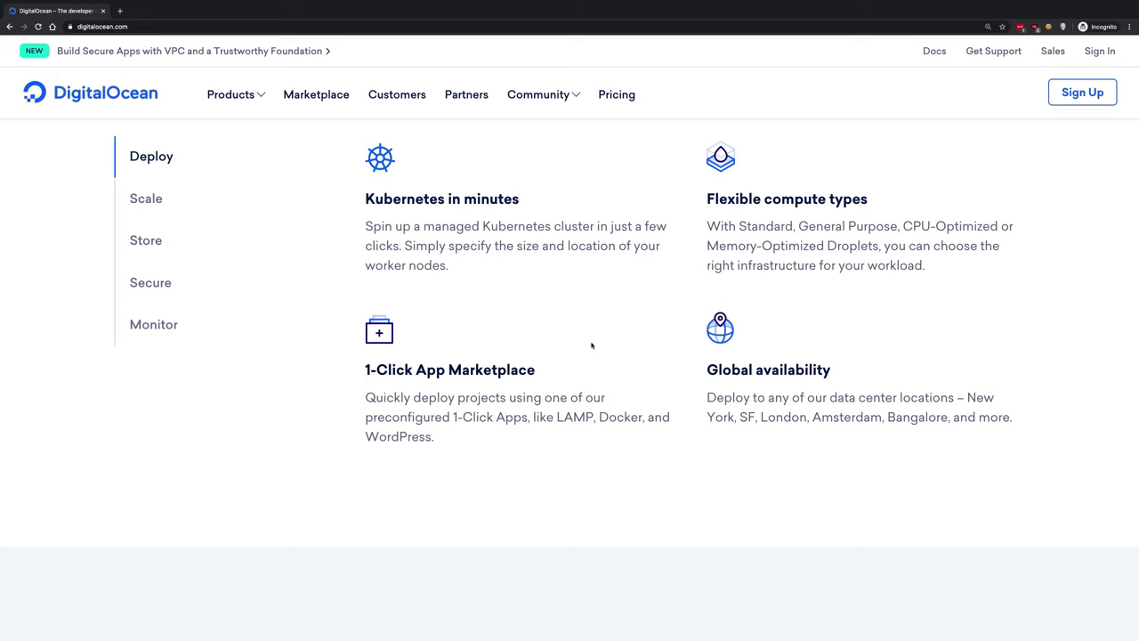
# Scroll down the DigitalOcean homepage past the features, data centers and testimonials to 'Get started now'
pyautogui.scroll(-5, 591, 346)
pyautogui.scroll(-1, 591, 346)
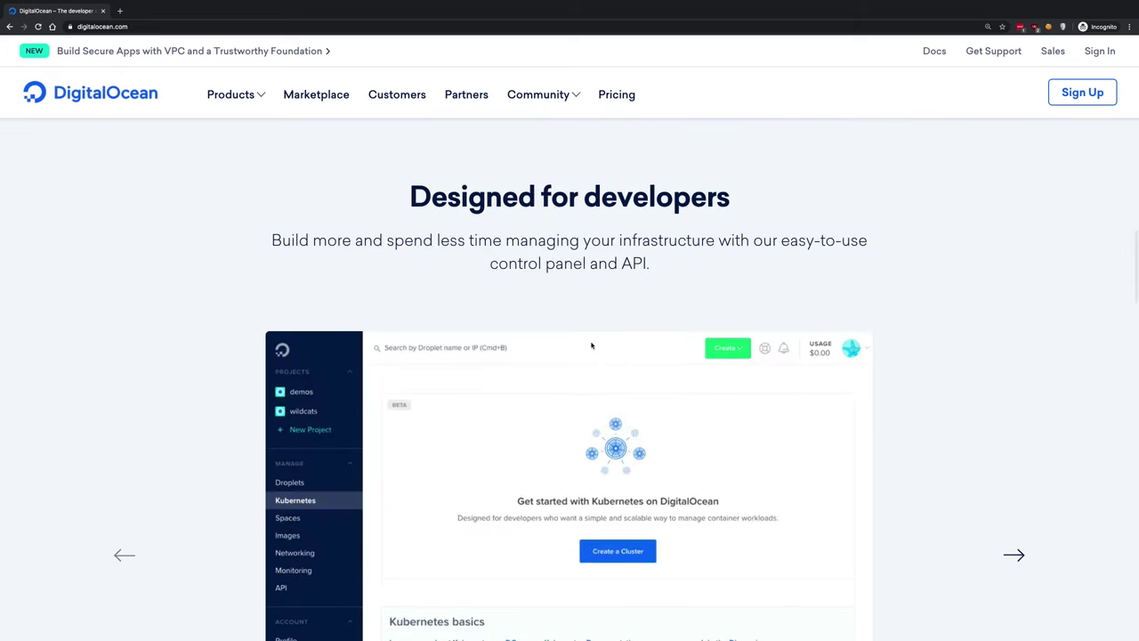
pyautogui.scroll(-3, 591, 345)
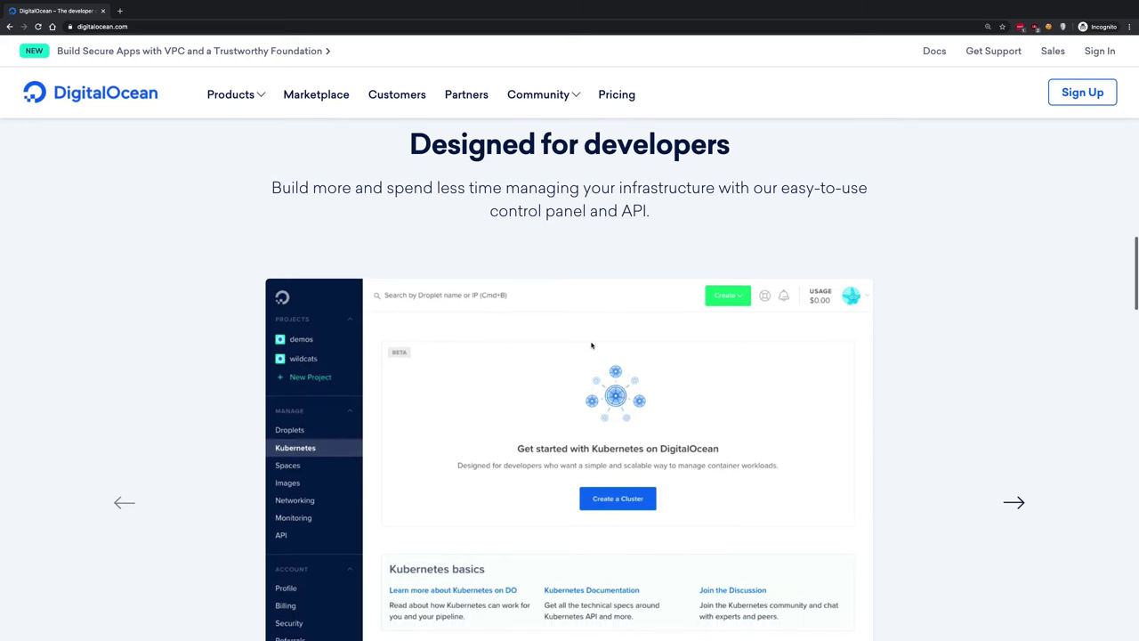
pyautogui.scroll(-1, 591, 345)
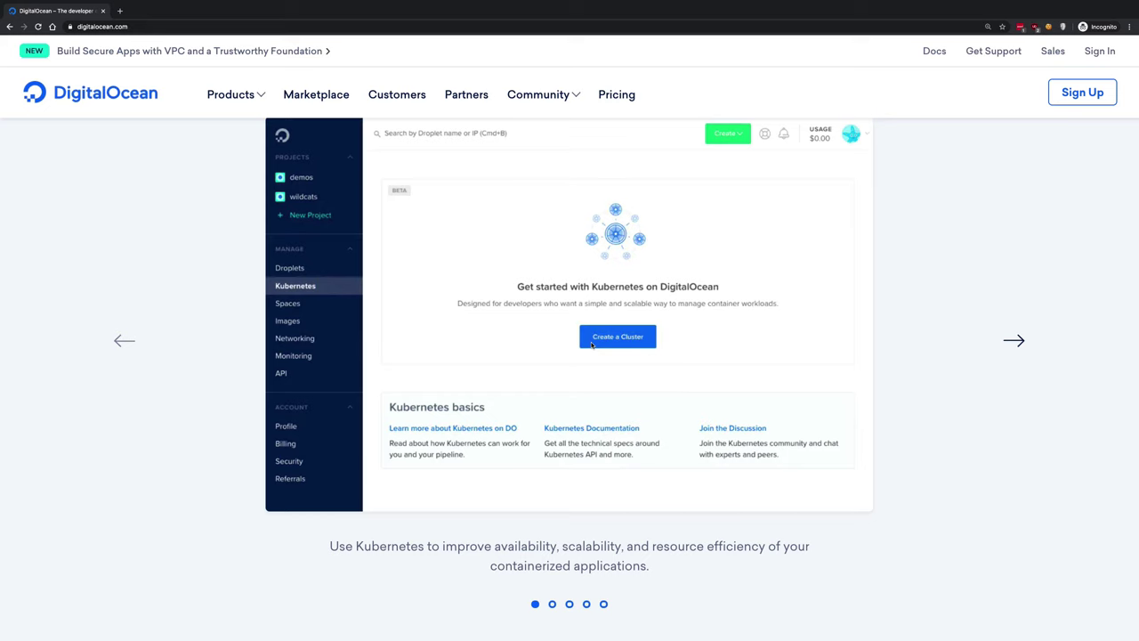
pyautogui.scroll(-5, 591, 346)
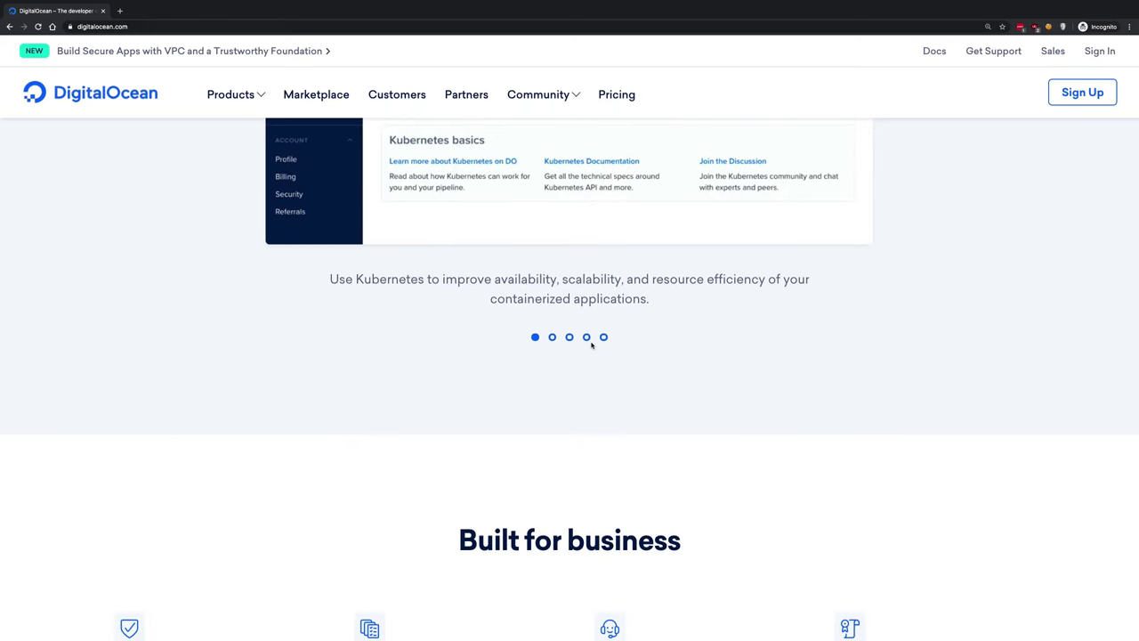
pyautogui.scroll(-3, 592, 345)
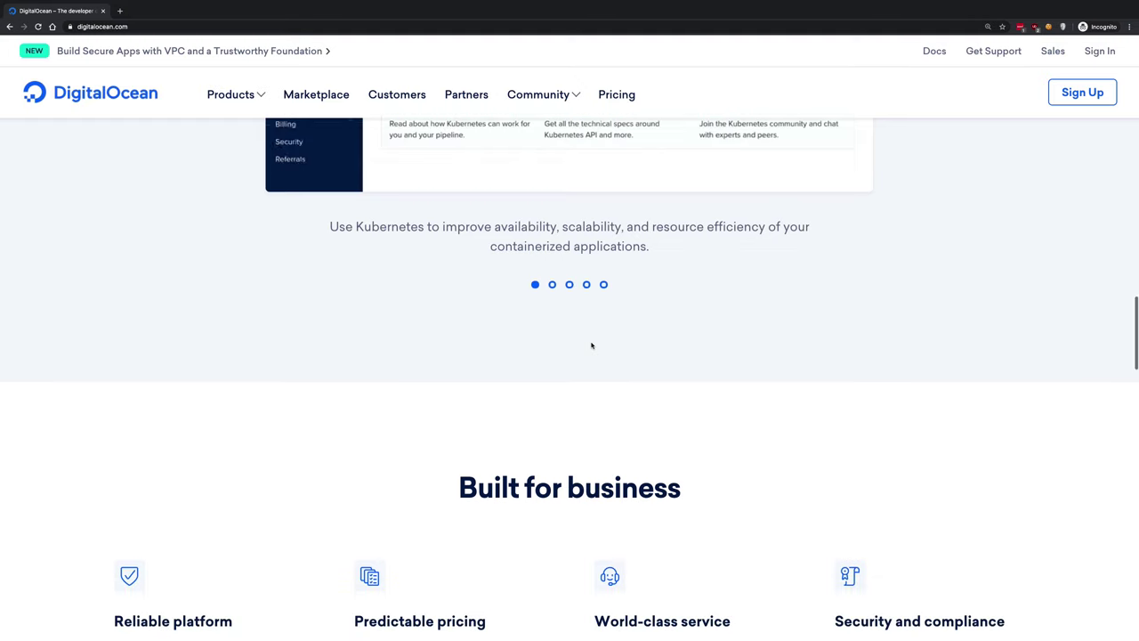
pyautogui.scroll(-4, 591, 345)
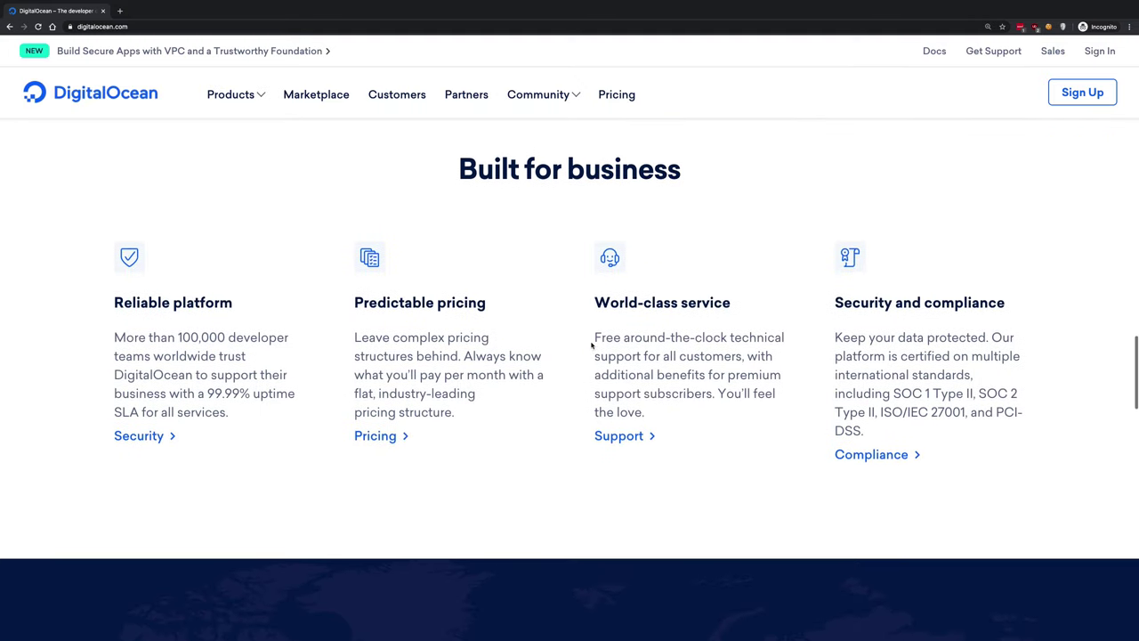
pyautogui.scroll(-5, 591, 346)
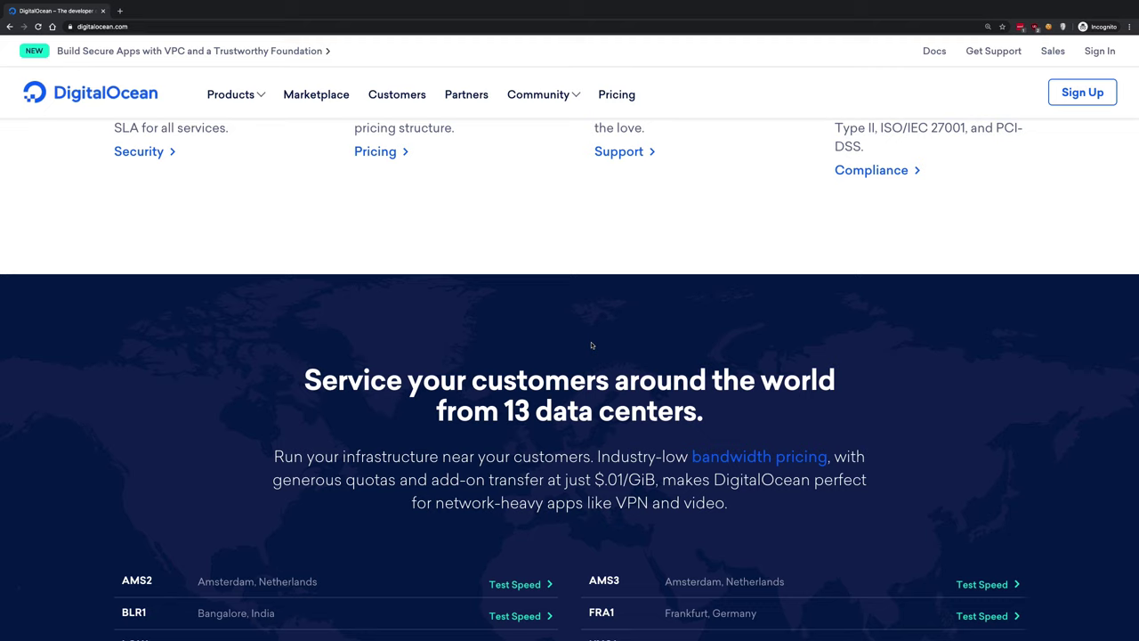
pyautogui.scroll(-5, 591, 346)
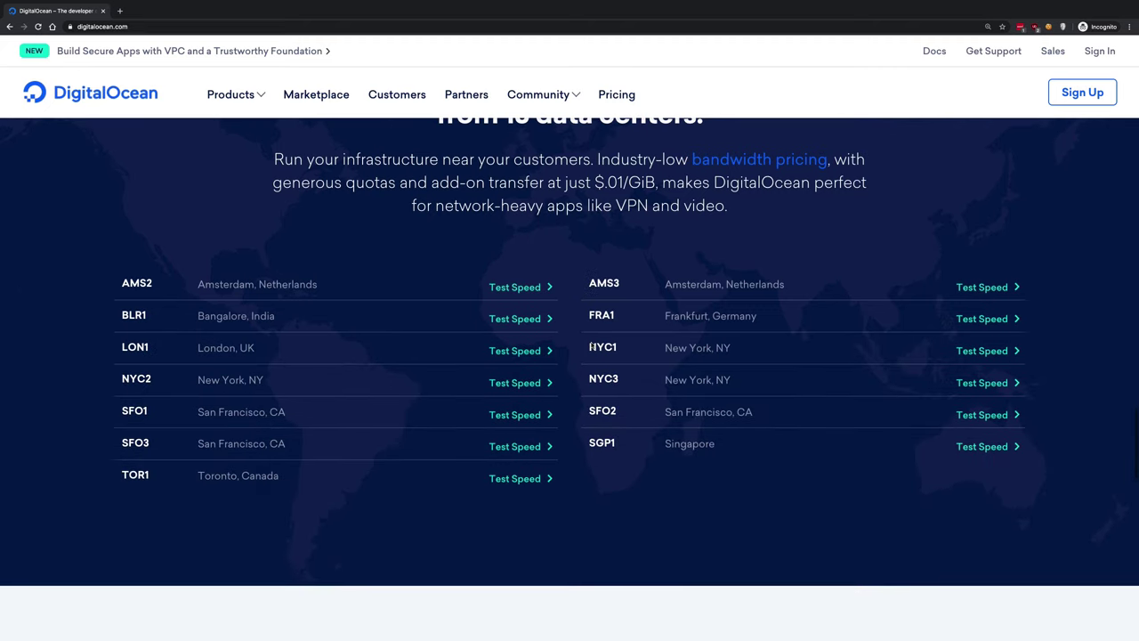
pyautogui.scroll(-2, 591, 346)
pyautogui.scroll(5, 586, 453)
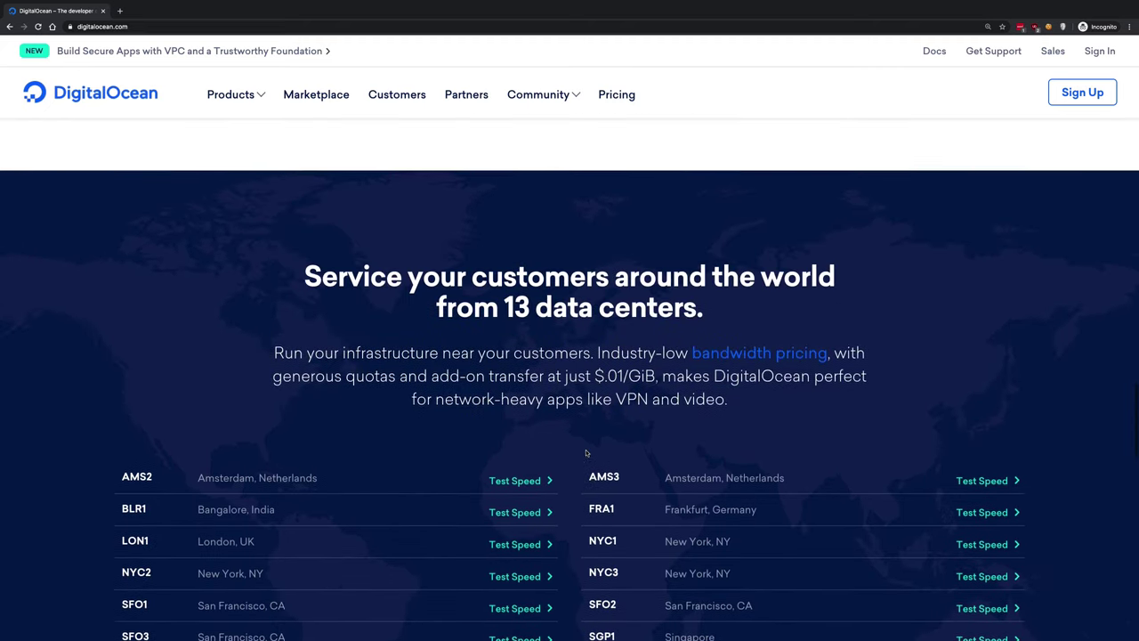
pyautogui.scroll(-5, 586, 453)
pyautogui.scroll(-4, 586, 453)
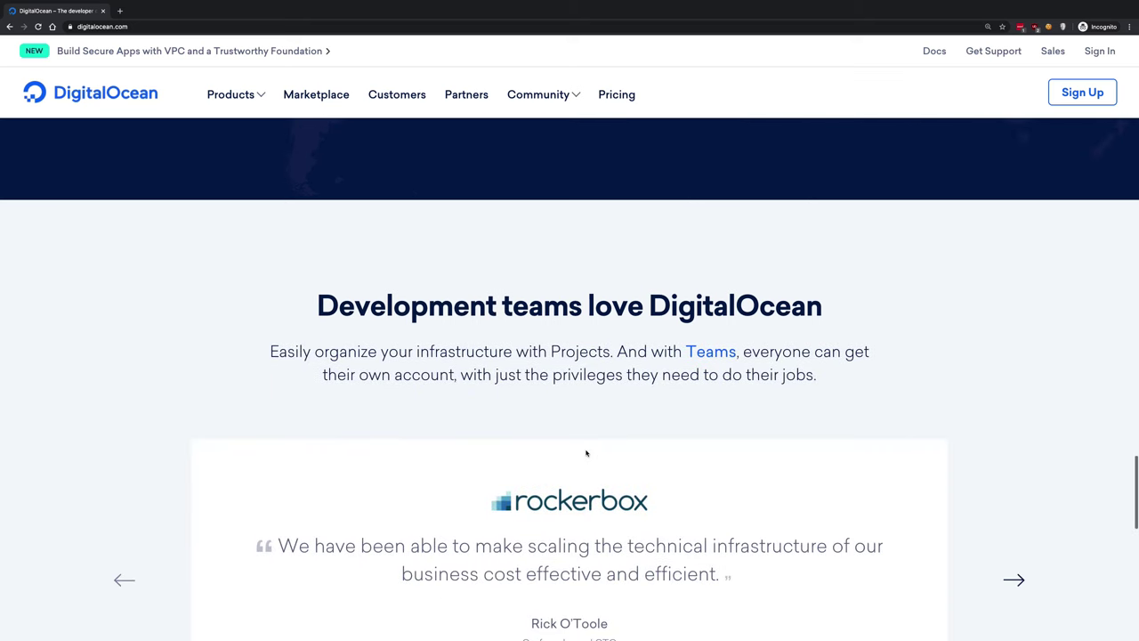
pyautogui.scroll(-3, 586, 453)
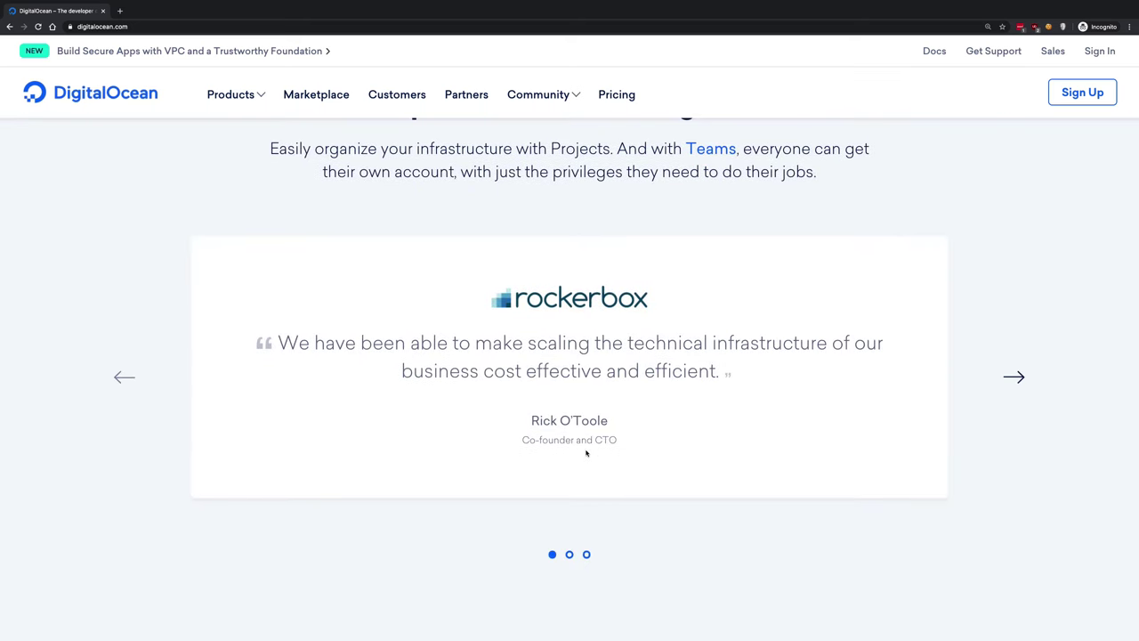
pyautogui.scroll(-3, 585, 453)
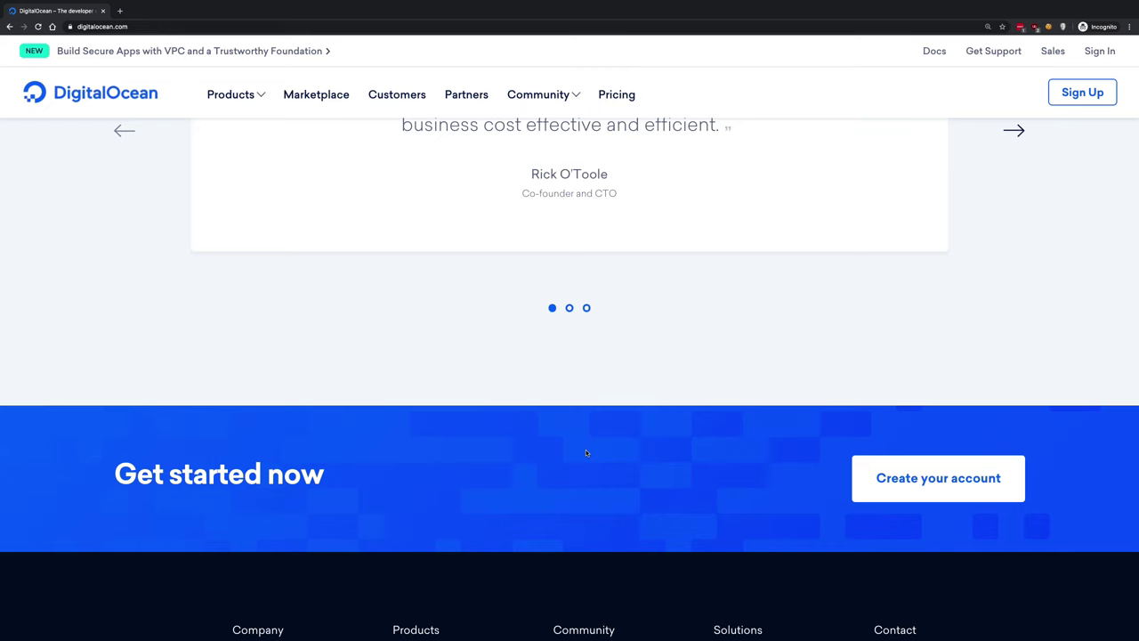
pyautogui.scroll(-3, 587, 453)
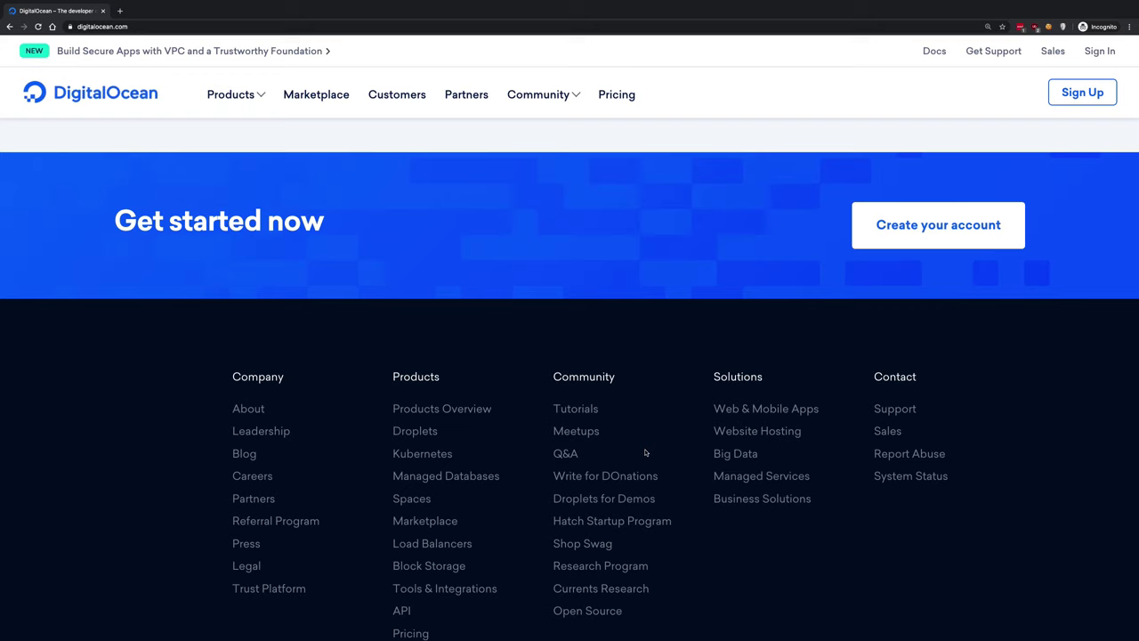
# Scroll back up a little from the DigitalOcean homepage footer
pyautogui.scroll(2, 647, 453)
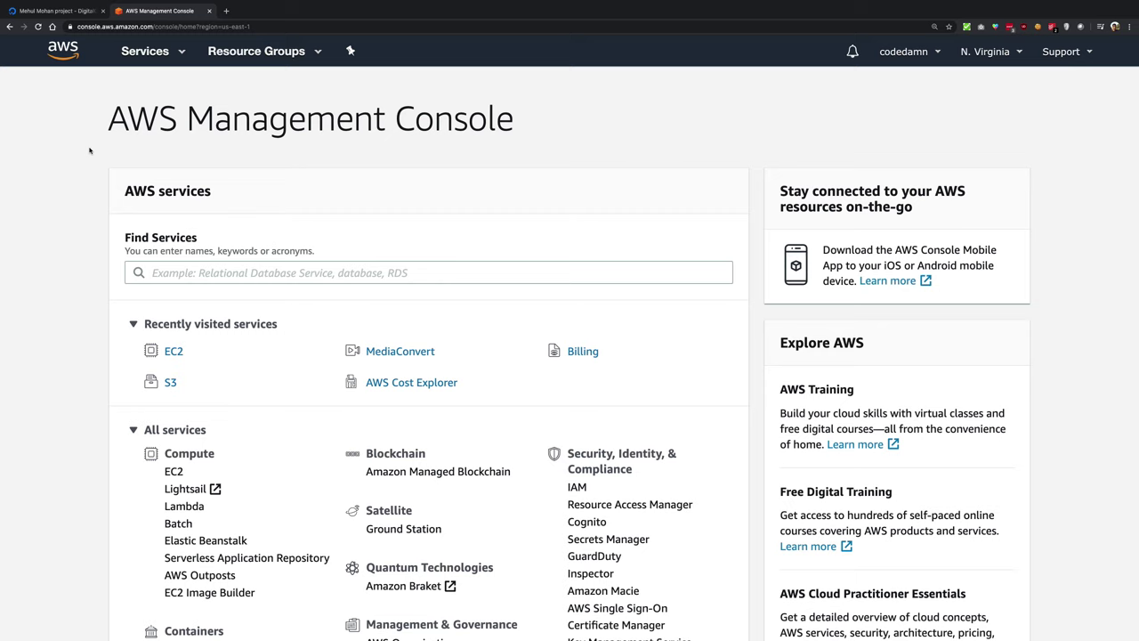
pyautogui.click(73, 11)
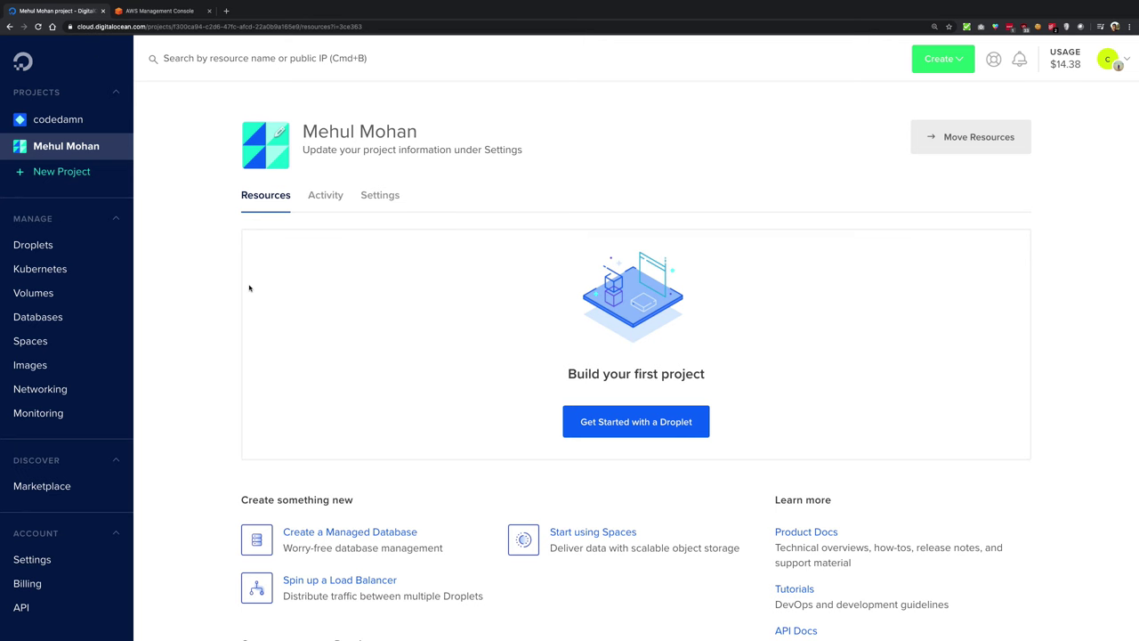
pyautogui.click(168, 16)
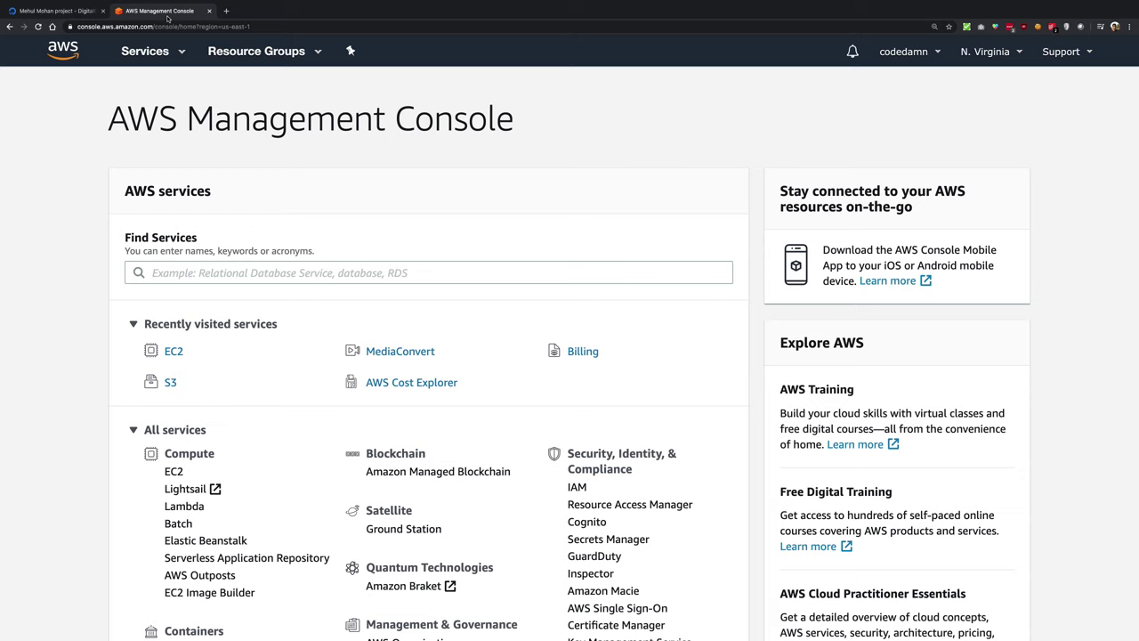
pyautogui.click(73, 18)
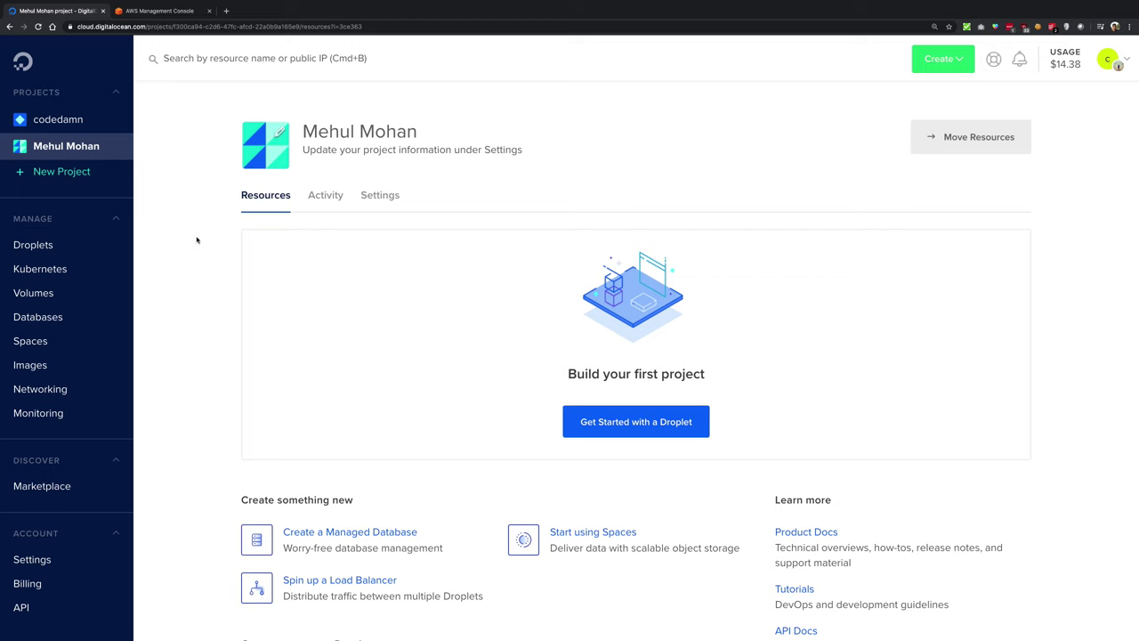
pyautogui.click(165, 13)
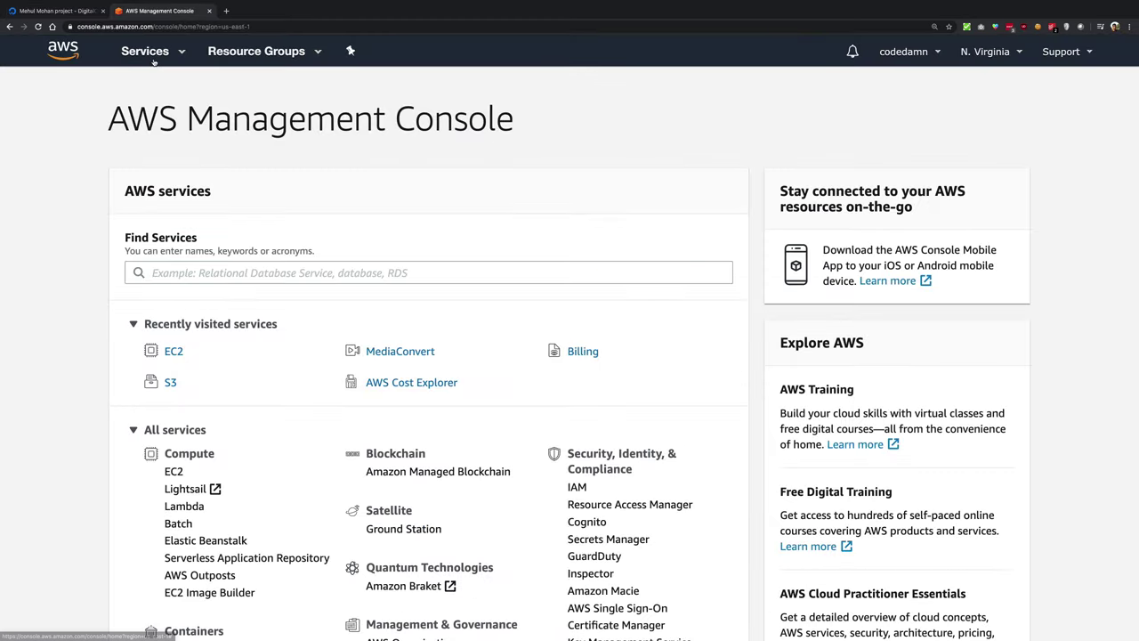
pyautogui.click(153, 59)
pyautogui.scroll(-10, 372, 228)
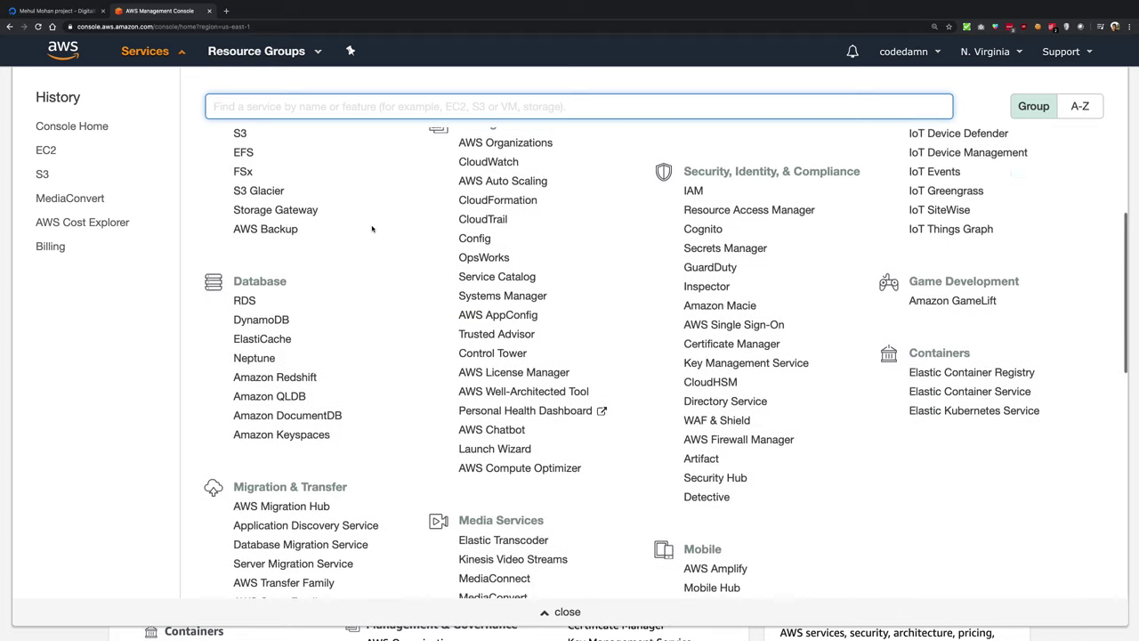
pyautogui.scroll(-2, 372, 229)
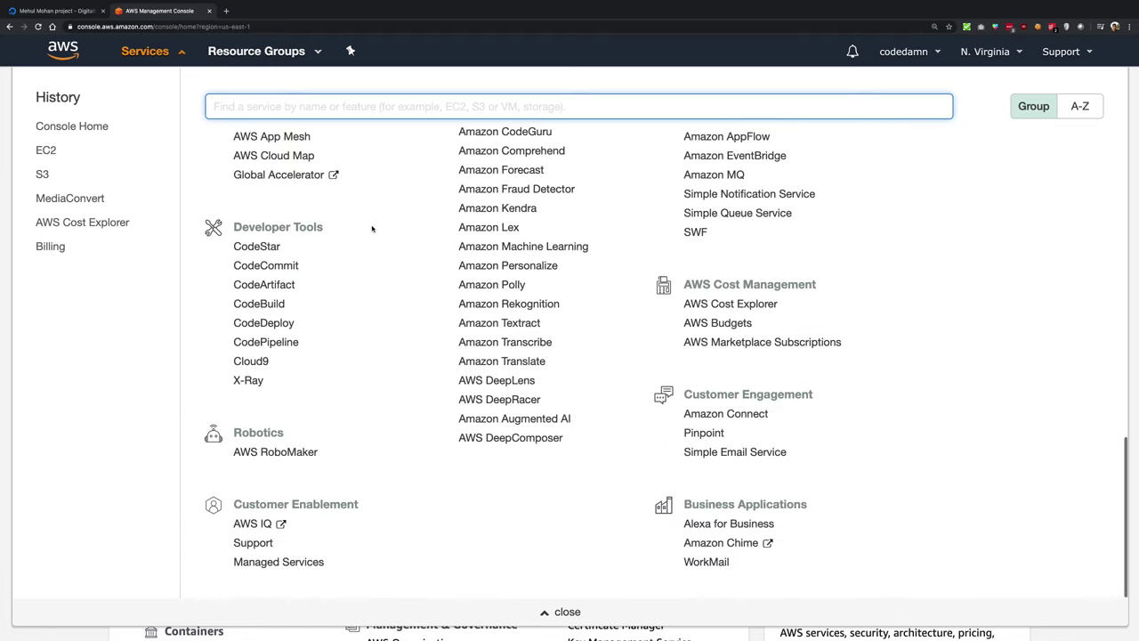
pyautogui.scroll(7, 372, 228)
pyautogui.scroll(2, 372, 229)
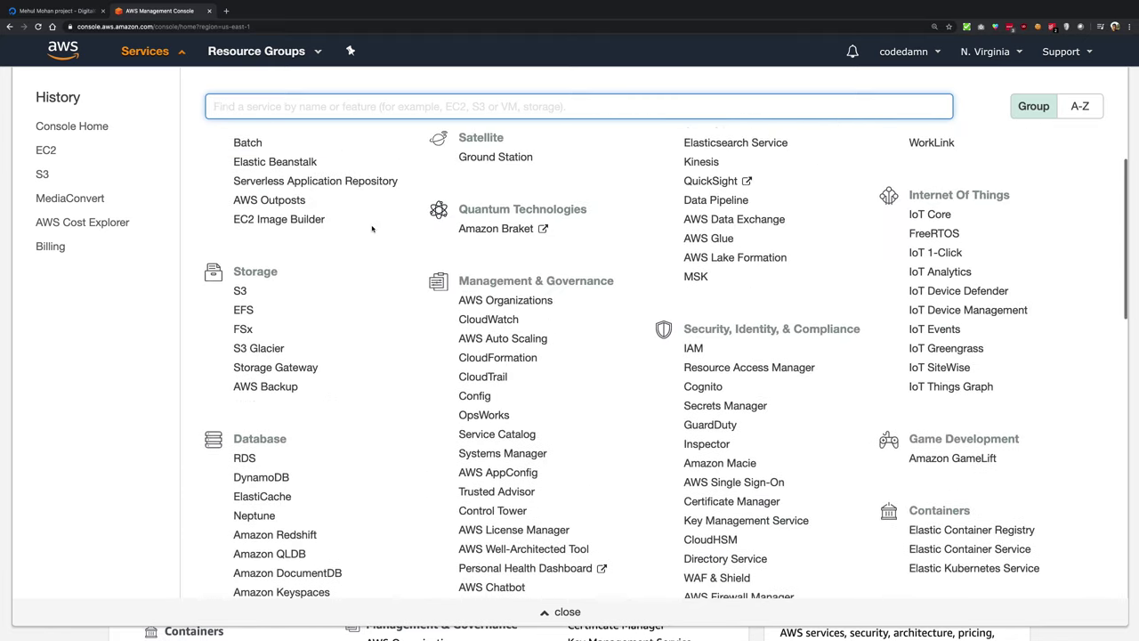
pyautogui.scroll(2, 373, 229)
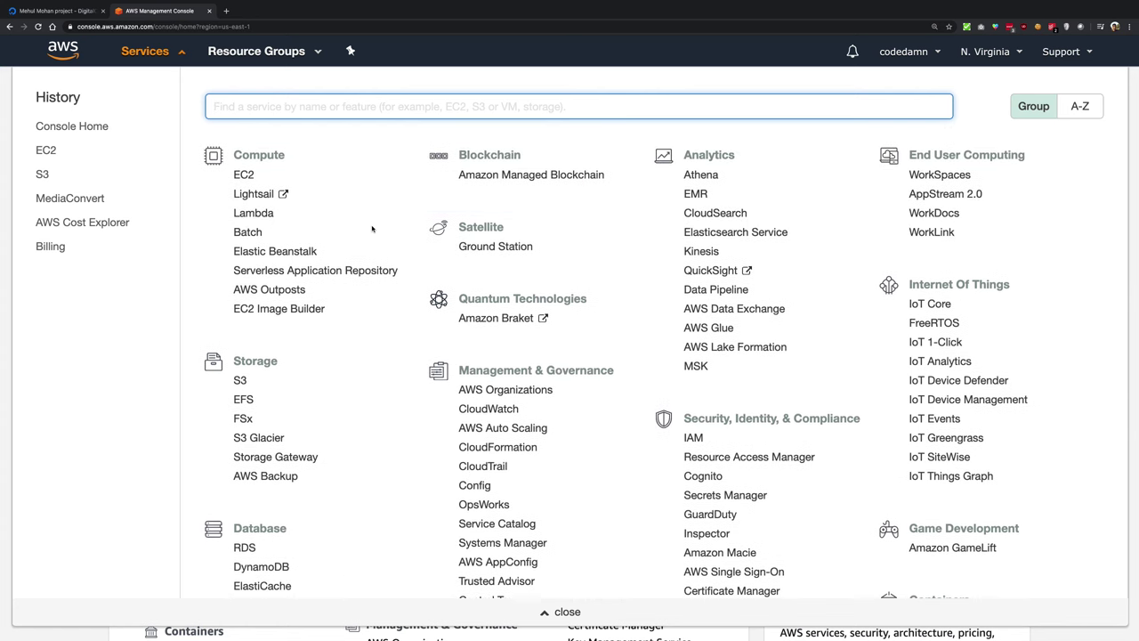
pyautogui.scroll(-10, 372, 229)
pyautogui.scroll(10, 372, 228)
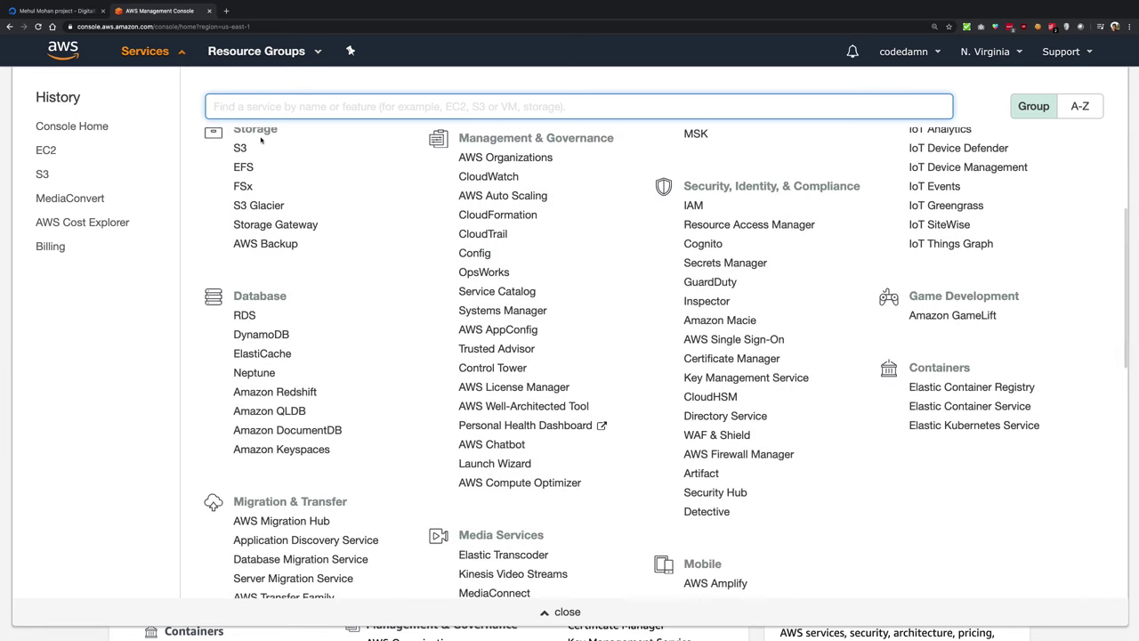
pyautogui.click(182, 54)
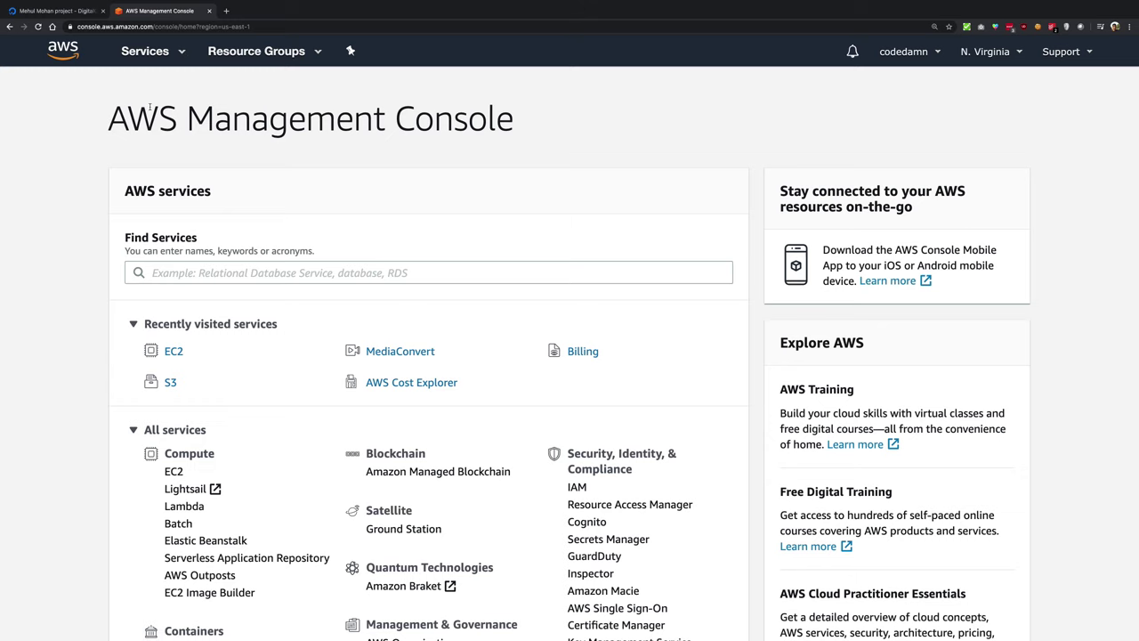
# Look over the empty DigitalOcean project page
pyautogui.click(80, 12)
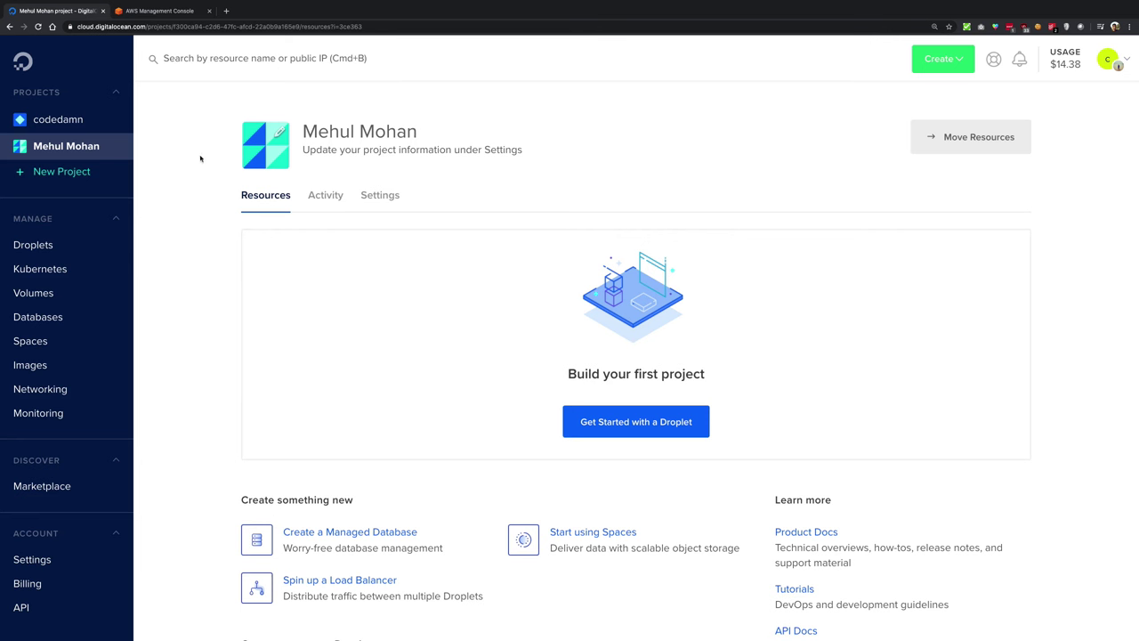
pyautogui.scroll(-2, 249, 229)
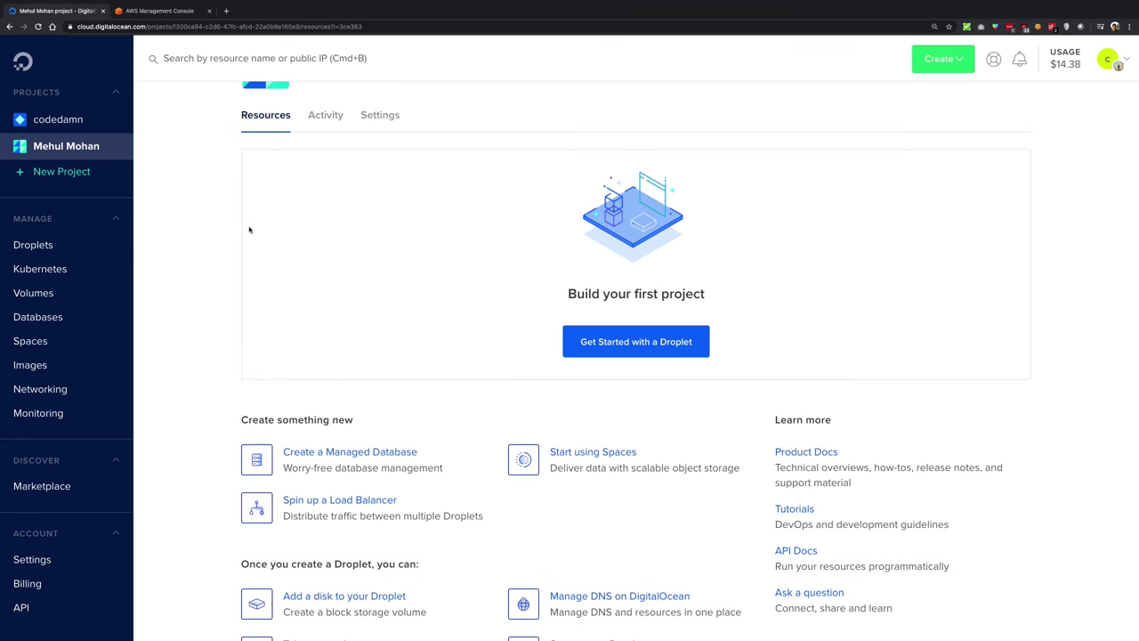
pyautogui.scroll(2, 249, 230)
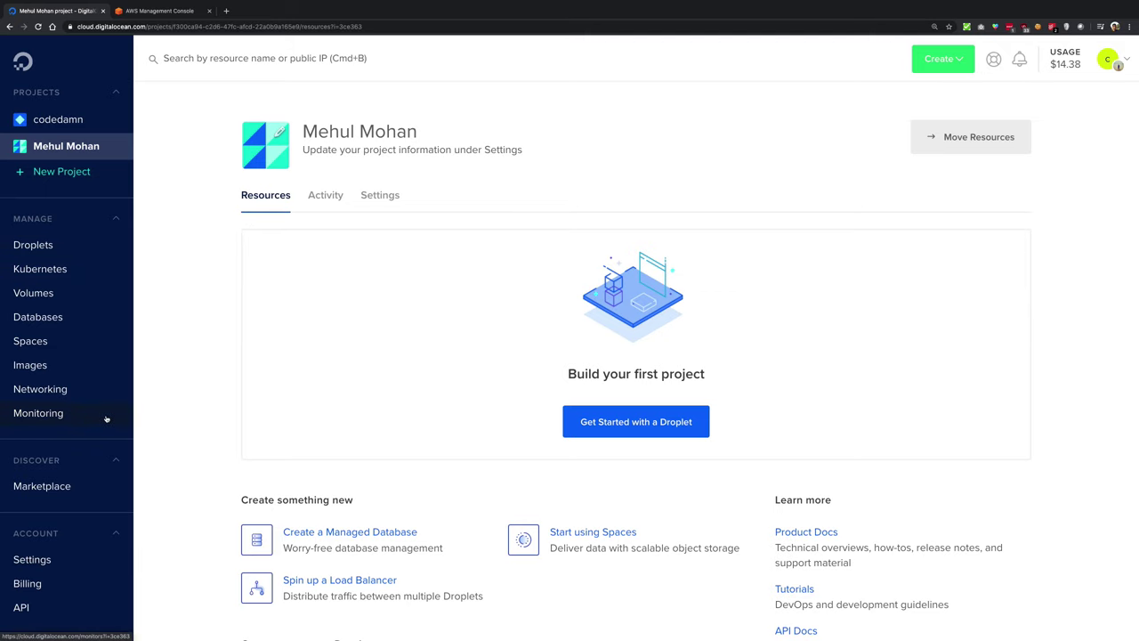
# Return to the AWS Management Console and open the full Services catalog
pyautogui.click(182, 11)
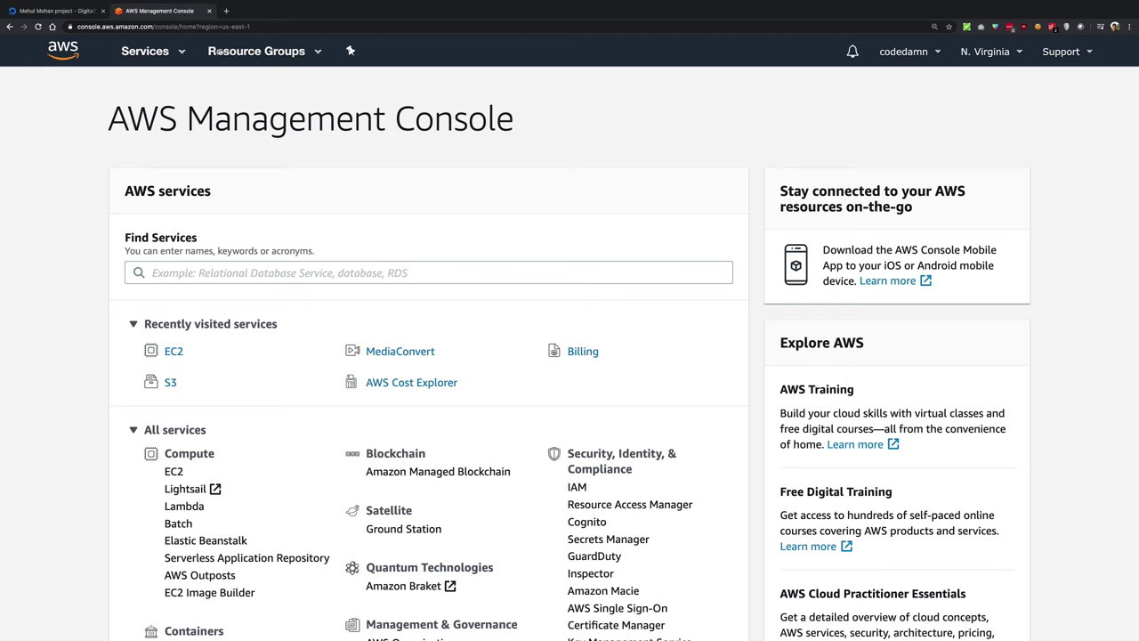
pyautogui.click(145, 51)
pyautogui.scroll(-10, 412, 250)
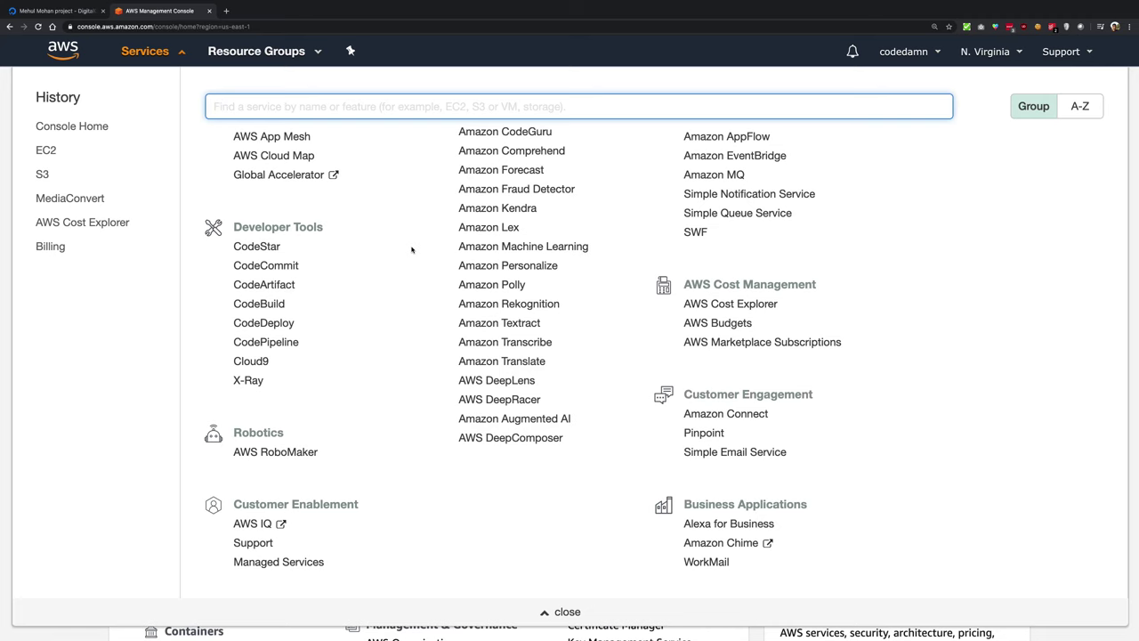
# Browse the AWS services catalog, then close the Services menu
pyautogui.scroll(8, 412, 250)
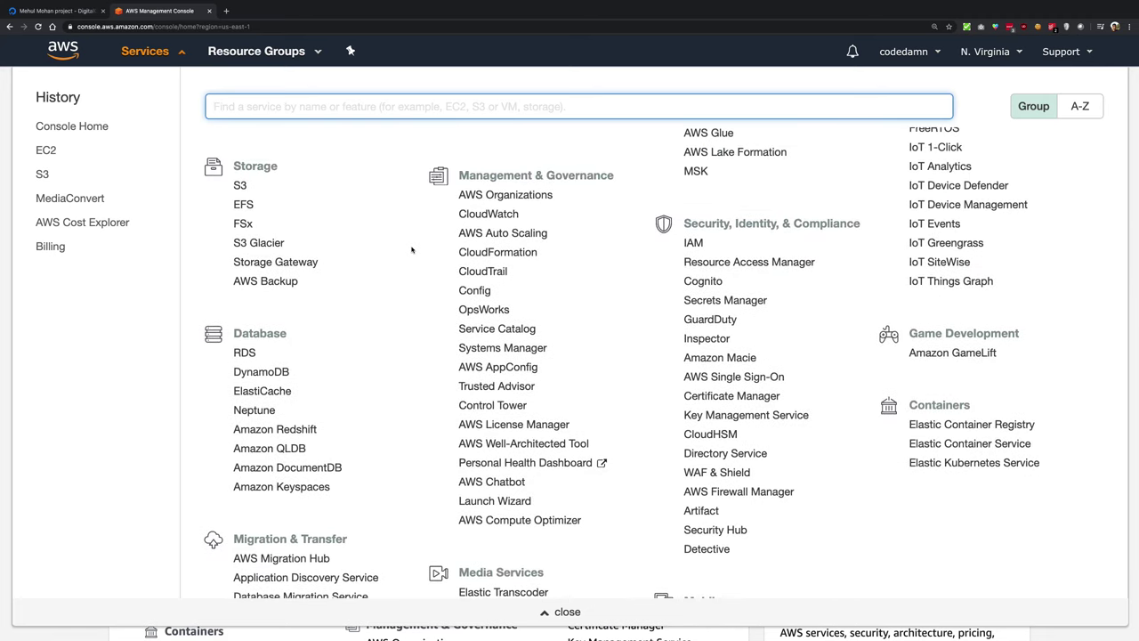
pyautogui.scroll(3, 412, 250)
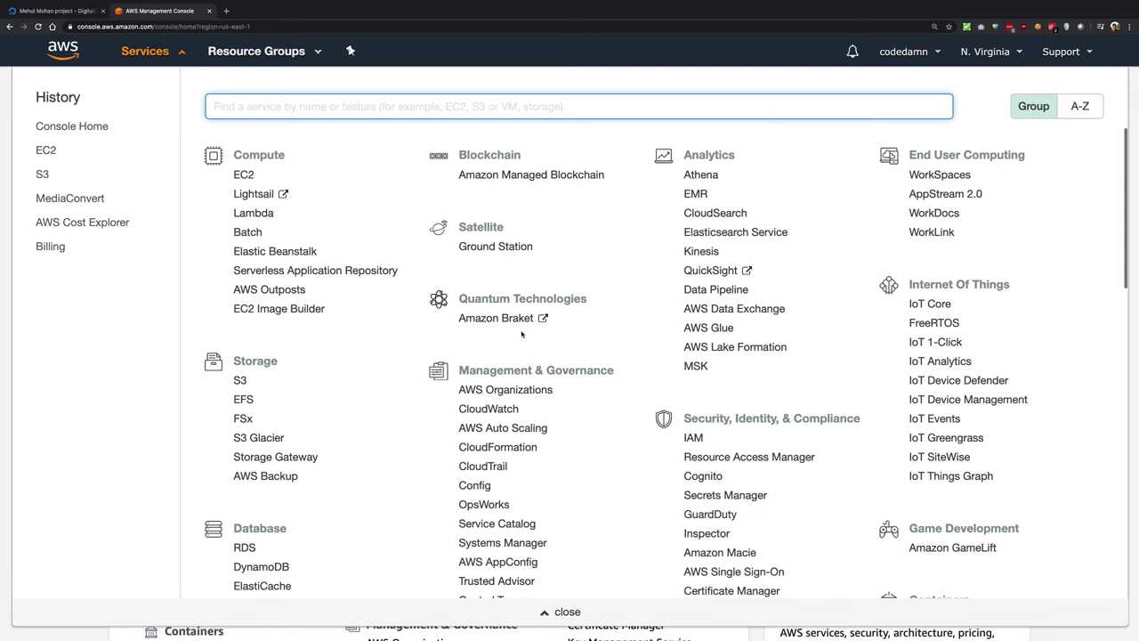
pyautogui.scroll(-5, 748, 356)
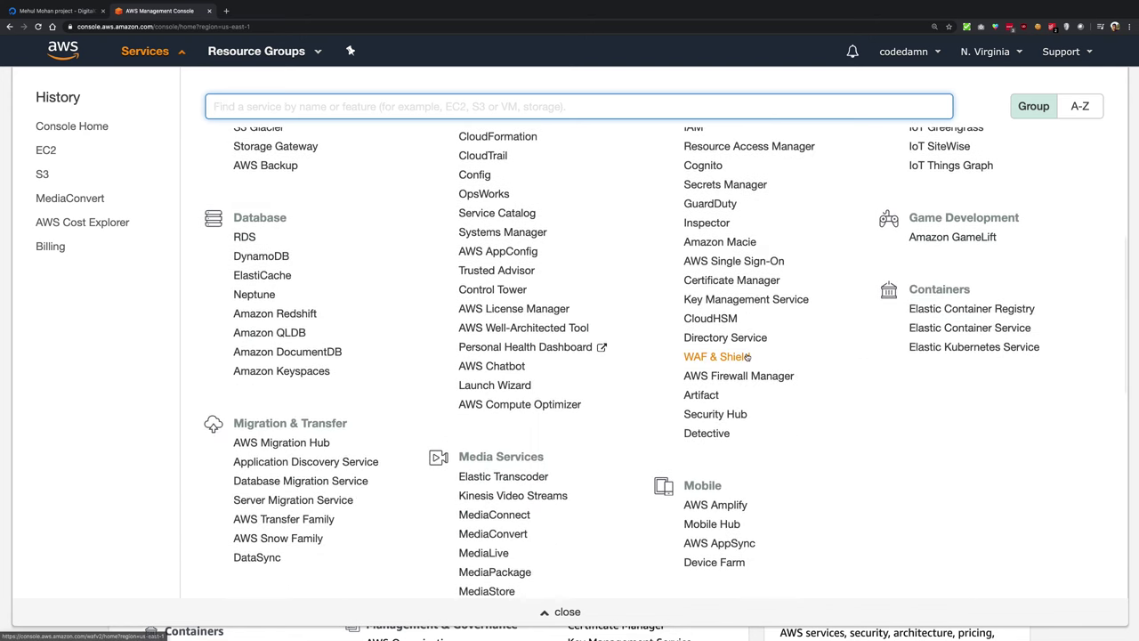
pyautogui.scroll(-3, 819, 372)
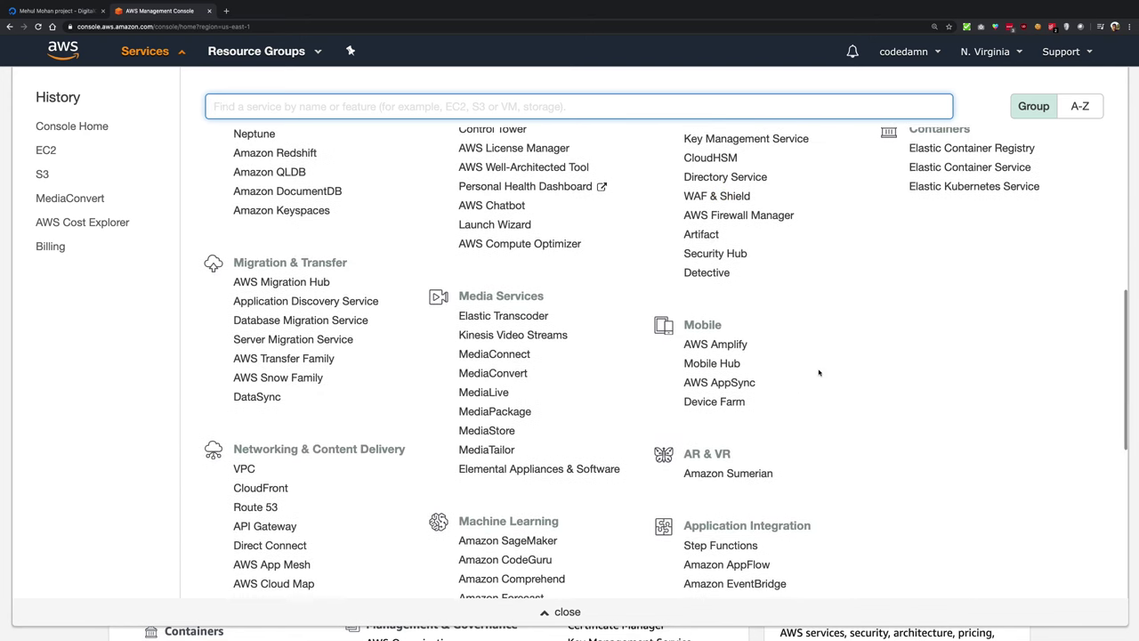
pyautogui.scroll(-1, 638, 393)
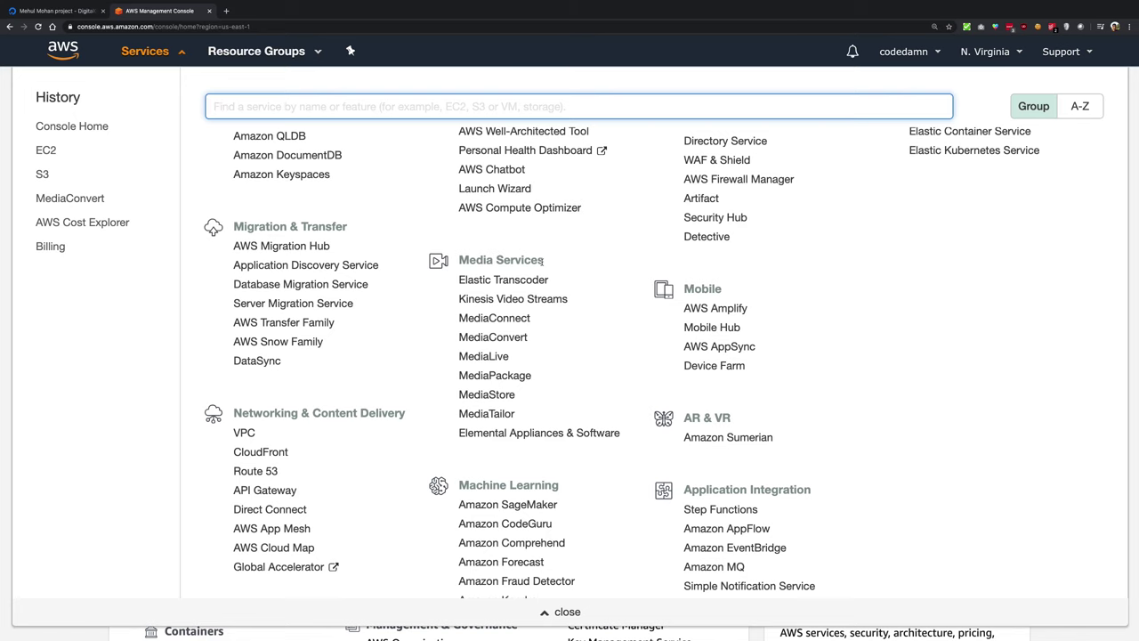
pyautogui.scroll(-5, 543, 259)
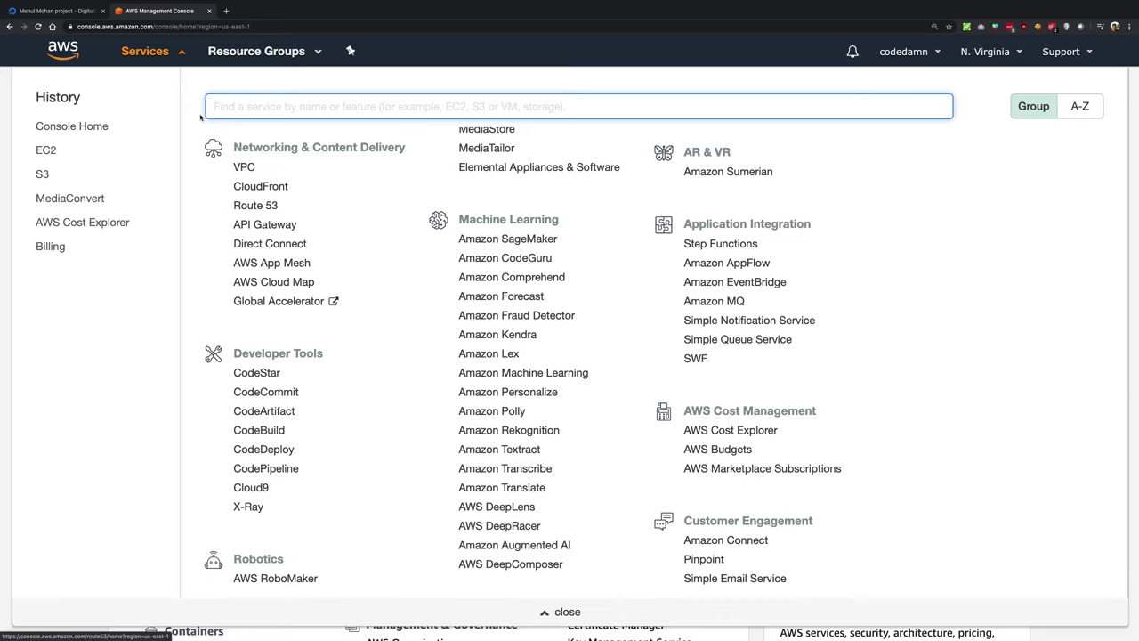
pyautogui.click(167, 60)
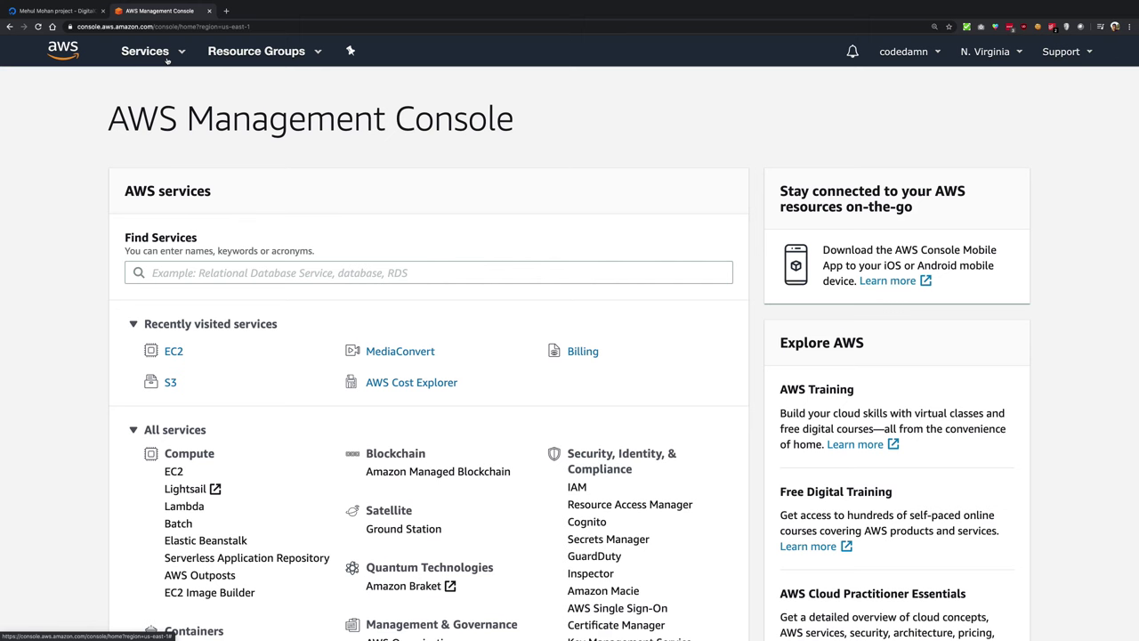
# Review the console home page's recently visited services: EC2, S3, MediaConvert, Billing, Cost Explorer
pyautogui.scroll(-3, 167, 59)
pyautogui.scroll(3, 167, 59)
pyautogui.scroll(-3, 166, 60)
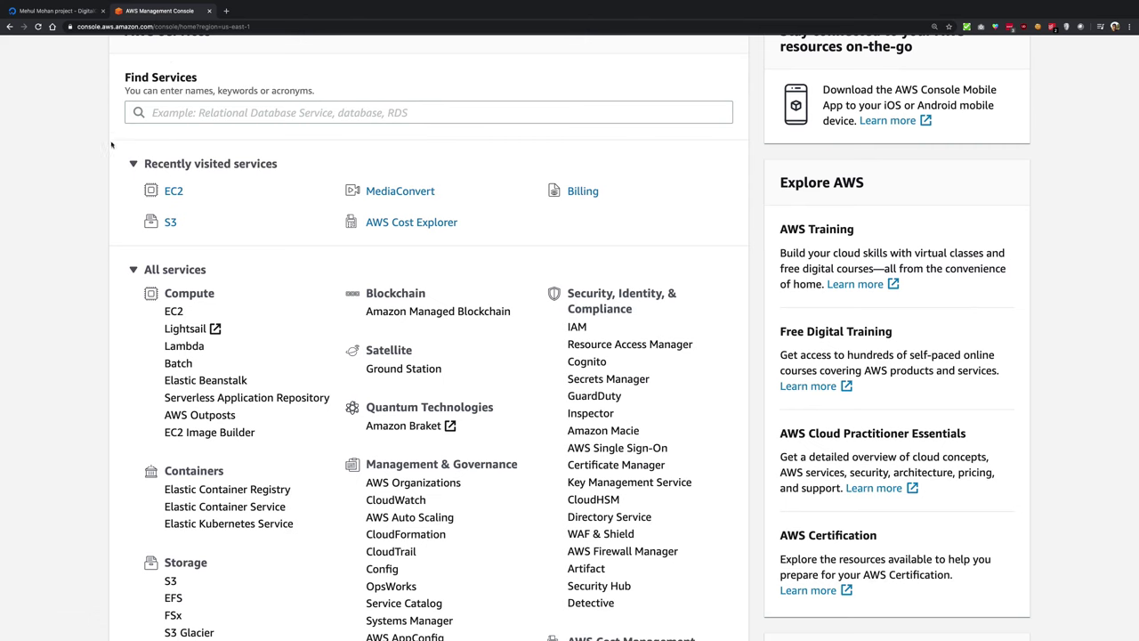
pyautogui.scroll(3, 111, 147)
pyautogui.scroll(-4, 110, 157)
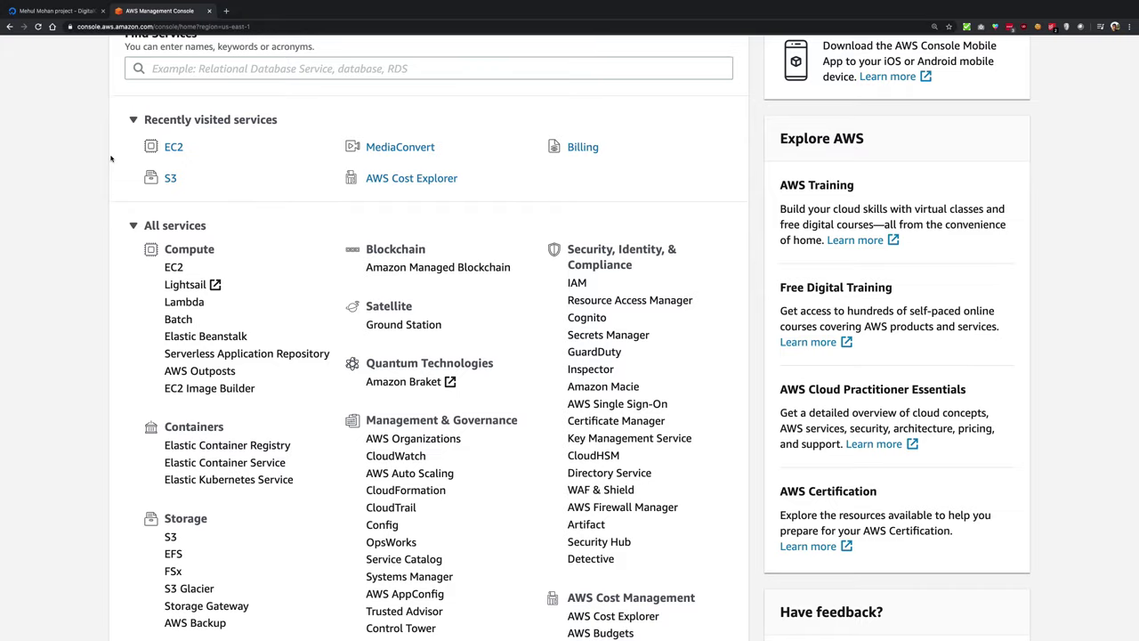
pyautogui.scroll(-10, 111, 158)
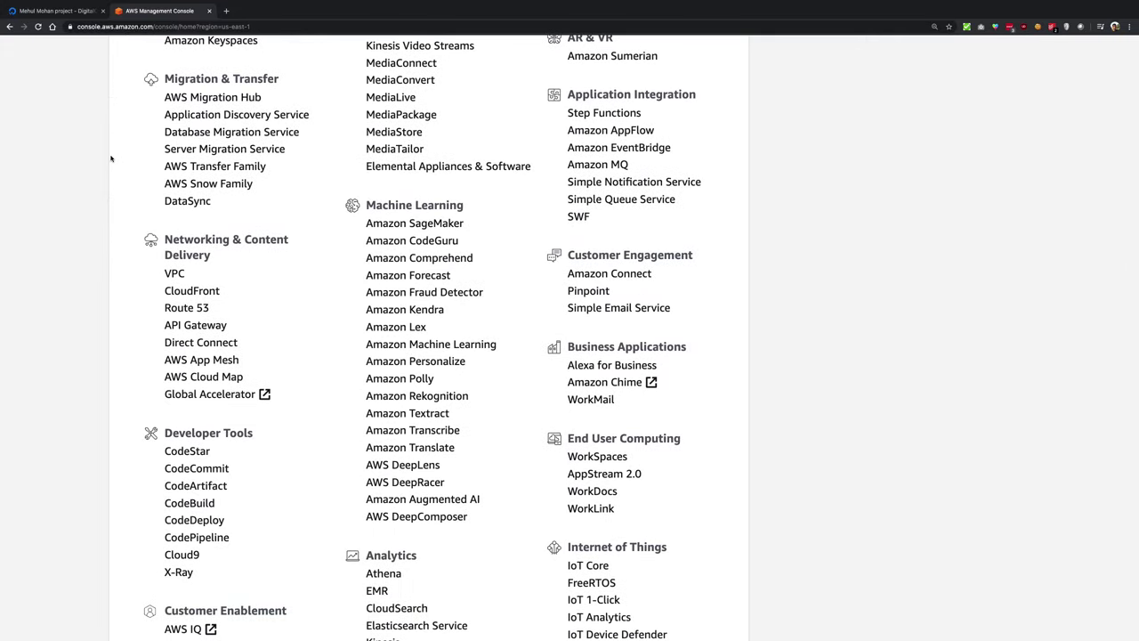
pyautogui.scroll(-10, 110, 158)
pyautogui.scroll(20, 111, 158)
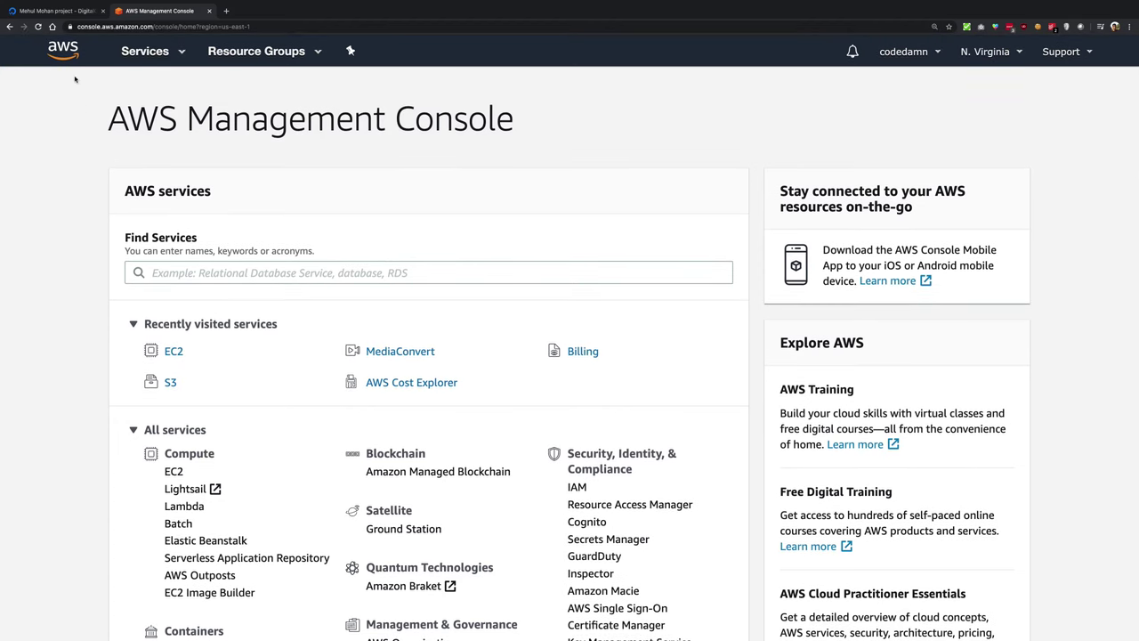
# Start a first droplet and review the Ubuntu 18.04.3 x64, Standard plan, New York defaults
pyautogui.click(59, 12)
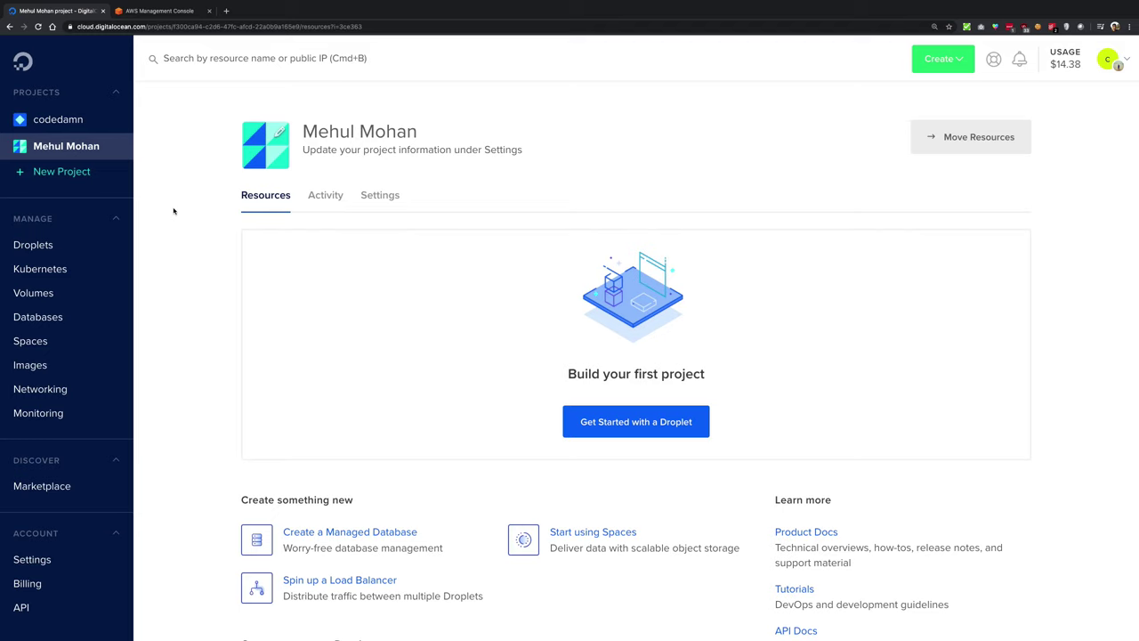
pyautogui.click(644, 411)
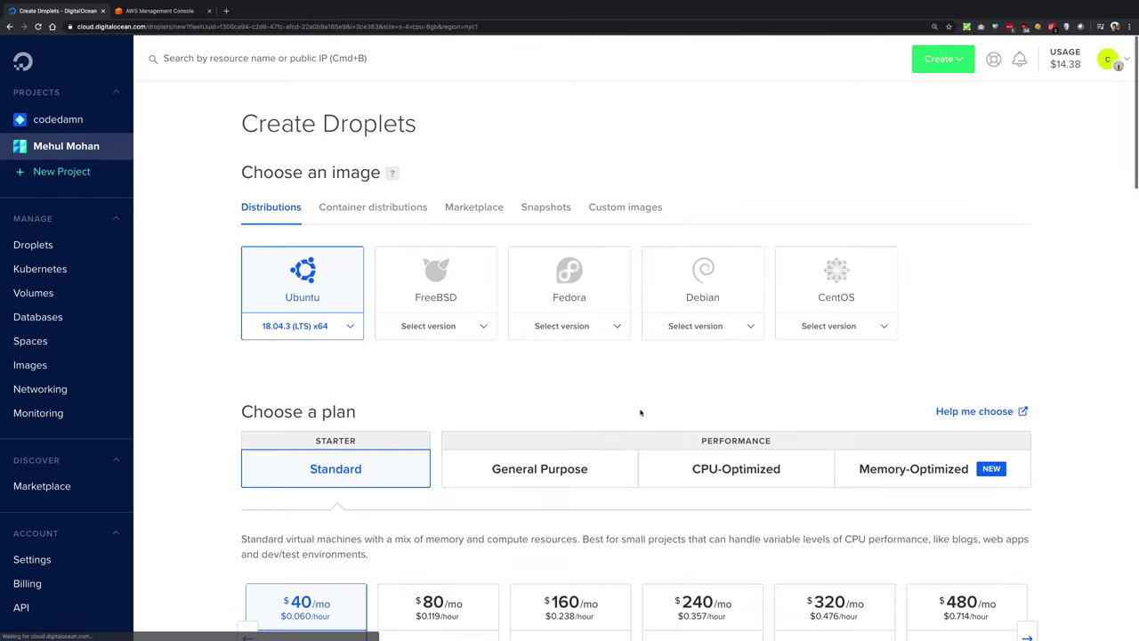
pyautogui.scroll(-9, 640, 412)
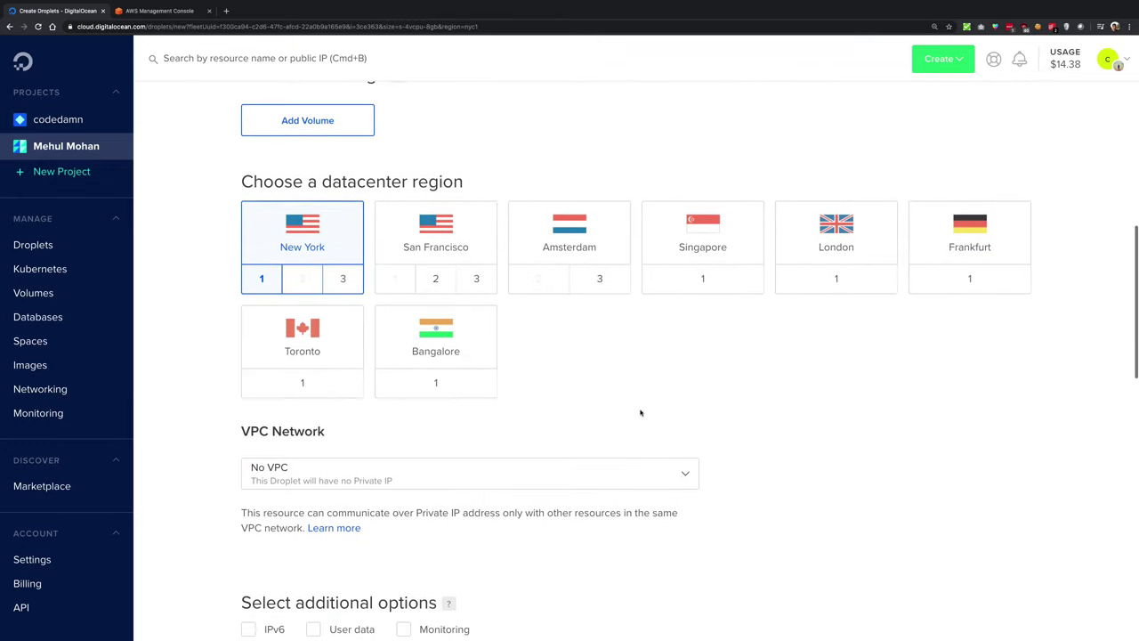
pyautogui.scroll(10, 640, 412)
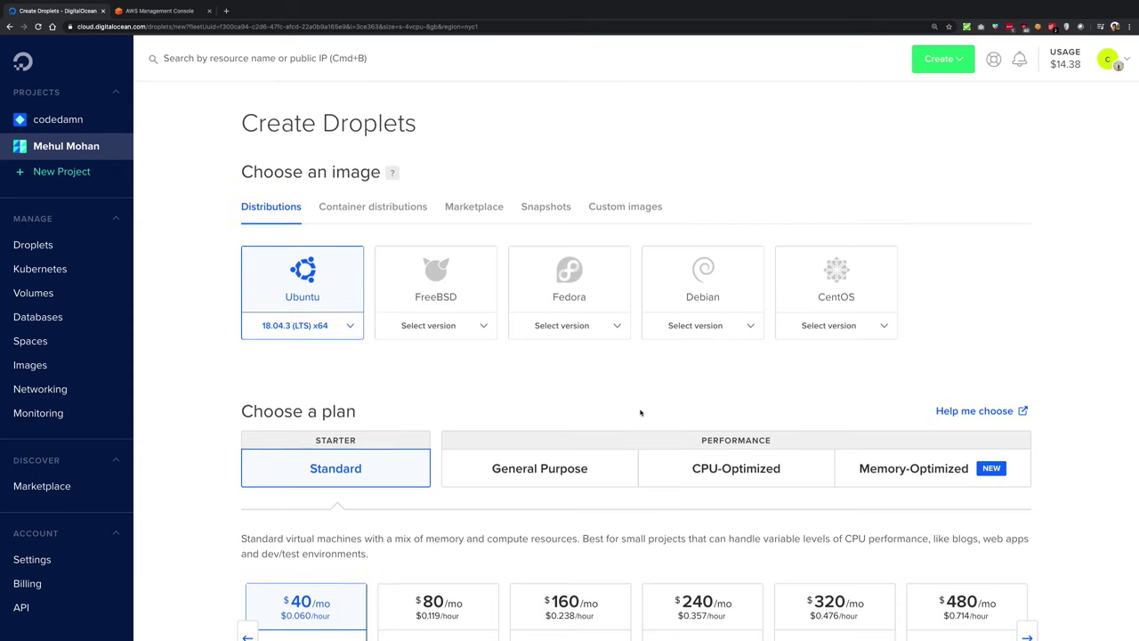
pyautogui.scroll(-10, 640, 412)
pyautogui.scroll(-2, 640, 412)
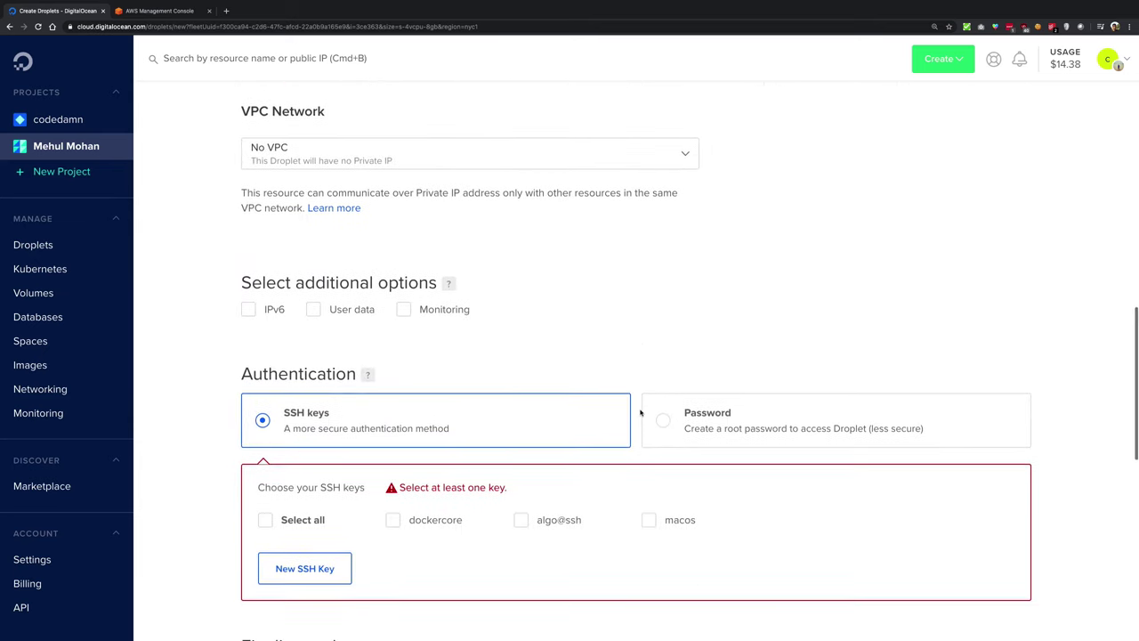
pyautogui.scroll(10, 640, 412)
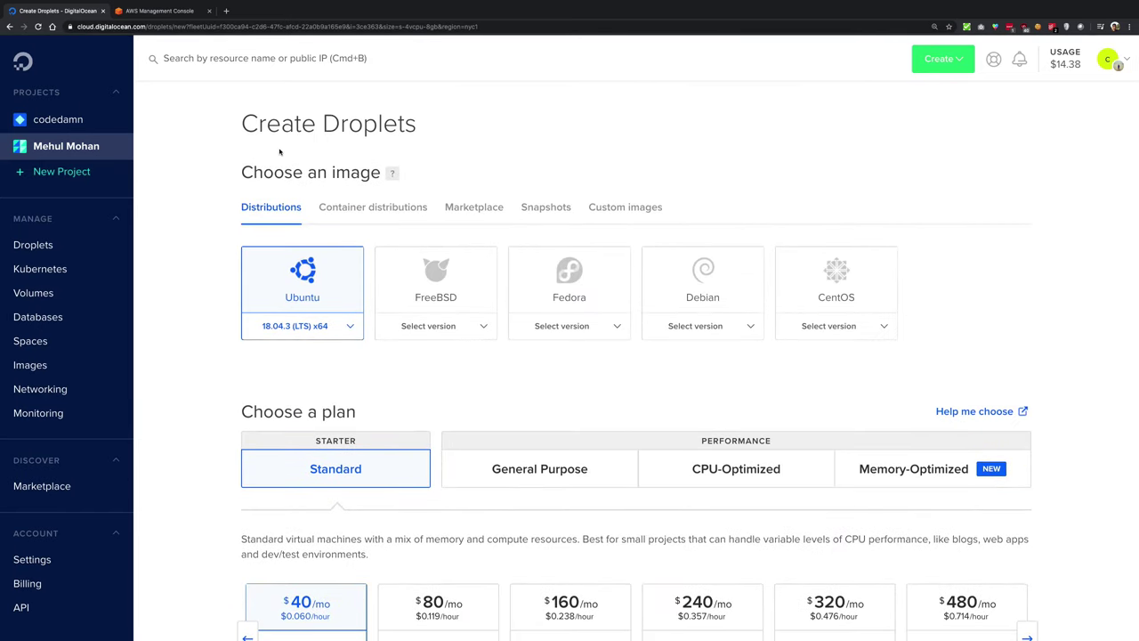
# Pick the $5/mo Standard plan (1 GB / 1 CPU), then return to the AWS console
pyautogui.click(178, 12)
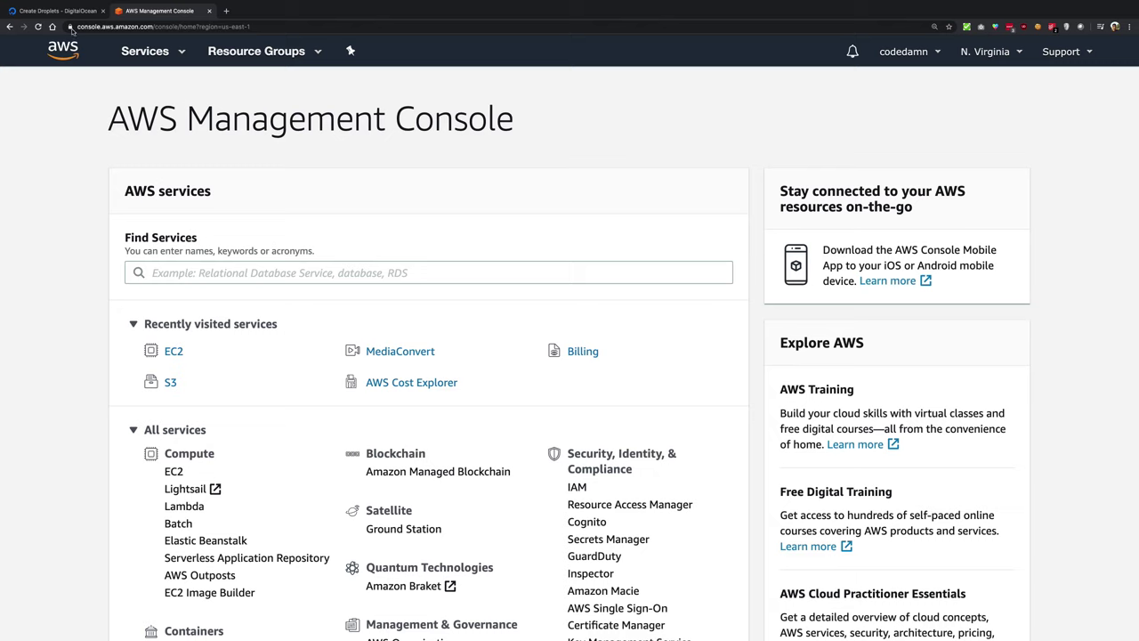
pyautogui.click(62, 12)
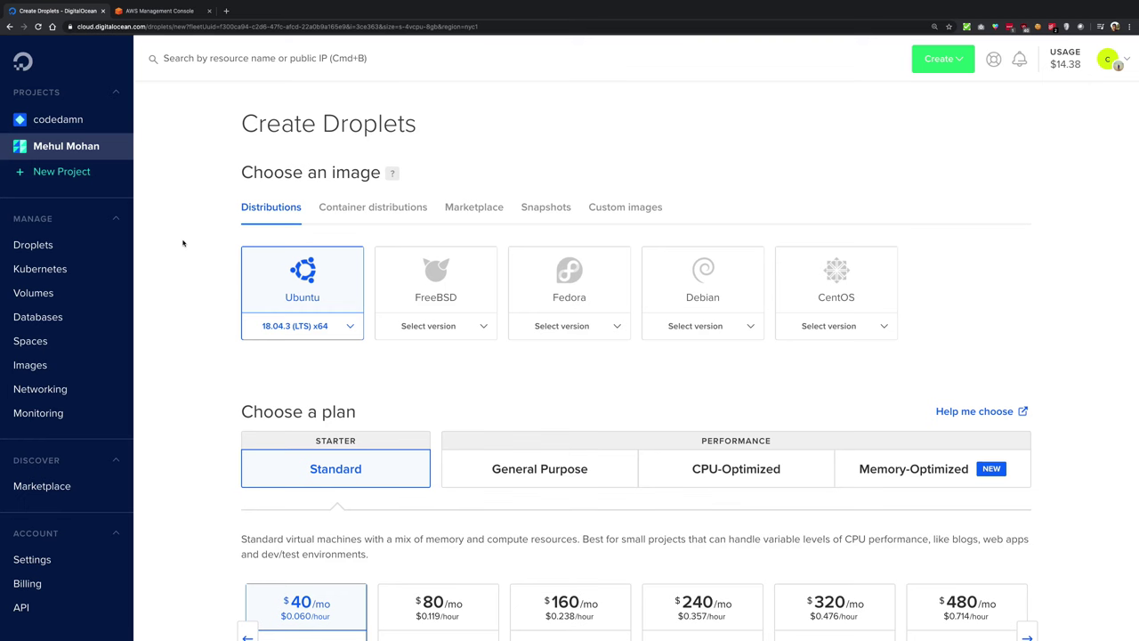
pyautogui.scroll(-5, 183, 243)
pyautogui.click(246, 286)
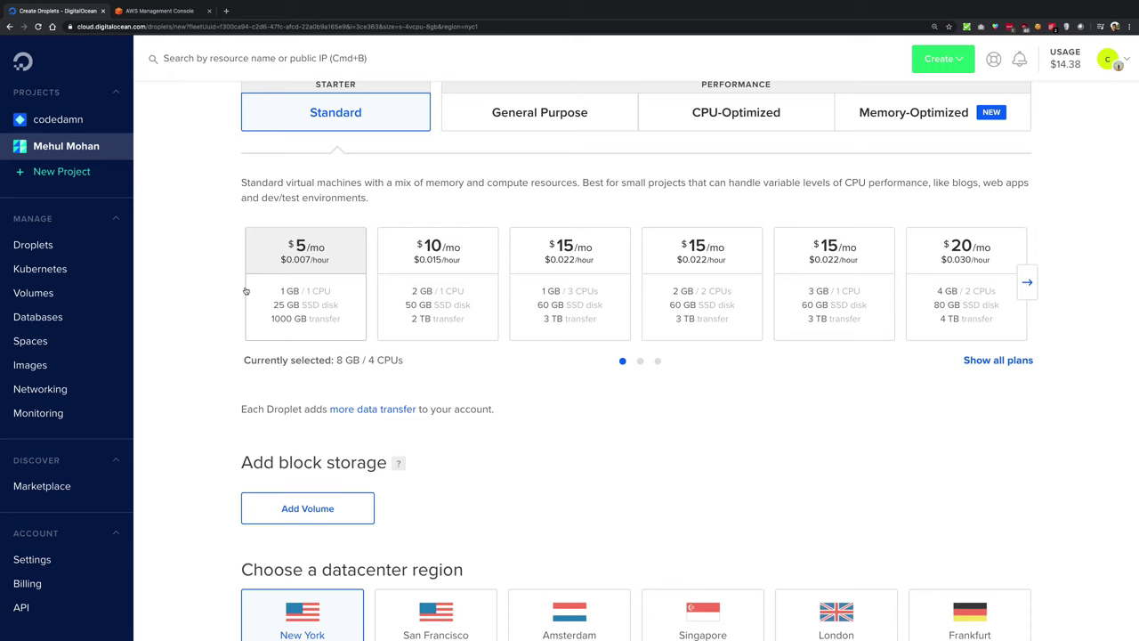
pyautogui.click(300, 290)
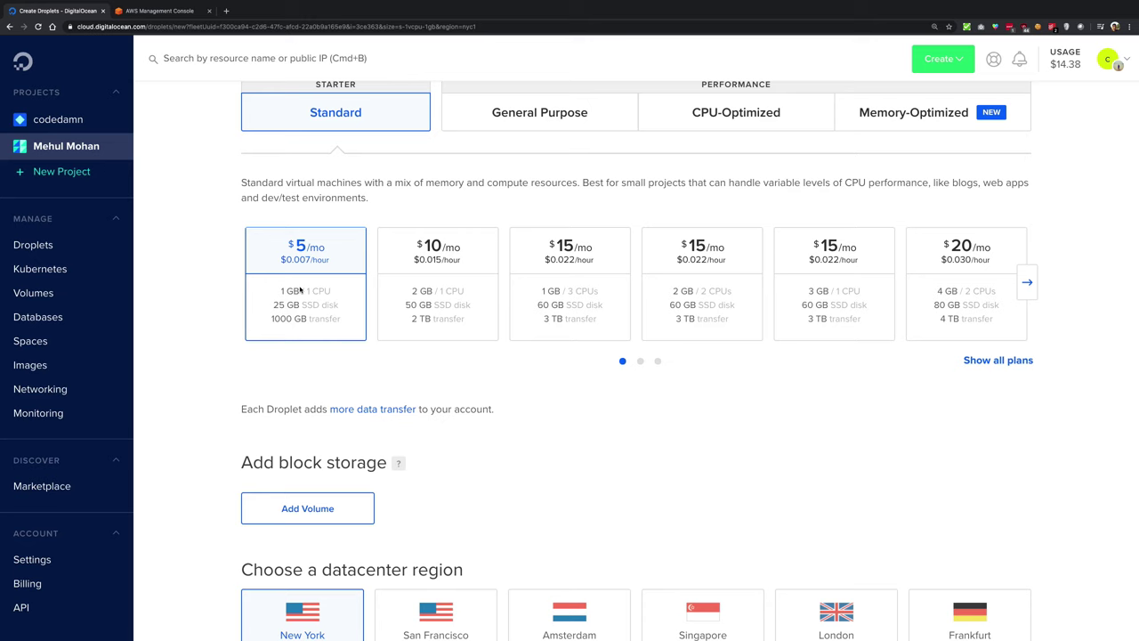
pyautogui.click(184, 10)
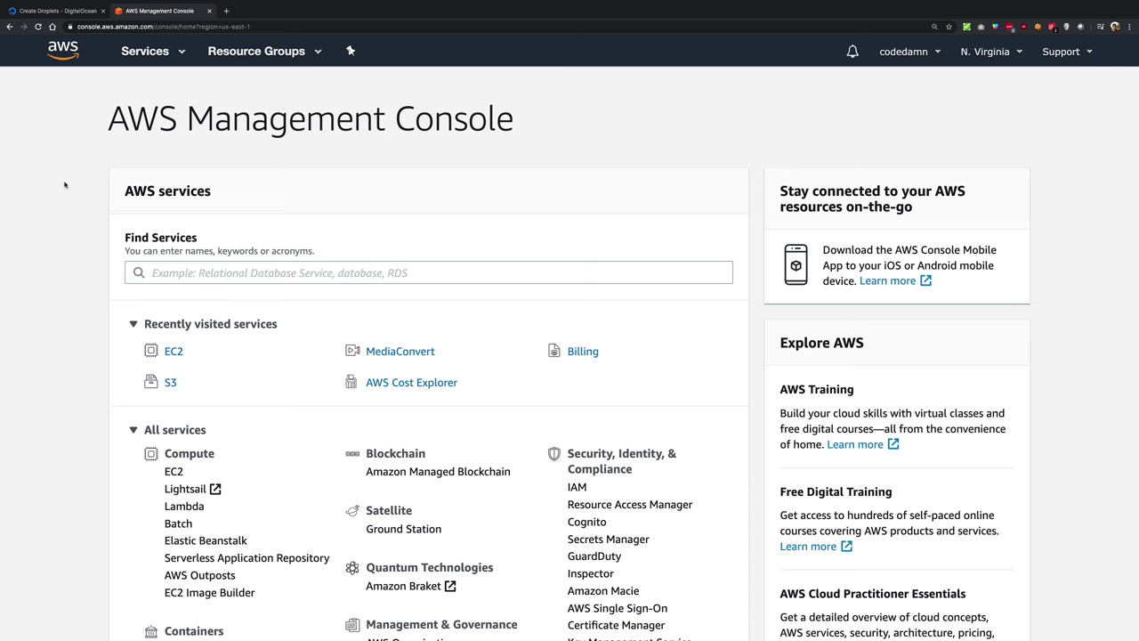
# Go back from the AWS console to the Create Droplets page with the $5/mo plan selected
pyautogui.scroll(-2, 64, 184)
pyautogui.scroll(2, 64, 185)
pyautogui.click(65, 11)
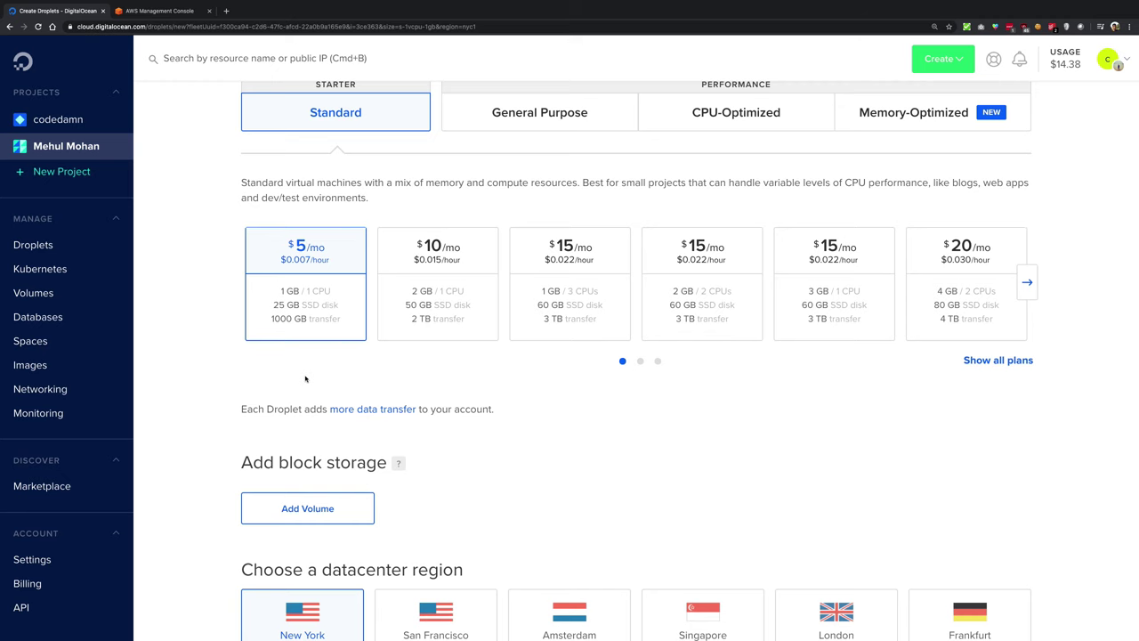
# Check the Create Droplets page's $5/mo plan, then switch to the AWS console
pyautogui.scroll(2, 305, 379)
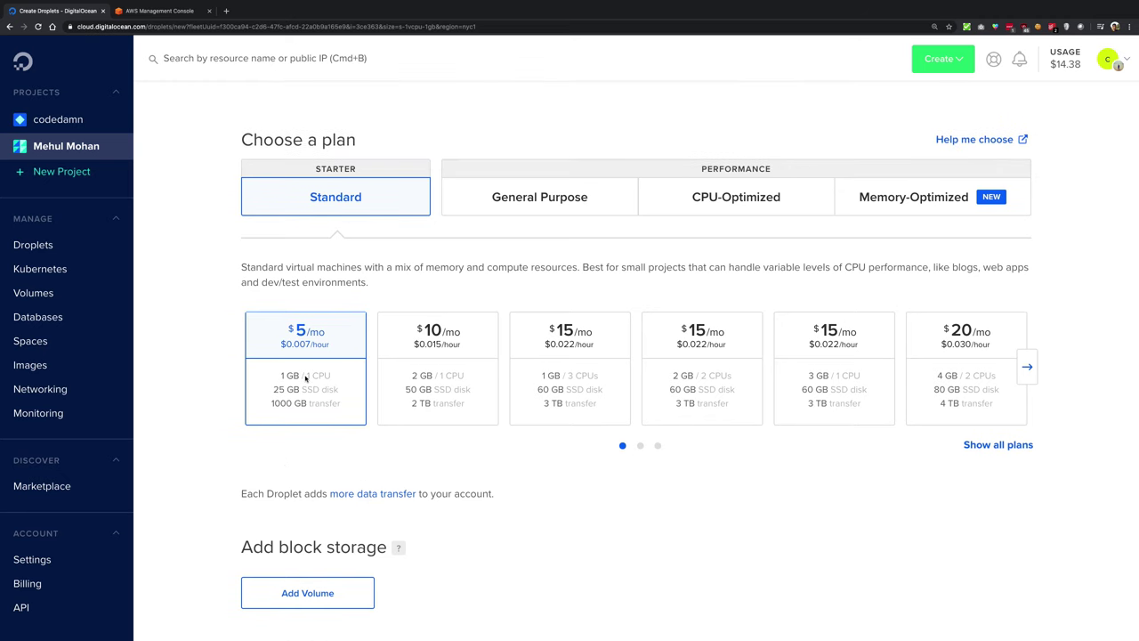
pyautogui.scroll(1, 305, 379)
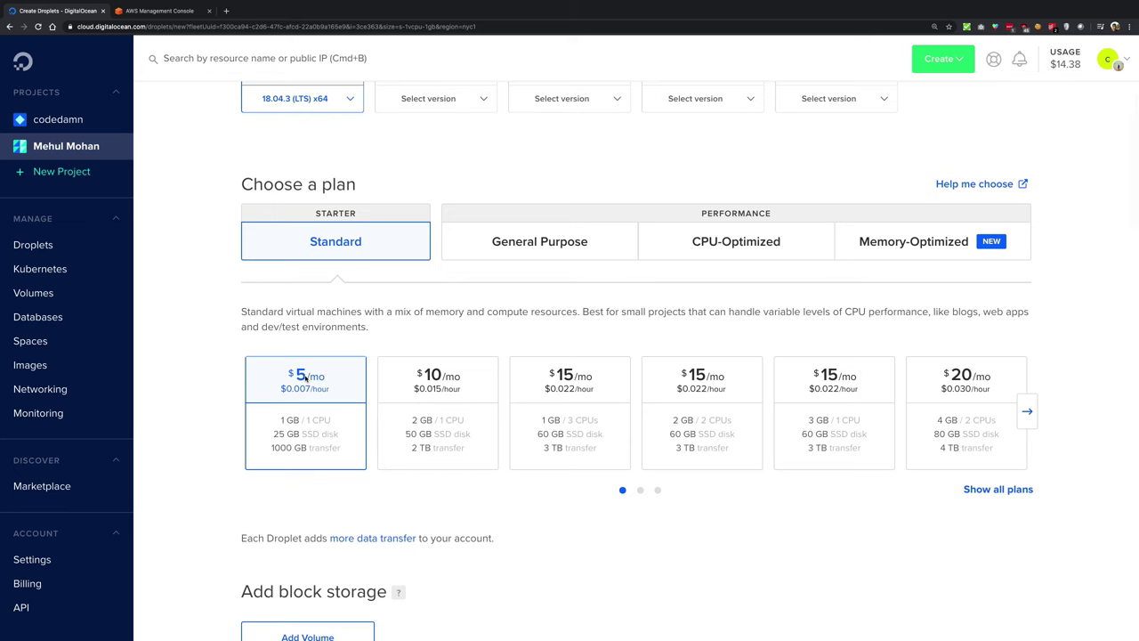
pyautogui.scroll(-1, 306, 379)
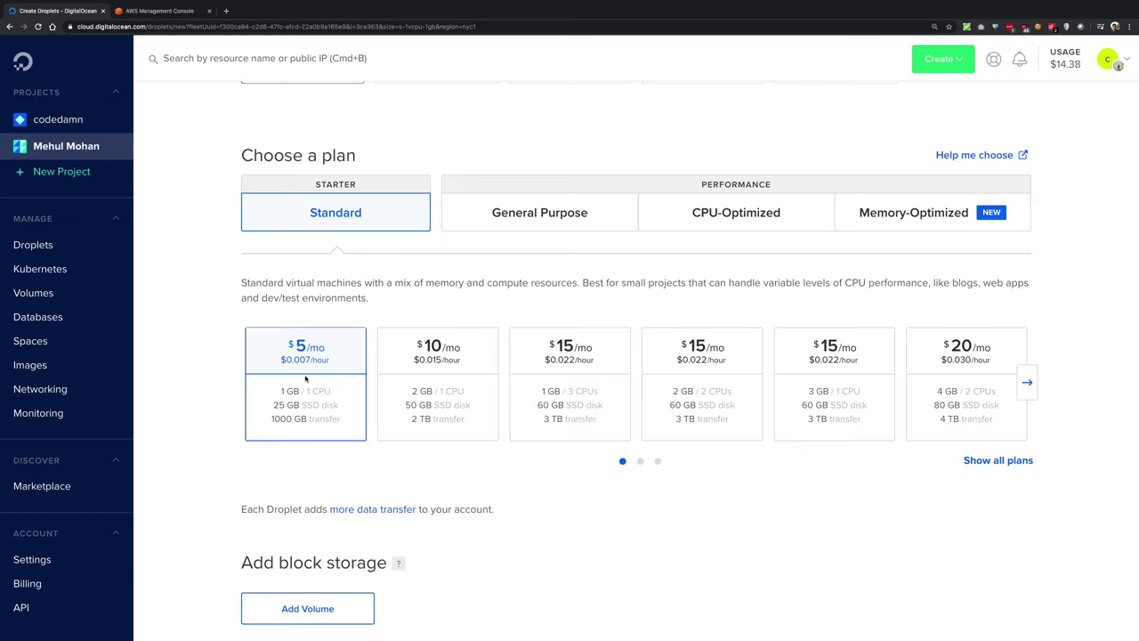
pyautogui.click(160, 11)
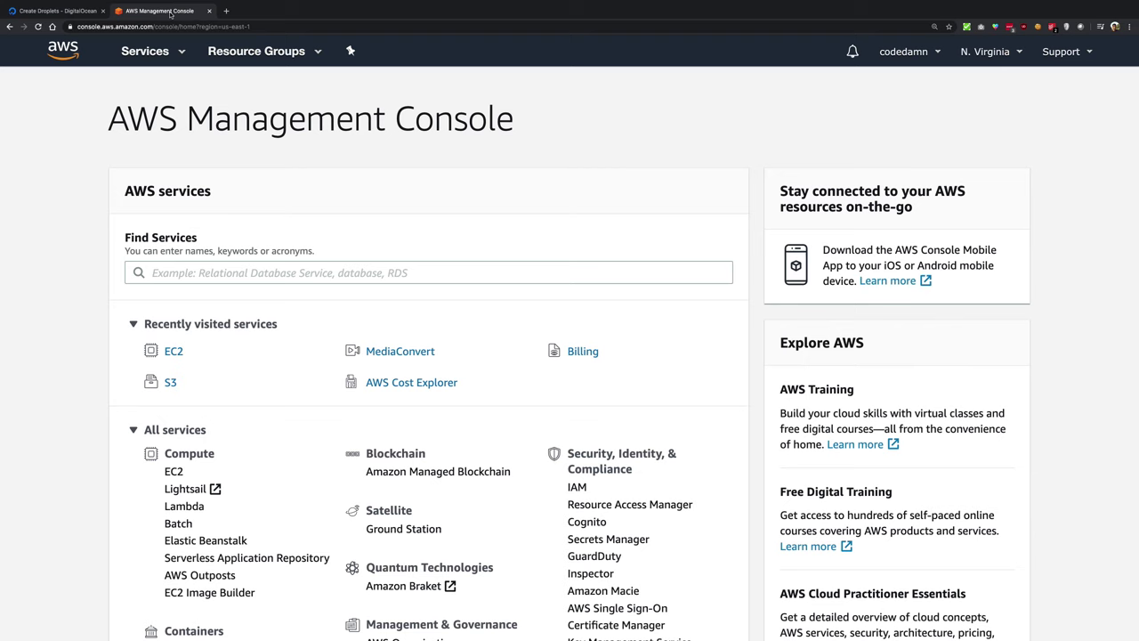
# Return to the Create Droplets page and scroll down past the plan header
pyautogui.click(64, 13)
pyautogui.scroll(-3, 173, 240)
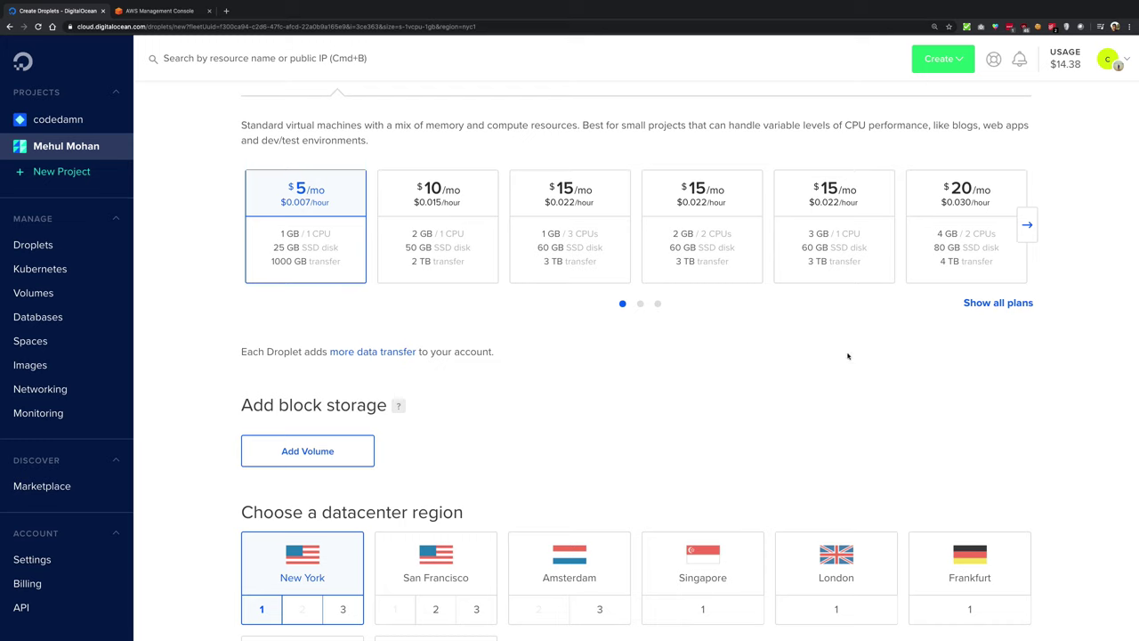
# Switch to the AWS Management Console home page tab
pyautogui.click(168, 10)
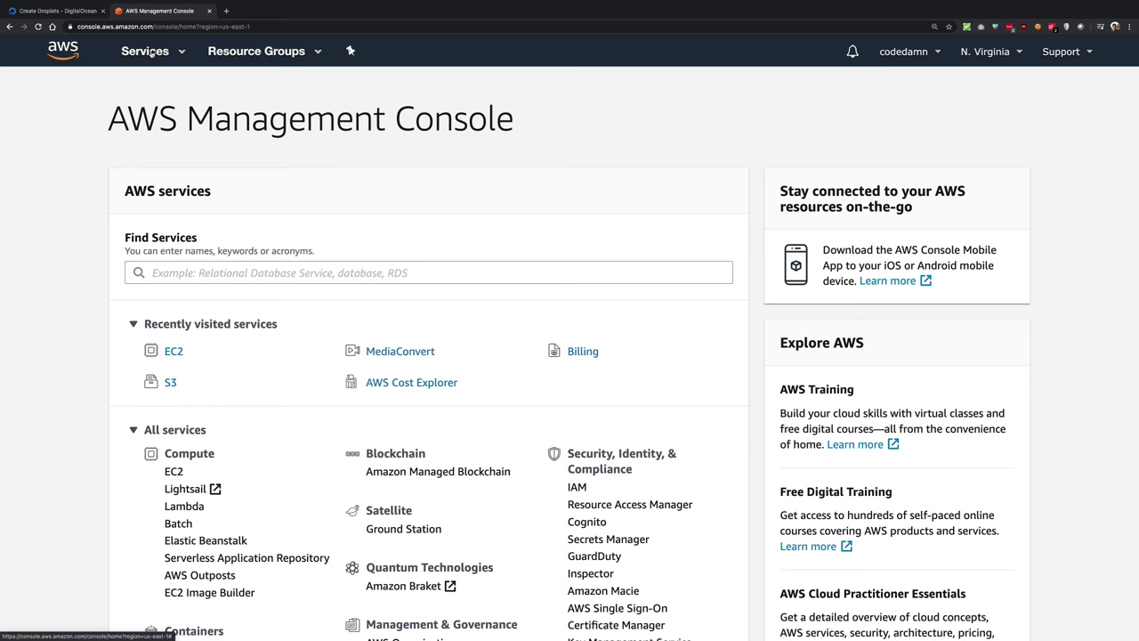
# Switch back to the Create Droplets - DigitalOcean tab, where the $5/mo plan and New York region remain chosen
pyautogui.click(43, 12)
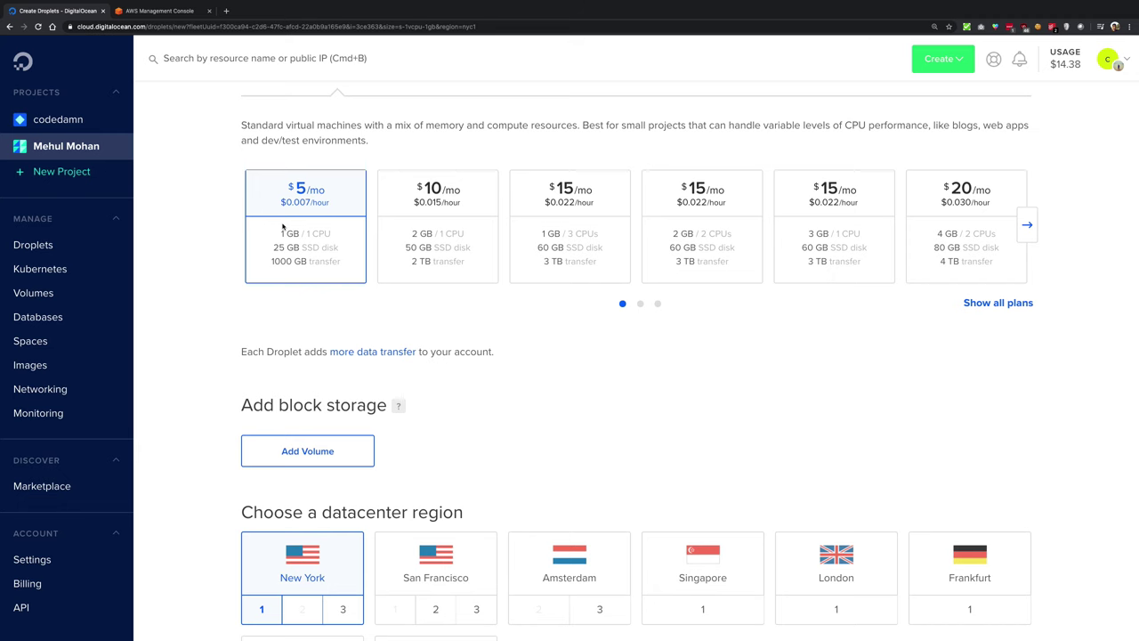
# Open the personal project's Resources page from the sidebar's Projects list
pyautogui.scroll(3, 283, 227)
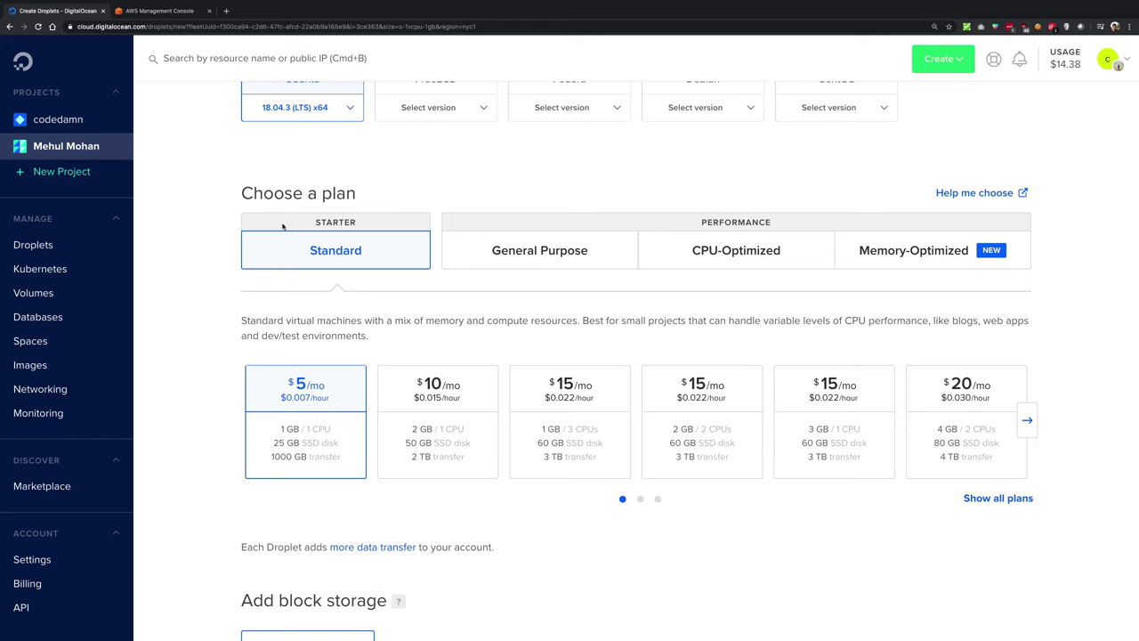
pyautogui.click(80, 146)
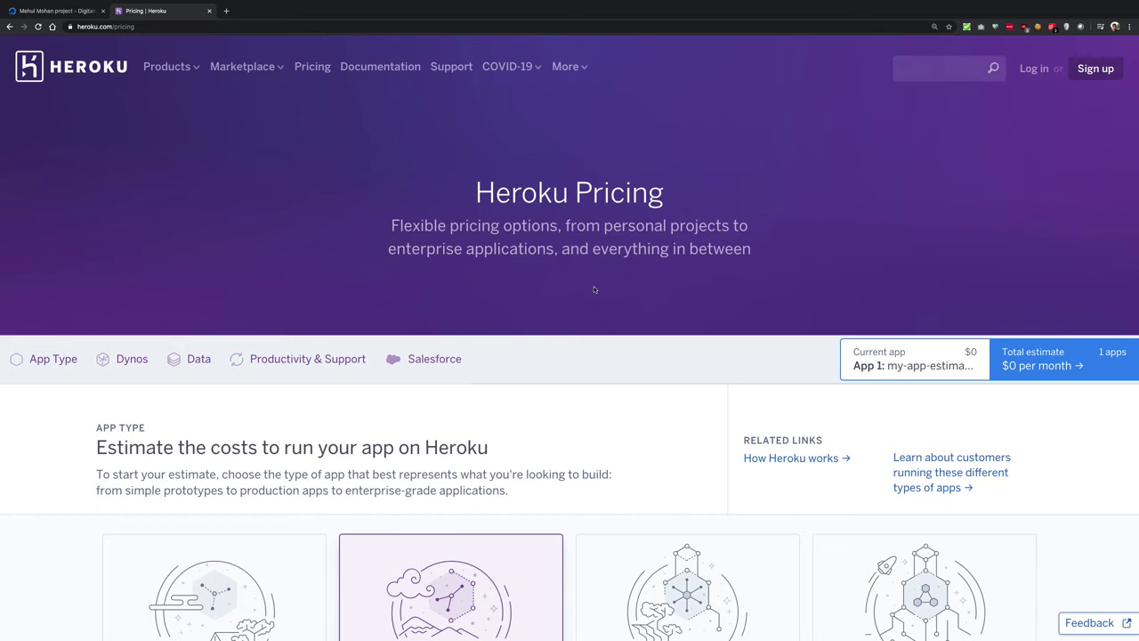
pyautogui.scroll(-10, 594, 290)
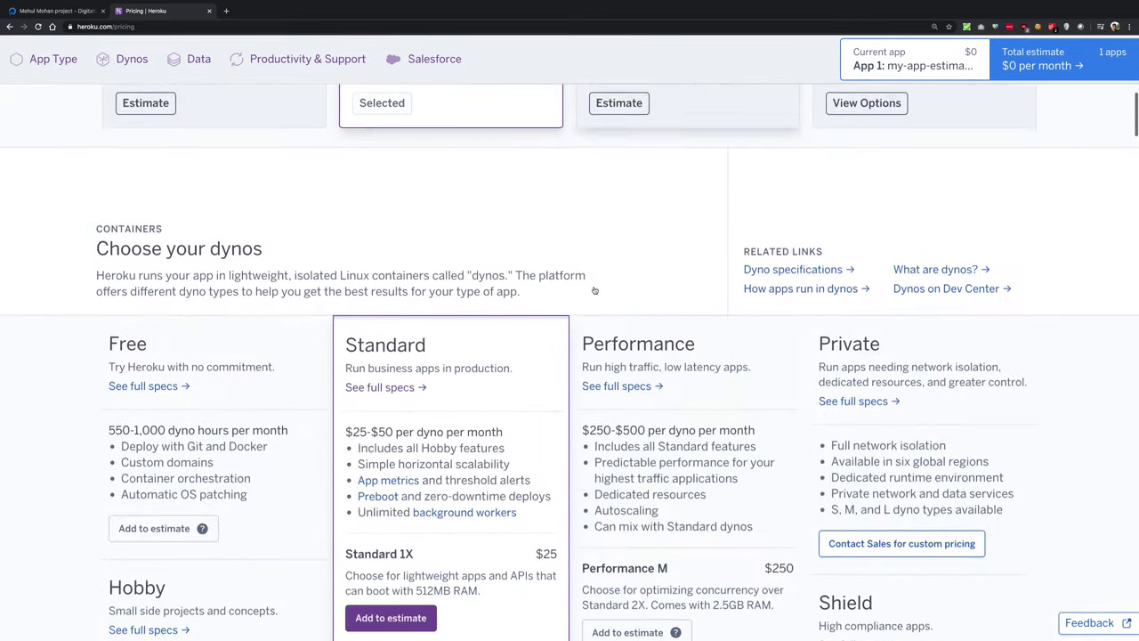
pyautogui.scroll(-15, 594, 289)
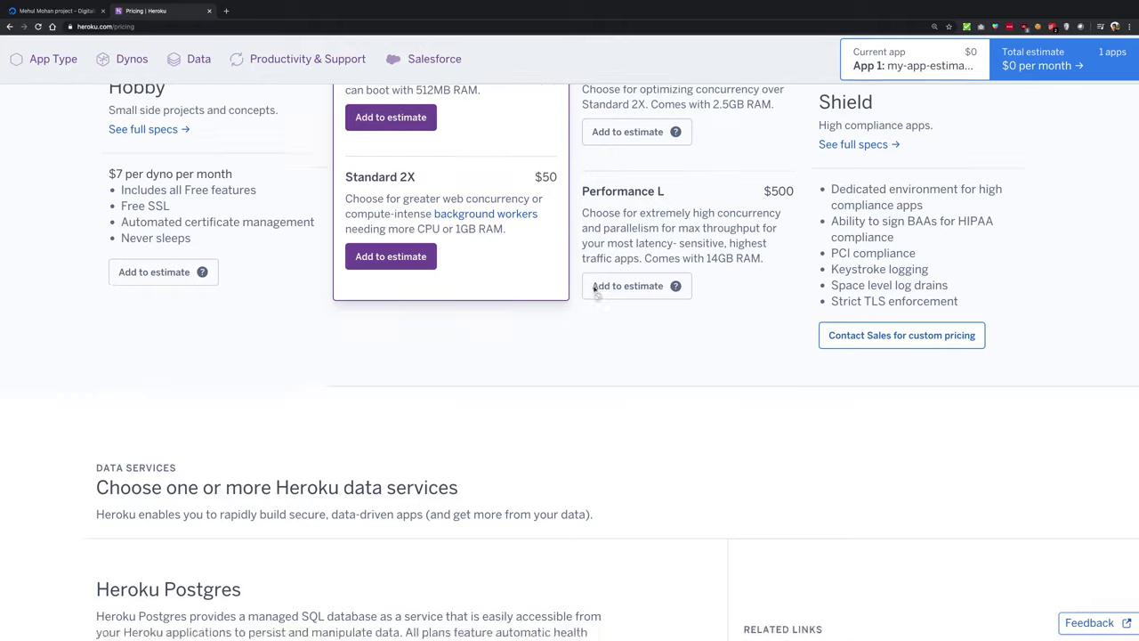
pyautogui.scroll(-3, 594, 294)
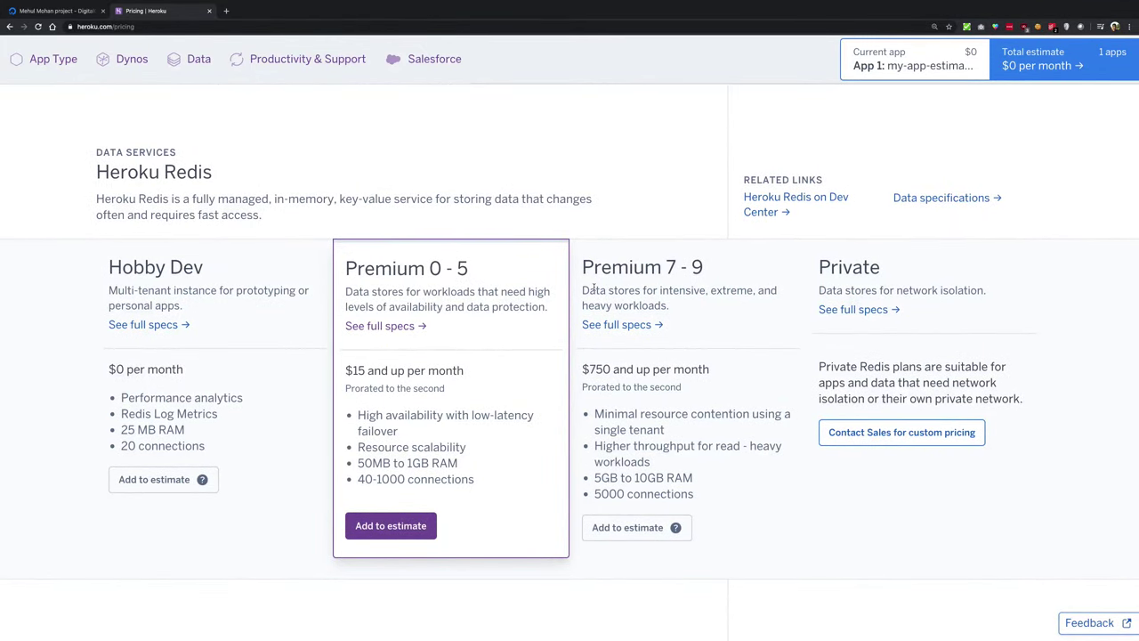
pyautogui.scroll(20, 594, 289)
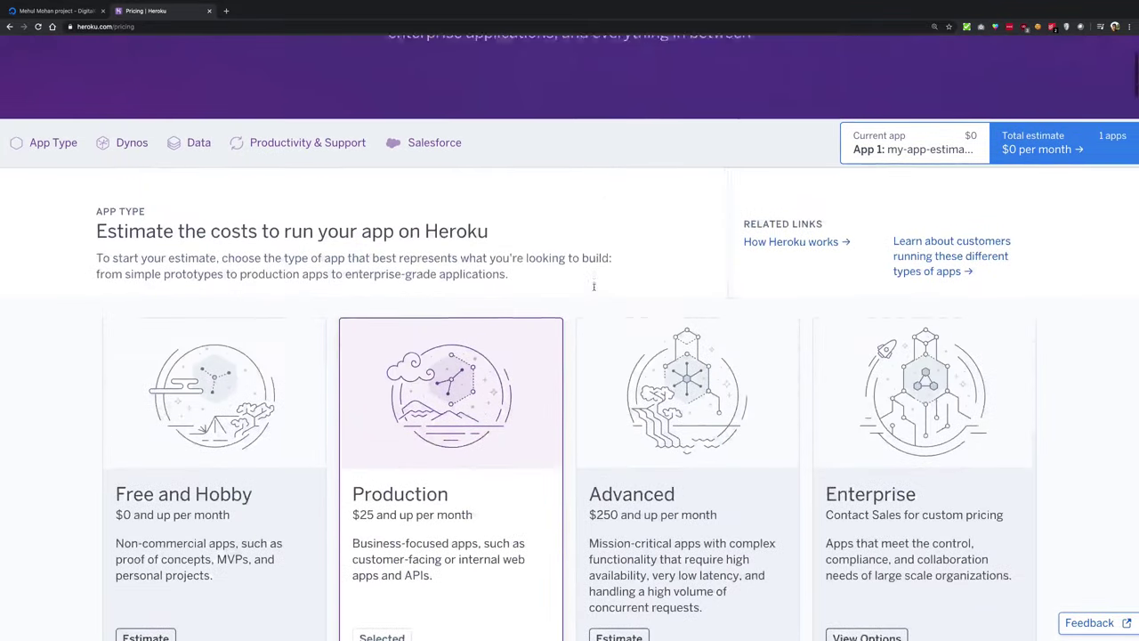
pyautogui.scroll(5, 594, 286)
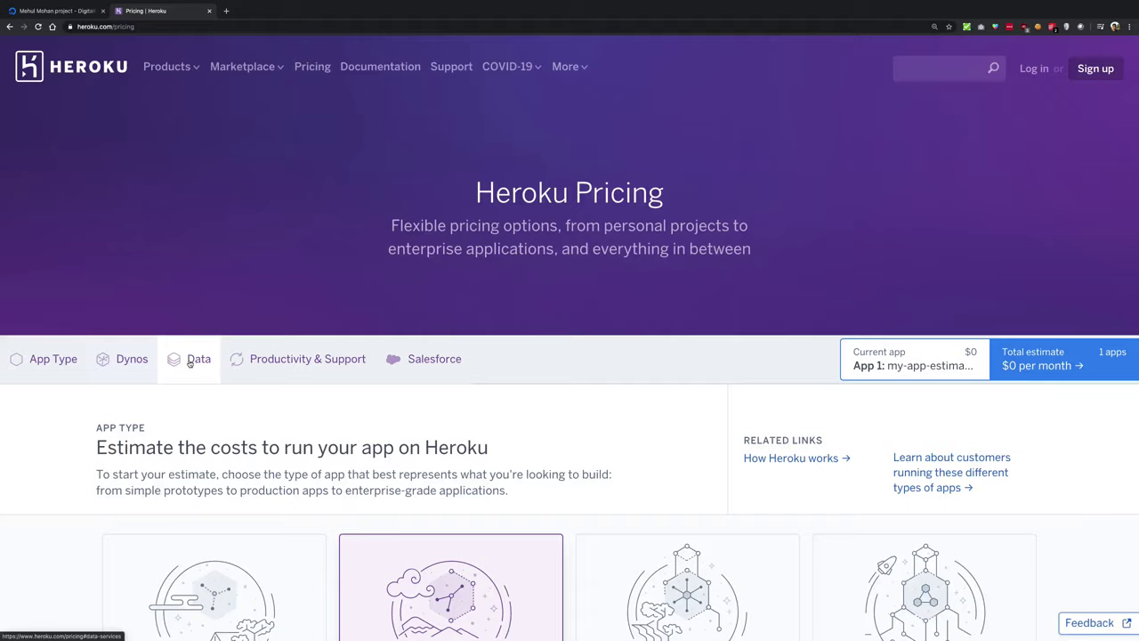
pyautogui.scroll(-6, 322, 452)
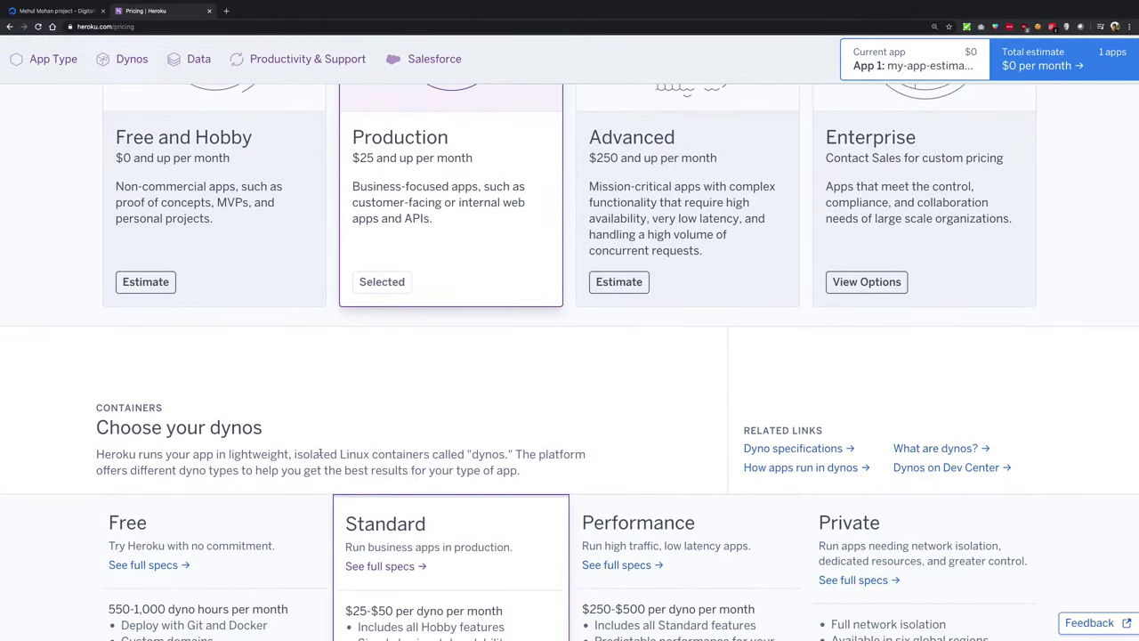
pyautogui.scroll(-5, 321, 454)
pyautogui.scroll(3, 322, 454)
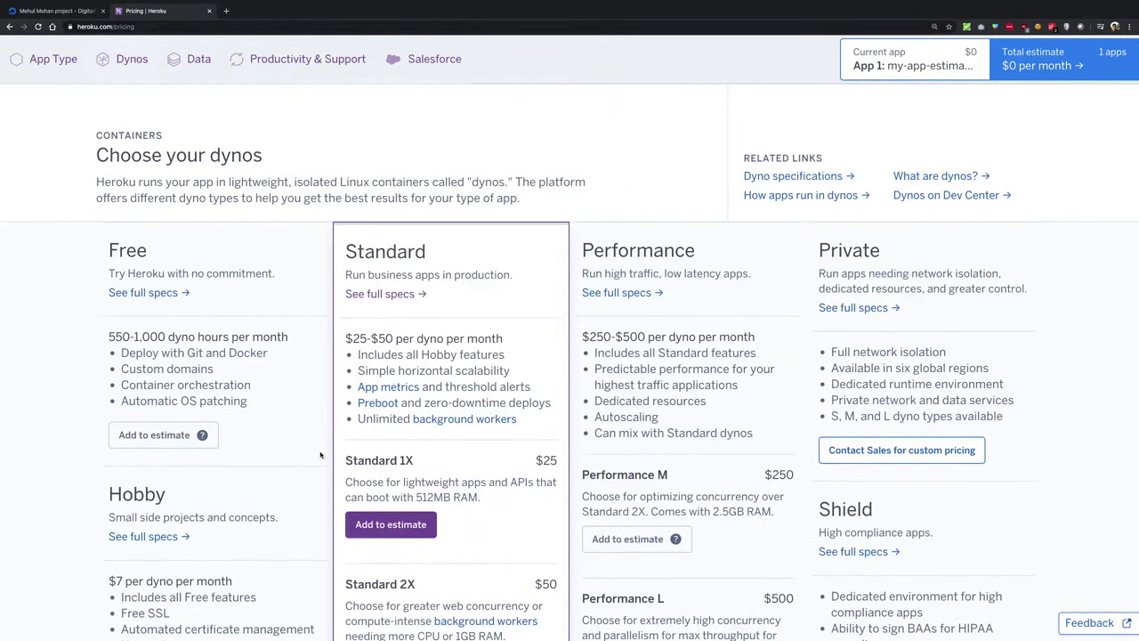
pyautogui.scroll(-3, 321, 454)
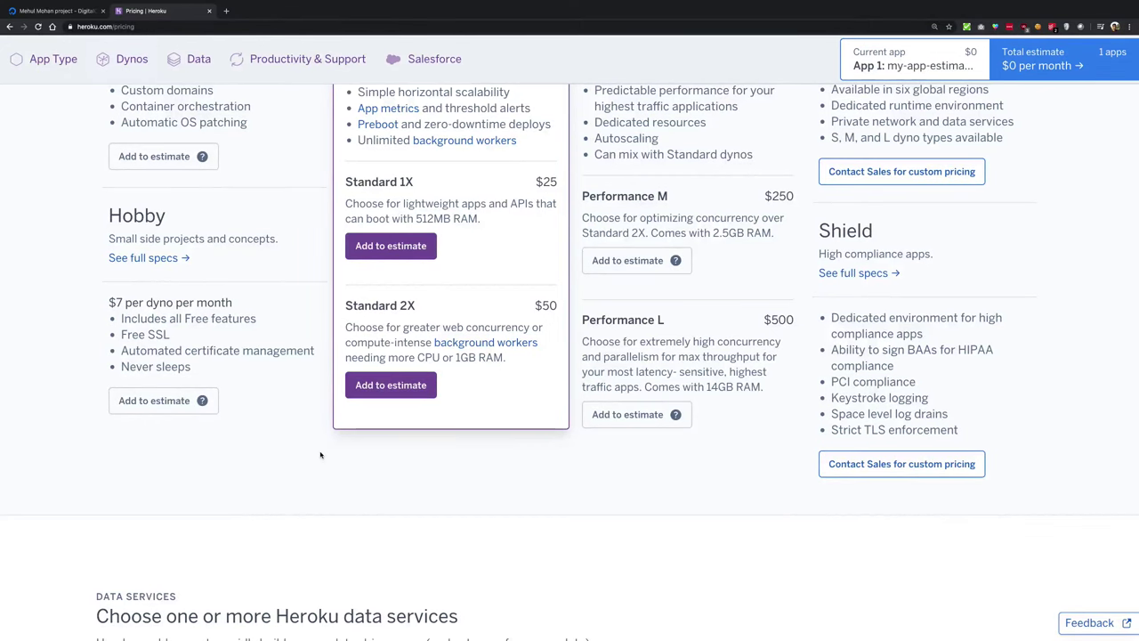
pyautogui.scroll(-3, 320, 455)
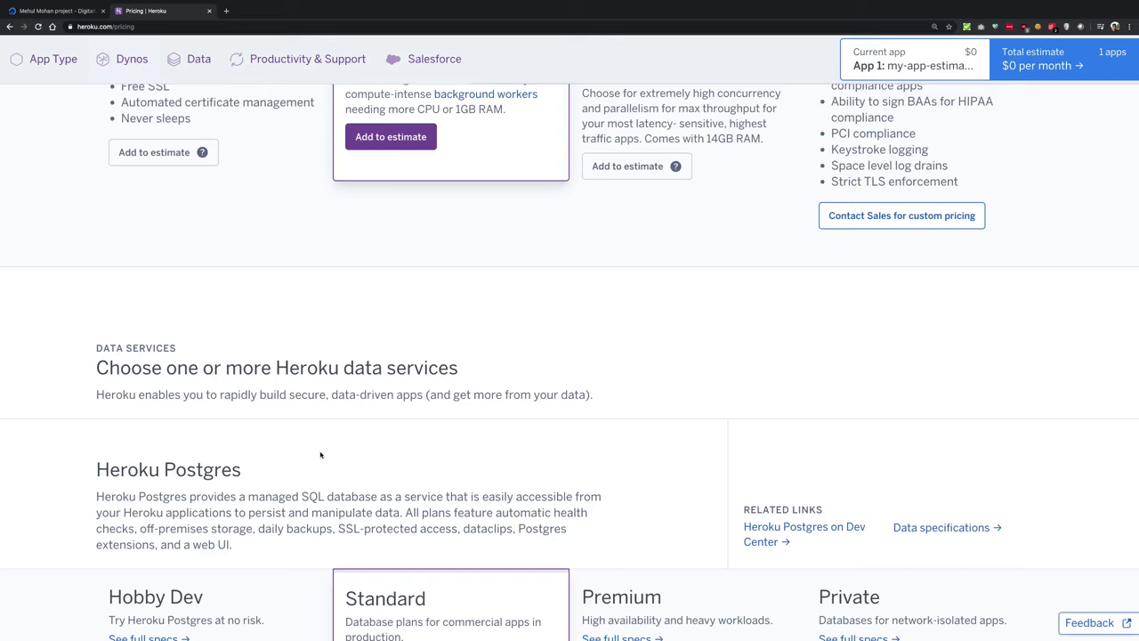
pyautogui.scroll(20, 389, 367)
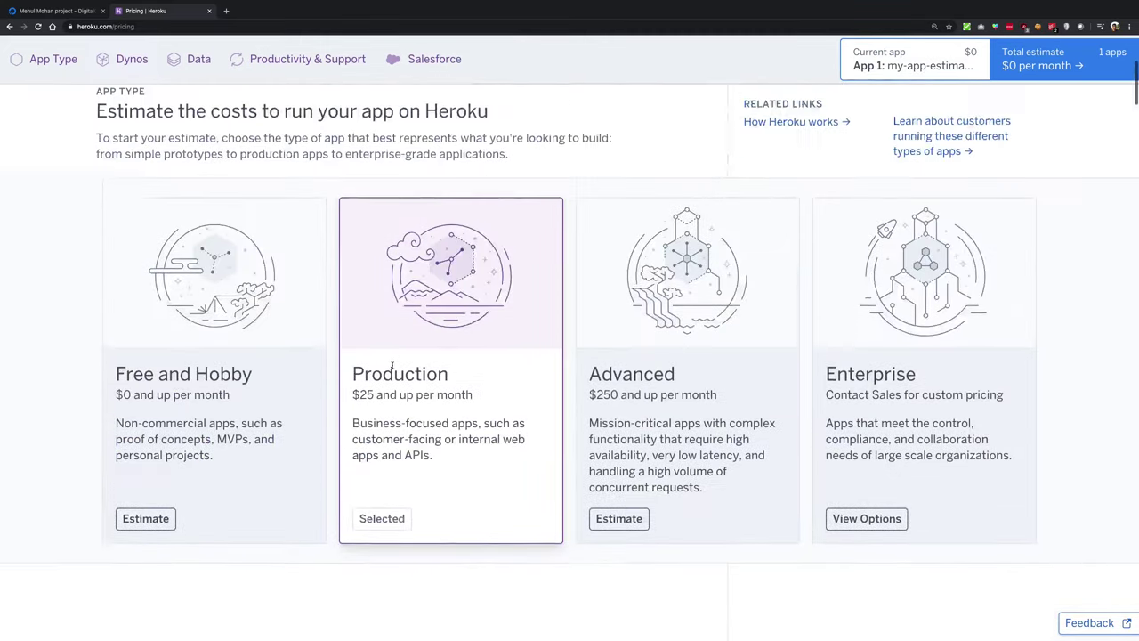
pyautogui.scroll(-5, 412, 360)
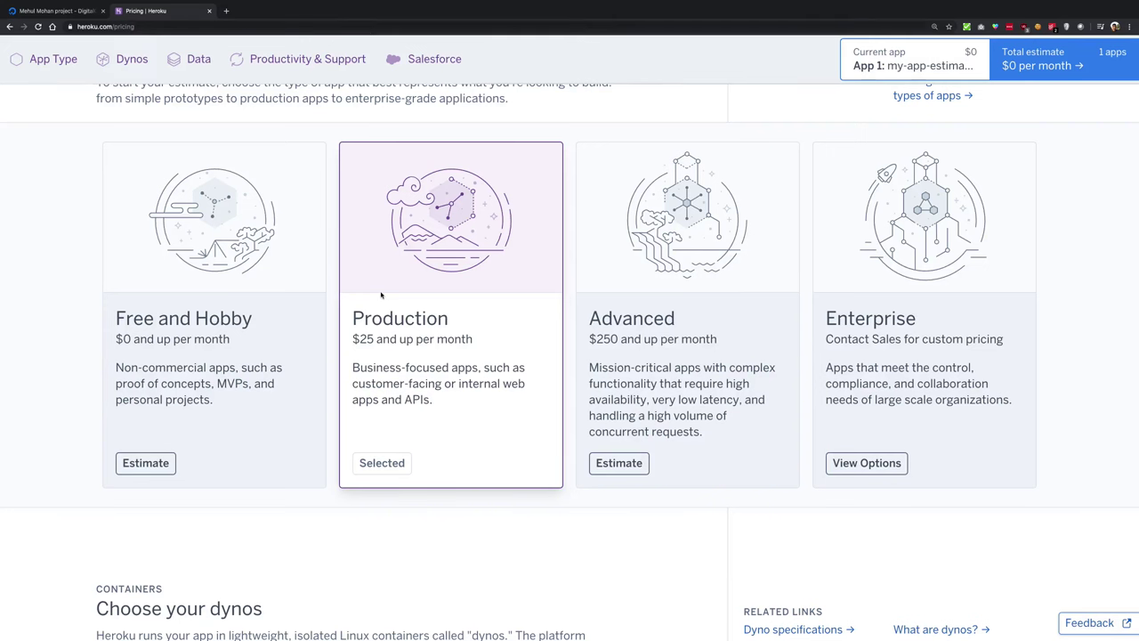
pyautogui.scroll(5, 379, 223)
pyautogui.scroll(1, 178, 151)
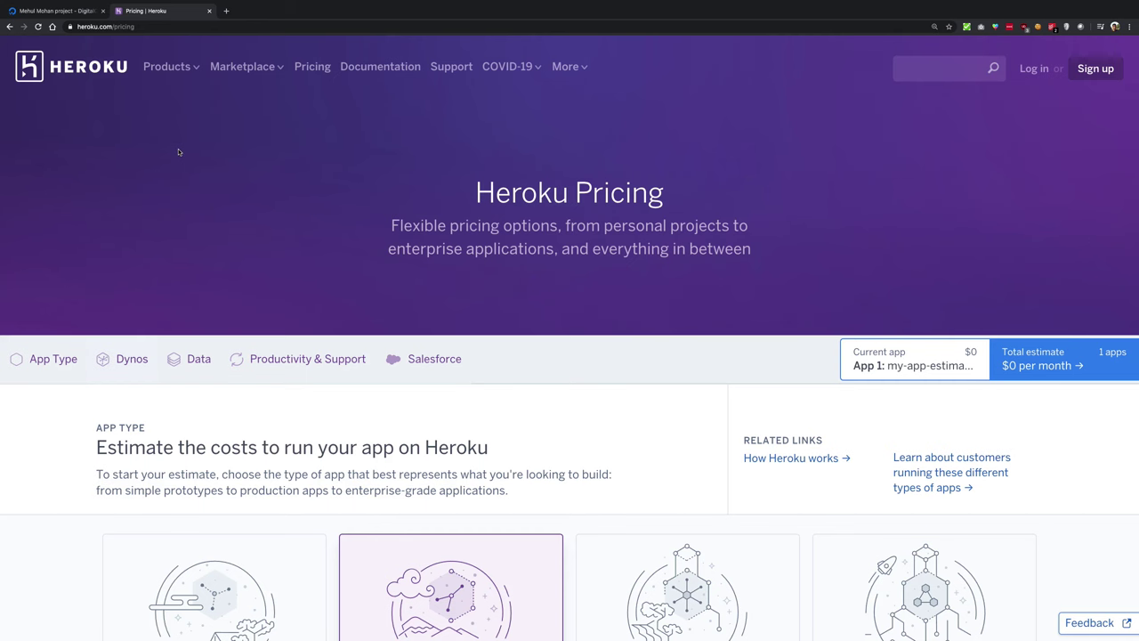
pyautogui.scroll(-4, 178, 151)
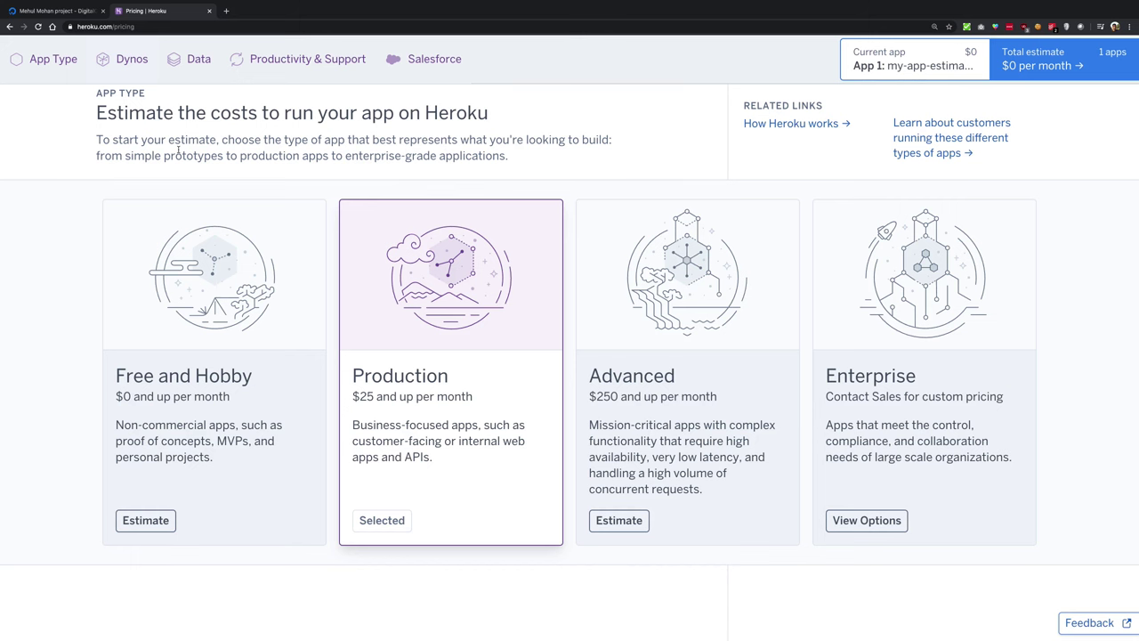
pyautogui.scroll(-2, 178, 151)
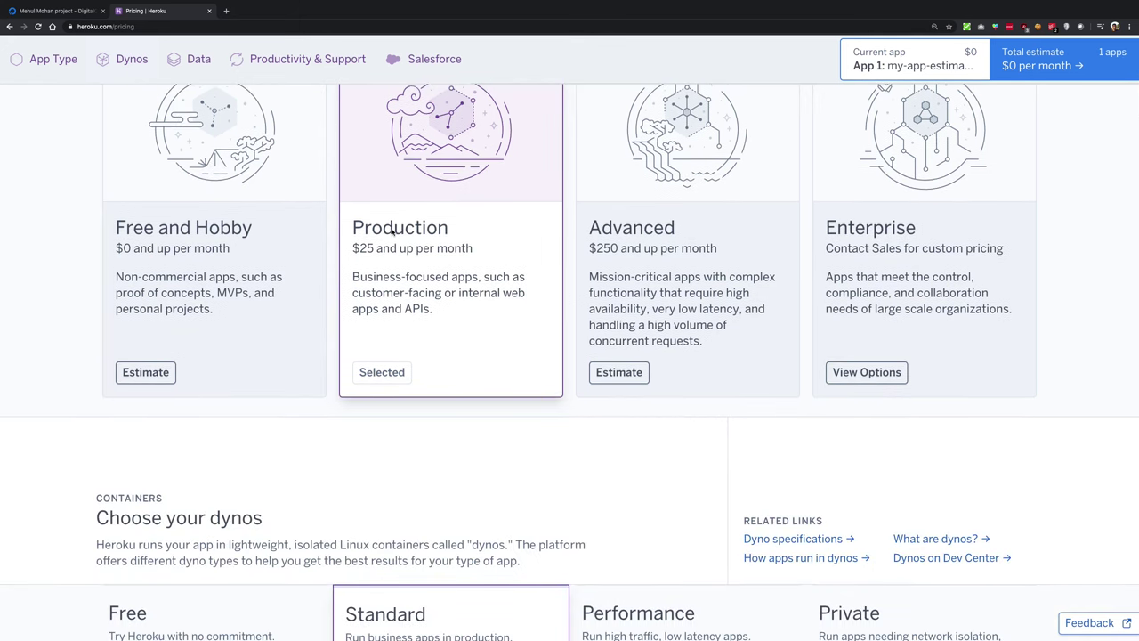
pyautogui.scroll(-5, 391, 231)
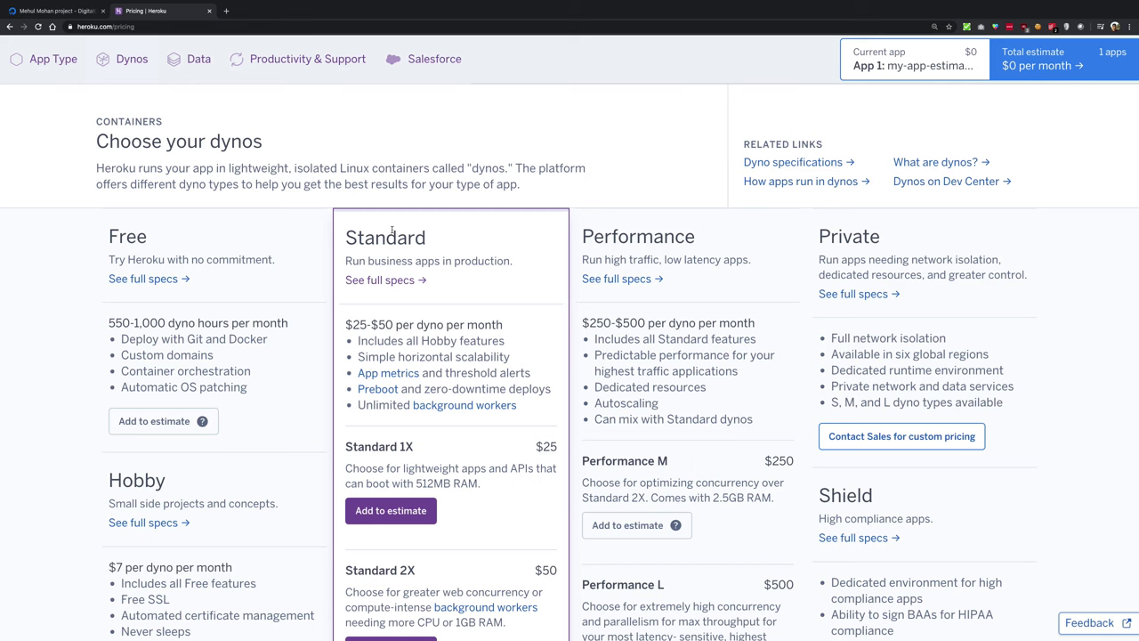
pyautogui.scroll(-3, 391, 232)
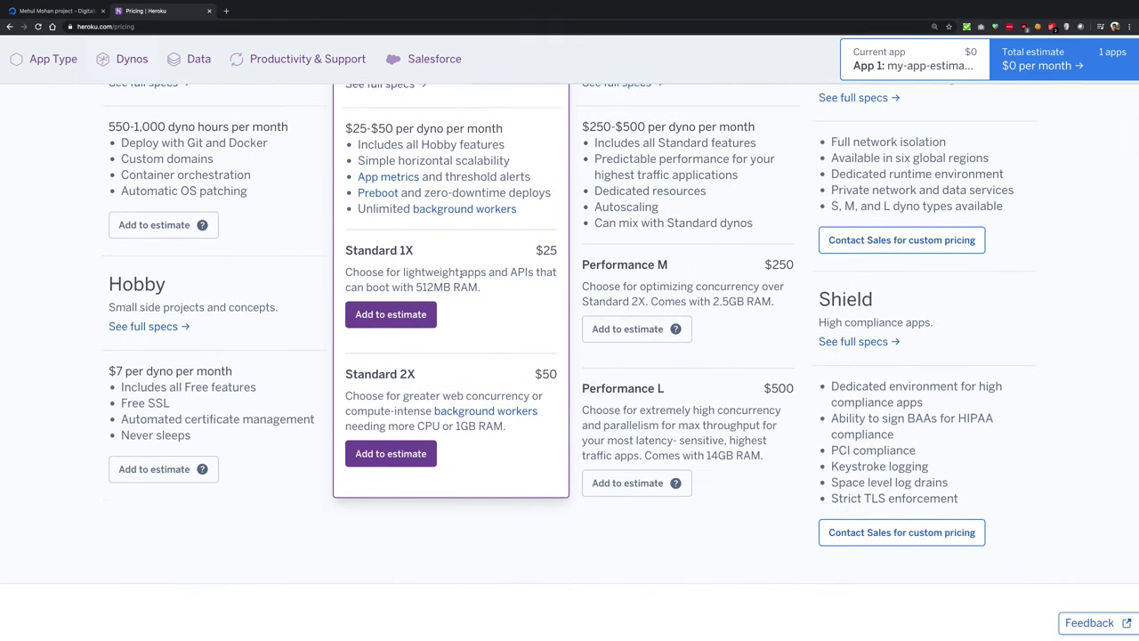
pyautogui.scroll(2, 461, 272)
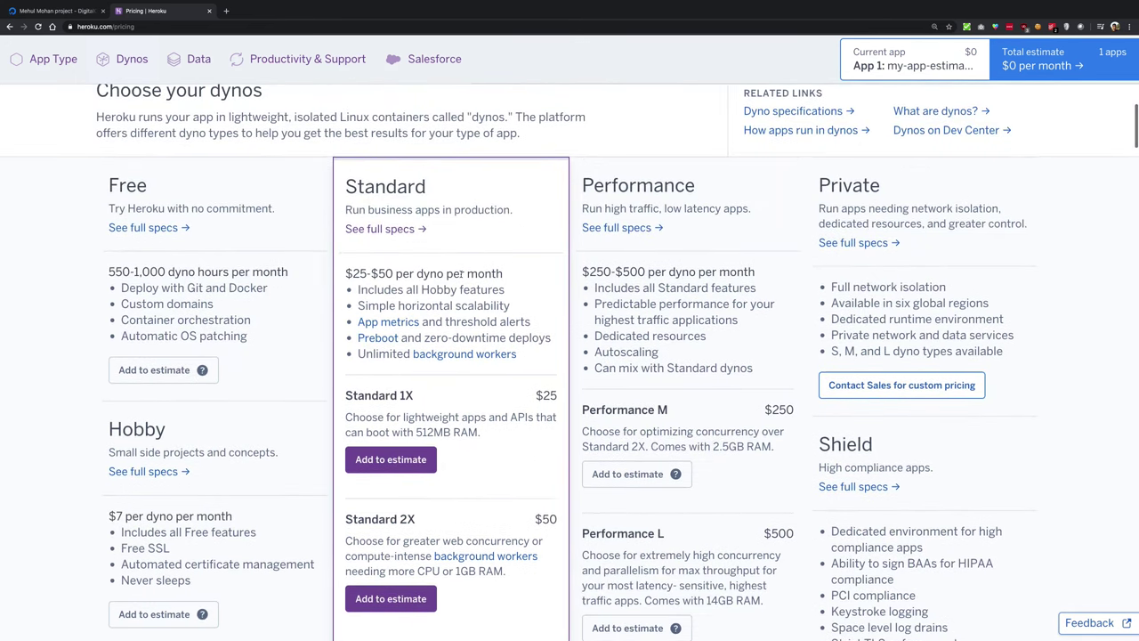
pyautogui.scroll(-1, 461, 273)
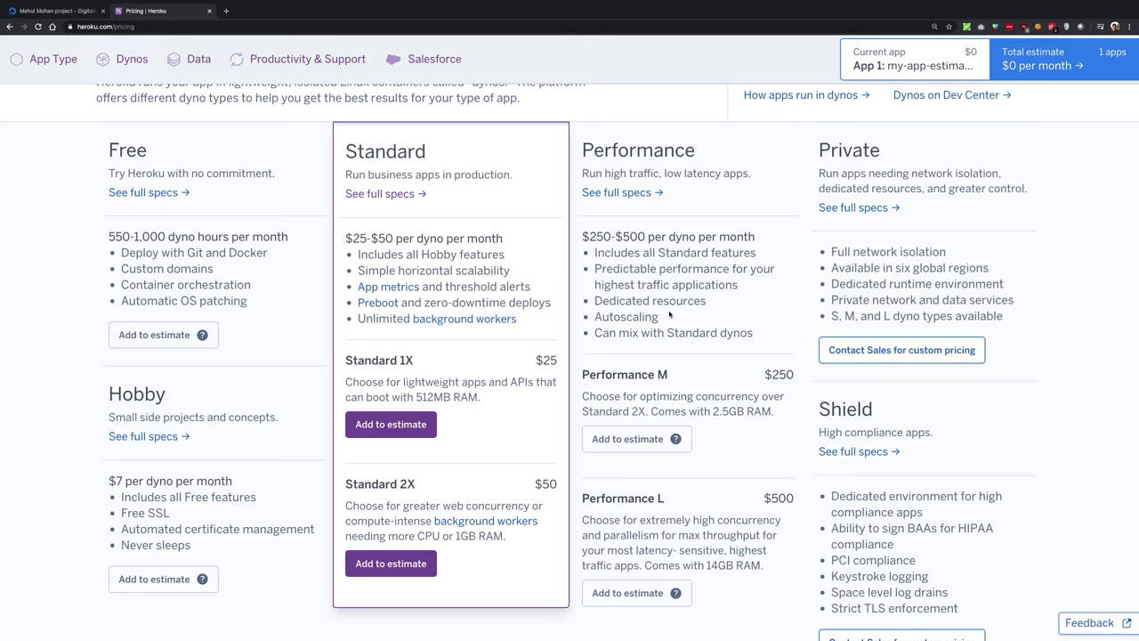
# Scroll through Heroku's pricing page and its $0-per-month Production estimator
pyautogui.scroll(-5, 669, 313)
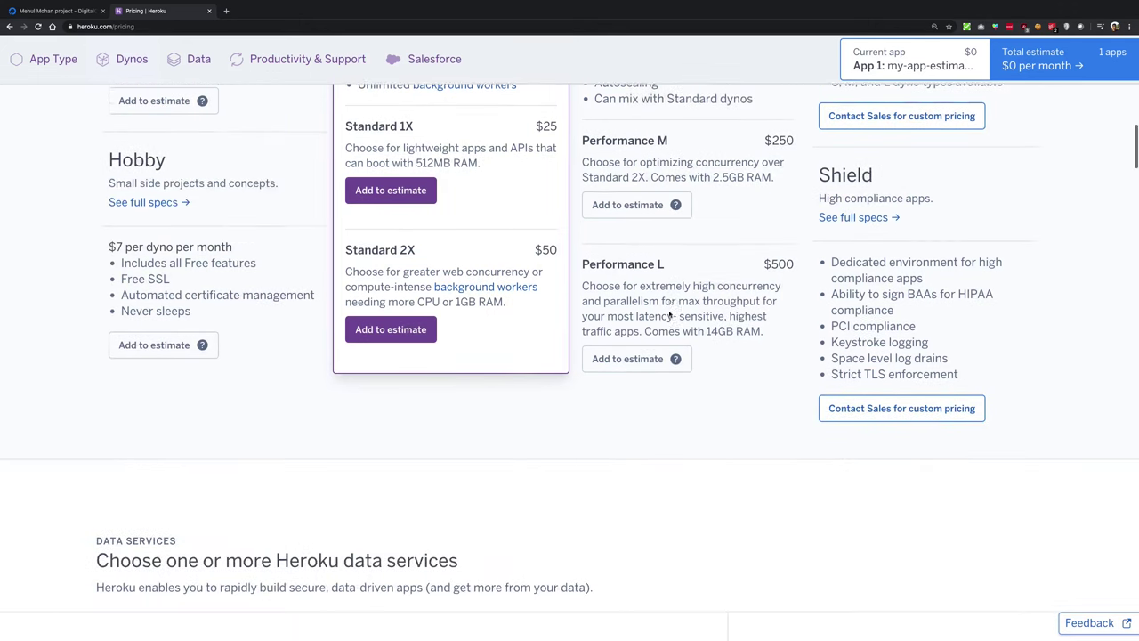
pyautogui.scroll(-2, 670, 311)
pyautogui.scroll(-10, 669, 311)
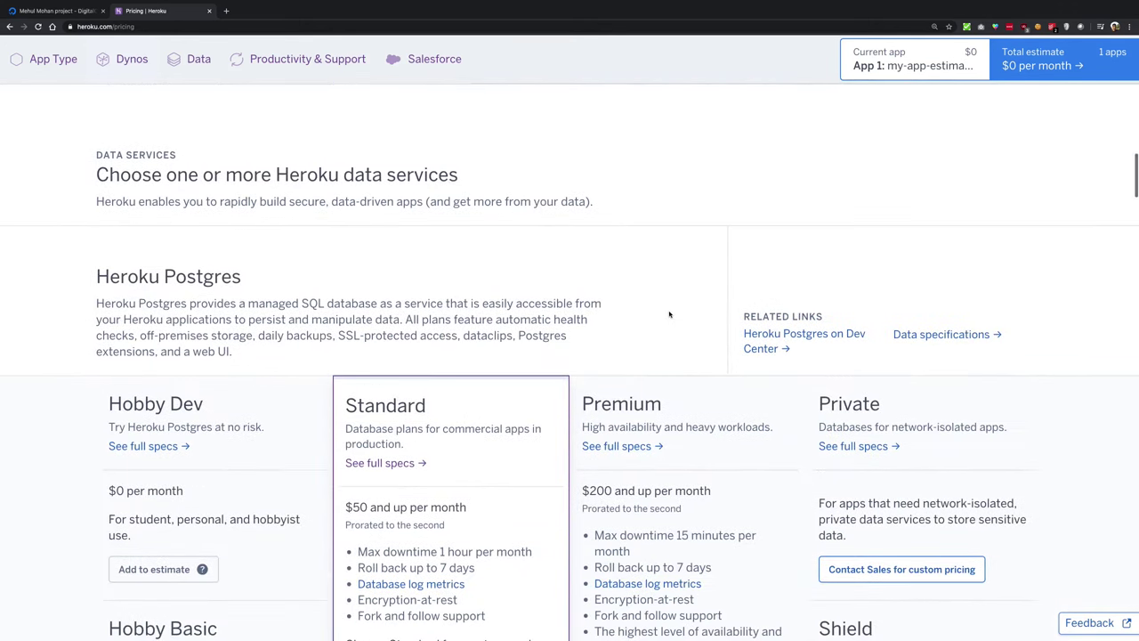
pyautogui.scroll(20, 670, 312)
pyautogui.scroll(8, 669, 311)
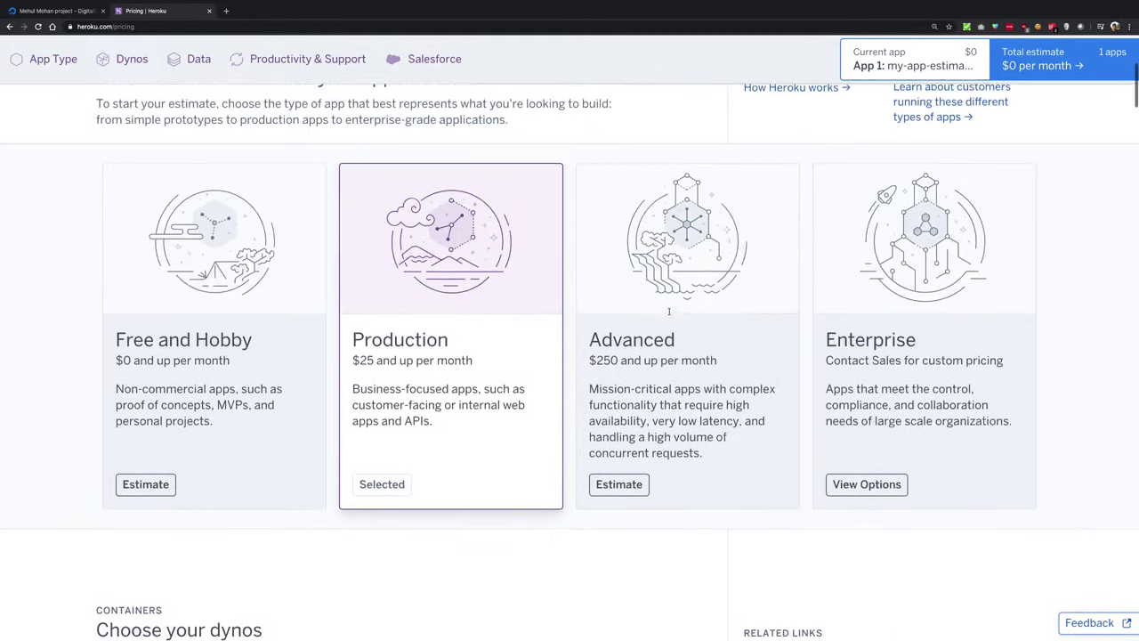
pyautogui.moveTo(167, 67)
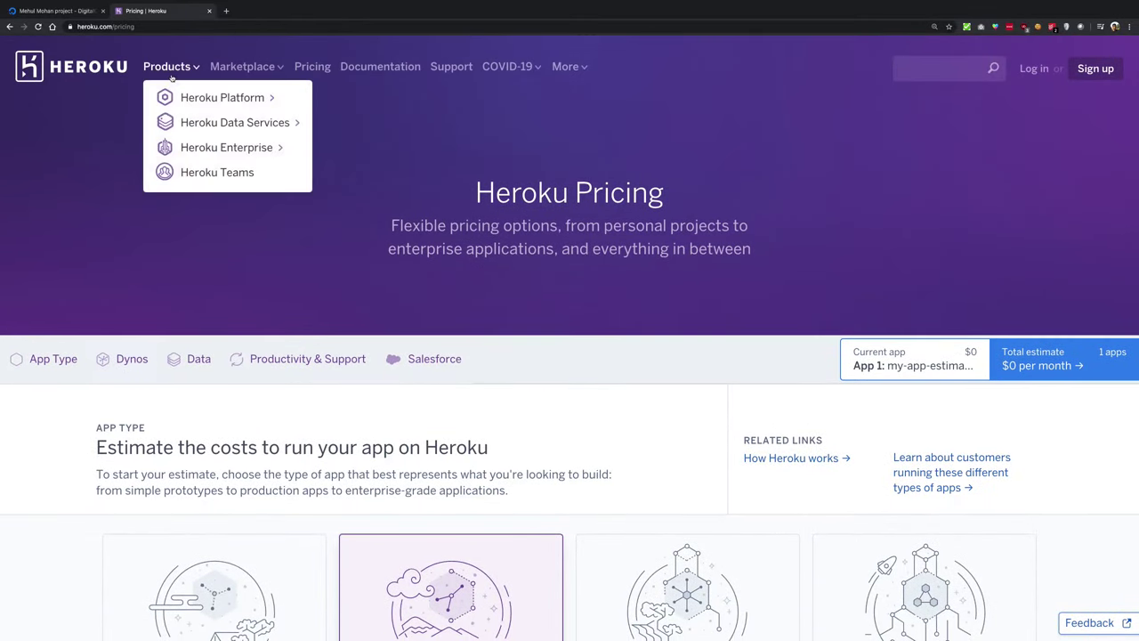
pyautogui.moveTo(196, 98)
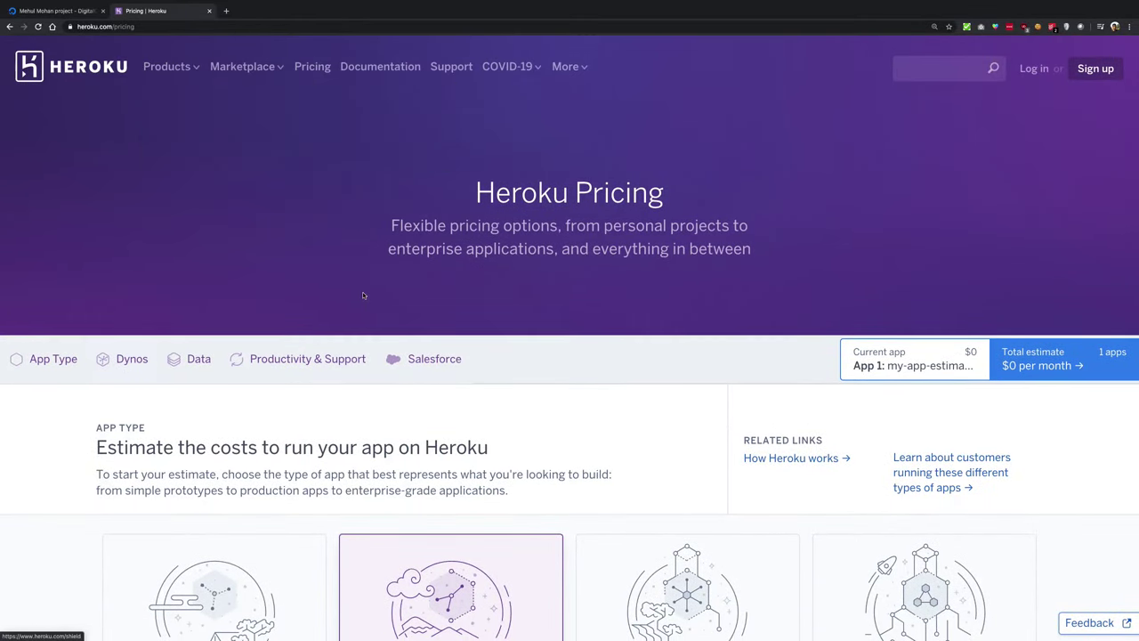
pyautogui.scroll(-5, 363, 300)
pyautogui.scroll(-5, 363, 297)
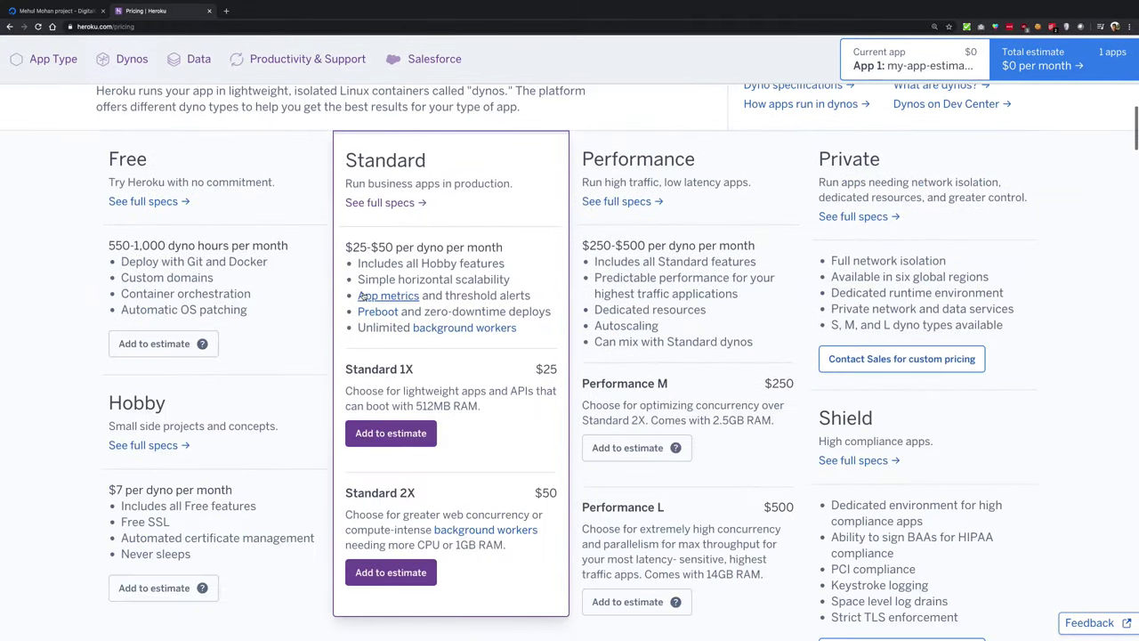
pyautogui.scroll(-2, 362, 292)
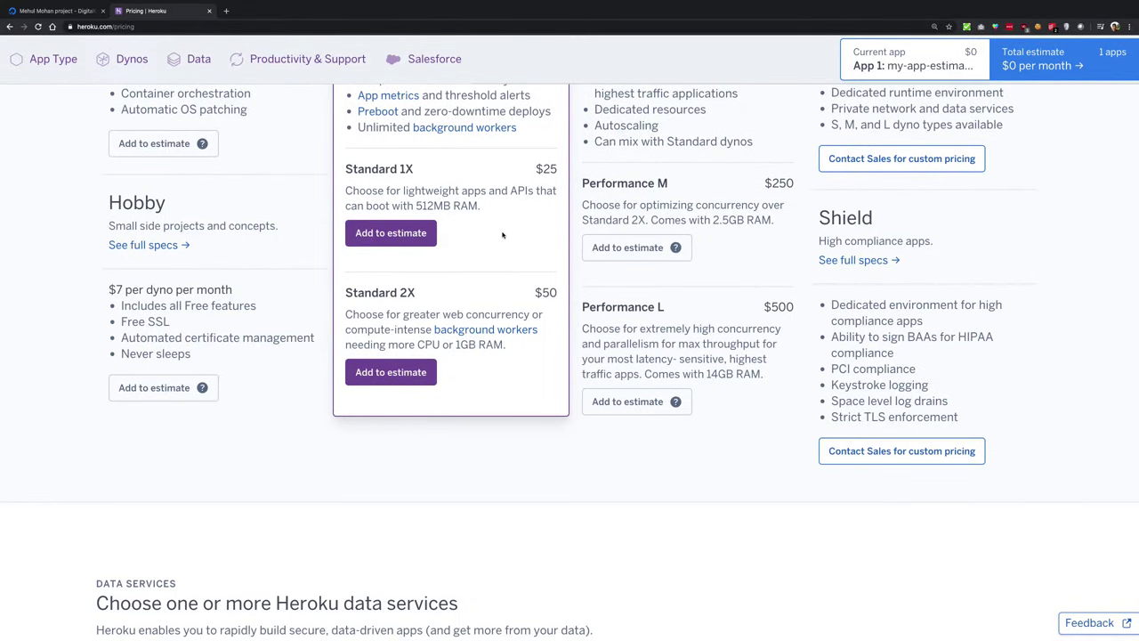
pyautogui.scroll(10, 502, 233)
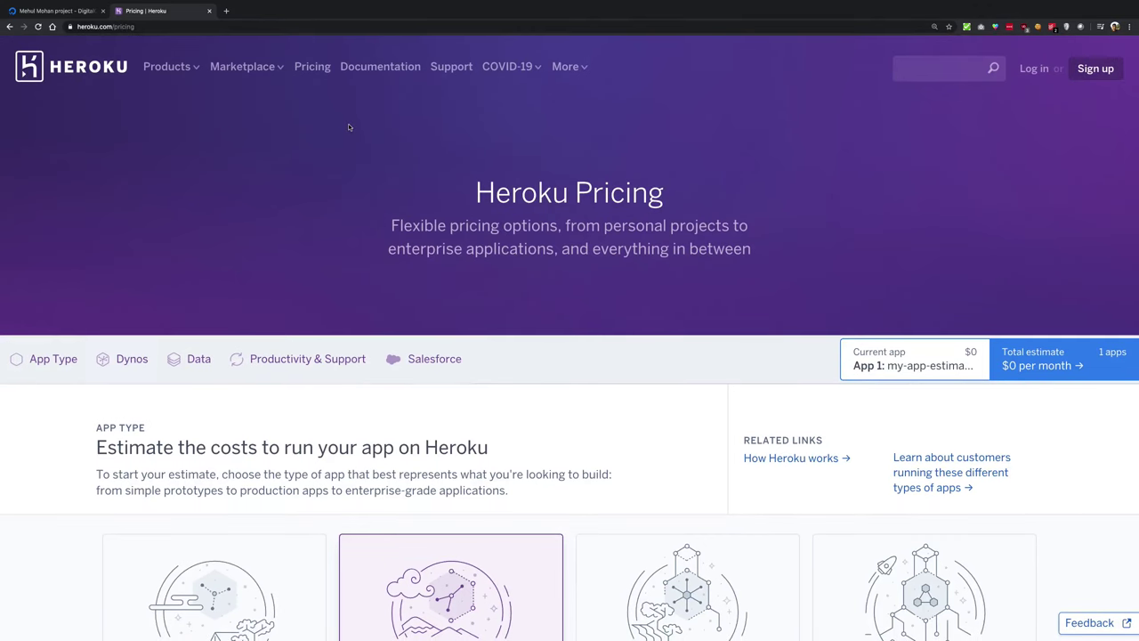
# Open the Heroku OpEx page from Products > Heroku Platform
pyautogui.moveTo(167, 67)
pyautogui.moveTo(223, 97)
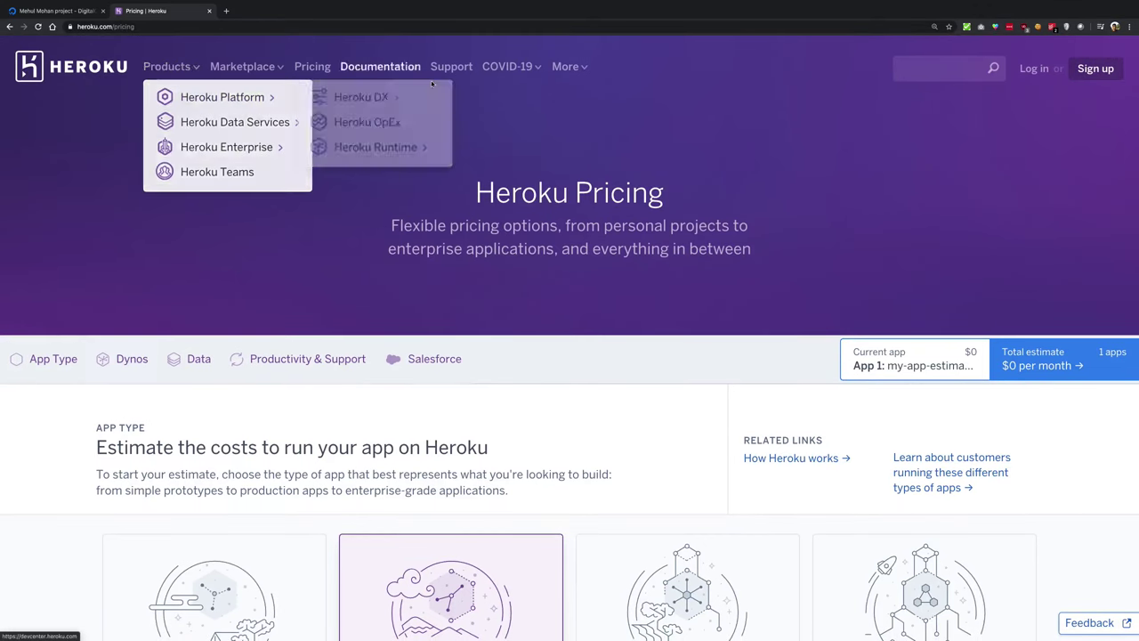
pyautogui.moveTo(362, 97)
pyautogui.click(365, 123)
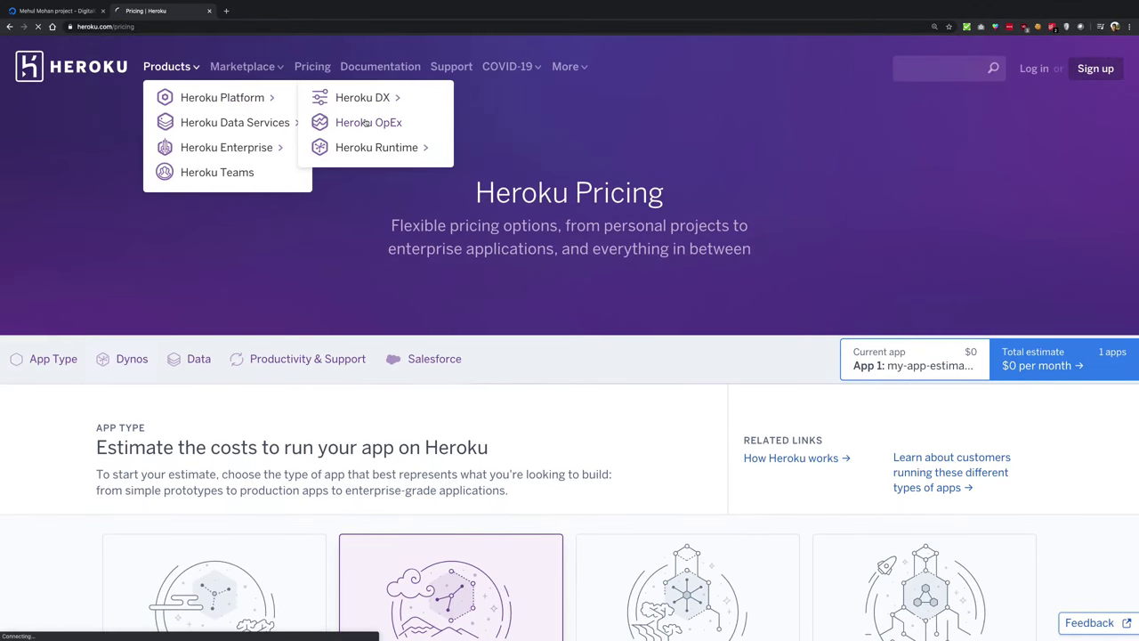
# Scroll through the Heroku OpEx feature page
pyautogui.scroll(-5, 364, 123)
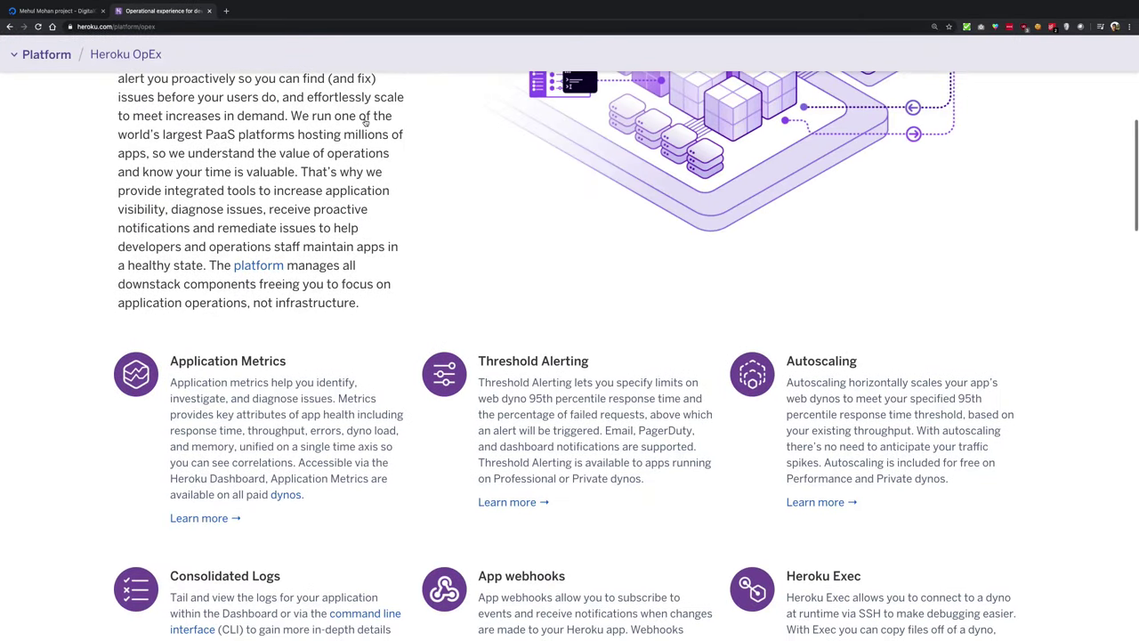
pyautogui.scroll(-3, 692, 224)
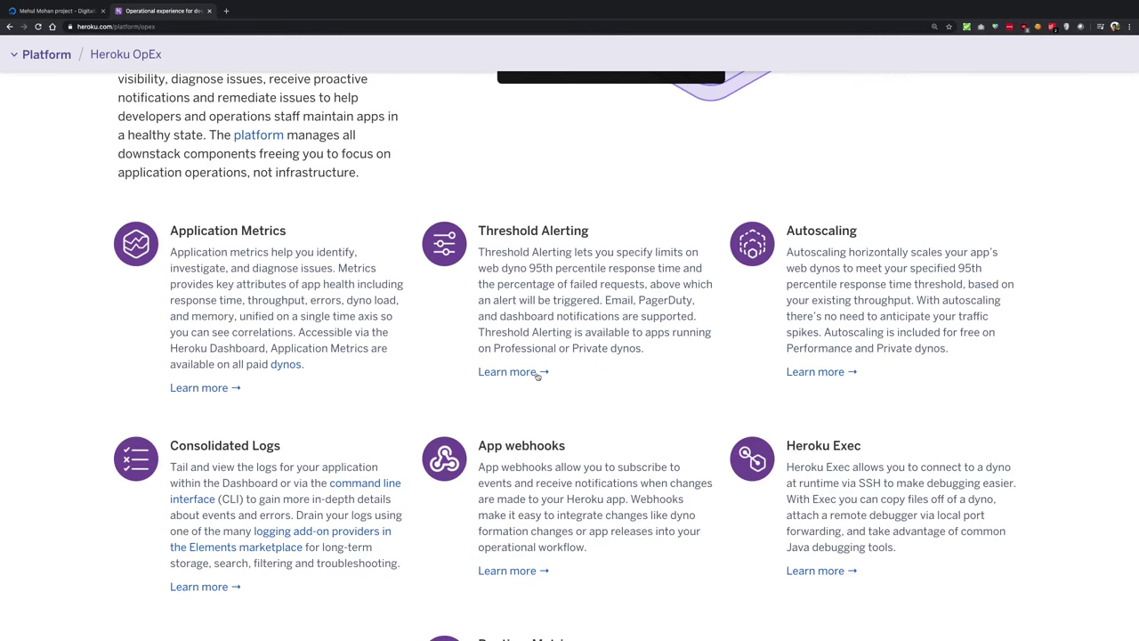
pyautogui.scroll(-4, 317, 525)
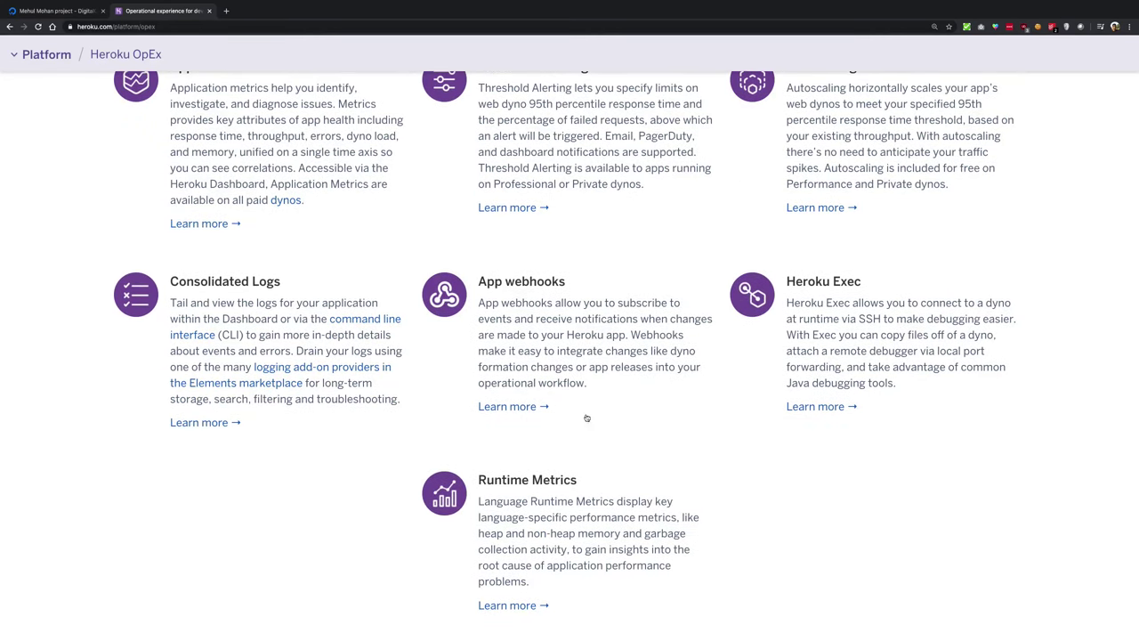
pyautogui.scroll(2, 608, 383)
pyautogui.scroll(1, 607, 383)
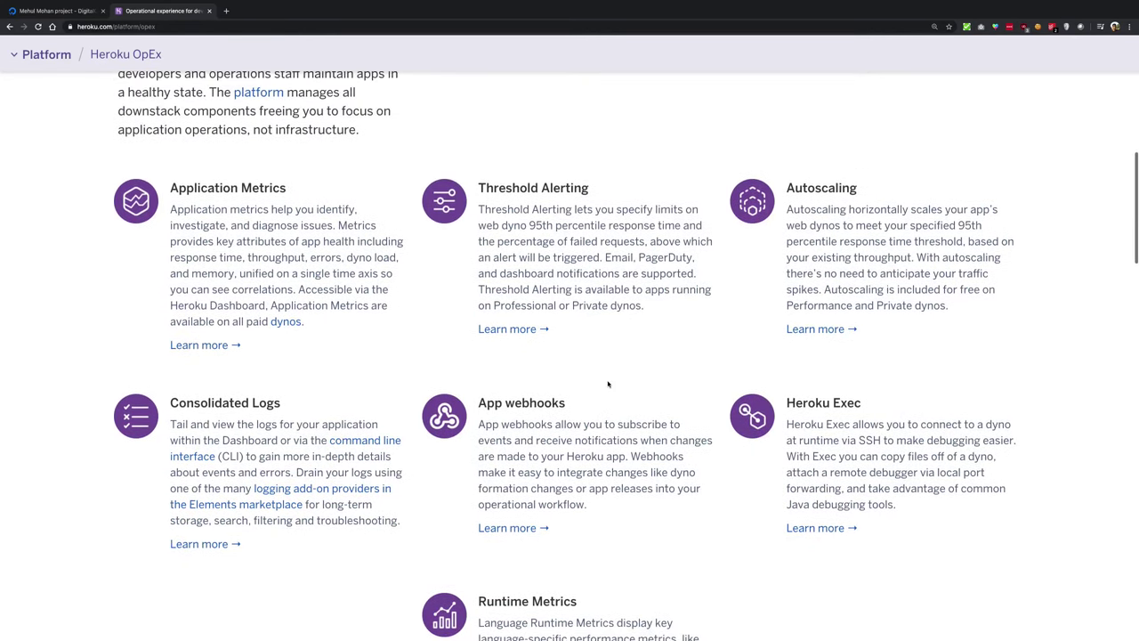
pyautogui.scroll(-2, 608, 382)
pyautogui.scroll(-10, 608, 385)
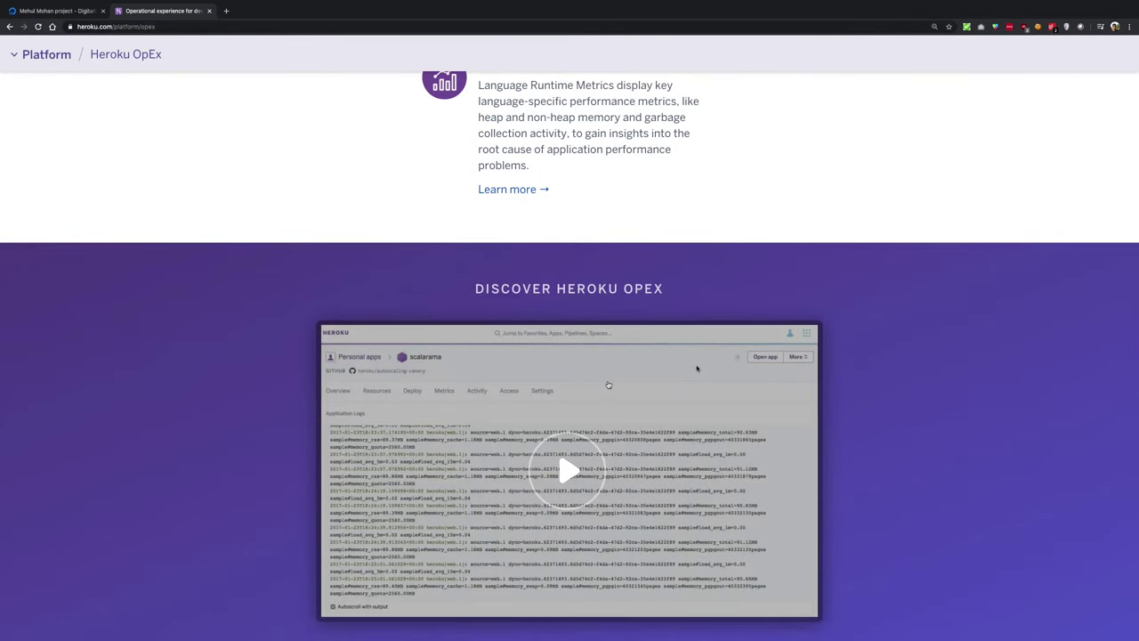
pyautogui.scroll(20, 608, 385)
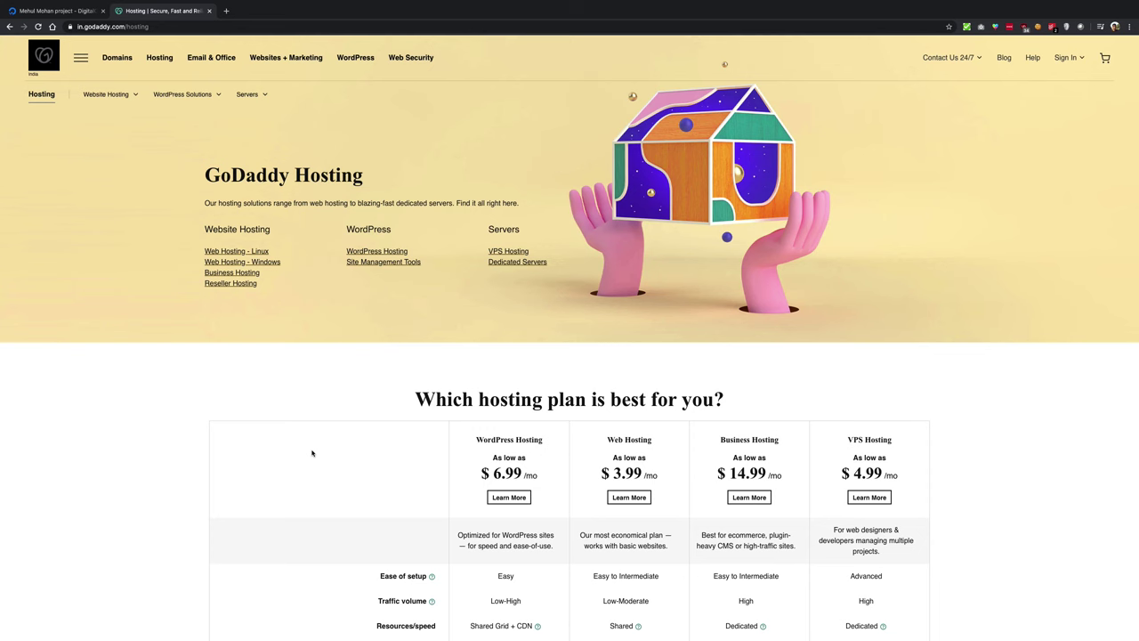
# Scroll the GoDaddy Hosting page to the 'Which hosting plan is best for you?' table
pyautogui.scroll(-5, 311, 453)
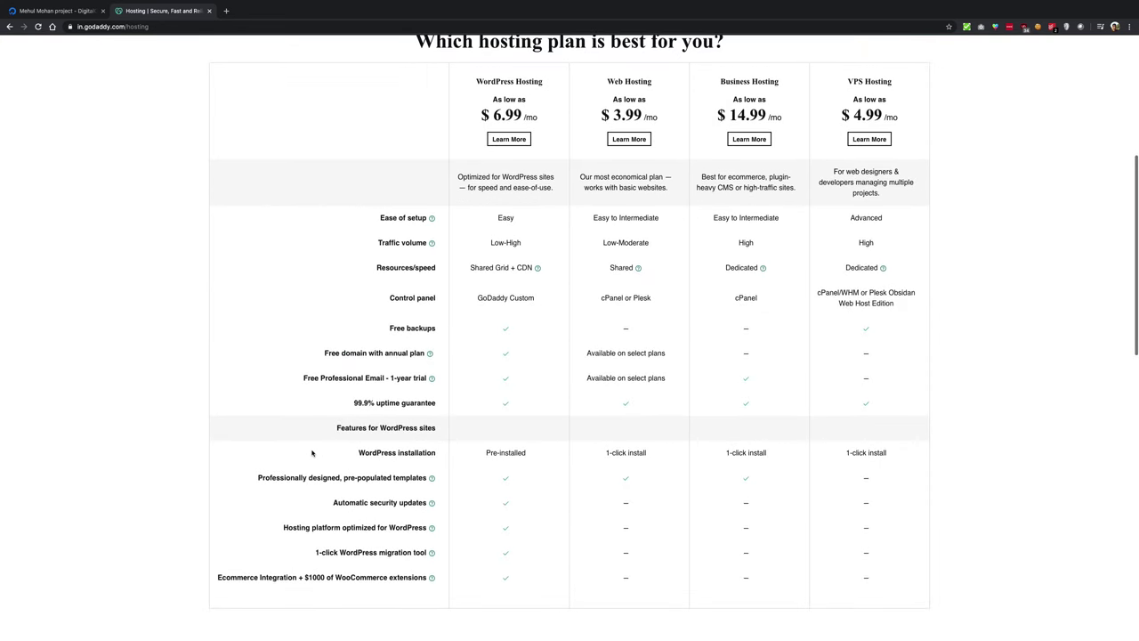
pyautogui.scroll(1, 311, 453)
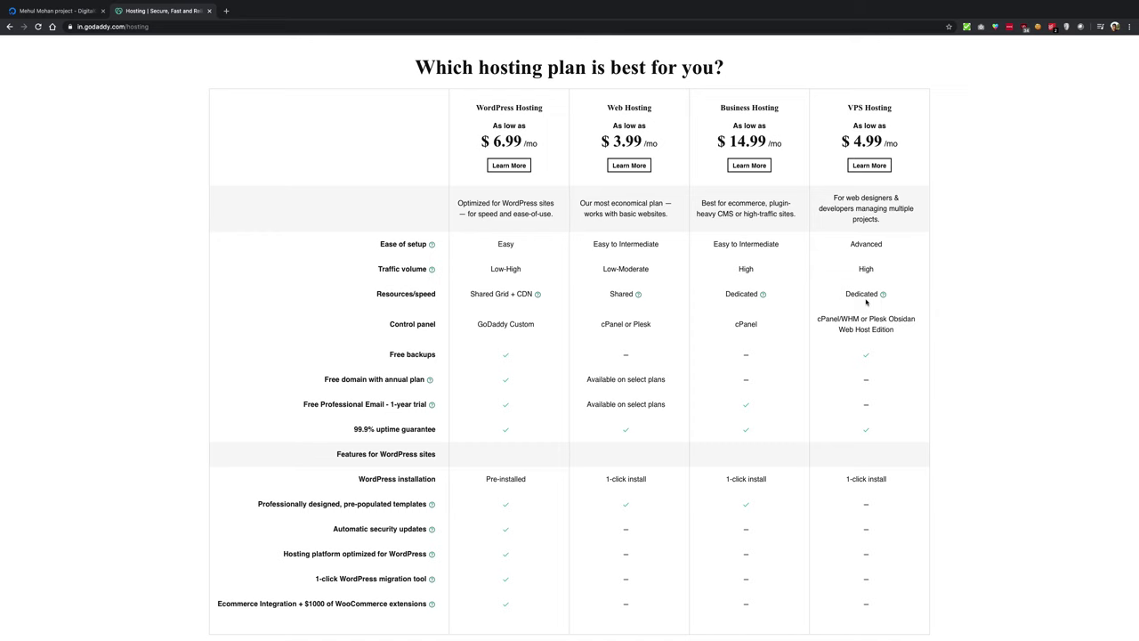
pyautogui.scroll(-1, 866, 303)
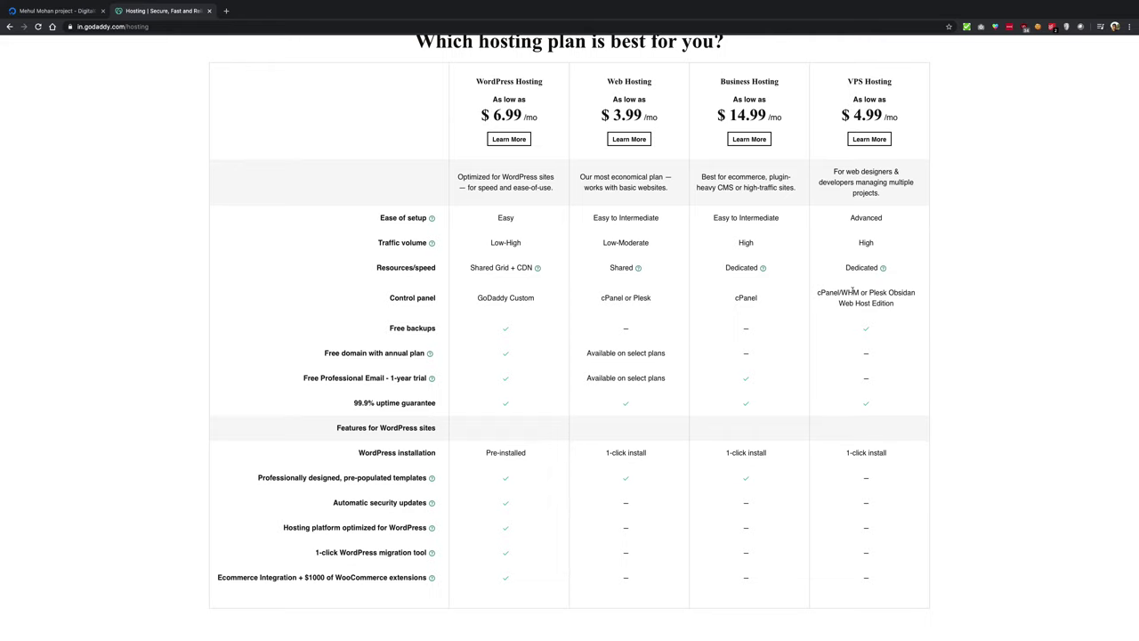
pyautogui.scroll(-2, 852, 292)
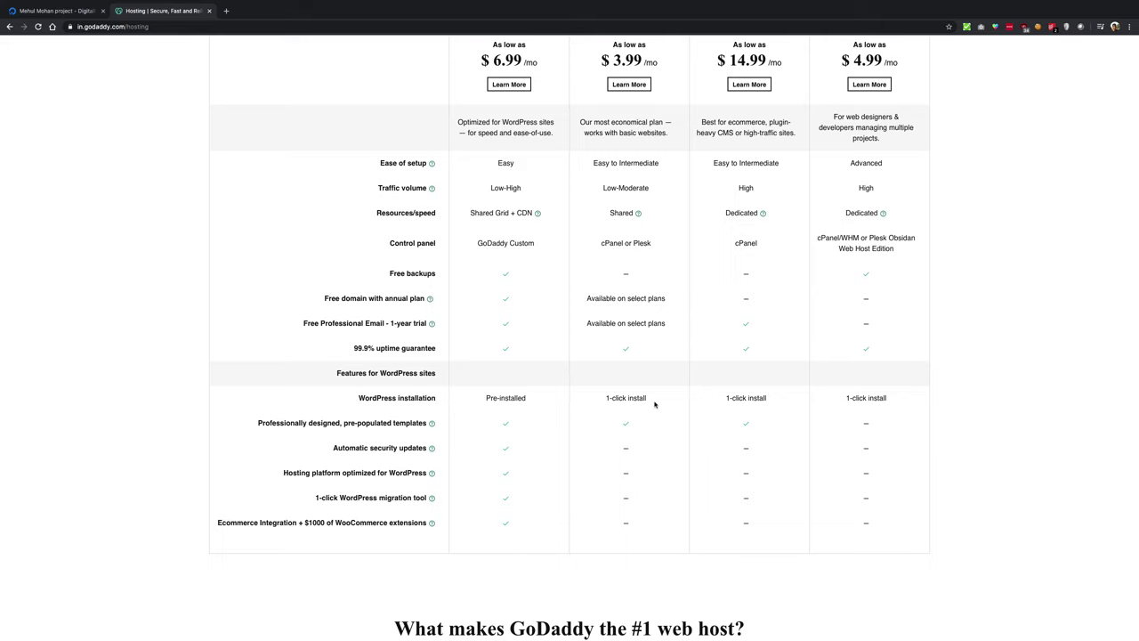
pyautogui.scroll(1, 654, 404)
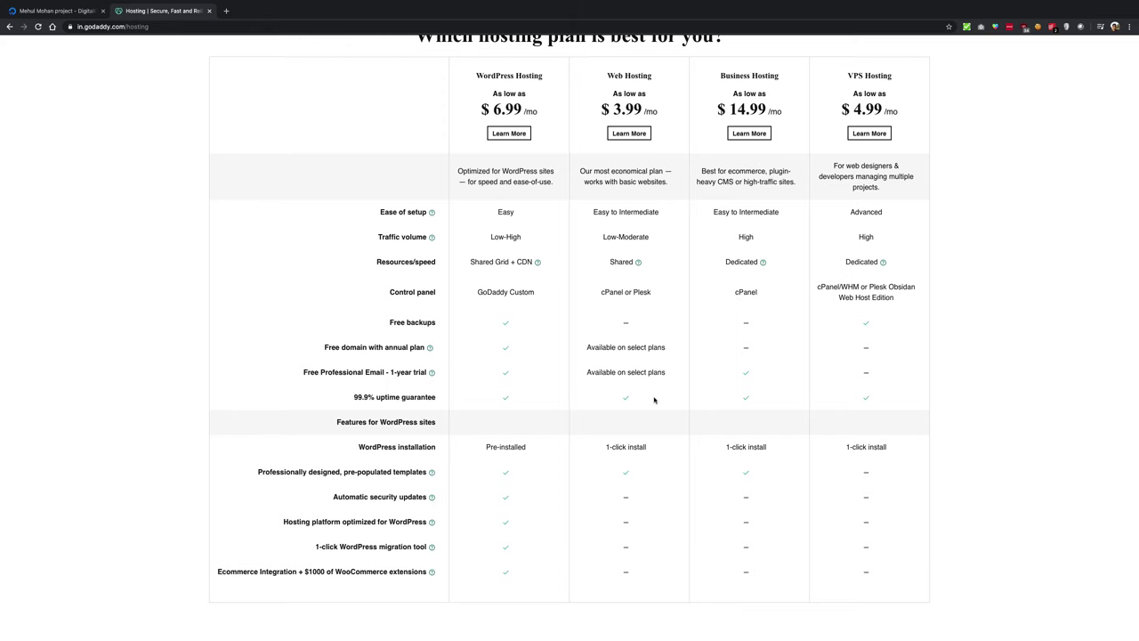
pyautogui.scroll(-1, 654, 400)
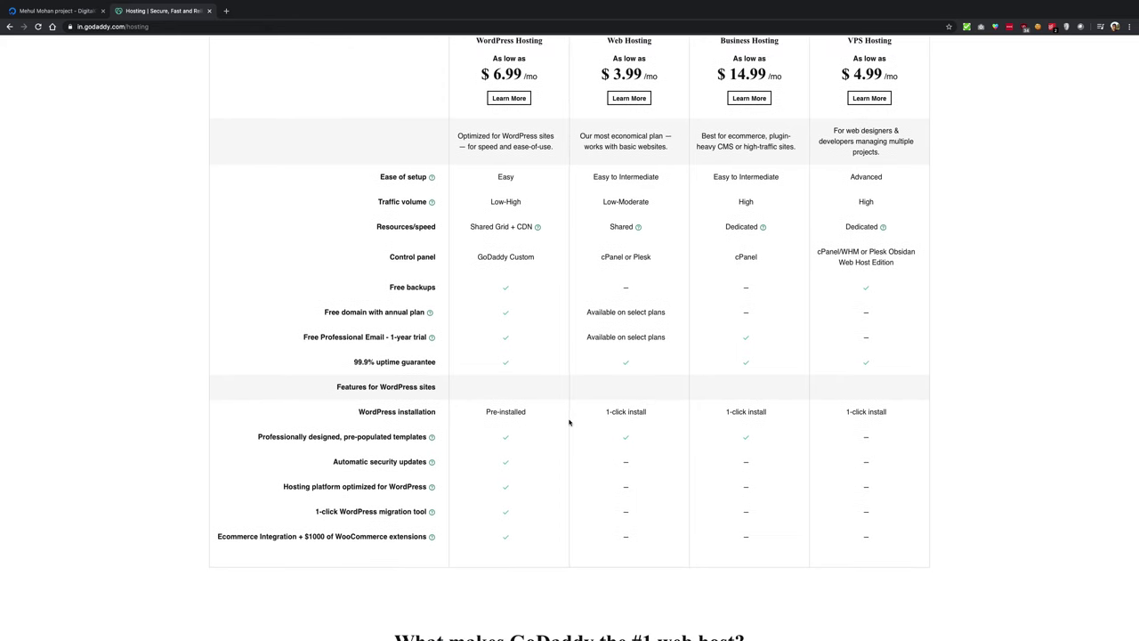
# Zoom the GoDaddy page to 150% and scroll to the plan comparison table
pyautogui.hotkey('ctrl', '+')
pyautogui.hotkey('ctrl', '+')
pyautogui.hotkey('ctrl', '+')
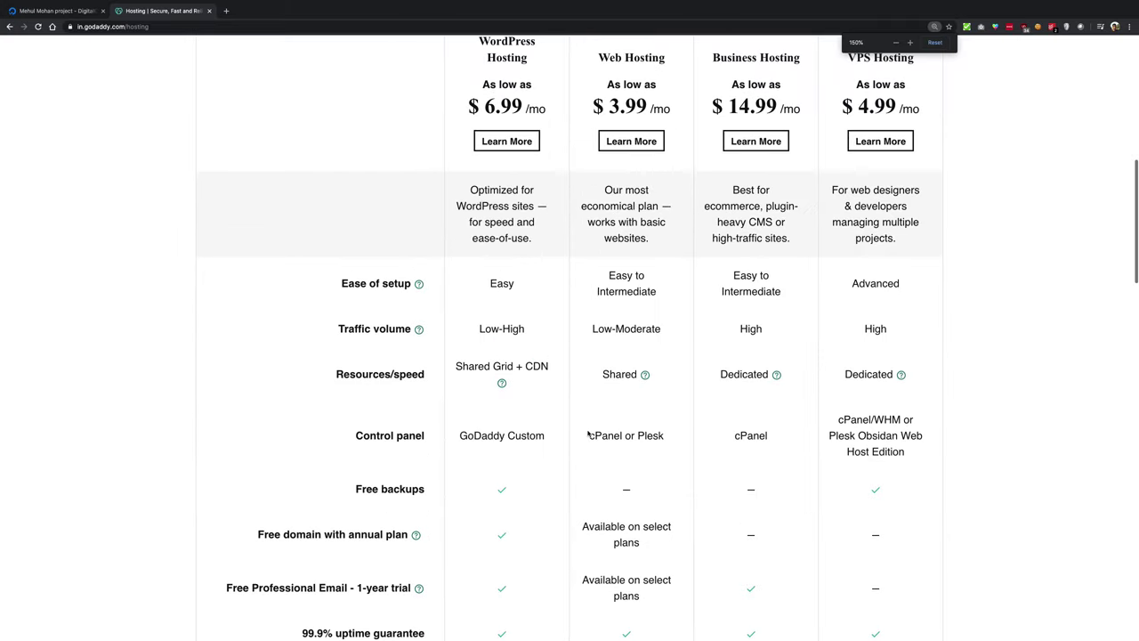
pyautogui.scroll(1, 588, 434)
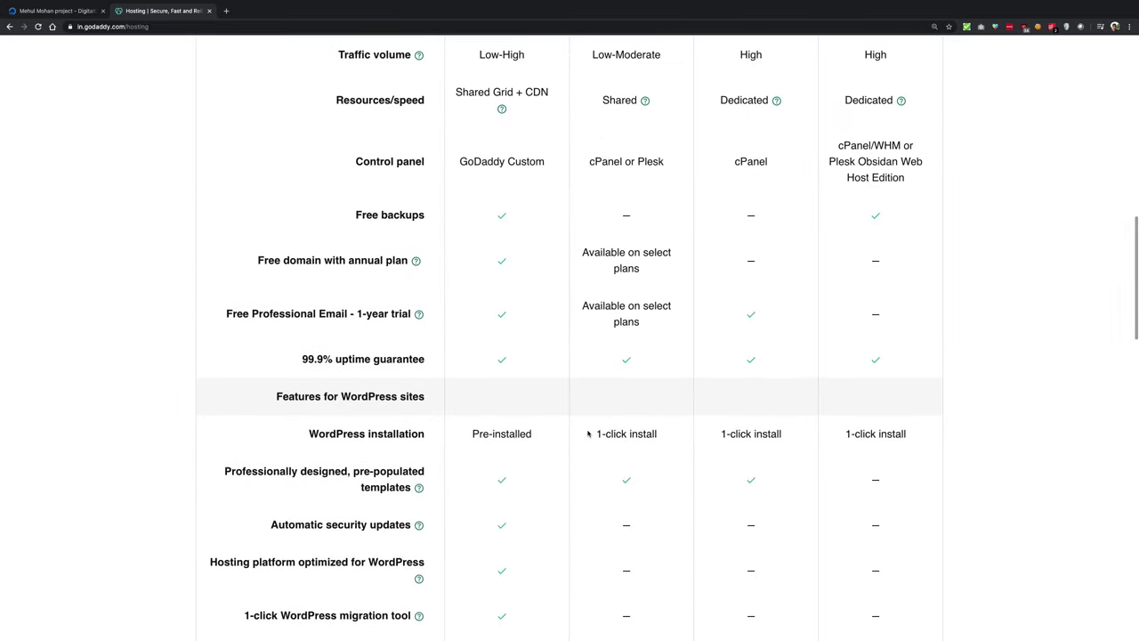
pyautogui.scroll(-1, 588, 433)
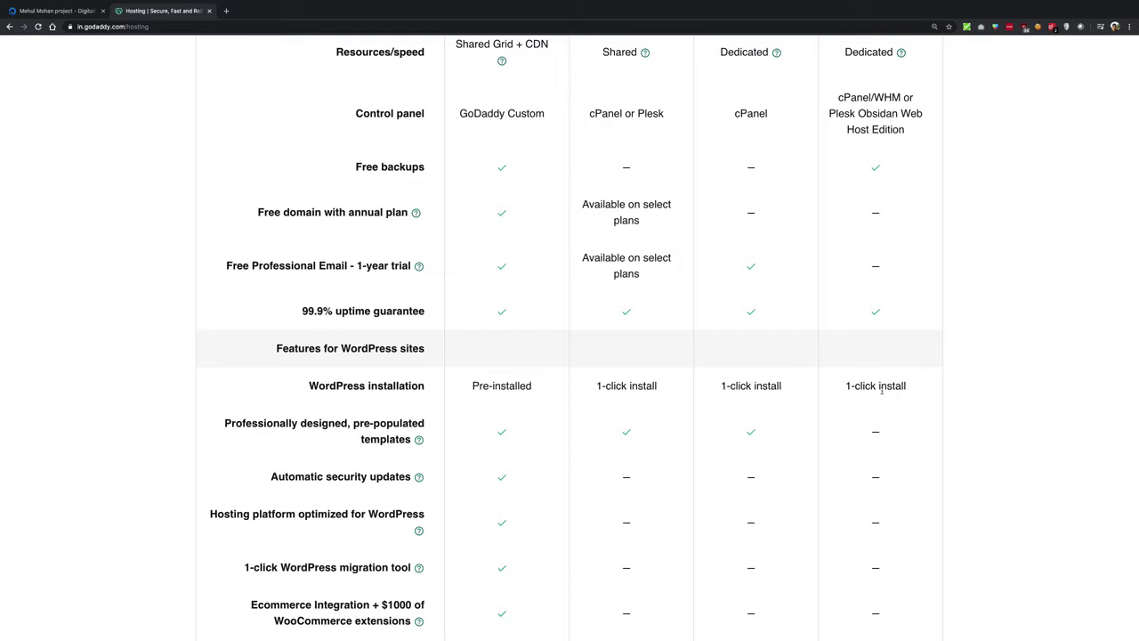
pyautogui.scroll(-3, 882, 390)
pyautogui.scroll(5, 882, 390)
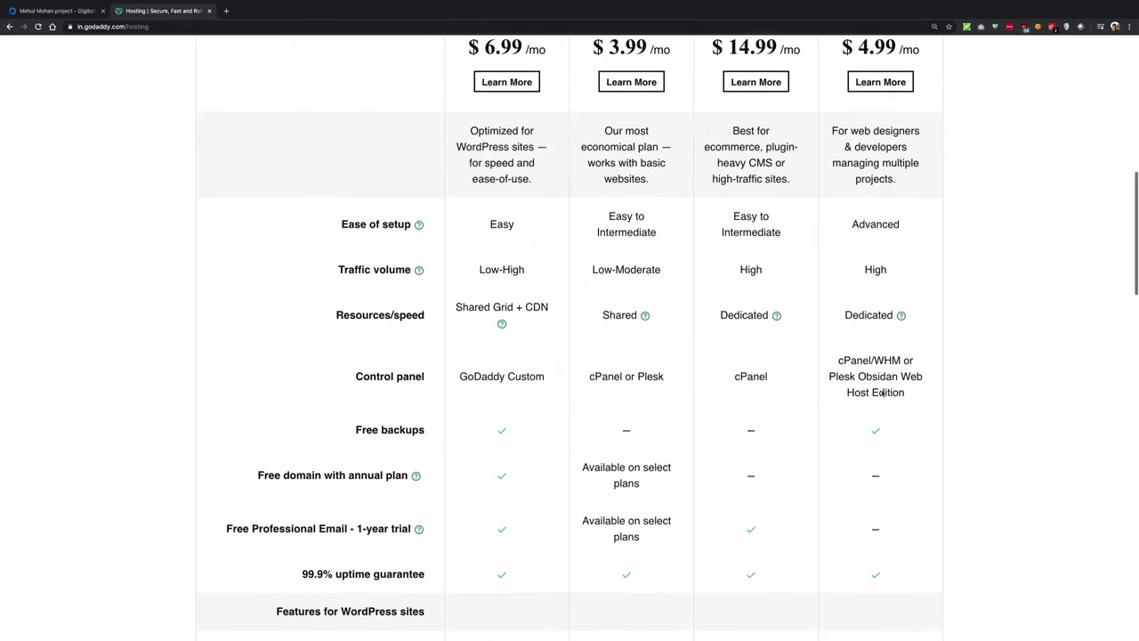
pyautogui.scroll(3, 613, 422)
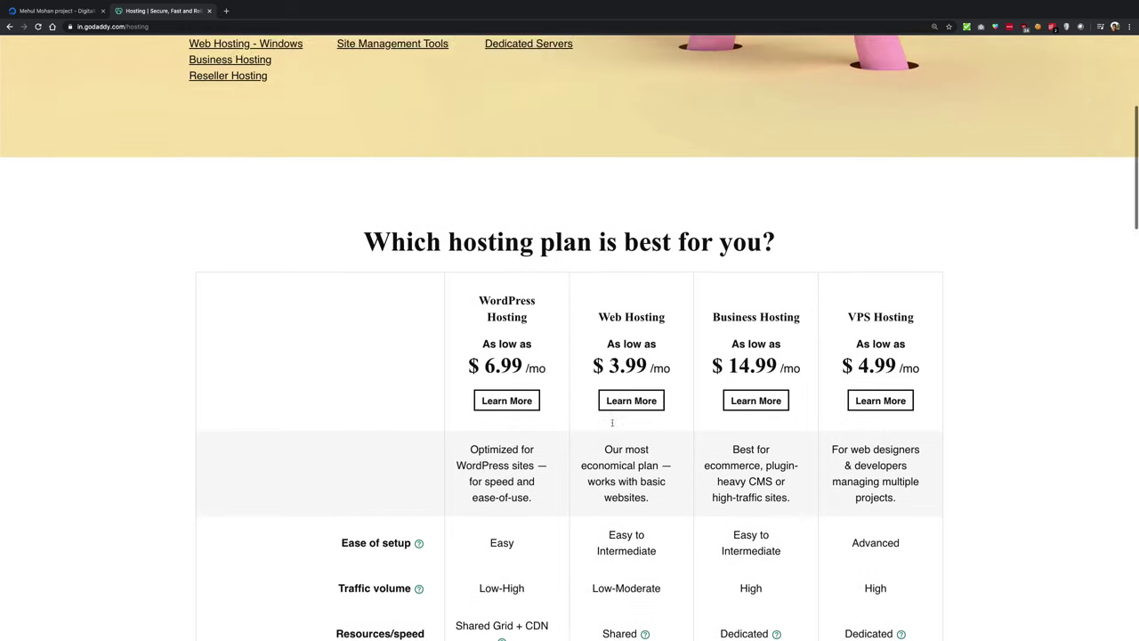
pyautogui.scroll(3, 612, 423)
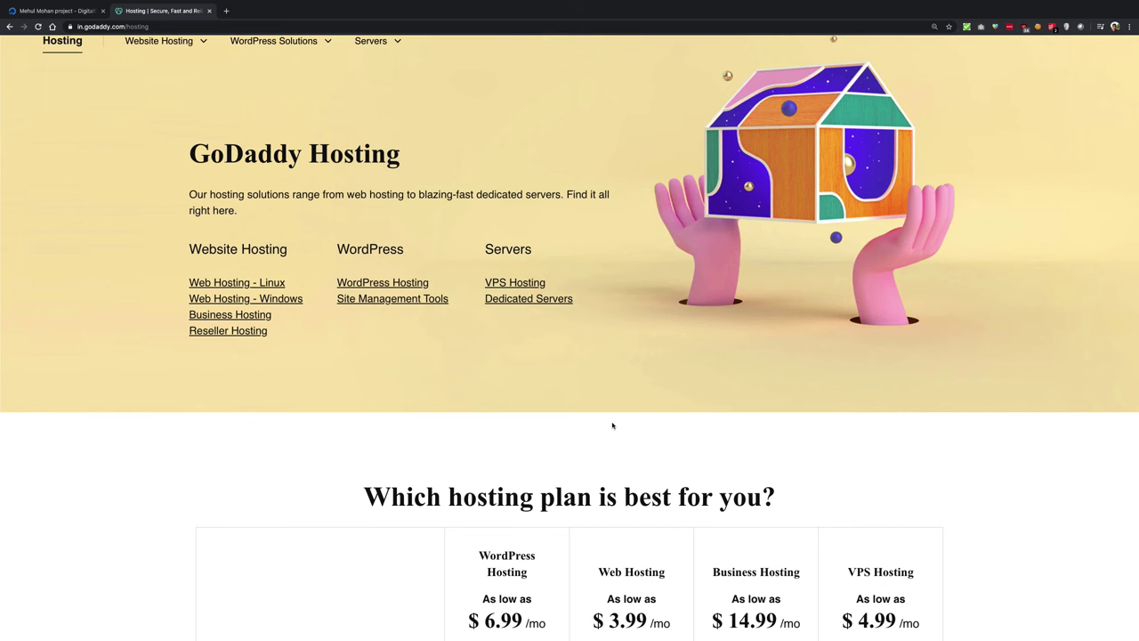
pyautogui.scroll(-5, 613, 425)
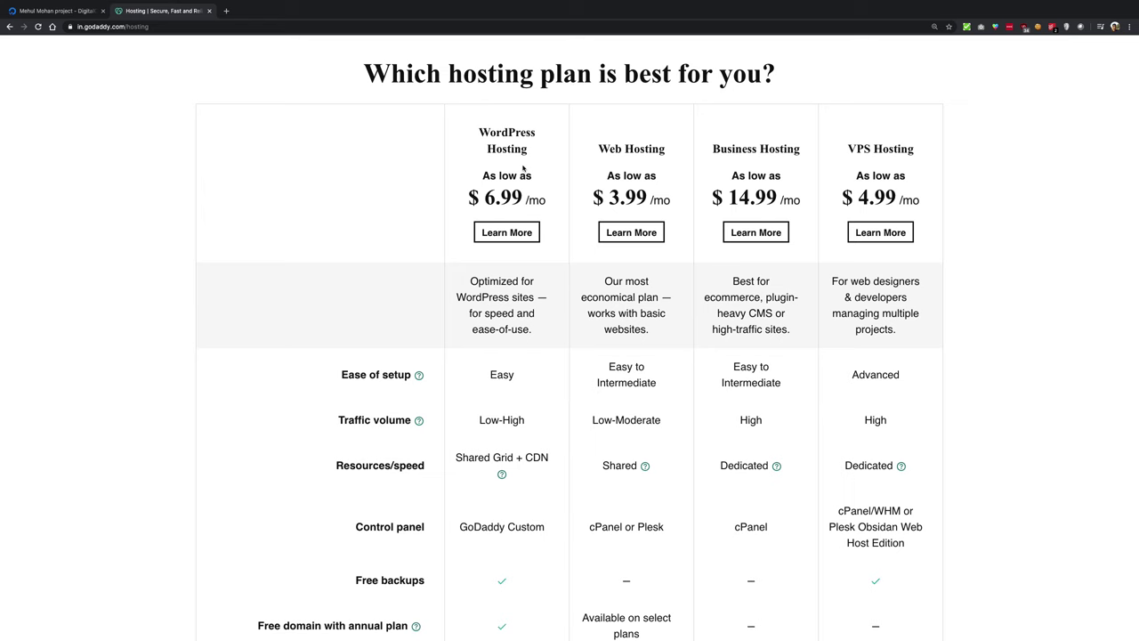
# Highlight the WordPress Hosting plan name and its 6.99 price
pyautogui.doubleClick(501, 200)
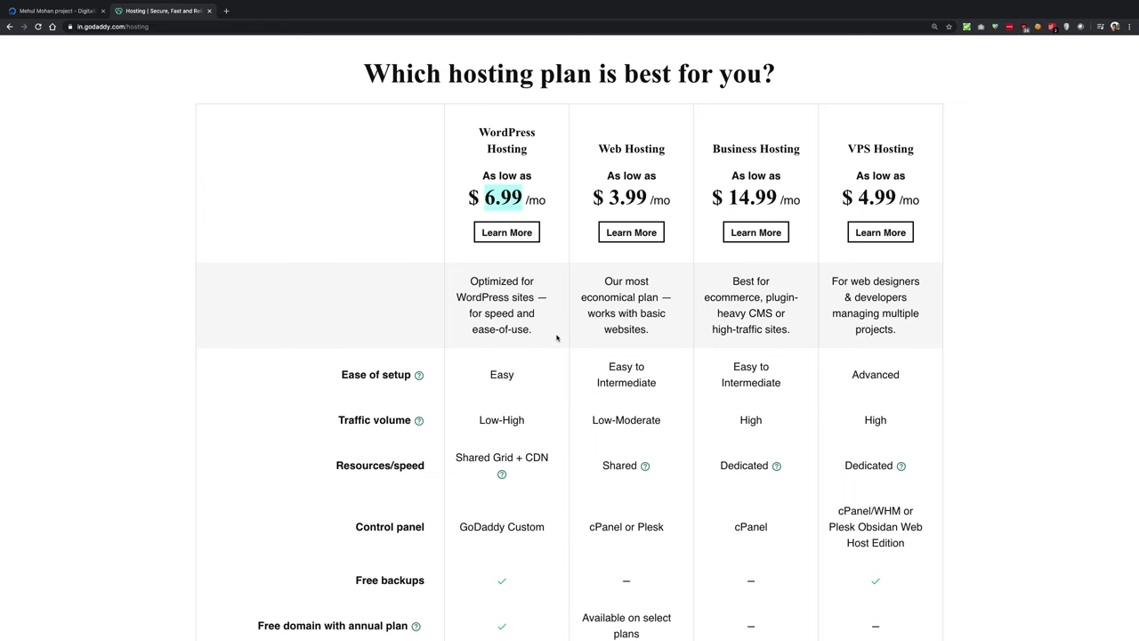
pyautogui.scroll(-1, 498, 160)
pyautogui.tripleClick(513, 94)
pyautogui.click(508, 112)
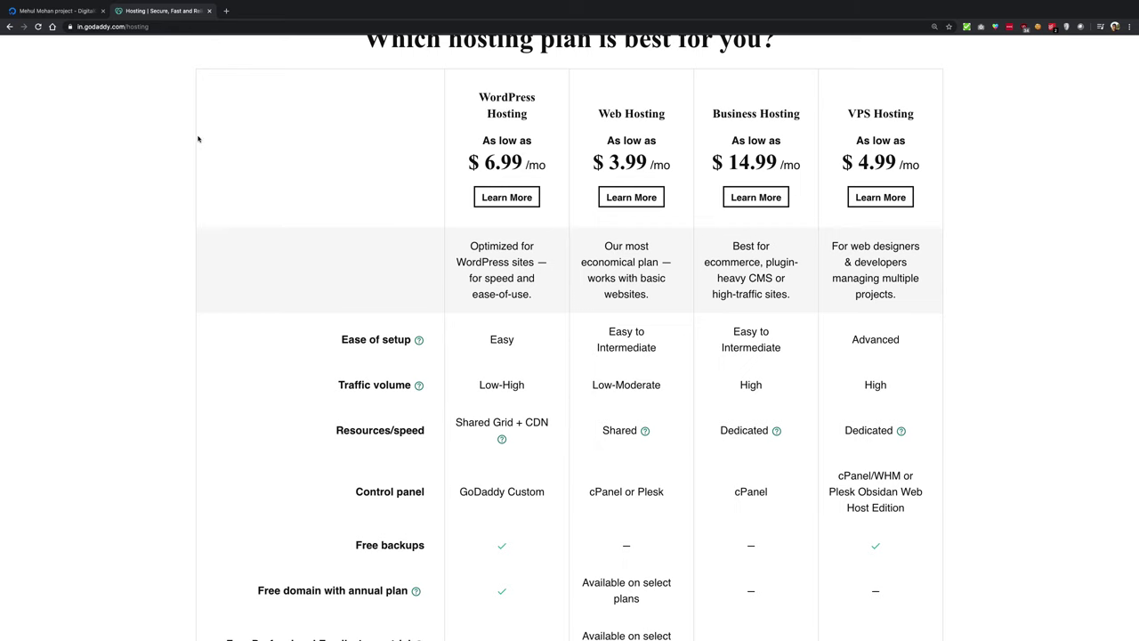
# Highlight WordPress's 'Shared Grid' resources and the Free backups row
pyautogui.scroll(-3, 189, 163)
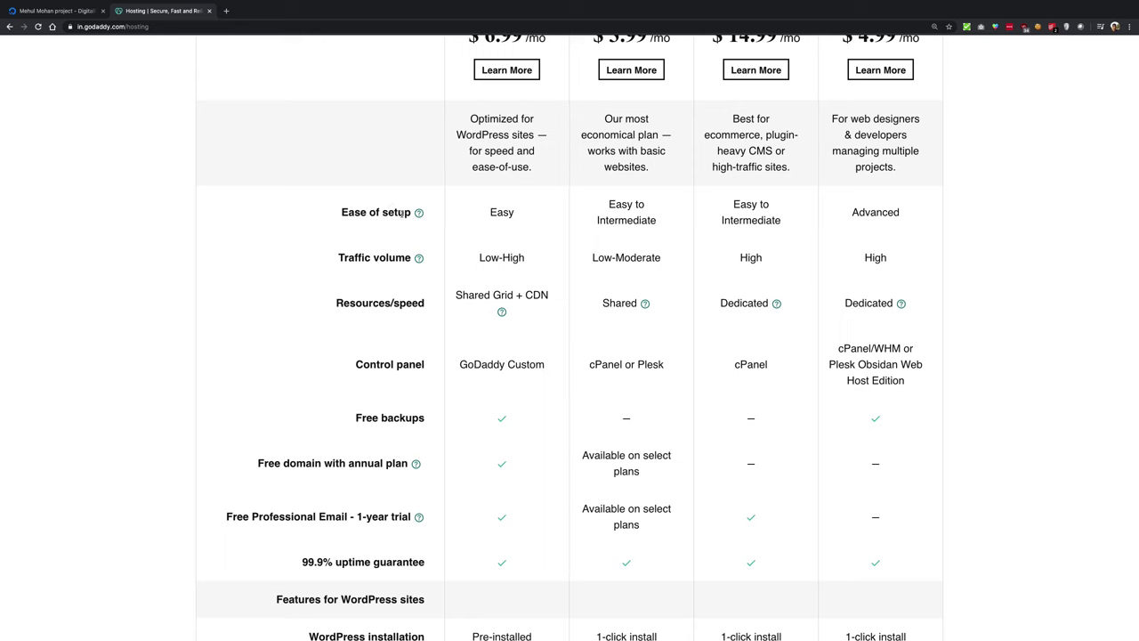
pyautogui.doubleClick(460, 295)
pyautogui.scroll(-1, 456, 295)
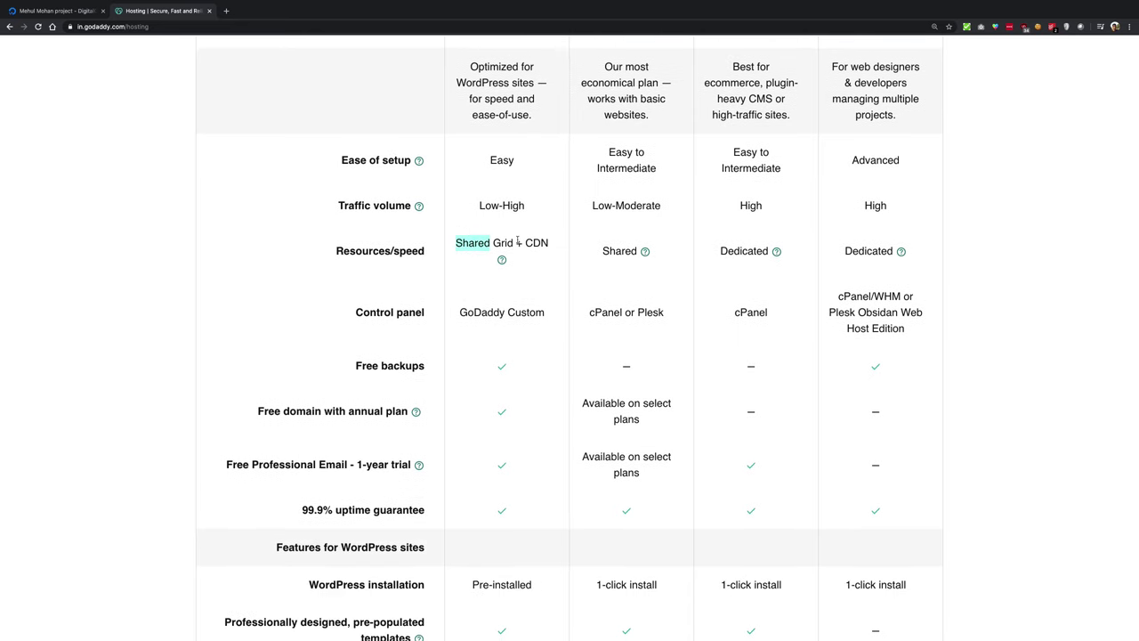
pyautogui.moveTo(516, 241); pyautogui.dragTo(455, 237)
pyautogui.scroll(-2, 463, 345)
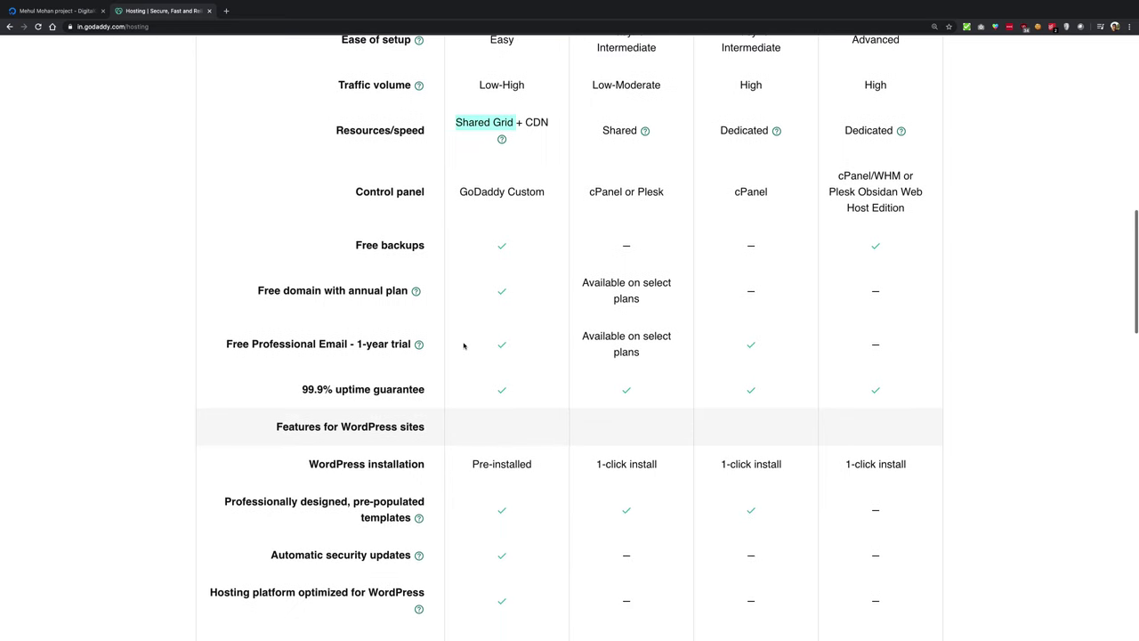
pyautogui.tripleClick(406, 255)
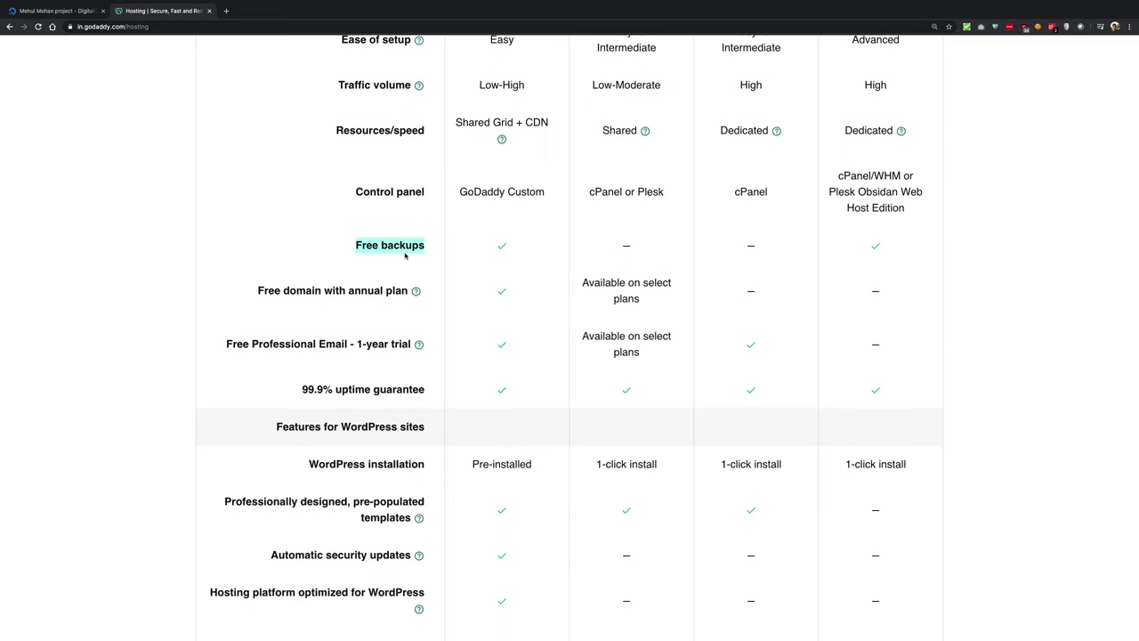
pyautogui.scroll(-1, 405, 256)
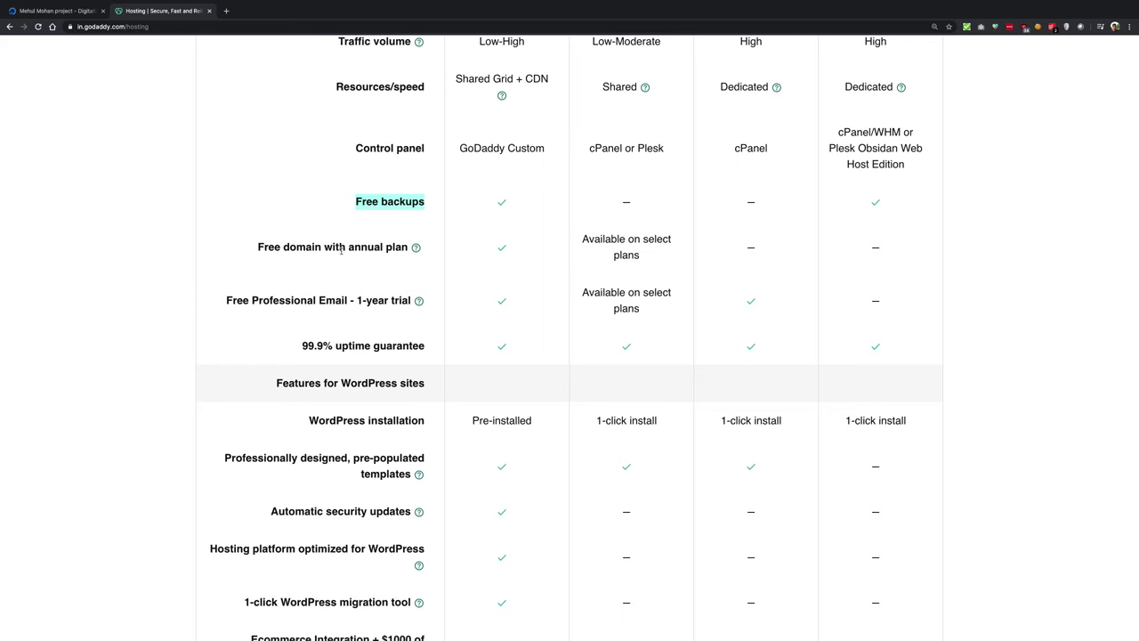
# Highlight the 'Free domain with annual plan' row and show its offer details
pyautogui.doubleClick(331, 249)
pyautogui.click(328, 250)
pyautogui.click(330, 265)
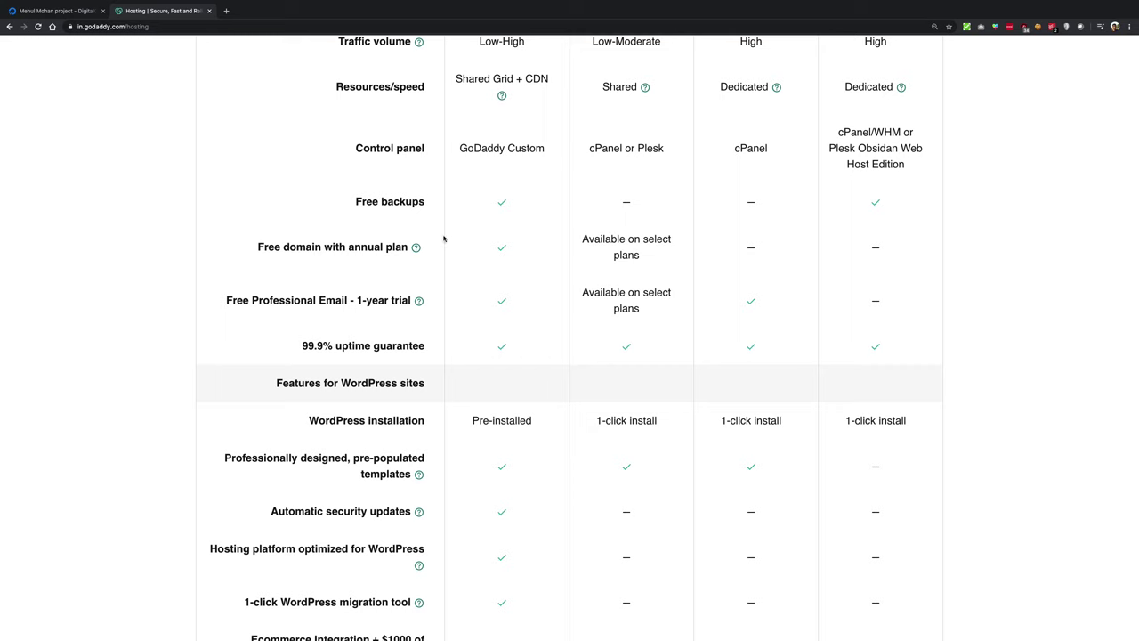
pyautogui.click(416, 249)
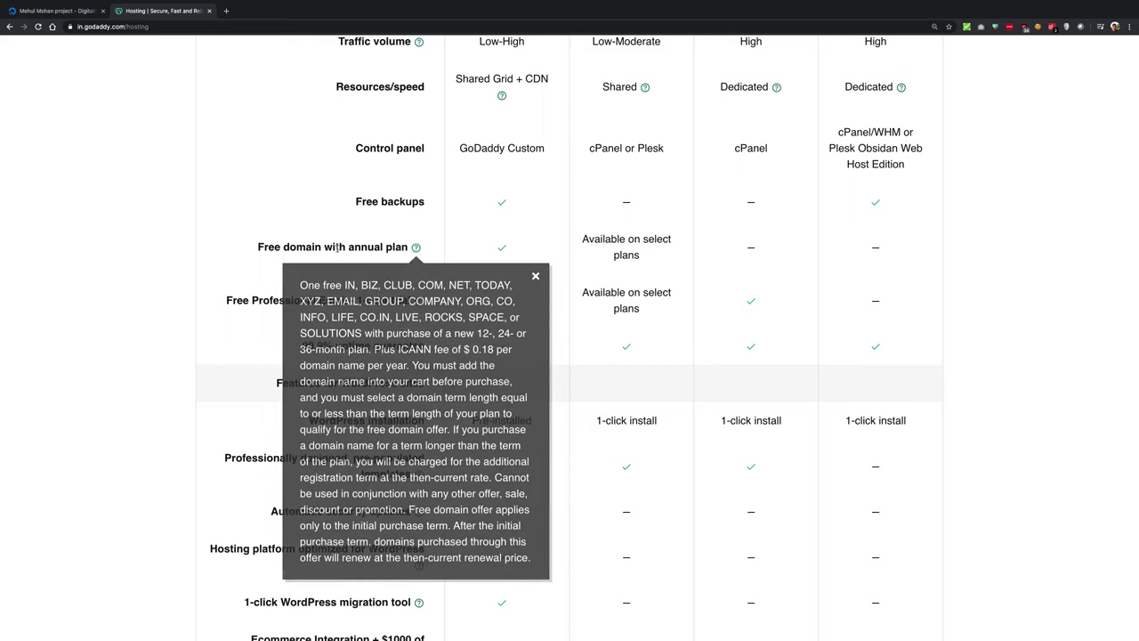
pyautogui.moveTo(324, 249); pyautogui.dragTo(252, 249)
pyautogui.click(312, 274)
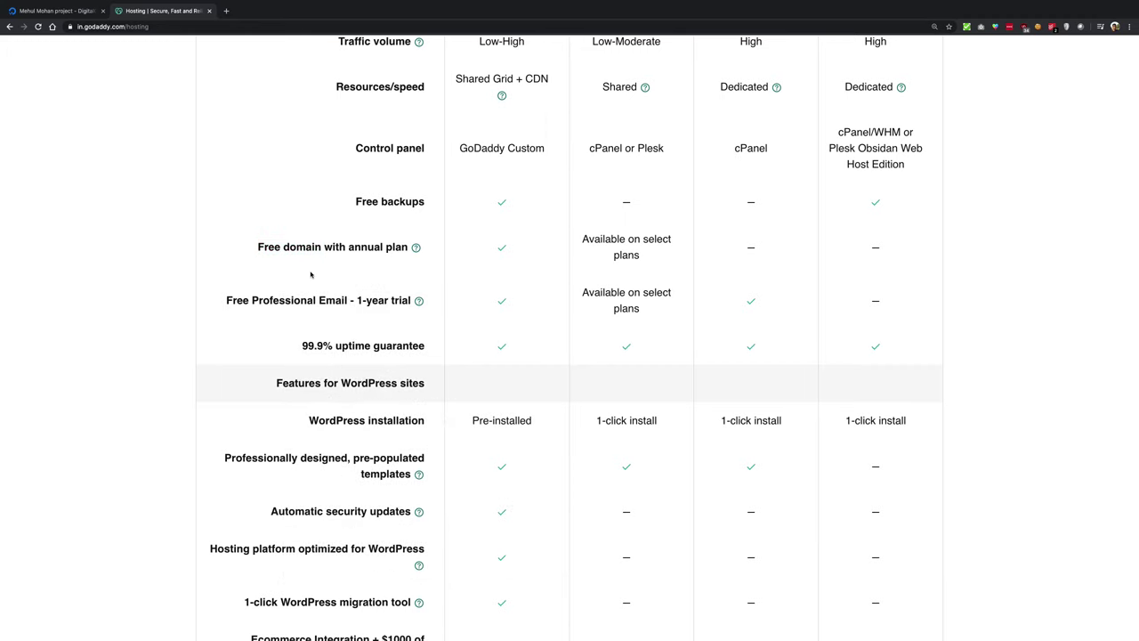
pyautogui.moveTo(408, 248); pyautogui.dragTo(350, 250)
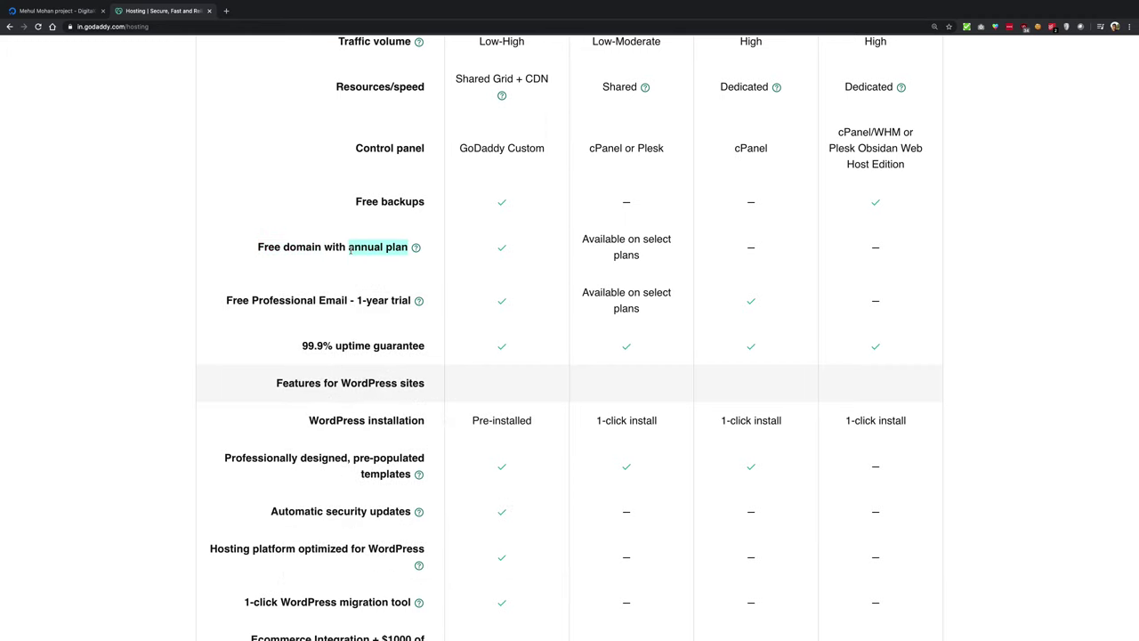
pyautogui.scroll(2, 351, 250)
pyautogui.click(320, 306)
# Highlight the 'Free Professional Email' feature in the comparison table
pyautogui.scroll(2, 313, 325)
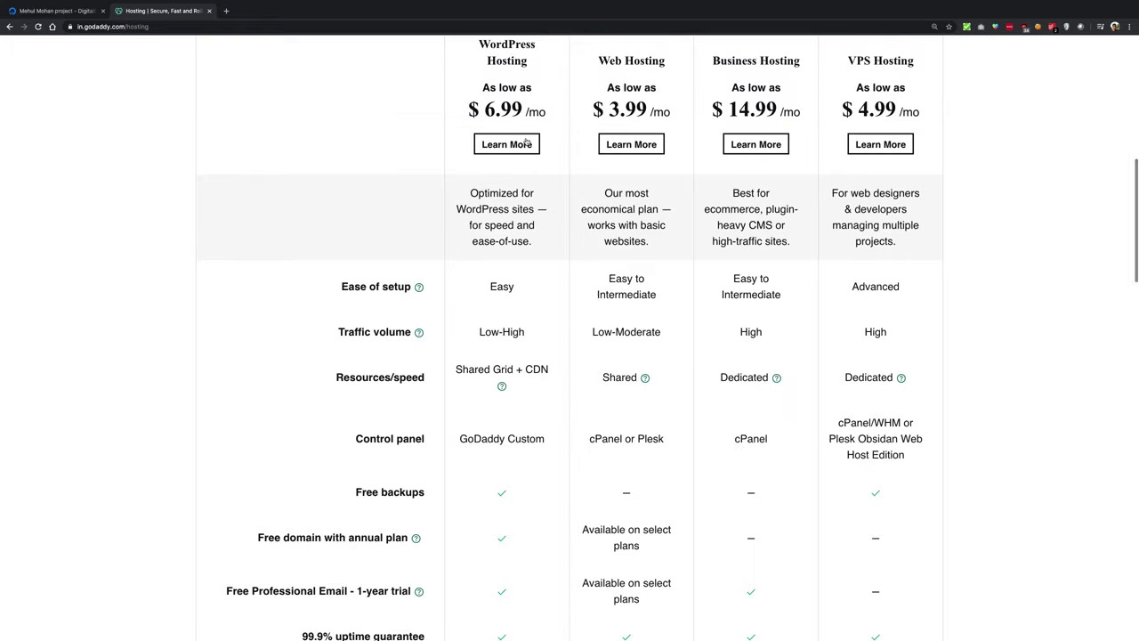
pyautogui.scroll(-3, 308, 460)
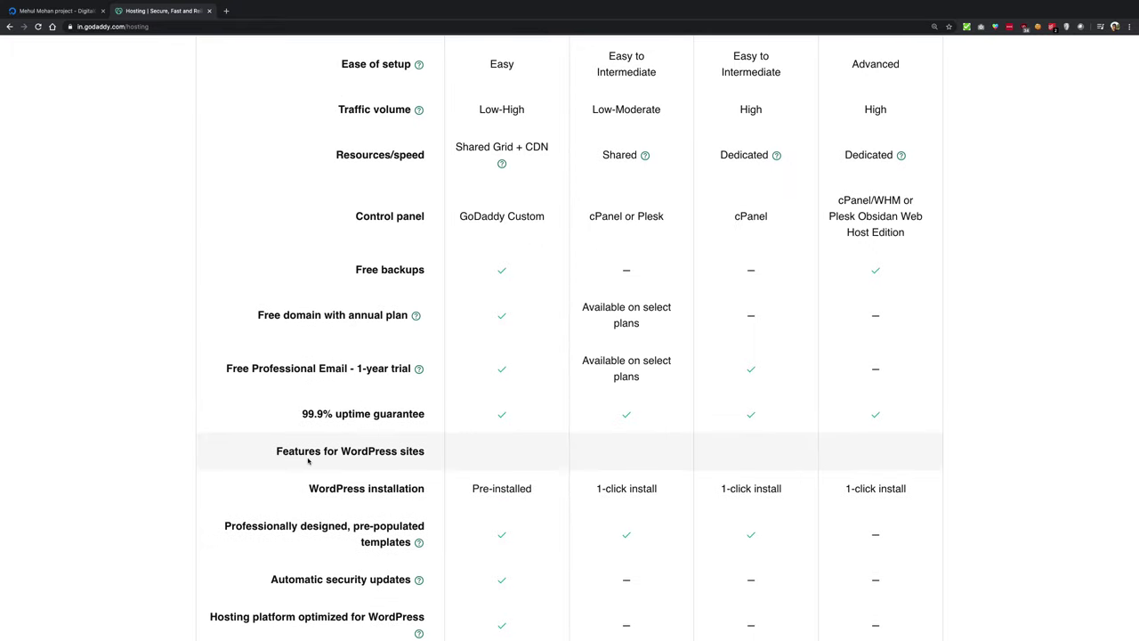
pyautogui.scroll(-1, 308, 460)
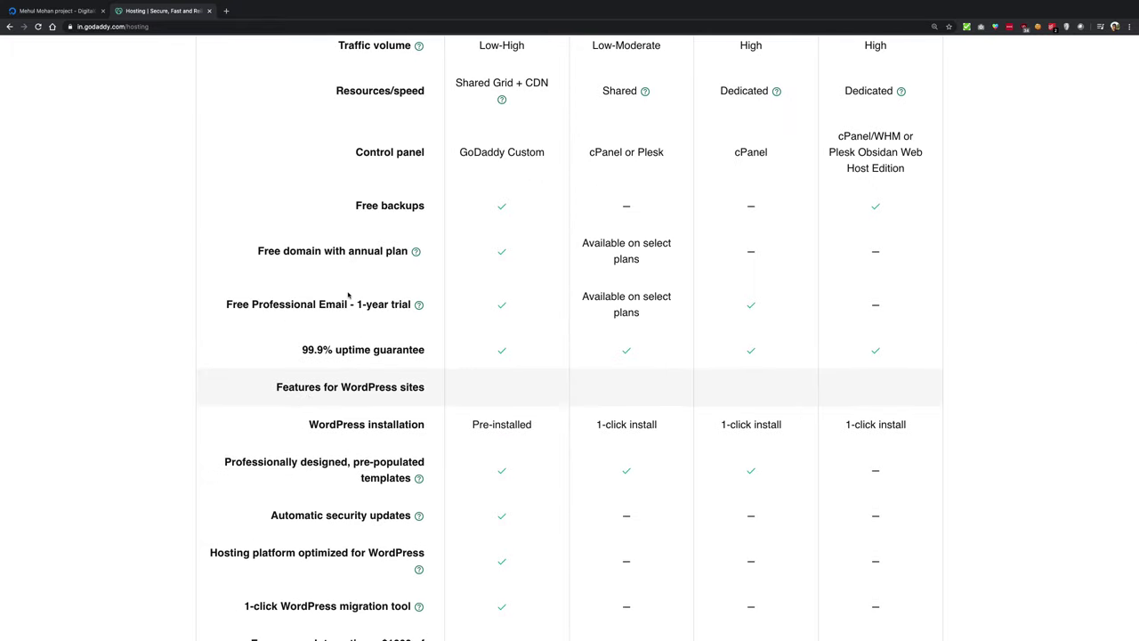
pyautogui.moveTo(347, 303); pyautogui.dragTo(229, 313)
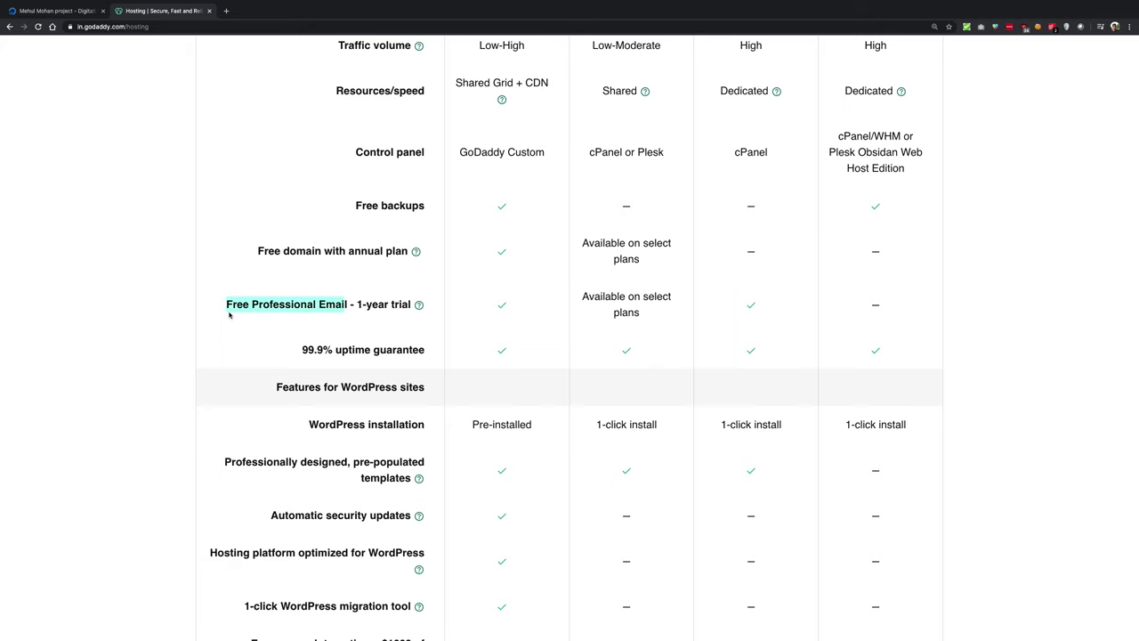
pyautogui.scroll(-1, 229, 313)
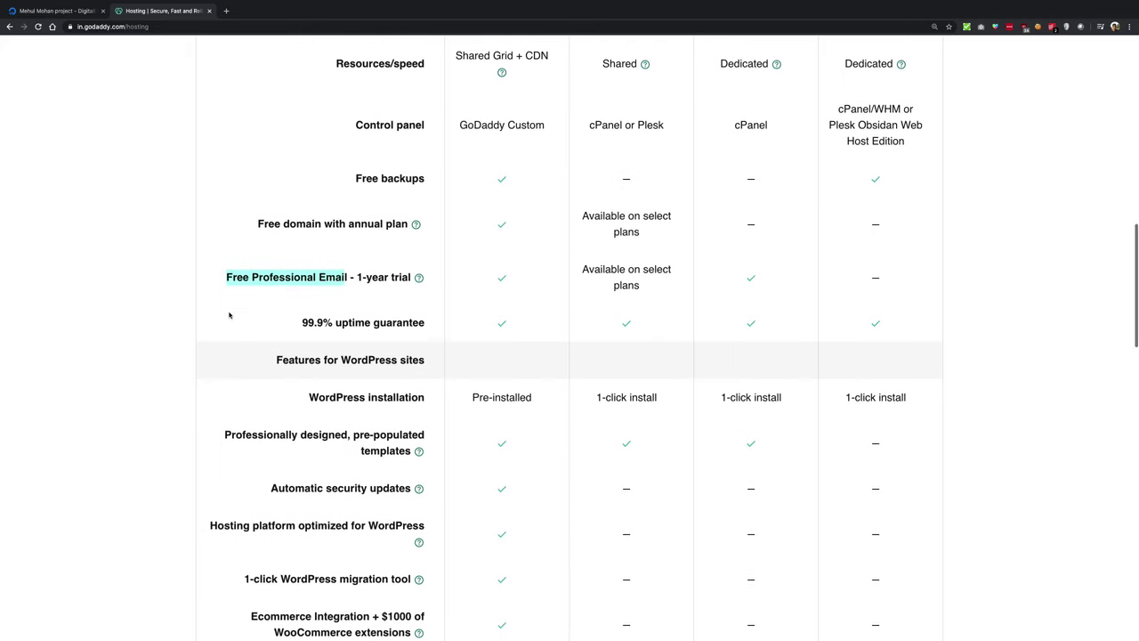
pyautogui.click(261, 312)
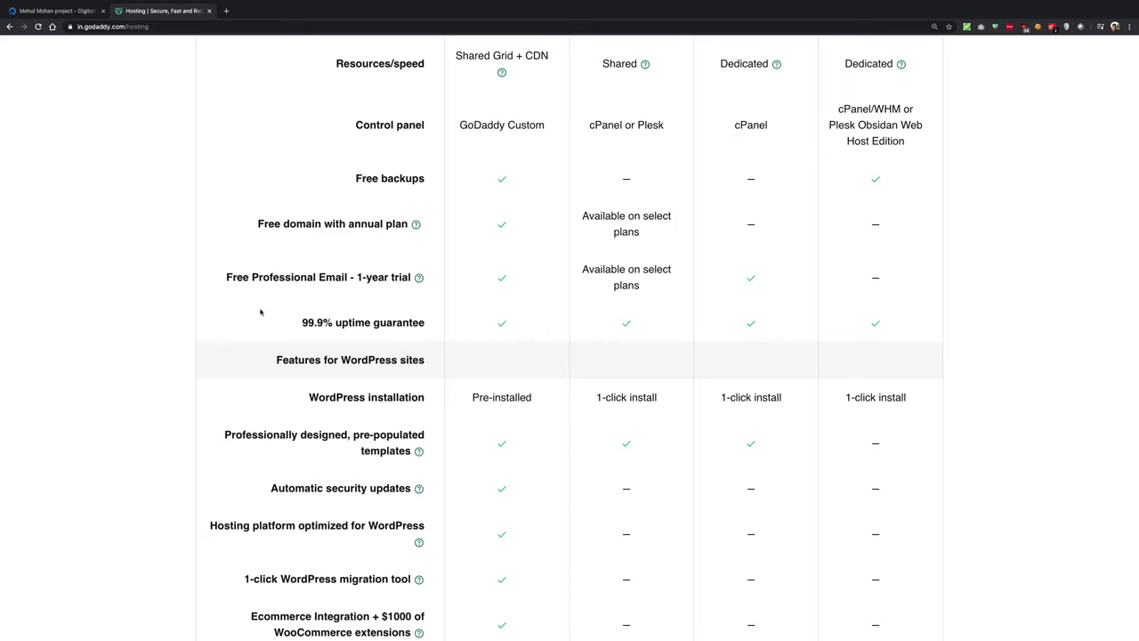
# Highlight the 99.9% uptime guarantee, then scroll back up the comparison table
pyautogui.scroll(-2, 261, 311)
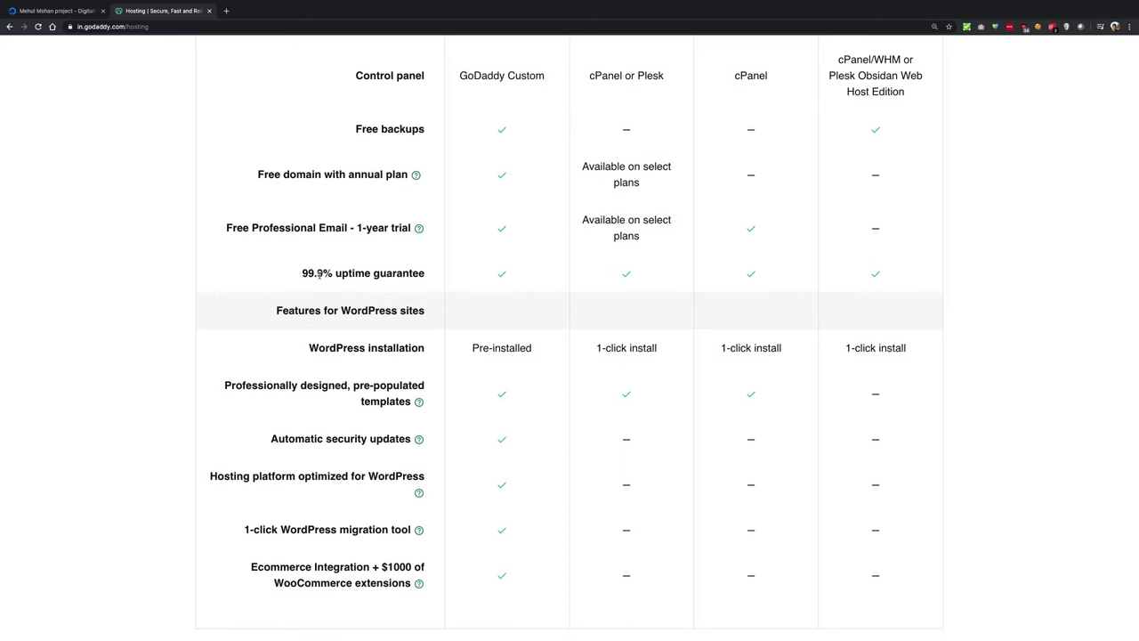
pyautogui.moveTo(332, 276); pyautogui.dragTo(285, 288)
pyautogui.click(302, 293)
pyautogui.scroll(-5, 388, 289)
pyautogui.scroll(1, 388, 289)
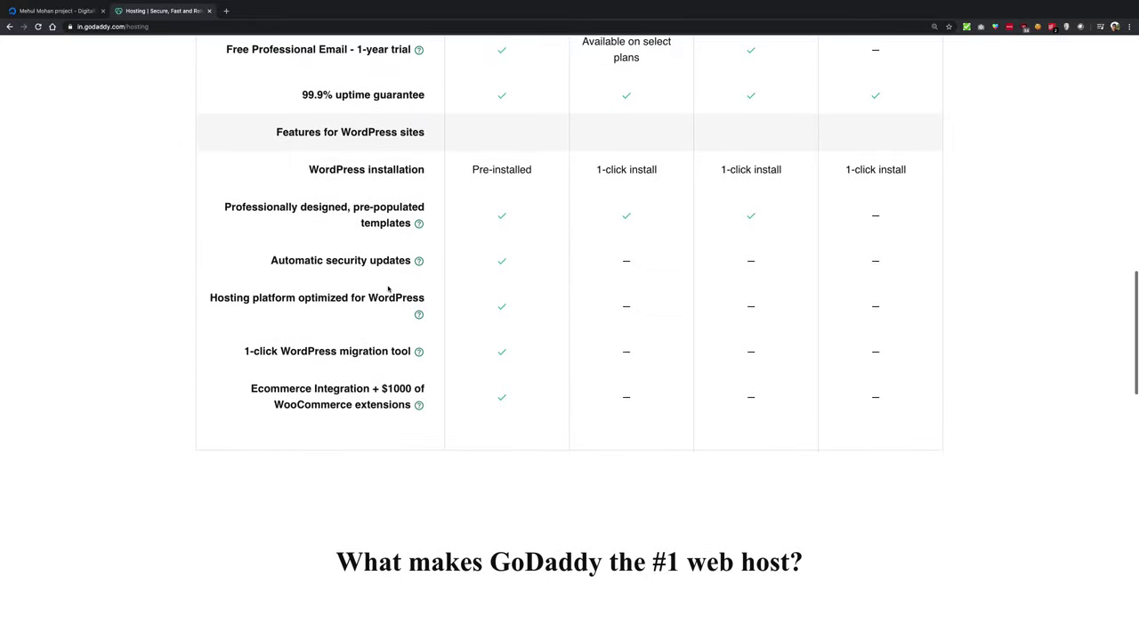
pyautogui.scroll(-2, 372, 185)
pyautogui.scroll(15, 372, 185)
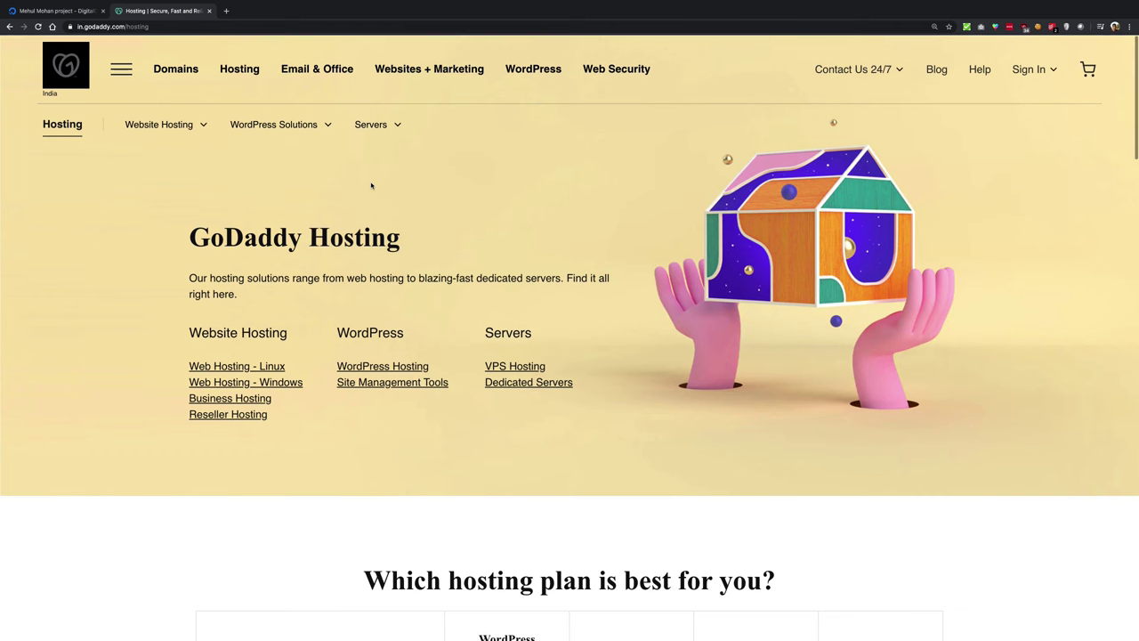
pyautogui.scroll(-12, 372, 185)
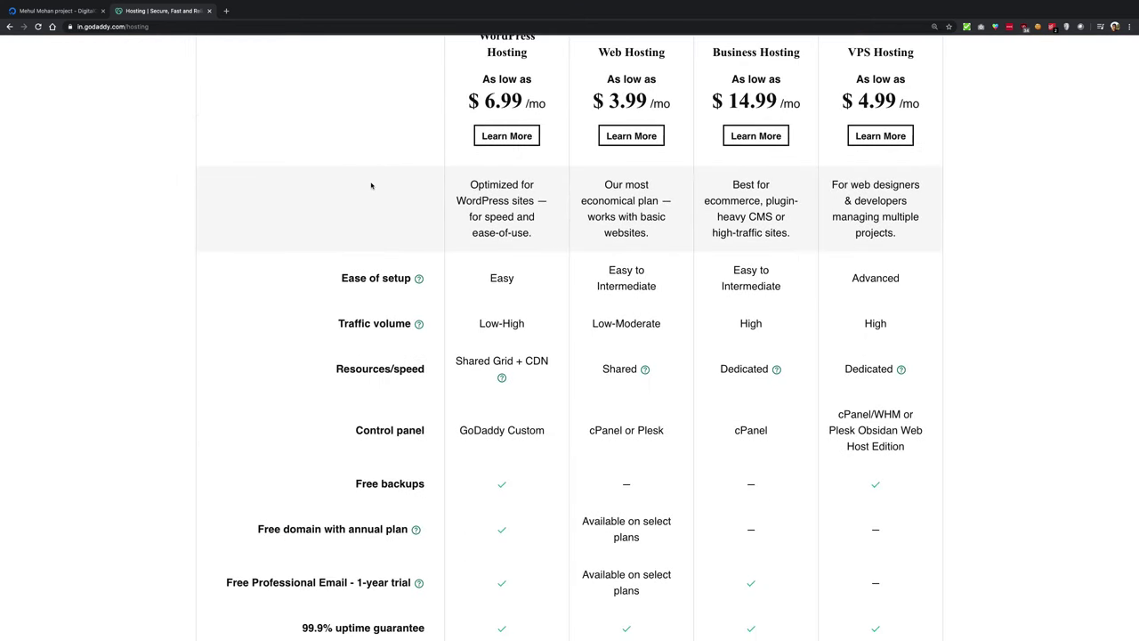
pyautogui.scroll(3, 372, 185)
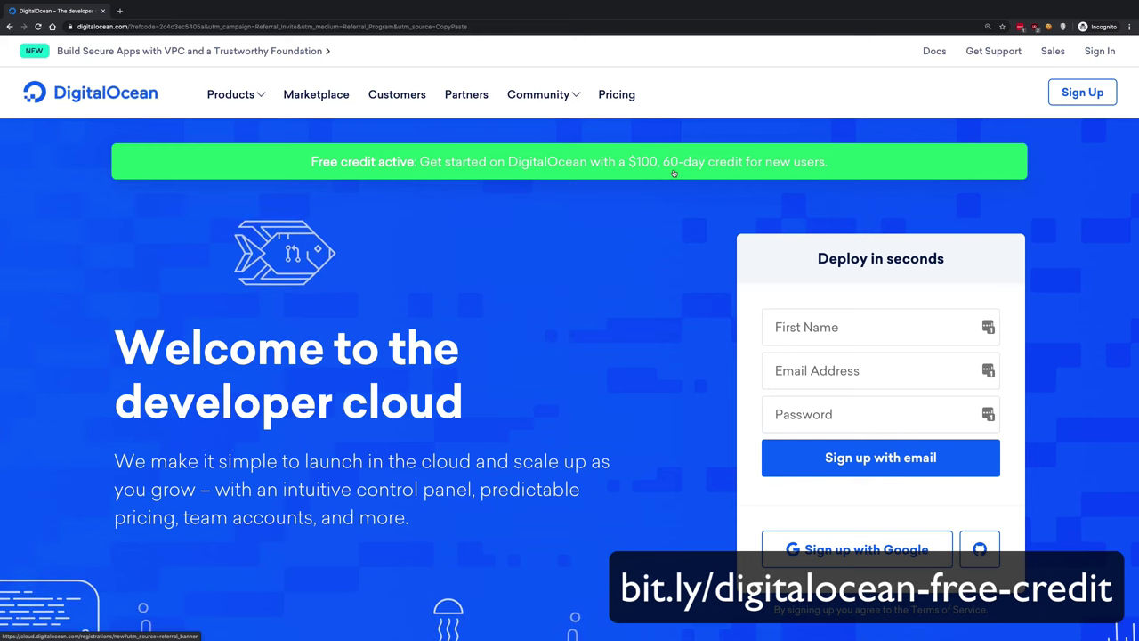
# Claim DigitalOcean's $100, 60-day free credit from the homepage banner
pyautogui.click(673, 173)
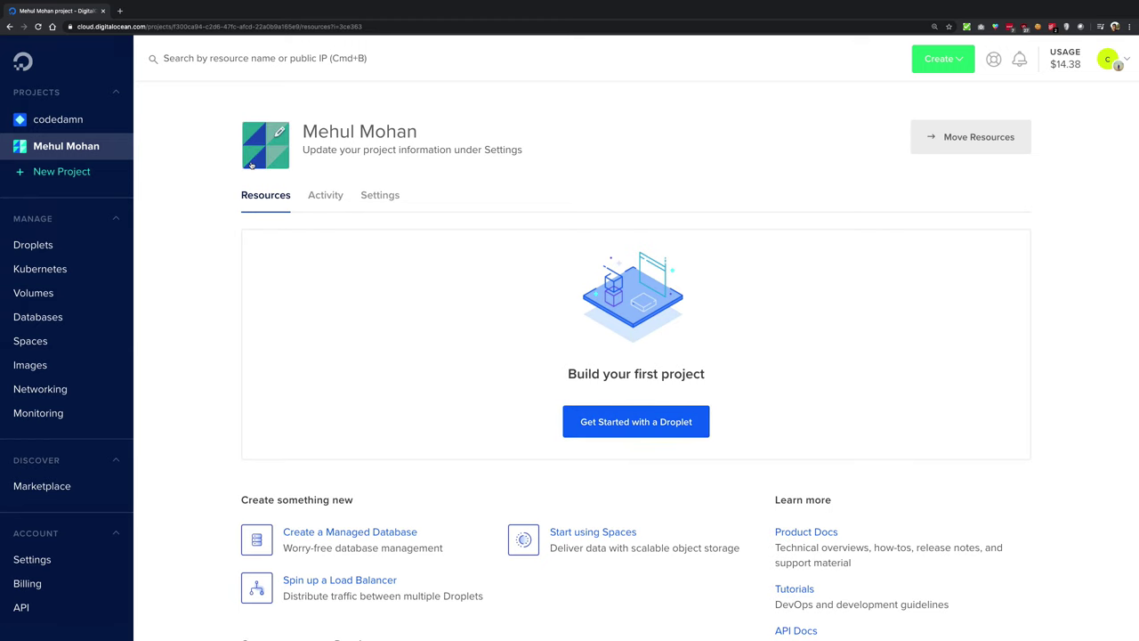
# Load google.com in a new Chrome tab and zoom the page to 200%
pyautogui.hotkey('ctrl', 't')
pyautogui.write('goog')
pyautogui.press('Return')
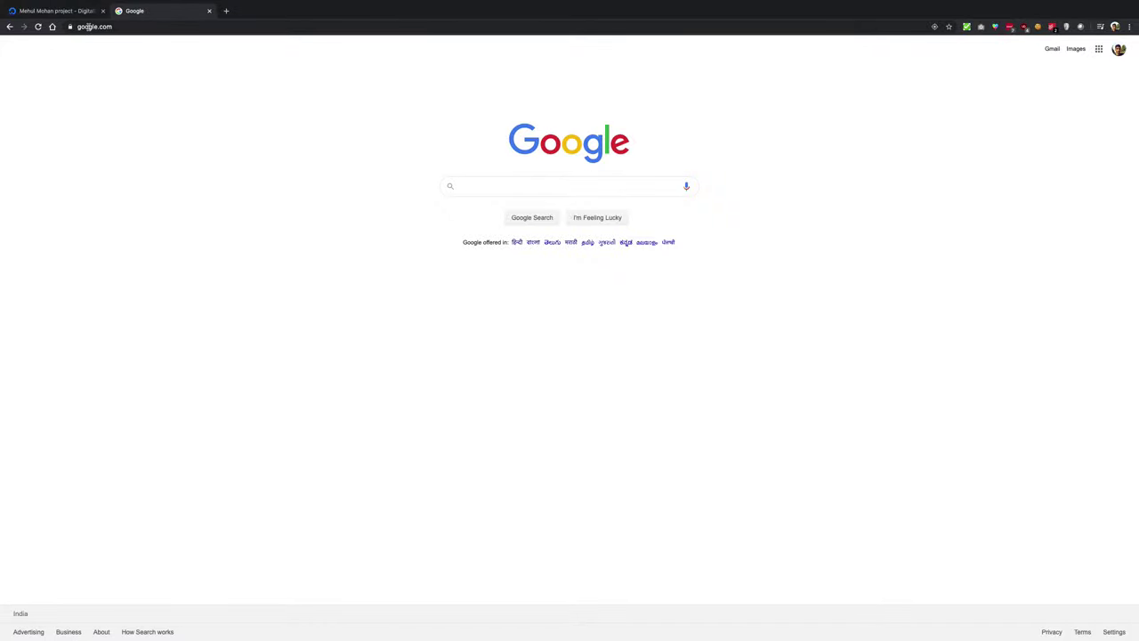
pyautogui.click(87, 27)
pyautogui.press('Return')
pyautogui.press('super+equal')
pyautogui.press('super+equal')
pyautogui.press('super+equal')
pyautogui.press('super+equal')
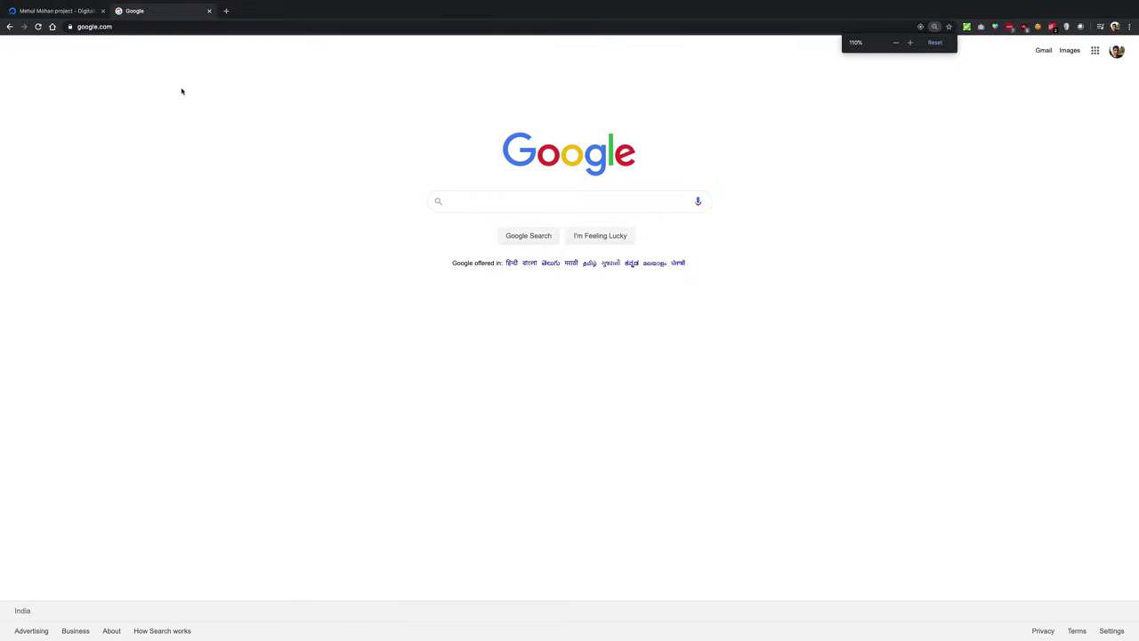
pyautogui.press('super+equal')
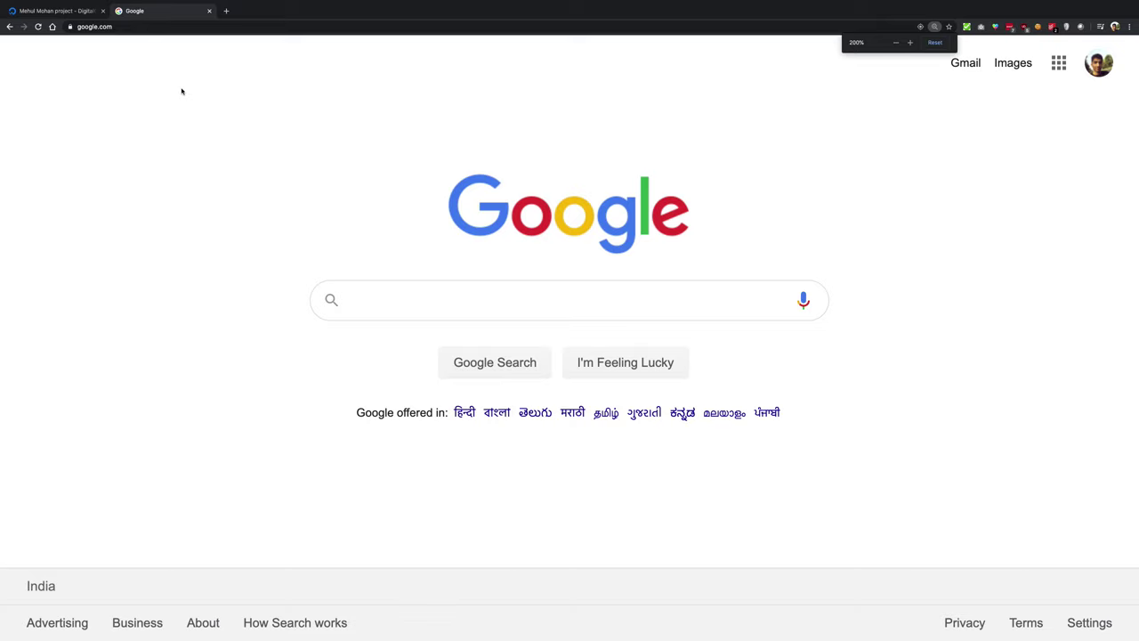
pyautogui.rightClick(145, 189)
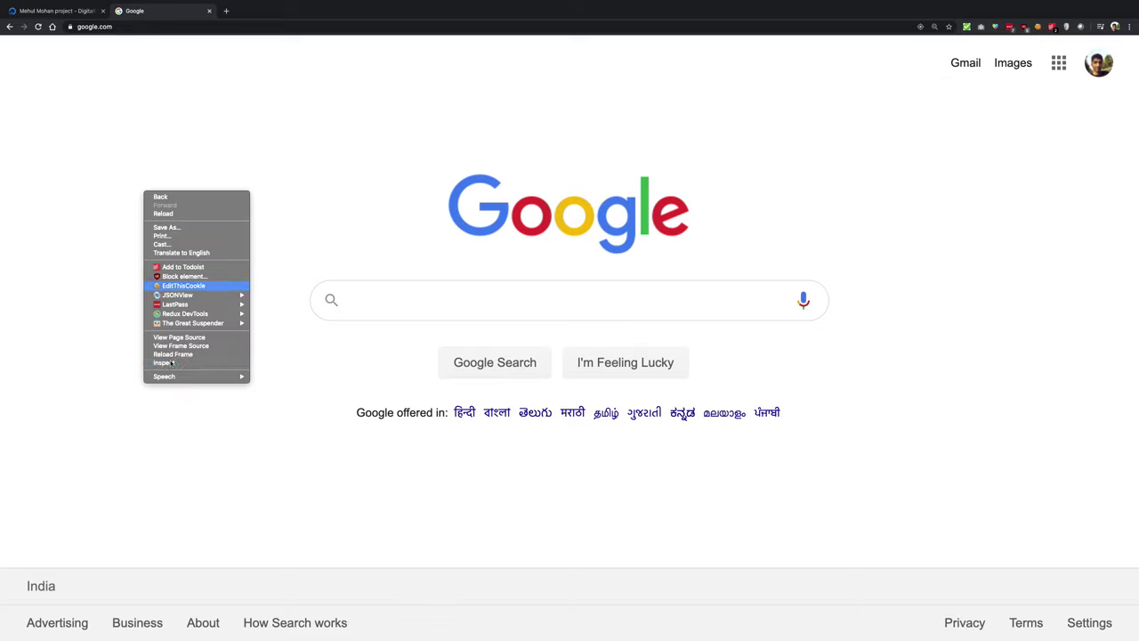
pyautogui.click(188, 363)
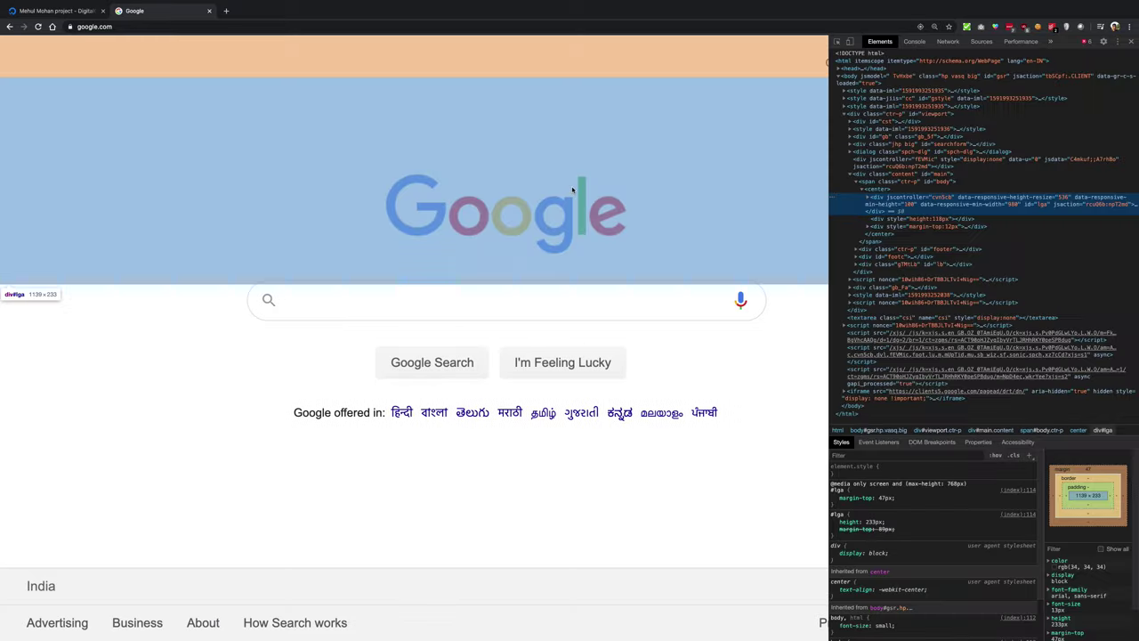
pyautogui.click(948, 41)
pyautogui.press('super+r')
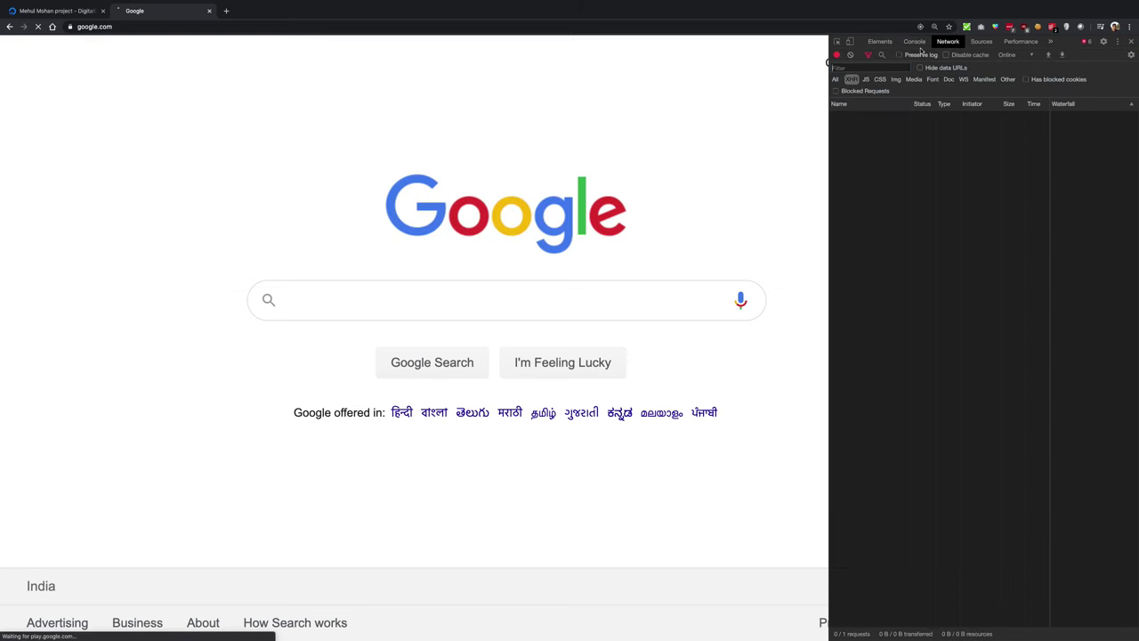
pyautogui.click(880, 121)
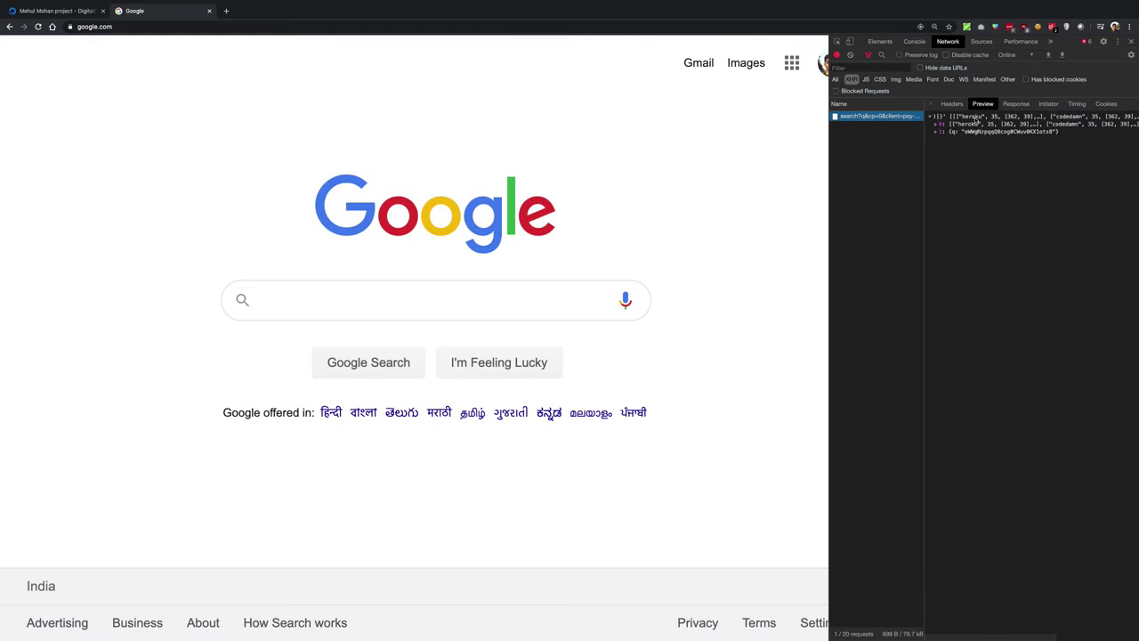
pyautogui.click(952, 105)
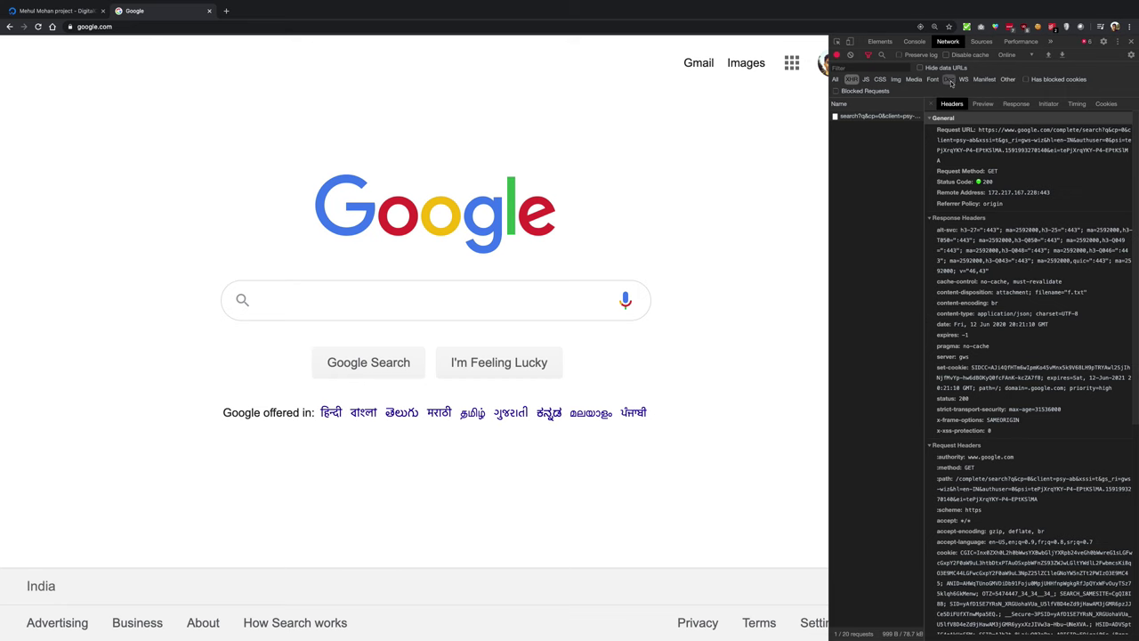
pyautogui.click(949, 79)
pyautogui.click(888, 116)
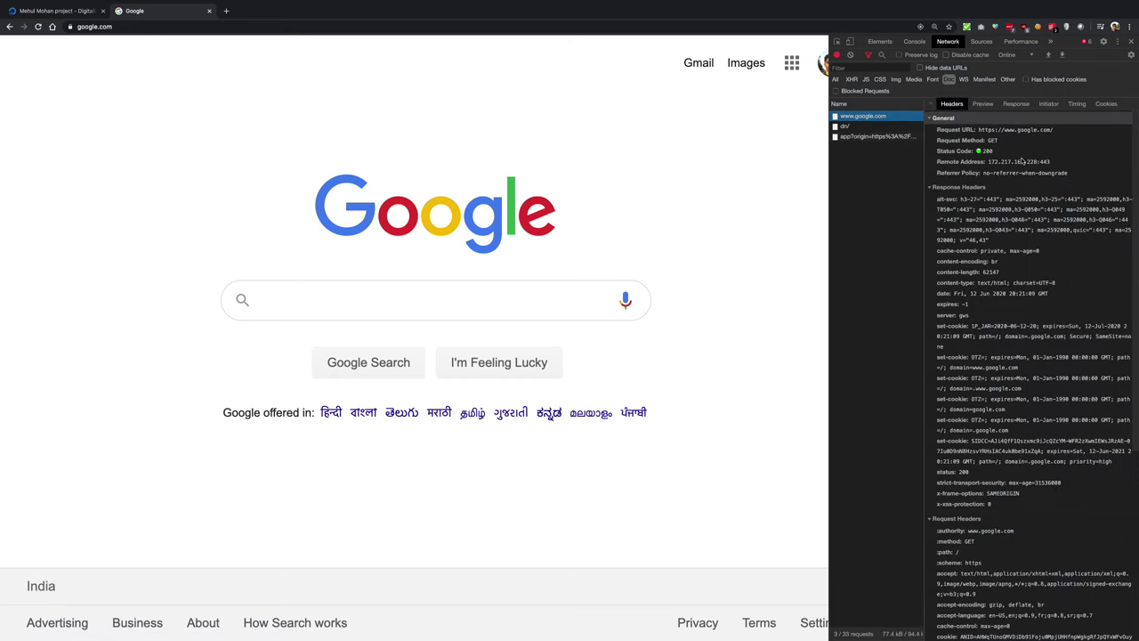
# Enlarge and widen DevTools to read the 172.217.167.228:443 remote address
pyautogui.click(1011, 165)
pyautogui.hotkey('ctrl', '+')
pyautogui.hotkey('ctrl', '+')
pyautogui.hotkey('ctrl', '+')
pyautogui.hotkey('ctrl', '+')
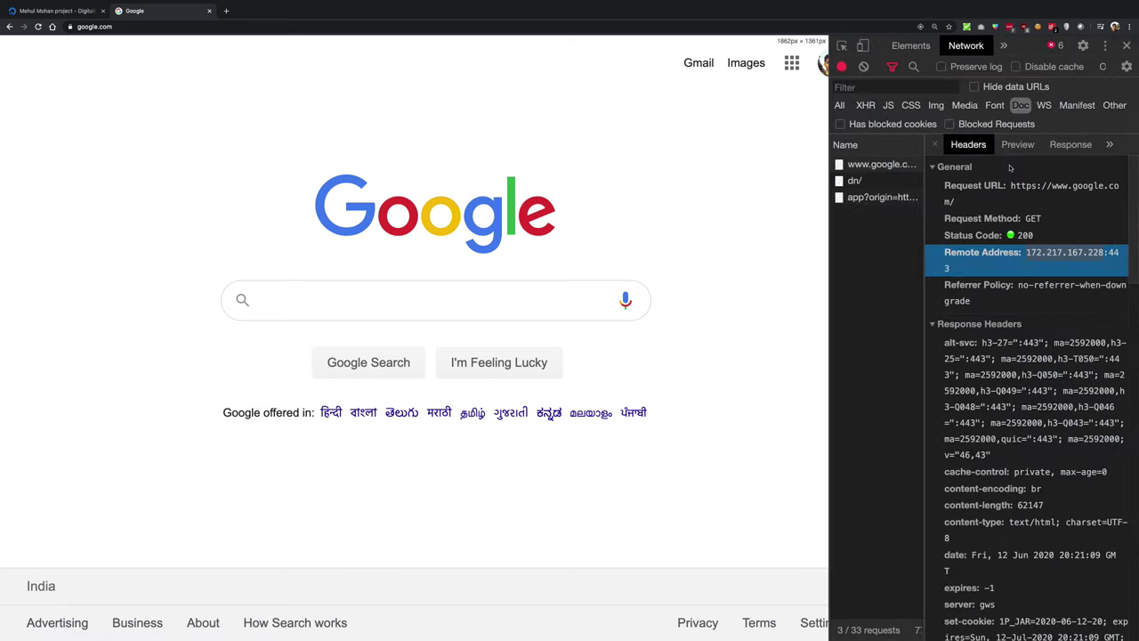
pyautogui.moveTo(830, 315); pyautogui.dragTo(560, 336)
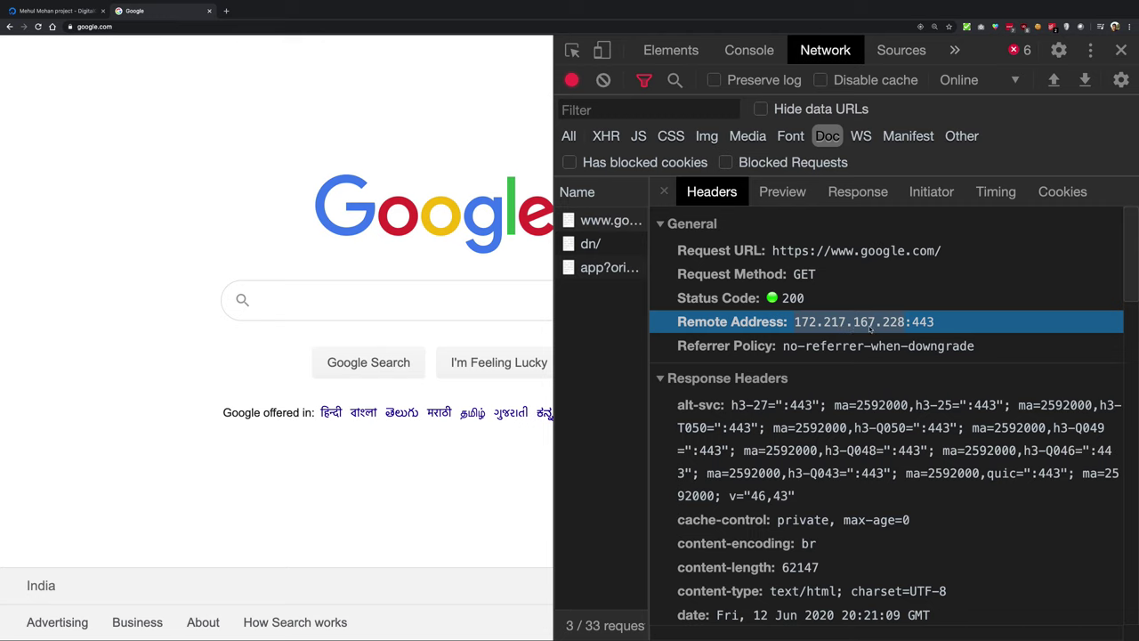
pyautogui.moveTo(870, 329); pyautogui.dragTo(889, 329)
pyautogui.click(899, 257)
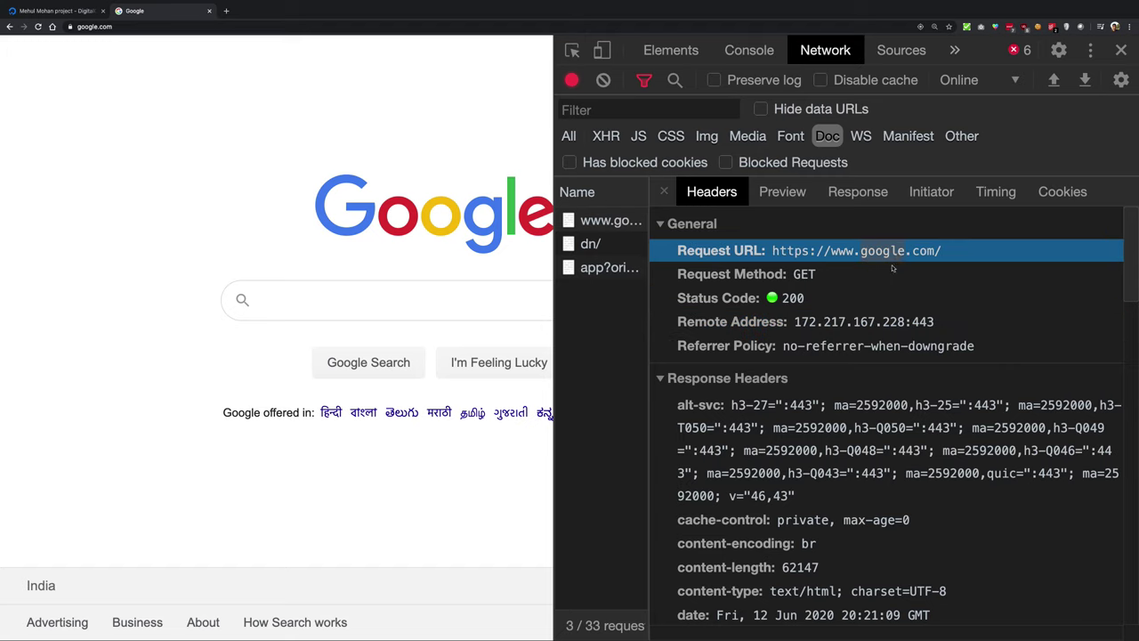
pyautogui.click(855, 331)
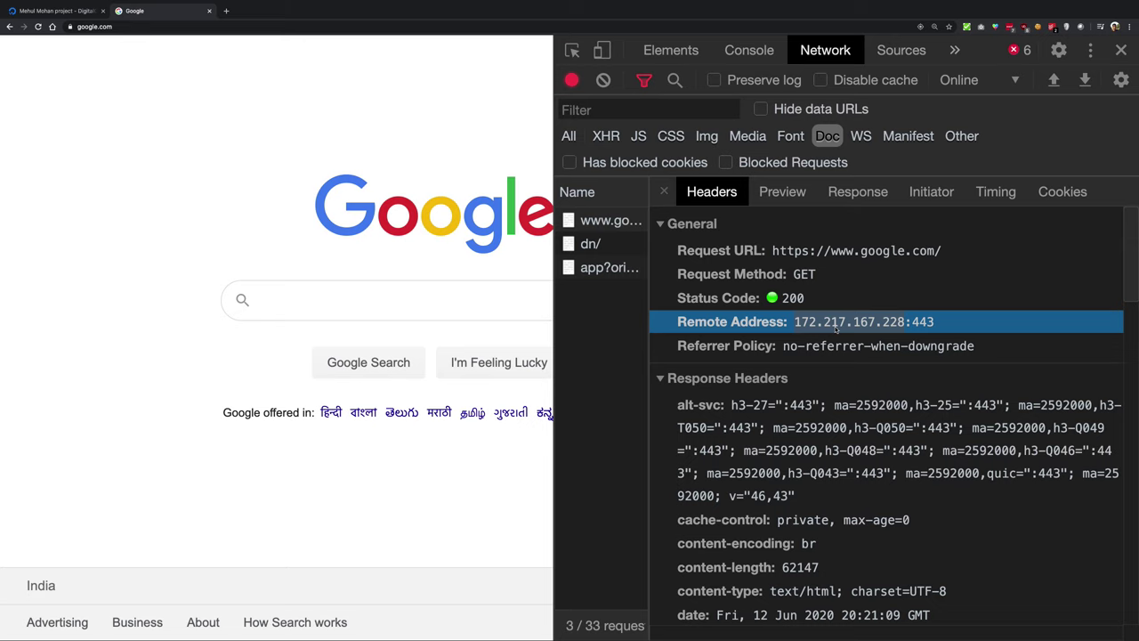
# View the google.com response's raw HTML source, then return to the Headers
pyautogui.click(766, 201)
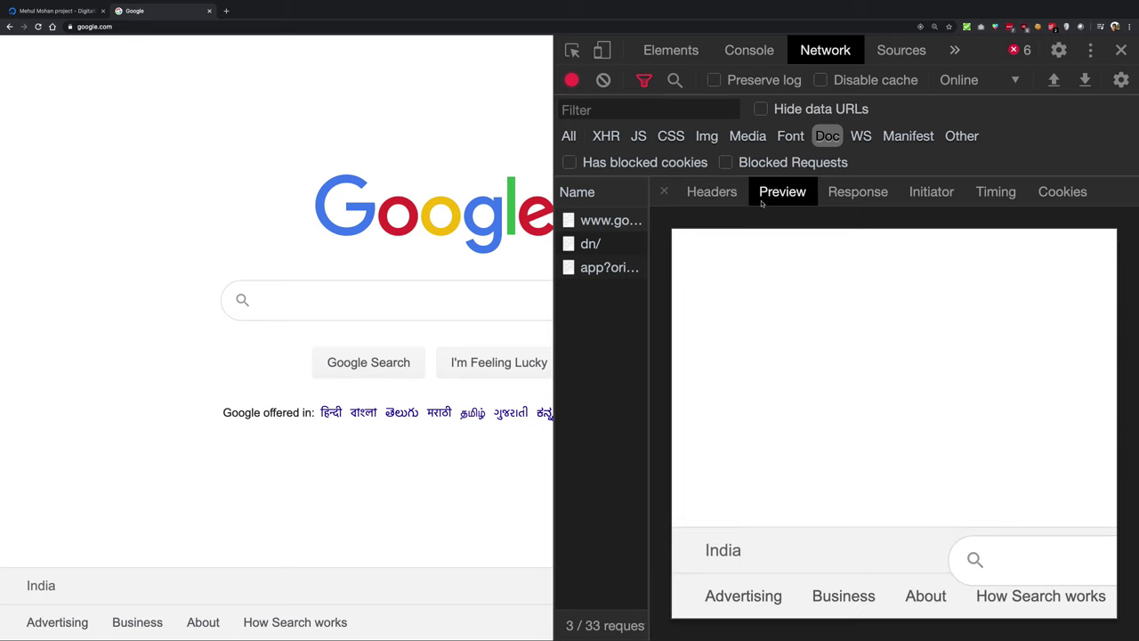
pyautogui.click(830, 197)
pyautogui.scroll(-10, 806, 331)
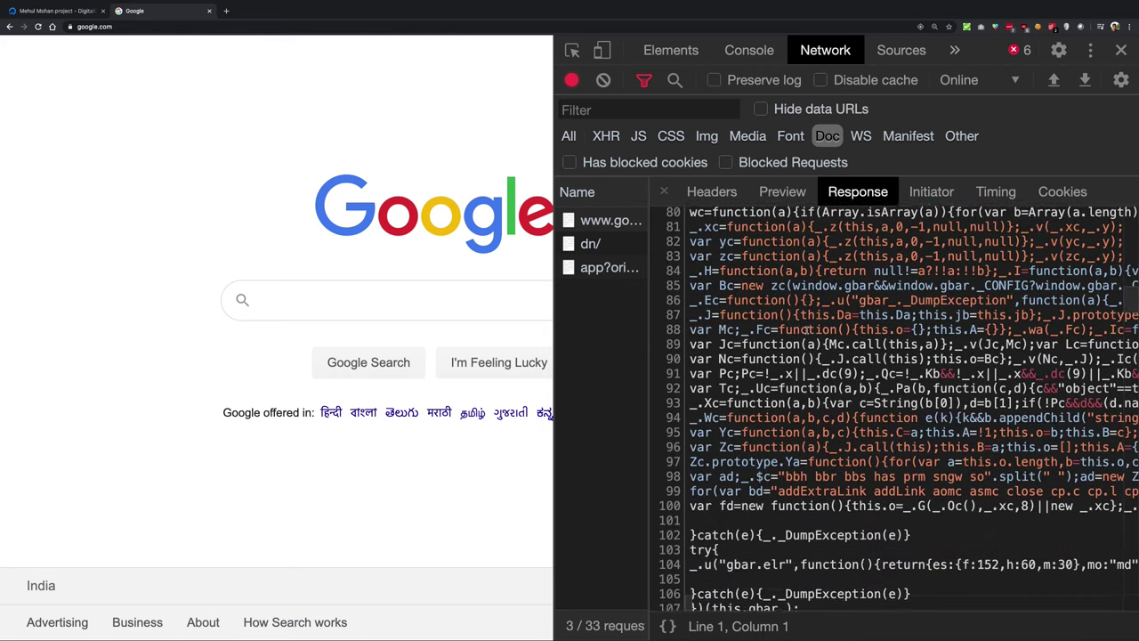
pyautogui.scroll(10, 806, 330)
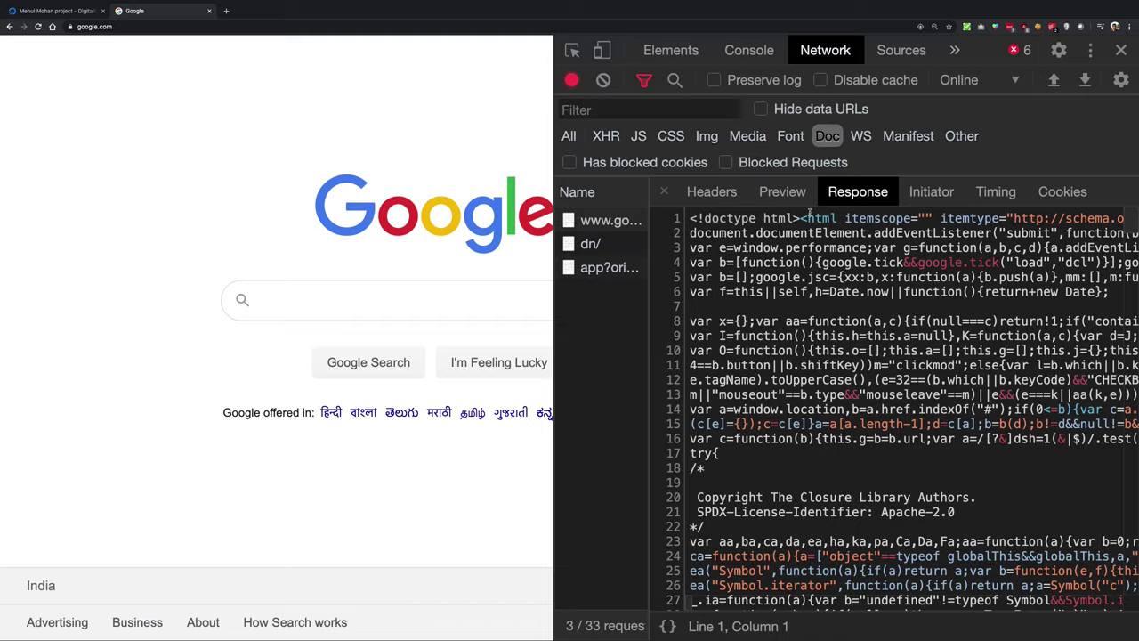
pyautogui.scroll(-20, 855, 247)
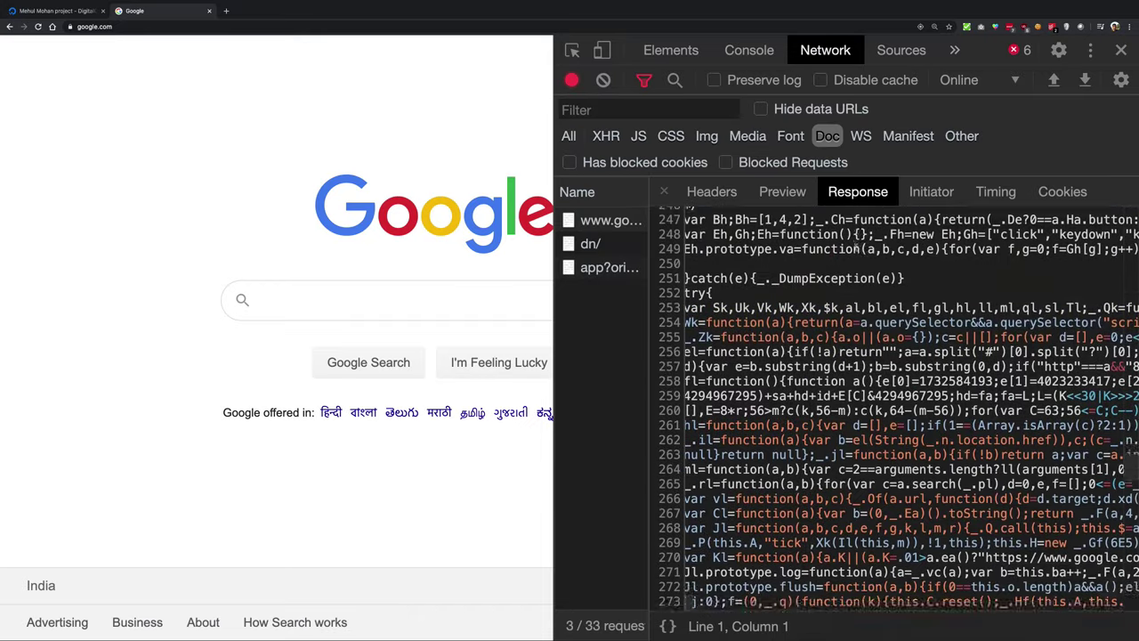
pyautogui.scroll(20, 854, 247)
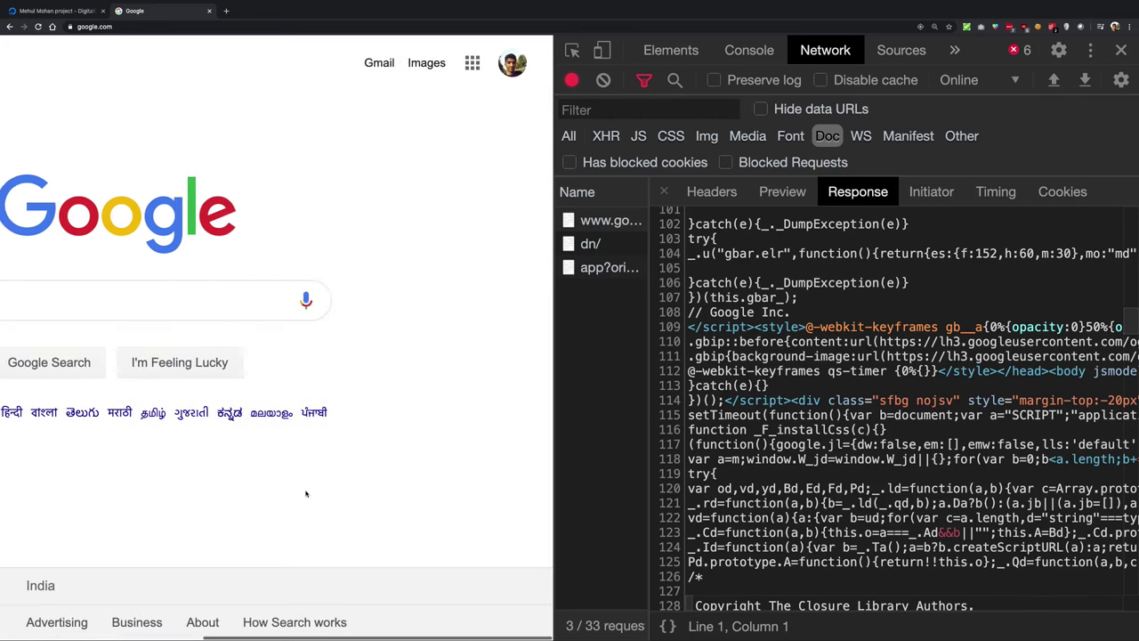
pyautogui.scroll(15, 786, 503)
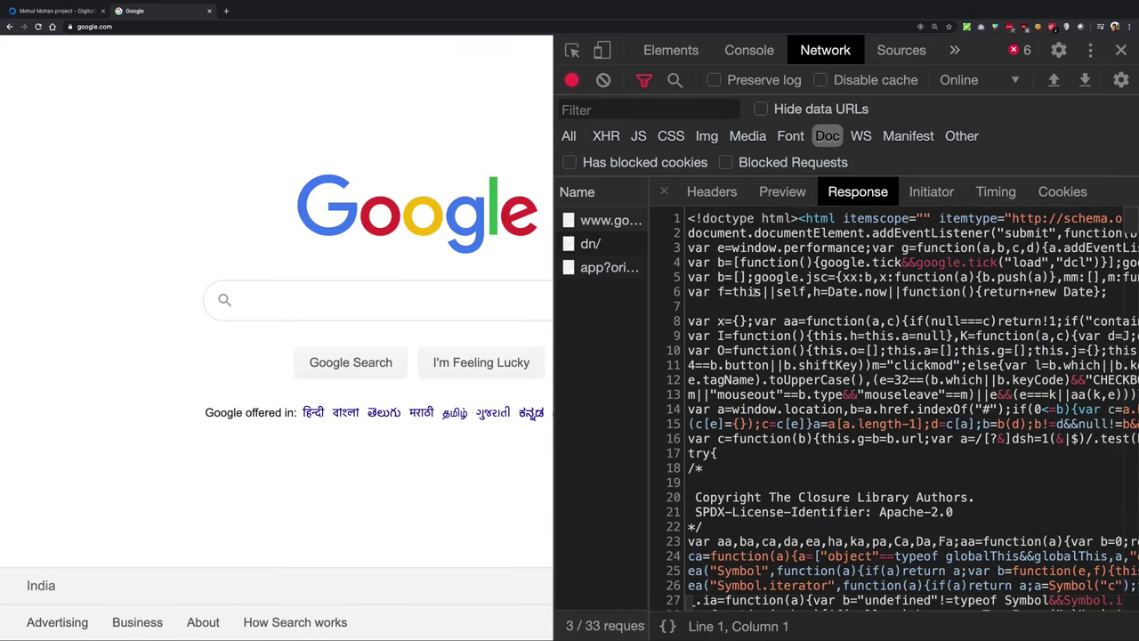
pyautogui.click(717, 195)
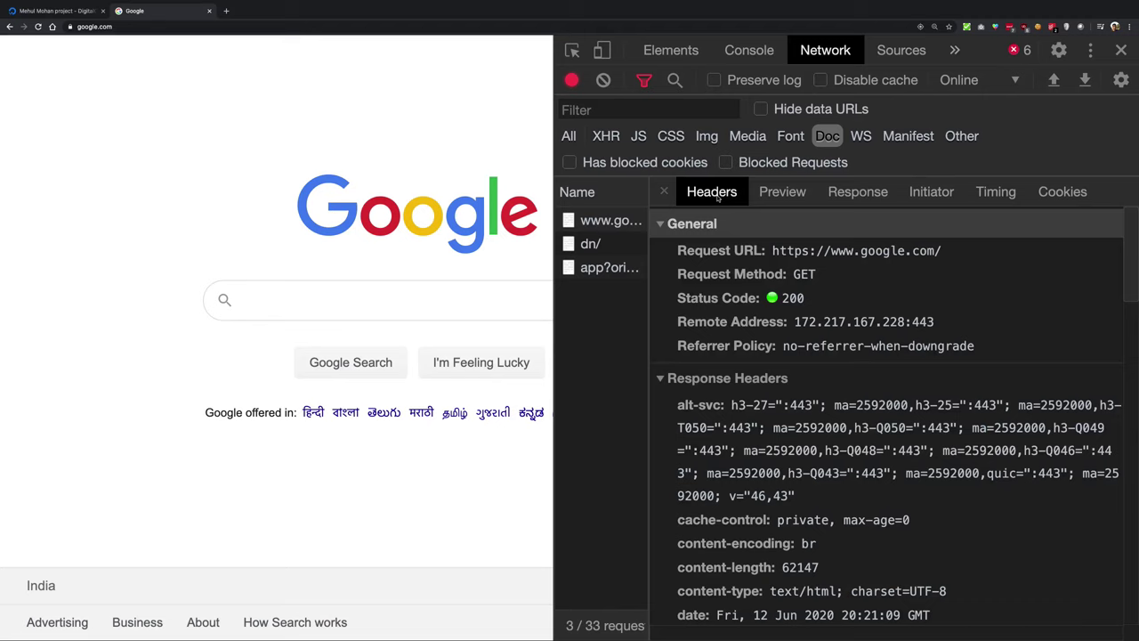
# Select the 172.217.167.228 remote address in the google.com request headers
pyautogui.click(794, 322)
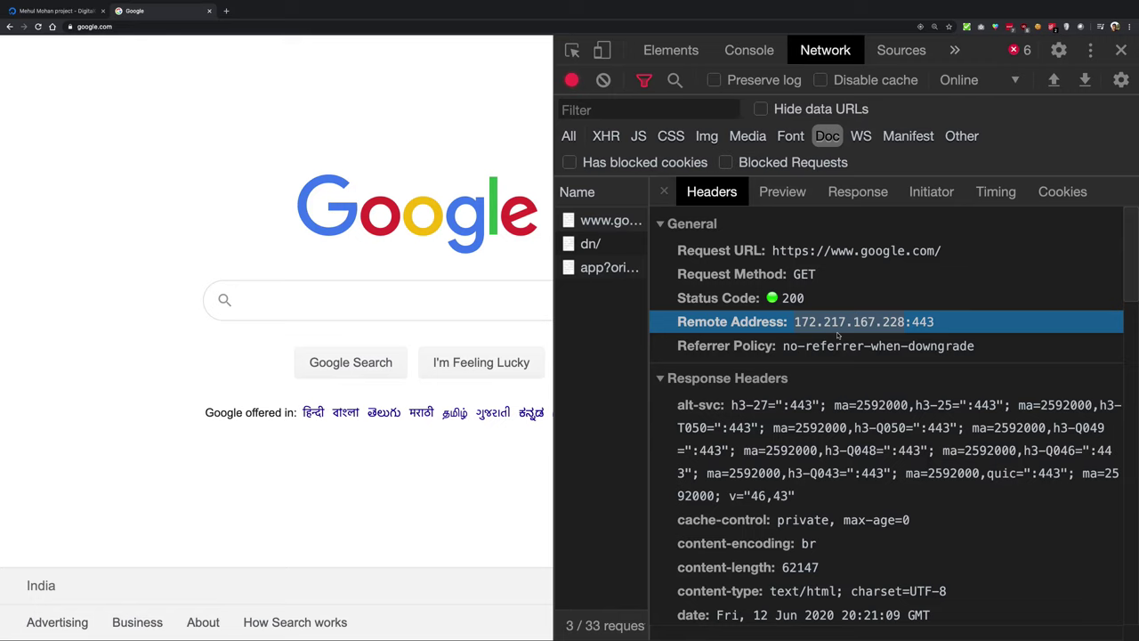
pyautogui.click(842, 329)
pyautogui.moveTo(942, 250); pyautogui.dragTo(862, 258)
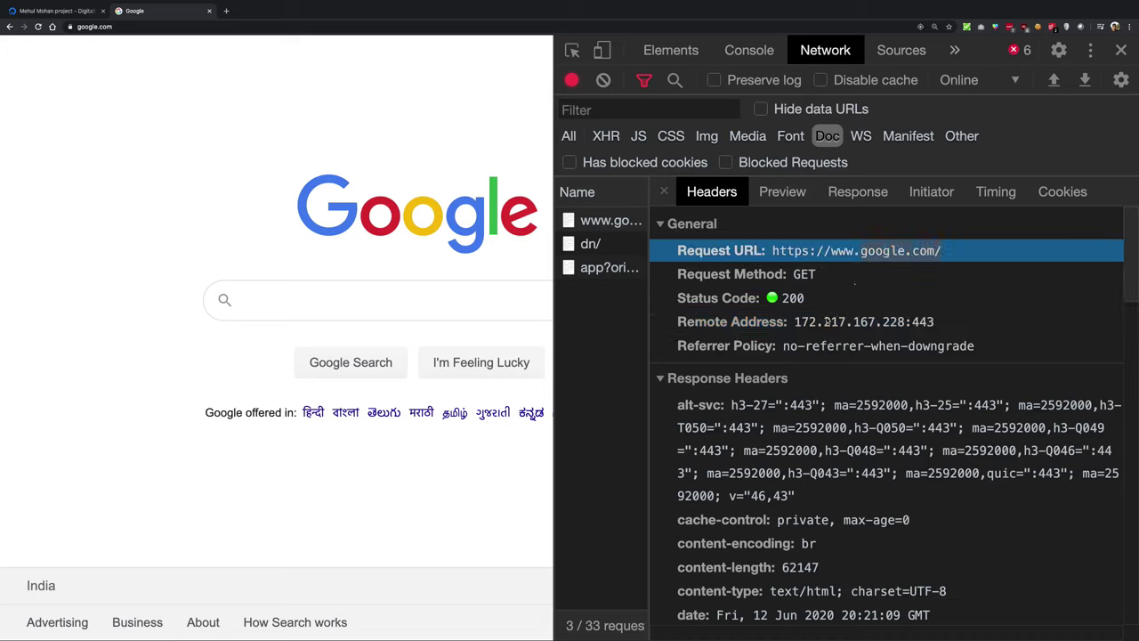
pyautogui.doubleClick(831, 321)
# Load the copied IP address in the browser's address bar
pyautogui.click(370, 29)
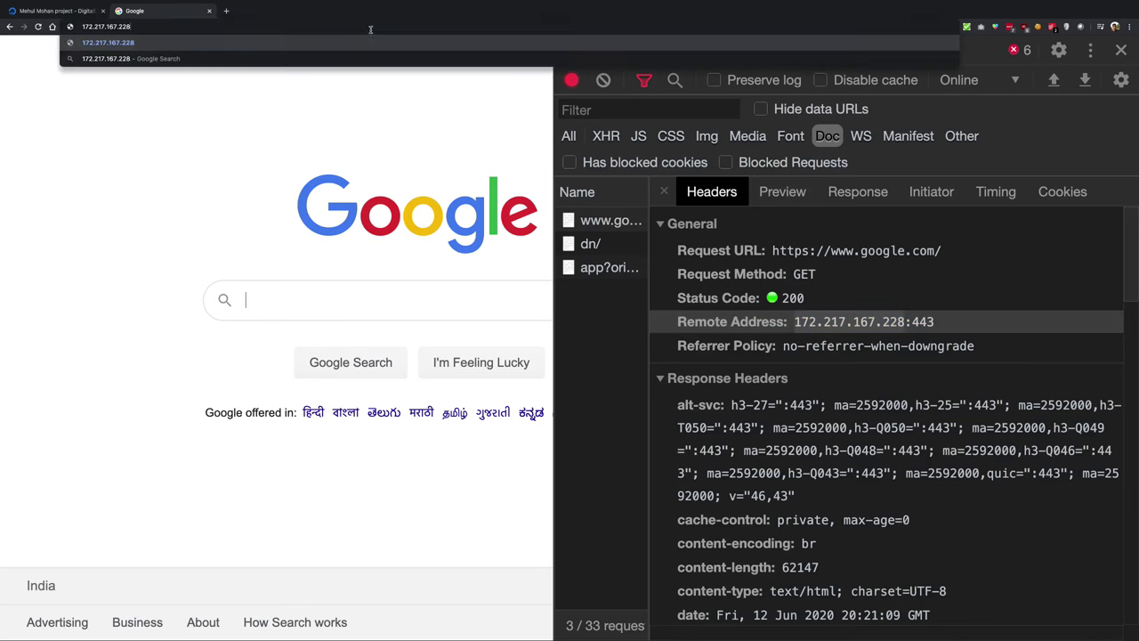
pyautogui.press('Return')
pyautogui.click(182, 29)
pyautogui.press('Return')
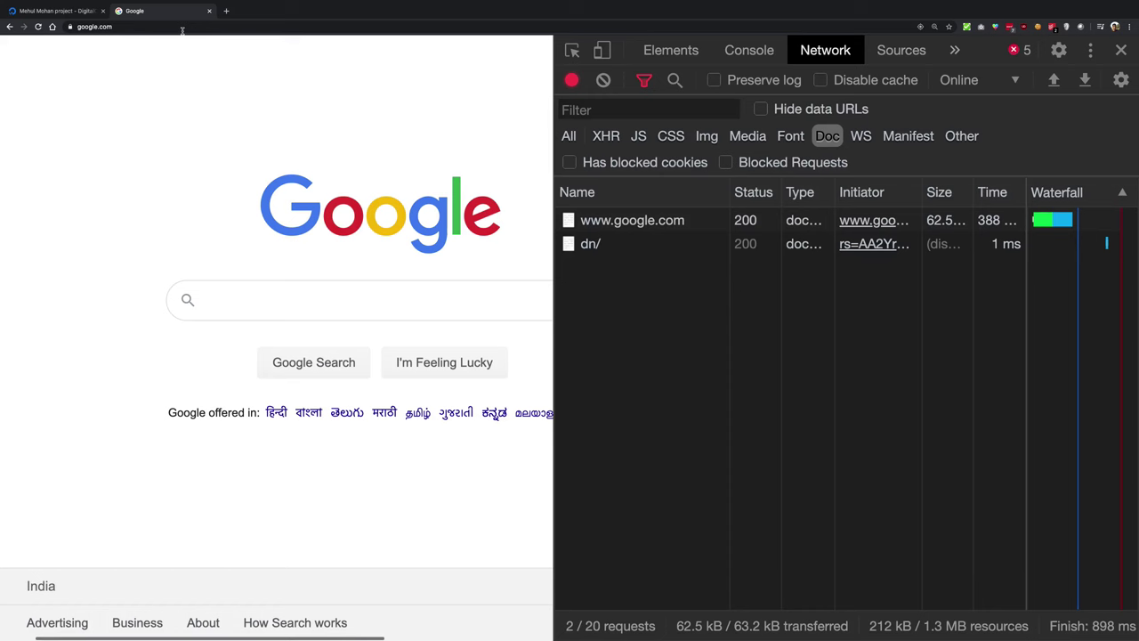
pyautogui.click(663, 220)
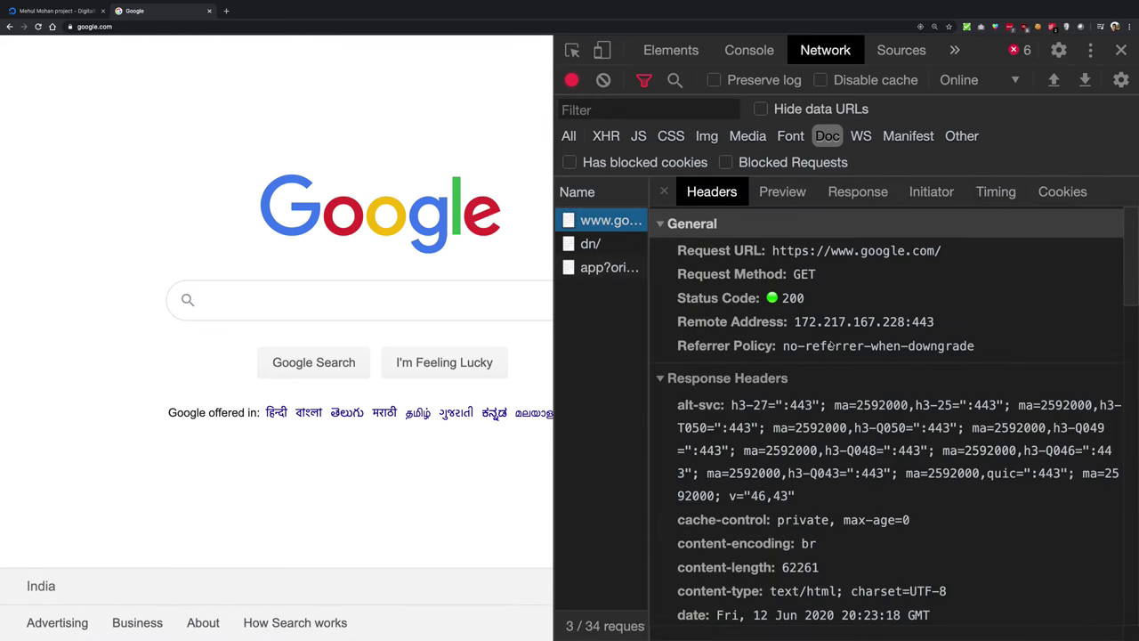
pyautogui.click(895, 251)
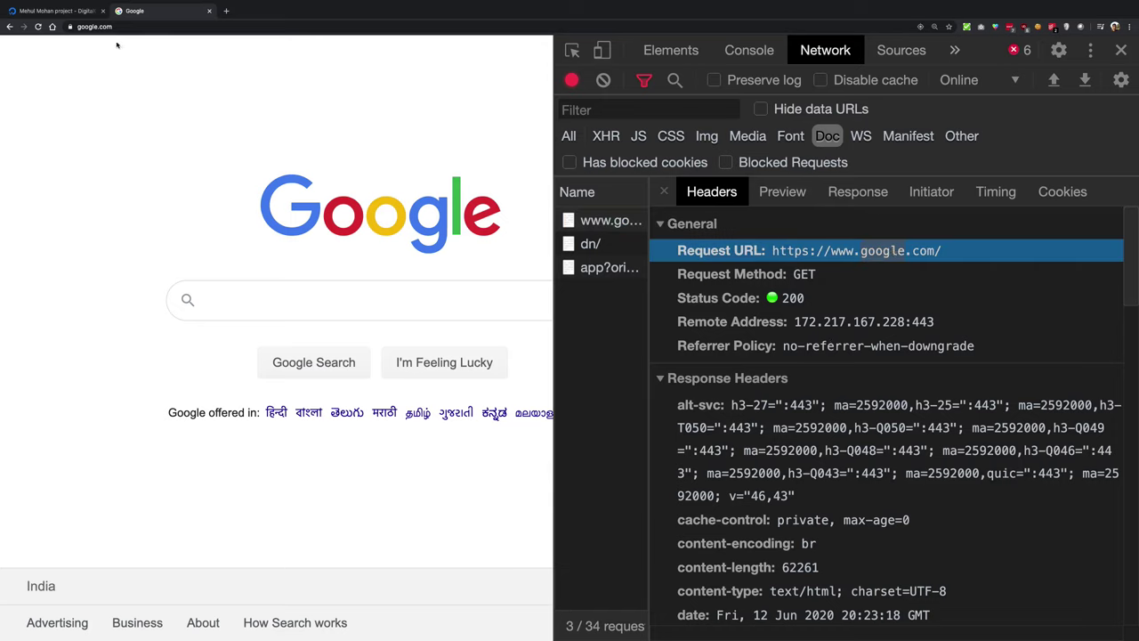
pyautogui.click(147, 132)
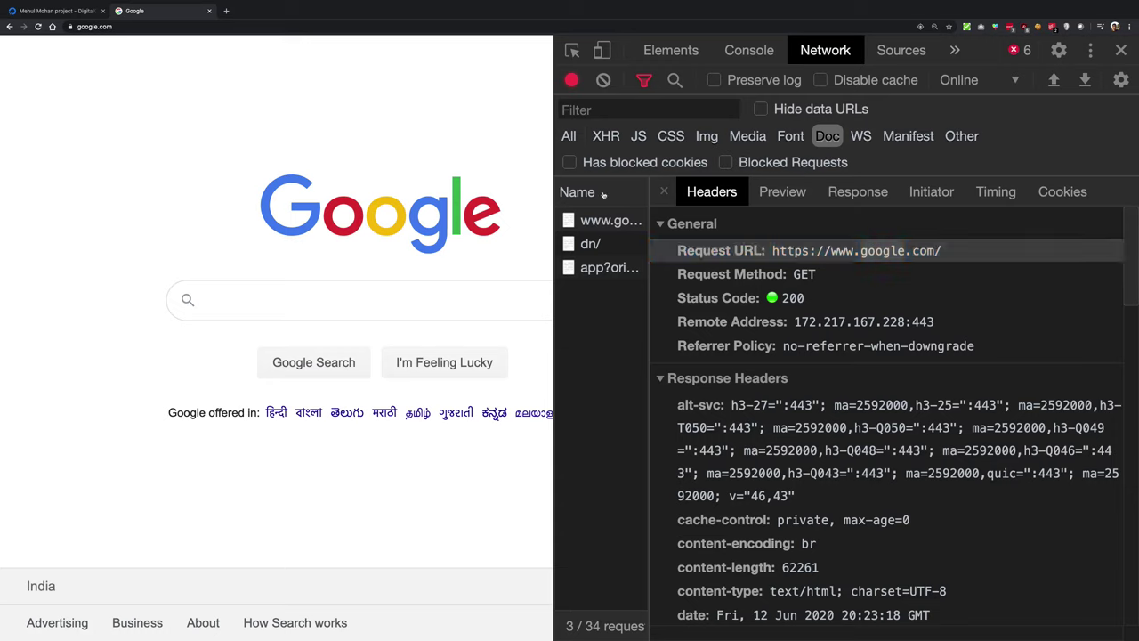
pyautogui.doubleClick(842, 326)
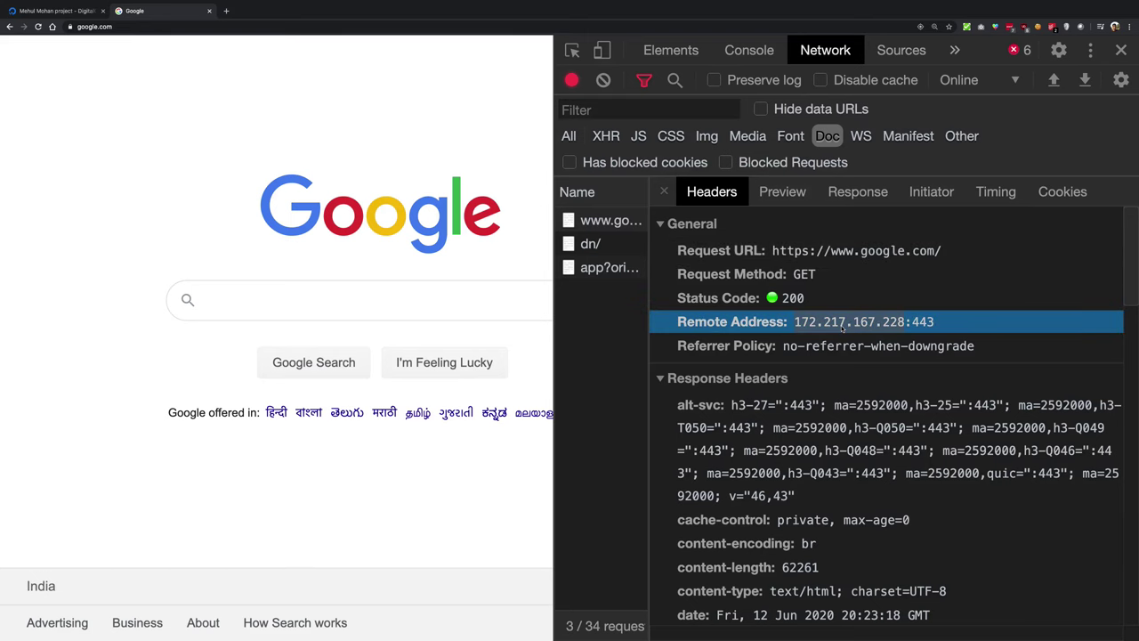
# Review the request's raw response source, then return to the DigitalOcean project page
pyautogui.click(854, 191)
pyautogui.scroll(-10, 793, 481)
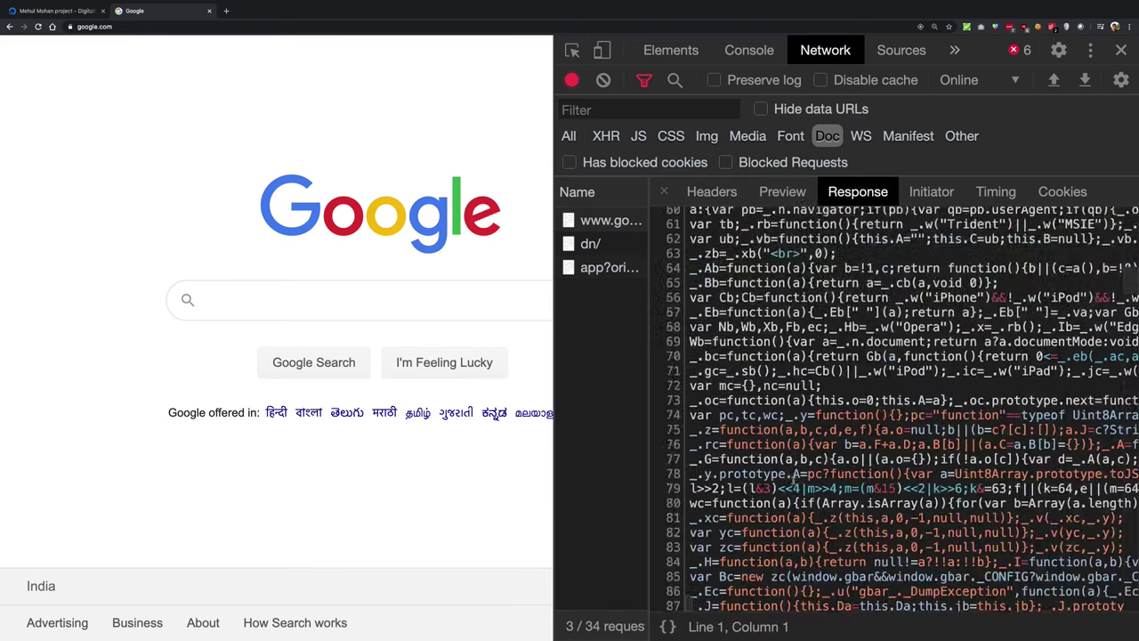
pyautogui.scroll(8, 793, 481)
pyautogui.scroll(3, 793, 481)
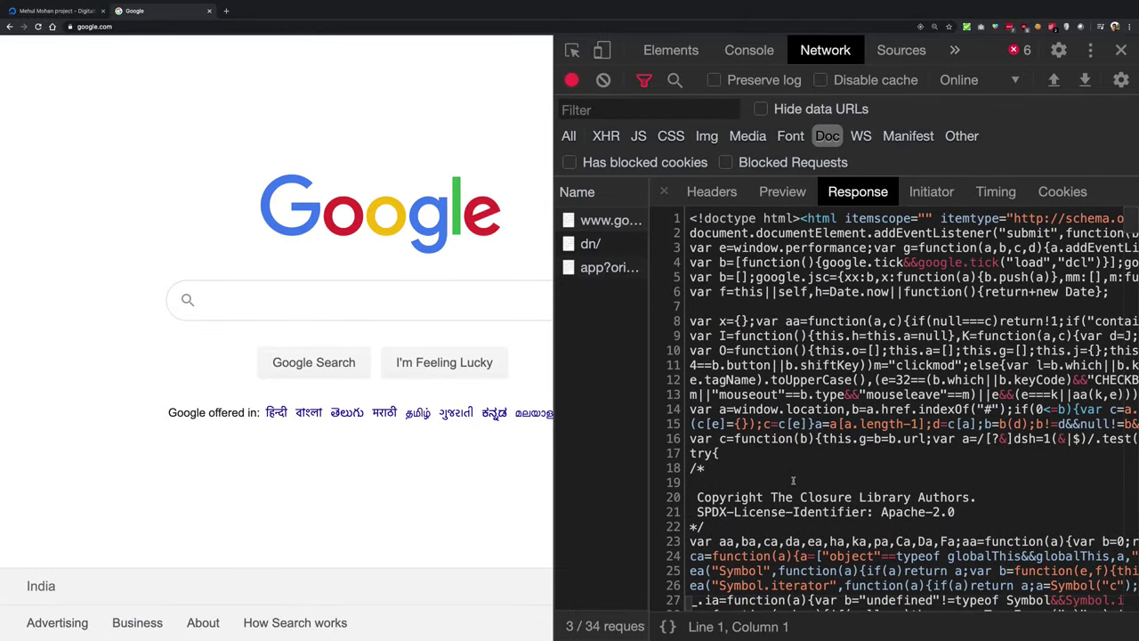
pyautogui.hotkey('ctrl', 'shift', 'Tab')
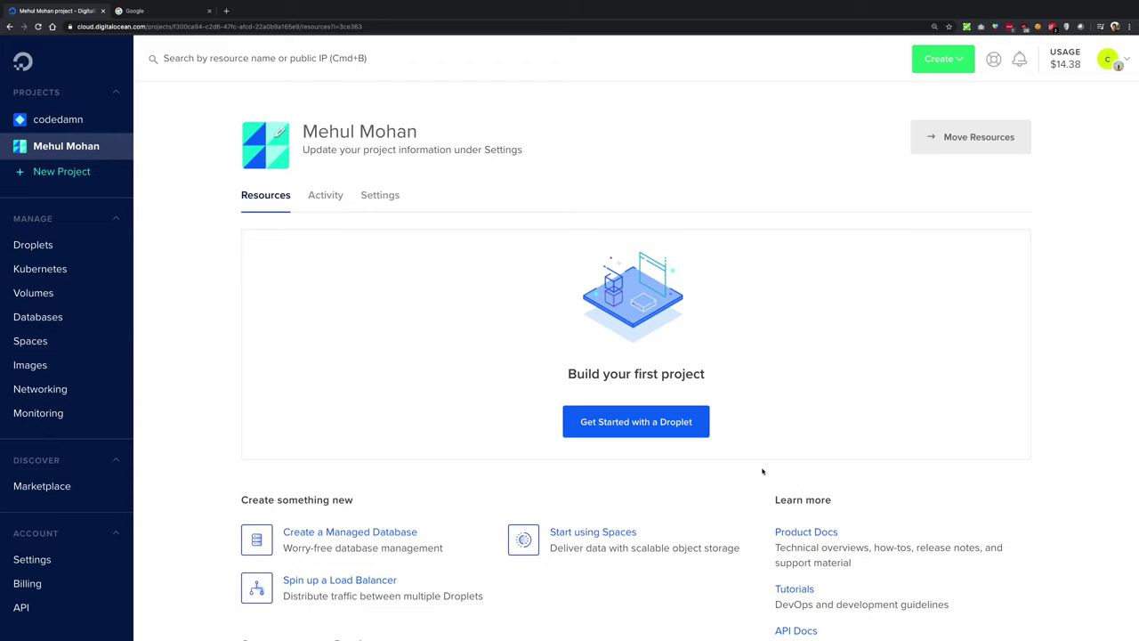
# Start creating a new Droplet, then re-select the server IP 172.217.167.228 in the request headers
pyautogui.click(633, 422)
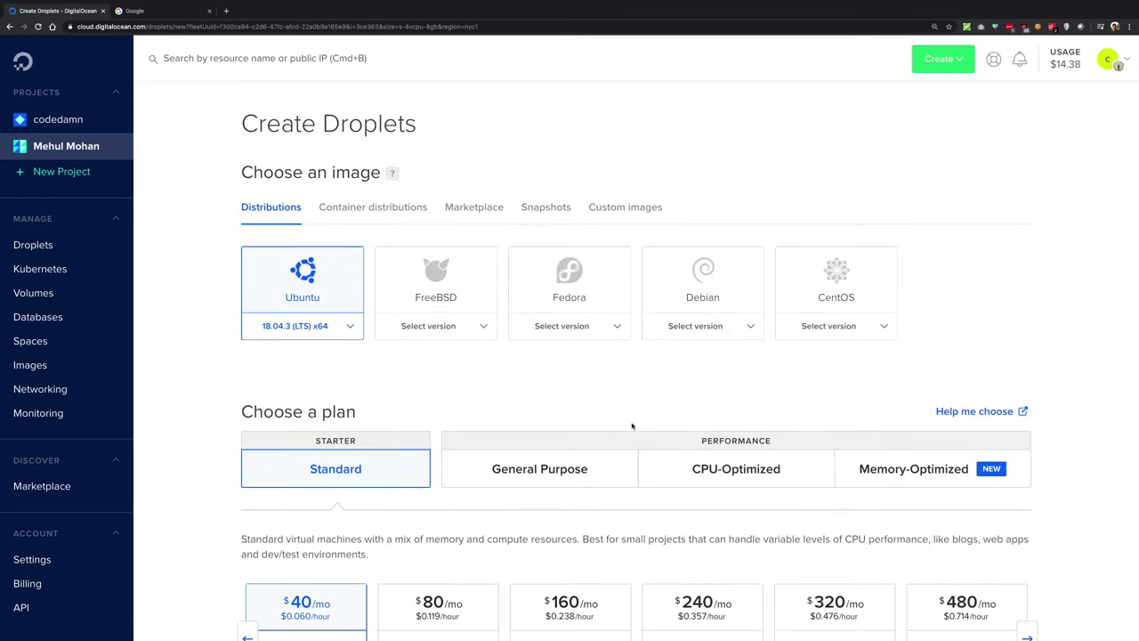
pyautogui.hotkey('ctrl', 'Tab')
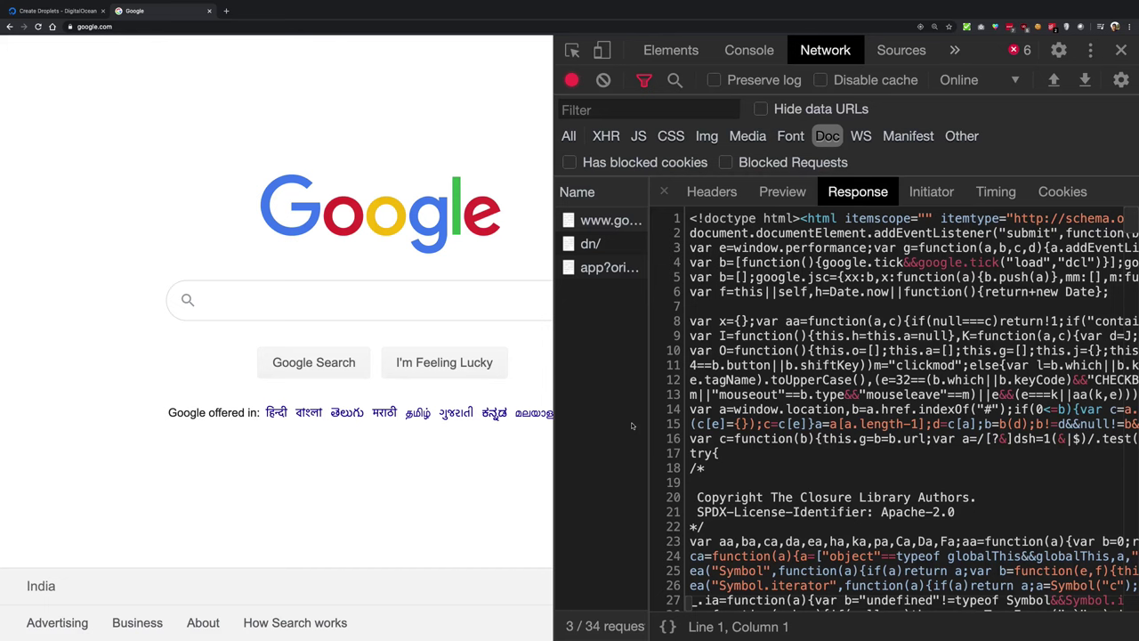
pyautogui.click(712, 193)
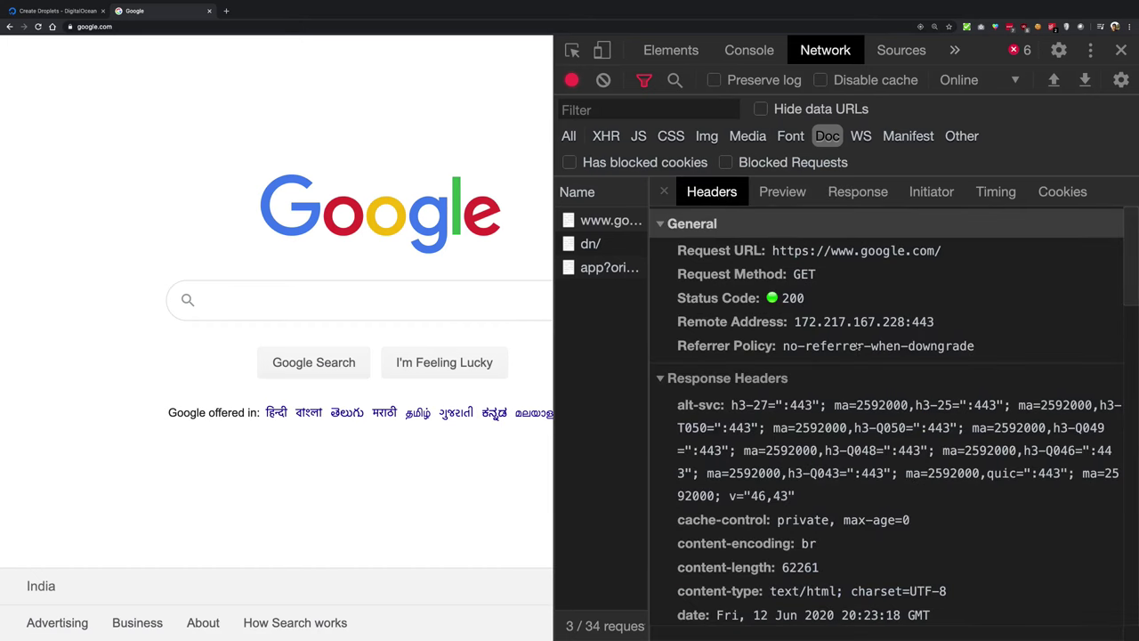
pyautogui.doubleClick(833, 325)
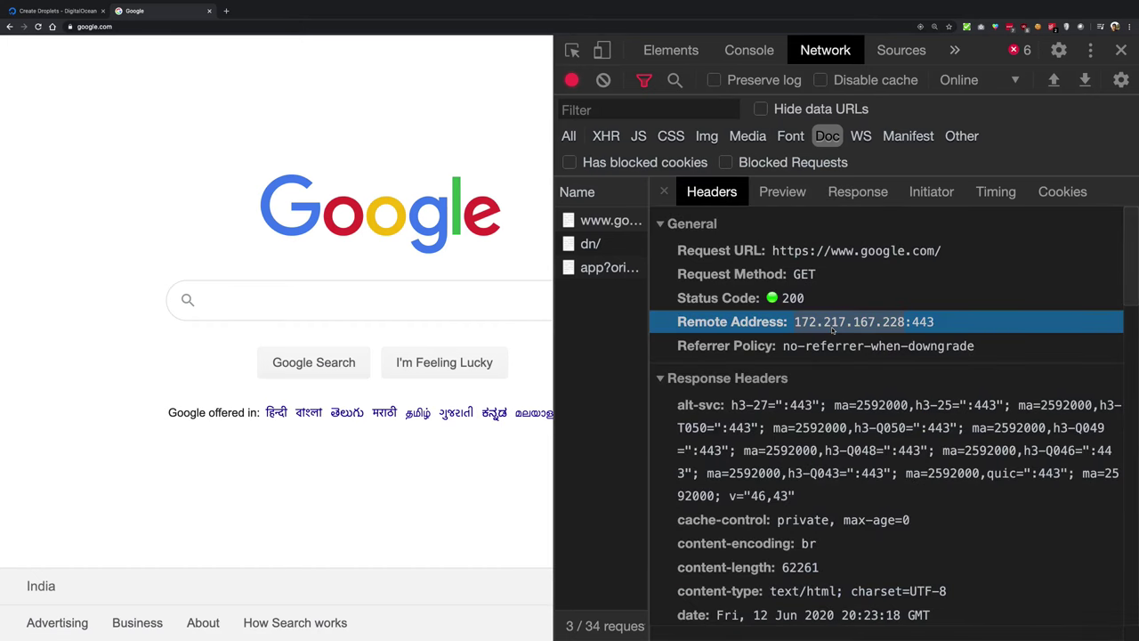
pyautogui.hotkey('ctrl', 'shift', 'Tab')
# Compare the Create Droplets page (Ubuntu 18.04.3, Standard plan) with the Google request details
pyautogui.scroll(-3, 571, 345)
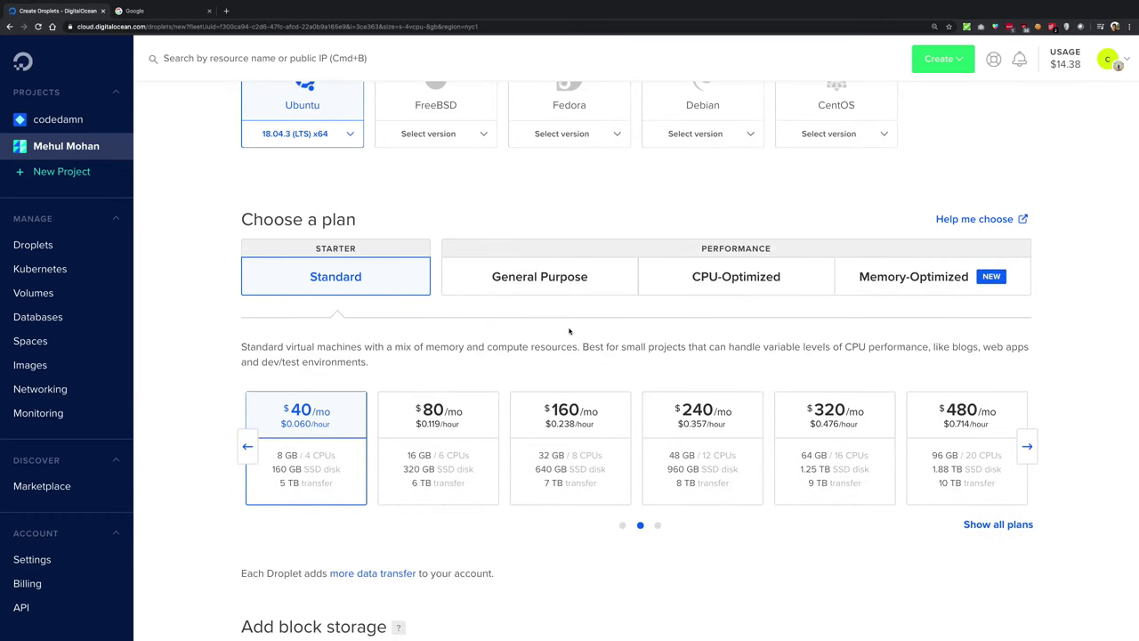
pyautogui.scroll(2, 569, 331)
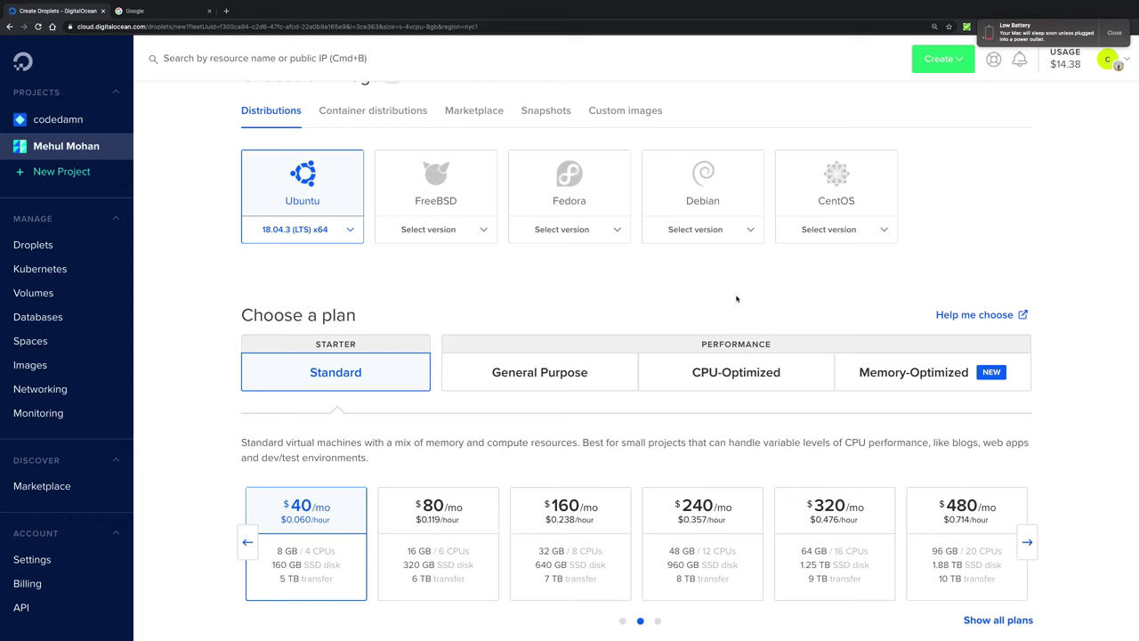
pyautogui.hotkey('ctrl', 'Tab')
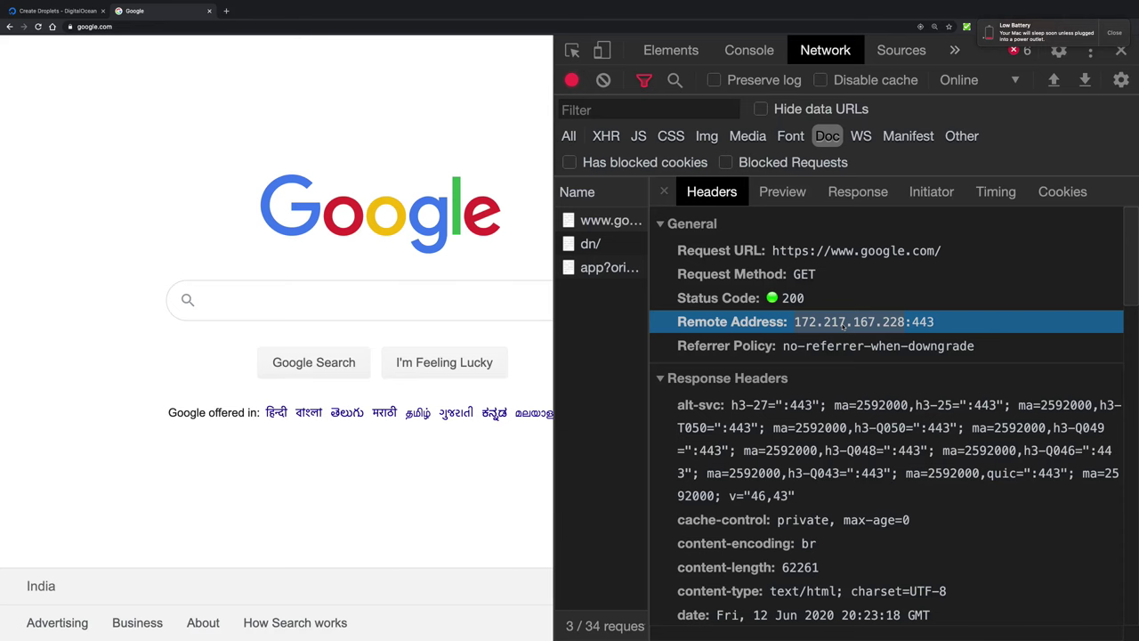
pyautogui.hotkey('ctrl', 'shift', 'Tab')
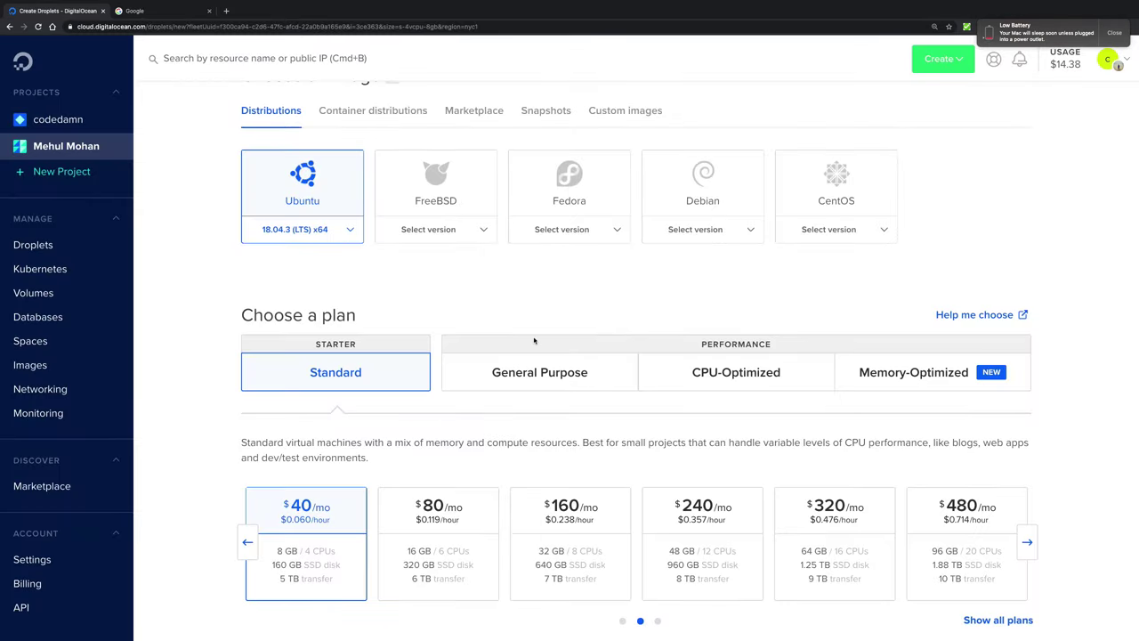
pyautogui.scroll(-5, 534, 341)
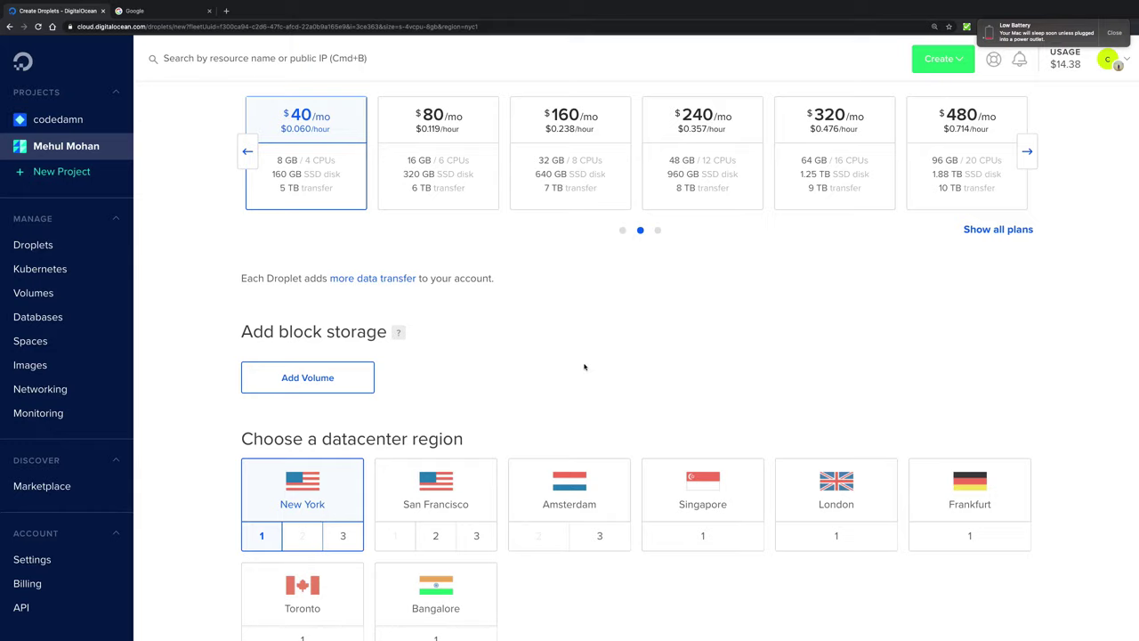
pyautogui.hotkey('ctrl', 'Tab')
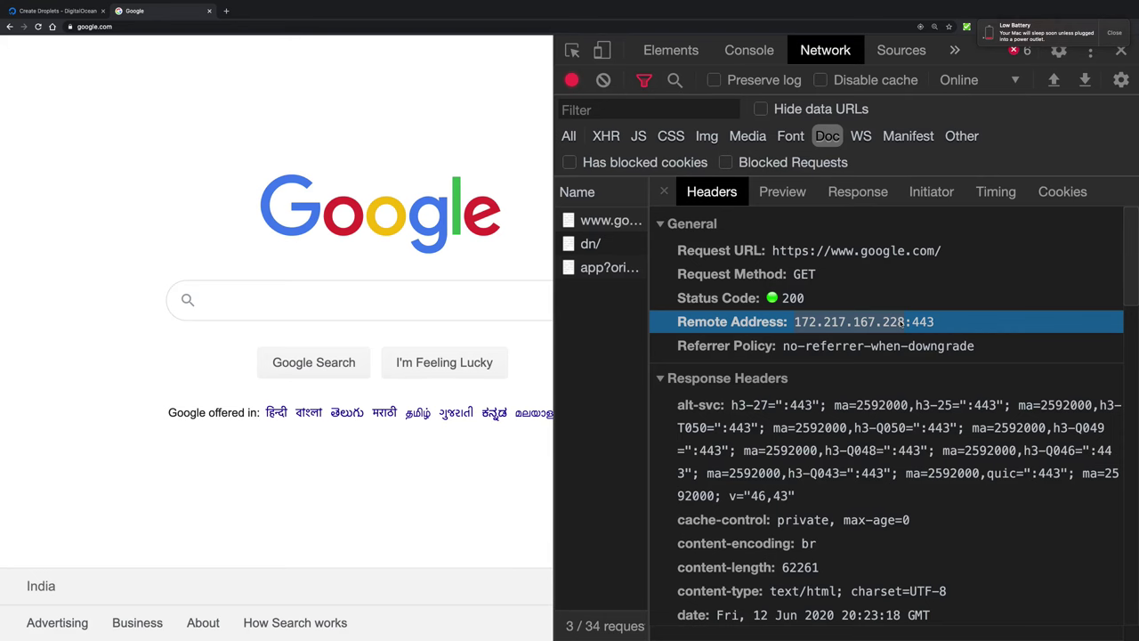
pyautogui.press('super+1')
pyautogui.scroll(10, 898, 323)
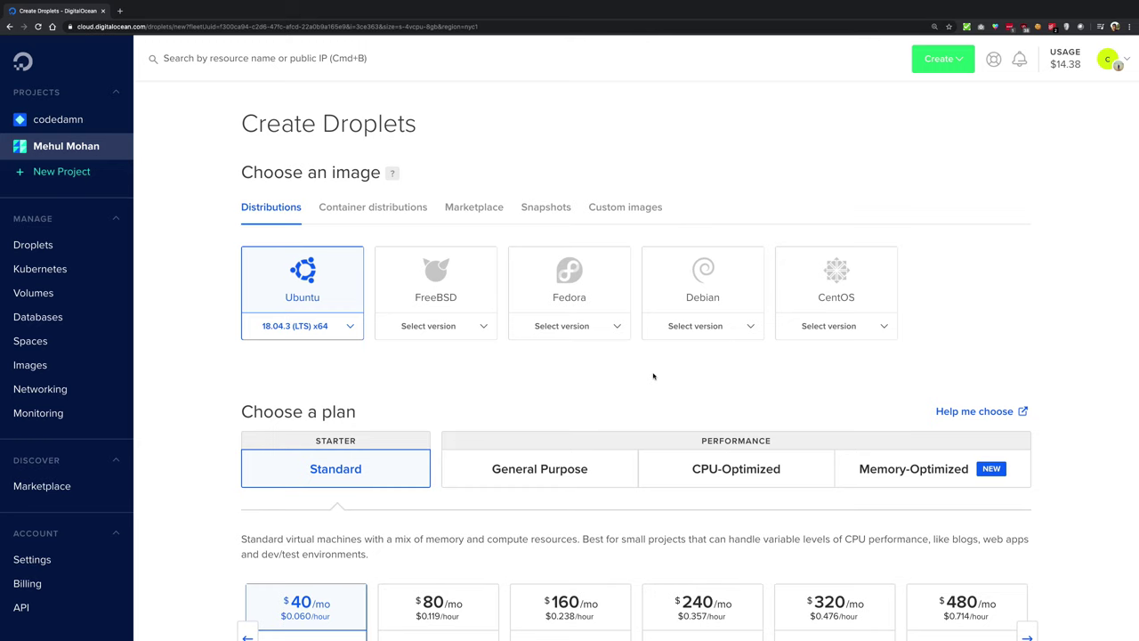
pyautogui.scroll(-3, 653, 376)
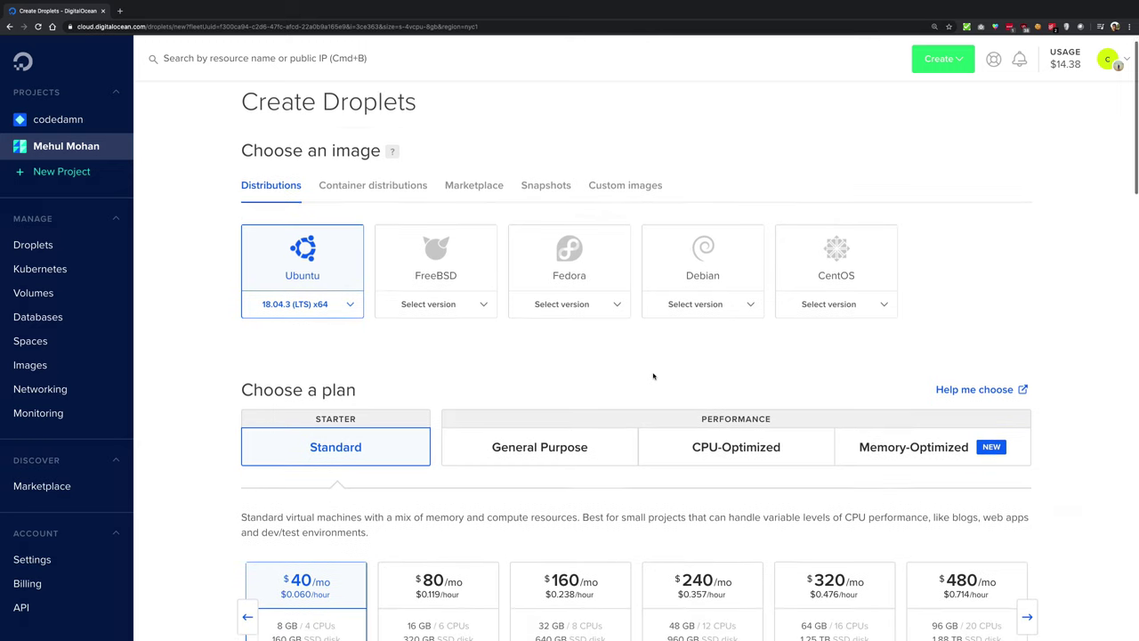
pyautogui.scroll(2, 654, 376)
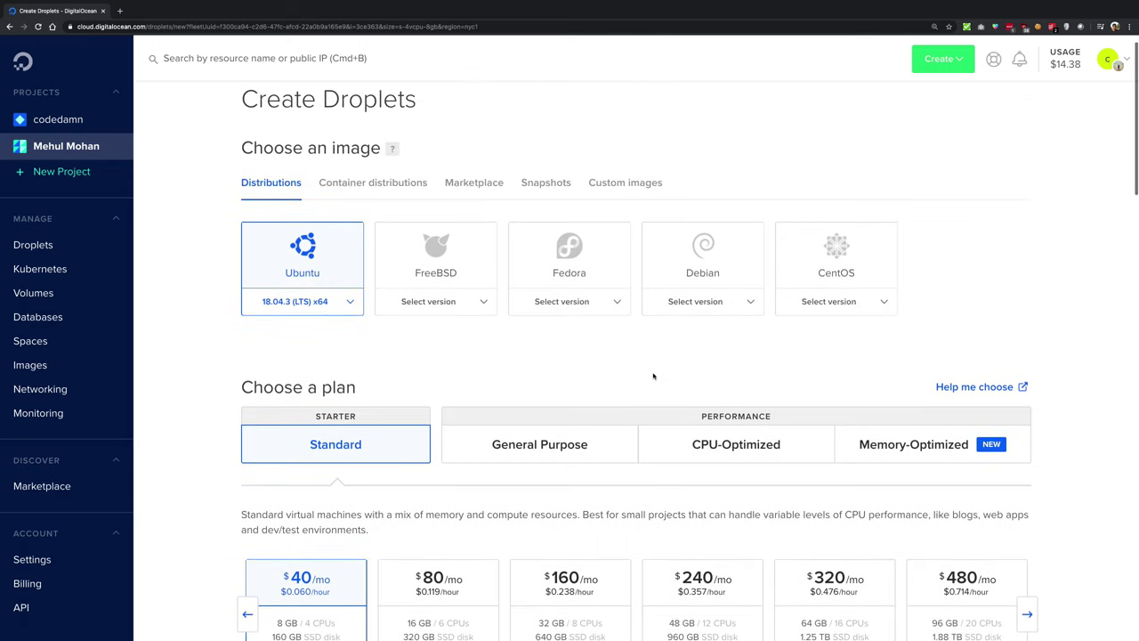
pyautogui.tripleClick(335, 148)
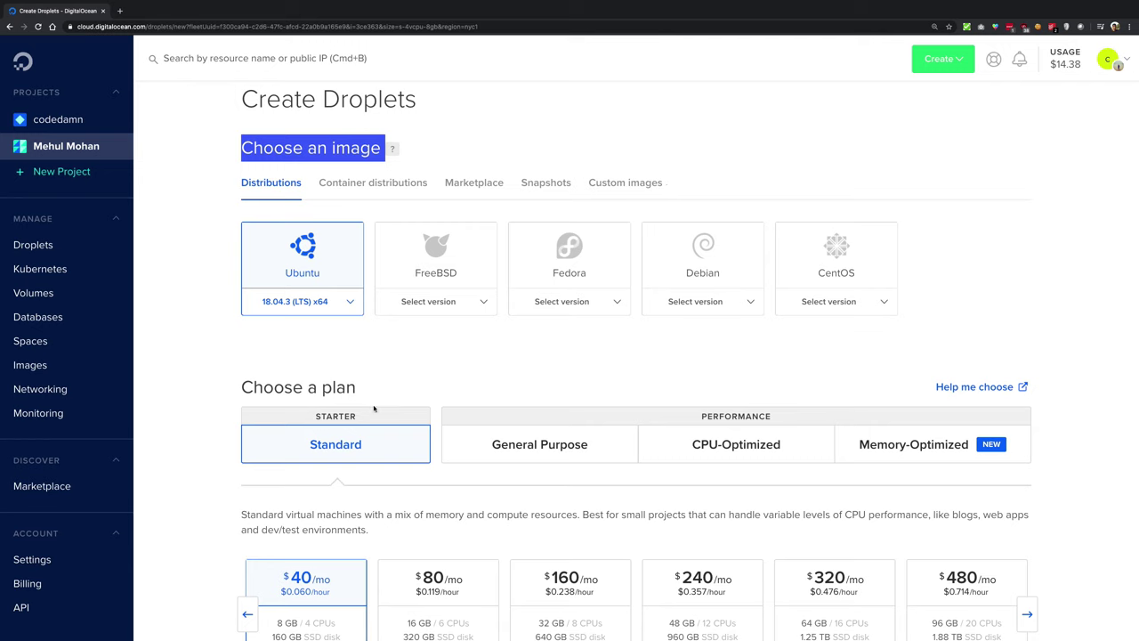
pyautogui.click(425, 383)
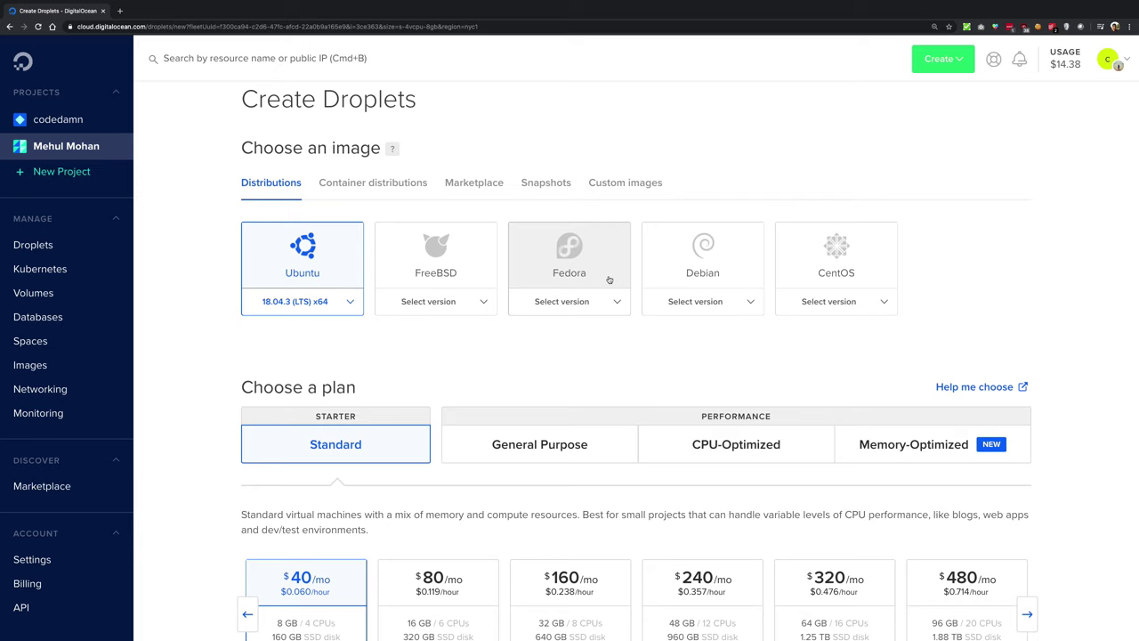
pyautogui.scroll(-2, 850, 277)
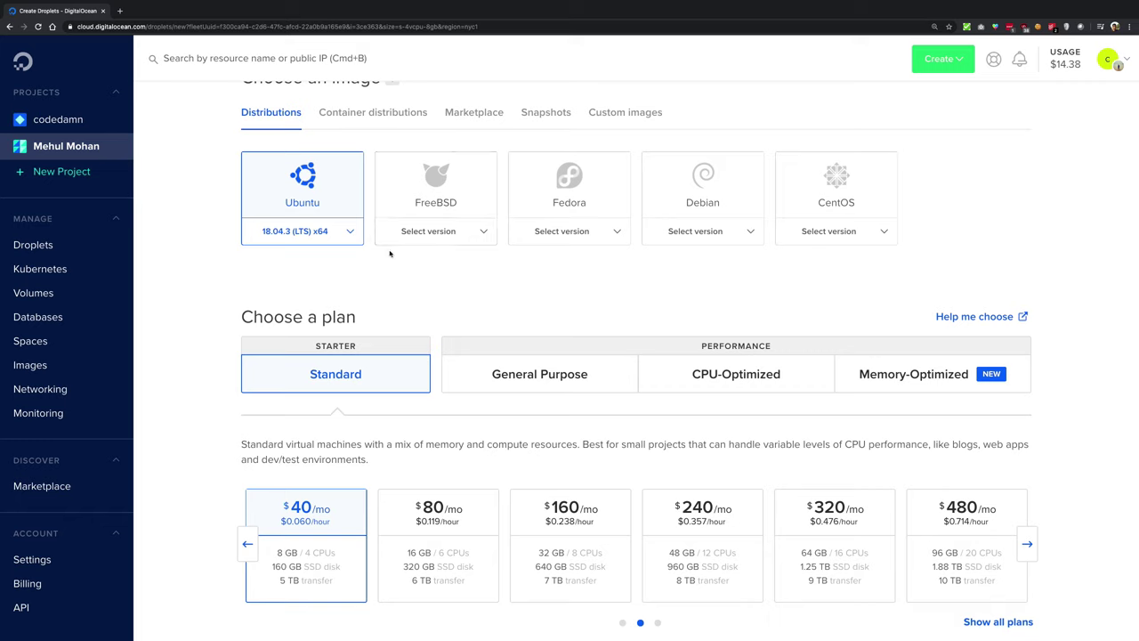
pyautogui.scroll(-1, 390, 254)
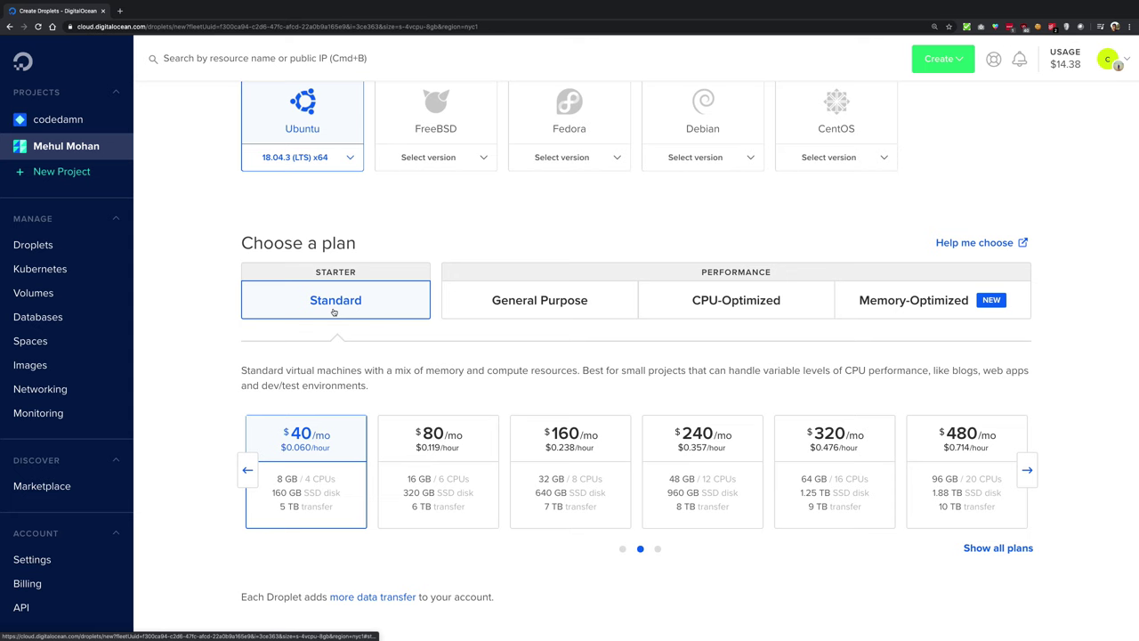
pyautogui.click(556, 307)
pyautogui.click(713, 315)
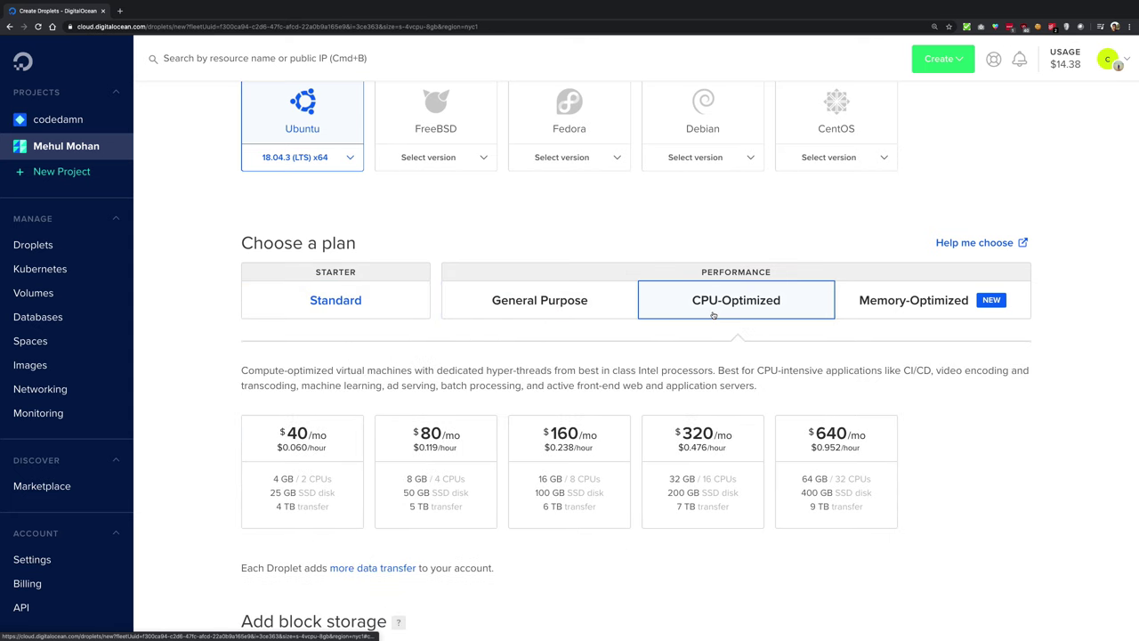
pyautogui.click(905, 313)
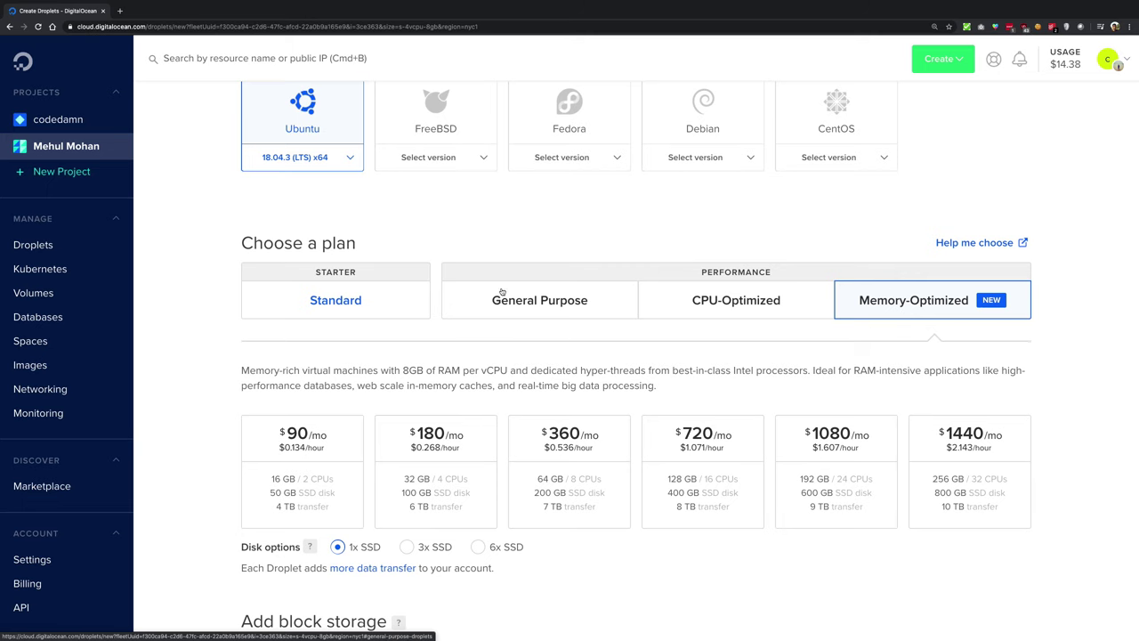
pyautogui.click(367, 294)
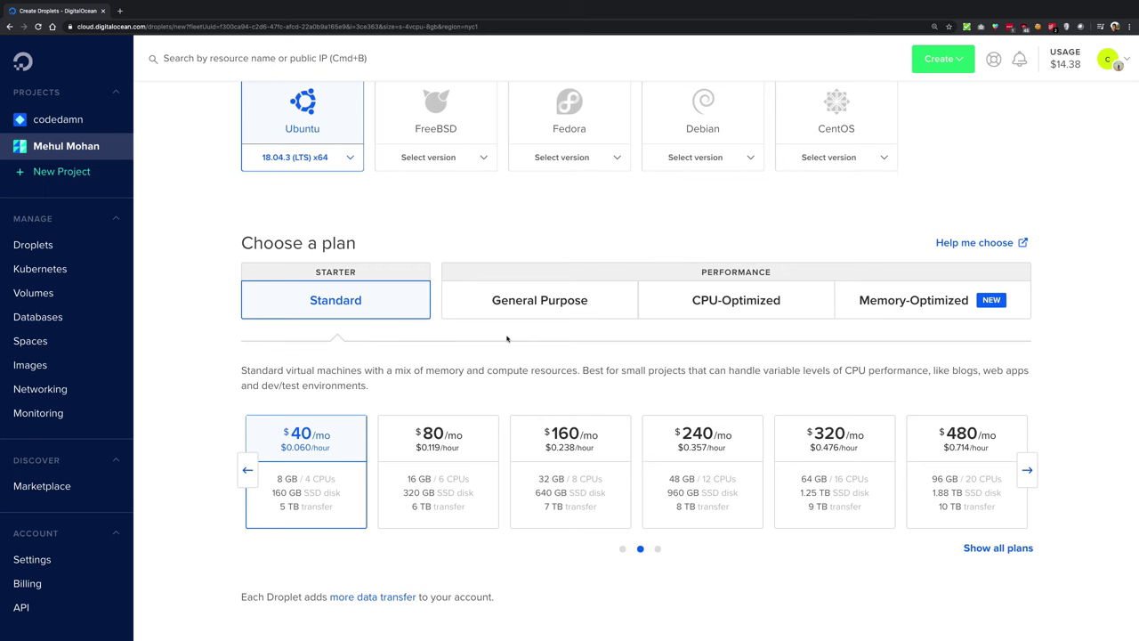
# Return the Standard plan carousel to its first page, covering the $5 to $20/mo plans
pyautogui.scroll(-1, 456, 362)
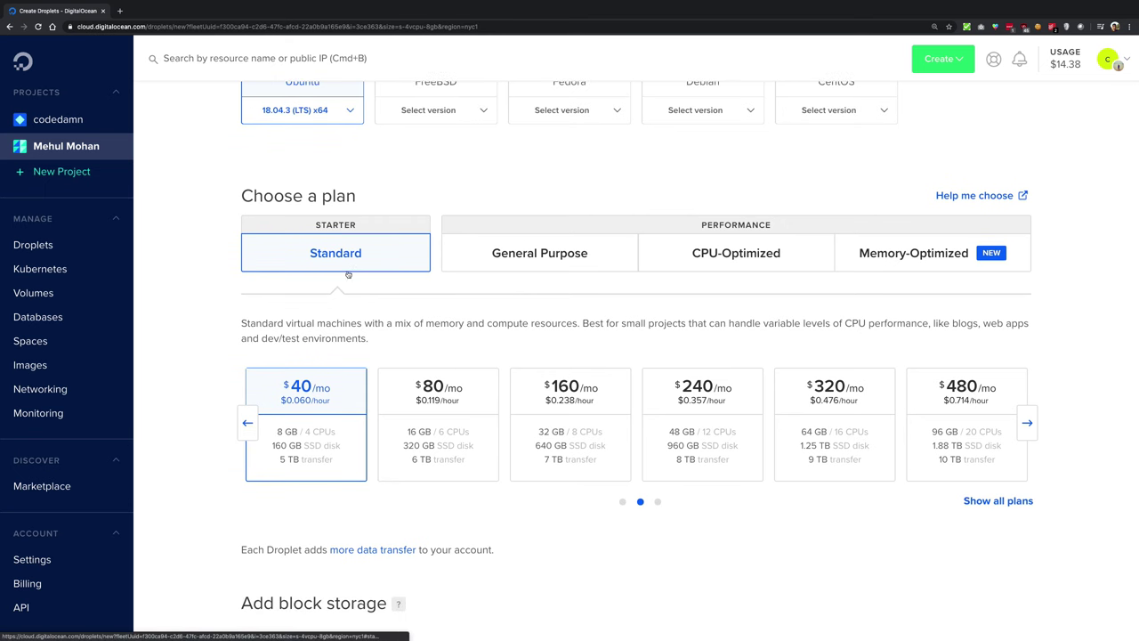
pyautogui.click(251, 423)
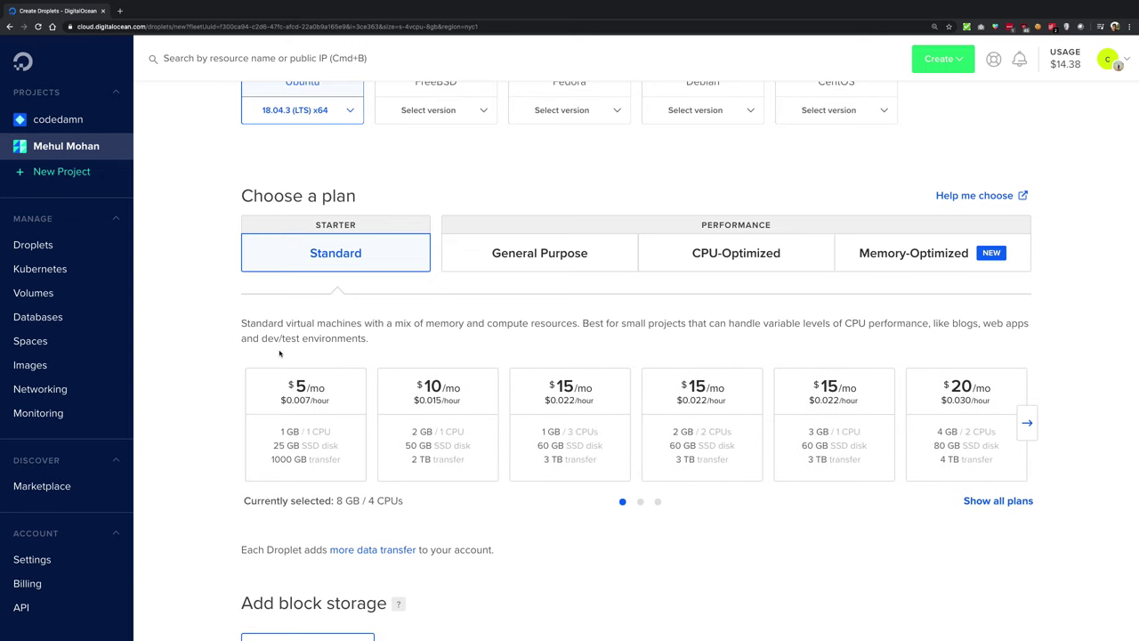
pyautogui.scroll(1, 281, 354)
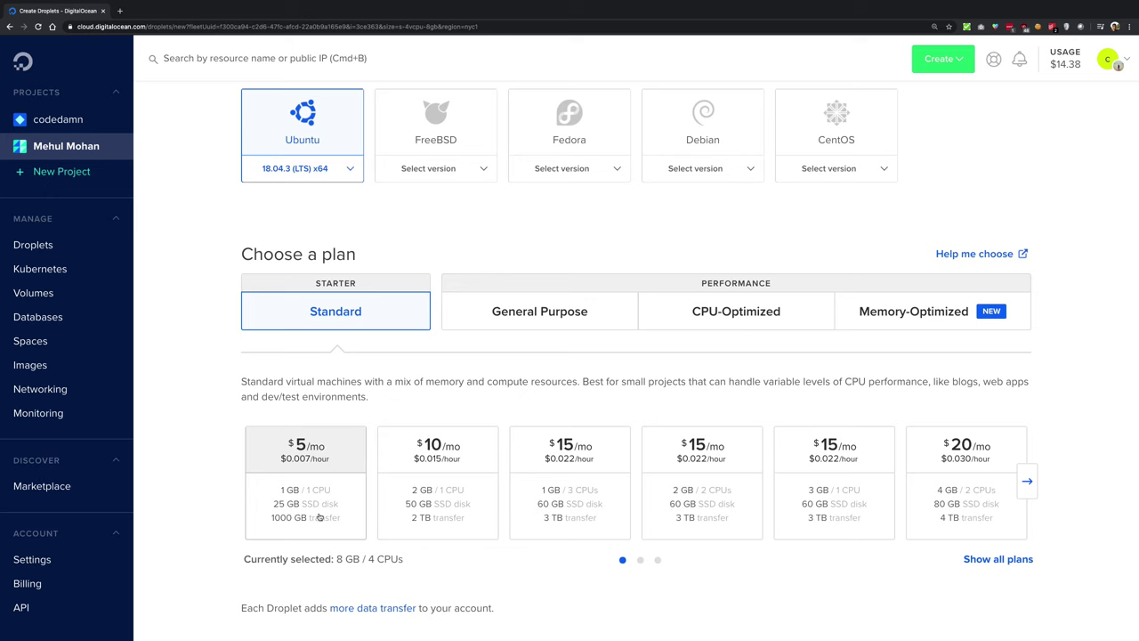
# Show the General Purpose plans, from $60/mo (8 GB, 2 CPUs) to $1200/mo (160 GB, 40 CPUs)
pyautogui.click(487, 315)
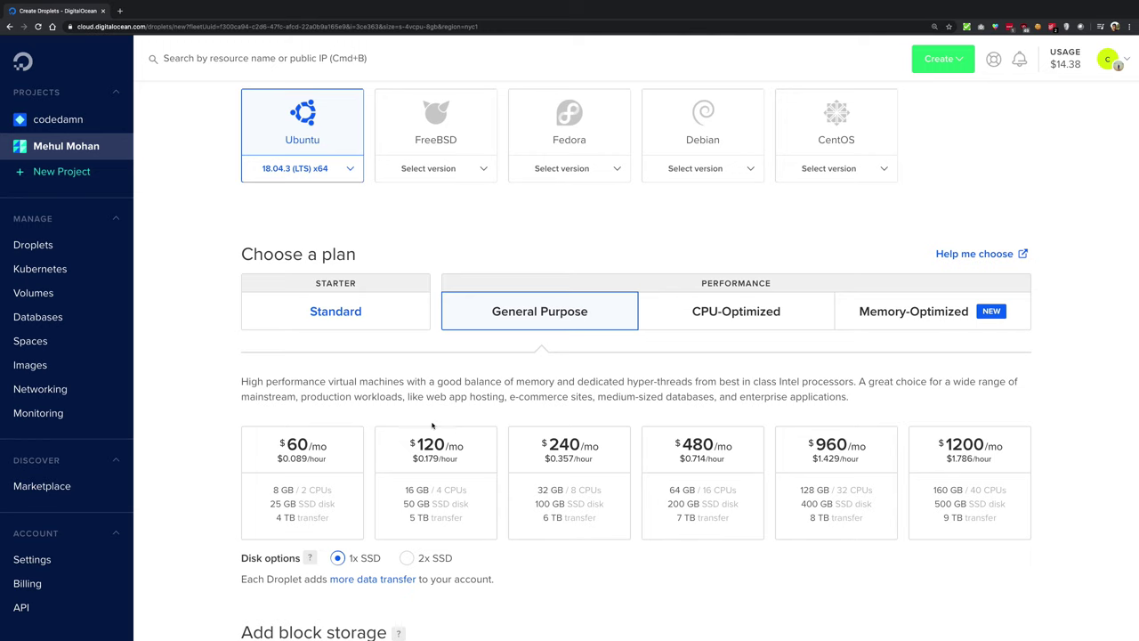
pyautogui.scroll(-1, 322, 490)
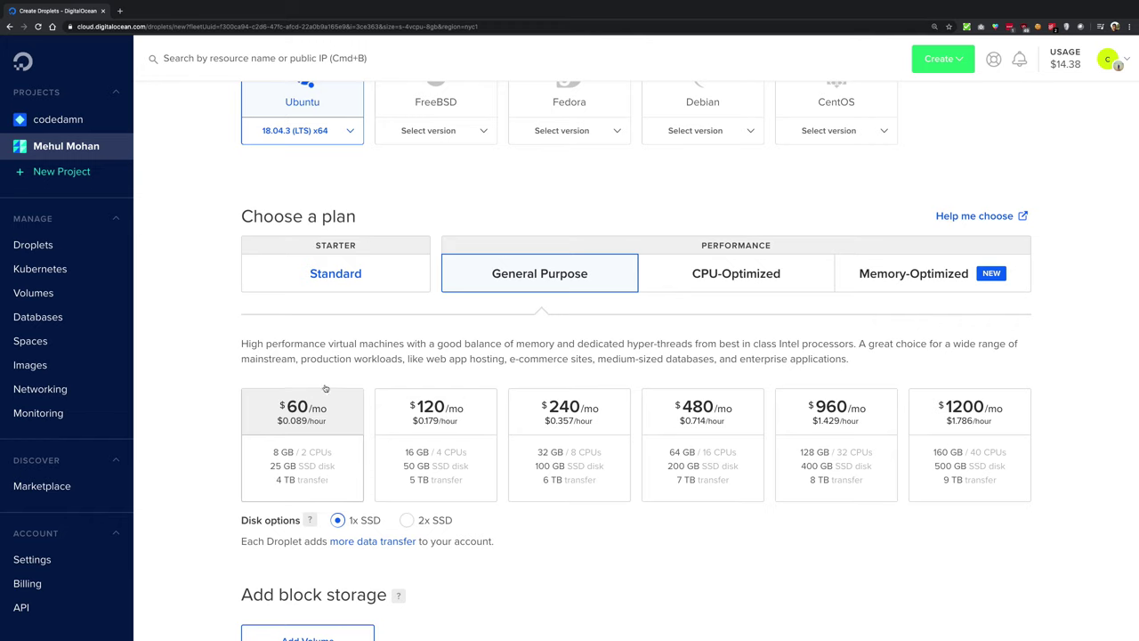
# Switch between the Standard and General Purpose plans, ending on Standard from $5/mo
pyautogui.click(339, 281)
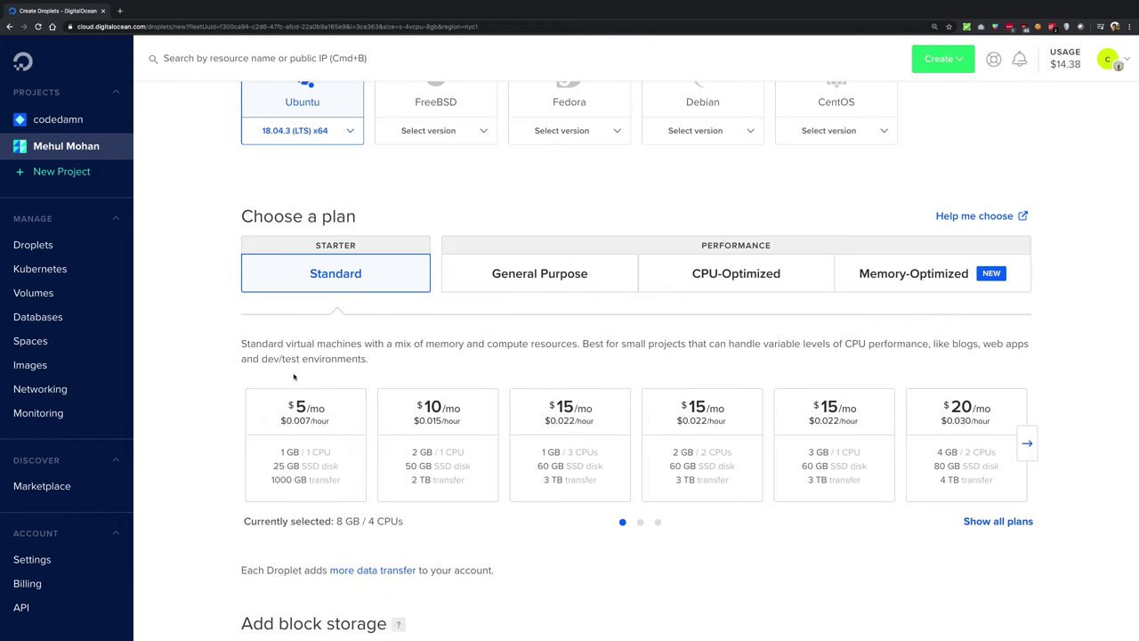
pyautogui.scroll(-1, 294, 405)
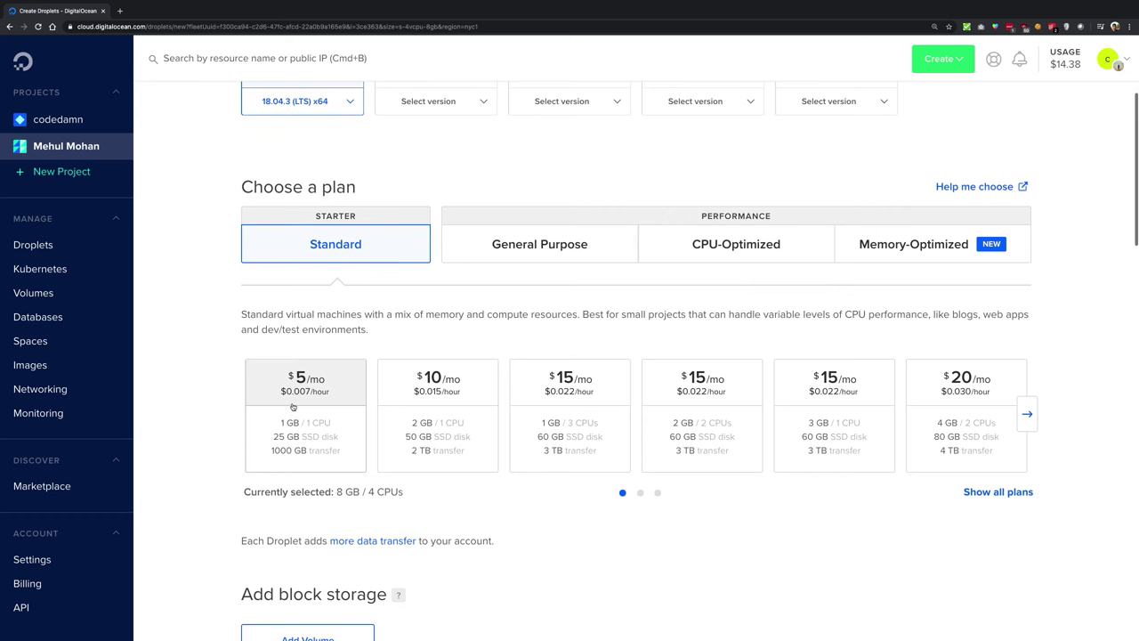
pyautogui.click(495, 257)
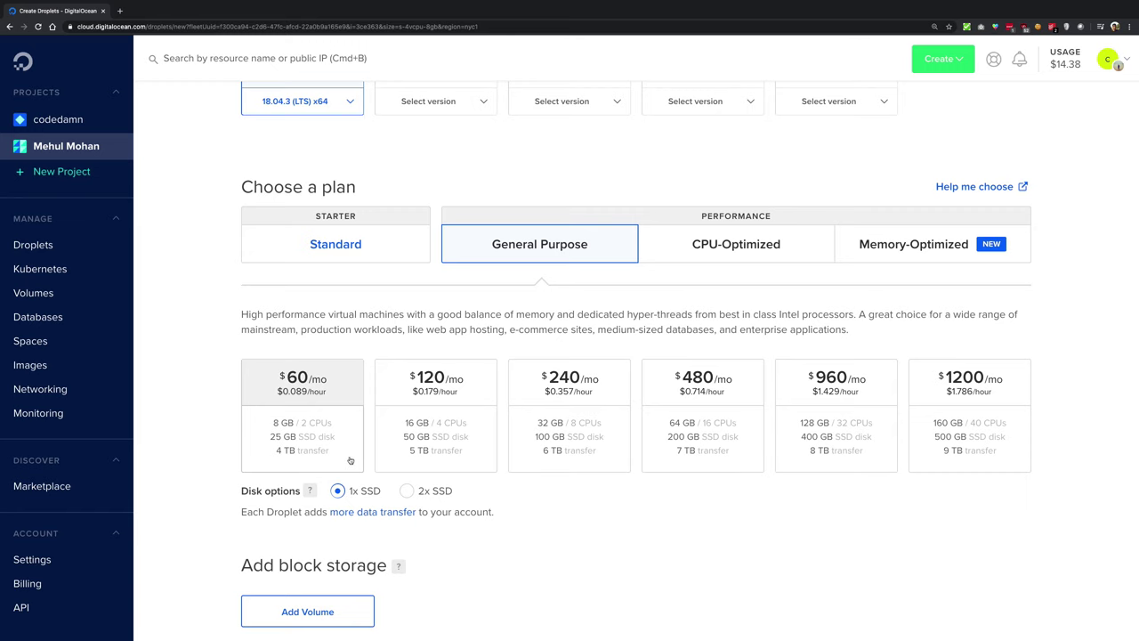
pyautogui.click(389, 242)
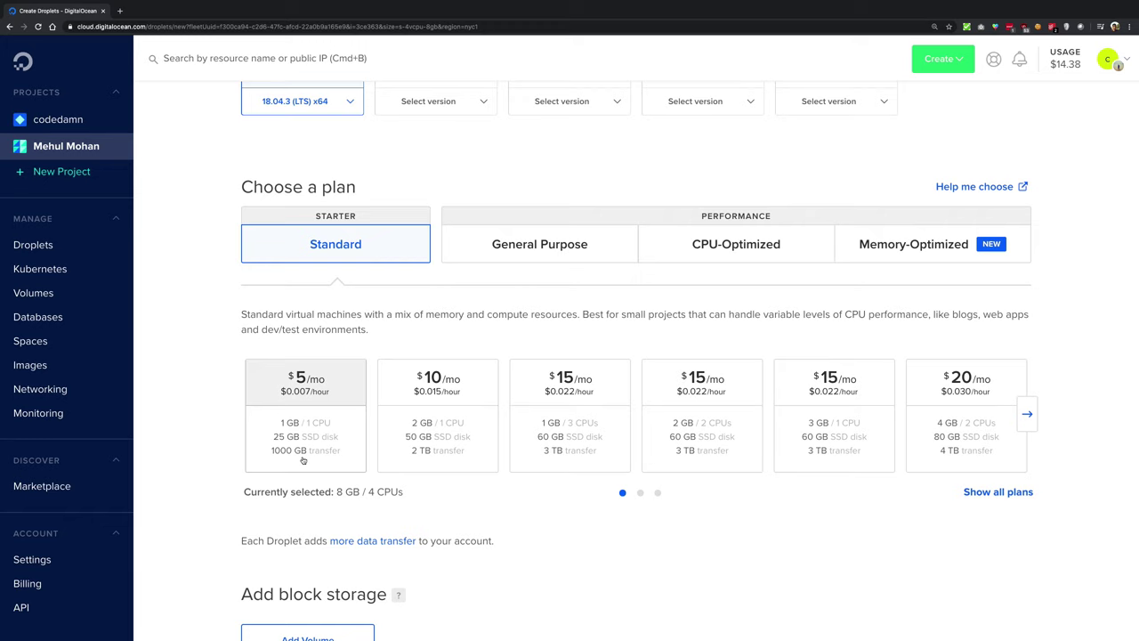
pyautogui.scroll(1, 303, 460)
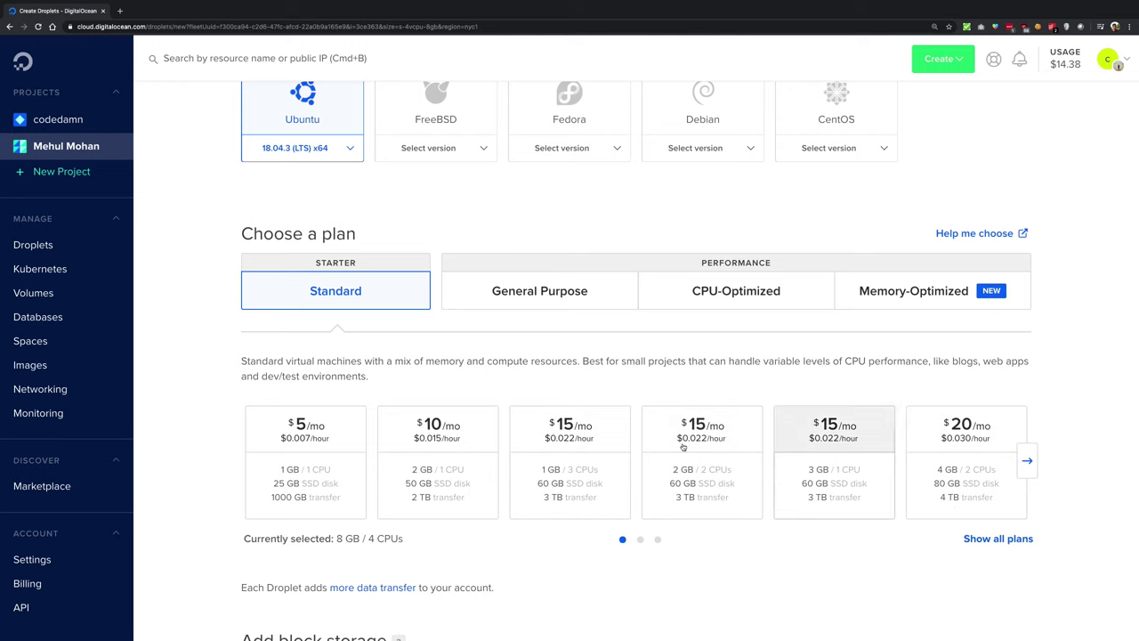
# Reset browser zoom to normal size and show the CPU-Optimized plans, $40 to $640/mo
pyautogui.click(527, 290)
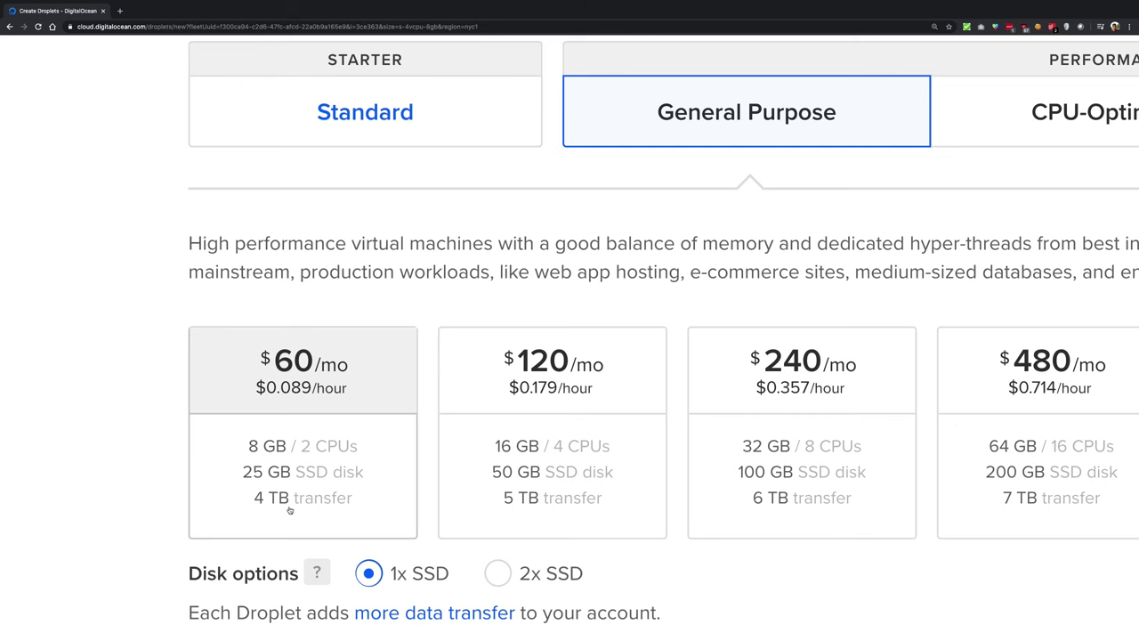
pyautogui.press('super+0')
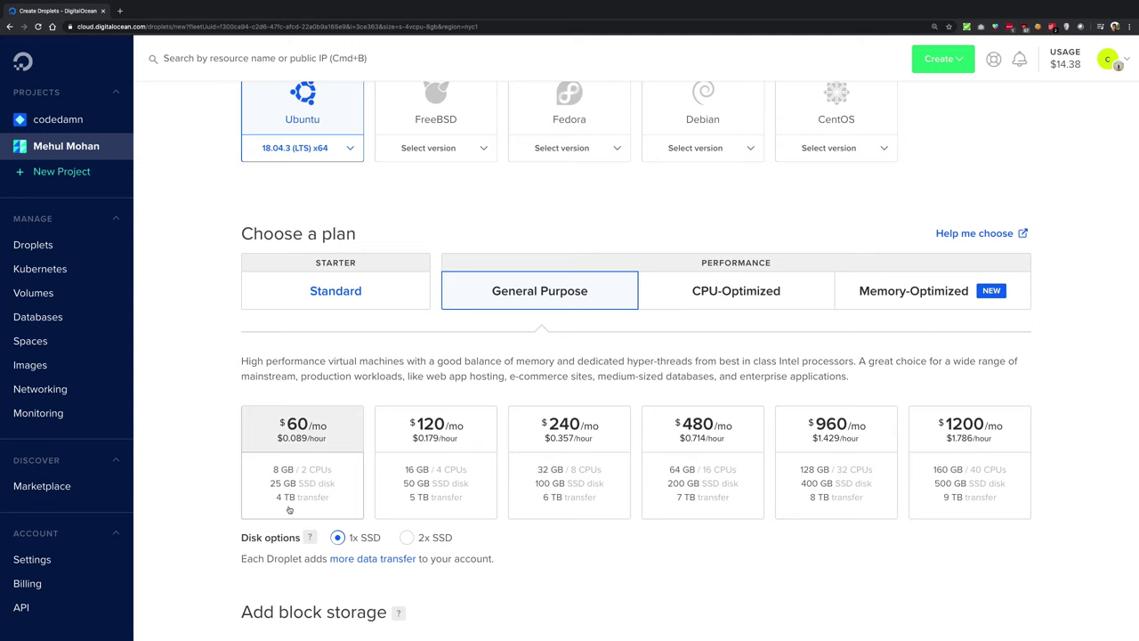
pyautogui.click(699, 300)
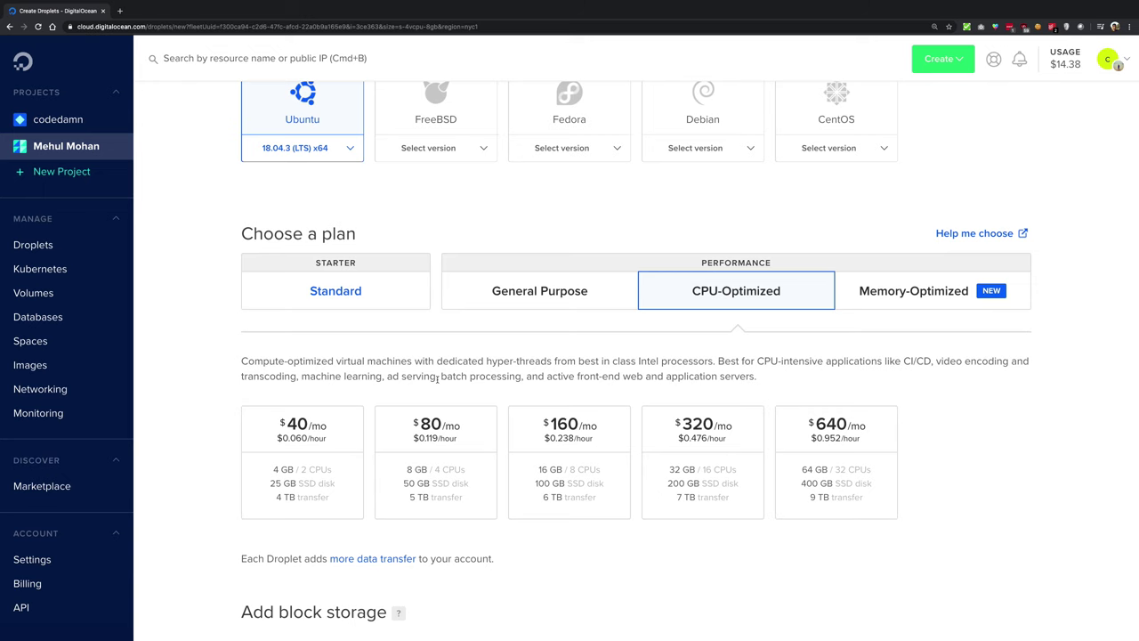
# Select the $60/mo General Purpose plan with 8 GB, 2 CPUs and 25 GB SSD
pyautogui.click(571, 294)
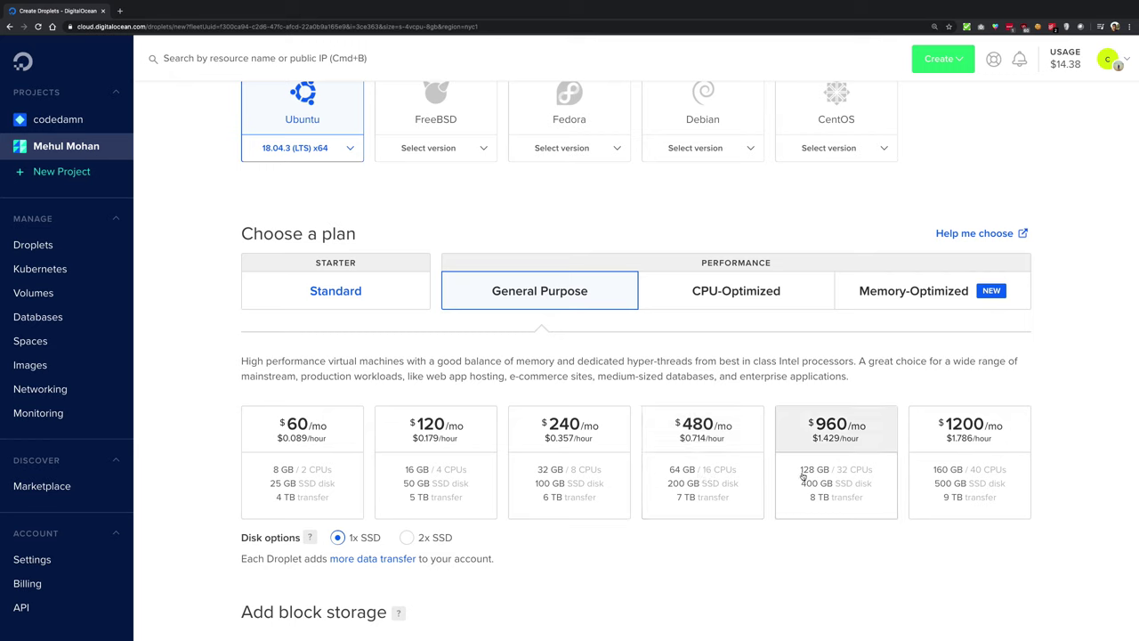
pyautogui.click(926, 477)
pyautogui.click(333, 445)
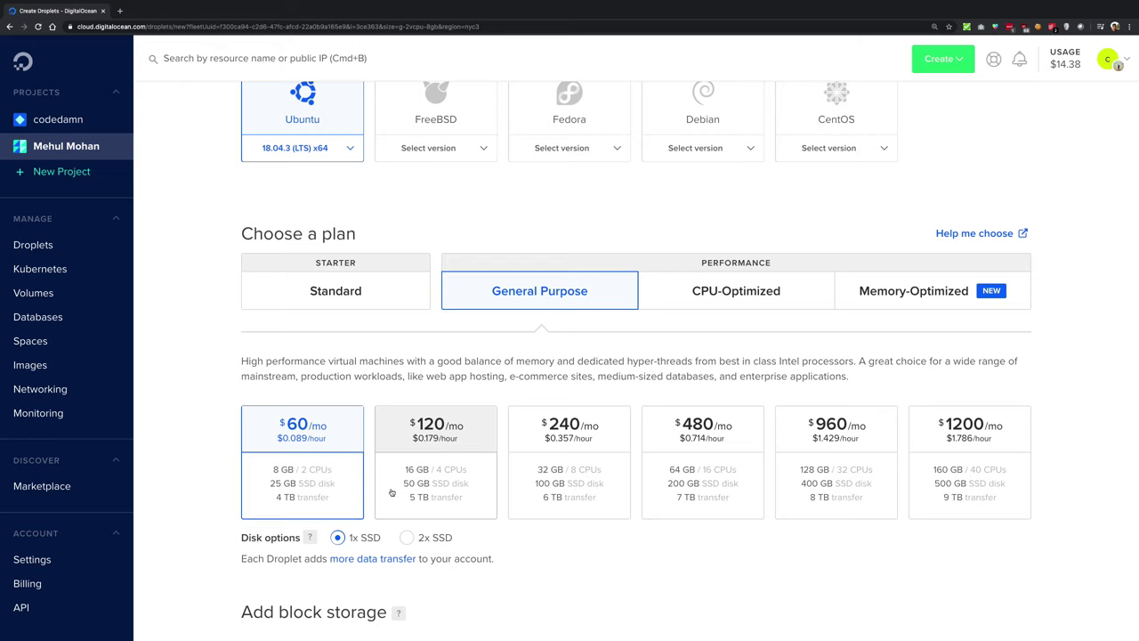
# Show the CPU-Optimized plans, from $40/mo (4 GB, 2 CPUs) to $640/mo (64 GB, 32 CPUs)
pyautogui.click(704, 295)
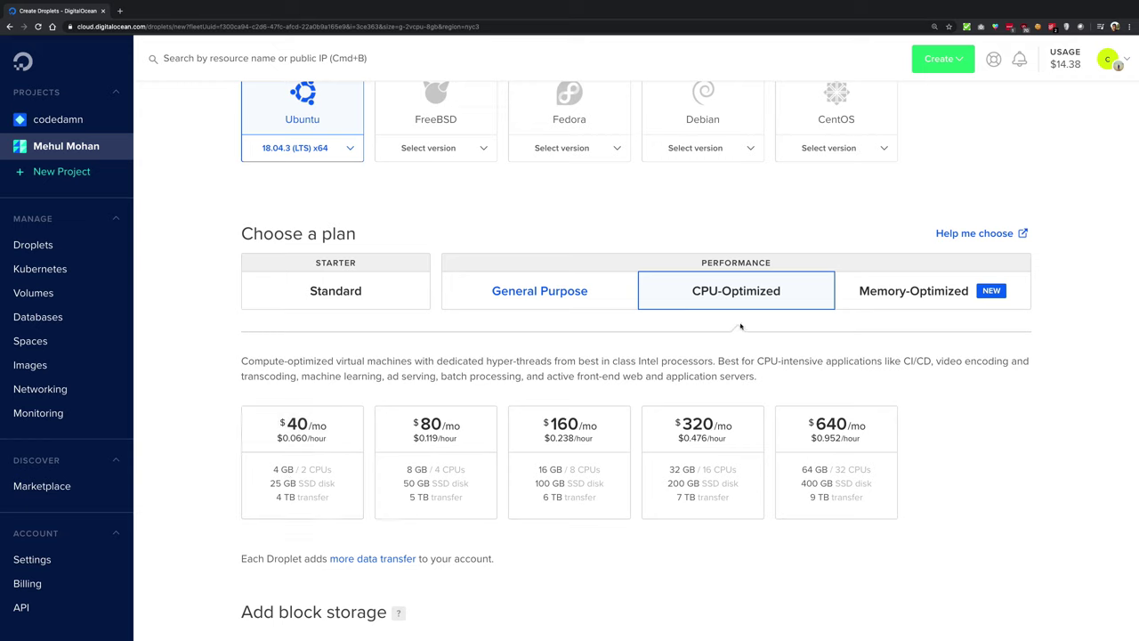
# Compare General Purpose, CPU-Optimized and Memory-Optimized plans, then go back to Standard from $5/mo
pyautogui.click(574, 304)
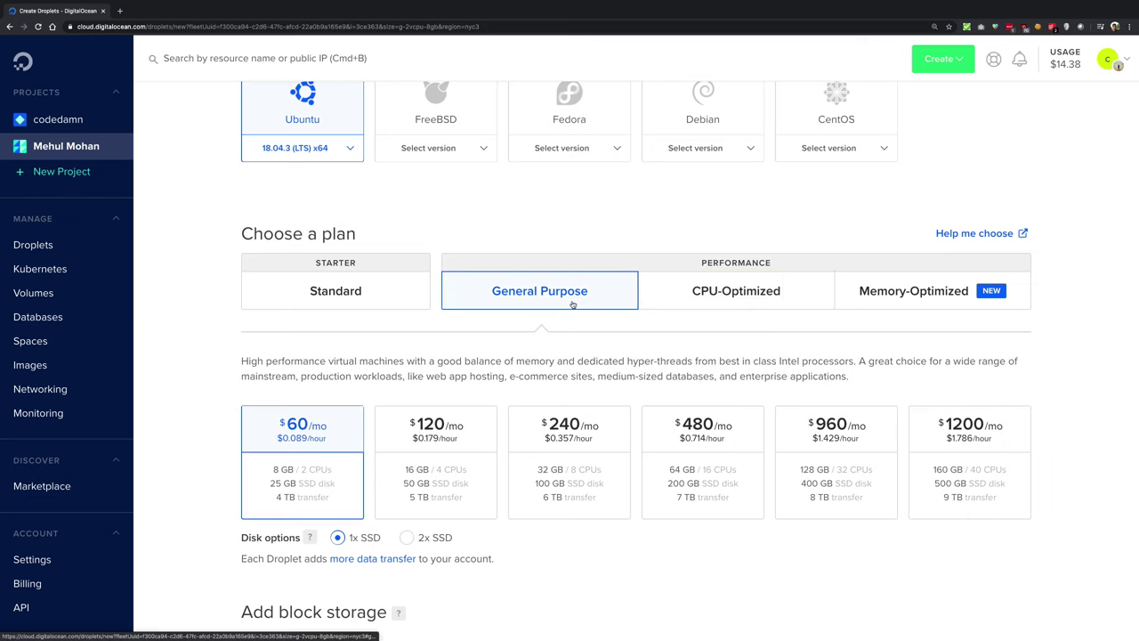
pyautogui.click(686, 297)
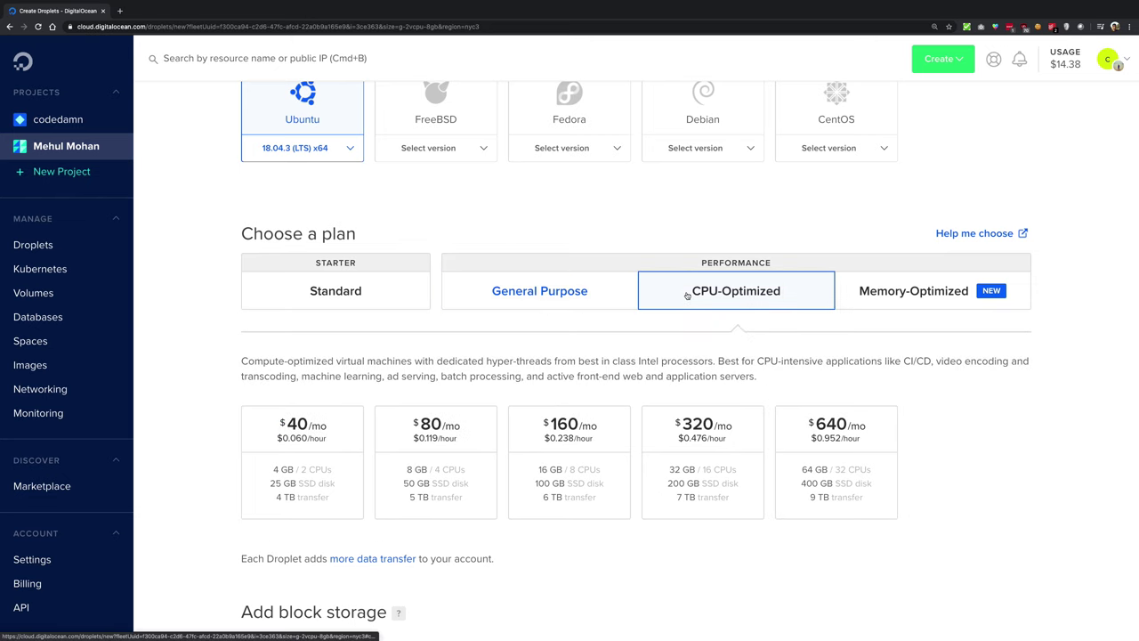
pyautogui.click(588, 296)
pyautogui.click(688, 295)
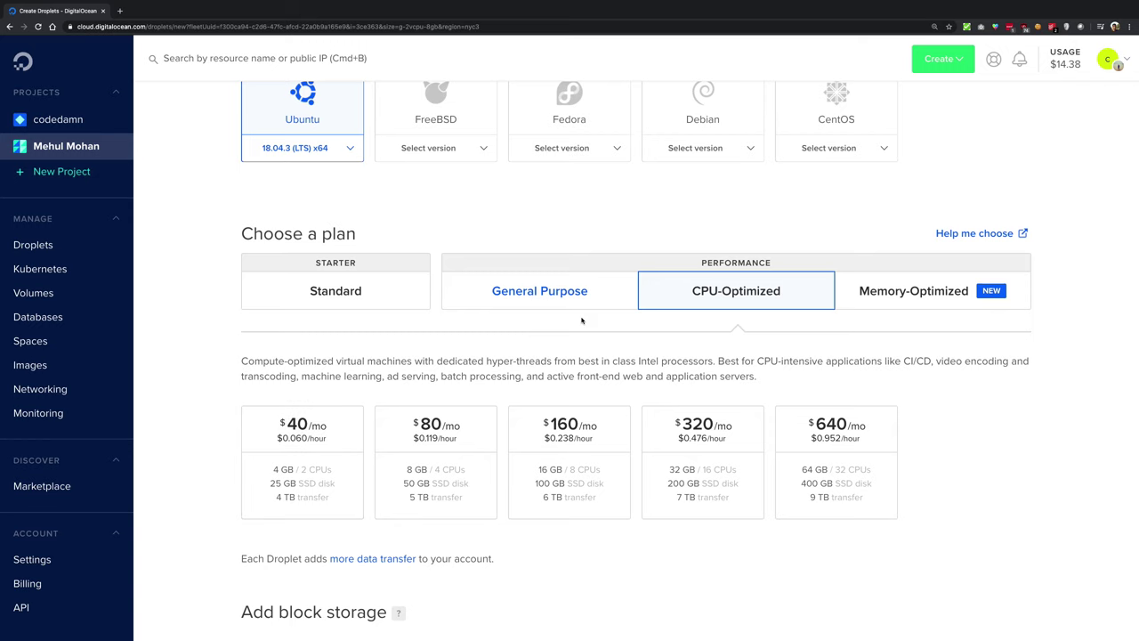
pyautogui.click(525, 300)
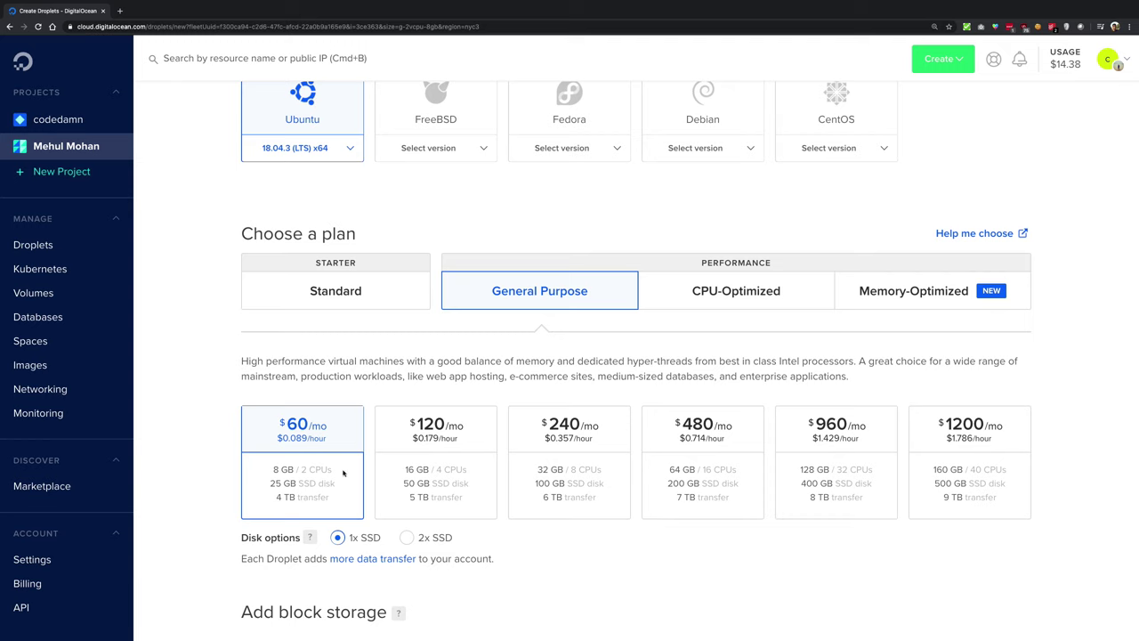
pyautogui.click(688, 283)
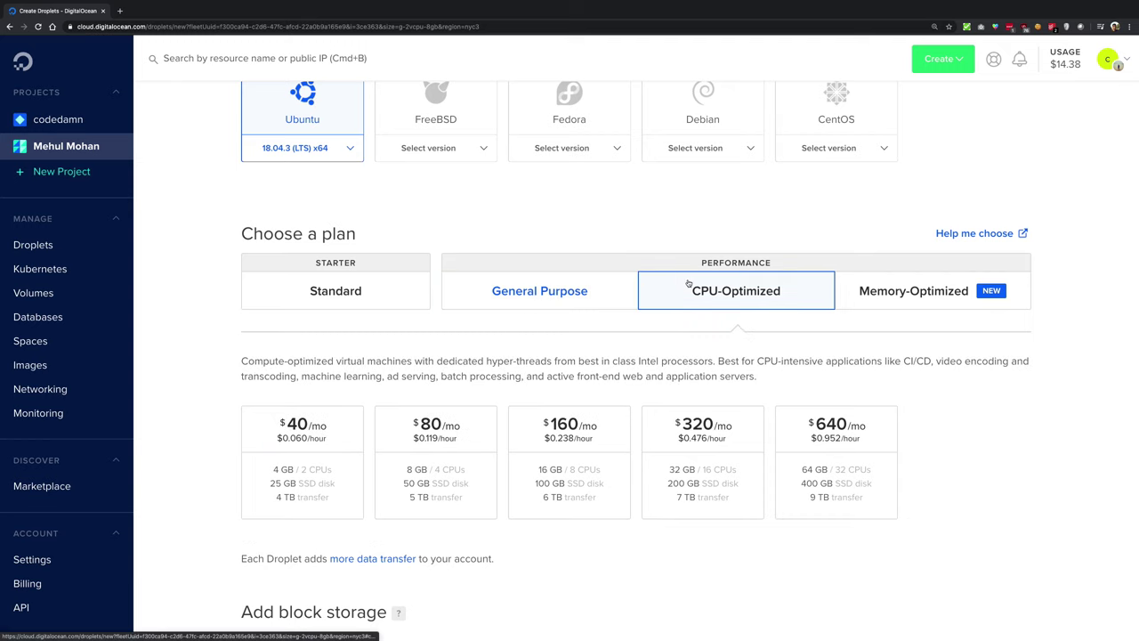
pyautogui.click(926, 286)
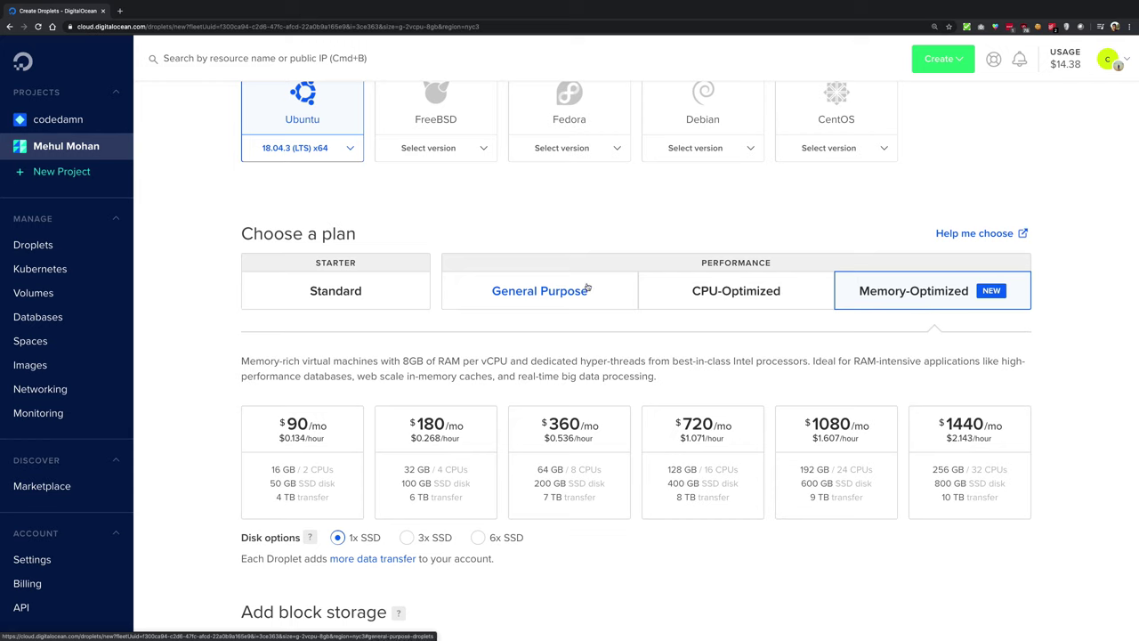
pyautogui.click(294, 297)
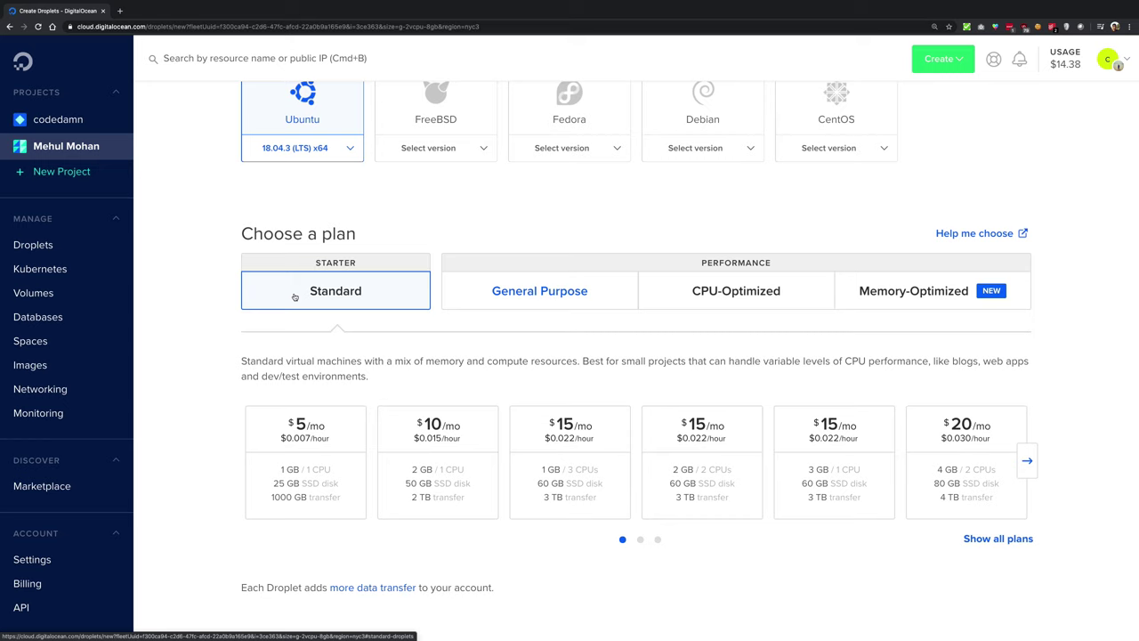
# List every Standard plan size, from $5/mo (1 GB, 1 CPU) to $960/mo (192 GB, 32 CPUs)
pyautogui.click(986, 539)
pyautogui.scroll(-2, 1051, 473)
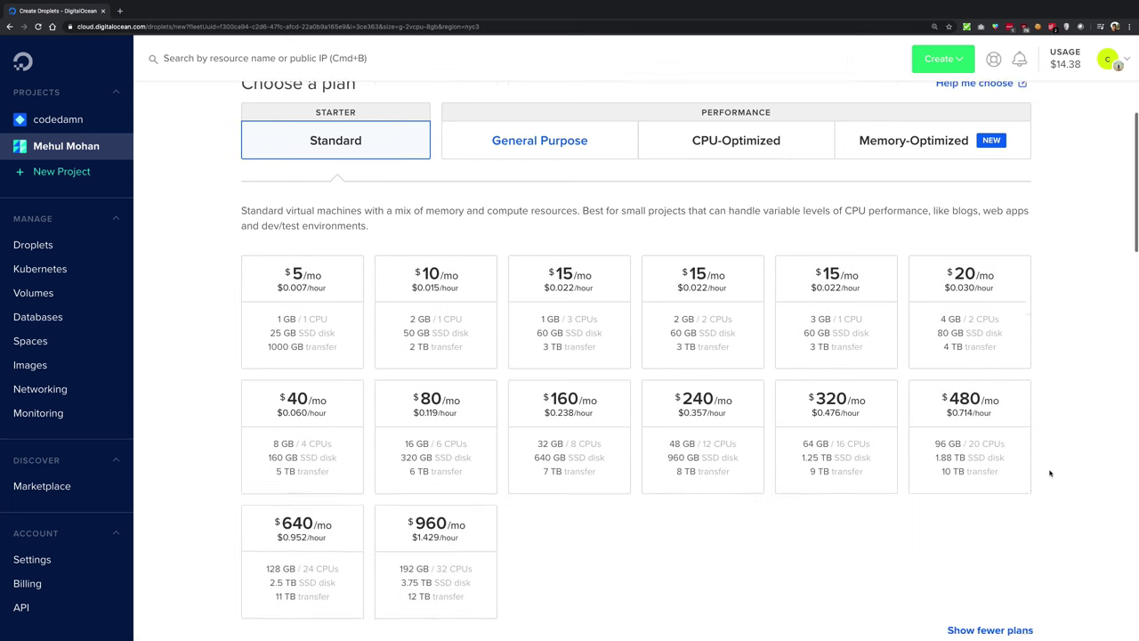
pyautogui.scroll(-2, 1051, 474)
pyautogui.scroll(1, 979, 481)
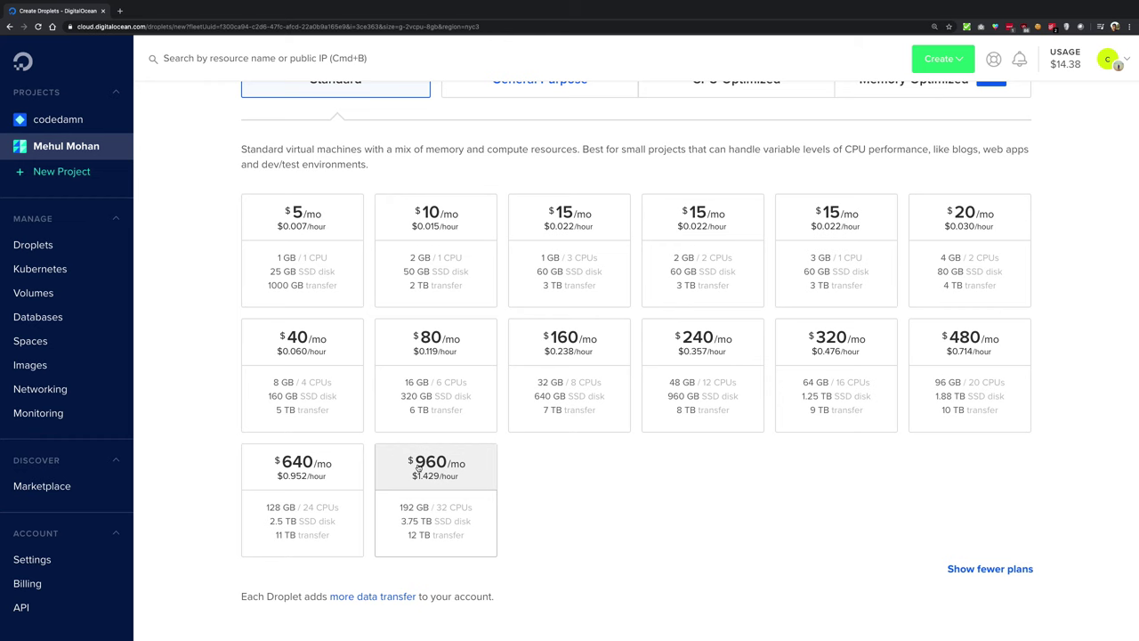
pyautogui.scroll(2, 592, 499)
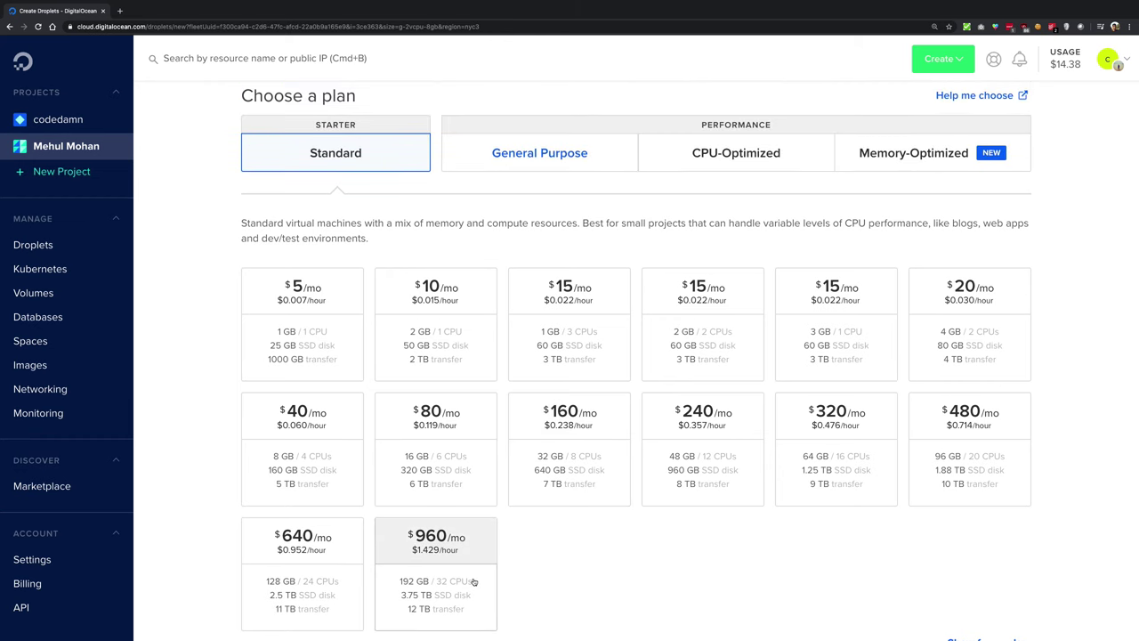
pyautogui.scroll(1, 473, 581)
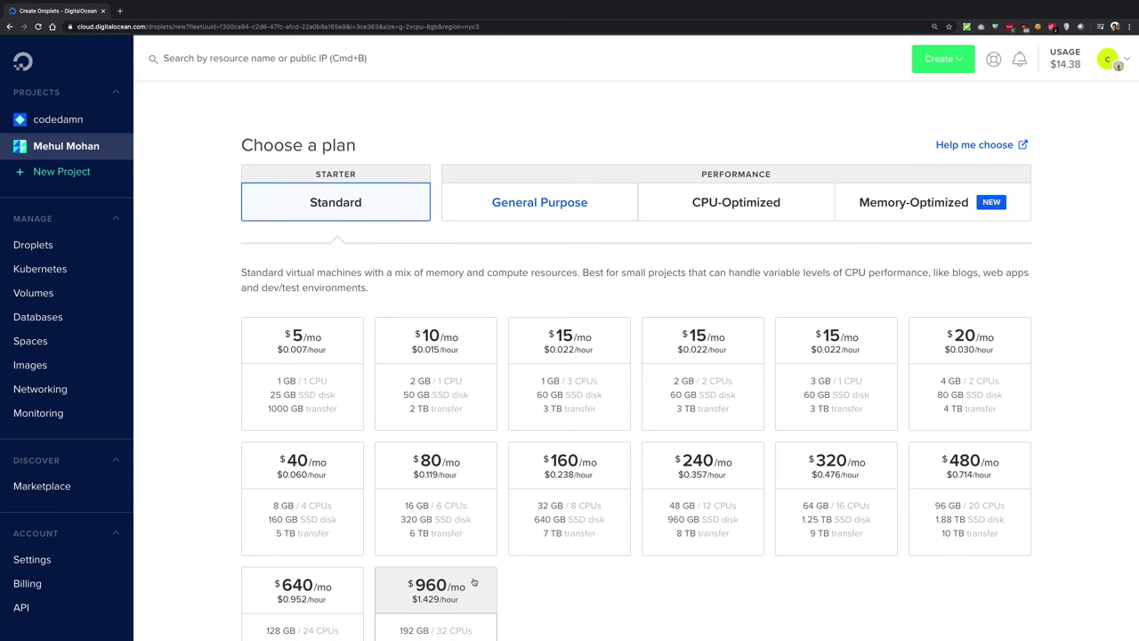
# Read the General Purpose plan description, then show the CPU-Optimized plans from $40/mo
pyautogui.click(513, 214)
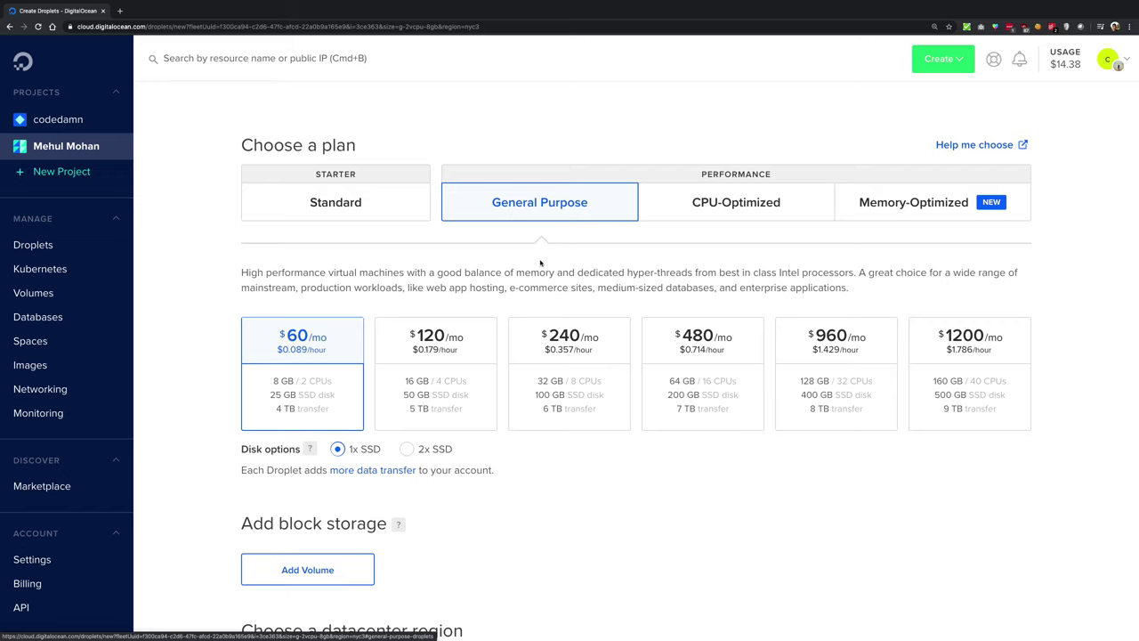
pyautogui.tripleClick(686, 285)
pyautogui.doubleClick(688, 287)
pyautogui.tripleClick(685, 284)
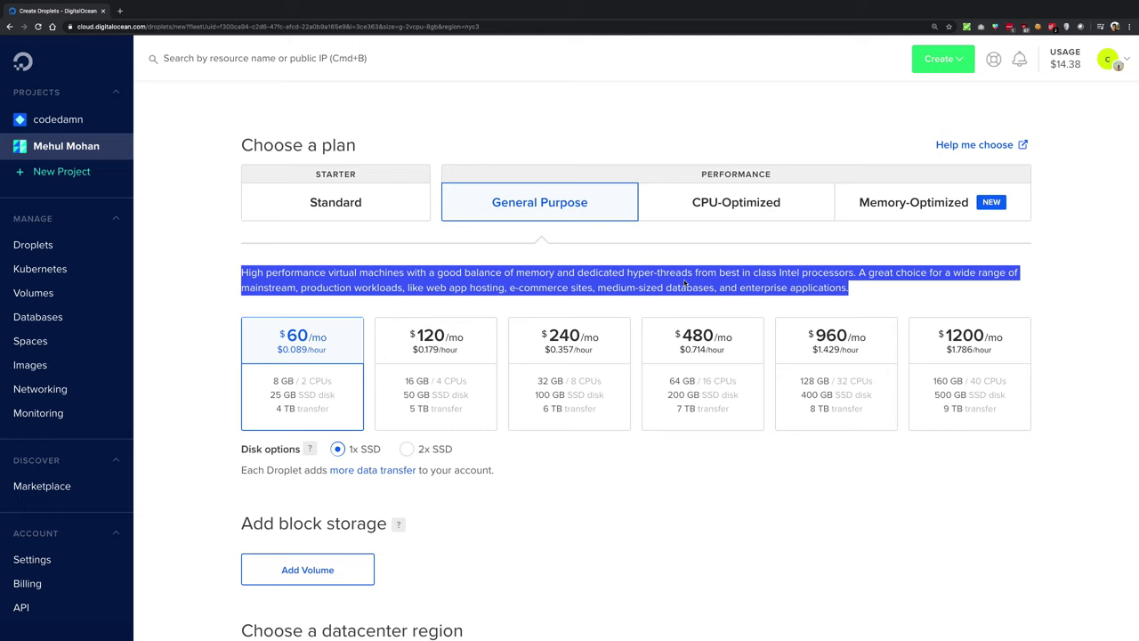
pyautogui.click(682, 285)
pyautogui.click(725, 206)
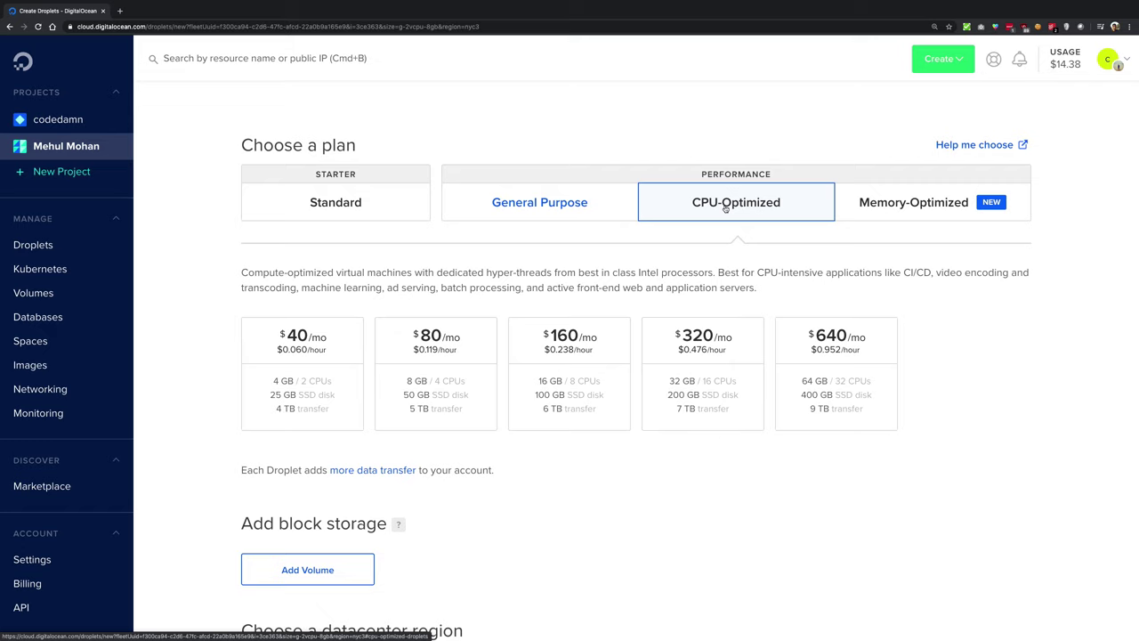
# View the Memory-Optimized plans, then return to Standard with the $5/mo plan (1 GB, 1 CPU) chosen
pyautogui.click(941, 203)
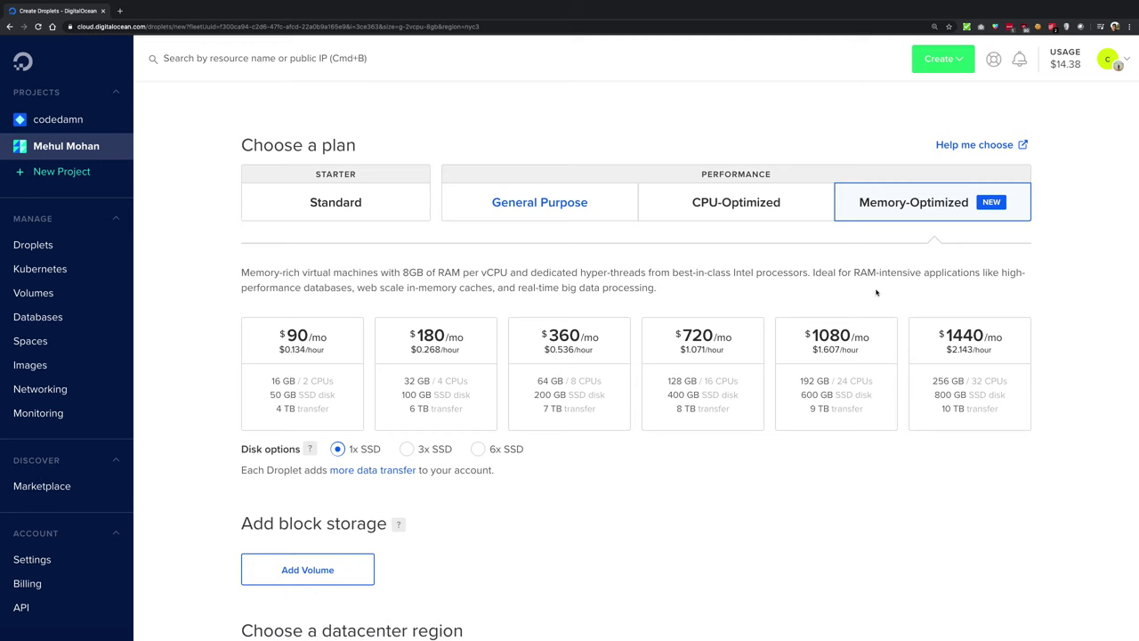
pyautogui.scroll(1, 876, 292)
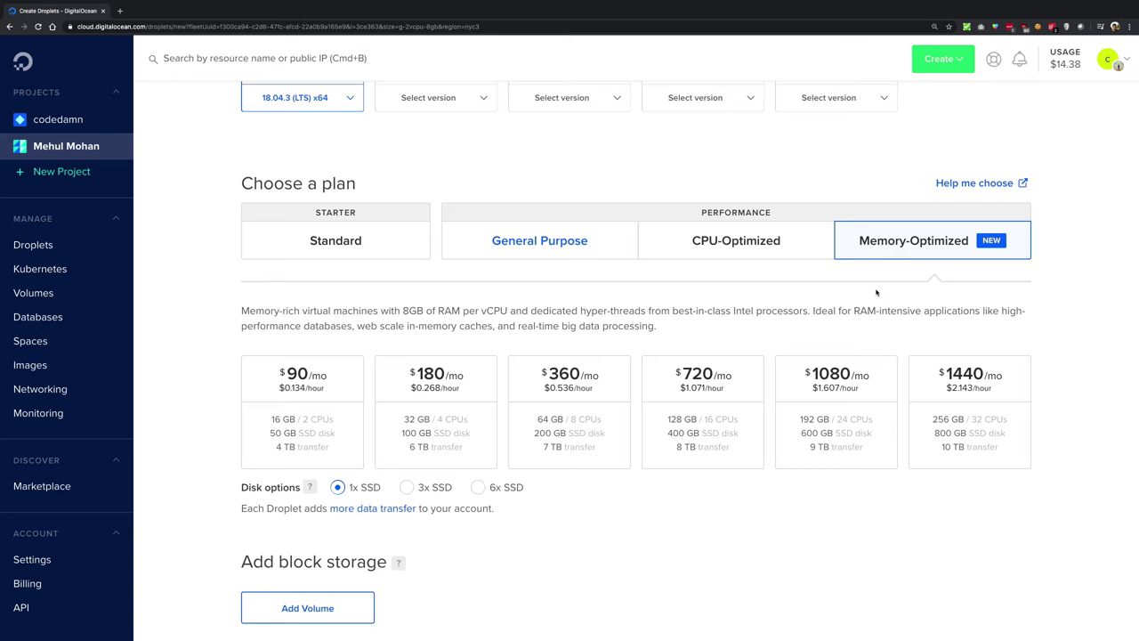
pyautogui.click(339, 250)
# Pick the $5/mo Standard plan (1 GB, 1 CPU, 25 GB SSD) and scroll to the regions
pyautogui.click(292, 418)
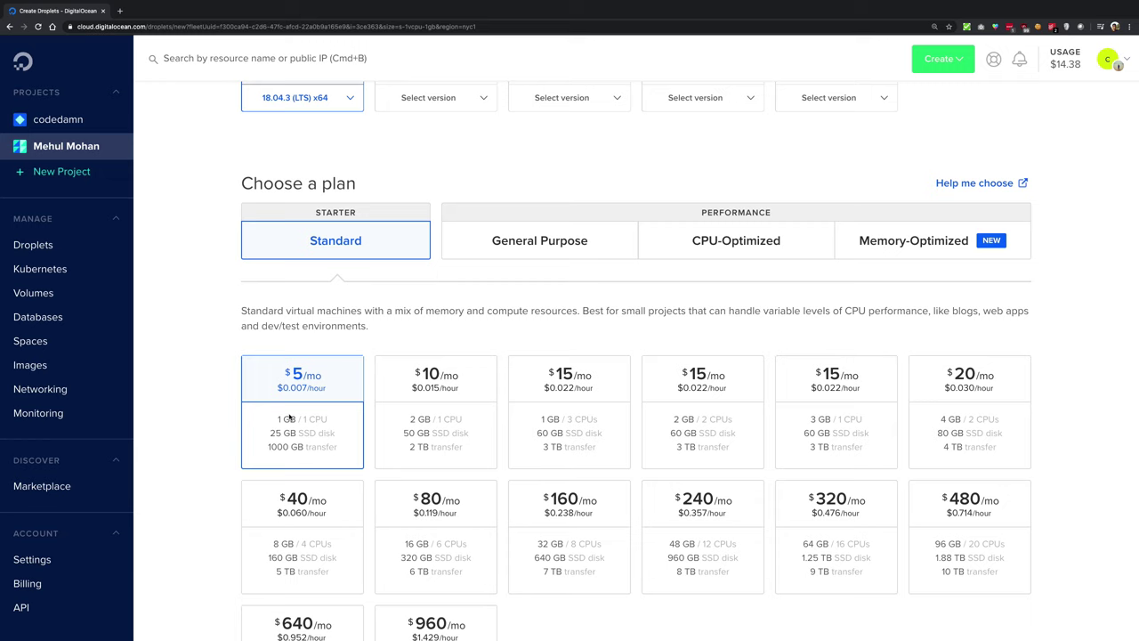
pyautogui.scroll(-2, 392, 419)
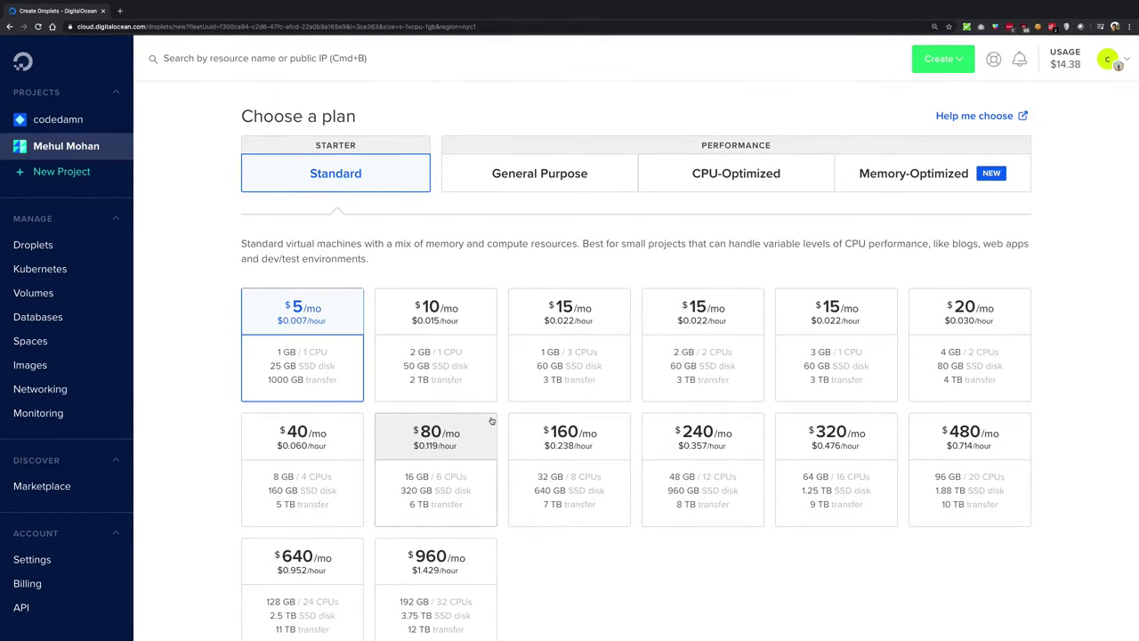
pyautogui.scroll(-4, 501, 435)
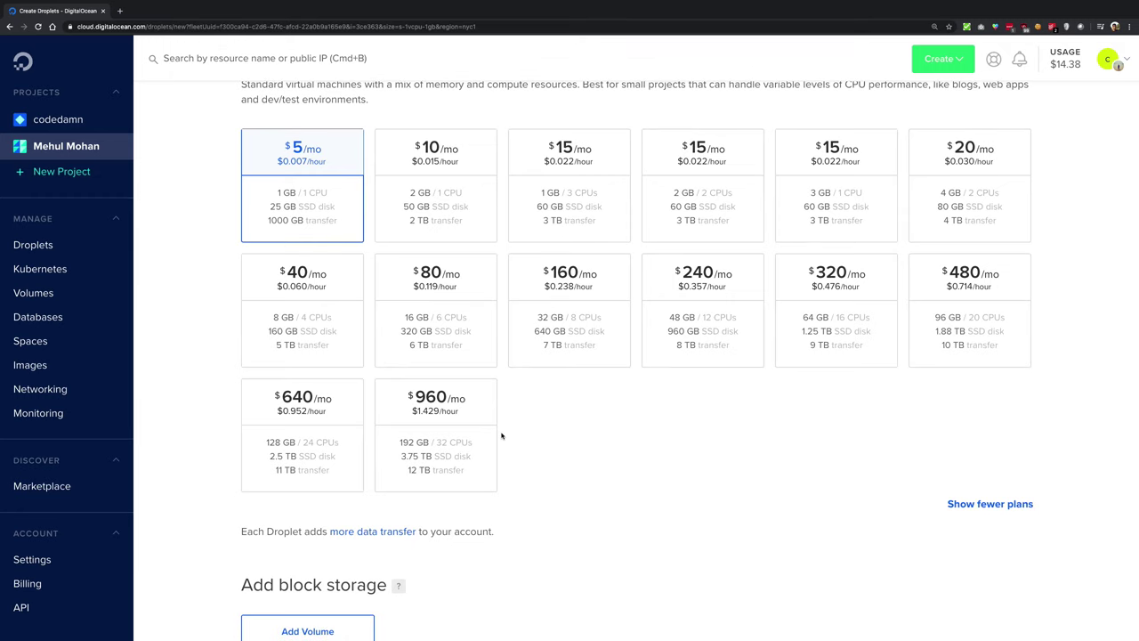
pyautogui.scroll(-4, 501, 436)
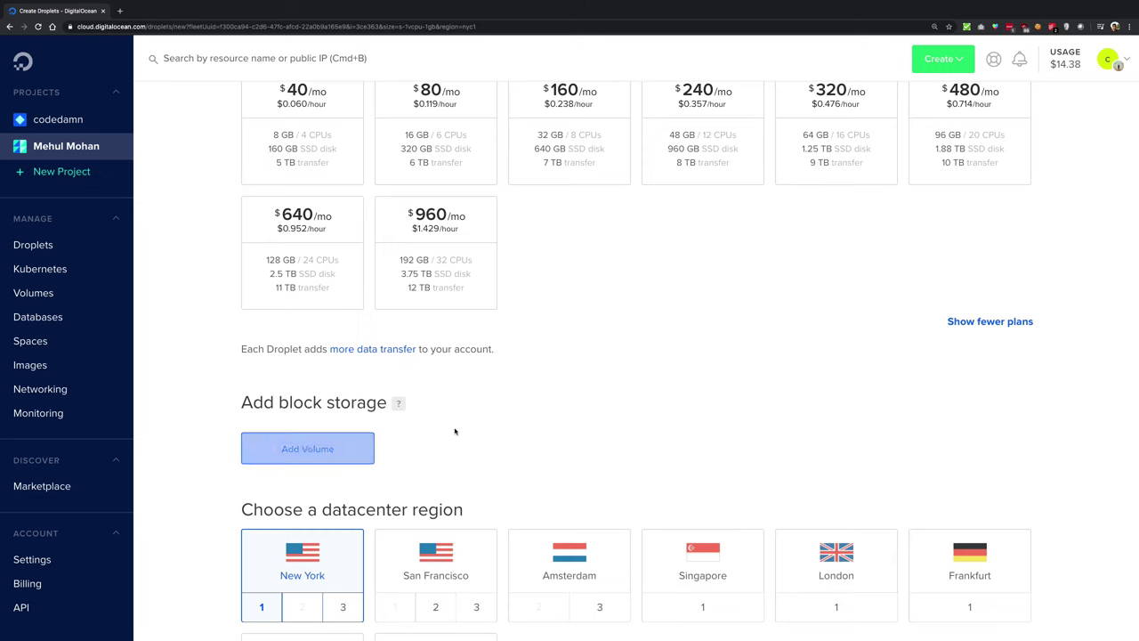
pyautogui.scroll(3, 454, 432)
pyautogui.scroll(-6, 455, 432)
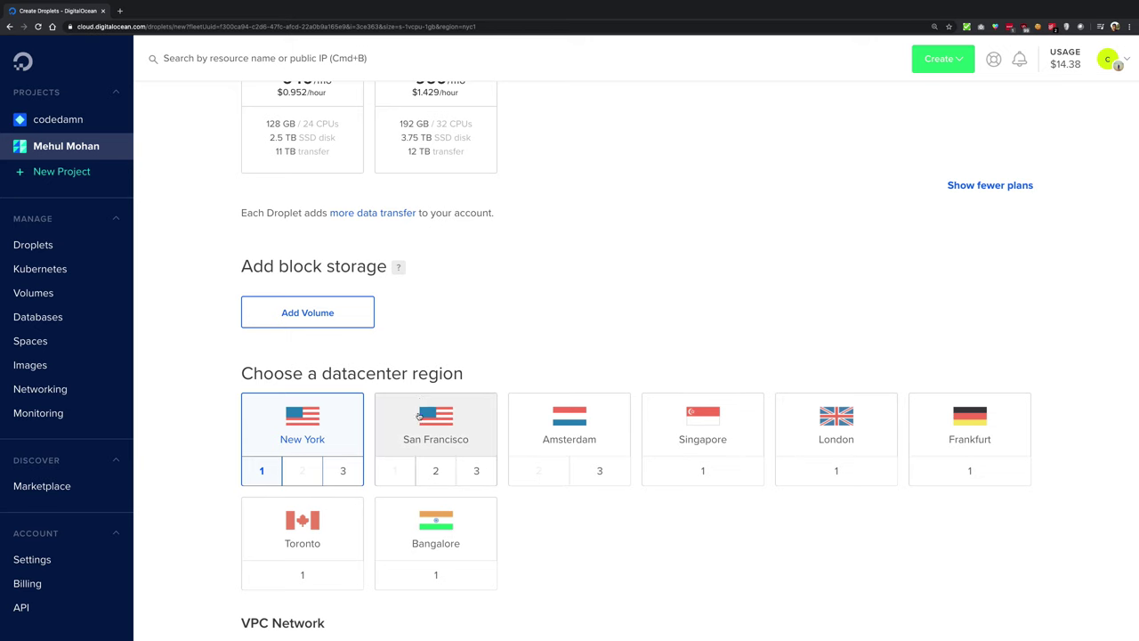
pyautogui.scroll(8, 390, 412)
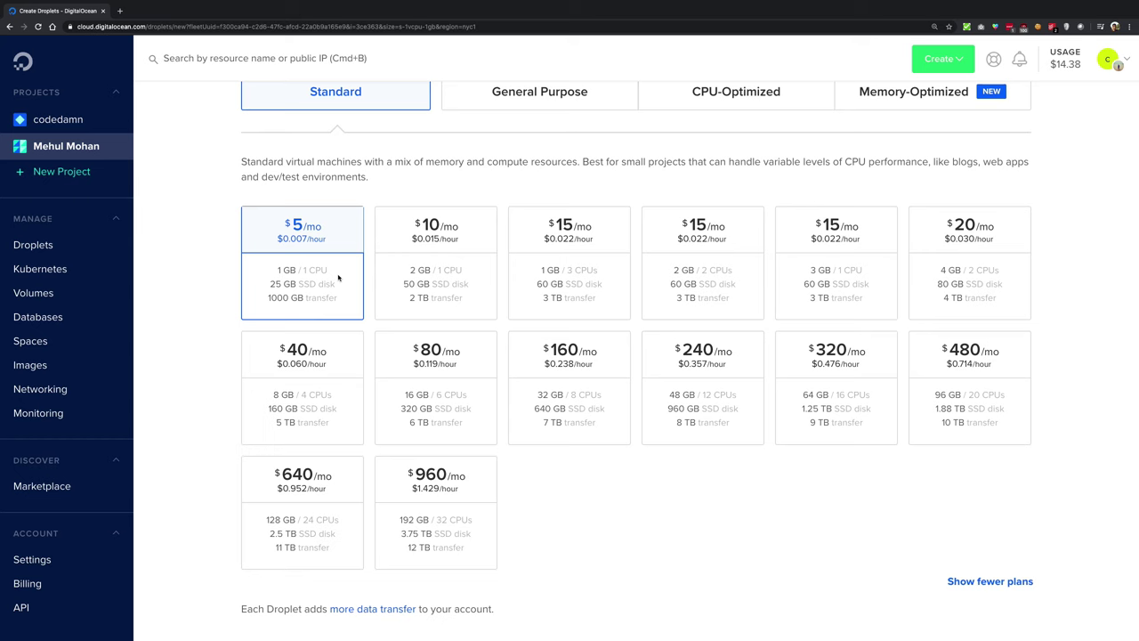
pyautogui.scroll(-10, 338, 278)
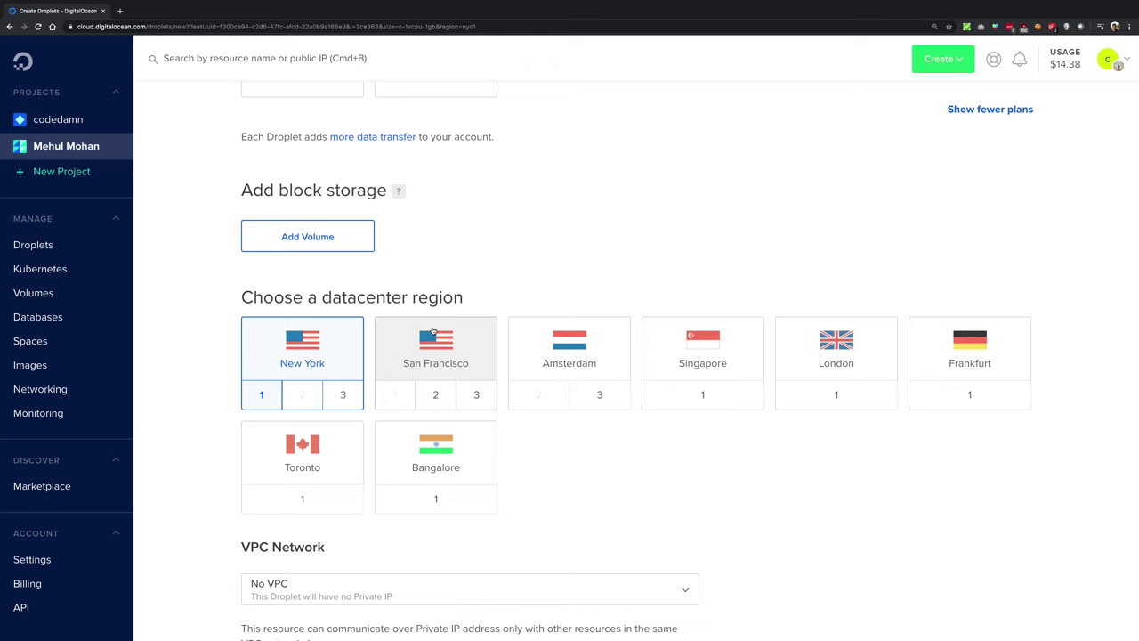
# Try the San Francisco, New York, Amsterdam and Bangalore region cards
pyautogui.click(433, 331)
pyautogui.click(325, 331)
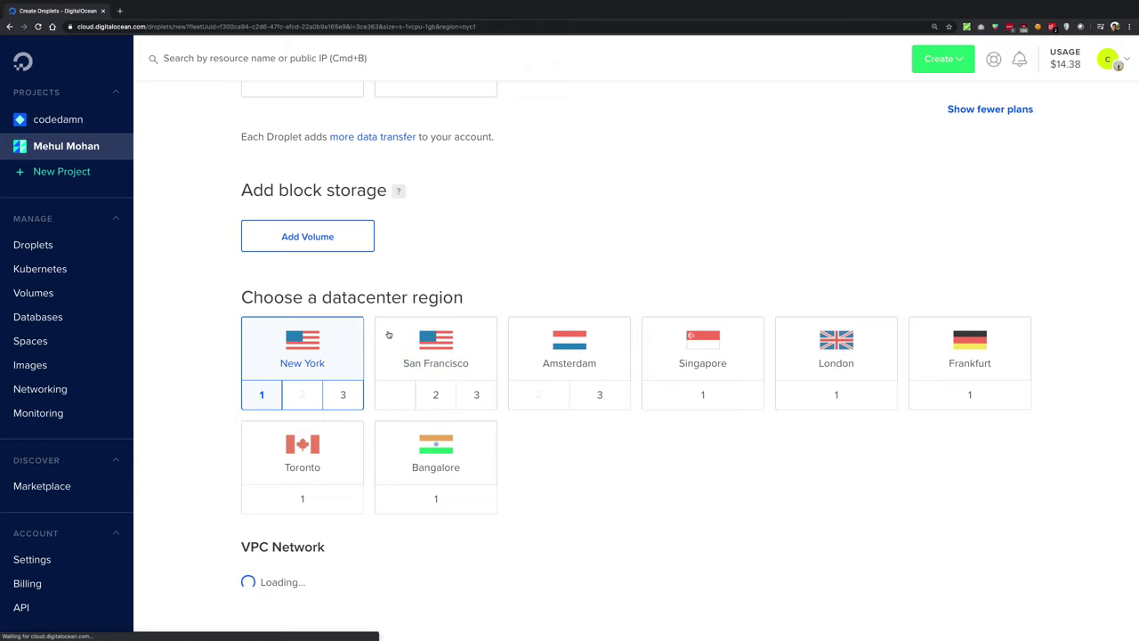
pyautogui.click(578, 358)
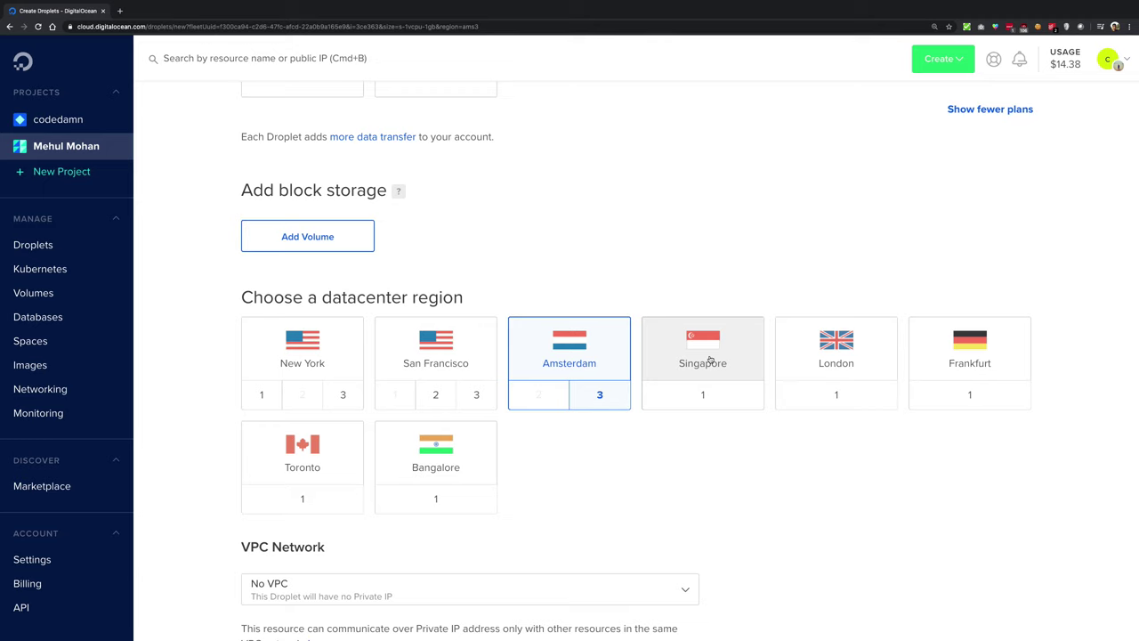
pyautogui.click(467, 465)
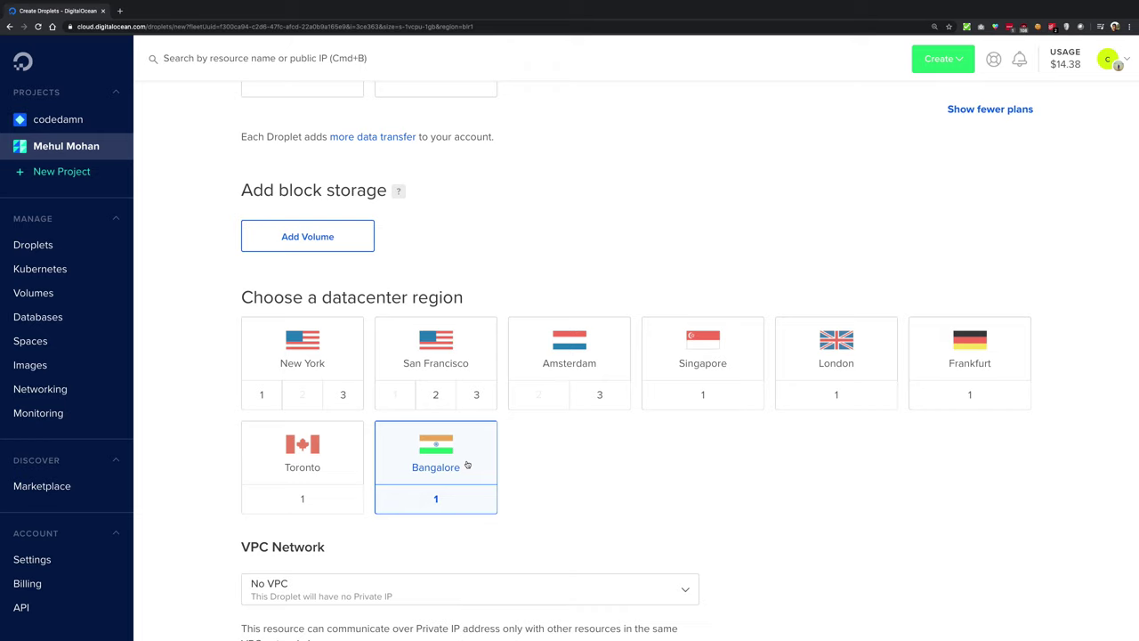
# Toggle between New York datacenters 1 and 3, ending on NYC3
pyautogui.click(251, 399)
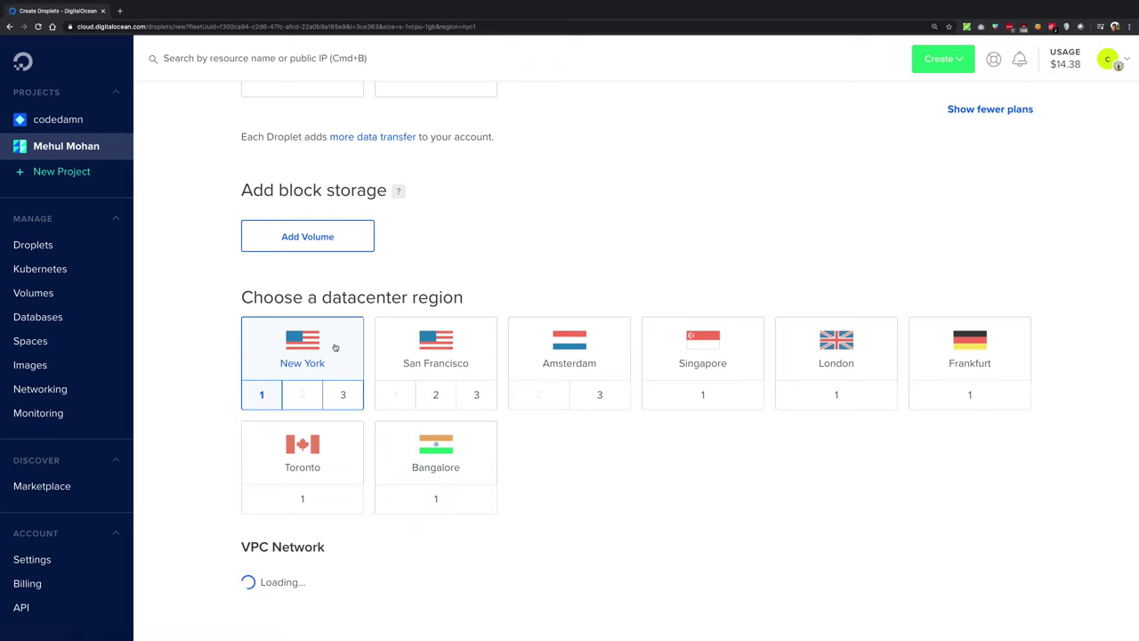
pyautogui.click(341, 395)
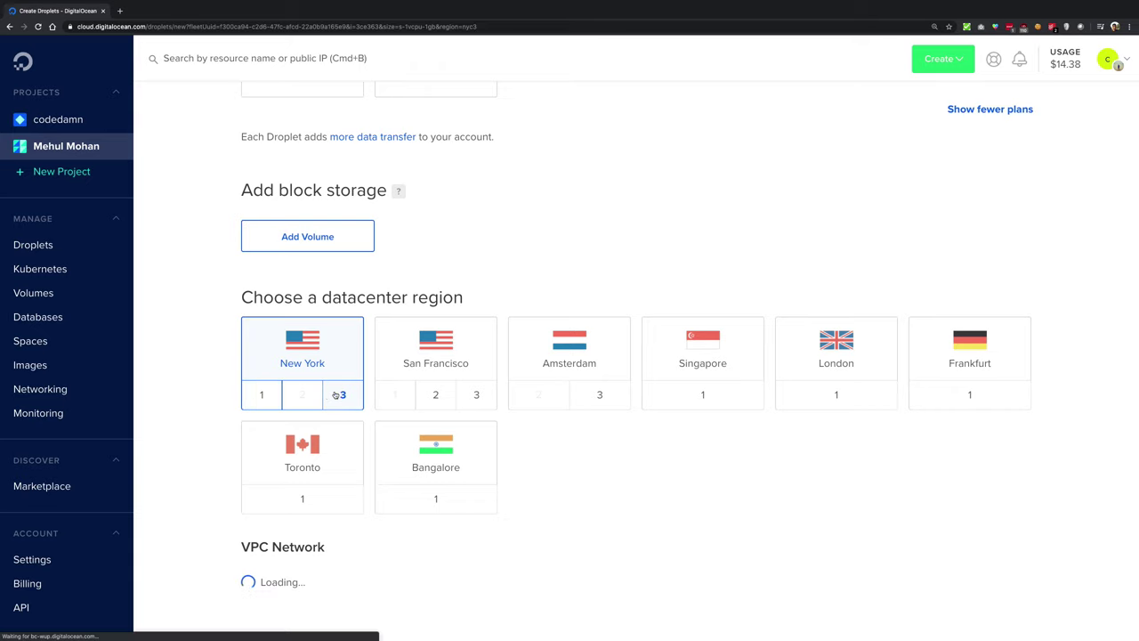
pyautogui.click(264, 394)
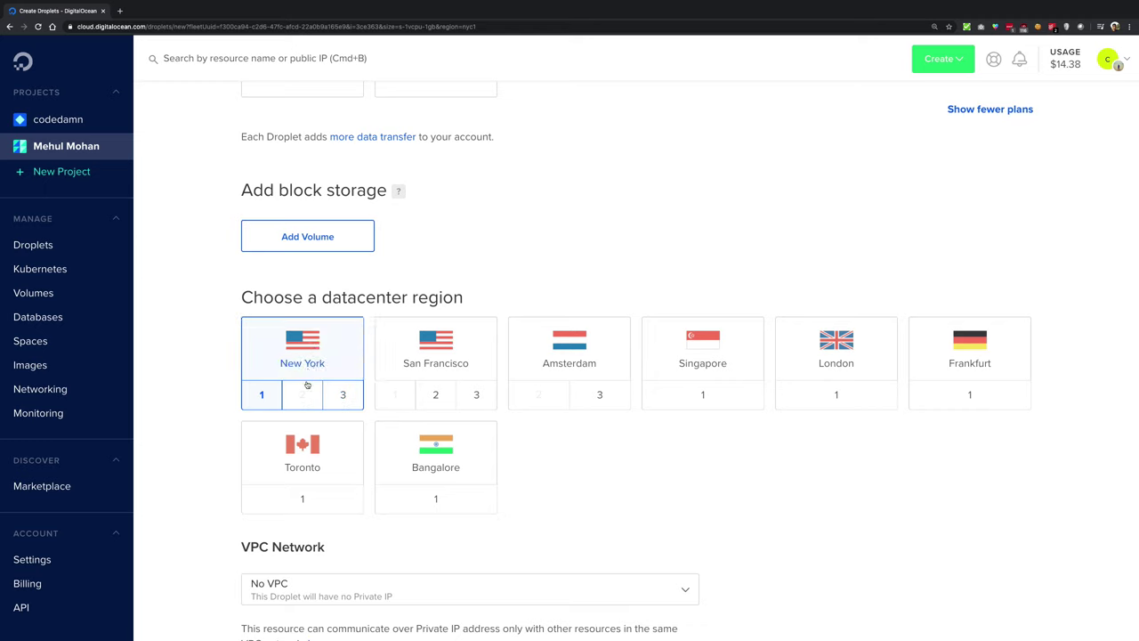
pyautogui.click(333, 397)
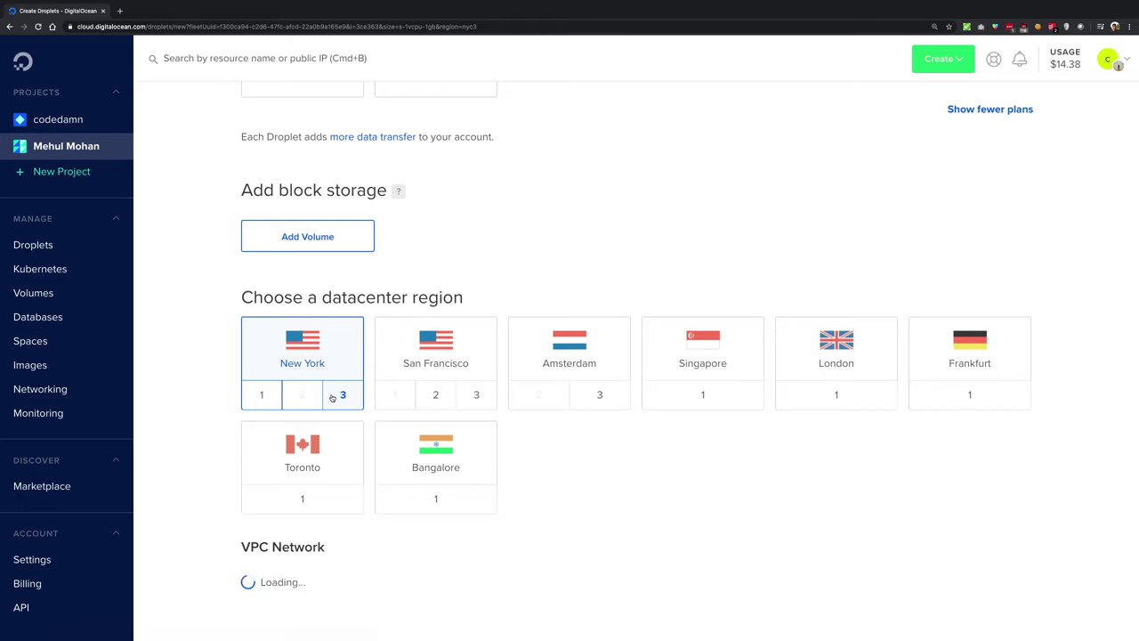
pyautogui.click(264, 398)
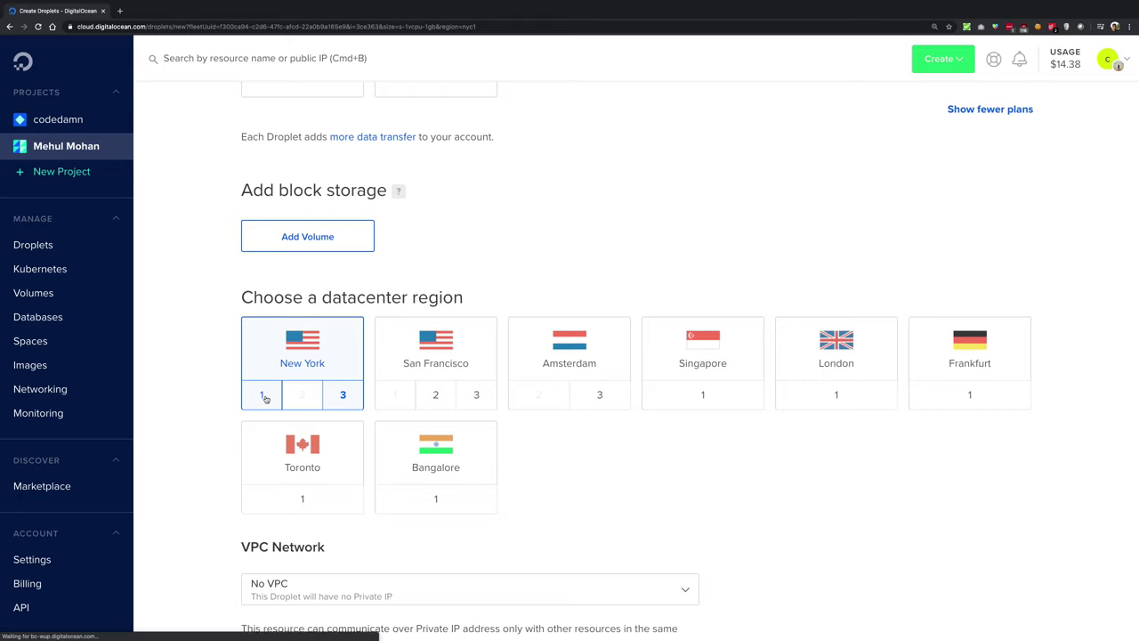
pyautogui.click(357, 398)
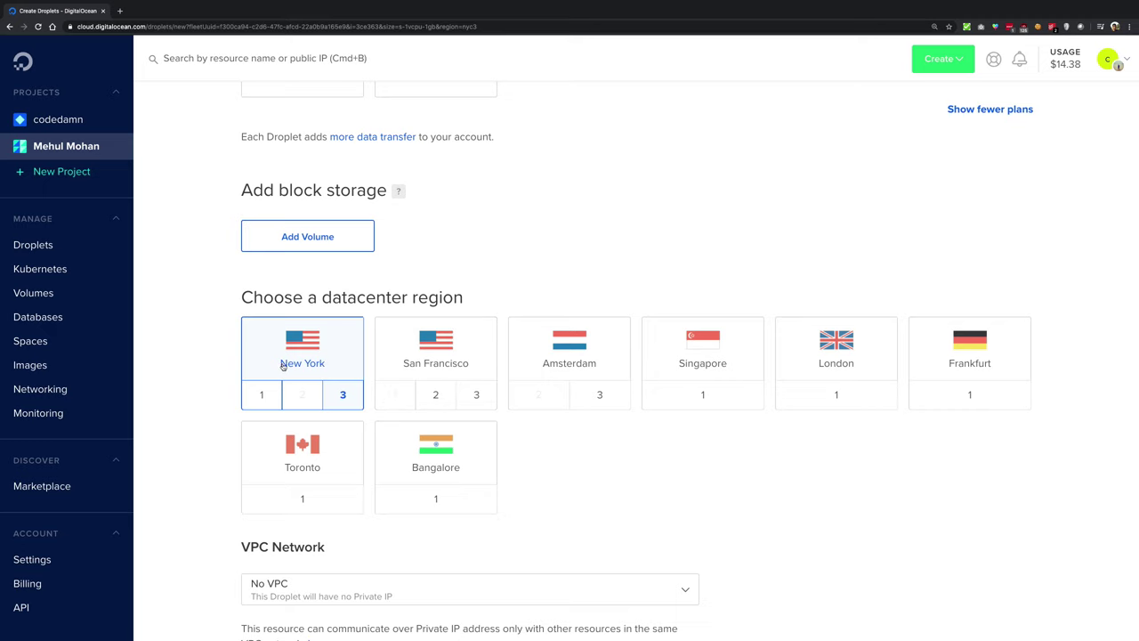
# Try San Francisco 2, Bangalore and London regions before settling on New York 1
pyautogui.click(473, 345)
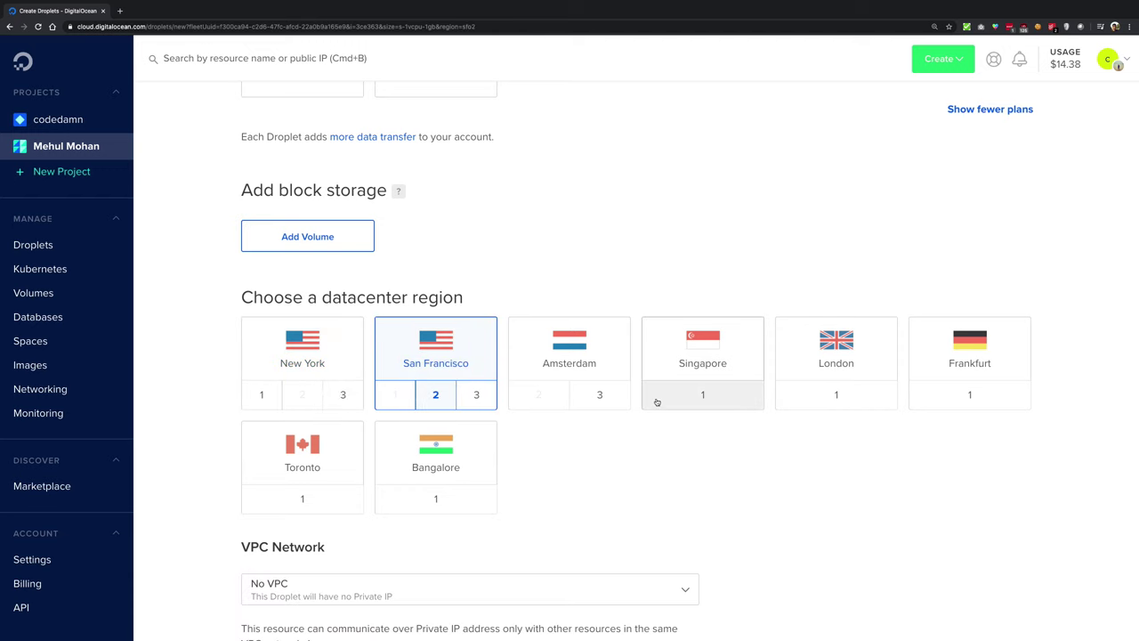
pyautogui.scroll(-3, 657, 403)
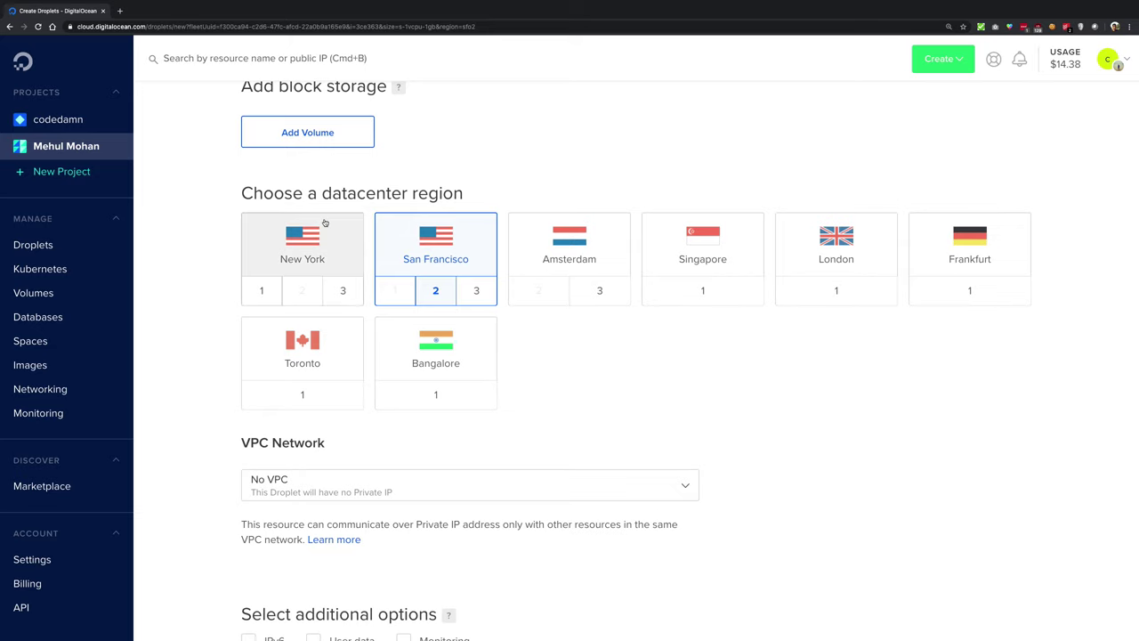
pyautogui.click(326, 227)
pyautogui.click(449, 244)
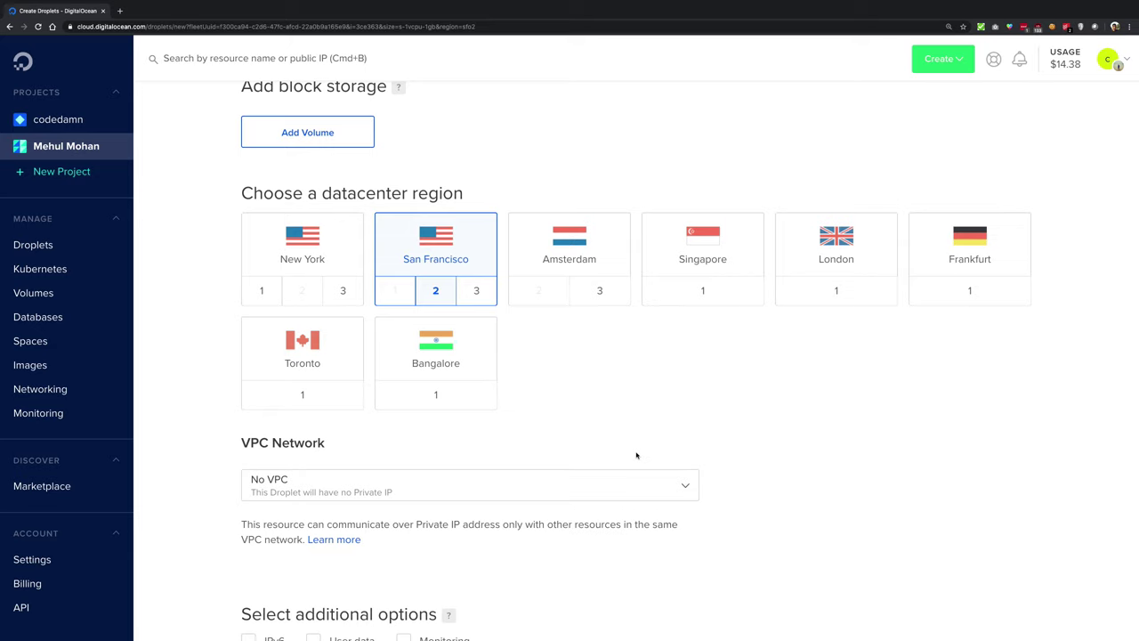
pyautogui.click(475, 361)
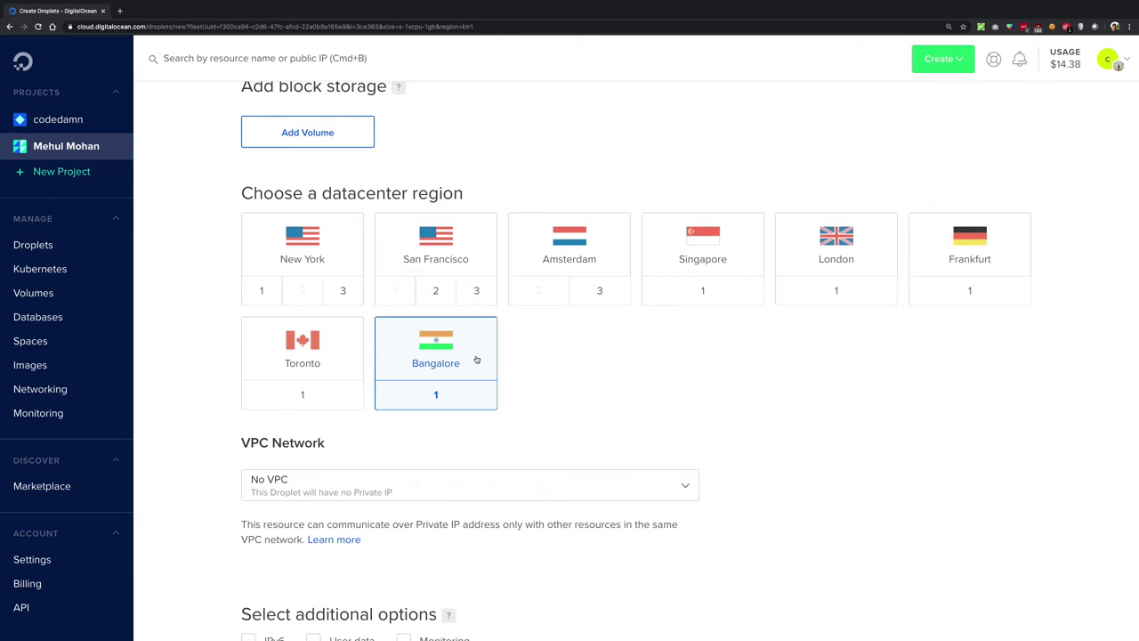
pyautogui.click(449, 249)
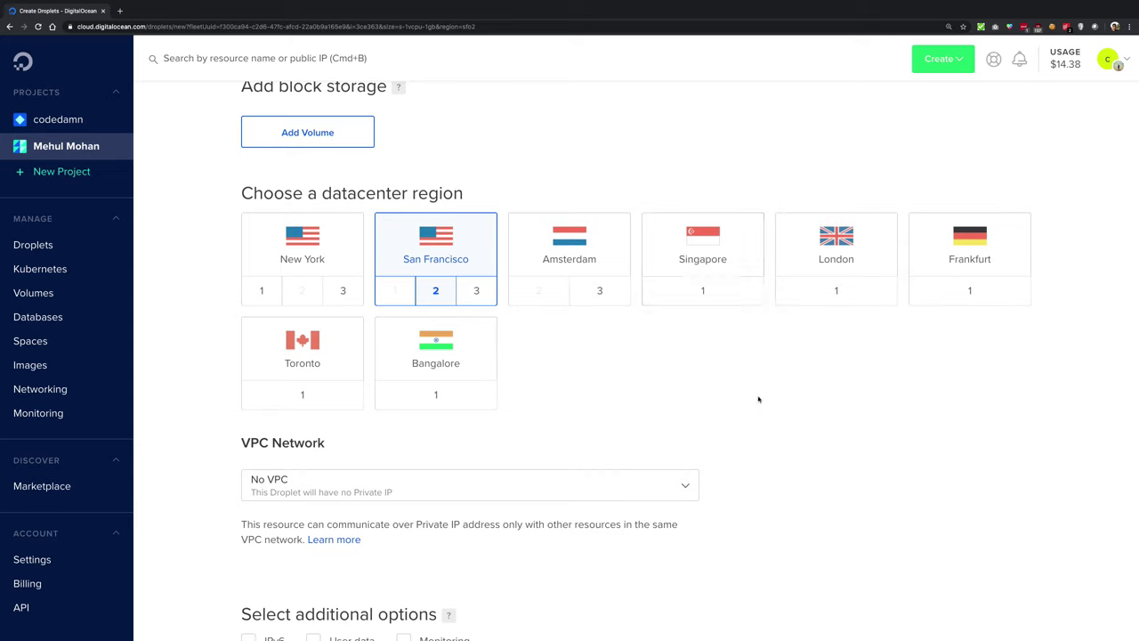
pyautogui.click(836, 264)
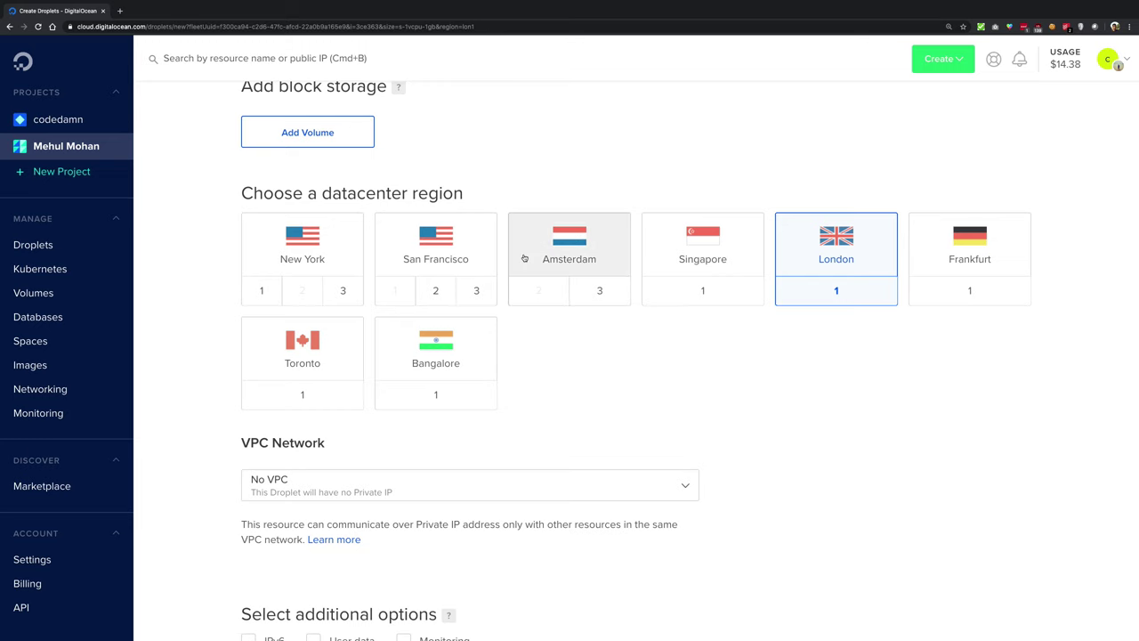
pyautogui.click(301, 267)
pyautogui.scroll(-3, 554, 351)
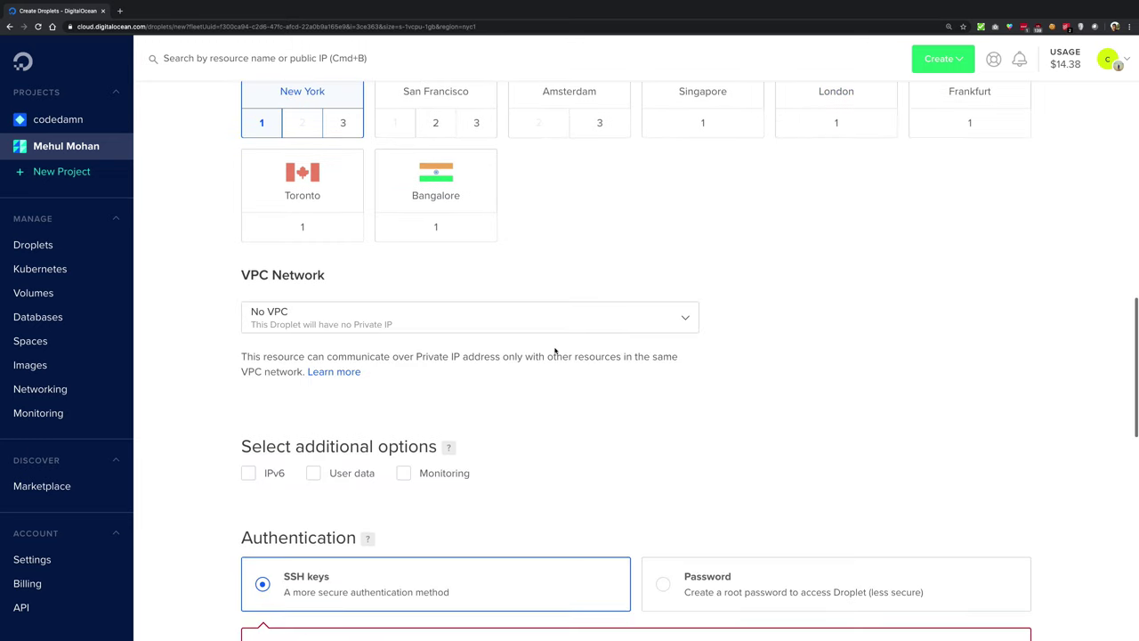
pyautogui.scroll(2, 555, 351)
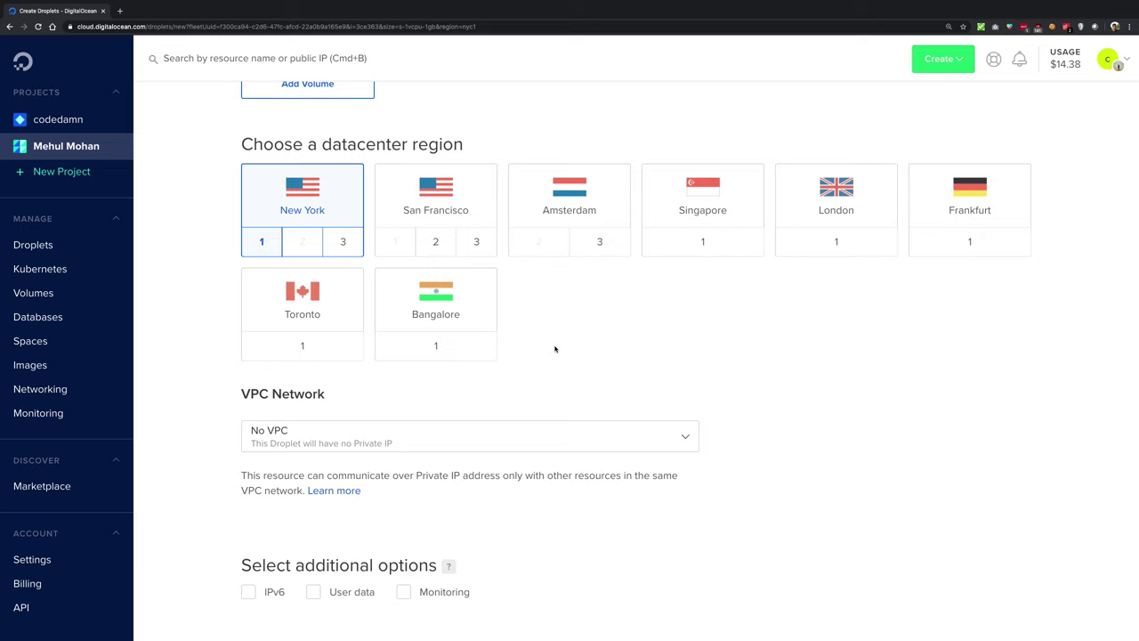
pyautogui.tripleClick(326, 400)
pyautogui.click(397, 388)
pyautogui.scroll(-1, 397, 387)
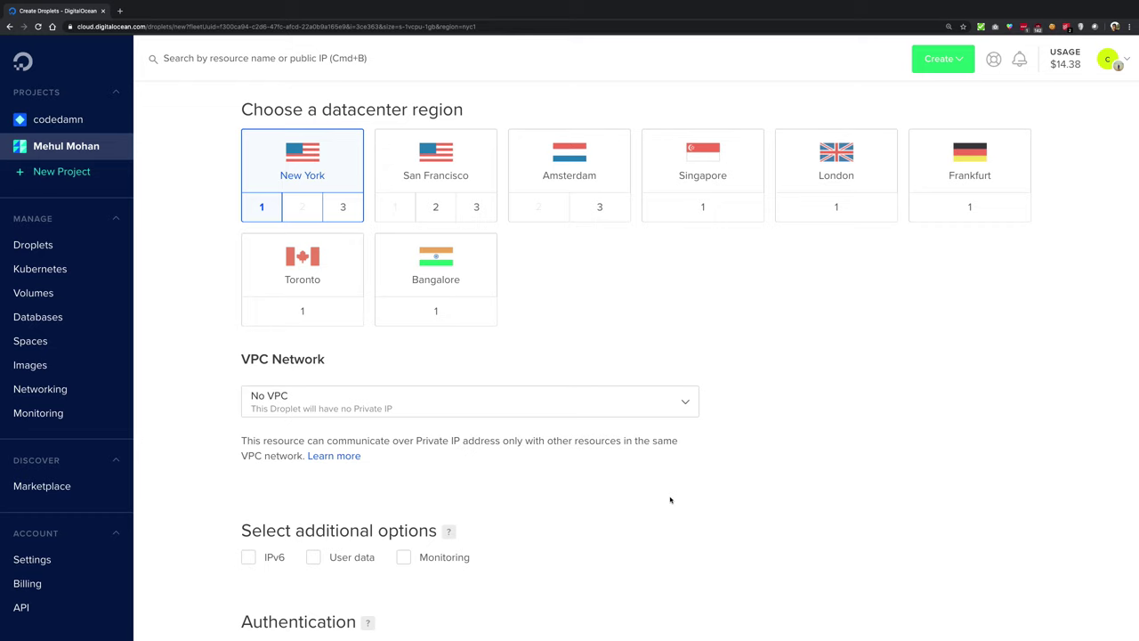
pyautogui.scroll(-2, 567, 464)
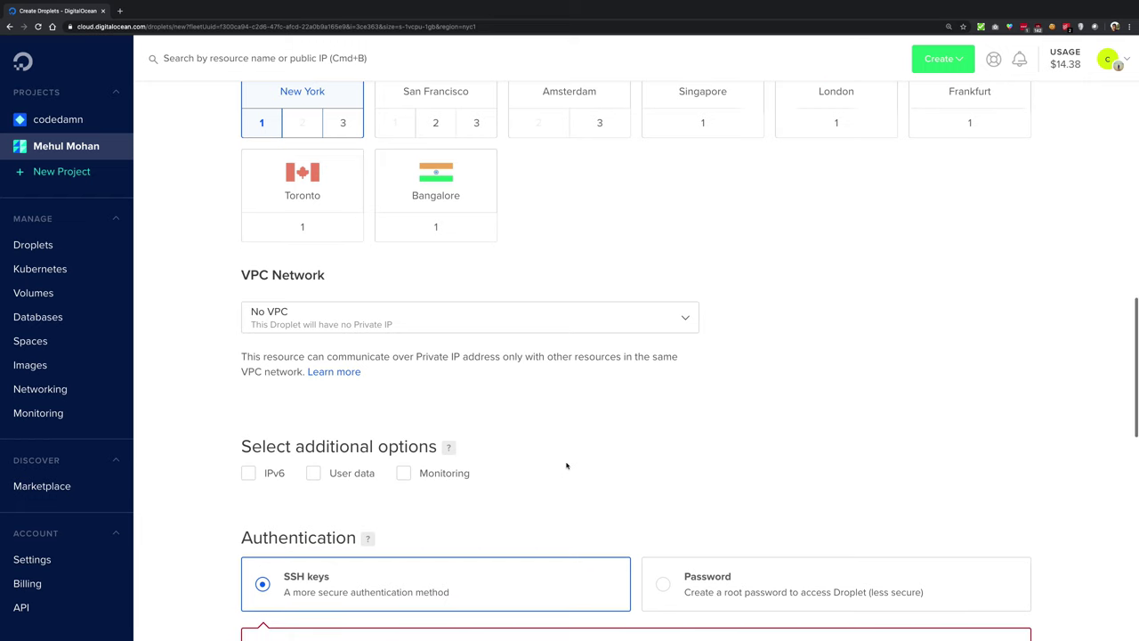
pyautogui.scroll(-1, 499, 459)
pyautogui.moveTo(443, 428)
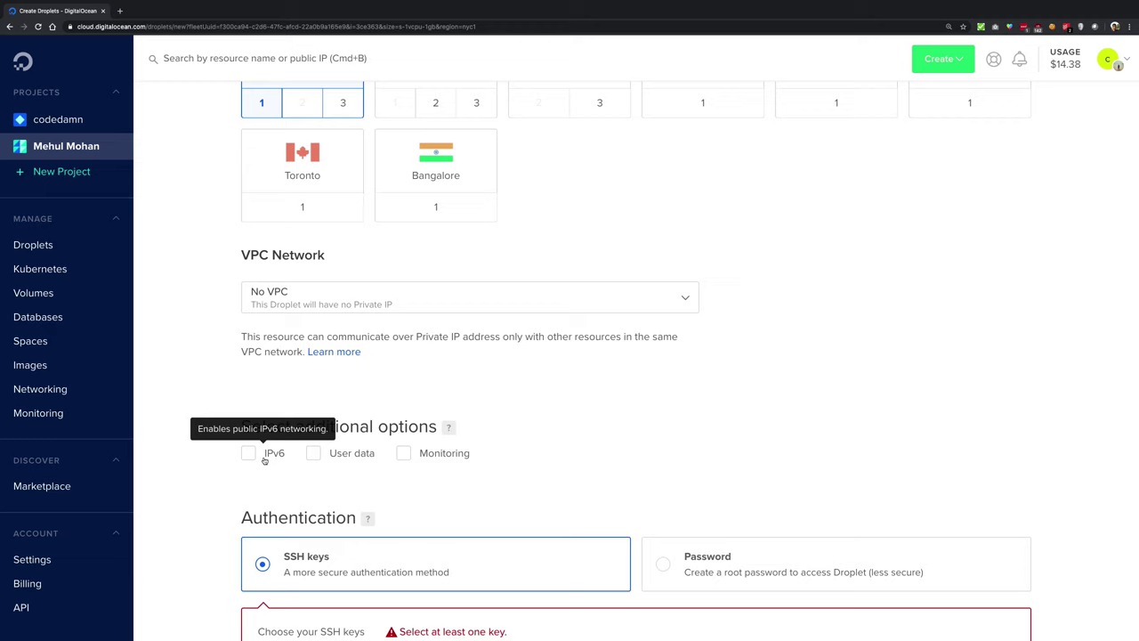
pyautogui.click(264, 460)
pyautogui.click(264, 461)
pyautogui.click(265, 460)
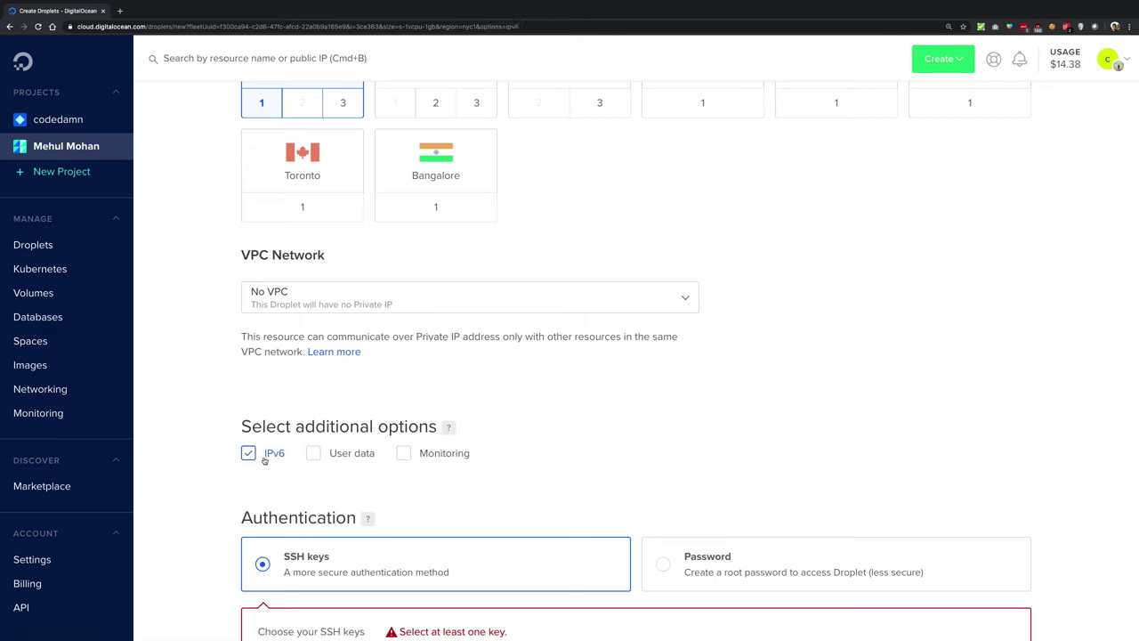
pyautogui.click(264, 460)
pyautogui.scroll(-1, 277, 476)
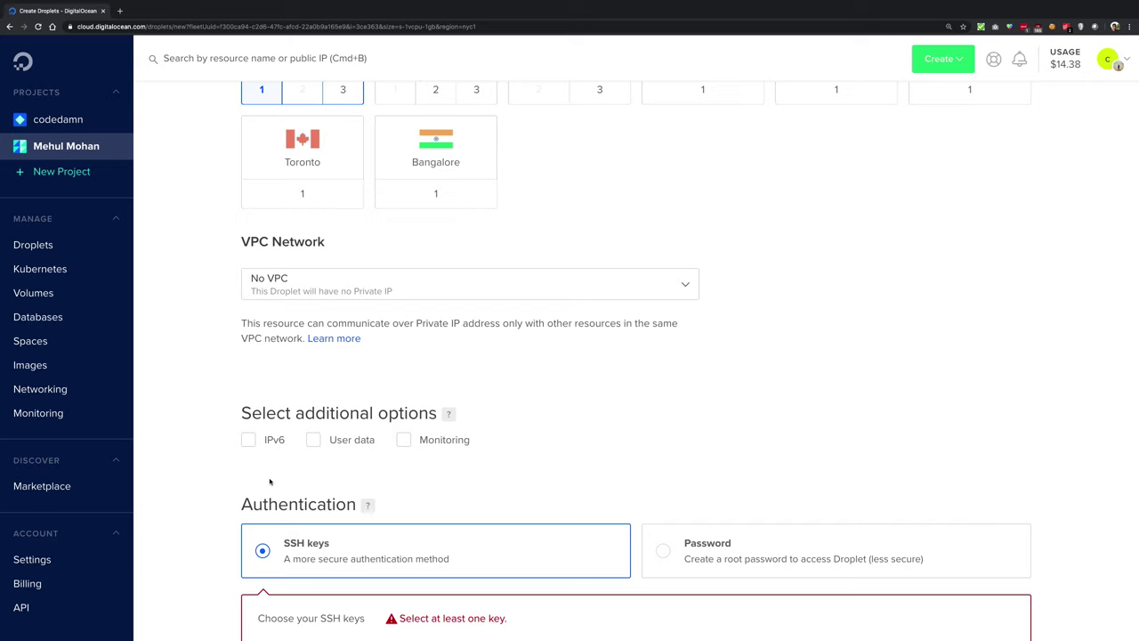
pyautogui.click(336, 443)
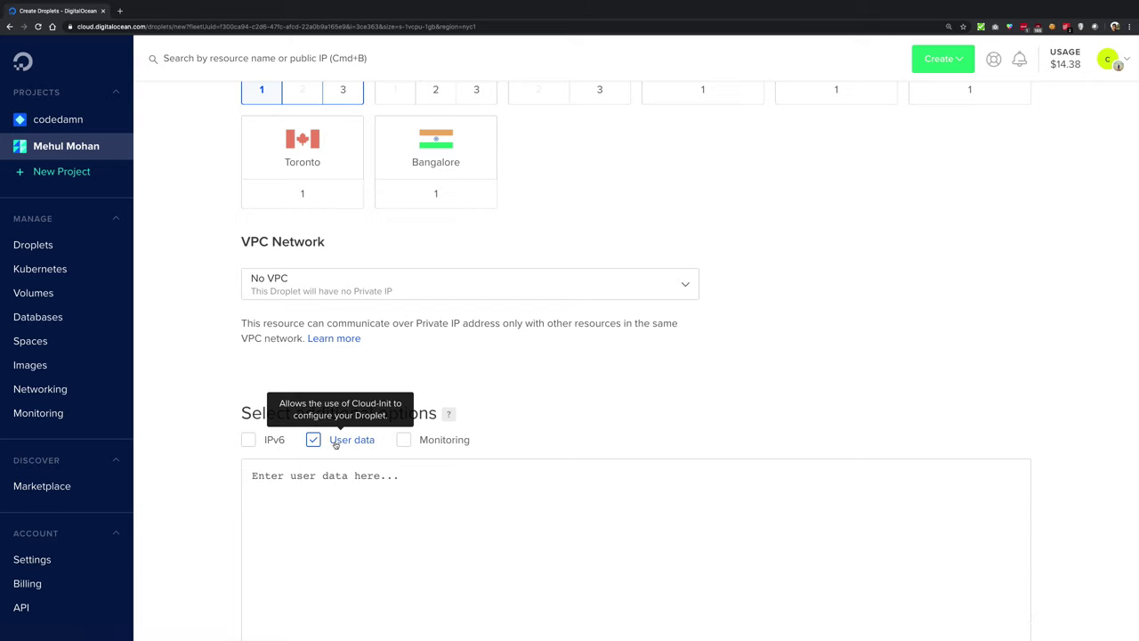
pyautogui.click(335, 442)
pyautogui.click(335, 442)
pyautogui.click(322, 517)
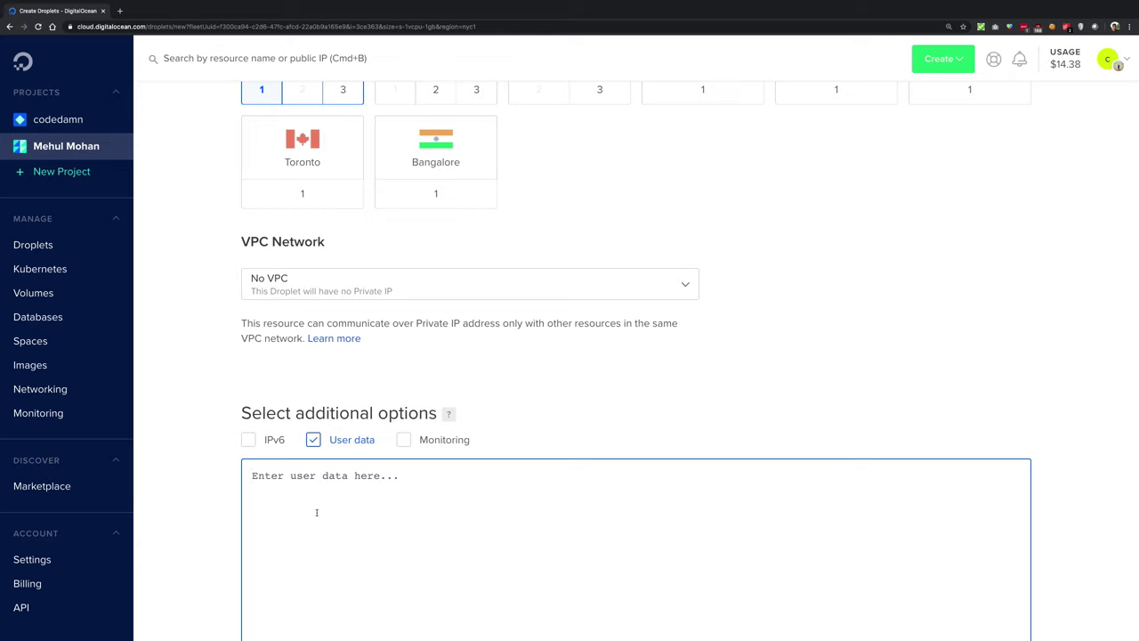
pyautogui.click(318, 443)
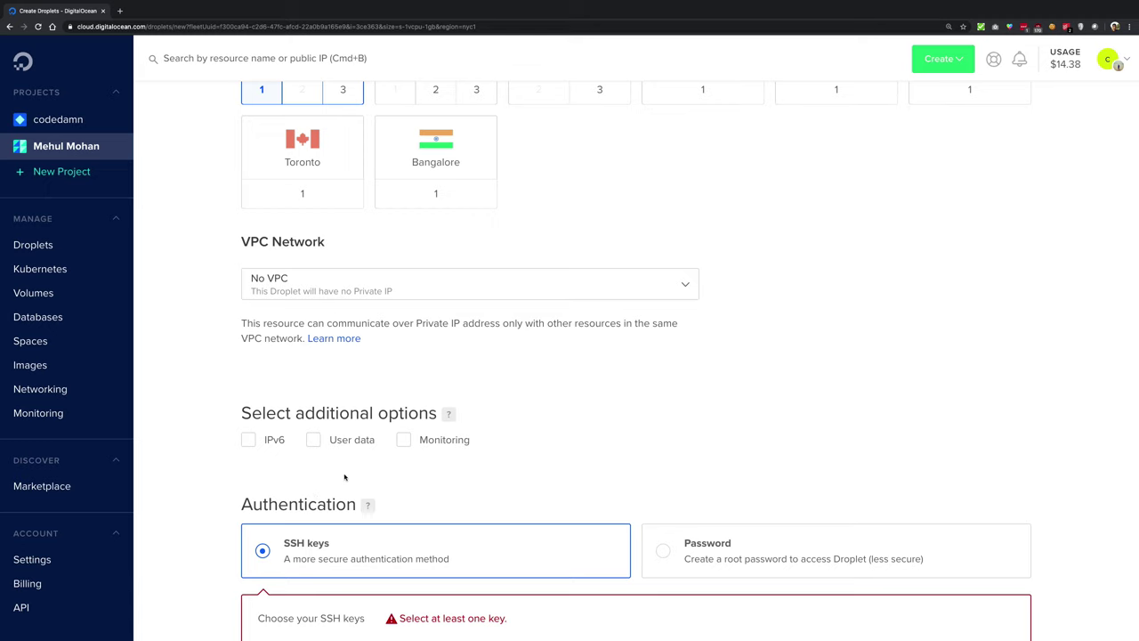
pyautogui.scroll(-1, 344, 478)
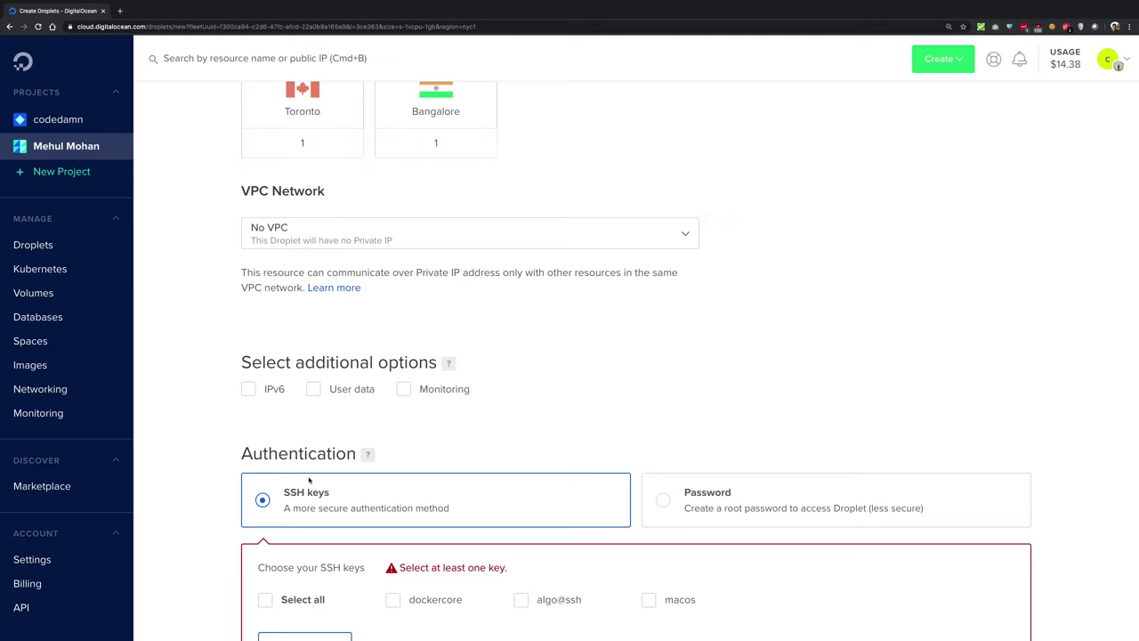
pyautogui.click(457, 392)
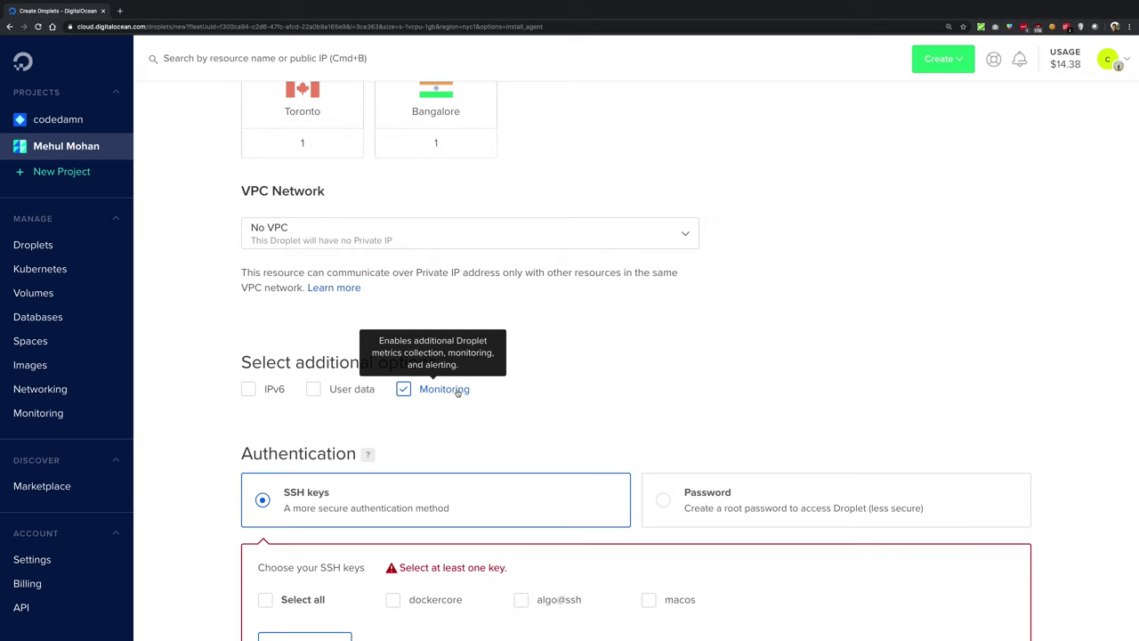
pyautogui.click(457, 393)
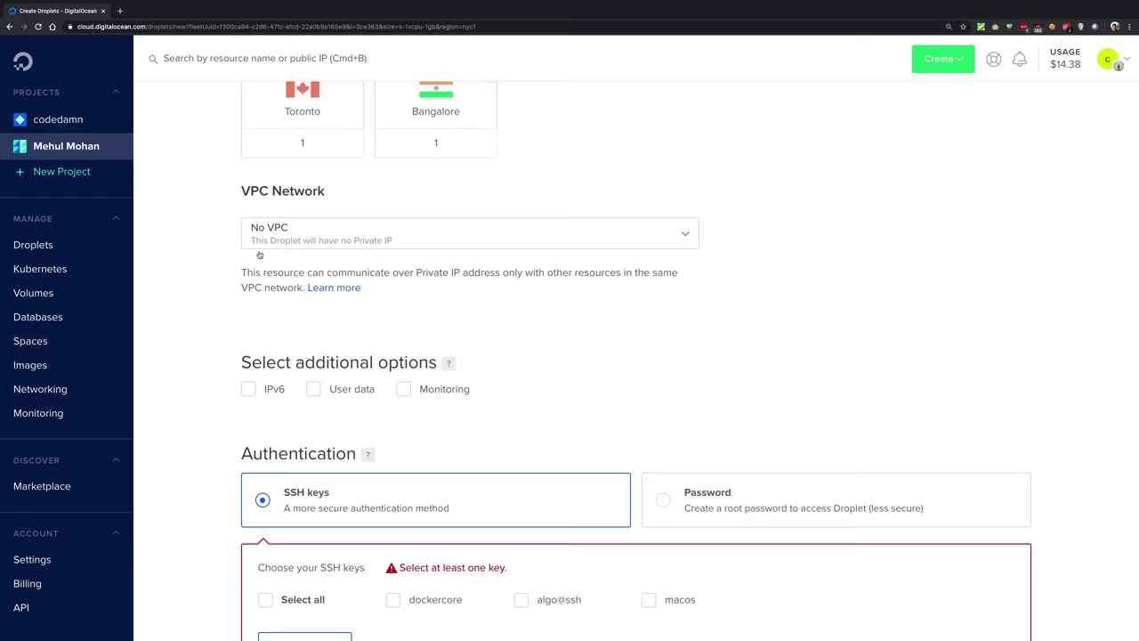
pyautogui.scroll(-1, 515, 342)
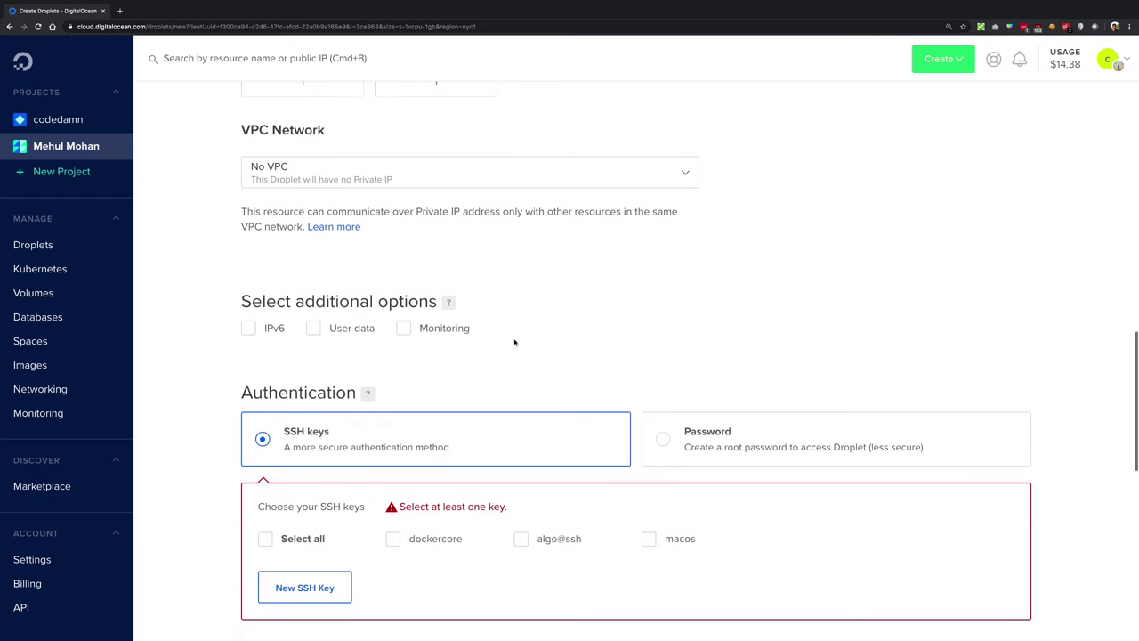
pyautogui.scroll(-3, 515, 341)
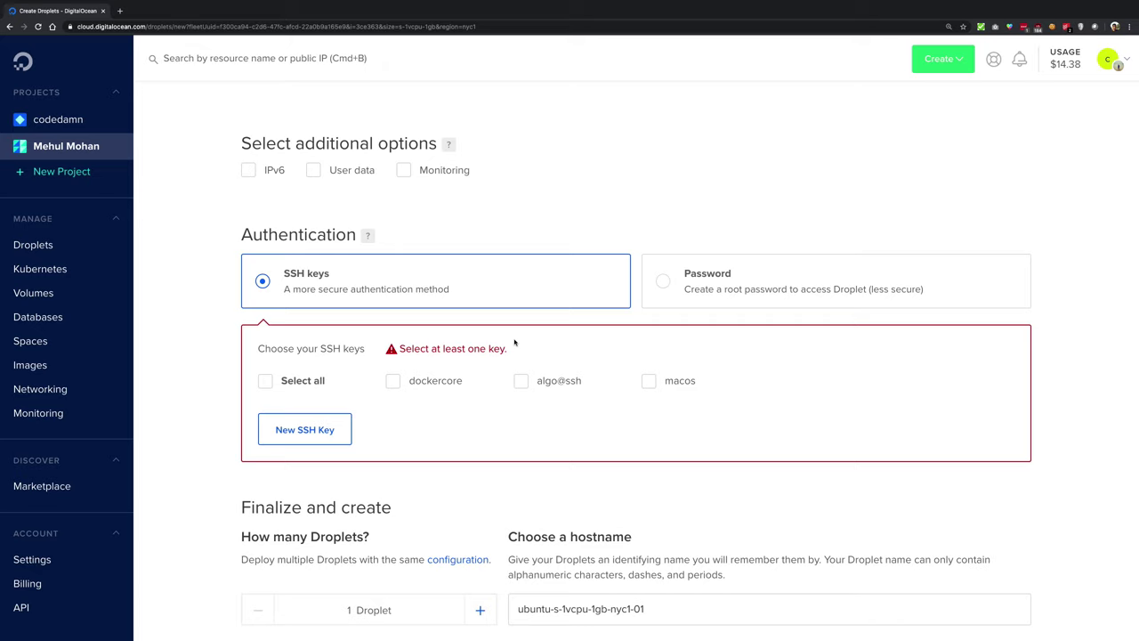
pyautogui.click(725, 289)
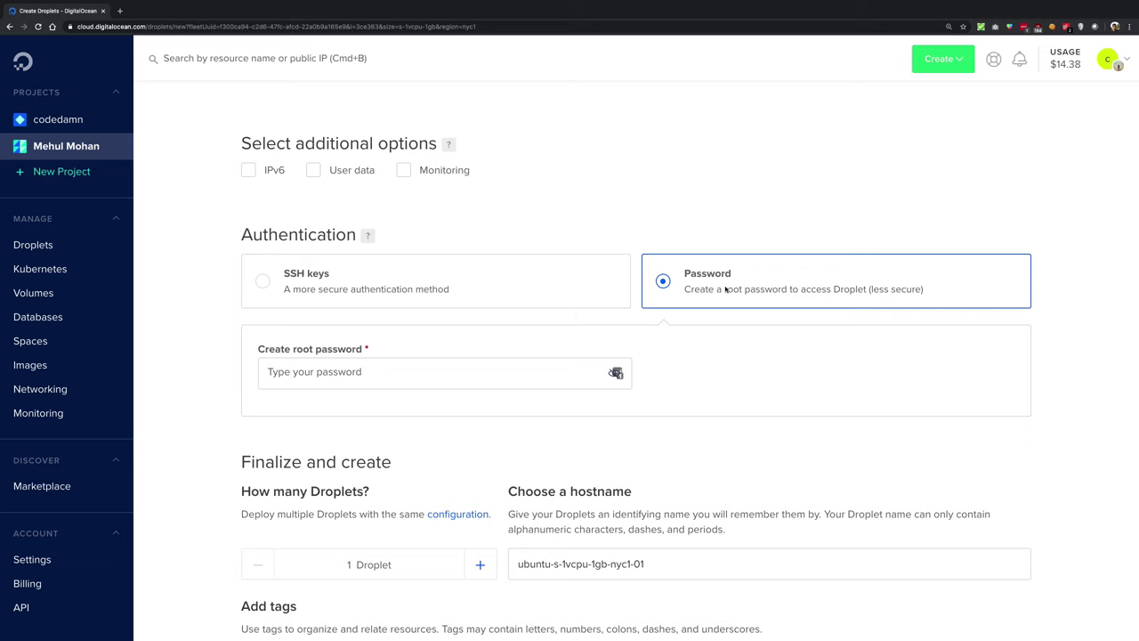
pyautogui.click(574, 277)
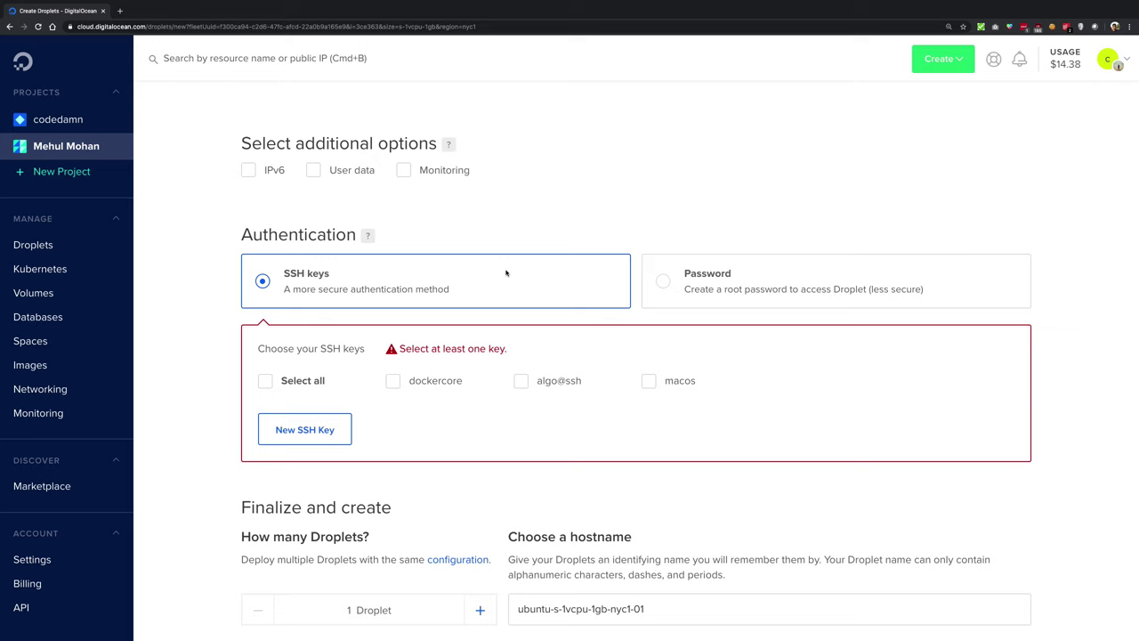
pyautogui.click(664, 282)
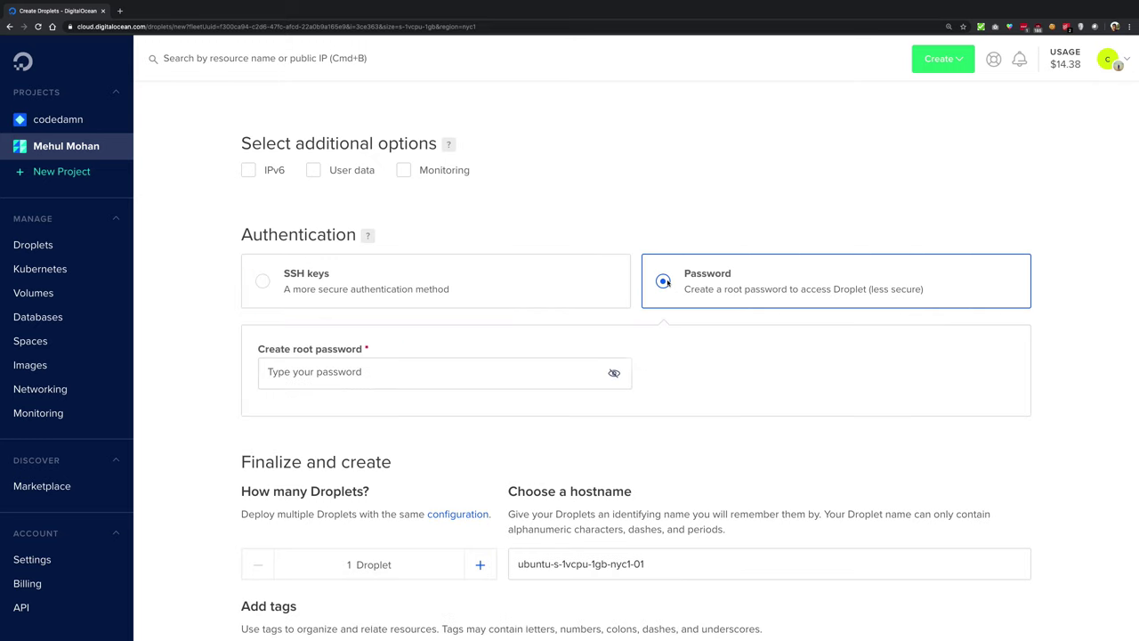
pyautogui.click(459, 365)
pyautogui.click(450, 261)
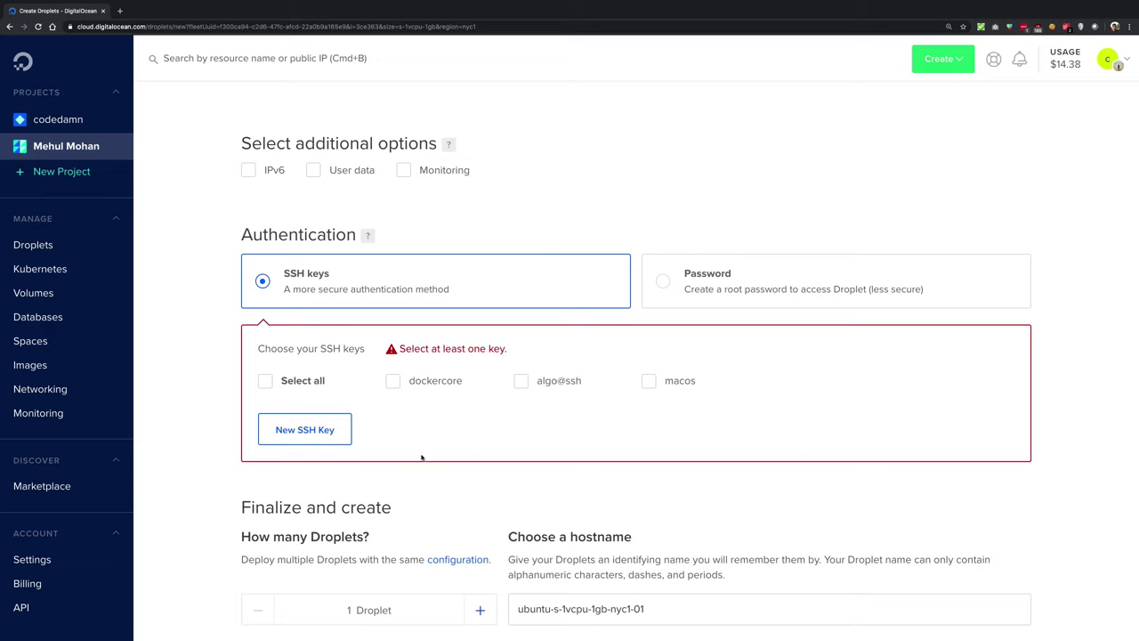
# Open the New SSH Key form, then switch to the terminal window
pyautogui.click(333, 443)
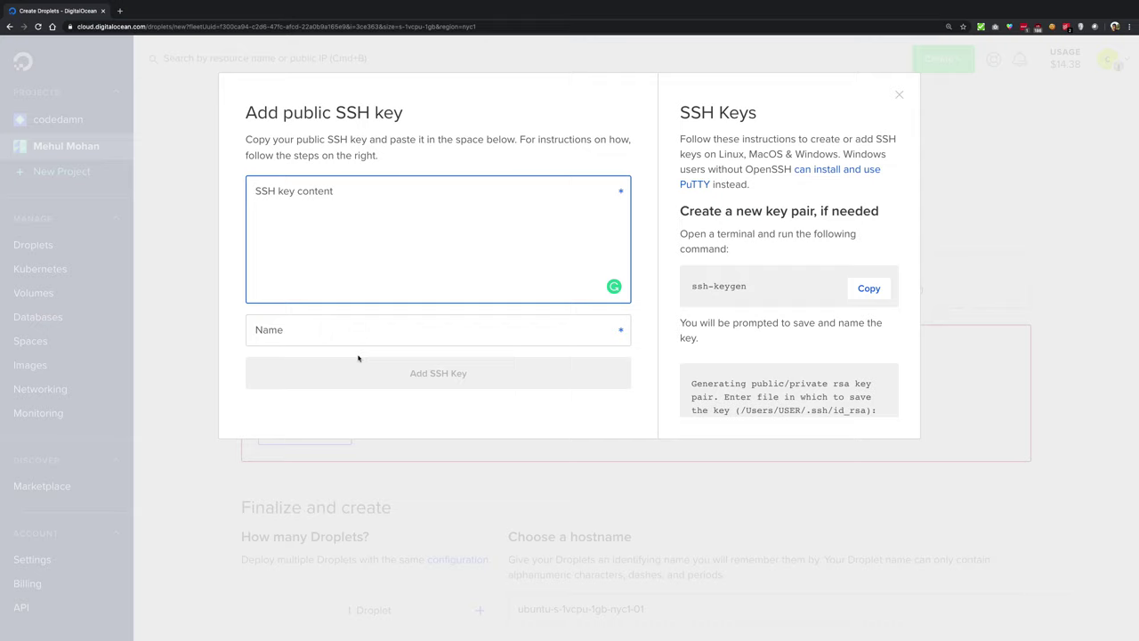
pyautogui.press('super+Tab')
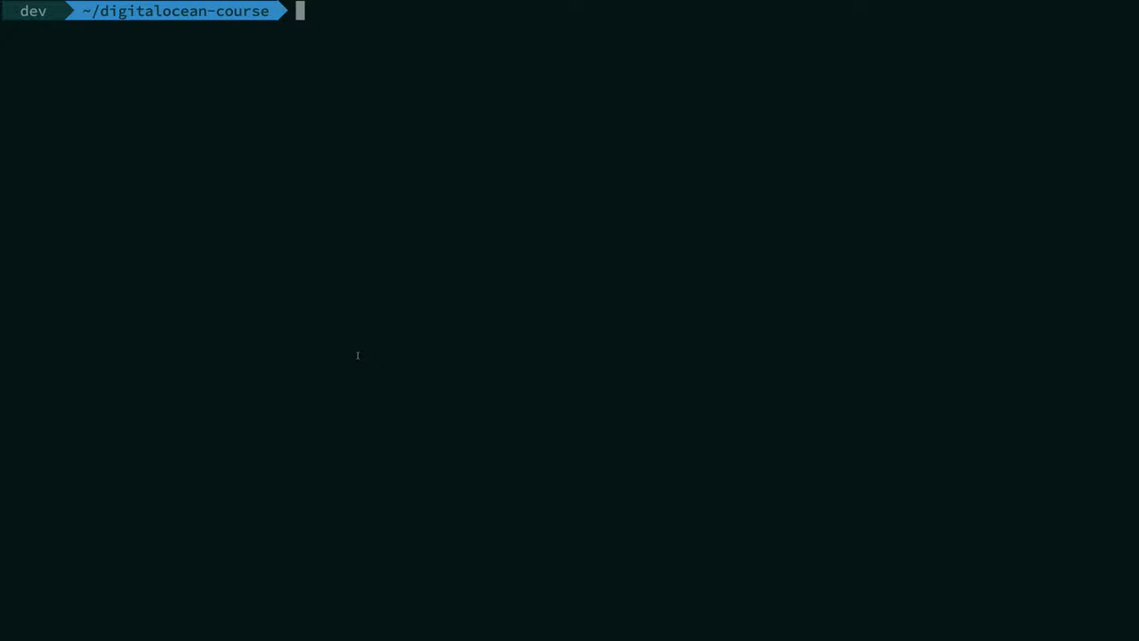
# Erase the stray 'ss' and 'git-bash' text and get a fresh terminal prompt
pyautogui.write('git-bash')
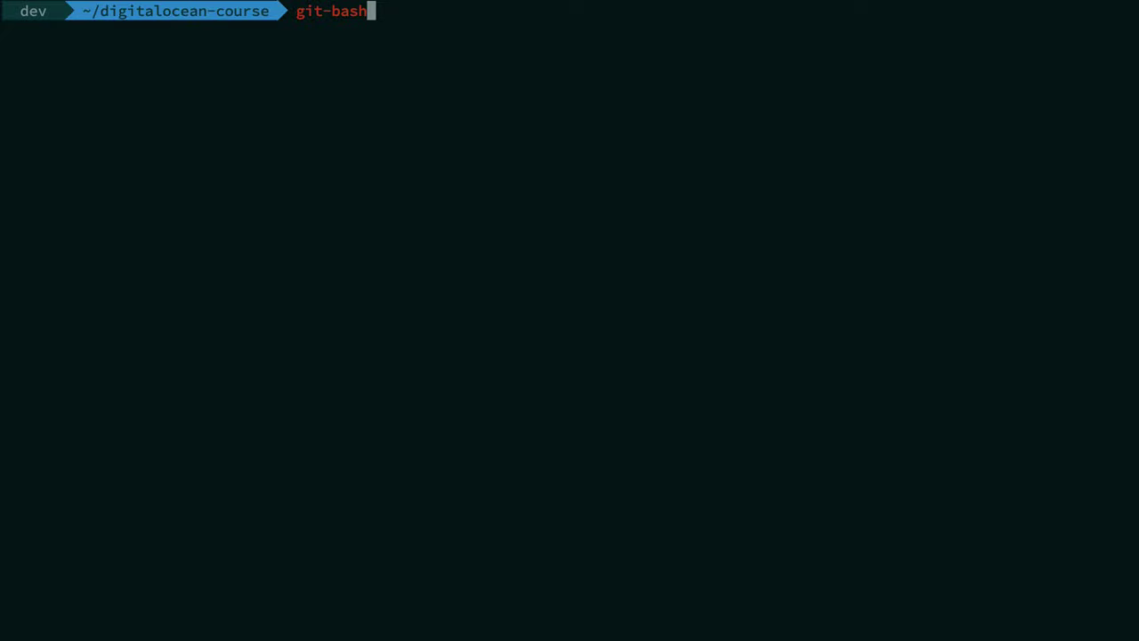
pyautogui.press('BackSpace')
pyautogui.press('BackSpace')
pyautogui.press('BackSpace')
pyautogui.press('BackSpace')
pyautogui.press('BackSpace')
pyautogui.press('BackSpace')
pyautogui.press('BackSpace')
pyautogui.press('BackSpace')
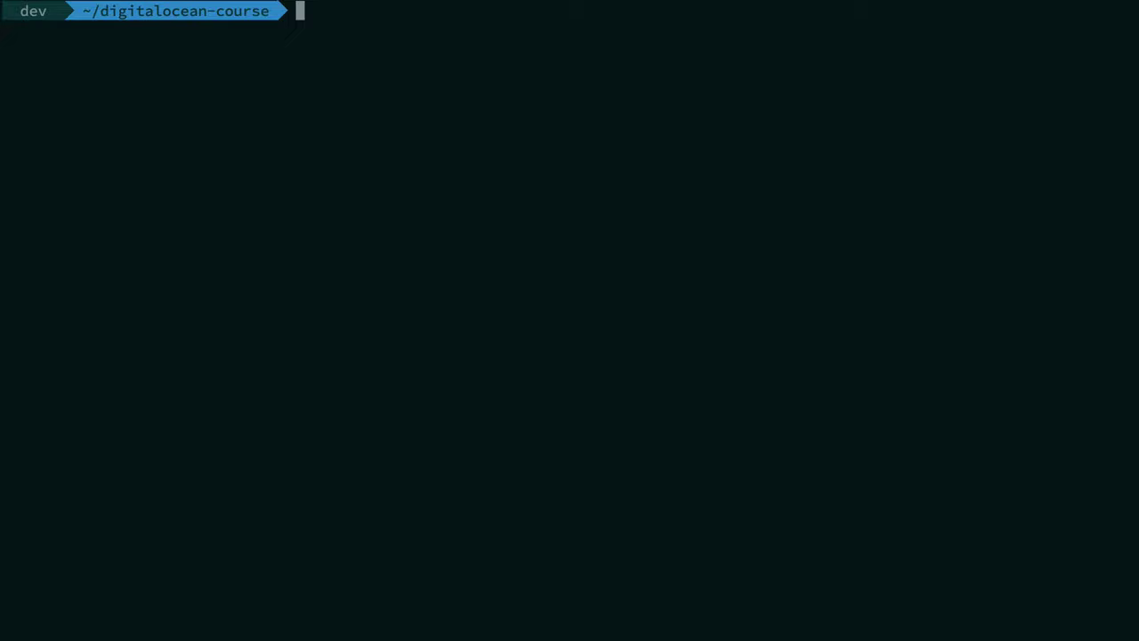
pyautogui.press('Return')
pyautogui.press('Return')
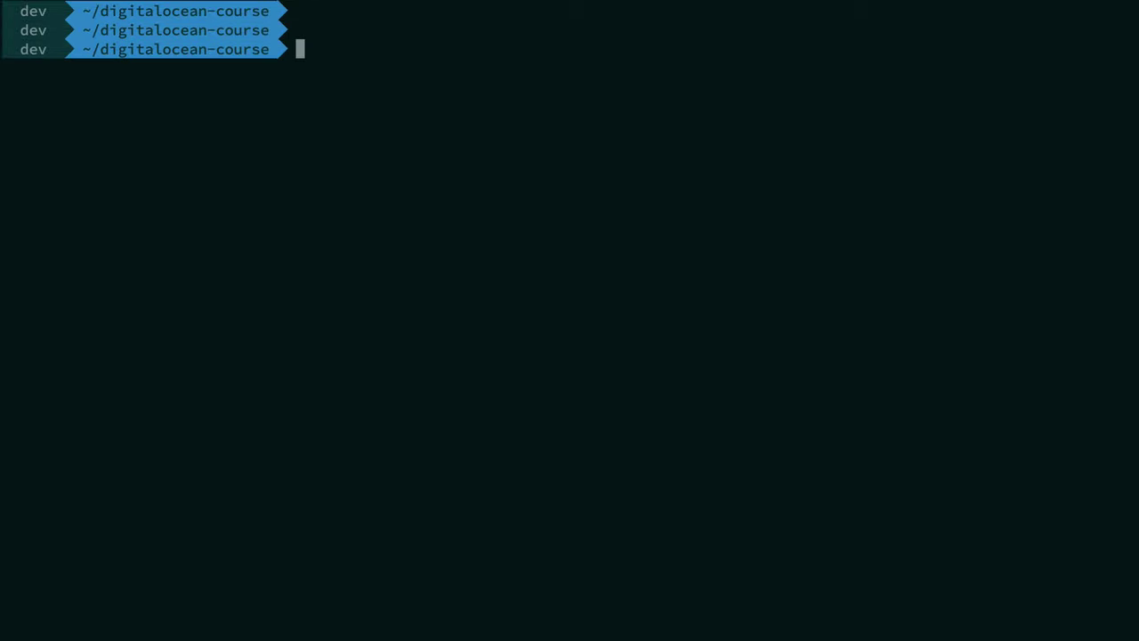
# Change into ~/.ssh with cd, clear the screen, and start an ls listing
pyautogui.write('cd ~/.ssh/')
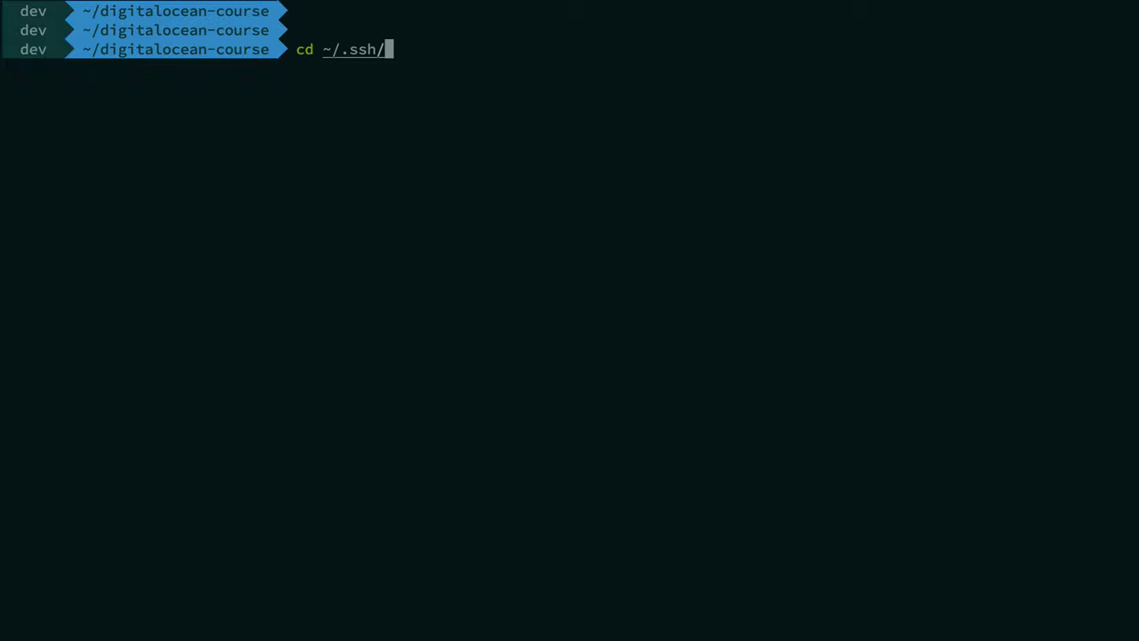
pyautogui.press('Return')
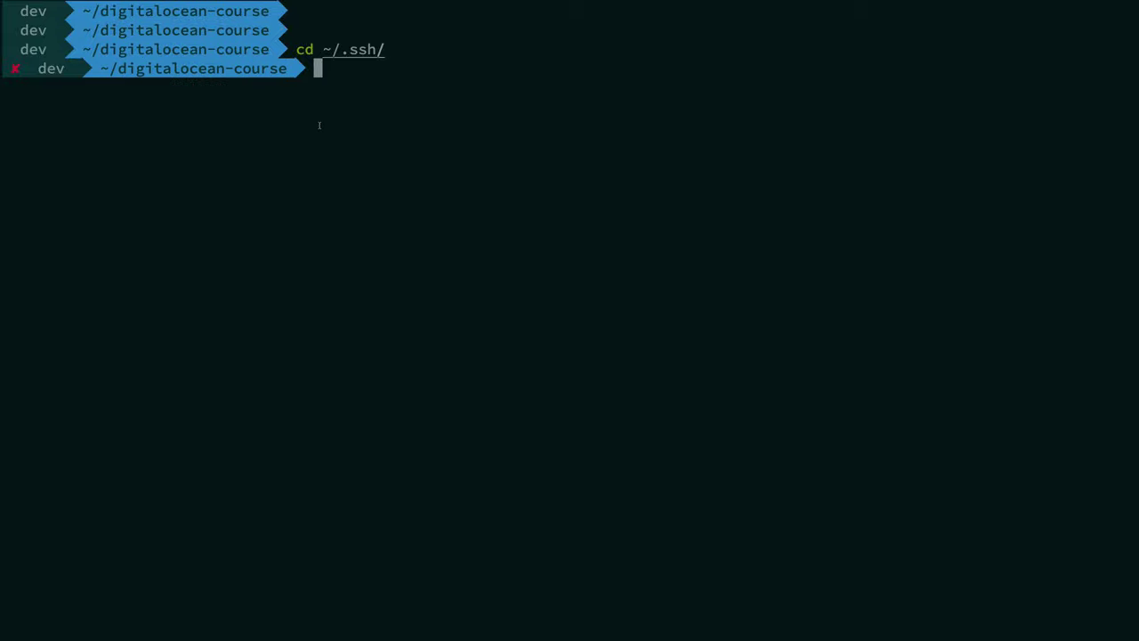
pyautogui.write('clear')
pyautogui.press('Return')
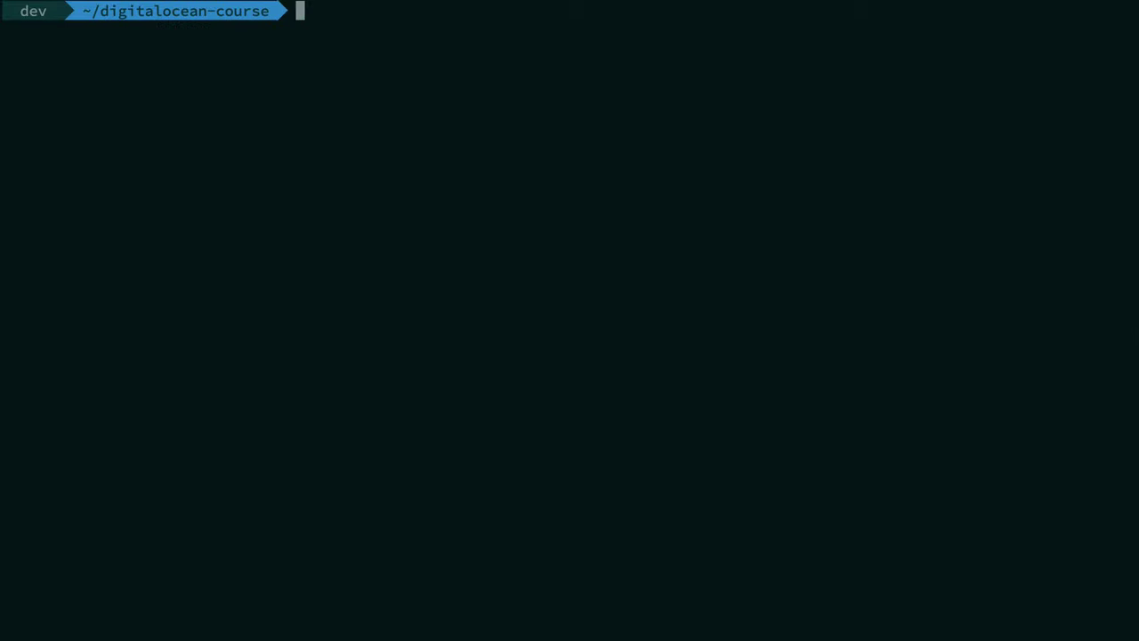
pyautogui.write('~/.ssh')
pyautogui.press('Return')
pyautogui.write('ls')
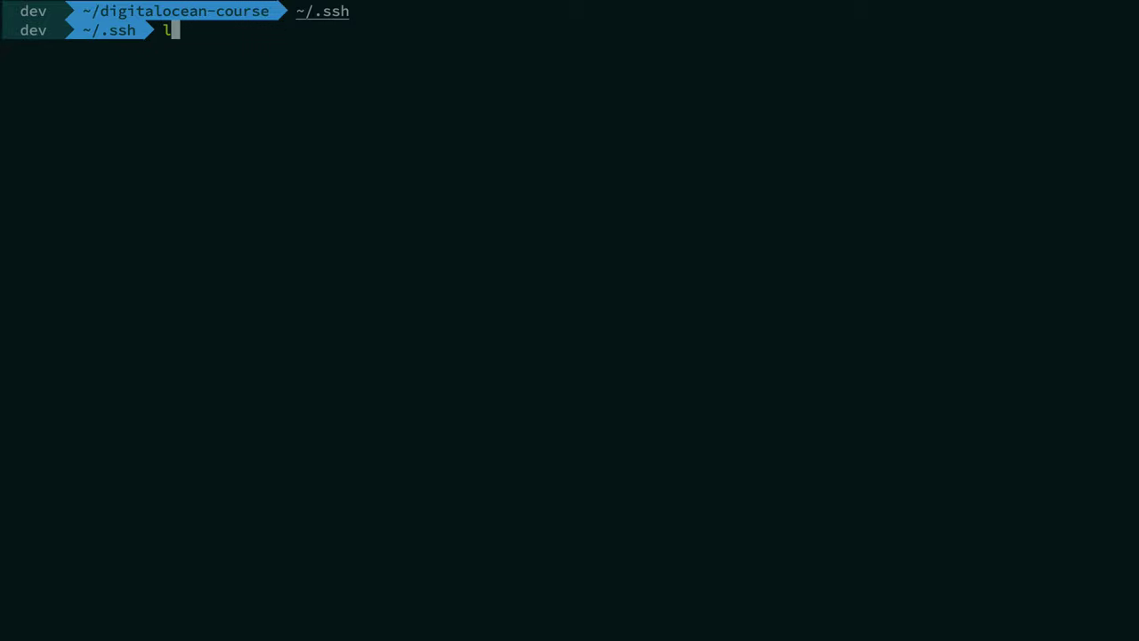
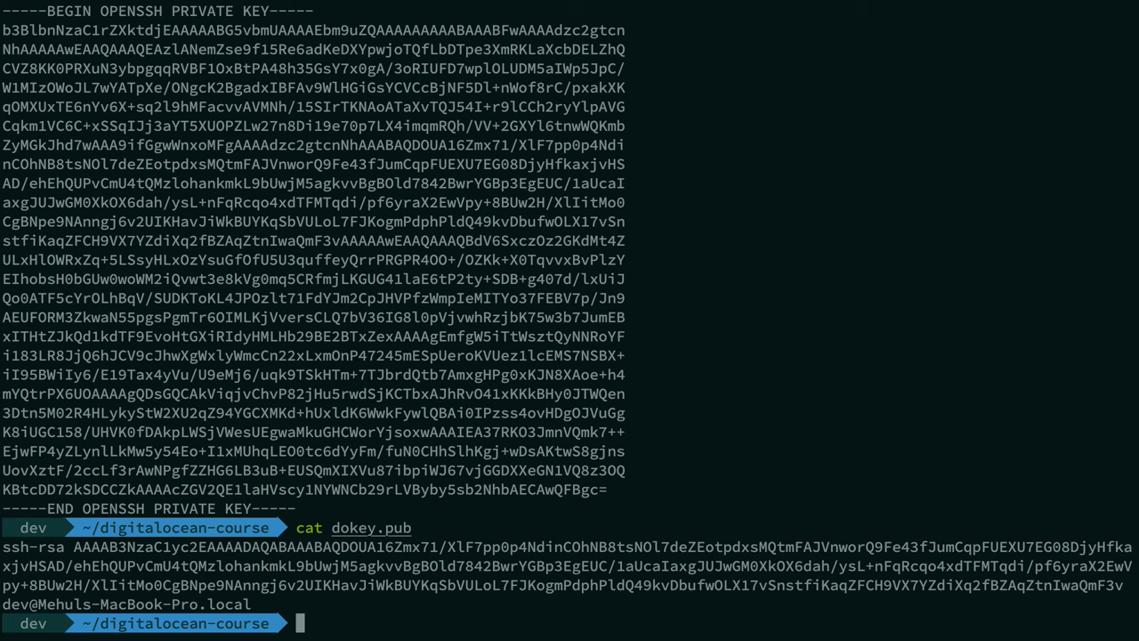
# Copy the dokey.pub public key from the terminal into the SSH key content field
pyautogui.moveTo(256, 606); pyautogui.dragTo(1, 545)
pyautogui.press('super+Tab')
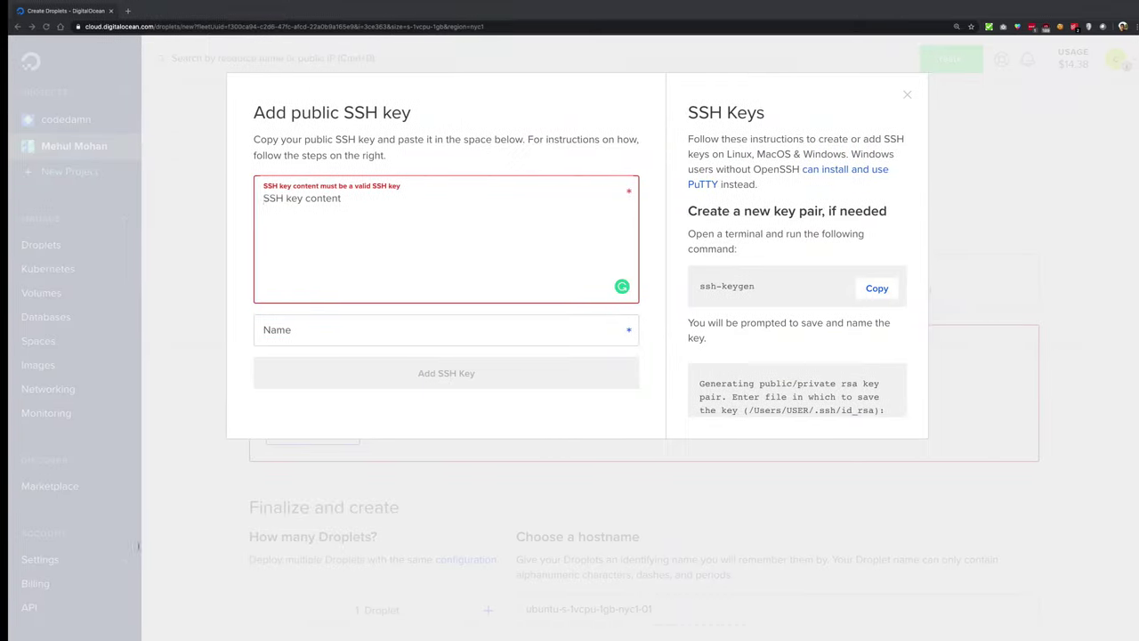
pyautogui.press('super+v')
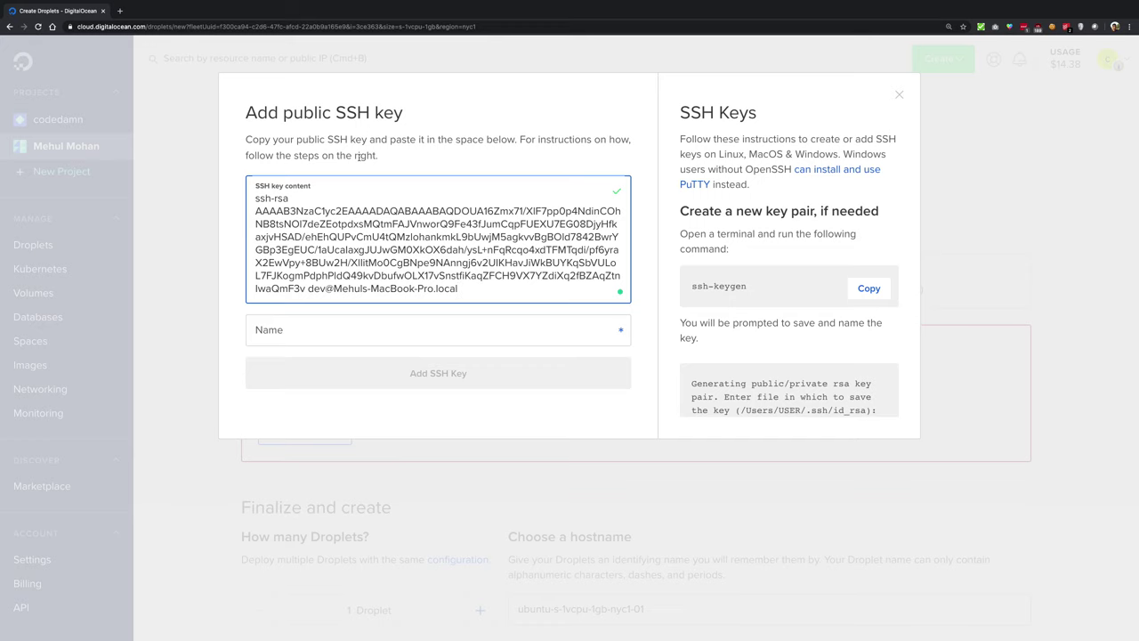
pyautogui.moveTo(414, 296); pyautogui.dragTo(178, 178)
pyautogui.click(426, 236)
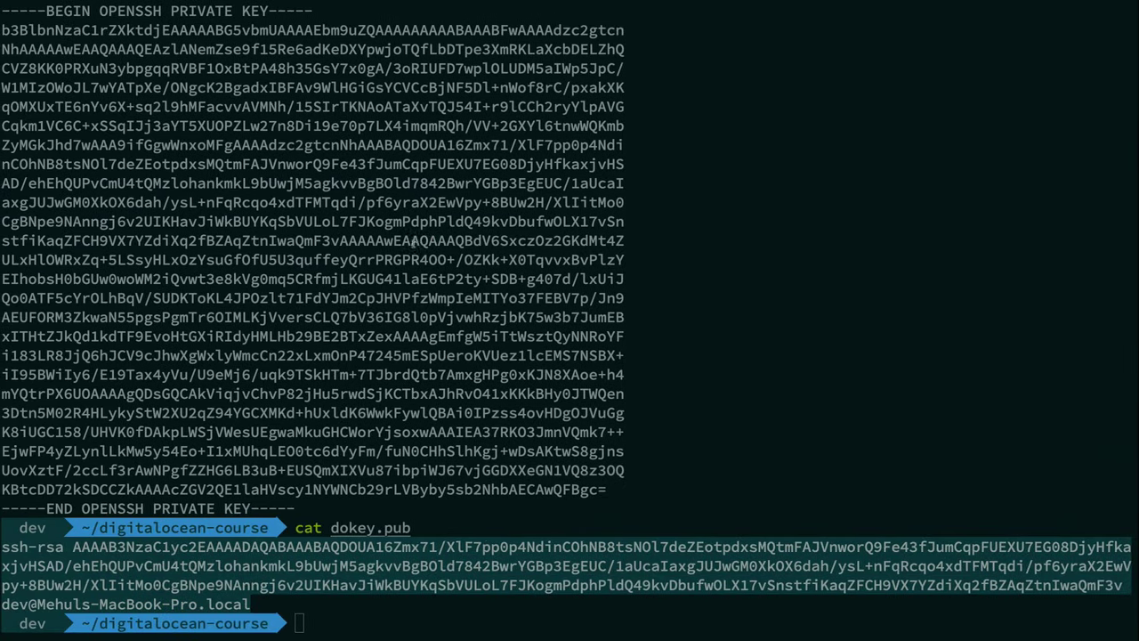
pyautogui.scroll(3, 379, 236)
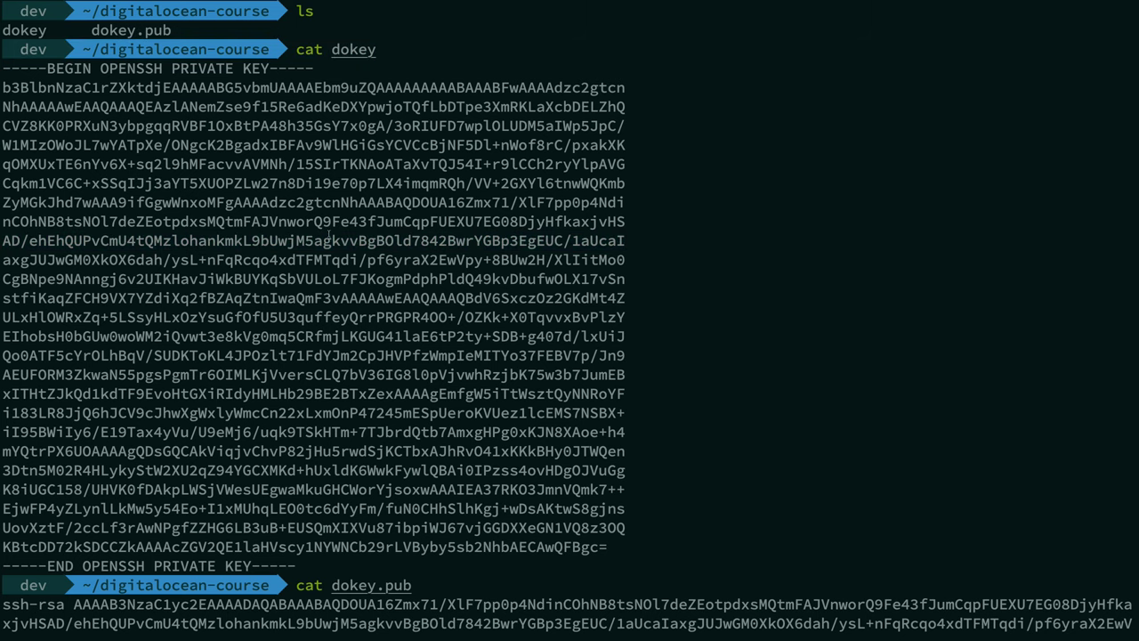
# Name the key 'digitalocean-tutorials' and add it to the account
pyautogui.write('clear')
pyautogui.press('Return')
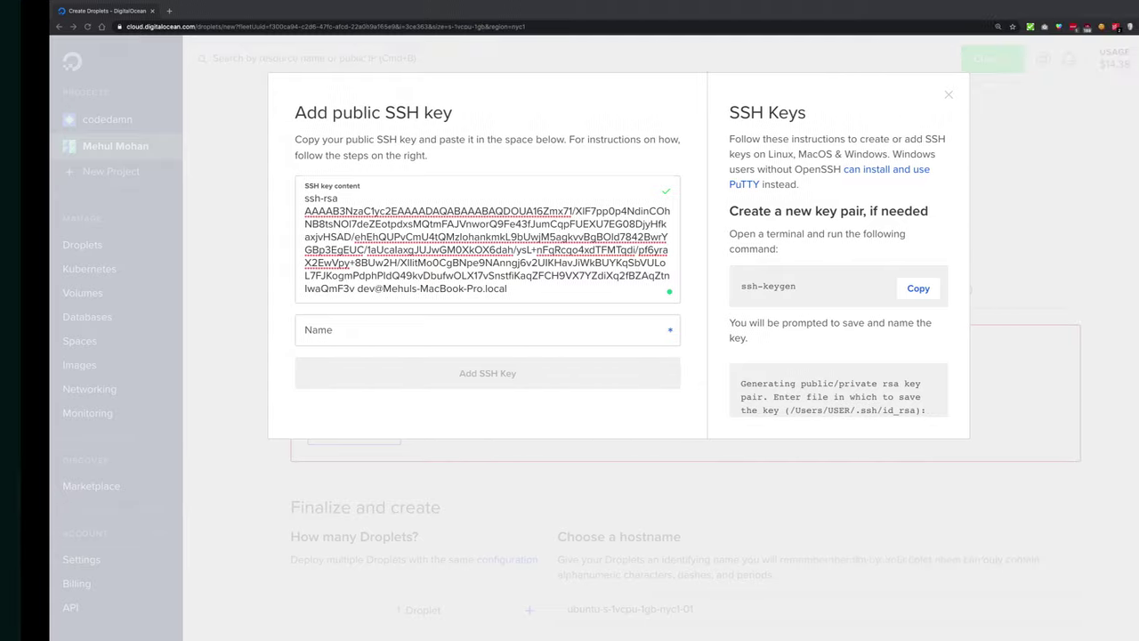
pyautogui.click(374, 330)
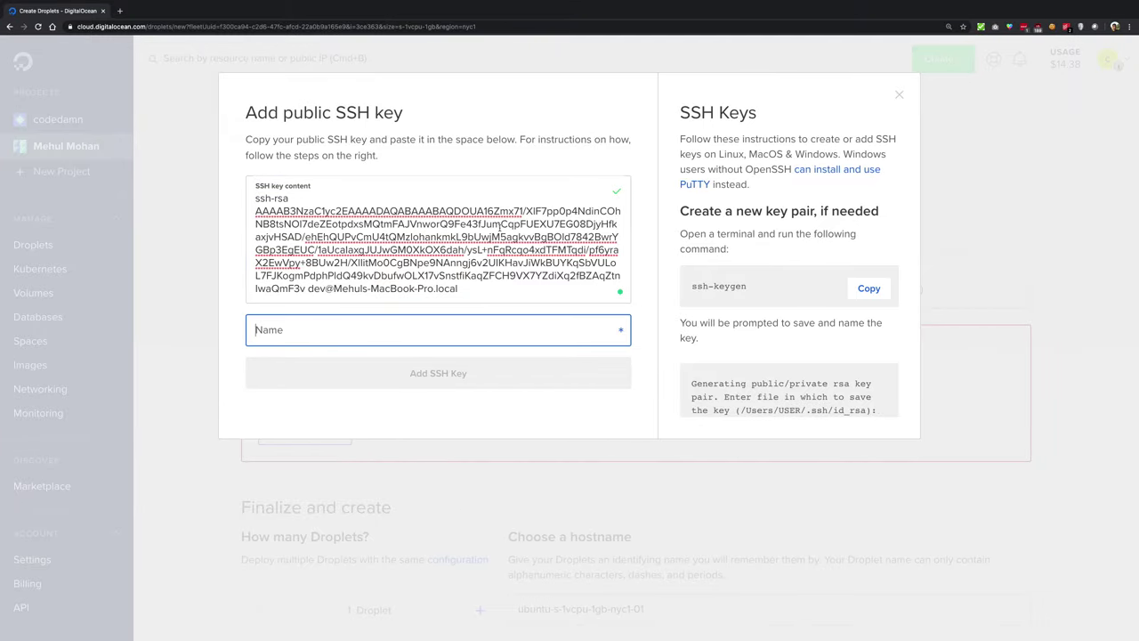
pyautogui.write('digitalocean-')
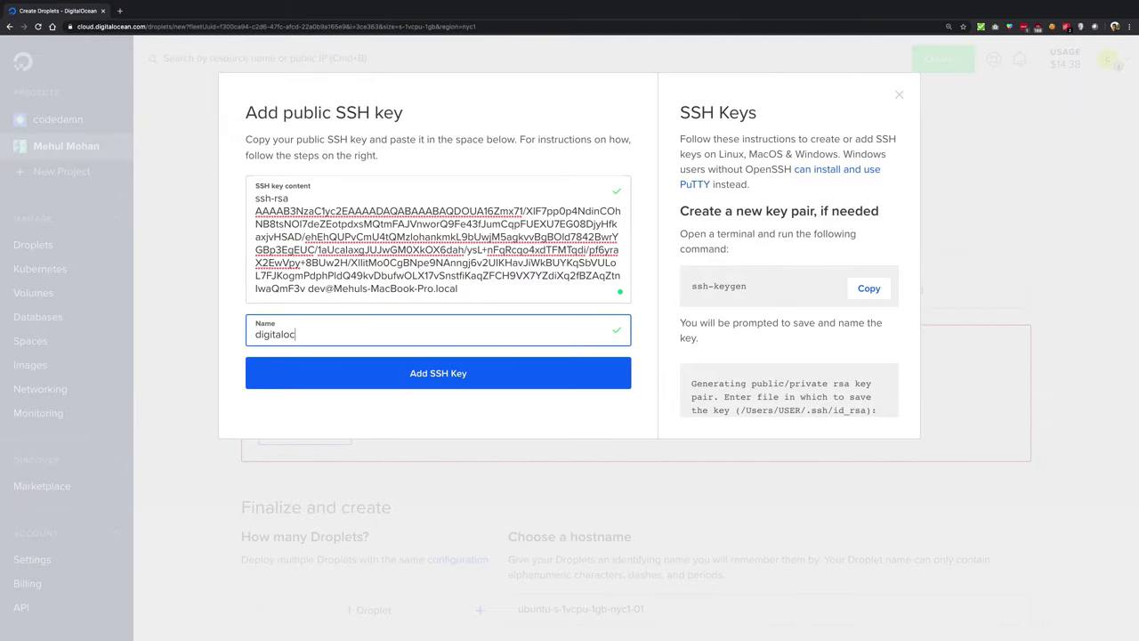
pyautogui.write('tutorials')
pyautogui.click(410, 373)
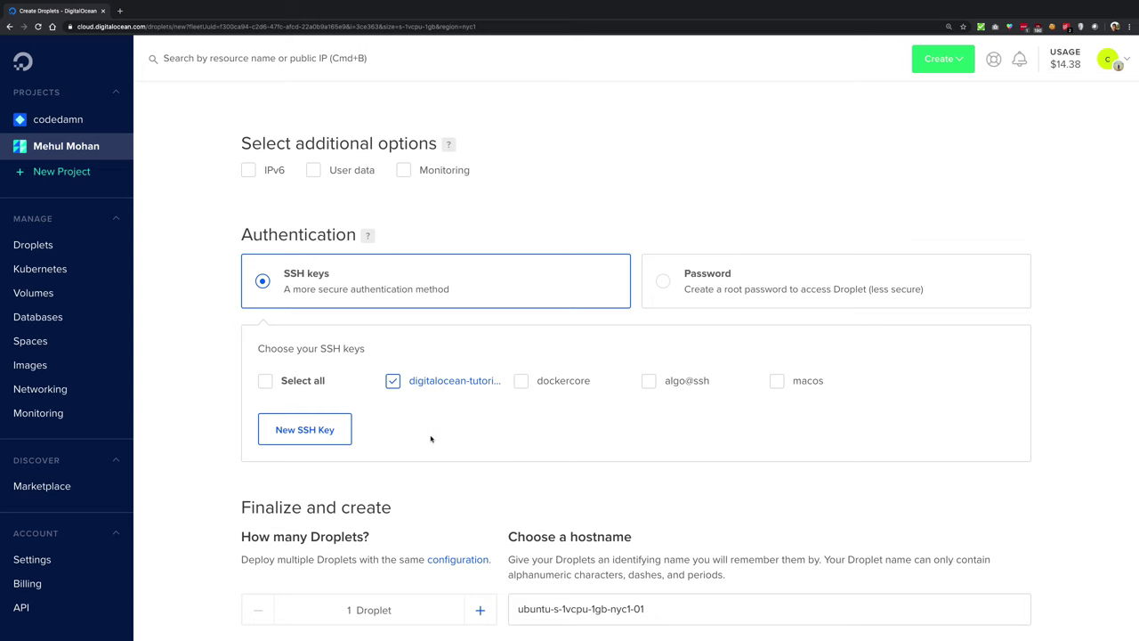
# Set the number of droplets to 1
pyautogui.scroll(-5, 431, 439)
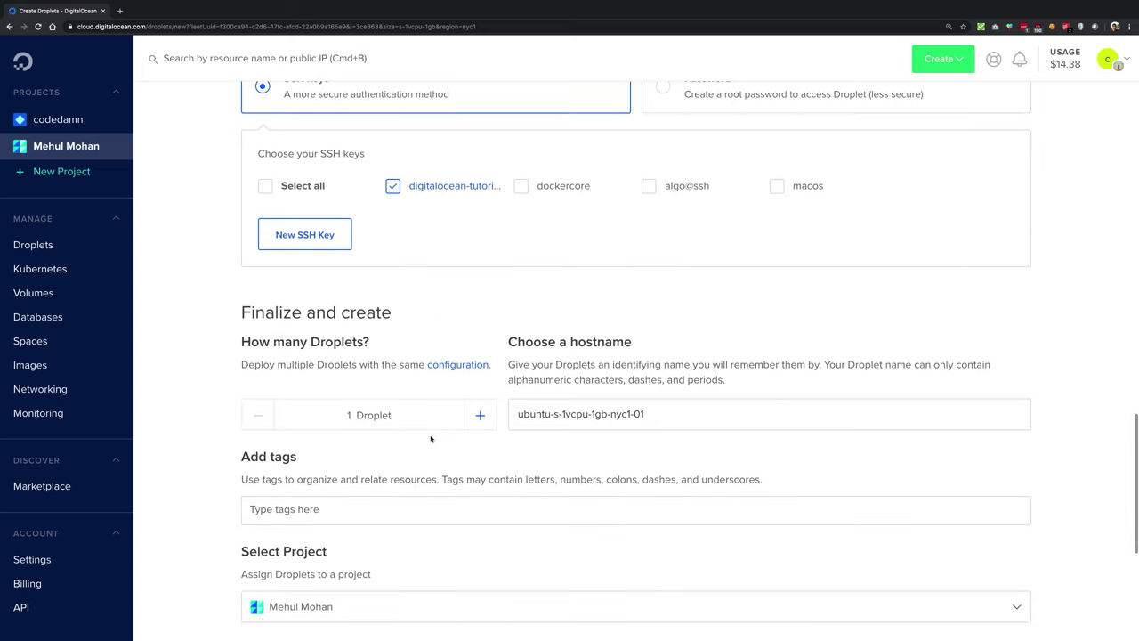
pyautogui.scroll(-1, 496, 274)
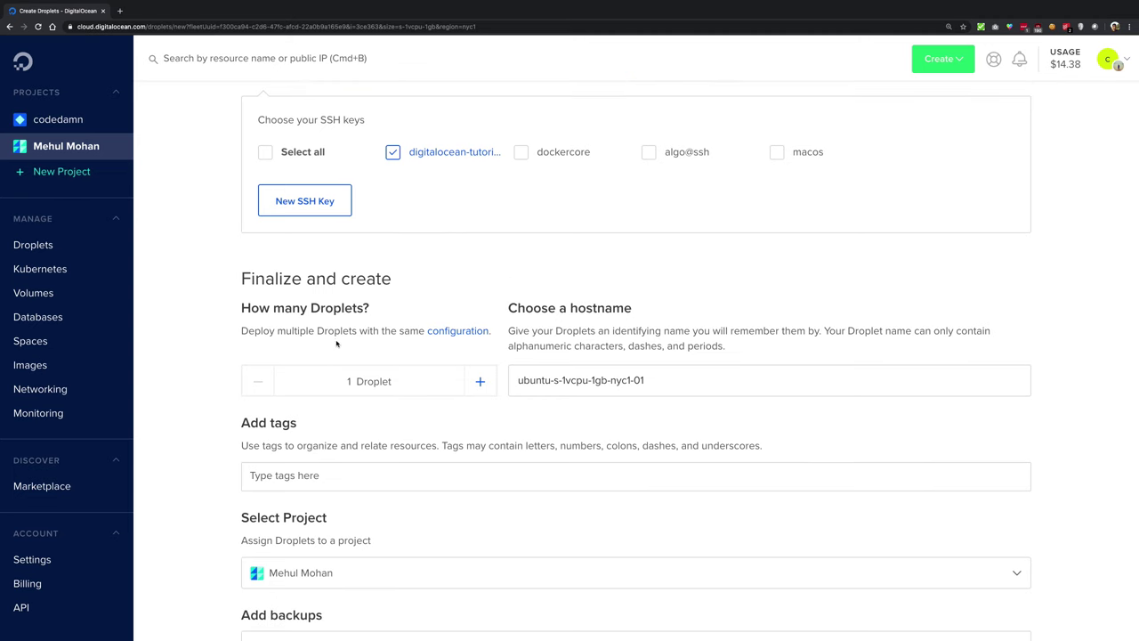
pyautogui.click(474, 384)
pyautogui.click(473, 385)
pyautogui.click(474, 385)
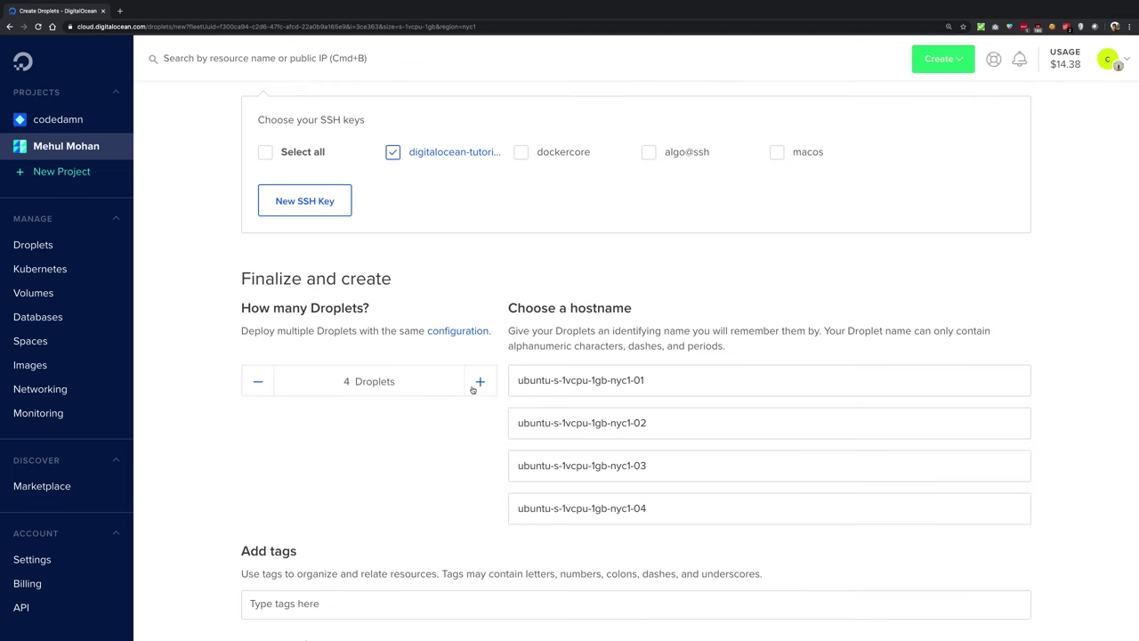
pyautogui.click(259, 381)
pyautogui.click(259, 381)
pyautogui.click(259, 381)
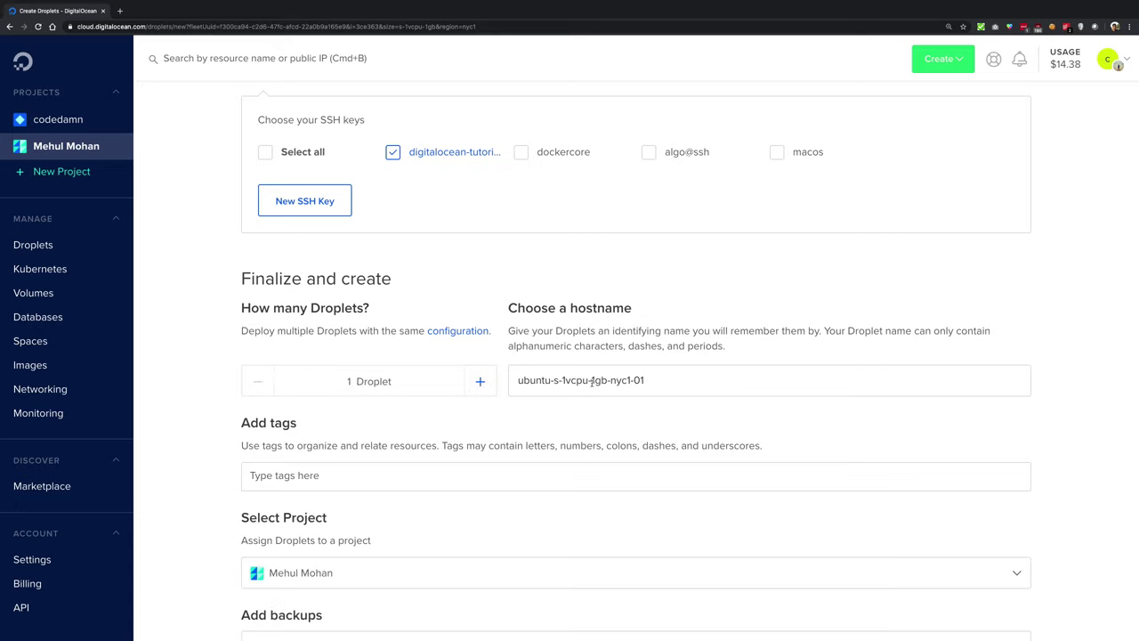
# Change the droplet hostname to 'digitalocean-tutorial'
pyautogui.tripleClick(558, 368)
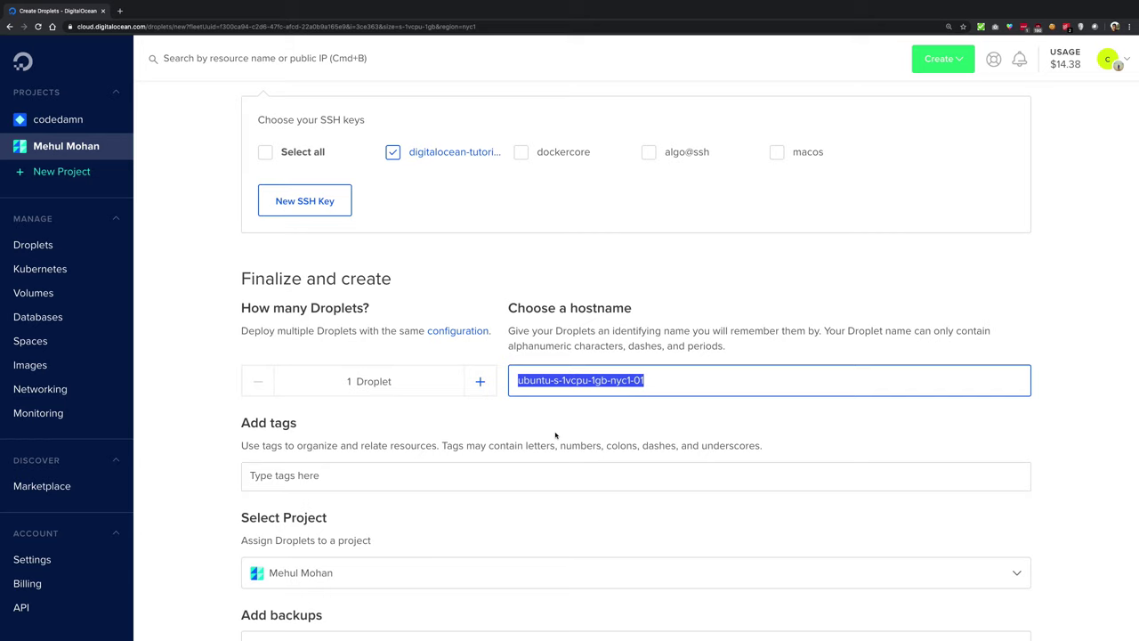
pyautogui.write('digitial')
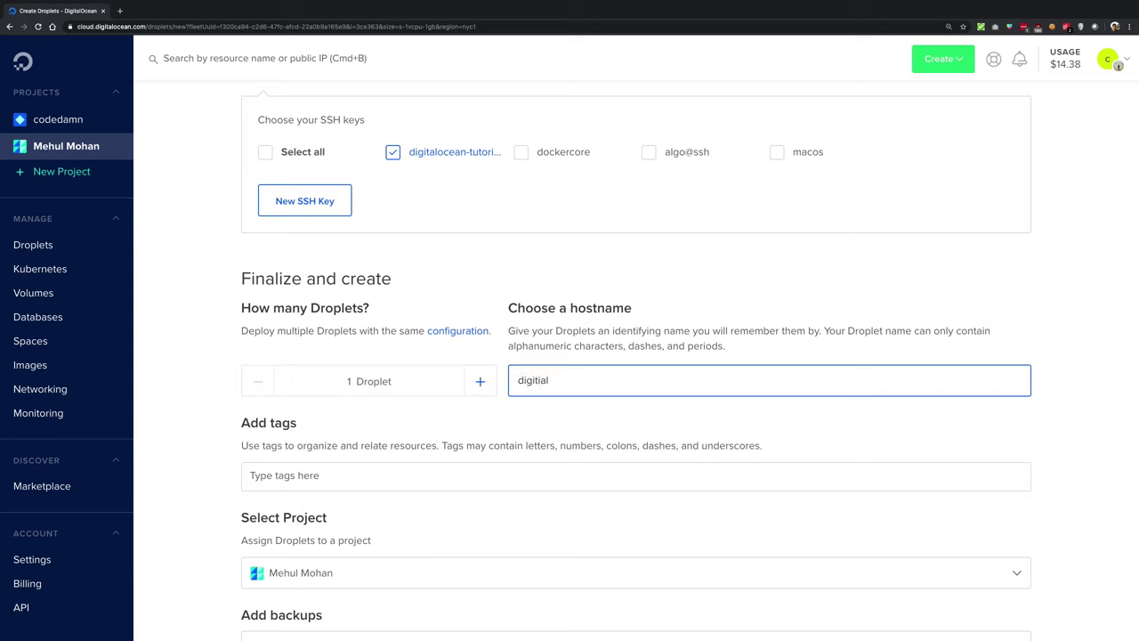
pyautogui.press('BackSpace')
pyautogui.press('BackSpace')
pyautogui.press('BackSpace')
pyautogui.write('alocean-tutorial')
pyautogui.press('Tab')
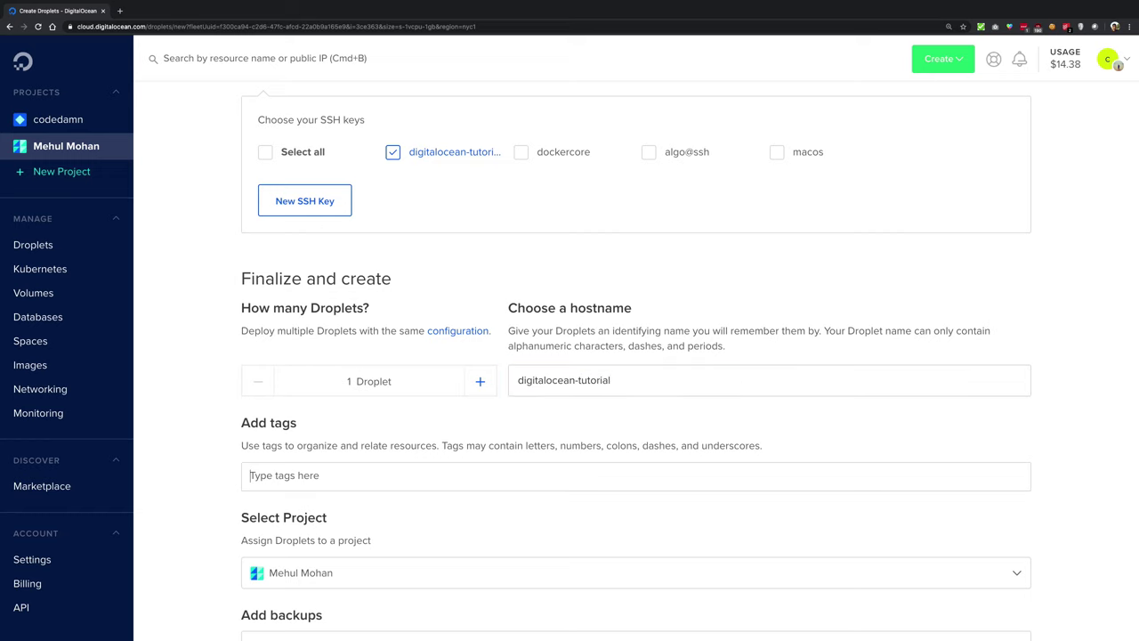
pyautogui.scroll(-1, 547, 554)
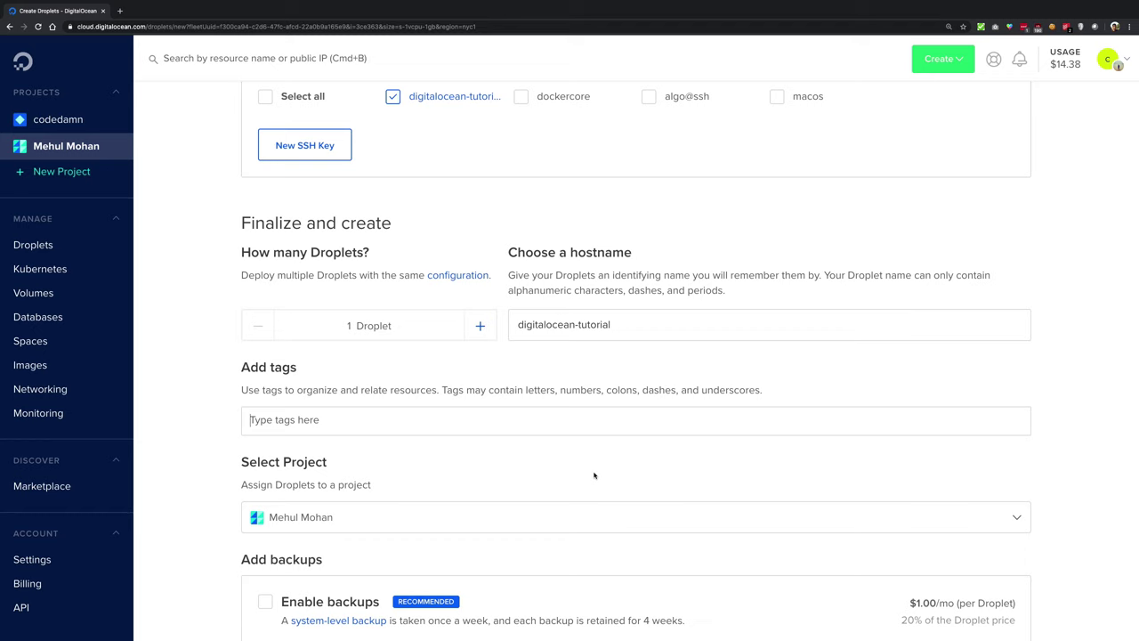
# Enter a CUSTOM_TAG tag for the droplet, then remove it again
pyautogui.click(588, 426)
pyautogui.scroll(-1, 544, 385)
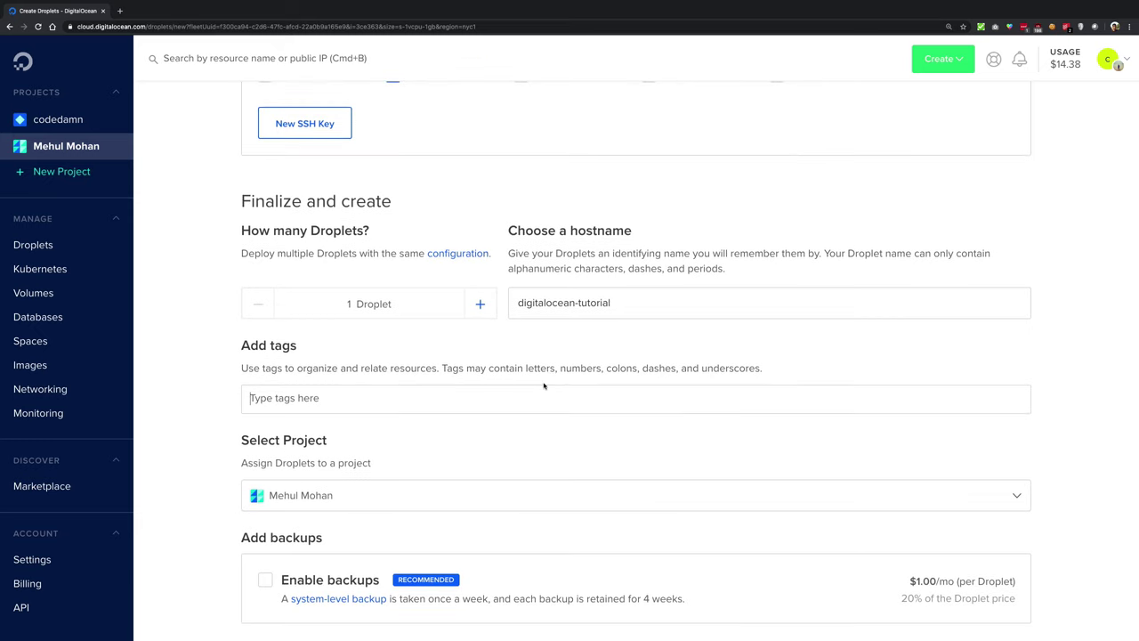
pyautogui.write('CUSTOM_T')
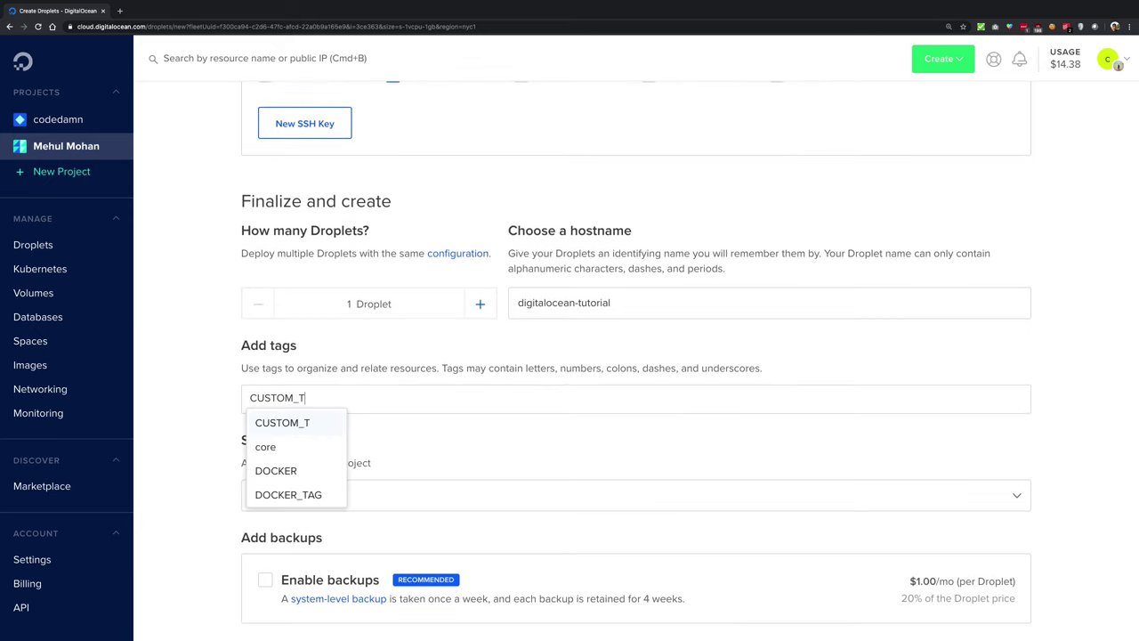
pyautogui.write('AG')
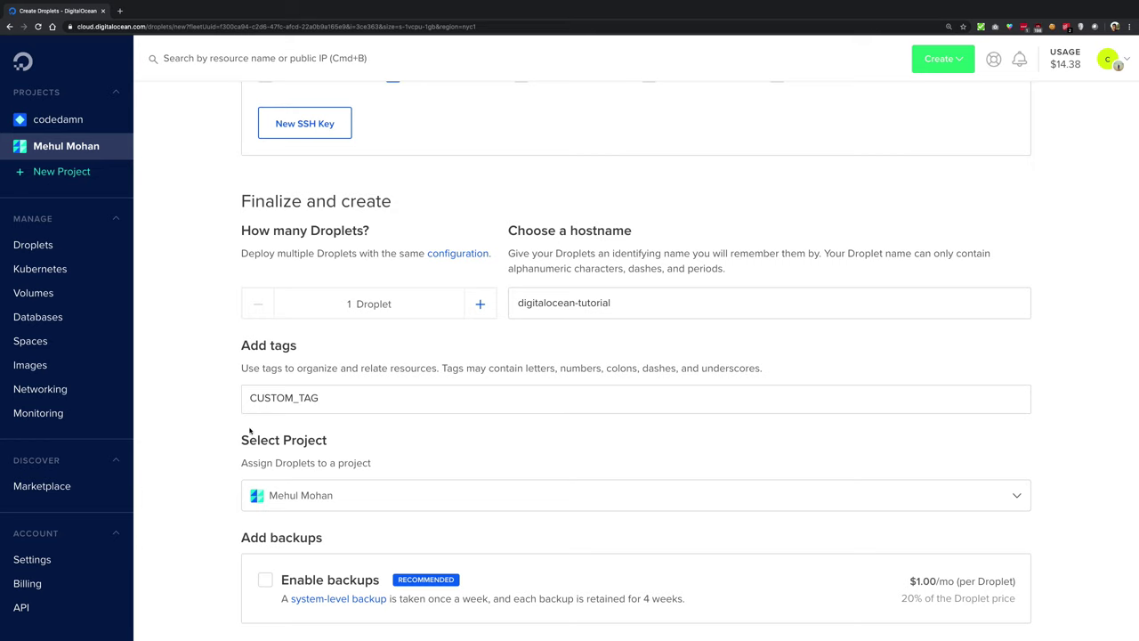
pyautogui.press('super+a')
pyautogui.press('BackSpace')
pyautogui.scroll(-3, 231, 401)
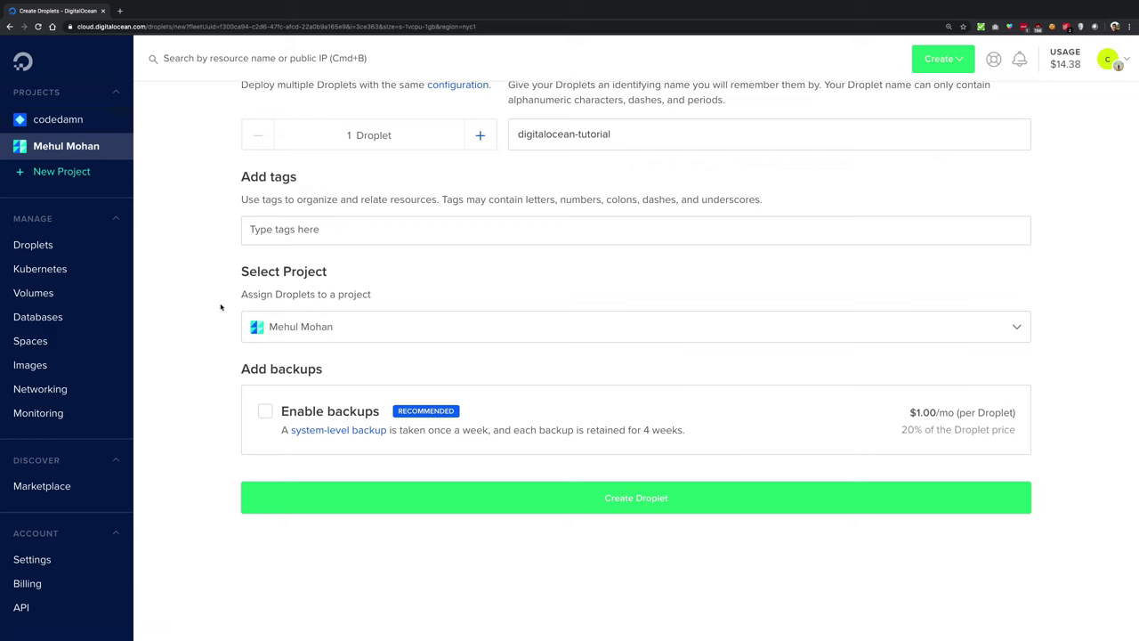
# Check the project list, leaving the droplet's project unchanged
pyautogui.click(291, 326)
pyautogui.click(291, 327)
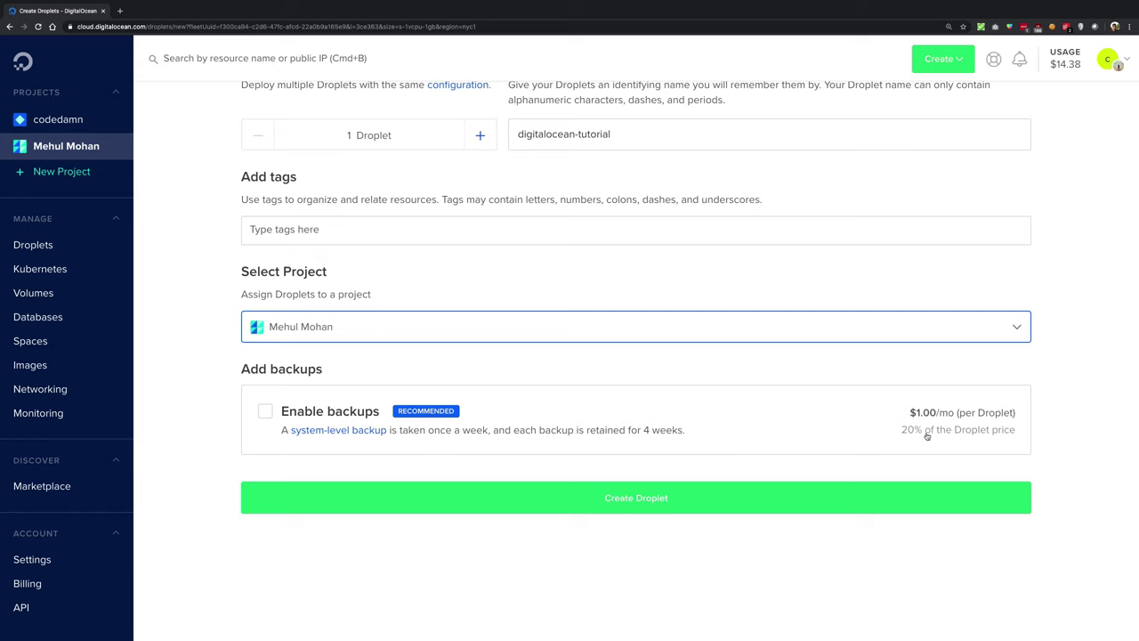
pyautogui.click(1087, 355)
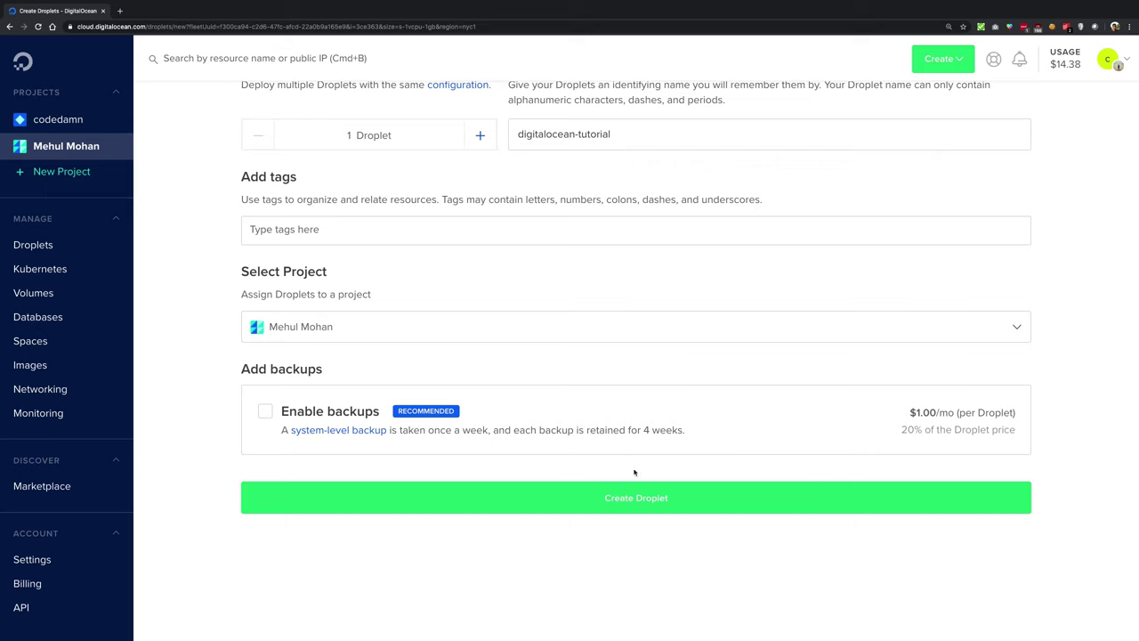
pyautogui.scroll(10, 630, 499)
# Review the form and create the digitalocean-tutorial droplet
pyautogui.scroll(3, 629, 542)
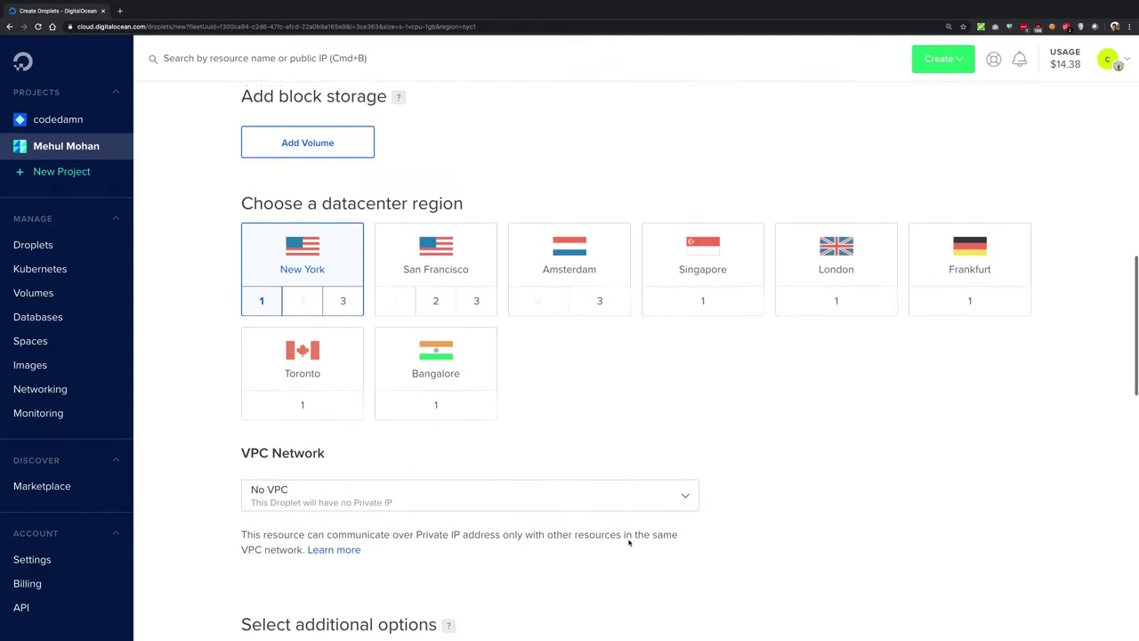
pyautogui.scroll(-10, 629, 542)
pyautogui.scroll(8, 628, 543)
pyautogui.scroll(15, 628, 542)
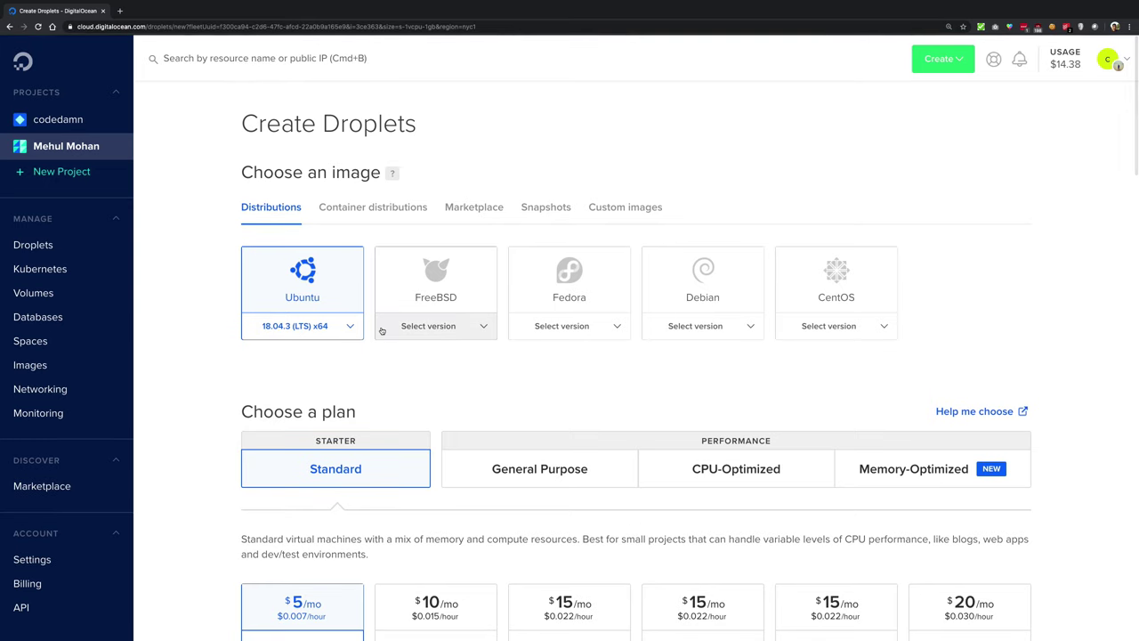
pyautogui.scroll(-3, 629, 542)
pyautogui.scroll(-6, 387, 381)
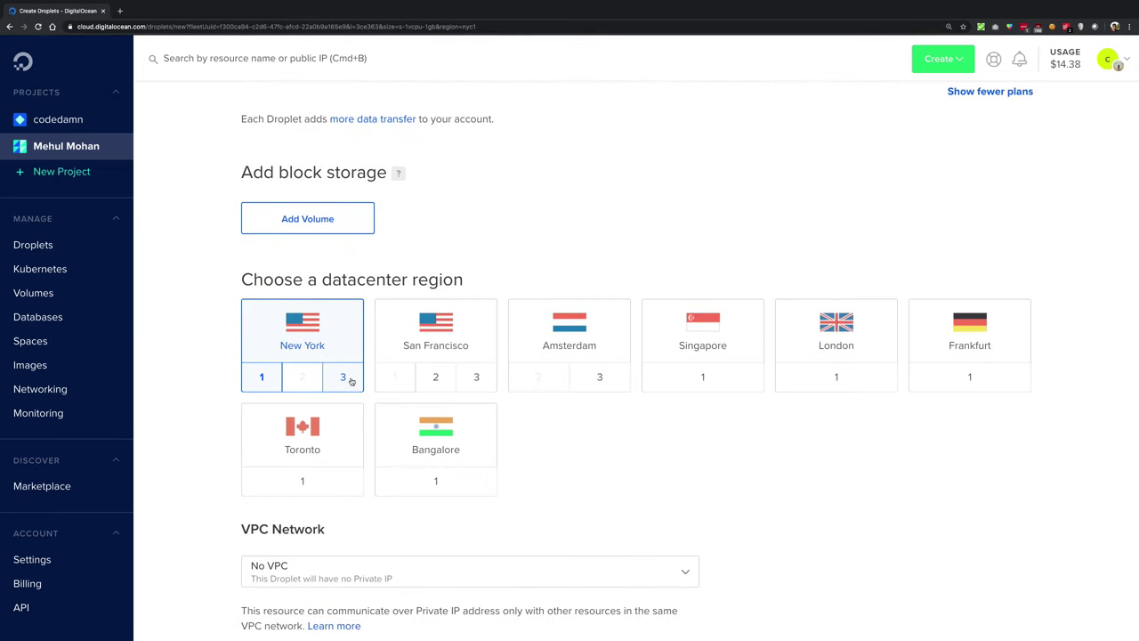
pyautogui.scroll(-6, 356, 373)
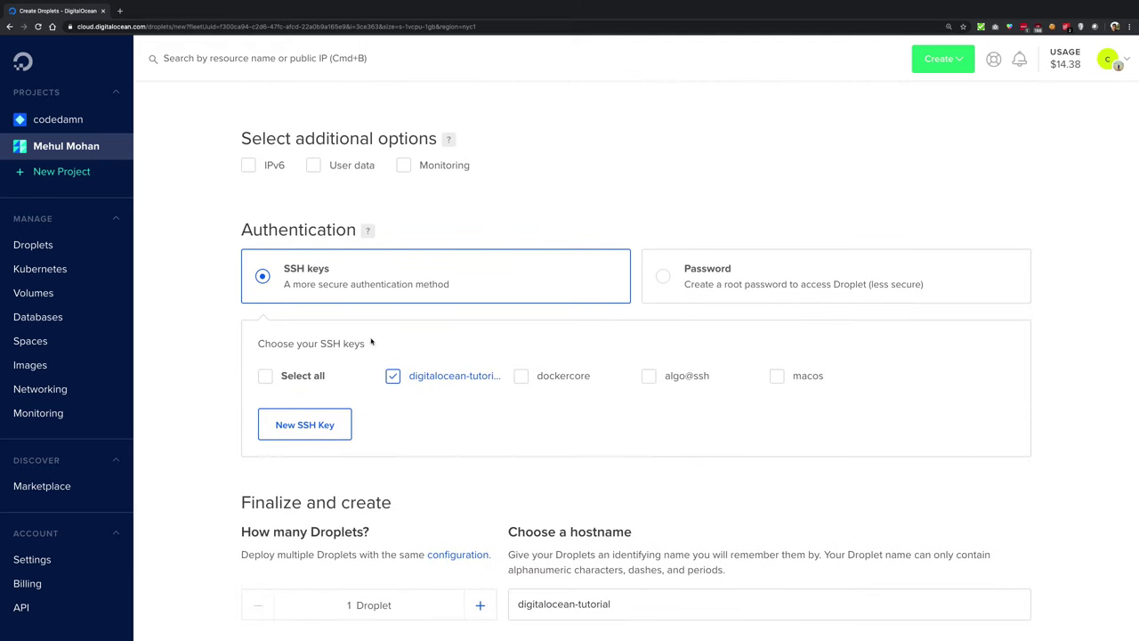
pyautogui.scroll(-4, 325, 401)
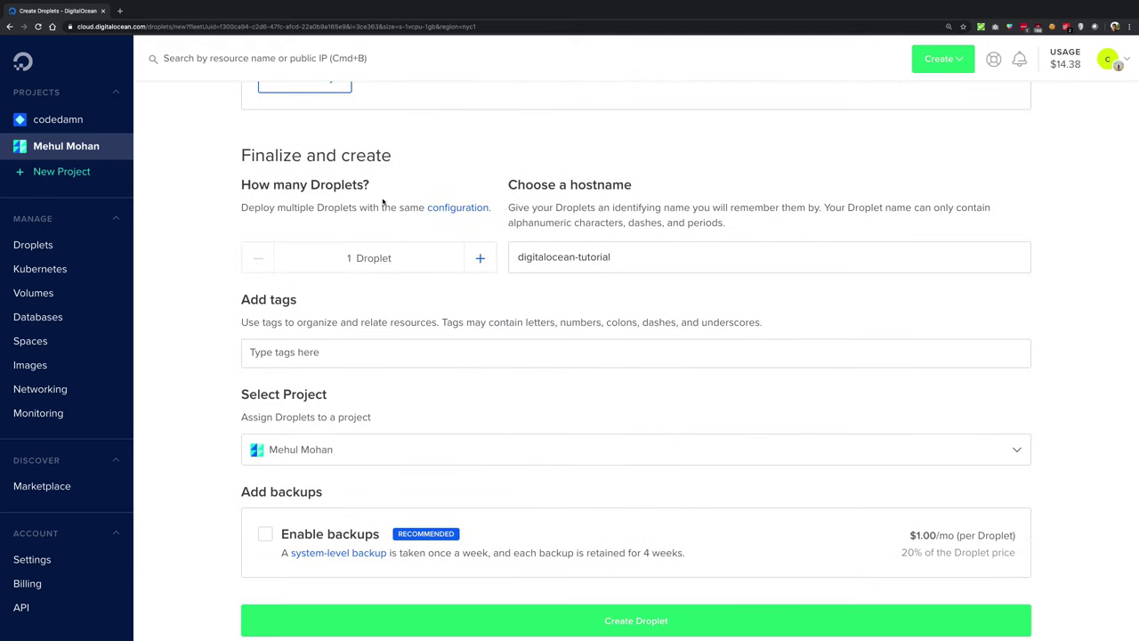
pyautogui.scroll(-3, 379, 363)
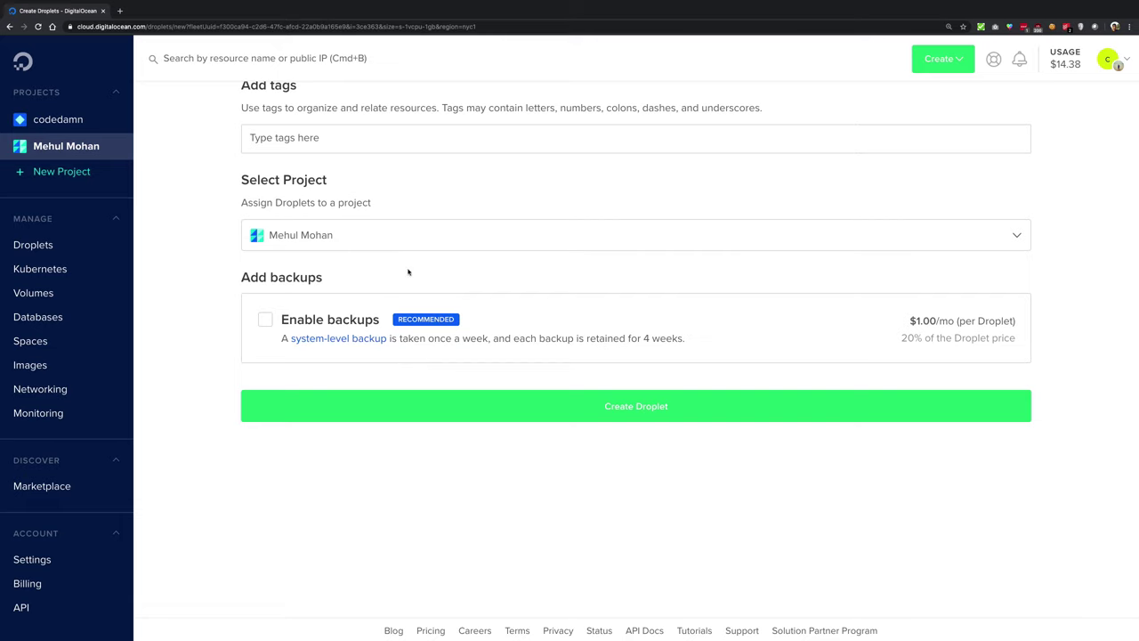
pyautogui.click(392, 394)
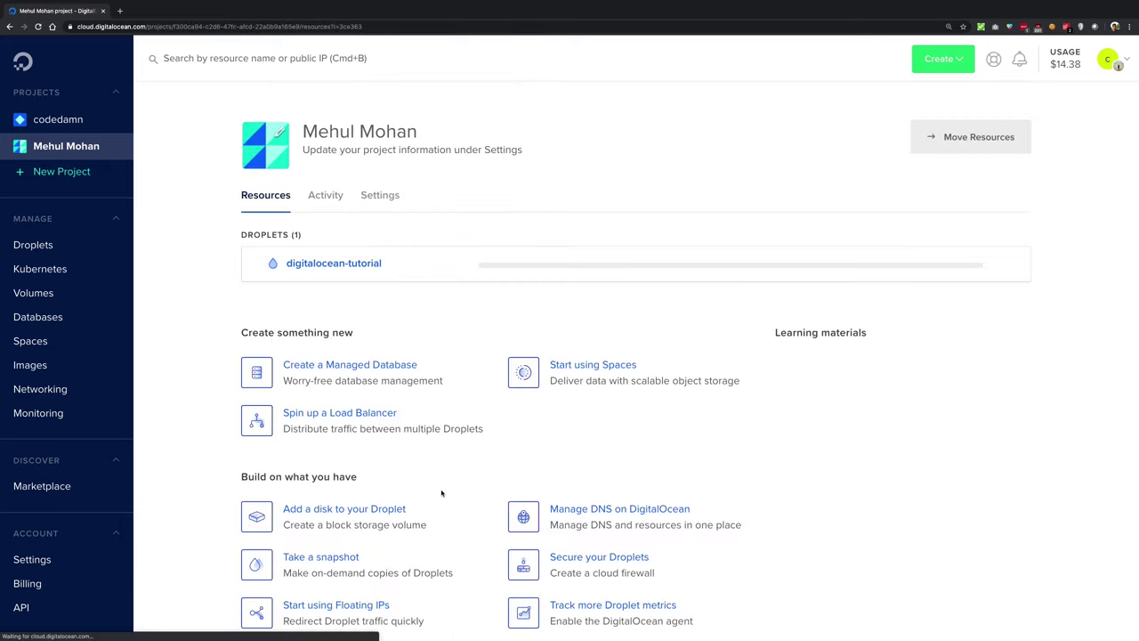
# Expand the digitalocean-tutorial droplet details and paste its IPv4 104.248.225.249 into a new tab
pyautogui.click(407, 268)
pyautogui.scroll(-1, 529, 336)
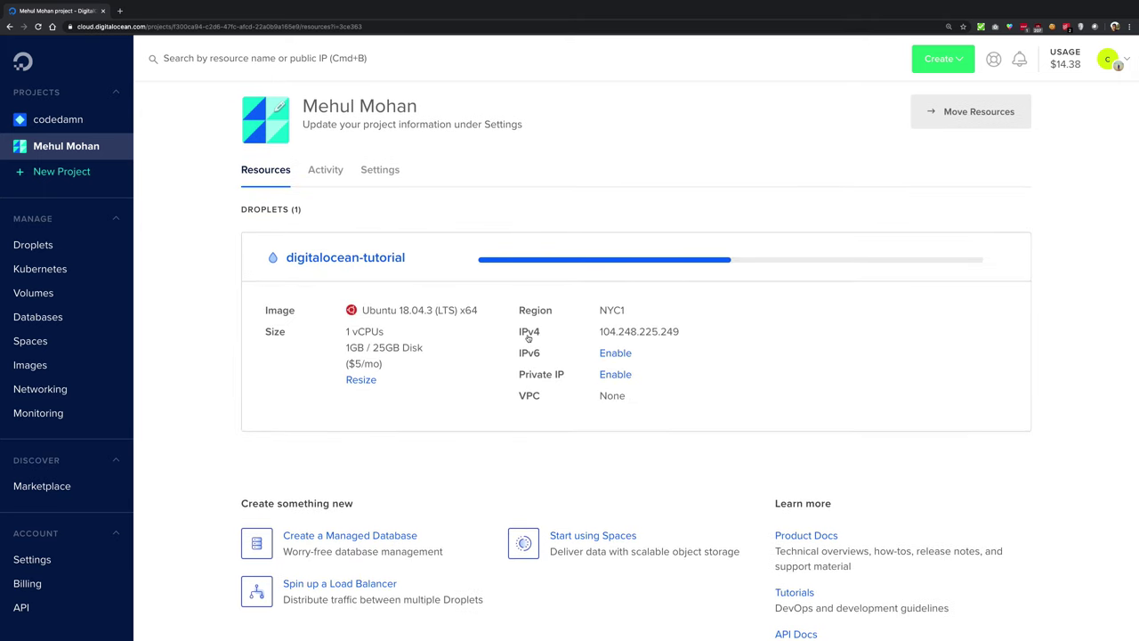
pyautogui.moveTo(640, 335)
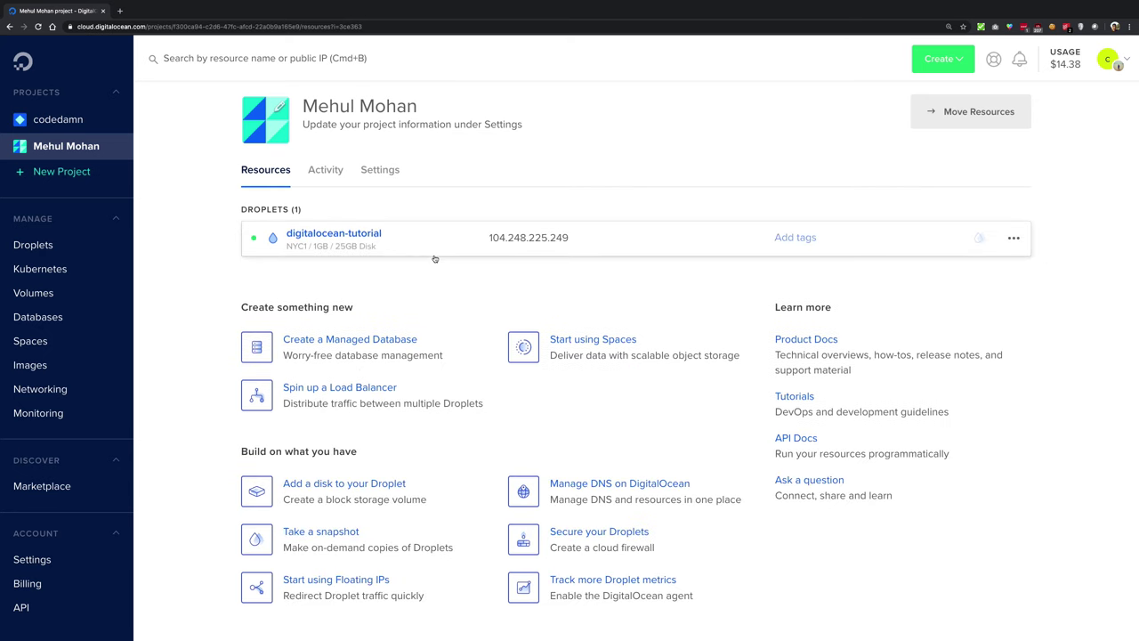
pyautogui.click(432, 252)
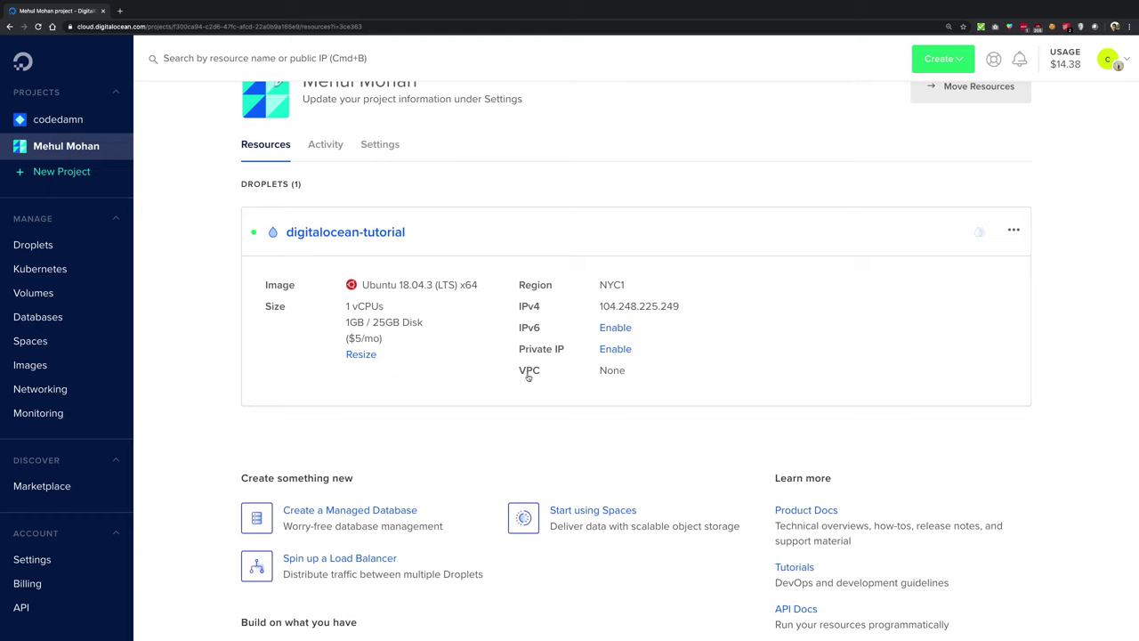
pyautogui.moveTo(653, 308)
pyautogui.hotkey('ctrl', 't')
pyautogui.write('104.248.225.249')
# Load 104.248.225.249, confirm the connection is refused, and return to the DigitalOcean project tab
pyautogui.press('Return')
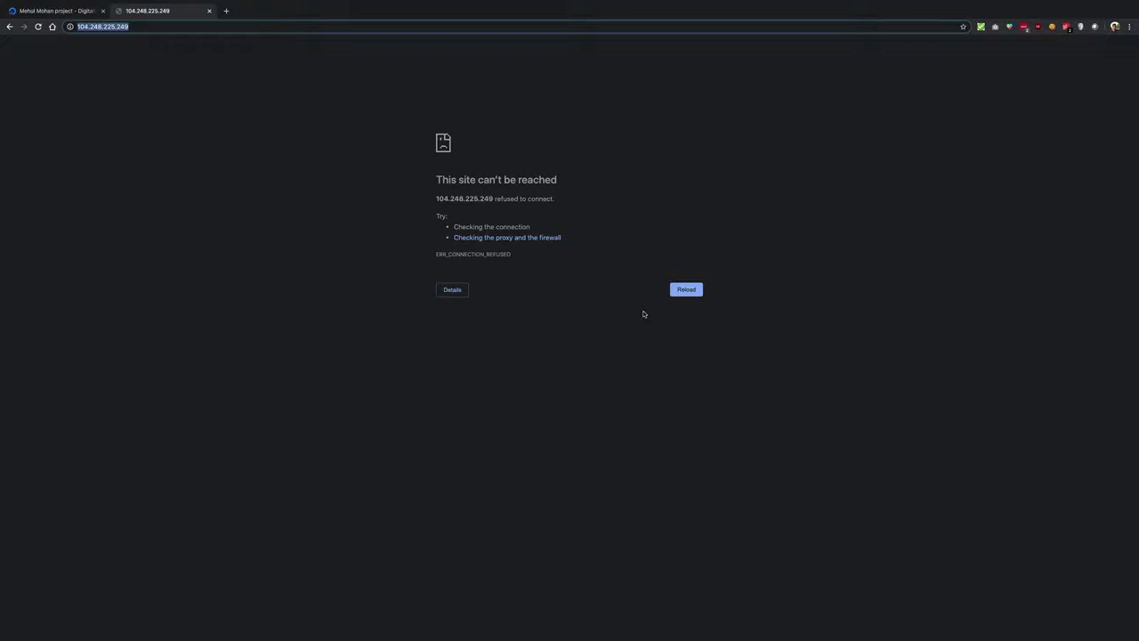
pyautogui.press('Return')
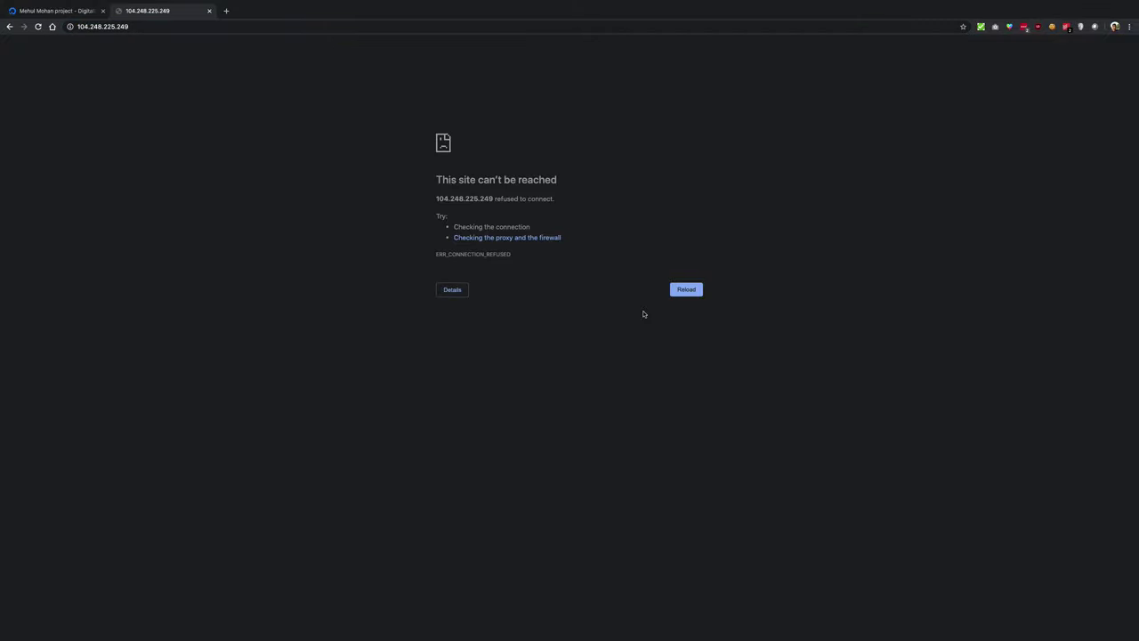
pyautogui.hotkey('ctrl', 'shift', 'Tab')
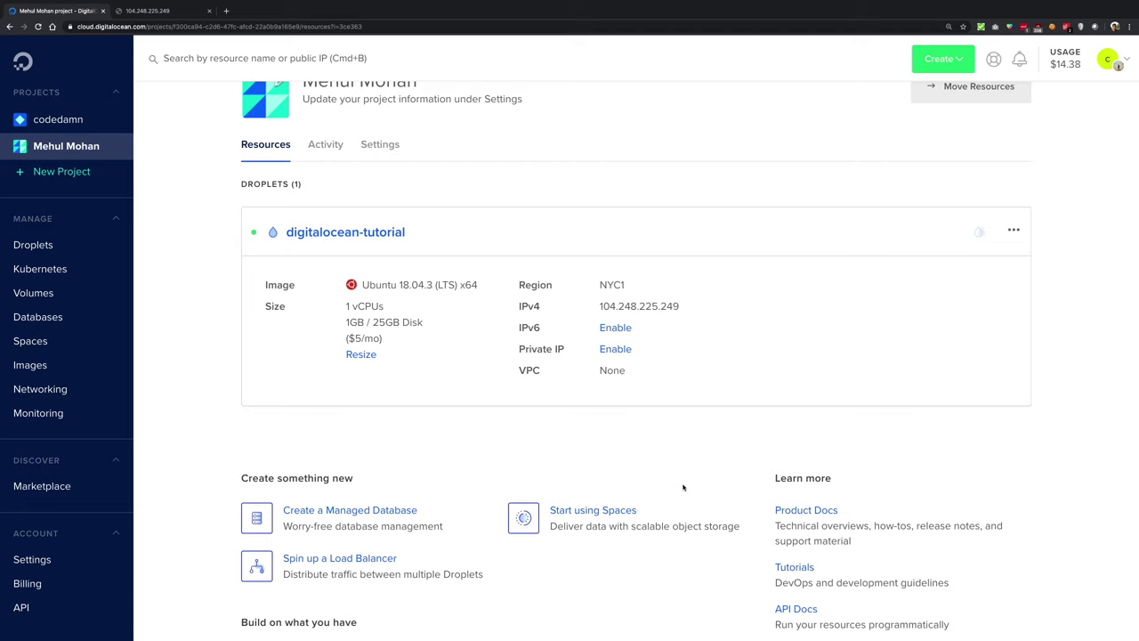
pyautogui.hotkey('ctrl', 'Tab')
pyautogui.hotkey('ctrl', 'shift', 'Tab')
pyautogui.scroll(2, 606, 485)
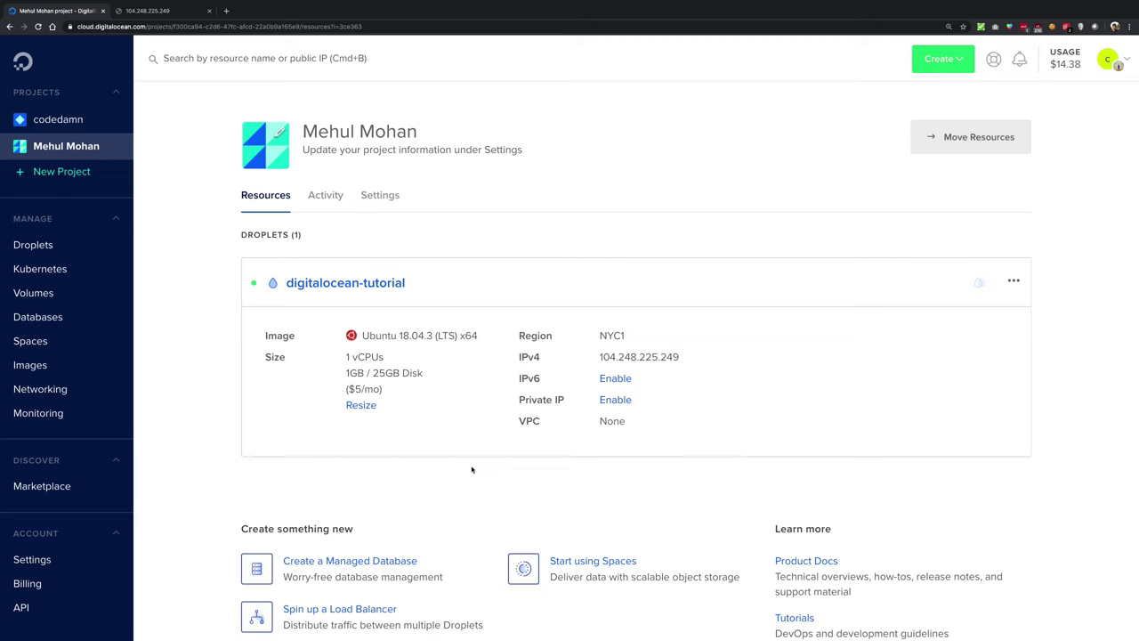
pyautogui.moveTo(655, 365)
# In the terminal, list the course folder, delete dokey.pub, and clear the screen
pyautogui.hotkey('ctrl', 'Left')
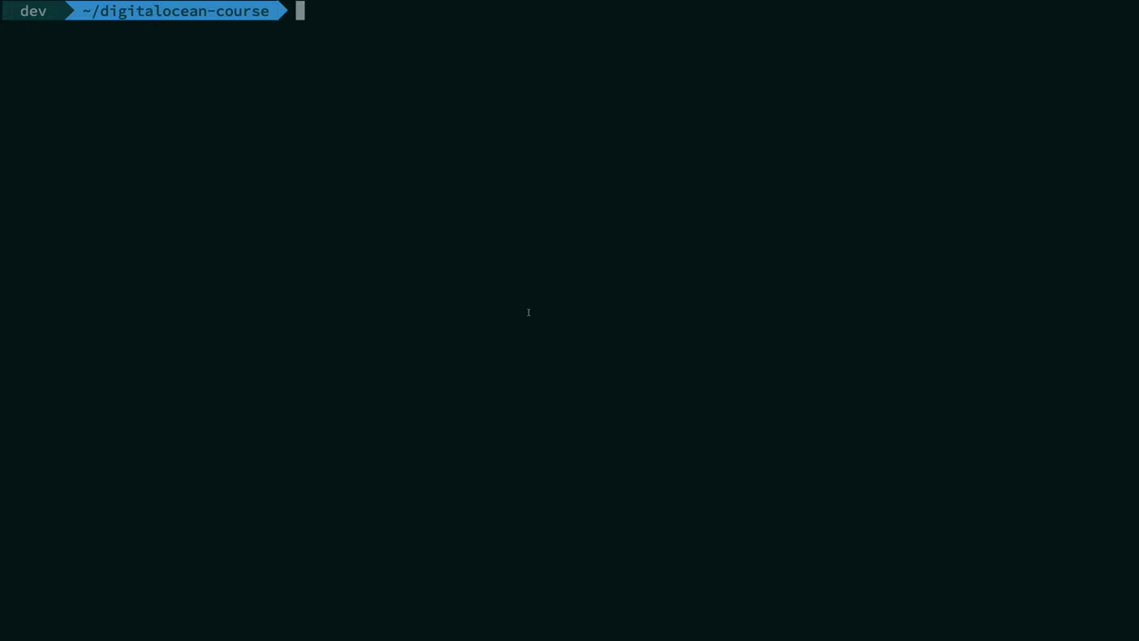
pyautogui.write('ls')
pyautogui.press('Return')
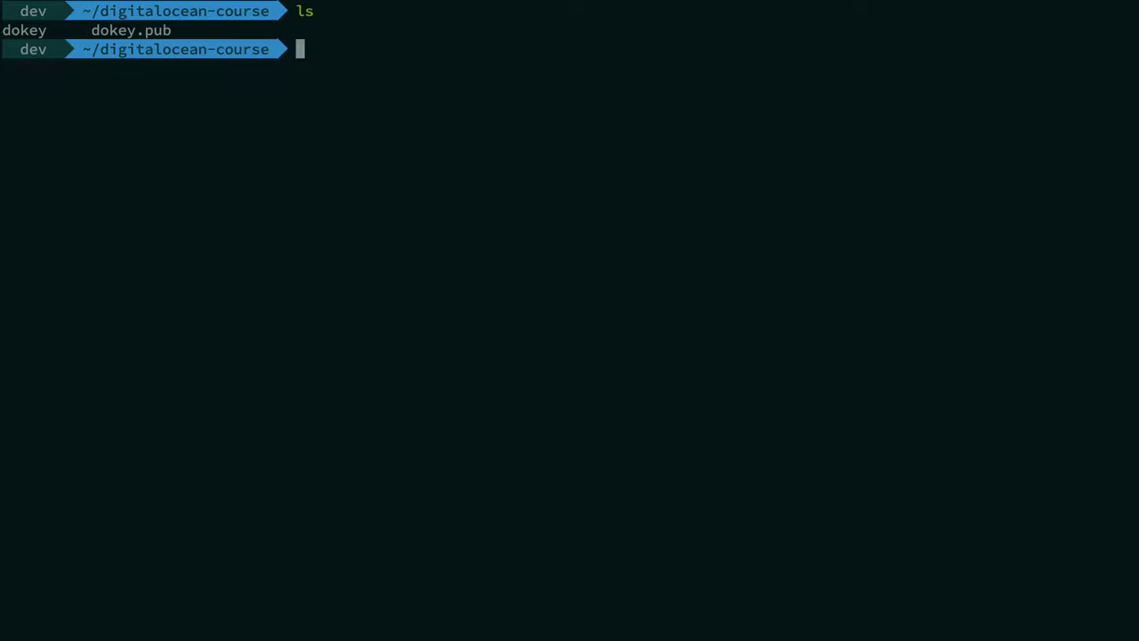
pyautogui.write('rm dokey.pub')
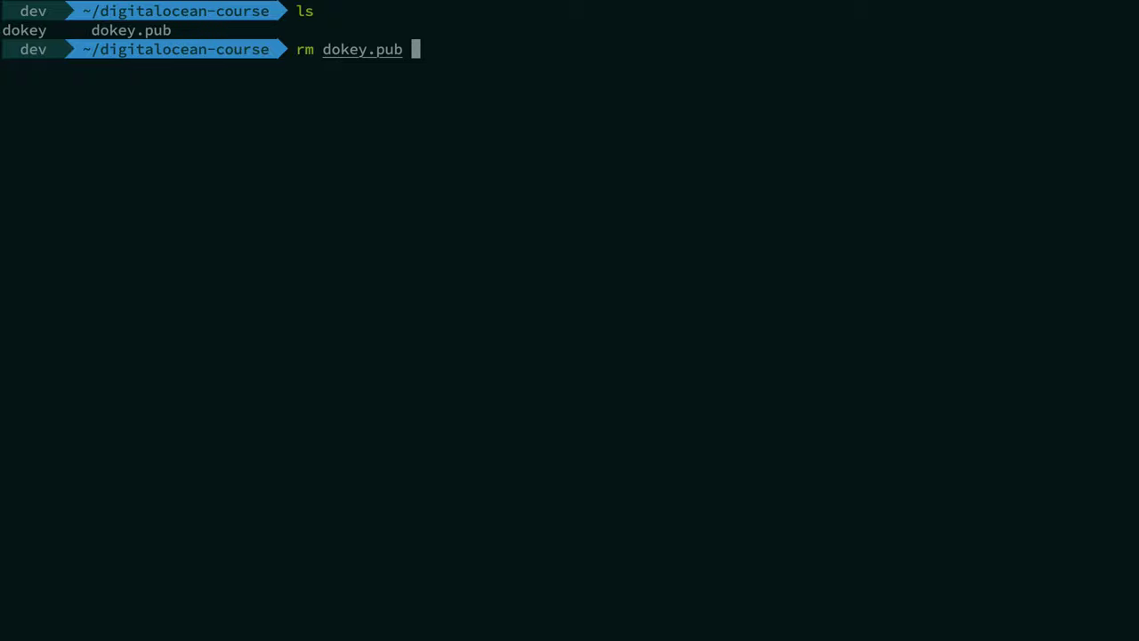
pyautogui.press('Return')
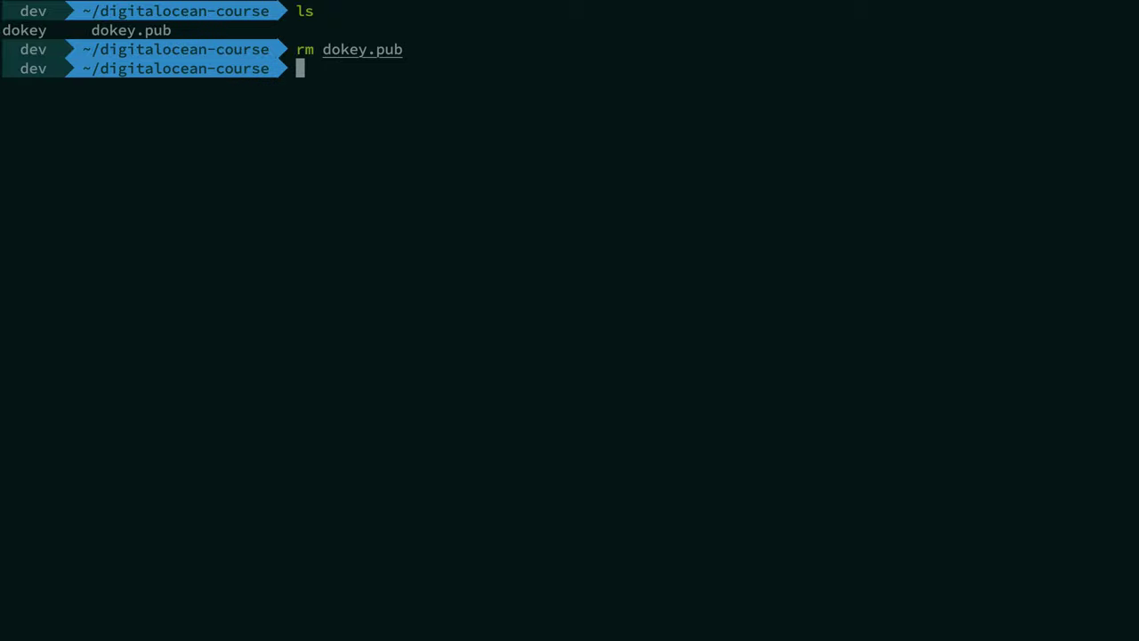
pyautogui.write('clear')
pyautogui.press('Return')
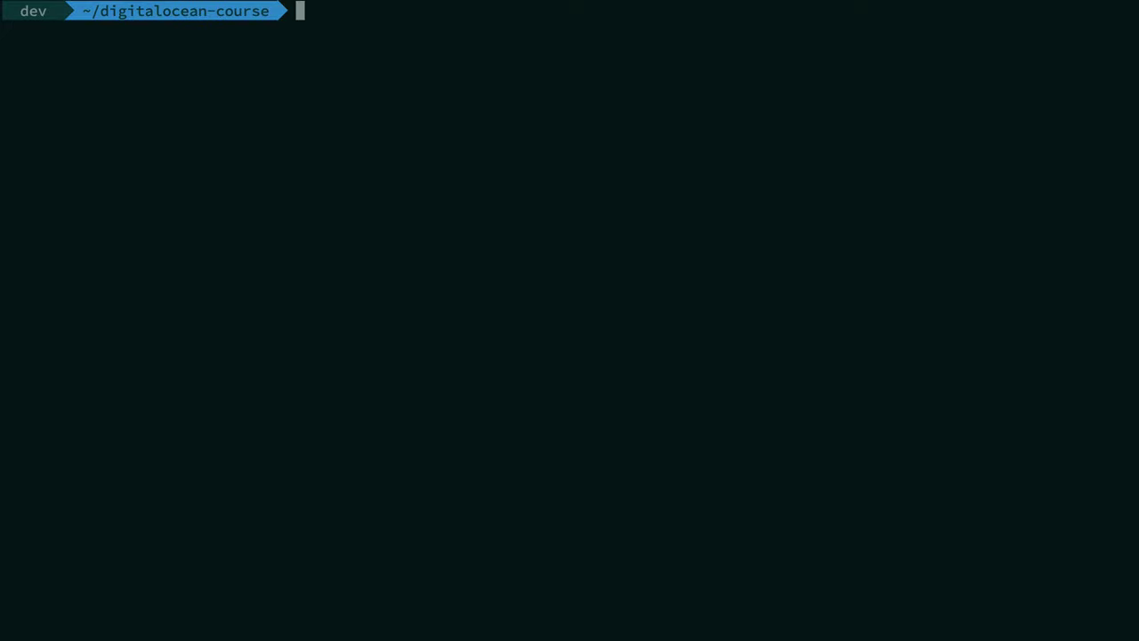
# Begin the command 'ssh -i ./dokey' using the private key file
pyautogui.write('ssh -i')
pyautogui.write('~')
pyautogui.press('BackSpace')
pyautogui.write('./dokey')
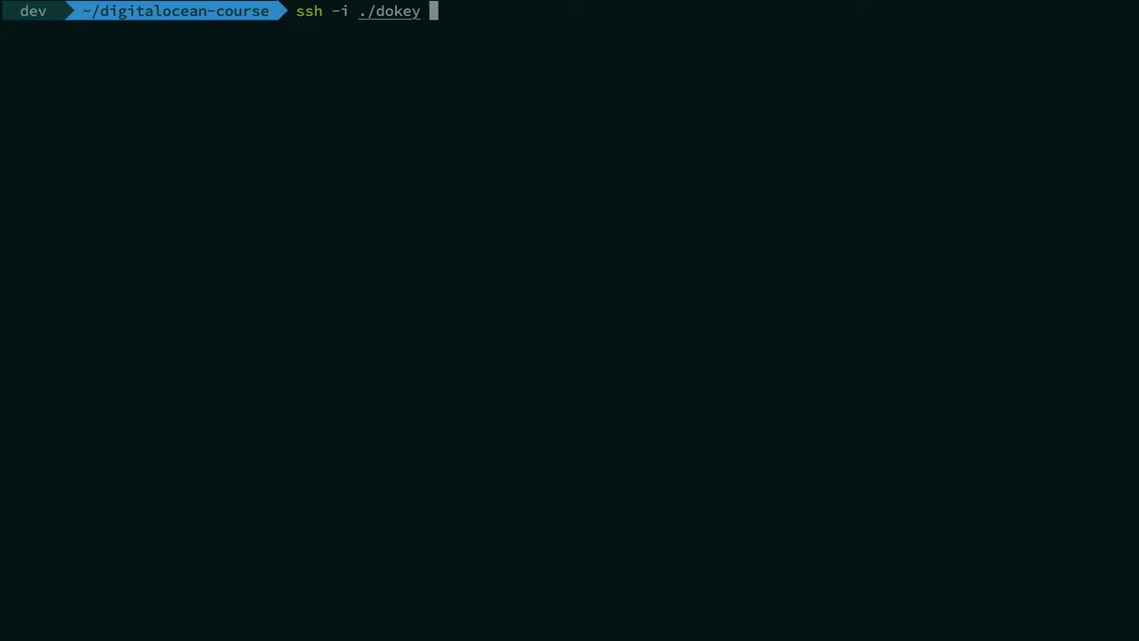
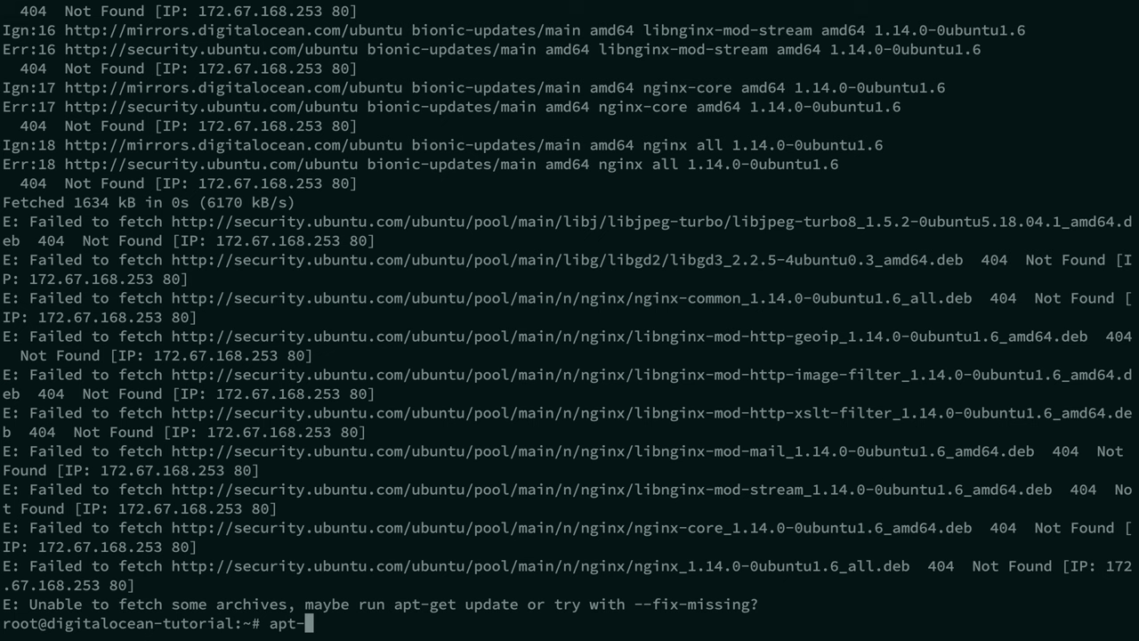
# Run apt-get update and install nginx on the droplet, confirming with y
pyautogui.write('get update && ')
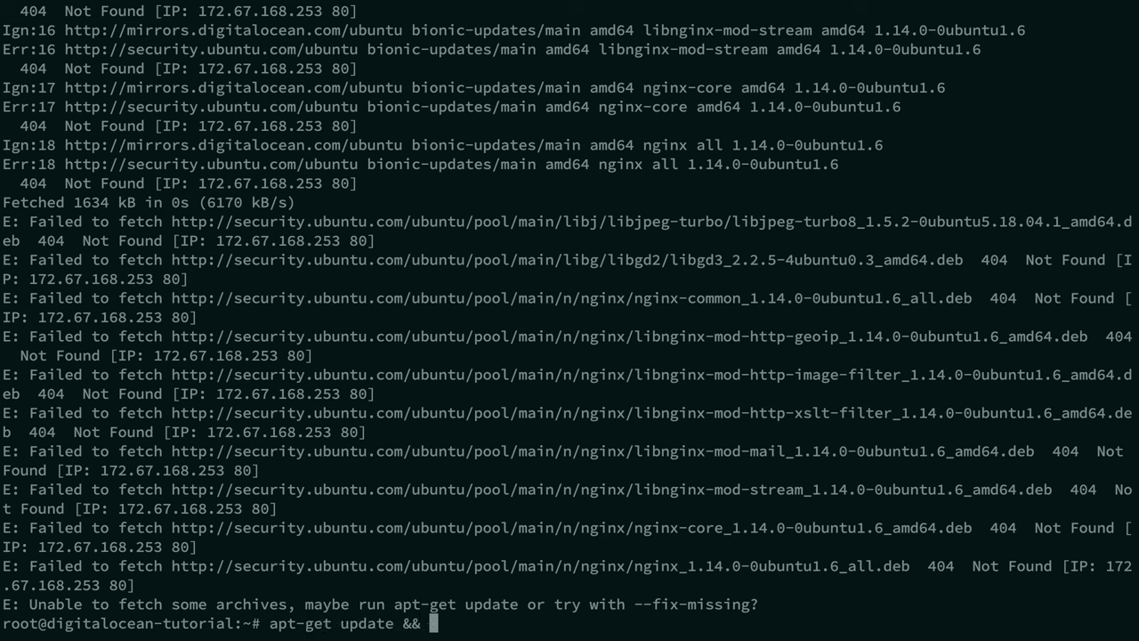
pyautogui.write('apt-get install ')
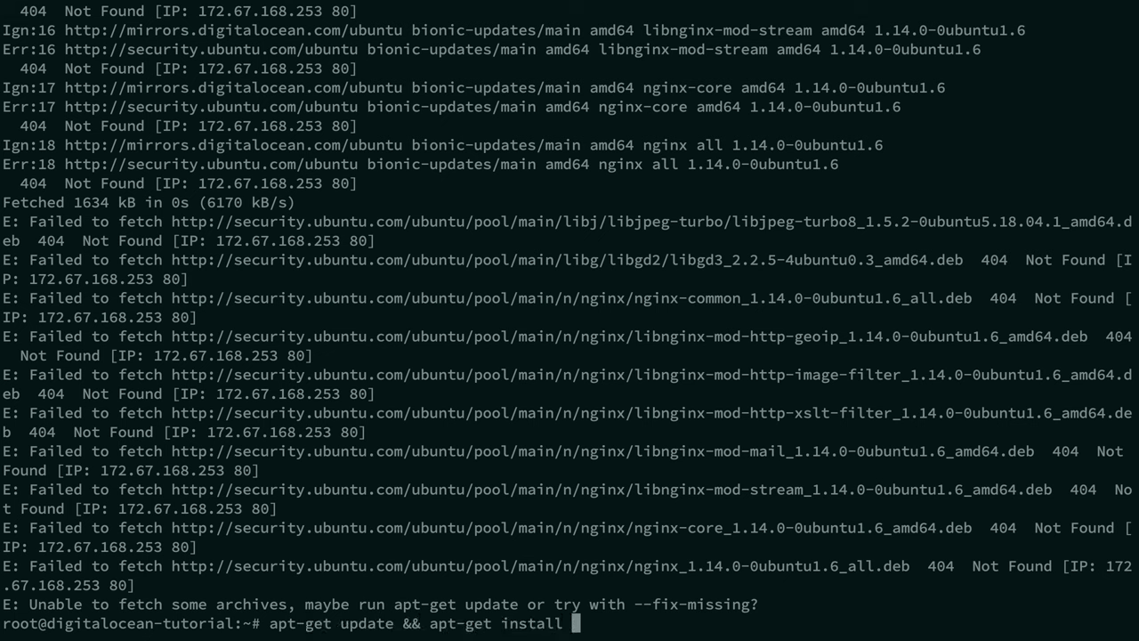
pyautogui.write('nginx')
pyautogui.press('Return')
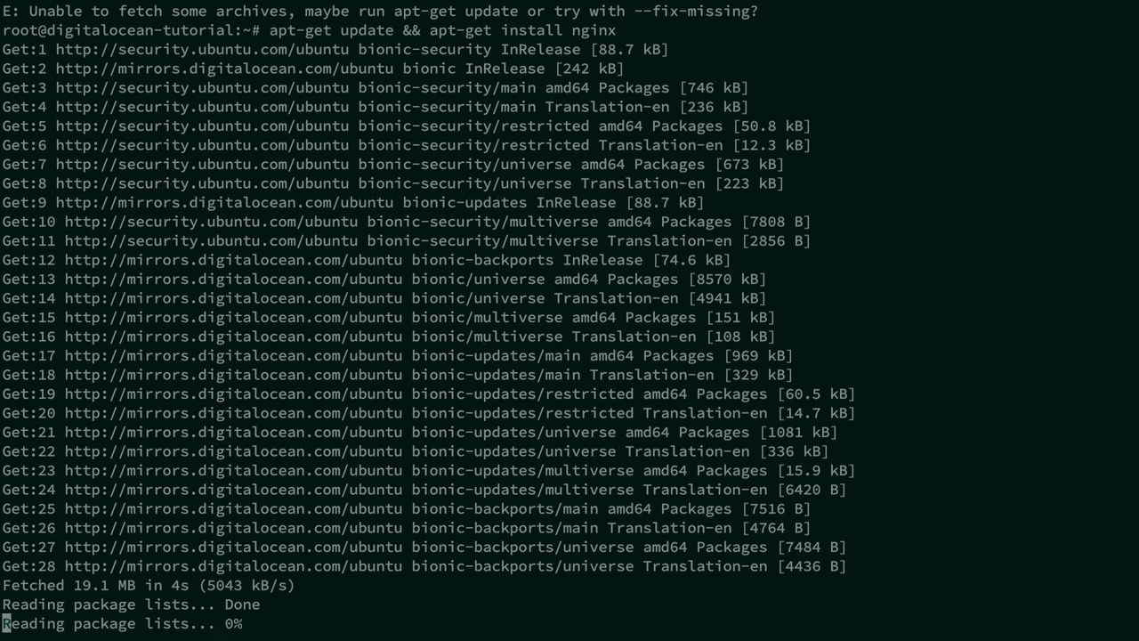
pyautogui.write('y')
pyautogui.press('Return')
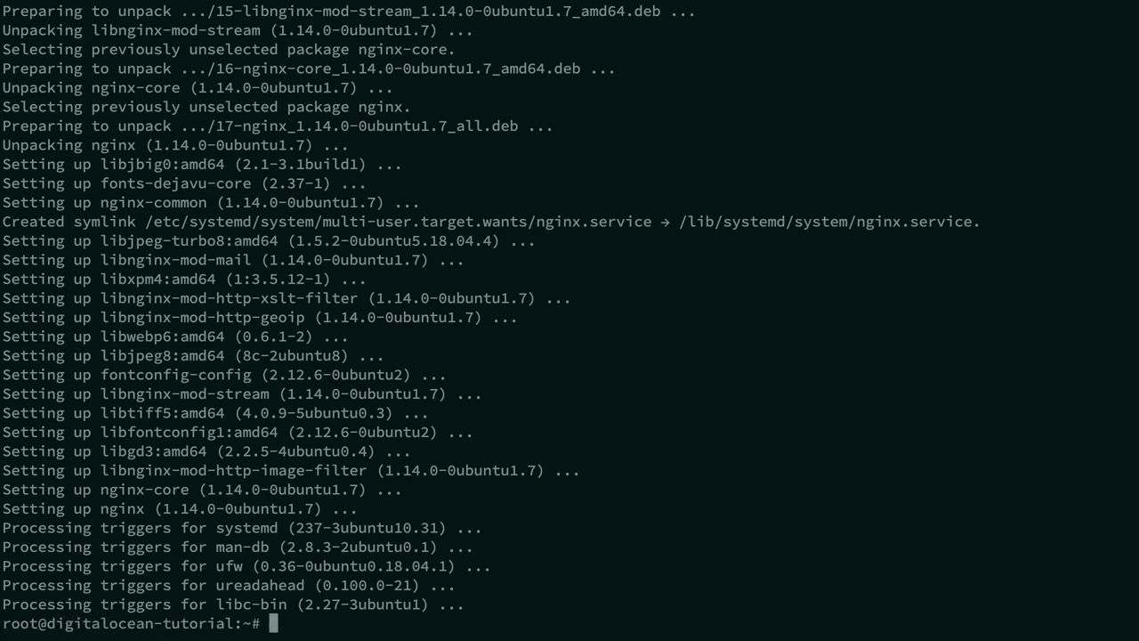
# Check 'service nginx status' shows the service loaded and active (running)
pyautogui.write('service nginx status')
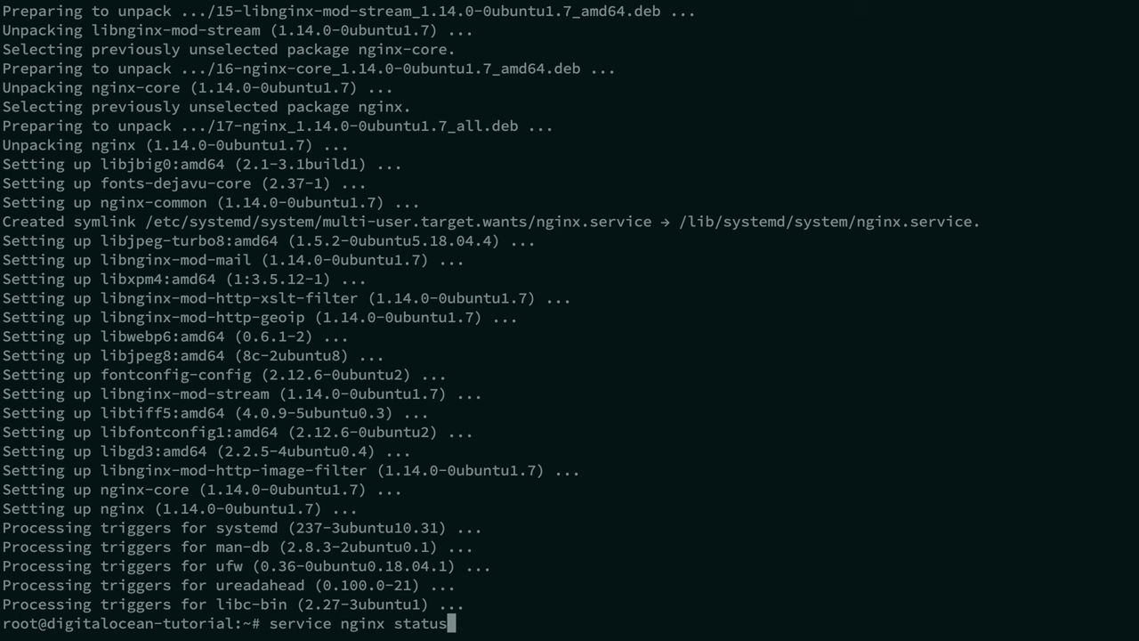
pyautogui.press('Return')
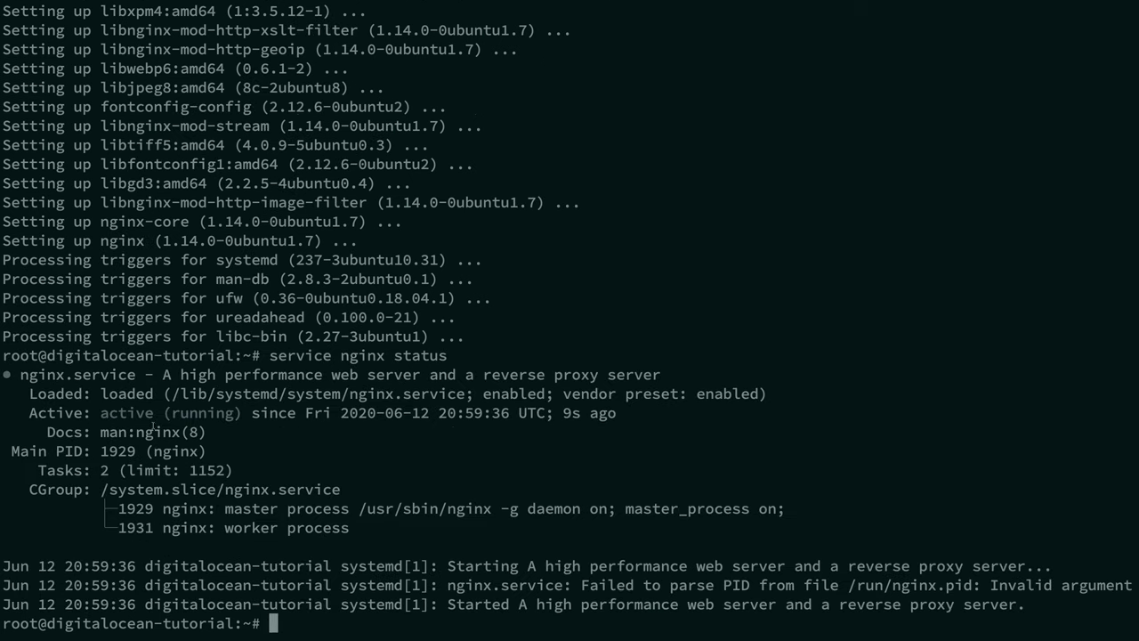
pyautogui.doubleClick(126, 394)
pyautogui.doubleClick(126, 413)
pyautogui.click(151, 452)
pyautogui.hotkey('ctrl', 'Right')
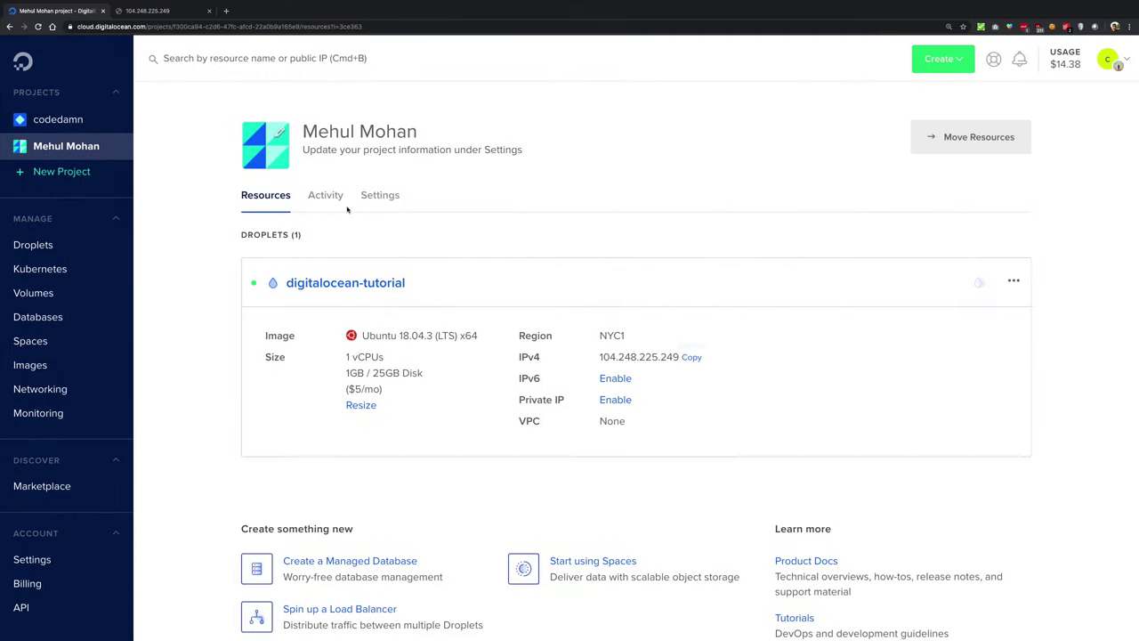
# Reload the droplet's public IP tab and confirm the Welcome to nginx! page
pyautogui.click(173, 15)
pyautogui.click(176, 25)
pyautogui.press('Return')
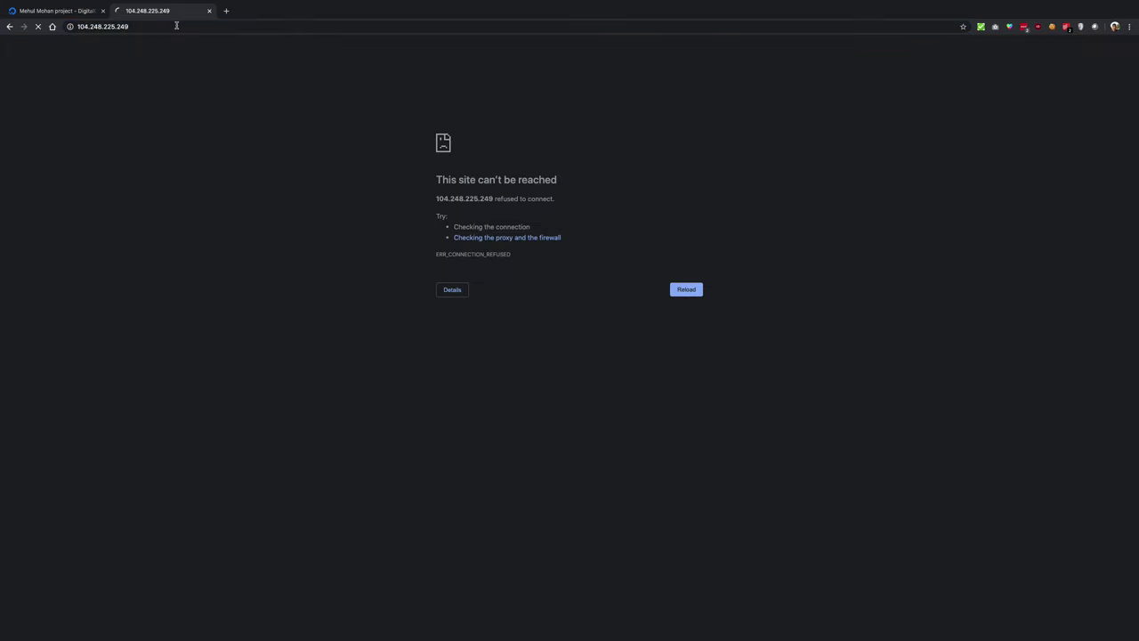
pyautogui.press('super+plus')
pyautogui.press('super+plus')
pyautogui.press('super+plus')
pyautogui.press('super+plus')
pyautogui.press('super+plus')
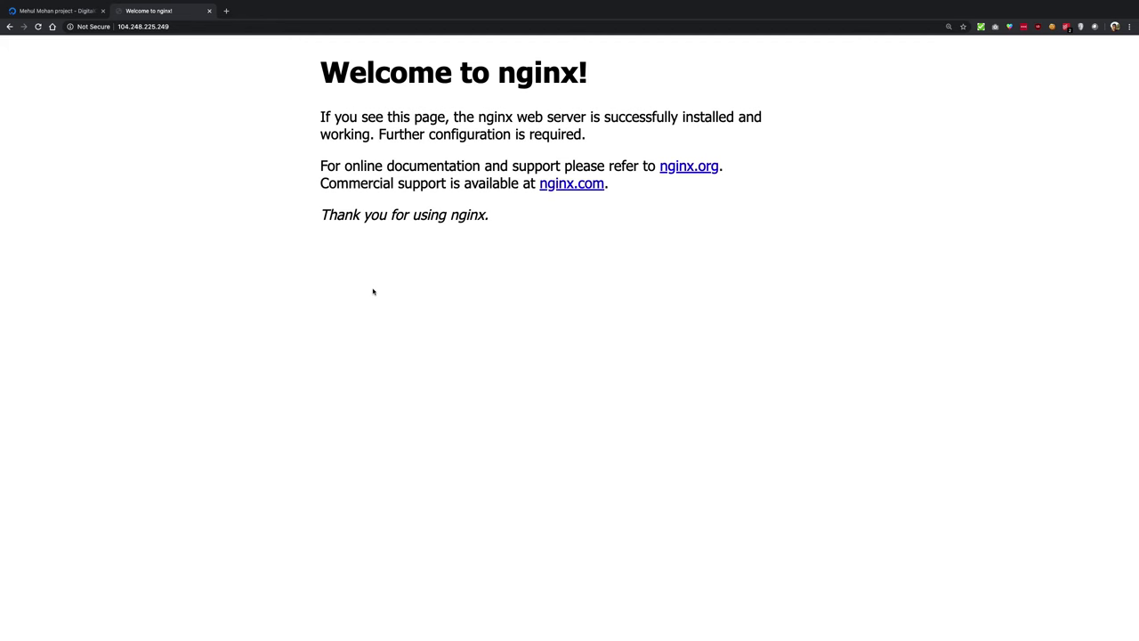
pyautogui.hotkey('ctrl', 'Left')
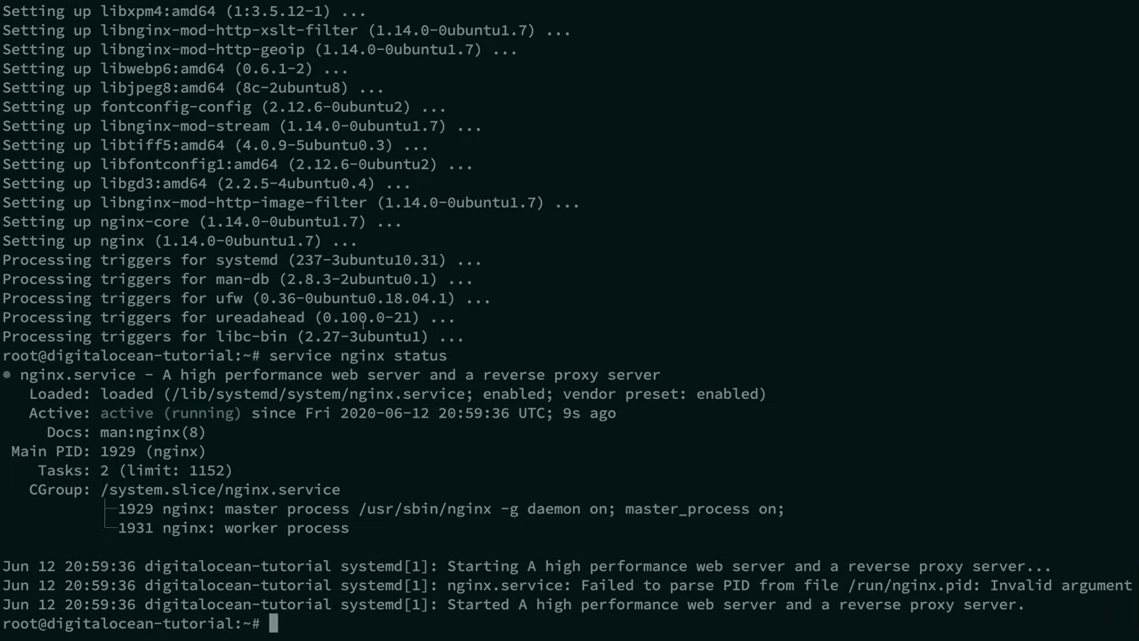
pyautogui.hotkey('ctrl', 'Right')
# Return to the DigitalOcean project tab and open the digitalocean-tutorial droplet
pyautogui.hotkey('ctrl', 'shift', 'Tab')
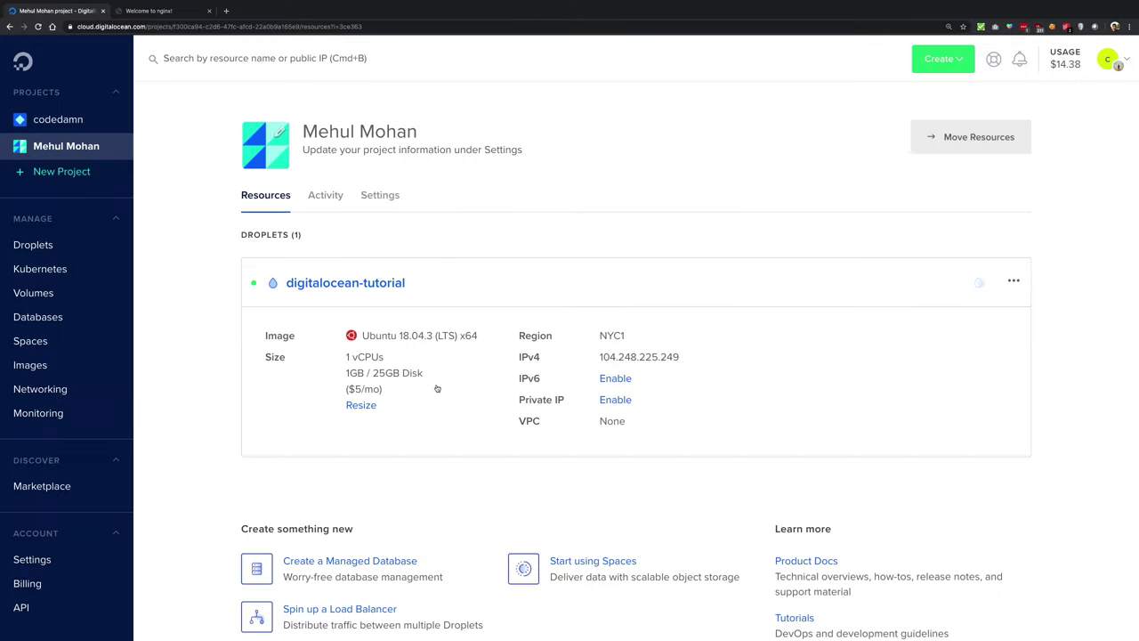
pyautogui.hotkey('ctrl', 'Tab')
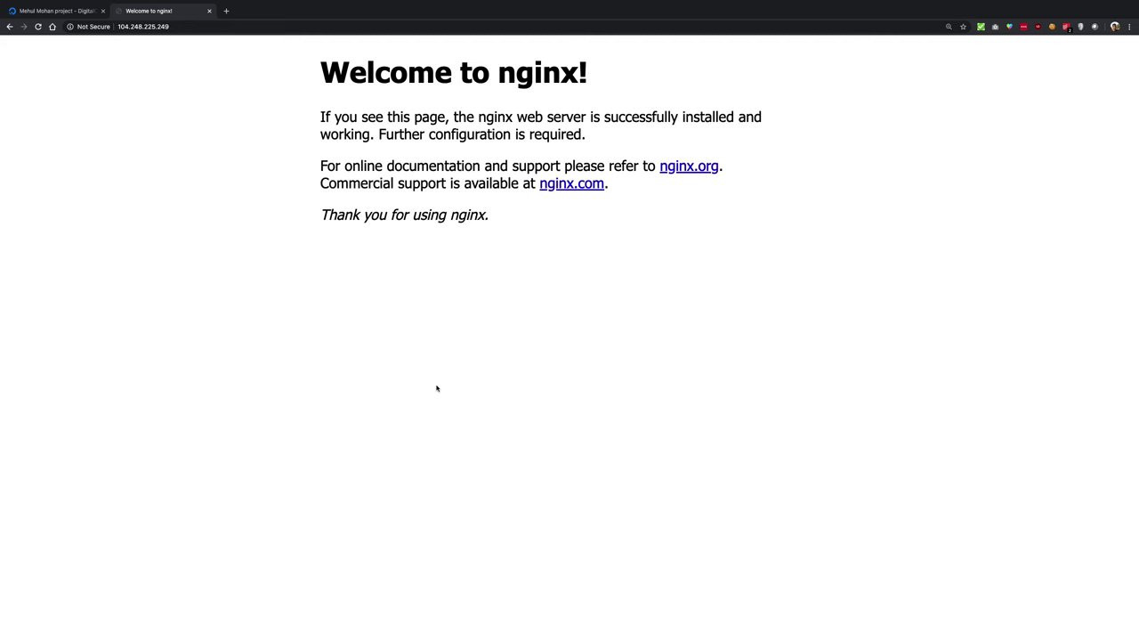
pyautogui.hotkey('ctrl', 'Left')
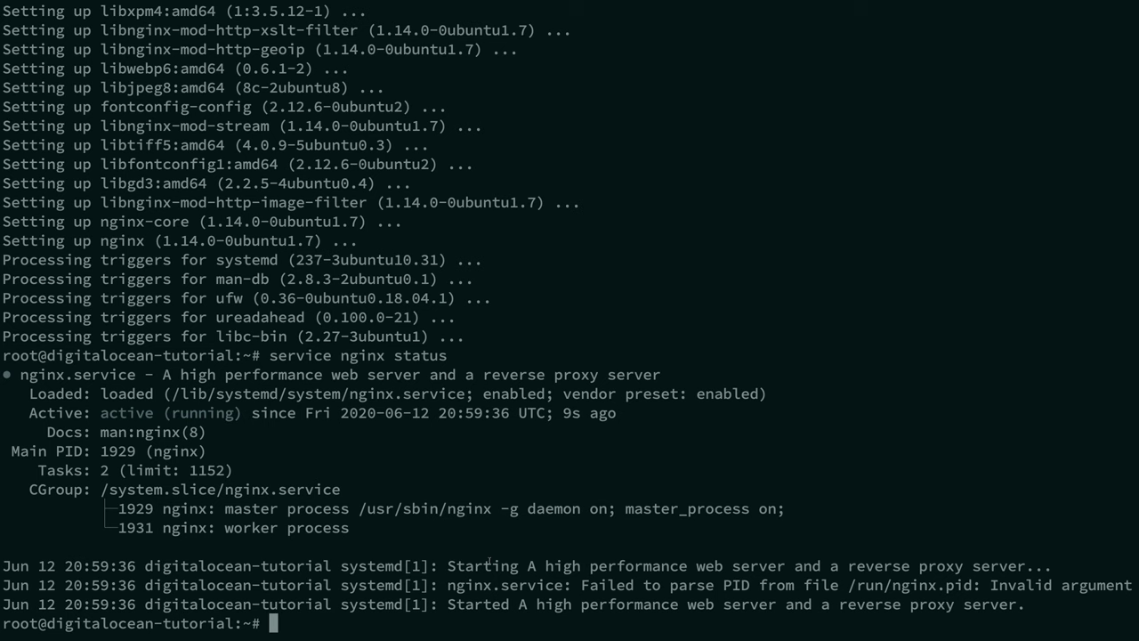
pyautogui.press('super+Tab')
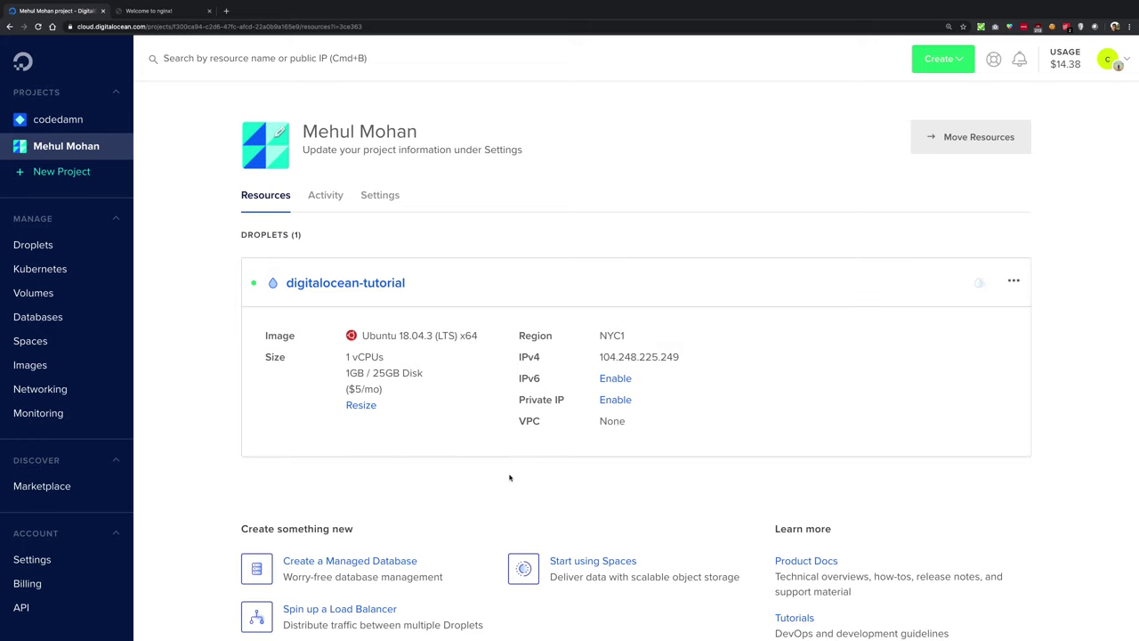
pyautogui.click(387, 287)
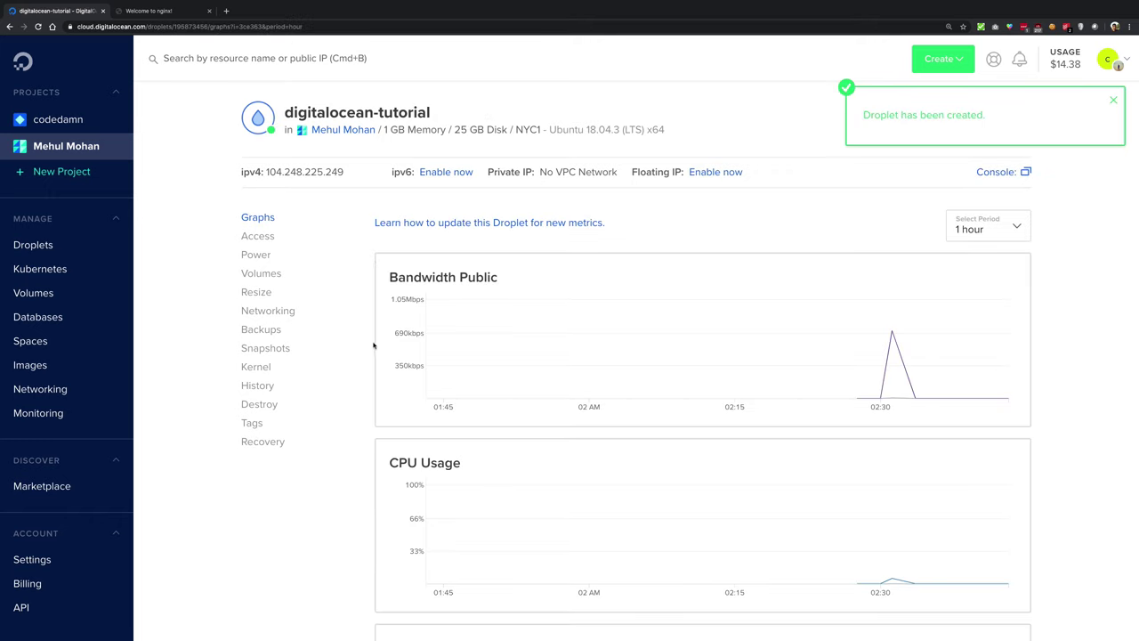
# Open the guide on updating the droplet for new metrics from its graphs page
pyautogui.scroll(-5, 375, 354)
pyautogui.scroll(5, 375, 354)
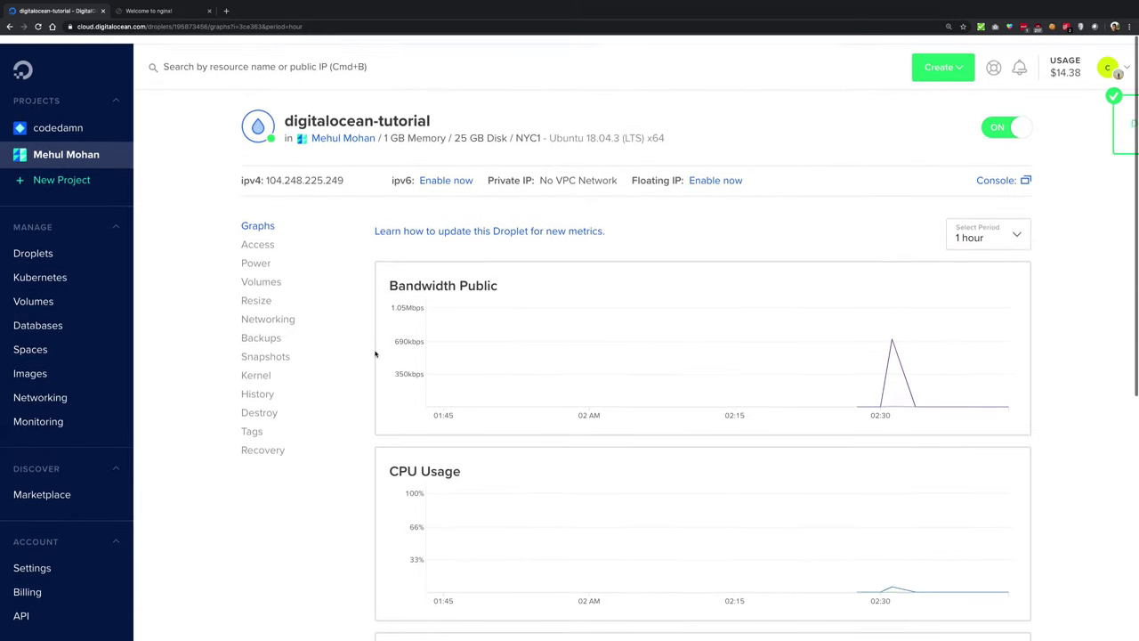
pyautogui.scroll(-5, 879, 374)
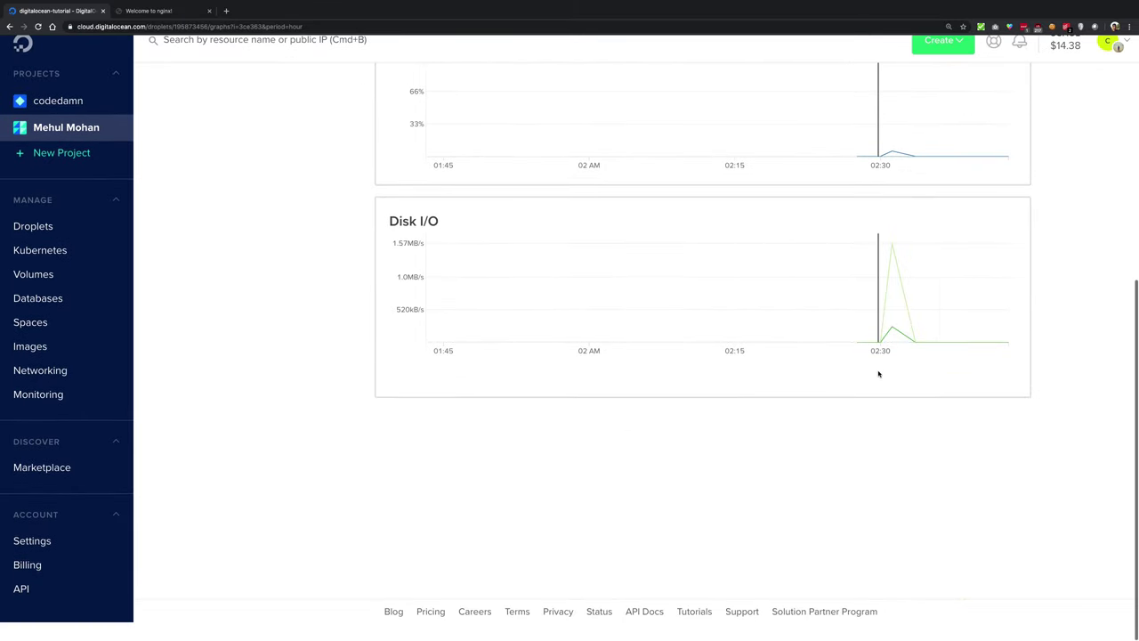
pyautogui.scroll(5, 857, 507)
pyautogui.moveTo(689, 336)
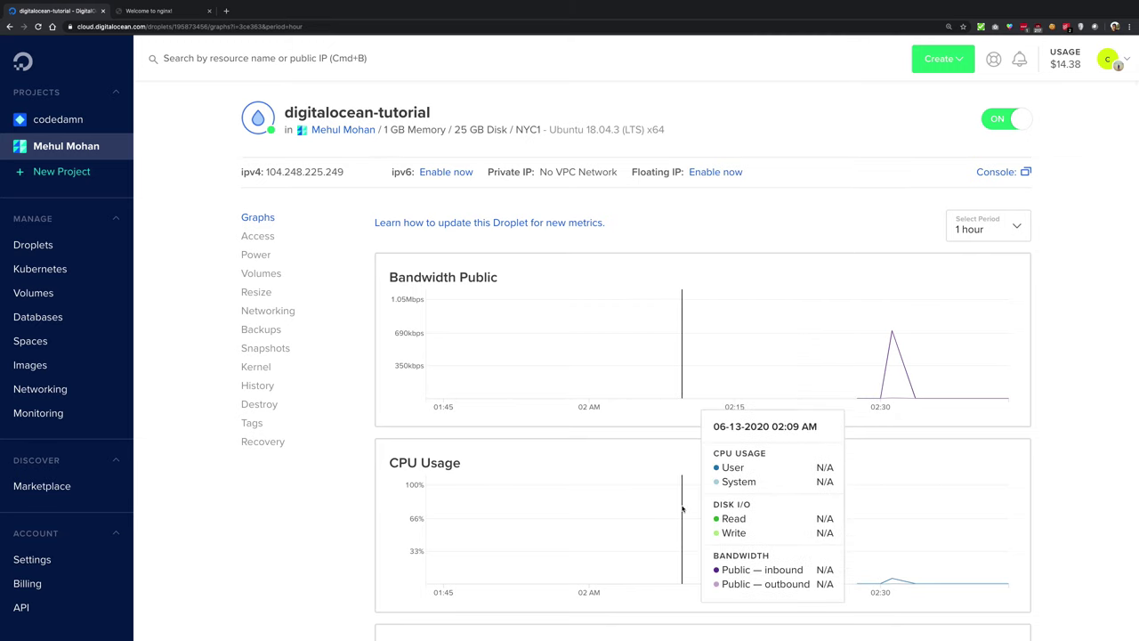
pyautogui.scroll(-5, 682, 508)
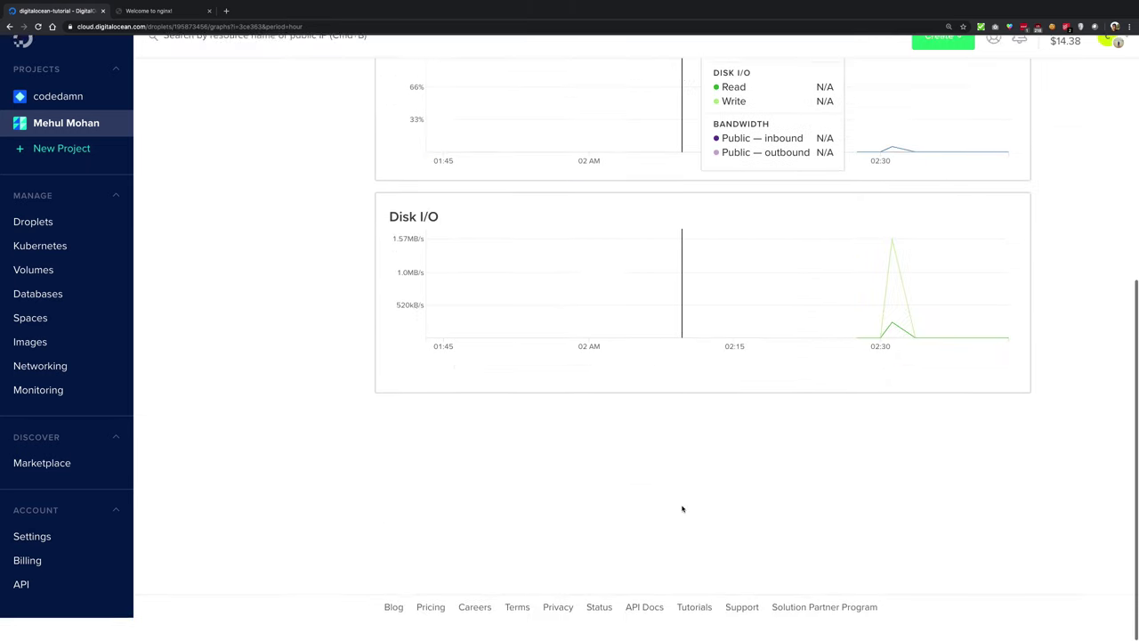
pyautogui.scroll(5, 682, 508)
pyautogui.moveTo(682, 508)
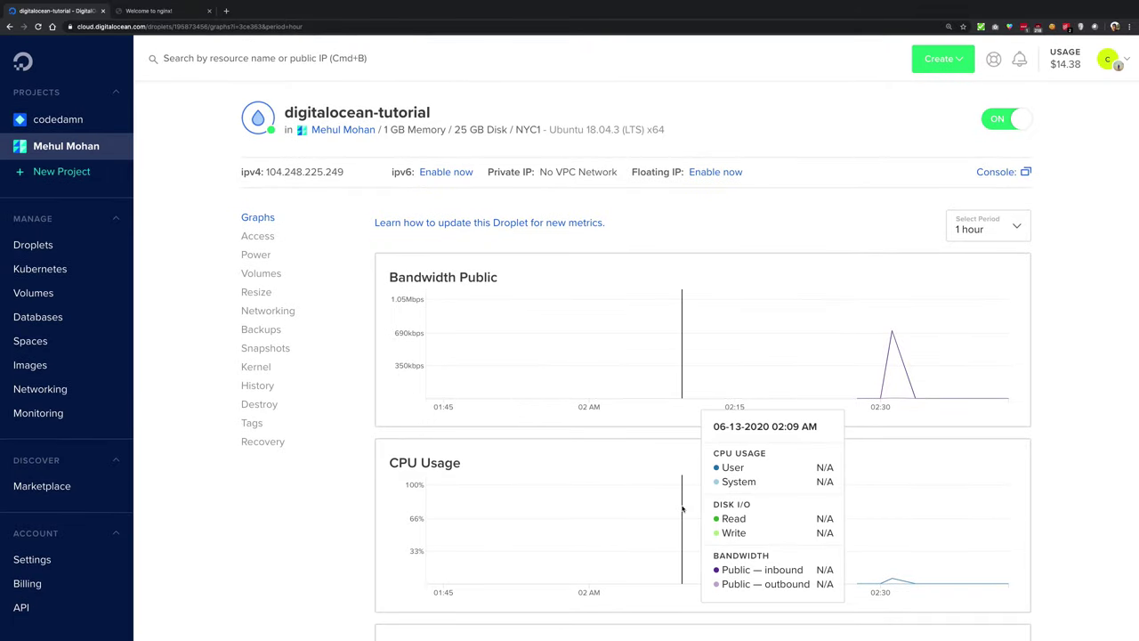
pyautogui.click(587, 224)
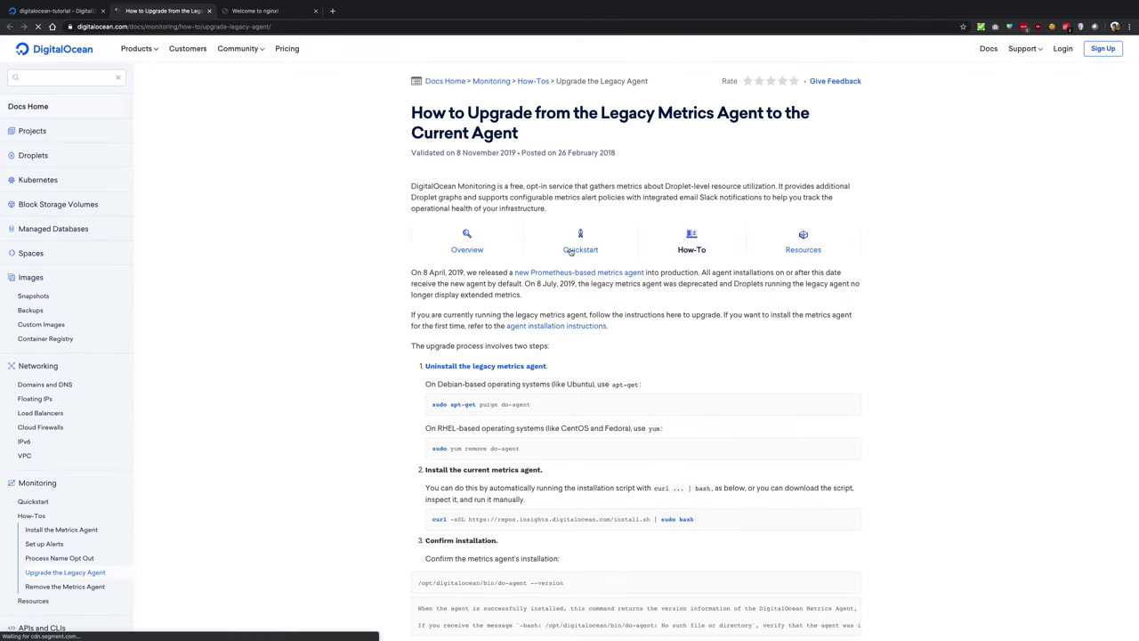
pyautogui.hotkey('ctrl', '+')
pyautogui.hotkey('ctrl', '+')
pyautogui.hotkey('ctrl', '+')
pyautogui.hotkey('ctrl', '+')
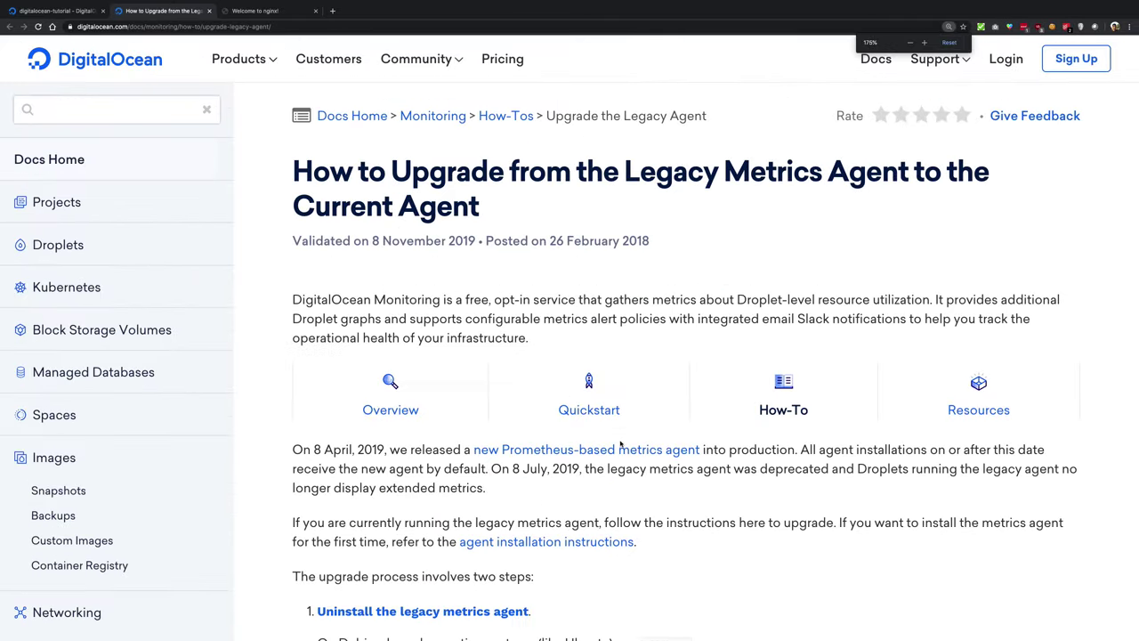
pyautogui.hotkey('ctrl', 'shift', 'Tab')
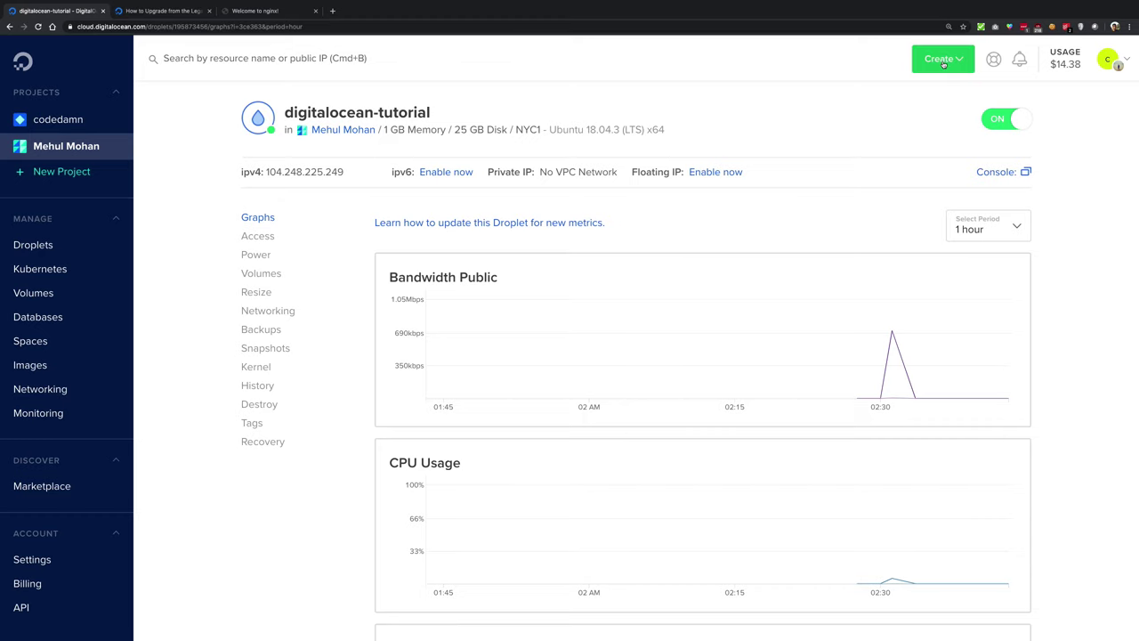
# Start creating a new droplet and enable its Monitoring option
pyautogui.click(942, 58)
pyautogui.click(893, 113)
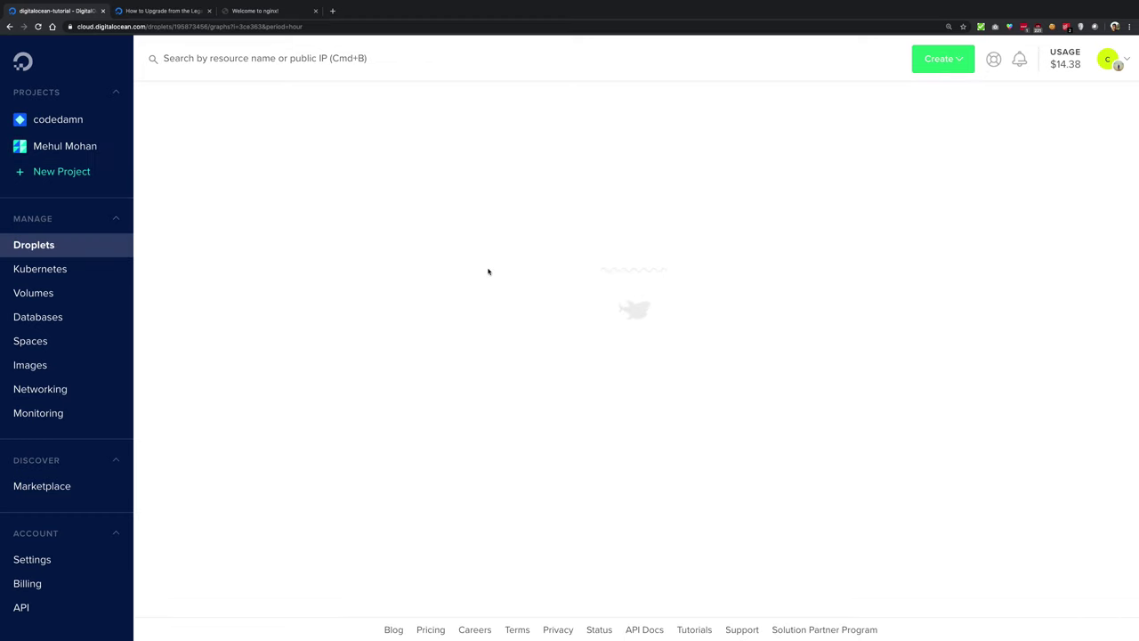
pyautogui.scroll(-10, 489, 272)
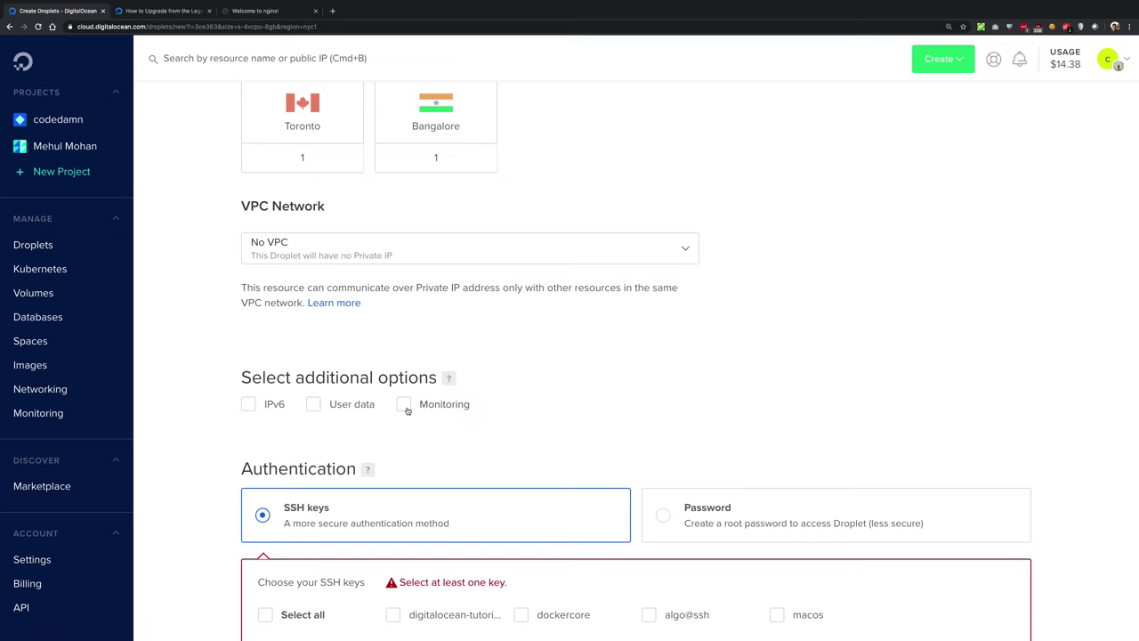
pyautogui.click(404, 405)
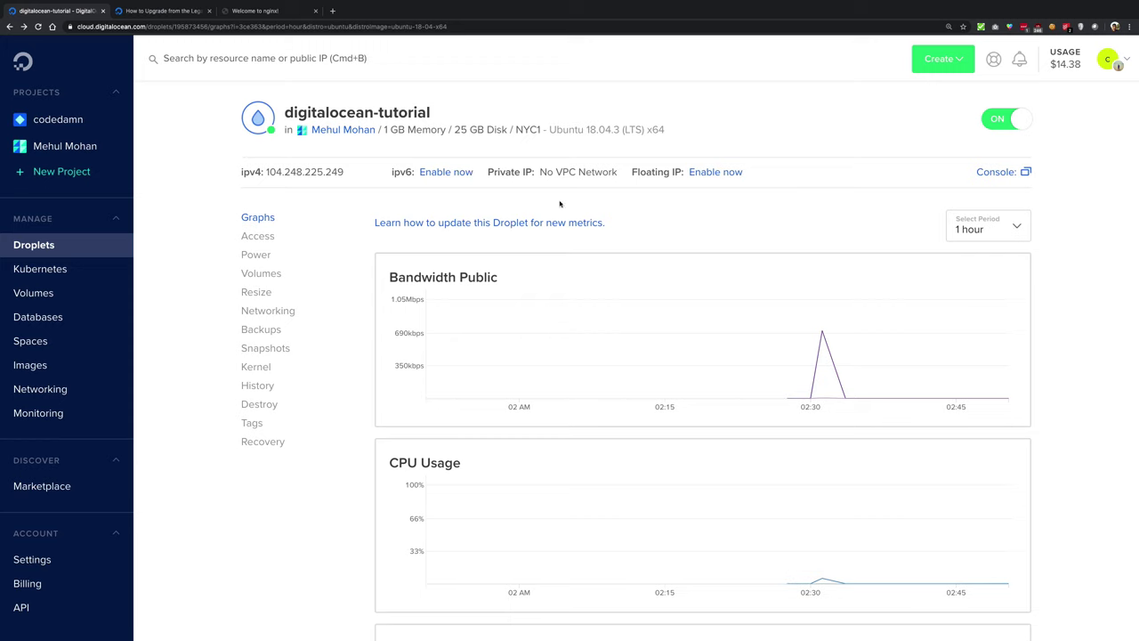
pyautogui.moveTo(810, 354)
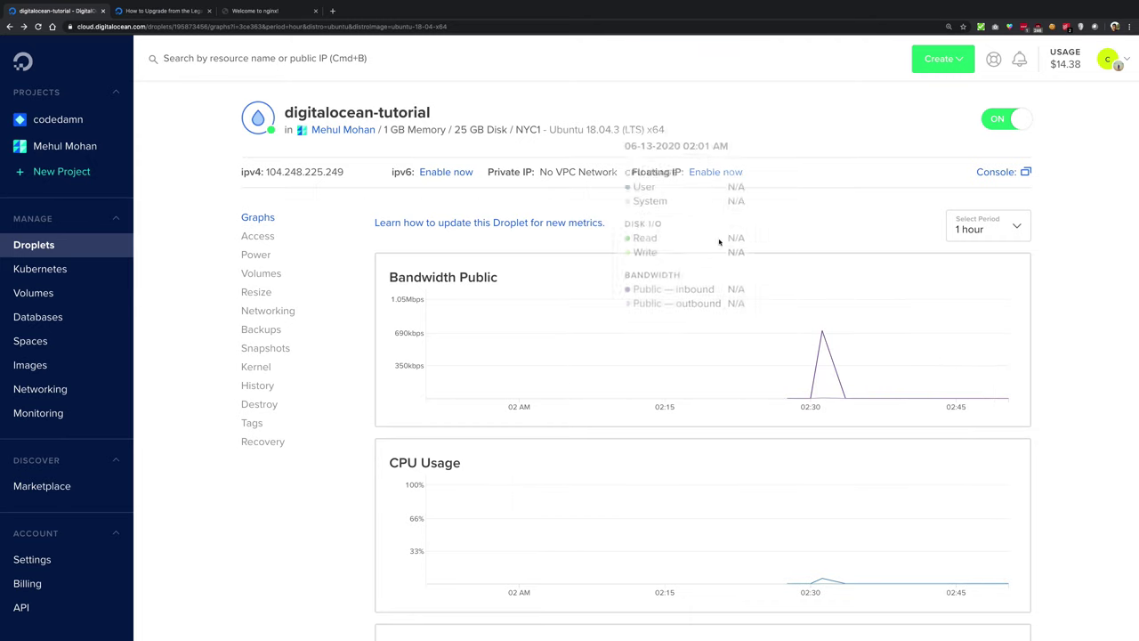
# Scroll through the metrics agent upgrade guide to find its commands
pyautogui.click(522, 224)
pyautogui.scroll(-5, 592, 282)
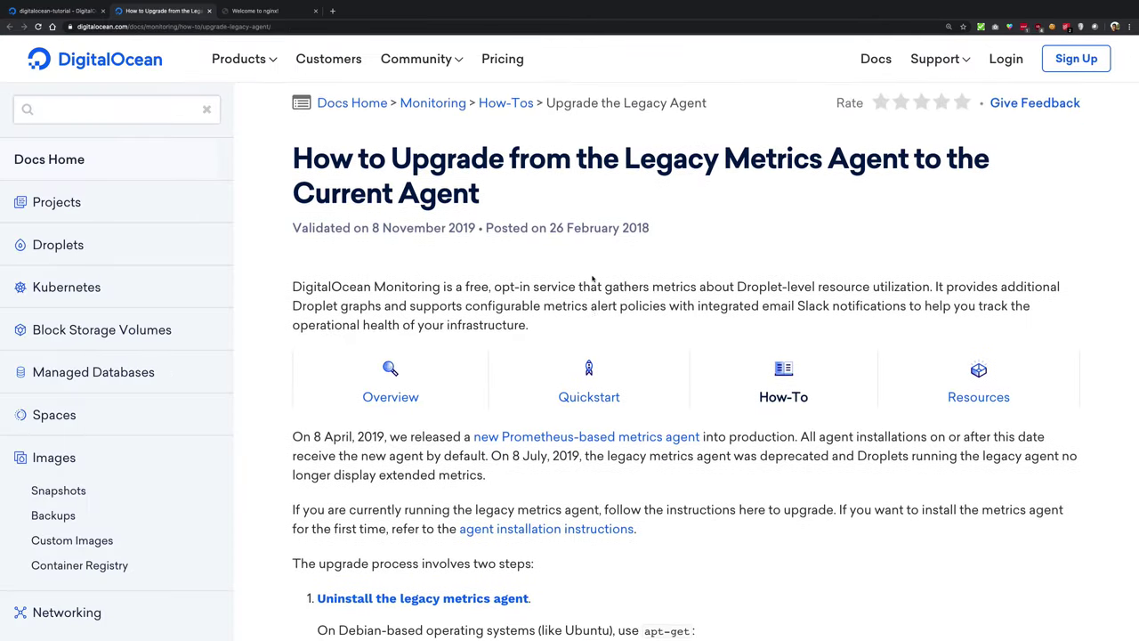
pyautogui.scroll(-5, 596, 294)
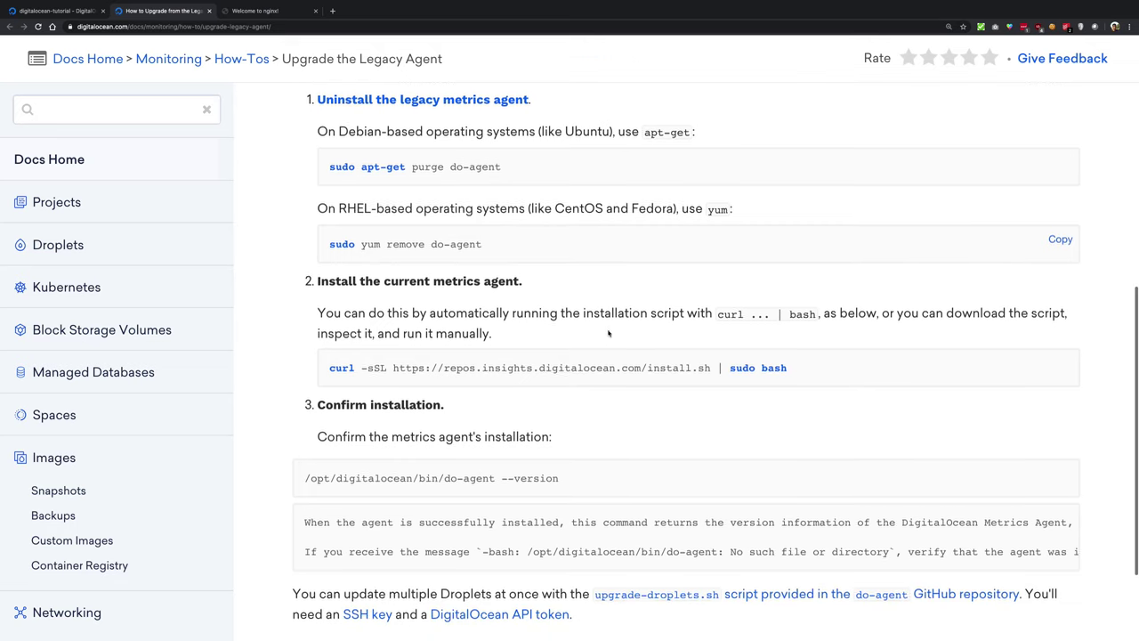
pyautogui.scroll(1, 495, 215)
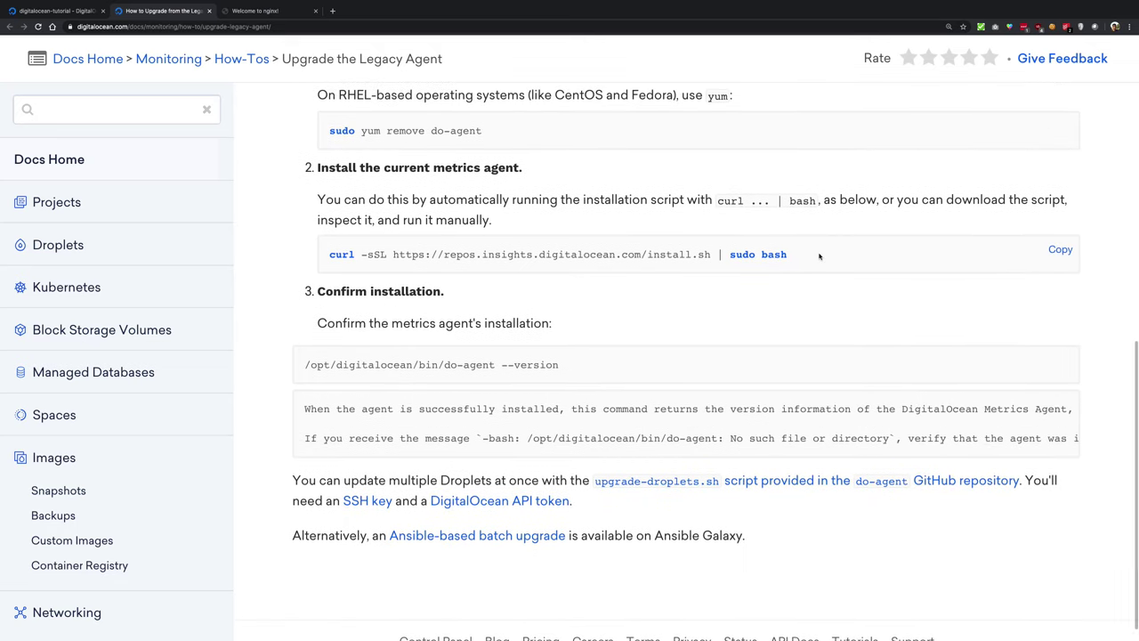
pyautogui.moveTo(788, 254); pyautogui.dragTo(330, 248)
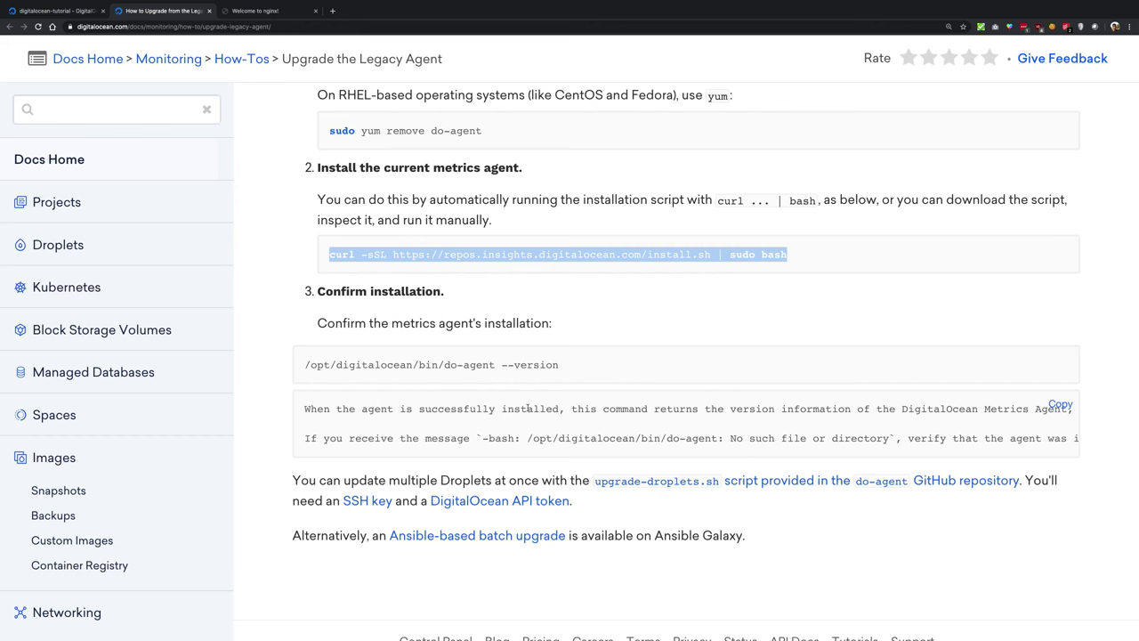
pyautogui.scroll(3, 412, 420)
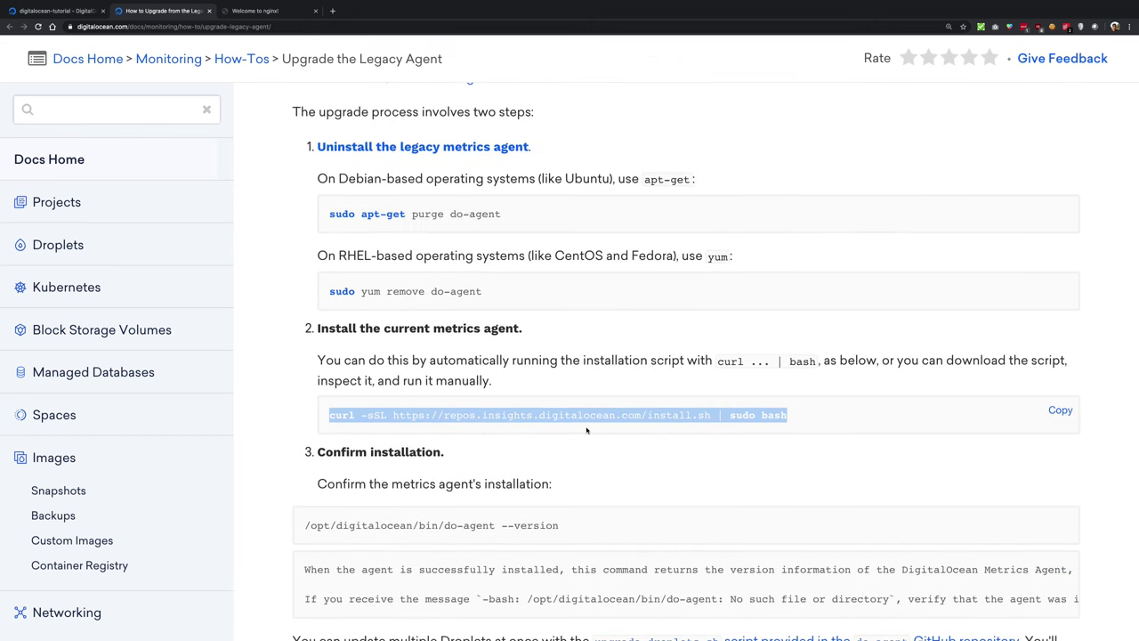
pyautogui.scroll(1, 586, 430)
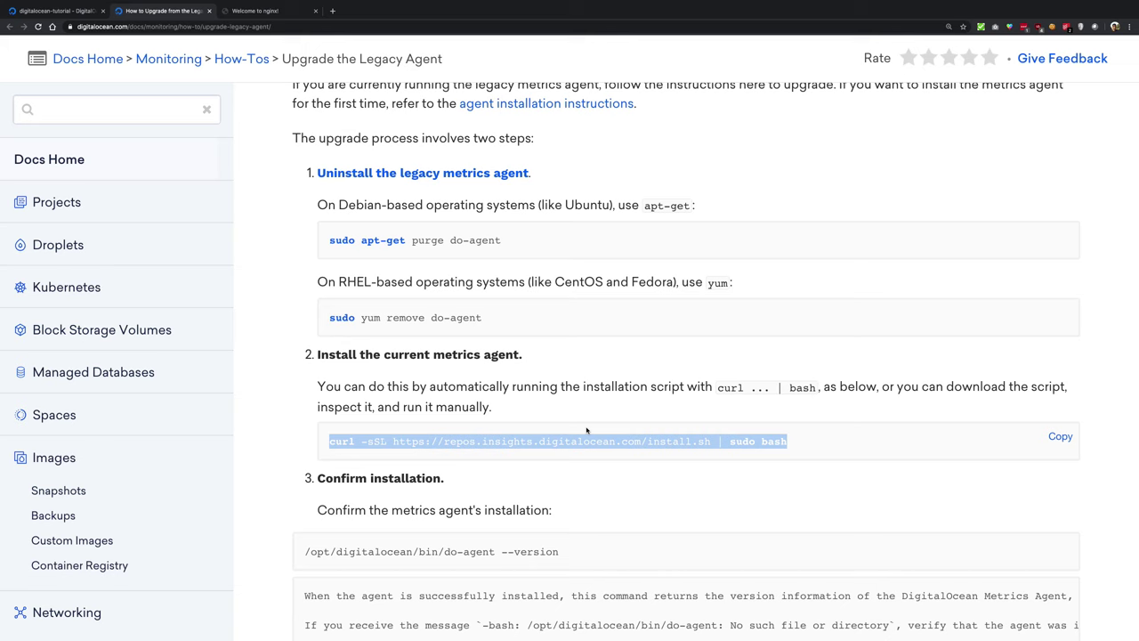
pyautogui.click(598, 419)
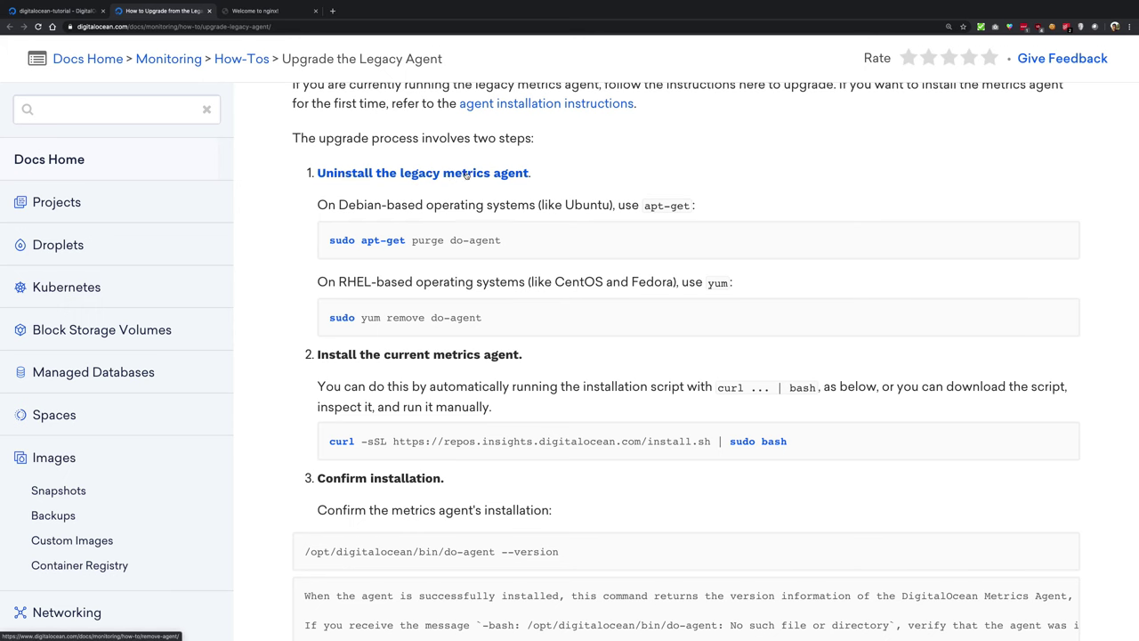
# Run 'sudo apt-get purge do-agent' in the droplet terminal; it reports no such package
pyautogui.moveTo(511, 243); pyautogui.dragTo(313, 238)
pyautogui.press('super+c')
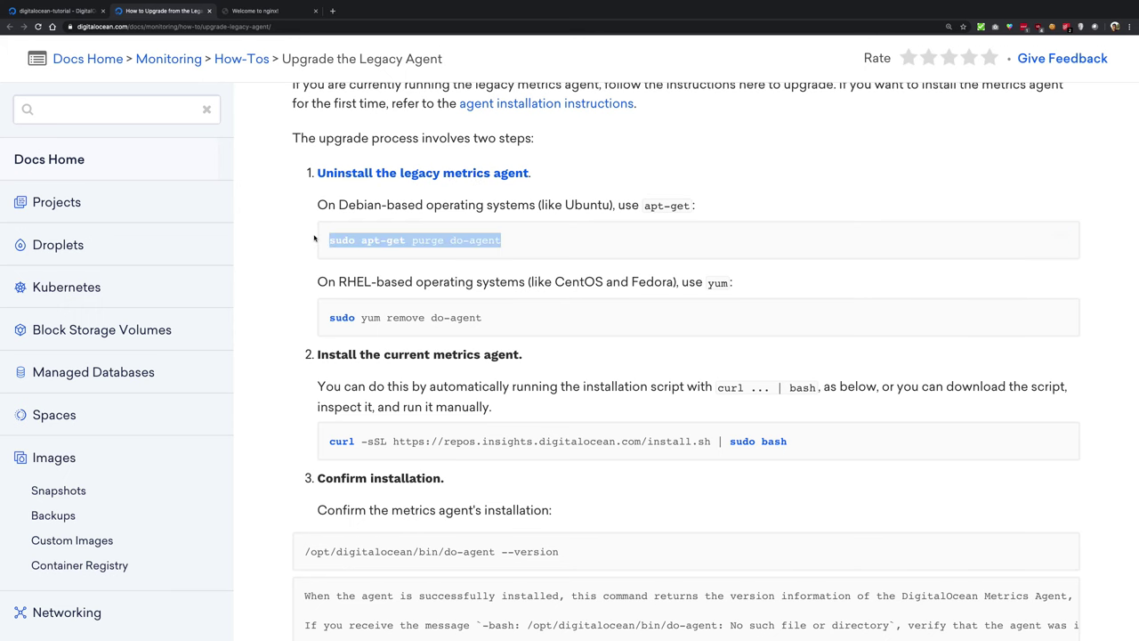
pyautogui.hotkey('ctrl', 'Left')
pyautogui.press('super+v')
pyautogui.press('Return')
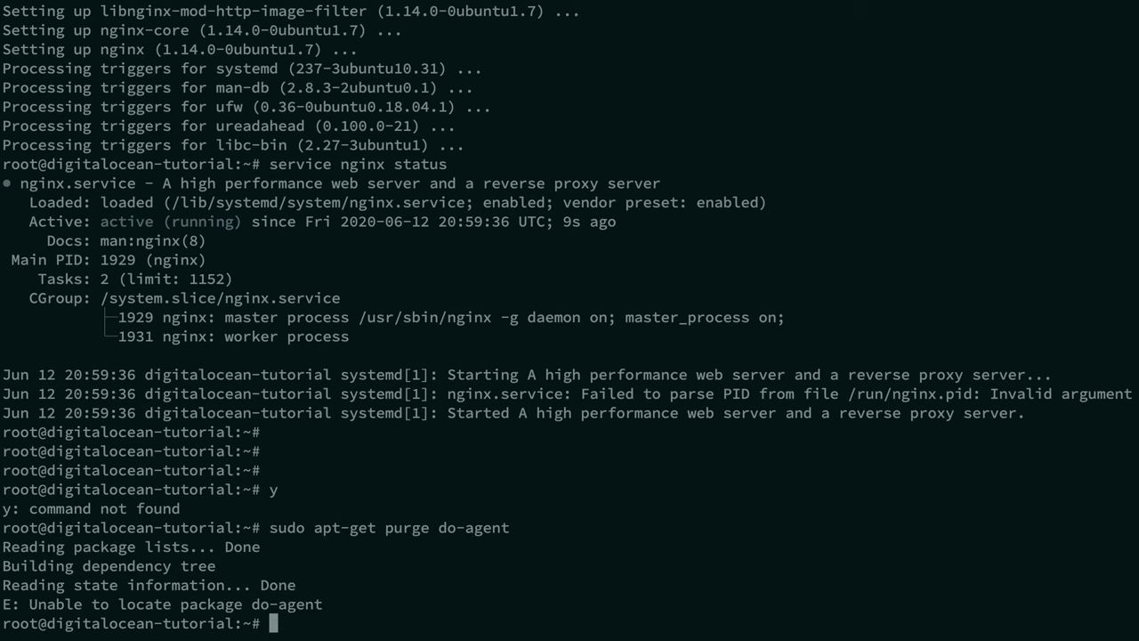
pyautogui.tripleClick(251, 604)
pyautogui.doubleClick(286, 604)
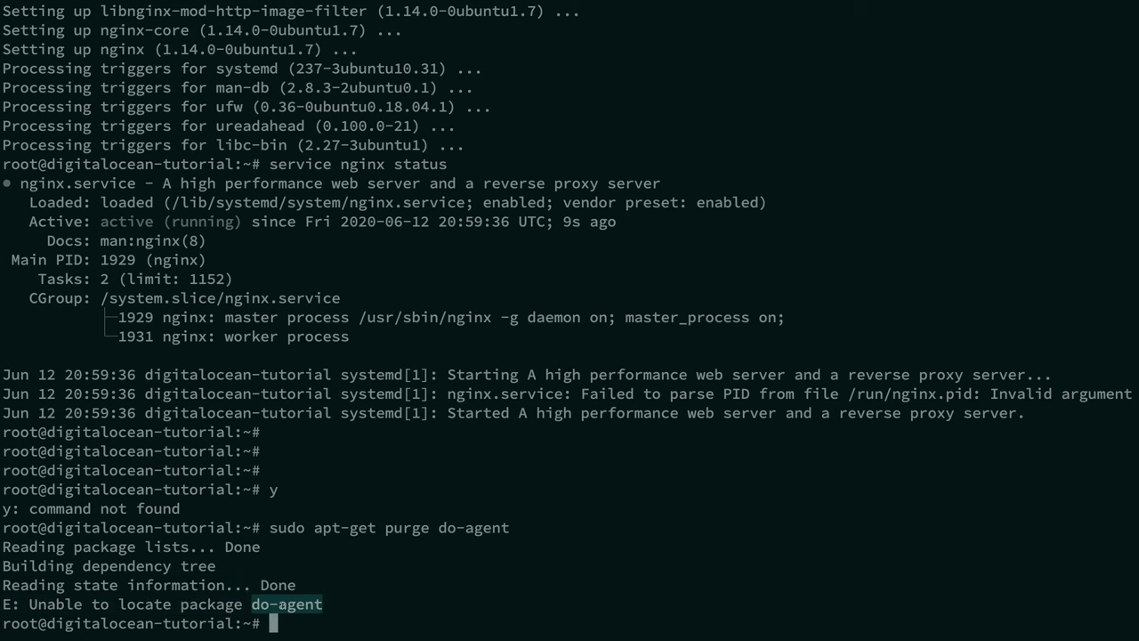
# Run the guide's curl install.sh command in the terminal to install the current do-agent
pyautogui.hotkey('ctrl', 'Right')
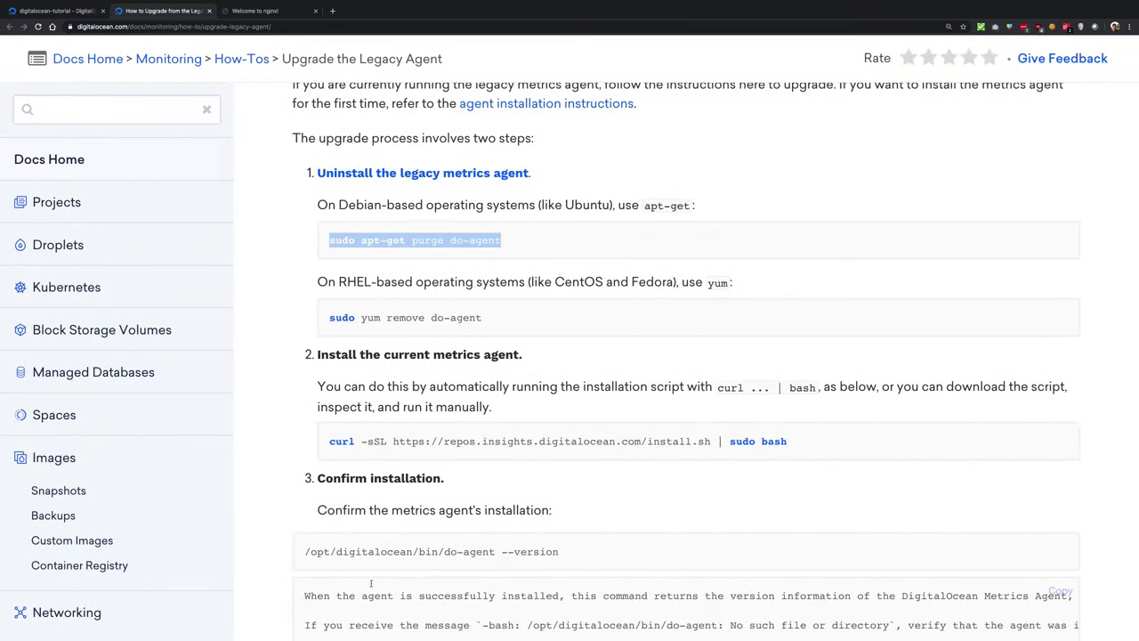
pyautogui.doubleClick(504, 441)
pyautogui.tripleClick(501, 445)
pyautogui.press('super+c')
pyautogui.hotkey('ctrl', 'Left')
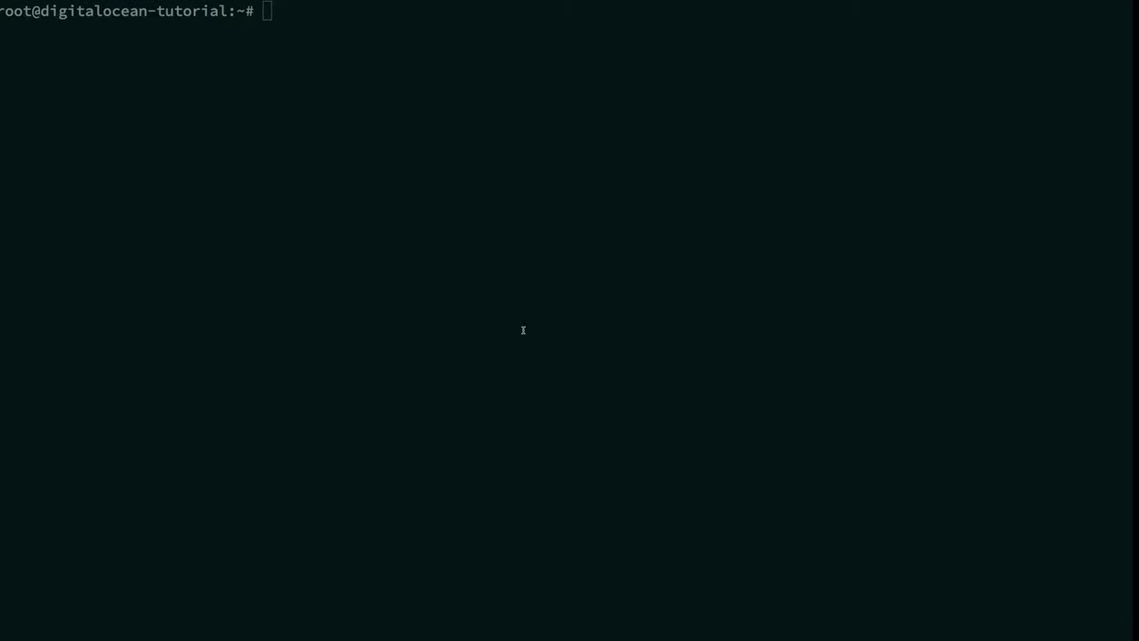
pyautogui.press('super+v')
pyautogui.press('Return')
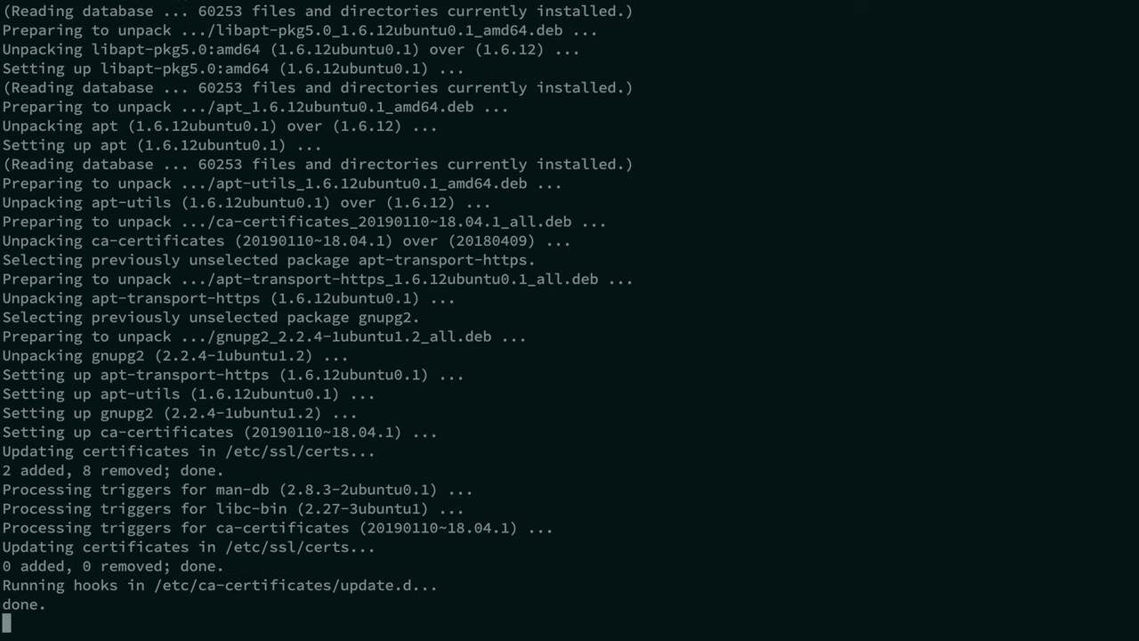
pyautogui.press('Return')
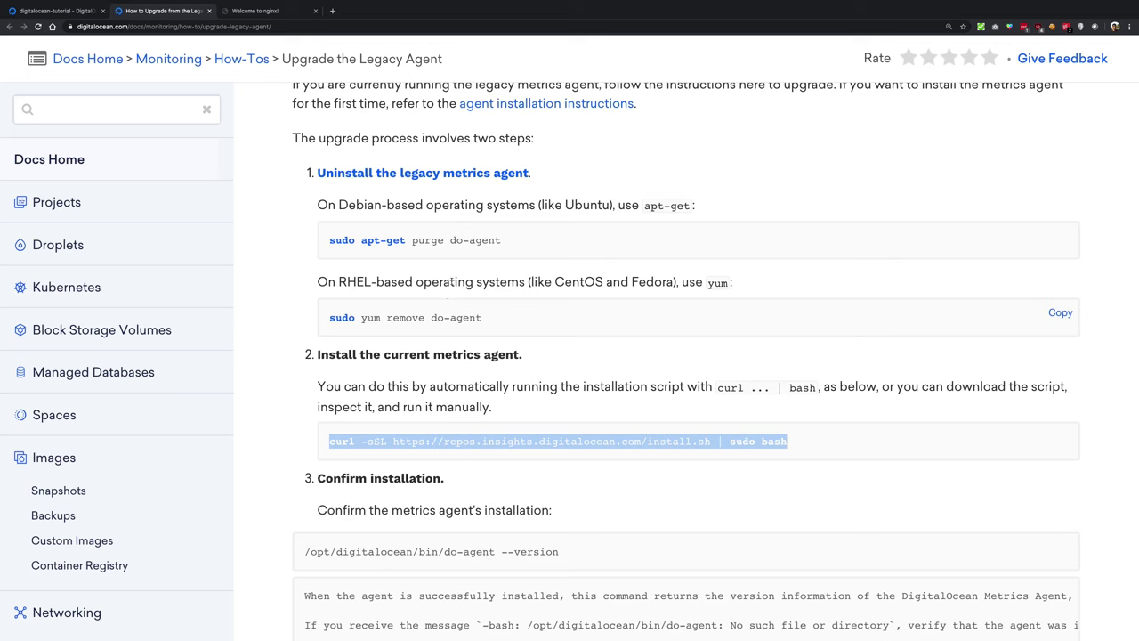
# Reload the droplet Graphs page and review the new Load, Memory, Disk usage and Disk I/O charts
pyautogui.click(453, 283)
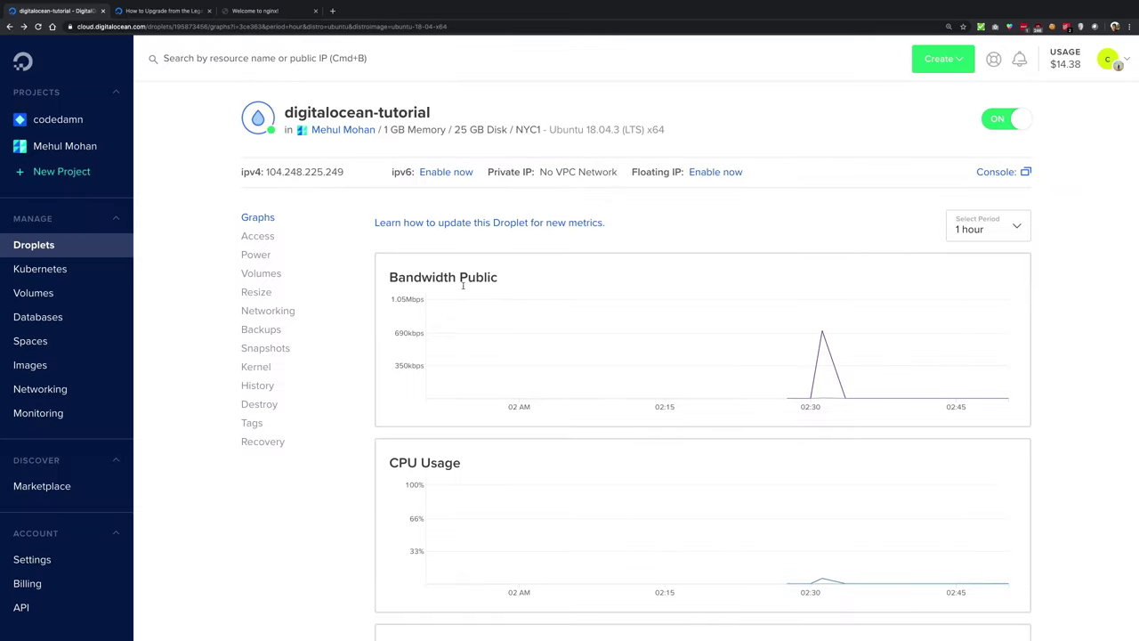
pyautogui.click(255, 256)
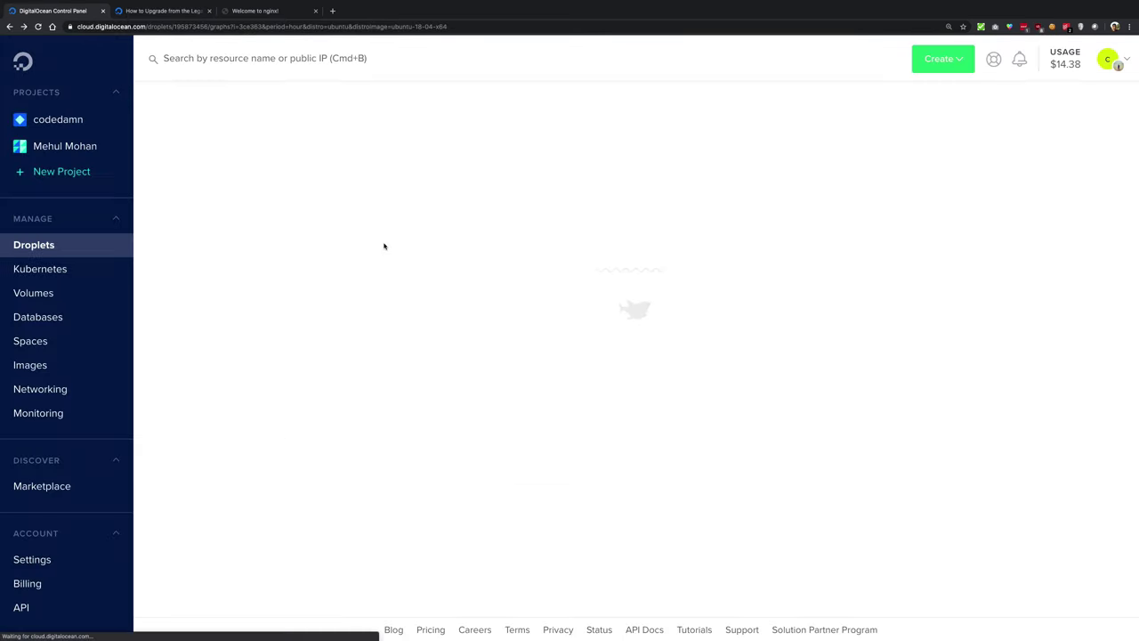
pyautogui.scroll(-1, 615, 332)
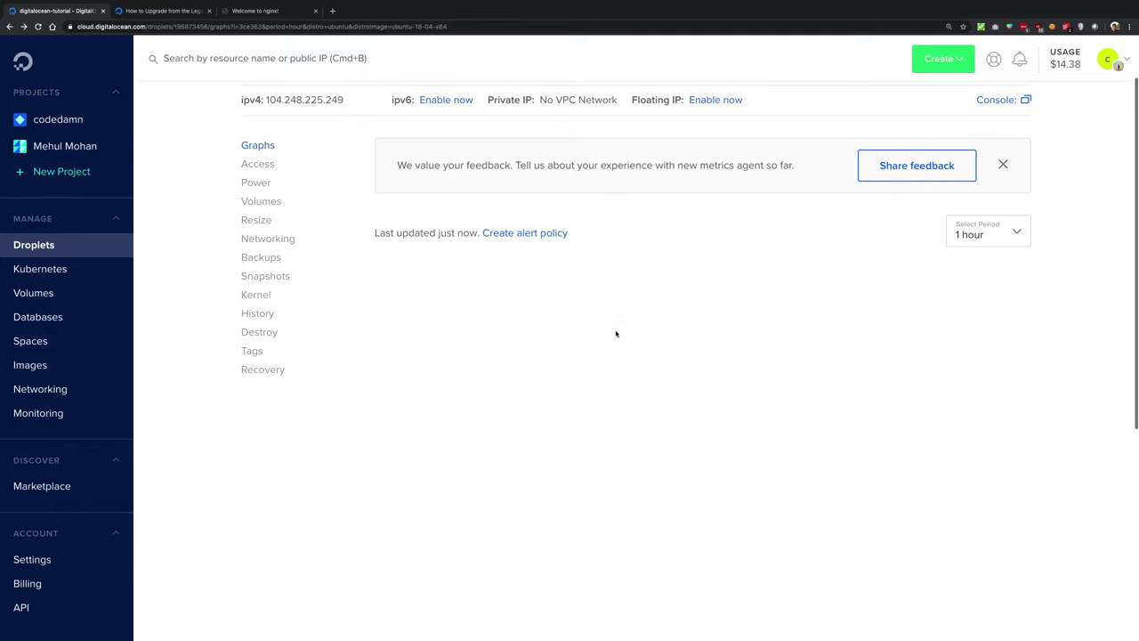
pyautogui.scroll(-2, 615, 333)
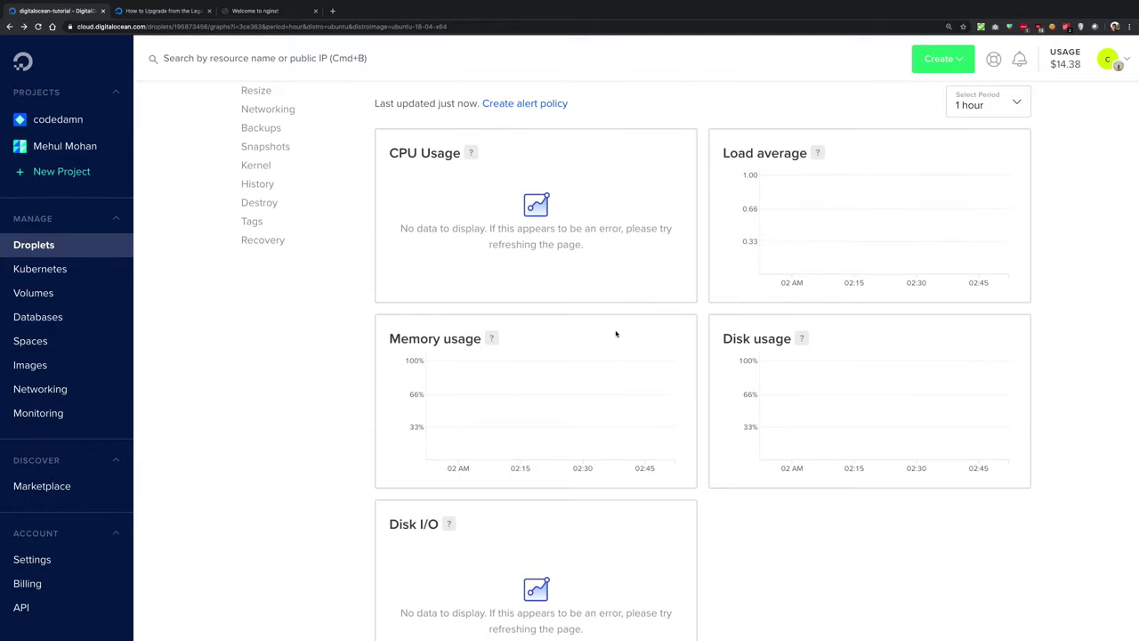
pyautogui.scroll(-3, 542, 205)
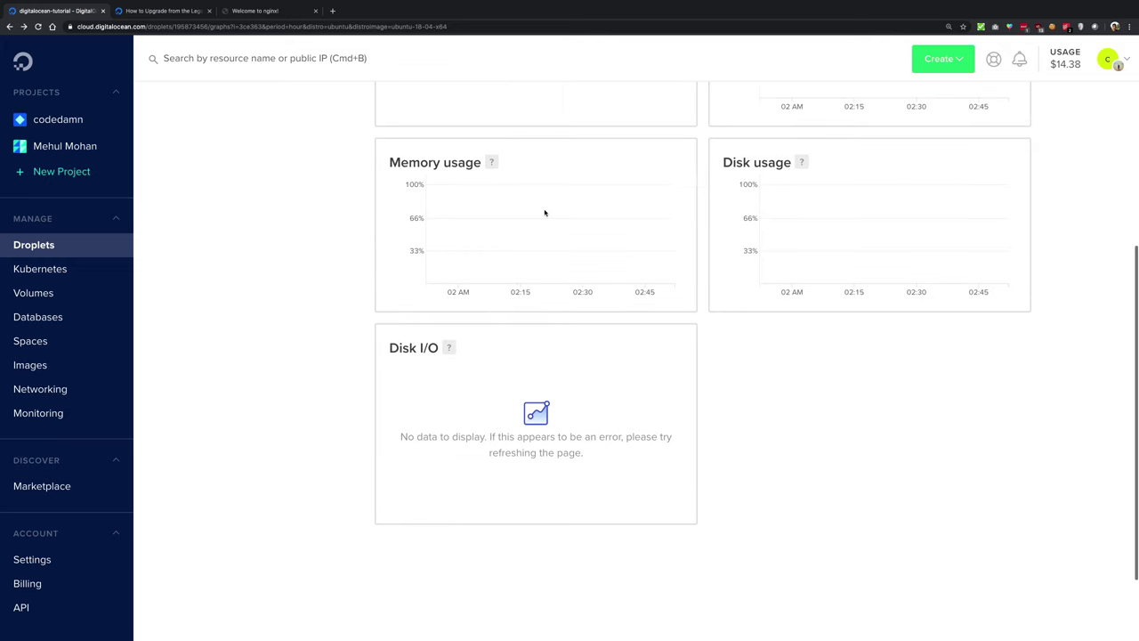
pyautogui.scroll(2, 721, 424)
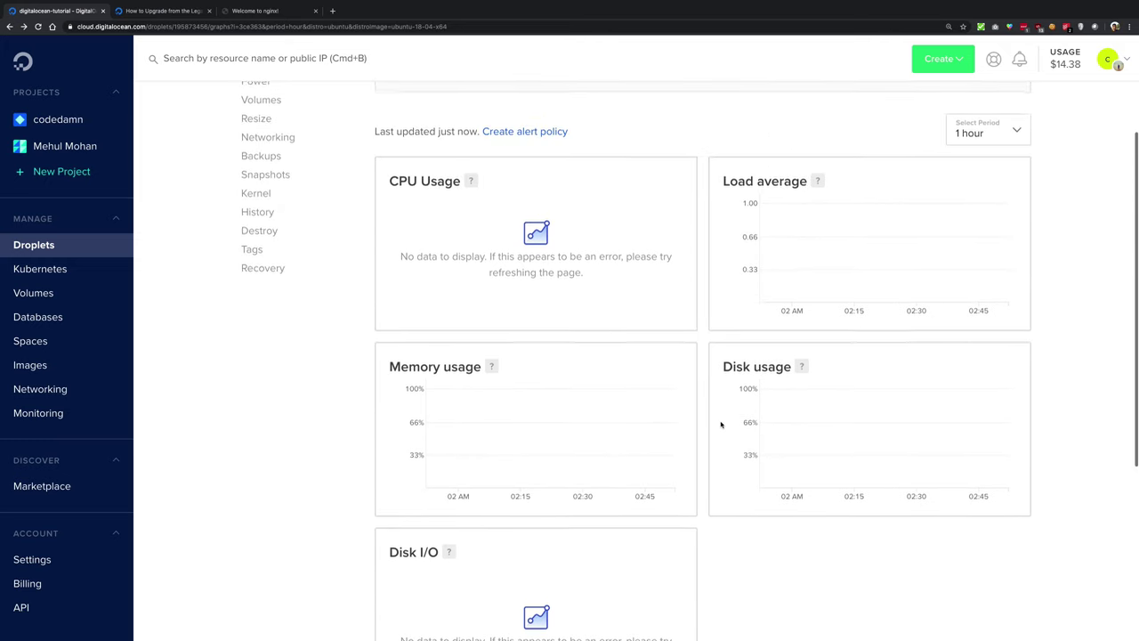
pyautogui.scroll(-4, 649, 576)
pyautogui.scroll(5, 649, 576)
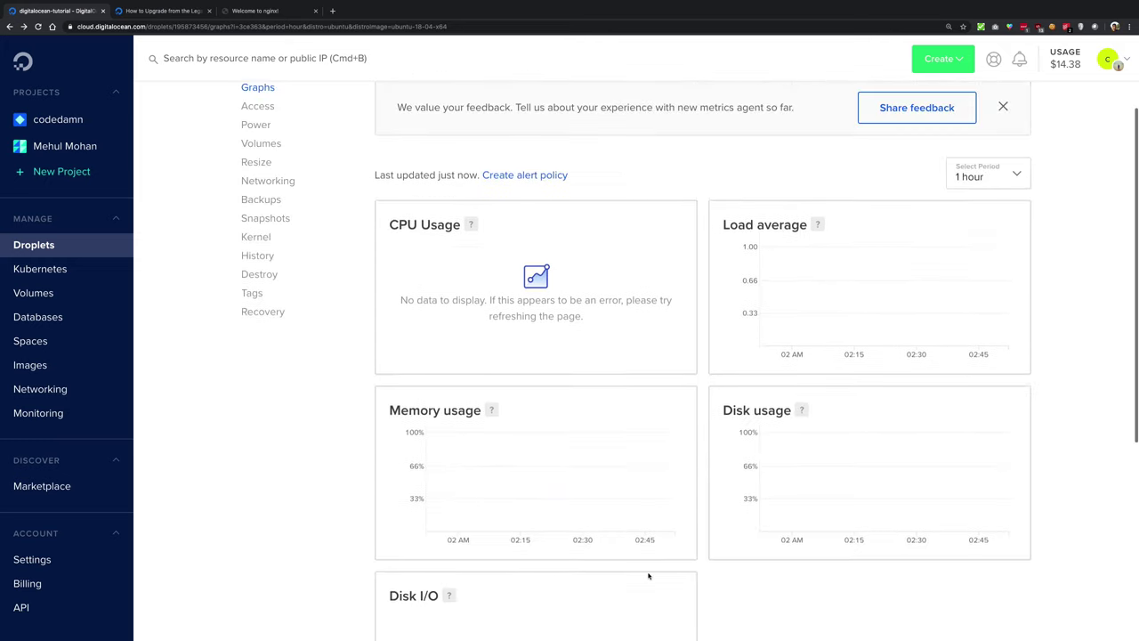
pyautogui.scroll(-6, 689, 511)
pyautogui.scroll(5, 689, 509)
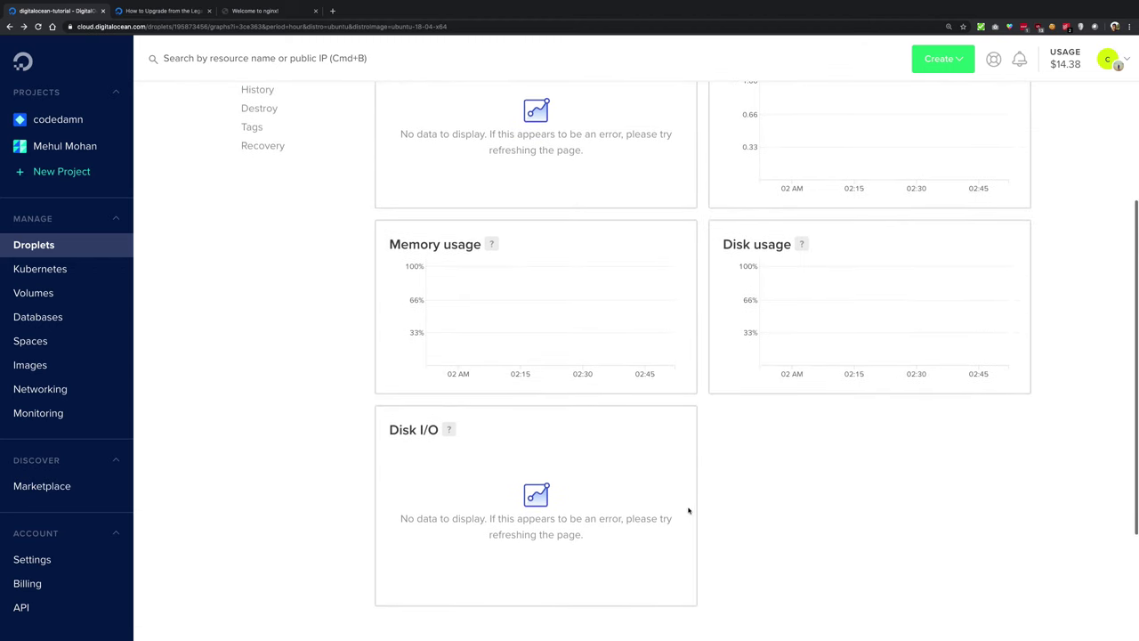
pyautogui.scroll(2, 737, 492)
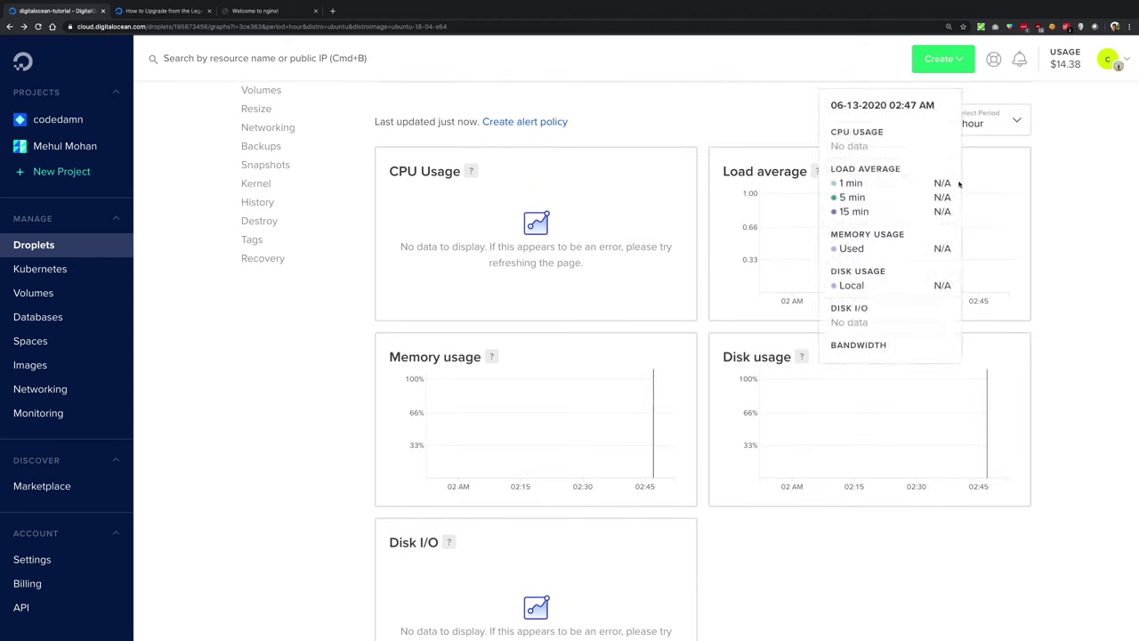
pyautogui.scroll(1, 516, 263)
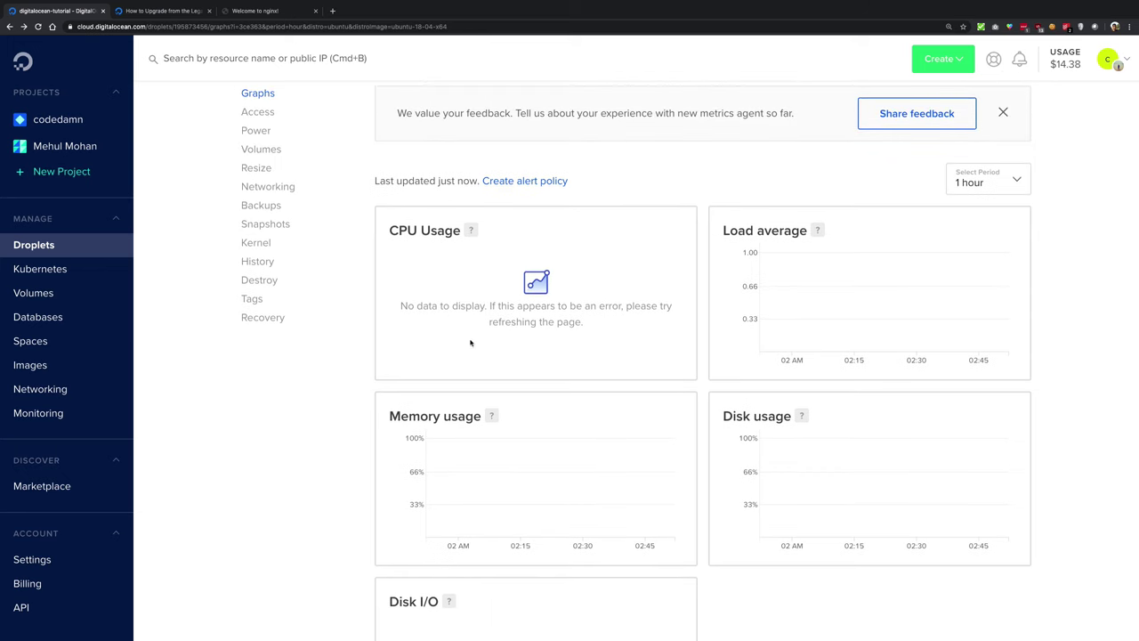
pyautogui.hotkey('ctrl', 'Left')
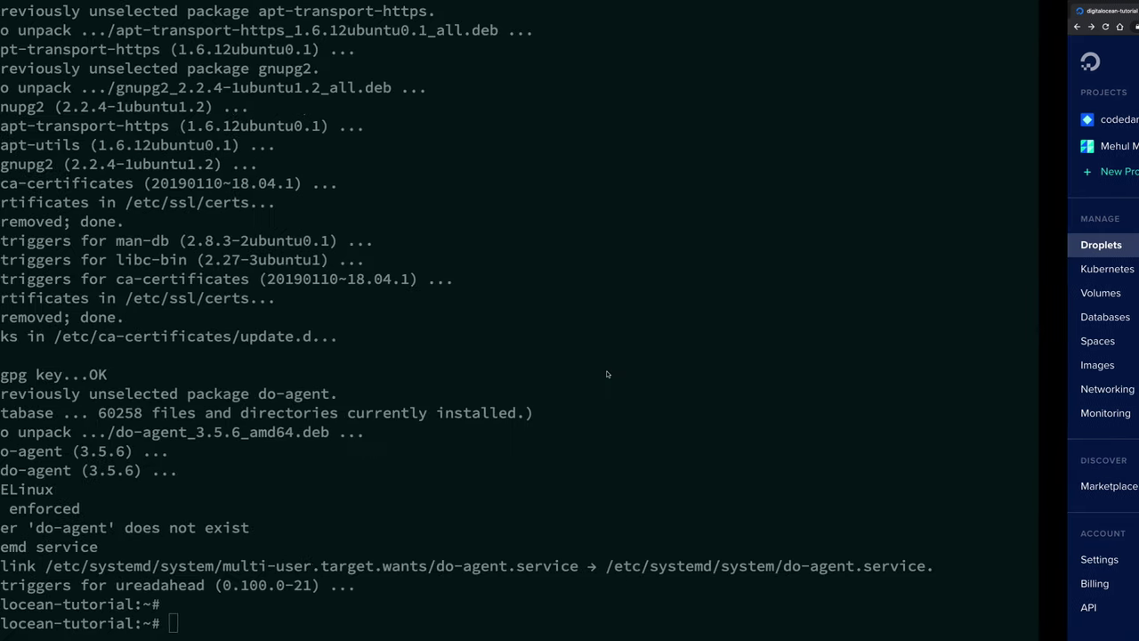
# Clear the terminal and install the stress package with apt-get
pyautogui.write('clear')
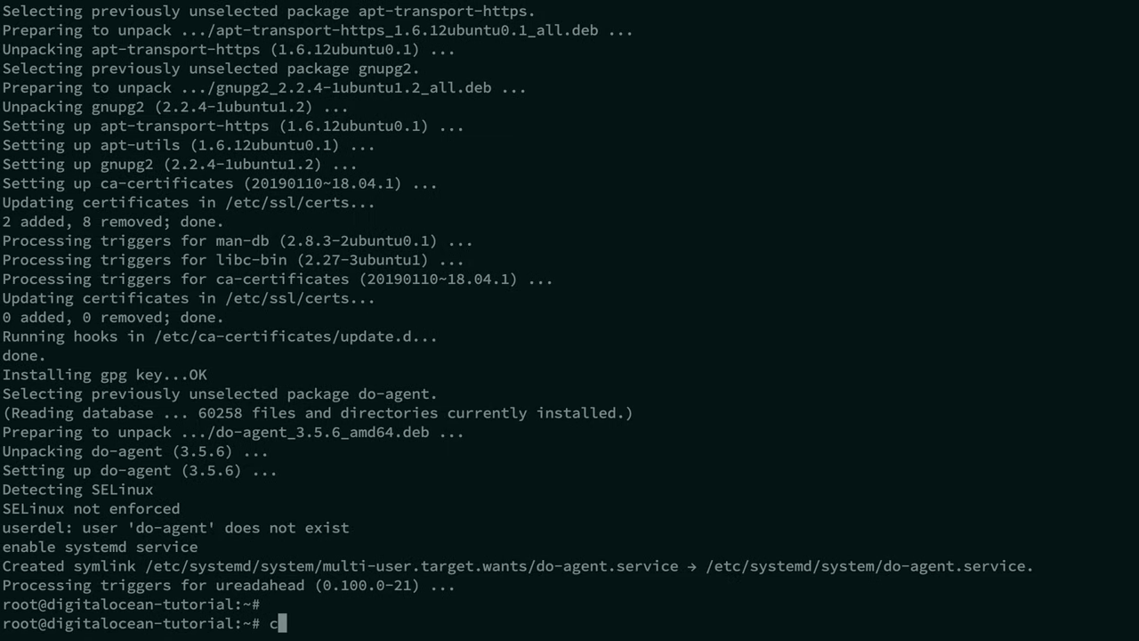
pyautogui.press('Return')
pyautogui.write('apt-')
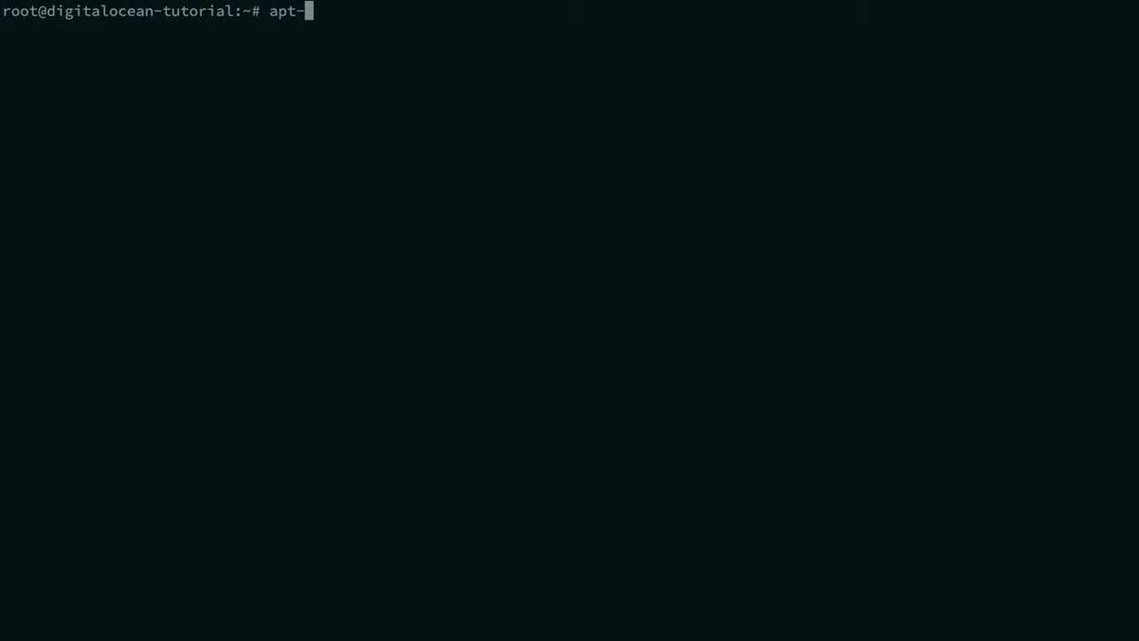
pyautogui.write('get install stress')
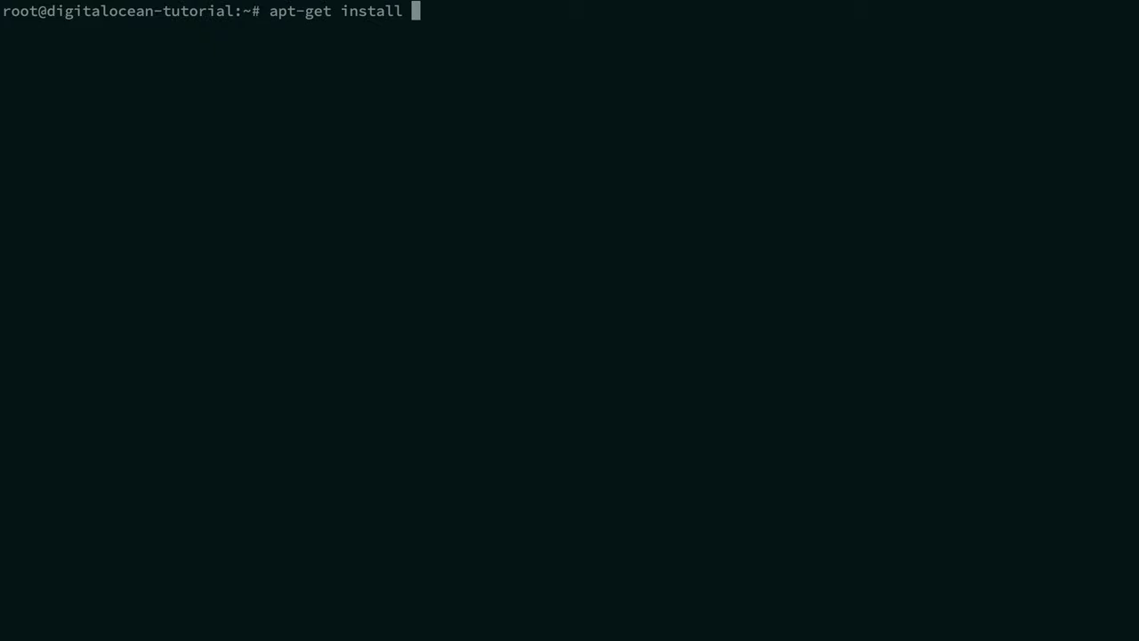
pyautogui.press('Return')
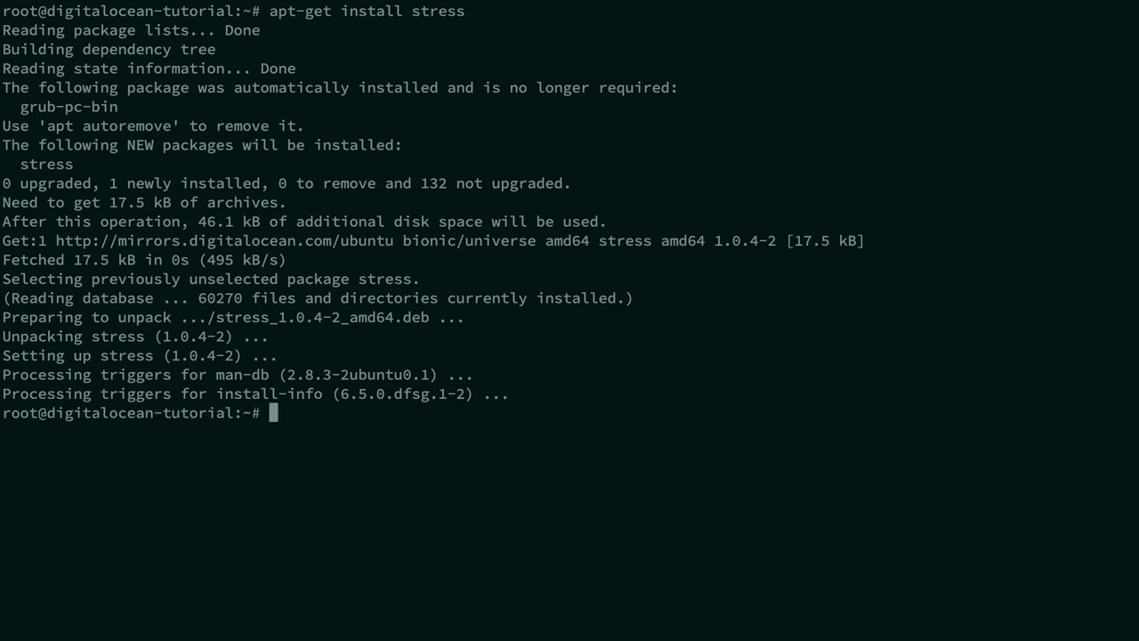
# Run 'stress --cpu 1 --timeout 30' and split the terminal into a second pane below
pyautogui.write('./st')
pyautogui.write('re')
pyautogui.press('BackSpace')
pyautogui.press('BackSpace')
pyautogui.press('BackSpace')
pyautogui.press('BackSpace')
pyautogui.press('BackSpace')
pyautogui.press('BackSpace')
pyautogui.write('stress --cpu 1 ')
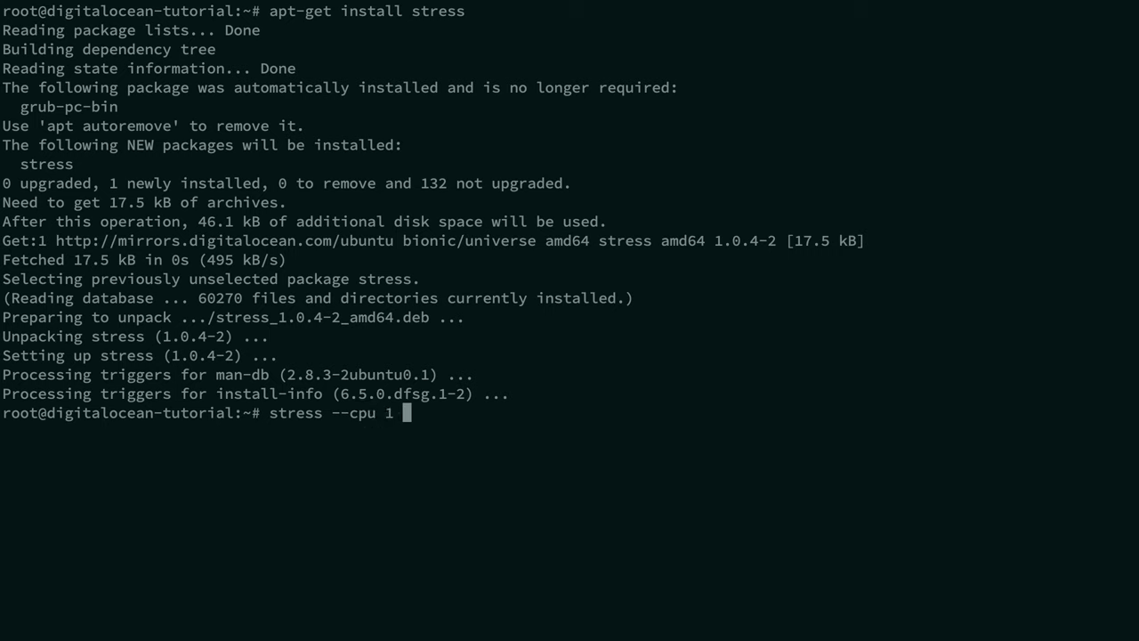
pyautogui.write('--timeu')
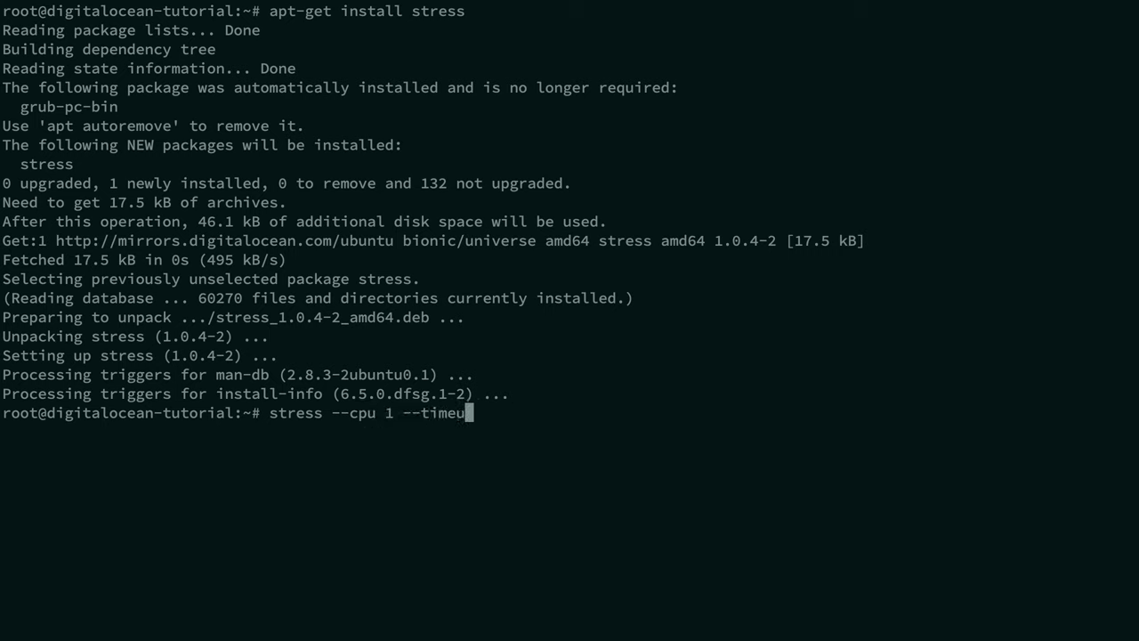
pyautogui.press('BackSpace')
pyautogui.write('out 30')
pyautogui.press('Return')
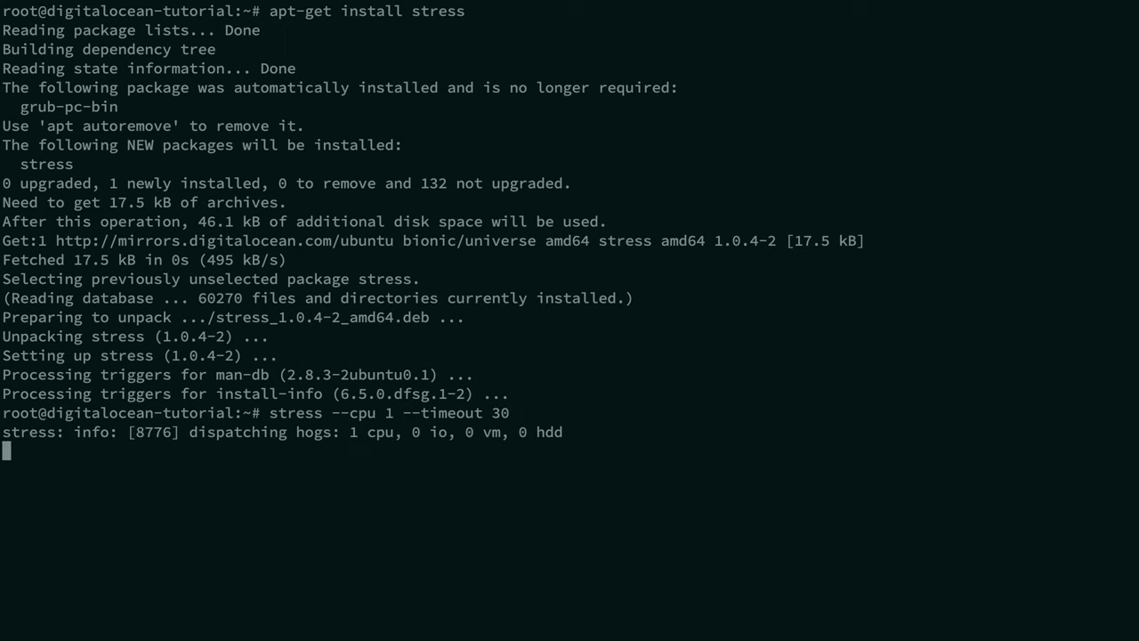
pyautogui.press('super+shift+d')
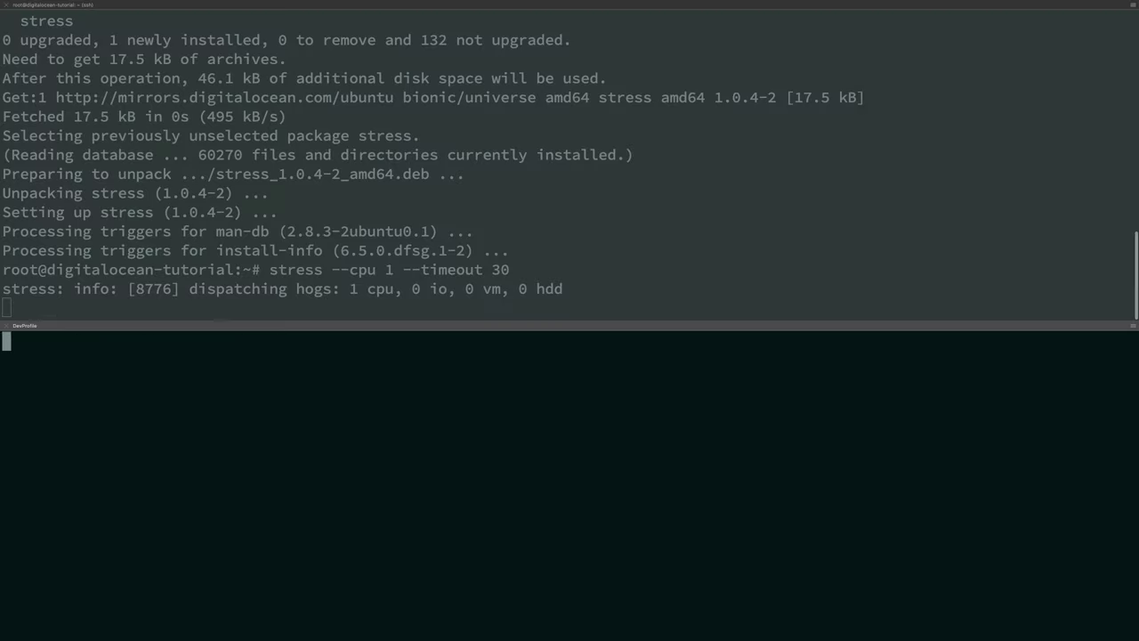
# SSH into the droplet in the lower pane, stop the stress run, and install htop
pyautogui.write('ssh')
pyautogui.press('Up')
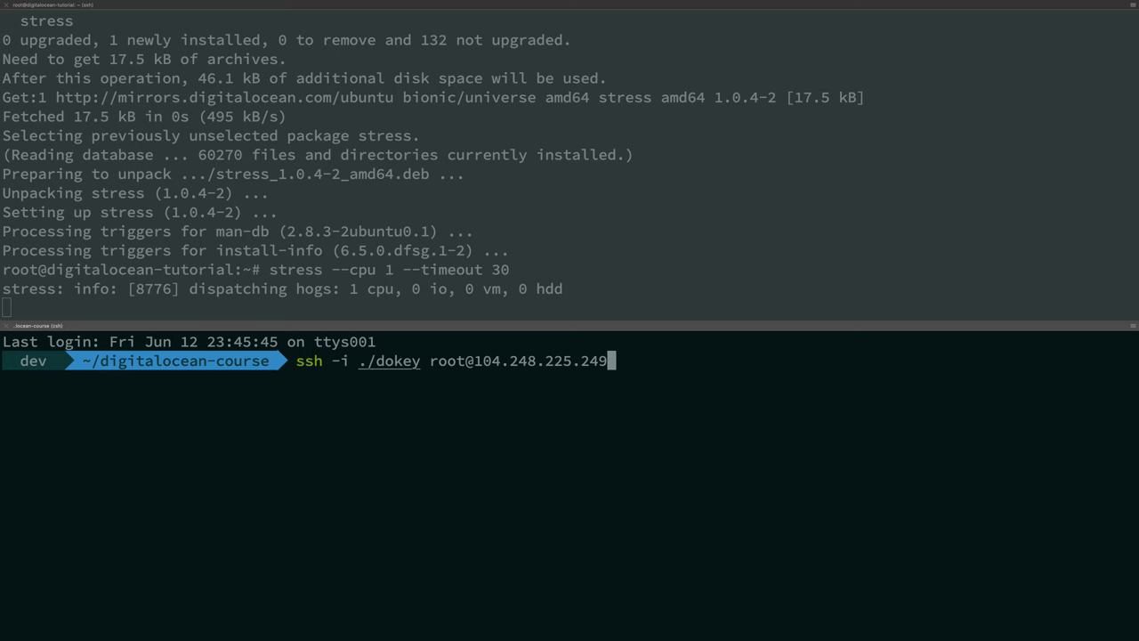
pyautogui.press('Return')
pyautogui.click(524, 272)
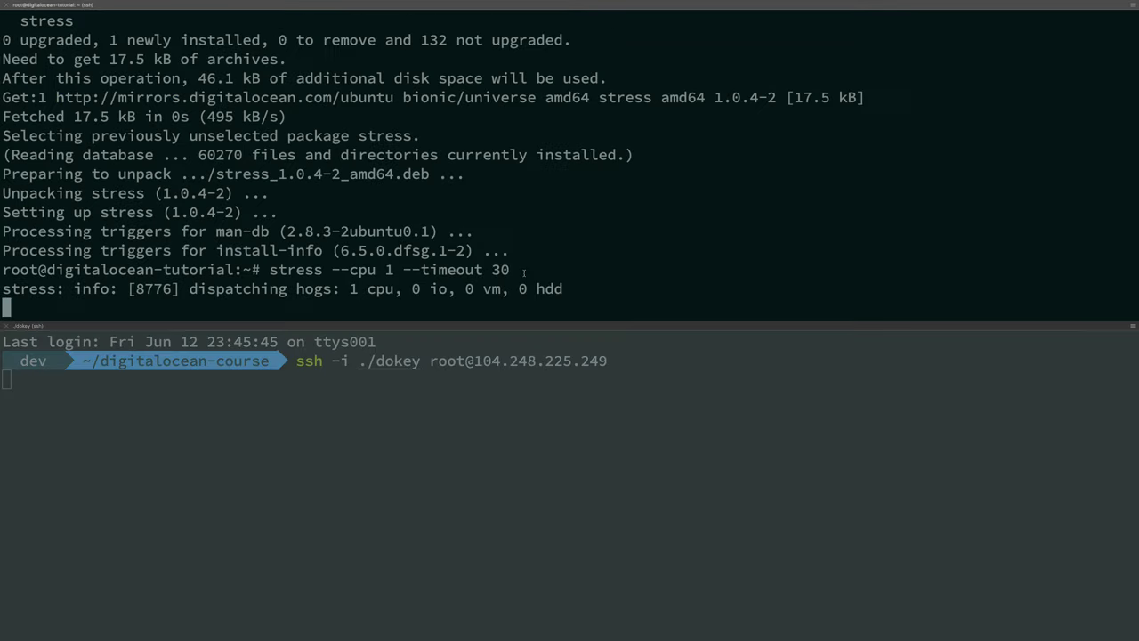
pyautogui.hotkey('ctrl', 'c')
pyautogui.click(456, 445)
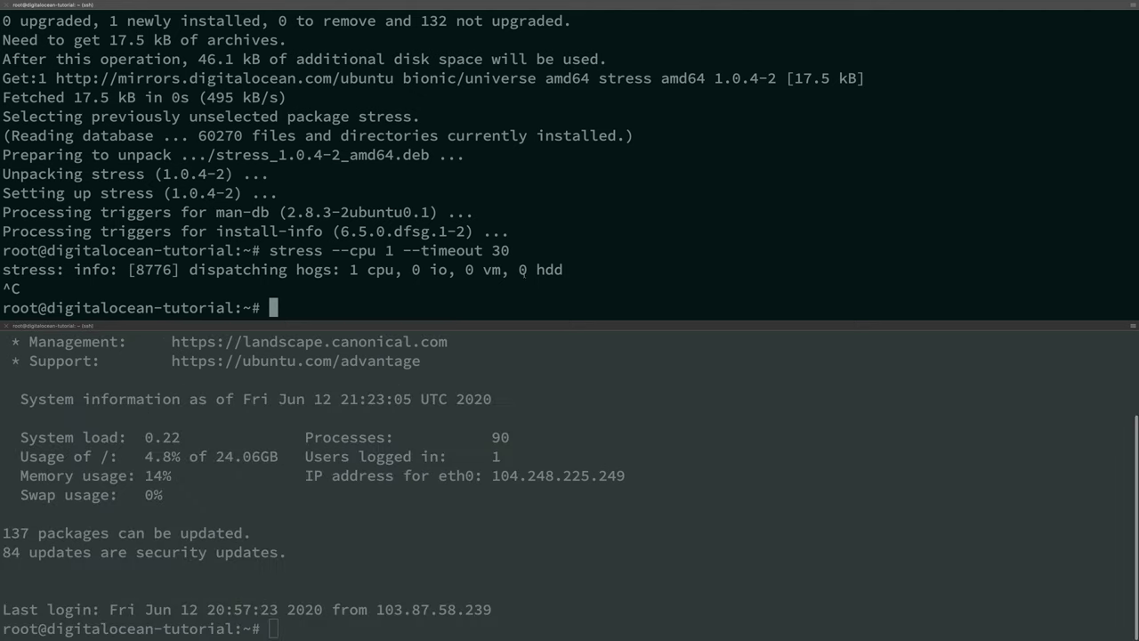
pyautogui.write('apt-g')
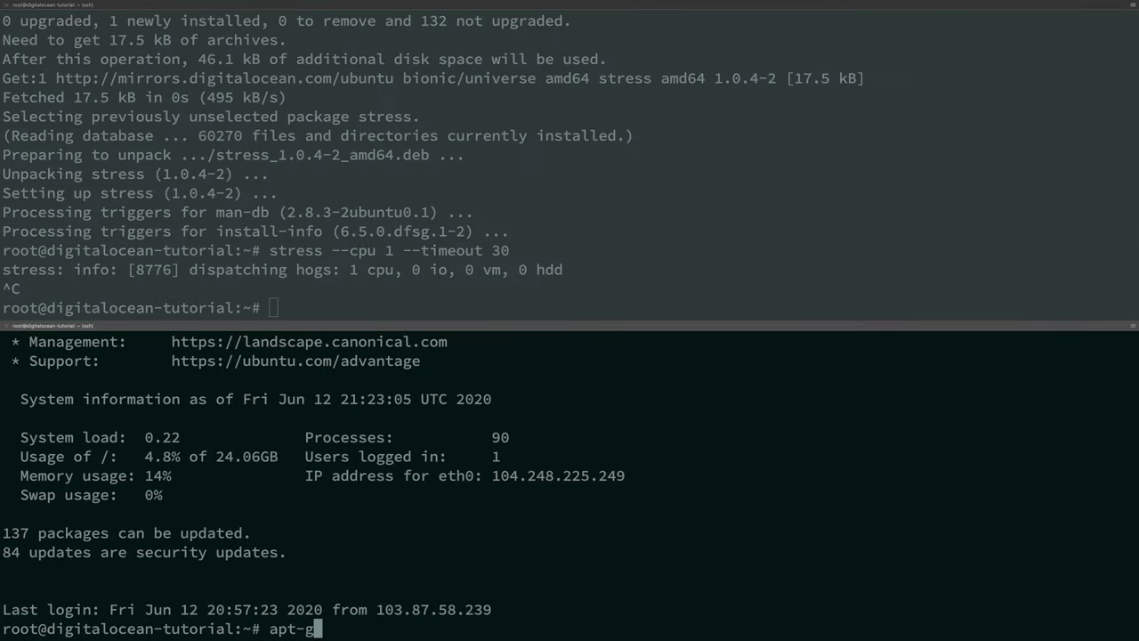
pyautogui.write('et install htop')
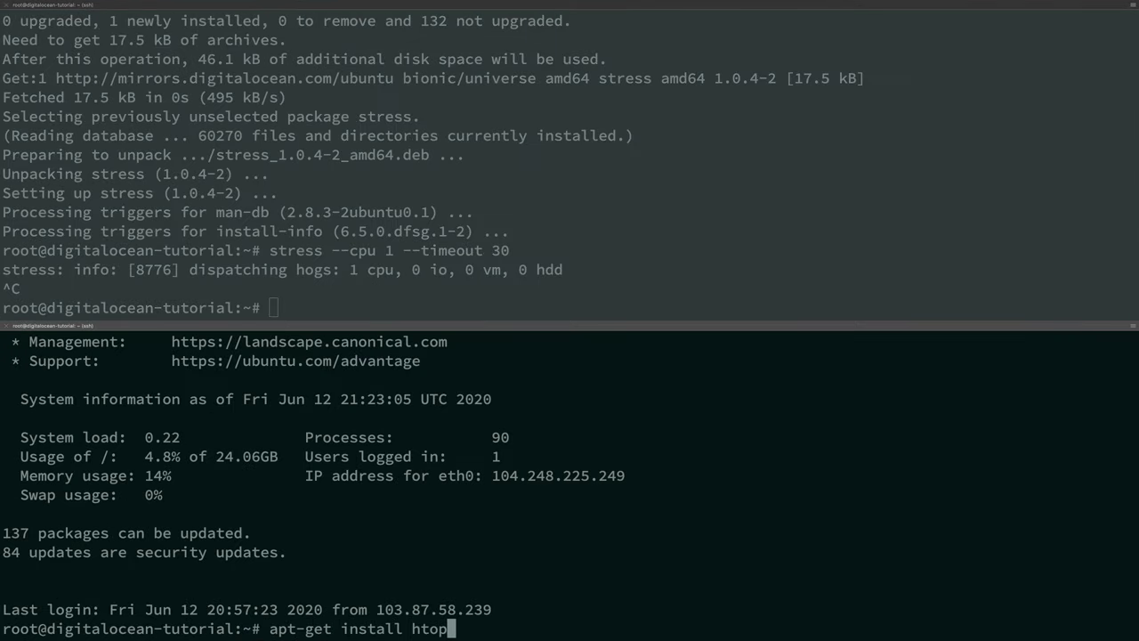
pyautogui.press('Return')
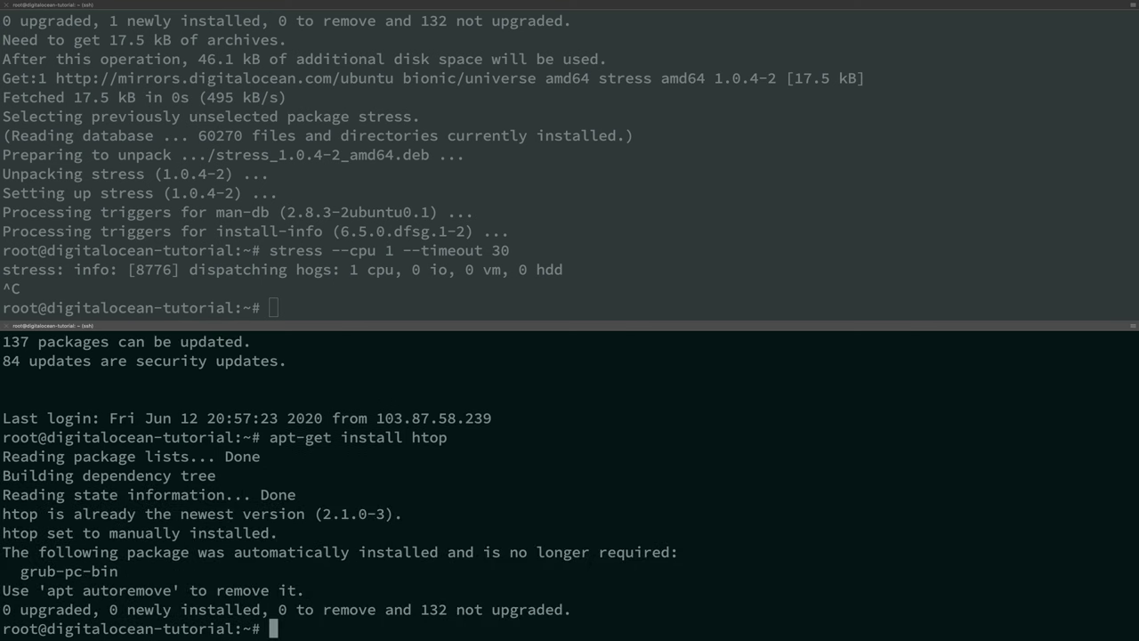
# Rerun the stress test in the upper pane and watch CPU load in htop below
pyautogui.click(457, 186)
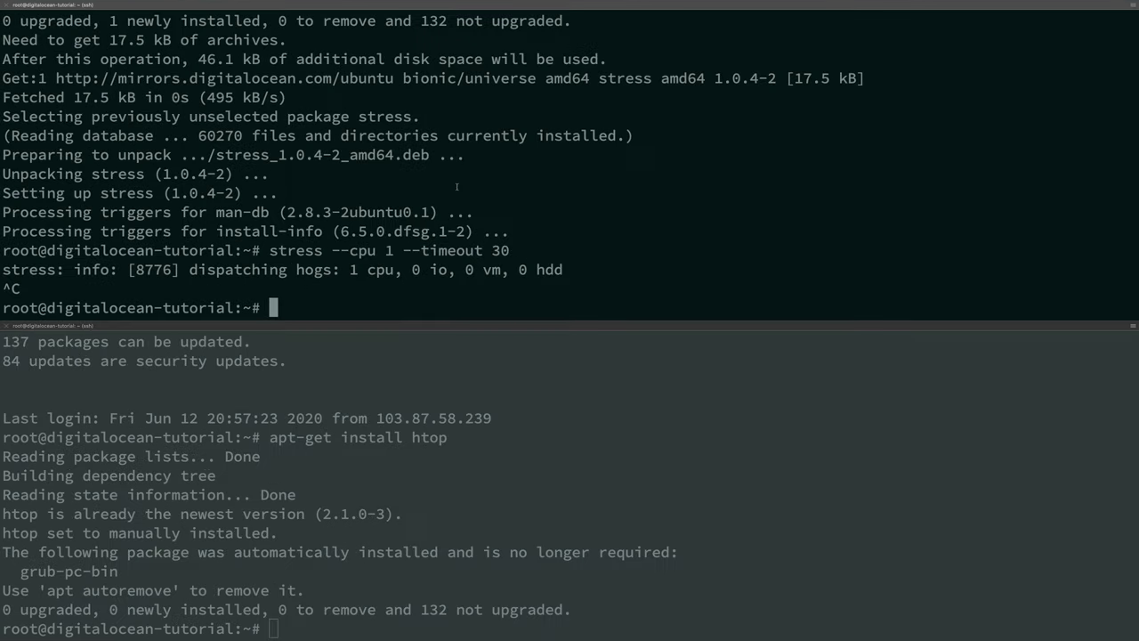
pyautogui.press('Up')
pyautogui.press('Return')
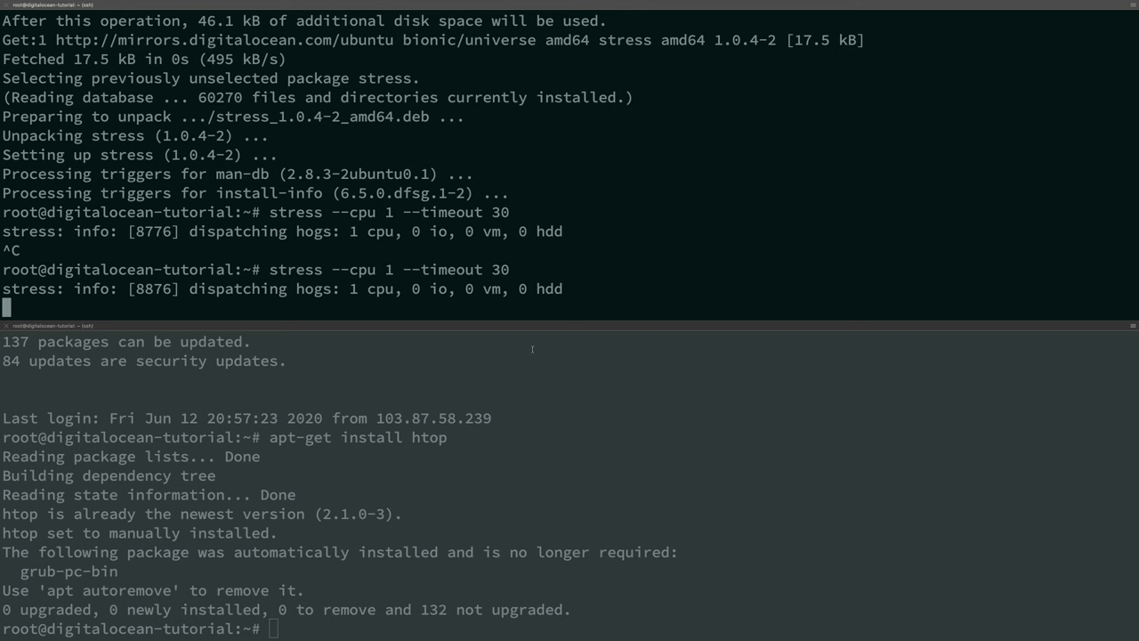
pyautogui.click(533, 413)
pyautogui.write('htop')
pyautogui.press('Return')
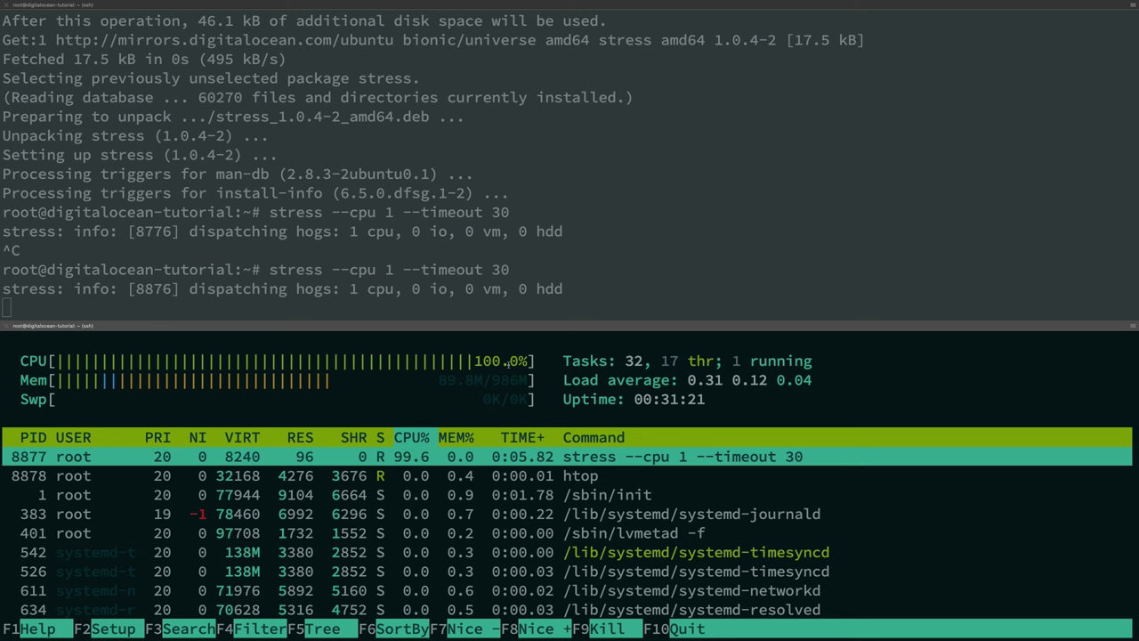
pyautogui.click(398, 302)
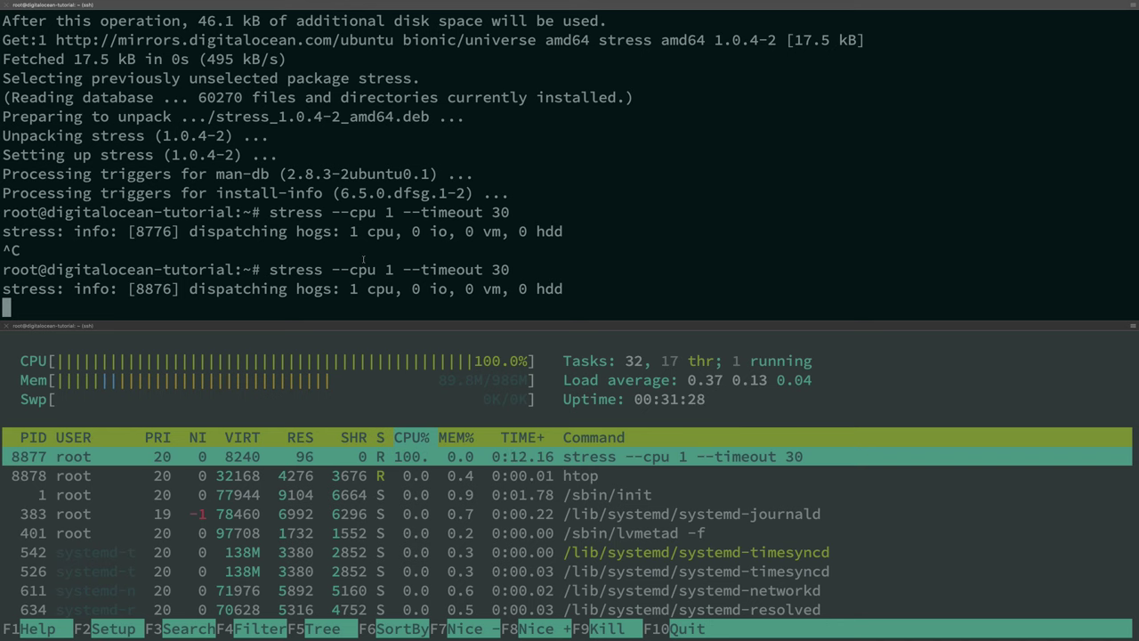
pyautogui.hotkey('ctrl', 'Right')
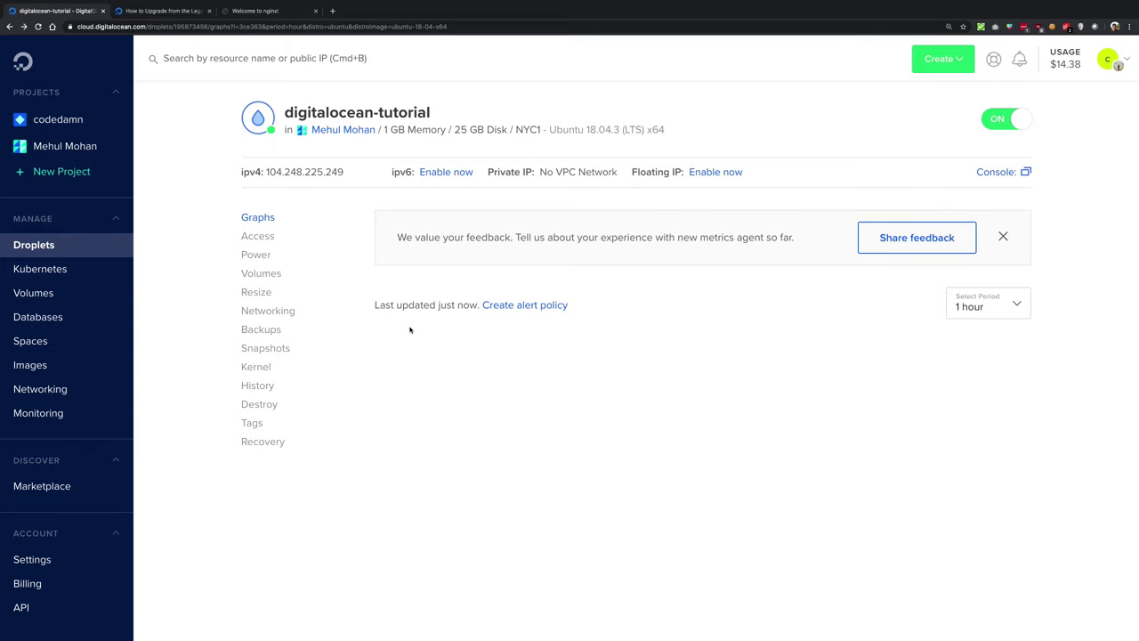
# Rerun the 'stress --cpu 1 --timeout 30' test from the terminal
pyautogui.scroll(-2, 410, 330)
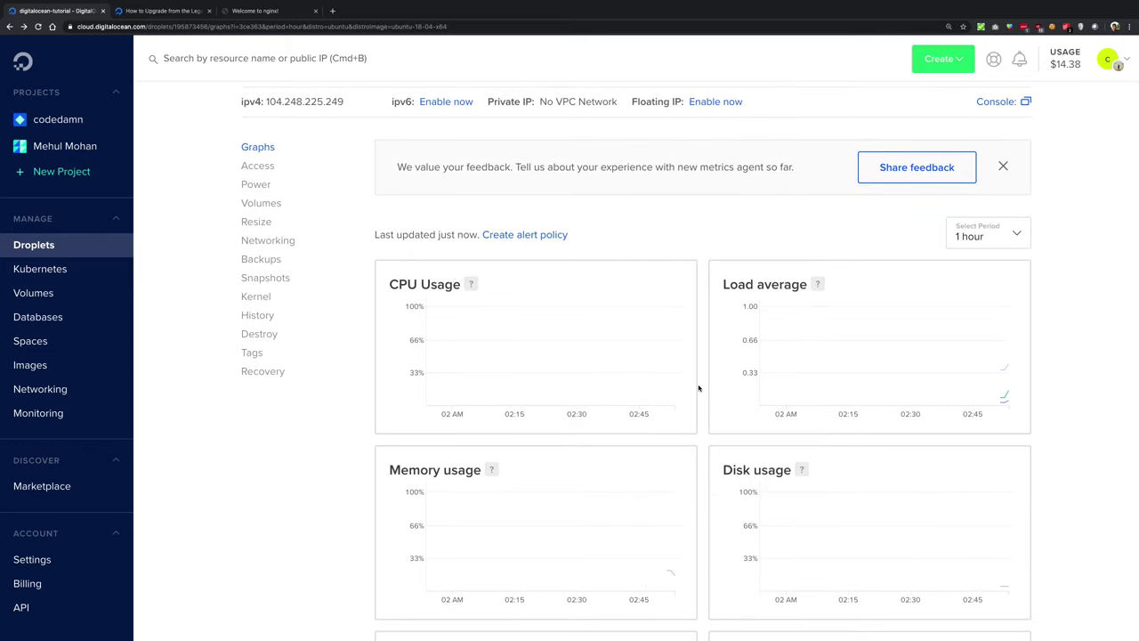
pyautogui.scroll(-10, 730, 364)
pyautogui.scroll(10, 765, 392)
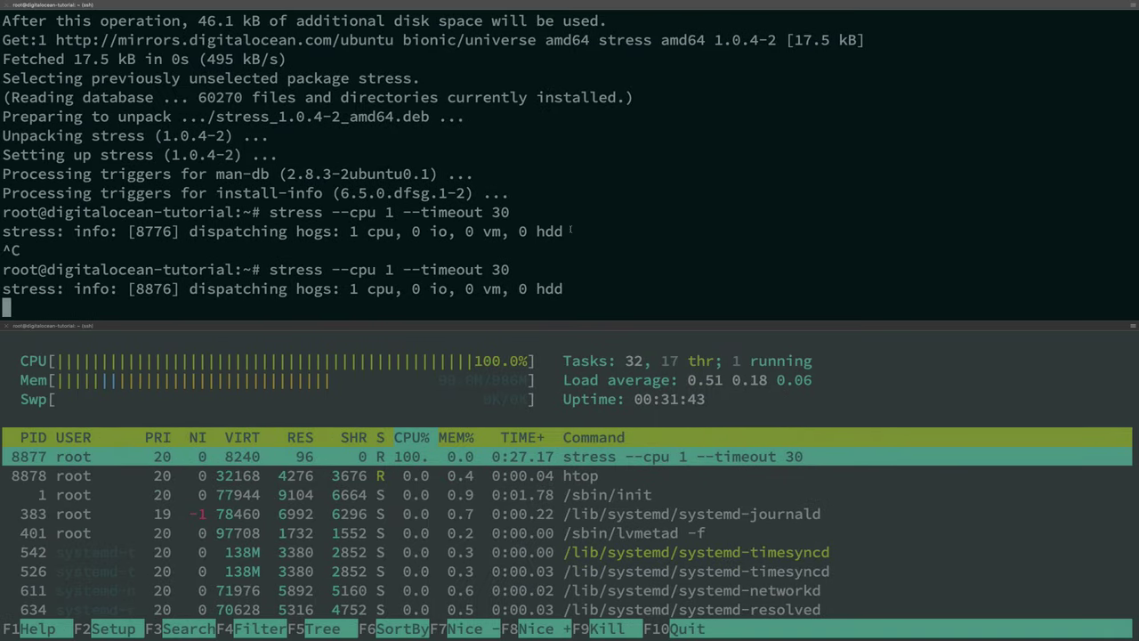
pyautogui.hotkey('ctrl', 'c')
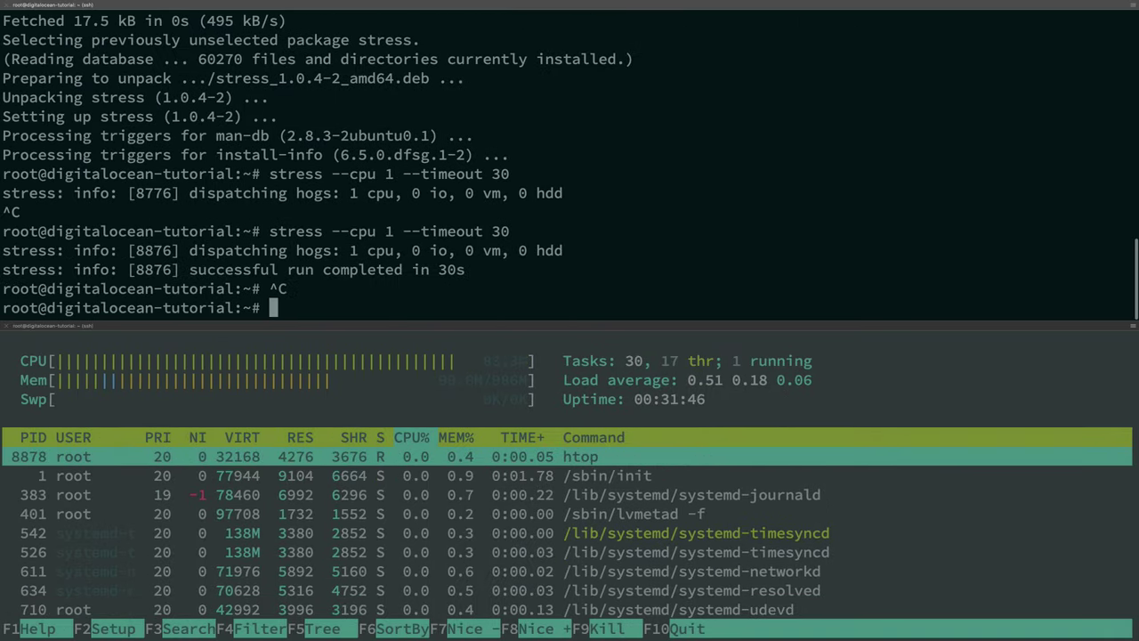
pyautogui.press('Up')
pyautogui.press('Return')
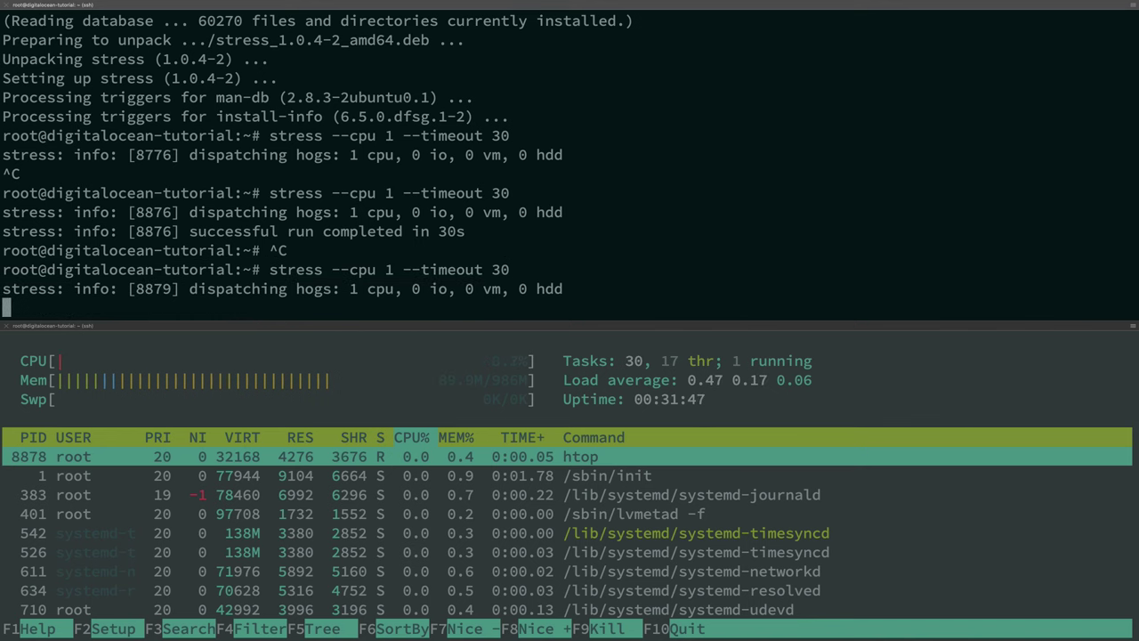
# Read the droplet's CPU Usage graph spiking toward 100% and Load average reaching 1.01
pyautogui.hotkey('ctrl', 'Right')
pyautogui.moveTo(670, 370)
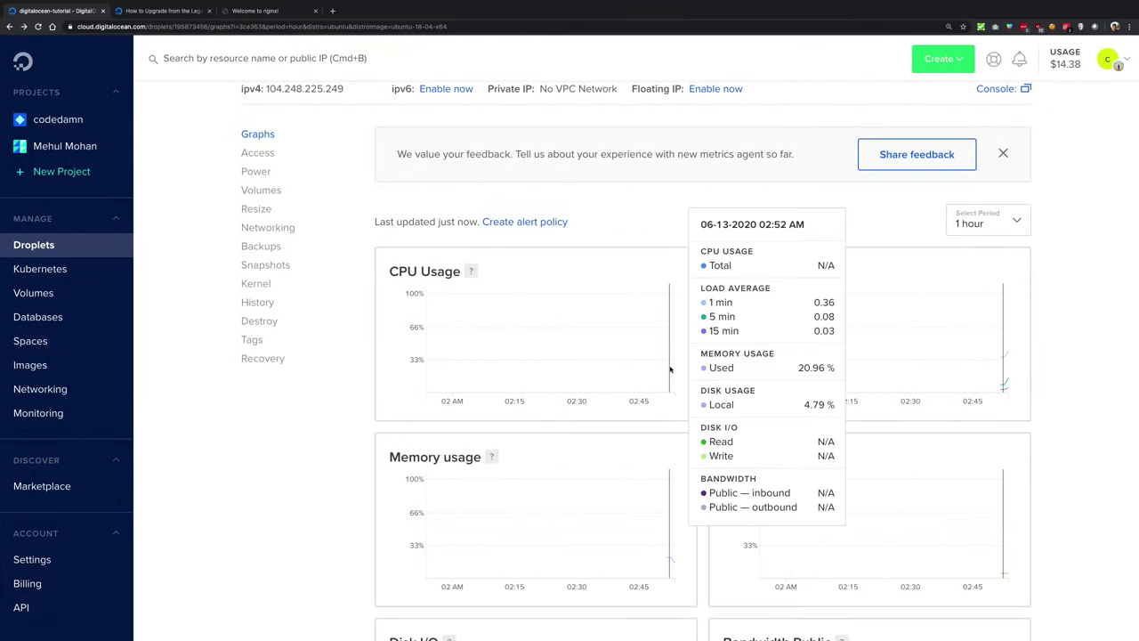
pyautogui.hotkey('ctrl', 'Left')
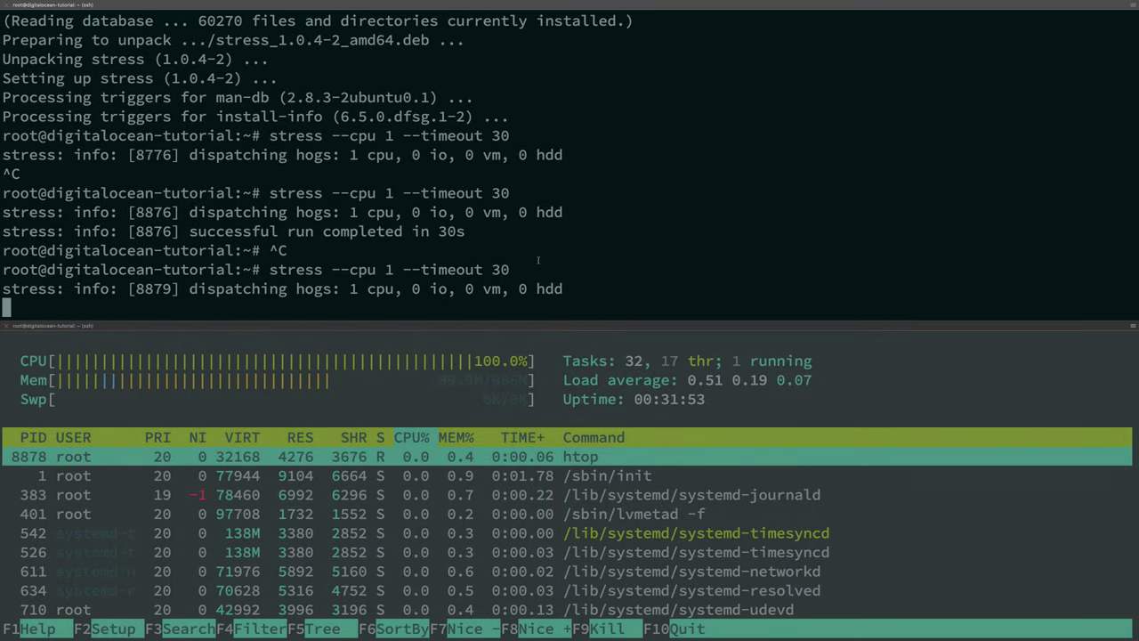
pyautogui.hotkey('ctrl', 'Right')
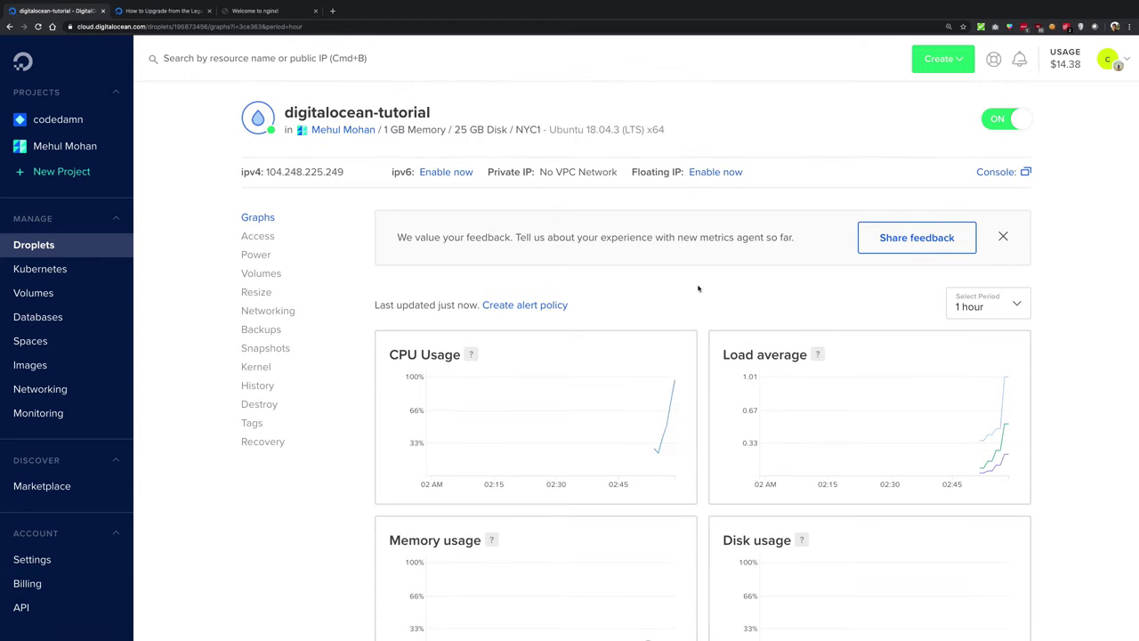
pyautogui.scroll(-4, 699, 289)
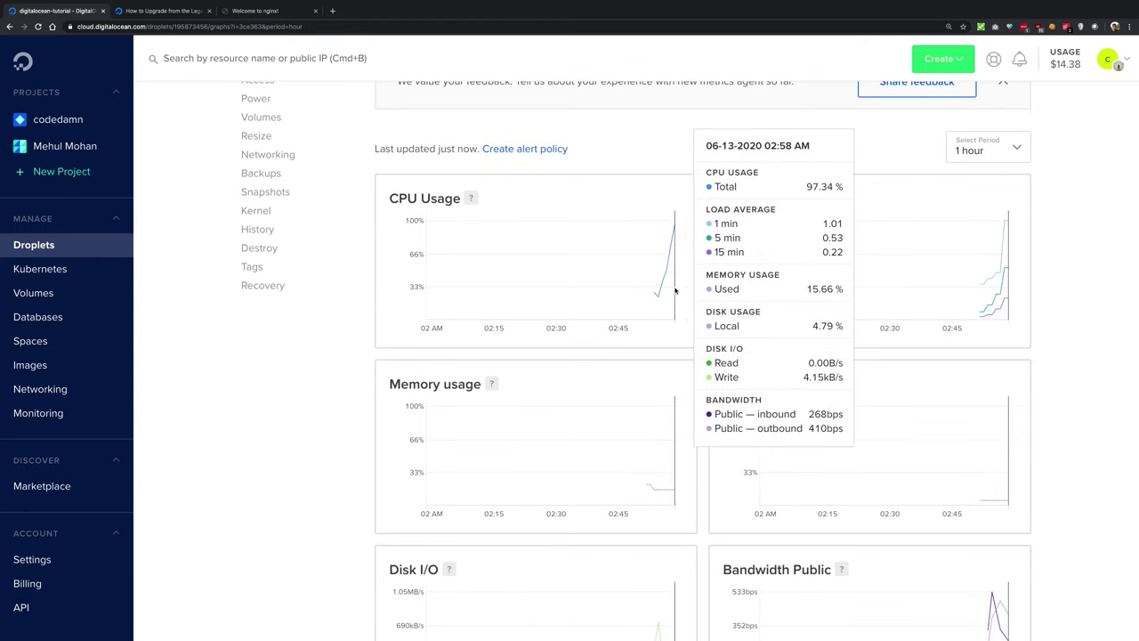
pyautogui.moveTo(673, 290)
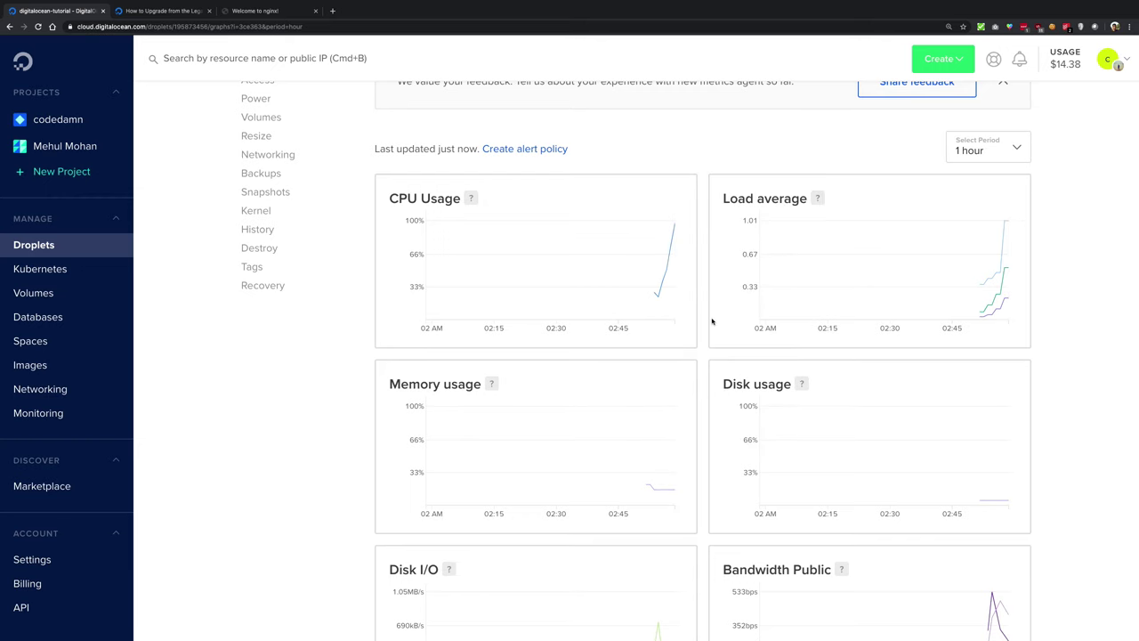
pyautogui.scroll(-4, 859, 294)
pyautogui.scroll(5, 656, 382)
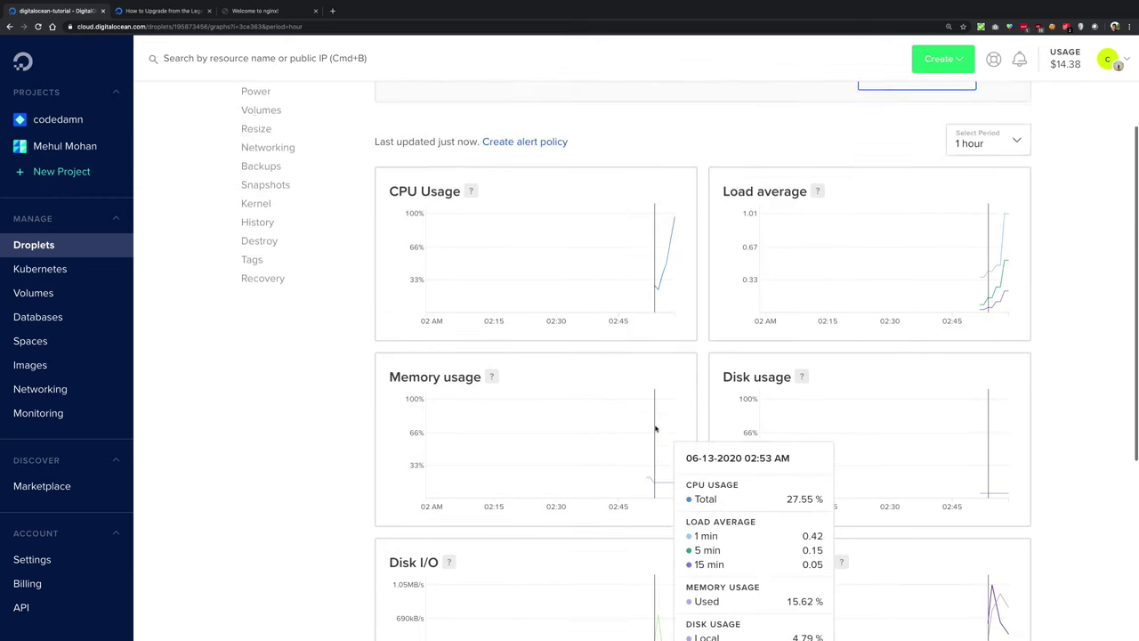
pyautogui.scroll(3, 657, 429)
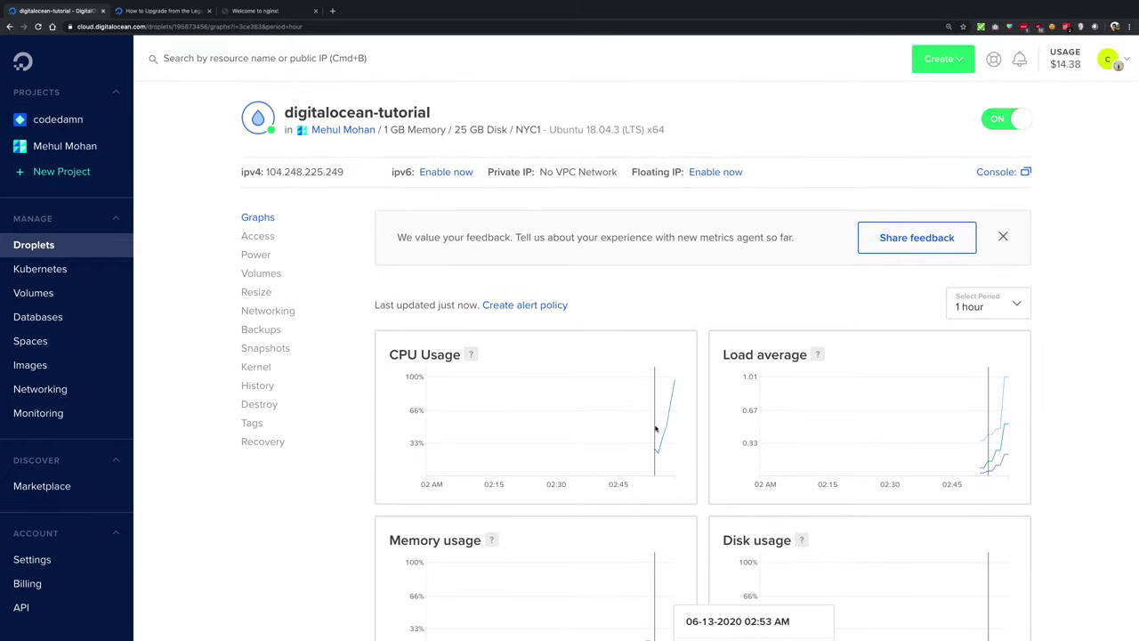
# Start a CPU alert policy with the 70 threshold and 5 min interval
pyautogui.click(525, 306)
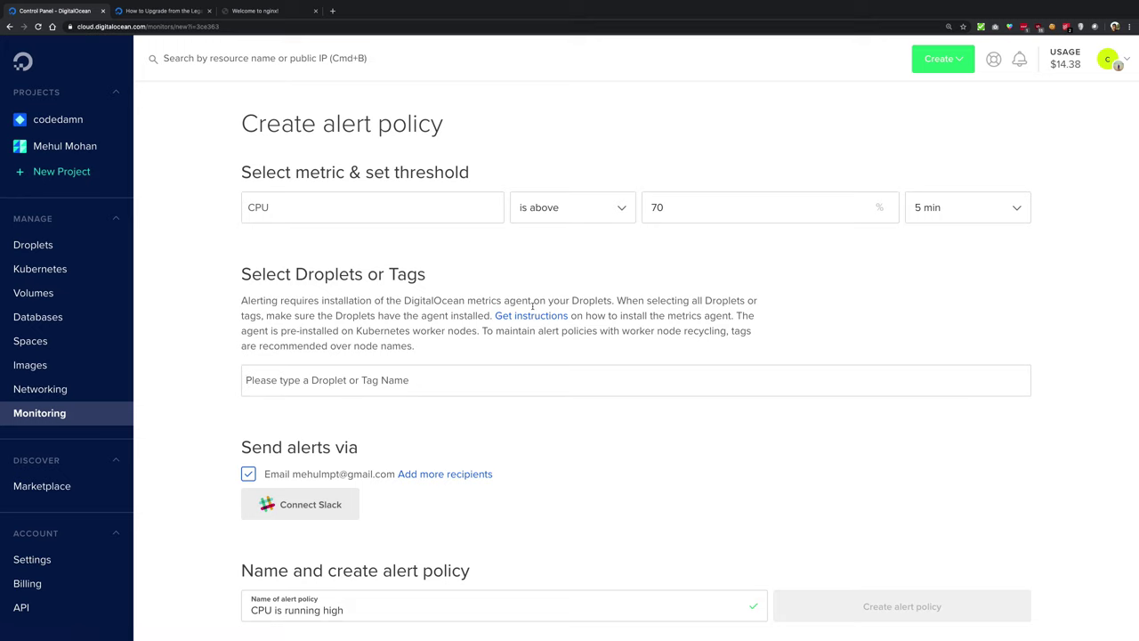
pyautogui.click(413, 211)
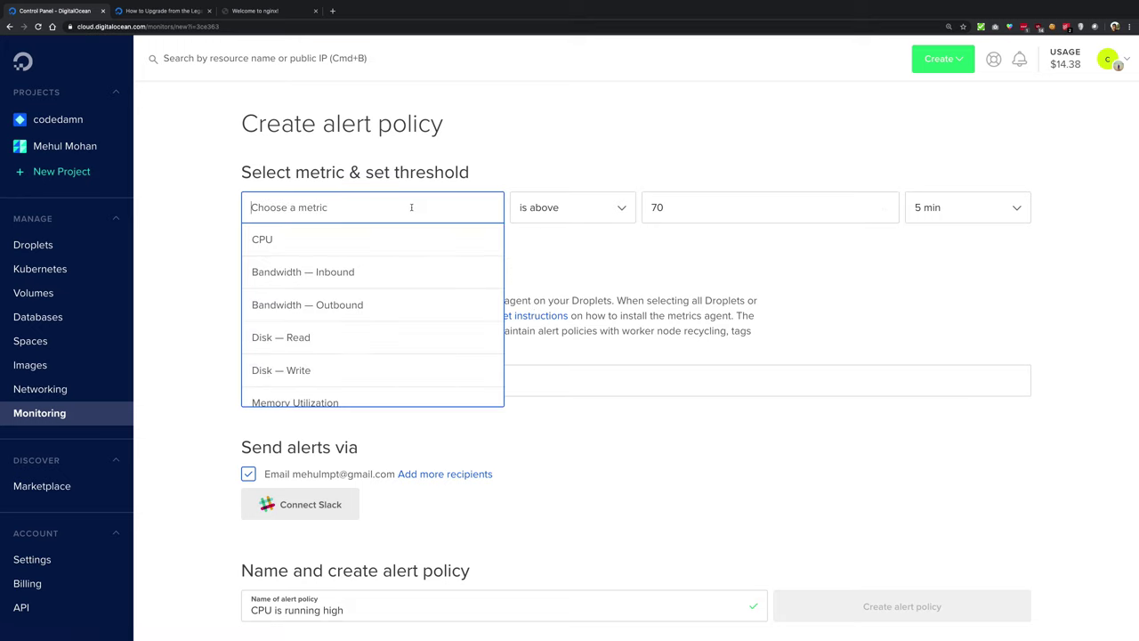
pyautogui.click(448, 241)
pyautogui.doubleClick(657, 208)
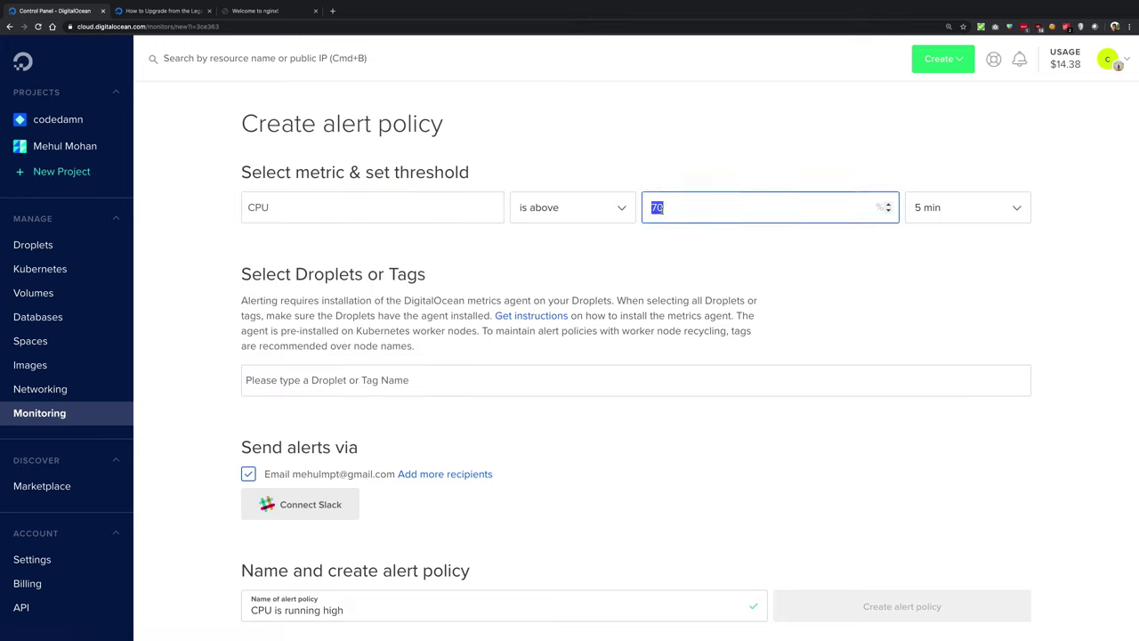
pyautogui.click(695, 265)
pyautogui.click(813, 214)
pyautogui.click(972, 204)
pyautogui.click(968, 211)
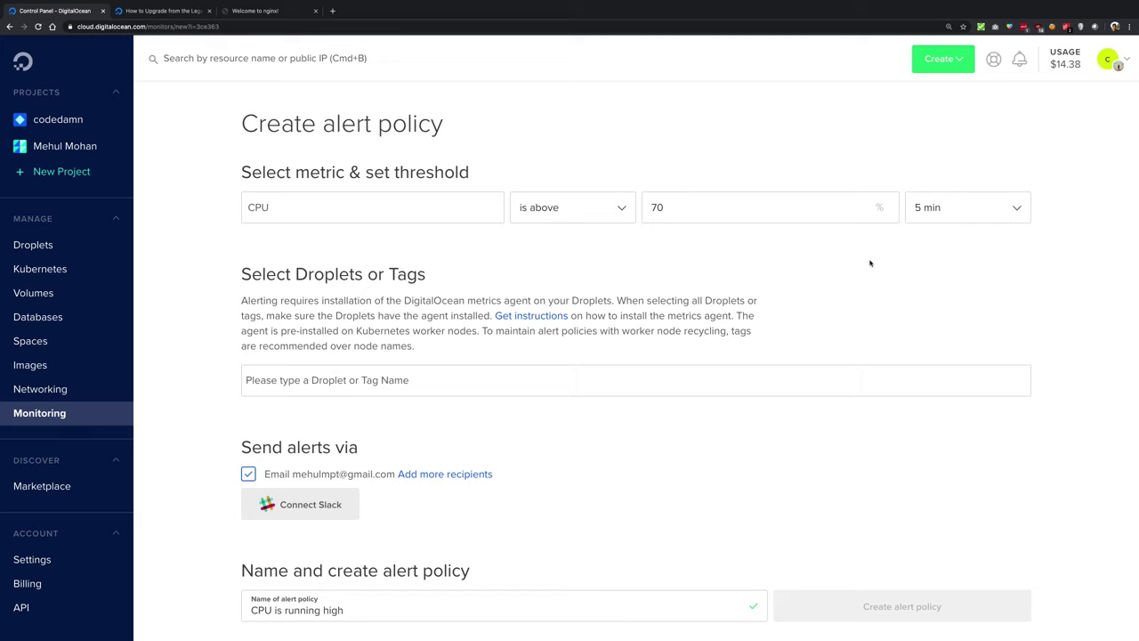
pyautogui.scroll(-5, 870, 263)
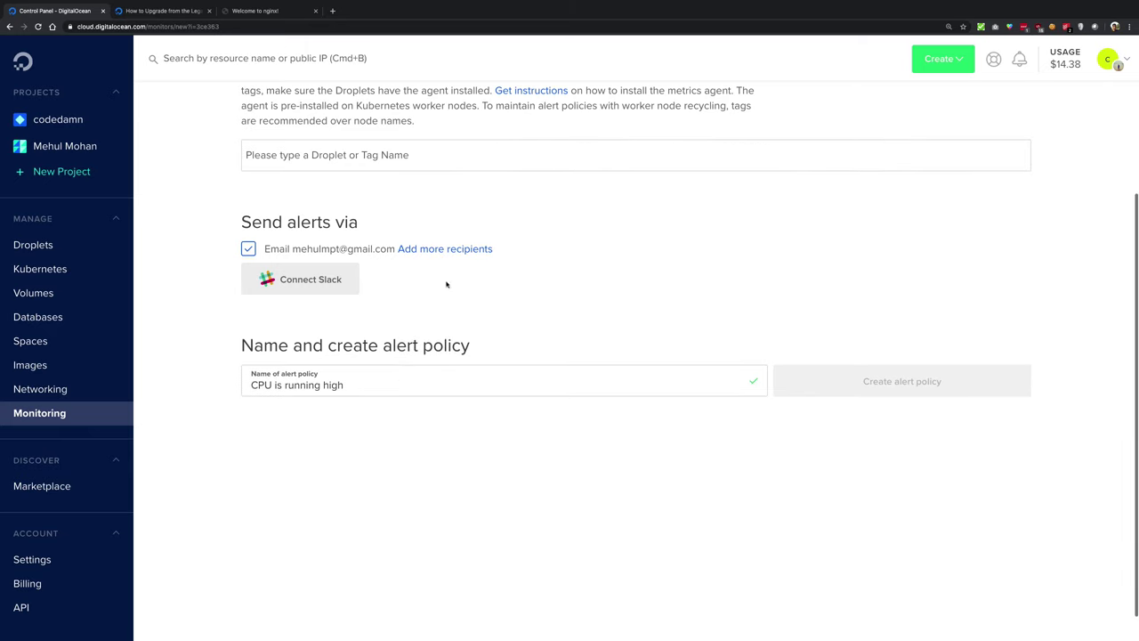
pyautogui.scroll(4, 387, 306)
# Add the digitalocean-tutorial droplet to the alert, then remove it again
pyautogui.click(386, 305)
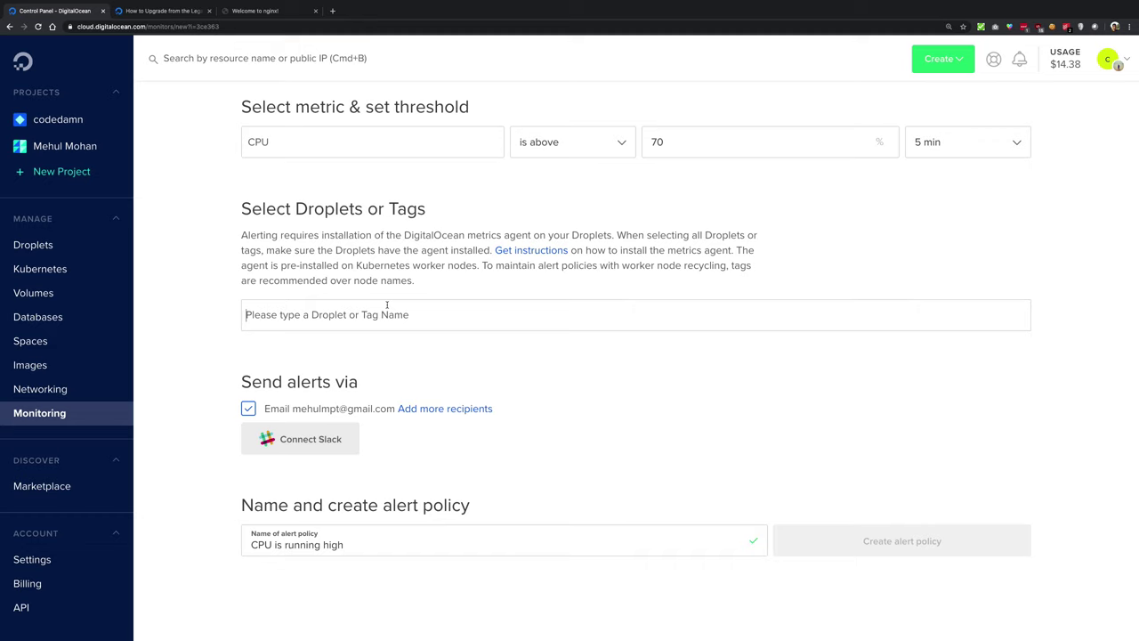
pyautogui.write('digit')
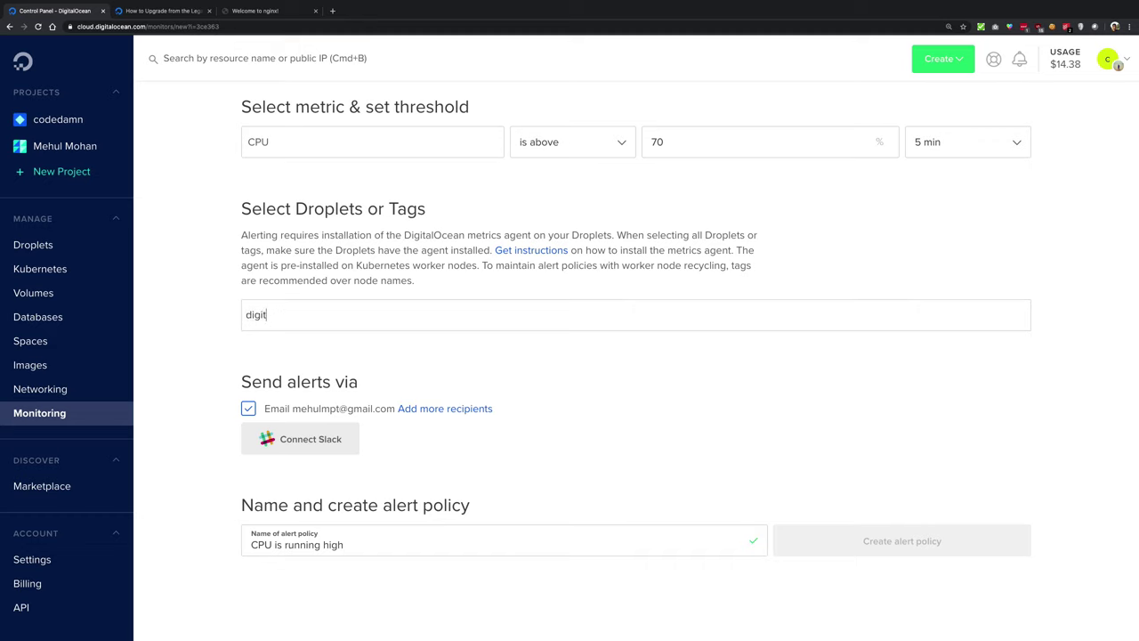
pyautogui.write('aloc')
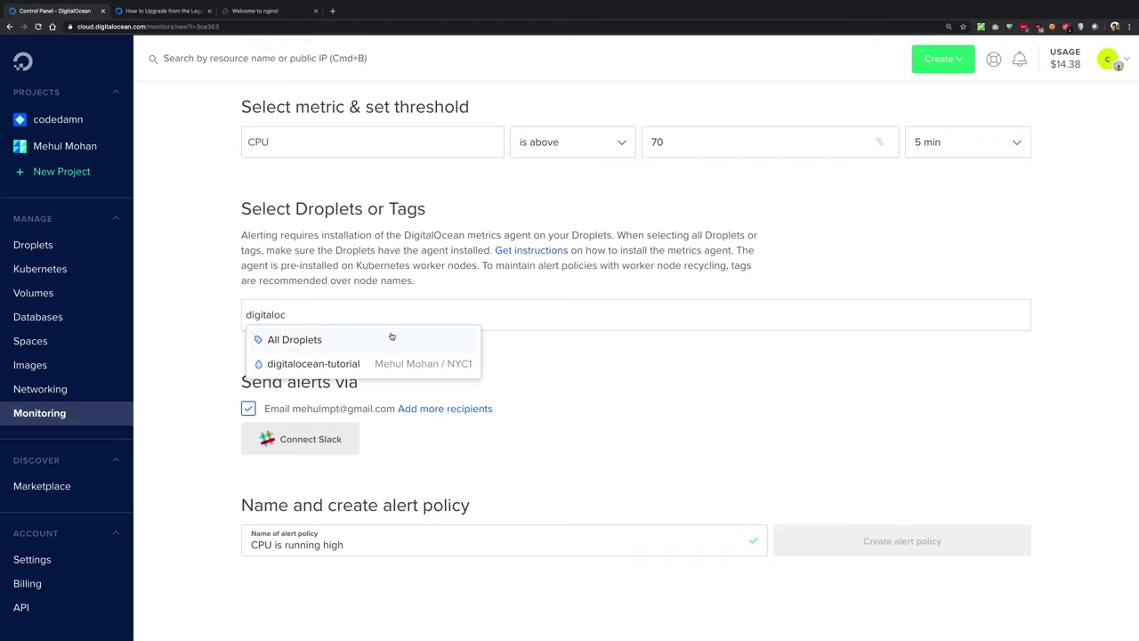
pyautogui.click(395, 368)
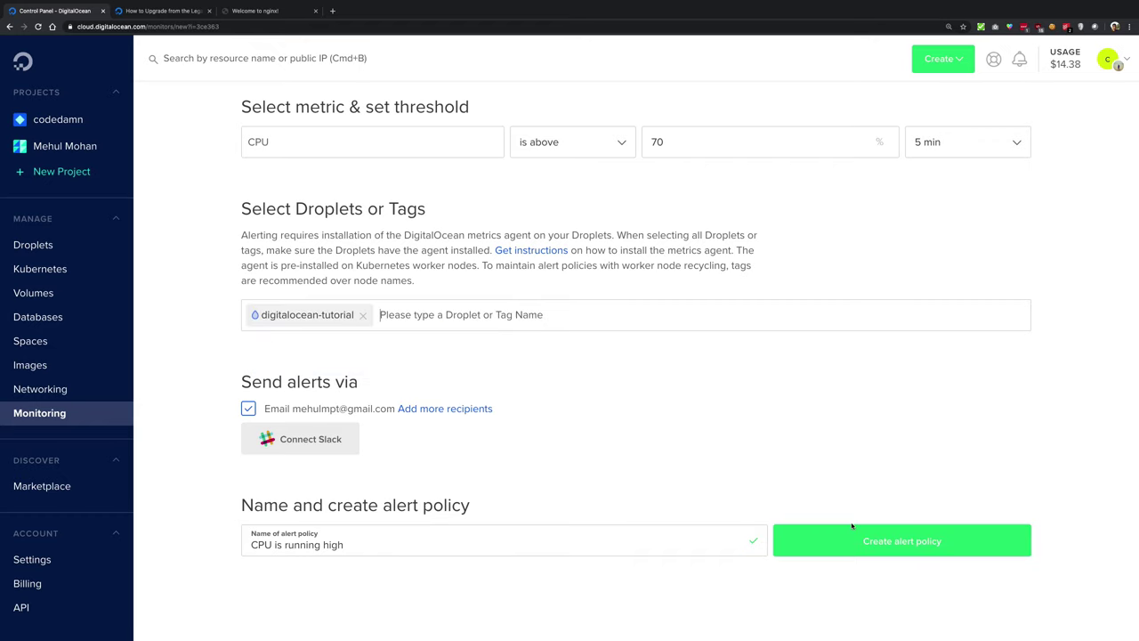
pyautogui.scroll(2, 852, 526)
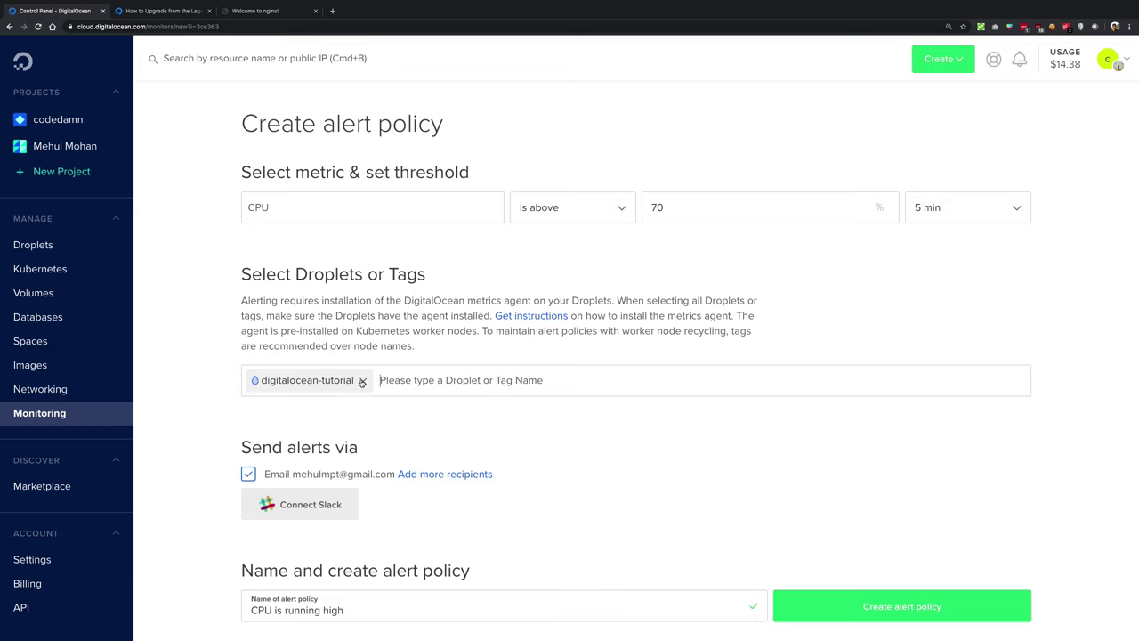
pyautogui.click(362, 380)
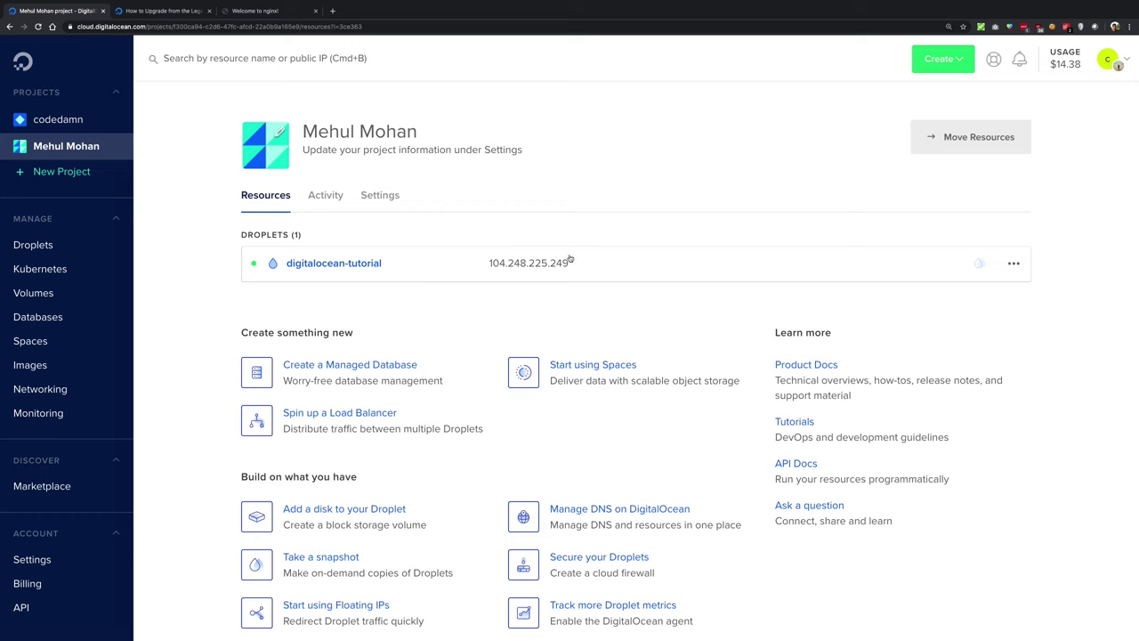
# From the expanded droplet row, go to Networking > Firewalls and start a new firewall
pyautogui.moveTo(510, 274)
pyautogui.moveTo(427, 271)
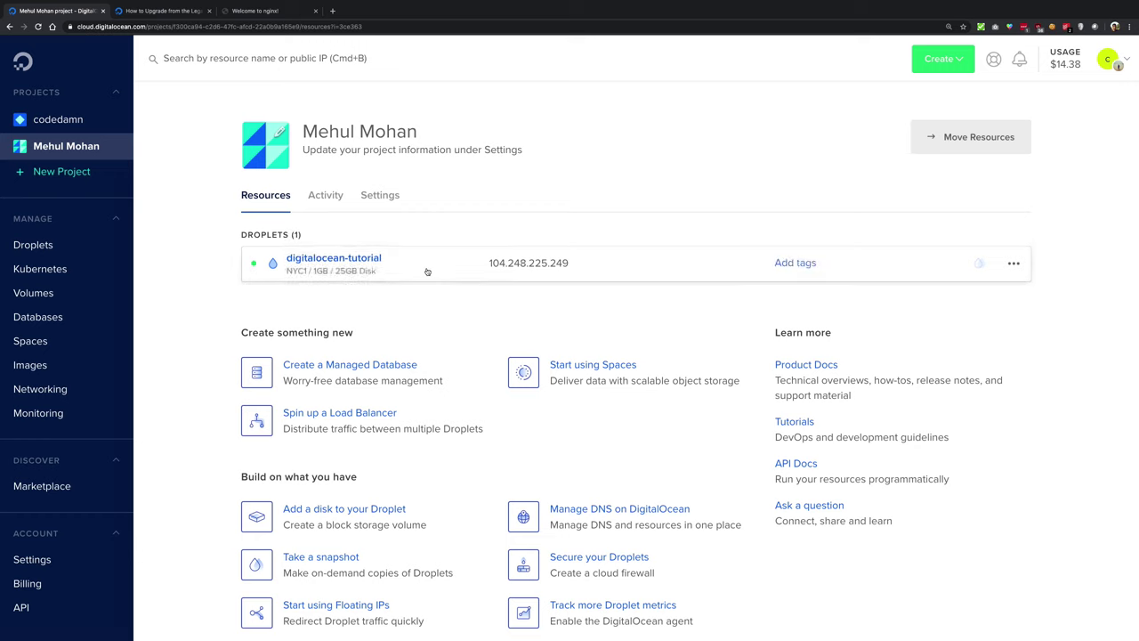
pyautogui.click(426, 271)
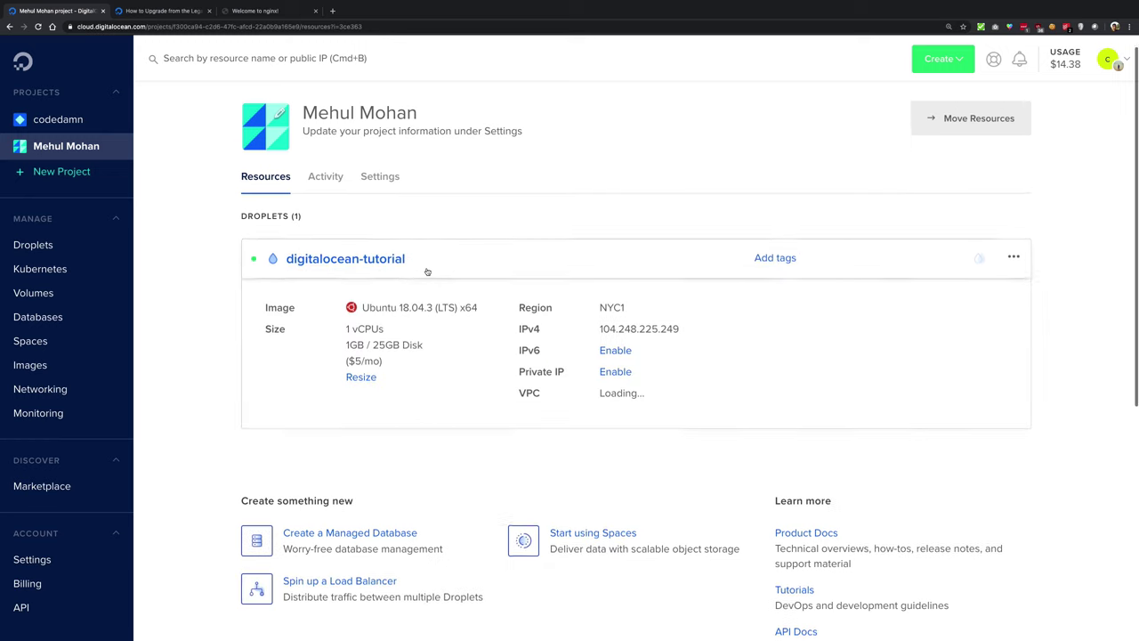
pyautogui.click(64, 392)
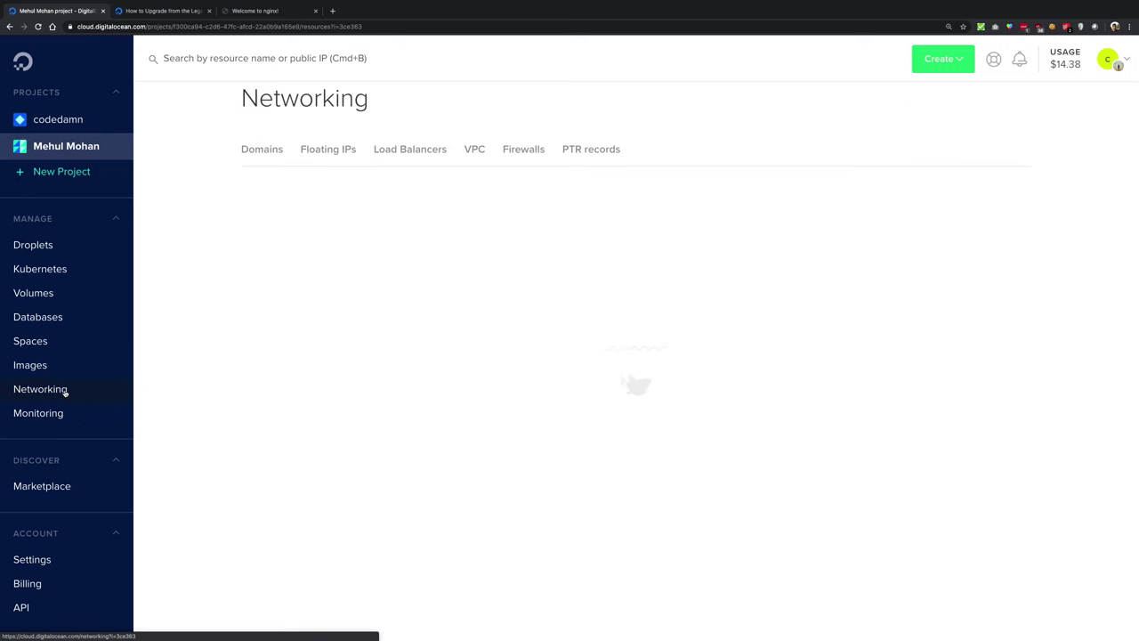
pyautogui.click(521, 146)
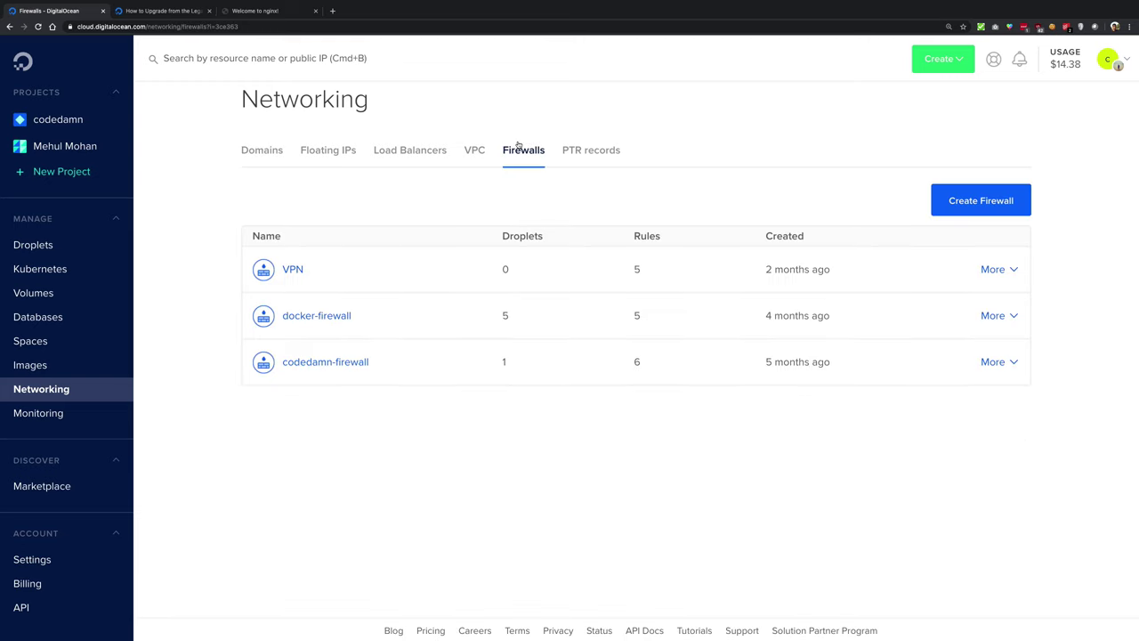
pyautogui.click(969, 203)
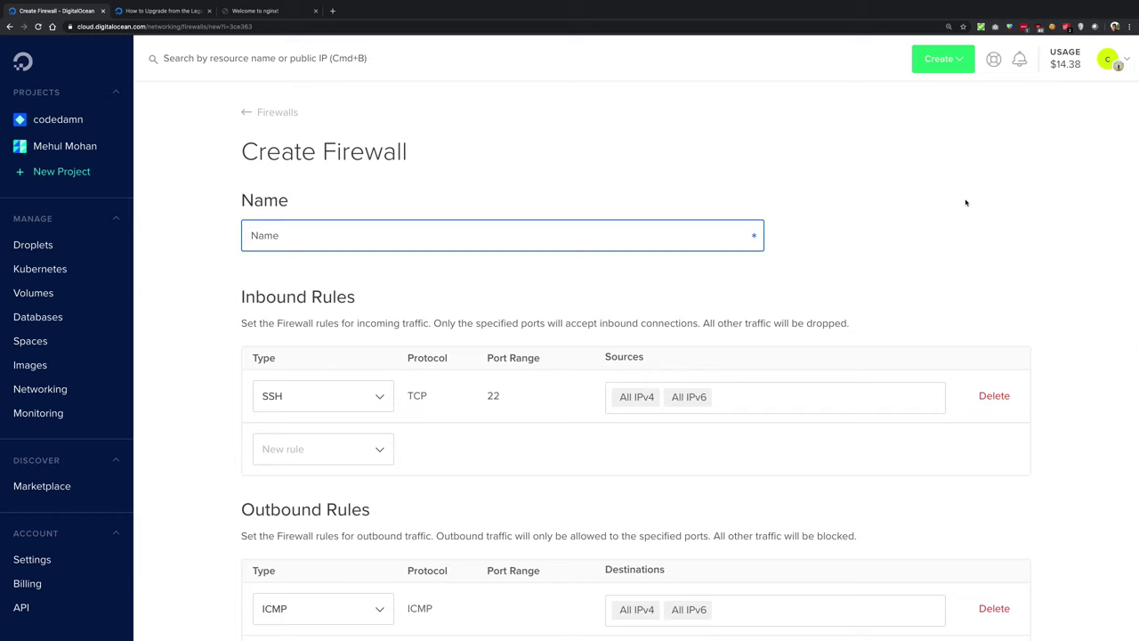
# Name the firewall digitalocean-first-firewall and review its default SSH inbound and outbound rules
pyautogui.write('digitalocean')
pyautogui.write('-first-firewall')
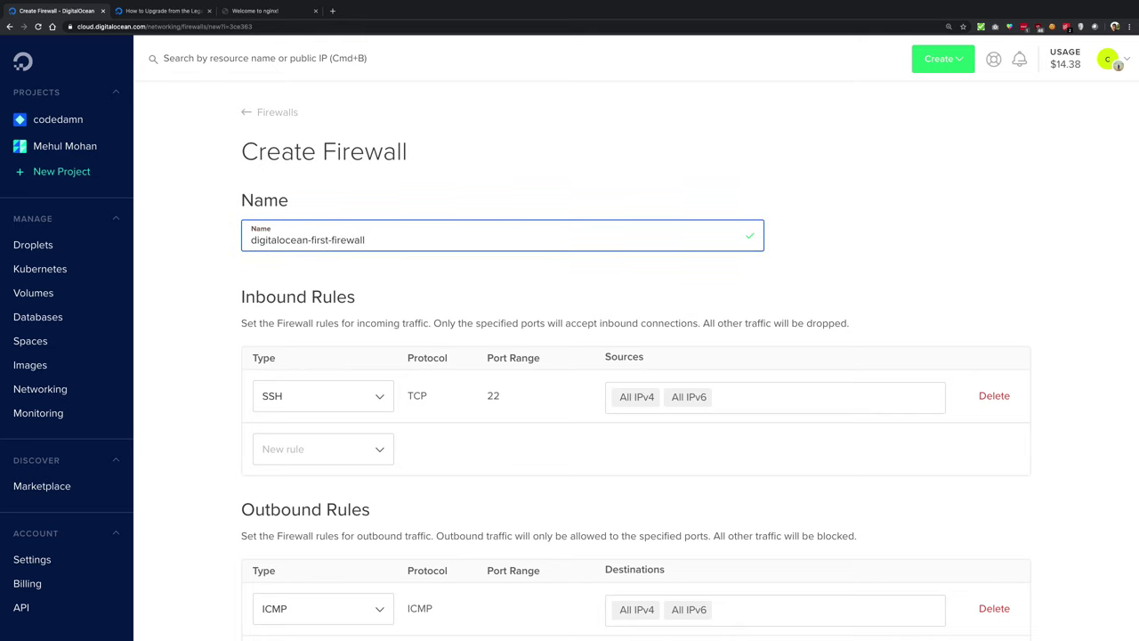
pyautogui.click(778, 298)
pyautogui.scroll(-3, 780, 299)
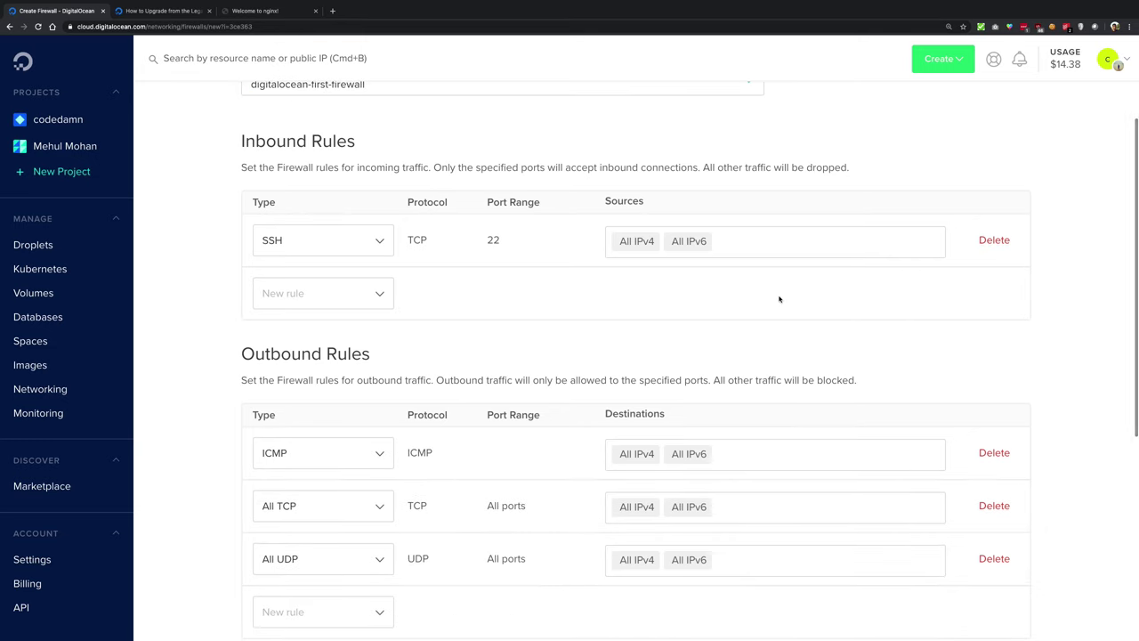
pyautogui.scroll(-1, 778, 299)
pyautogui.scroll(2, 430, 252)
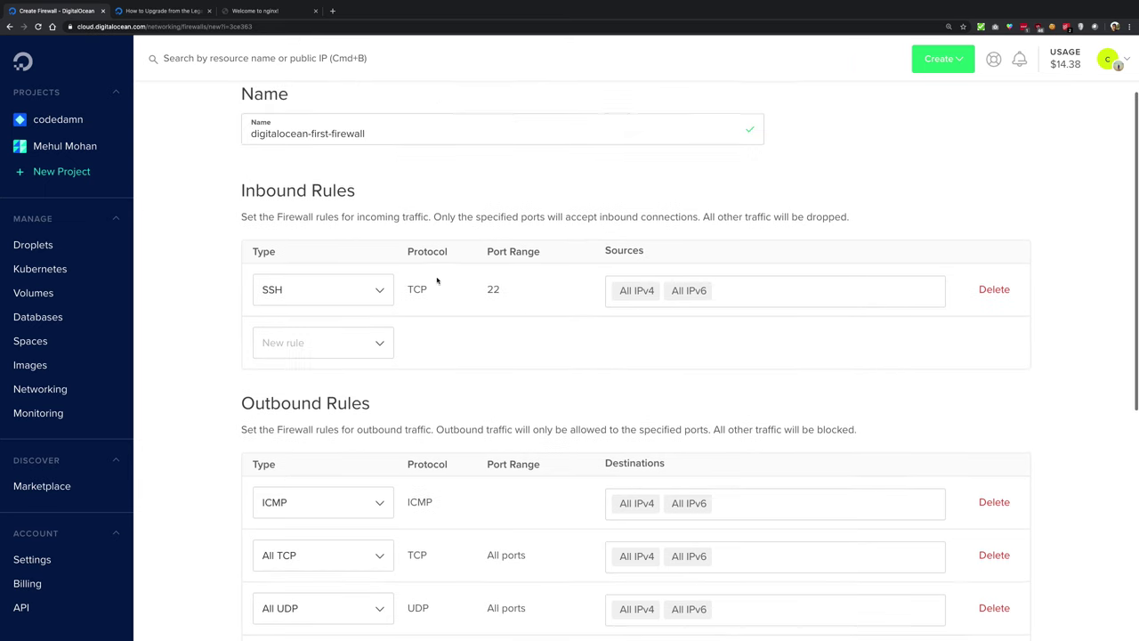
pyautogui.scroll(2, 408, 464)
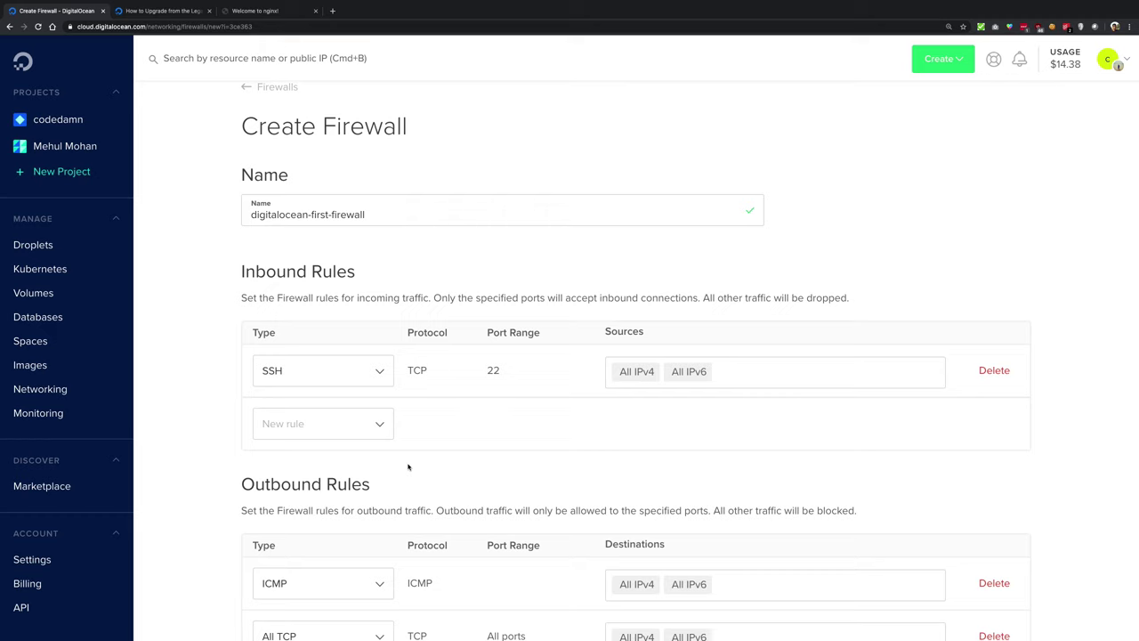
# Close the legacy-agent docs tab and move to the nginx welcome page tab
pyautogui.hotkey('ctrl', 'Tab')
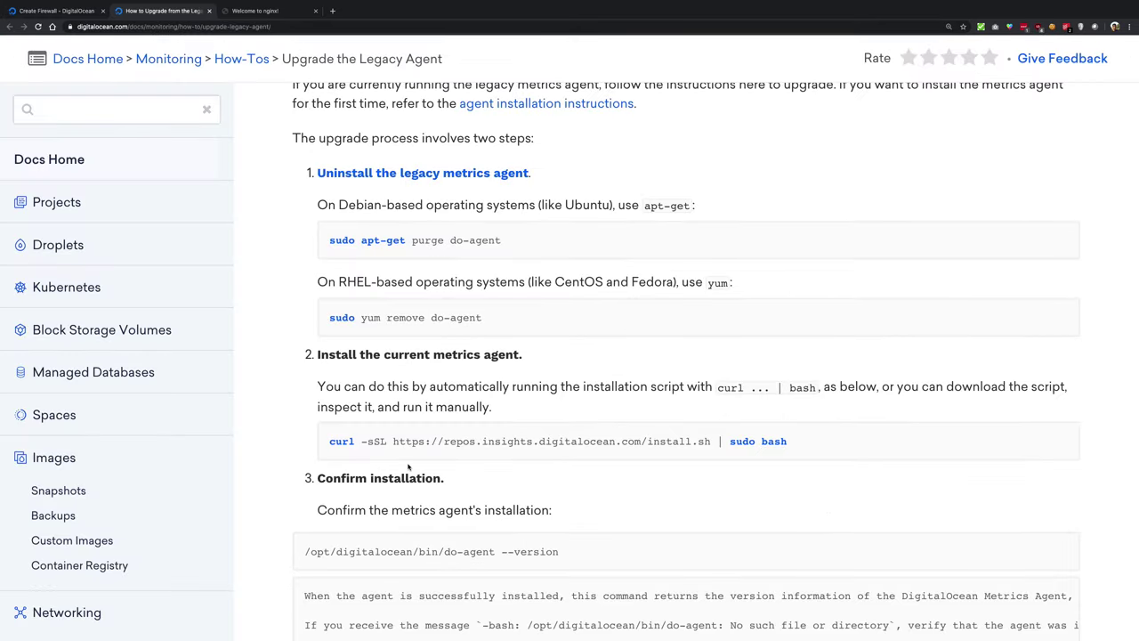
pyautogui.hotkey('ctrl', 'w')
pyautogui.hotkey('ctrl', 'Tab')
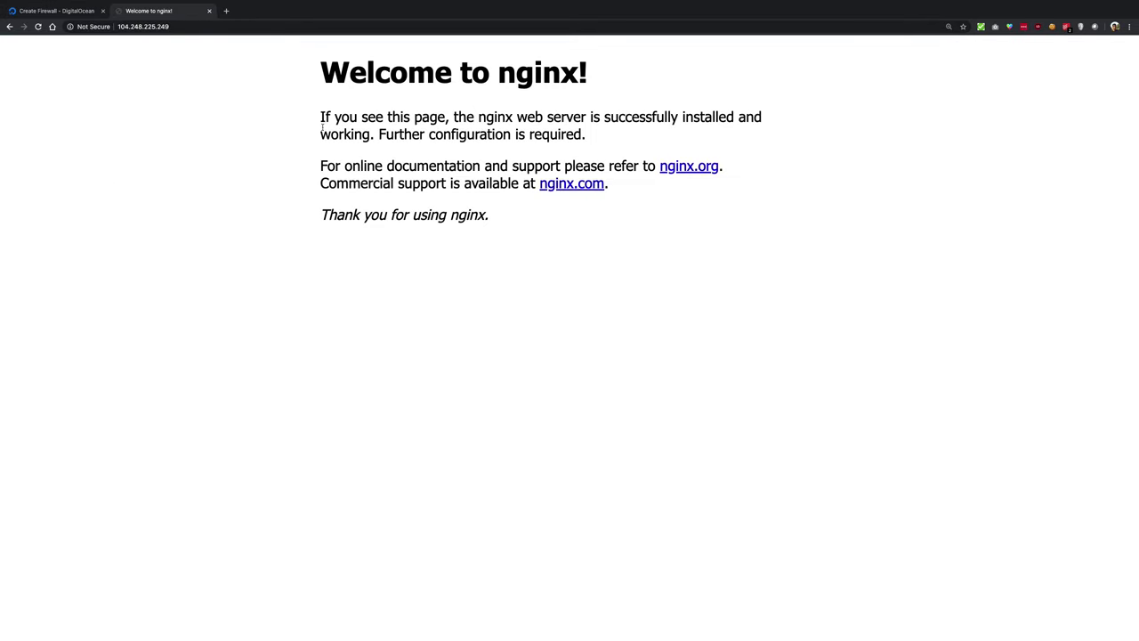
# Zoom the nginx page at 104.248.225.249 in and out, then return to Create Firewall
pyautogui.hotkey('ctrl', '+')
pyautogui.hotkey('ctrl', '+')
pyautogui.hotkey('ctrl', '+')
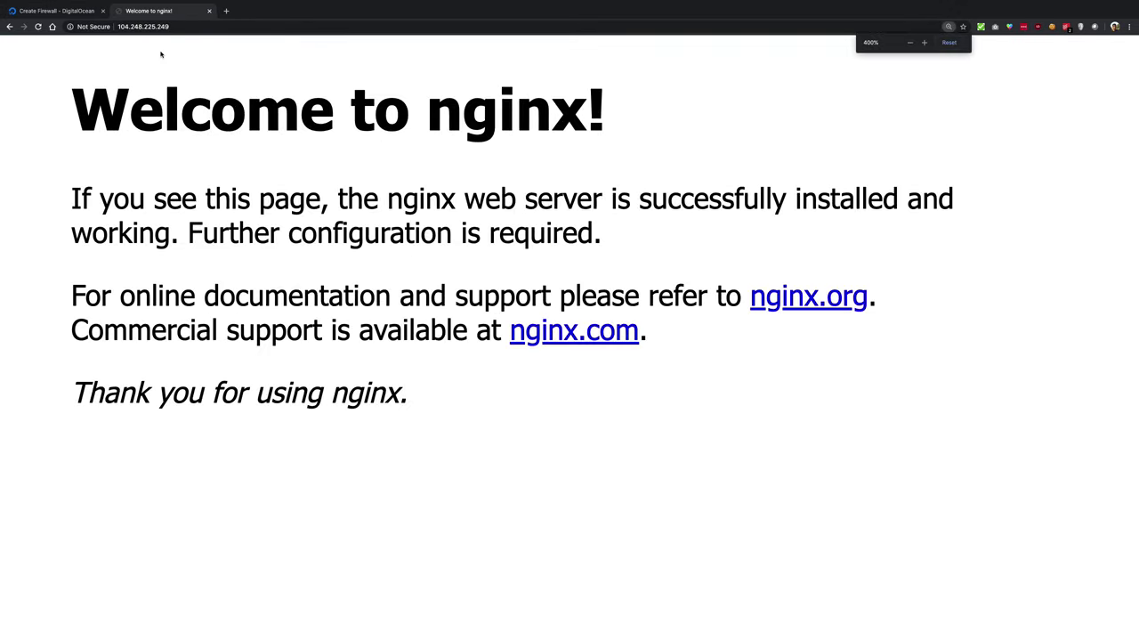
pyautogui.hotkey('ctrl', '-')
pyautogui.hotkey('ctrl', '-')
pyautogui.click(146, 27)
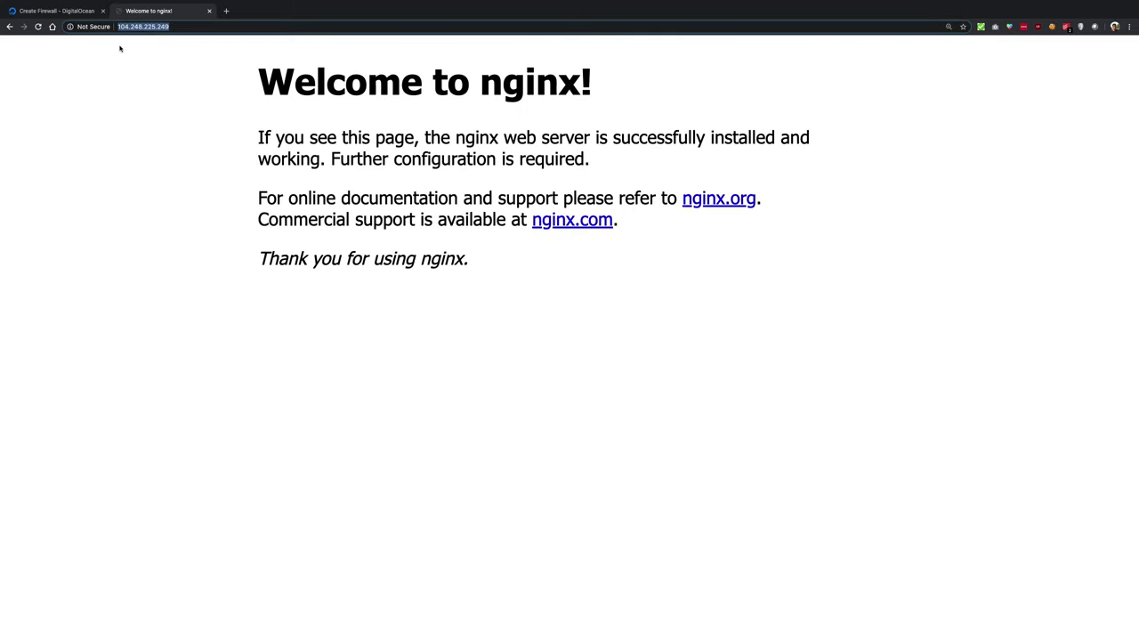
pyautogui.click(146, 112)
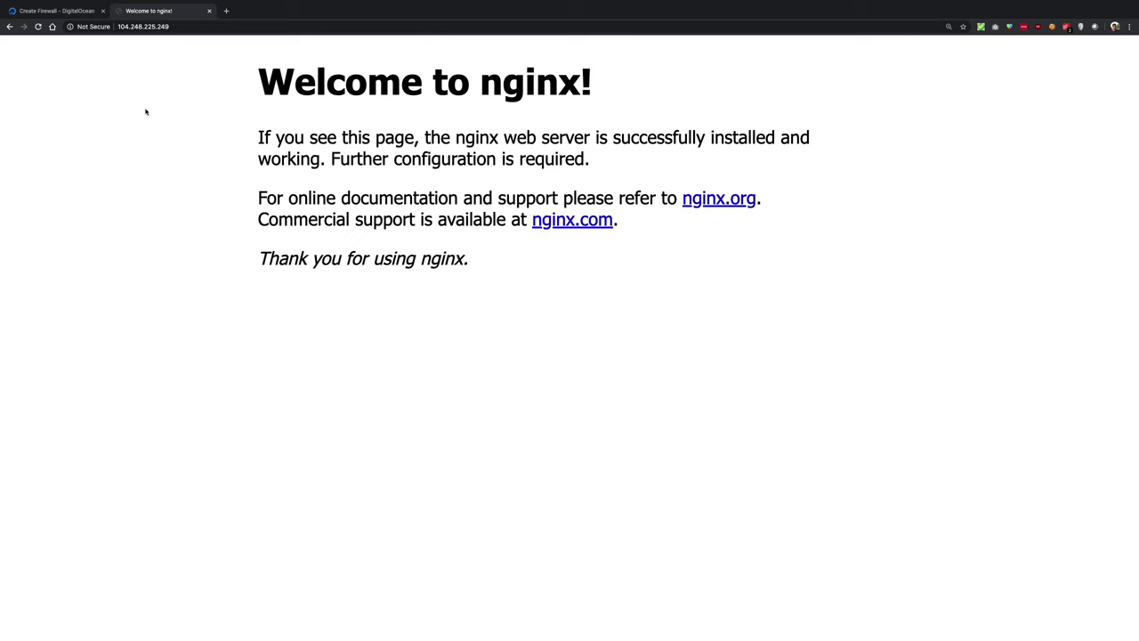
pyautogui.hotkey('ctrl', 'shift', 'Tab')
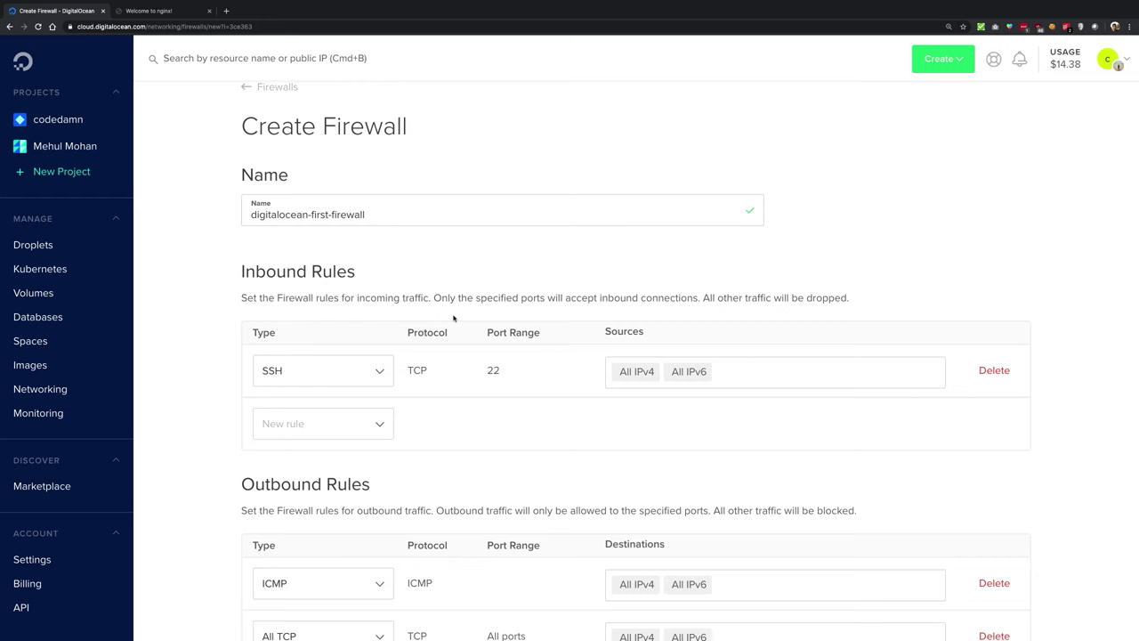
pyautogui.scroll(-5, 431, 452)
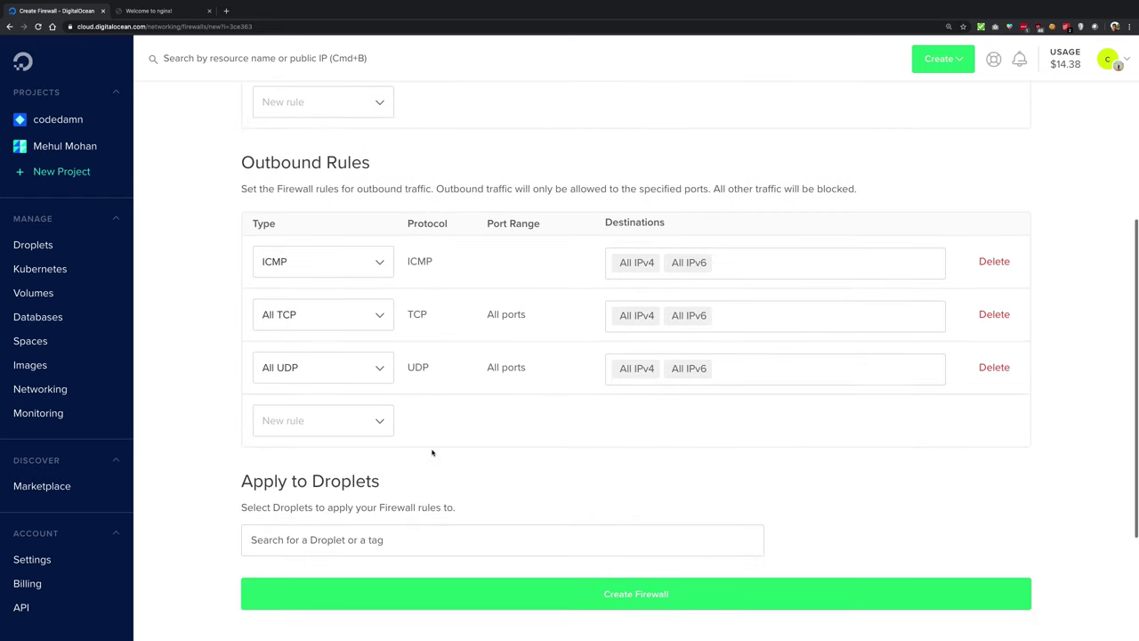
pyautogui.scroll(4, 431, 452)
pyautogui.scroll(1, 432, 452)
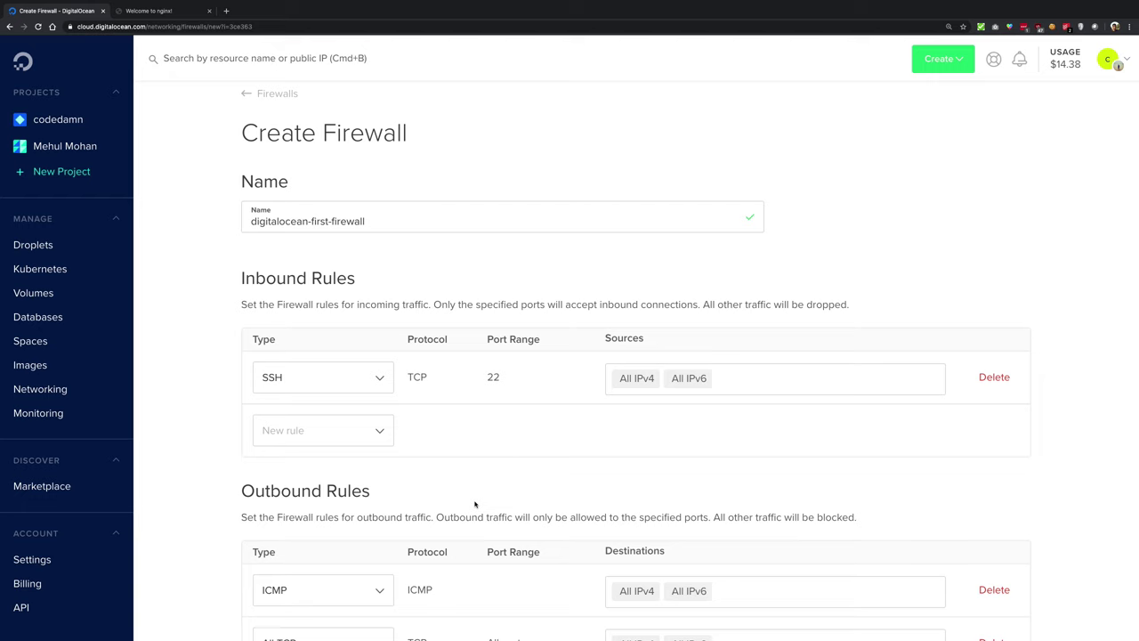
pyautogui.scroll(1, 475, 436)
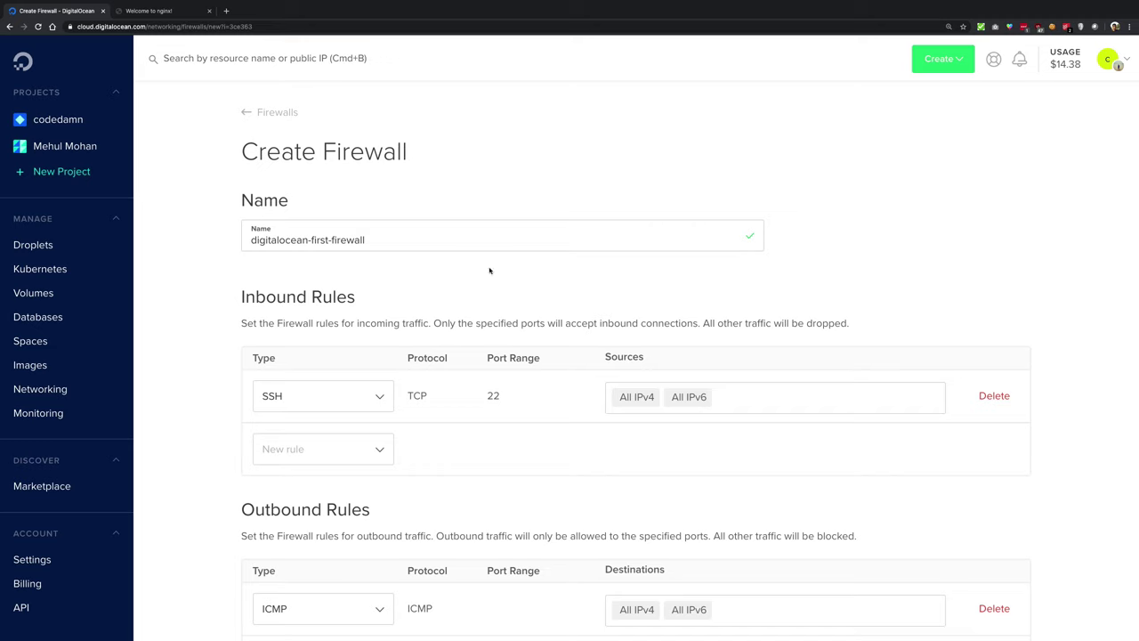
pyautogui.scroll(-4, 534, 258)
pyautogui.scroll(4, 534, 258)
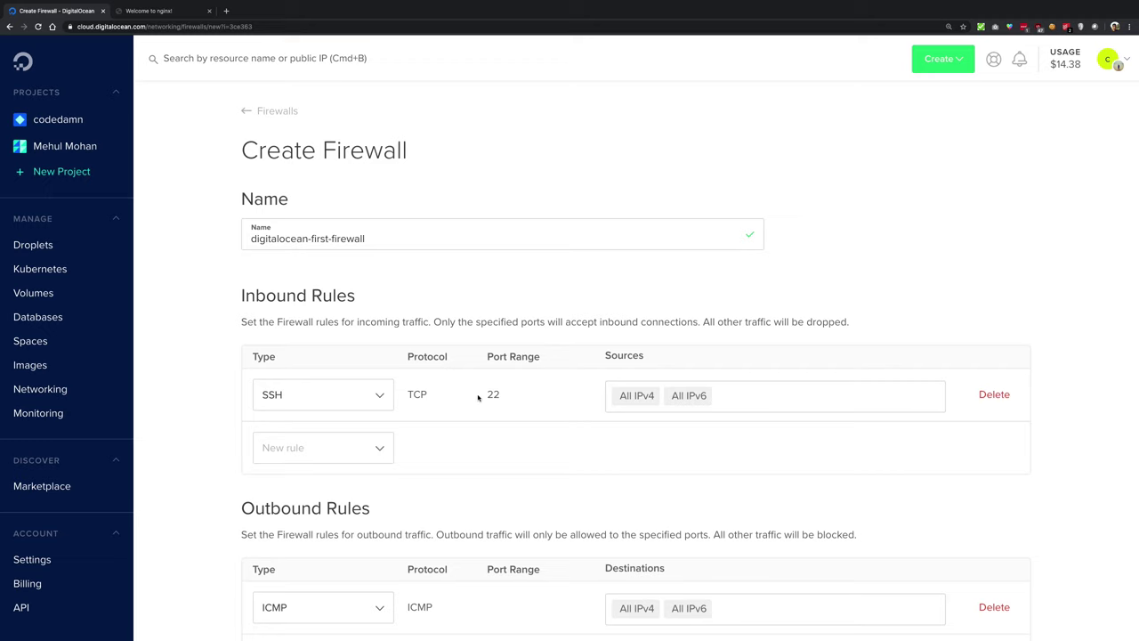
pyautogui.scroll(-3, 478, 398)
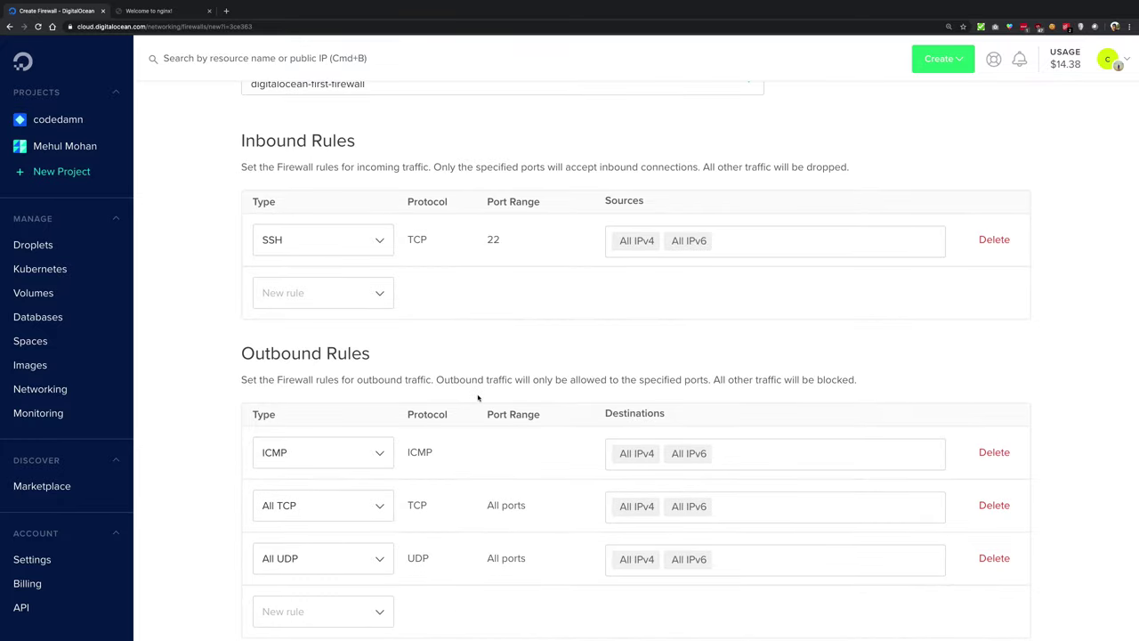
pyautogui.scroll(3, 478, 398)
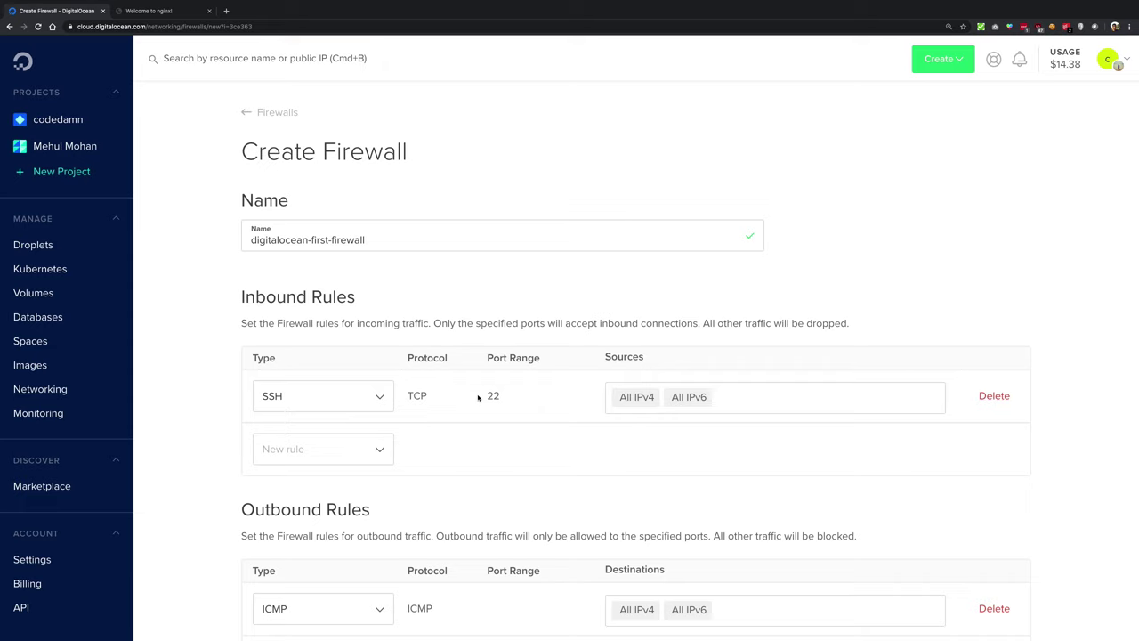
pyautogui.click(378, 453)
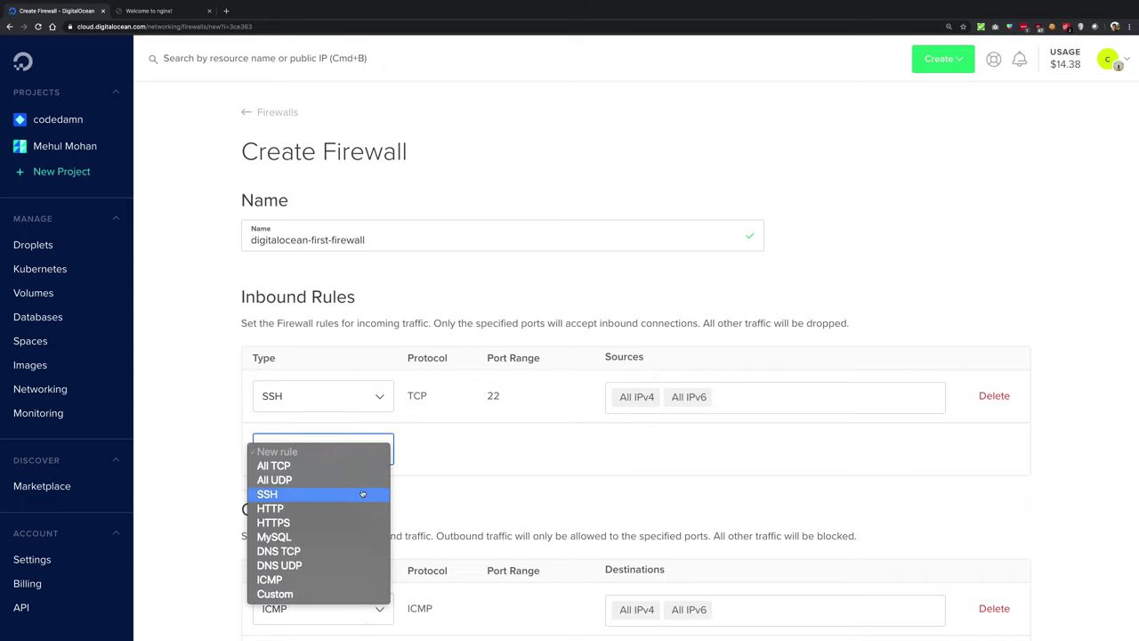
pyautogui.click(440, 482)
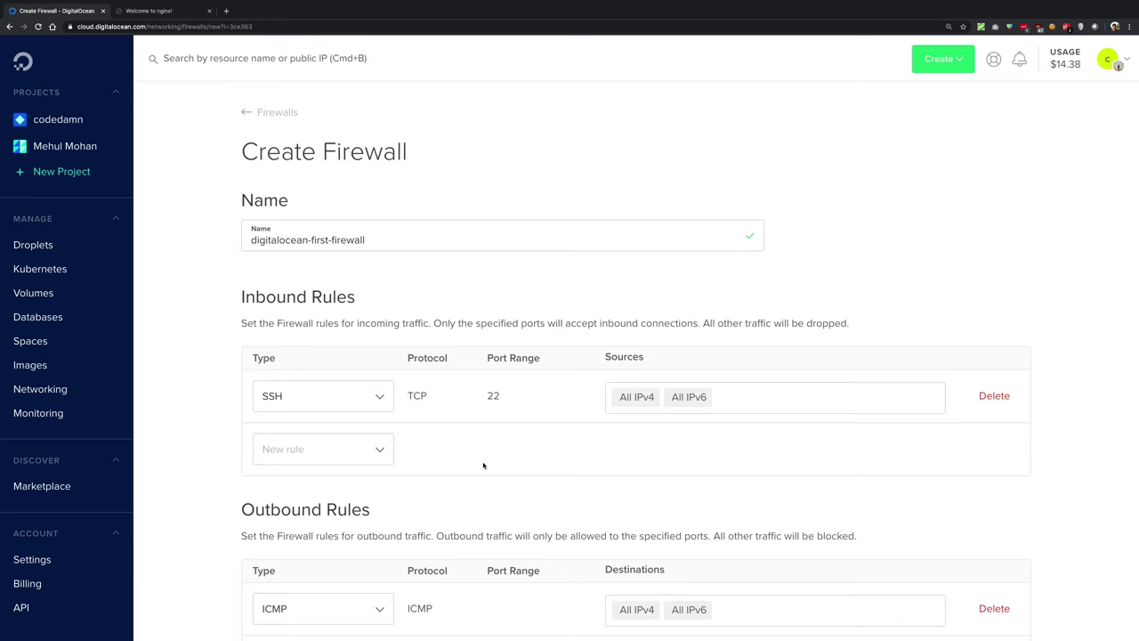
pyautogui.scroll(-3, 483, 466)
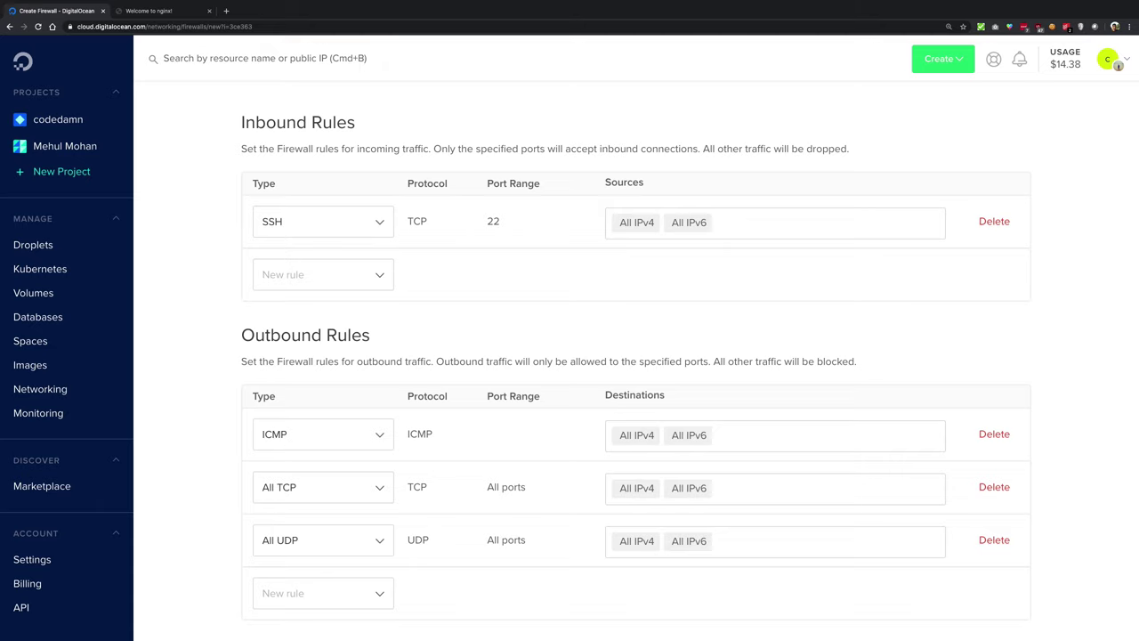
# Zoom the Create Firewall page in and show the New rule type list under Inbound Rules
pyautogui.scroll(1, 508, 326)
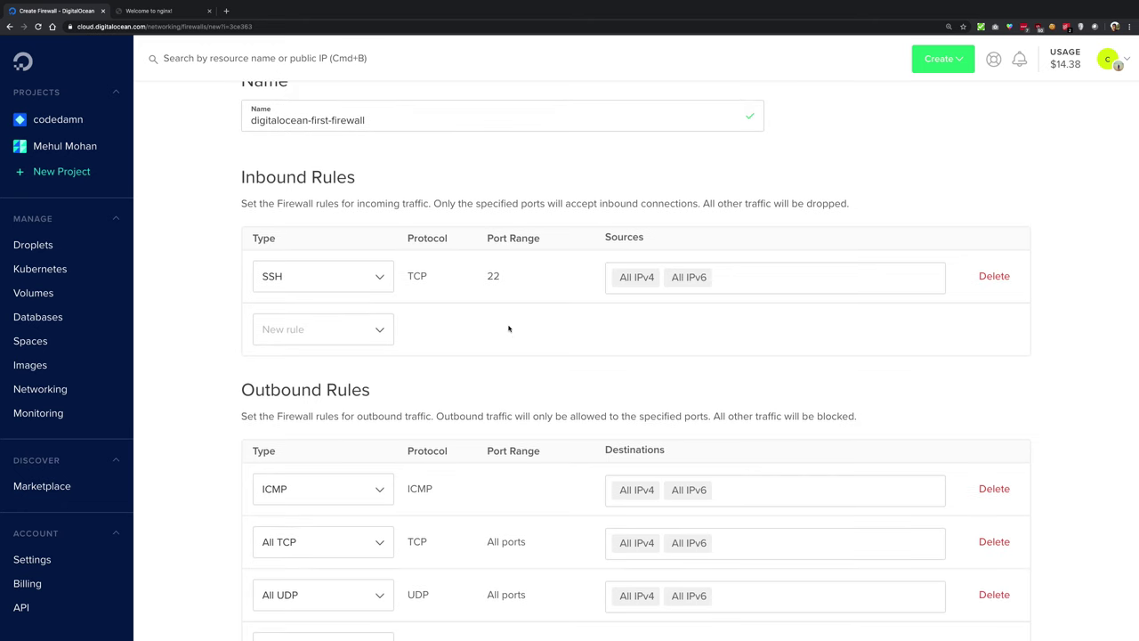
pyautogui.press('super+equal')
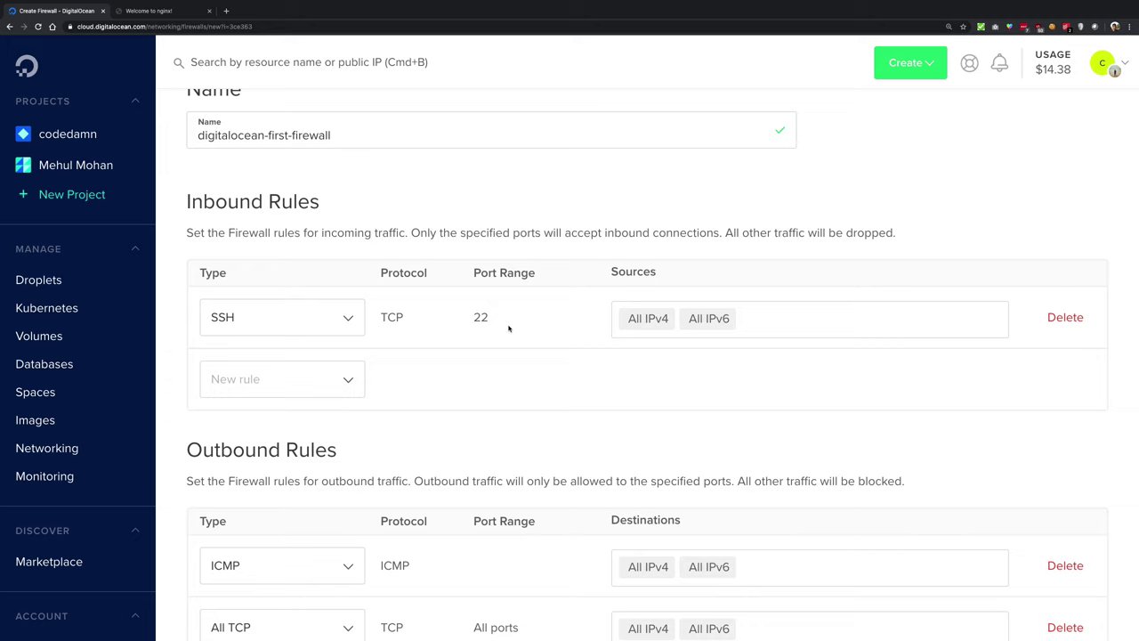
pyautogui.scroll(-1, 509, 329)
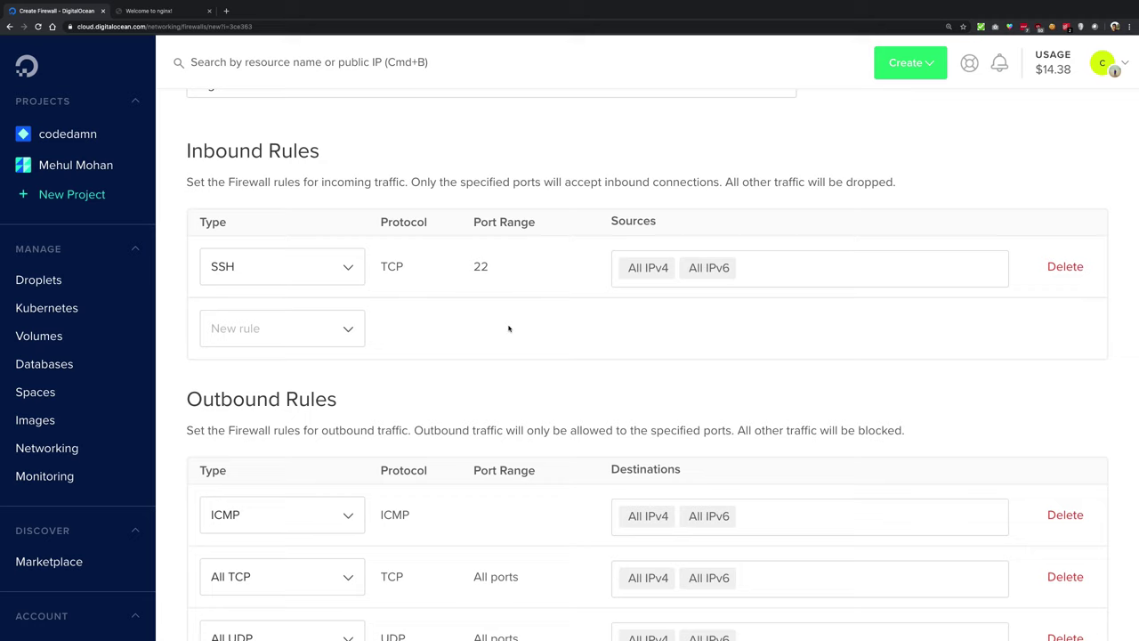
pyautogui.doubleClick(399, 263)
pyautogui.click(443, 332)
pyautogui.click(343, 330)
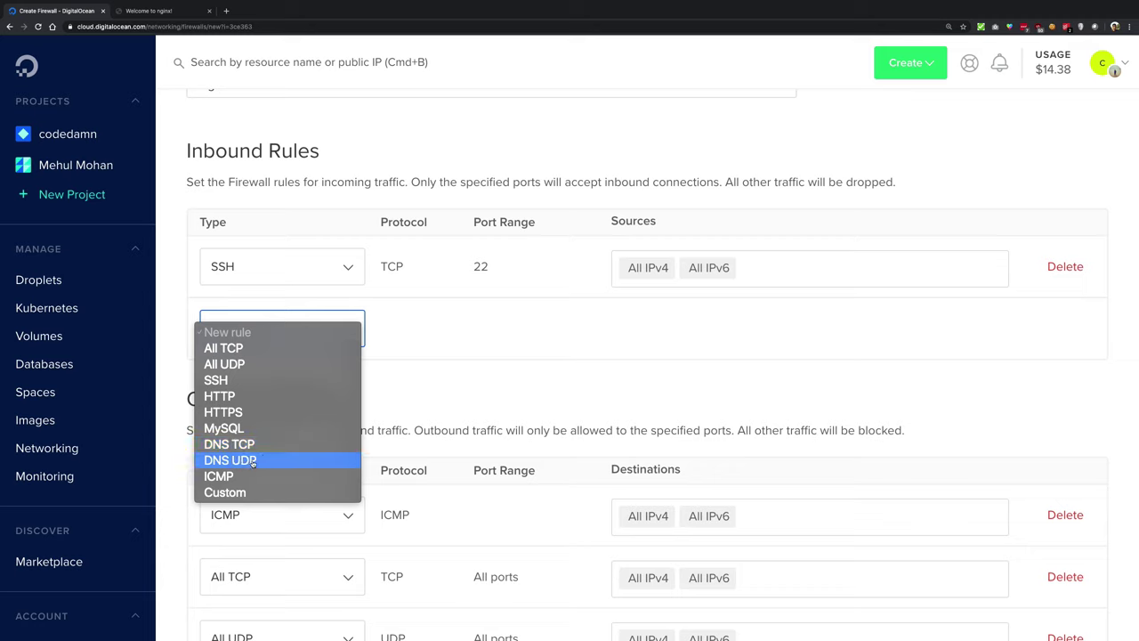
pyautogui.click(534, 355)
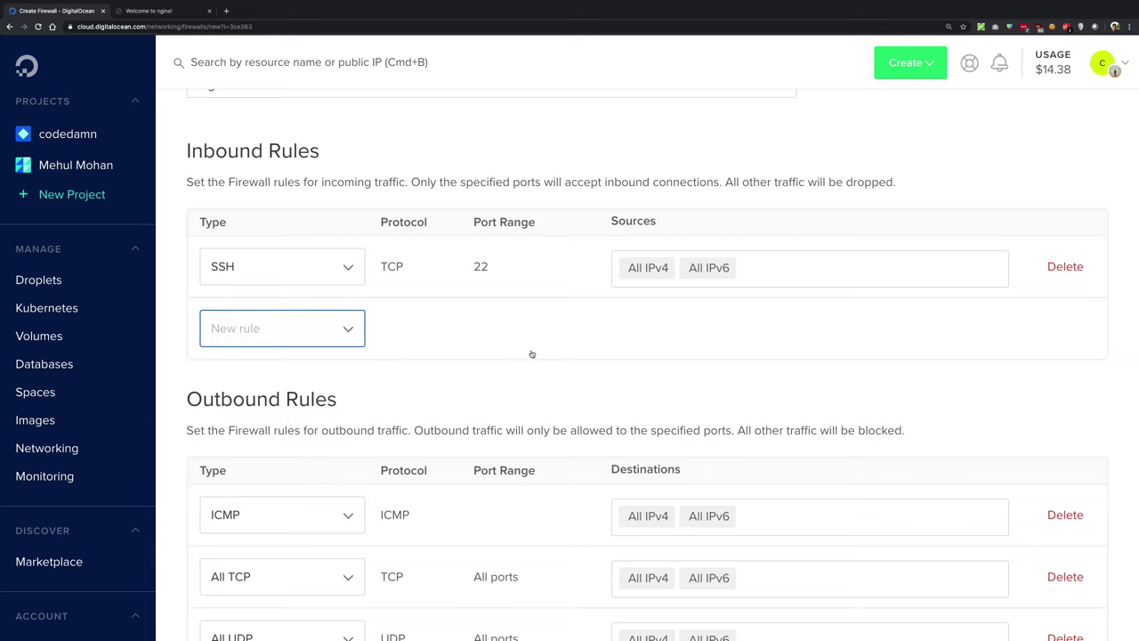
pyautogui.click(347, 331)
pyautogui.click(529, 377)
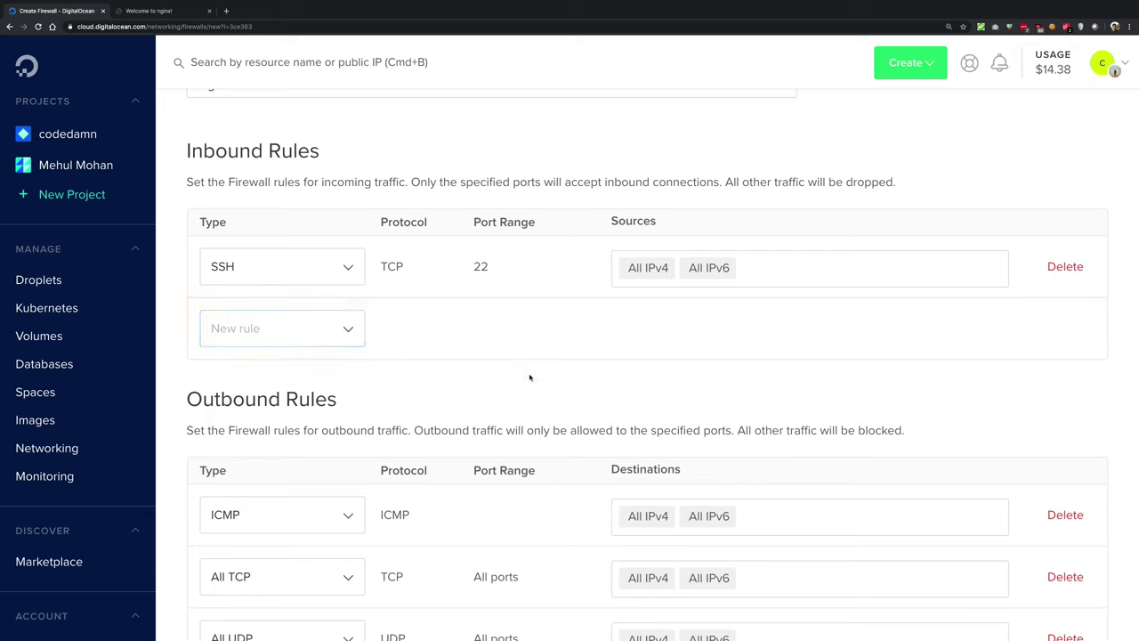
pyautogui.doubleClick(400, 270)
pyautogui.click(417, 282)
pyautogui.scroll(2, 445, 343)
pyautogui.scroll(-2, 445, 345)
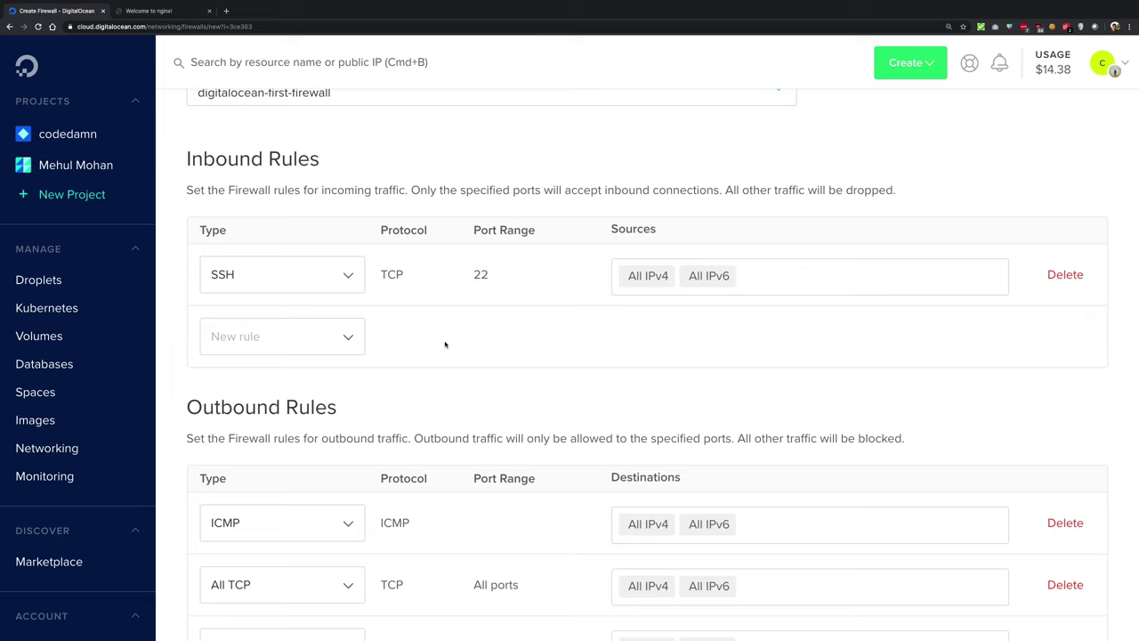
pyautogui.scroll(1, 445, 345)
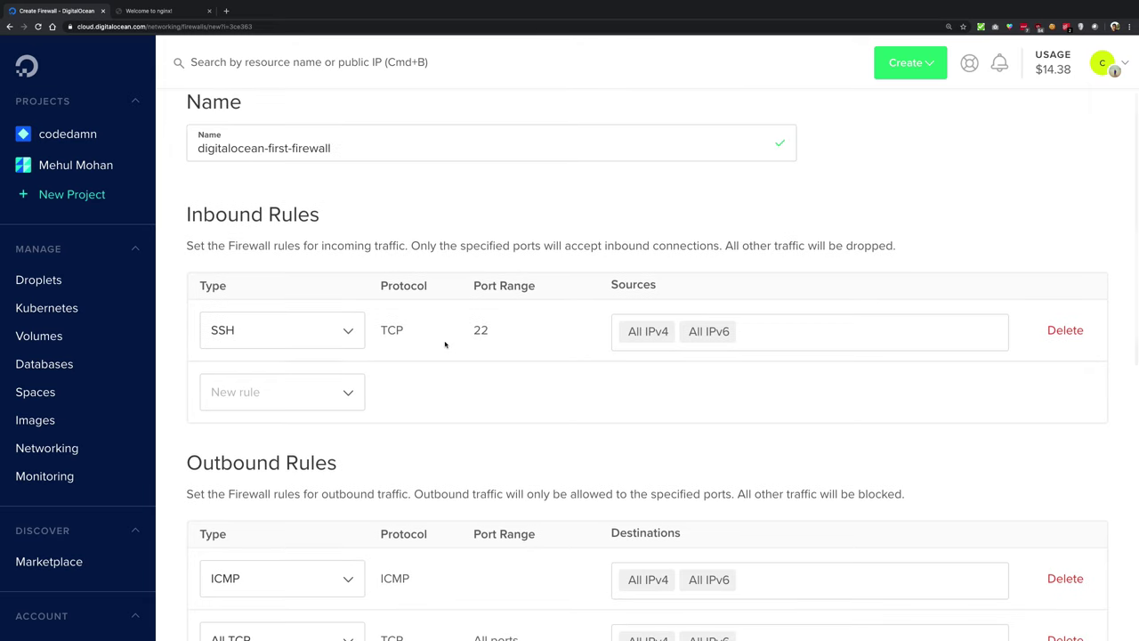
pyautogui.doubleClick(398, 328)
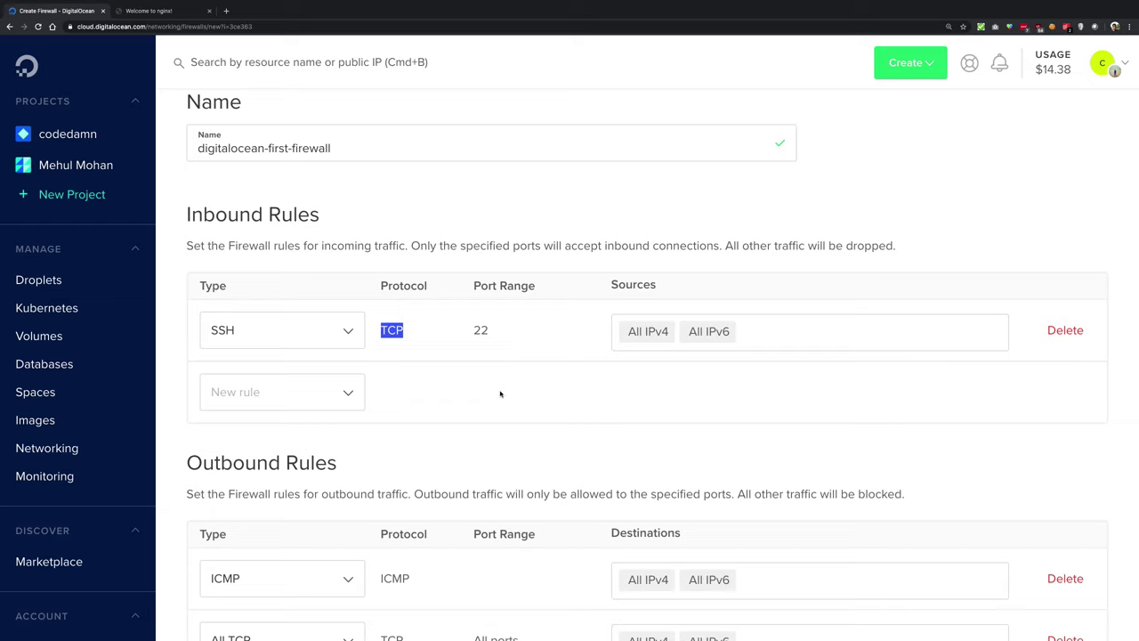
# Add inbound HTTP (TCP 80) and HTTPS (TCP 443) rules from the New rule list
pyautogui.click(347, 402)
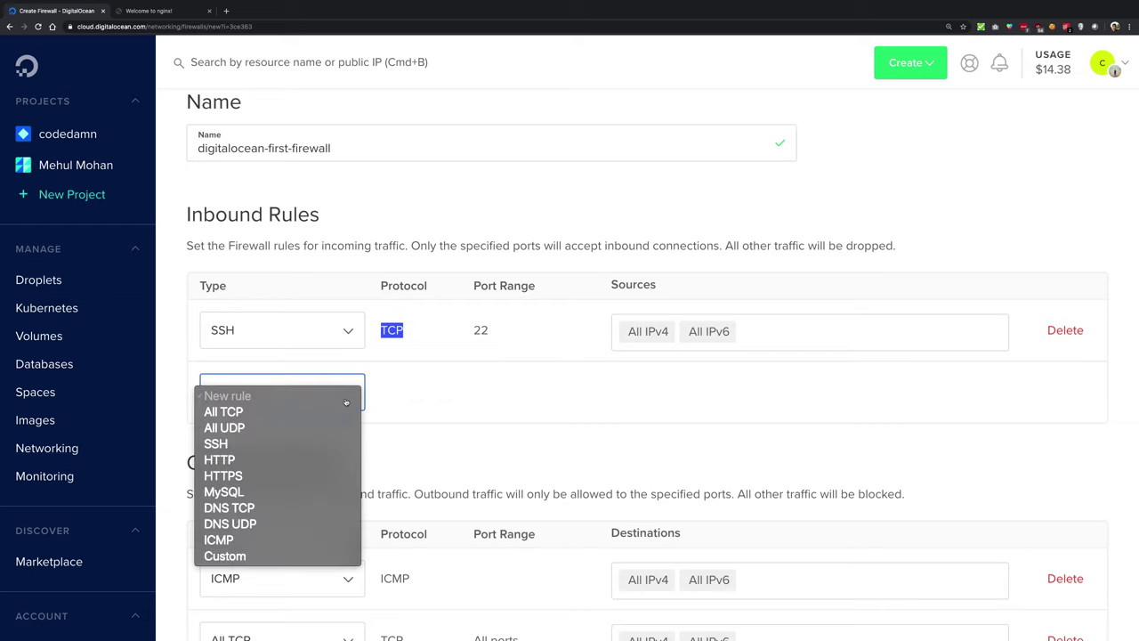
pyautogui.click(310, 460)
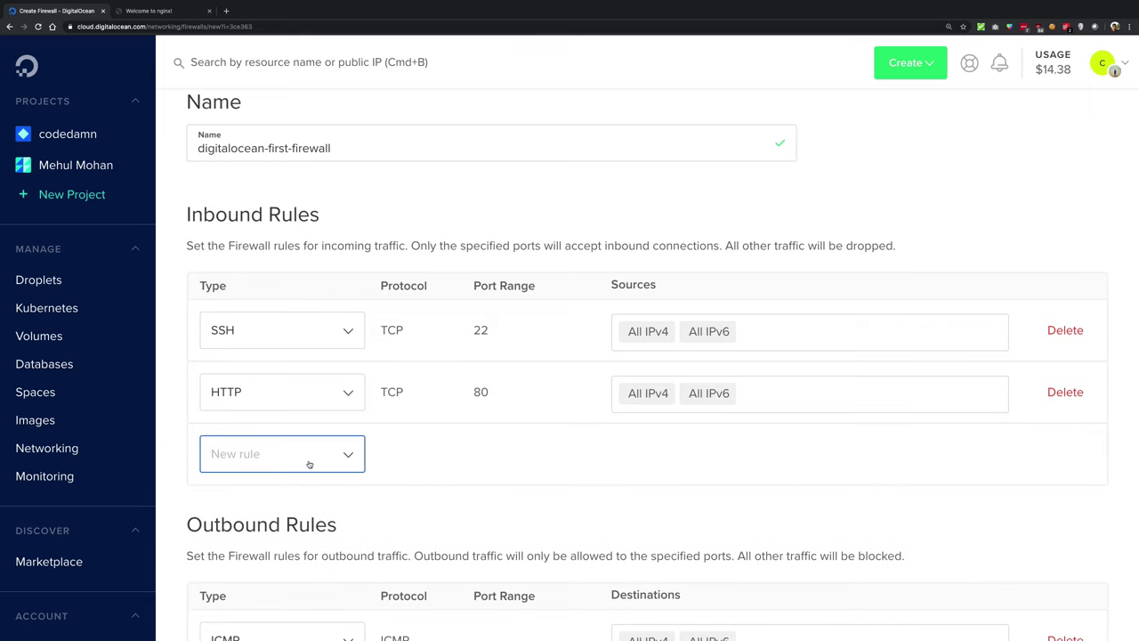
pyautogui.click(310, 464)
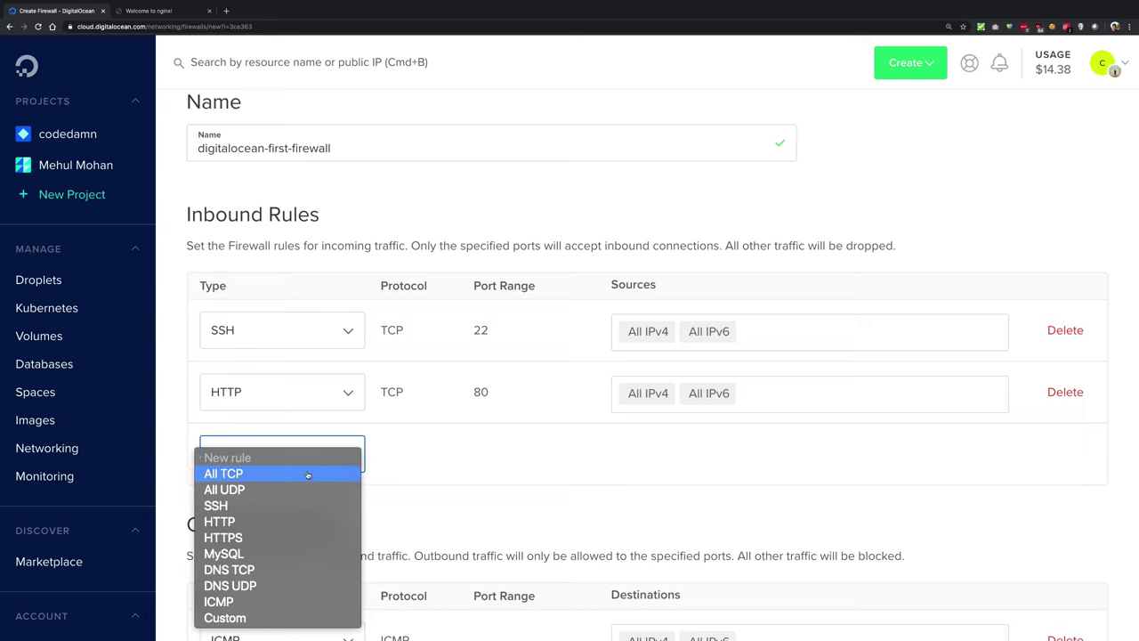
pyautogui.click(287, 537)
pyautogui.click(549, 526)
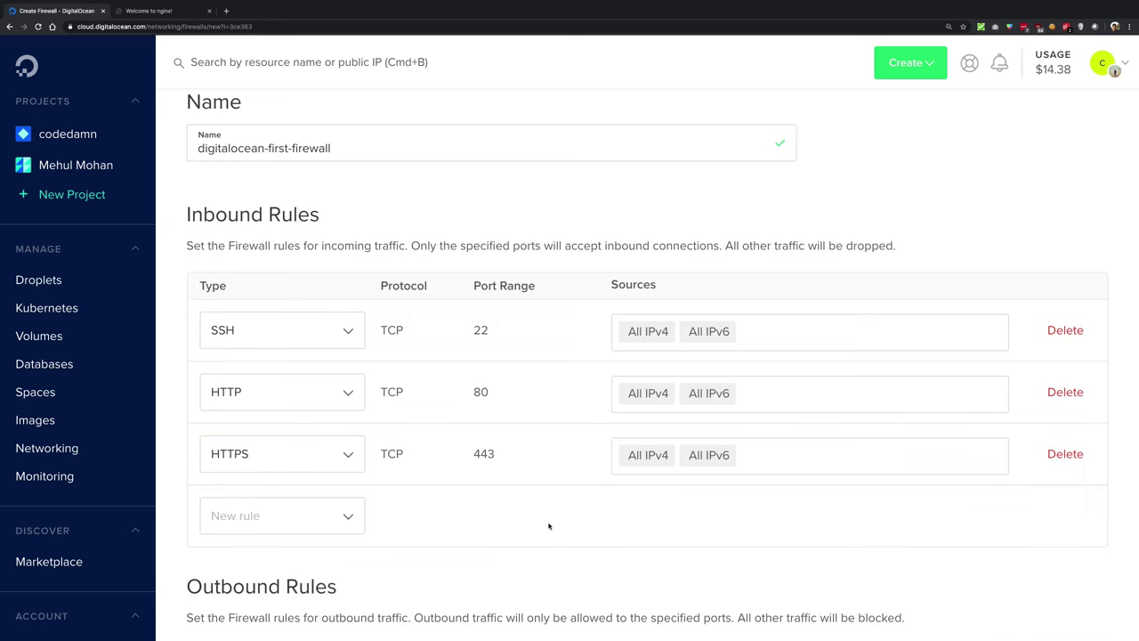
pyautogui.scroll(1, 548, 526)
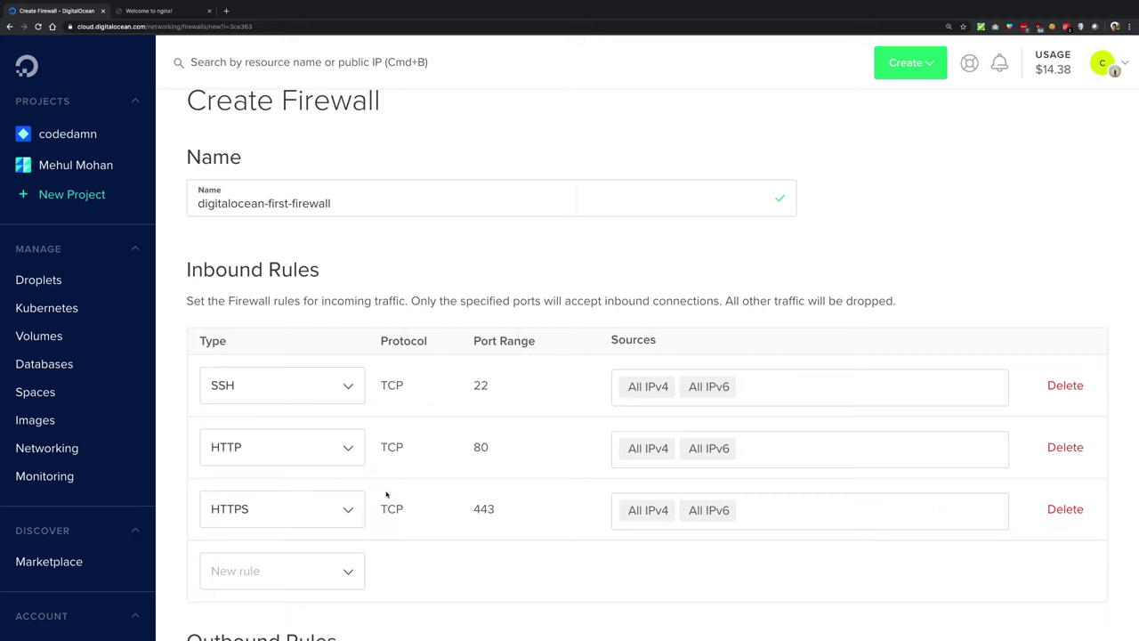
pyautogui.click(238, 451)
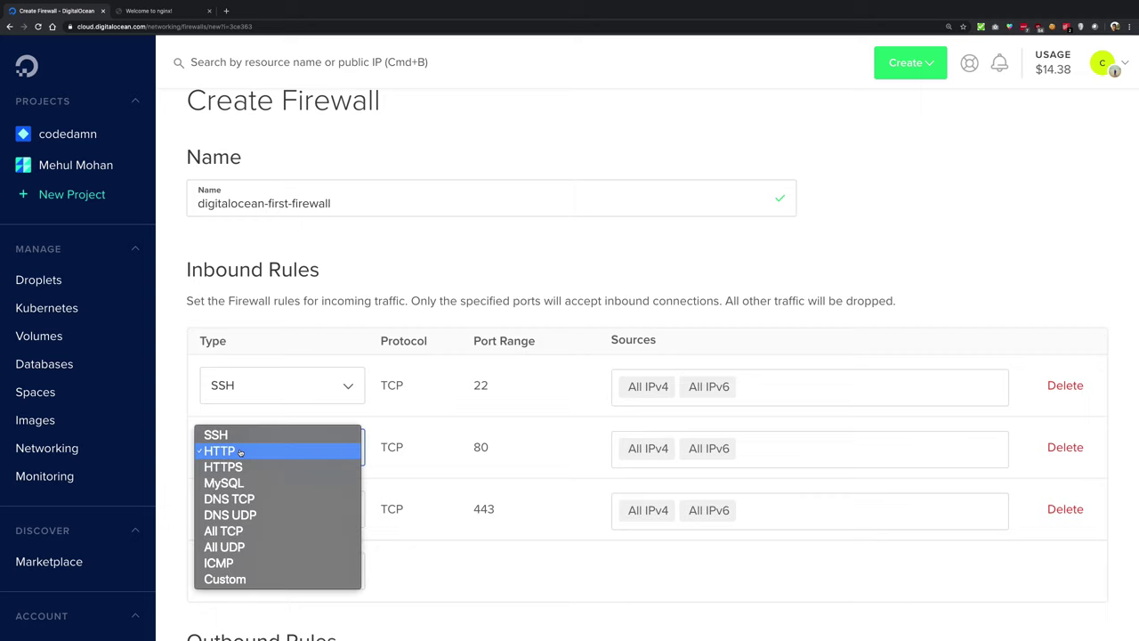
pyautogui.click(270, 580)
pyautogui.click(420, 456)
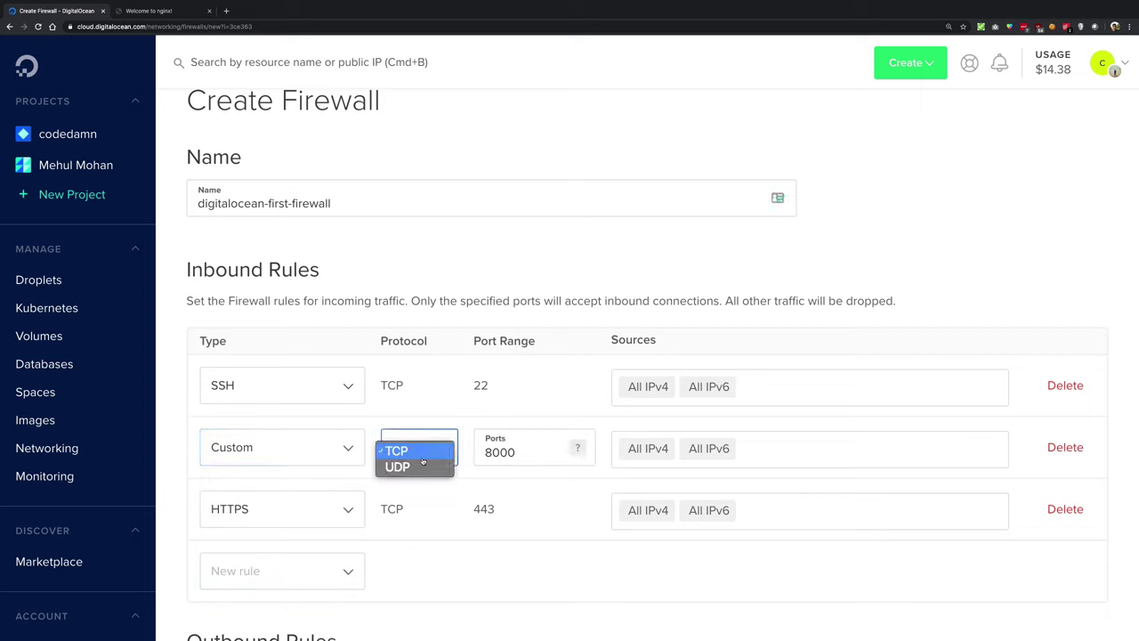
pyautogui.click(397, 450)
pyautogui.doubleClick(500, 453)
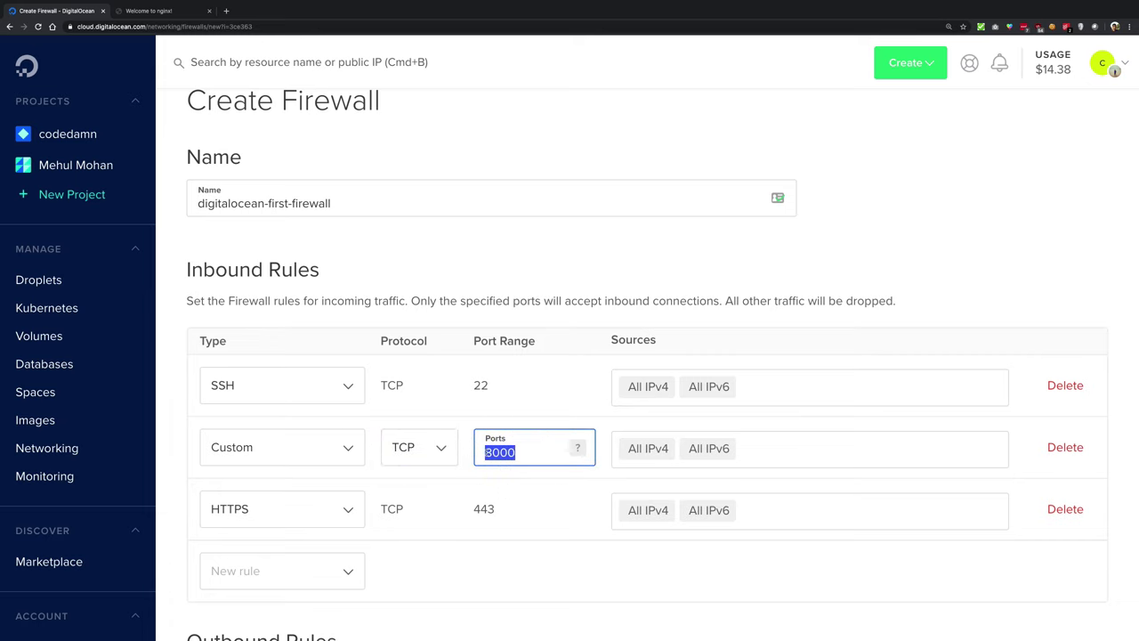
pyautogui.write('80')
pyautogui.click(504, 470)
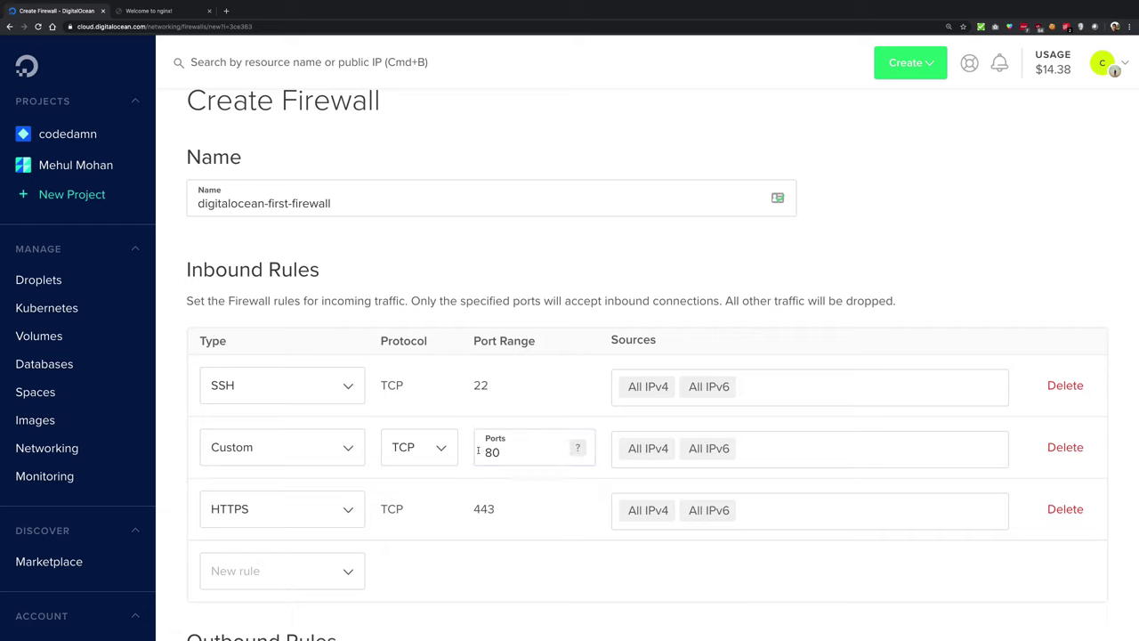
pyautogui.click(341, 455)
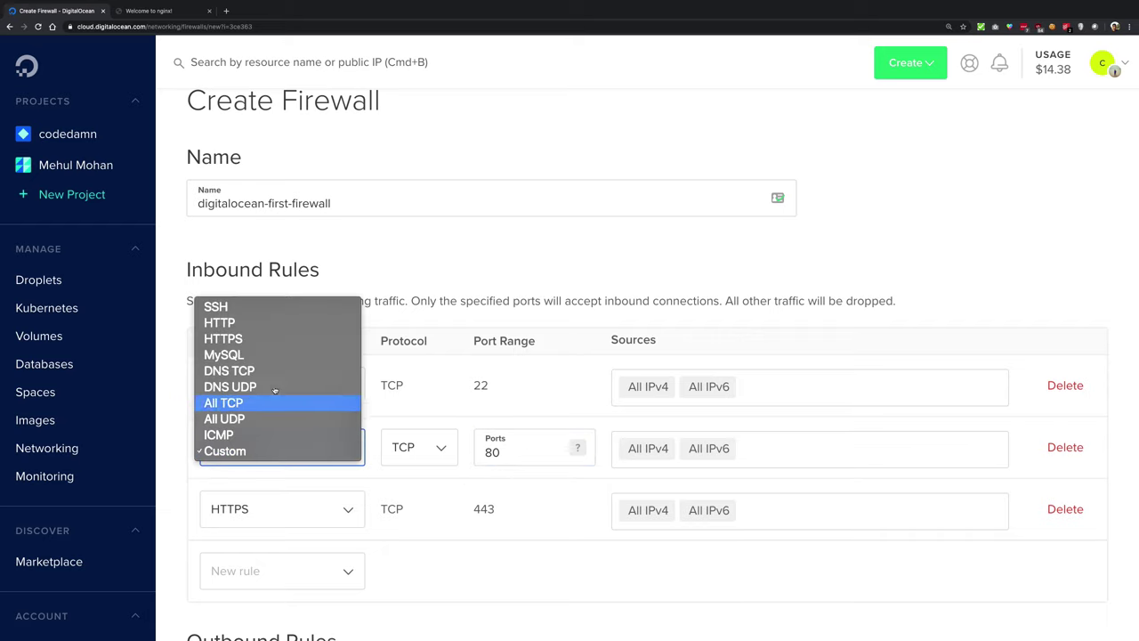
pyautogui.click(264, 324)
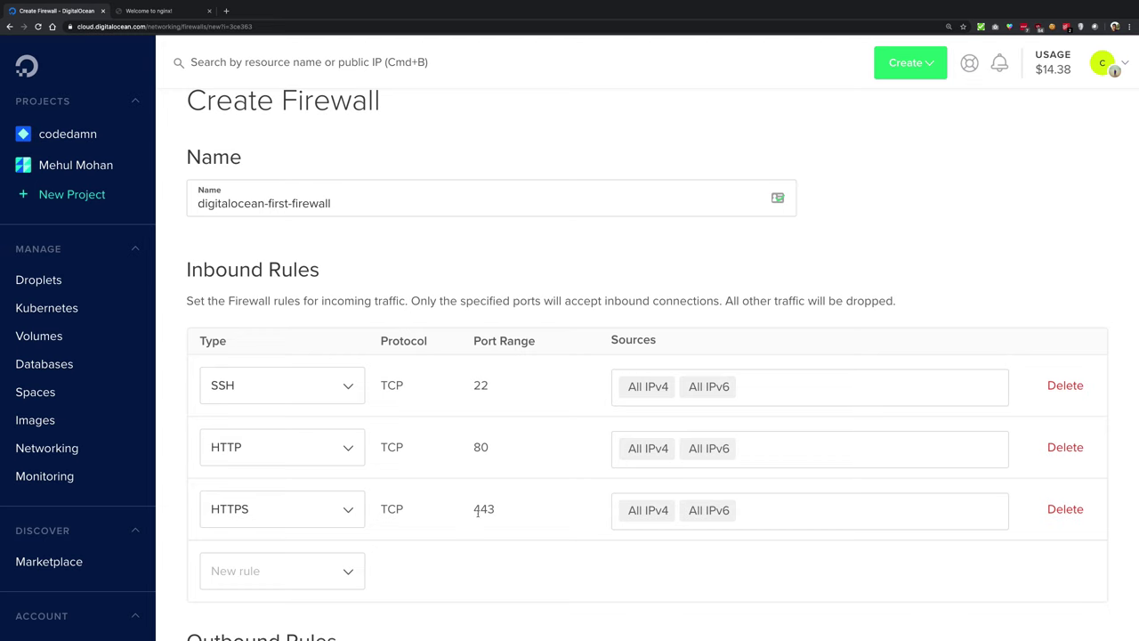
pyautogui.scroll(-2, 477, 512)
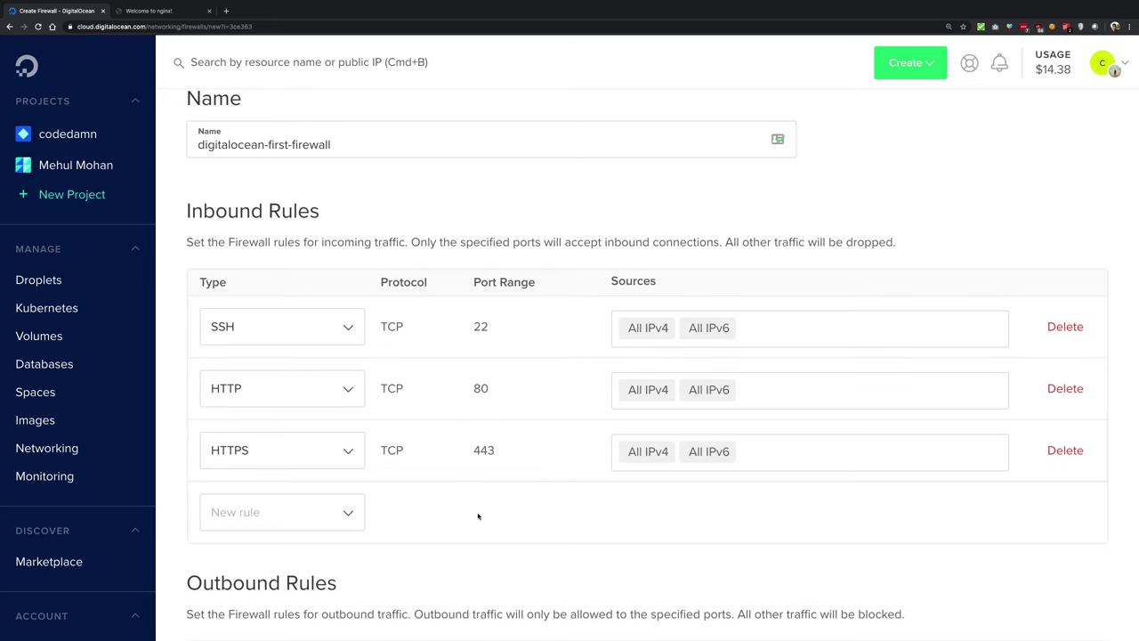
pyautogui.tripleClick(274, 209)
pyautogui.click(306, 236)
pyautogui.hotkey('ctrl', 'Tab')
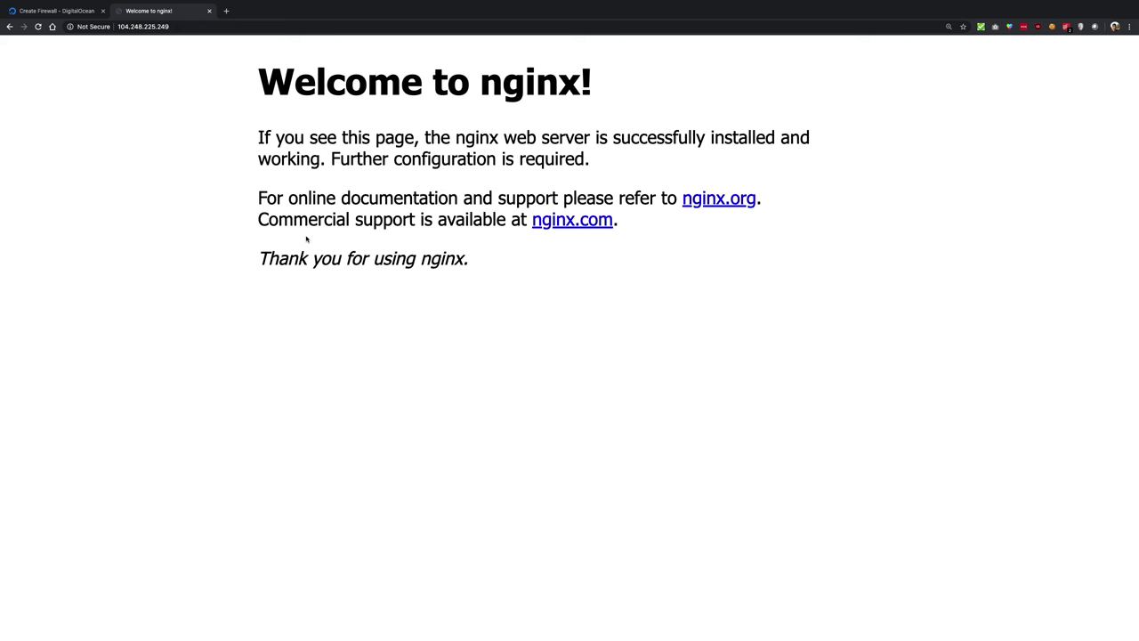
pyautogui.hotkey('ctrl', 'r')
pyautogui.click(146, 27)
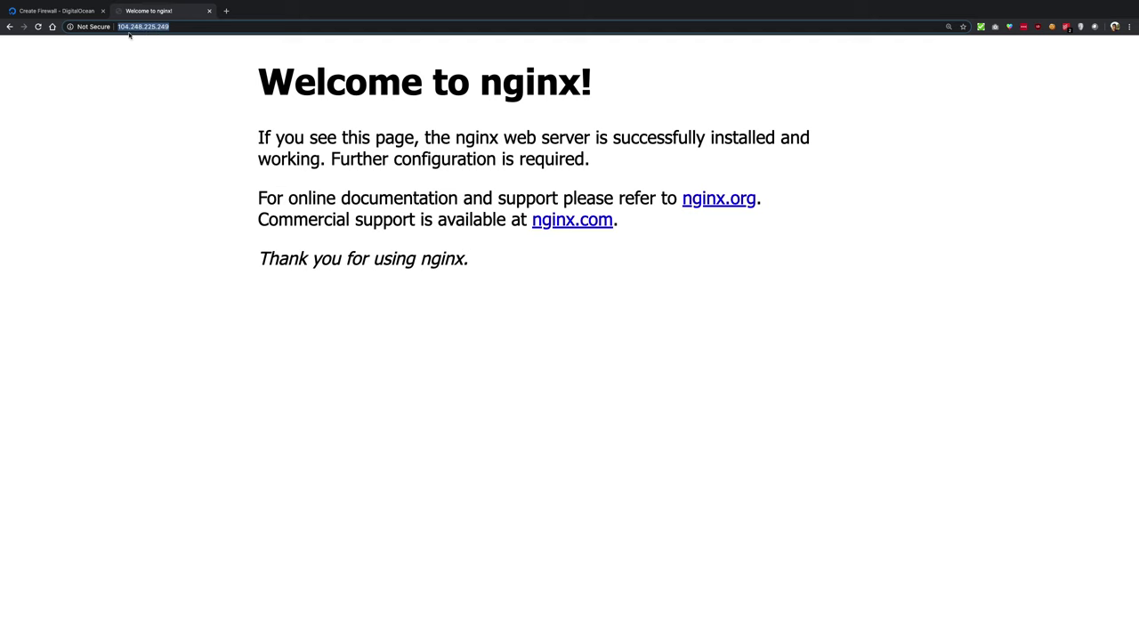
pyautogui.click(56, 11)
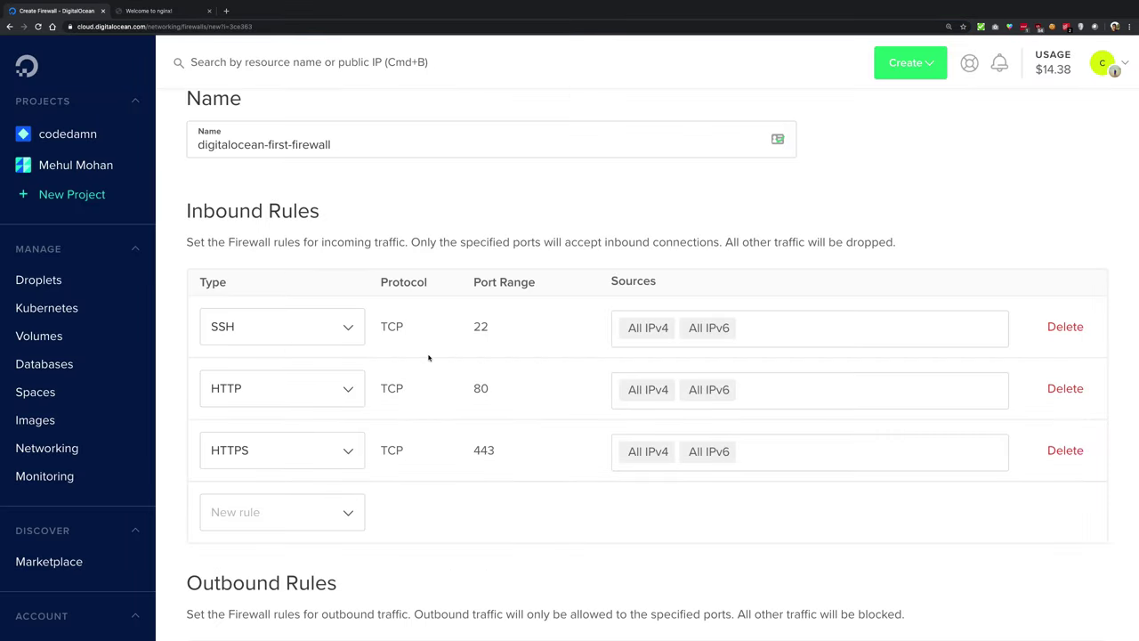
pyautogui.scroll(-5, 428, 358)
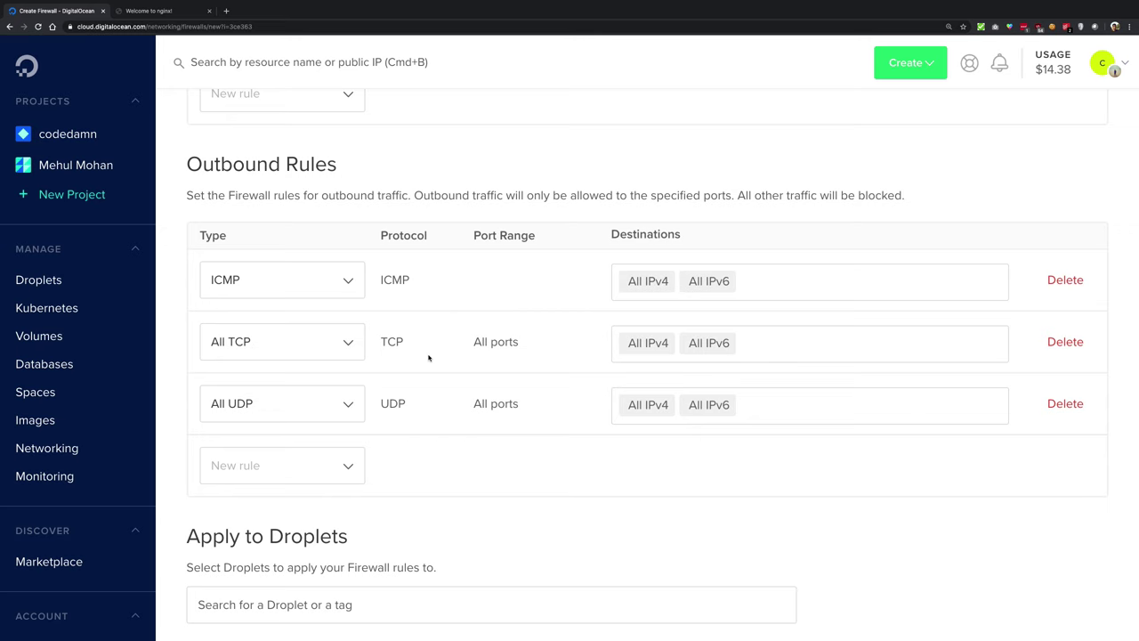
# Switch to the terminal desktop and run curl google.com from the droplet
pyautogui.hotkey('ctrl', 'Up')
pyautogui.click(595, 40)
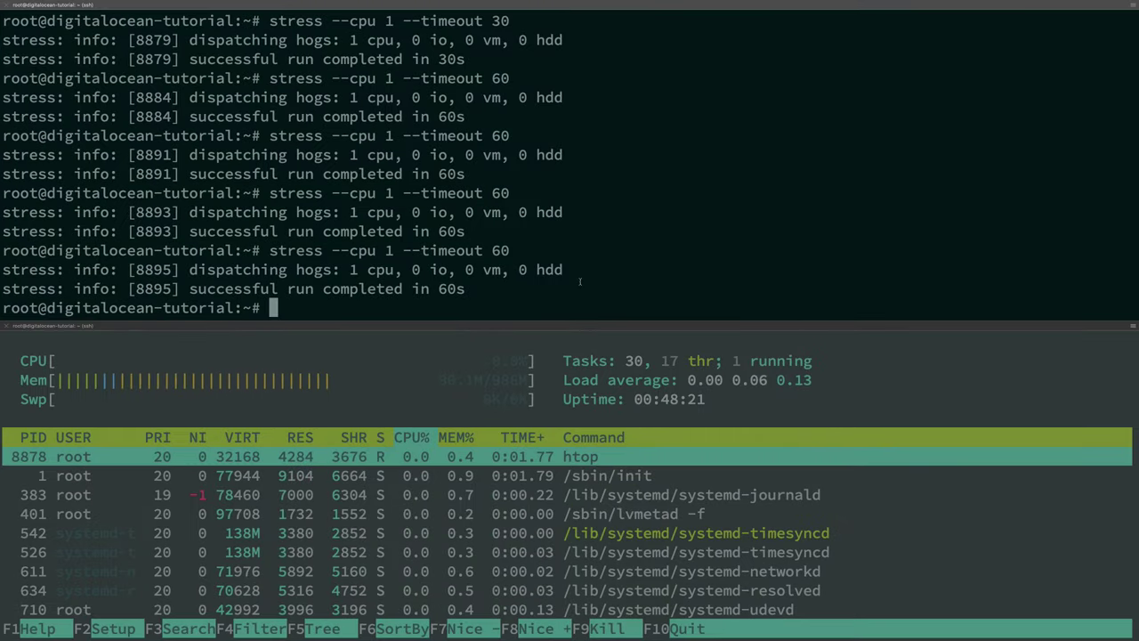
pyautogui.write('curl goog')
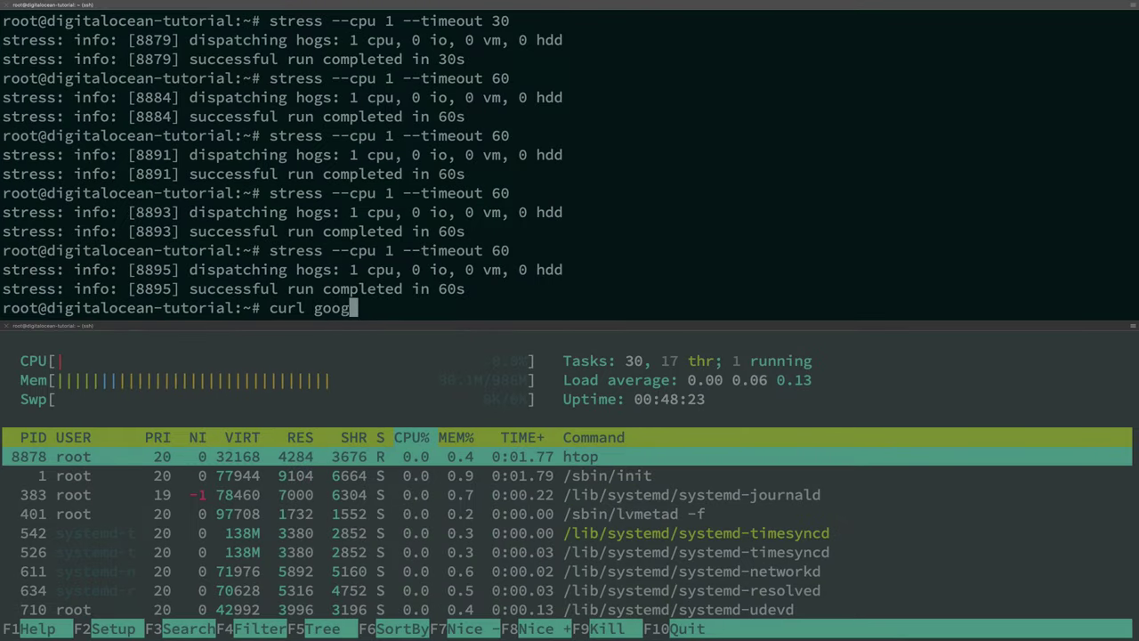
pyautogui.write('le.com')
pyautogui.press('Return')
# Quit htop in the lower pane, exit its SSH session and close that pane
pyautogui.click(461, 500)
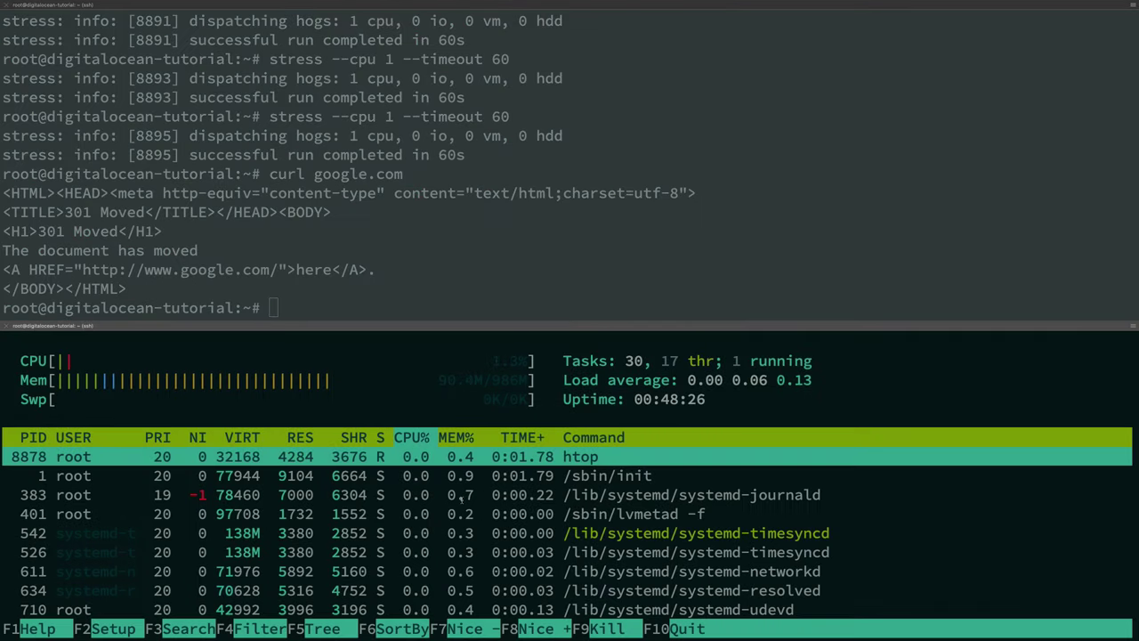
pyautogui.write('qexit')
pyautogui.press('Return')
pyautogui.write('exit')
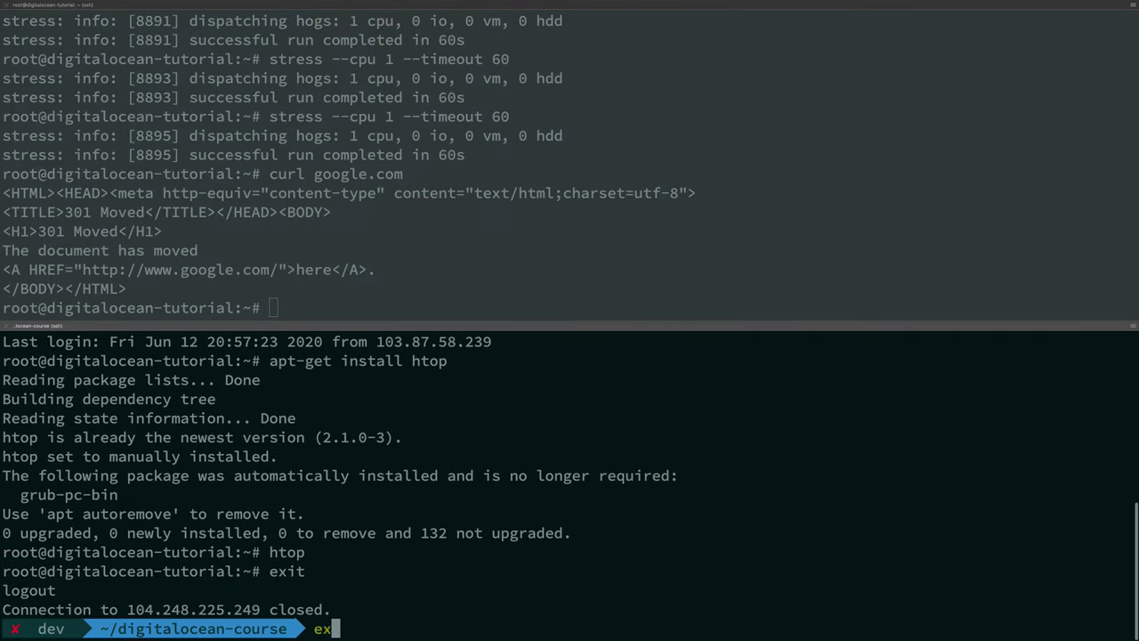
pyautogui.press('Return')
pyautogui.tripleClick(316, 583)
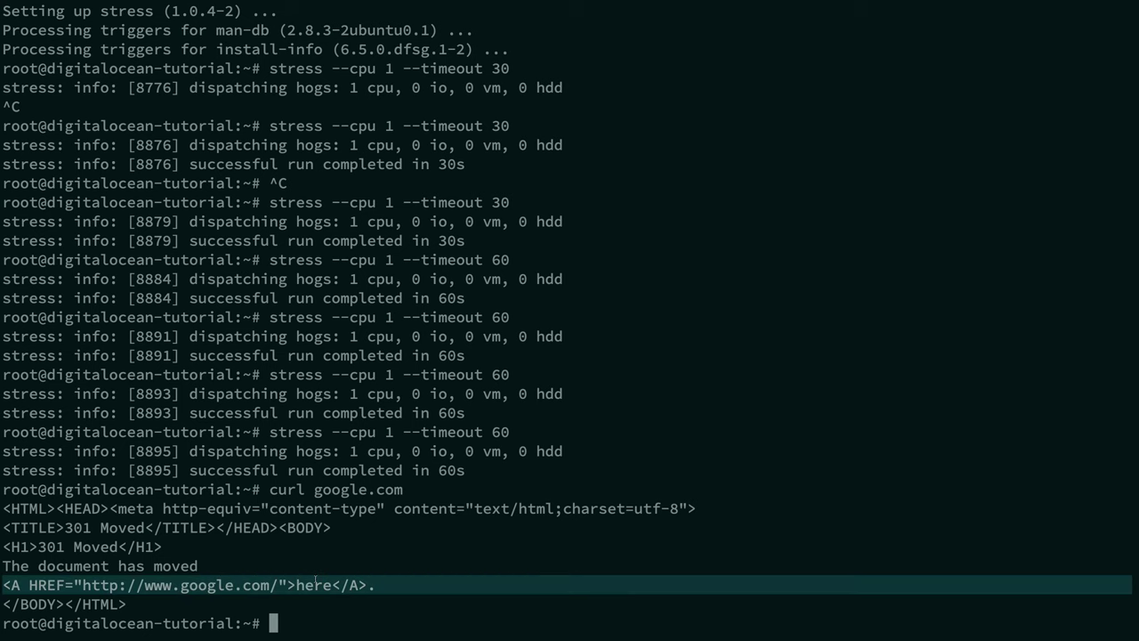
pyautogui.hotkey('ctrl', 'Right')
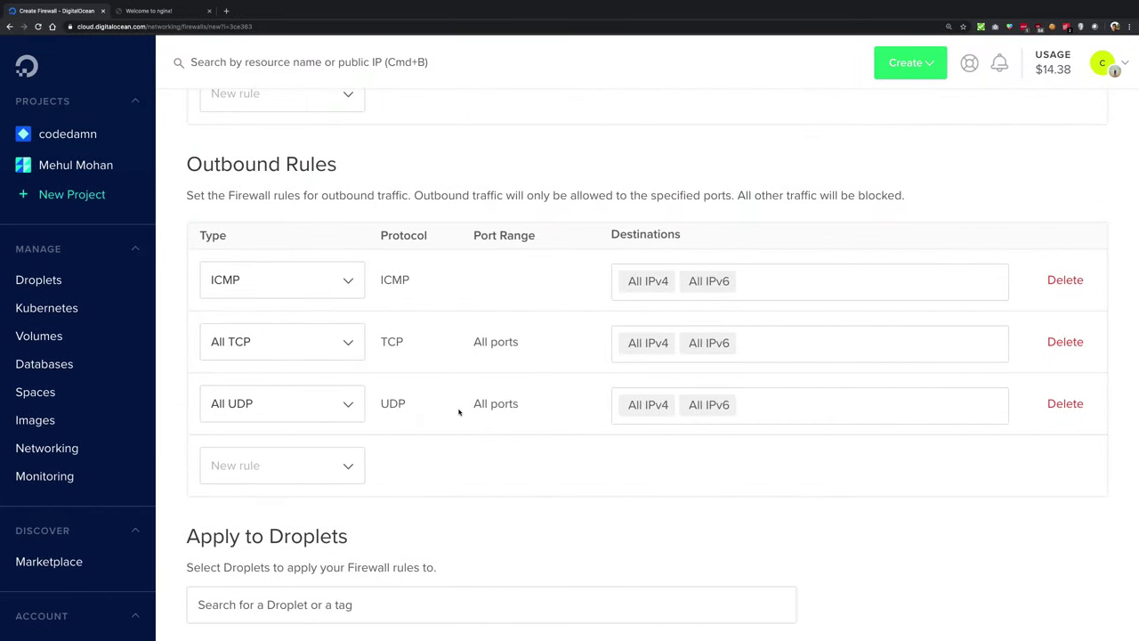
pyautogui.scroll(-3, 458, 411)
pyautogui.scroll(5, 460, 411)
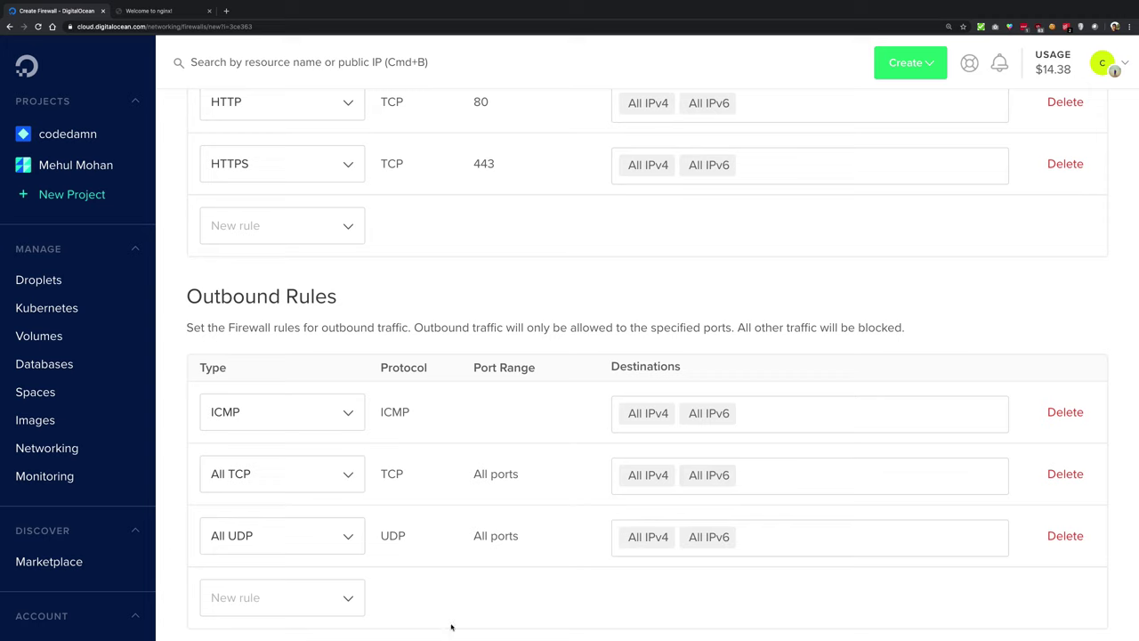
pyautogui.scroll(-3, 451, 627)
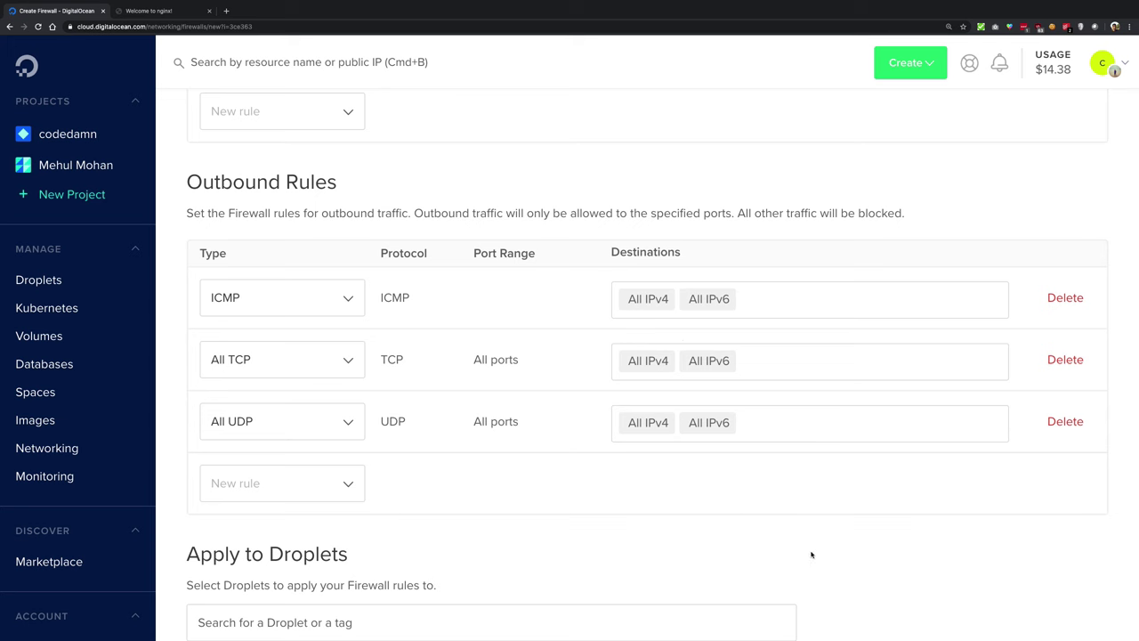
pyautogui.scroll(7, 555, 407)
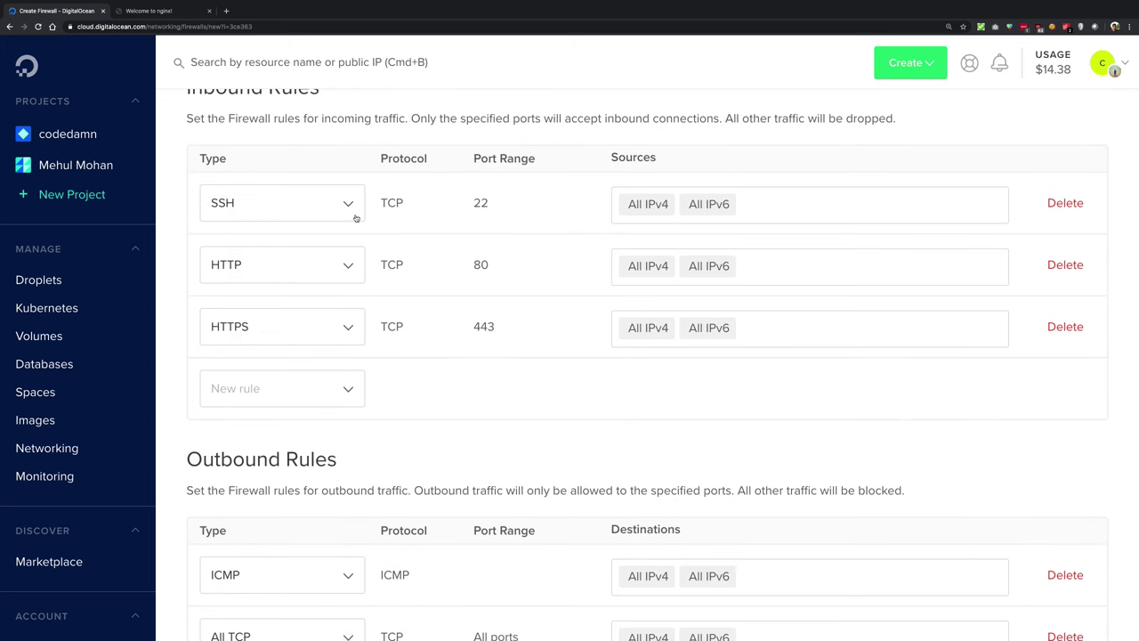
# Replace the SSH rule's All IPv4 and All IPv6 sources with 1.1.1.1
pyautogui.moveTo(712, 205)
pyautogui.click(687, 204)
pyautogui.click(626, 205)
pyautogui.click(663, 206)
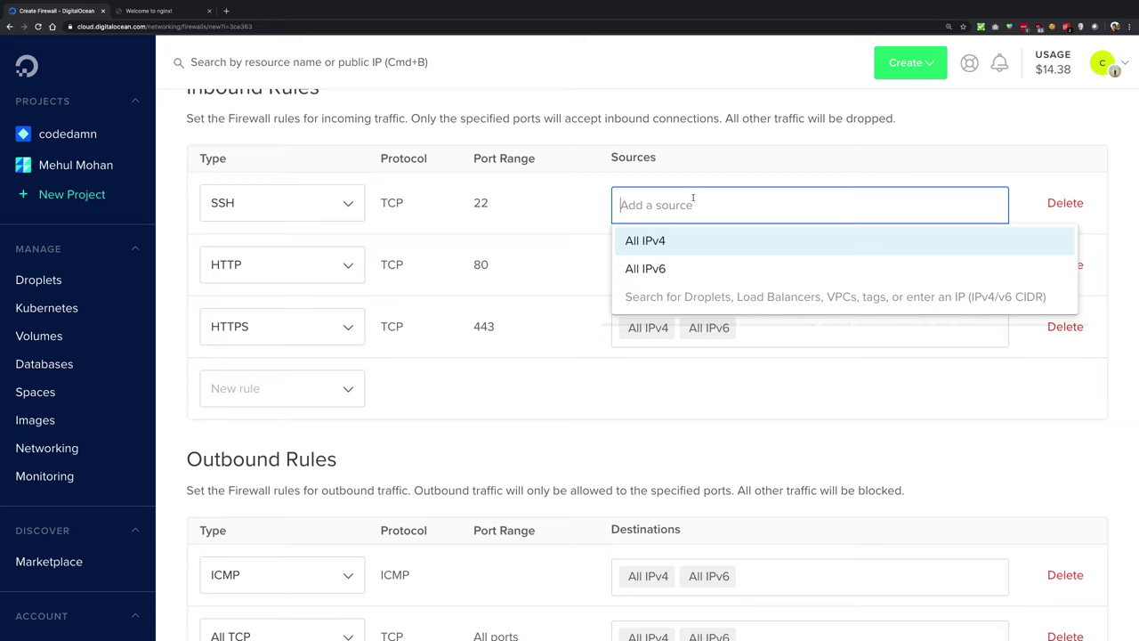
pyautogui.write('1.1.1.1')
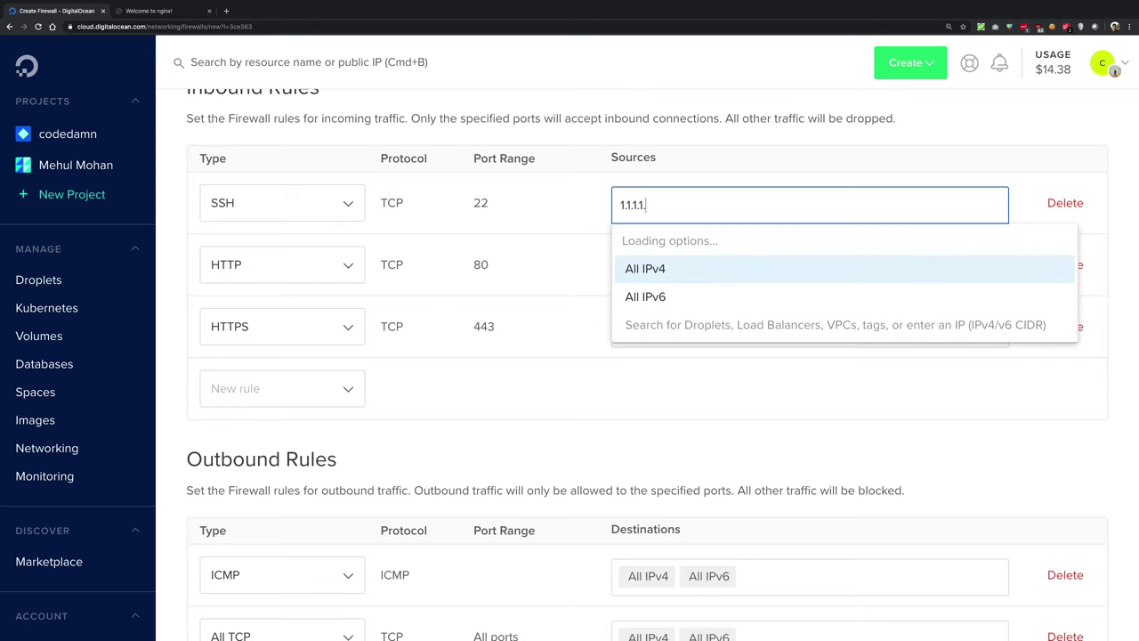
pyautogui.press('Return')
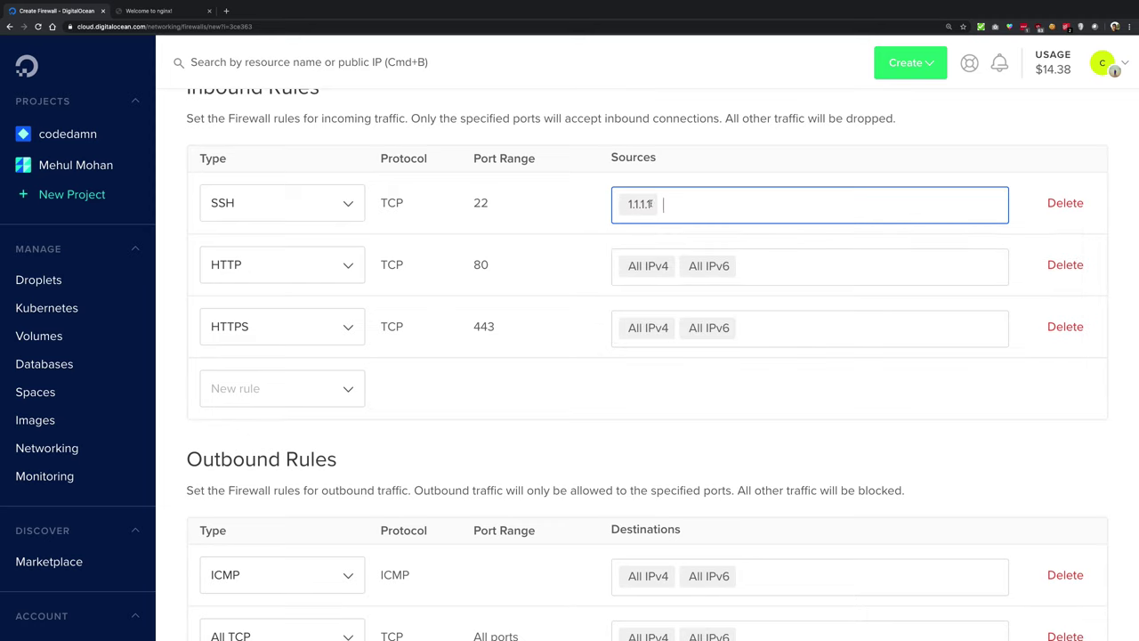
# Apply the firewall to the digitalocean-tutorial droplet and create it
pyautogui.moveTo(641, 214)
pyautogui.scroll(1, 453, 237)
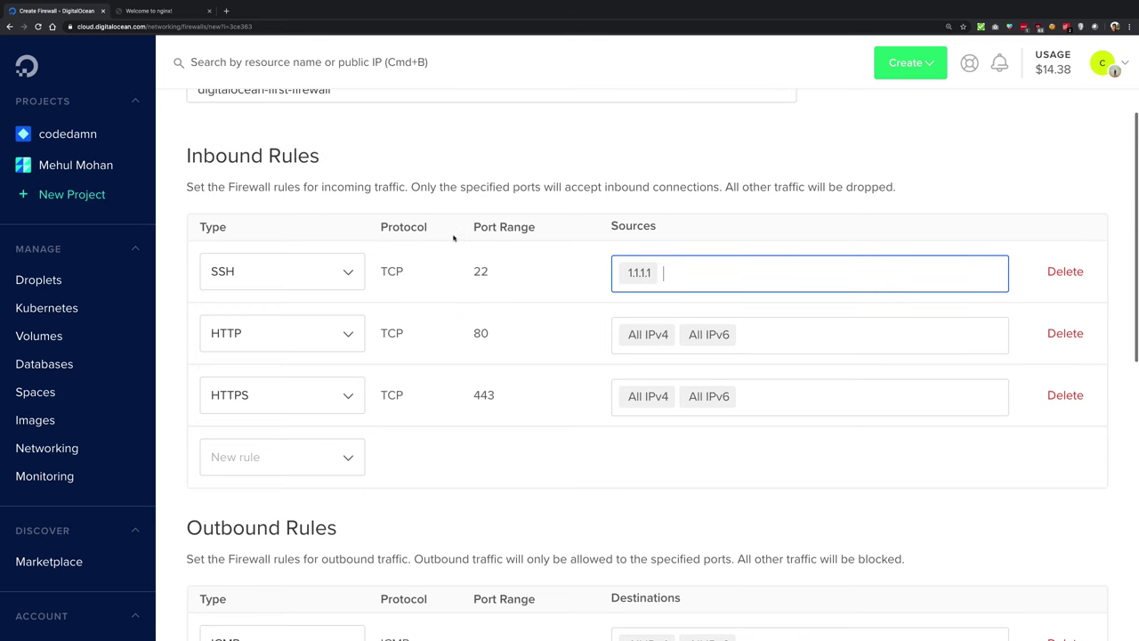
pyautogui.scroll(3, 453, 236)
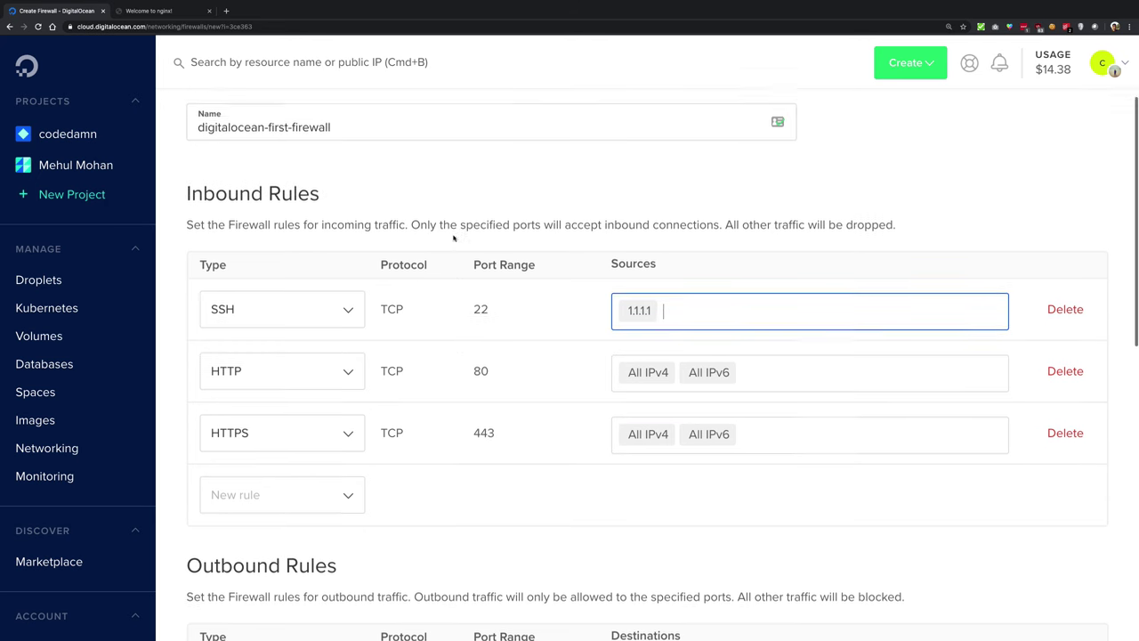
pyautogui.scroll(-10, 453, 237)
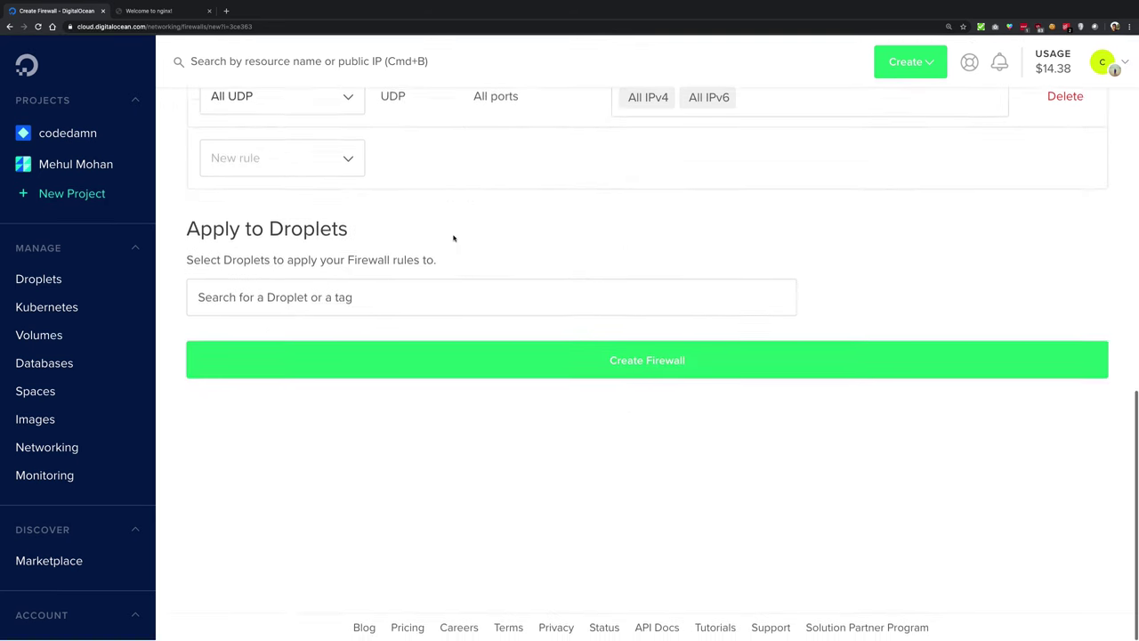
pyautogui.click(432, 294)
pyautogui.write('digitaloc')
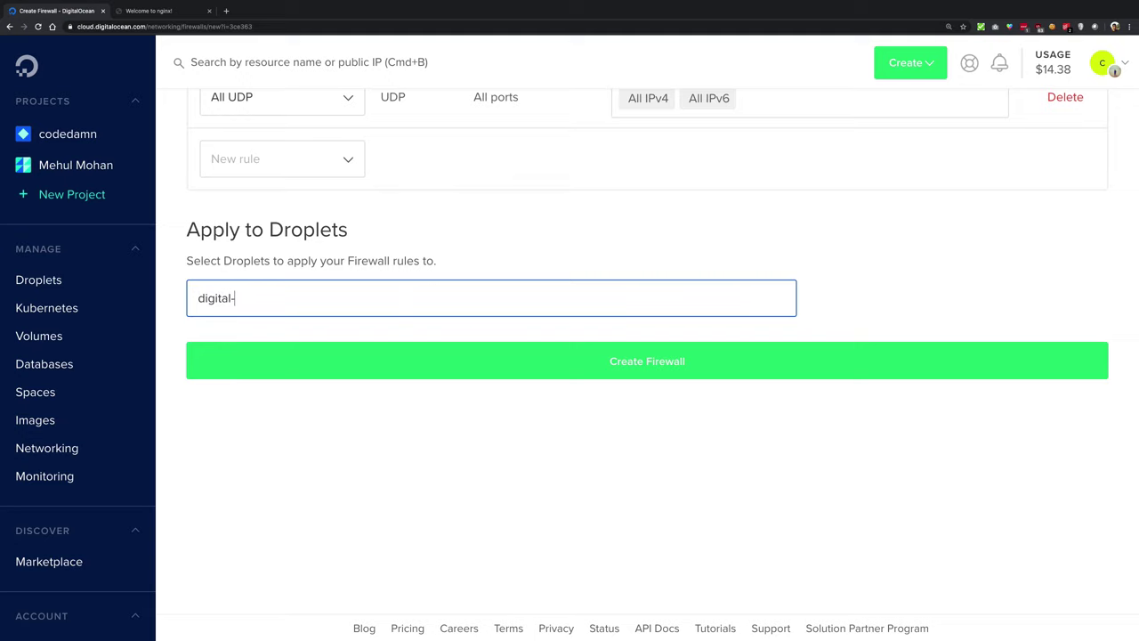
pyautogui.click(433, 359)
pyautogui.click(462, 362)
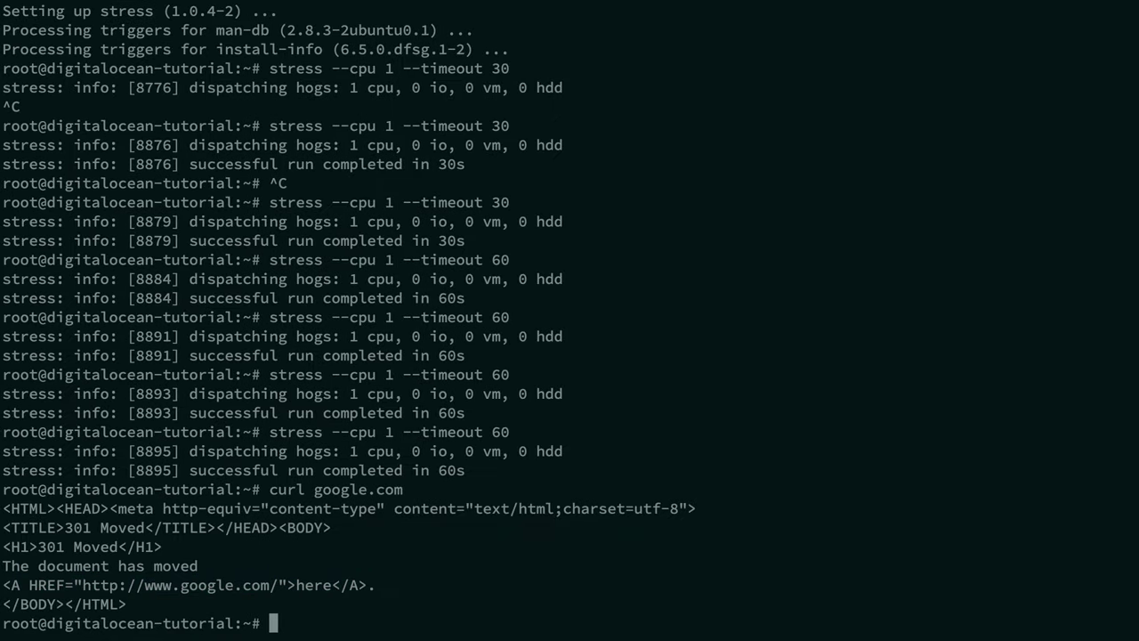
pyautogui.press('super+shift+d')
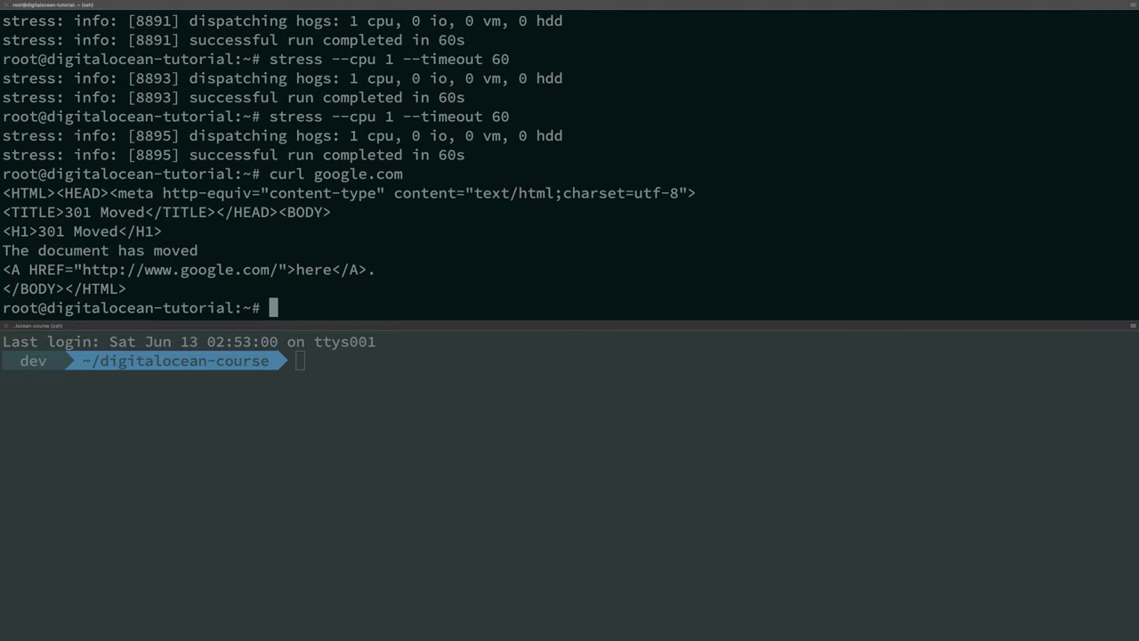
pyautogui.press('super+shift+Return')
pyautogui.write('ssh -i ./dokey root@104.248.225.249')
pyautogui.press('Return')
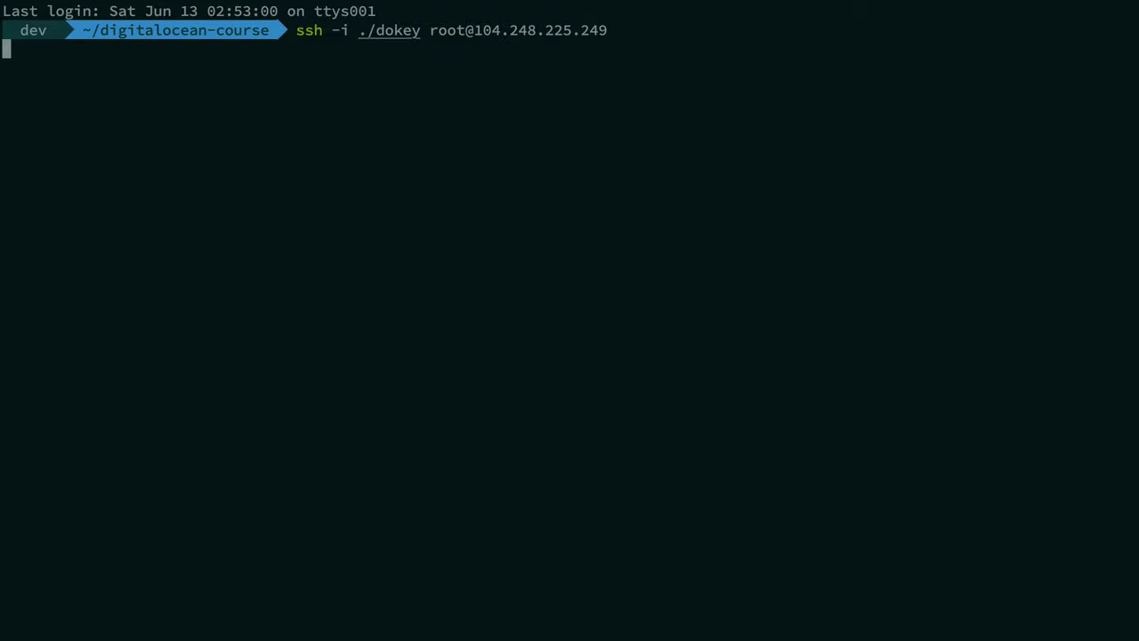
# Cancel the hanging SSH and rerun it with -v, showing it stalls connecting to port 22
pyautogui.hotkey('ctrl', 'c')
pyautogui.press('Up')
pyautogui.write('-v')
pyautogui.press('Return')
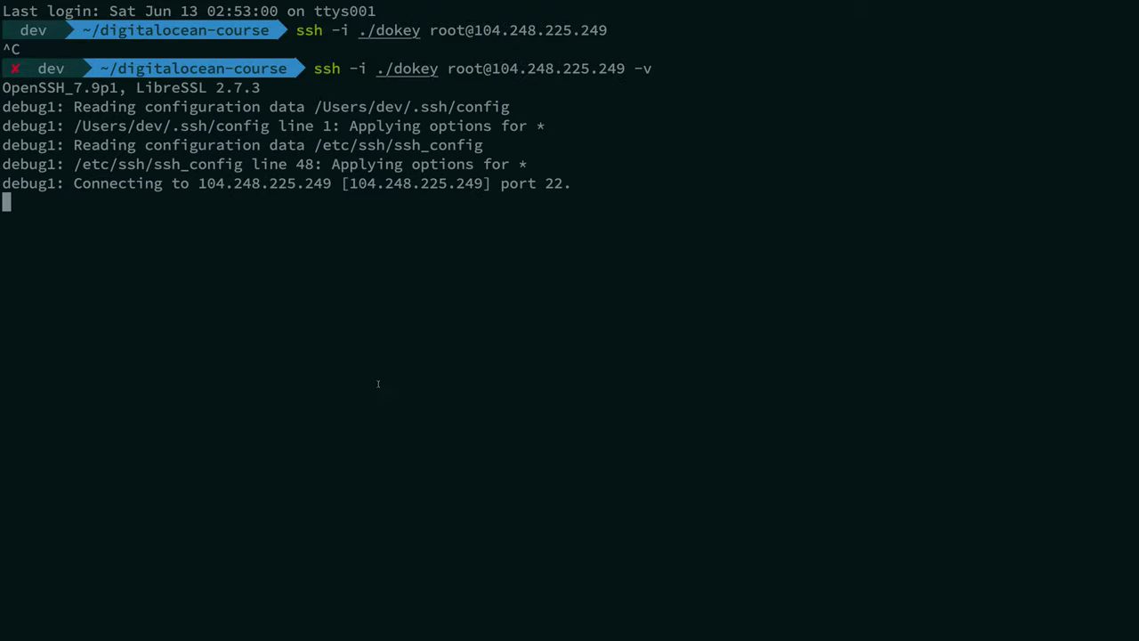
pyautogui.tripleClick(214, 183)
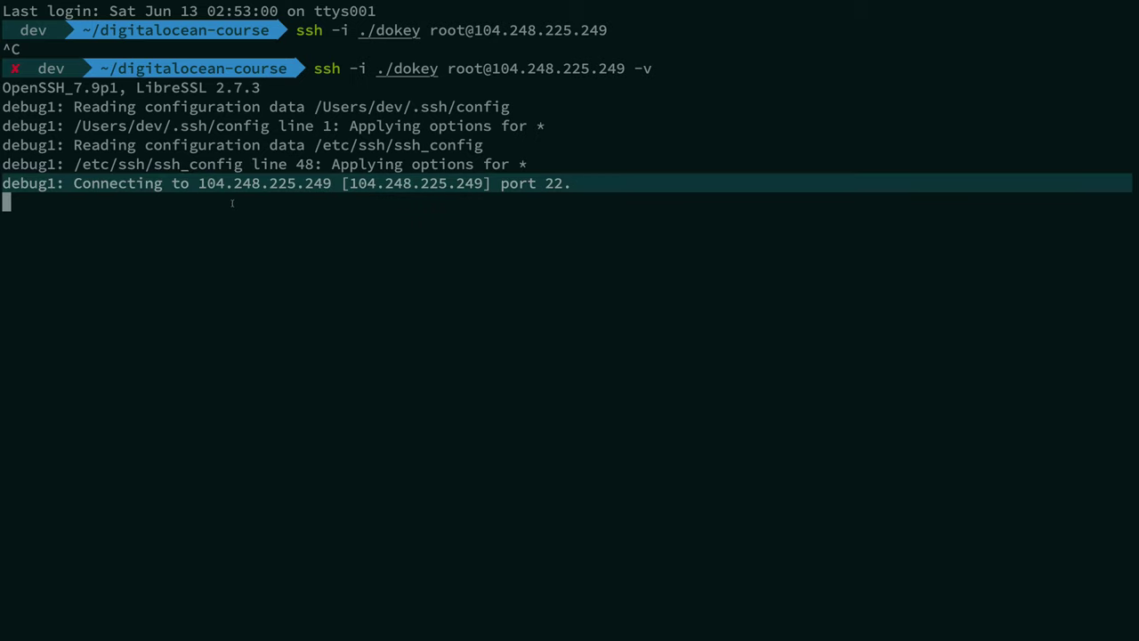
pyautogui.click(250, 236)
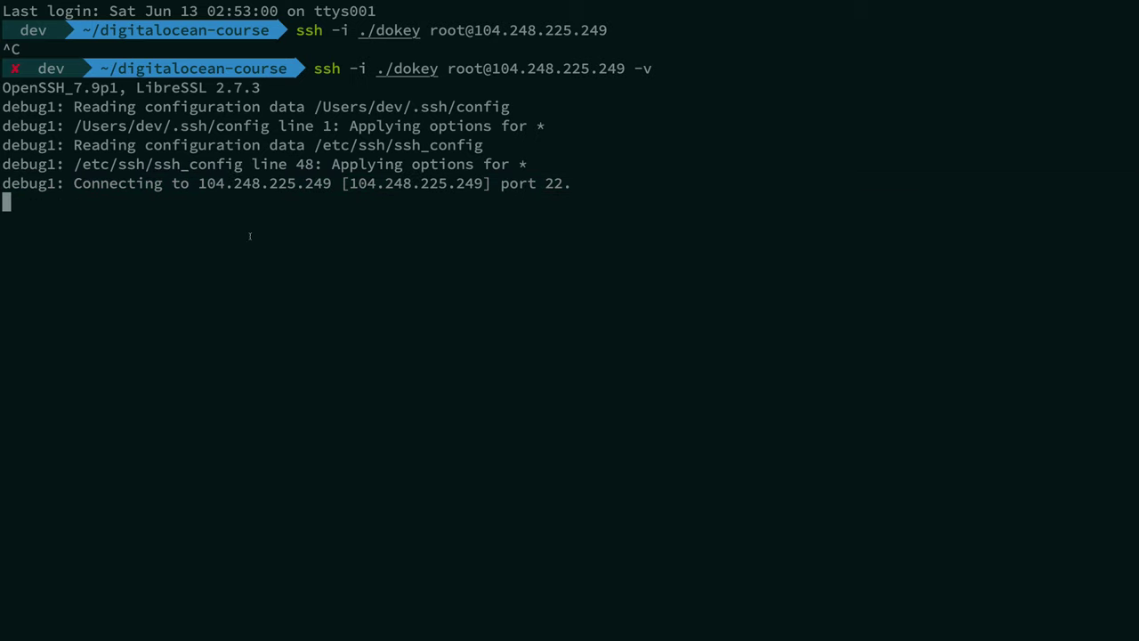
pyautogui.press('super+Tab')
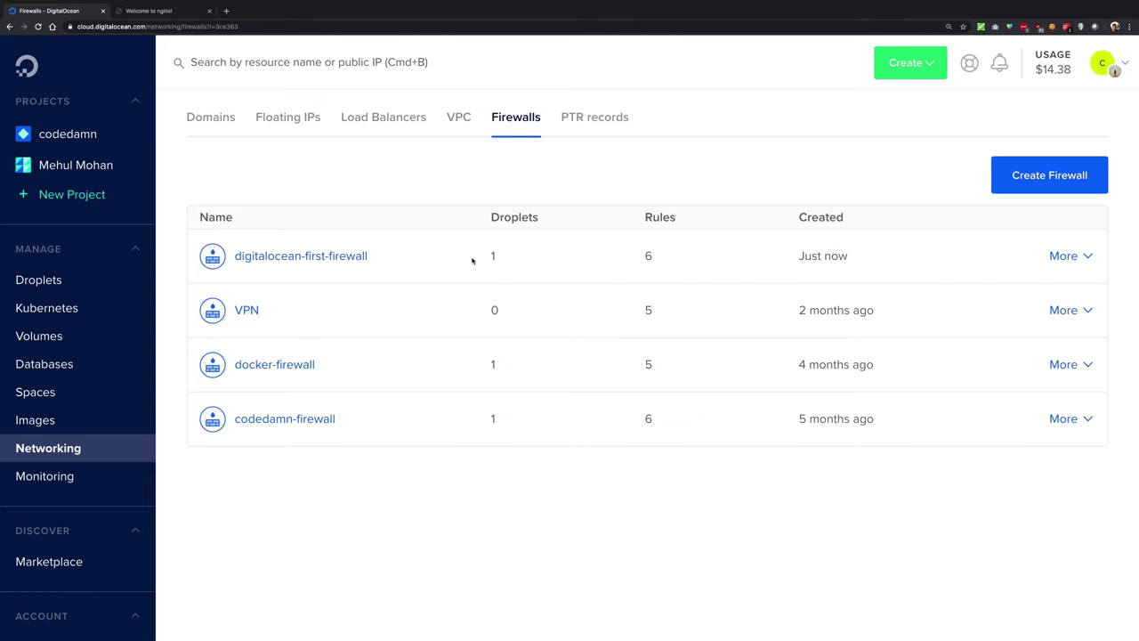
# Open the digitalocean-first-firewall details, glancing back at the stalled SSH attempt
pyautogui.click(358, 256)
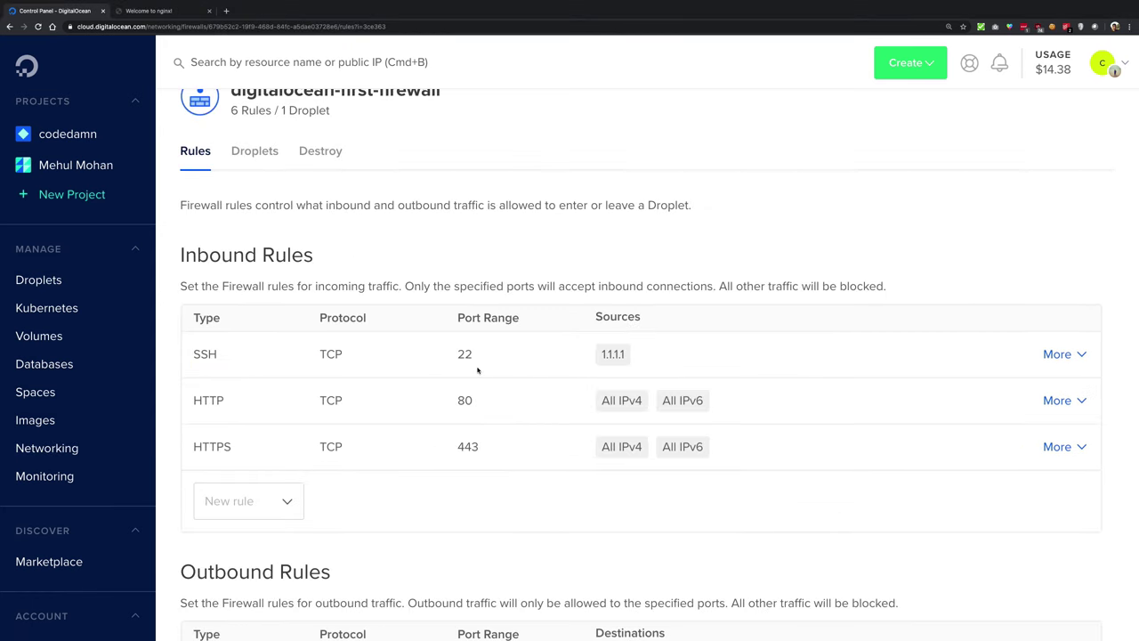
pyautogui.press('super+Tab')
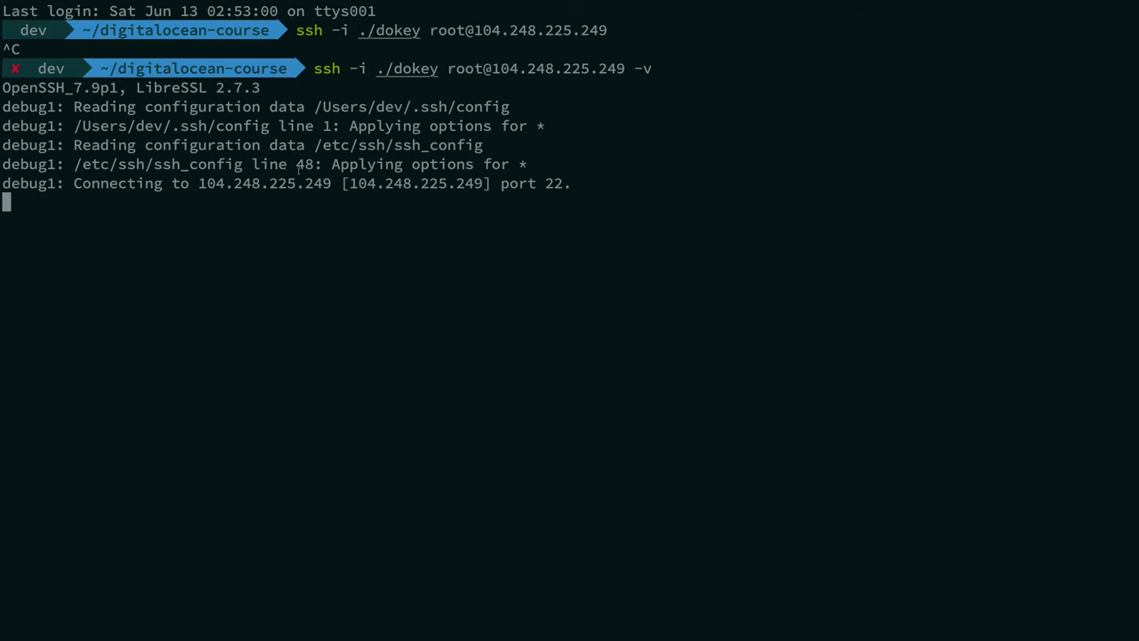
pyautogui.press('super+Tab')
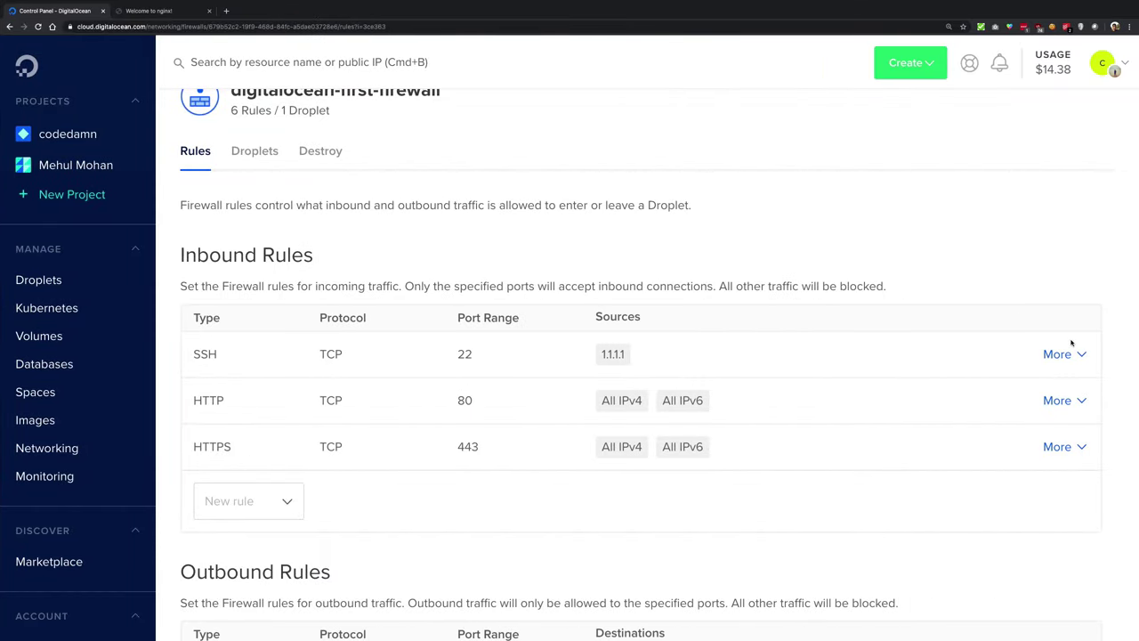
# Edit the SSH rule, replacing source 1.1.1.1 with All IPv4 and All IPv6, and save
pyautogui.click(1057, 356)
pyautogui.click(1066, 390)
pyautogui.click(687, 362)
pyautogui.press('BackSpace')
pyautogui.press('BackSpace')
pyautogui.press('BackSpace')
pyautogui.press('BackSpace')
pyautogui.press('BackSpace')
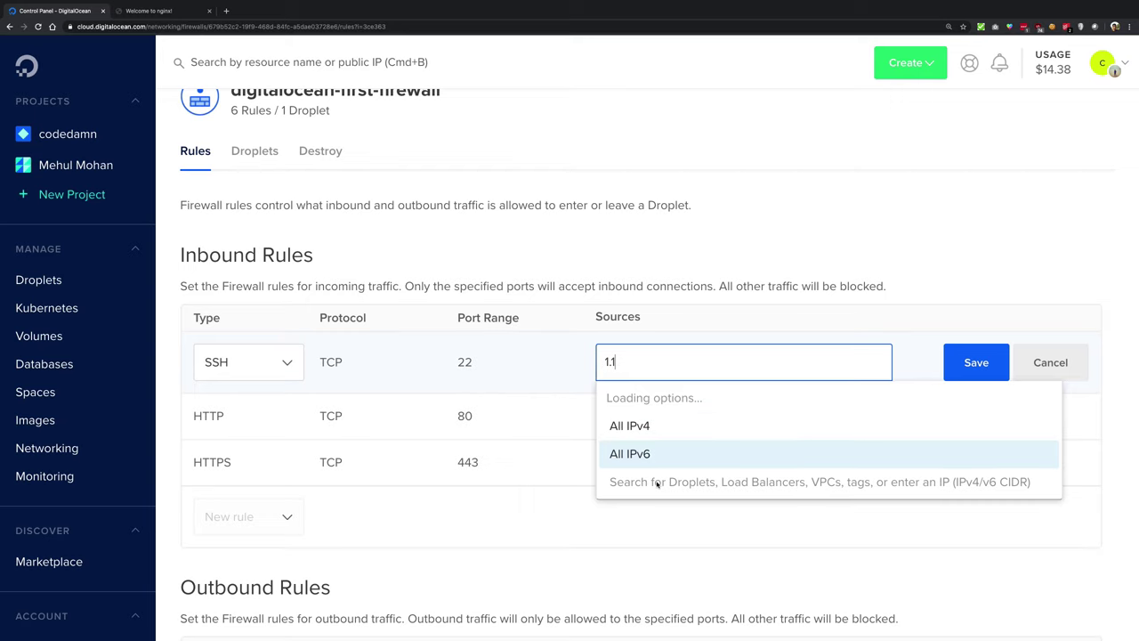
pyautogui.click(659, 426)
pyautogui.write('A')
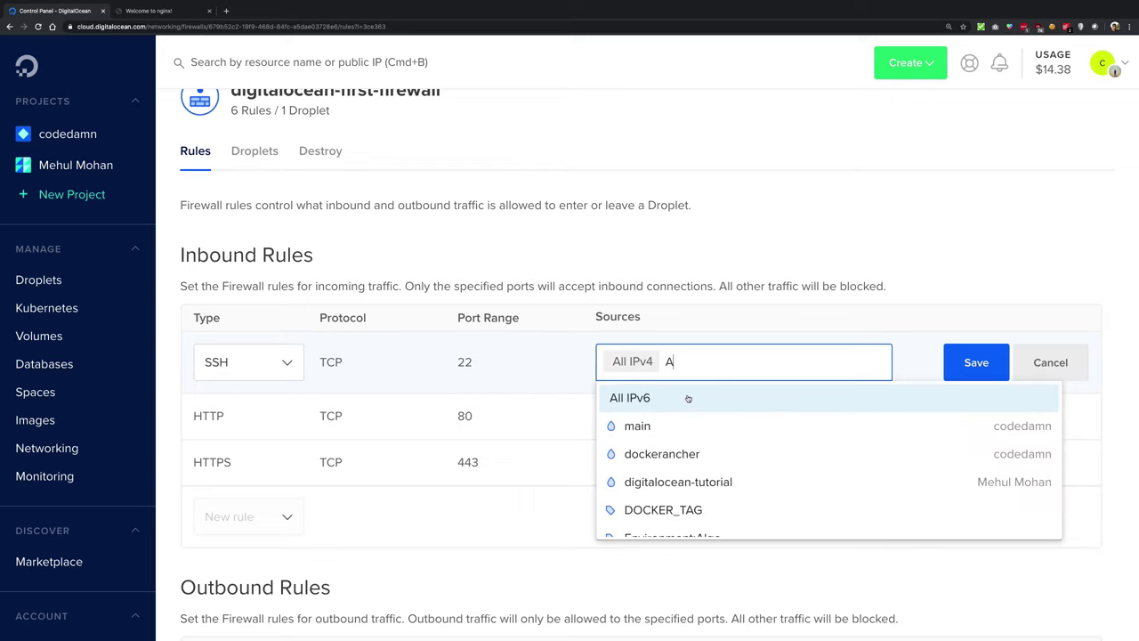
pyautogui.press('Return')
pyautogui.click(955, 356)
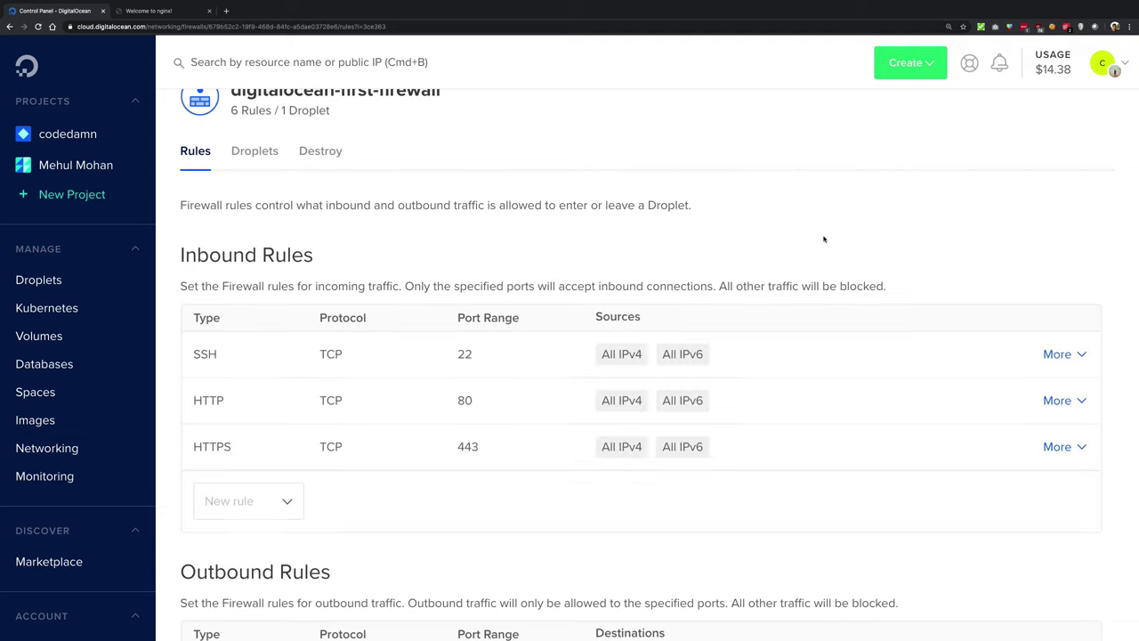
# In Terminal, stop the stalled verbose SSH attempt and recall that command
pyautogui.hotkey('ctrl', 'Right')
pyautogui.hotkey('ctrl', 'c')
pyautogui.press('Up')
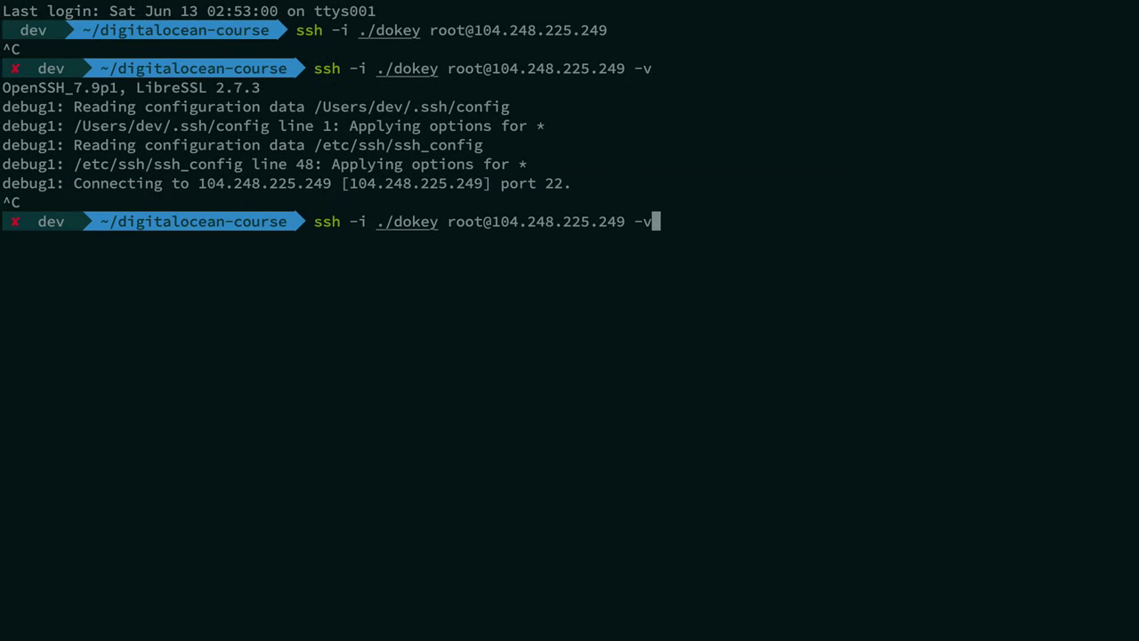
# Rerun the verbose SSH login to the droplet, then log out with exit
pyautogui.press('Return')
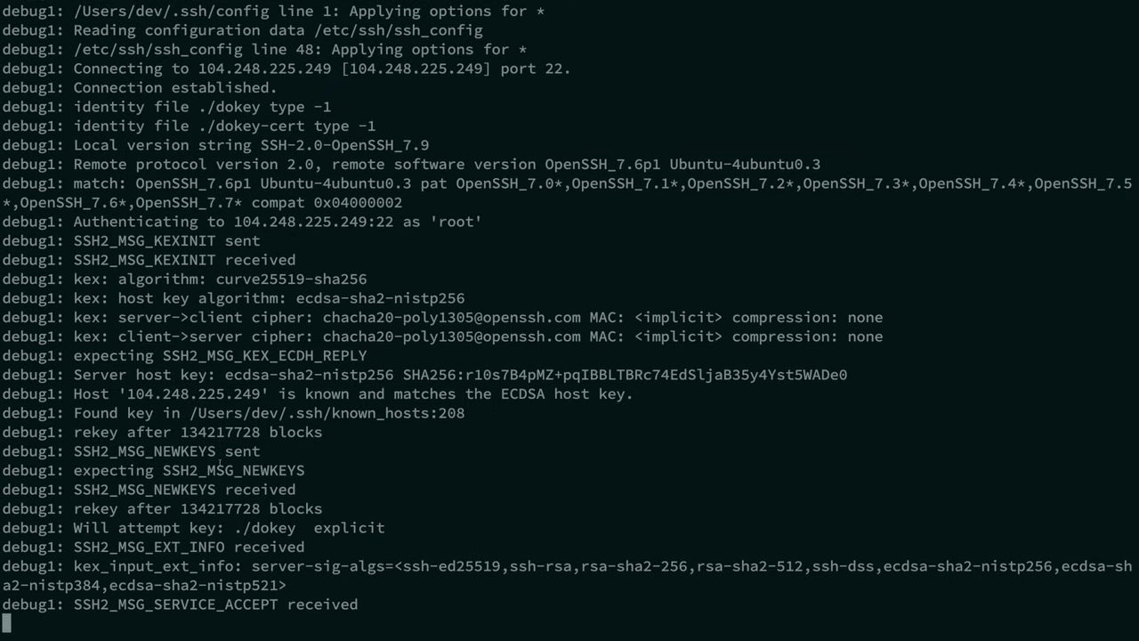
pyautogui.hotkey('ctrl', 'c')
pyautogui.write('exit')
pyautogui.press('Return')
pyautogui.press('super+Tab')
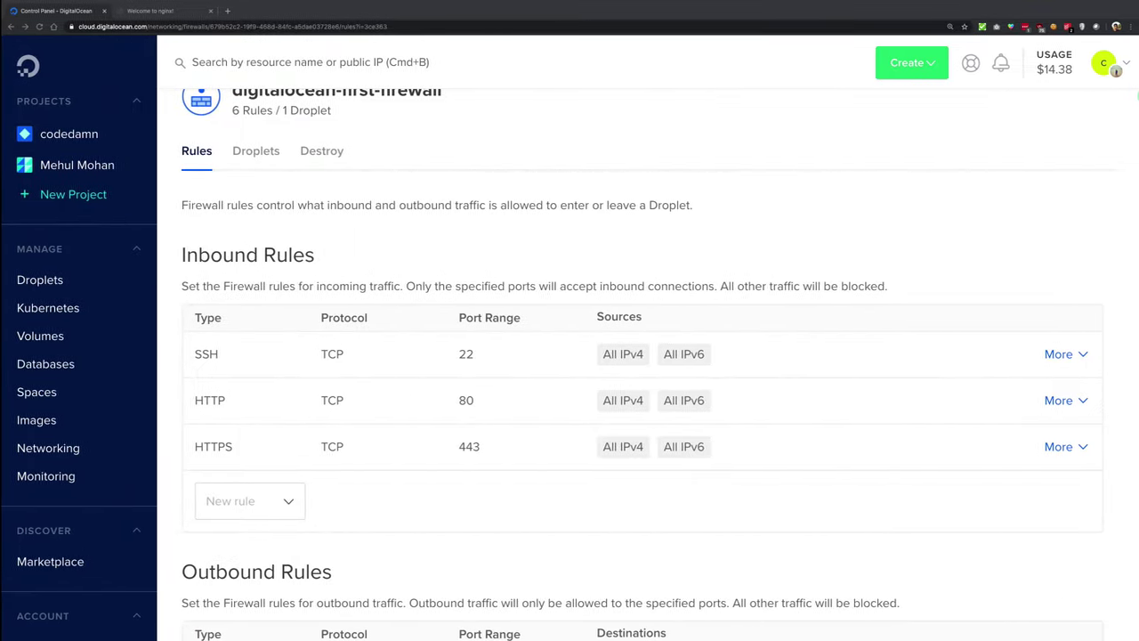
pyautogui.click(1055, 402)
pyautogui.click(1049, 433)
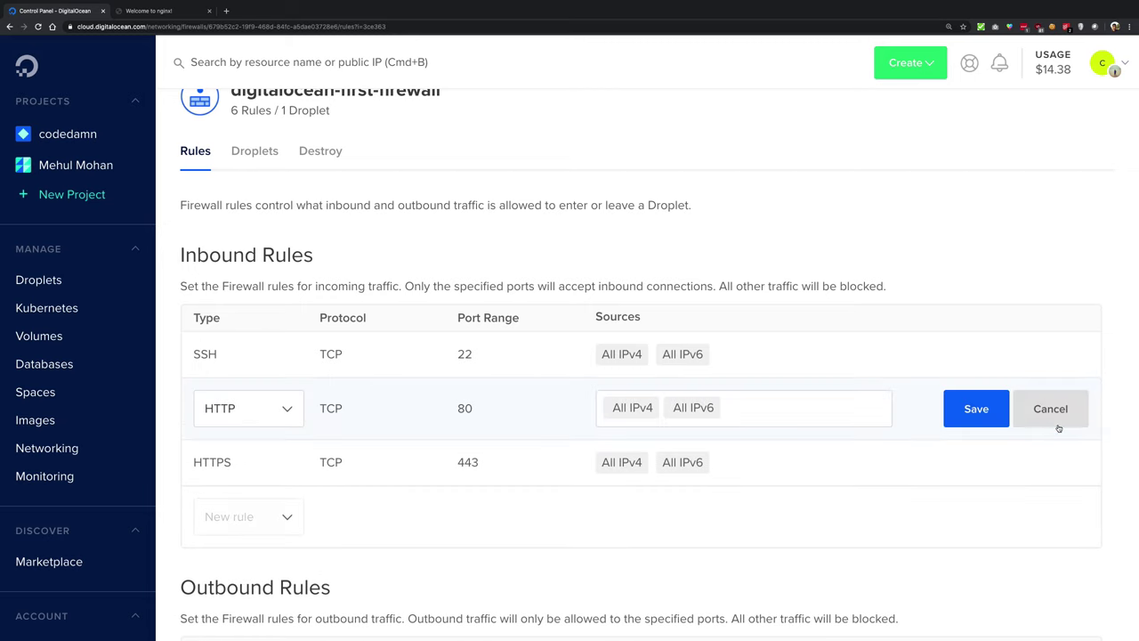
pyautogui.click(763, 408)
pyautogui.press('BackSpace')
pyautogui.press('BackSpace')
pyautogui.press('BackSpace')
pyautogui.press('BackSpace')
pyautogui.press('BackSpace')
pyautogui.press('BackSpace')
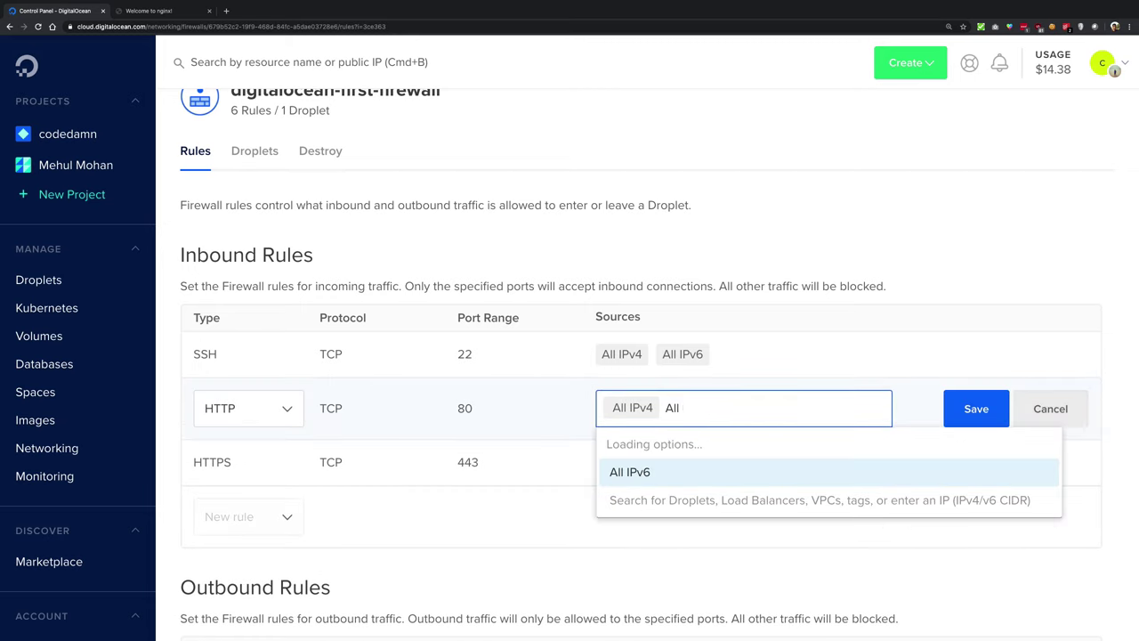
pyautogui.press('BackSpace')
pyautogui.press('BackSpace')
pyautogui.press('BackSpace')
pyautogui.press('BackSpace')
pyautogui.press('BackSpace')
pyautogui.press('BackSpace')
pyautogui.press('BackSpace')
pyautogui.press('BackSpace')
pyautogui.press('BackSpace')
pyautogui.press('BackSpace')
pyautogui.press('BackSpace')
pyautogui.press('BackSpace')
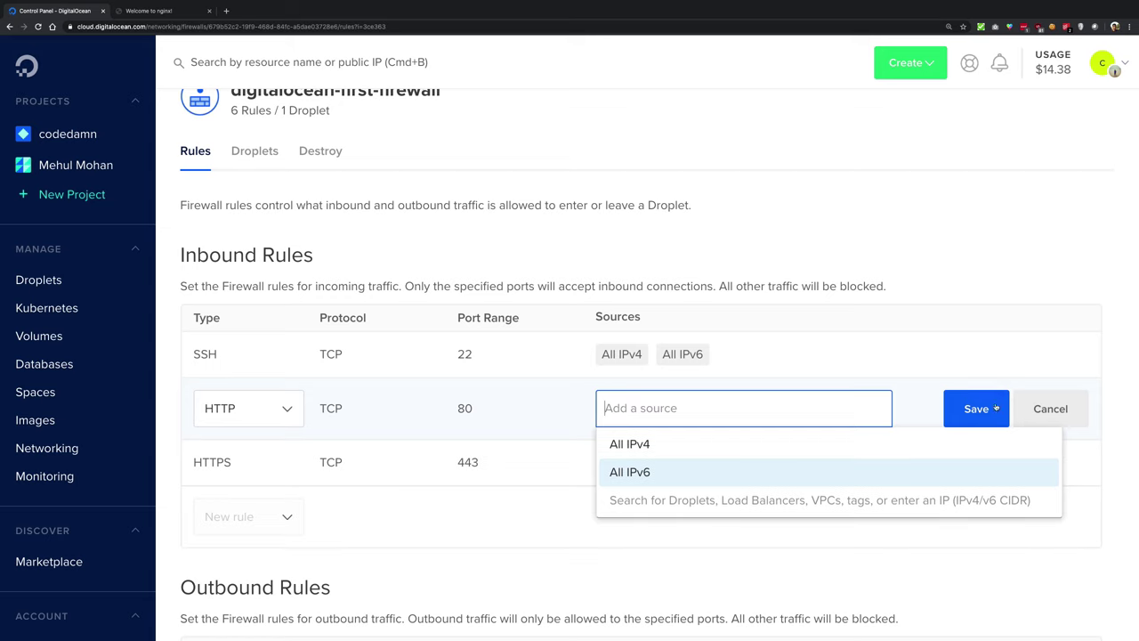
pyautogui.click(996, 408)
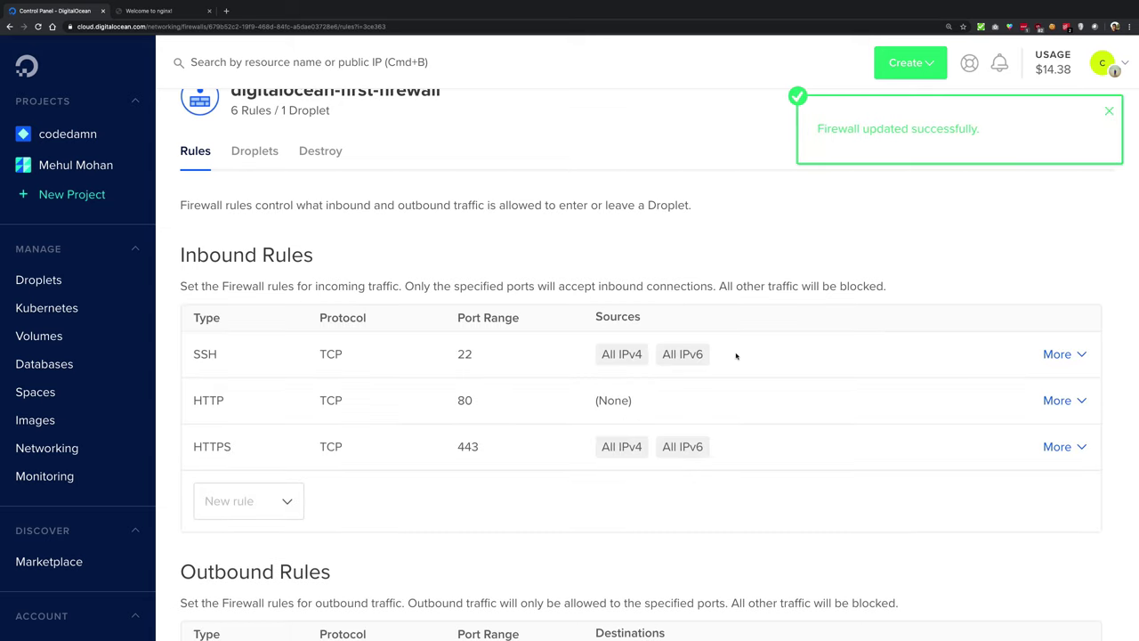
pyautogui.hotkey('ctrl', 'Tab')
pyautogui.press('super+r')
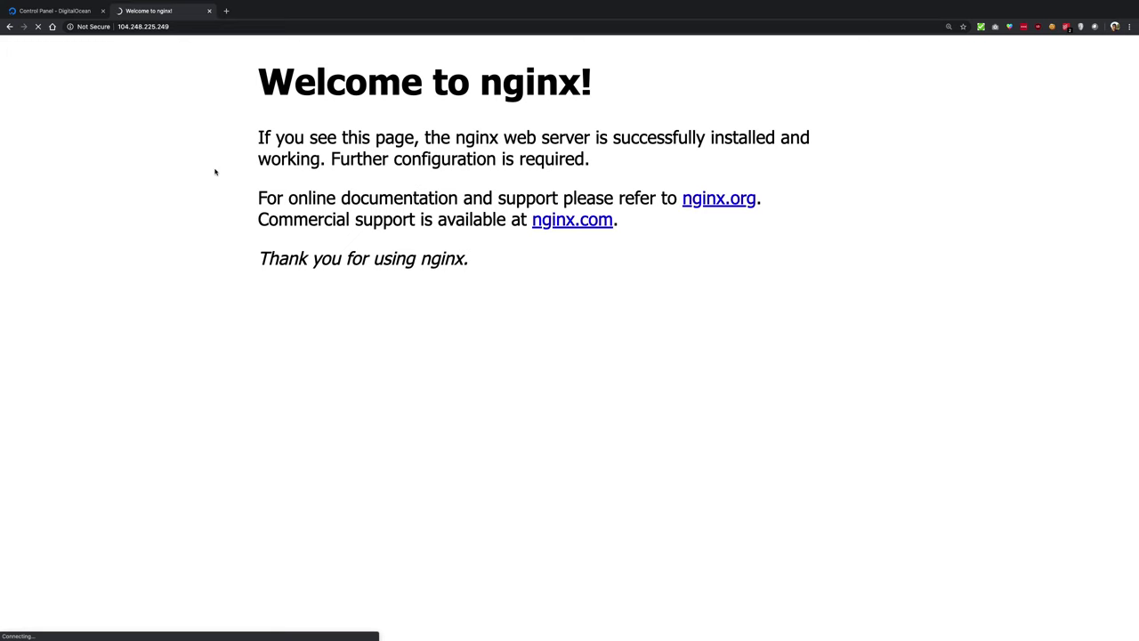
pyautogui.hotkey('ctrl', 'shift', 'Tab')
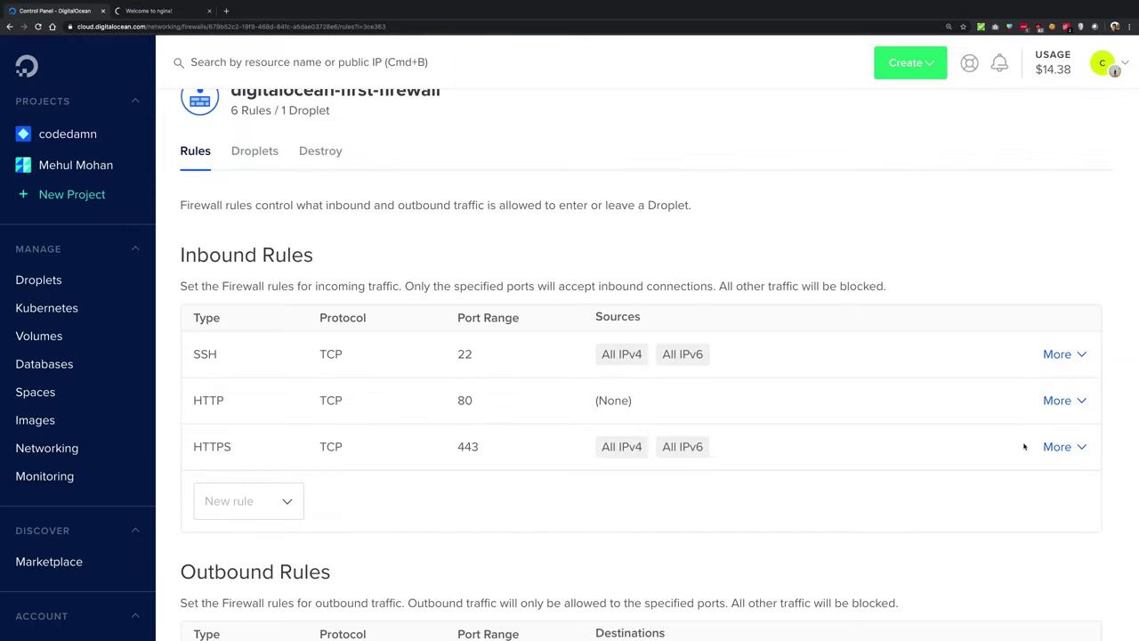
pyautogui.click(1061, 406)
pyautogui.click(1048, 431)
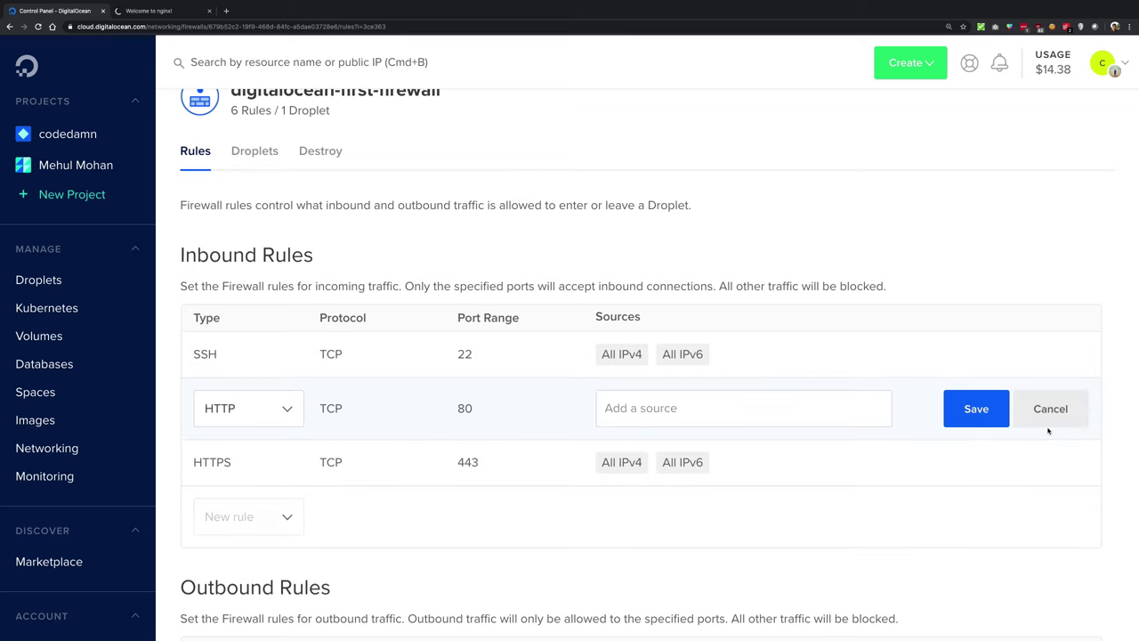
pyautogui.click(672, 398)
pyautogui.write('A')
pyautogui.click(641, 483)
pyautogui.write('A')
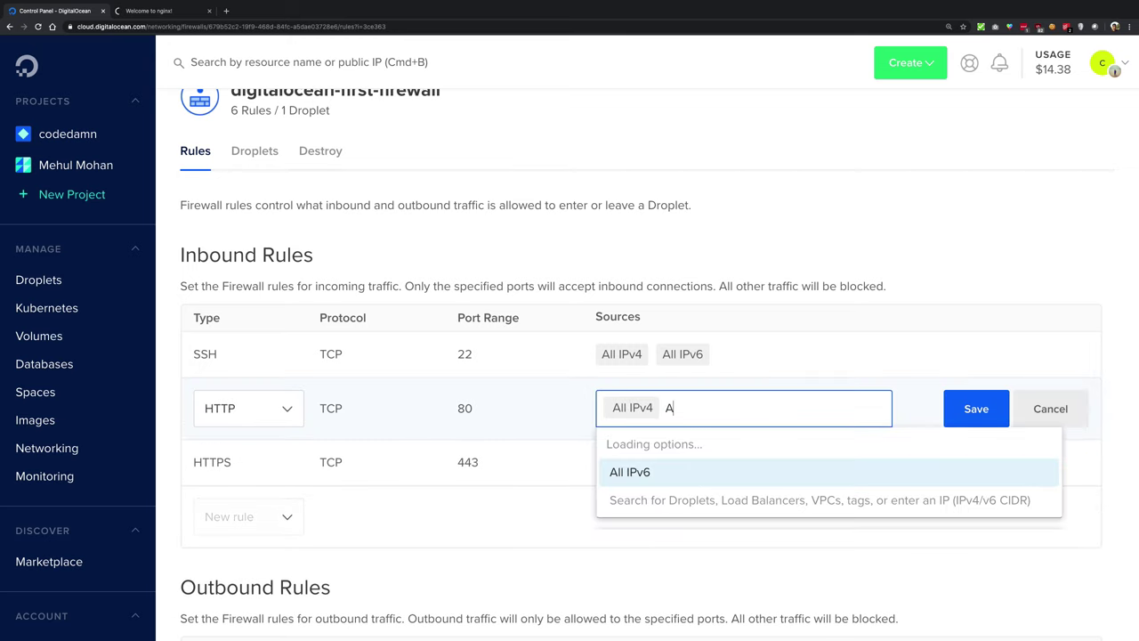
pyautogui.click(656, 472)
pyautogui.click(984, 412)
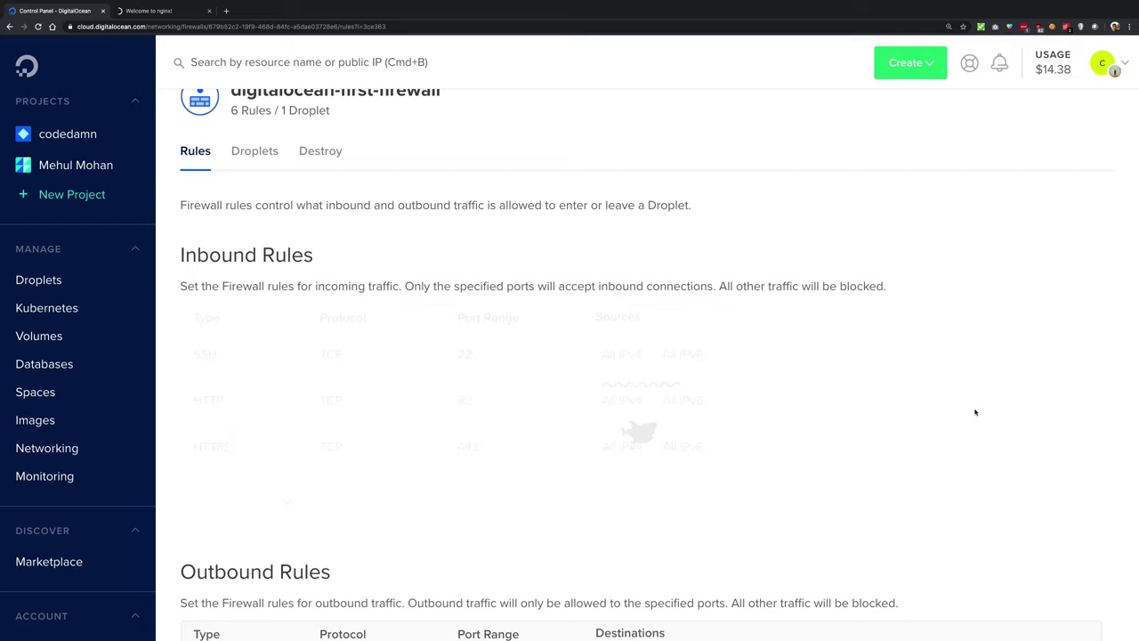
pyautogui.hotkey('ctrl', 'Tab')
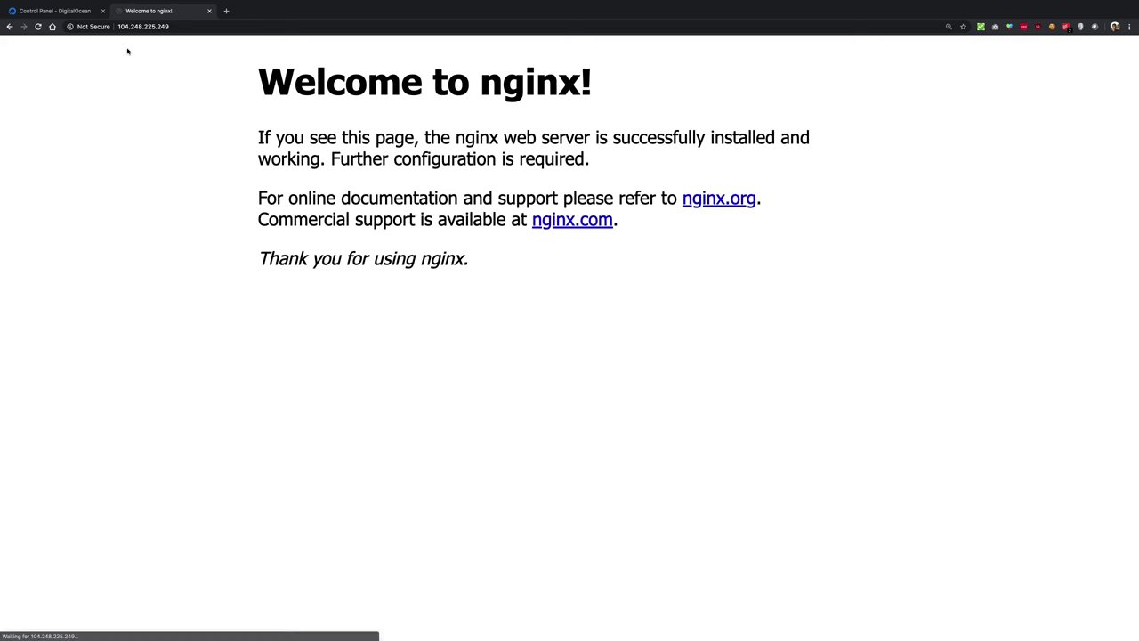
pyautogui.hotkey('ctrl', 'Tab')
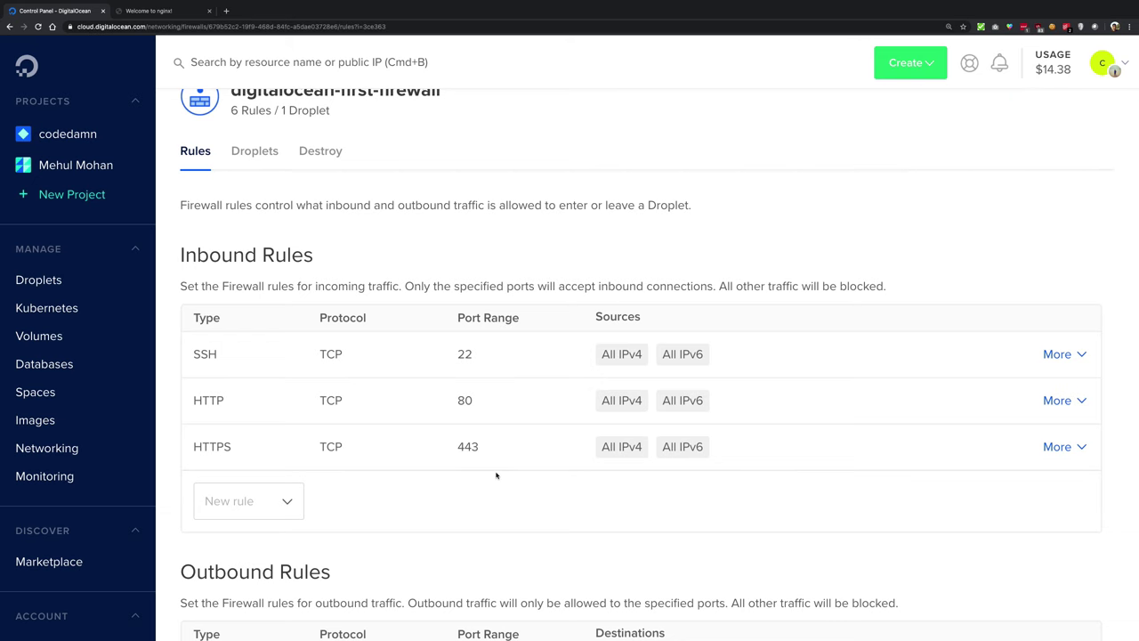
# Review the firewall rules, highlighting SSH port 22 and the note that other traffic is blocked
pyautogui.scroll(2, 496, 472)
pyautogui.scroll(-5, 463, 463)
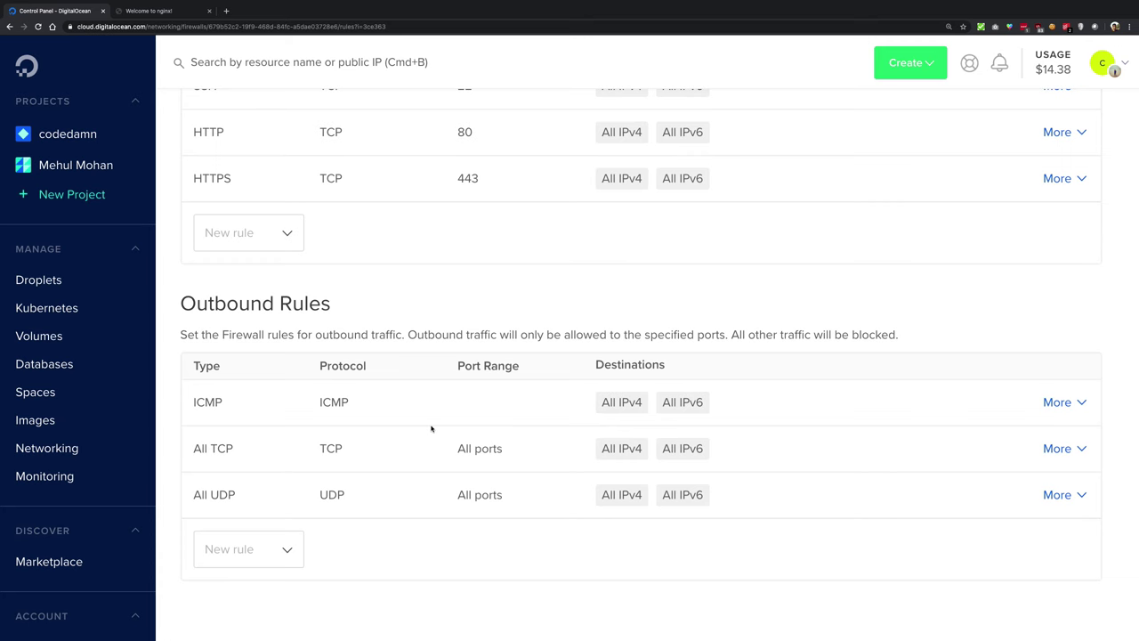
pyautogui.scroll(3, 431, 429)
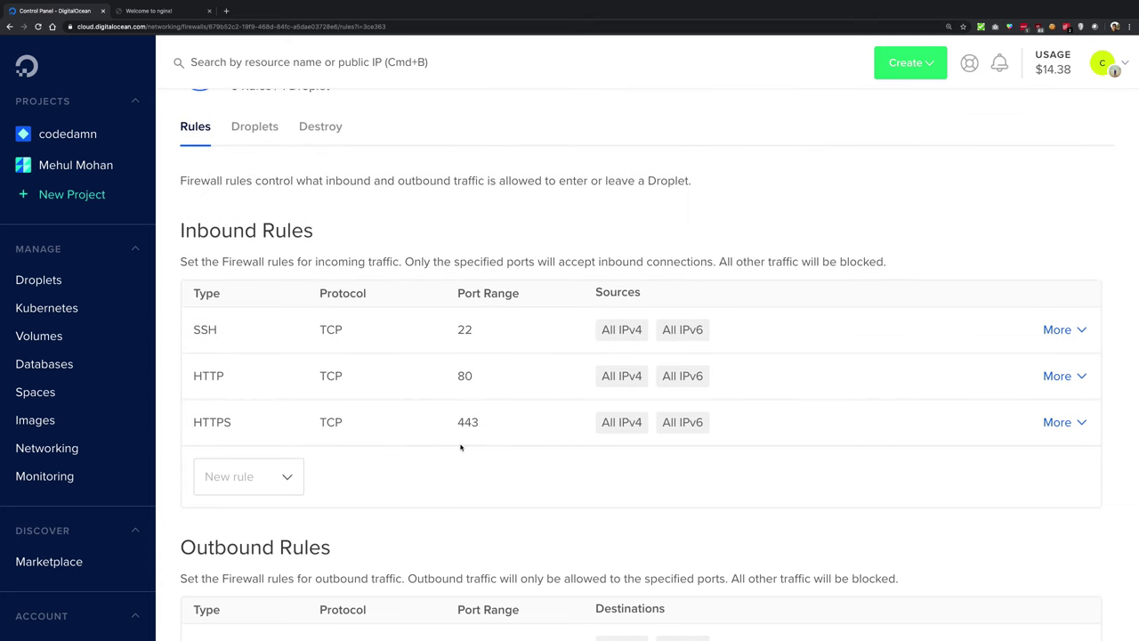
pyautogui.doubleClick(467, 329)
pyautogui.click(484, 336)
pyautogui.moveTo(724, 261); pyautogui.dragTo(940, 270)
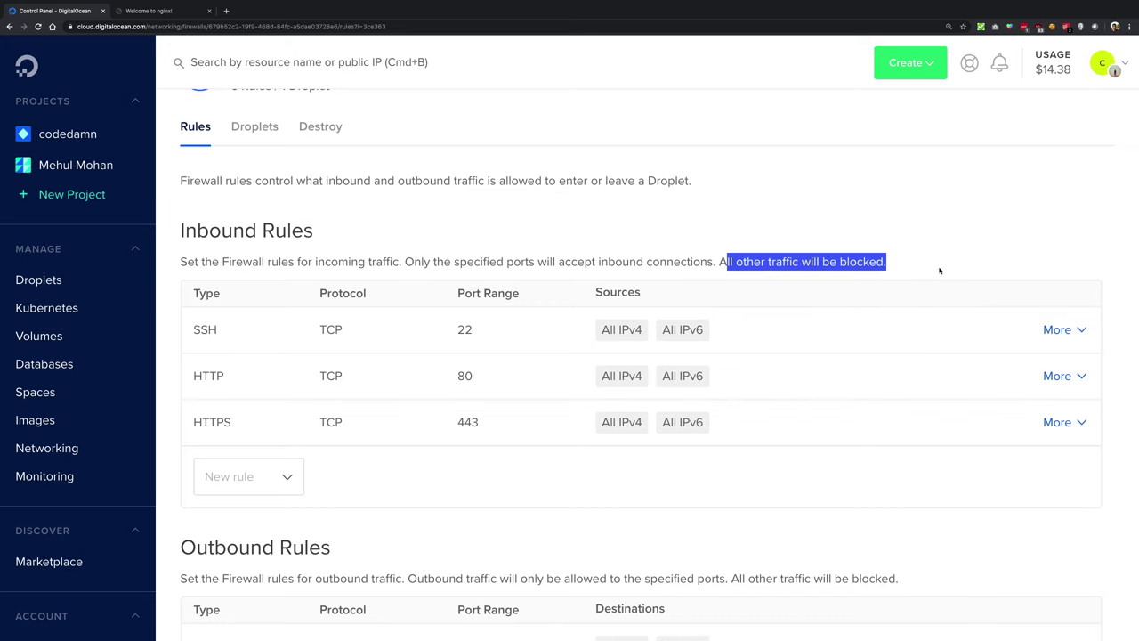
pyautogui.click(971, 272)
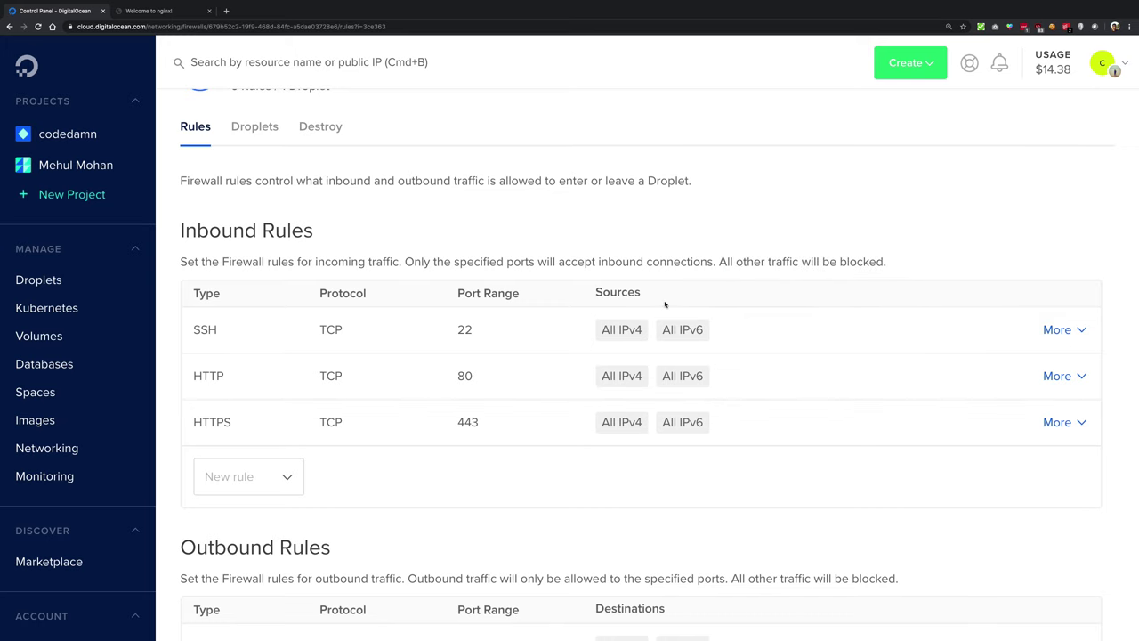
pyautogui.scroll(1, 664, 303)
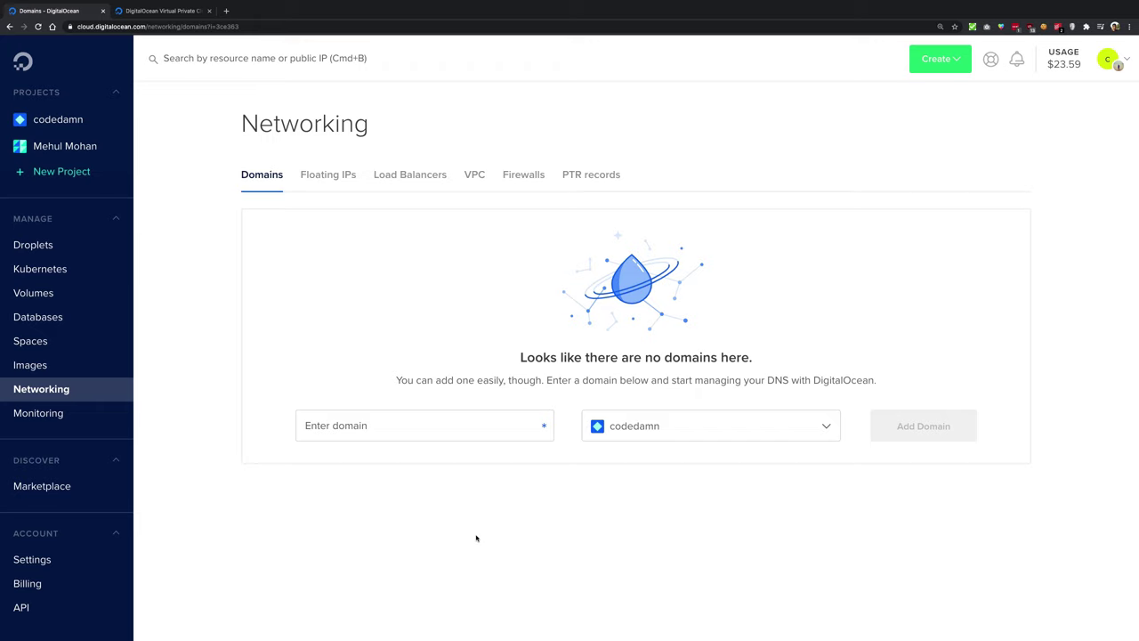
pyautogui.hotkey('ctrl', 'Tab')
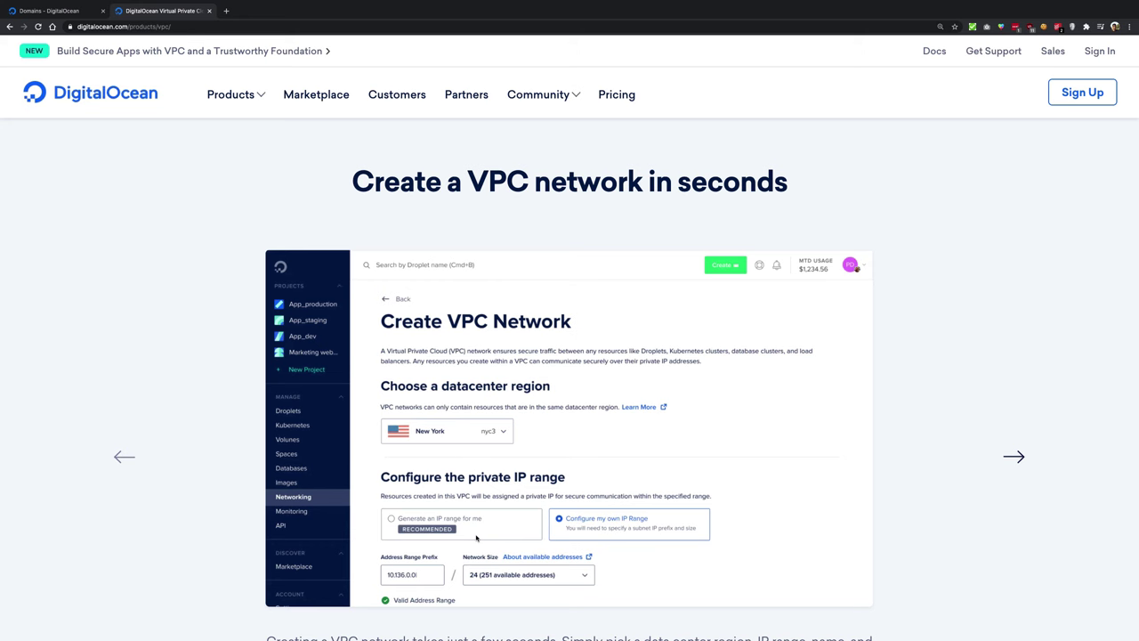
pyautogui.scroll(-10, 476, 538)
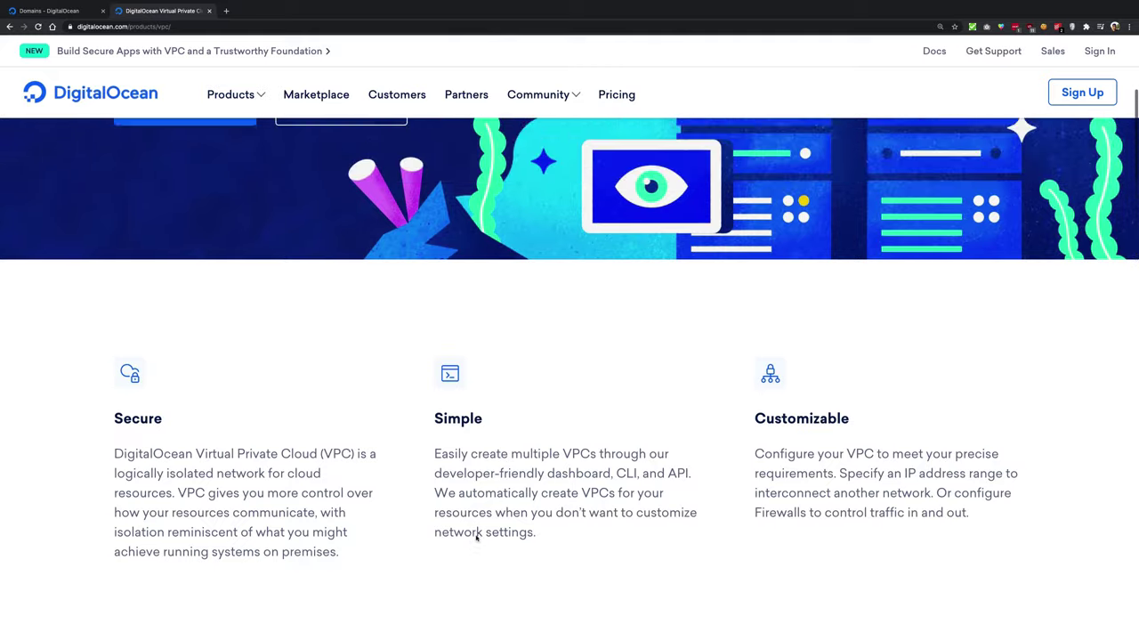
pyautogui.scroll(1, 477, 537)
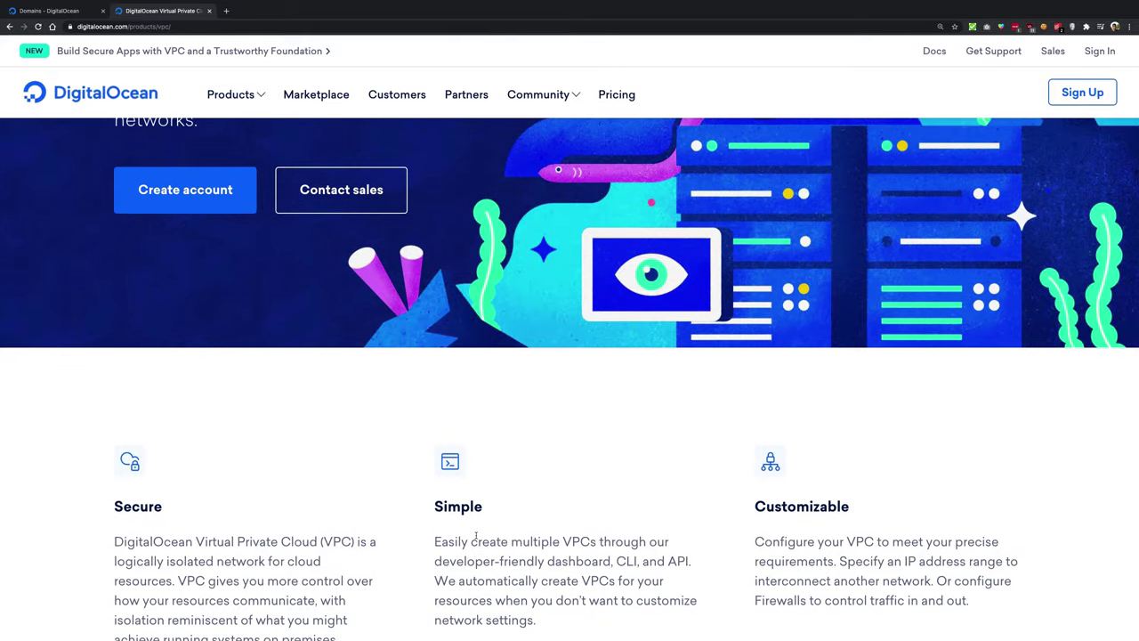
pyautogui.scroll(3, 477, 538)
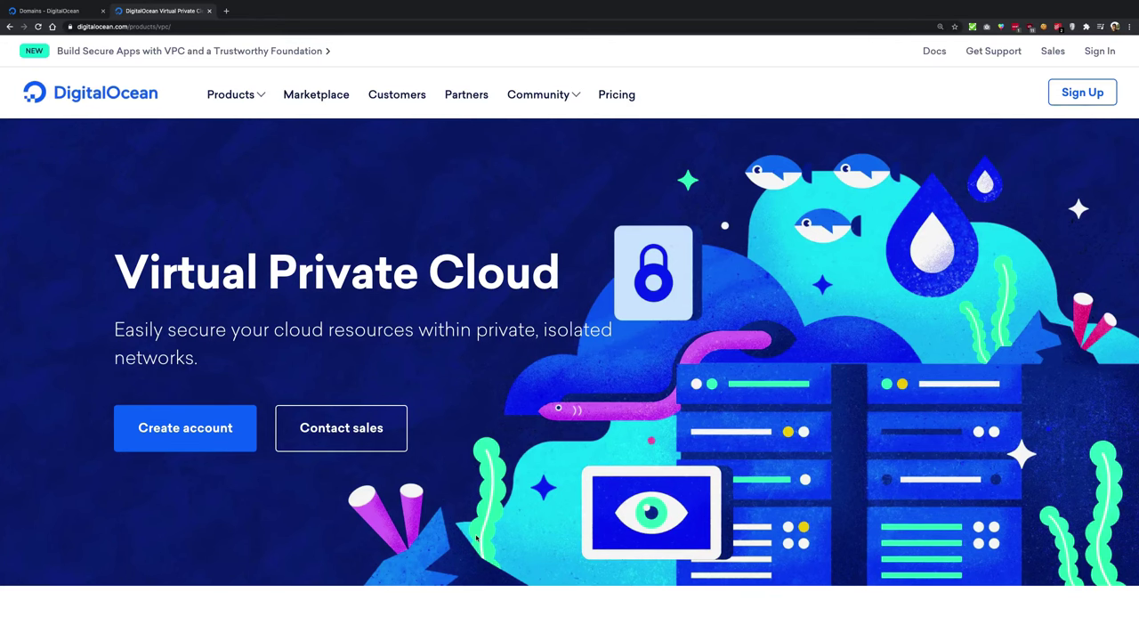
pyautogui.scroll(-1, 476, 536)
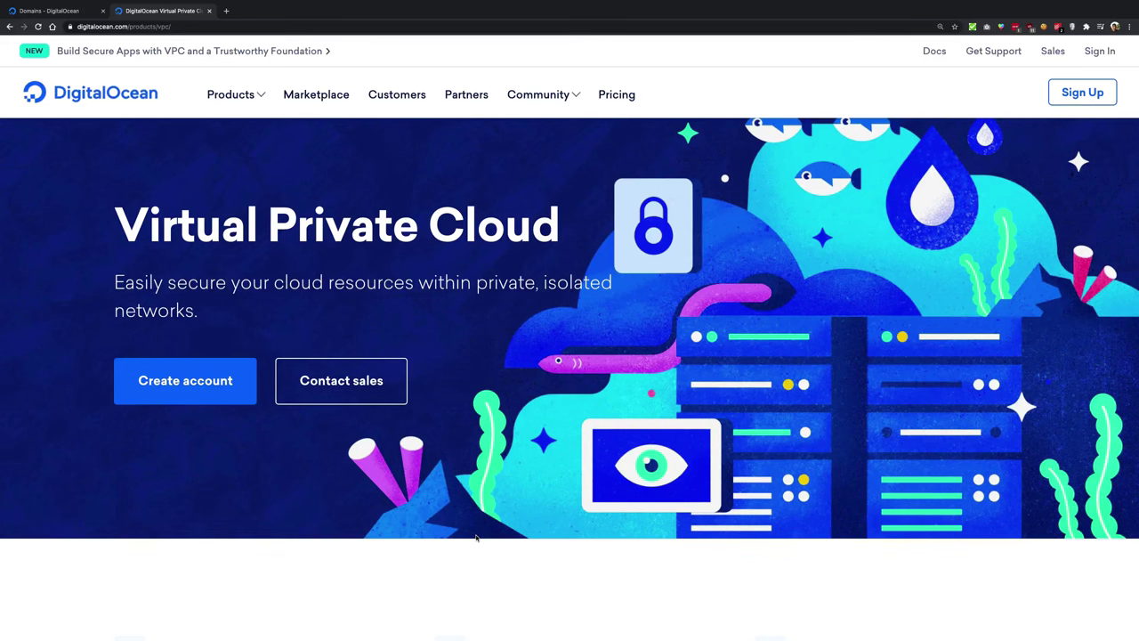
pyautogui.scroll(1, 502, 529)
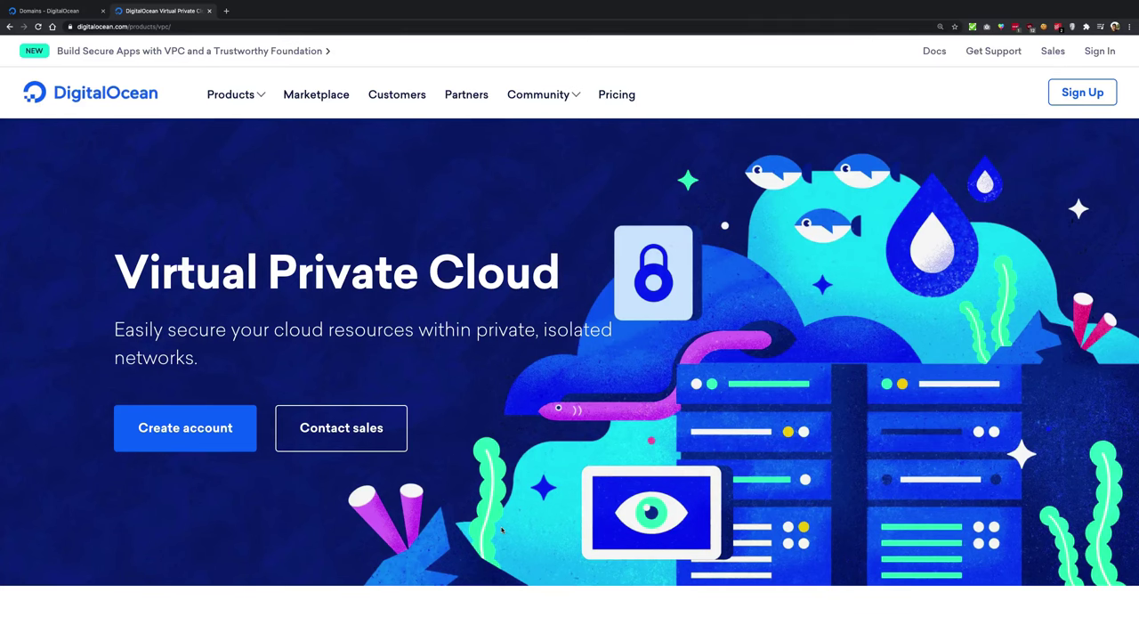
pyautogui.scroll(-5, 501, 531)
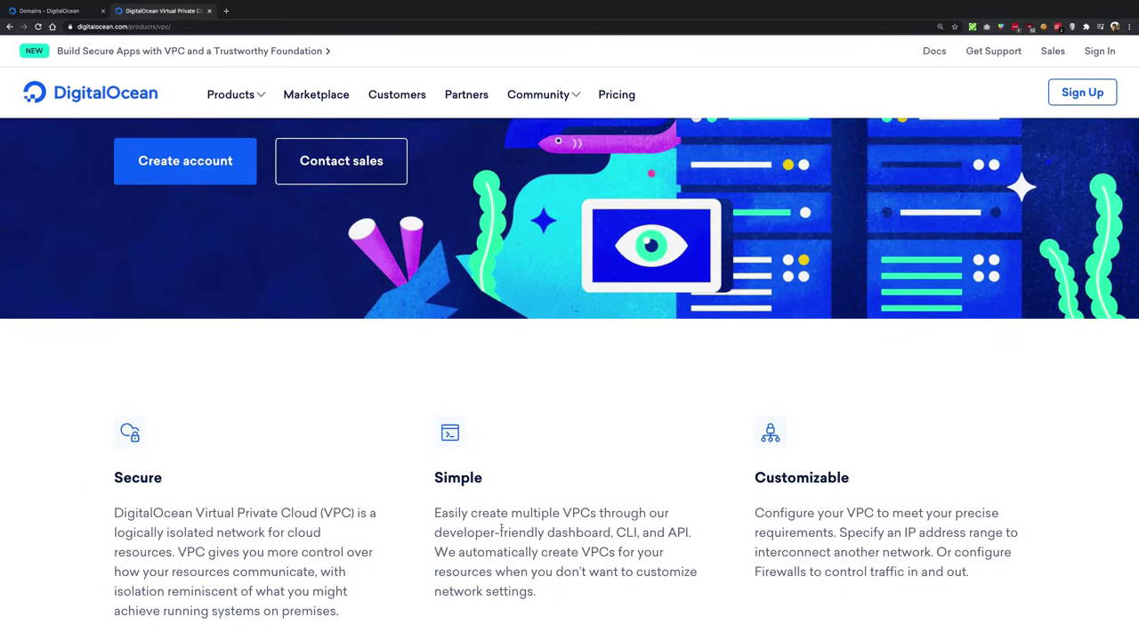
pyautogui.press('super+1')
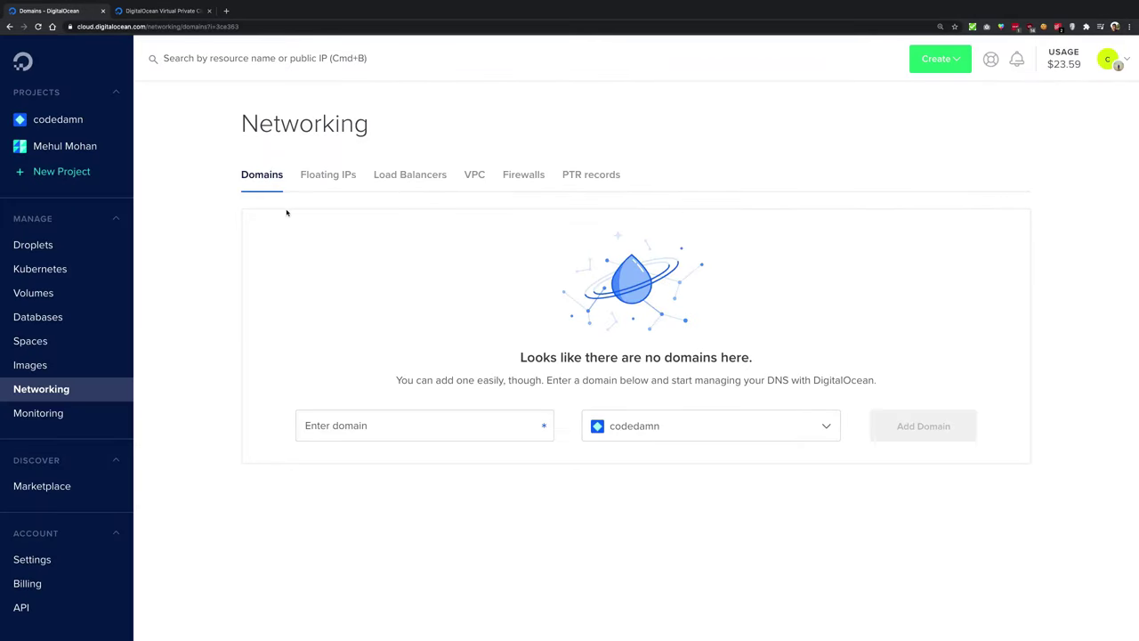
# Open the second project from the sidebar's Projects list to see its empty Resources page
pyautogui.click(71, 146)
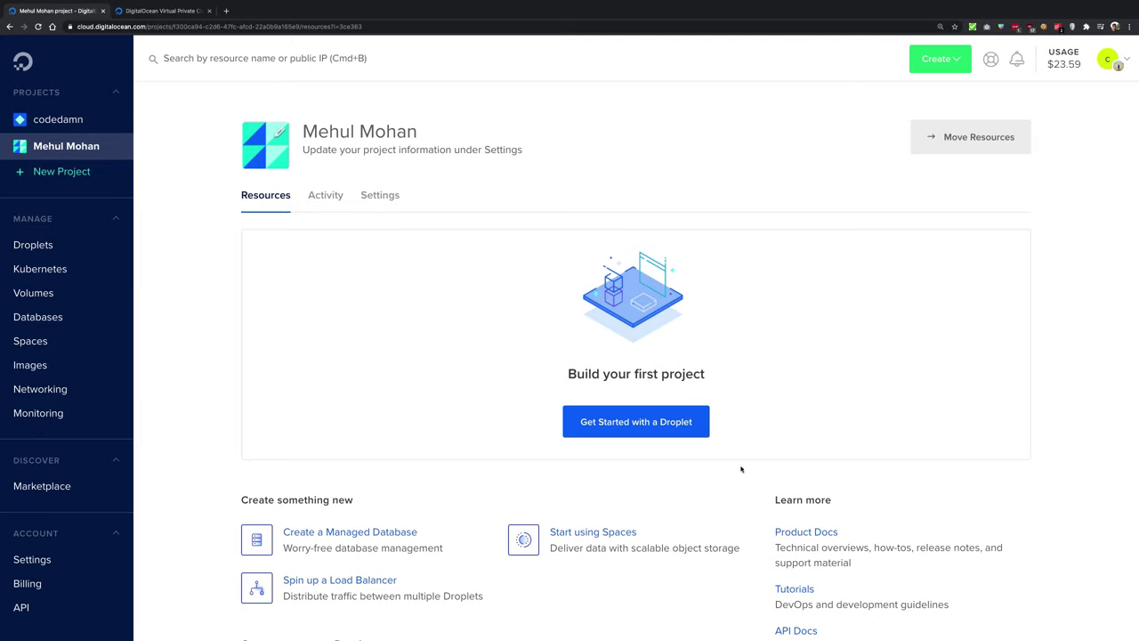
pyautogui.click(649, 430)
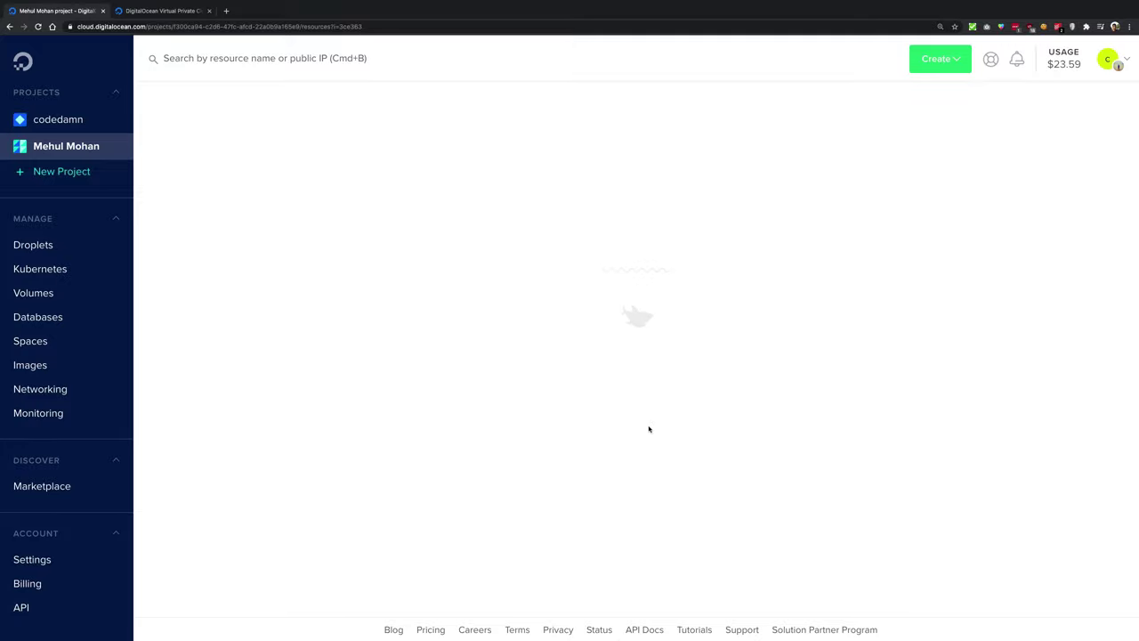
pyautogui.scroll(-5, 513, 307)
pyautogui.scroll(-6, 513, 307)
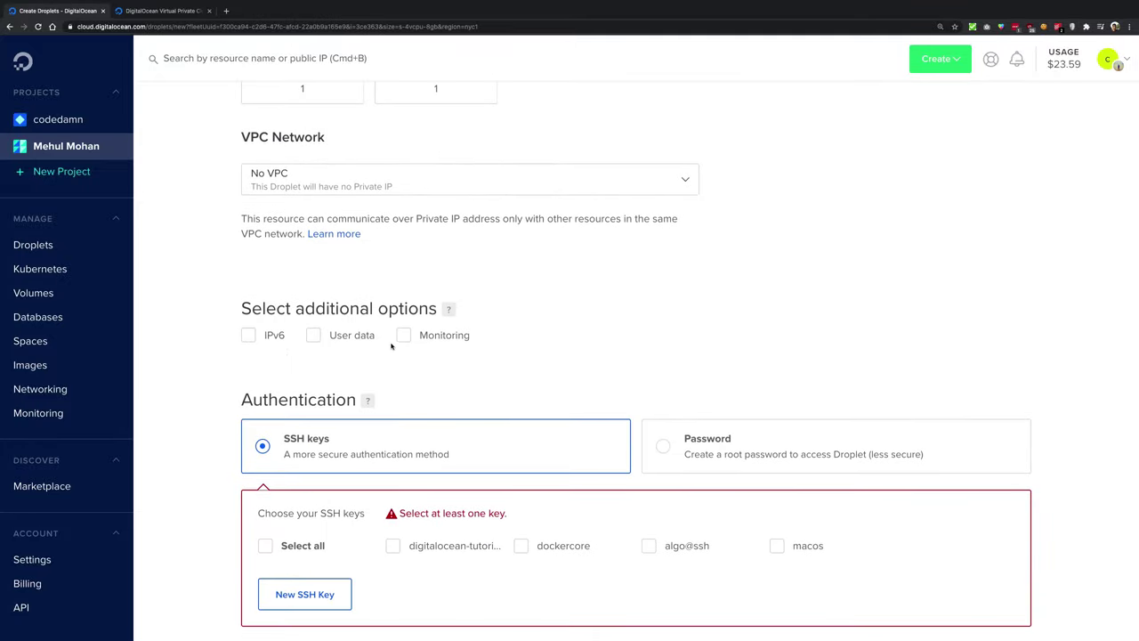
pyautogui.scroll(-8, 389, 452)
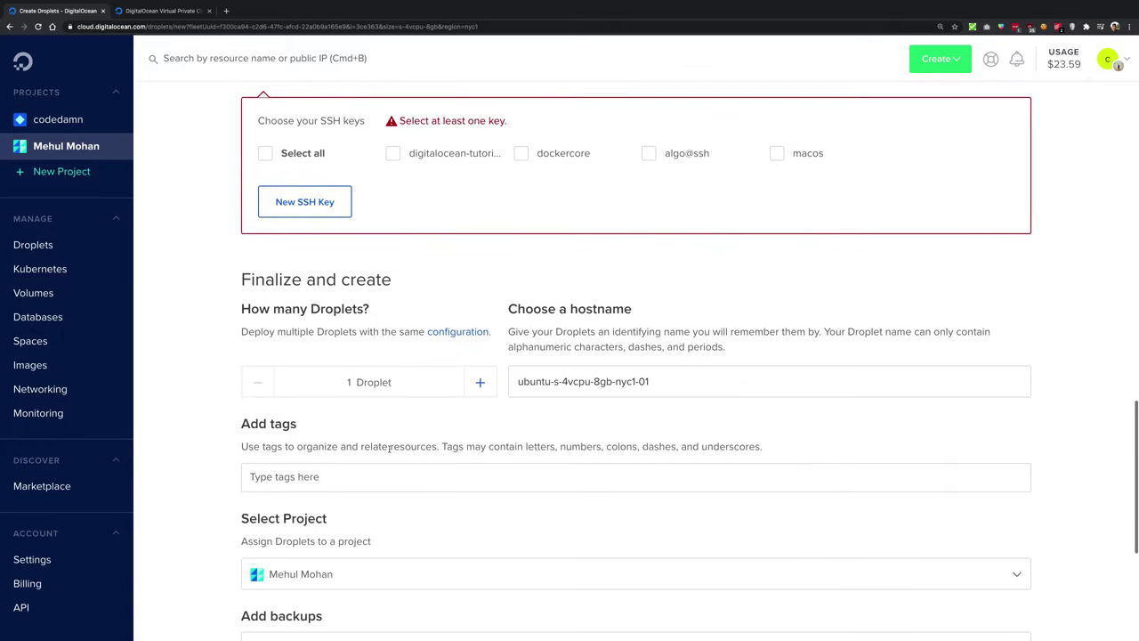
pyautogui.scroll(10, 389, 449)
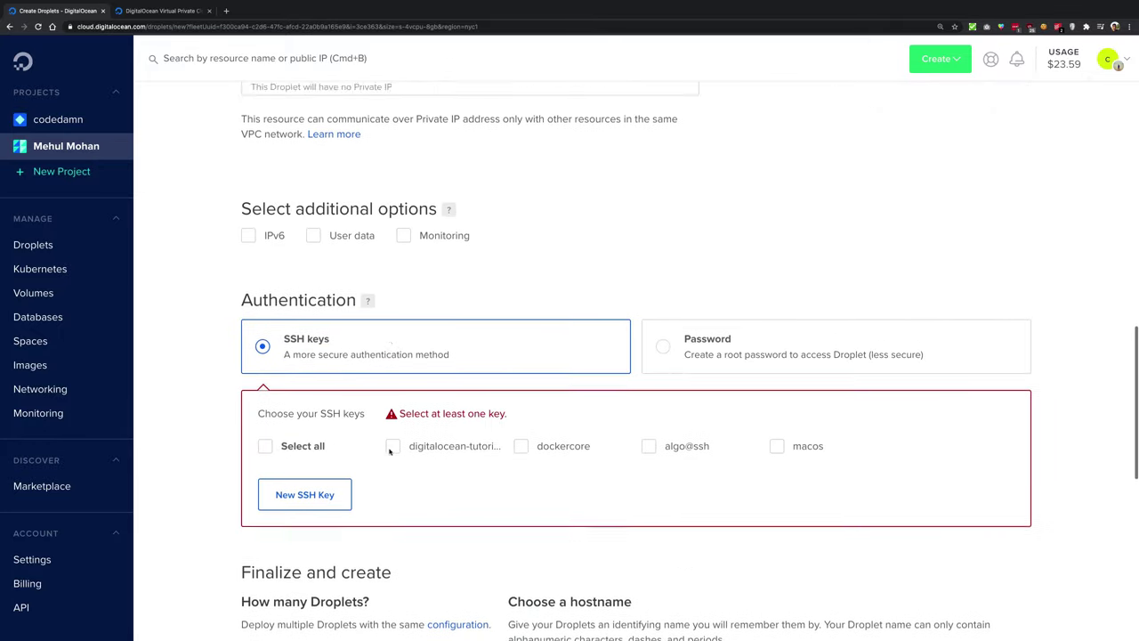
pyautogui.scroll(2, 389, 452)
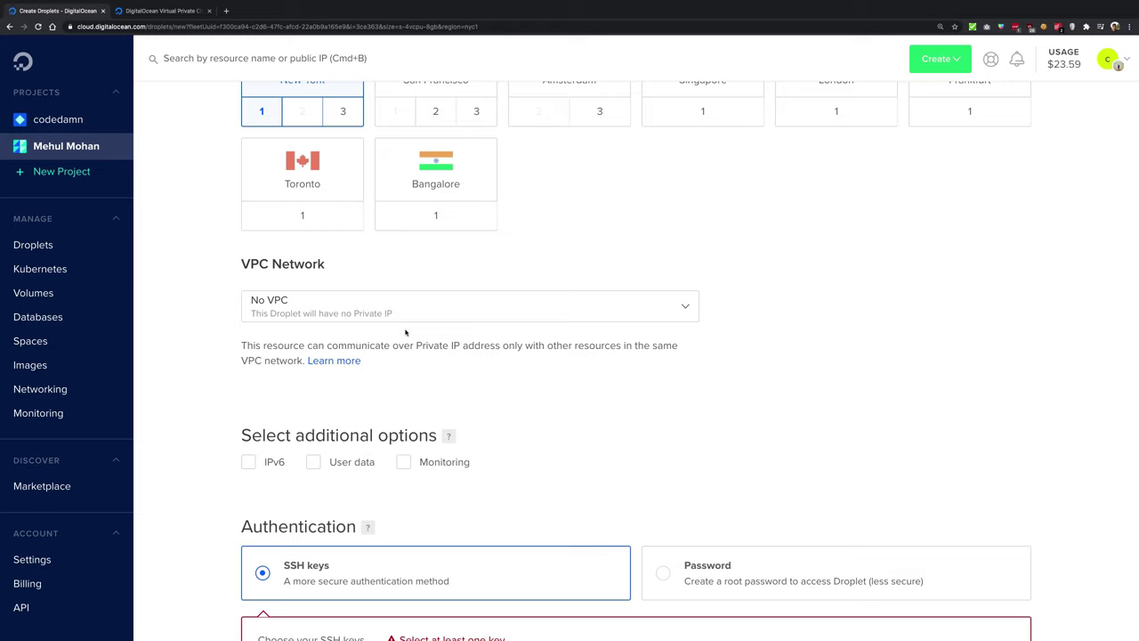
pyautogui.click(381, 317)
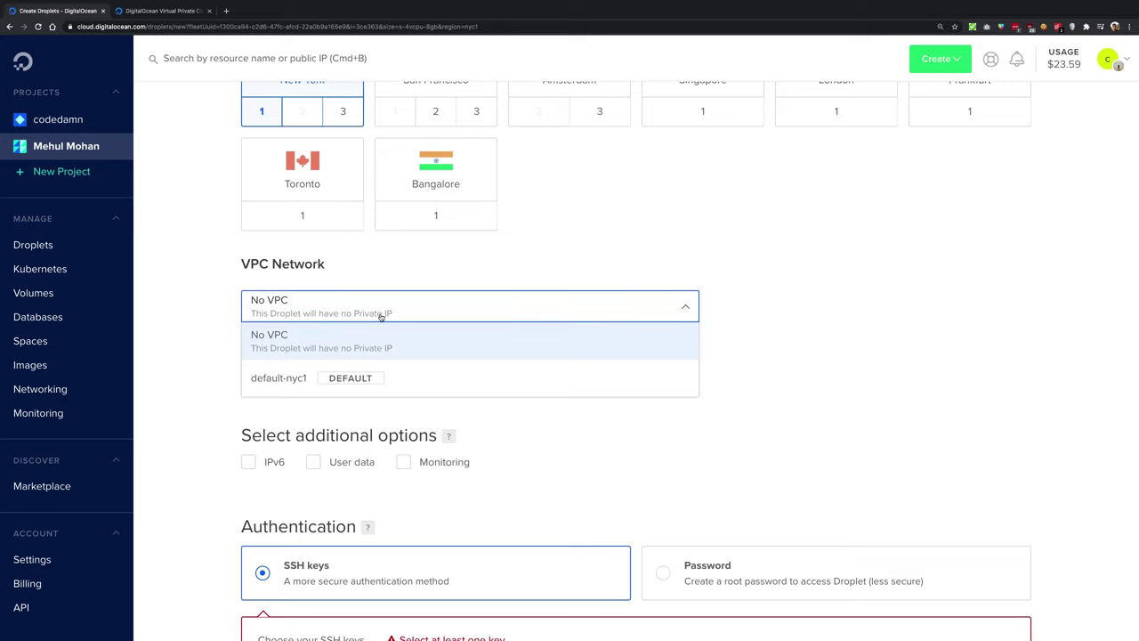
pyautogui.click(381, 317)
pyautogui.tripleClick(286, 263)
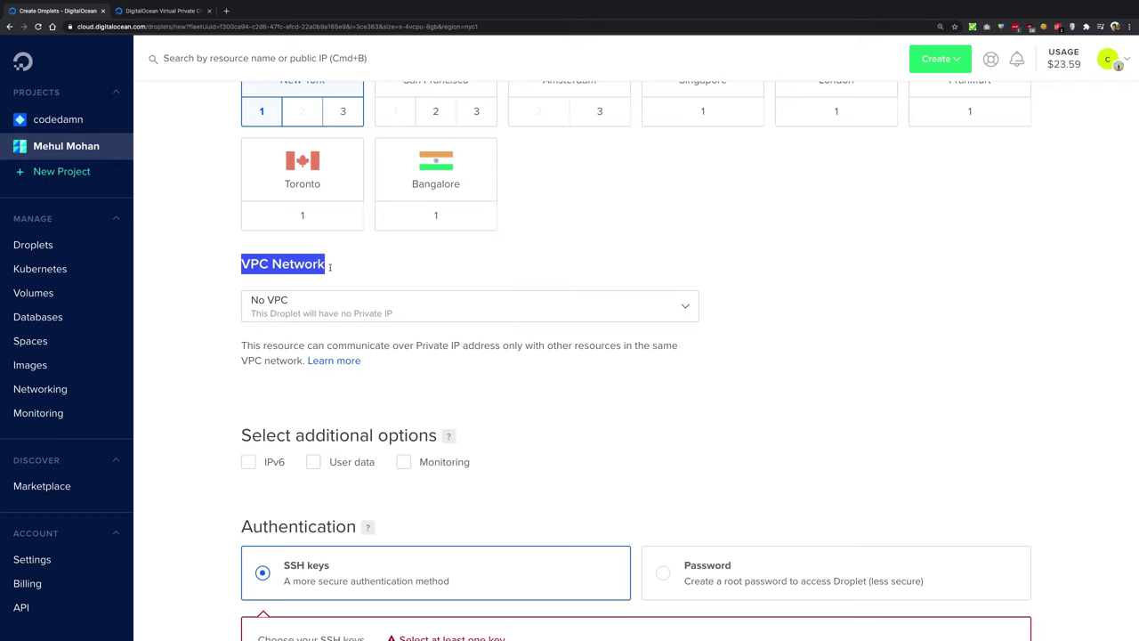
pyautogui.click(355, 271)
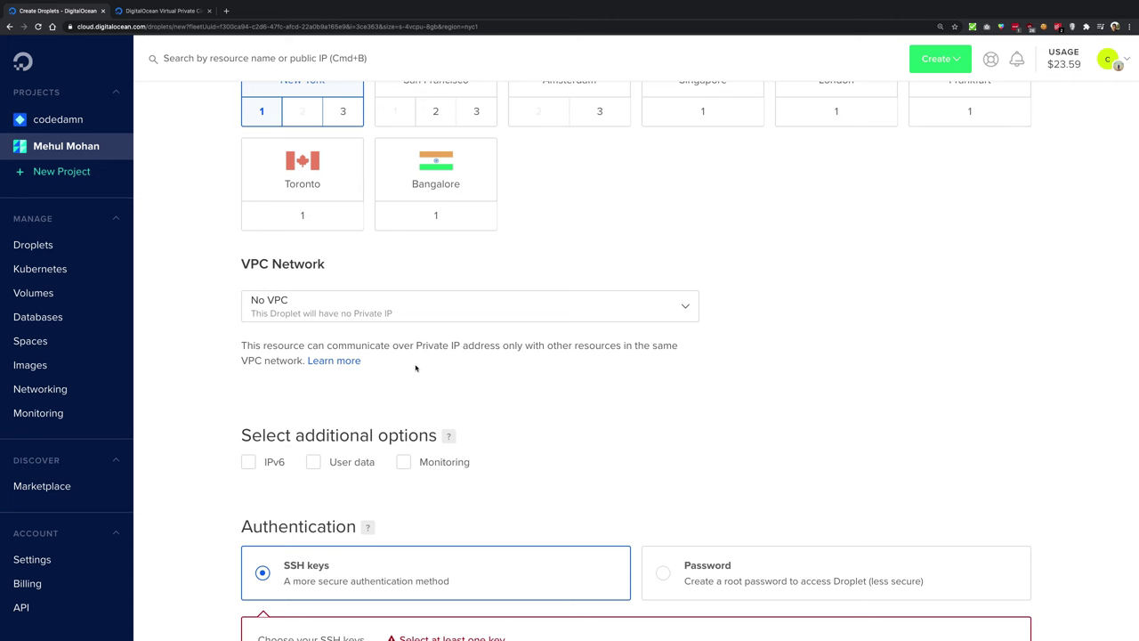
# Switch to the Virtual Private Cloud product page and scroll through its overview
pyautogui.hotkey('ctrl', 'Tab')
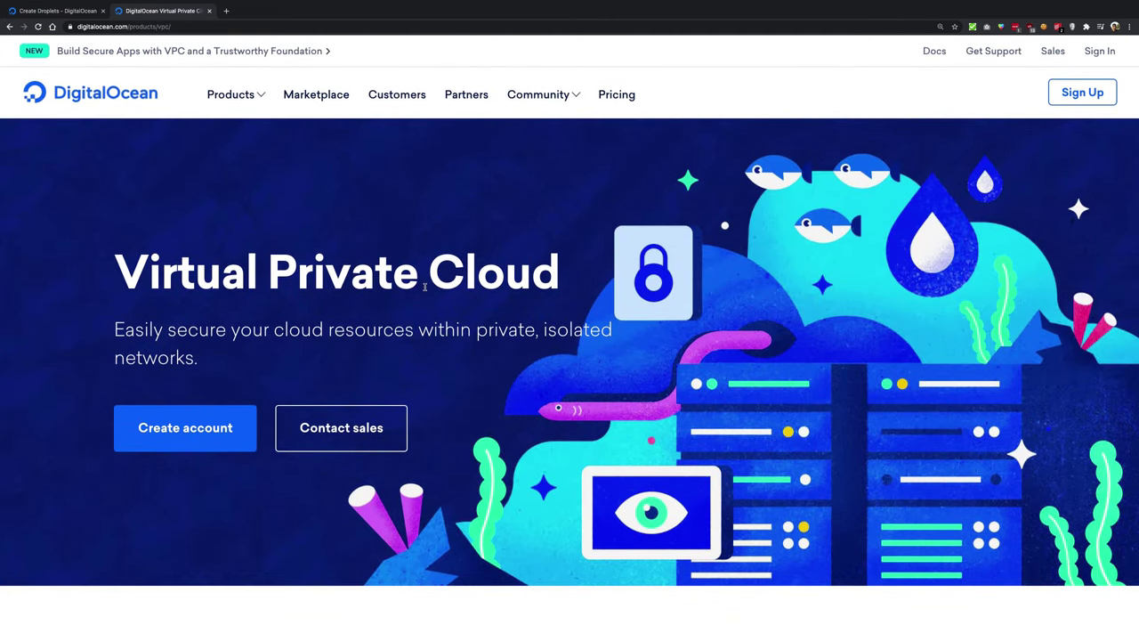
pyautogui.scroll(-3, 426, 287)
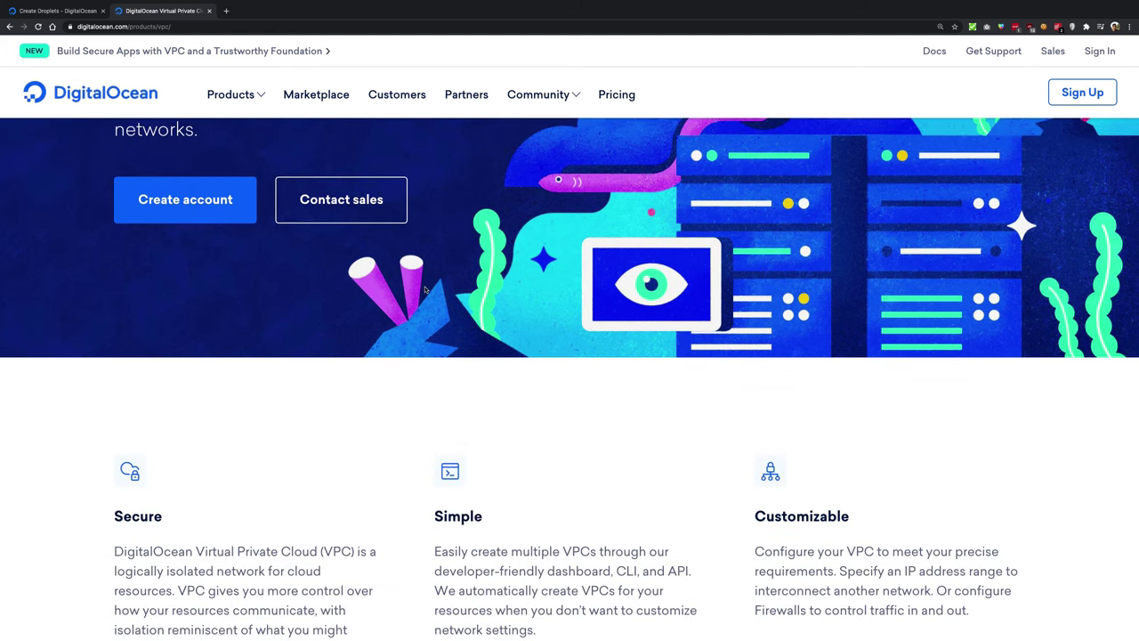
pyautogui.scroll(-6, 426, 289)
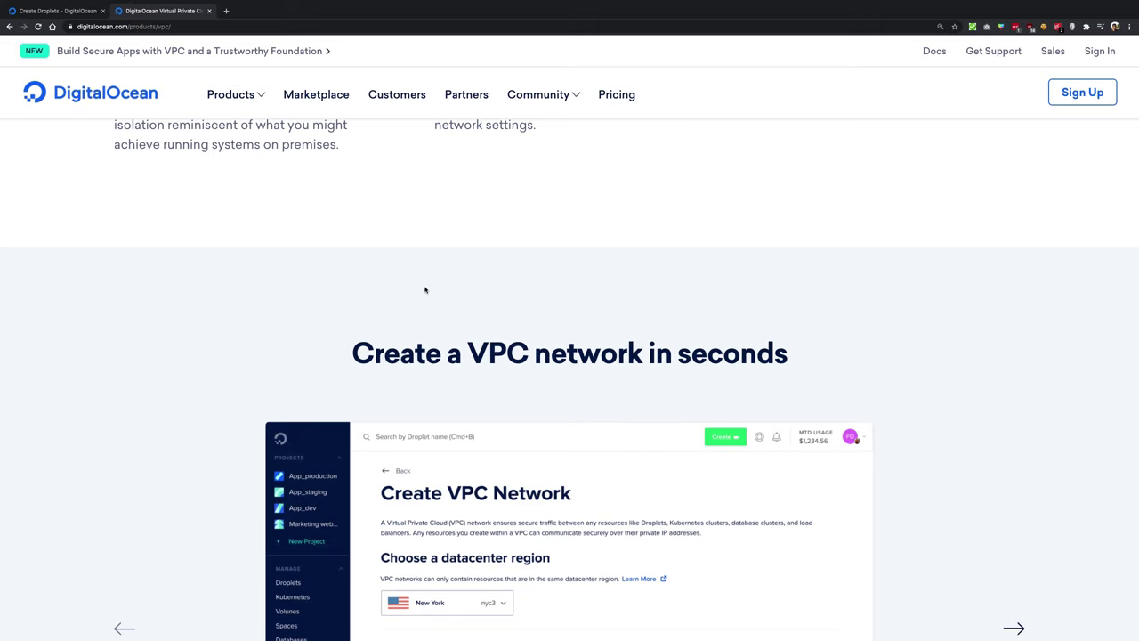
pyautogui.scroll(-3, 426, 290)
pyautogui.scroll(-8, 425, 290)
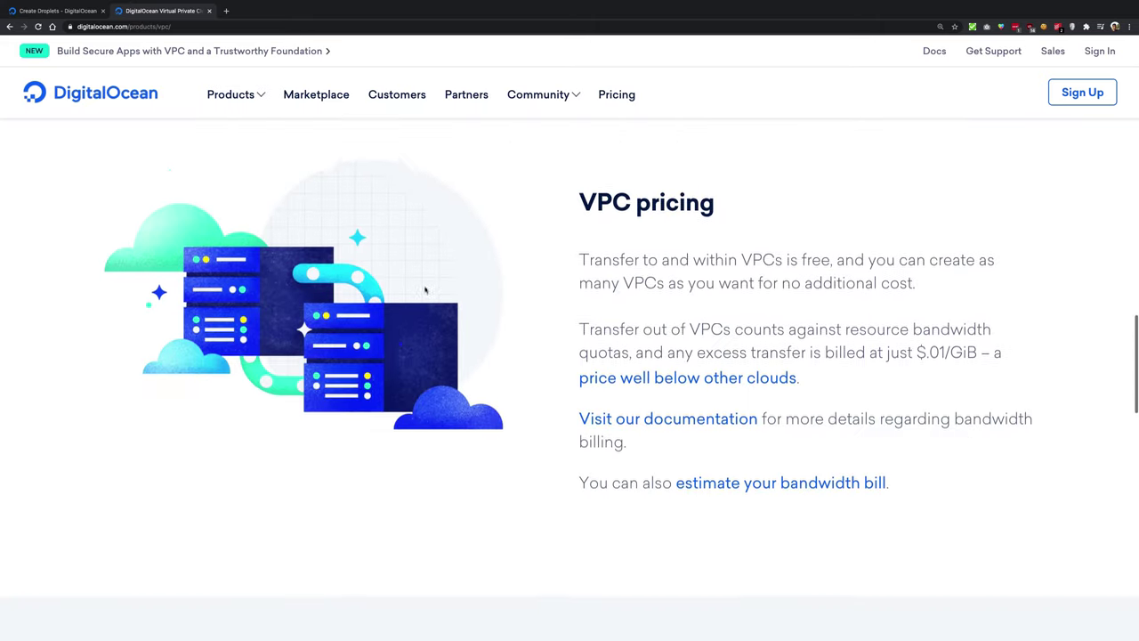
pyautogui.scroll(6, 425, 289)
pyautogui.scroll(2, 764, 495)
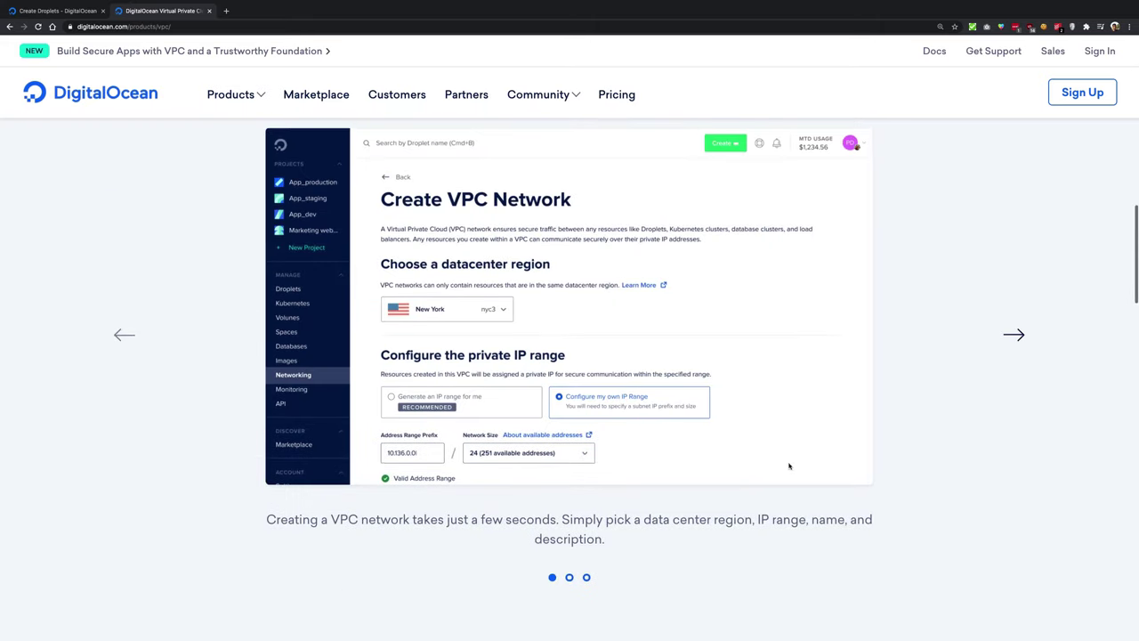
# Advance the screenshot carousel to the VPC networks list slide, then read the rest of the page
pyautogui.click(1013, 345)
pyautogui.click(1013, 345)
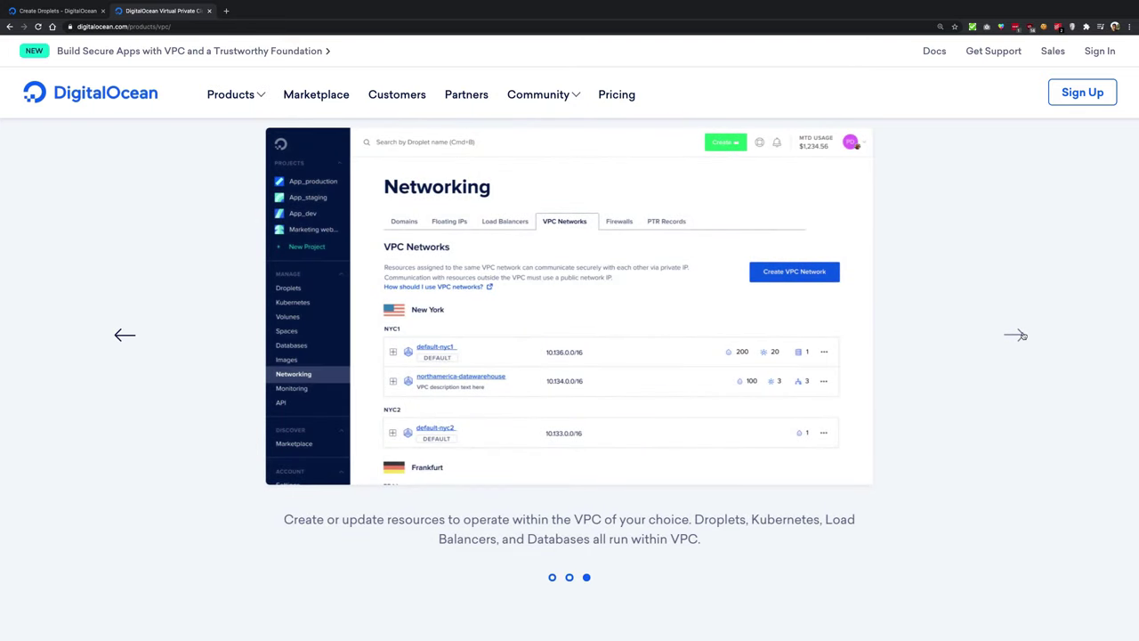
pyautogui.scroll(-4, 1024, 336)
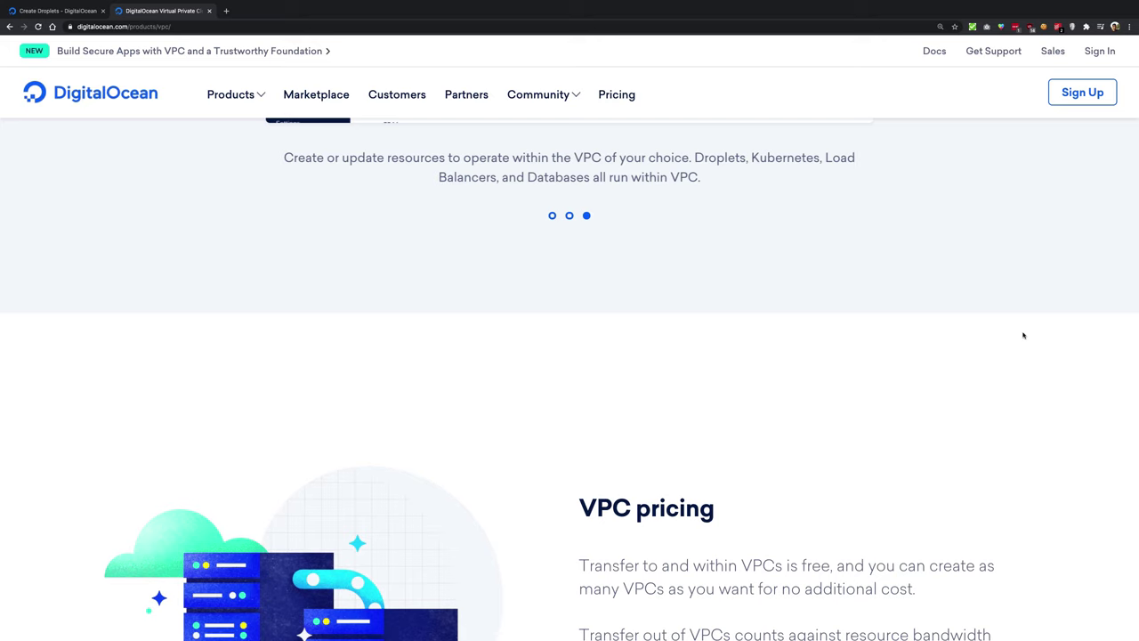
pyautogui.scroll(-2, 1024, 335)
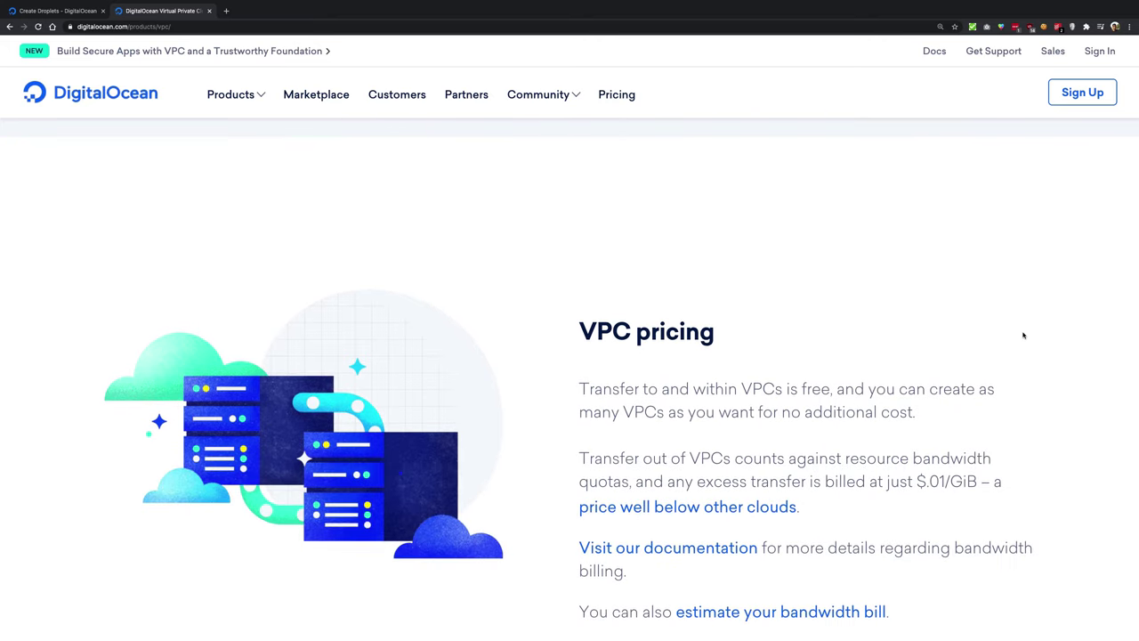
pyautogui.scroll(-1, 1024, 336)
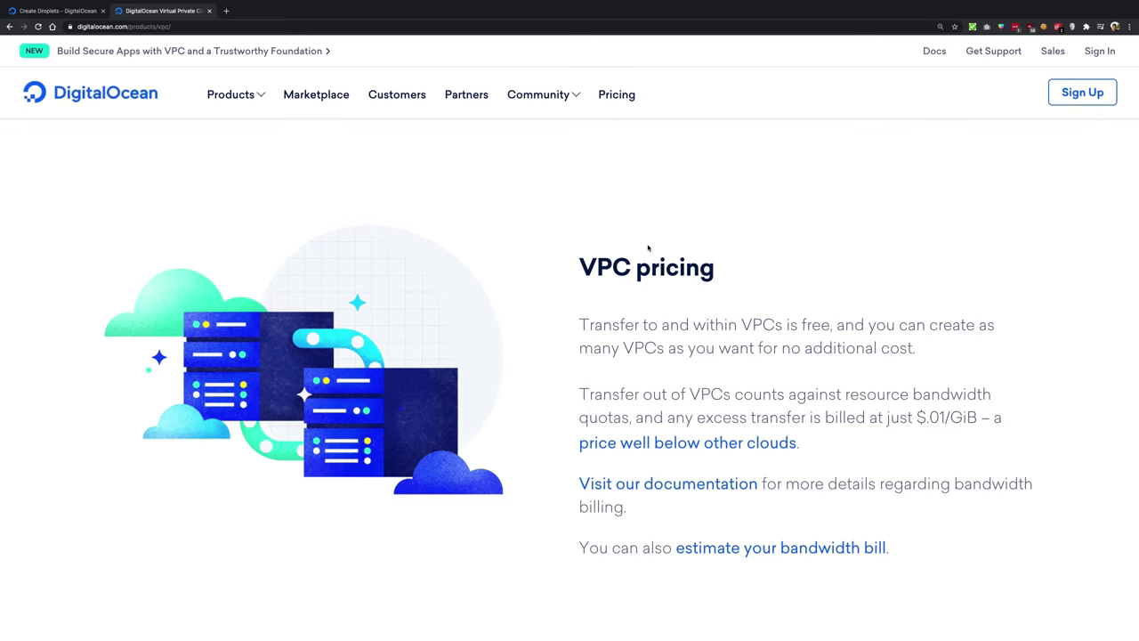
pyautogui.scroll(-5, 648, 247)
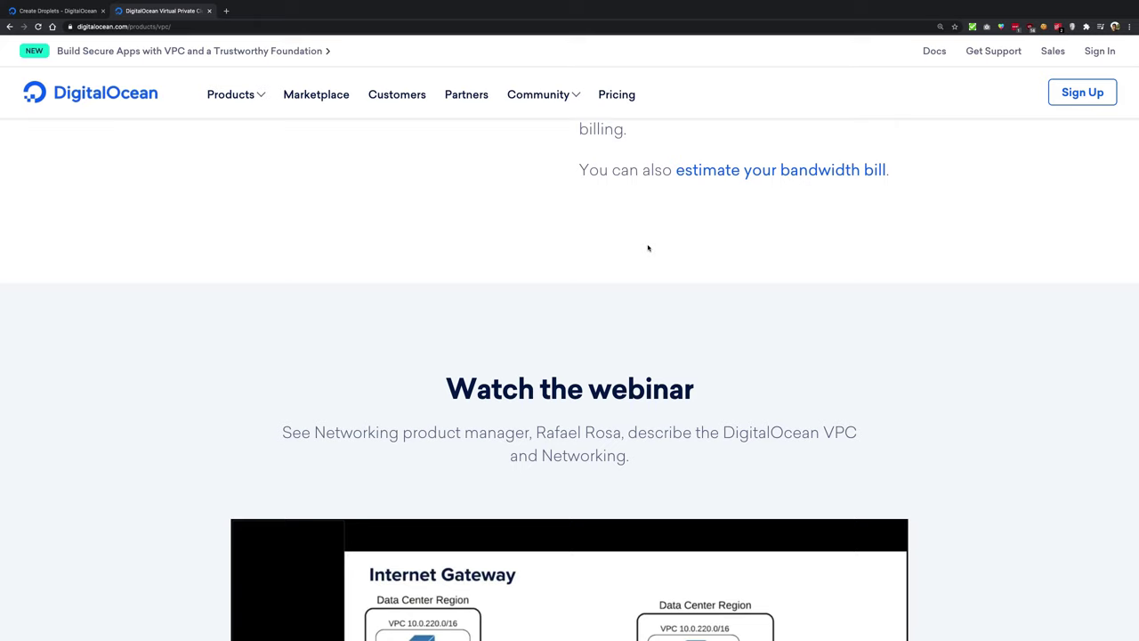
pyautogui.scroll(-5, 648, 248)
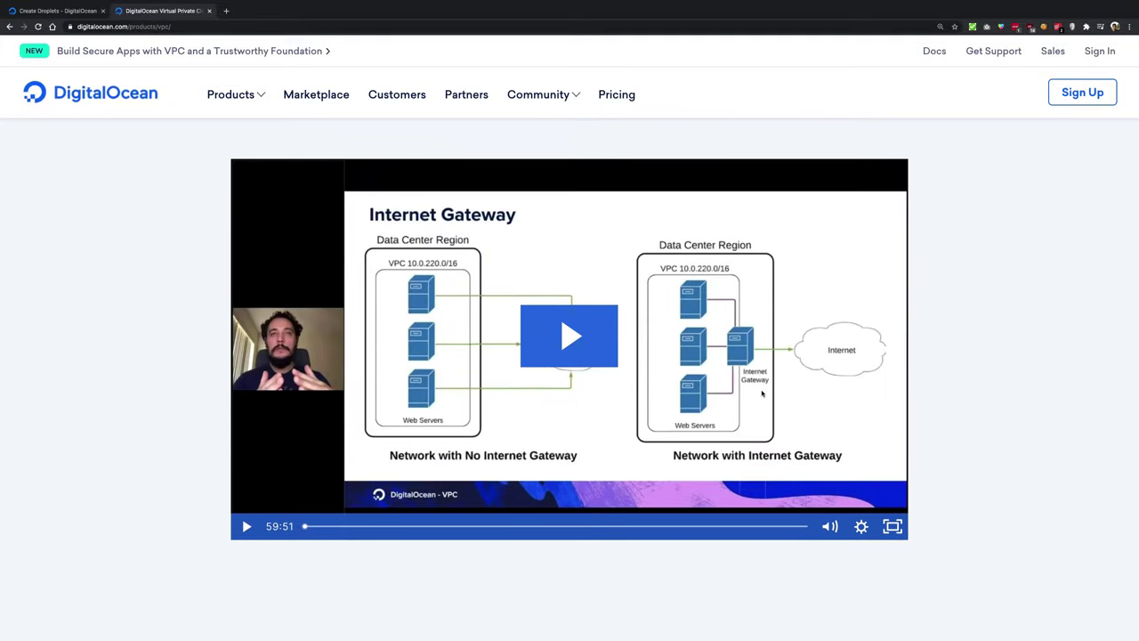
pyautogui.scroll(-1, 762, 393)
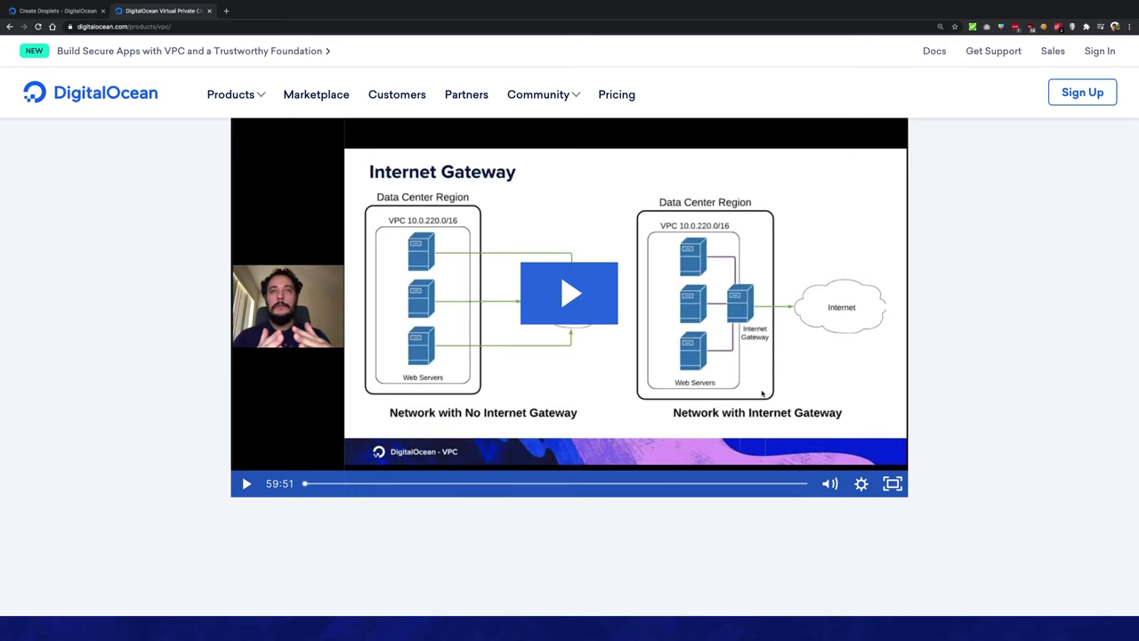
pyautogui.scroll(-3, 762, 393)
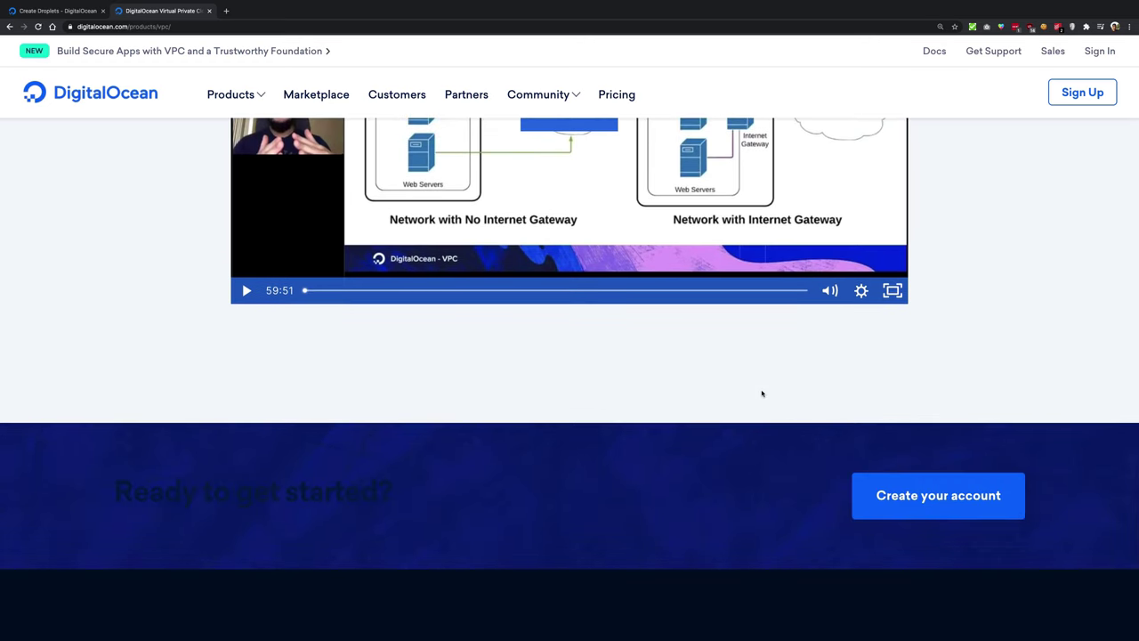
pyautogui.scroll(-5, 762, 393)
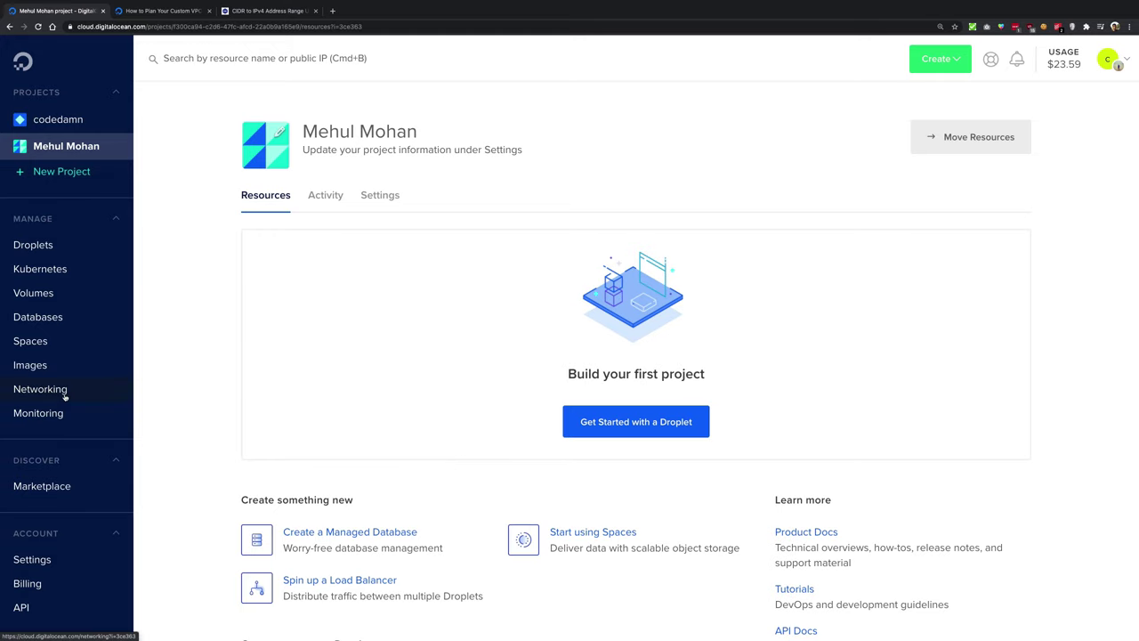
# Show the Networking VPC list with default-nyc3, default-sfo2 and default-ams3 networks
pyautogui.click(64, 395)
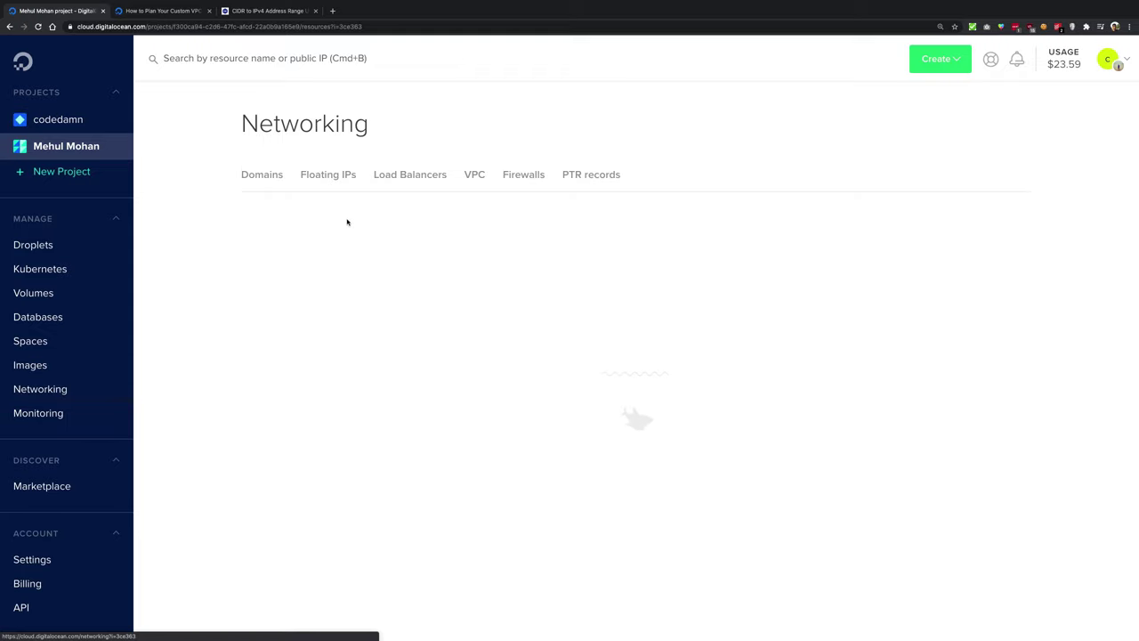
pyautogui.click(475, 175)
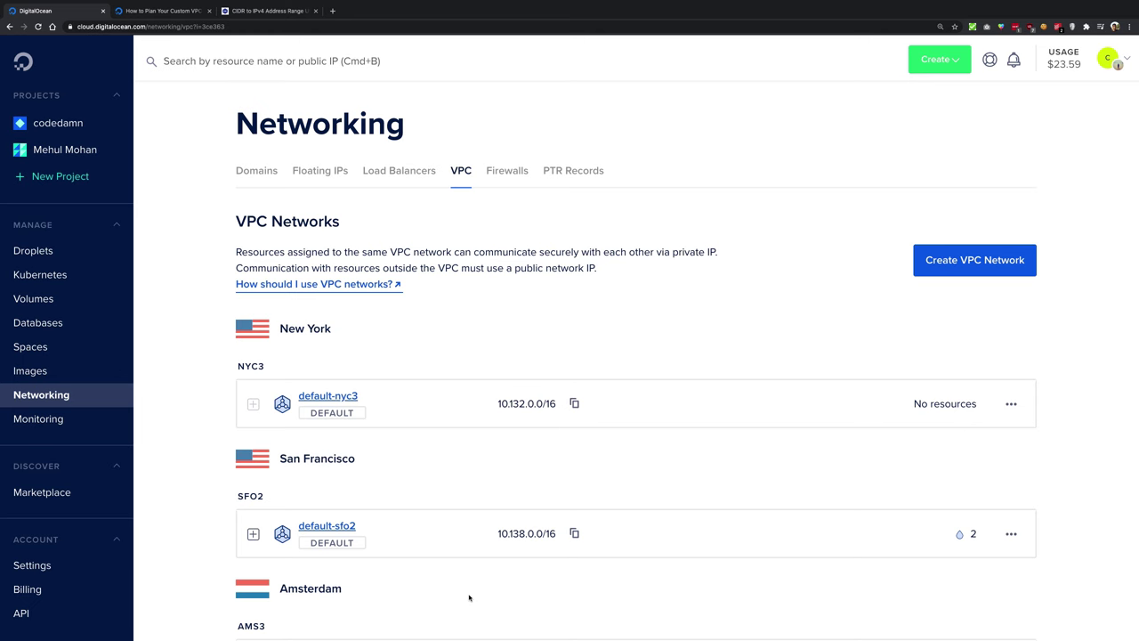
pyautogui.scroll(-3, 469, 597)
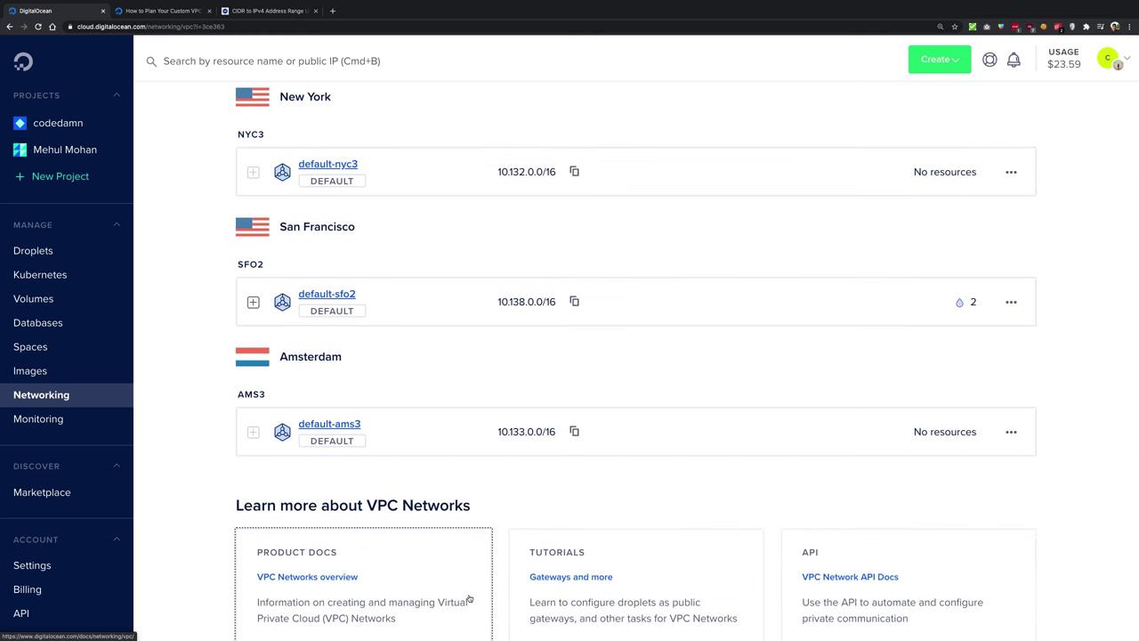
pyautogui.scroll(3, 469, 598)
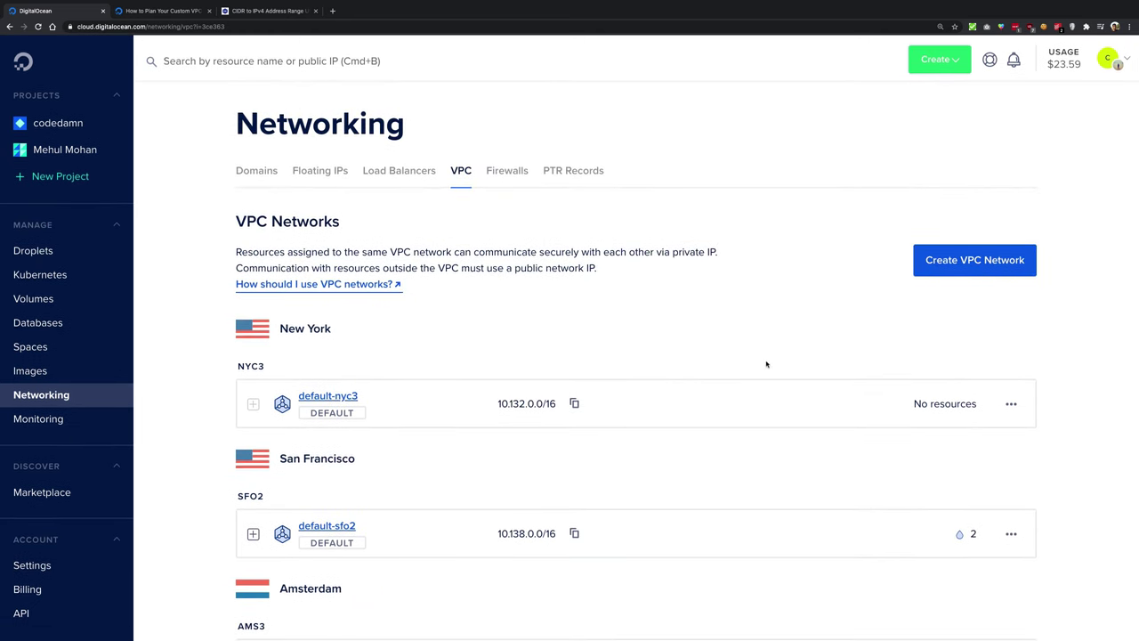
# Start a new VPC network in San Francisco SFO2, keeping the auto-generated IP range
pyautogui.click(945, 274)
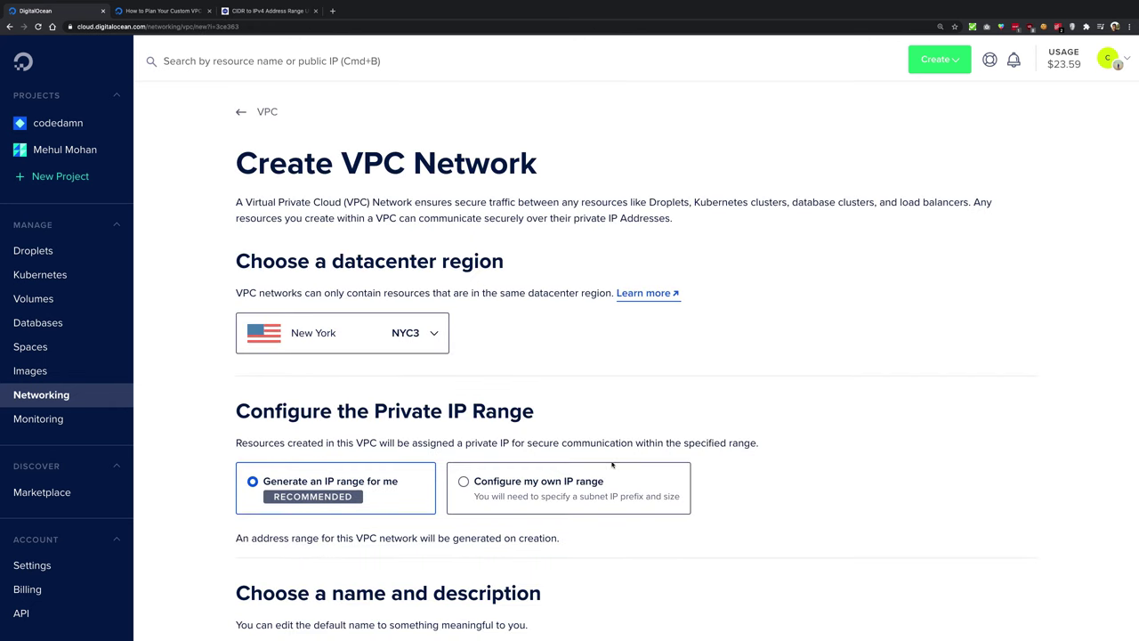
pyautogui.scroll(-1, 474, 358)
pyautogui.scroll(-2, 473, 358)
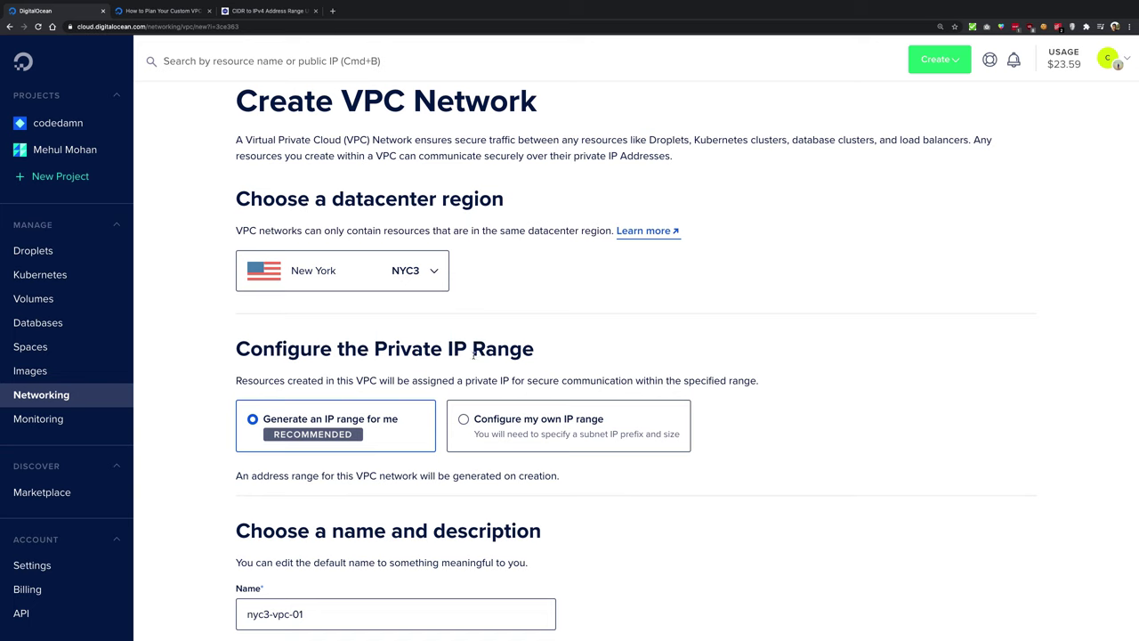
pyautogui.click(426, 277)
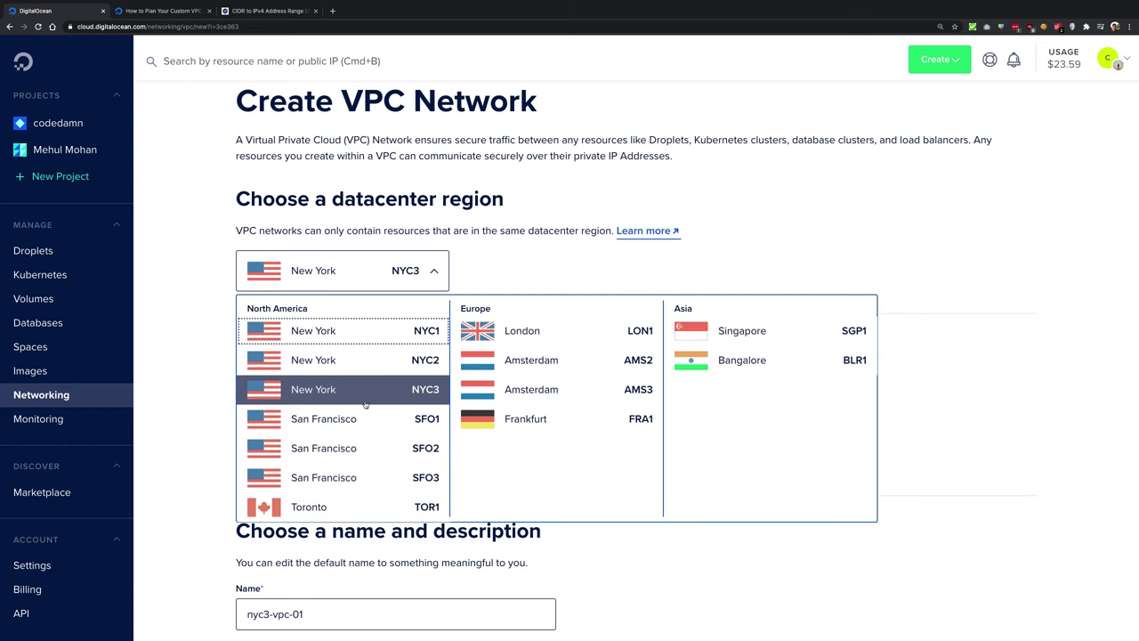
pyautogui.click(374, 447)
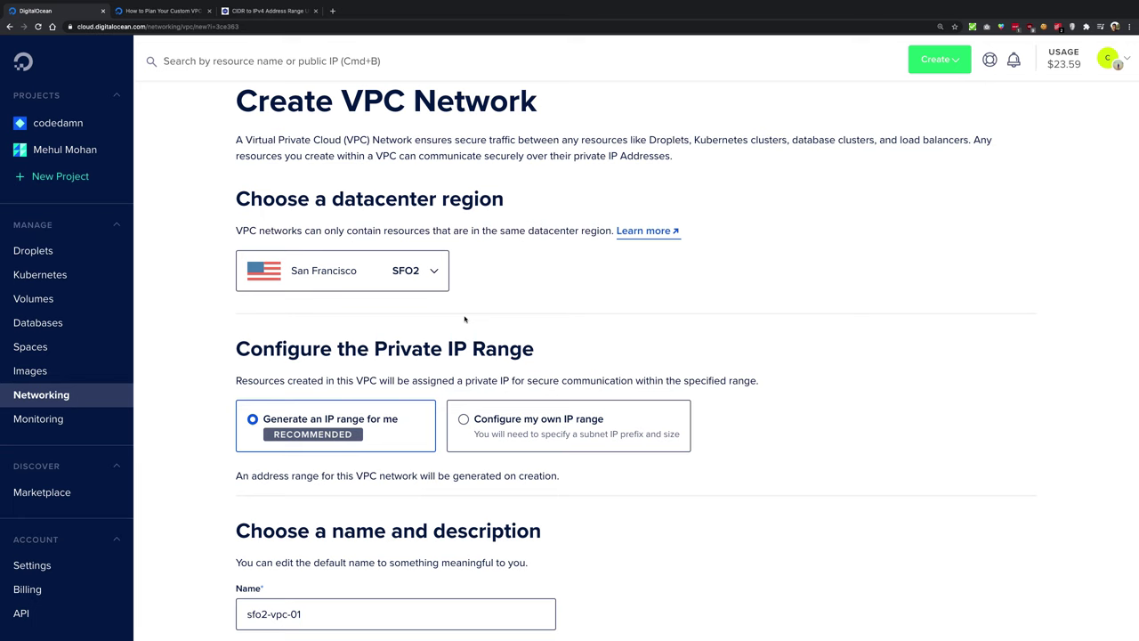
pyautogui.scroll(-2, 464, 318)
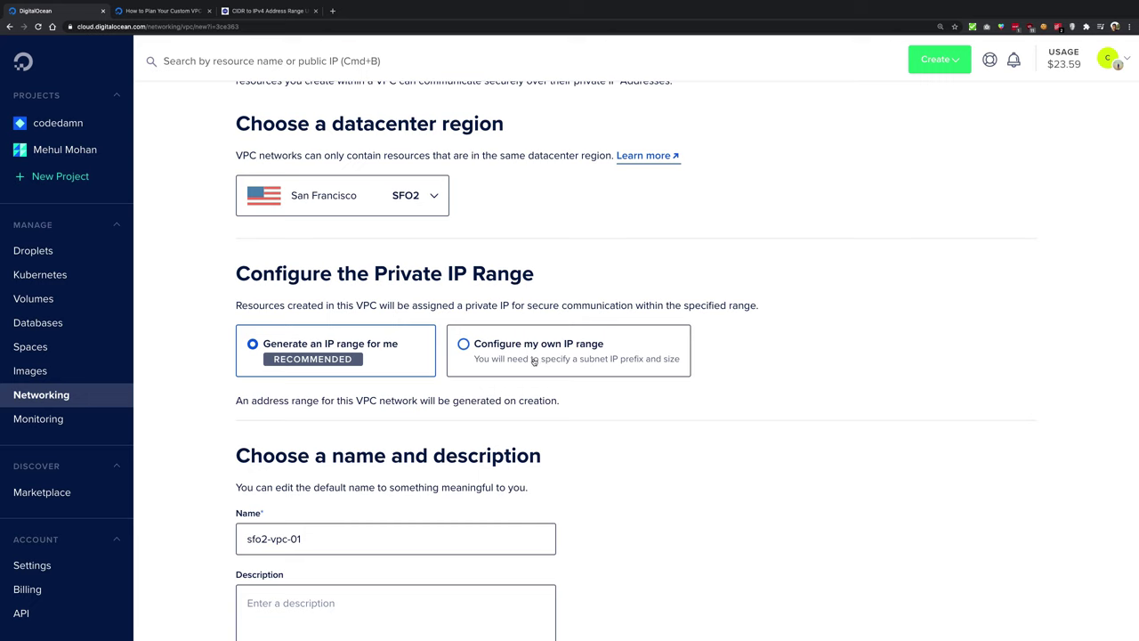
# Choose 'Configure my own IP range' for the SFO2 VPC and expand the Network Size list
pyautogui.click(464, 344)
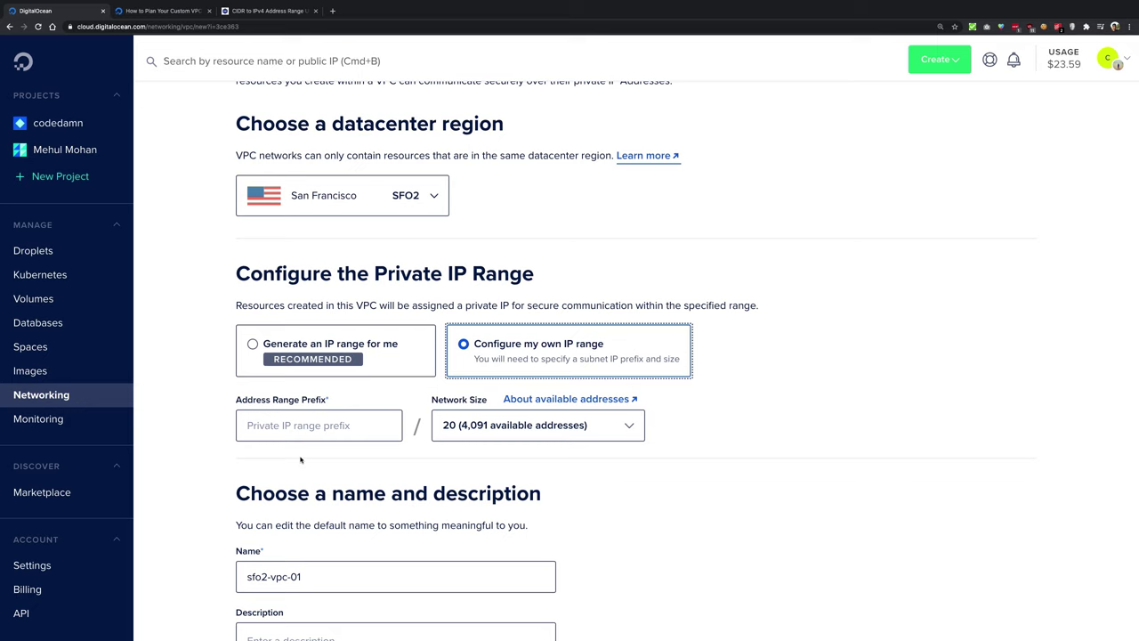
pyautogui.click(425, 350)
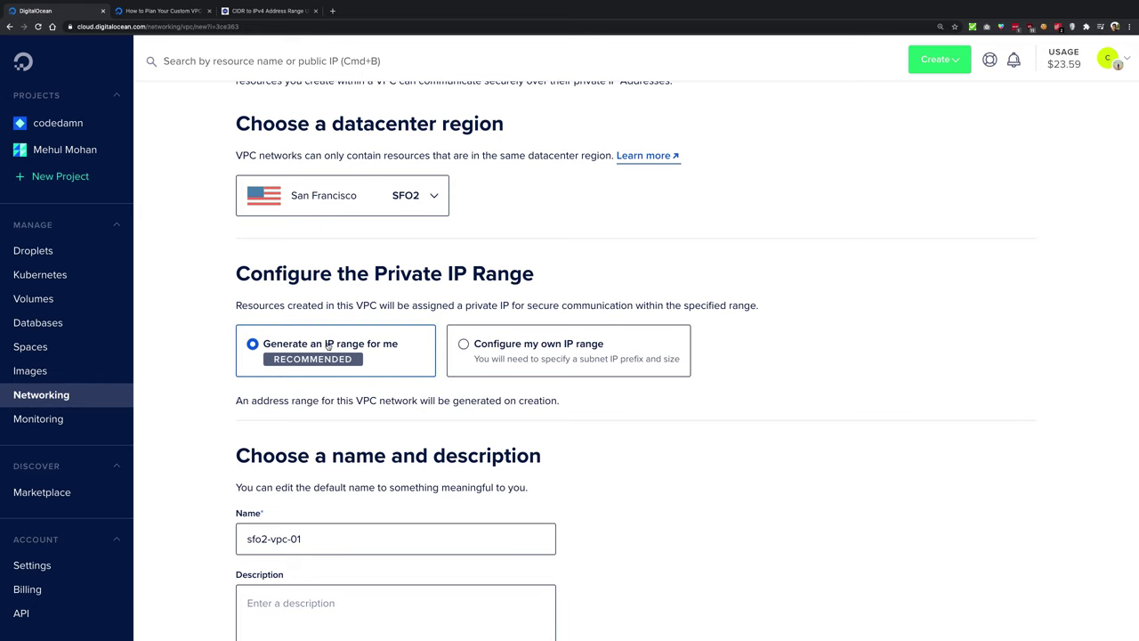
pyautogui.click(496, 336)
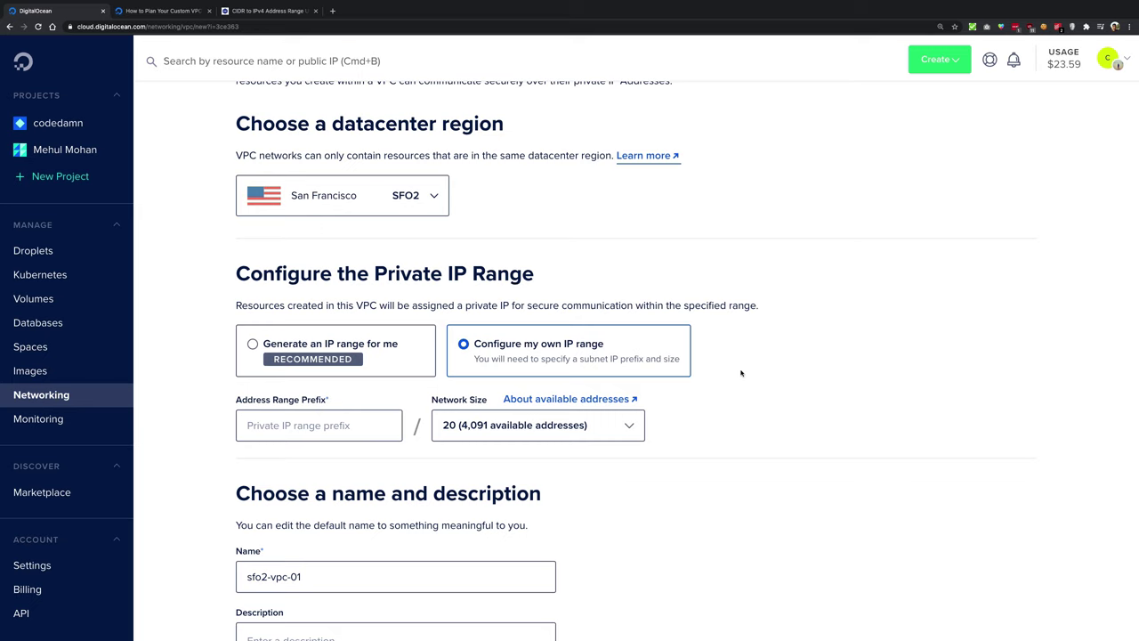
pyautogui.click(609, 423)
pyautogui.scroll(-1, 691, 401)
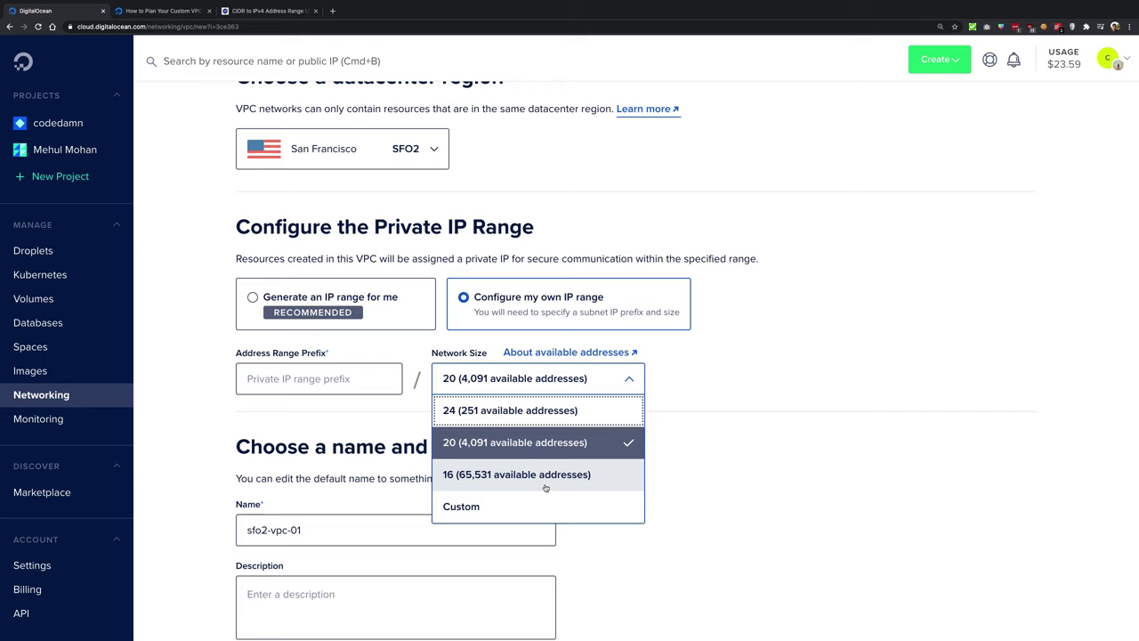
# Try network sizes 24, 20 and 16 (251, 4,091 and 65,531 addresses)
pyautogui.click(672, 436)
pyautogui.click(588, 389)
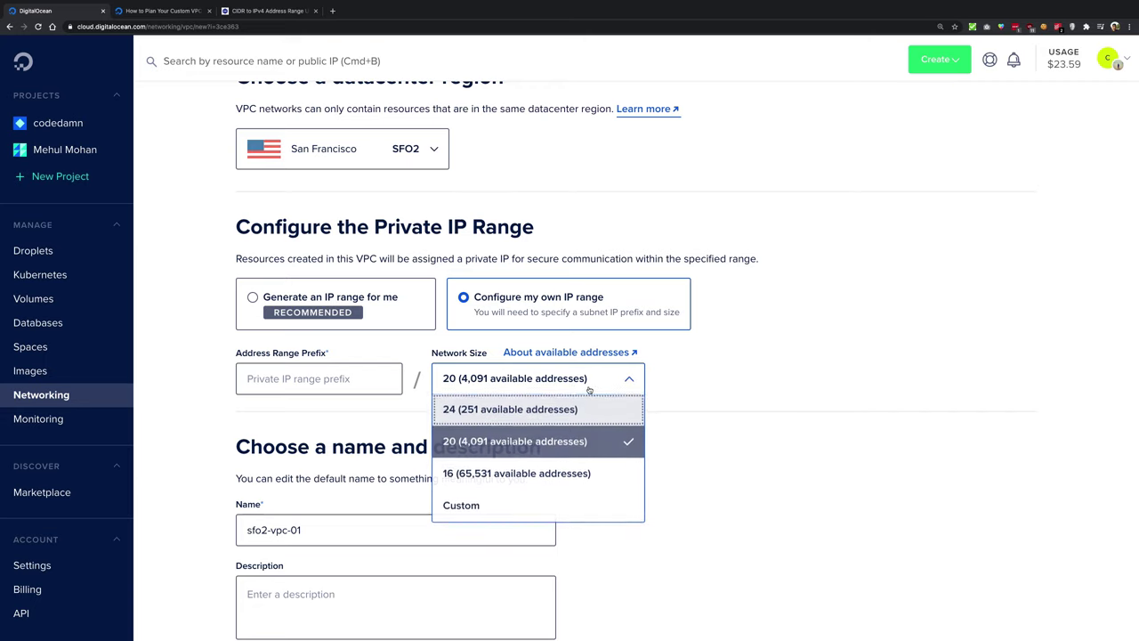
pyautogui.click(529, 409)
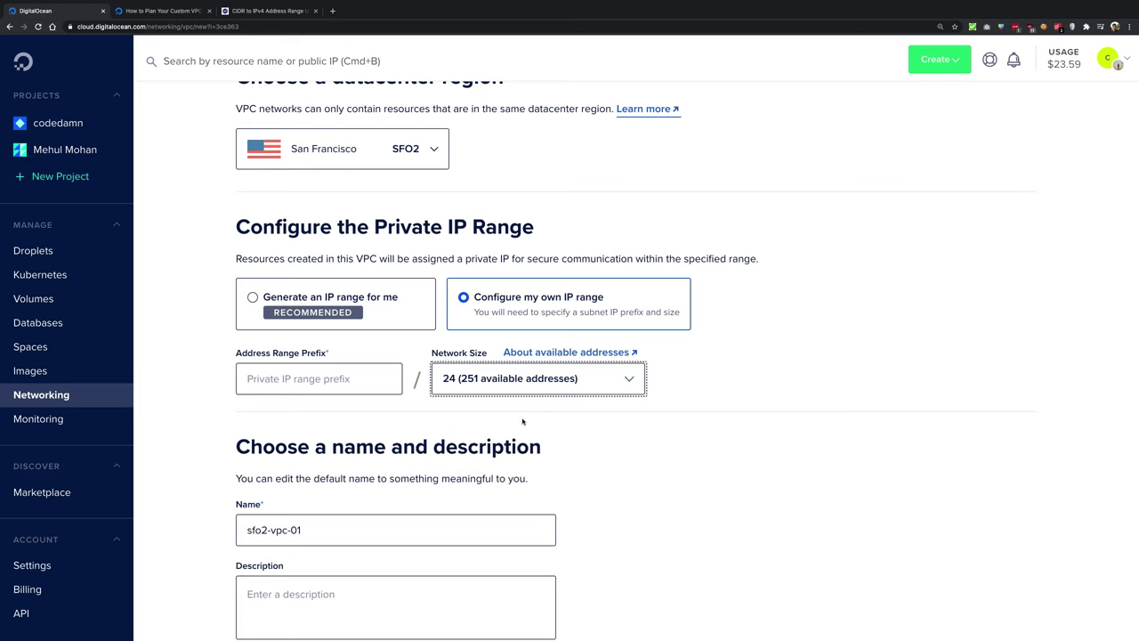
pyautogui.click(327, 383)
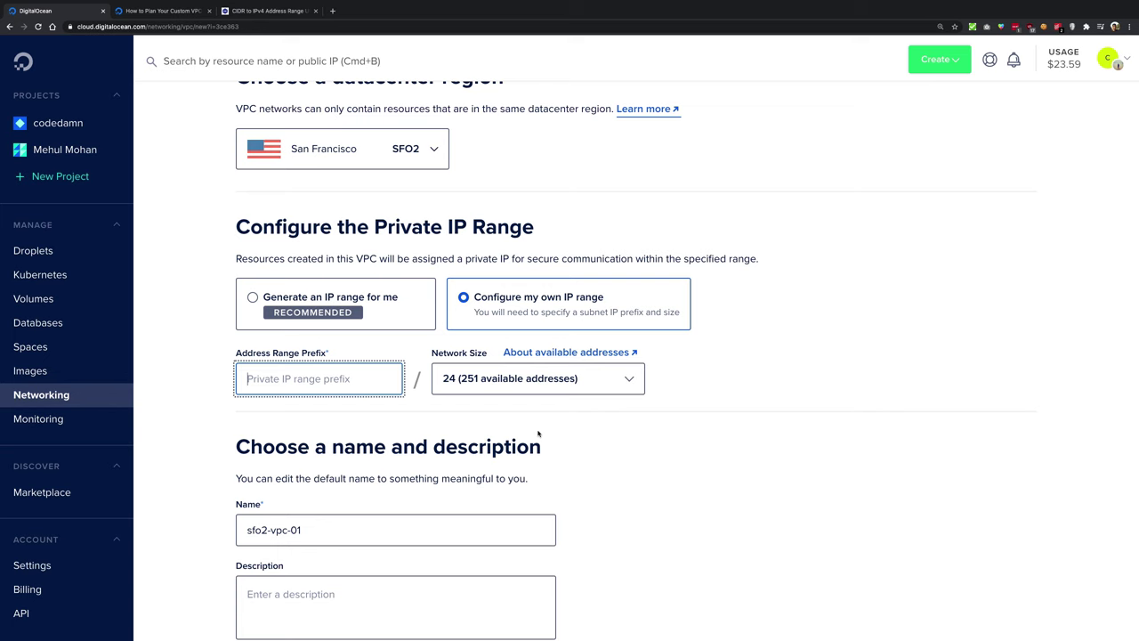
pyautogui.click(534, 383)
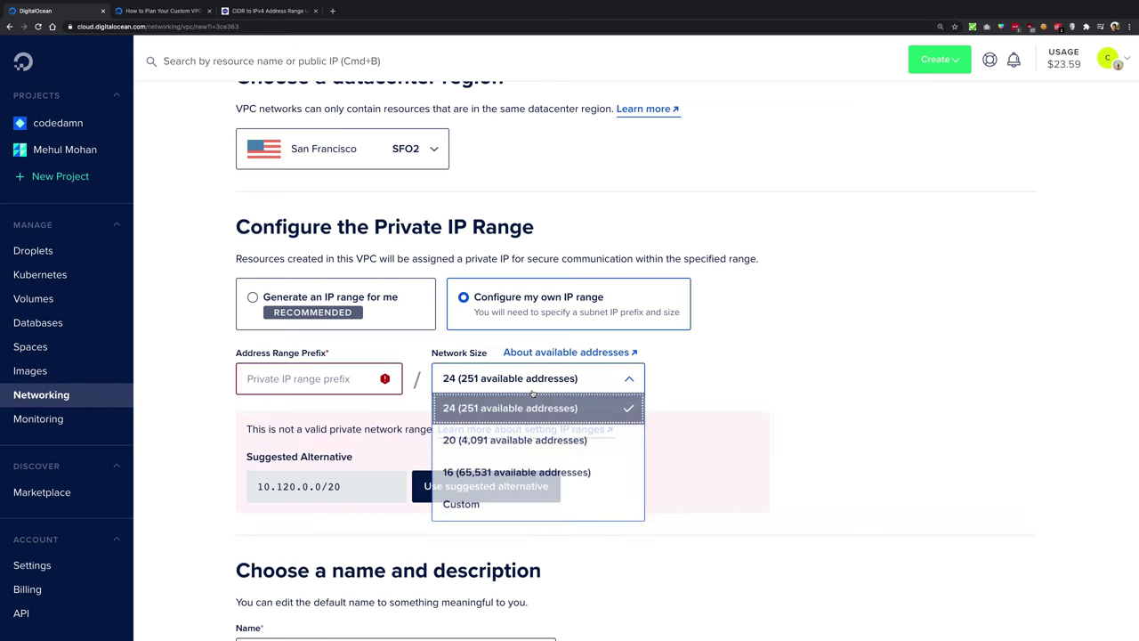
pyautogui.click(519, 442)
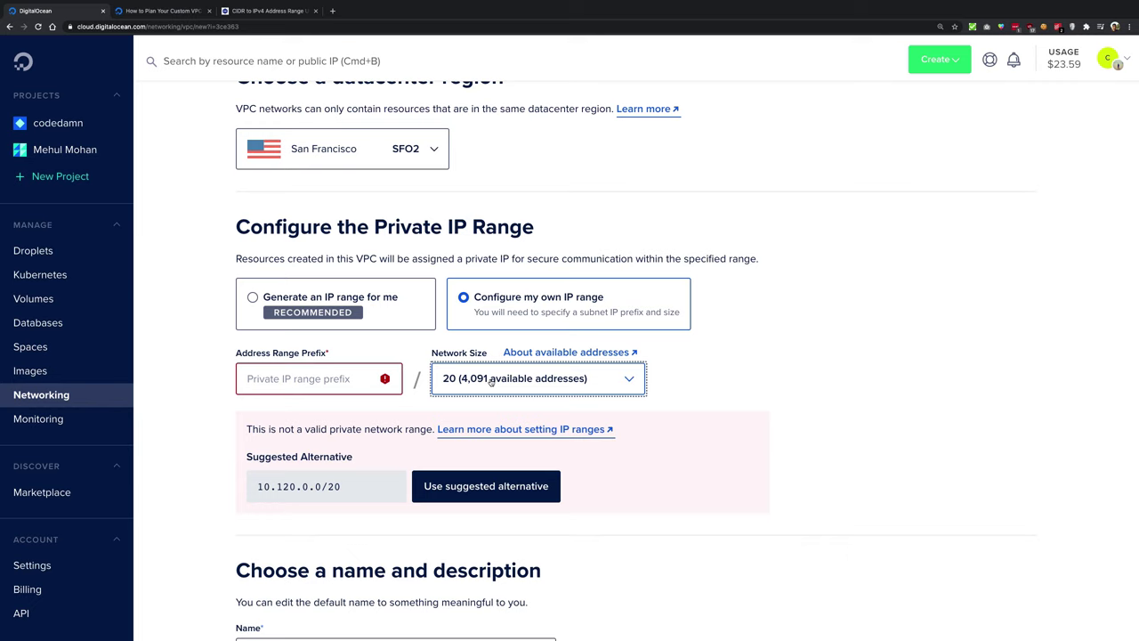
pyautogui.click(490, 381)
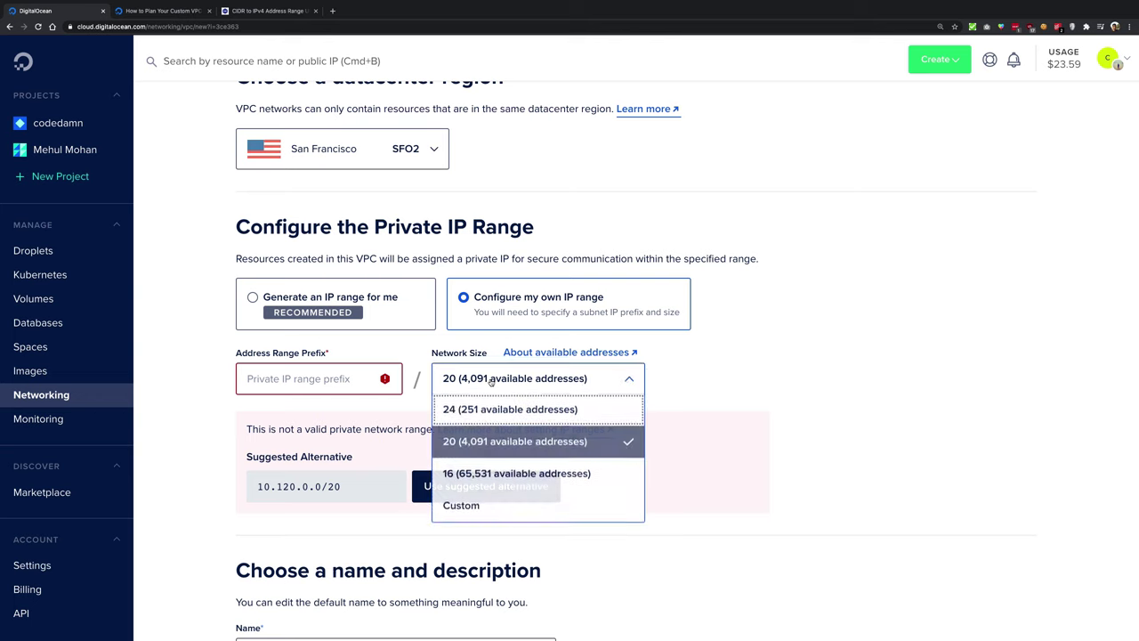
pyautogui.click(504, 477)
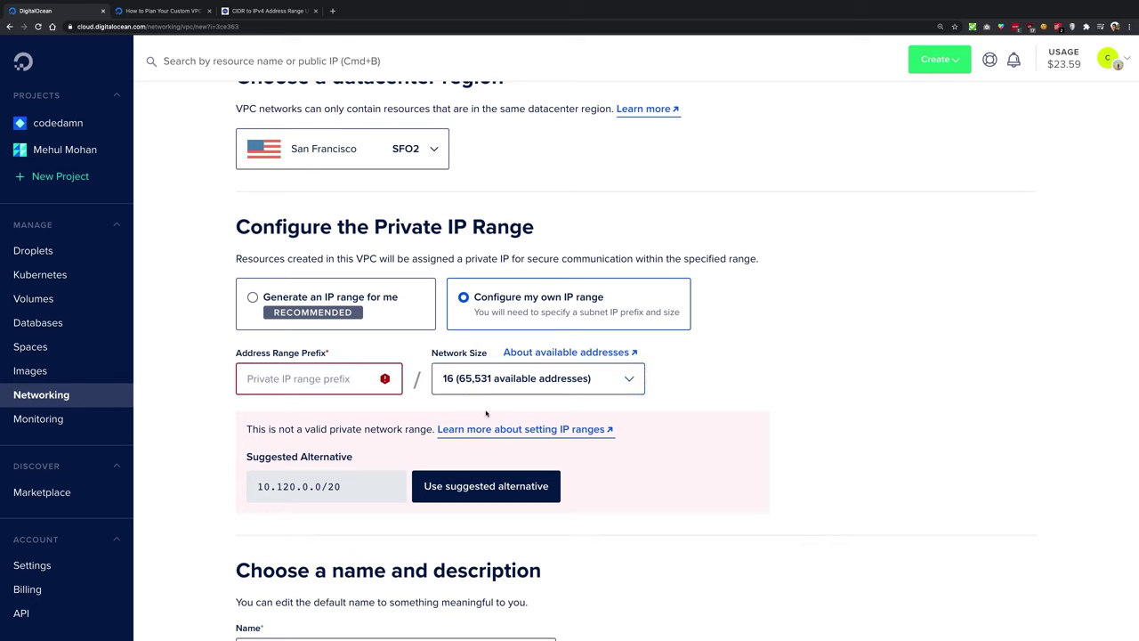
# Switch the network size to Custom and focus the custom size field
pyautogui.click(457, 385)
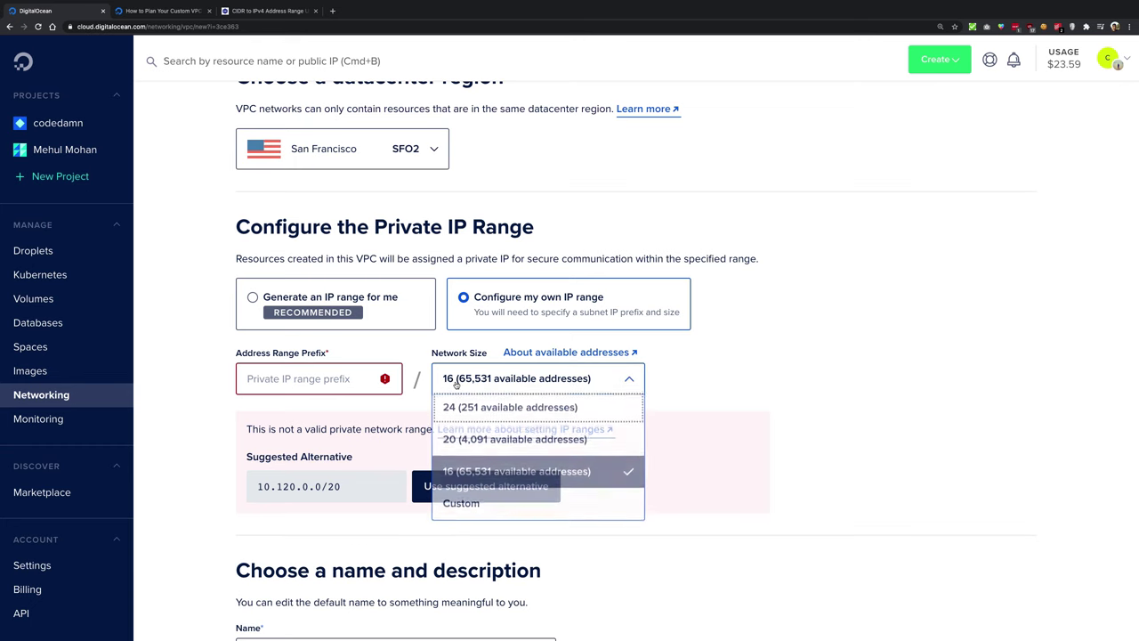
pyautogui.click(403, 439)
pyautogui.hotkey('ctrl', 'Tab')
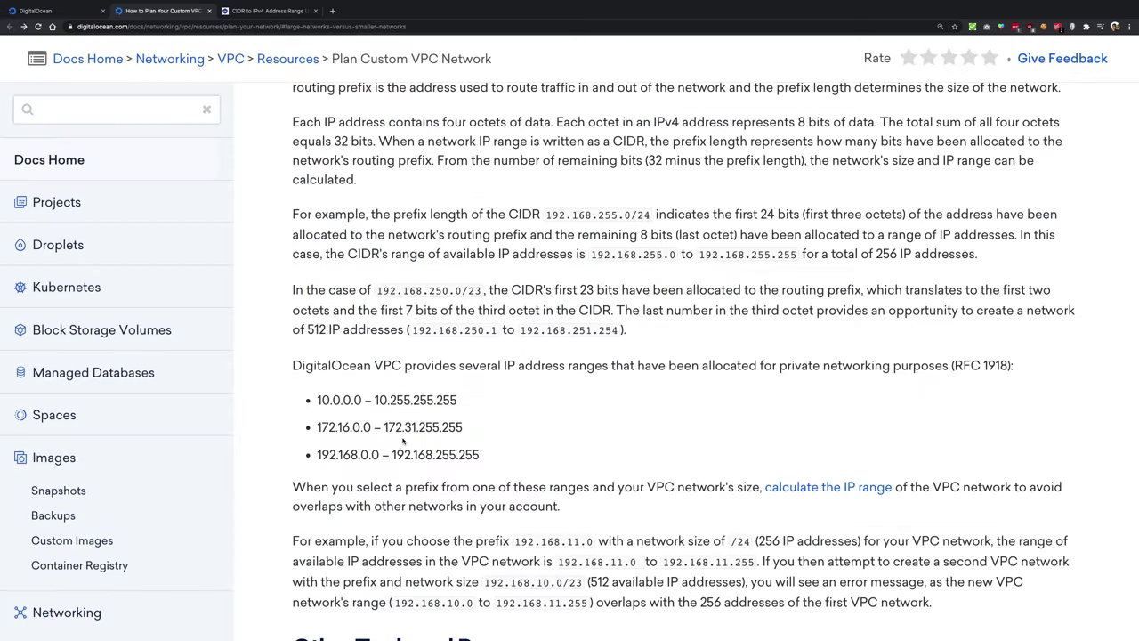
pyautogui.hotkey('ctrl', 'Tab')
pyautogui.hotkey('ctrl', 'Tab')
pyautogui.click(477, 377)
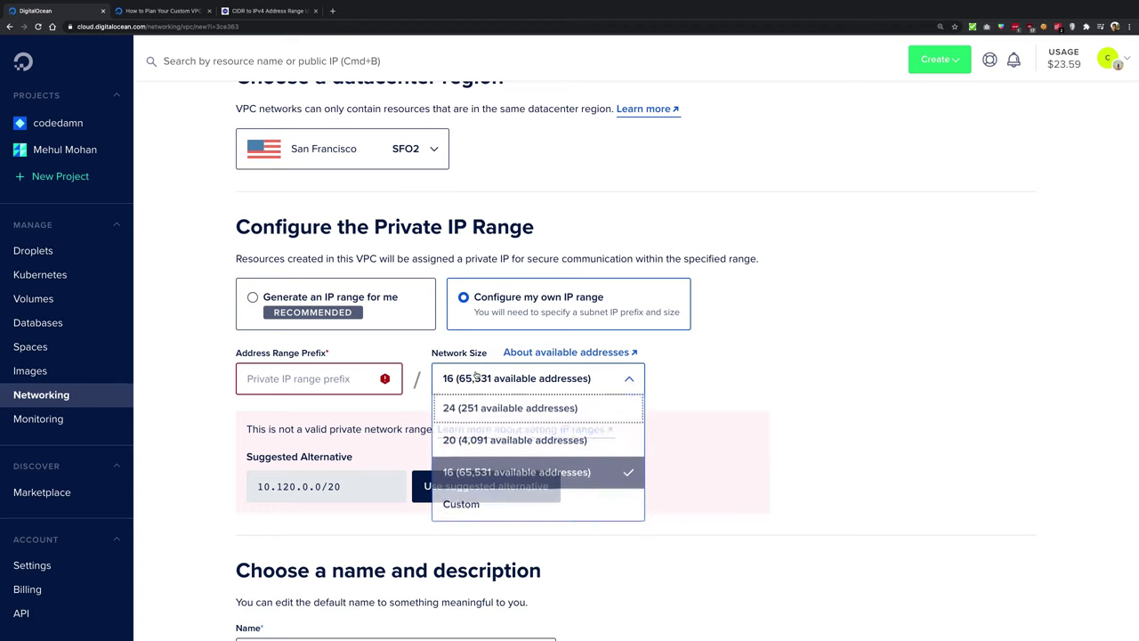
pyautogui.click(490, 502)
pyautogui.click(692, 388)
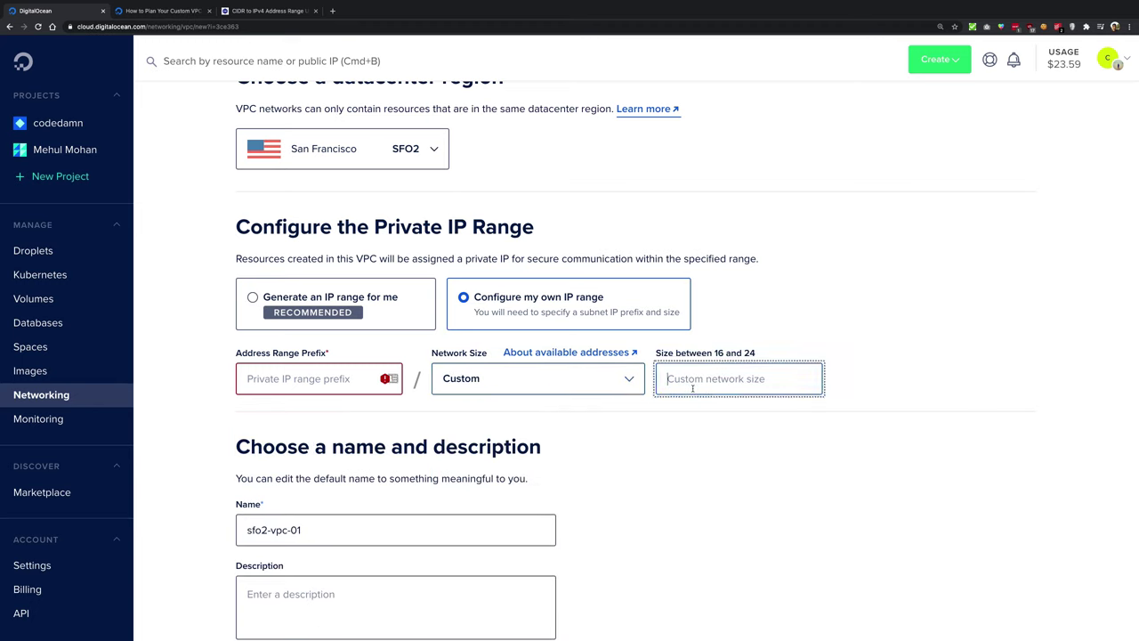
# Enter a custom network size of 18 and check the allowed 16–24 range
pyautogui.write('18')
pyautogui.click(709, 435)
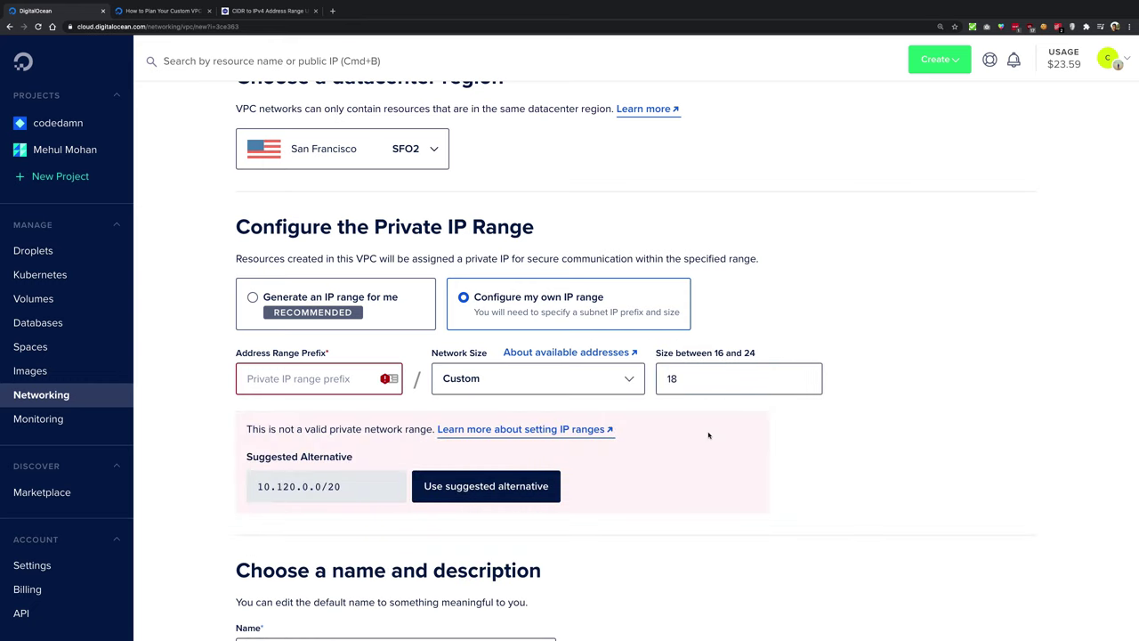
pyautogui.doubleClick(686, 368)
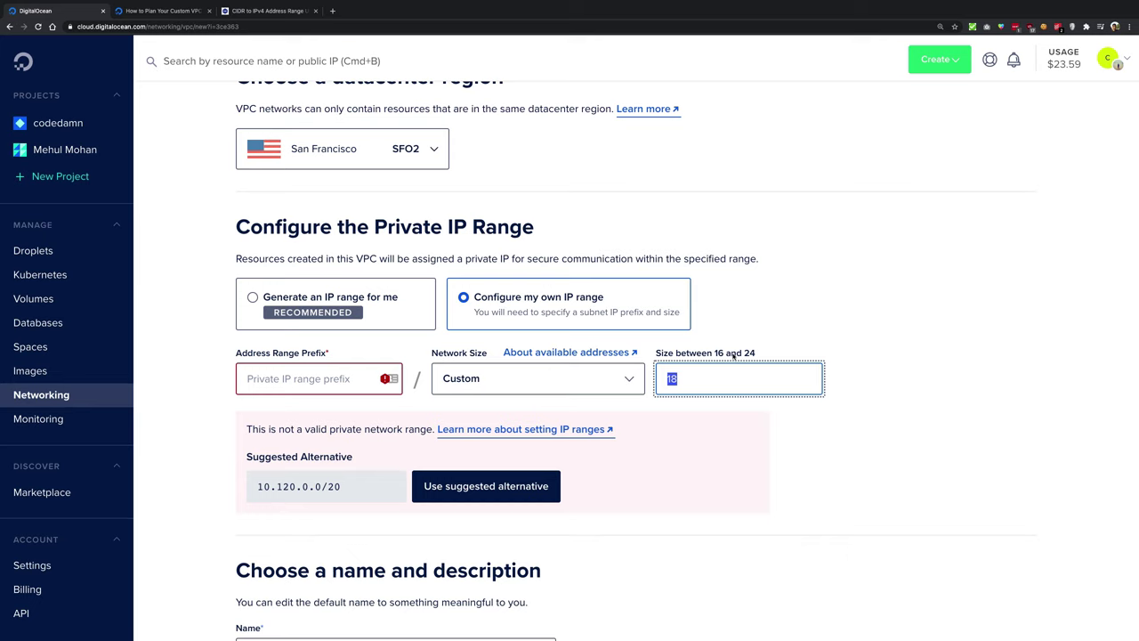
pyautogui.moveTo(757, 353); pyautogui.dragTo(716, 356)
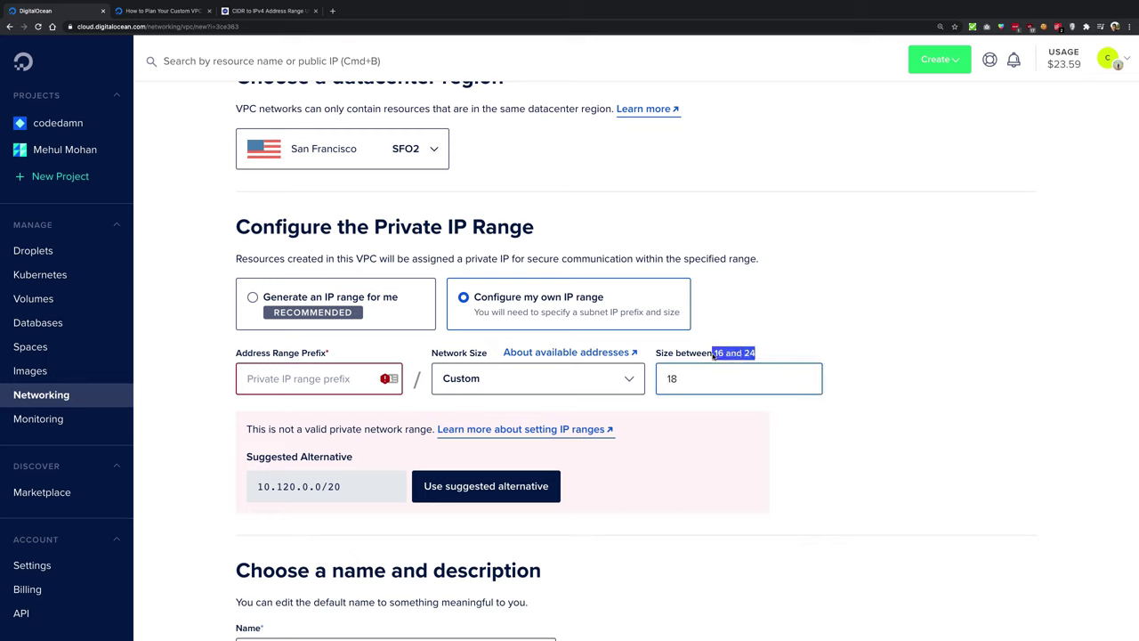
pyautogui.click(707, 378)
pyautogui.click(592, 383)
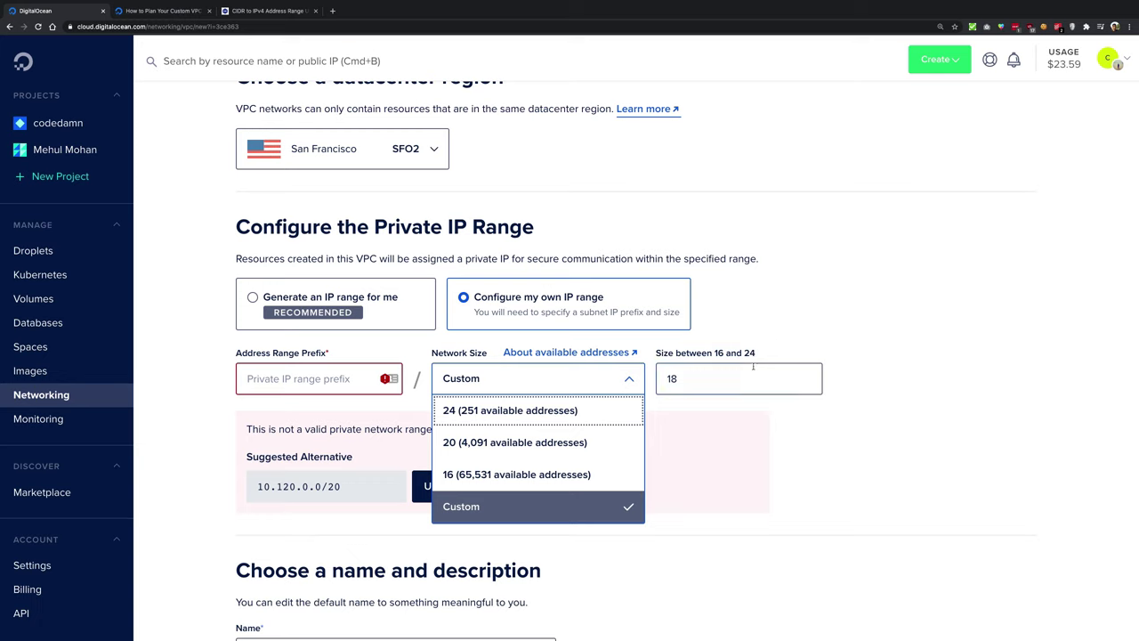
pyautogui.moveTo(758, 354); pyautogui.dragTo(710, 353)
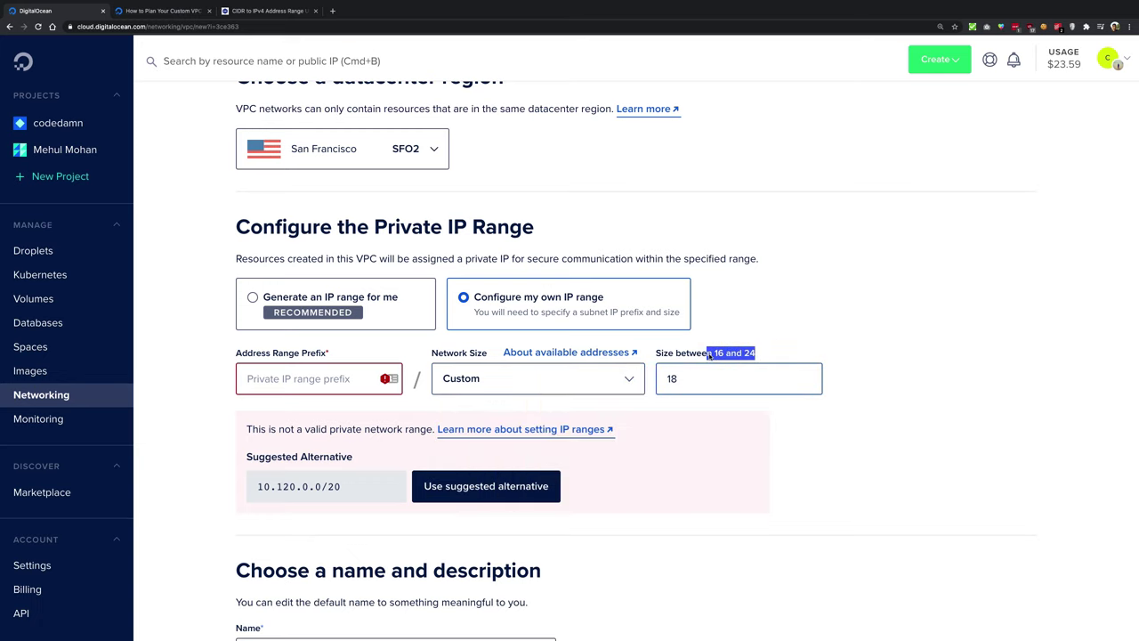
# Cycle the network size through 24 and 20, settling on 16 (65,531 addresses)
pyautogui.click(599, 387)
pyautogui.press('Return')
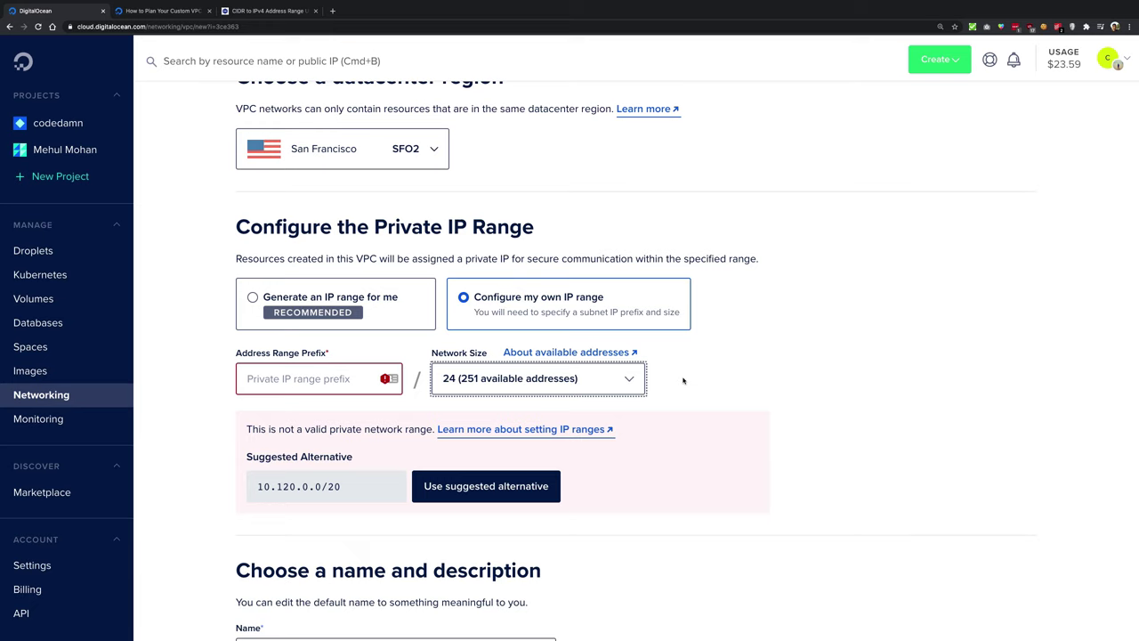
pyautogui.click(625, 379)
pyautogui.click(587, 442)
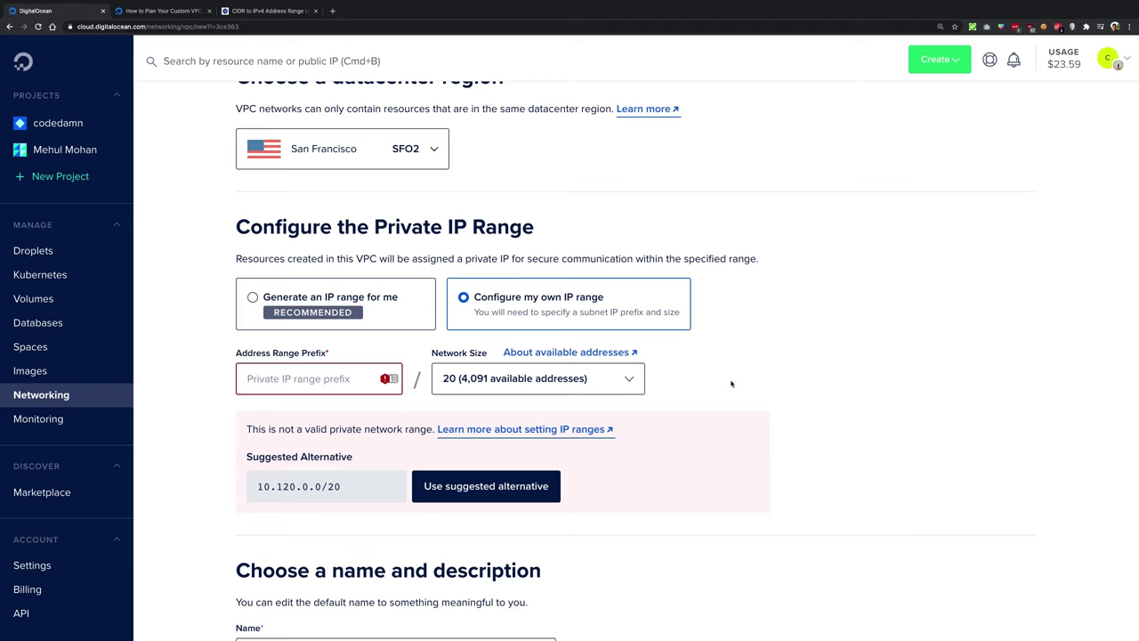
pyautogui.click(633, 378)
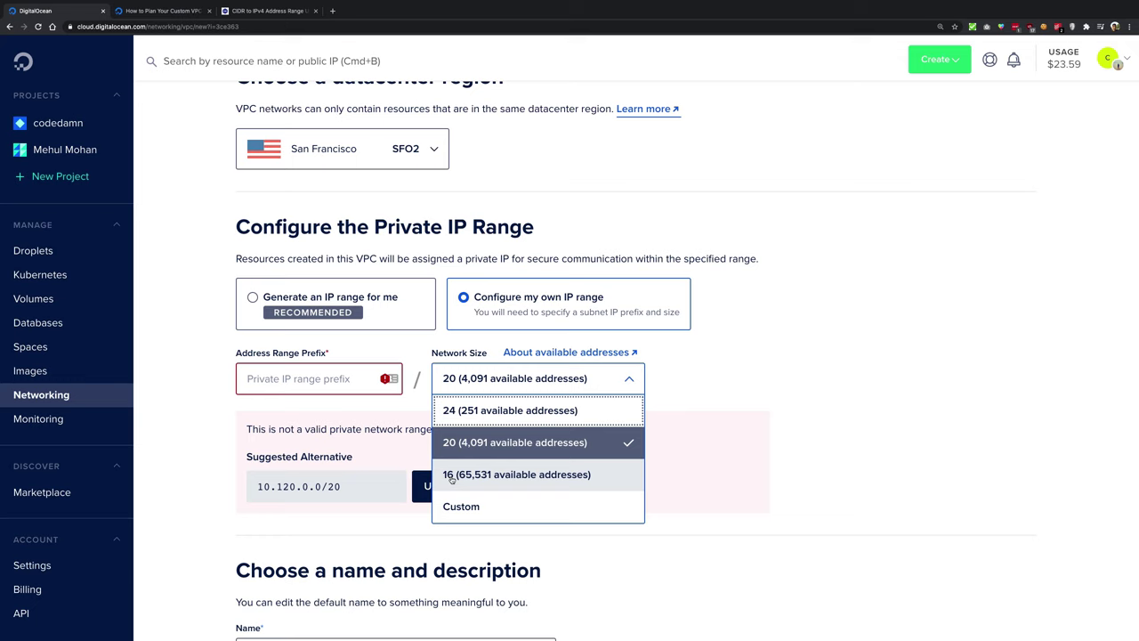
pyautogui.click(451, 477)
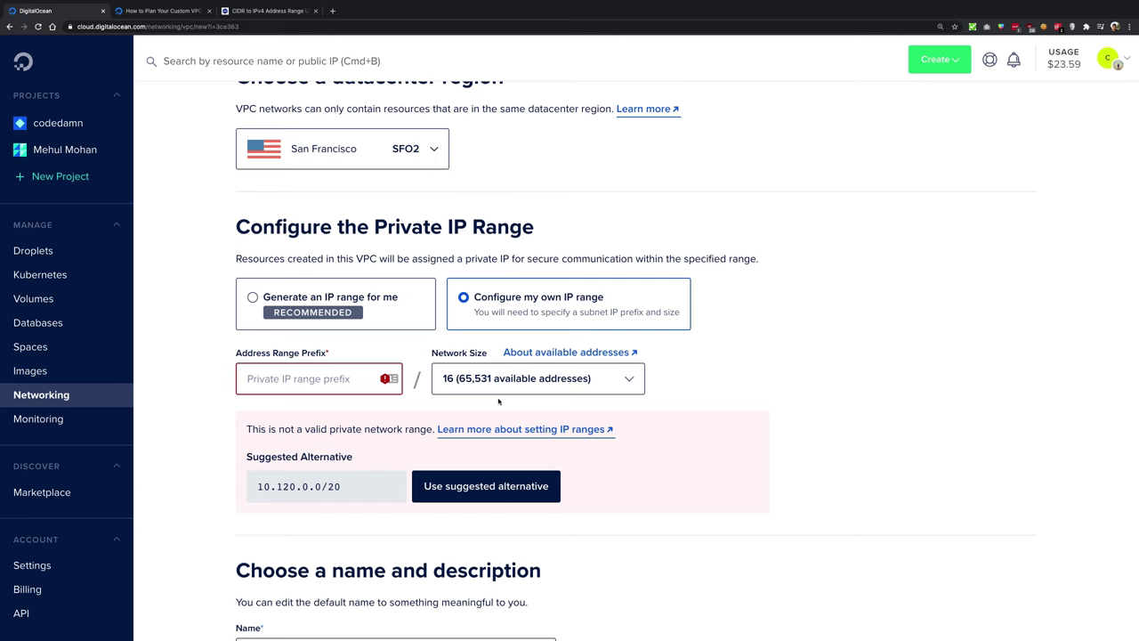
pyautogui.hotkey('ctrl', 'Tab')
pyautogui.hotkey('ctrl', 'Tab')
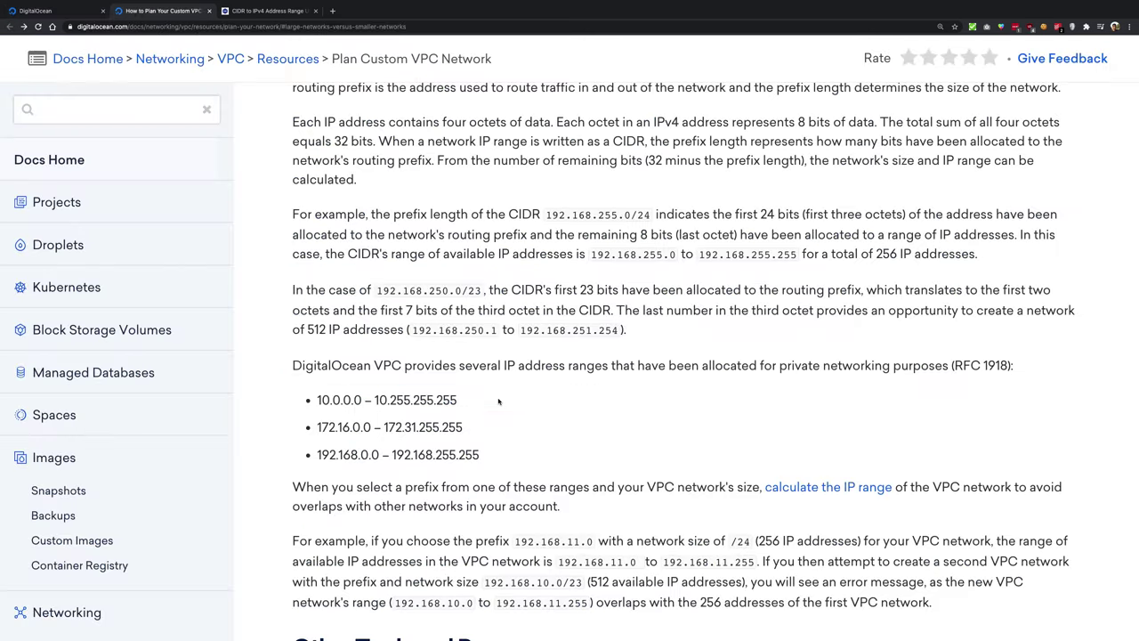
# Calculate 10.0.0.0/16 in the CIDR calculator, confirming 65,536 total hosts
pyautogui.scroll(-2, 501, 346)
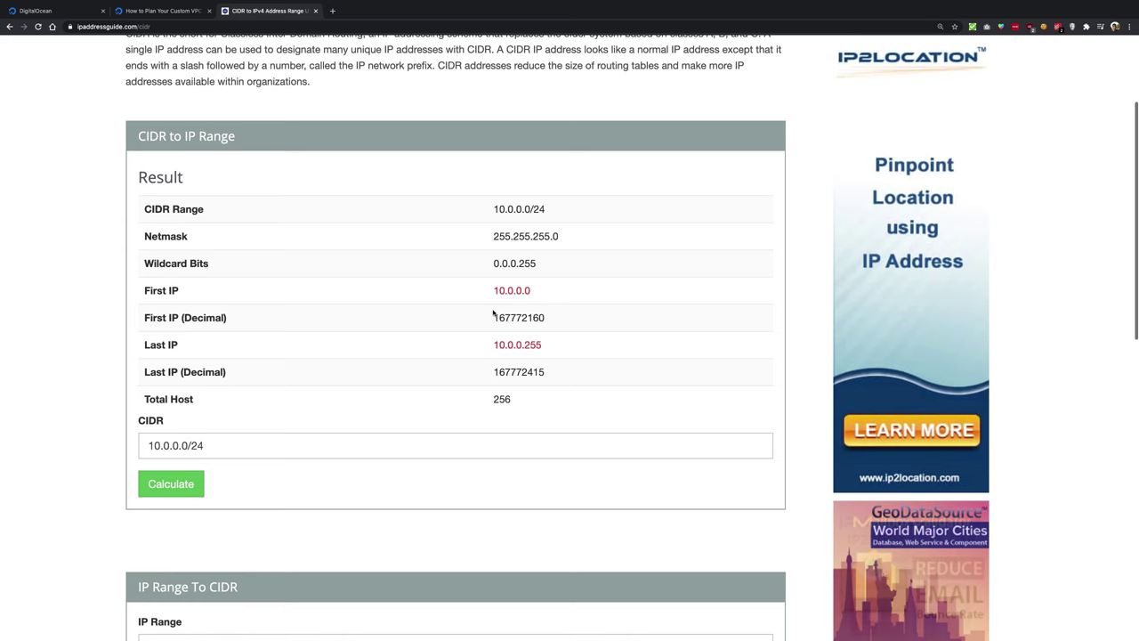
pyautogui.doubleClick(225, 443)
pyautogui.hotkey('ctrl', 'Tab')
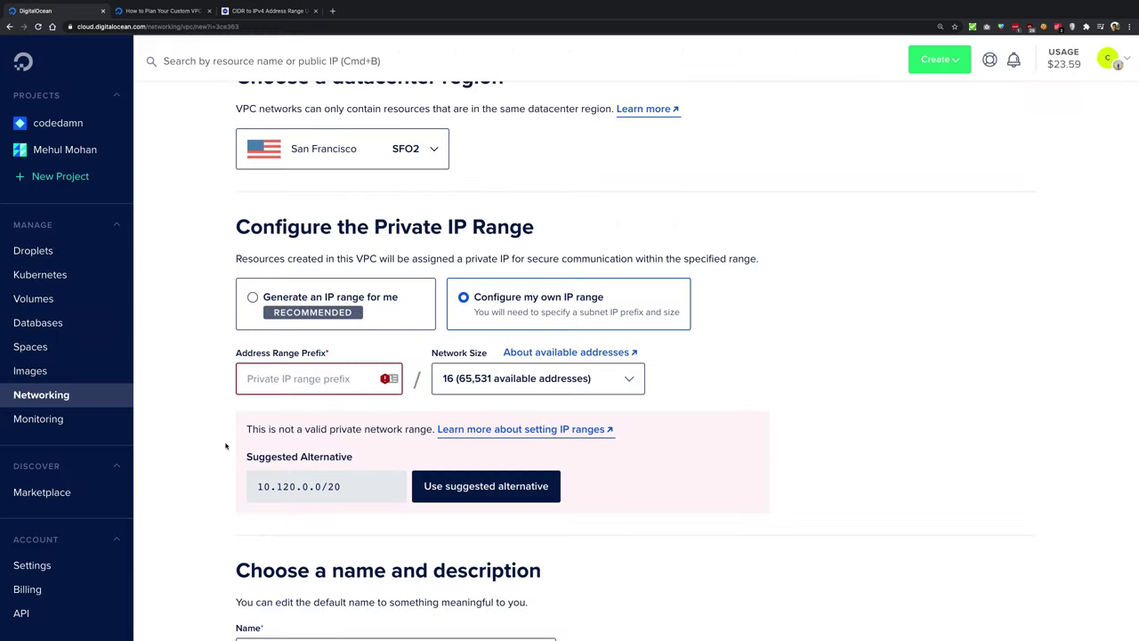
pyautogui.hotkey('ctrl', 'shift', 'Tab')
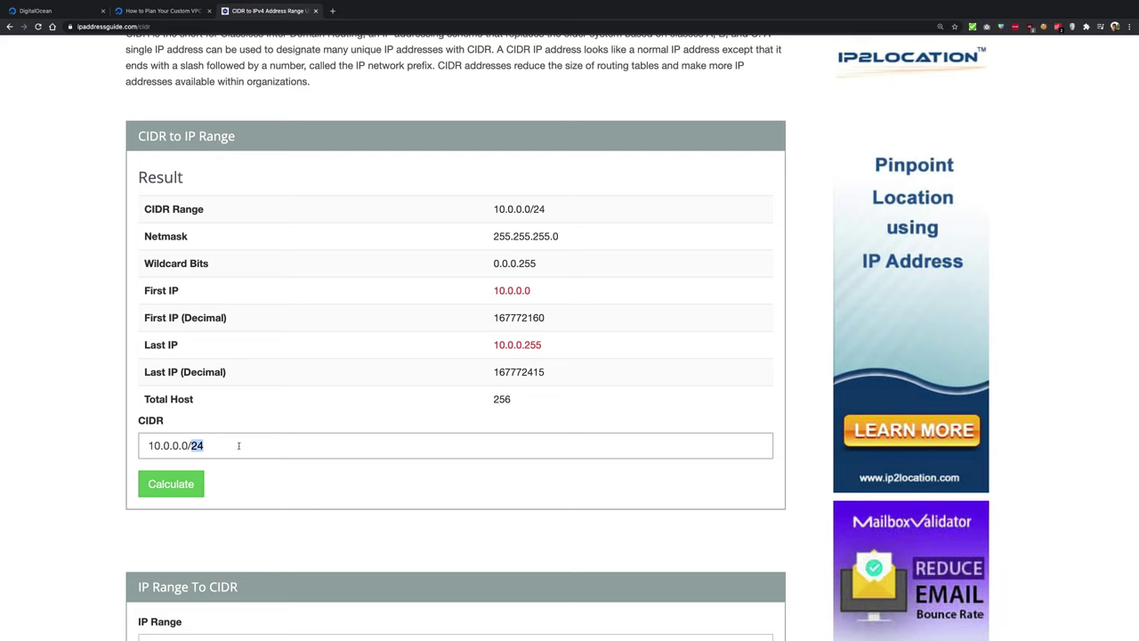
pyautogui.write('16')
pyautogui.click(169, 490)
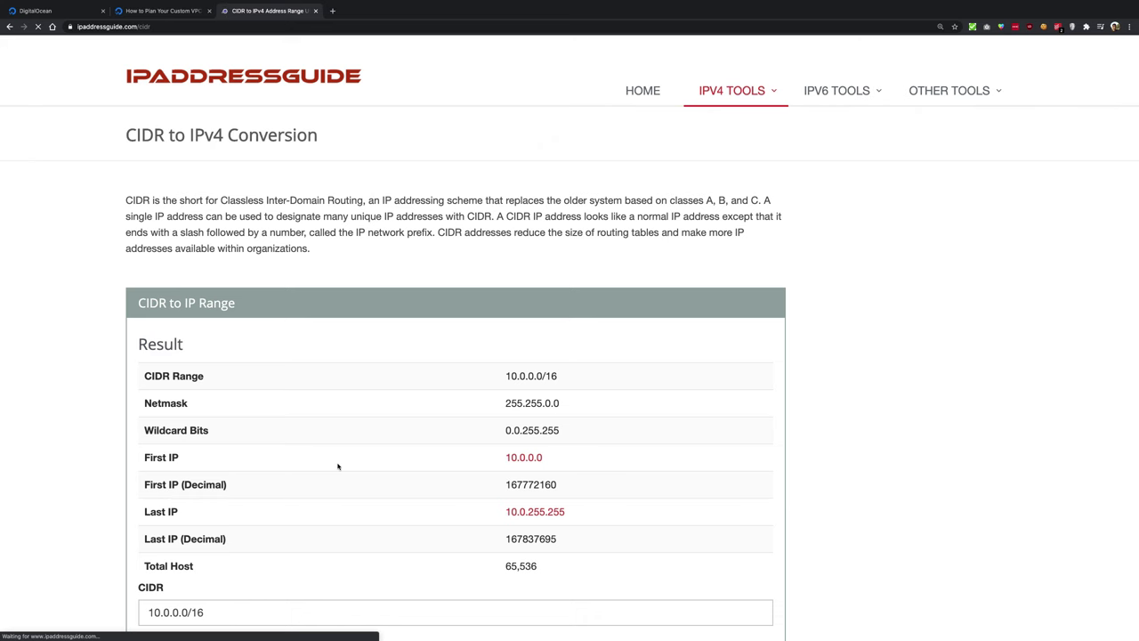
pyautogui.scroll(-3, 338, 462)
pyautogui.moveTo(544, 419); pyautogui.dragTo(469, 418)
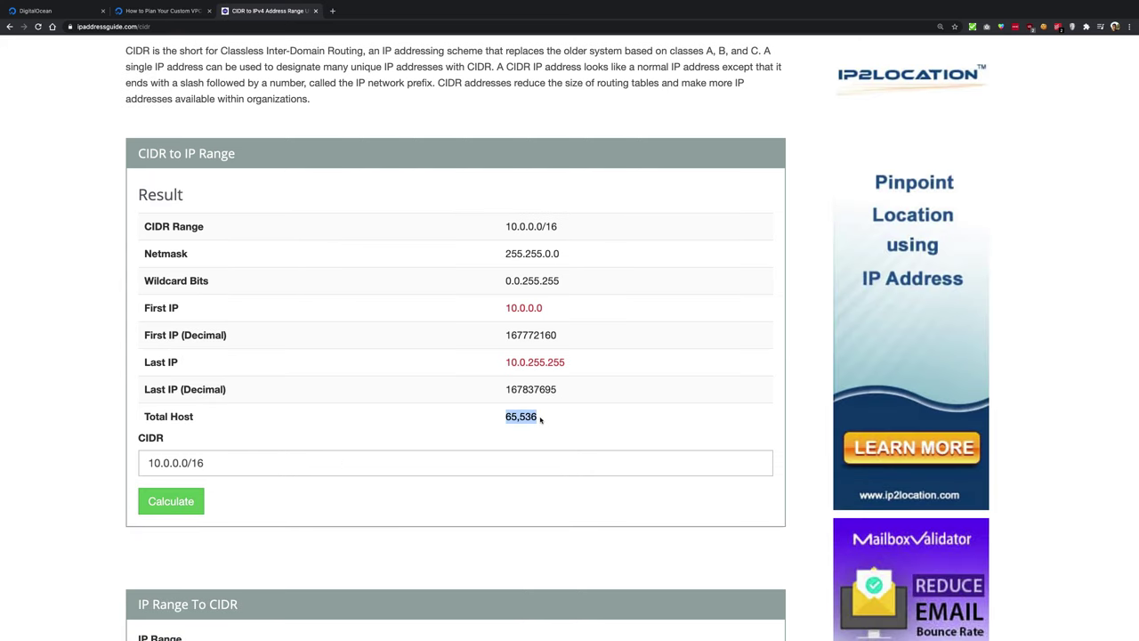
pyautogui.press('super+1')
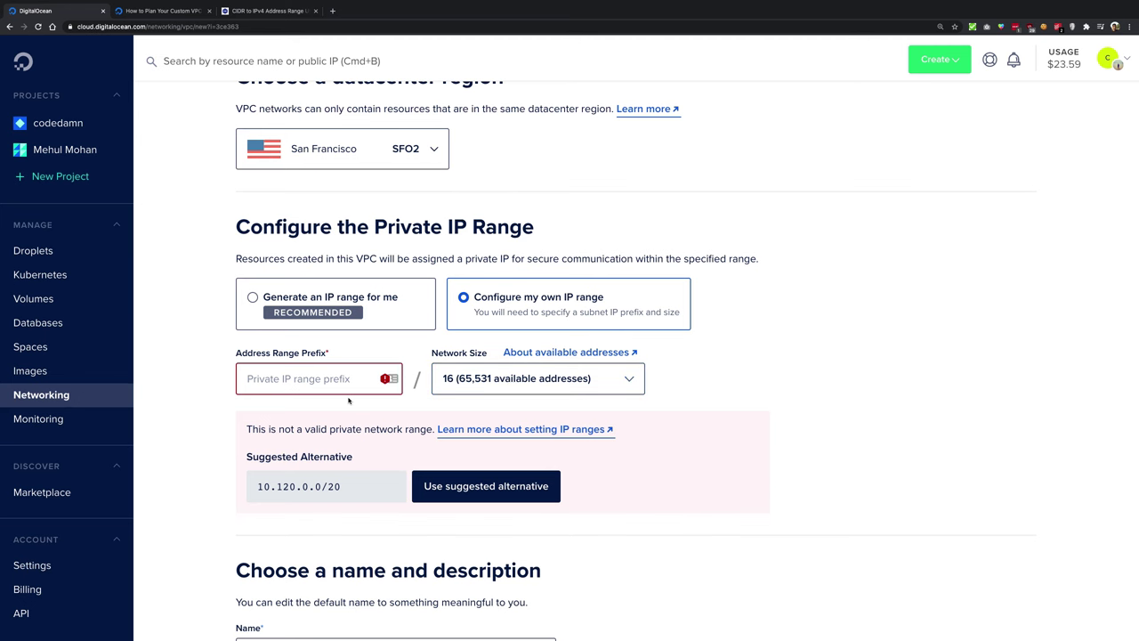
# Review the 10.x, 172.16.x and 192.168.x private ranges, then choose a generated IP range
pyautogui.click(308, 379)
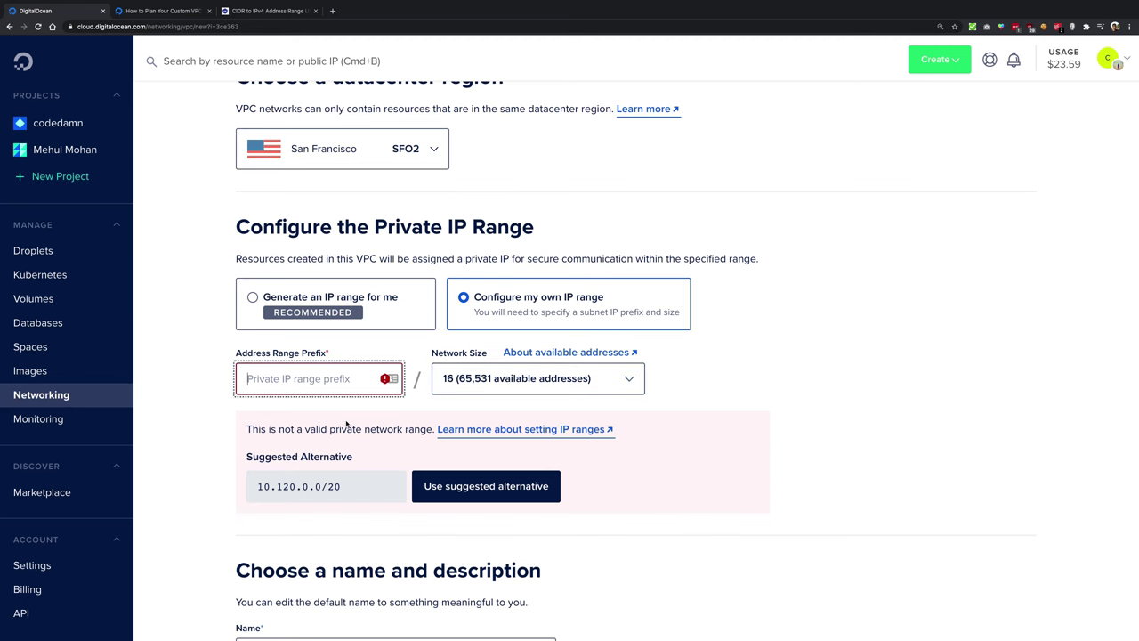
pyautogui.hotkey('ctrl', 'Tab')
pyautogui.moveTo(495, 463); pyautogui.dragTo(298, 405)
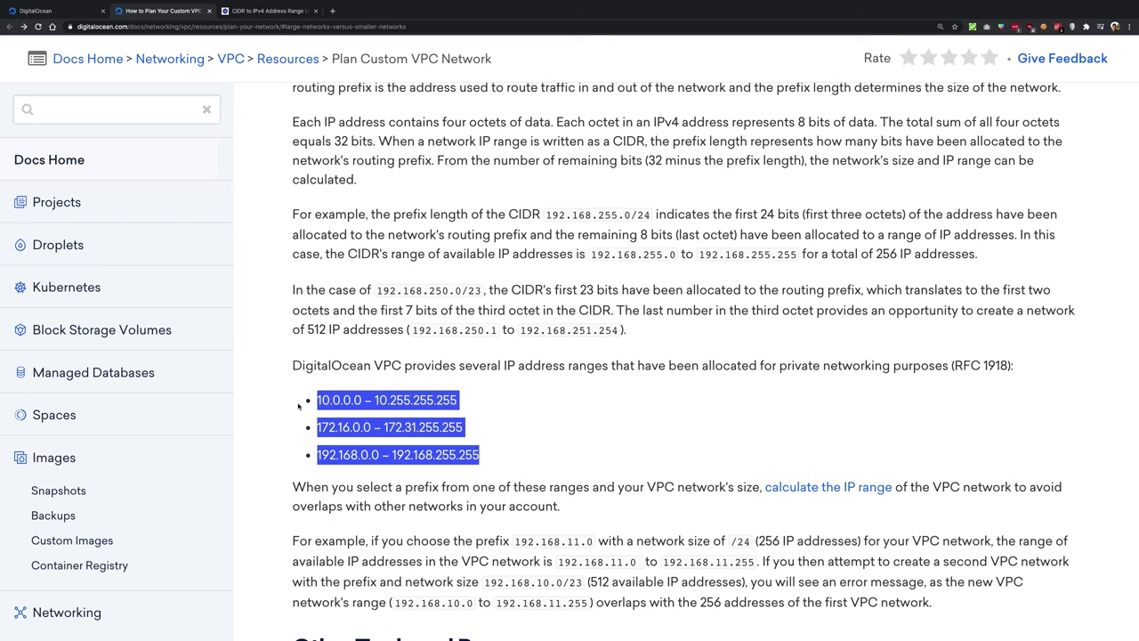
pyautogui.click(386, 445)
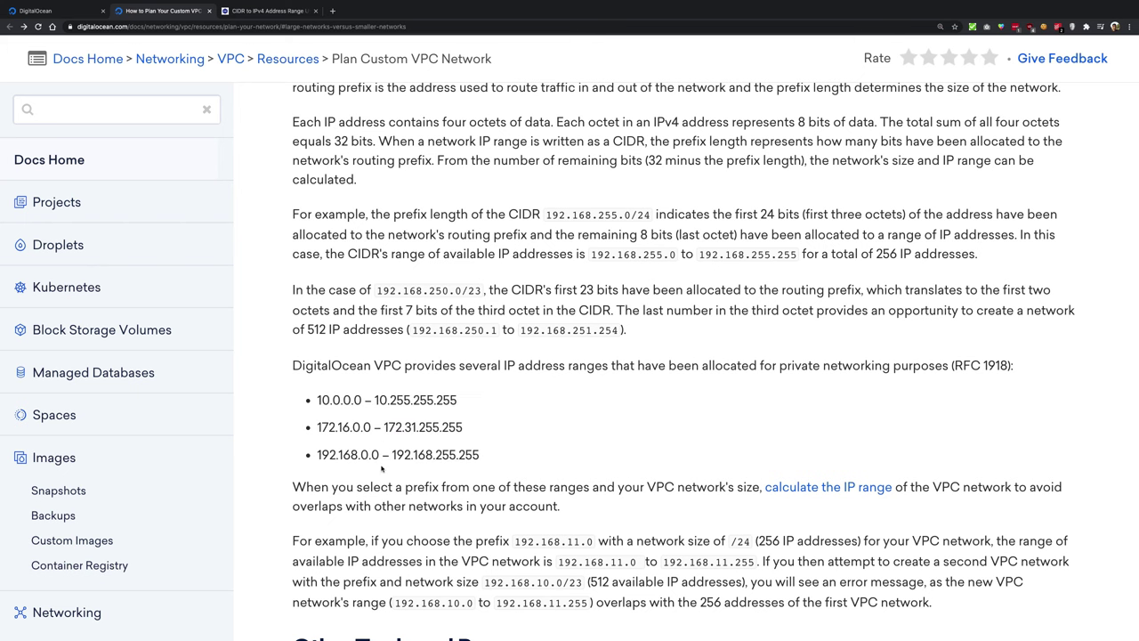
pyautogui.scroll(-1, 382, 468)
pyautogui.tripleClick(347, 365)
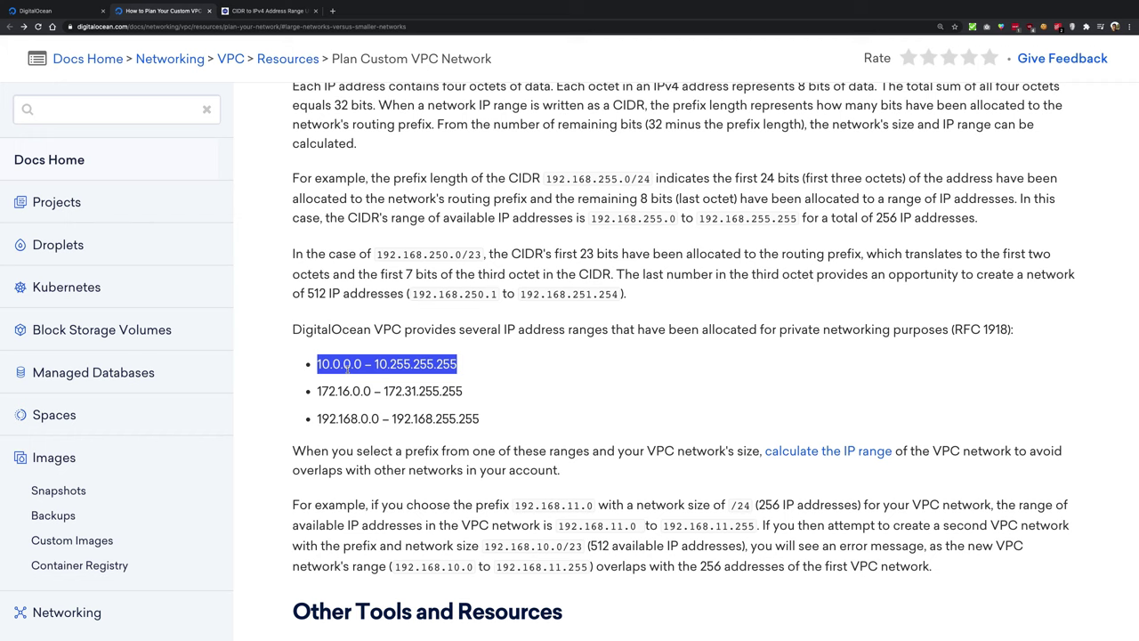
pyautogui.tripleClick(354, 389)
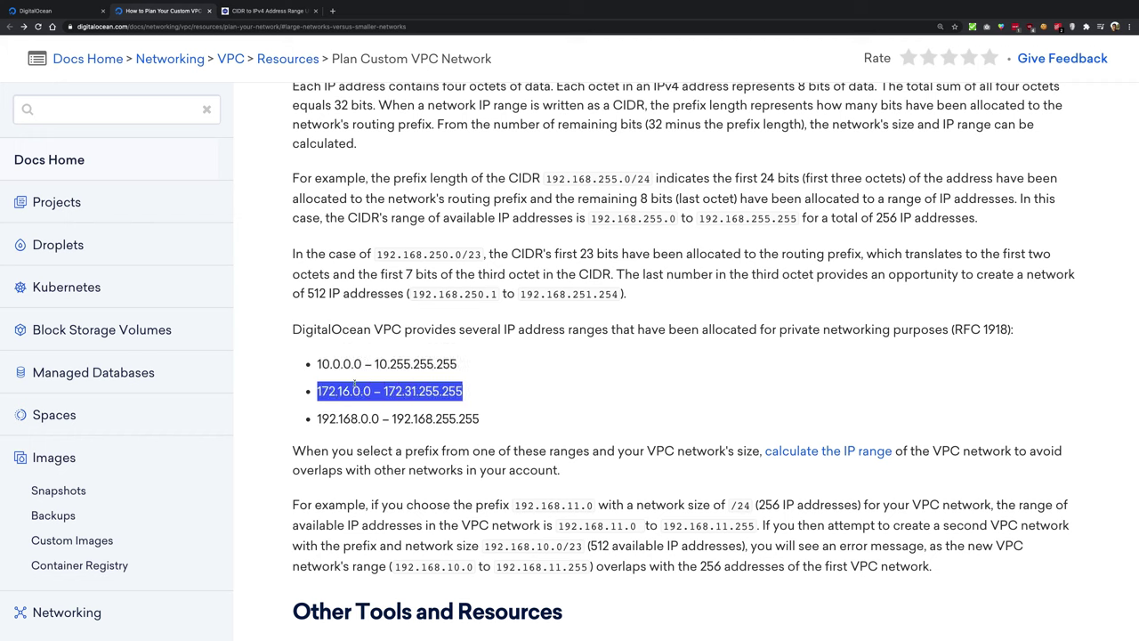
pyautogui.doubleClick(342, 416)
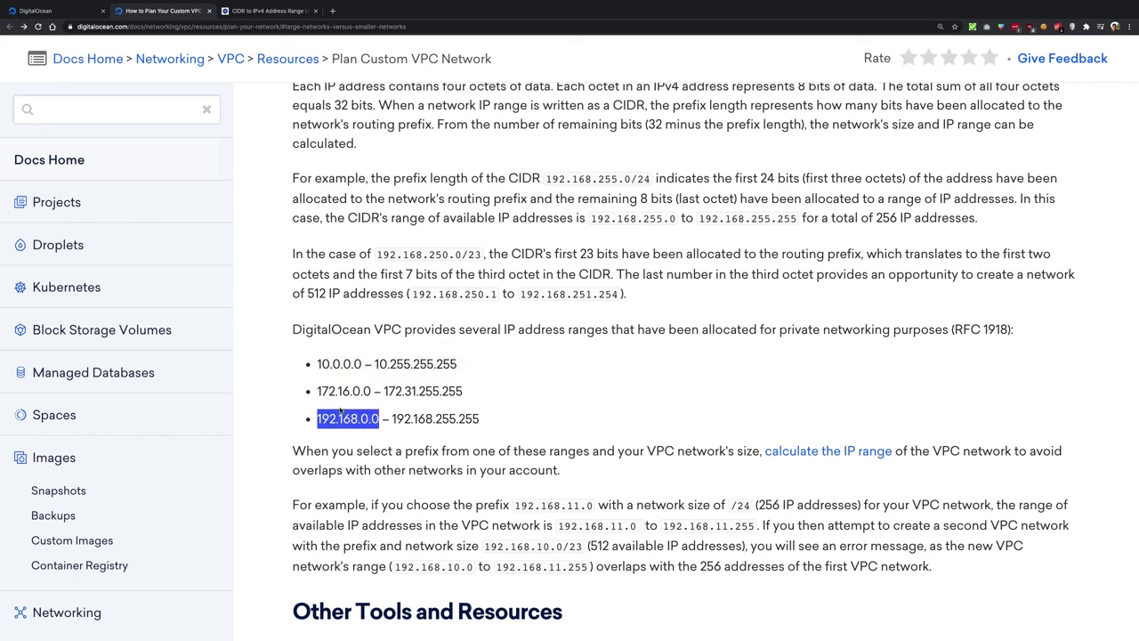
pyautogui.click(401, 439)
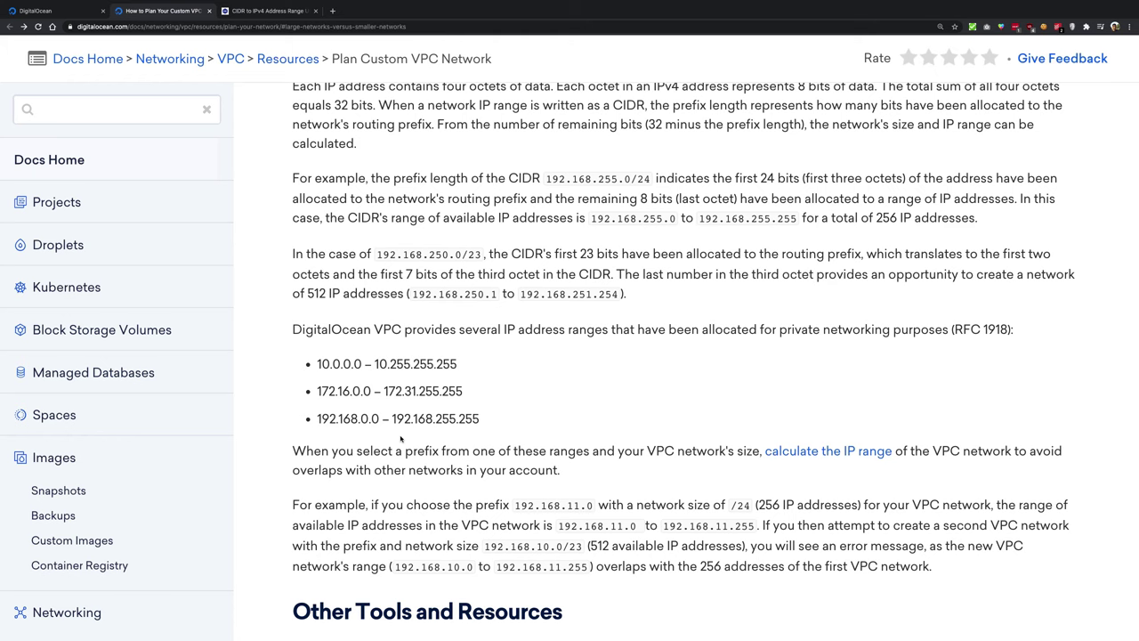
pyautogui.hotkey('ctrl', 'shift', 'Tab')
pyautogui.click(366, 294)
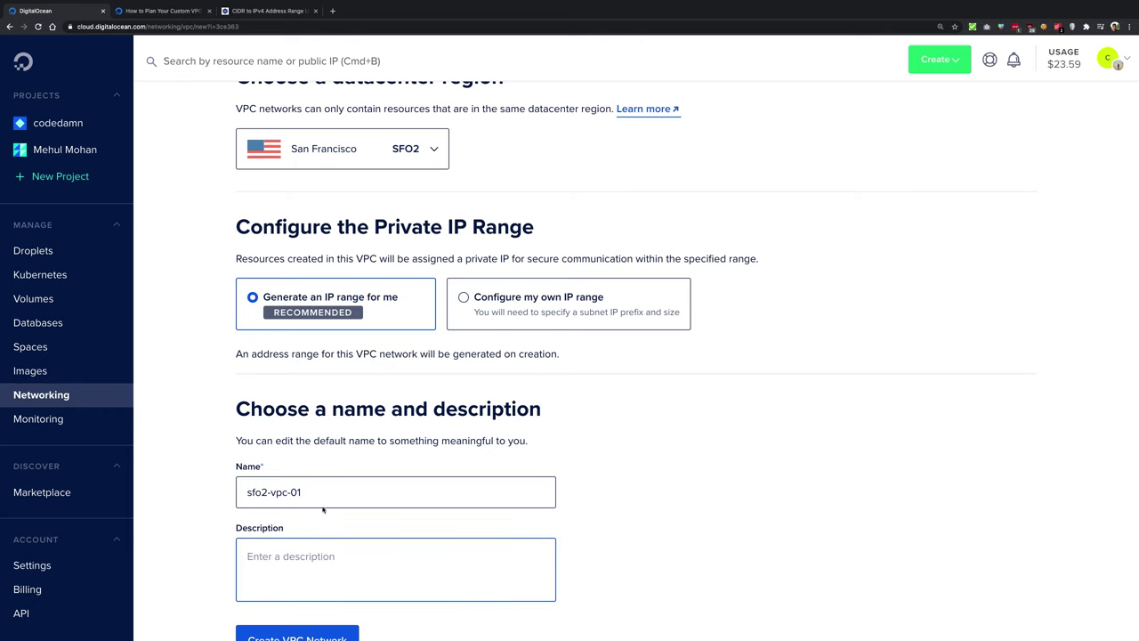
# Name the new VPC First-VPC
pyautogui.moveTo(304, 492); pyautogui.dragTo(243, 492)
pyautogui.scroll(-2, 687, 492)
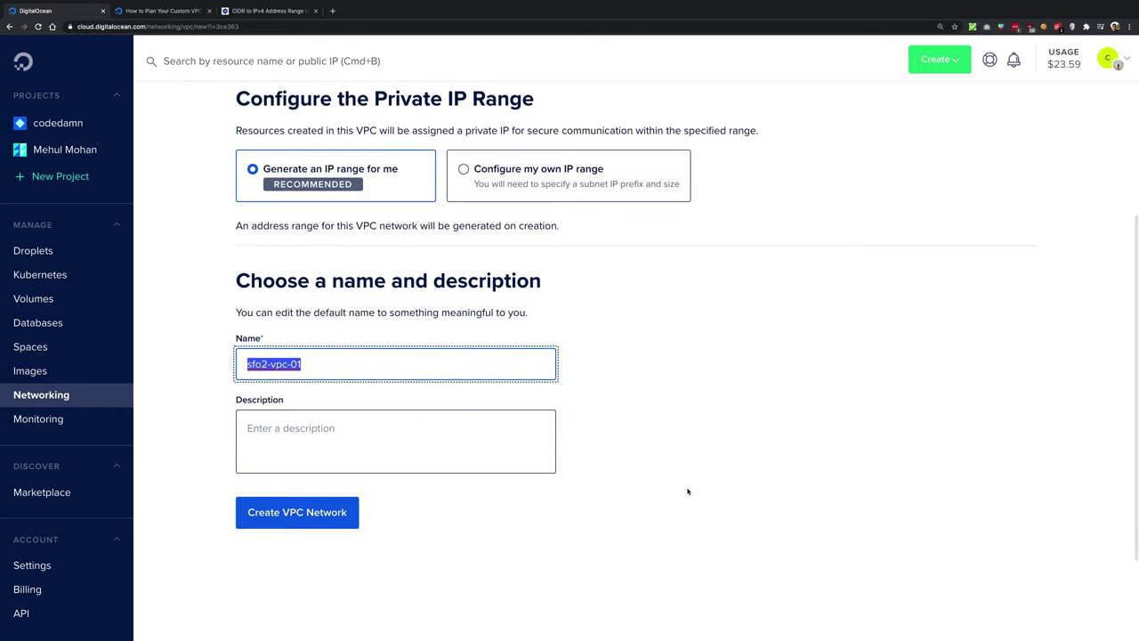
pyautogui.write('VOC')
pyautogui.press('BackSpace')
pyautogui.press('BackSpace')
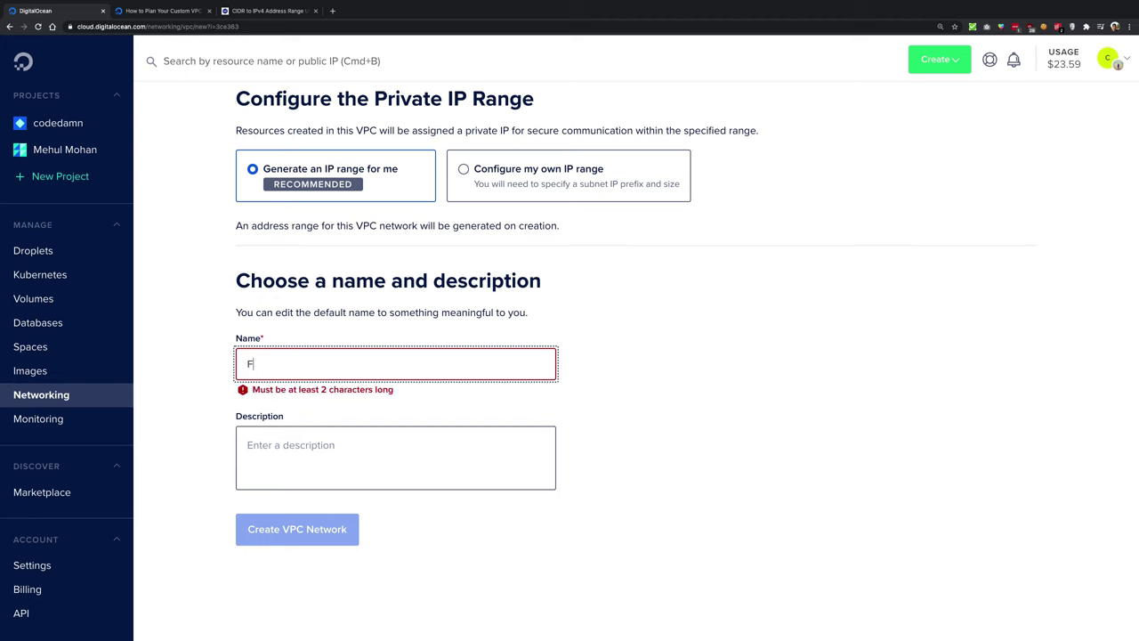
pyautogui.press('BackSpace')
pyautogui.write('Fund')
pyautogui.press('BackSpace')
pyautogui.press('BackSpace')
pyautogui.press('BackSpace')
pyautogui.write('irst_VPC')
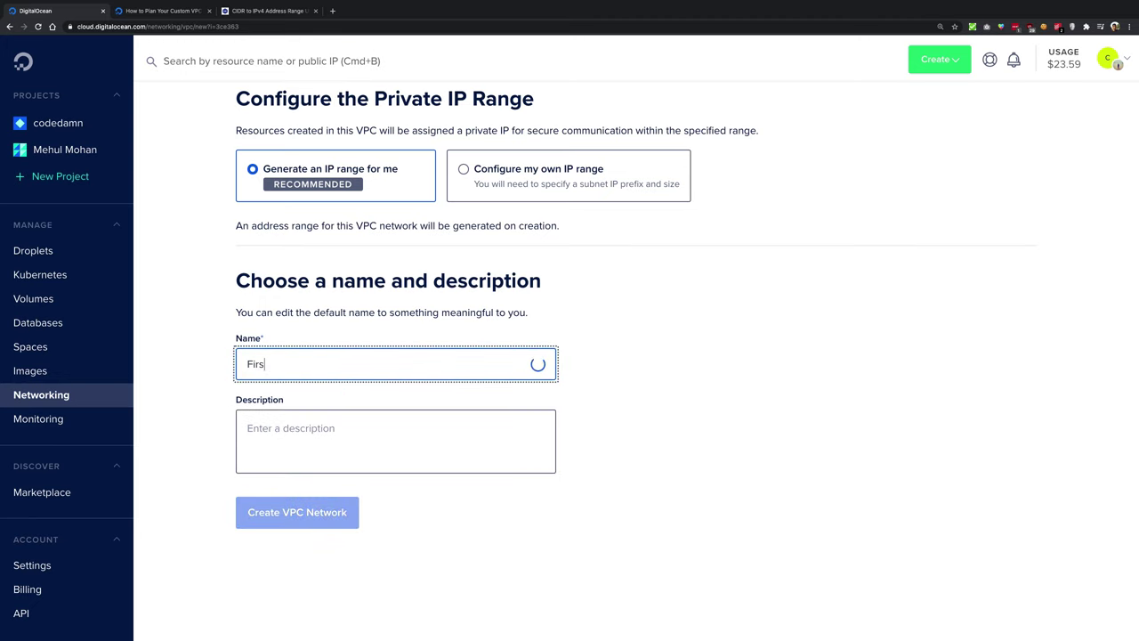
pyautogui.press('BackSpace')
pyautogui.press('BackSpace')
pyautogui.press('BackSpace')
pyautogui.press('BackSpace')
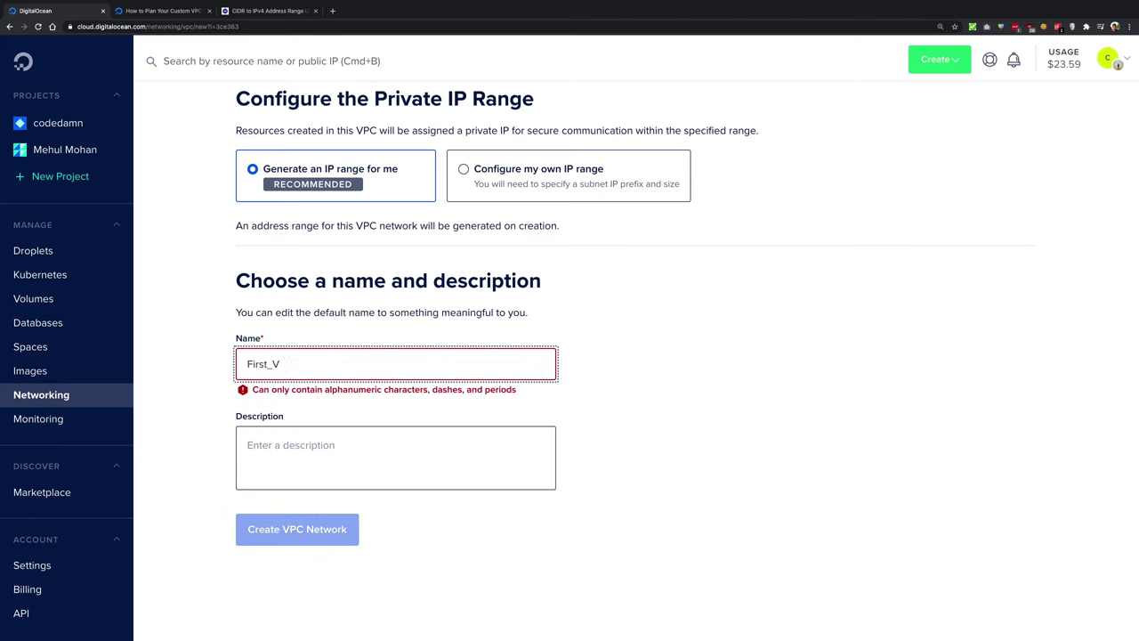
pyautogui.write('-VpC')
pyautogui.press('BackSpace')
pyautogui.press('BackSpace')
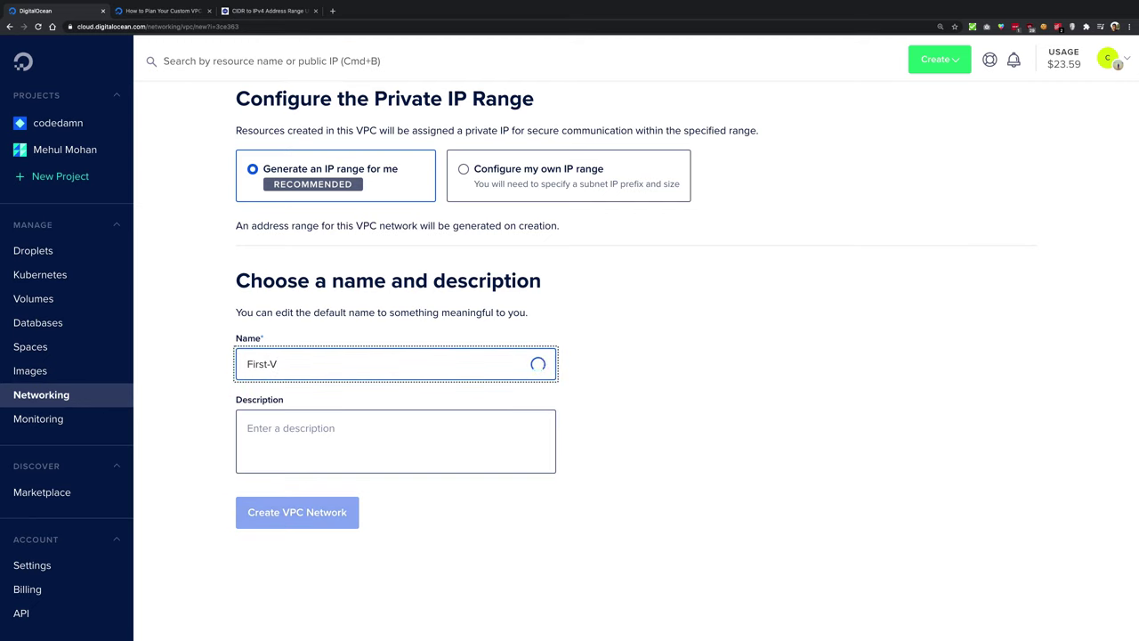
pyautogui.write('PC')
# Add the description 'My First VPC' and create the network
pyautogui.press('Tab')
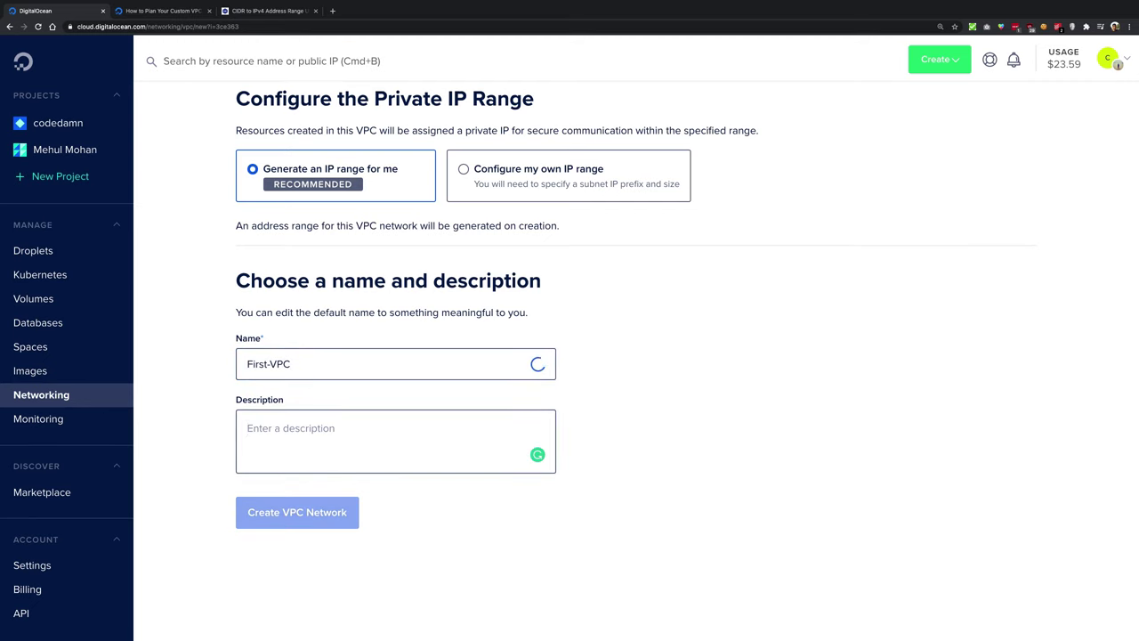
pyautogui.write('My')
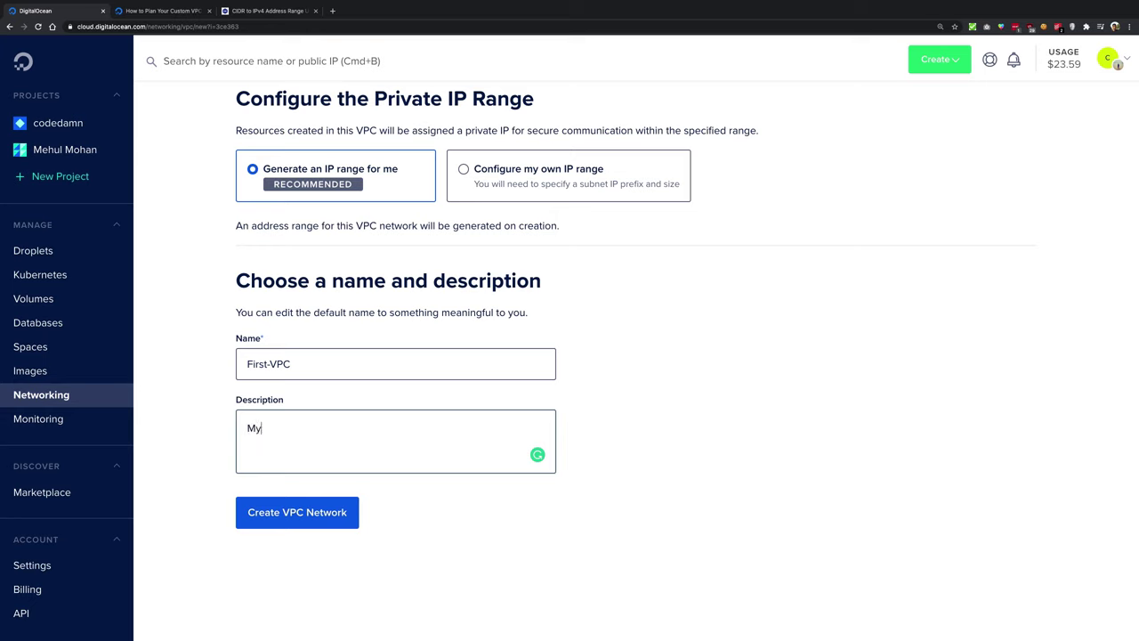
pyautogui.write(' First VPC')
pyautogui.click(298, 524)
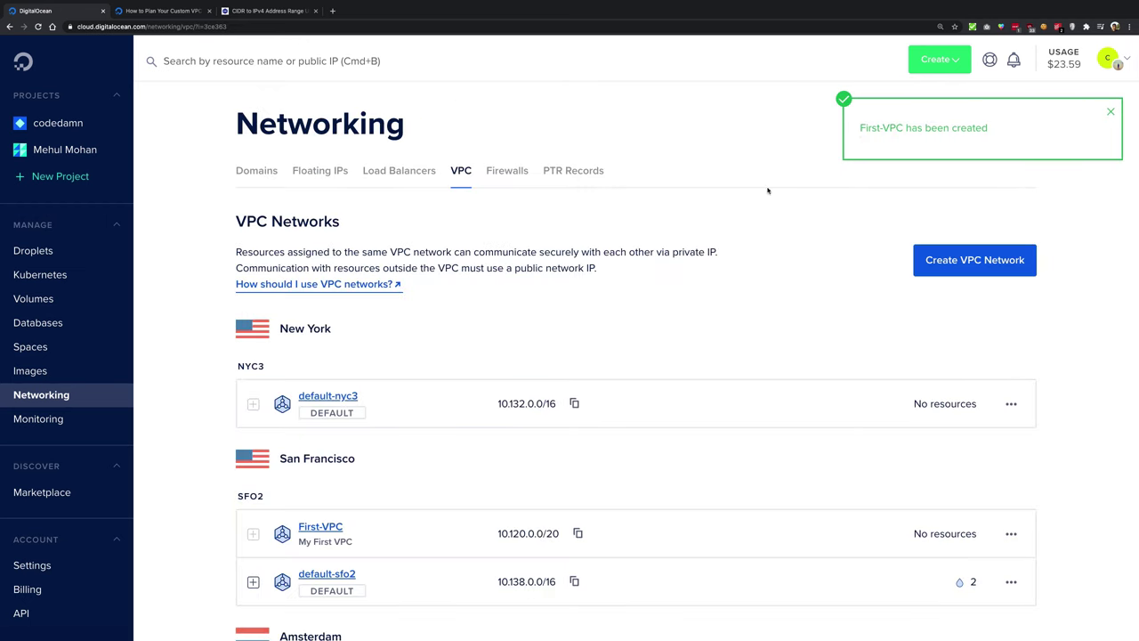
# Open First-VPC's overview page from the San Francisco SFO2 list
pyautogui.scroll(-2, 505, 330)
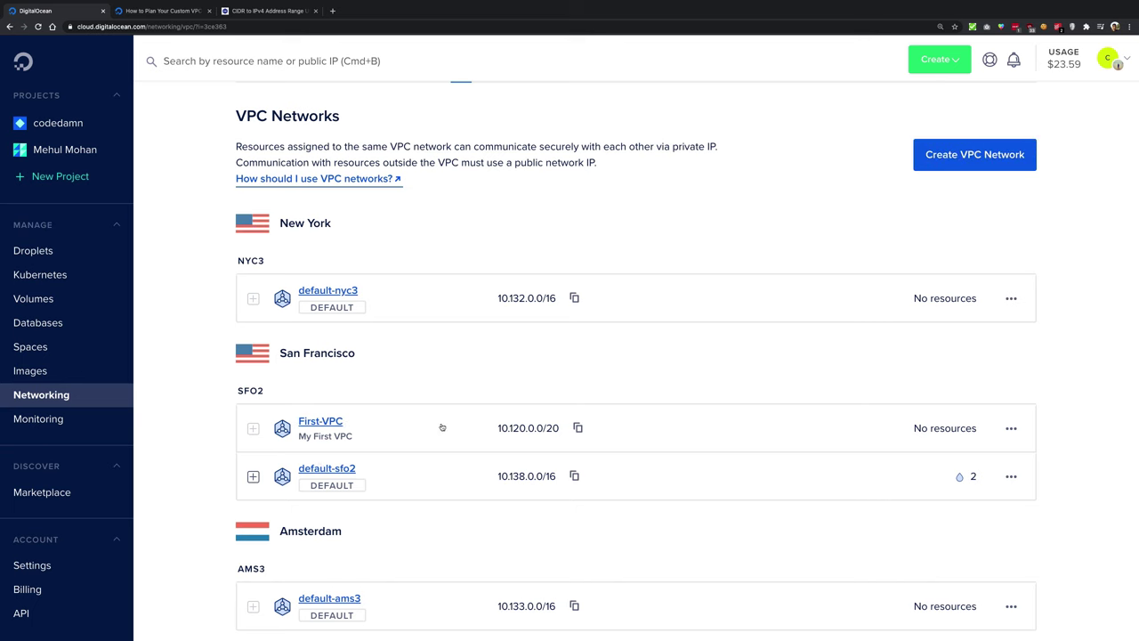
pyautogui.scroll(-1, 374, 422)
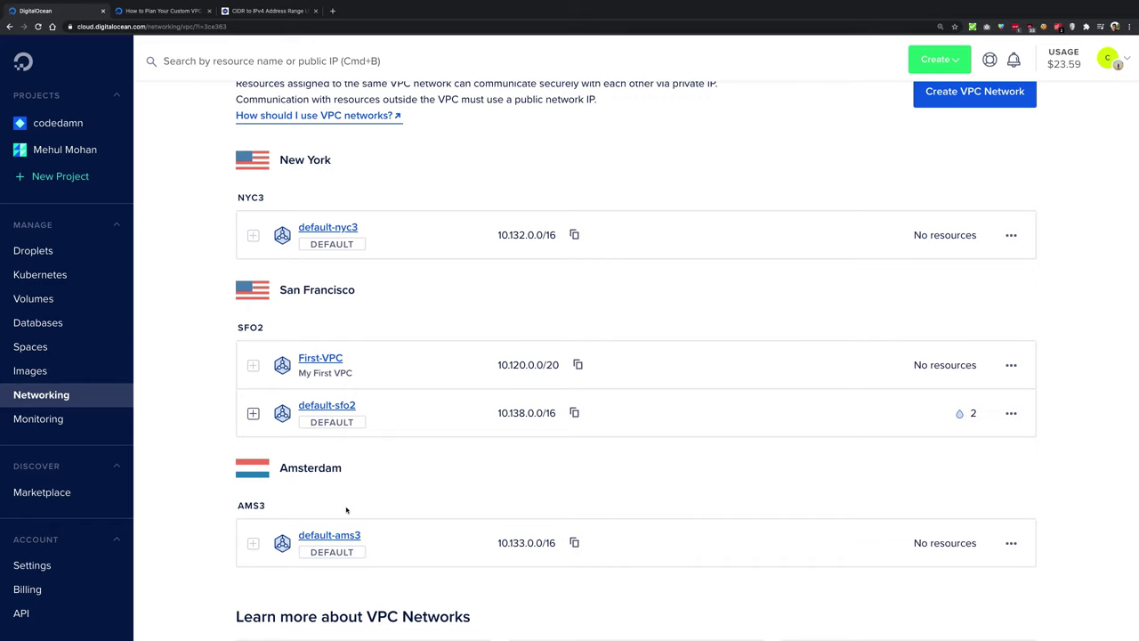
pyautogui.click(333, 359)
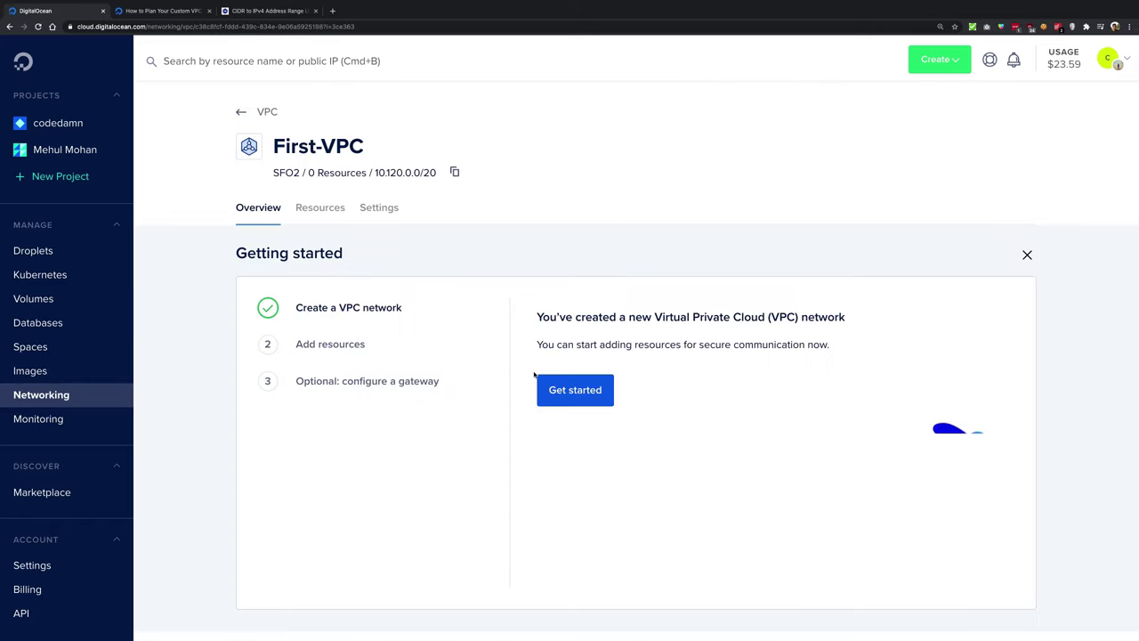
# Browse First-VPC's add-resources and optional-gateway steps, then go to the second project
pyautogui.scroll(-2, 534, 375)
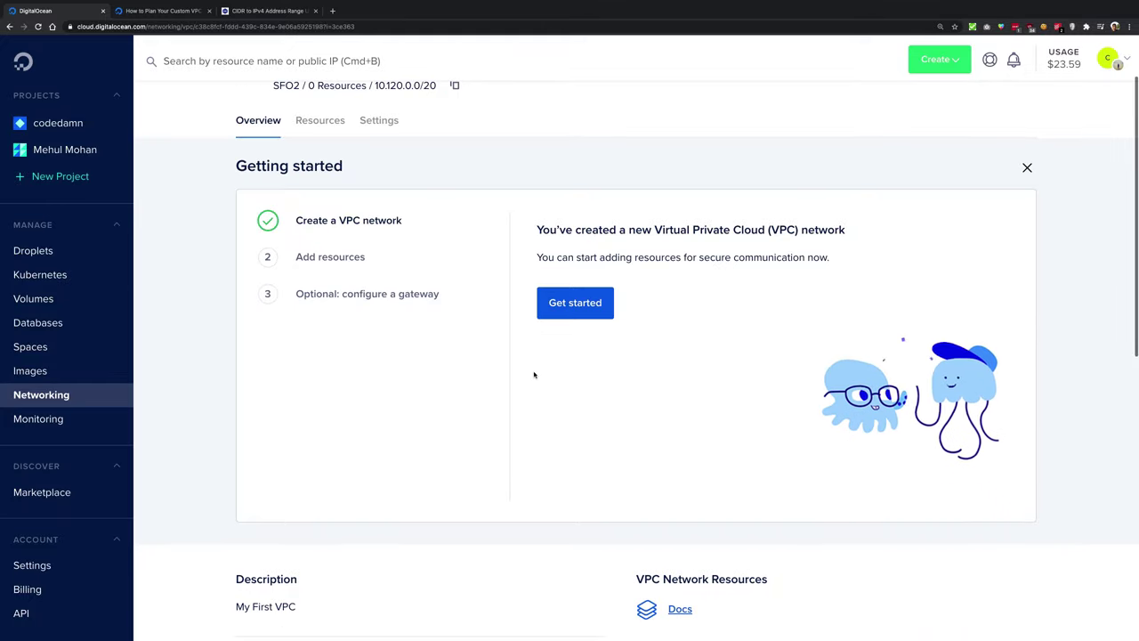
pyautogui.click(323, 267)
pyautogui.click(339, 299)
pyautogui.click(310, 267)
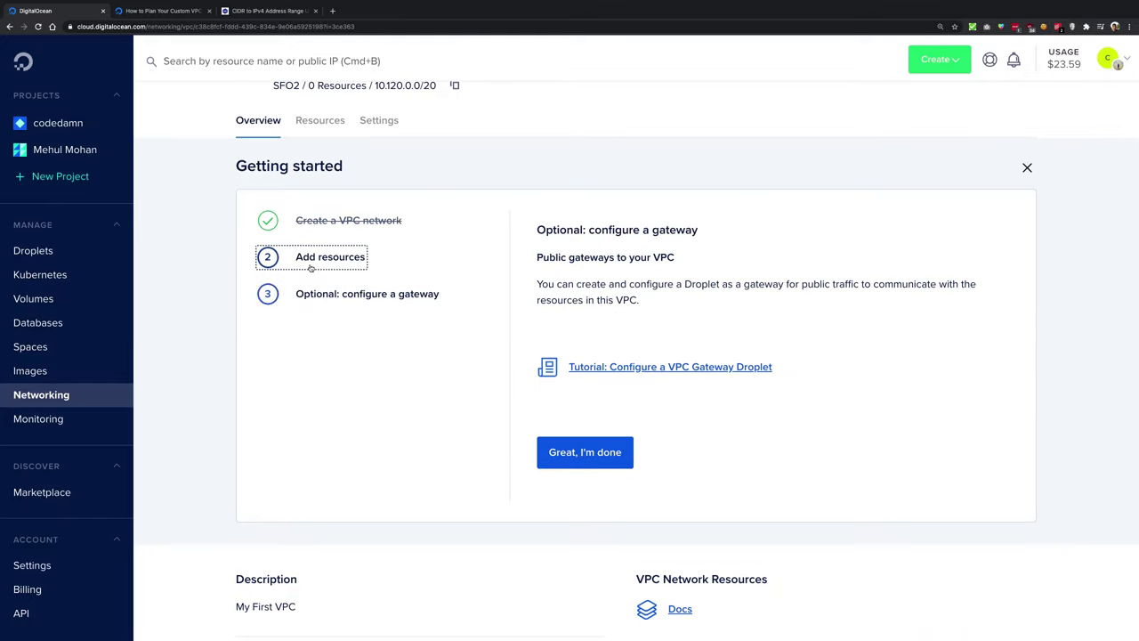
pyautogui.scroll(2, 388, 399)
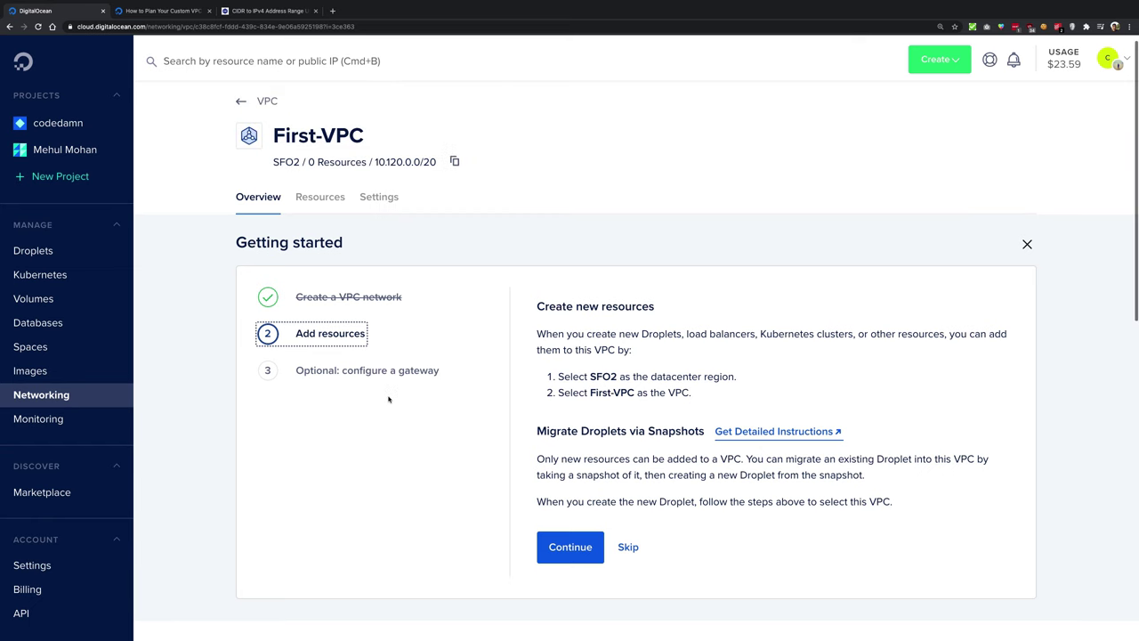
pyautogui.click(365, 372)
pyautogui.click(322, 338)
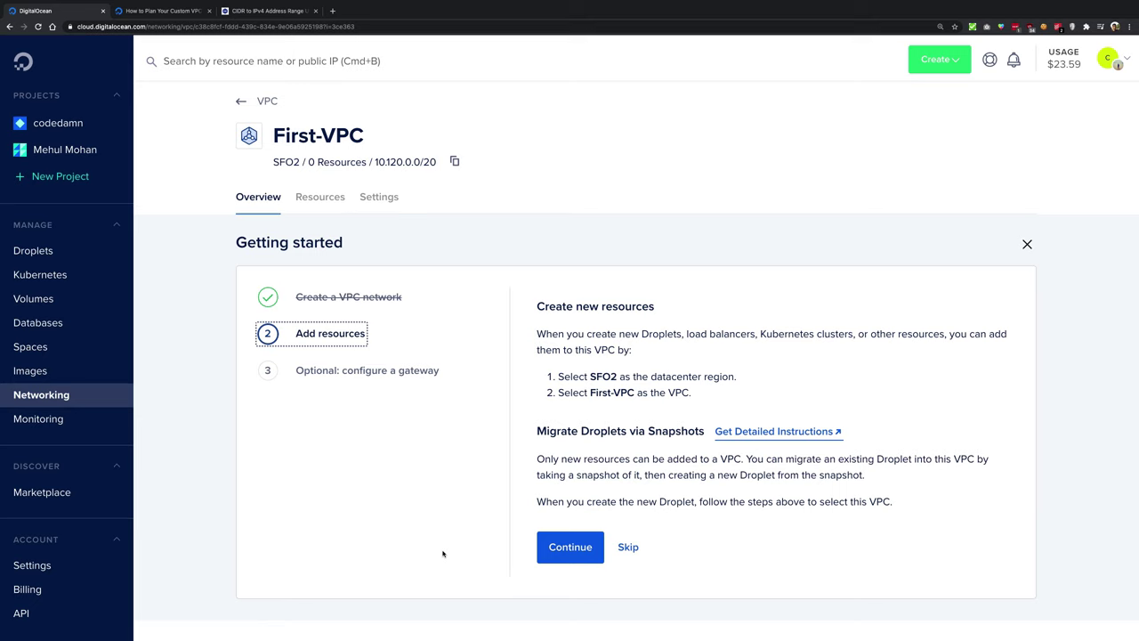
pyautogui.click(430, 374)
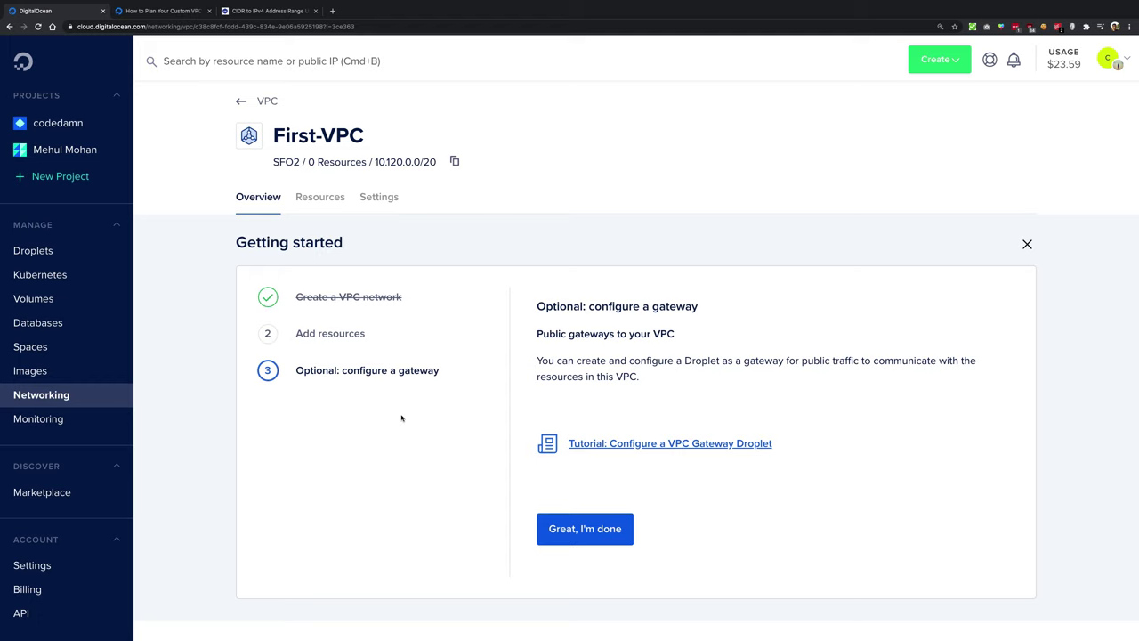
pyautogui.click(330, 333)
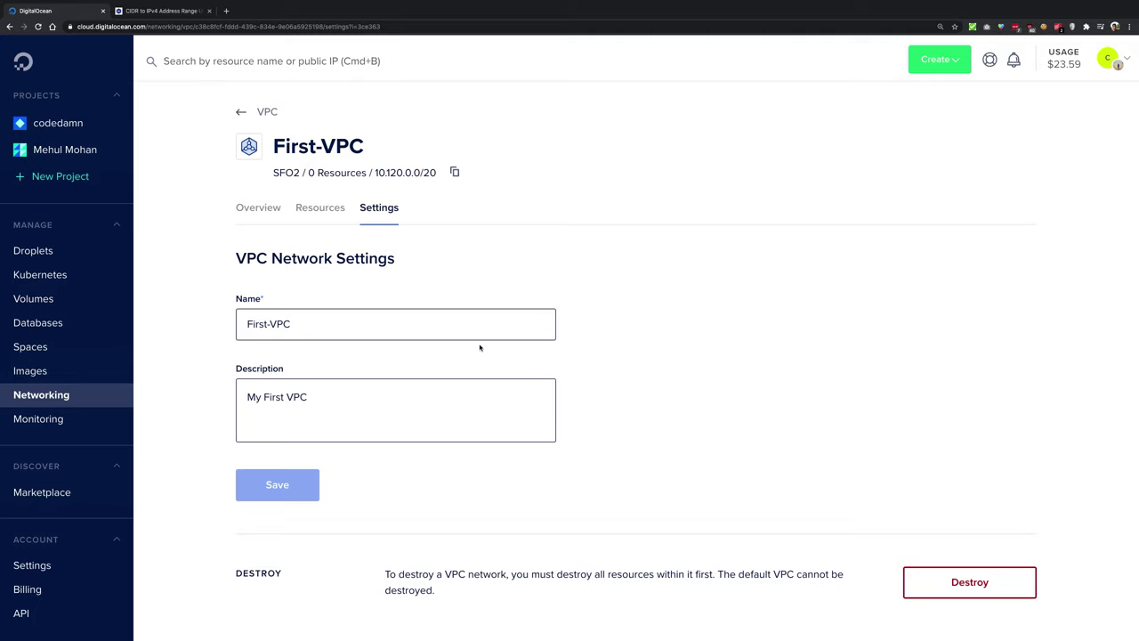
pyautogui.click(81, 150)
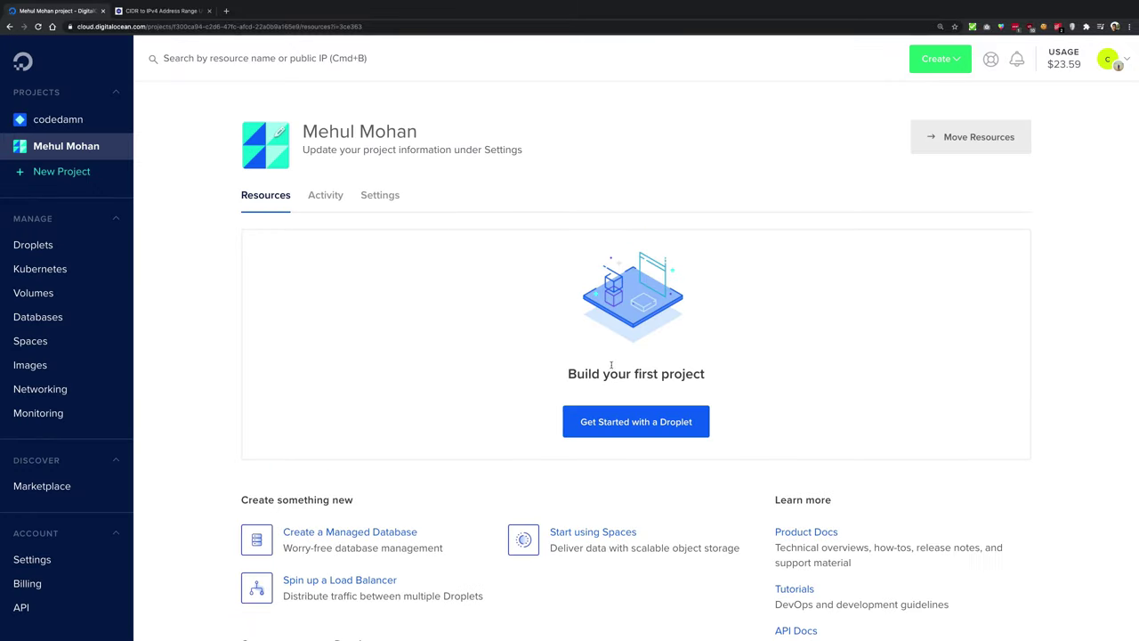
# Start a new droplet in this project on the $5/month plan
pyautogui.click(625, 416)
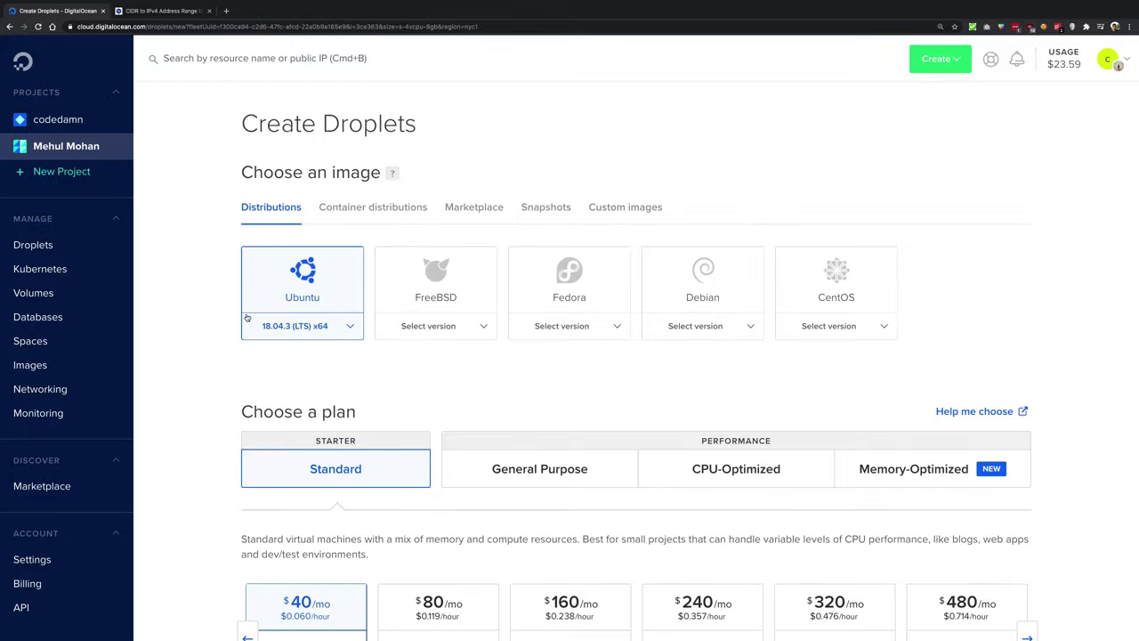
pyautogui.scroll(-5, 247, 318)
pyautogui.click(248, 409)
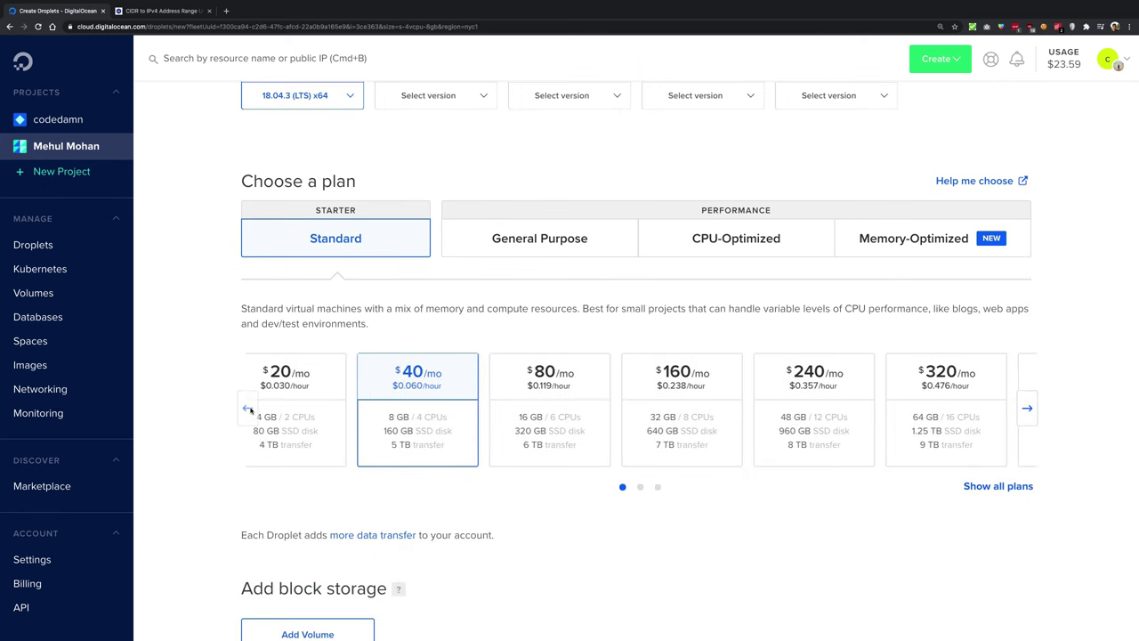
pyautogui.click(248, 410)
pyautogui.click(255, 412)
# Place the droplet in San Francisco 2 on the First-VPC network
pyautogui.scroll(-3, 460, 534)
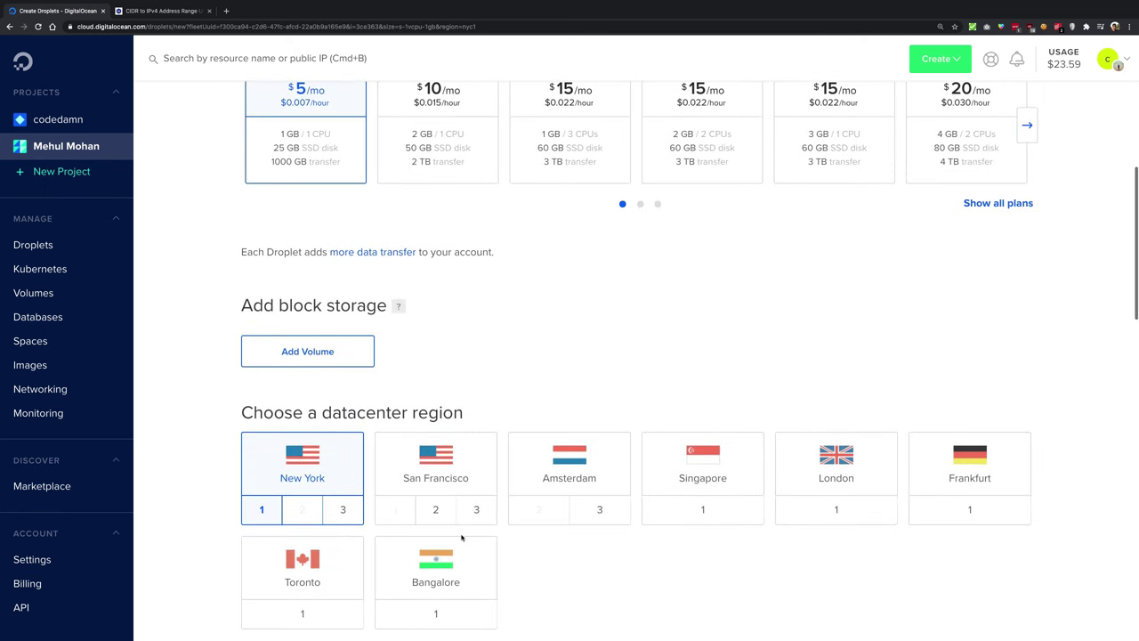
pyautogui.click(435, 467)
pyautogui.scroll(-4, 531, 364)
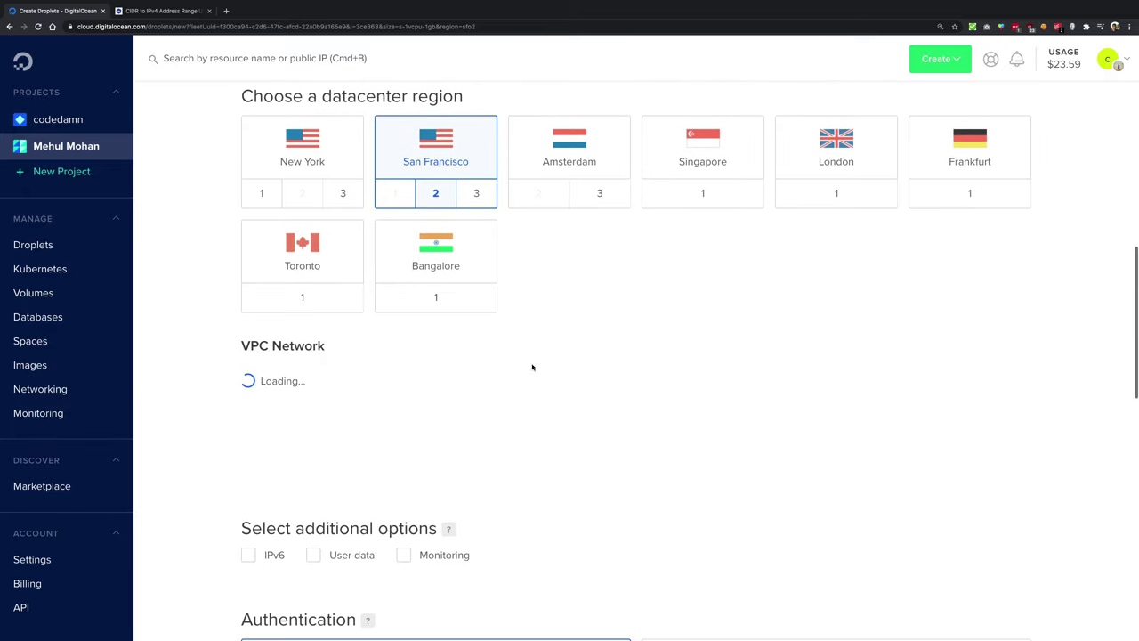
pyautogui.click(437, 382)
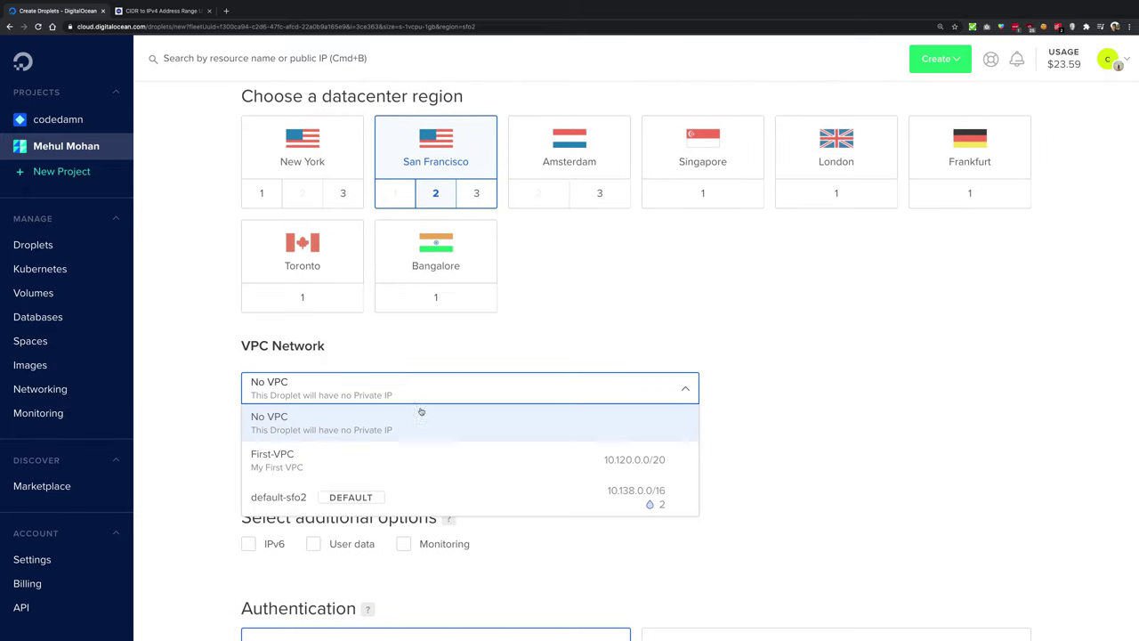
pyautogui.click(437, 456)
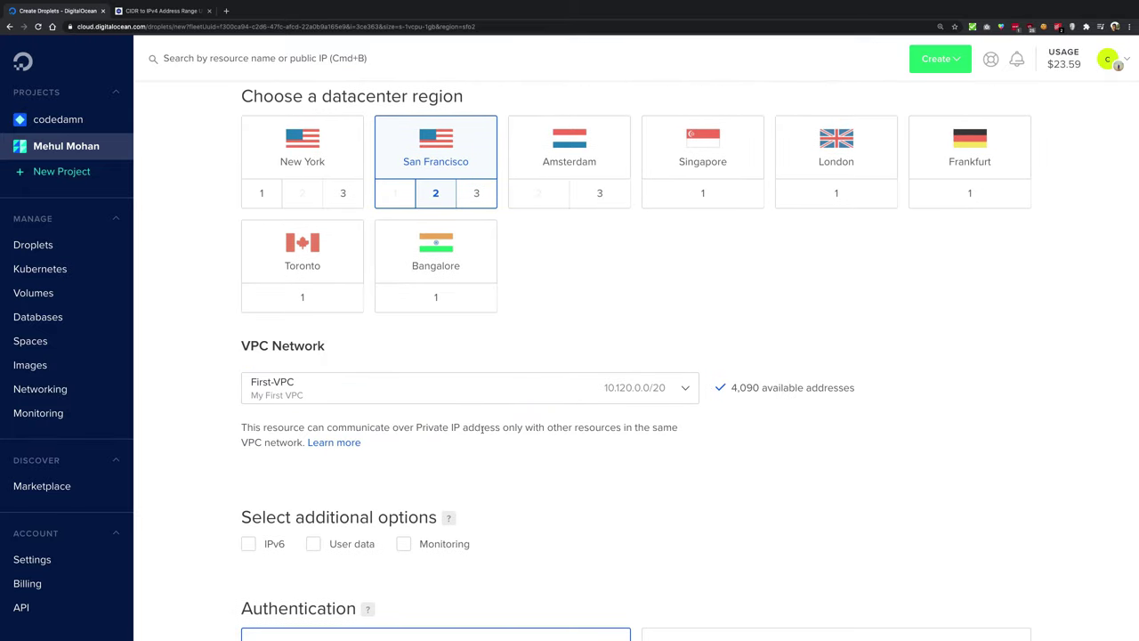
pyautogui.scroll(-1, 481, 429)
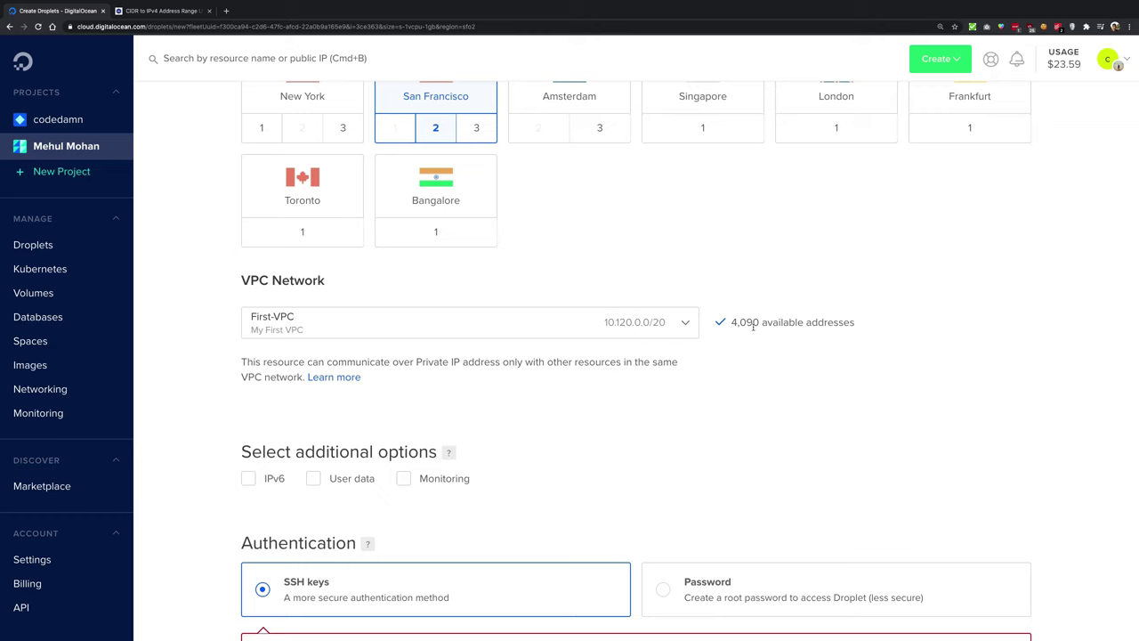
# Select the digitalocean-tutorial SSH key for authentication
pyautogui.doubleClick(754, 327)
pyautogui.click(575, 375)
pyautogui.scroll(-1, 647, 376)
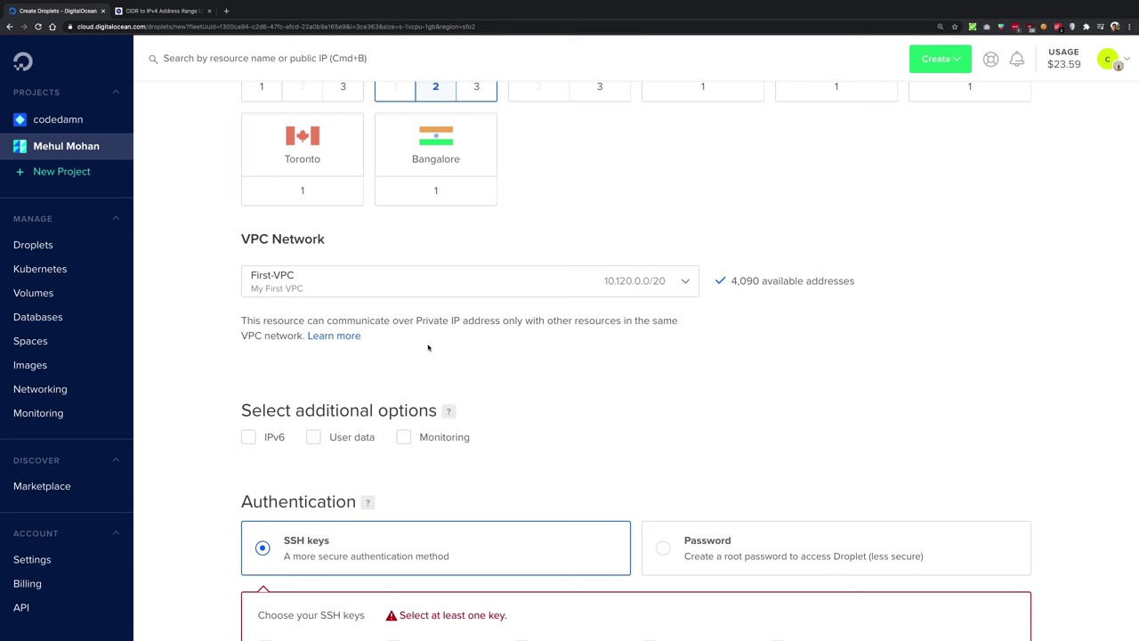
pyautogui.scroll(-3, 428, 347)
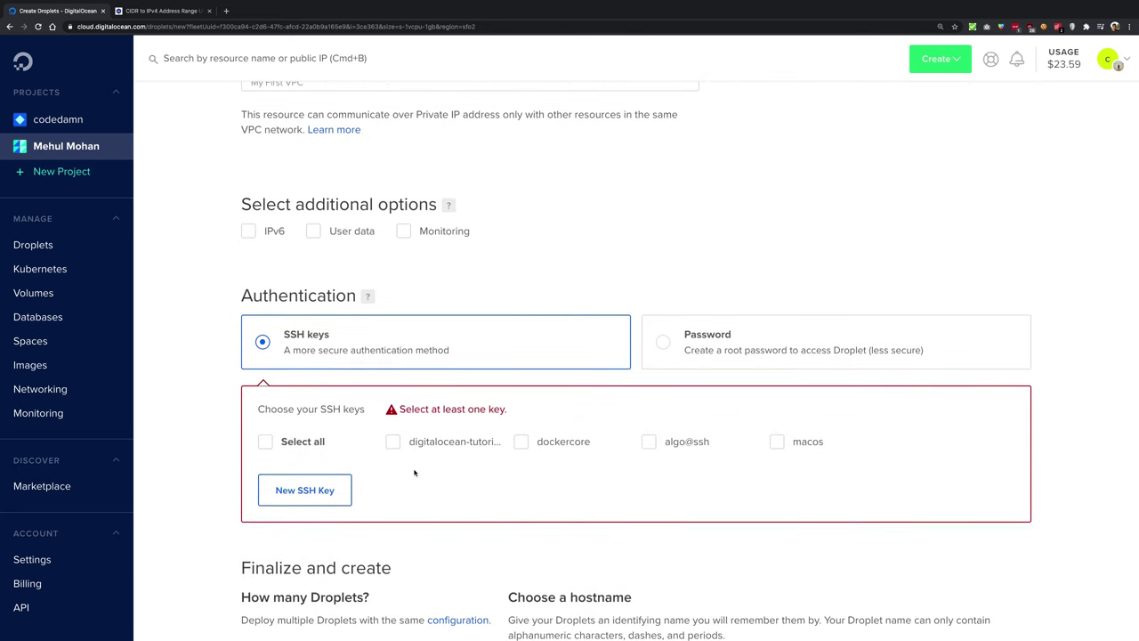
pyautogui.click(392, 441)
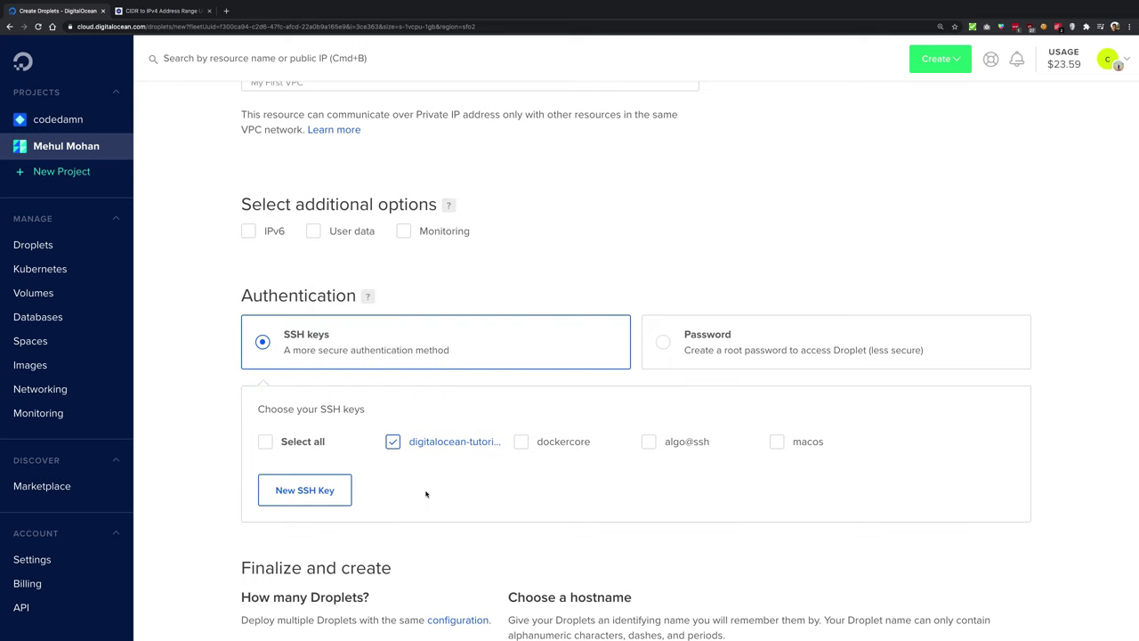
# Raise the droplet count to 3 and set hostnames vpc1, vpc2 and vpc3
pyautogui.scroll(-4, 427, 494)
pyautogui.click(370, 363)
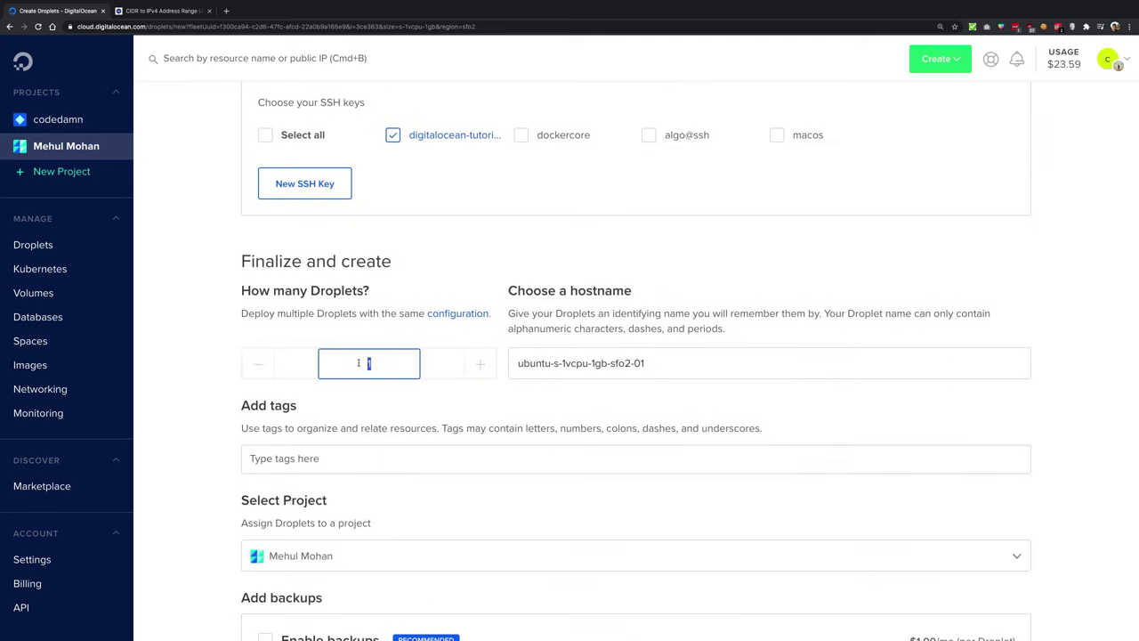
pyautogui.click(480, 364)
pyautogui.click(480, 364)
pyautogui.doubleClick(600, 365)
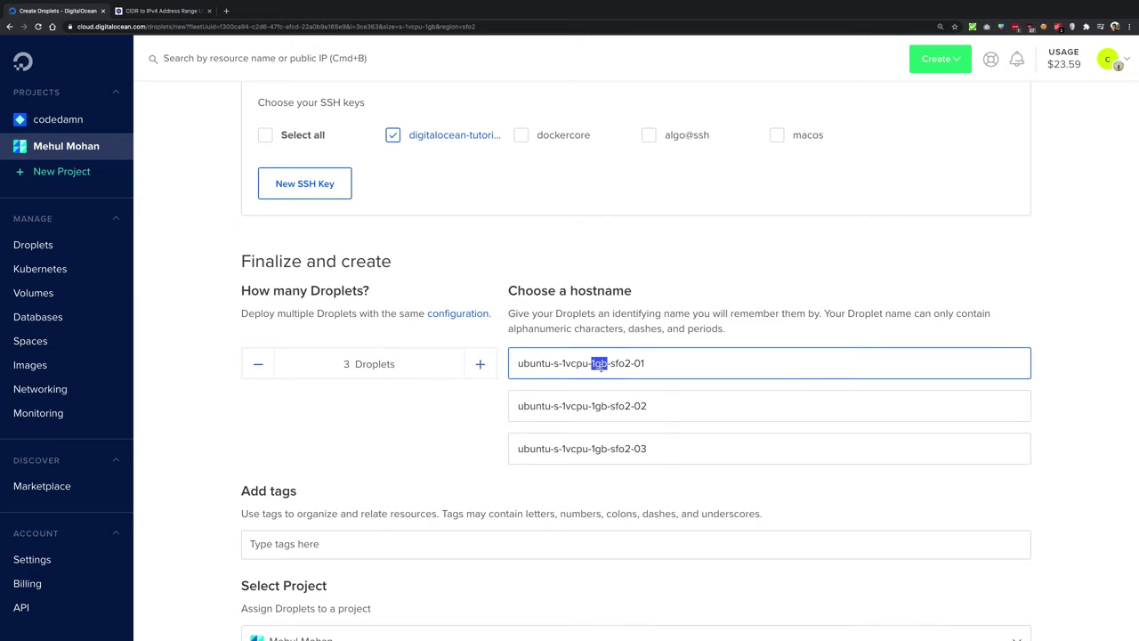
pyautogui.tripleClick(600, 367)
pyautogui.write('vpc1')
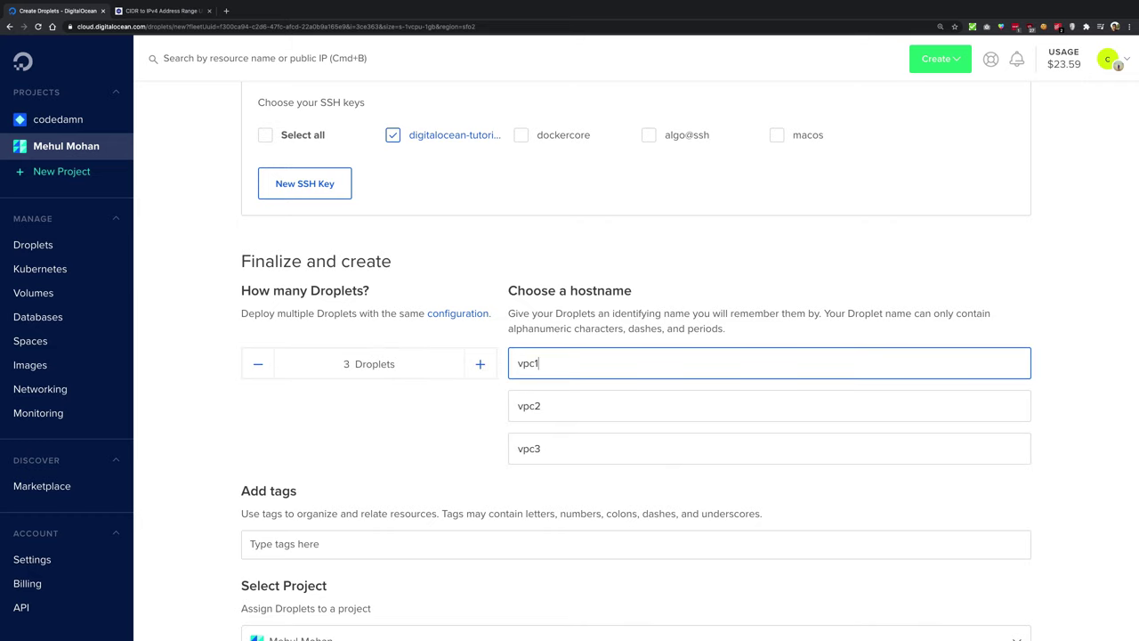
pyautogui.press('Tab')
pyautogui.press('Tab')
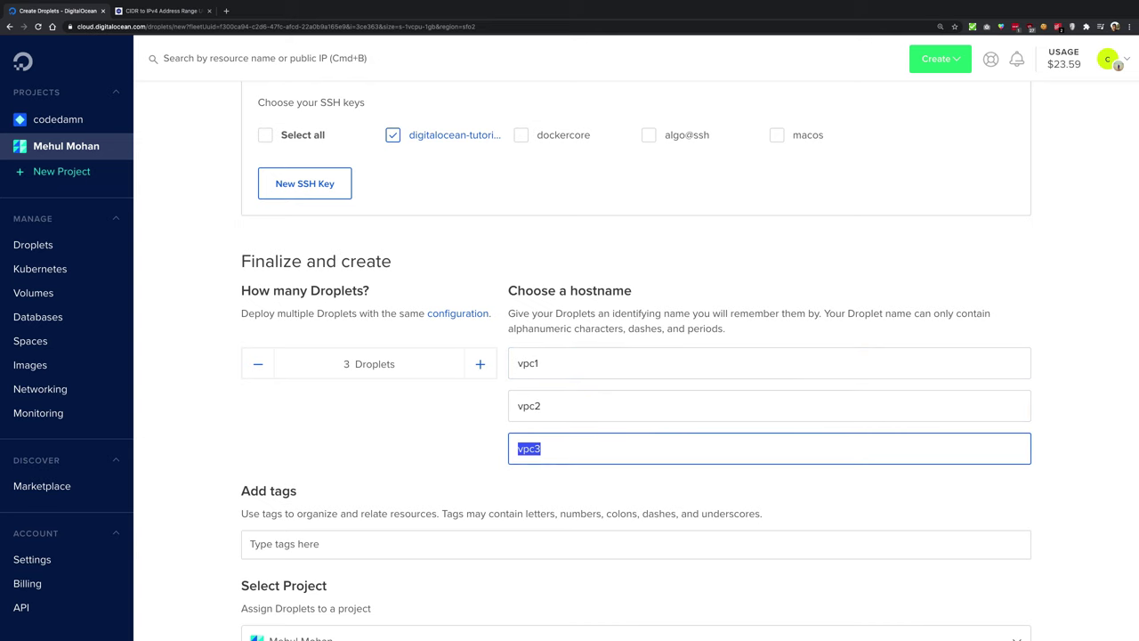
pyautogui.click(469, 444)
# Keep the droplets assigned to the existing project
pyautogui.scroll(-3, 469, 445)
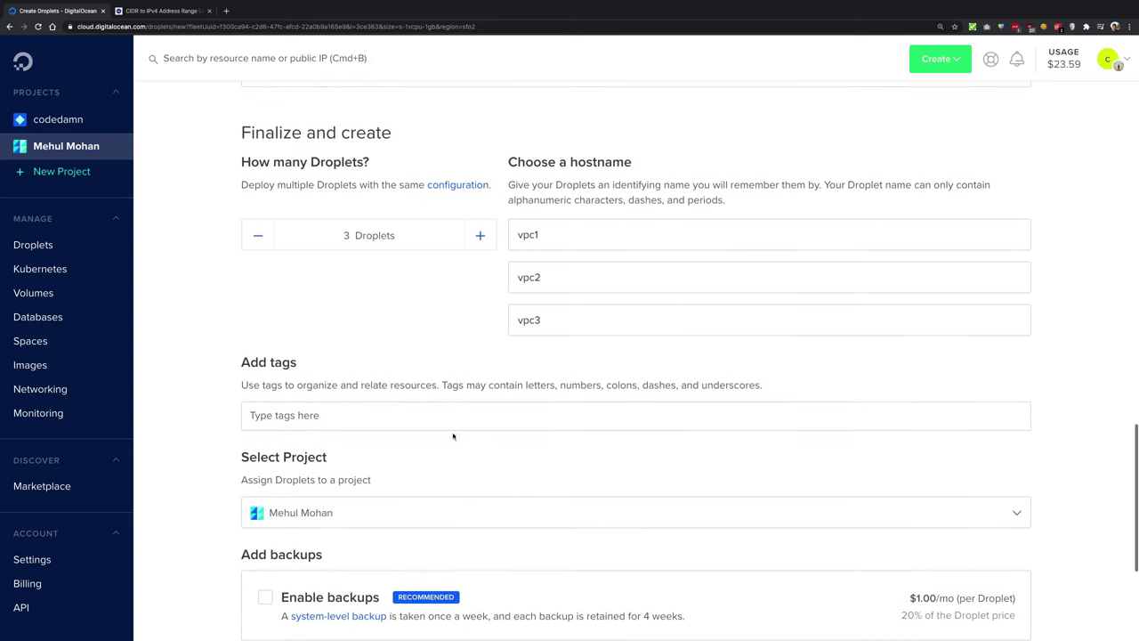
pyautogui.scroll(-3, 409, 365)
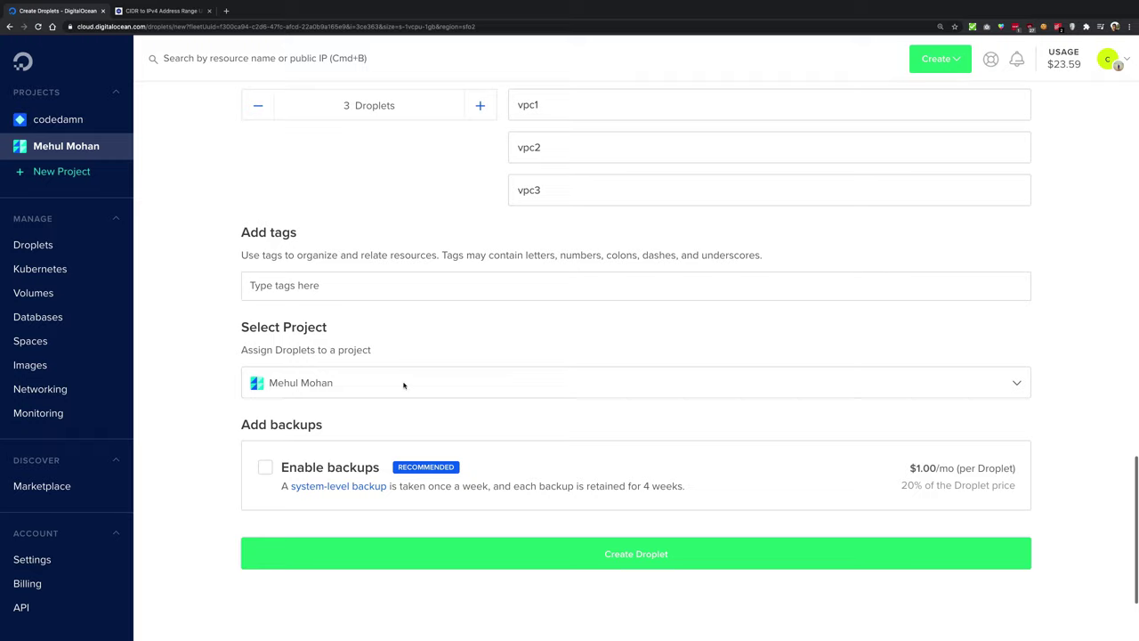
pyautogui.click(404, 384)
pyautogui.click(403, 384)
pyautogui.scroll(20, 409, 424)
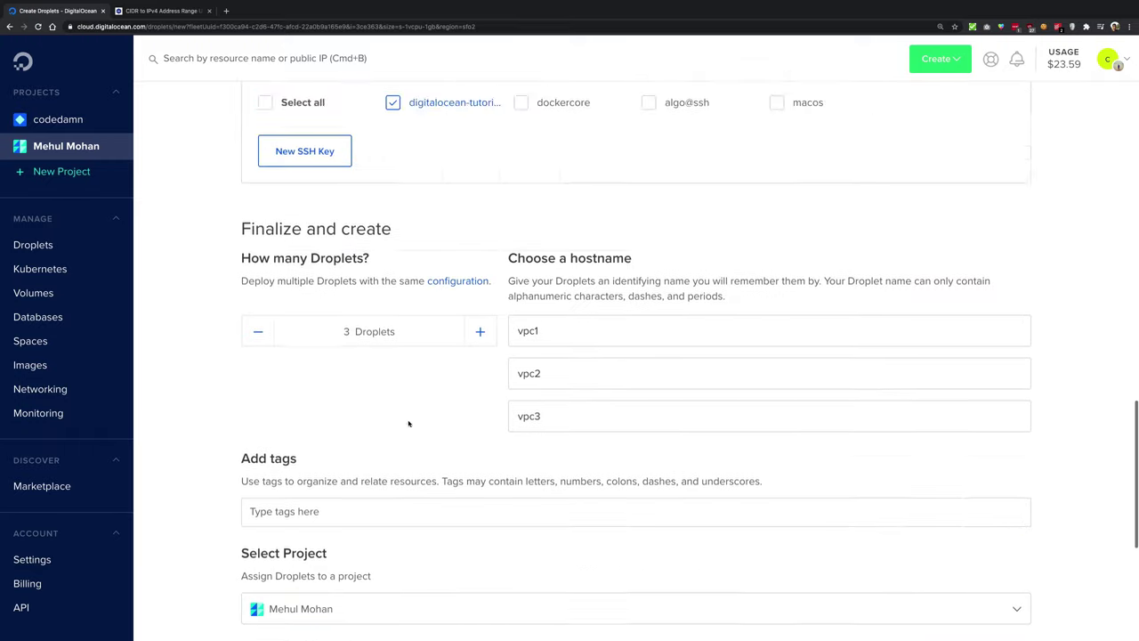
pyautogui.scroll(10, 408, 423)
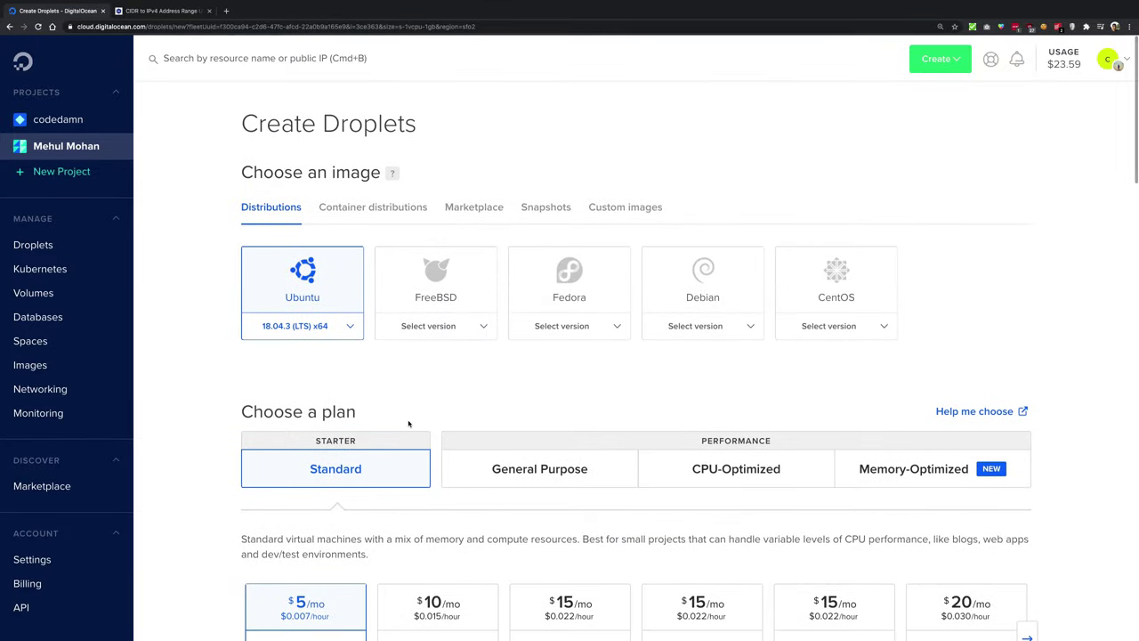
pyautogui.scroll(-20, 409, 424)
# Create the vpc1, vpc2 and vpc3 droplets and expand each row to view its details
pyautogui.click(485, 414)
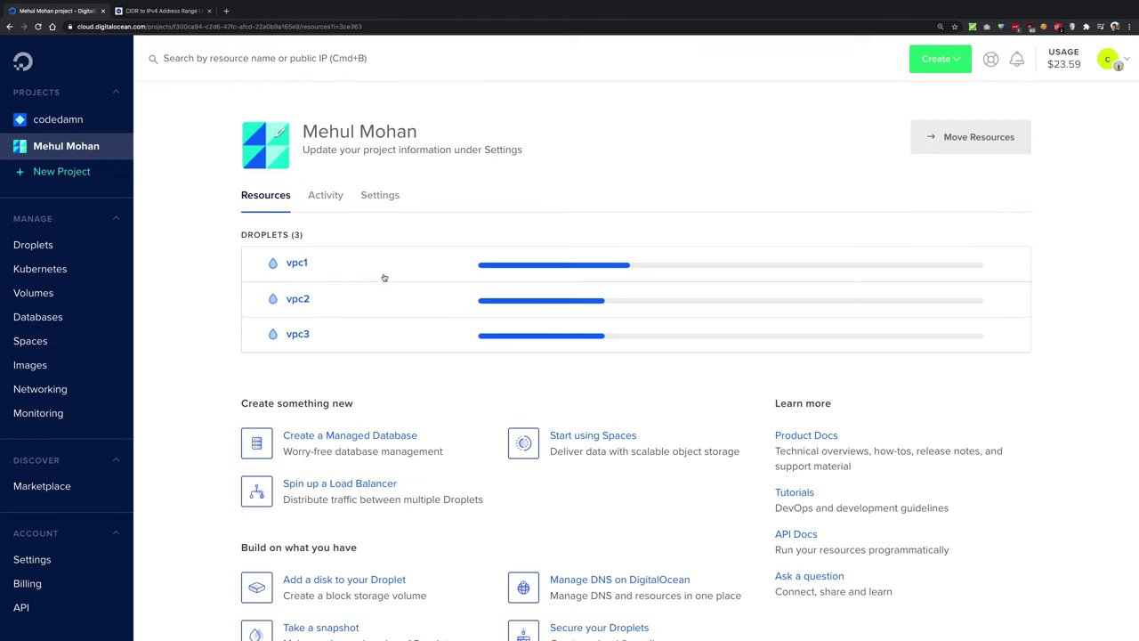
pyautogui.click(387, 341)
pyautogui.scroll(-2, 386, 336)
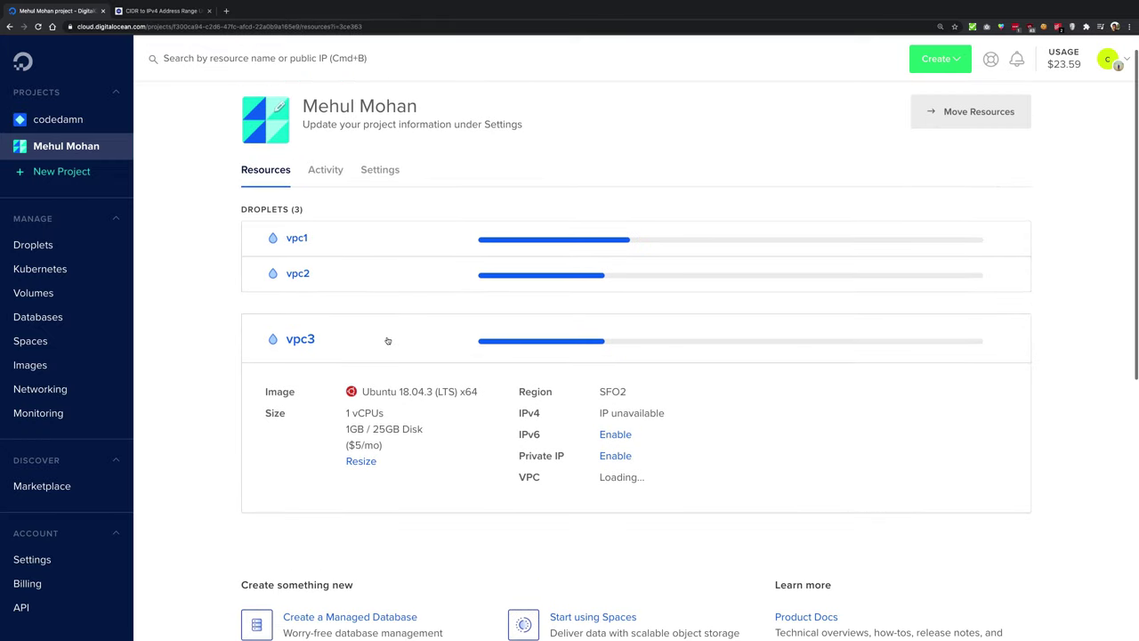
pyautogui.click(410, 281)
pyautogui.click(424, 224)
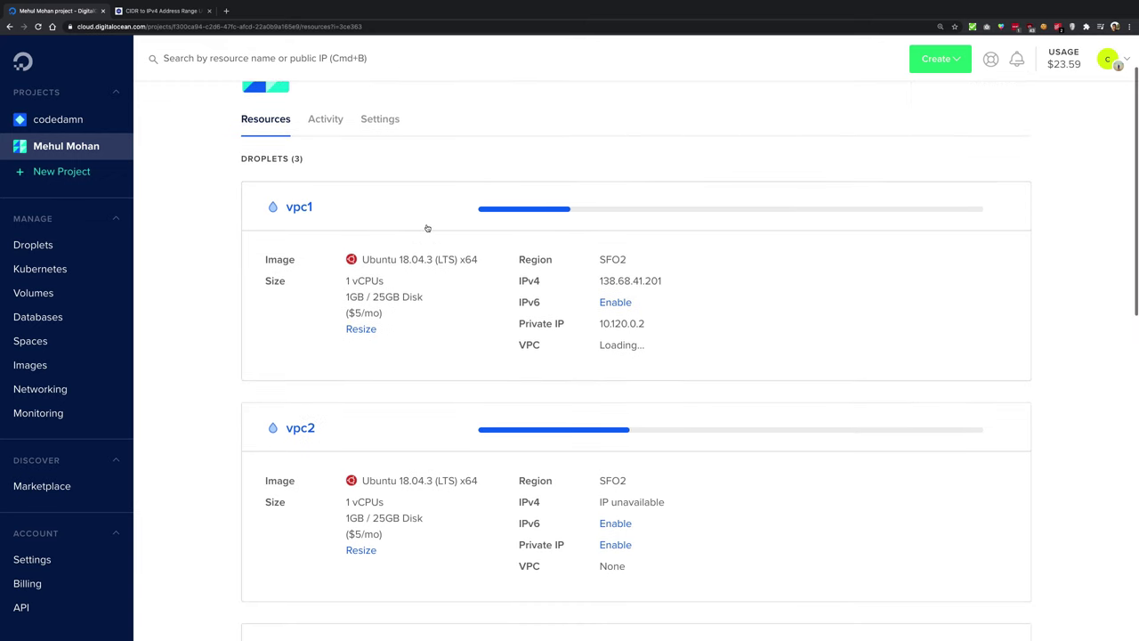
pyautogui.scroll(-5, 418, 448)
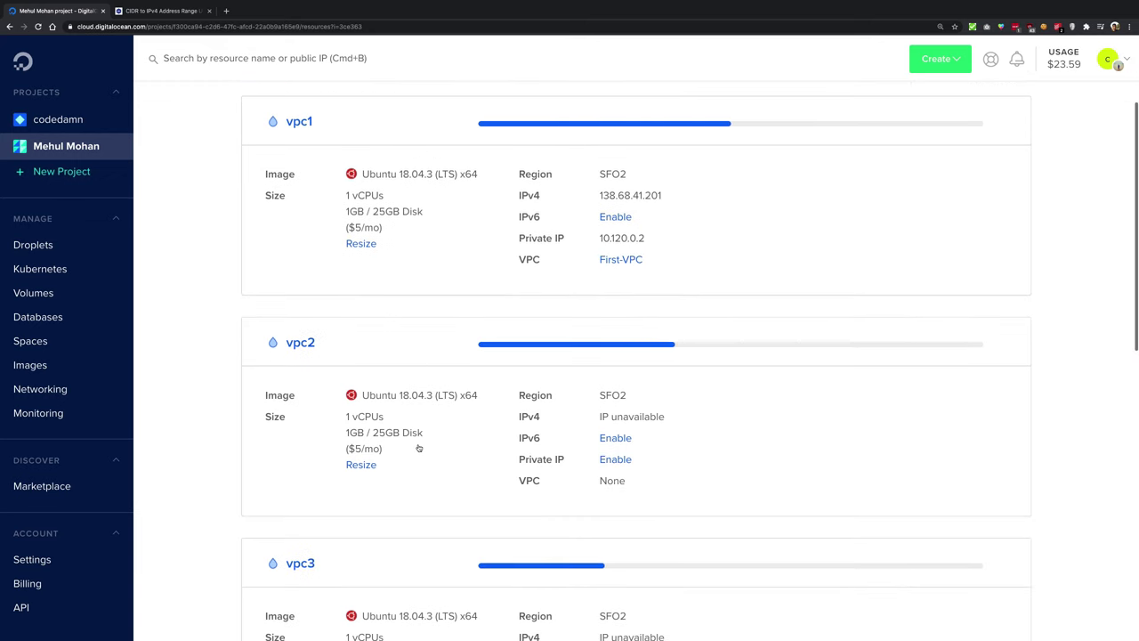
pyautogui.scroll(3, 418, 448)
# Reload the project page and expand vpc3, vpc2 and vpc1 to read their IPs and VPC
pyautogui.press('super+r')
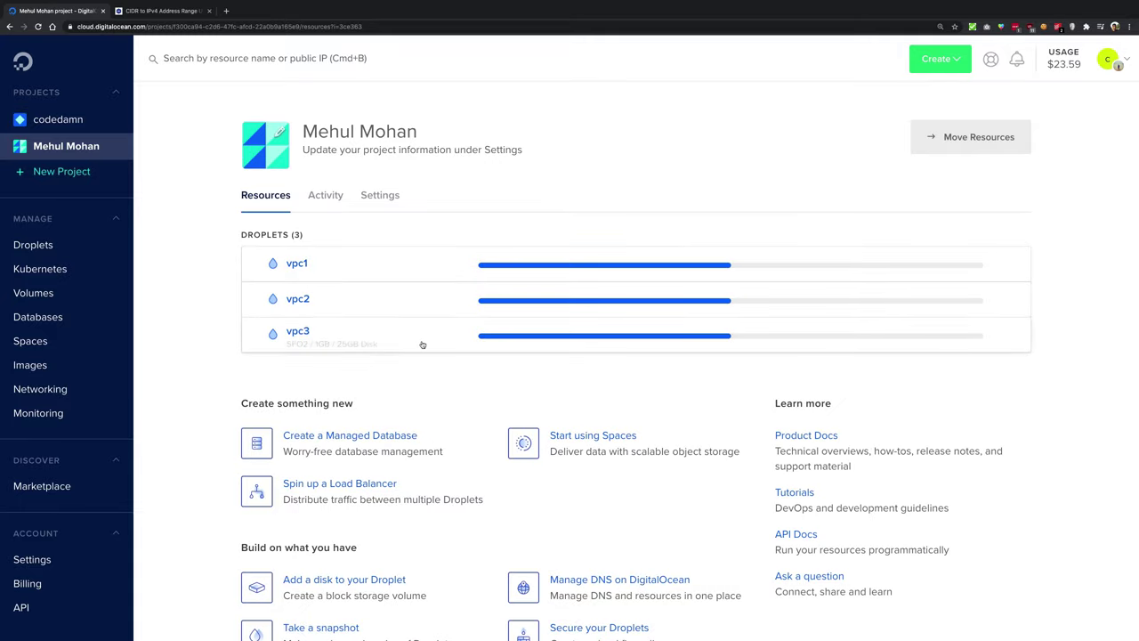
pyautogui.click(422, 342)
pyautogui.click(417, 283)
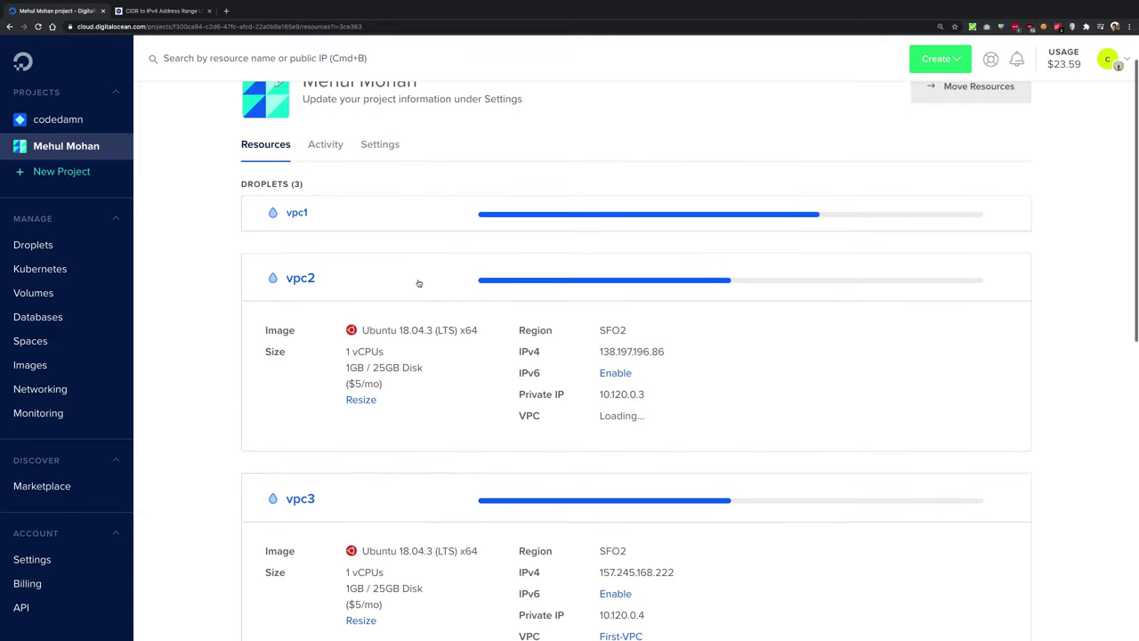
pyautogui.click(422, 230)
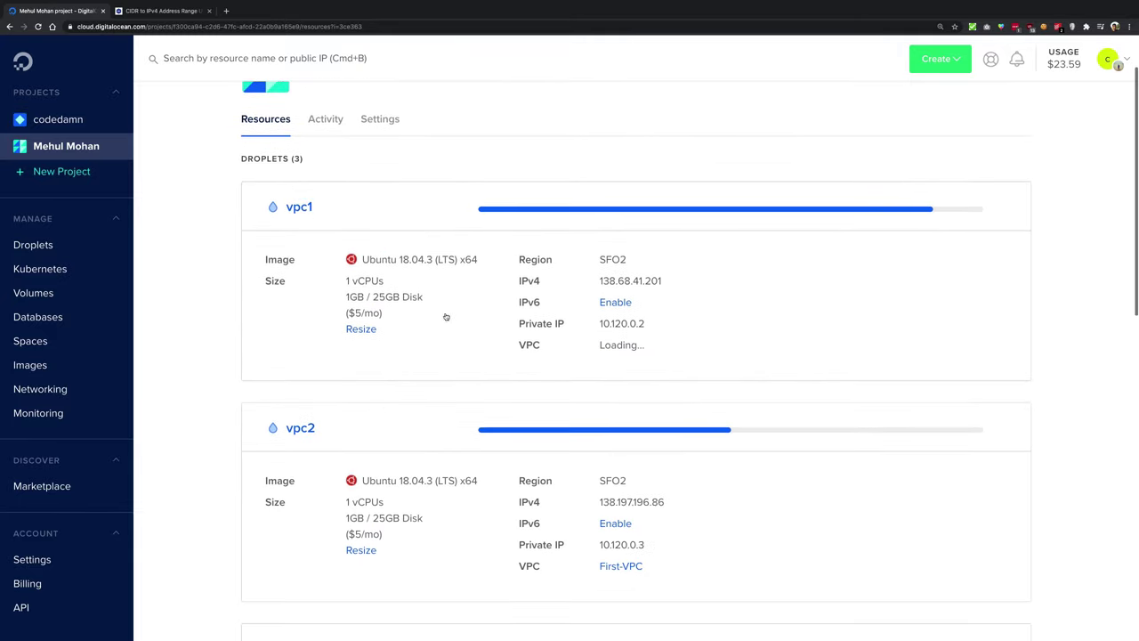
pyautogui.scroll(1, 445, 261)
pyautogui.scroll(-2, 445, 262)
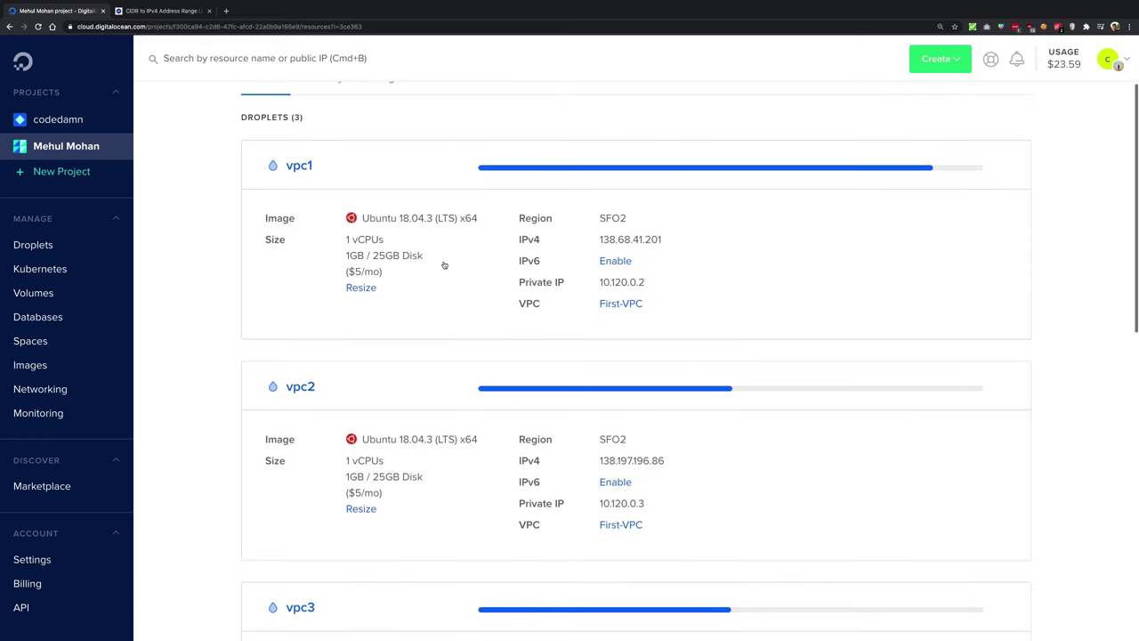
pyautogui.scroll(-2, 625, 308)
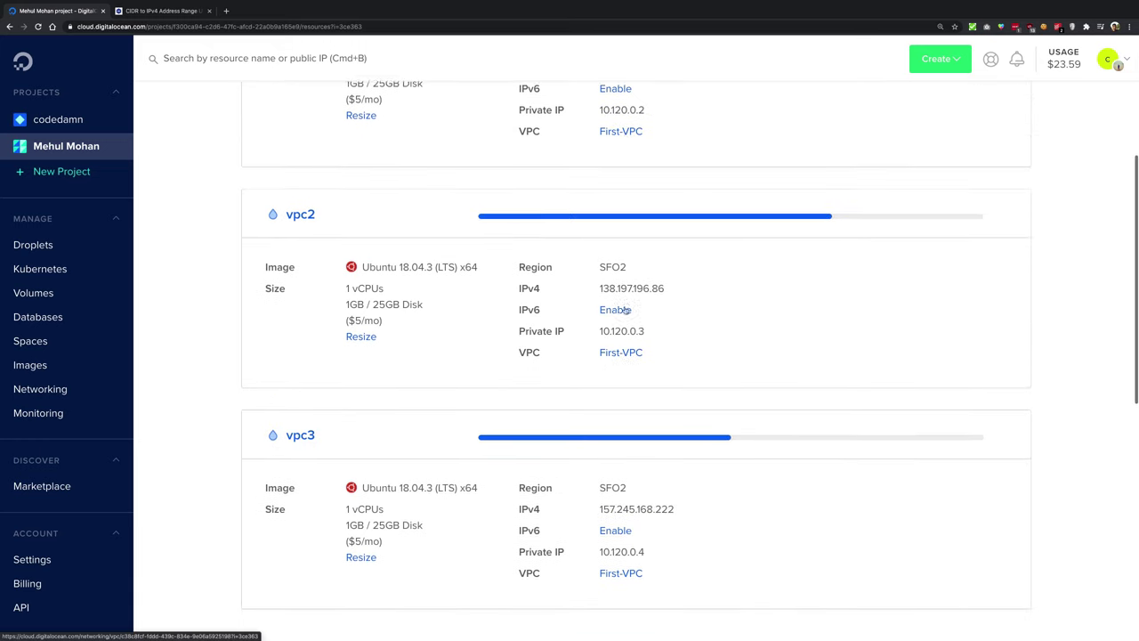
pyautogui.click(604, 501)
pyautogui.scroll(3, 658, 323)
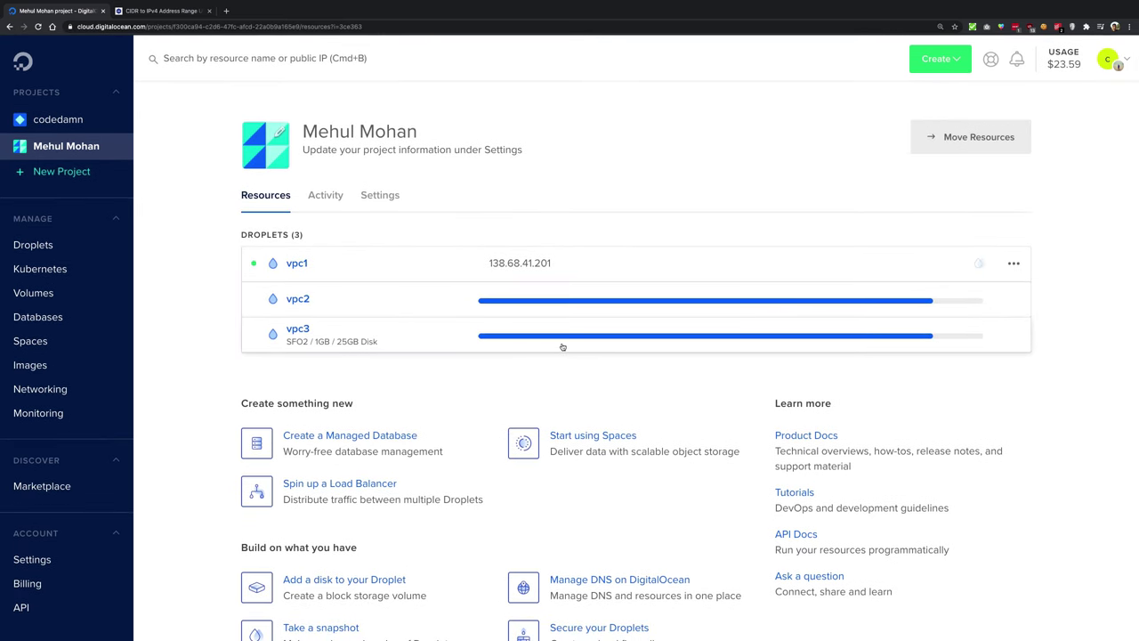
# Once provisioned, confirm vpc1–vpc3 are in First-VPC with private IPs 10.120.0.2–10.120.0.4
pyautogui.click(410, 300)
pyautogui.moveTo(659, 425)
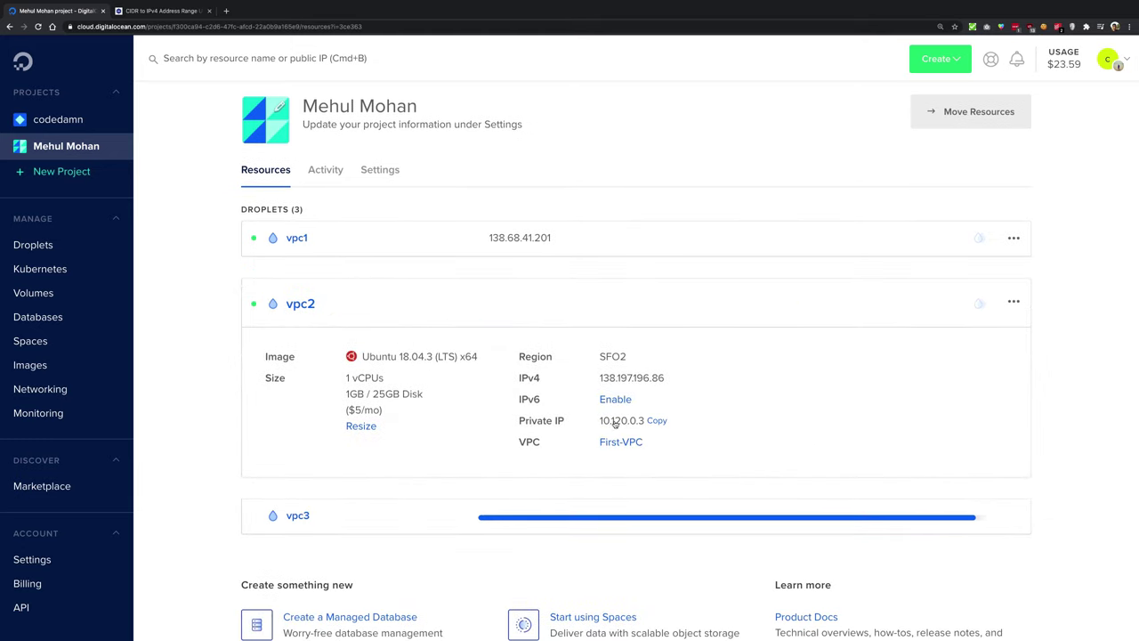
pyautogui.click(402, 247)
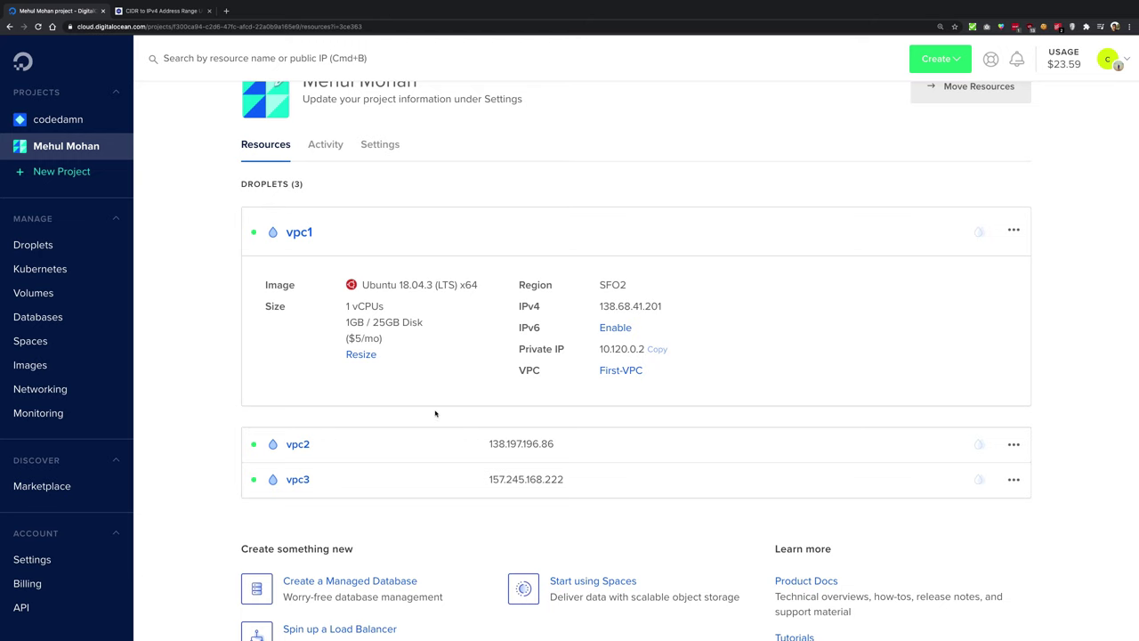
pyautogui.click(437, 444)
pyautogui.scroll(-3, 613, 600)
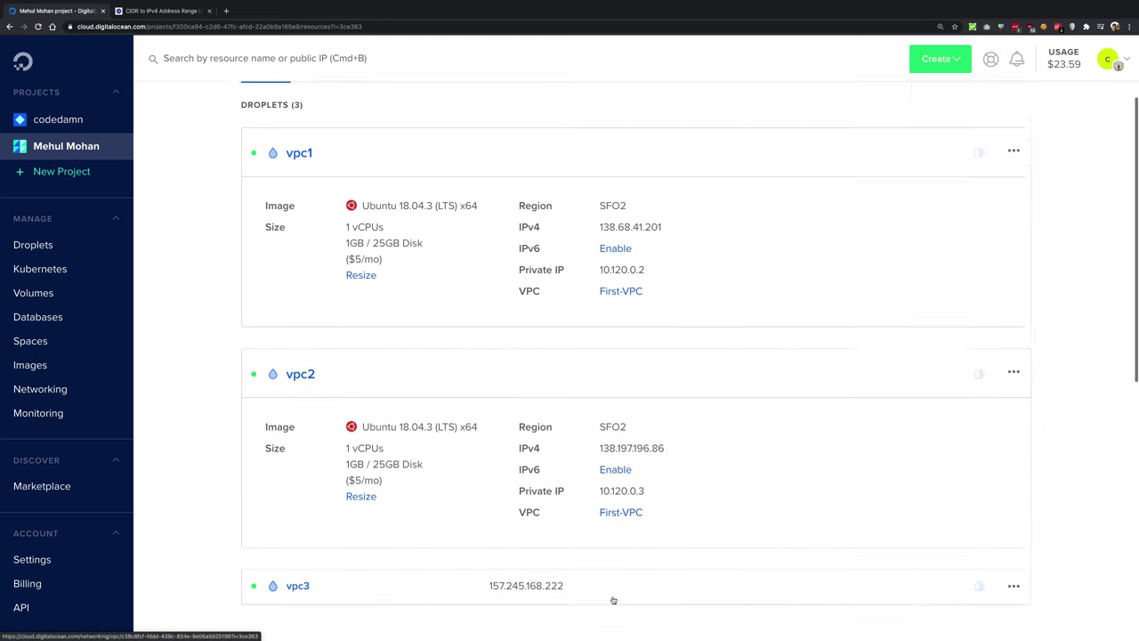
pyautogui.click(406, 532)
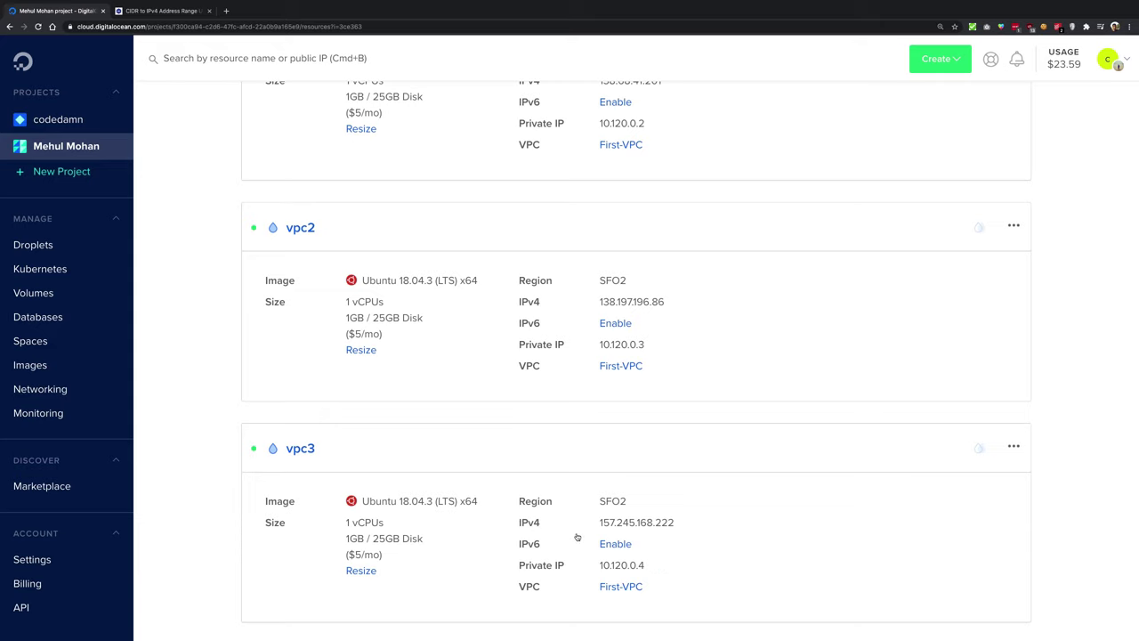
pyautogui.scroll(5, 495, 578)
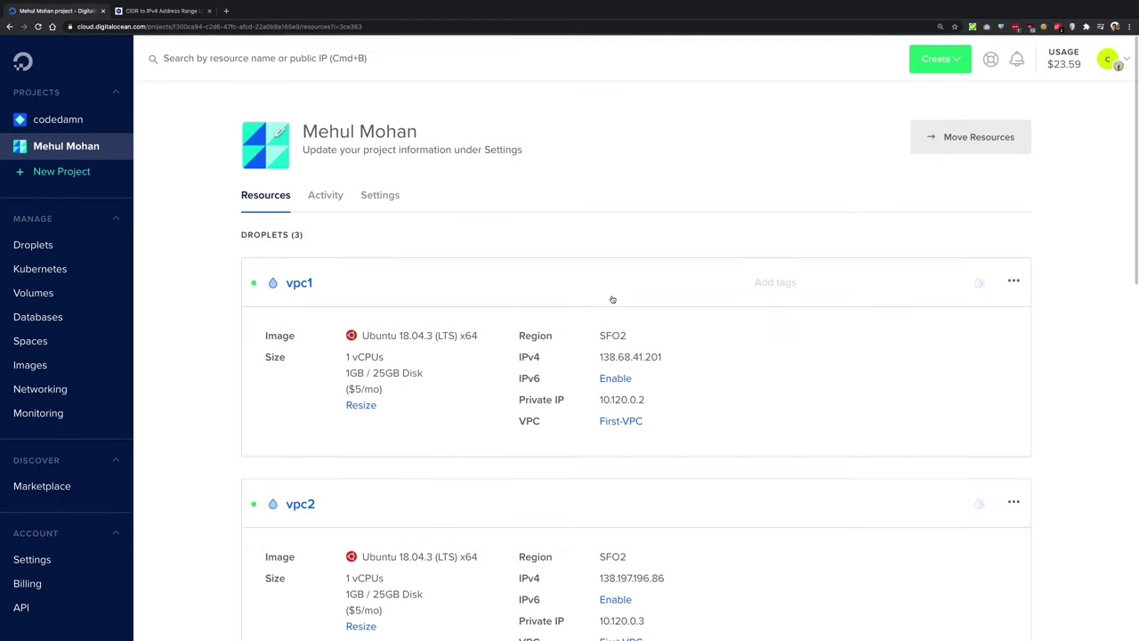
pyautogui.scroll(-5, 610, 522)
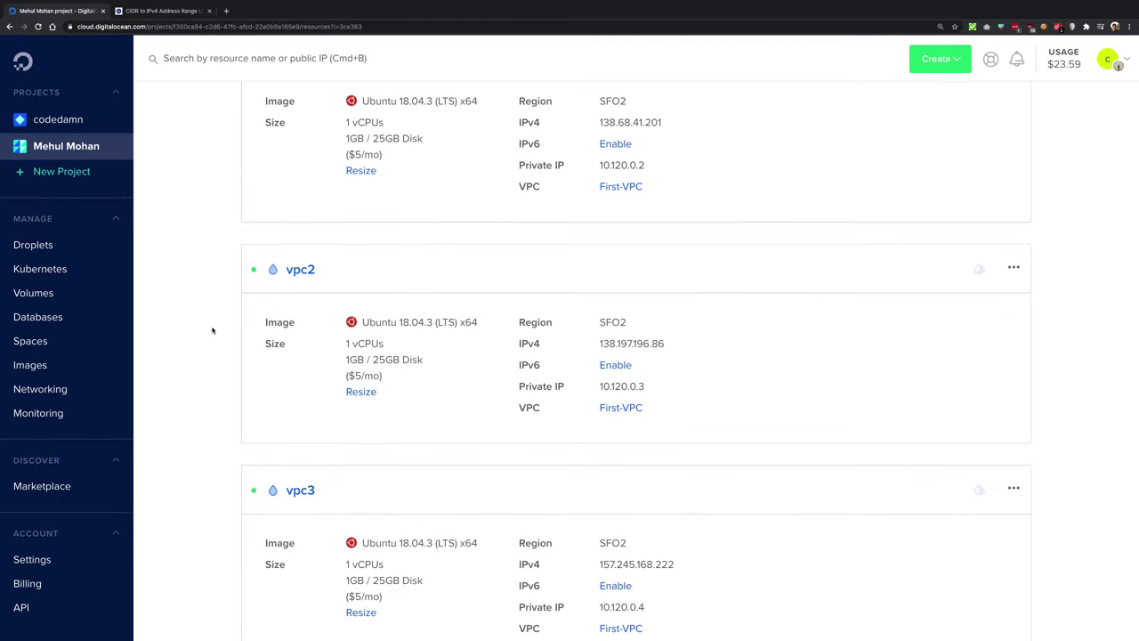
pyautogui.hotkey('ctrl', 'Left')
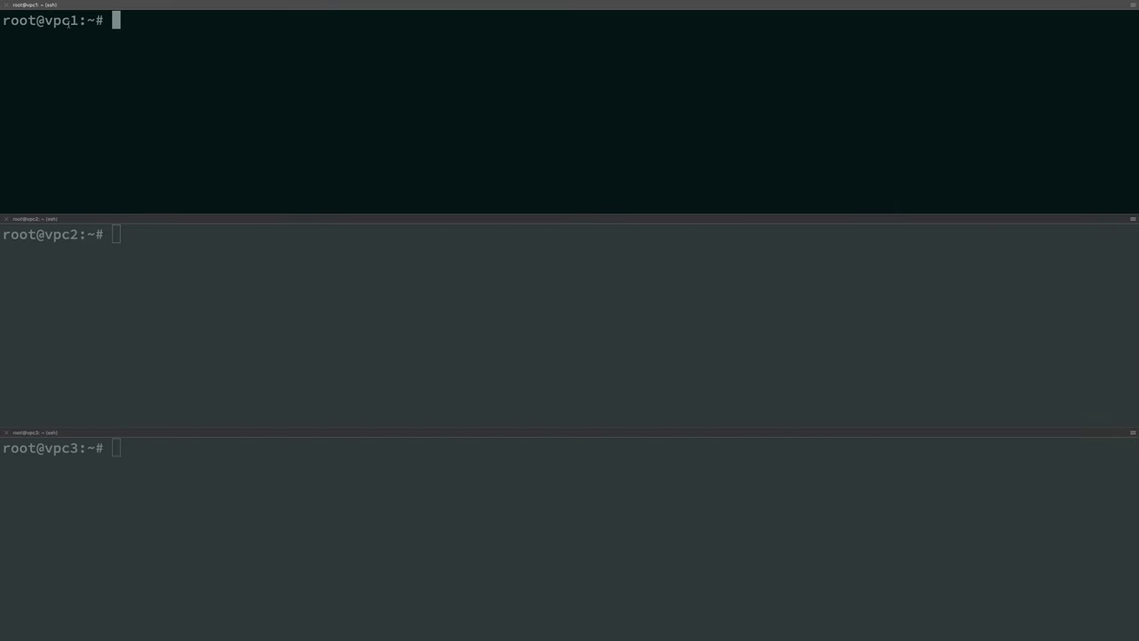
# Bring focus to each of the vpc1, vpc2 and vpc3 SSH panes, settling on vpc1
pyautogui.click(130, 471)
pyautogui.click(157, 321)
pyautogui.click(186, 173)
pyautogui.click(133, 318)
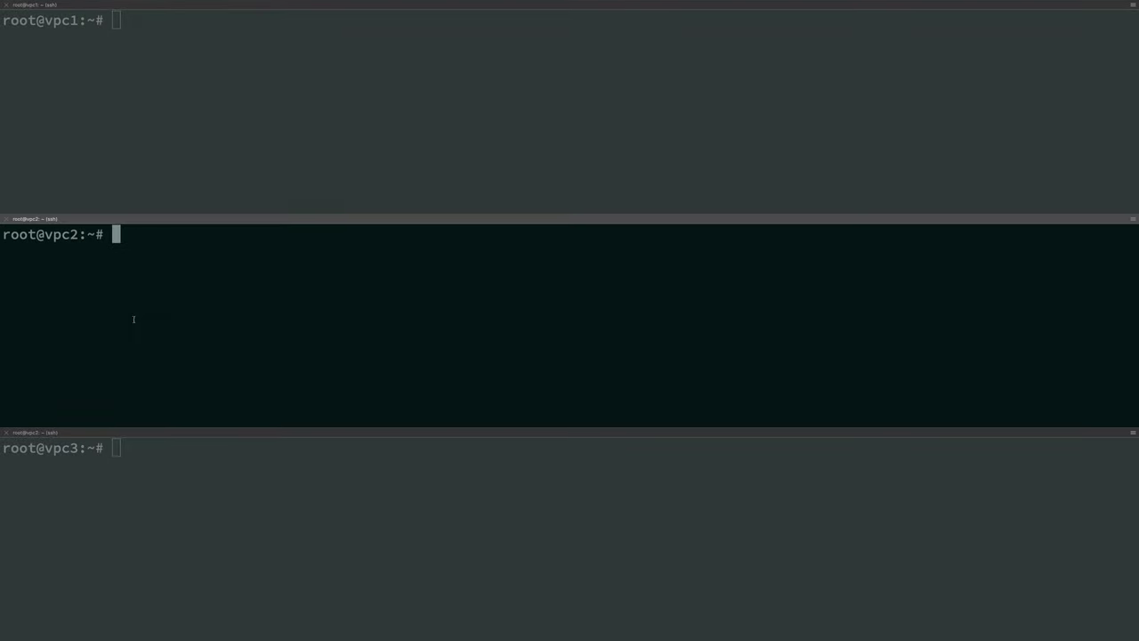
pyautogui.click(123, 498)
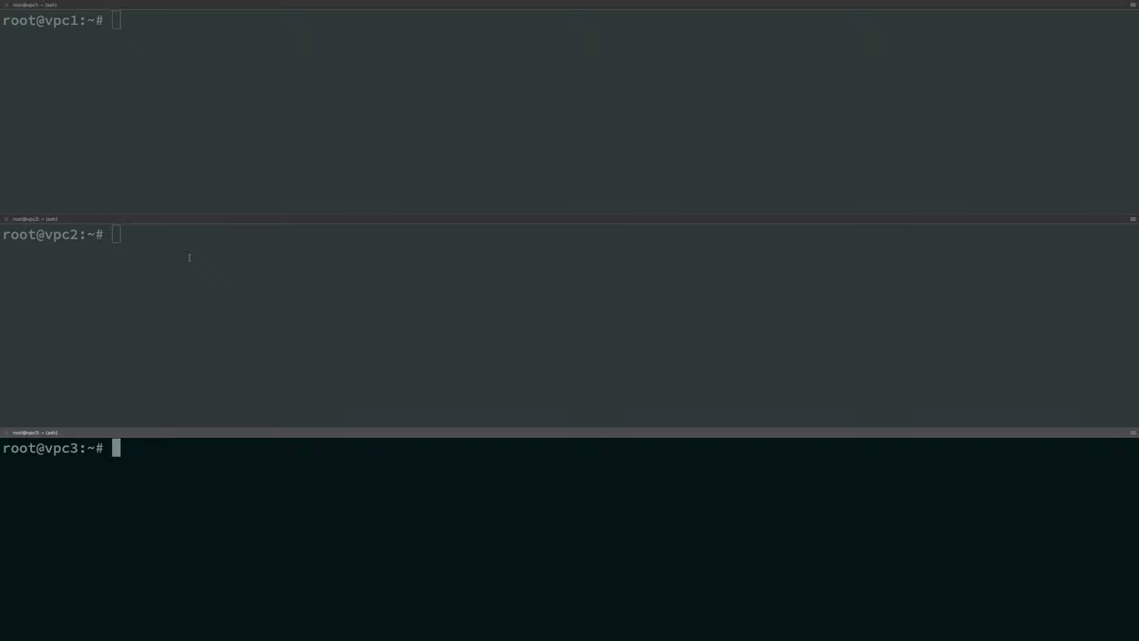
pyautogui.click(245, 129)
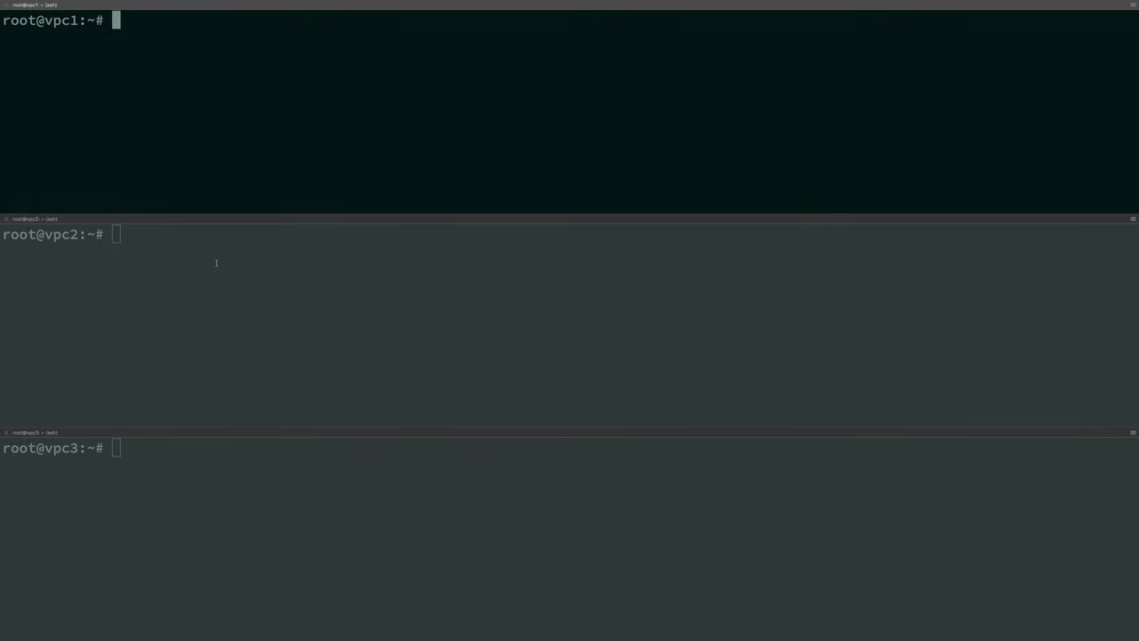
pyautogui.click(216, 263)
pyautogui.click(264, 142)
# On vpc1, run 'apt install nginx' and confirm the install with y
pyautogui.write('su')
pyautogui.press('BackSpace')
pyautogui.press('BackSpace')
pyautogui.write('apt')
pyautogui.press('BackSpace')
pyautogui.write('get')
pyautogui.press('BackSpace')
pyautogui.press('BackSpace')
pyautogui.press('BackSpace')
pyautogui.press('BackSpace')
pyautogui.press('BackSpace')
pyautogui.press('BackSpace')
pyautogui.write('t install ')
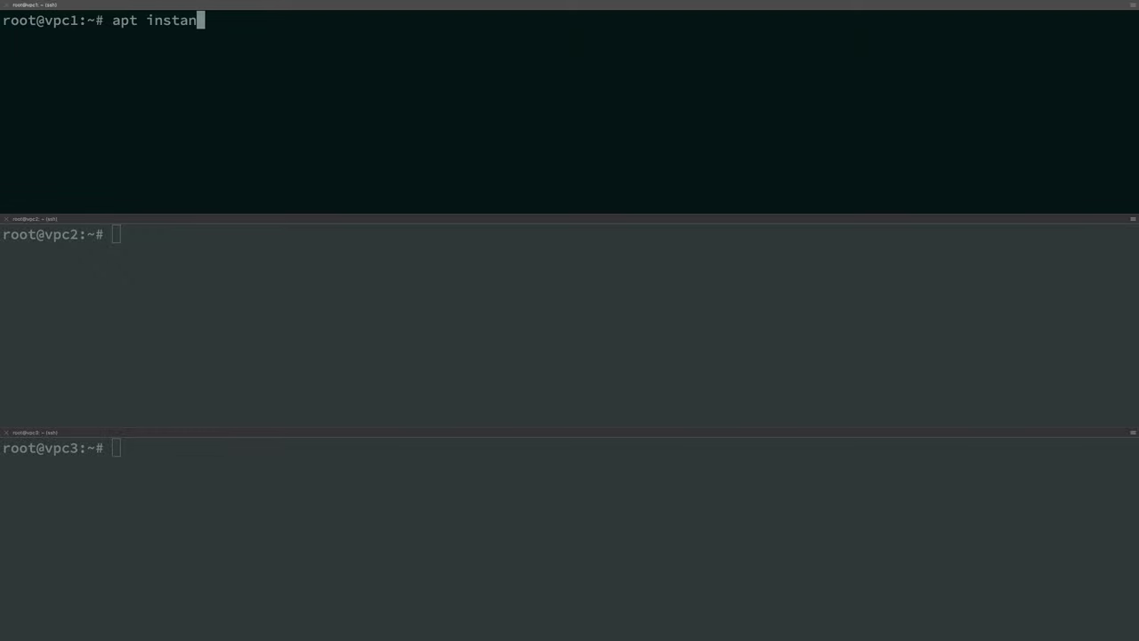
pyautogui.write('nginx')
pyautogui.press('Return')
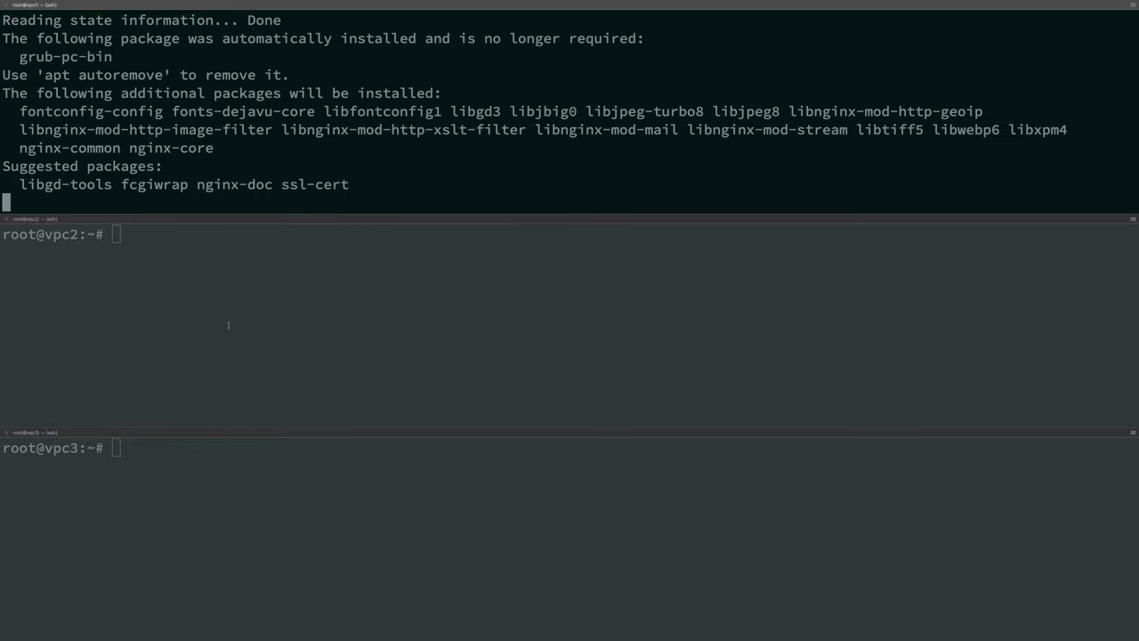
pyautogui.write('y')
pyautogui.press('Return')
# On vpc2, run 'apt update && apt install -y nginx'
pyautogui.click(229, 395)
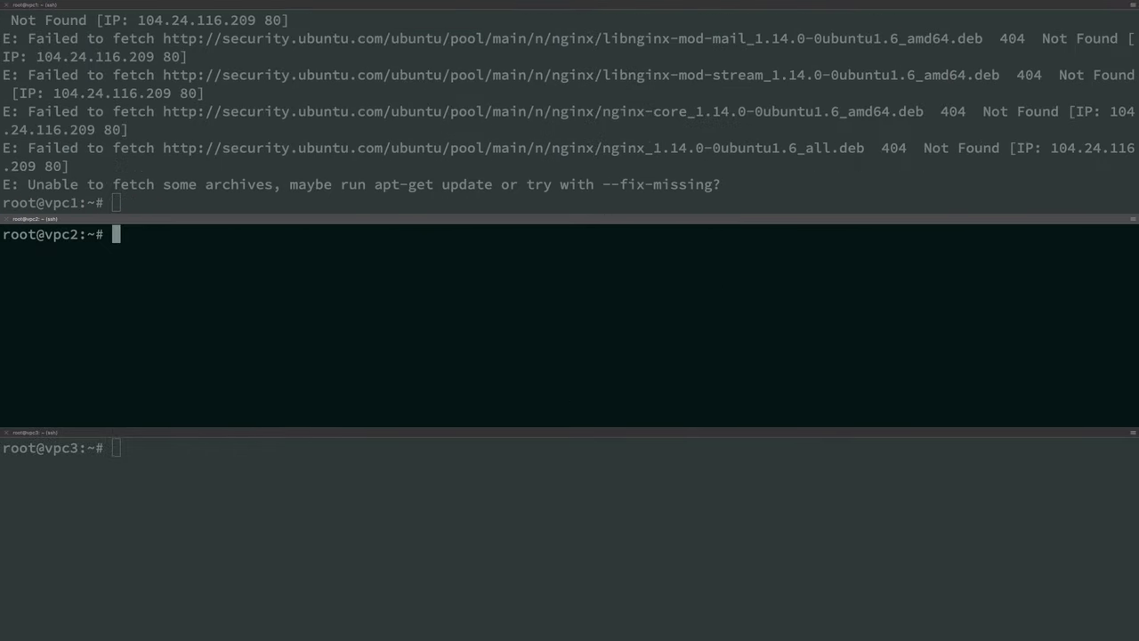
pyautogui.write('apt install')
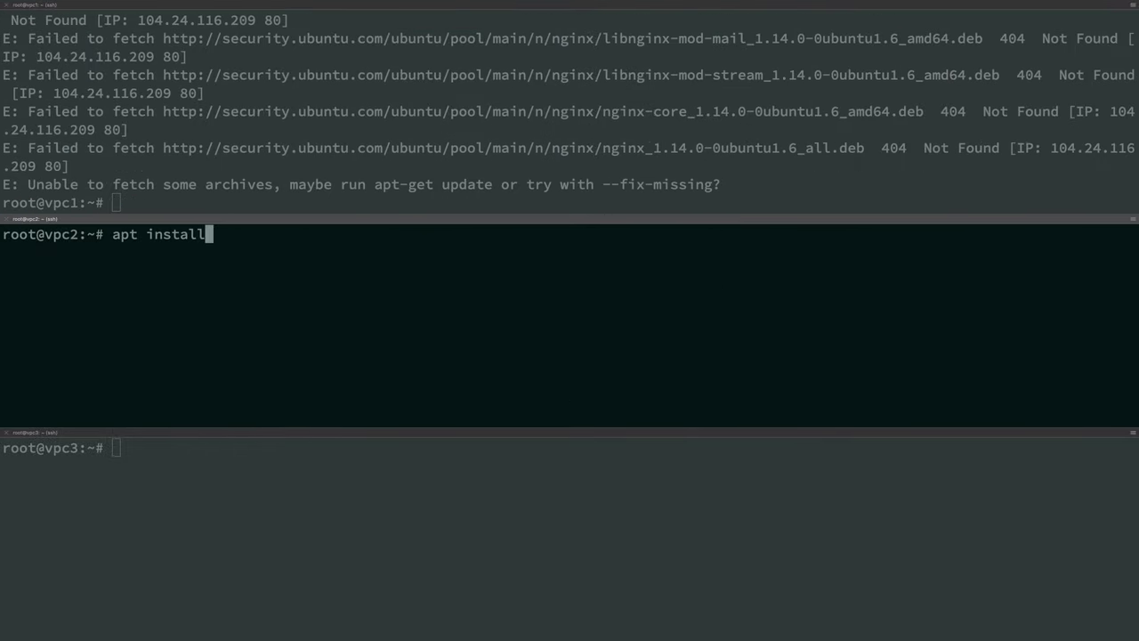
pyautogui.hotkey('ctrl', 'a')
pyautogui.write('apt update &&')
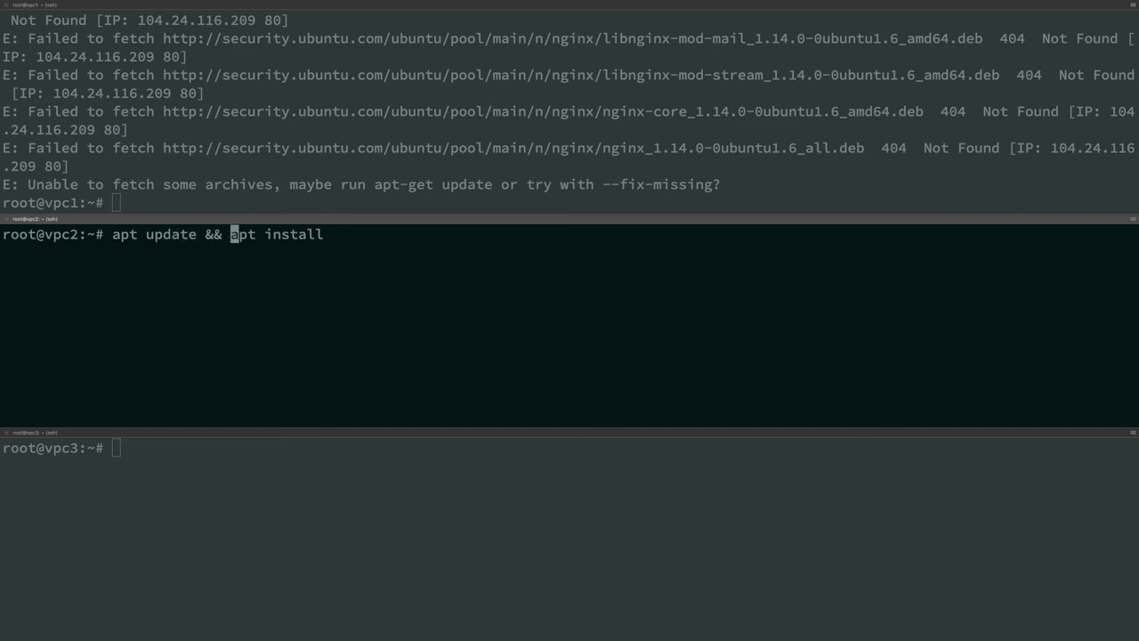
pyautogui.press('Right')
pyautogui.press('Right')
pyautogui.press('Right')
pyautogui.hotkey('ctrl', 'e')
pyautogui.write('-y nginx')
pyautogui.press('Return')
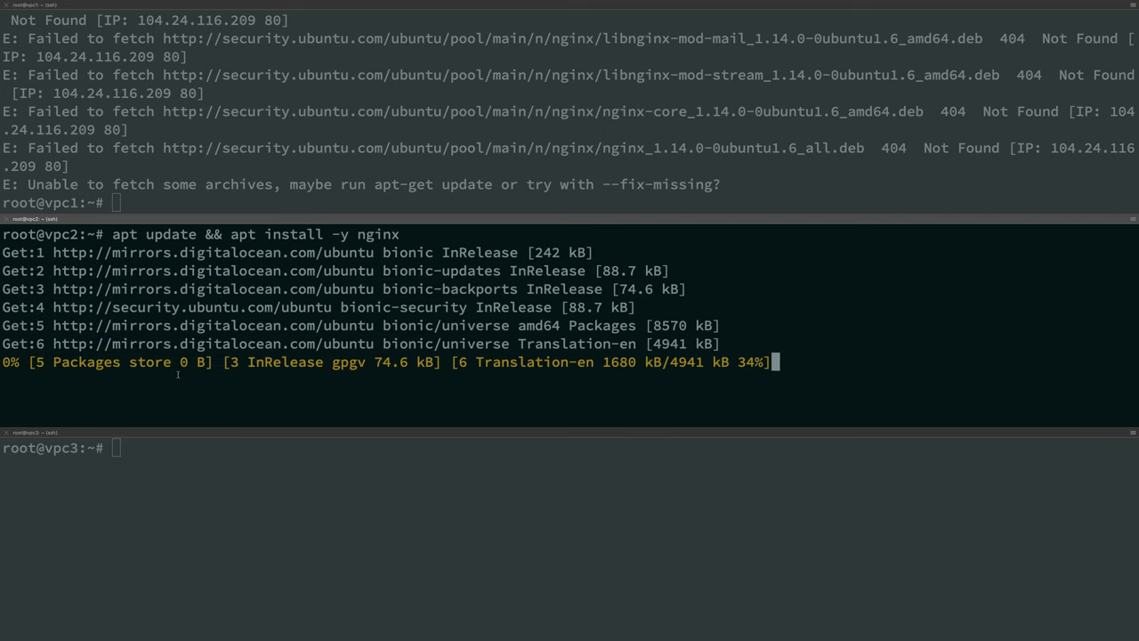
# Copy the update-and-install command into the vpc3 and vpc1 panes and run it in both
pyautogui.scroll(4, 178, 375)
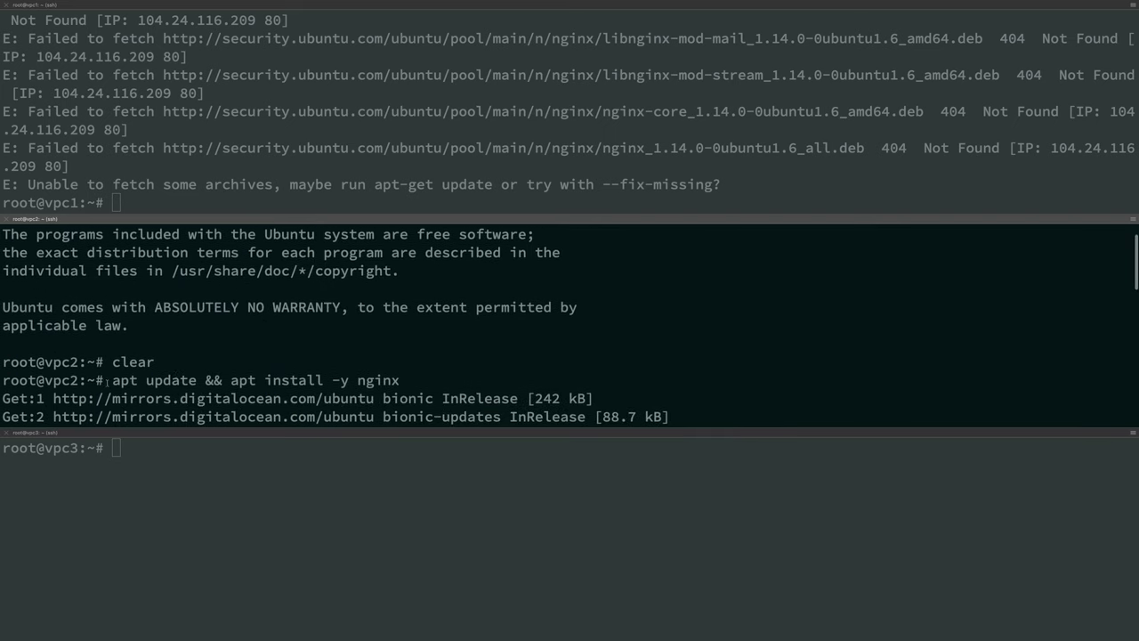
pyautogui.moveTo(107, 381); pyautogui.dragTo(401, 380)
pyautogui.press('super+c')
pyautogui.click(277, 491)
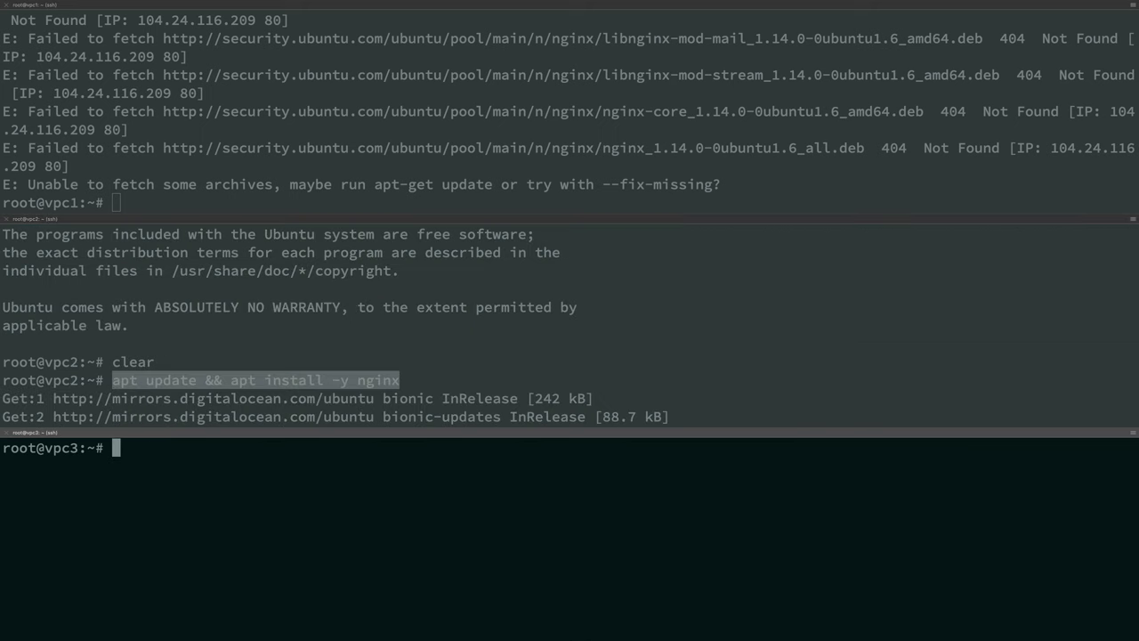
pyautogui.middleClick(277, 490)
pyautogui.press('Return')
pyautogui.click(286, 123)
pyautogui.middleClick(286, 123)
pyautogui.press('Return')
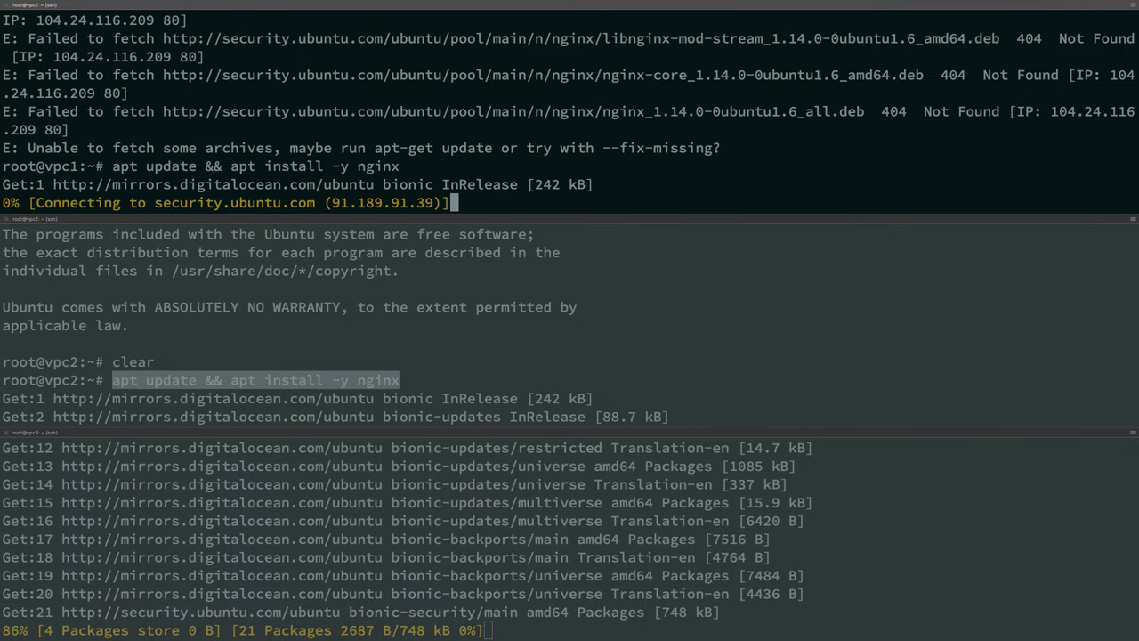
pyautogui.click(236, 380)
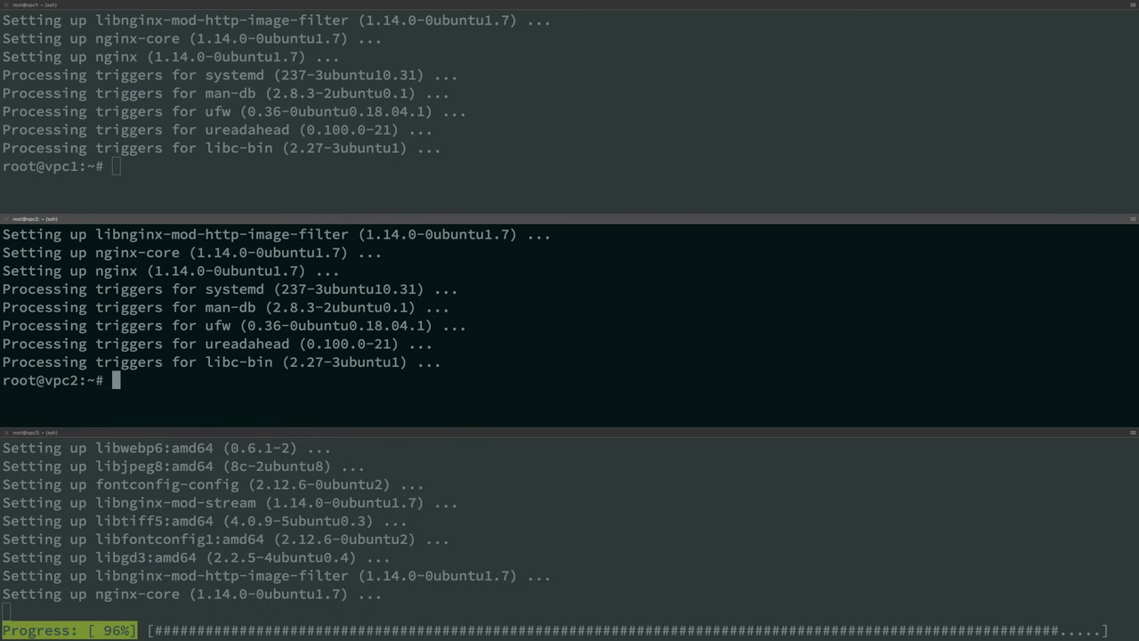
# Clear vpc2, then run 'curl localhost:80' on vpc2 and vpc1 to get nginx's welcome page
pyautogui.write('clear')
pyautogui.press('Return')
pyautogui.write('curl')
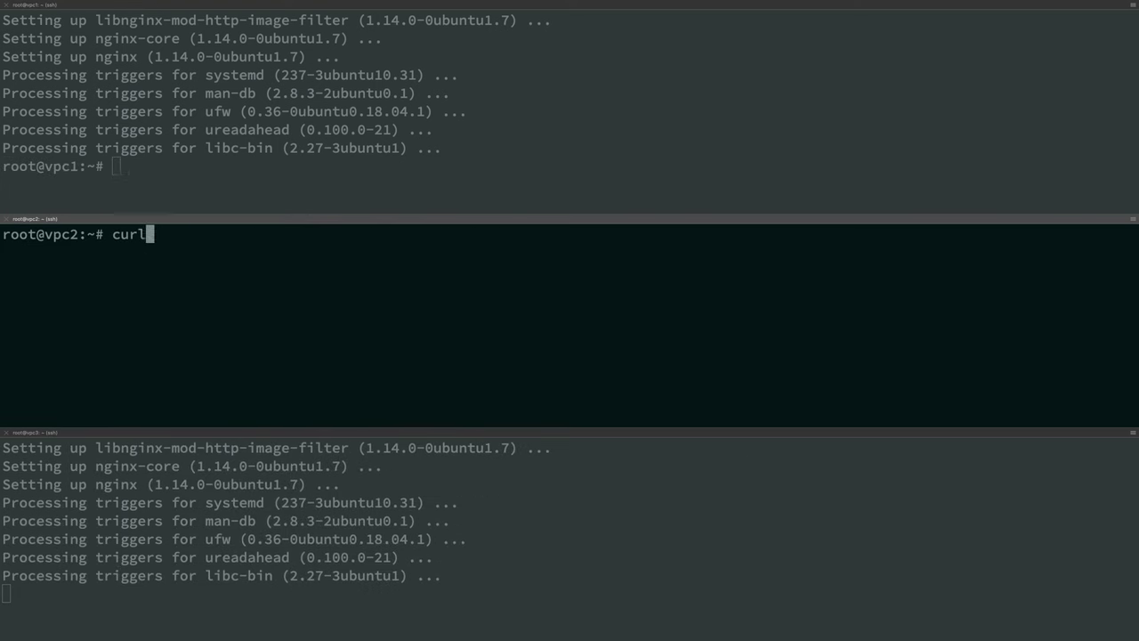
pyautogui.write(' localhost:')
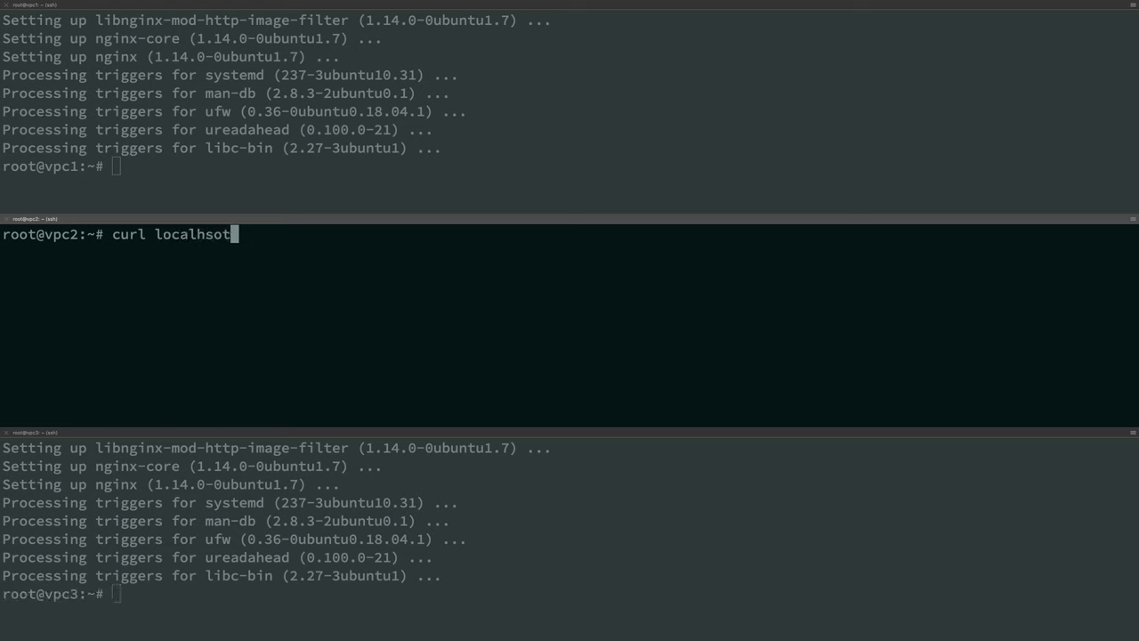
pyautogui.write('80')
pyautogui.press('Return')
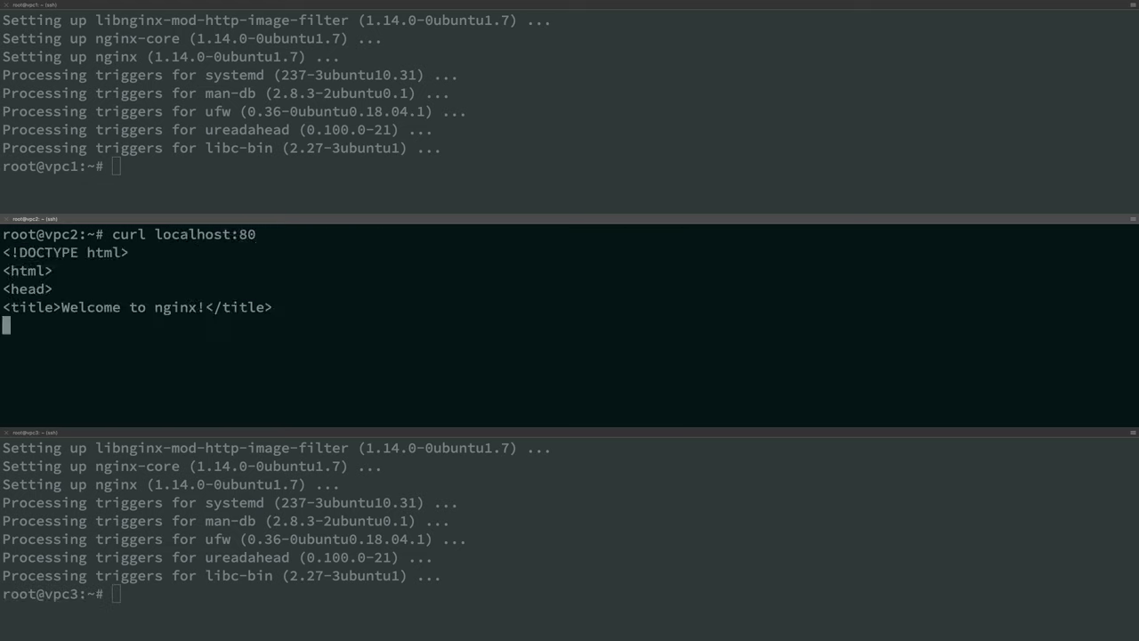
pyautogui.scroll(3, 134, 377)
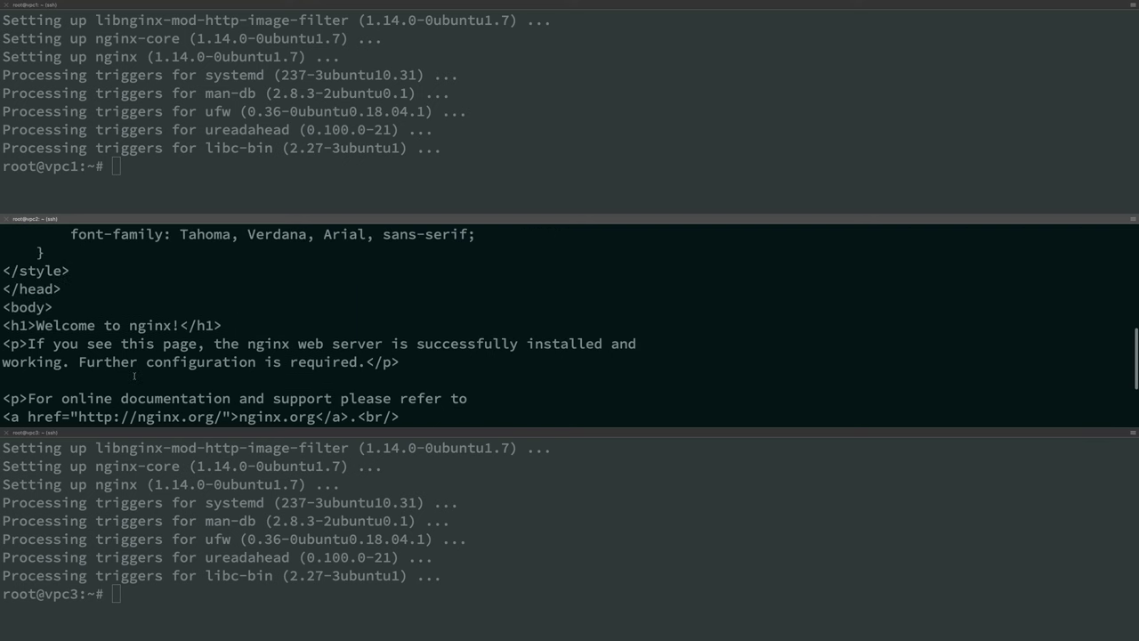
pyautogui.scroll(-3, 134, 377)
pyautogui.press('super+bracketleft')
pyautogui.write('c')
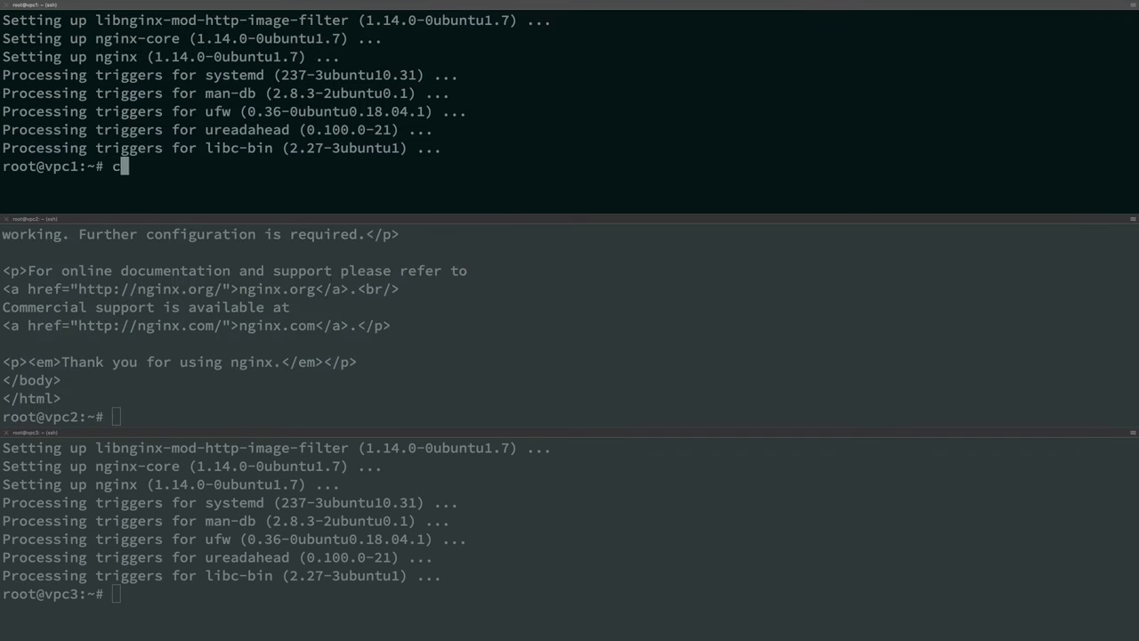
pyautogui.write('url localhos')
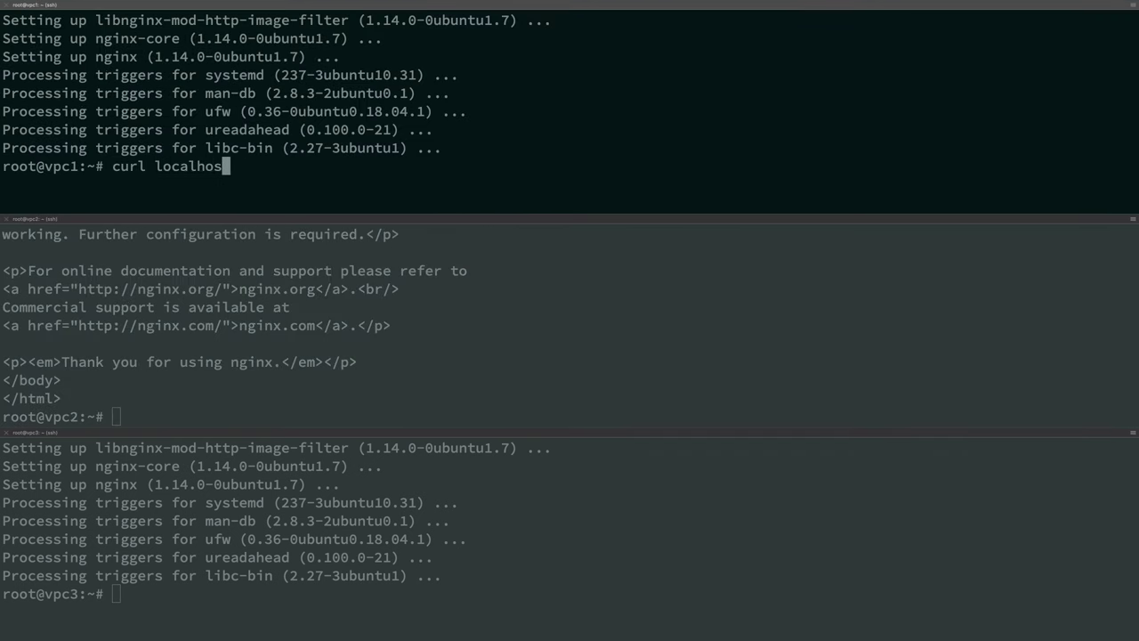
pyautogui.write('t:80')
pyautogui.press('Return')
# Clear the vpc3, vpc2 and vpc1 sessions and return to the DigitalOcean droplet list
pyautogui.press('super+bracketleft')
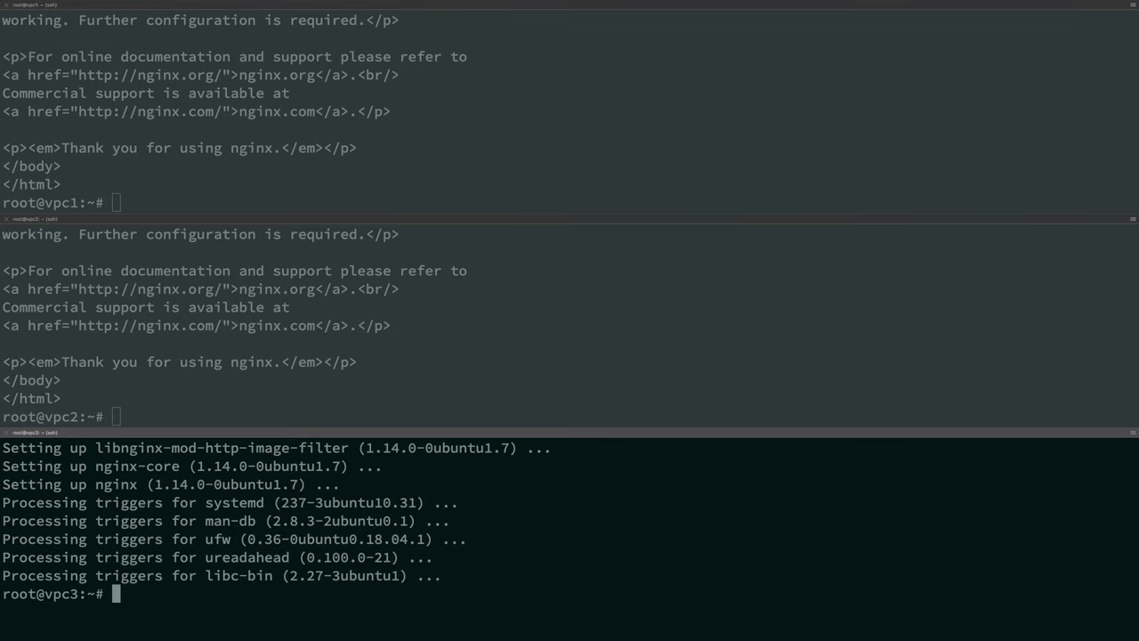
pyautogui.write('clear')
pyautogui.press('Return')
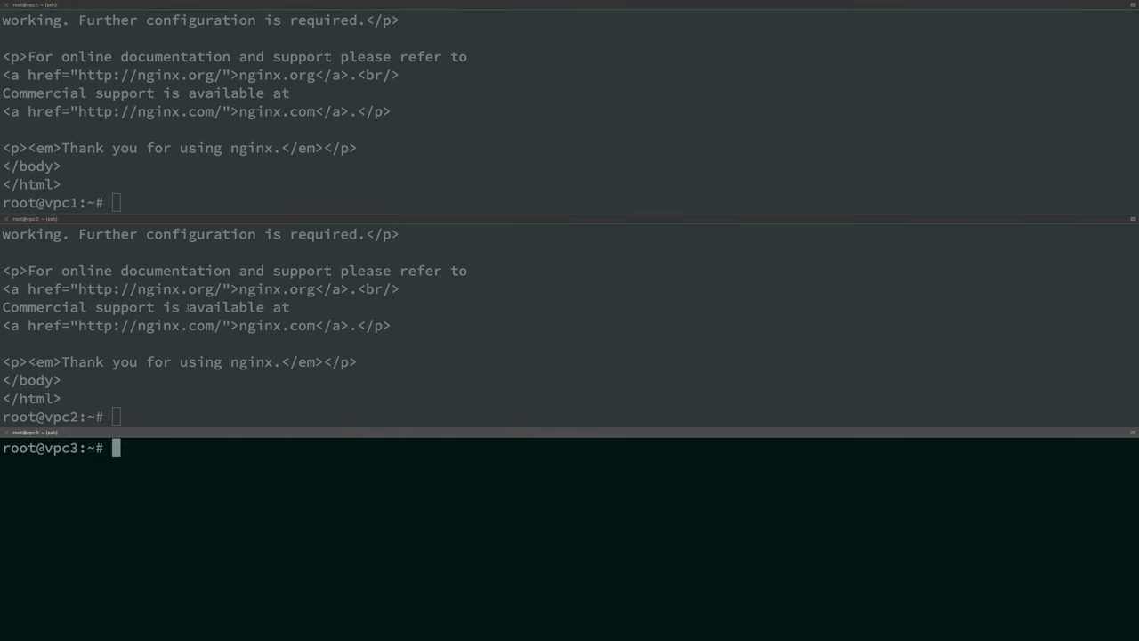
pyautogui.press('super+bracketleft')
pyautogui.write('clear')
pyautogui.press('Return')
pyautogui.press('super+bracketleft')
pyautogui.write('clear')
pyautogui.press('Return')
pyautogui.press('super+Tab')
pyautogui.scroll(3, 415, 326)
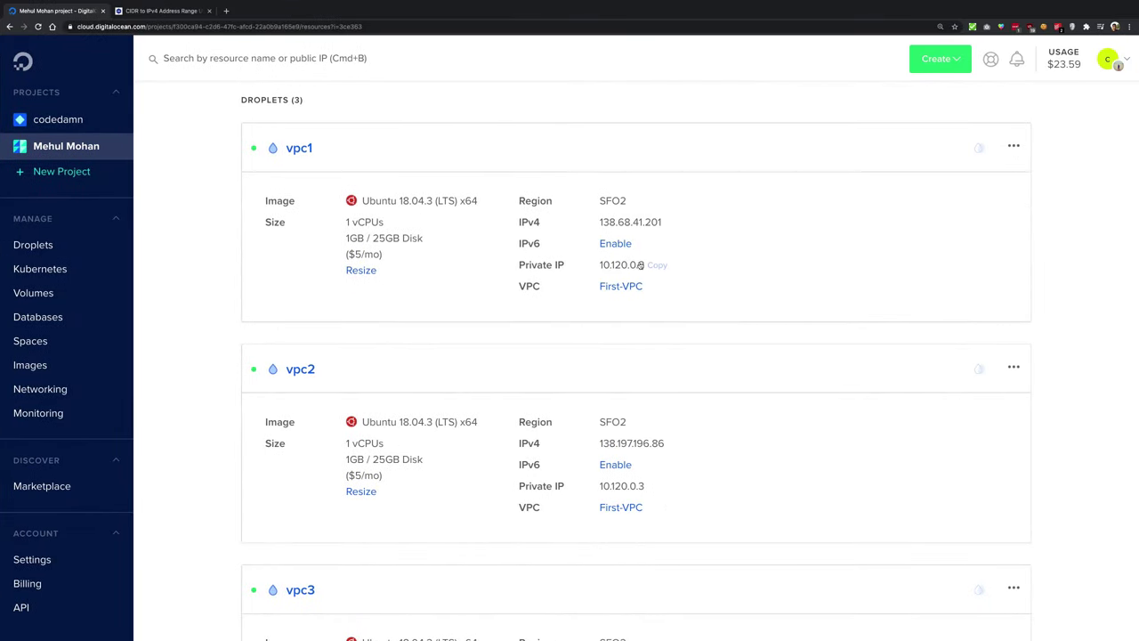
# Find vpc1's private address 10.120.0.2 with 'ifconfig | grep 10' and compare it with the droplet list
pyautogui.press('super+Tab')
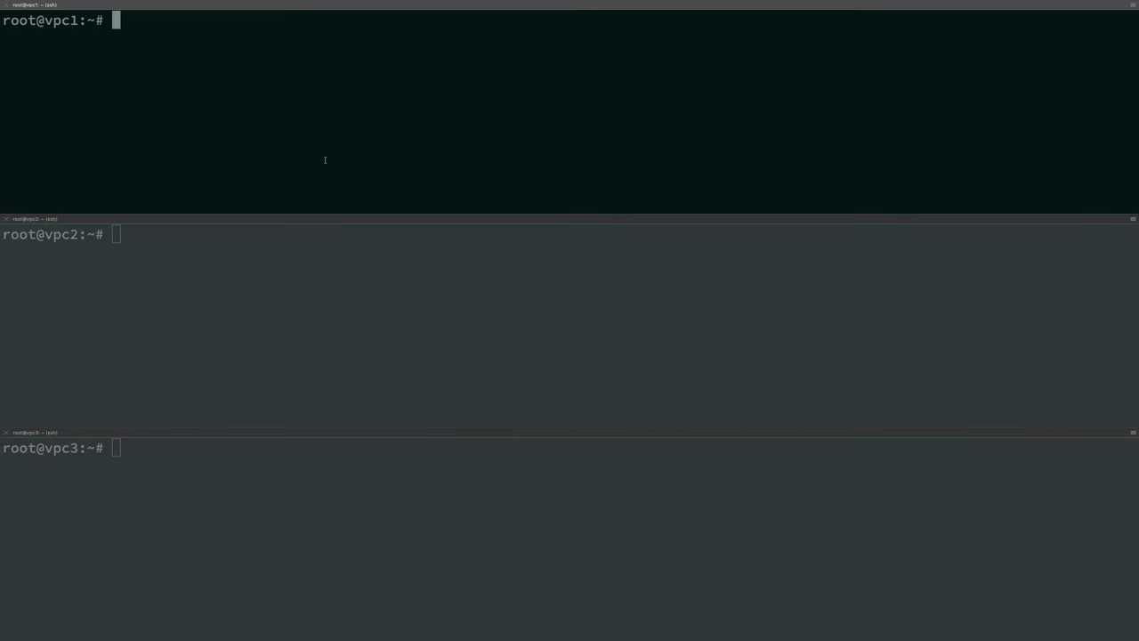
pyautogui.write('ifconfig |')
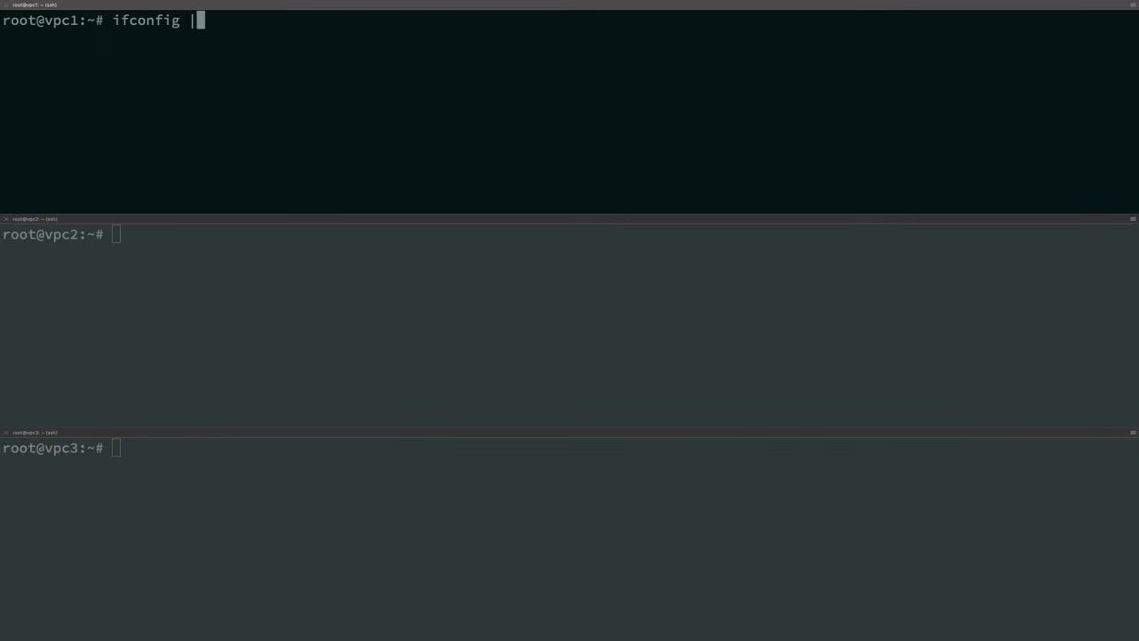
pyautogui.write(' grep 10')
pyautogui.press('Return')
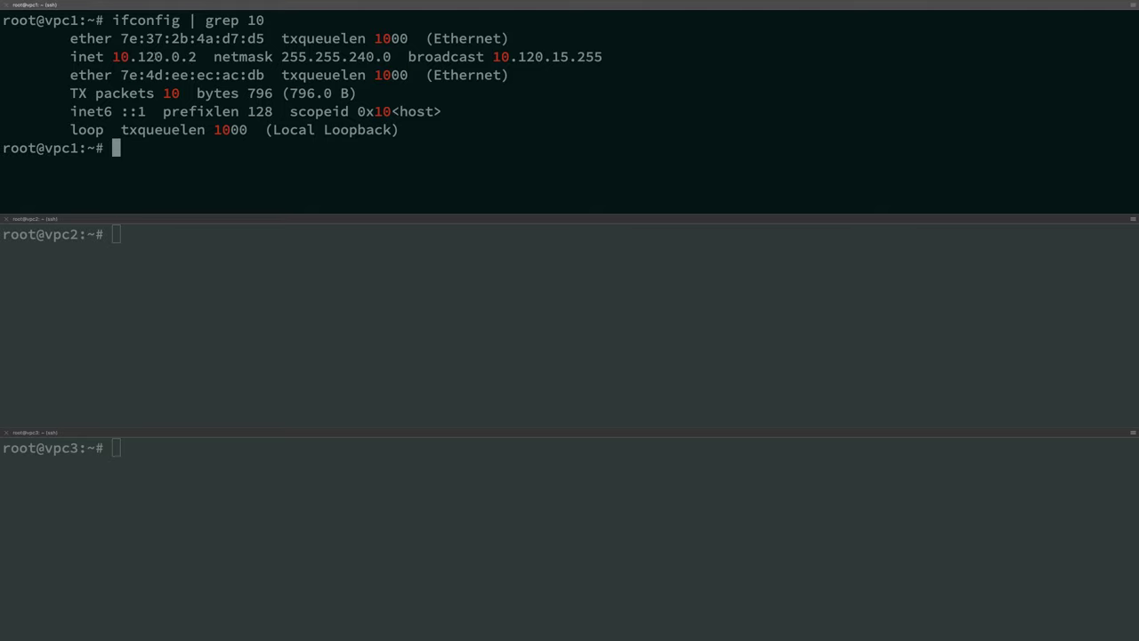
pyautogui.doubleClick(154, 56)
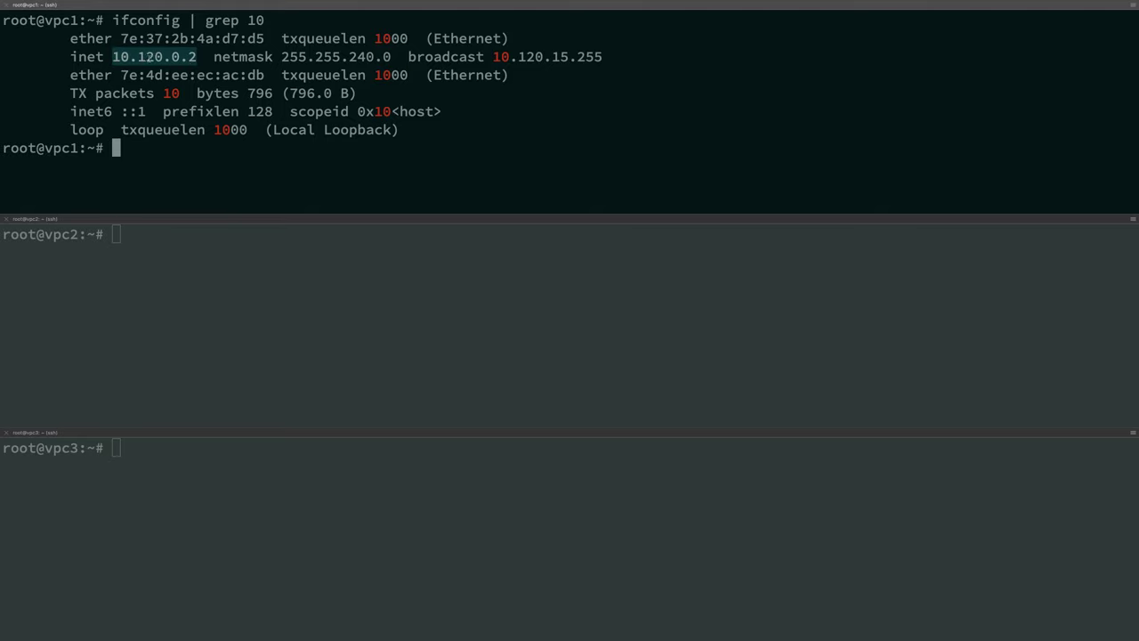
pyautogui.press('super+Tab')
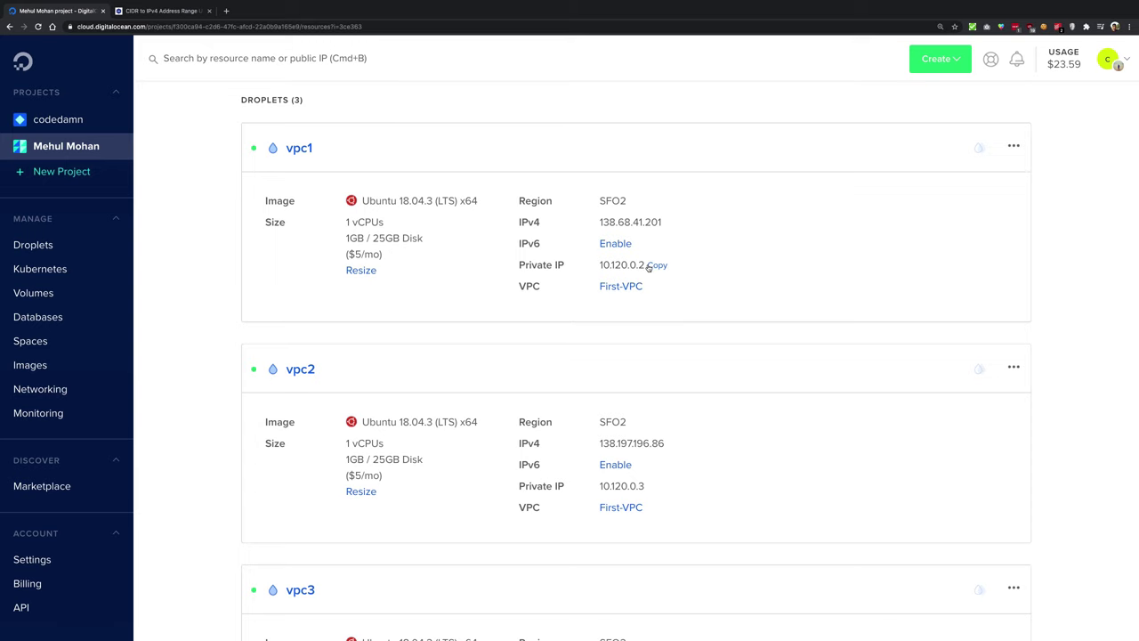
pyautogui.press('super+Tab')
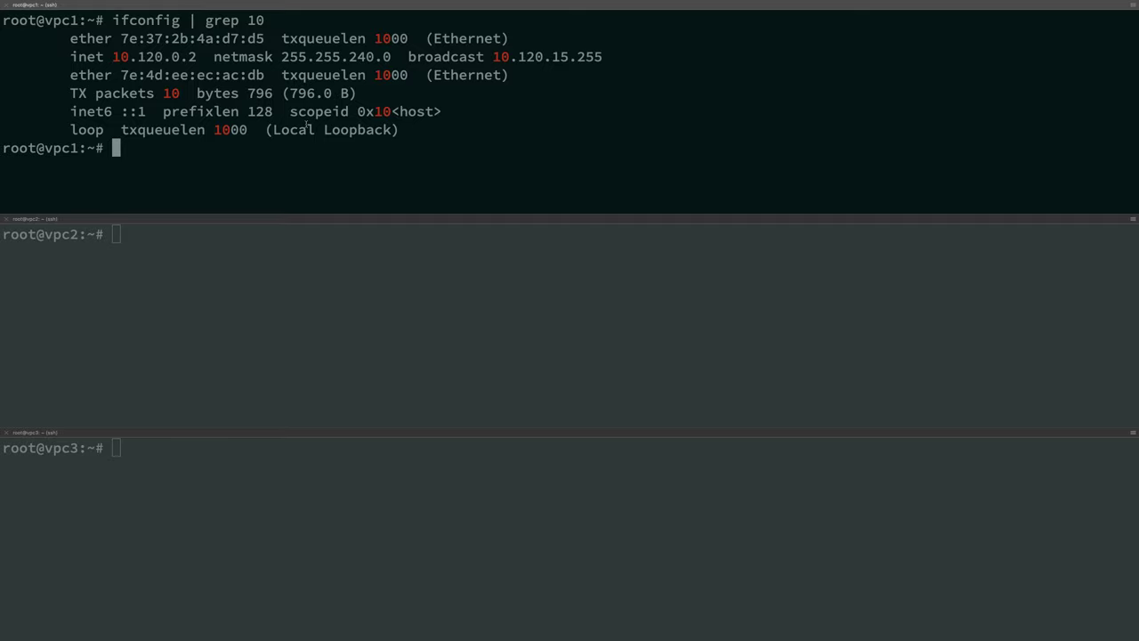
pyautogui.click(239, 232)
pyautogui.press('super+Tab')
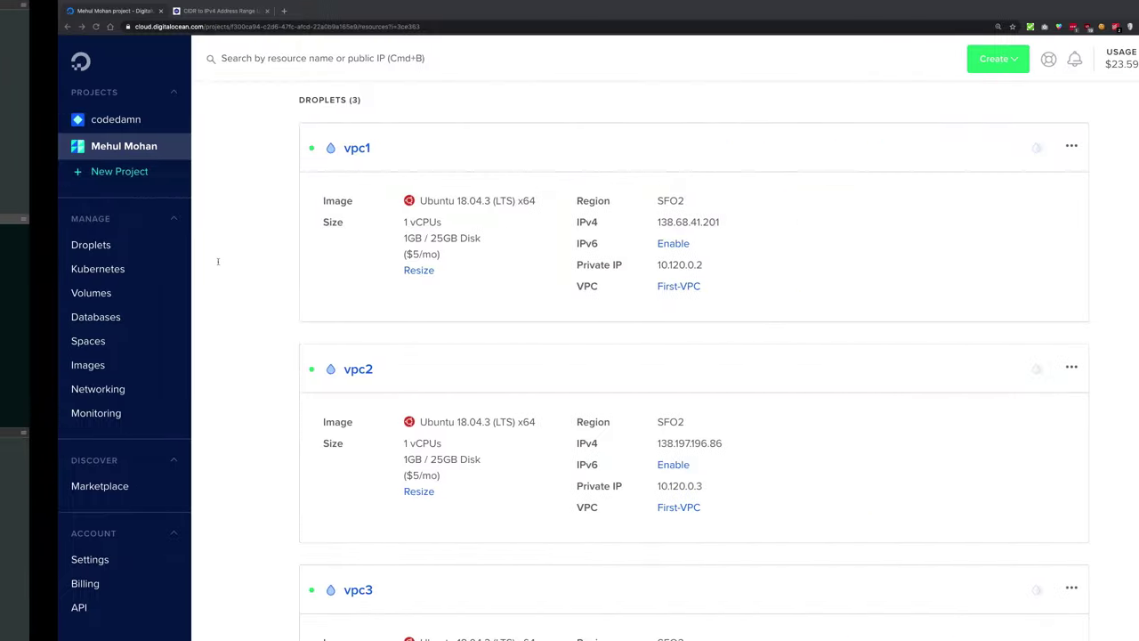
pyautogui.scroll(-2, 620, 502)
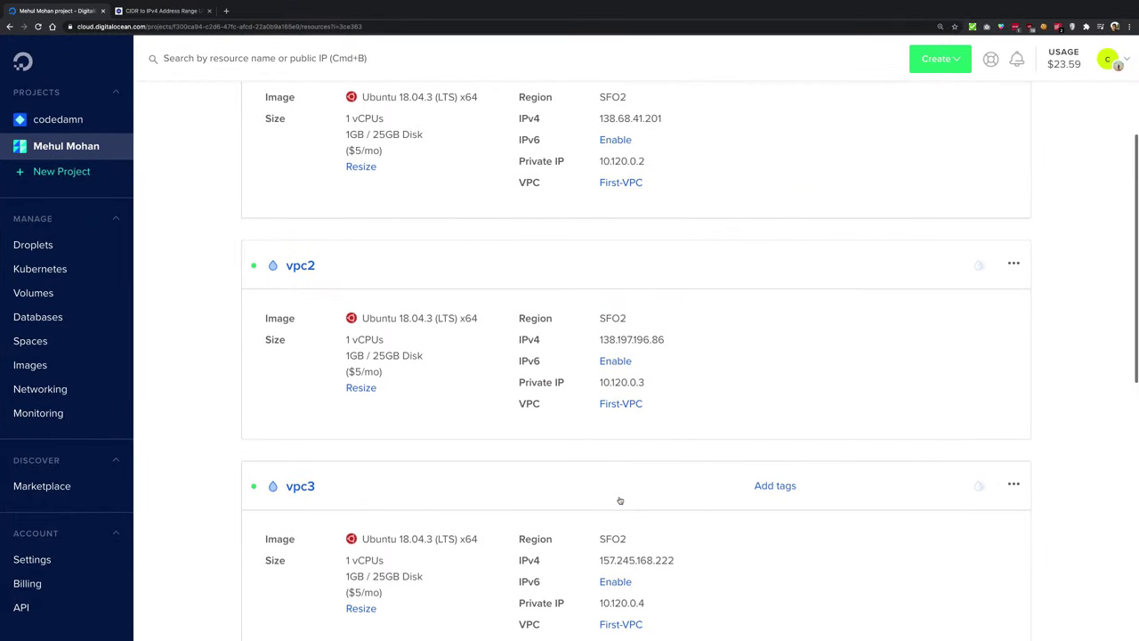
pyautogui.press('super+Tab')
# From vpc1, curl the other droplets at 10.120.0.3:80 and 10.120.0.4:80
pyautogui.click(231, 176)
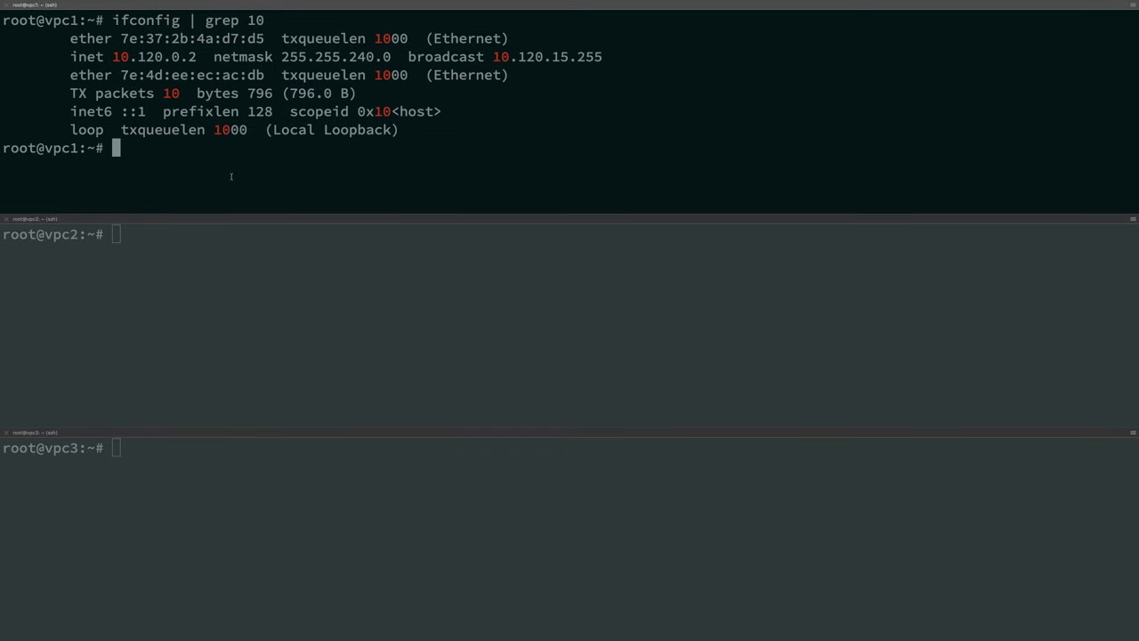
pyautogui.write('curl 10.128')
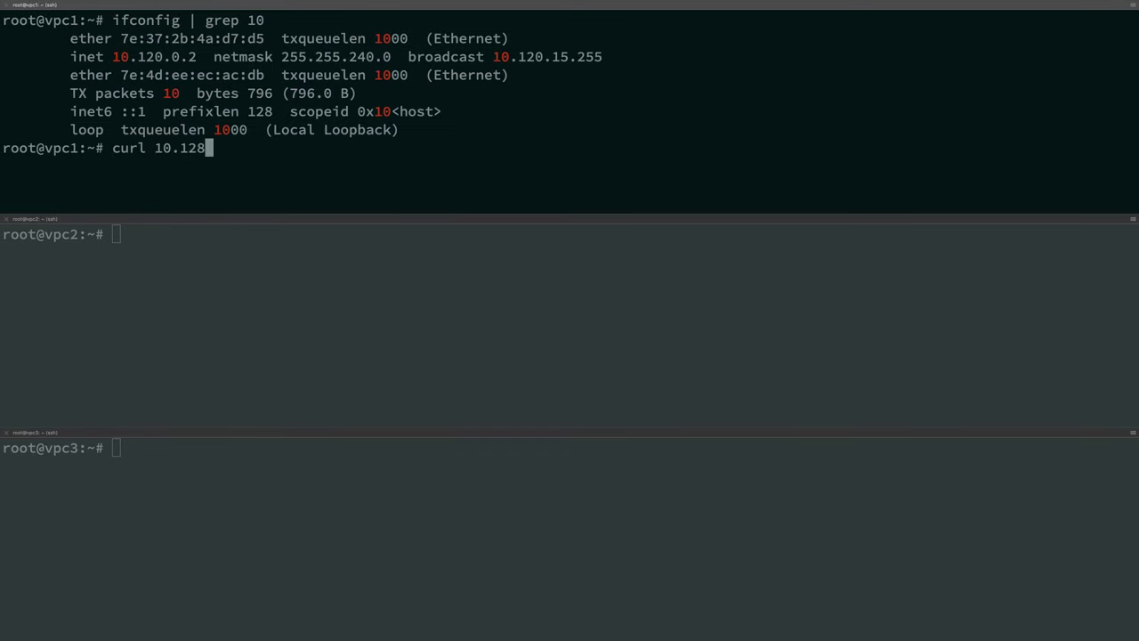
pyautogui.write('.0.3:80')
pyautogui.press('Return')
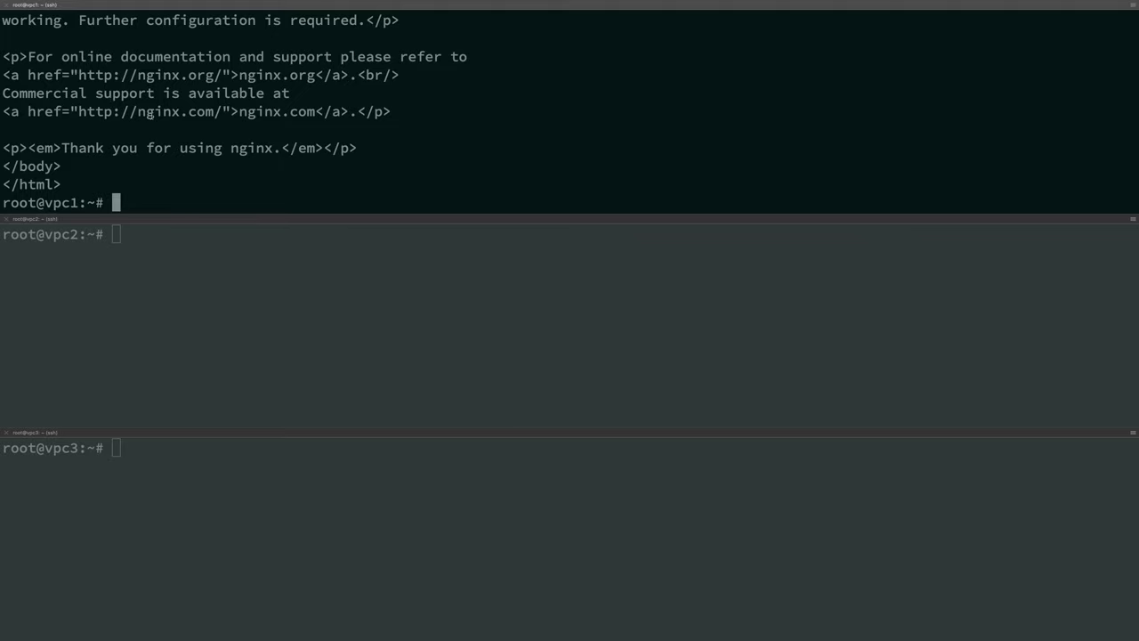
pyautogui.press('Up')
pyautogui.press('Left')
pyautogui.press('Left')
pyautogui.press('Left')
pyautogui.press('Left')
pyautogui.press('Left')
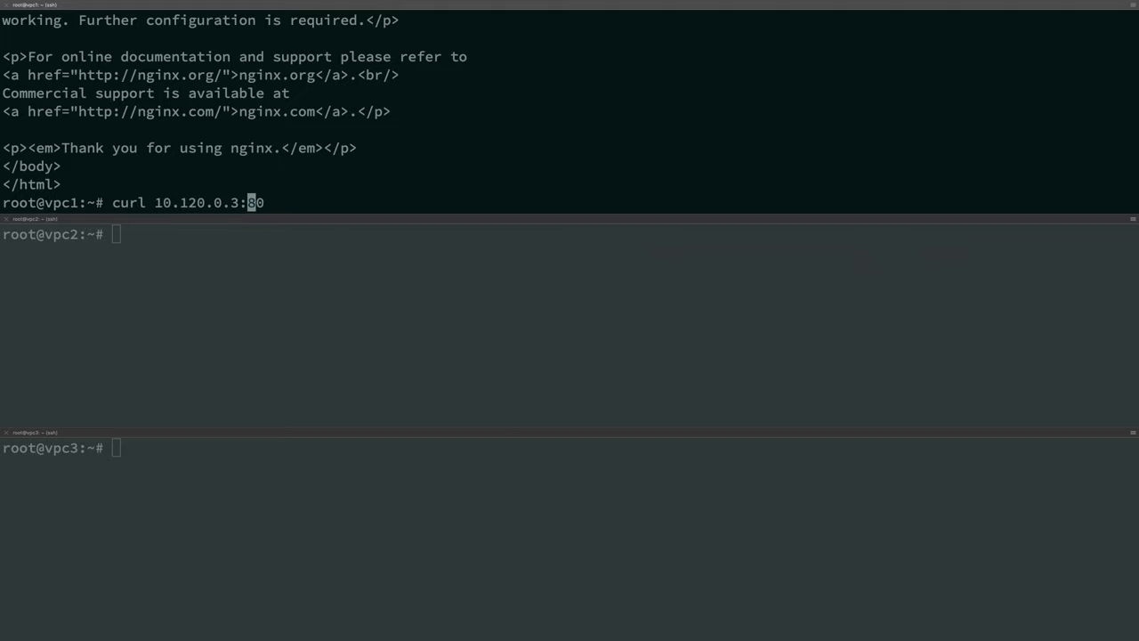
pyautogui.press('Right')
pyautogui.press('Right')
pyautogui.press('Return')
# On vpc2, clear the screen and curl vpc1 at 10.120.0.2:80
pyautogui.click(96, 227)
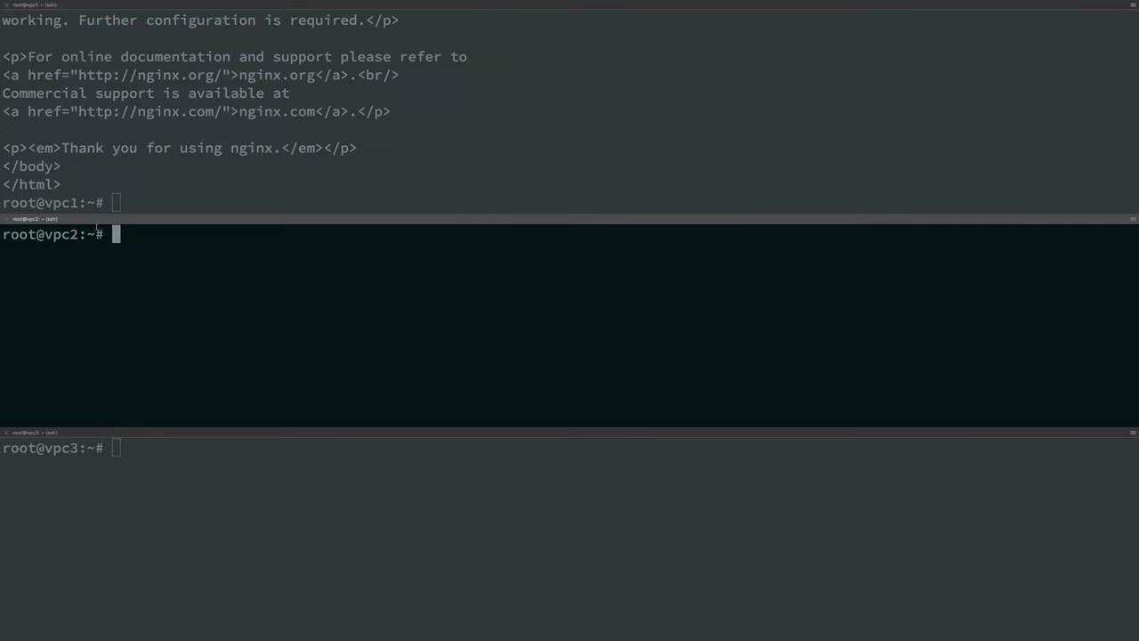
pyautogui.write('clear')
pyautogui.press('Return')
pyautogui.write('curl 10.120.0.2:')
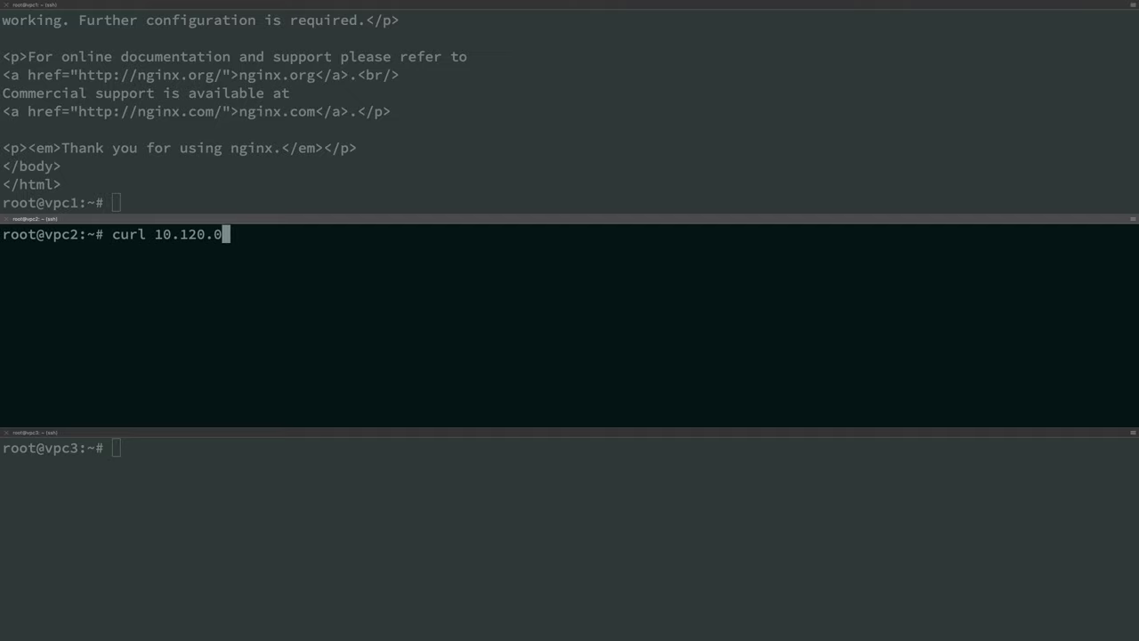
pyautogui.click(248, 13)
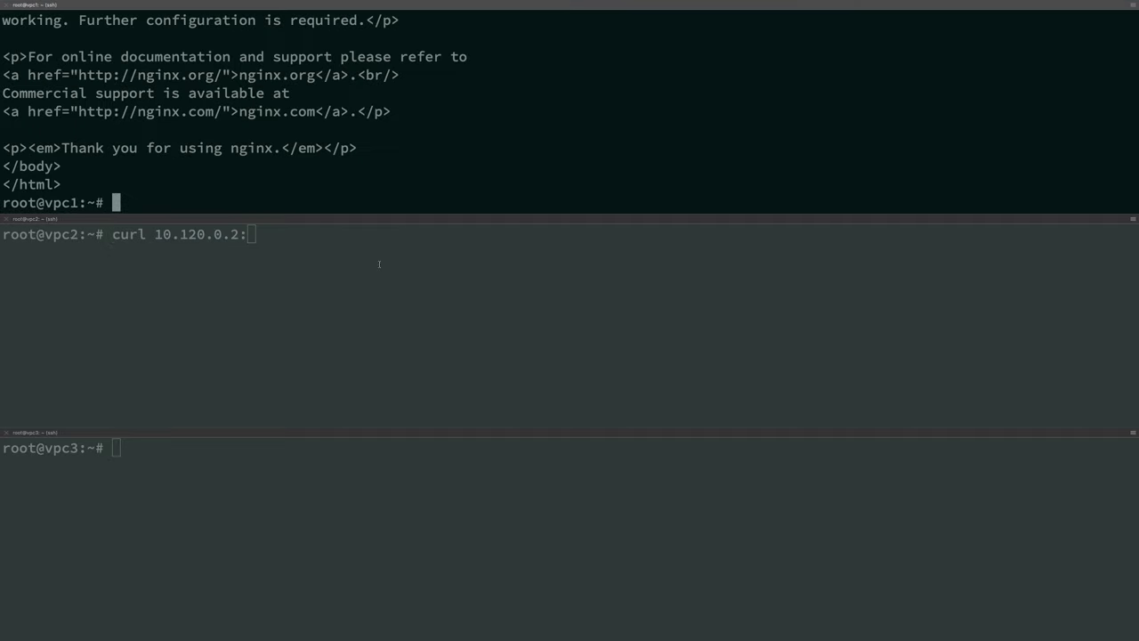
pyautogui.click(378, 264)
pyautogui.press('Return')
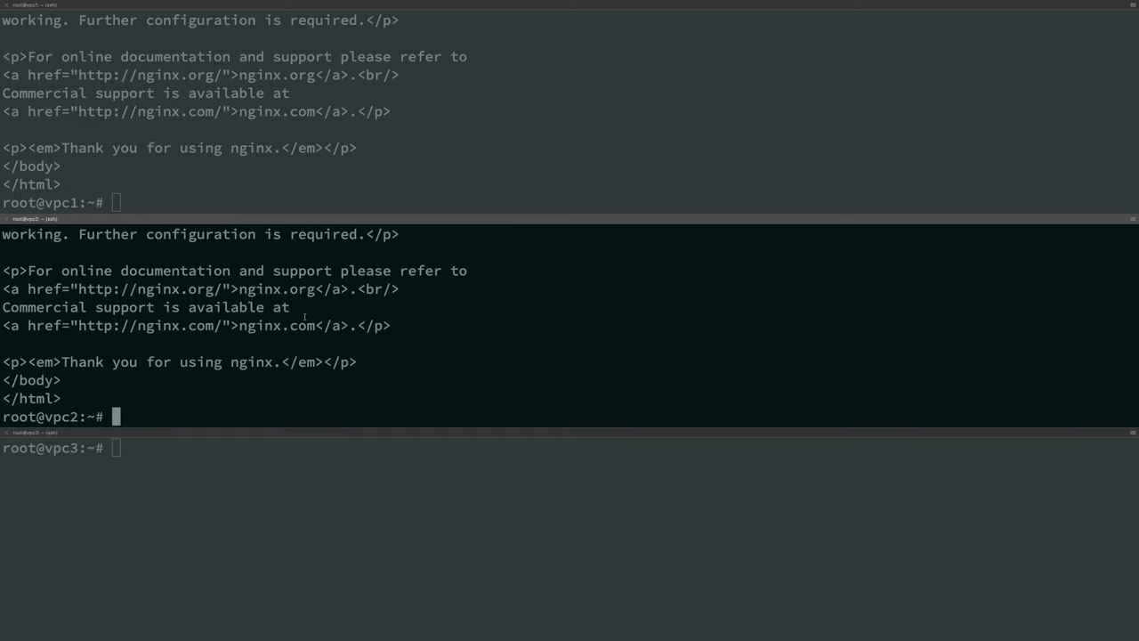
# On vpc3, clear the screen and curl vpc1 at 10.120.0.2:80
pyautogui.click(268, 530)
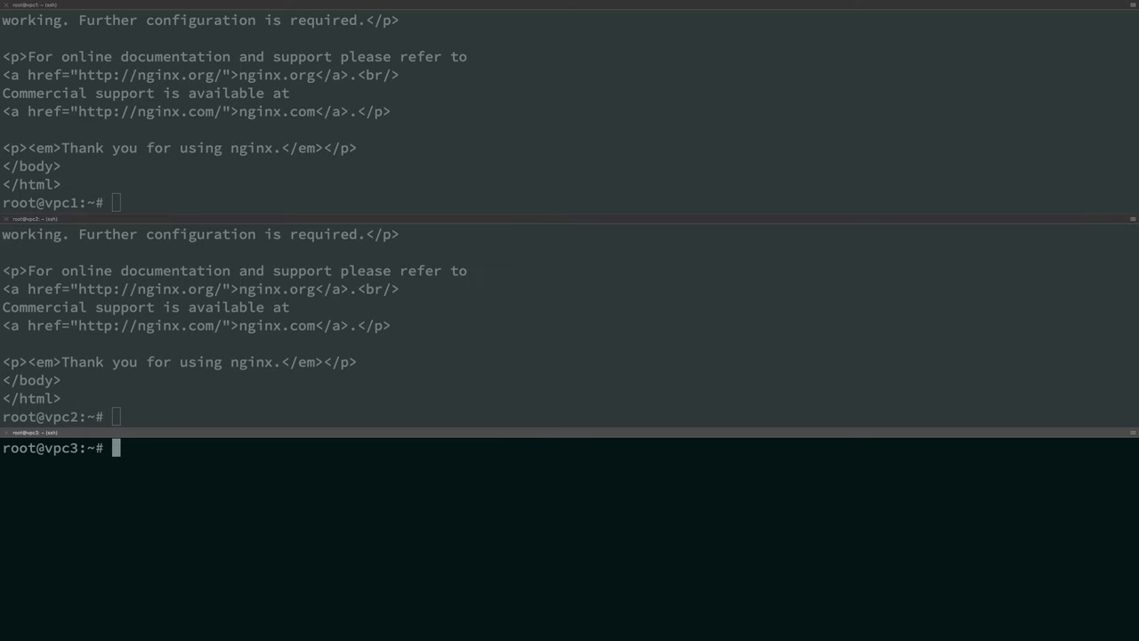
pyautogui.write('clear')
pyautogui.press('Return')
pyautogui.write('curl 10.120')
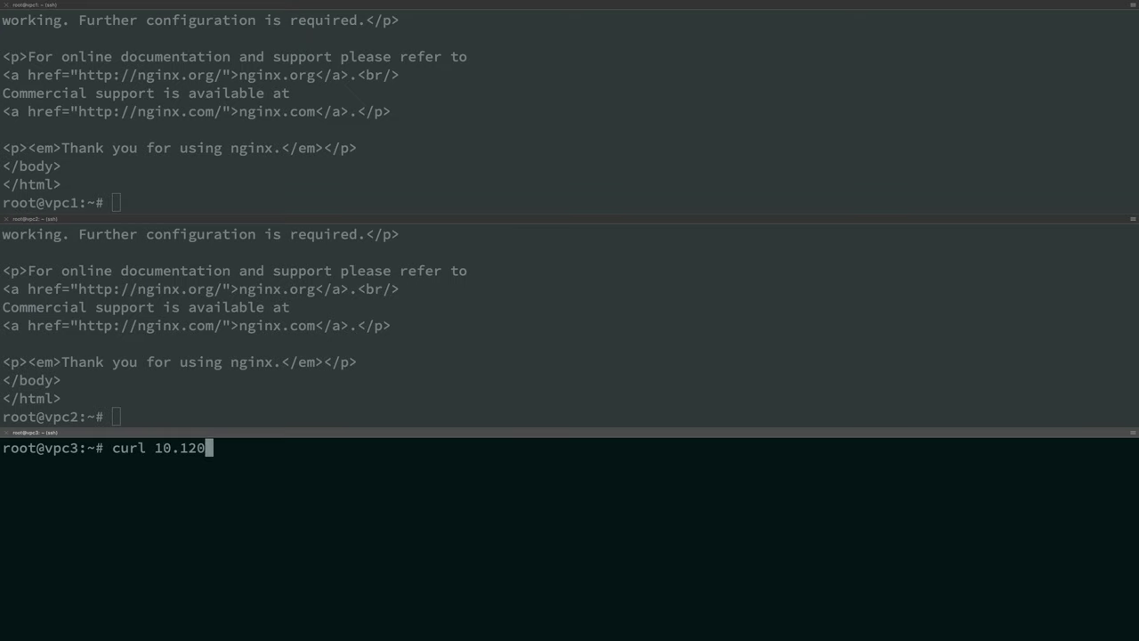
pyautogui.write('.0.2:80')
pyautogui.press('Return')
pyautogui.press('Up')
pyautogui.press('Left')
pyautogui.press('Left')
pyautogui.press('Left')
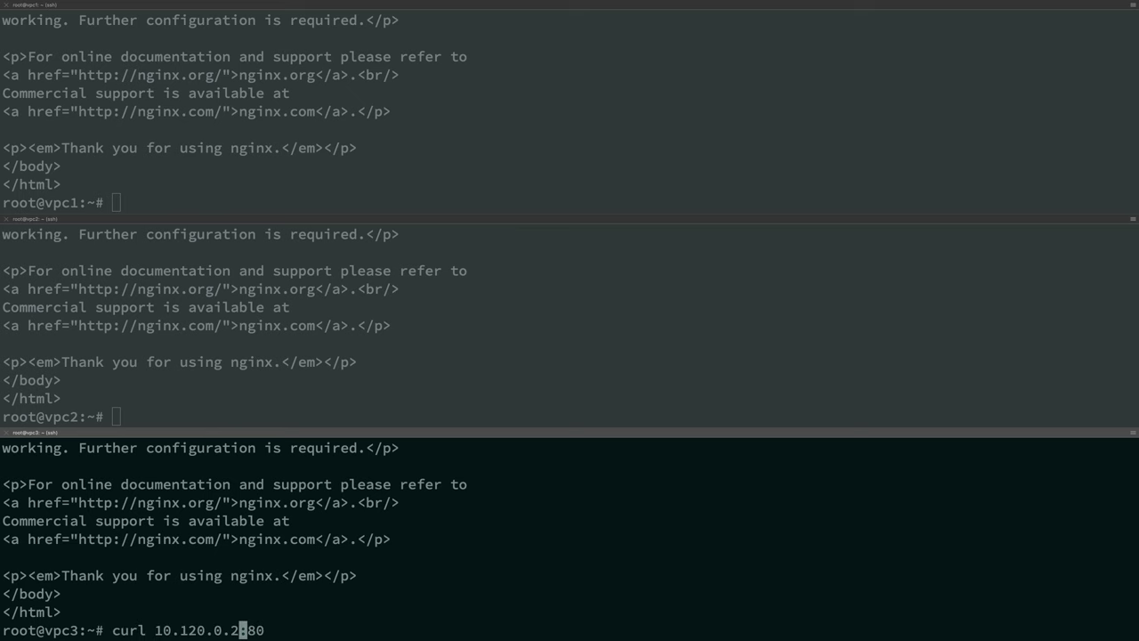
pyautogui.press('Down')
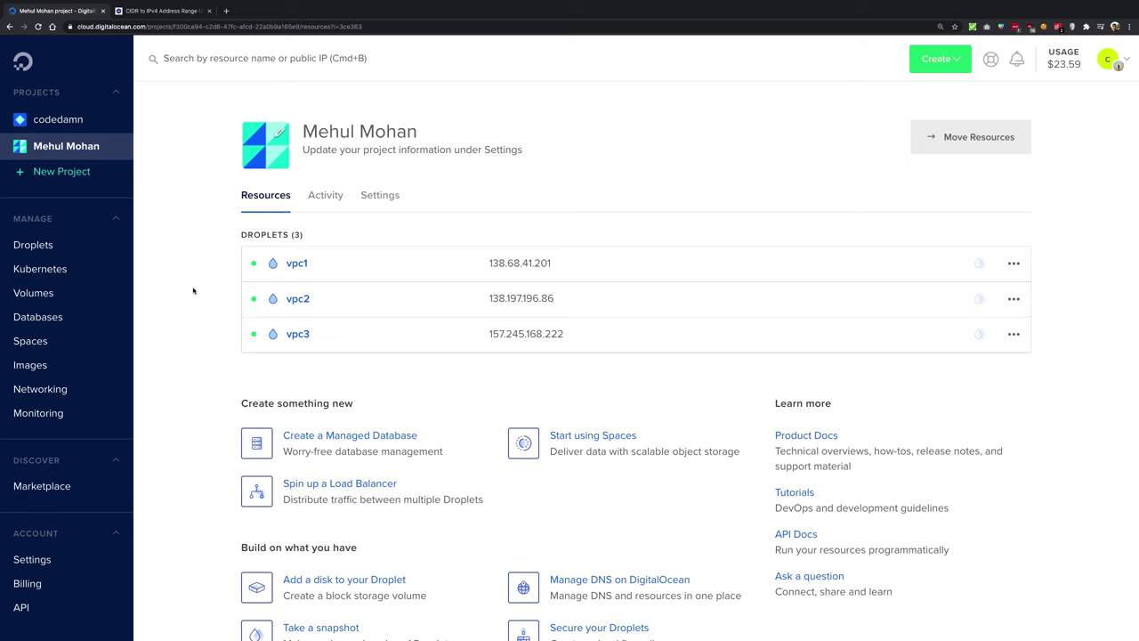
# Expand vpc3 to read its private IP and VPC, then start a new droplet via Create > Droplets
pyautogui.click(403, 349)
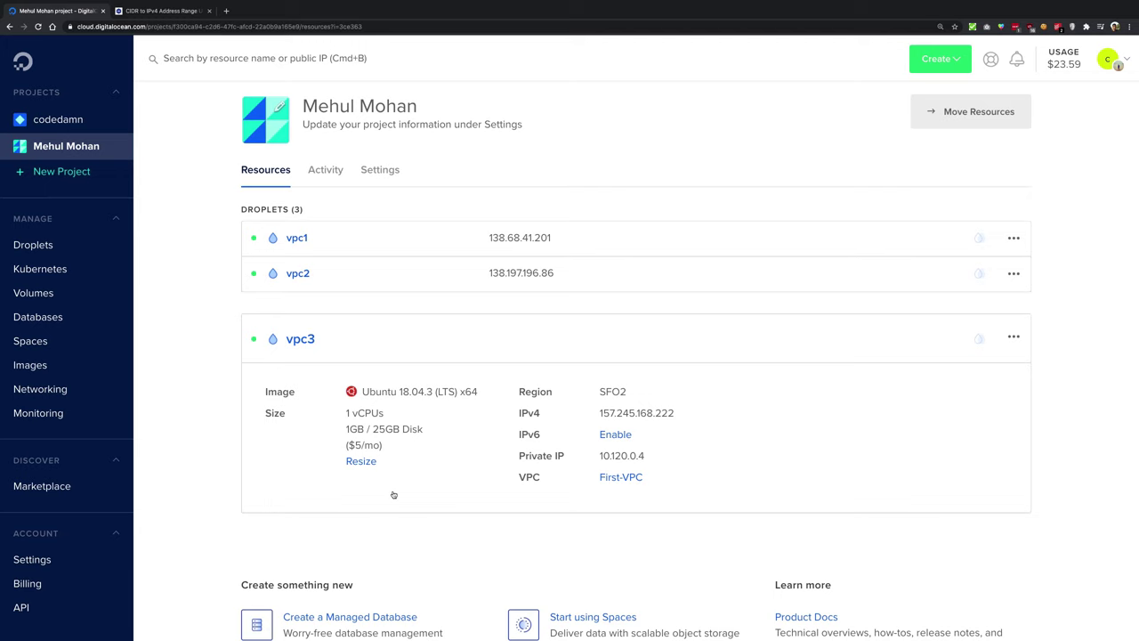
pyautogui.scroll(1, 393, 495)
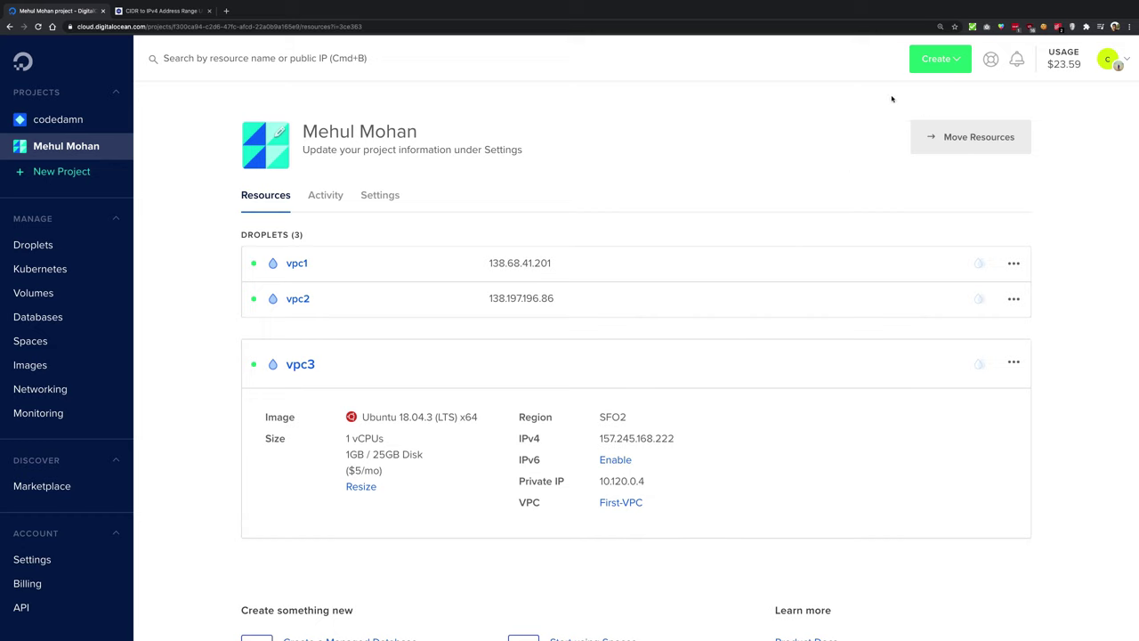
pyautogui.click(929, 63)
pyautogui.click(915, 105)
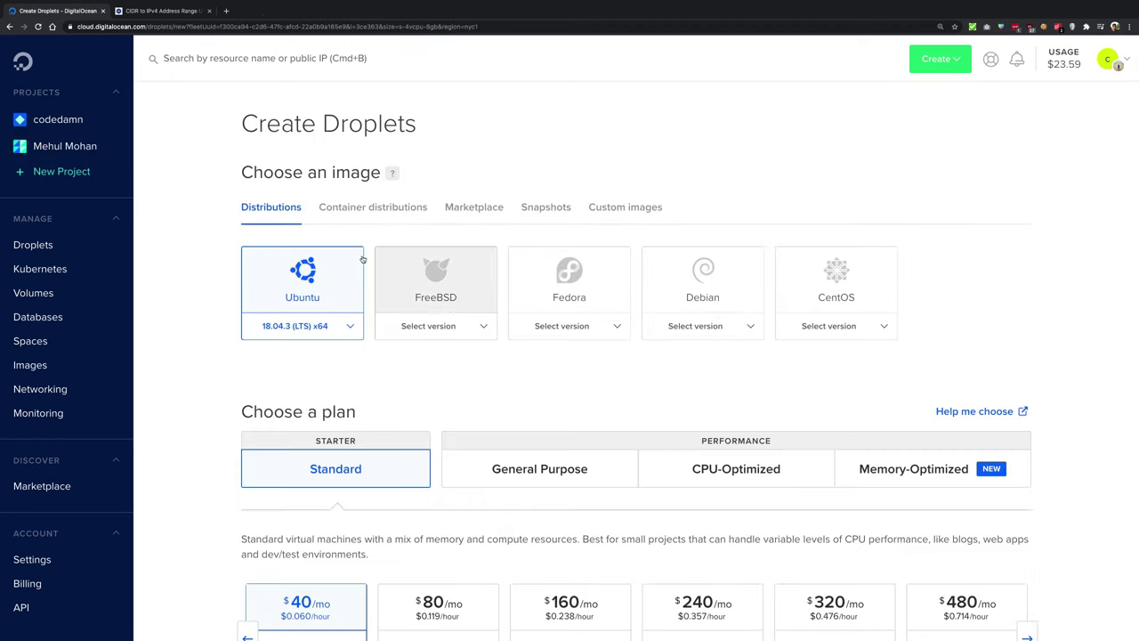
# Choose the $5 1 vCPU 1GB plan in San Francisco 2, opening the project page in a new tab
pyautogui.scroll(-2, 294, 531)
pyautogui.scroll(-3, 294, 531)
pyautogui.click(248, 325)
pyautogui.click(336, 356)
pyautogui.scroll(-6, 440, 436)
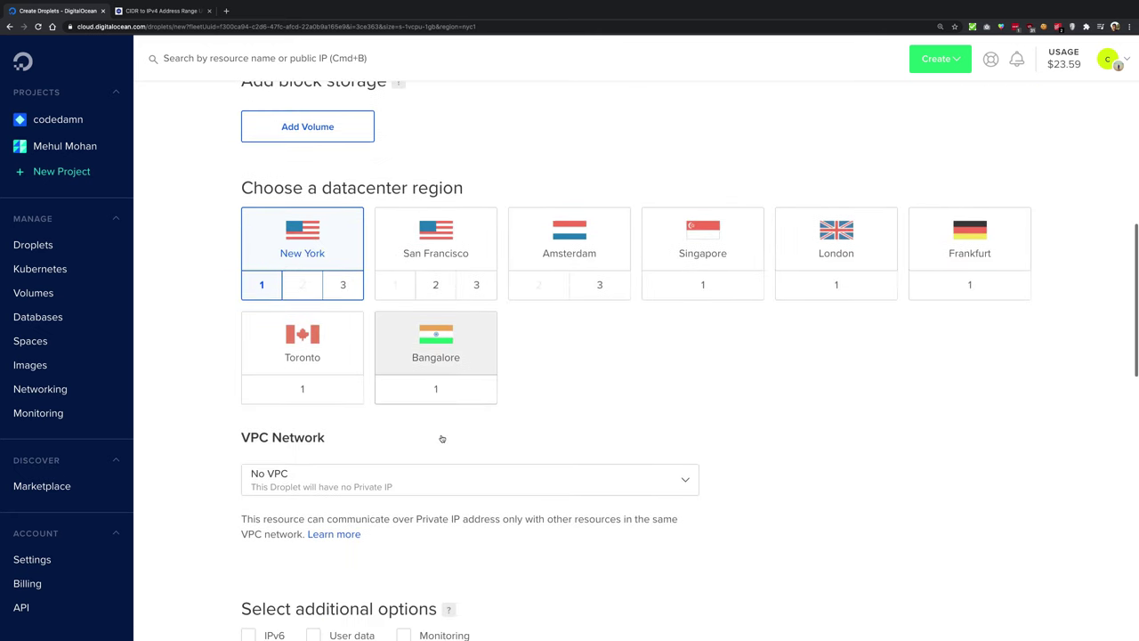
pyautogui.click(436, 249)
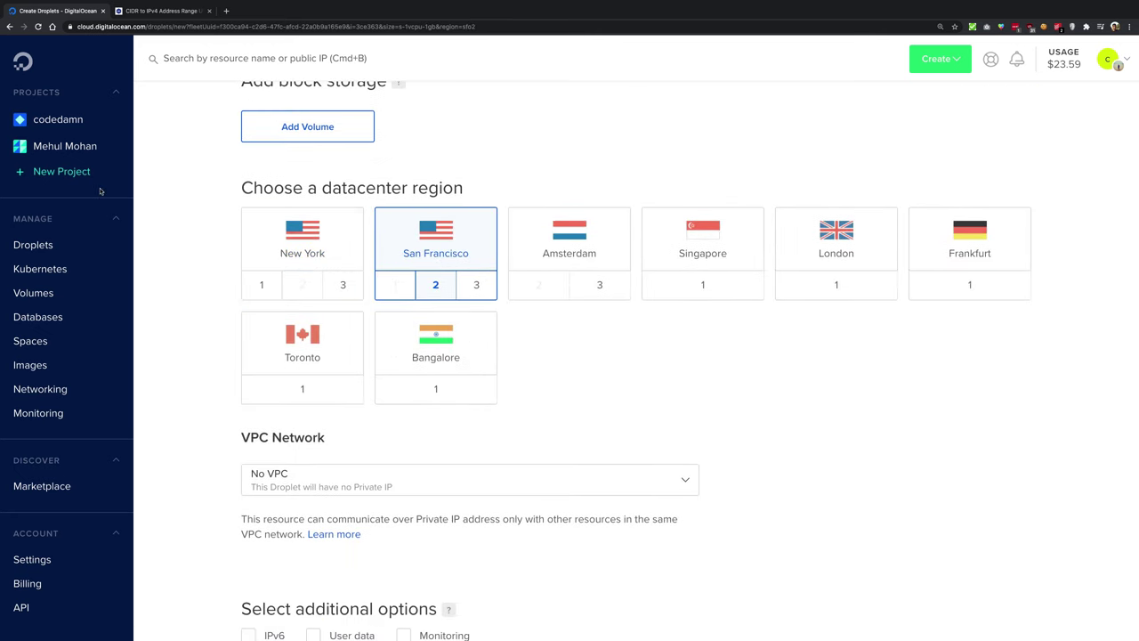
pyautogui.rightClick(82, 146)
pyautogui.click(116, 148)
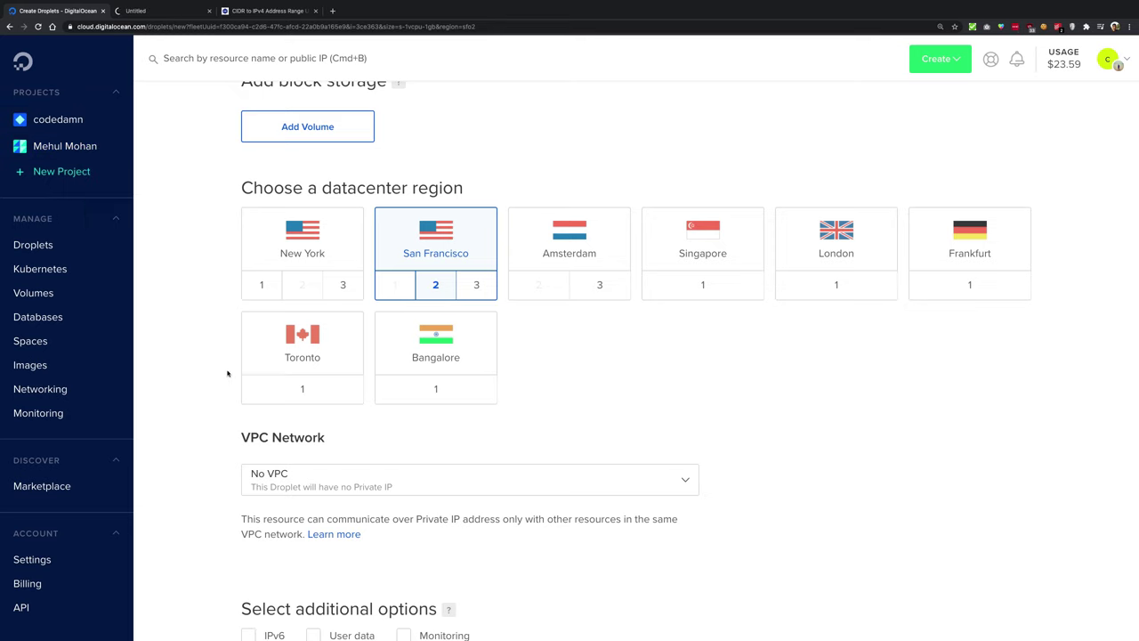
# Set the droplet's VPC network to default-sfo2 instead of First-VPC
pyautogui.click(264, 473)
pyautogui.click(283, 559)
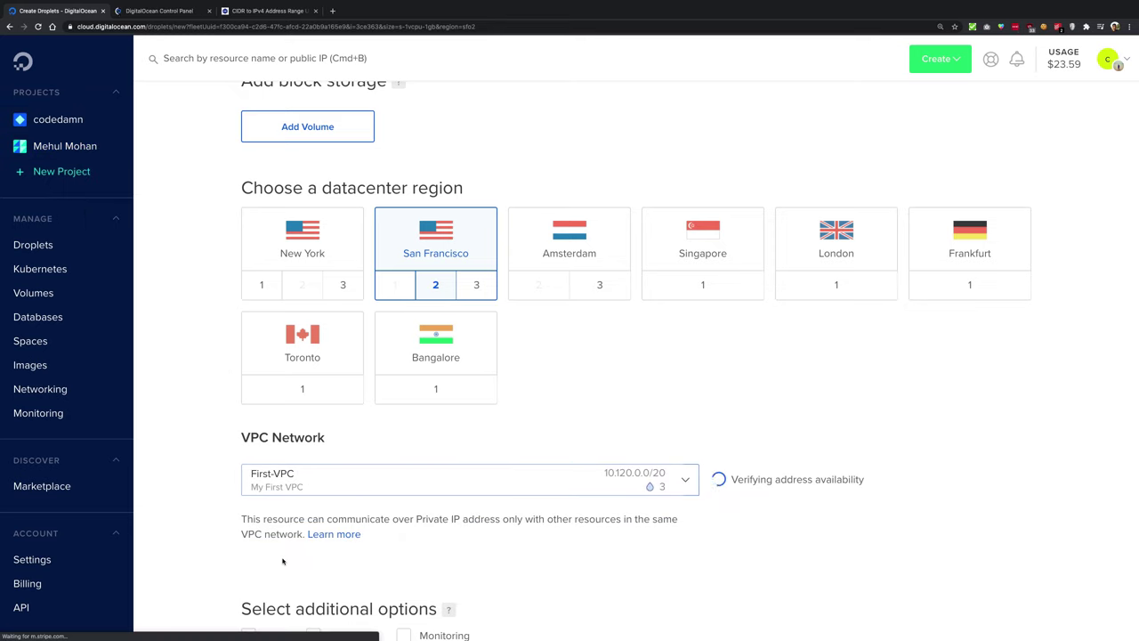
pyautogui.scroll(-3, 283, 561)
pyautogui.click(340, 309)
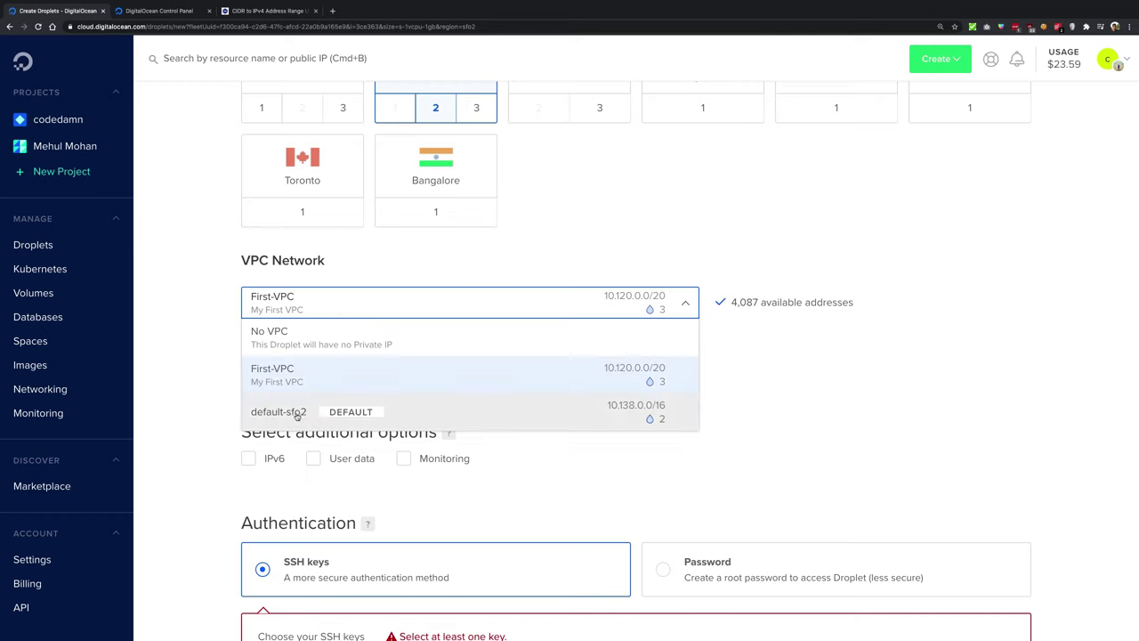
pyautogui.click(297, 416)
pyautogui.click(439, 307)
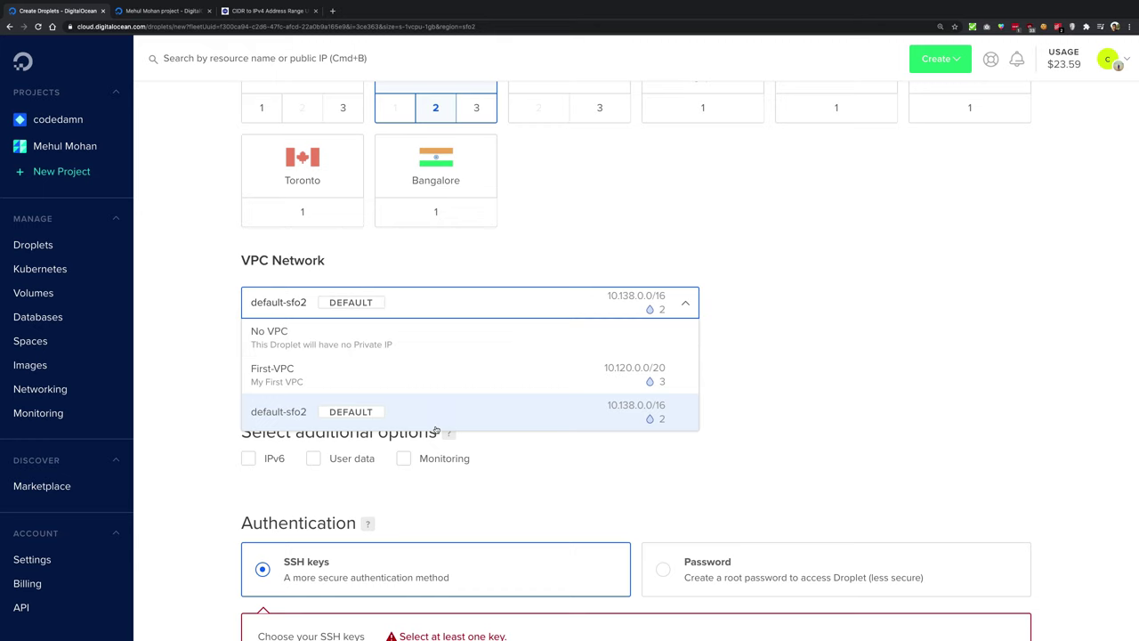
pyautogui.click(492, 411)
# Authorize the first SSH key, set the hostname to outvpc, and create the droplet
pyautogui.scroll(-5, 542, 374)
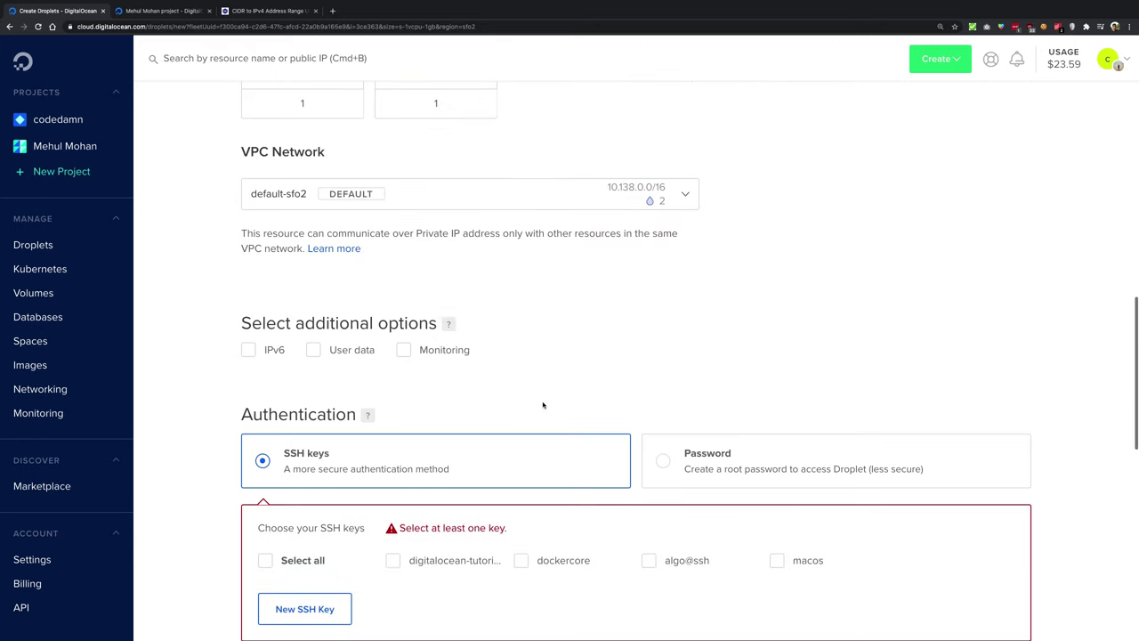
pyautogui.click(451, 449)
pyautogui.scroll(-6, 451, 450)
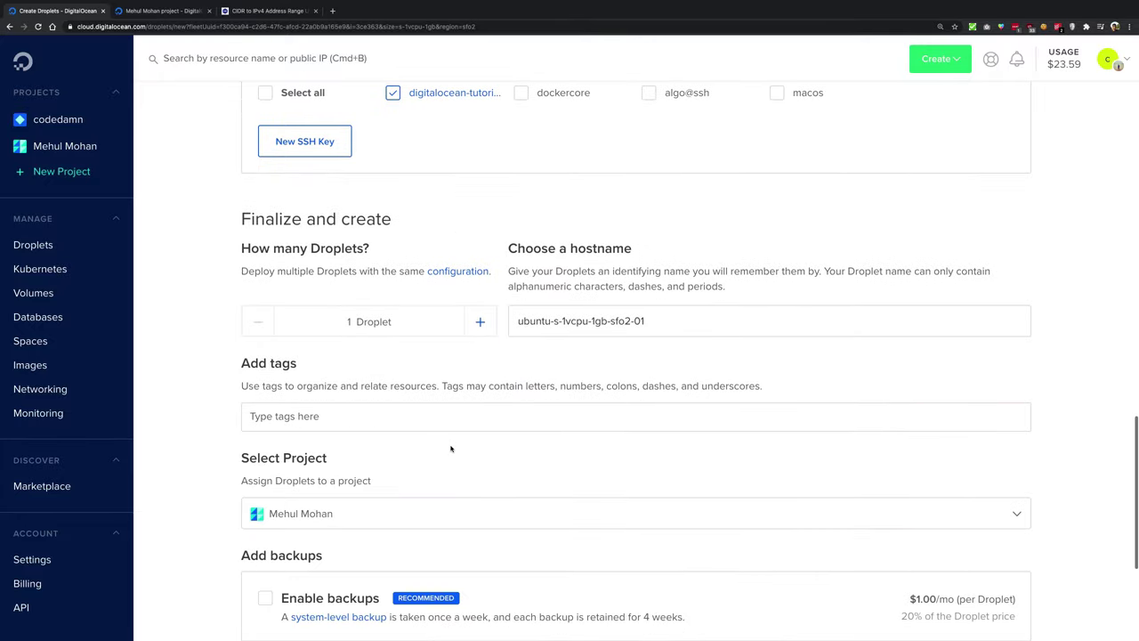
pyautogui.scroll(5, 452, 449)
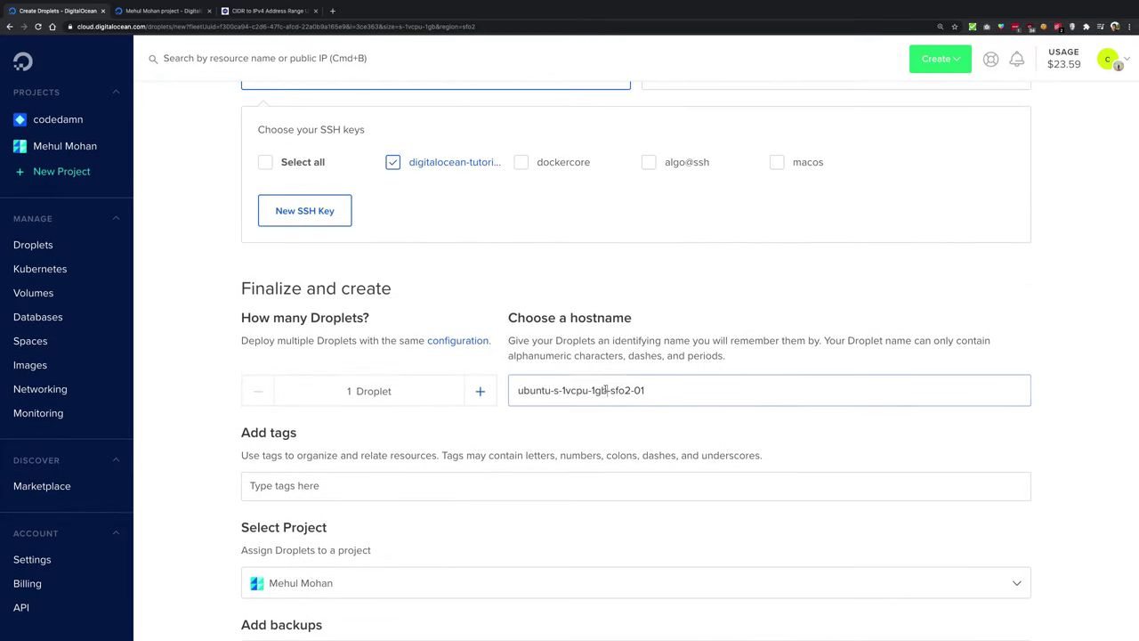
pyautogui.tripleClick(604, 389)
pyautogui.write('ou')
pyautogui.press('BackSpace')
pyautogui.press('BackSpace')
pyautogui.write('outvpc')
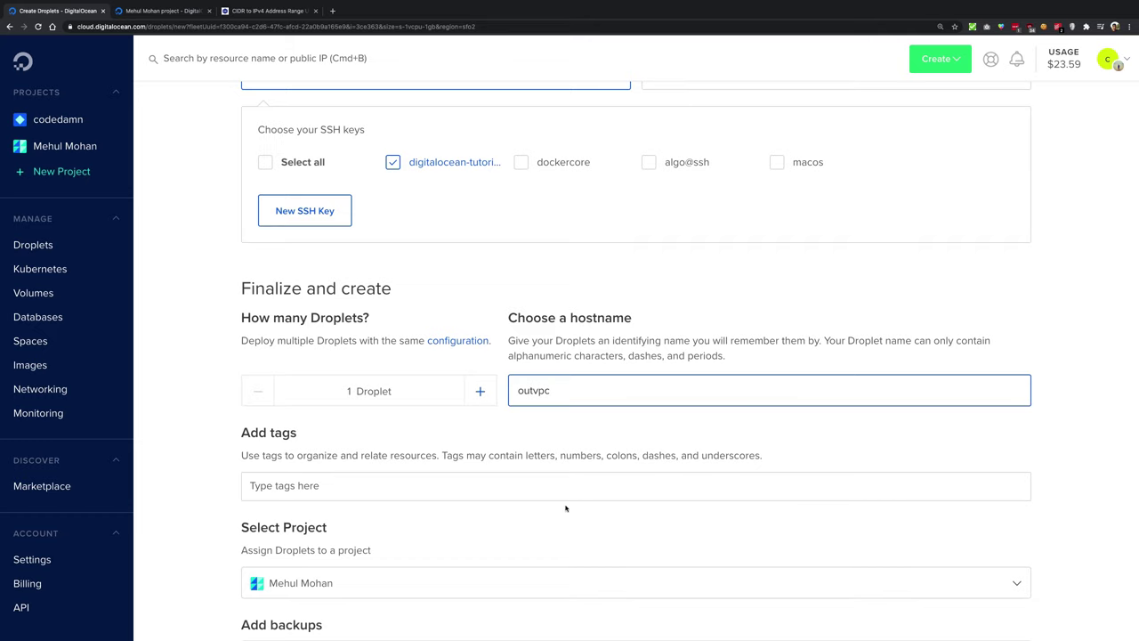
pyautogui.scroll(-2, 565, 508)
pyautogui.click(496, 584)
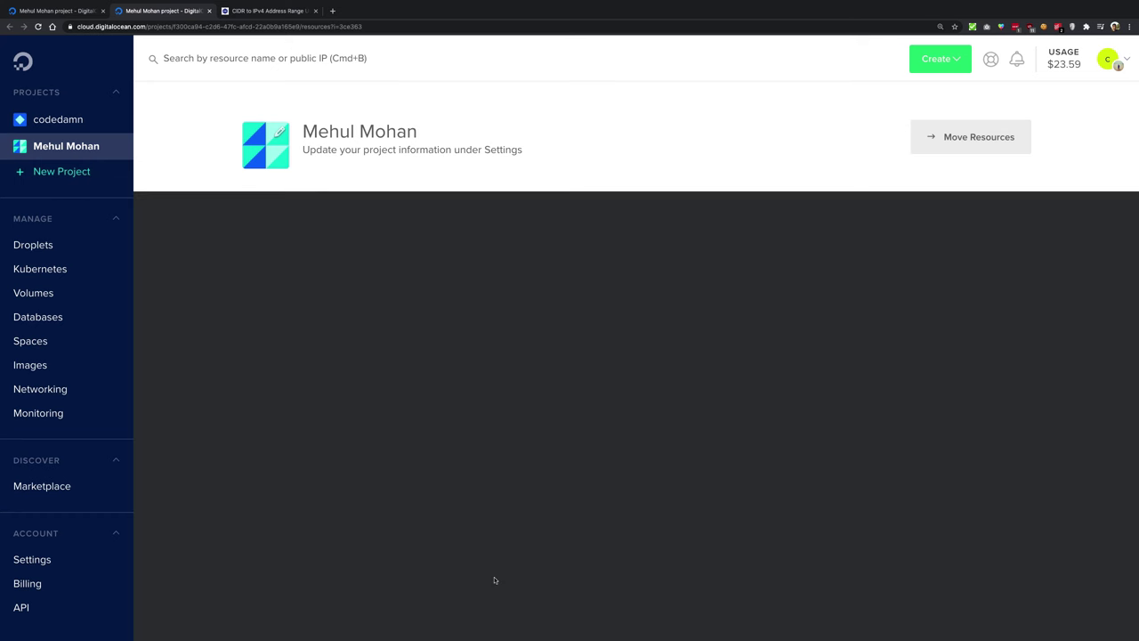
# Close the duplicate project tab and expand outvpc to view its IPs and VPC
pyautogui.press('super+w')
pyautogui.click(427, 265)
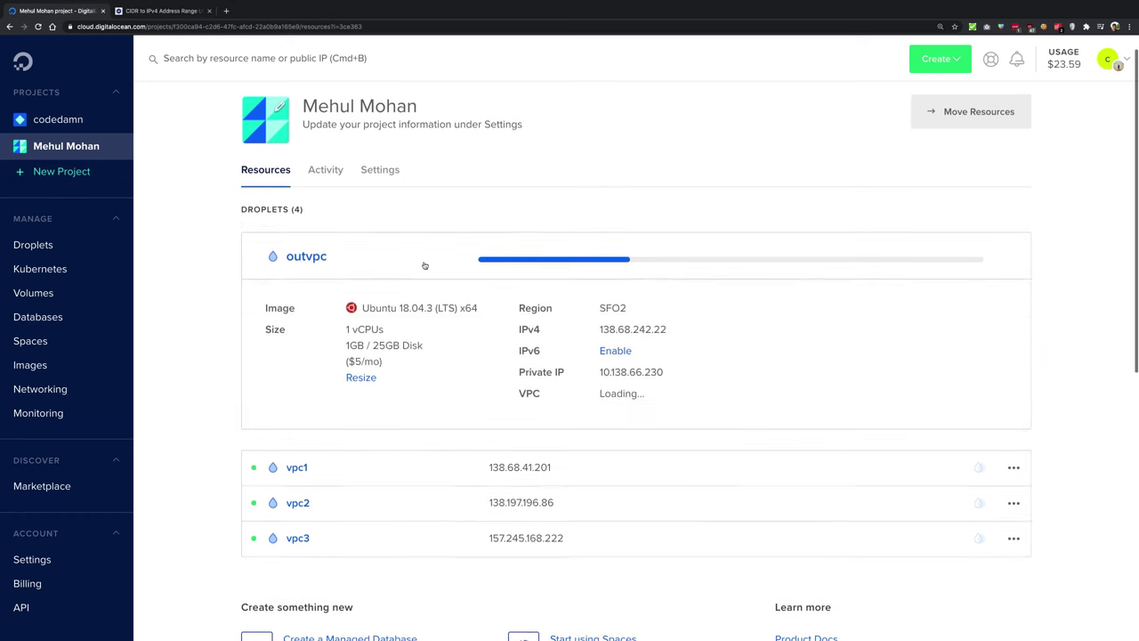
pyautogui.scroll(-1, 534, 339)
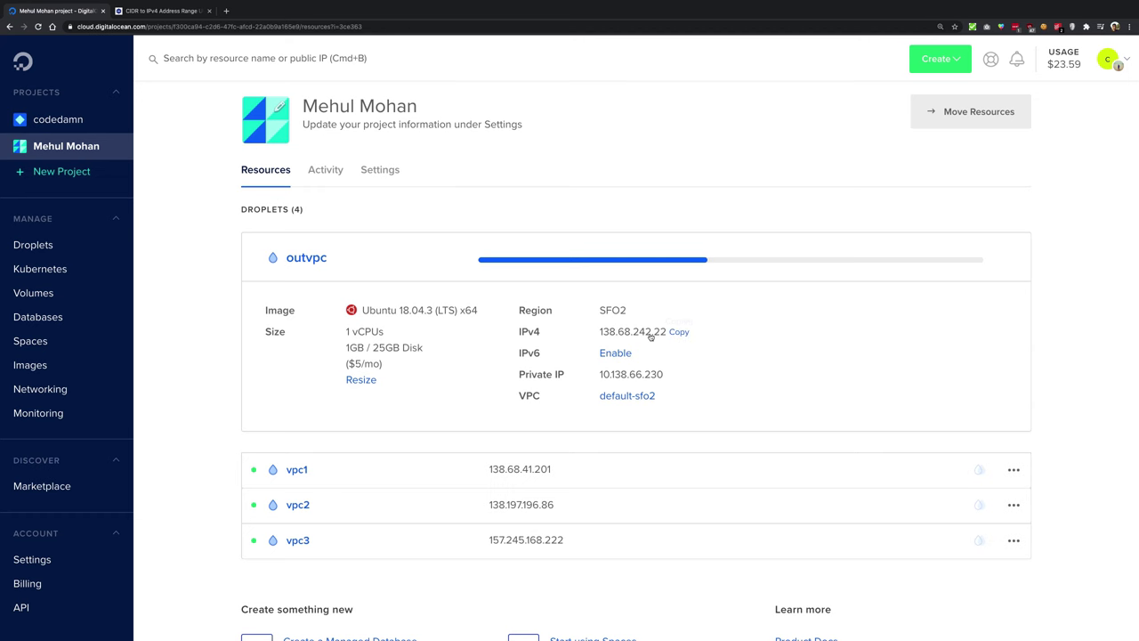
pyautogui.hotkey('ctrl', 'Right')
pyautogui.click(541, 343)
pyautogui.press('super+d')
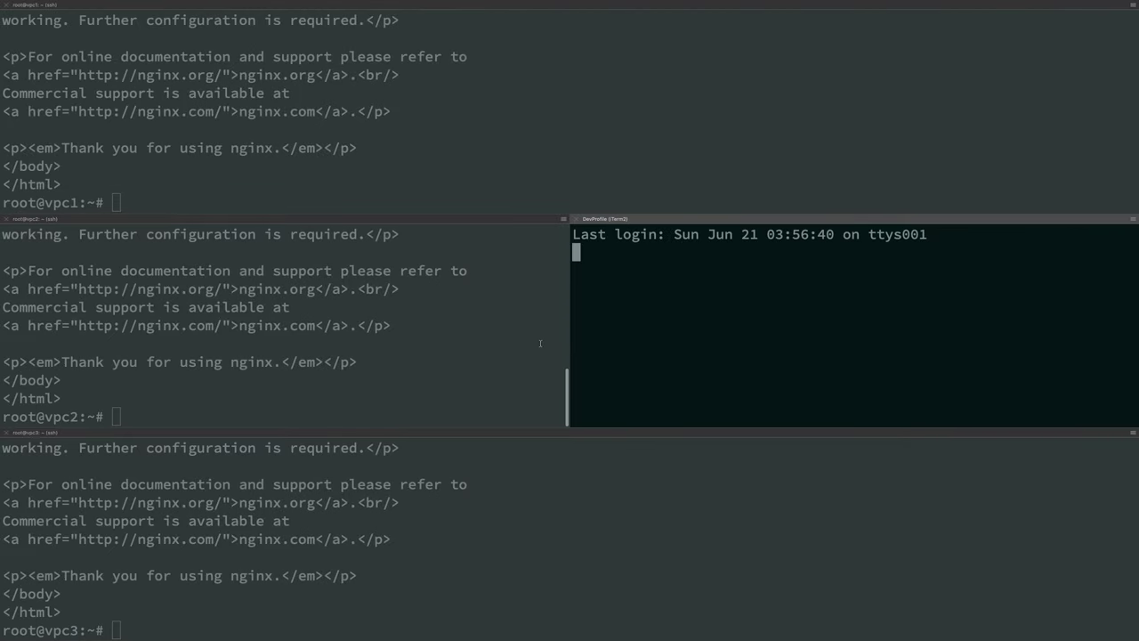
pyautogui.write('ssh ')
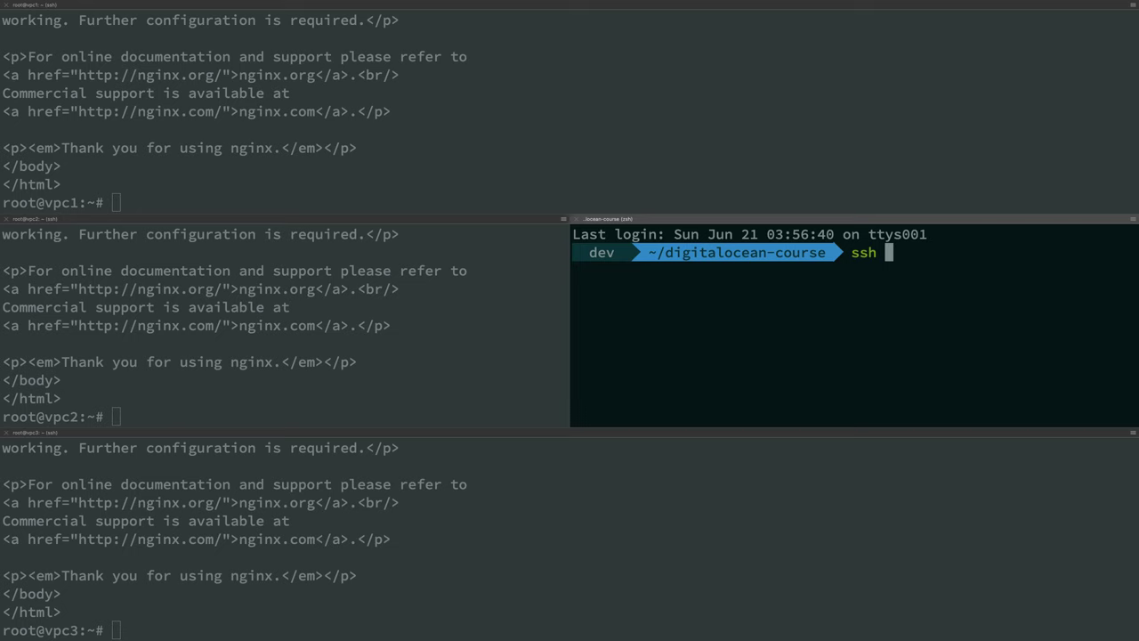
pyautogui.write('root@')
pyautogui.write('138.68.242.22')
pyautogui.write('-i ./do')
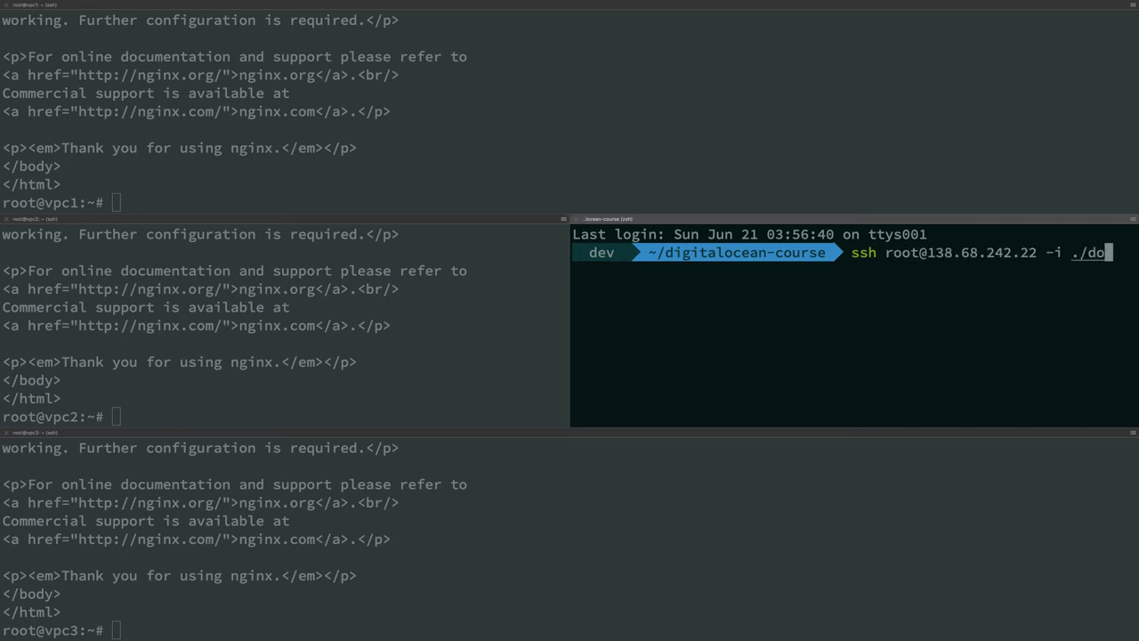
pyautogui.write('key')
pyautogui.press('Return')
pyautogui.hotkey('ctrl', 'Right')
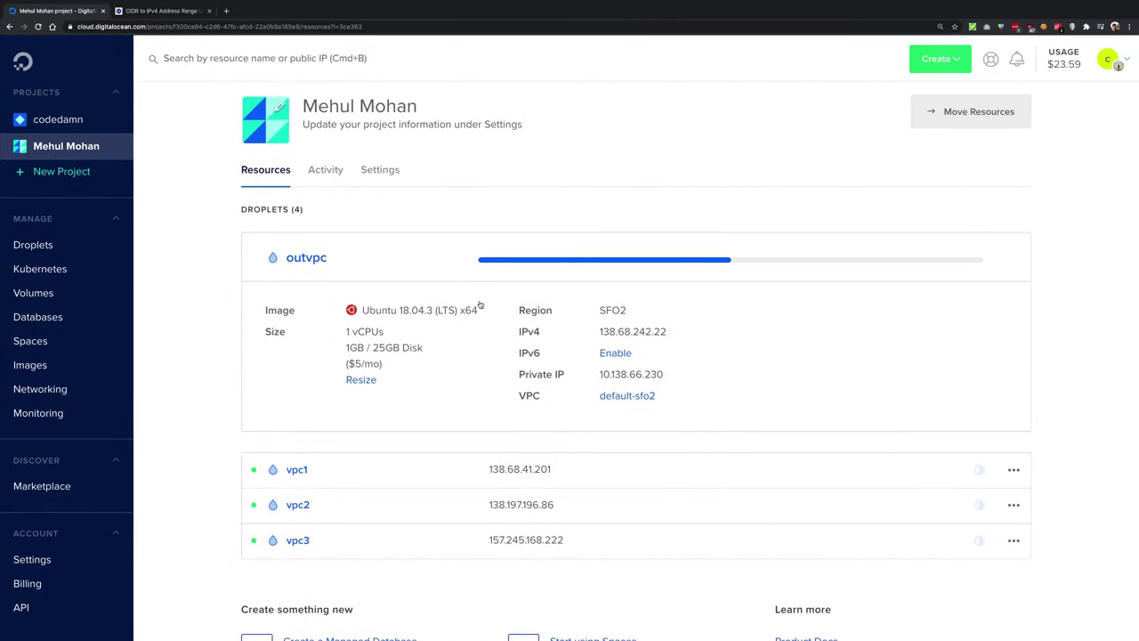
pyautogui.hotkey('ctrl', 'Left')
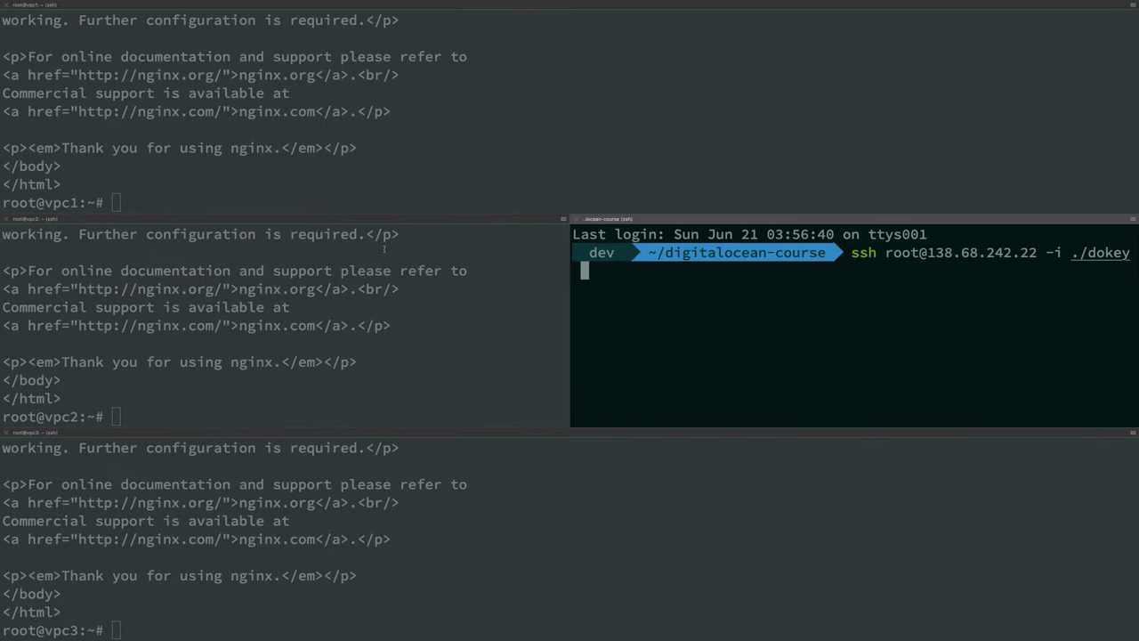
pyautogui.hotkey('ctrl', 'Right')
# Interrupt the stalled attempt and rerun the ssh command repeatedly until outvpc accepts connections
pyautogui.hotkey('ctrl', 'c')
pyautogui.press('Up')
pyautogui.press('Return')
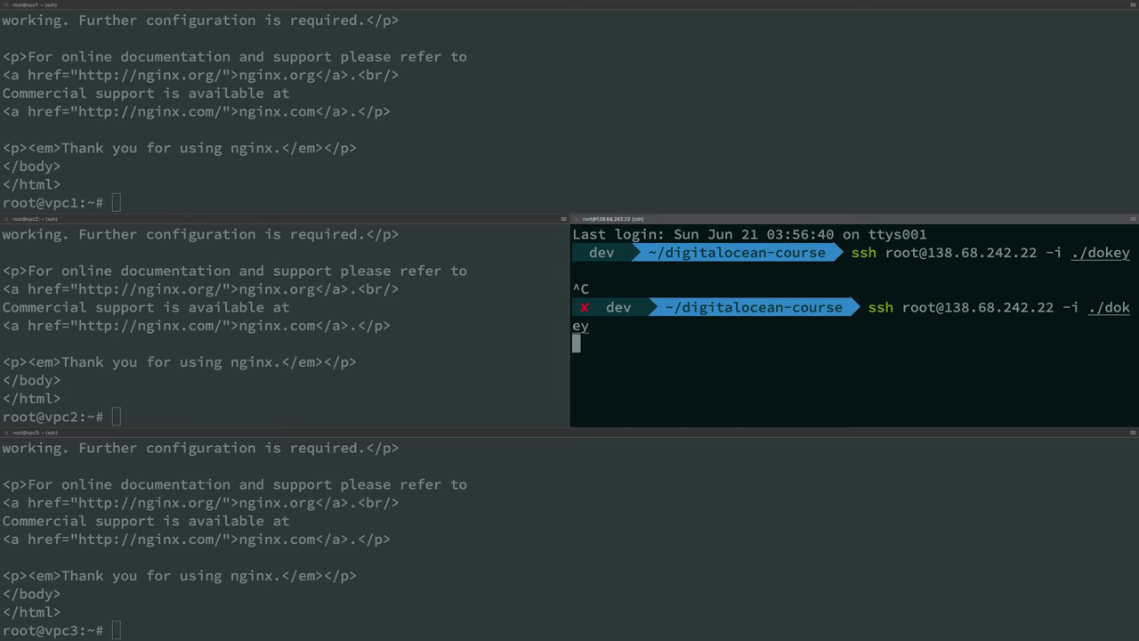
pyautogui.press('Return')
pyautogui.press('Up')
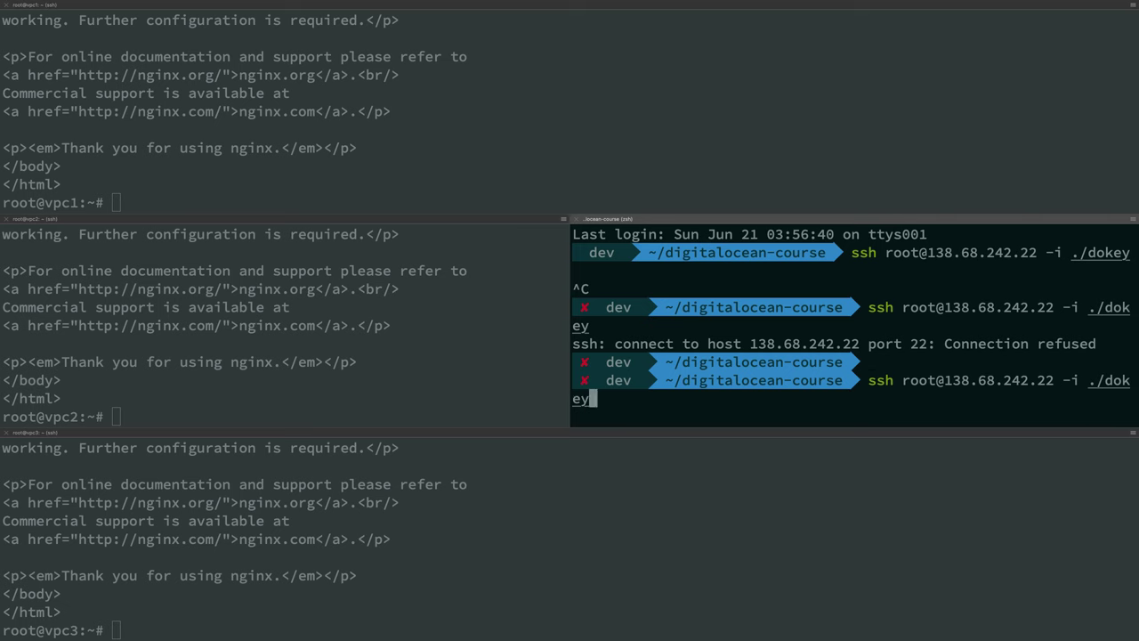
pyautogui.press('Return')
pyautogui.press('Up')
pyautogui.press('Return')
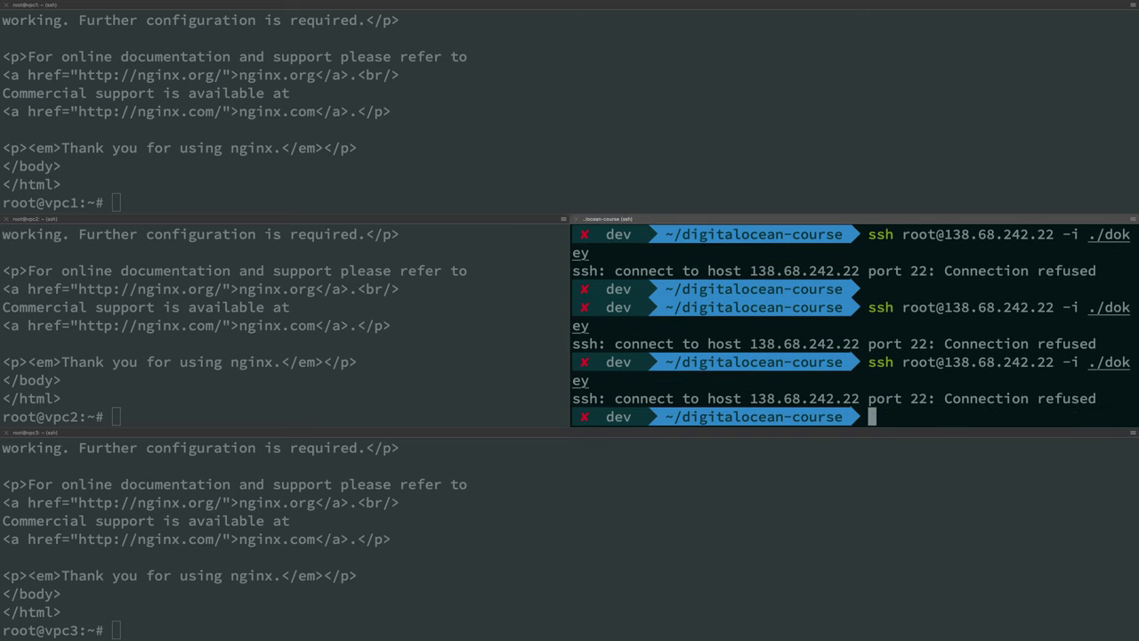
pyautogui.press('Up')
pyautogui.press('Return')
pyautogui.press('Up')
pyautogui.press('Return')
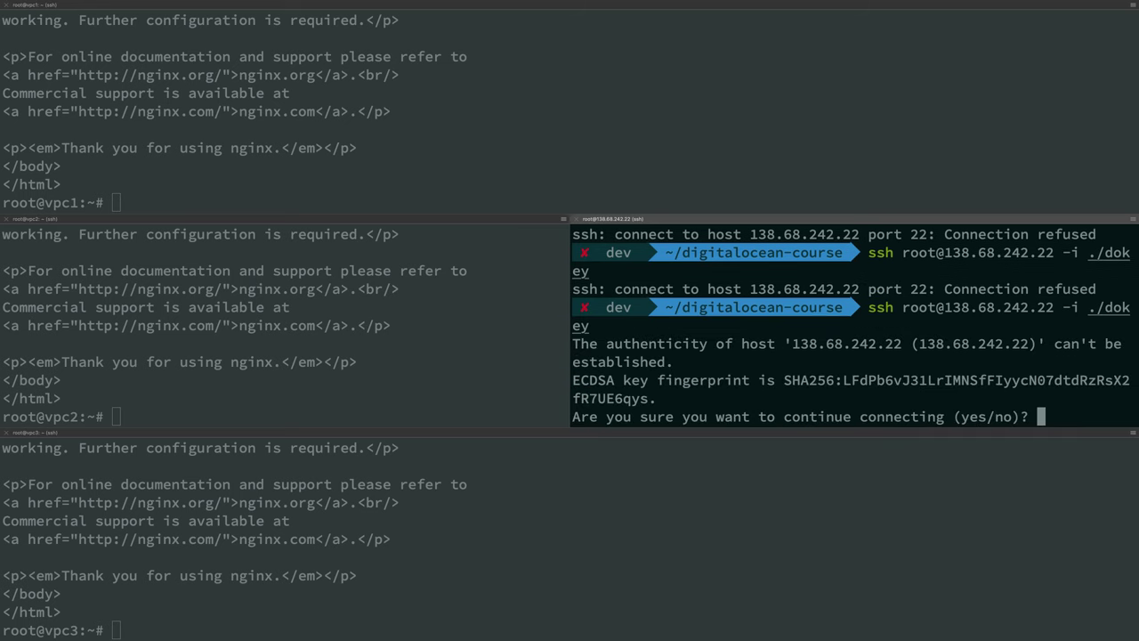
# Answer yes to trust outvpc's host key and complete the login
pyautogui.write('yes')
pyautogui.press('Return')
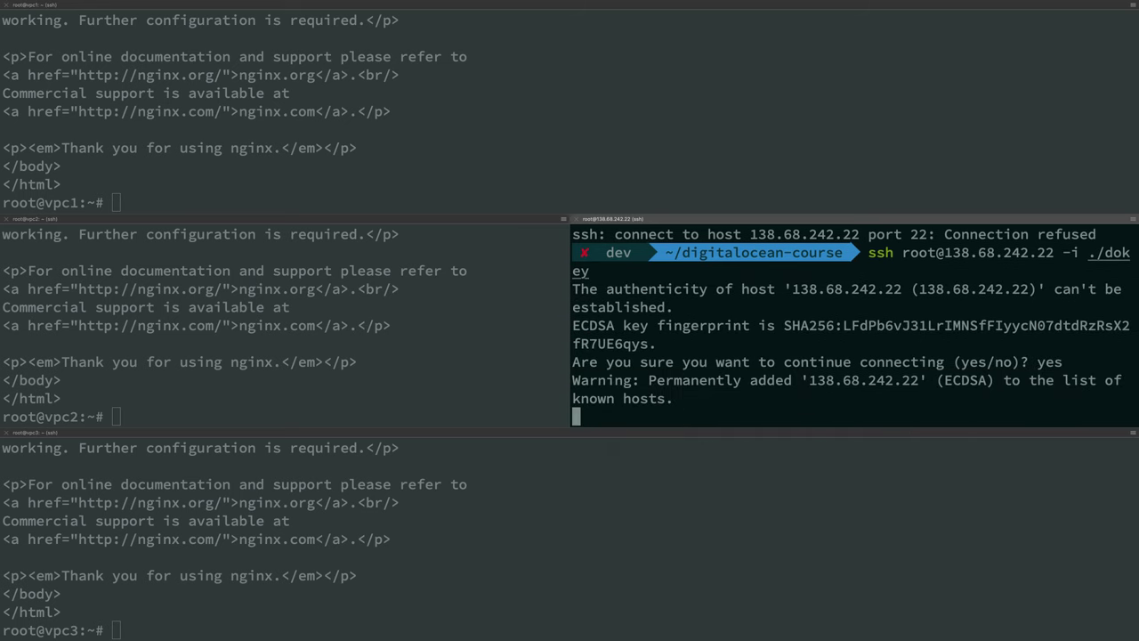
pyautogui.write('c')
pyautogui.press('BackSpace')
pyautogui.hotkey('ctrl', 'Right')
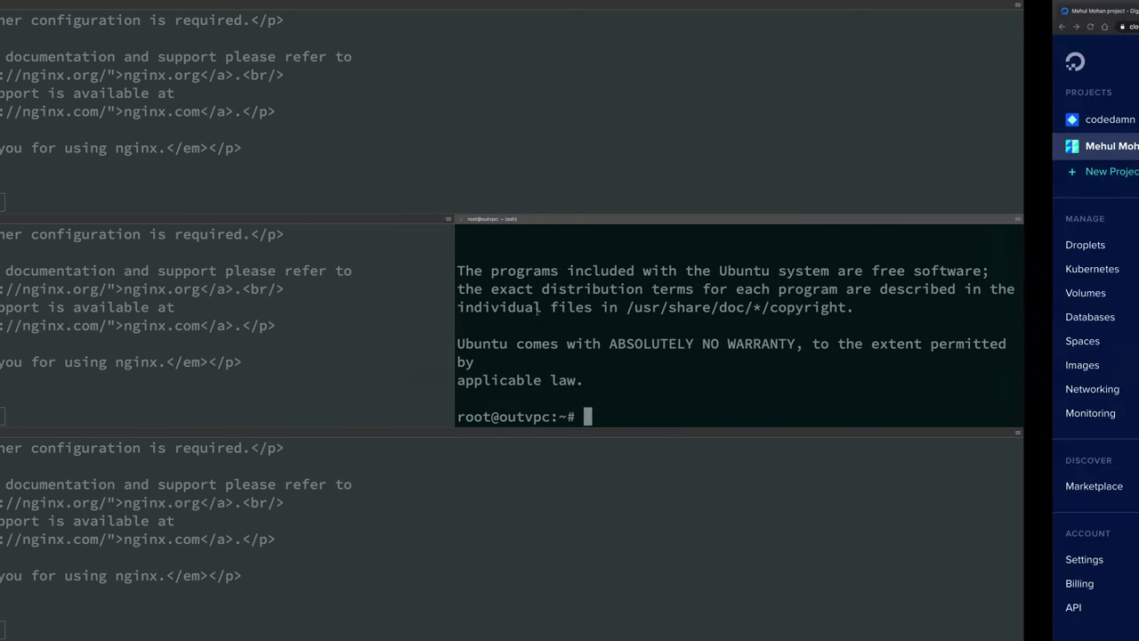
# Check vpc3's details, then expand outvpc's details to find its private IP
pyautogui.click(606, 353)
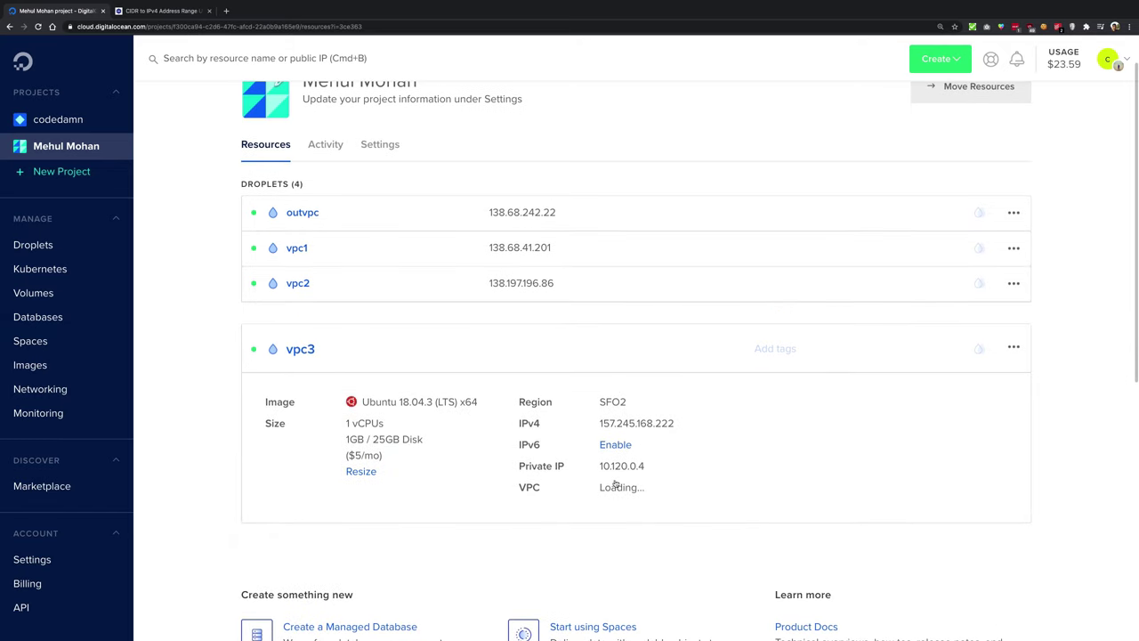
pyautogui.moveTo(614, 470)
pyautogui.click(490, 351)
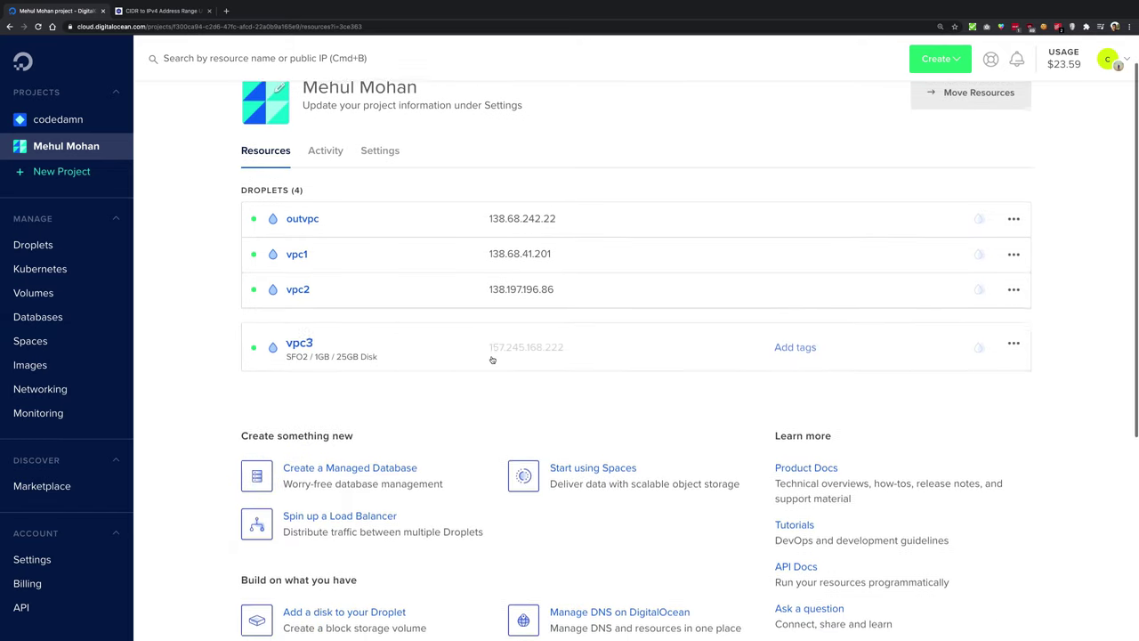
pyautogui.click(491, 218)
pyautogui.moveTo(667, 352)
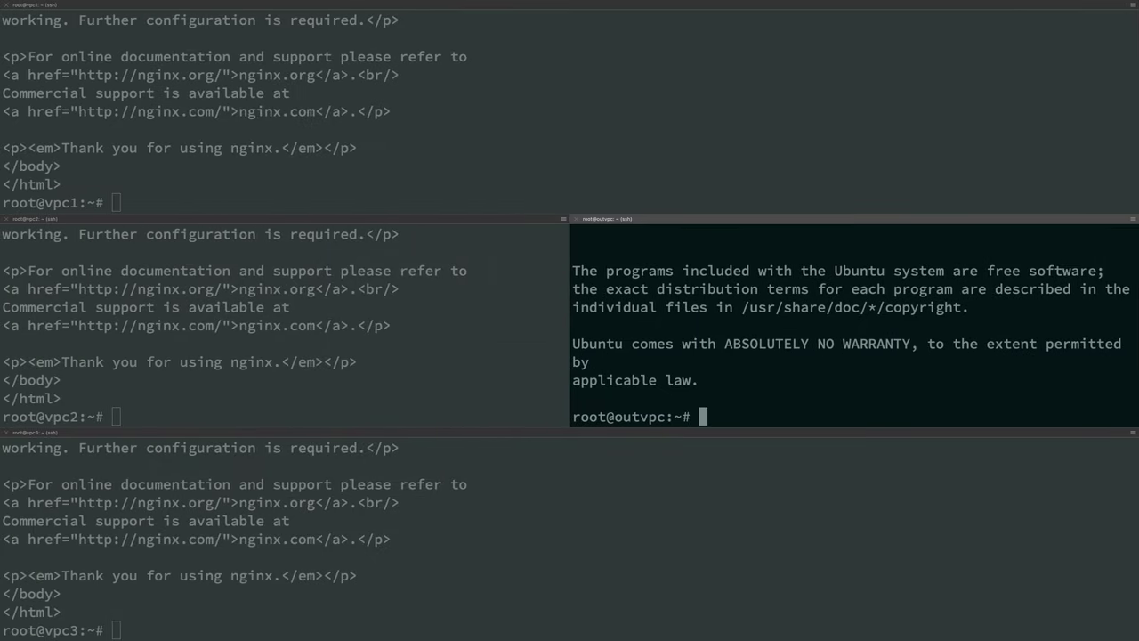
# Run ifconfig | grep 10 on outvpc and select its private IP 10.138.66.230
pyautogui.write('clear')
pyautogui.press('Return')
pyautogui.write('ifco')
pyautogui.press('BackSpace')
pyautogui.press('BackSpace')
pyautogui.write('config | grep 10')
pyautogui.press('Return')
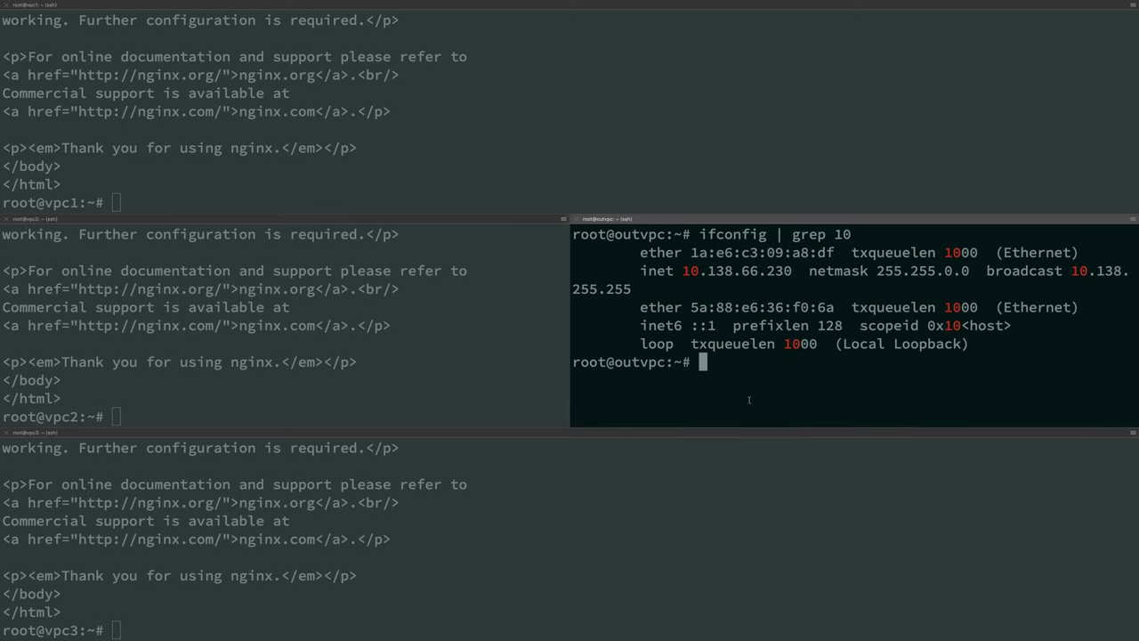
pyautogui.doubleClick(737, 271)
pyautogui.press('super+c')
pyautogui.click(376, 354)
pyautogui.click(682, 323)
# Run apt update && apt -y install nginx on outvpc
pyautogui.write('apt install nginx')
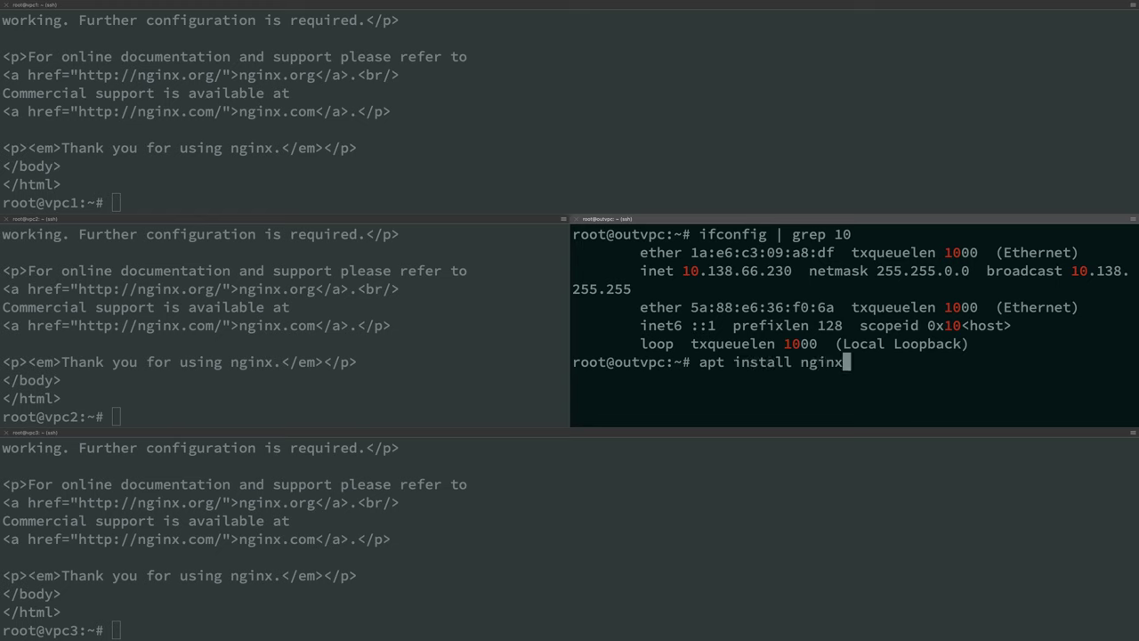
pyautogui.hotkey('ctrl', 'a')
pyautogui.write('apt update ')
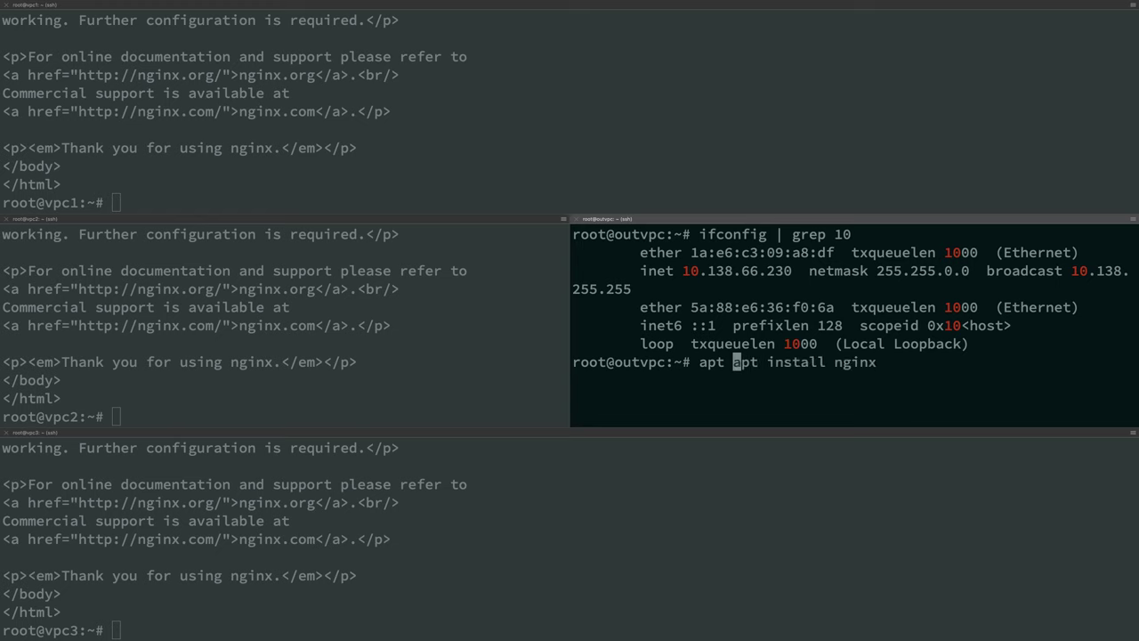
pyautogui.write('&&')
pyautogui.press('Right')
pyautogui.press('Right')
pyautogui.press('Right')
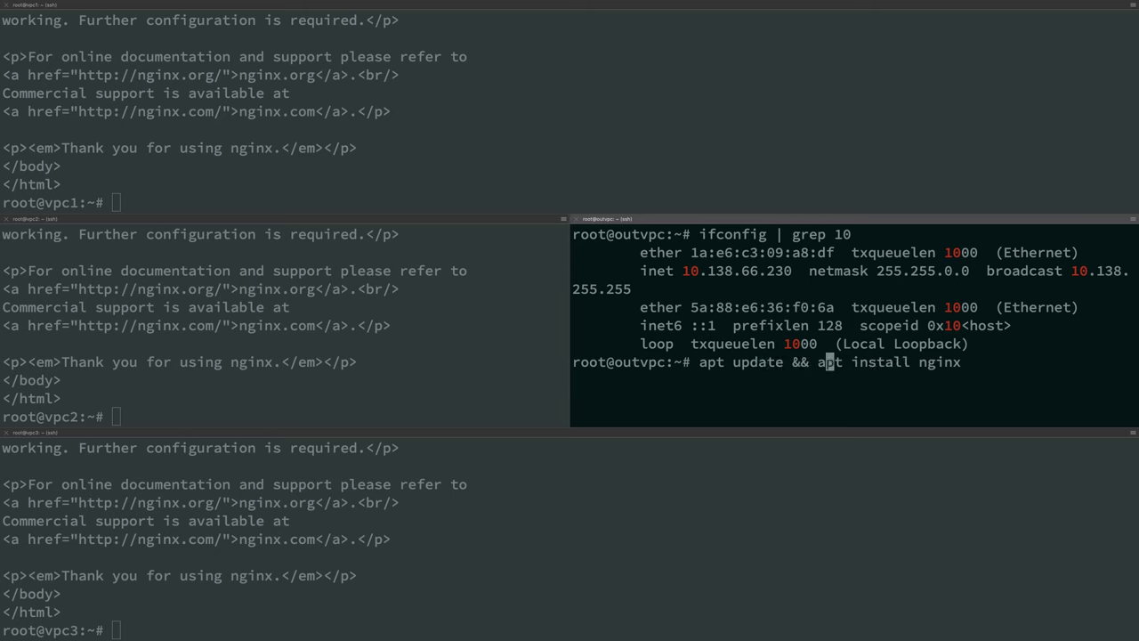
pyautogui.write('-y')
pyautogui.press('Return')
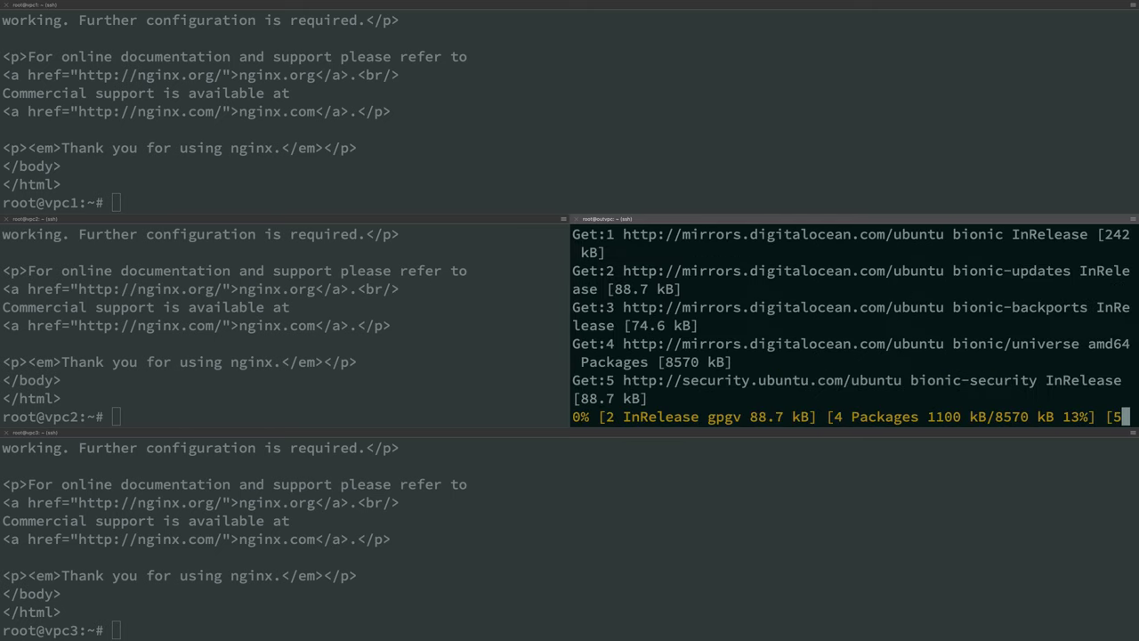
# Type curl 10.138.66.230:80 in the vpc2 session and clear the outvpc screen
pyautogui.click(449, 337)
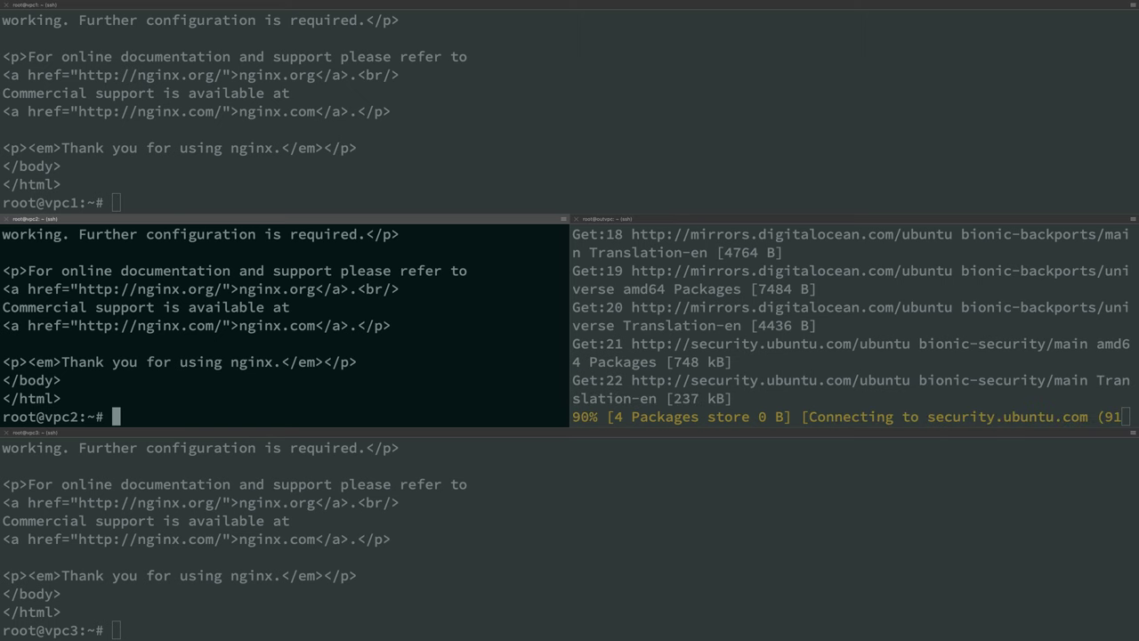
pyautogui.write('curl')
pyautogui.press('super+v')
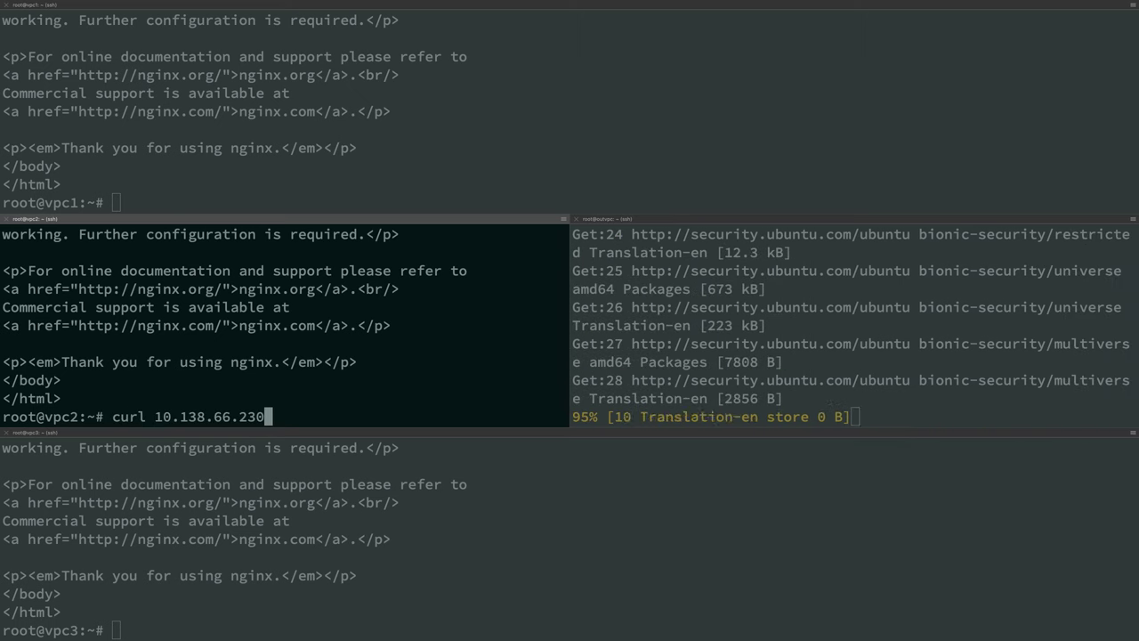
pyautogui.write(':')
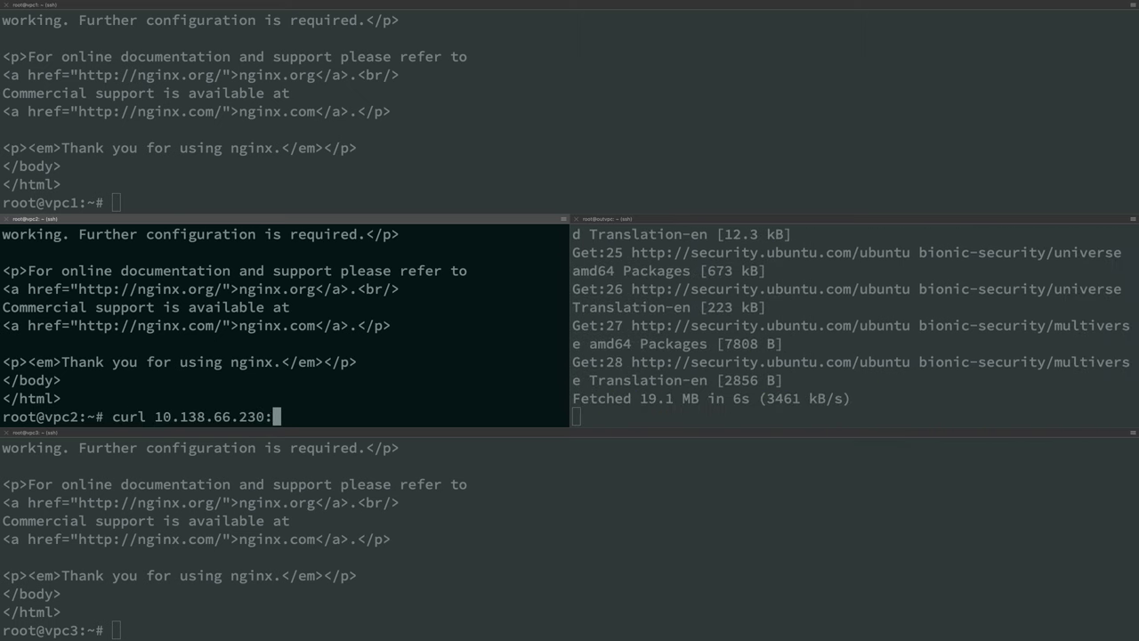
pyautogui.write('80')
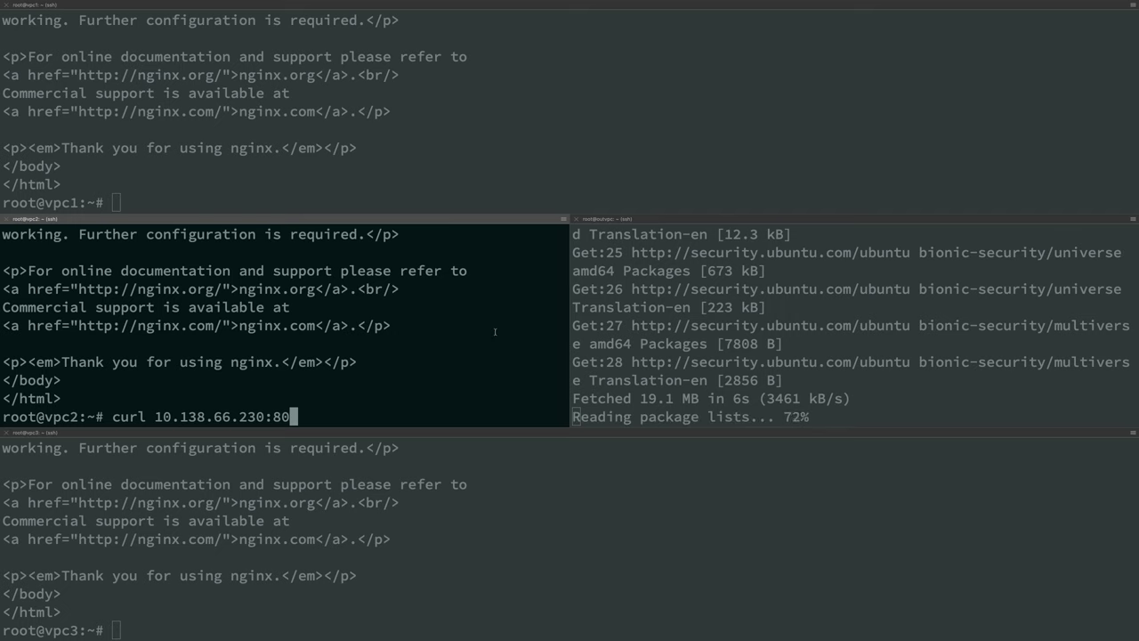
pyautogui.click(658, 379)
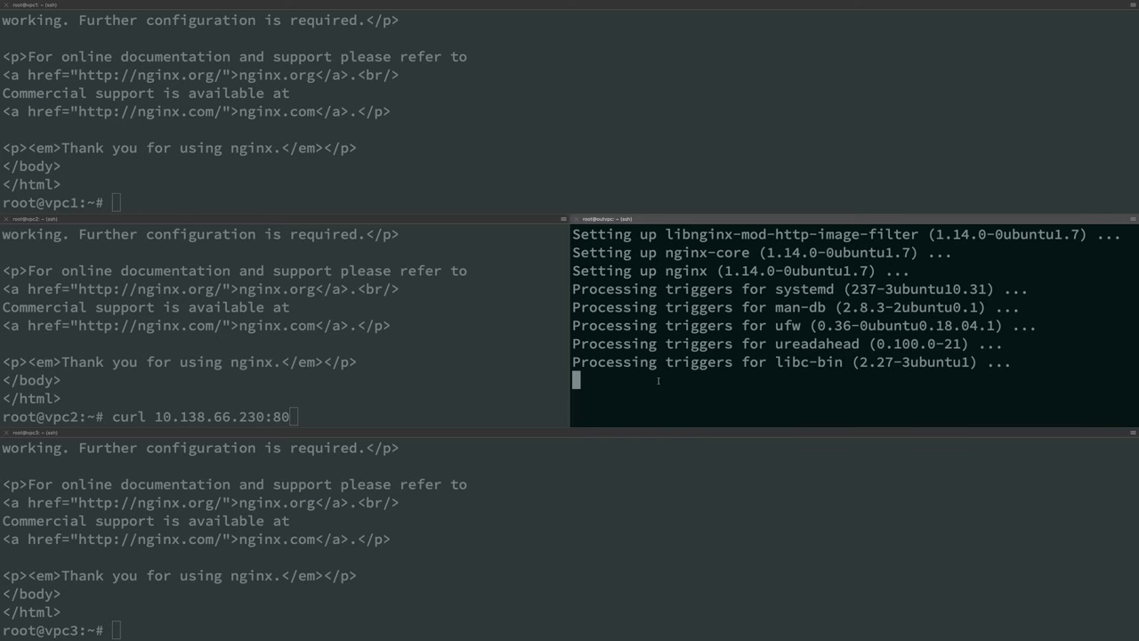
pyautogui.write('clear')
pyautogui.press('Return')
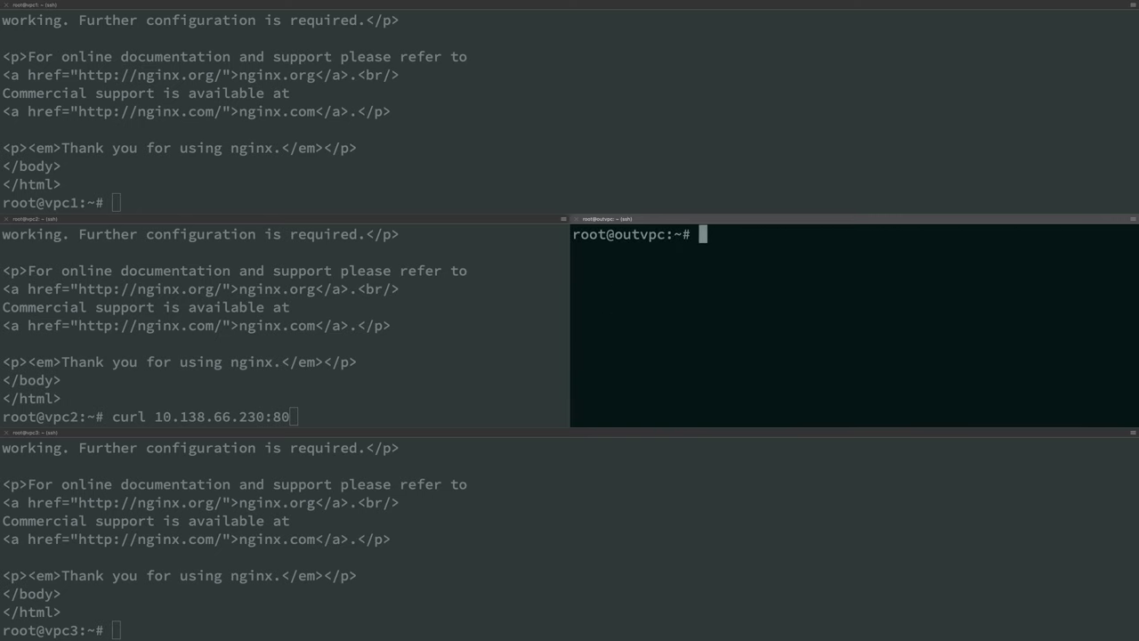
# Curl localhost:80 on outvpc, then abort vpc2's hanging curl to 10.138.66.230:80
pyautogui.write('curl local')
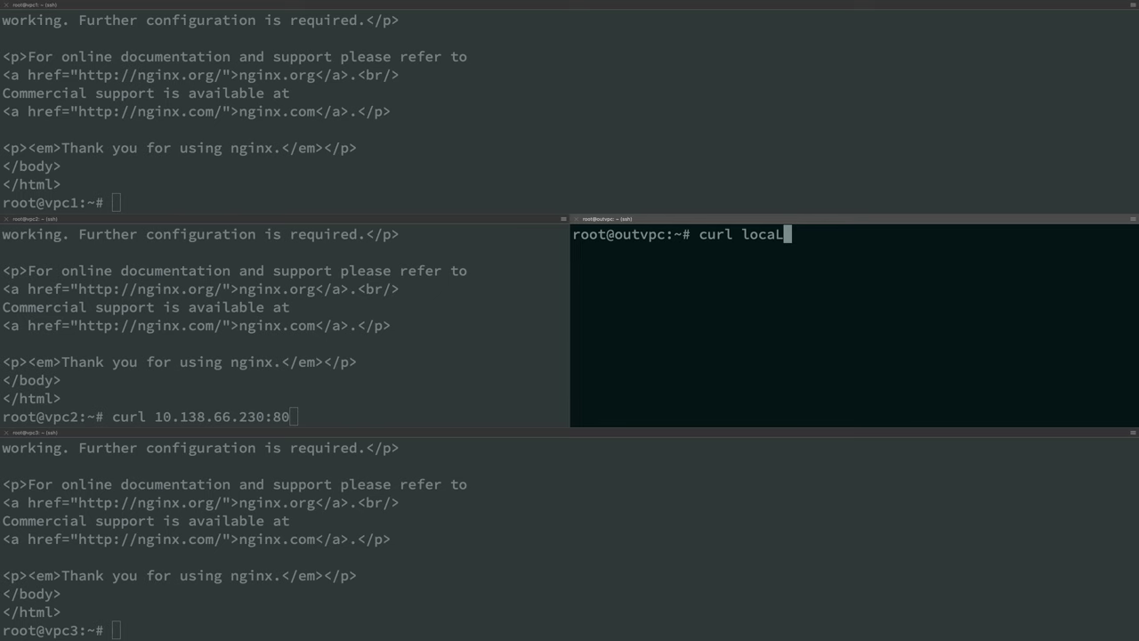
pyautogui.write('host:80')
pyautogui.press('Return')
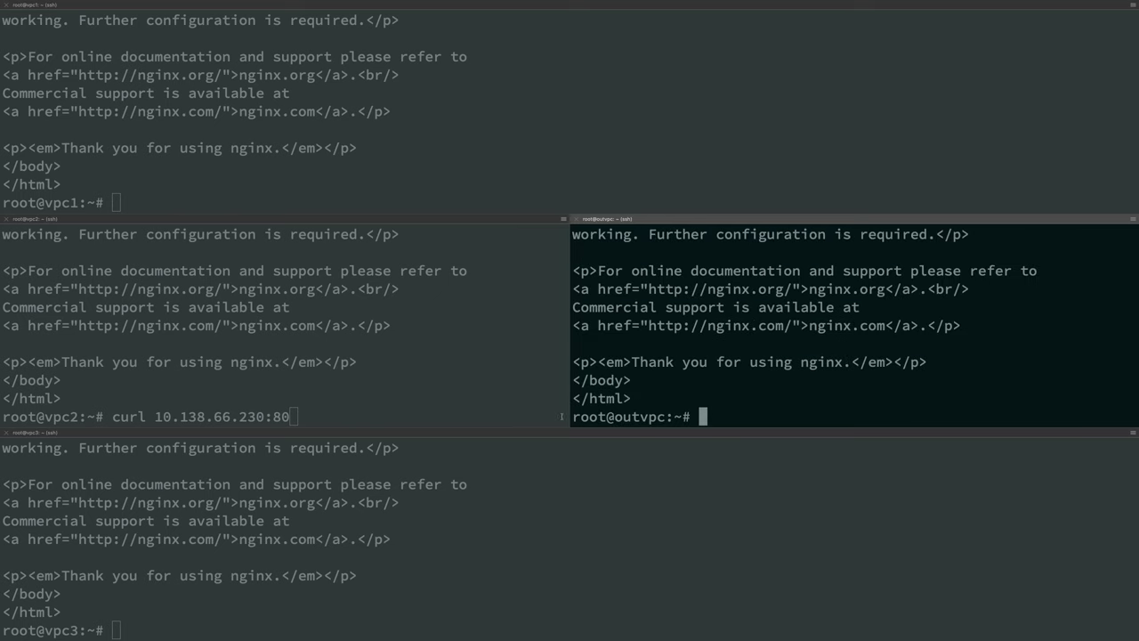
pyautogui.click(394, 415)
pyautogui.press('Return')
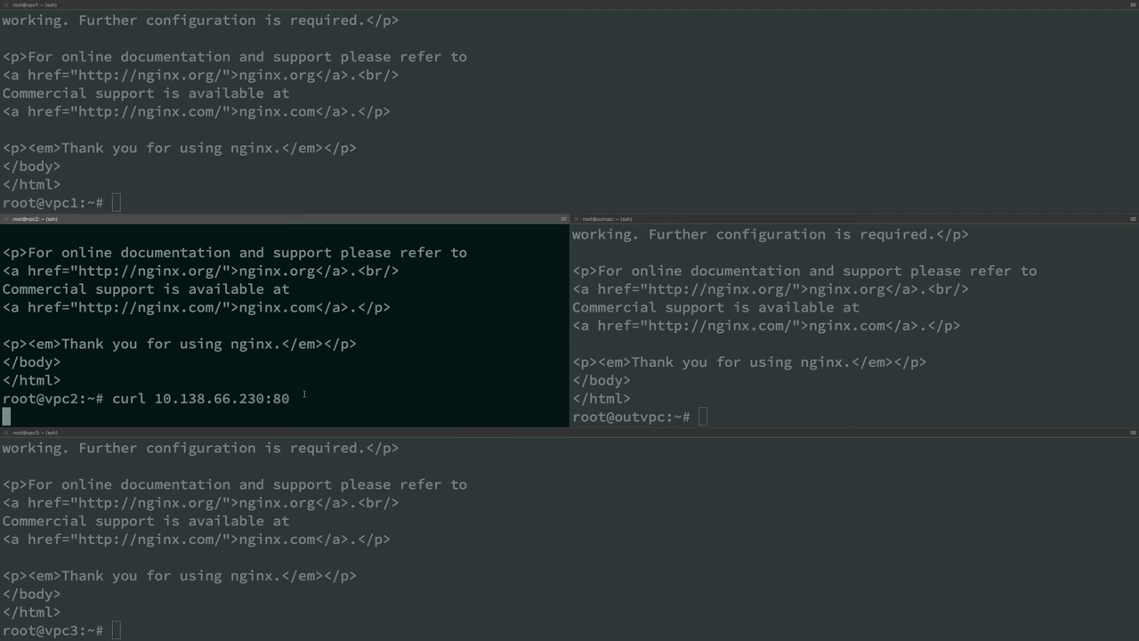
pyautogui.doubleClick(216, 398)
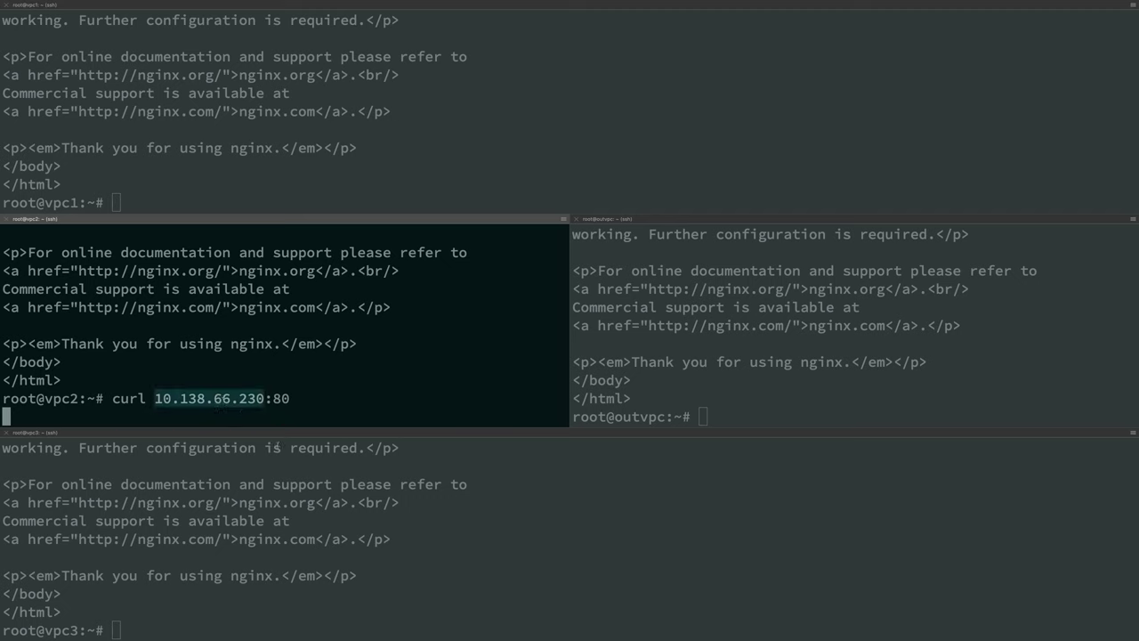
pyautogui.click(349, 382)
pyautogui.hotkey('ctrl', 'c')
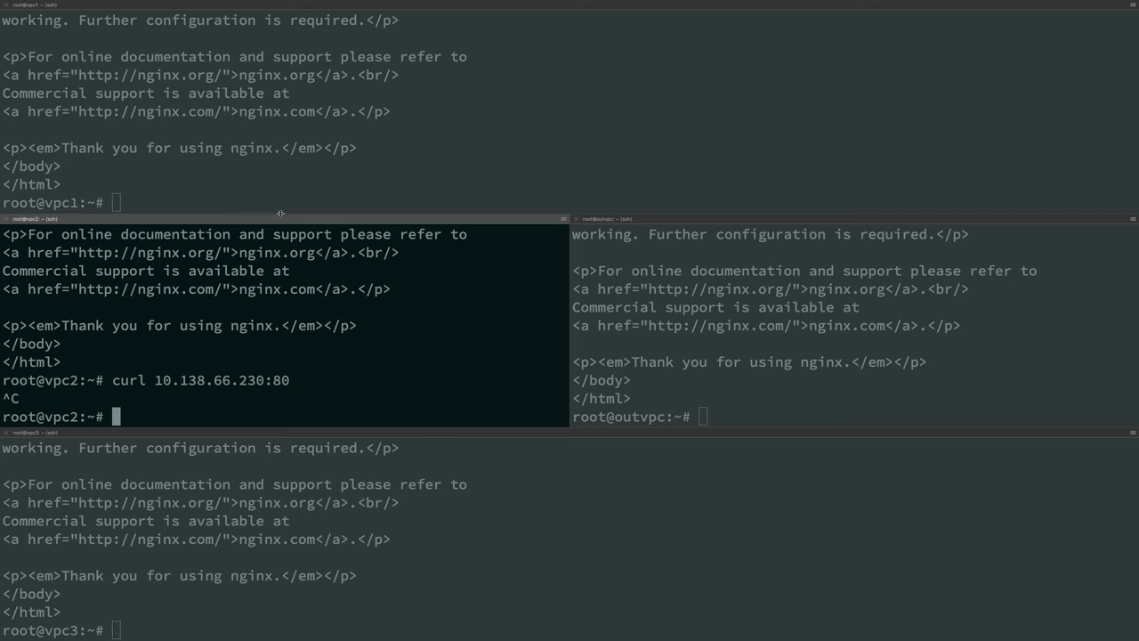
# Run curl 10.138.66.230:80 from vpc1, vpc3 and vpc2 to test private reachability
pyautogui.moveTo(290, 380); pyautogui.dragTo(112, 380)
pyautogui.click(209, 165)
pyautogui.press('super+v')
pyautogui.press('Return')
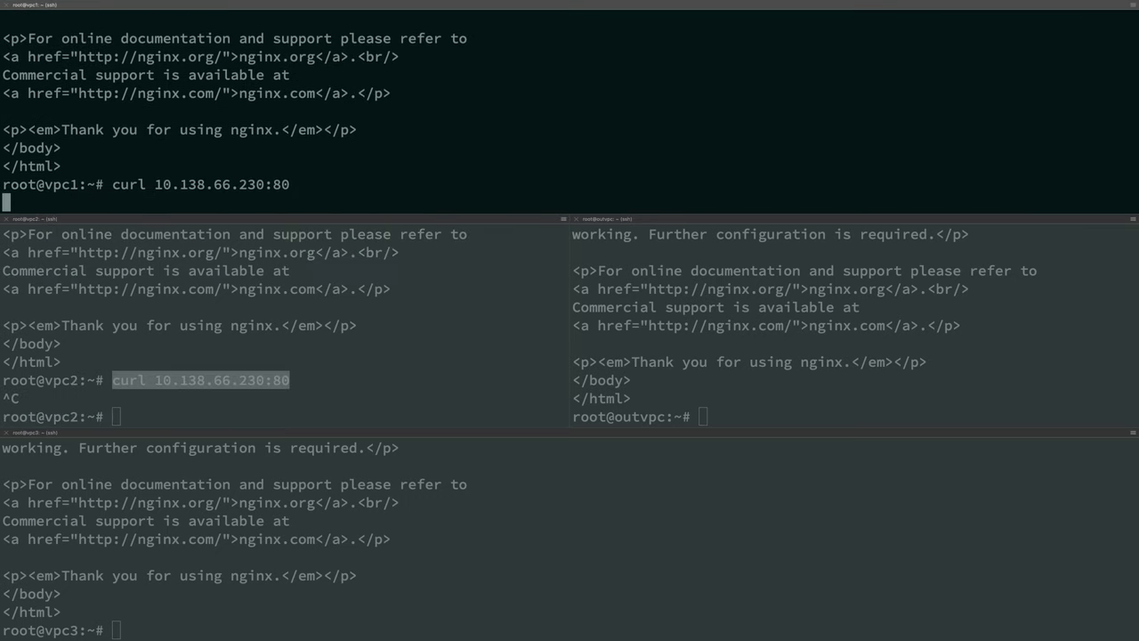
pyautogui.click(178, 498)
pyautogui.press('super+v')
pyautogui.press('Return')
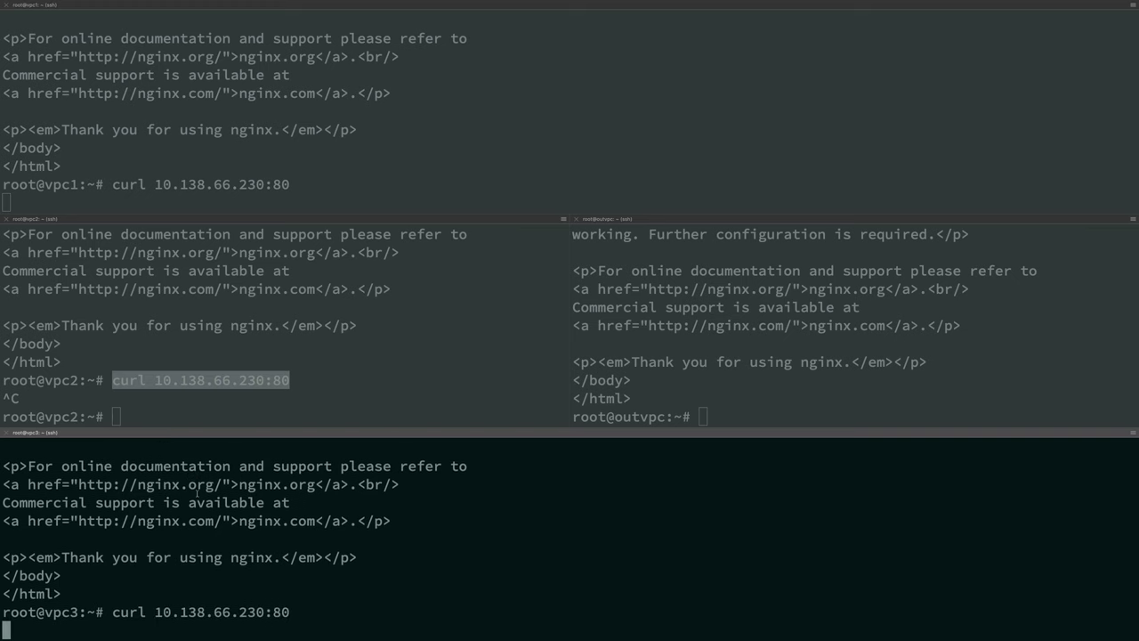
pyautogui.click(237, 341)
pyautogui.press('super+v')
pyautogui.press('Return')
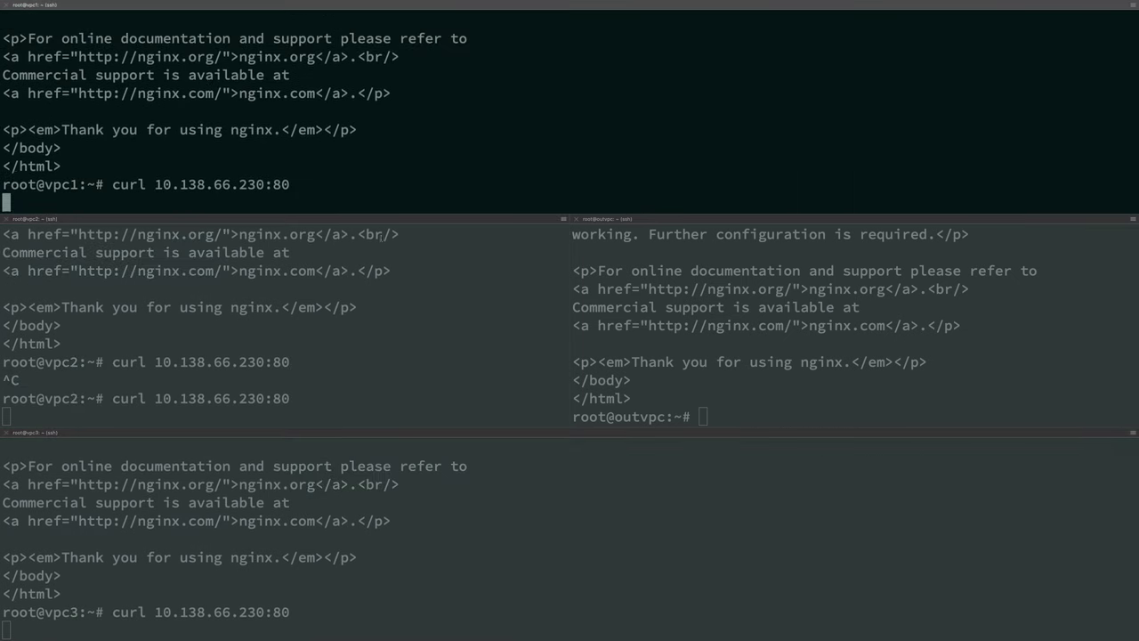
# Run ifconfig | grep 10 on outvpc and select its private IP 10.138.66.230
pyautogui.click(700, 325)
pyautogui.write('curl ')
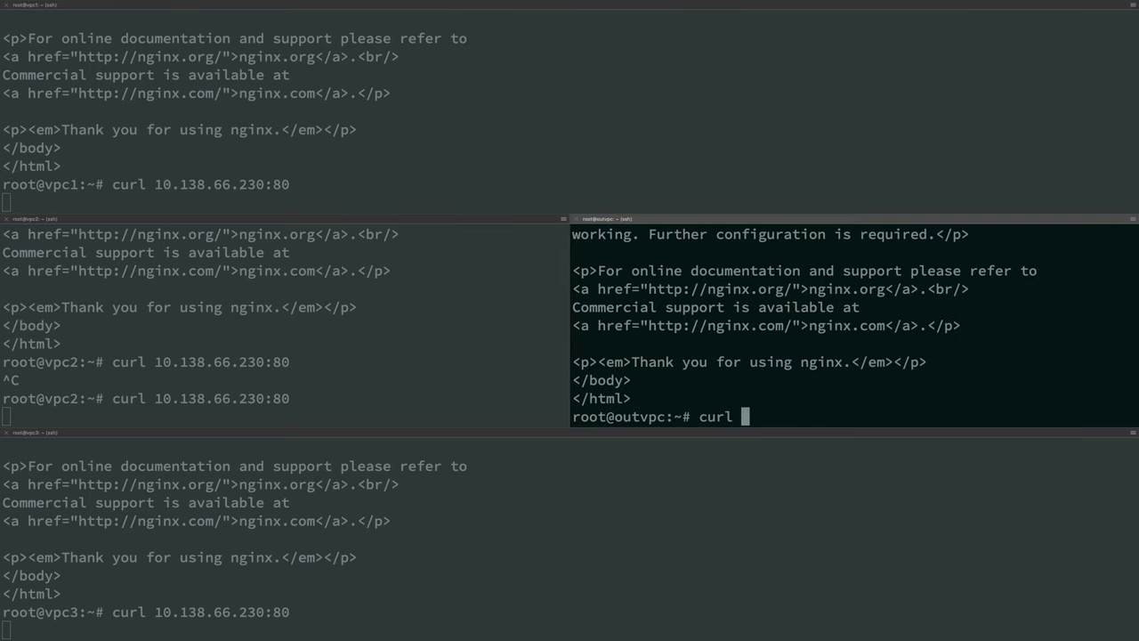
pyautogui.write('localhost:80')
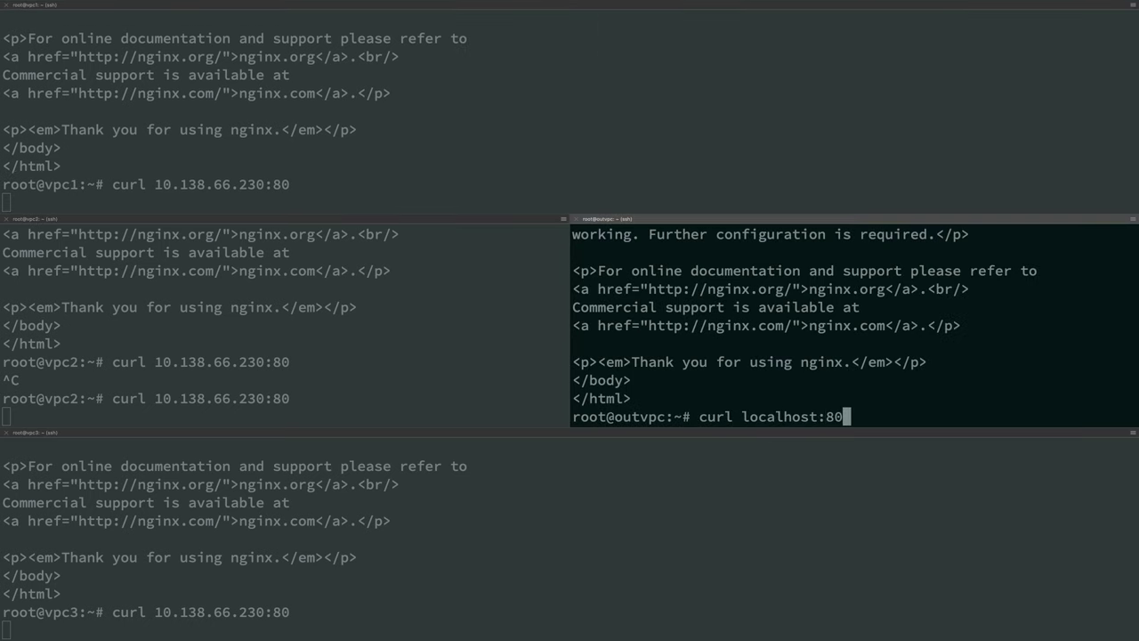
pyautogui.hotkey('ctrl', 'u')
pyautogui.write('if')
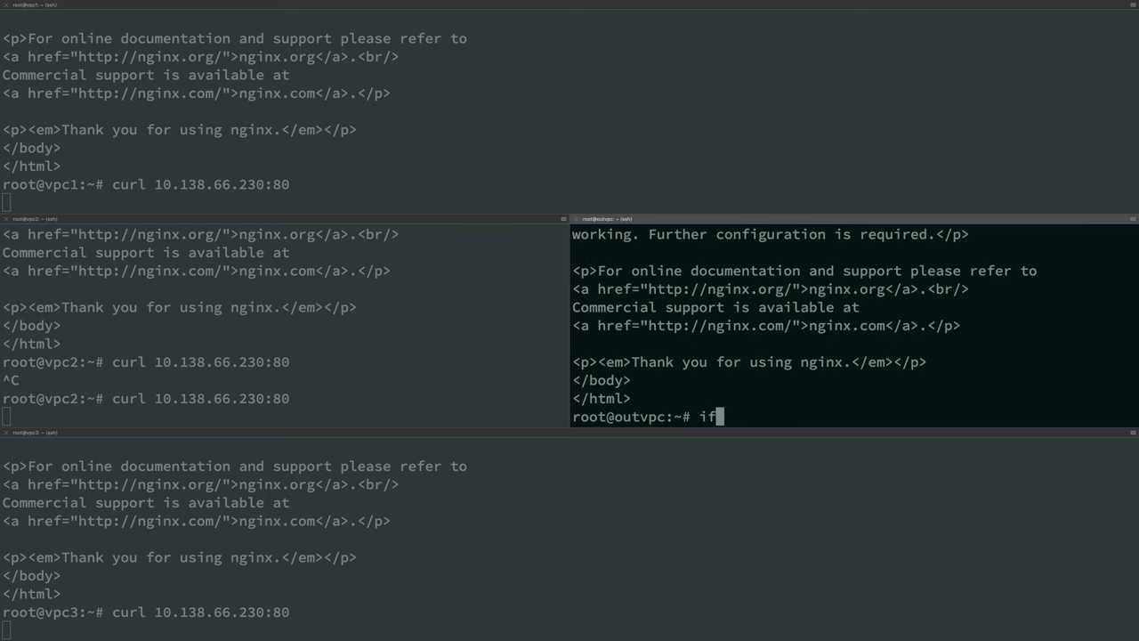
pyautogui.write('config | grep 10')
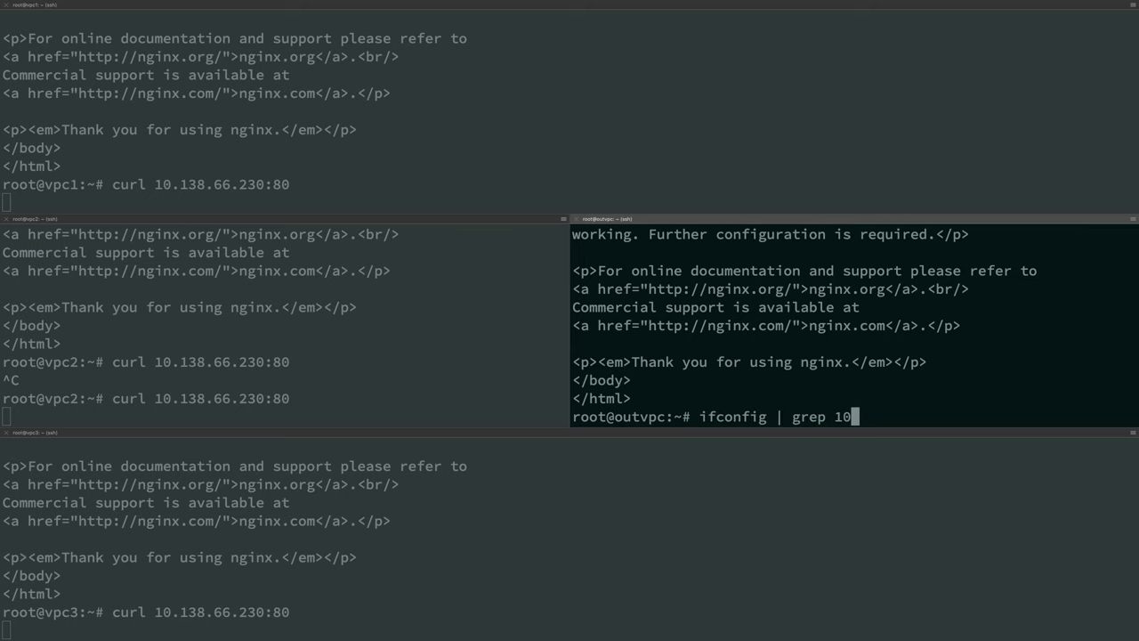
pyautogui.press('Return')
pyautogui.doubleClick(716, 322)
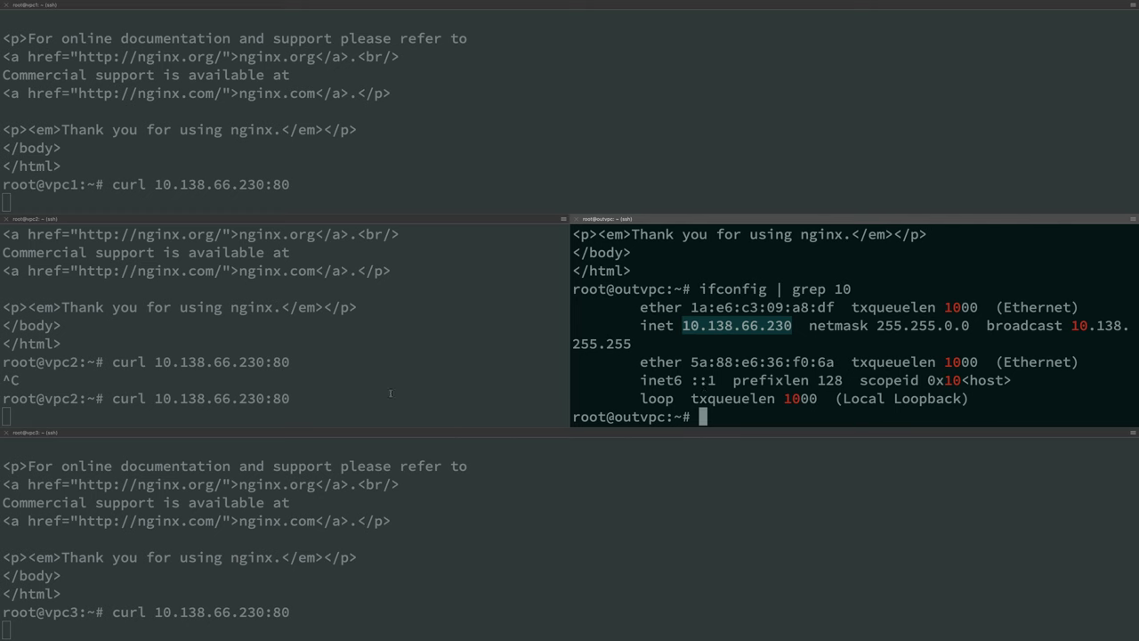
pyautogui.click(320, 394)
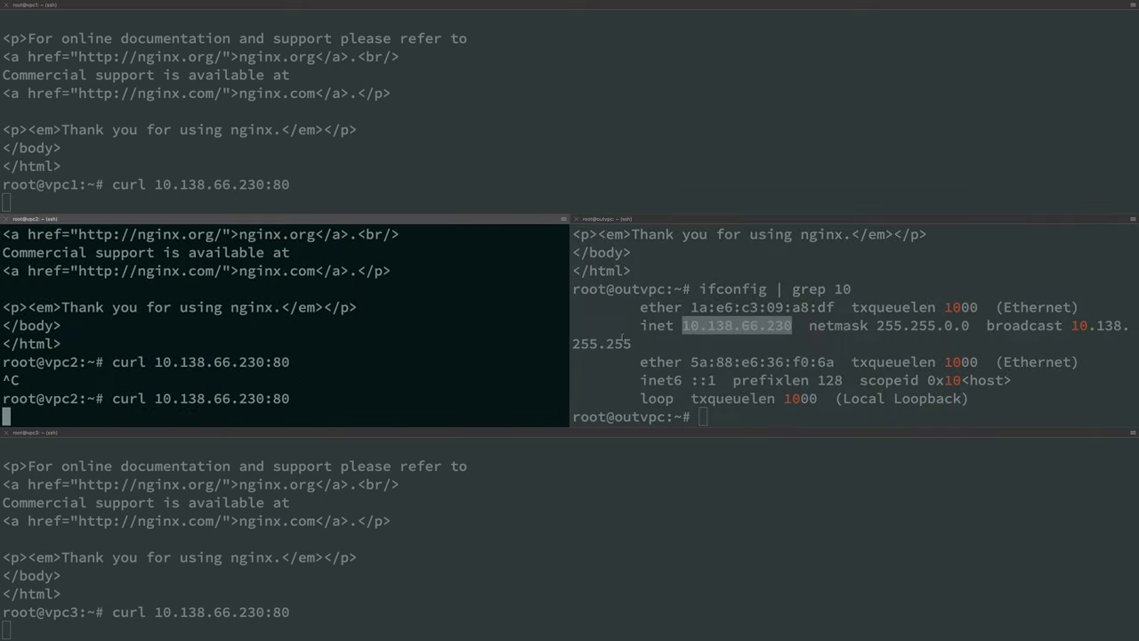
pyautogui.hotkey('ctrl', 'Right')
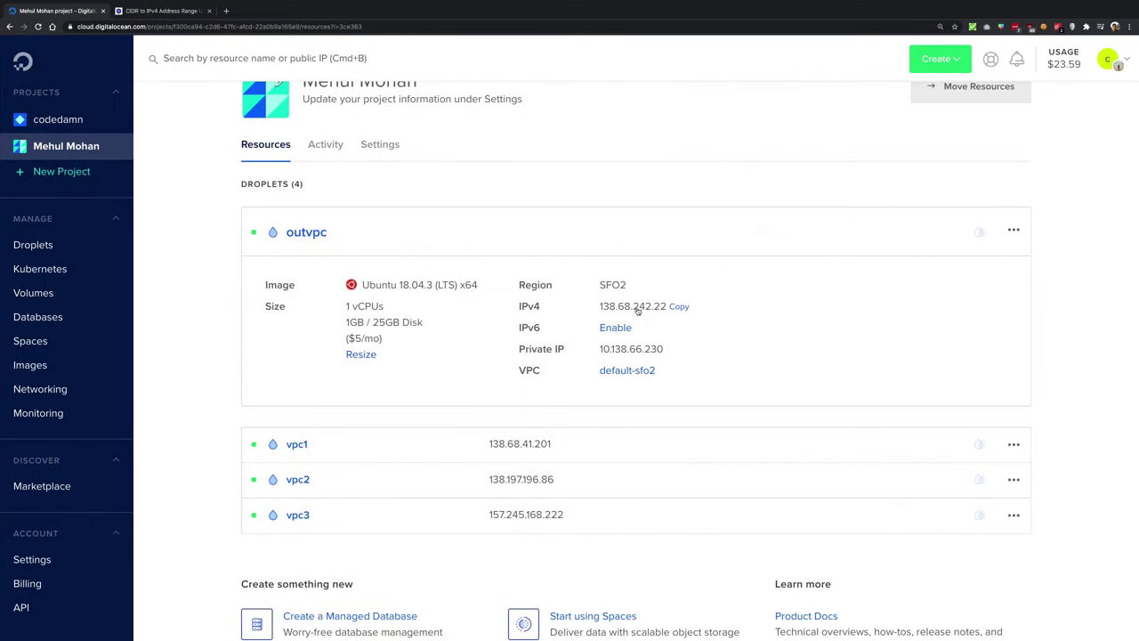
# From vpc2, curl 138.68.242.22:80 and review the returned nginx welcome page
pyautogui.hotkey('ctrl', 'Left')
pyautogui.write('curl')
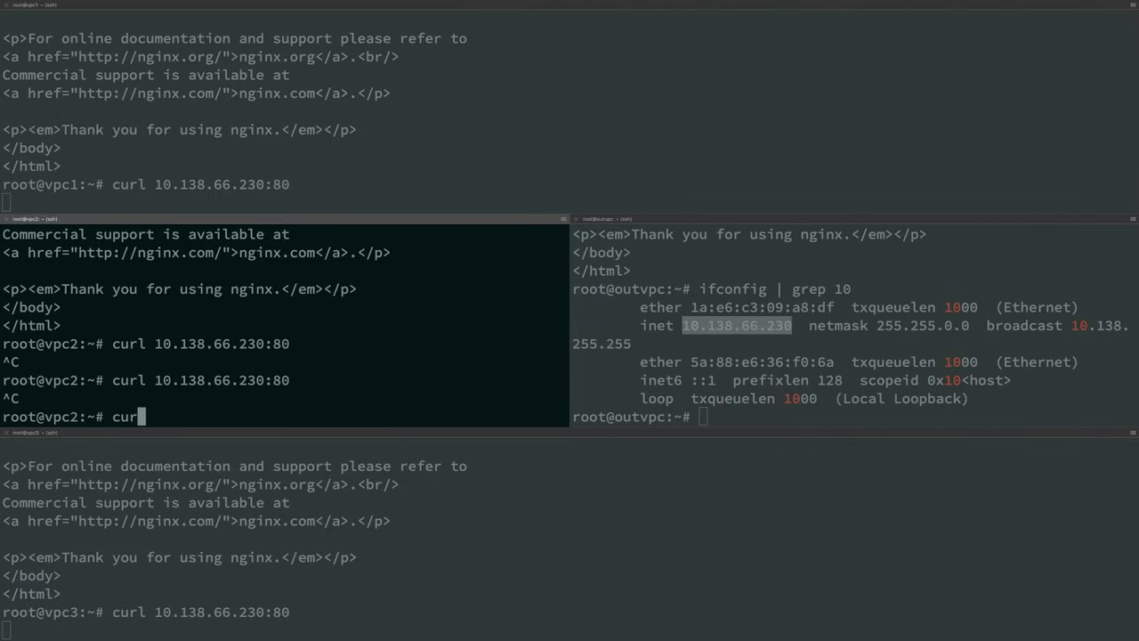
pyautogui.write('138.68.242.22')
pyautogui.write(':')
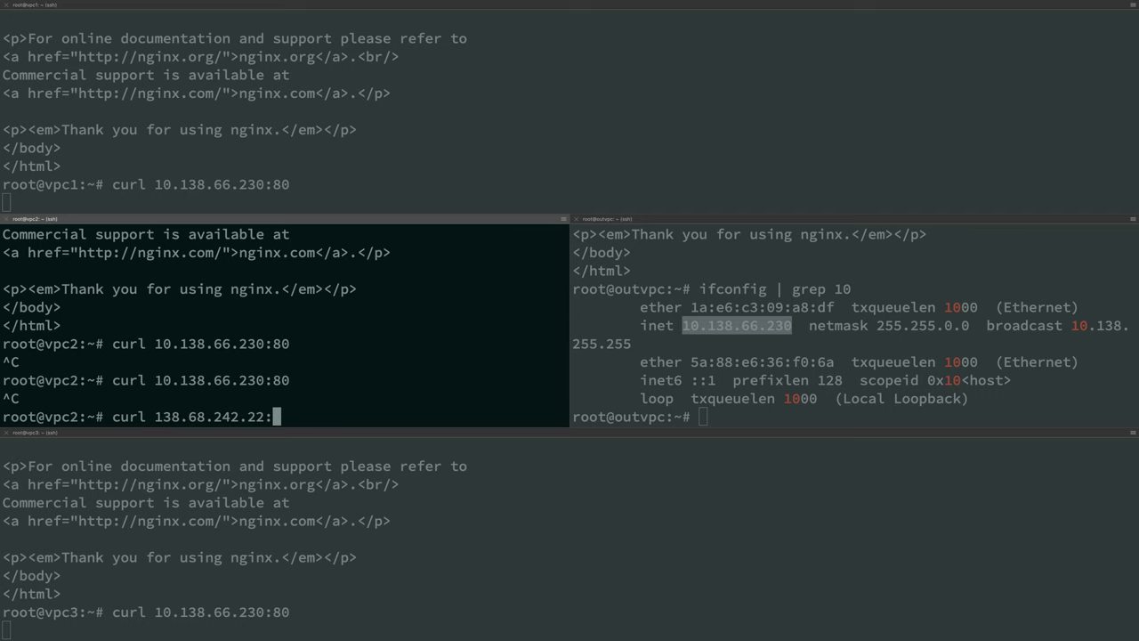
pyautogui.write('80')
pyautogui.press('Return')
pyautogui.scroll(3, 272, 346)
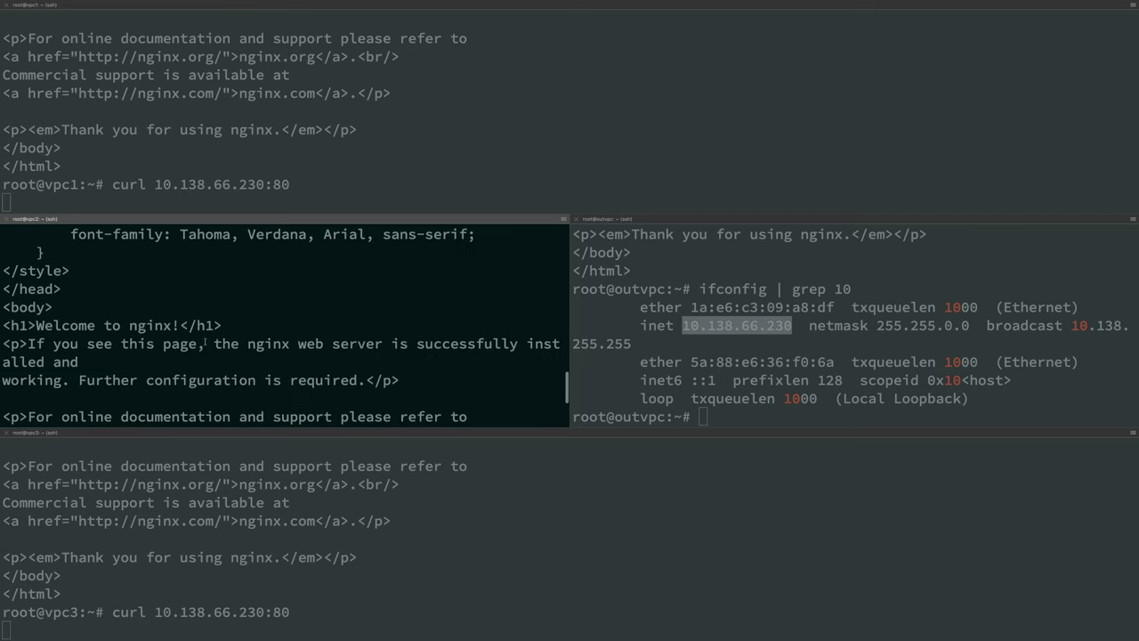
pyautogui.scroll(-3, 205, 342)
pyautogui.scroll(5, 204, 341)
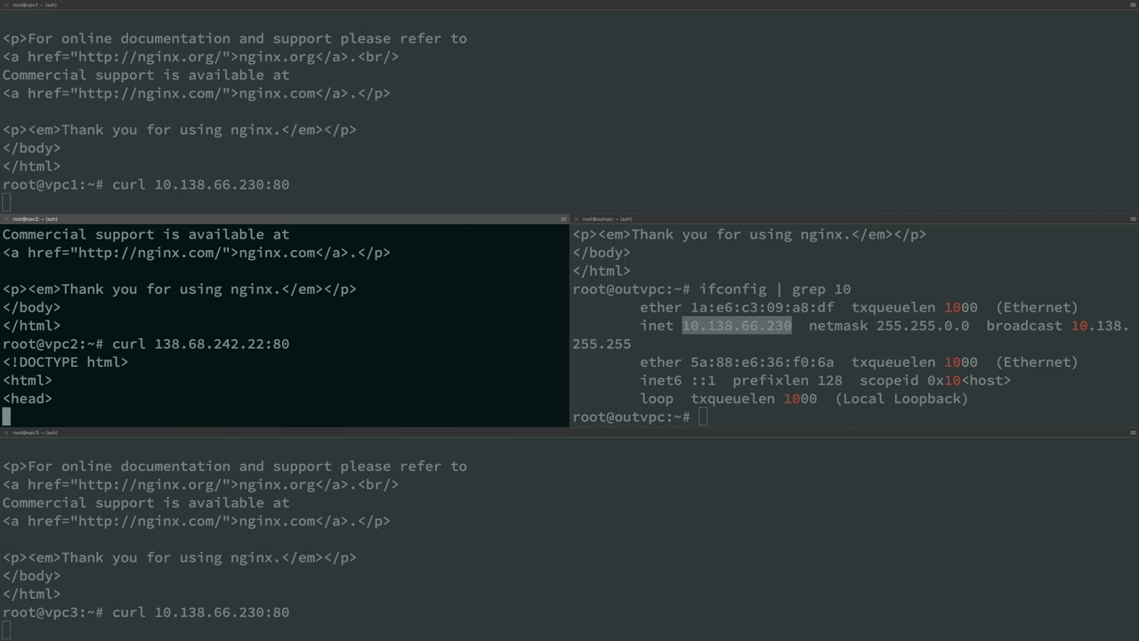
pyautogui.scroll(-5, 205, 342)
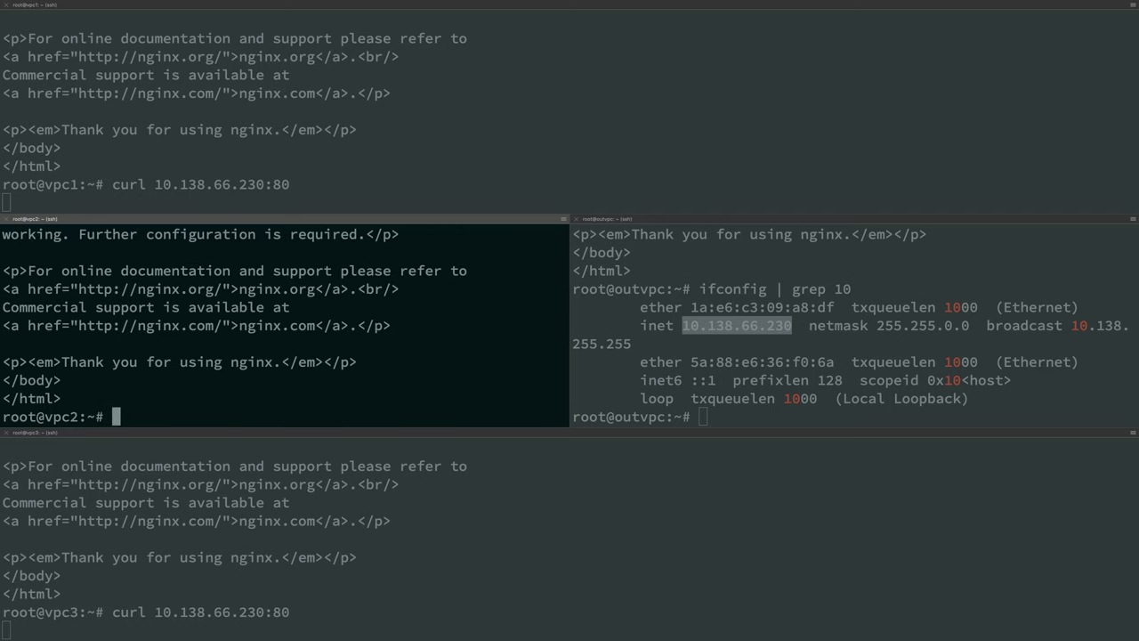
pyautogui.click(616, 311)
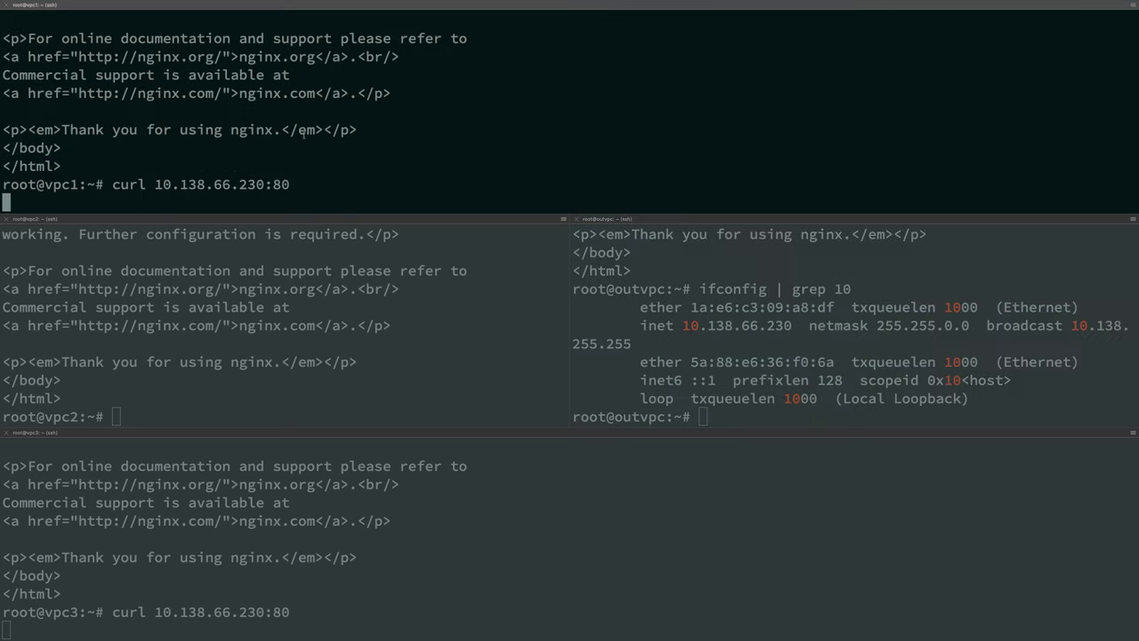
# Expand vpc1's details and, from outvpc, curl vpc1's private IP 10.120.0.2:80
pyautogui.hotkey('ctrl', 'Right')
pyautogui.click(570, 437)
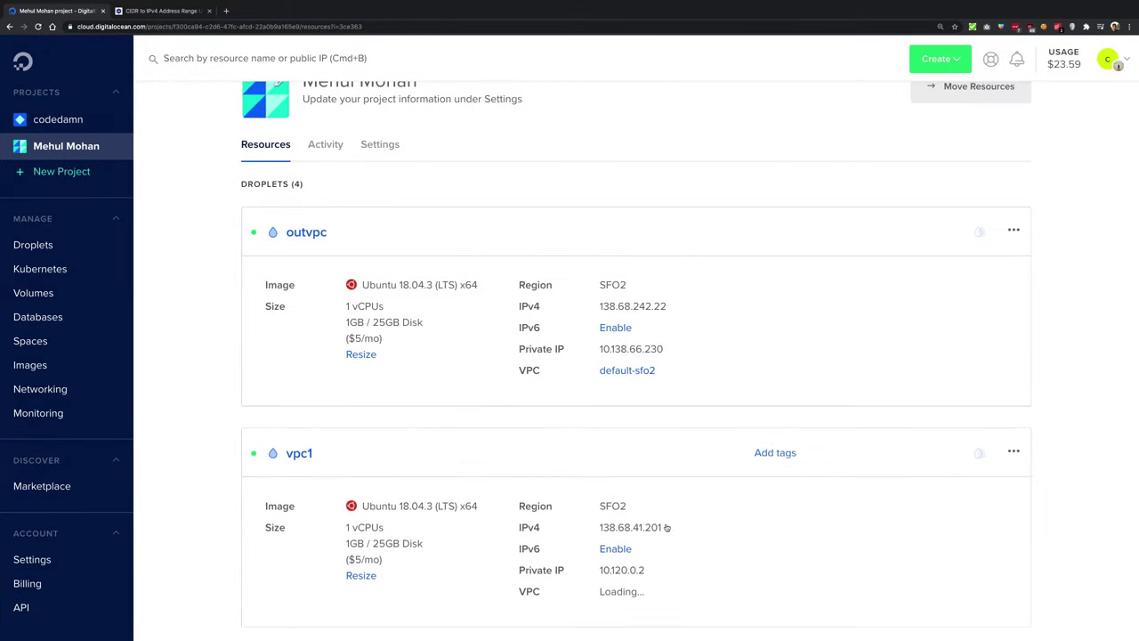
pyautogui.hotkey('ctrl', 'Left')
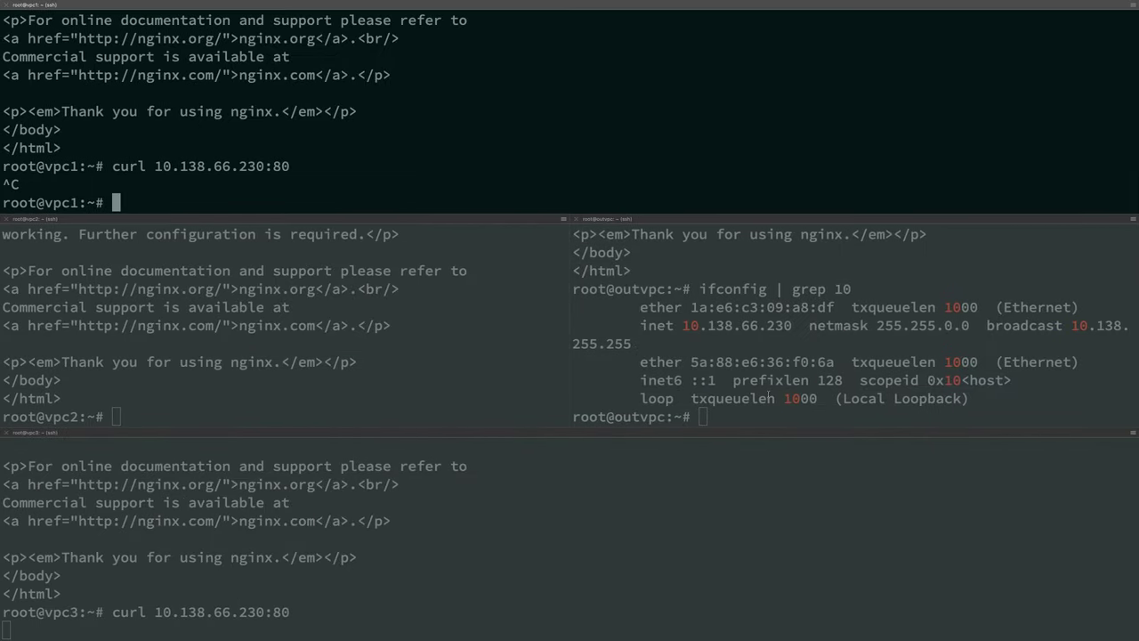
pyautogui.press('super+bracketright')
pyautogui.write('curl 10.120.0.2:80')
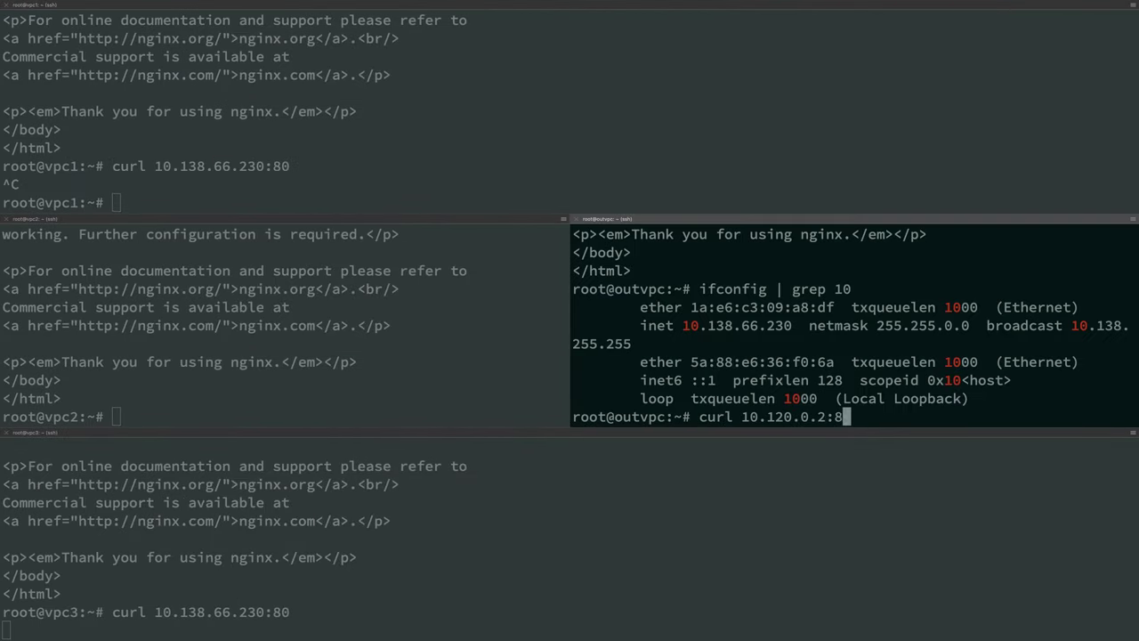
pyautogui.press('Return')
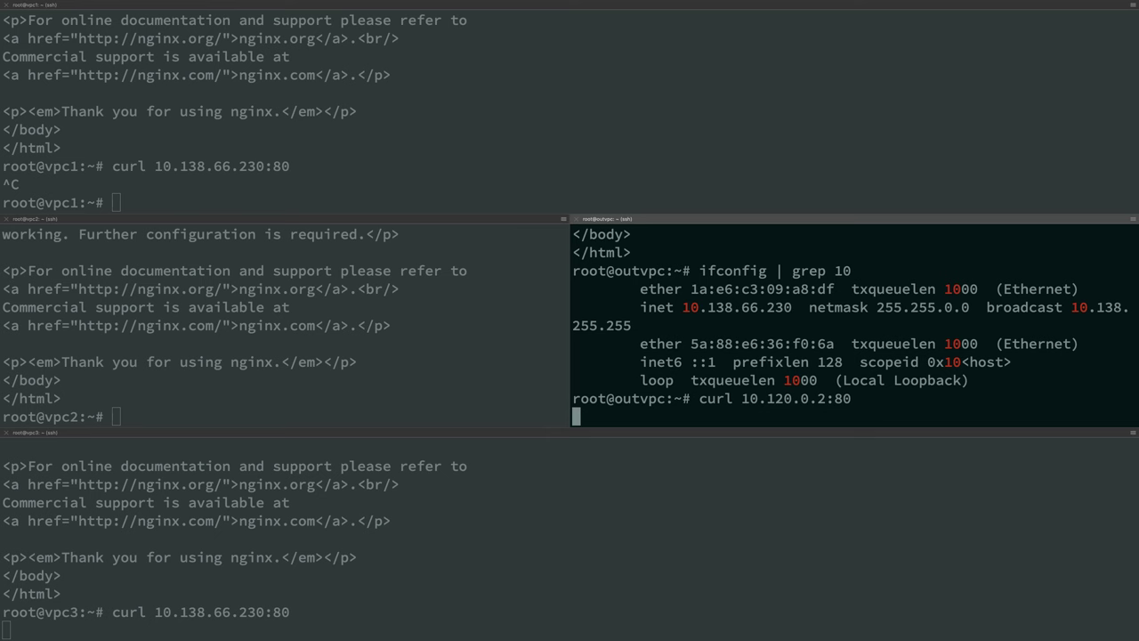
# Copy vpc1's public IPv4 and curl it on port 80 from outvpc
pyautogui.hotkey('ctrl', 'Right')
pyautogui.click(641, 528)
pyautogui.hotkey('ctrl', 'Left')
pyautogui.write('curl')
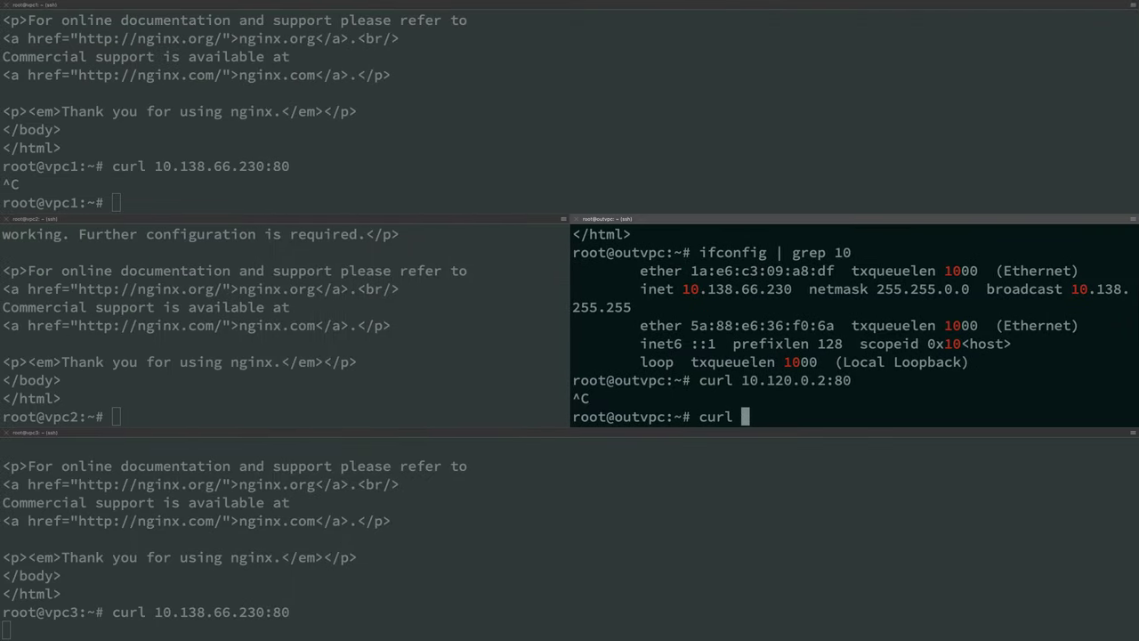
pyautogui.write('138.68.41.201')
pyautogui.write(':80')
pyautogui.press('Return')
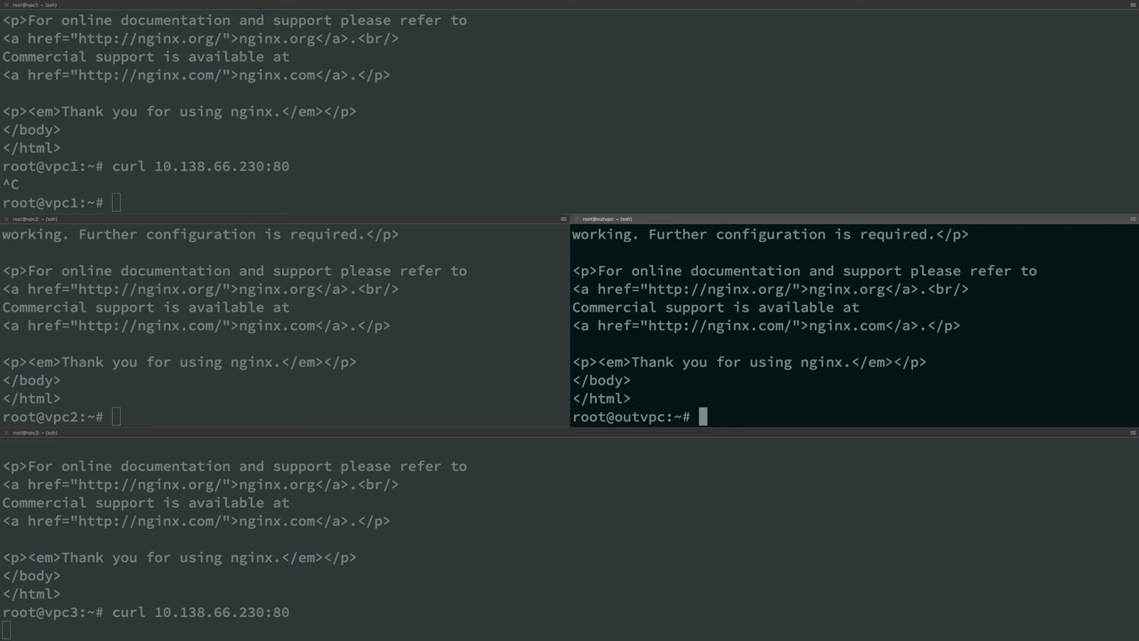
pyautogui.hotkey('ctrl', 'Right')
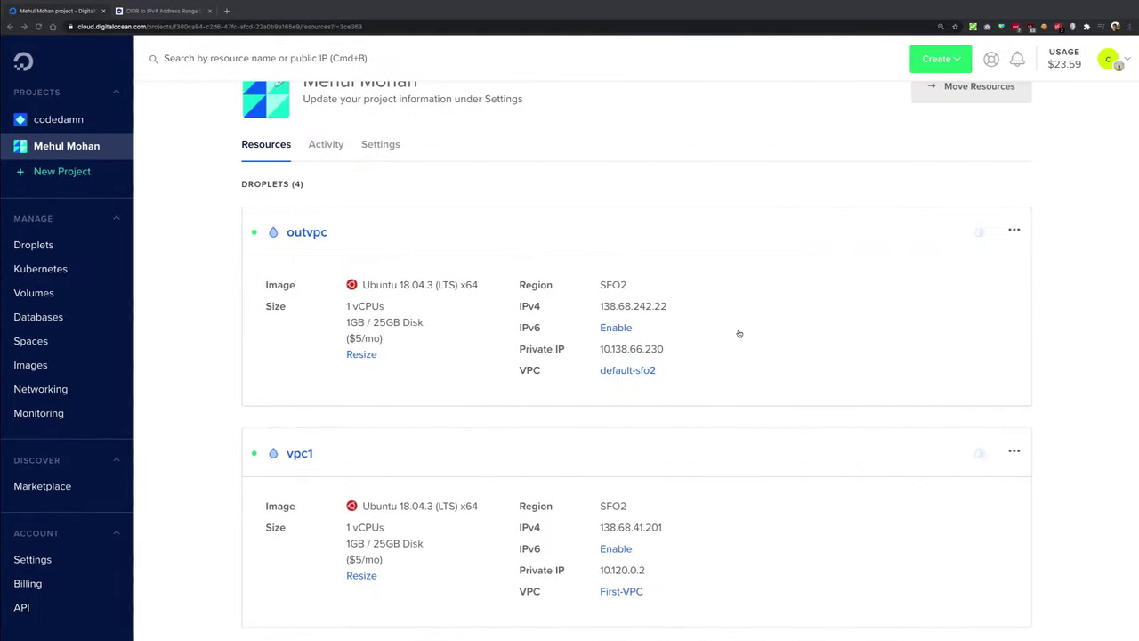
# Scroll through the project's Resources list to review the remaining droplets
pyautogui.scroll(-5, 738, 330)
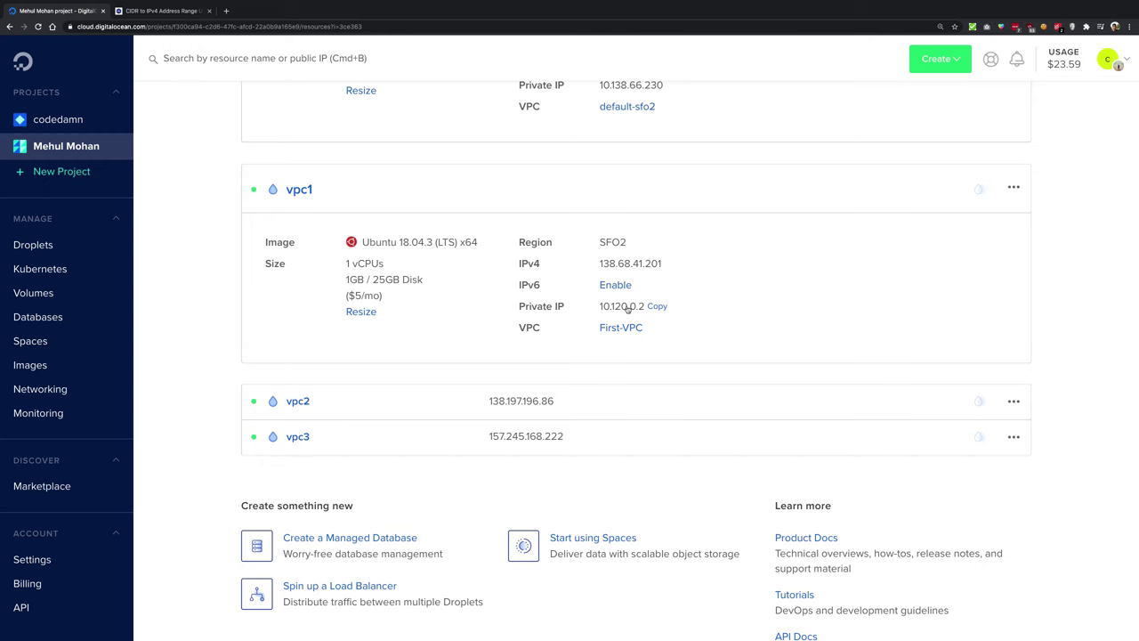
pyautogui.scroll(3, 627, 309)
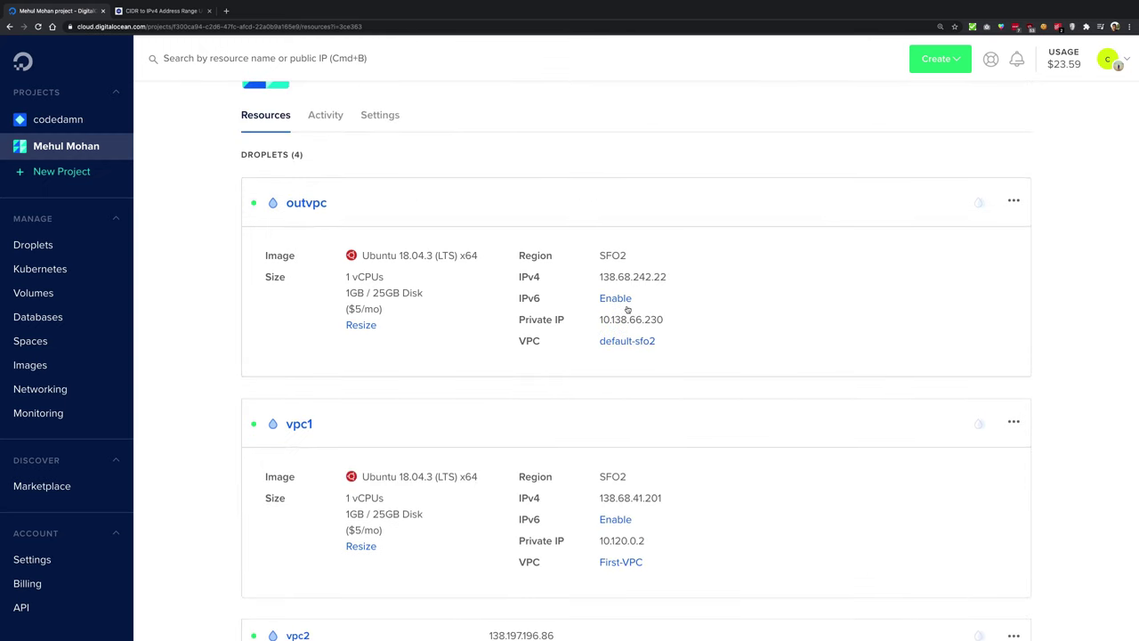
pyautogui.scroll(-3, 628, 309)
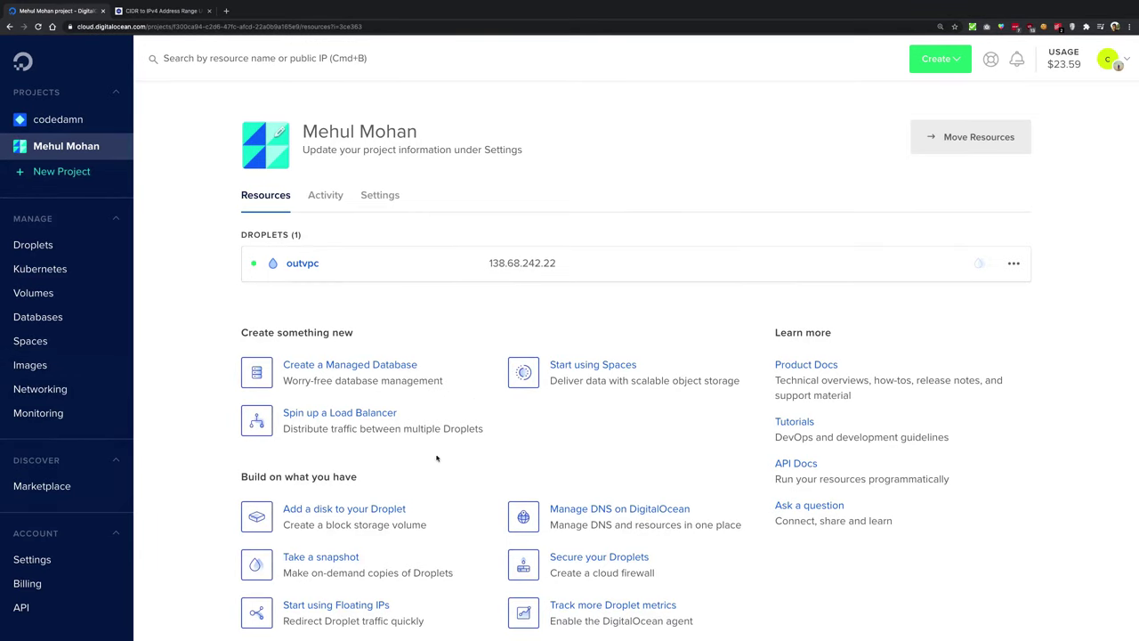
pyautogui.scroll(-2, 436, 463)
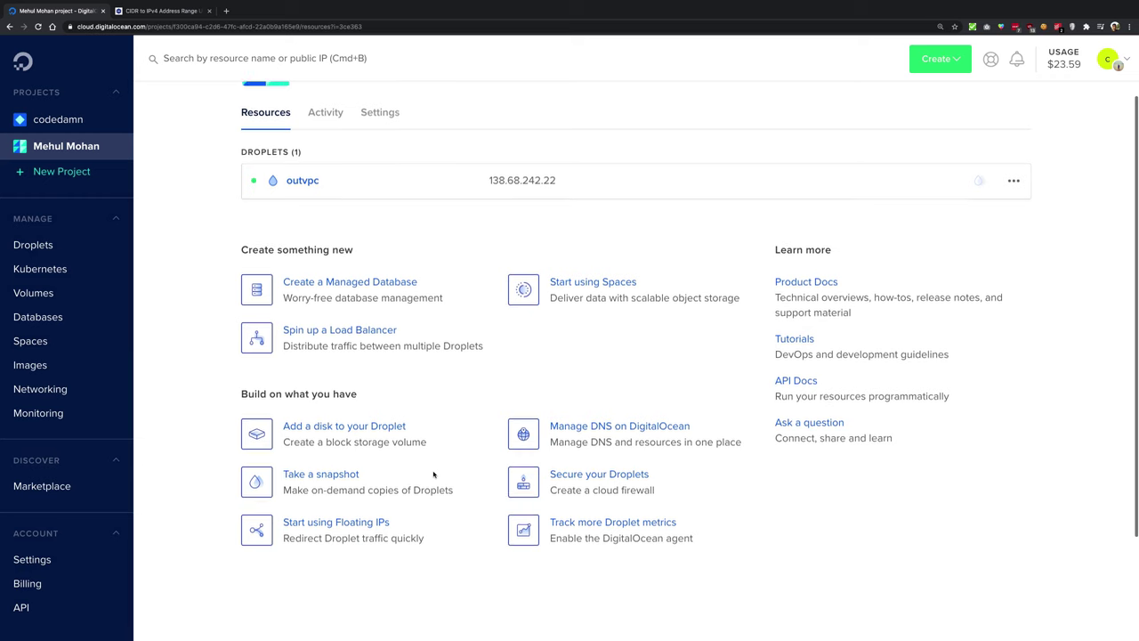
pyautogui.tripleClick(293, 491)
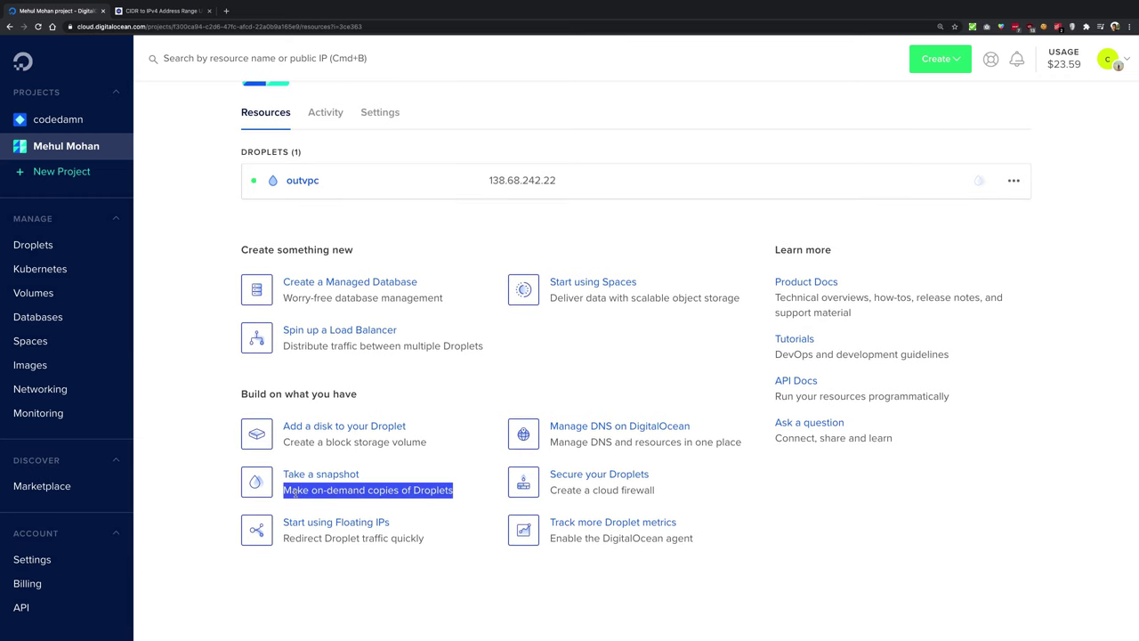
pyautogui.click(294, 491)
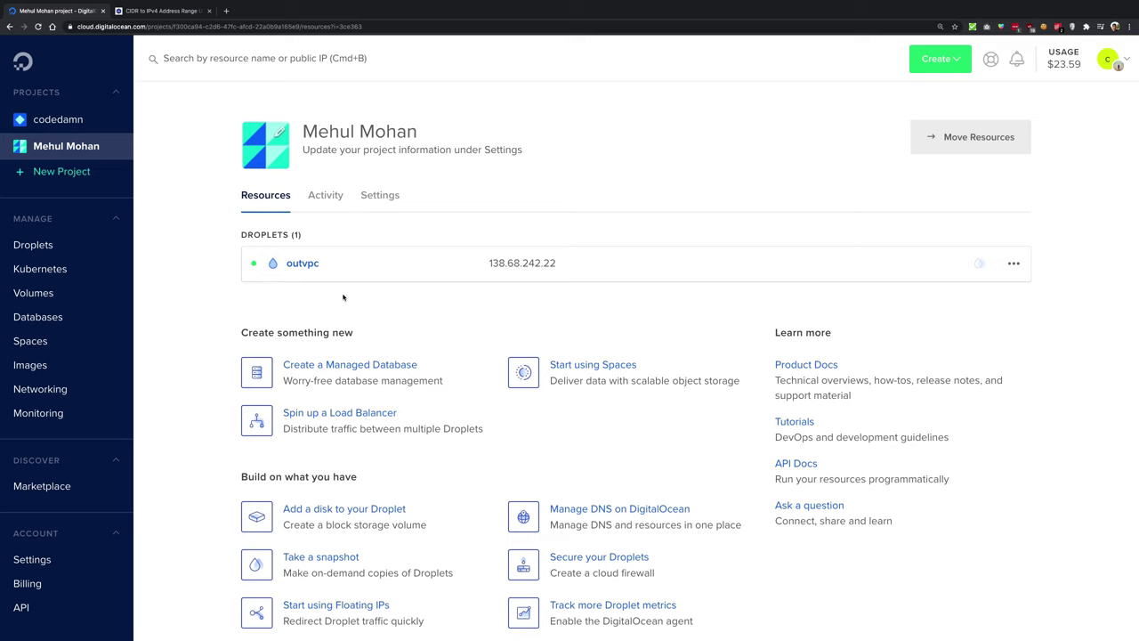
# Open Images > Snapshots and highlight the $0.05/GB/mo snapshot storage price
pyautogui.click(322, 561)
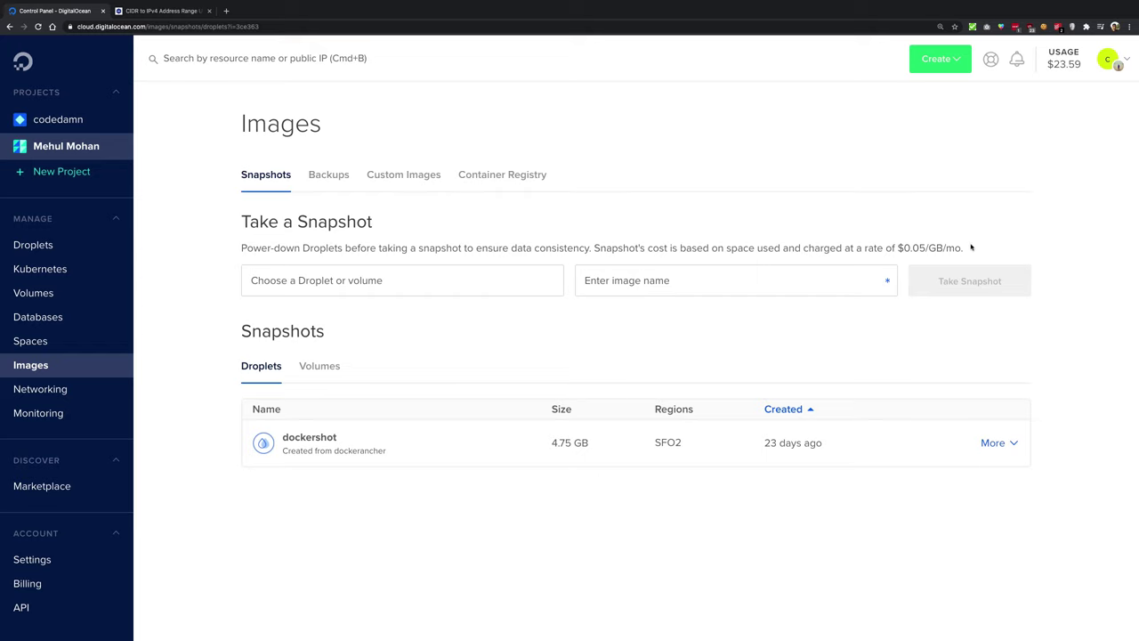
pyautogui.moveTo(948, 248); pyautogui.dragTo(886, 249)
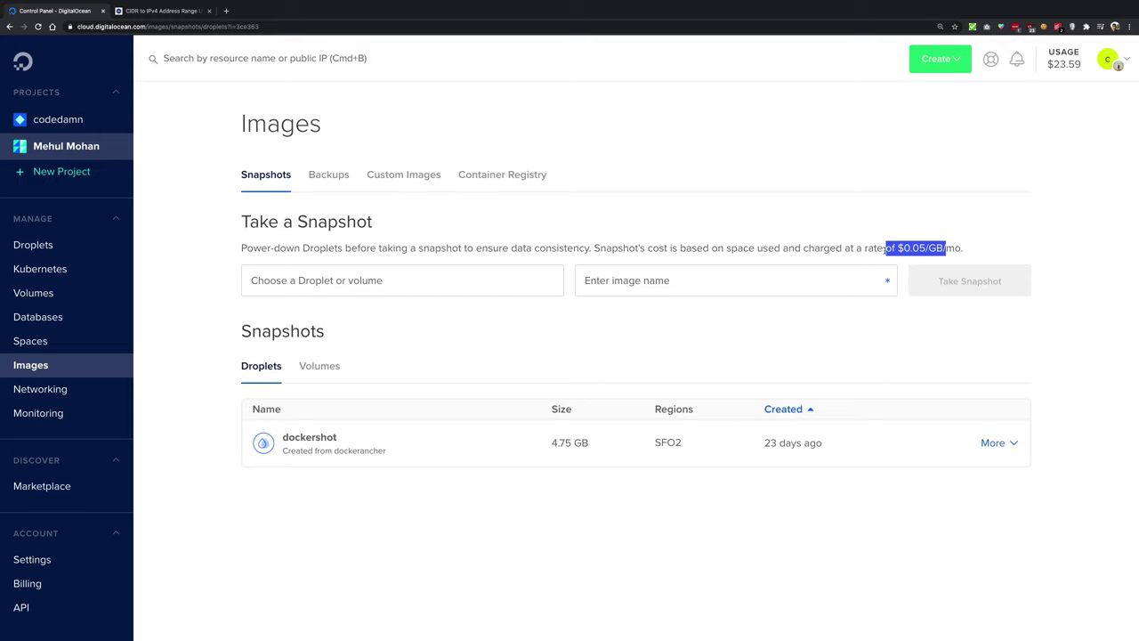
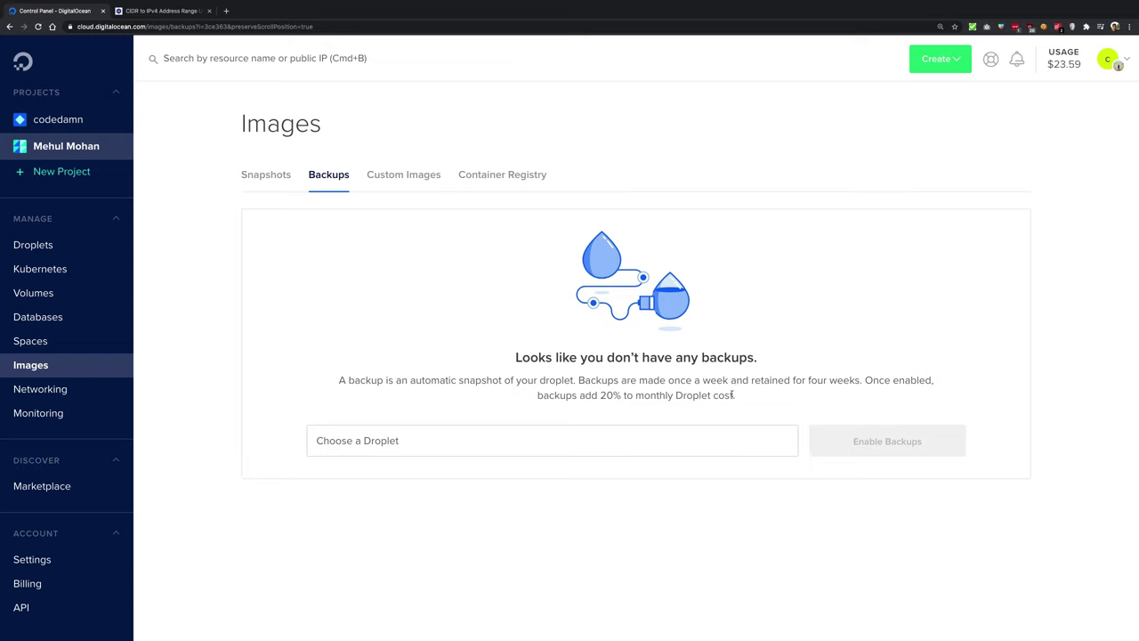
# Highlight the note that backups add 20% cost, then switch to the Snapshots list
pyautogui.moveTo(732, 396); pyautogui.dragTo(578, 395)
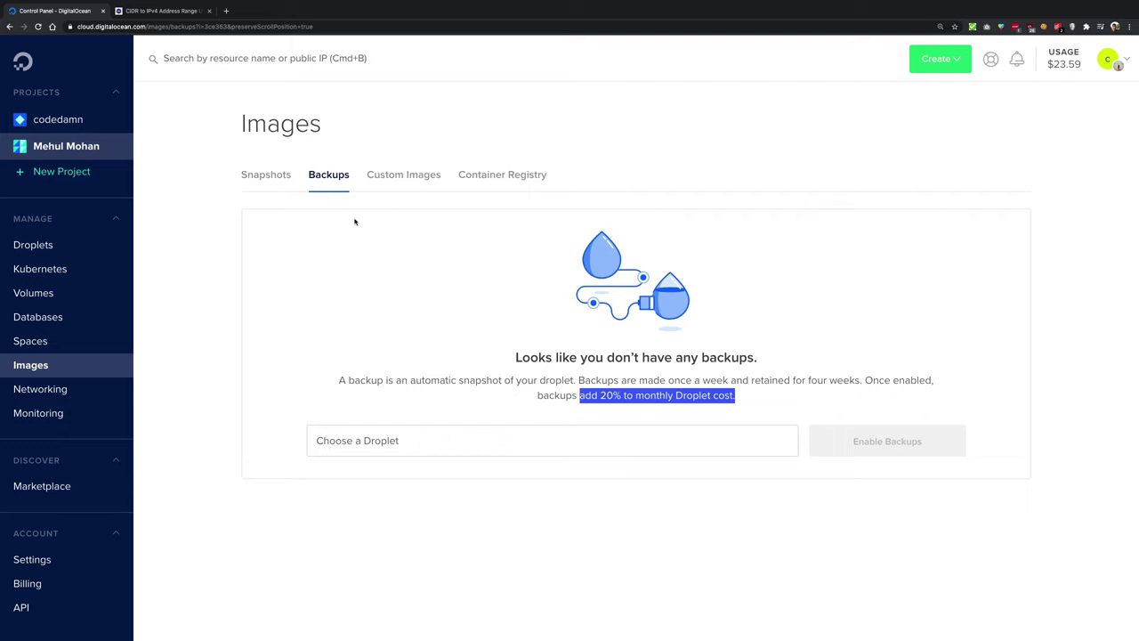
pyautogui.click(261, 175)
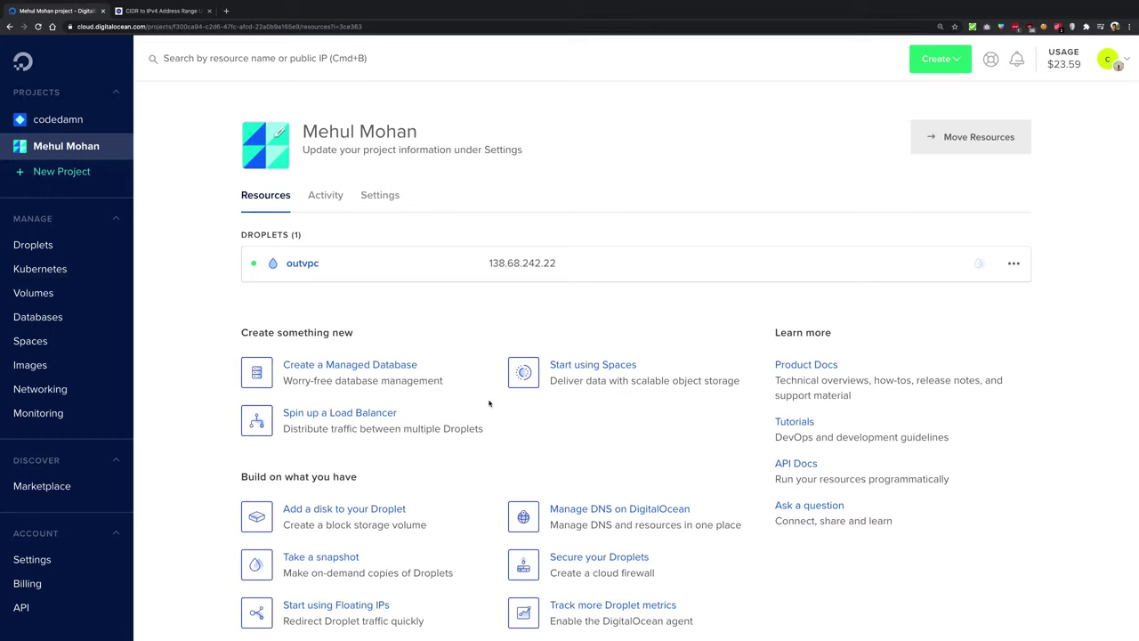
# Expand the outvpc droplet and close the vpc1, vpc2 and vpc3 panes so outvpc fills the terminal
pyautogui.click(392, 263)
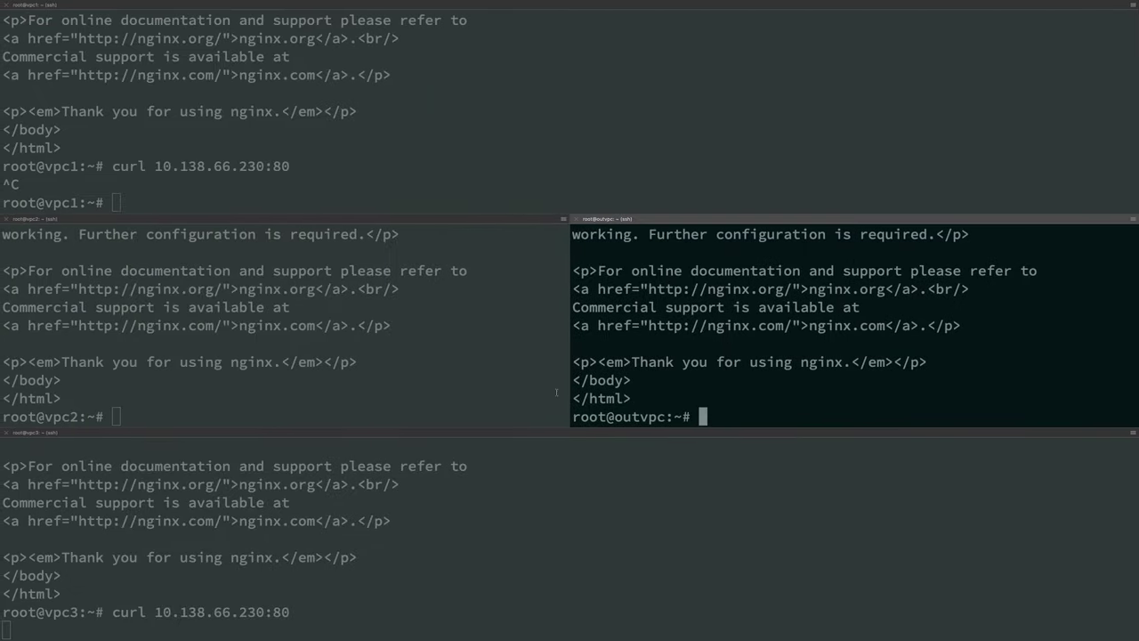
pyautogui.click(445, 363)
pyautogui.press('super+w')
pyautogui.press('super+alt+Up')
pyautogui.press('super+w')
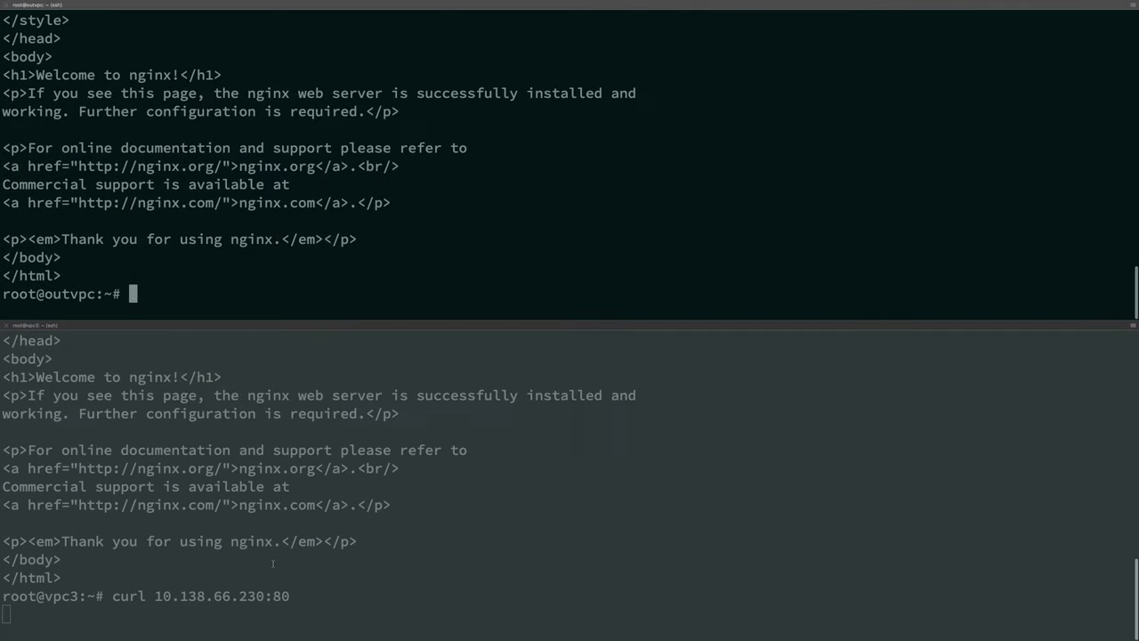
pyautogui.click(273, 563)
pyautogui.press('super+w')
# List the home directory and fetch the local nginx page with curl localhost:80
pyautogui.write('ls')
pyautogui.hotkey('ctrl', 'l')
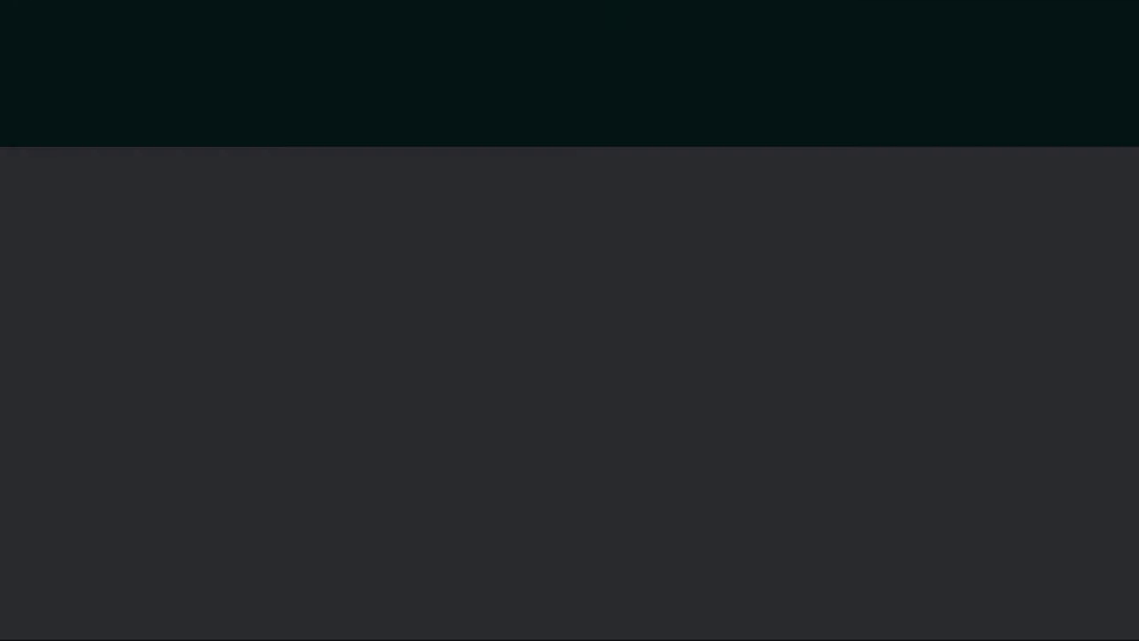
pyautogui.press('Return')
pyautogui.write('clea')
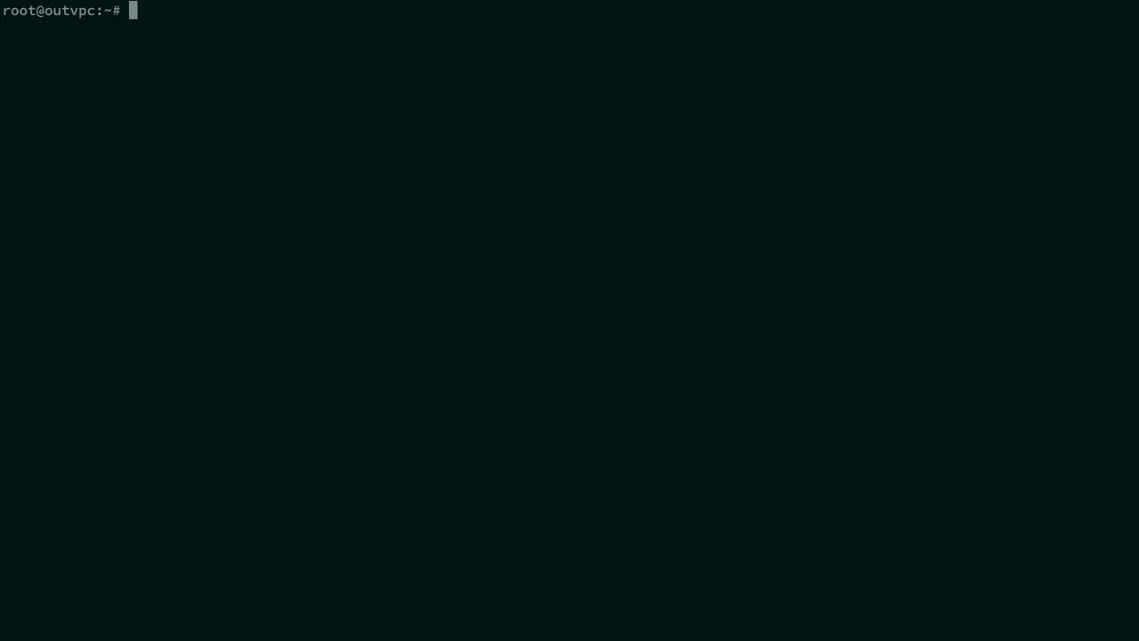
pyautogui.write('curl localhost')
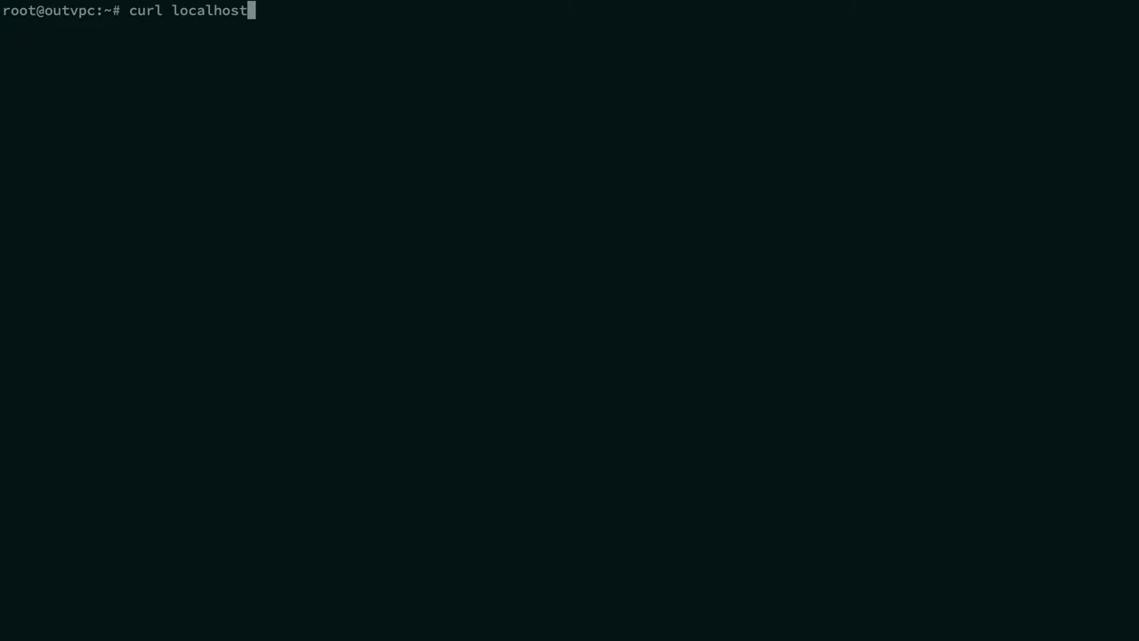
pyautogui.write(':80')
pyautogui.press('Return')
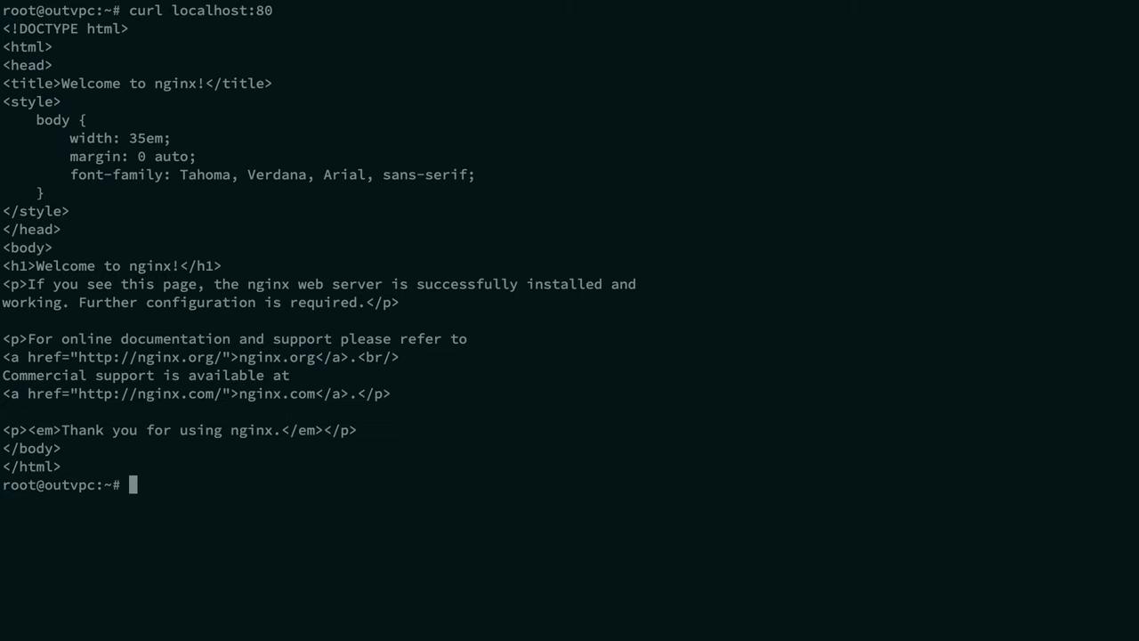
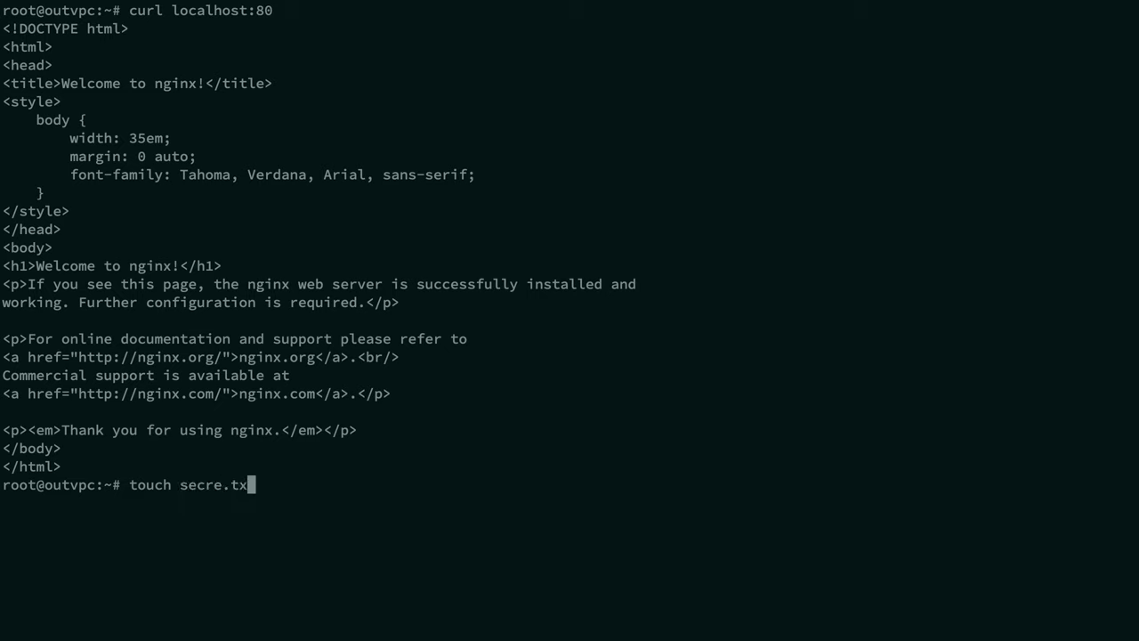
# Create secre.txt, write a sample password line into it in nano, save, and confirm it exists
pyautogui.press('Return')
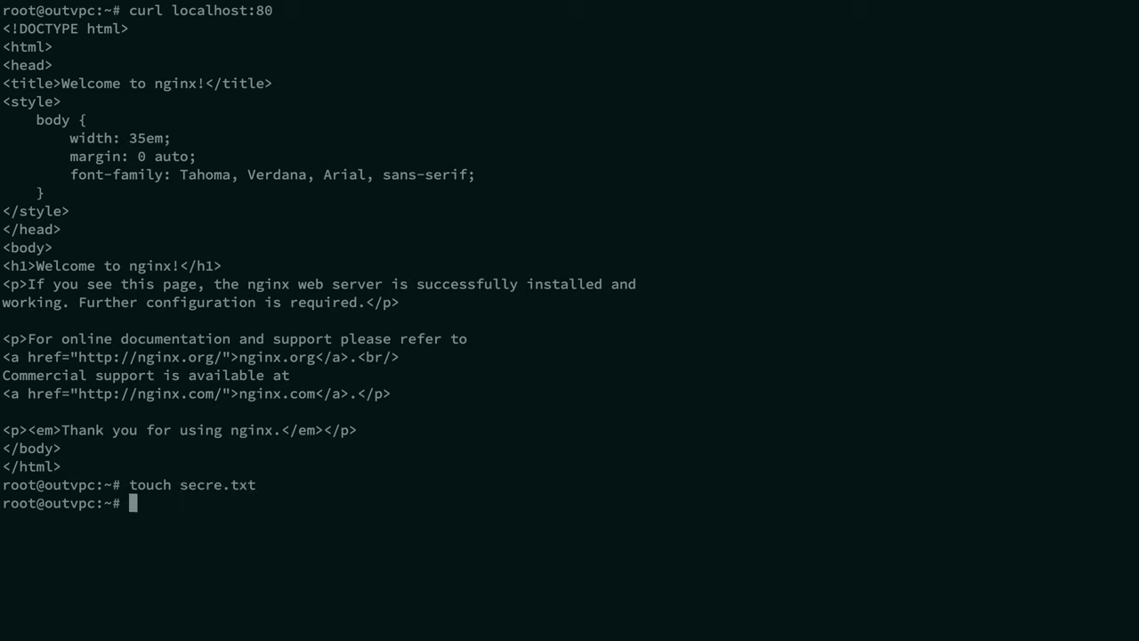
pyautogui.press('Return')
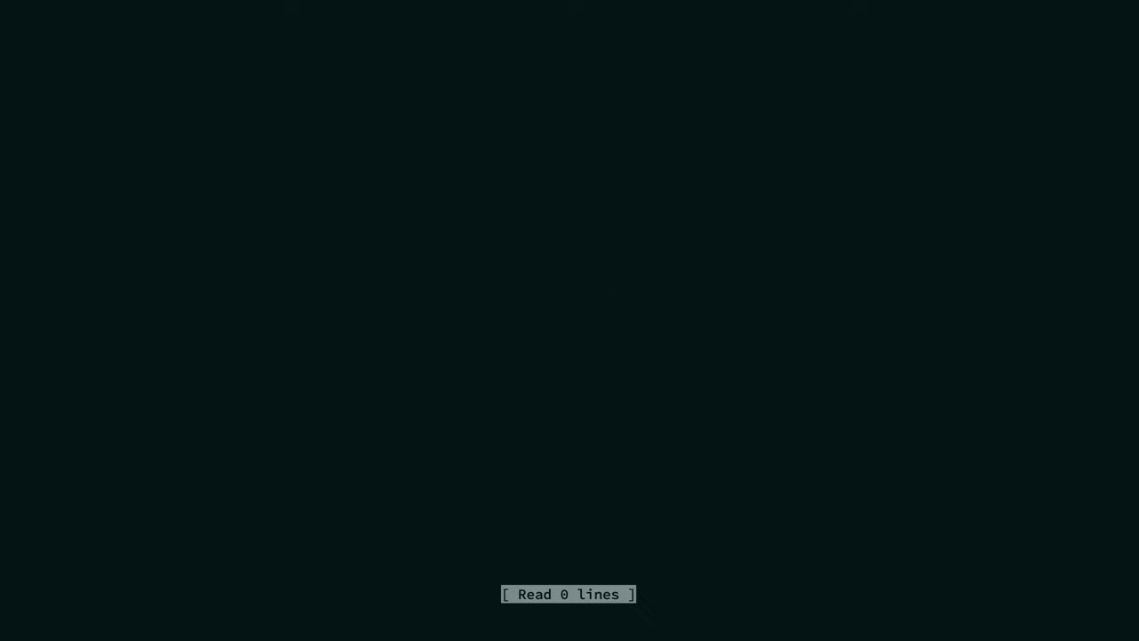
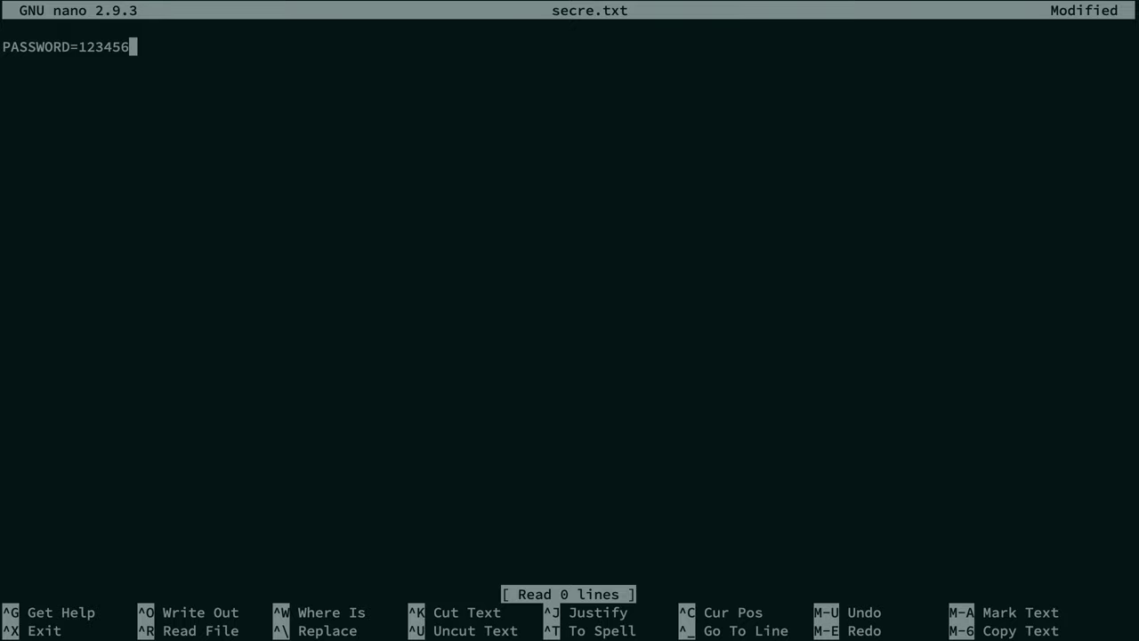
pyautogui.hotkey('ctrl', 'x')
pyautogui.press('Return')
pyautogui.press('Return')
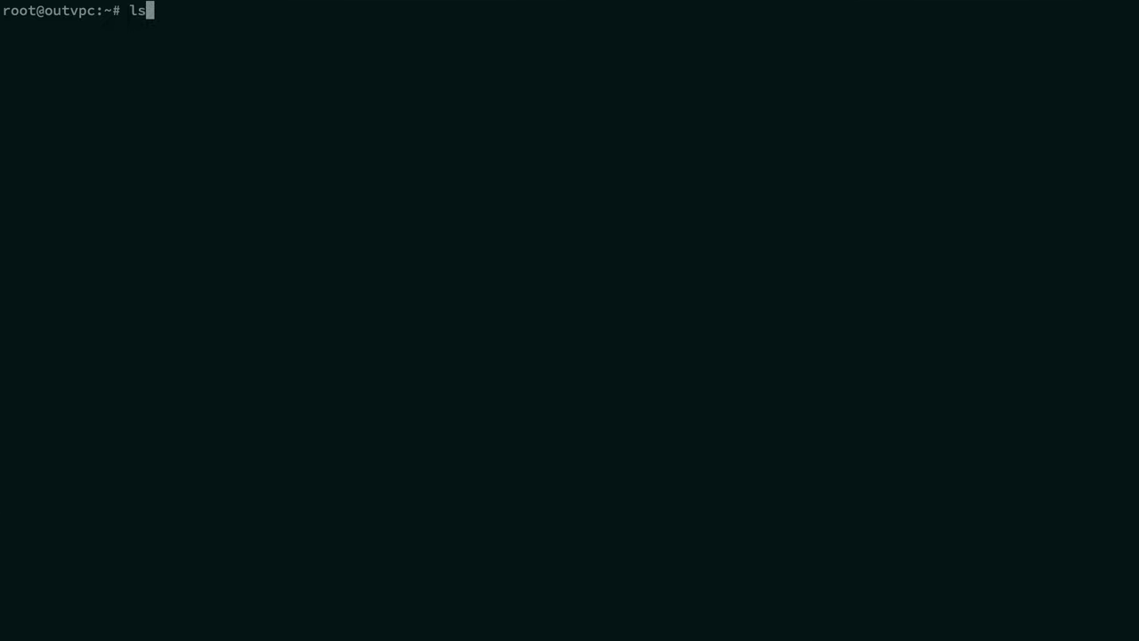
pyautogui.press('Return')
# Check that nginx is running with service nginx status and print secre.txt's contents
pyautogui.write('service status')
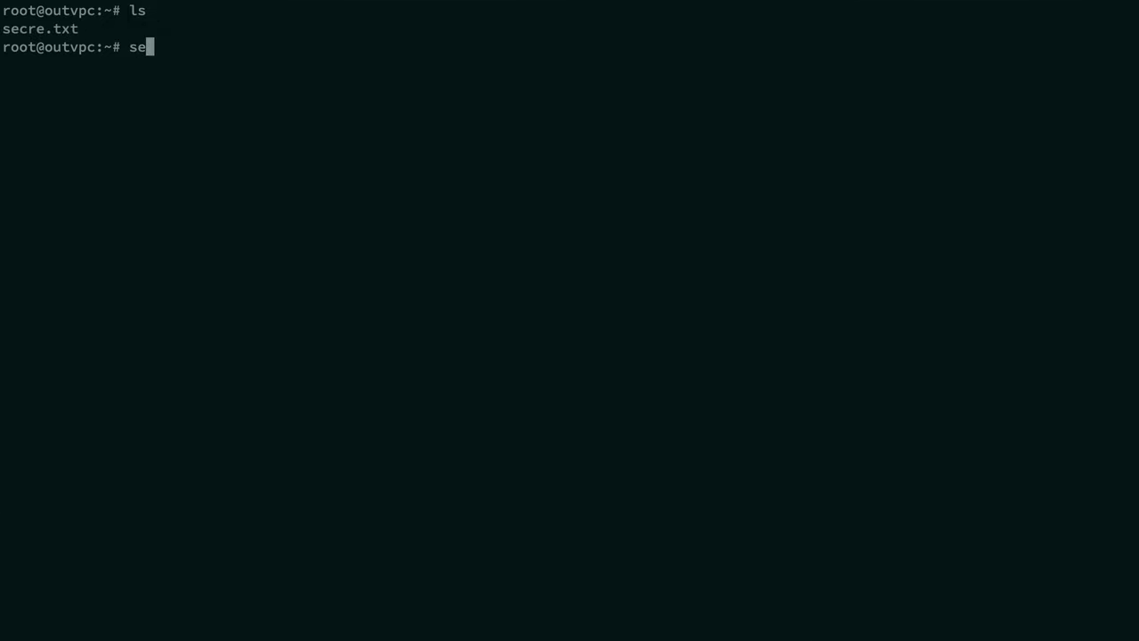
pyautogui.write(' nginx')
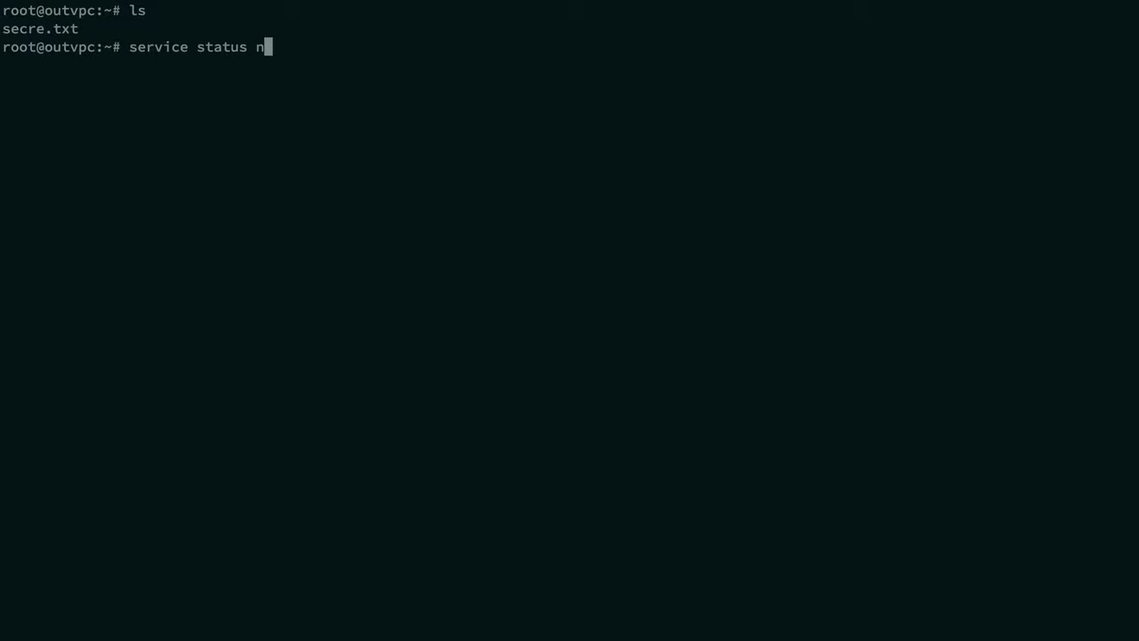
pyautogui.press('Return')
pyautogui.write('se')
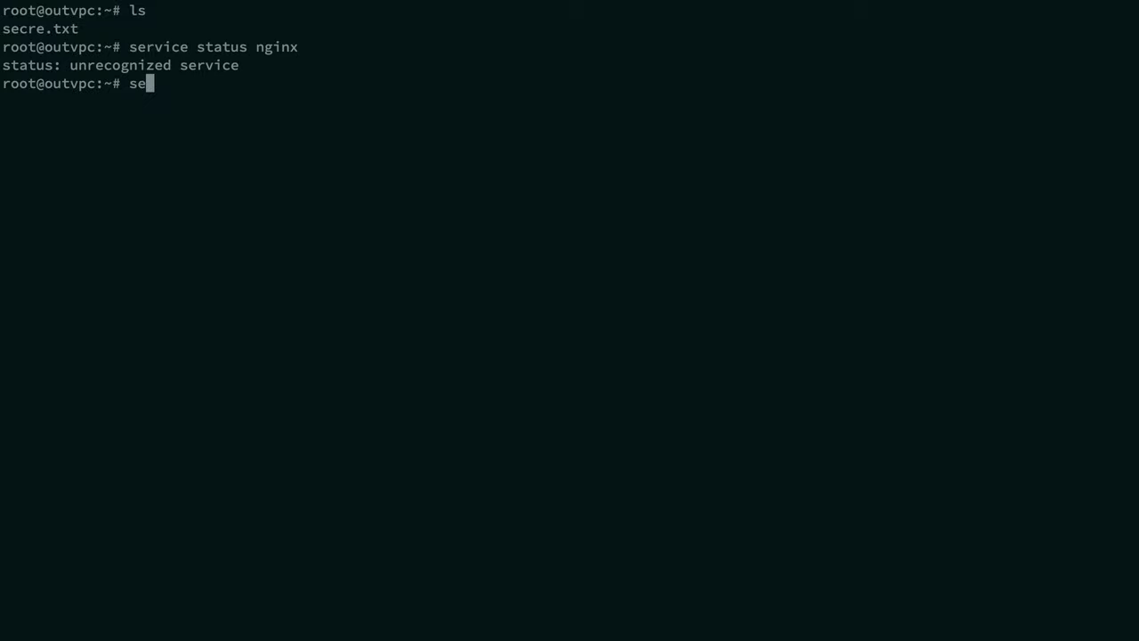
pyautogui.write('rvice nginx status')
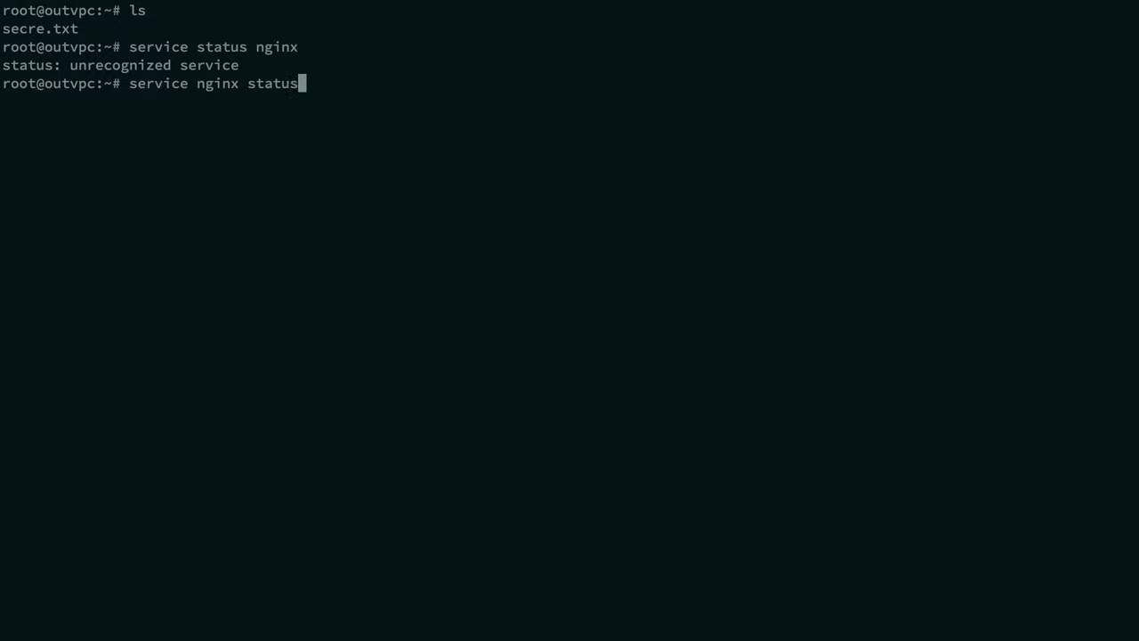
pyautogui.press('Return')
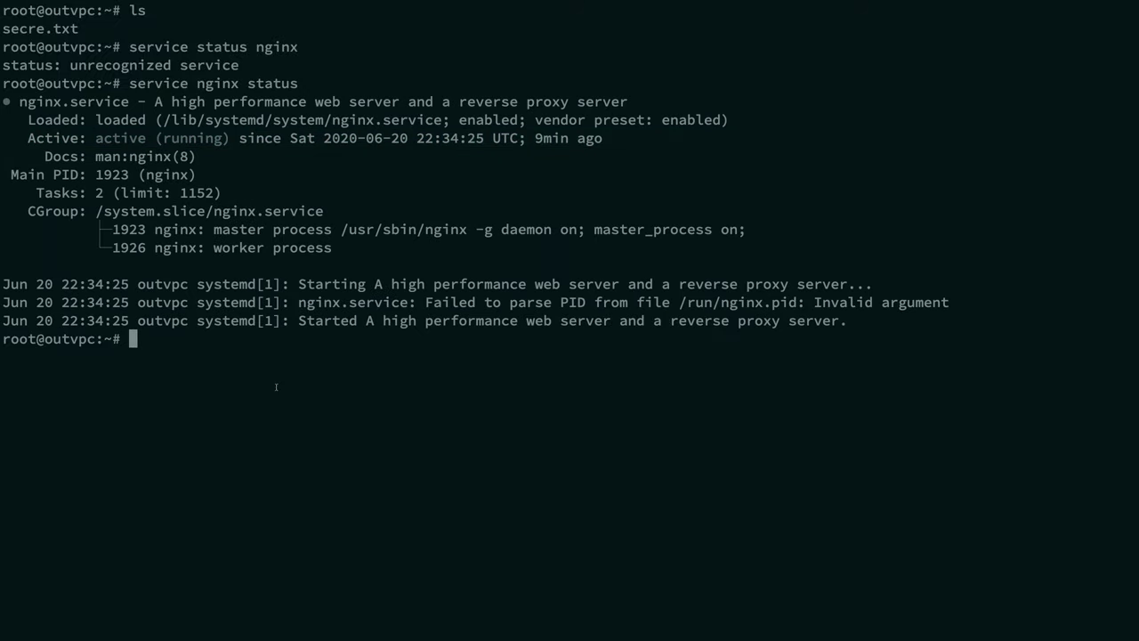
pyautogui.write('cat s')
pyautogui.press('Tab')
pyautogui.press('Return')
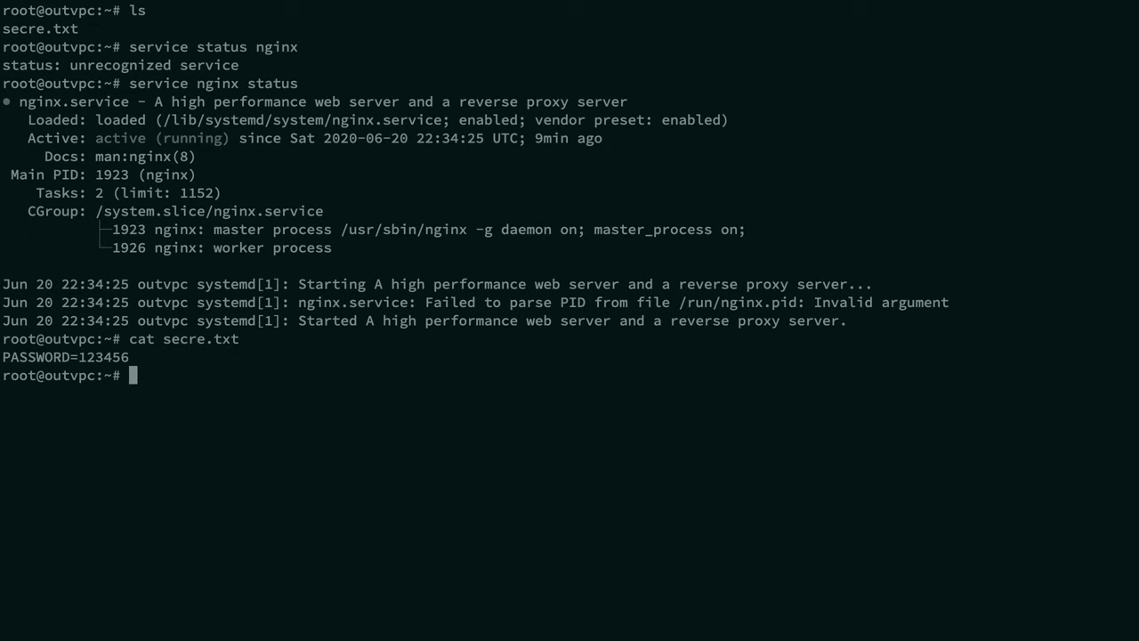
pyautogui.write('clear')
pyautogui.press('Return')
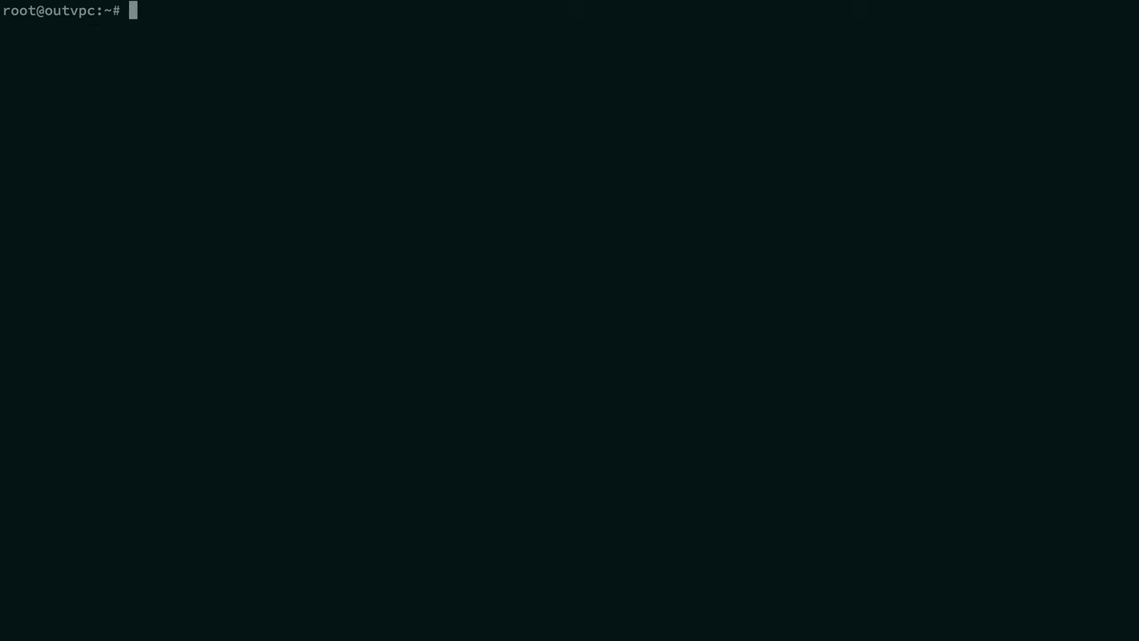
# Shut down the outvpc droplet with poweroff and return to the browser
pyautogui.hotkey('ctrl', 'Right')
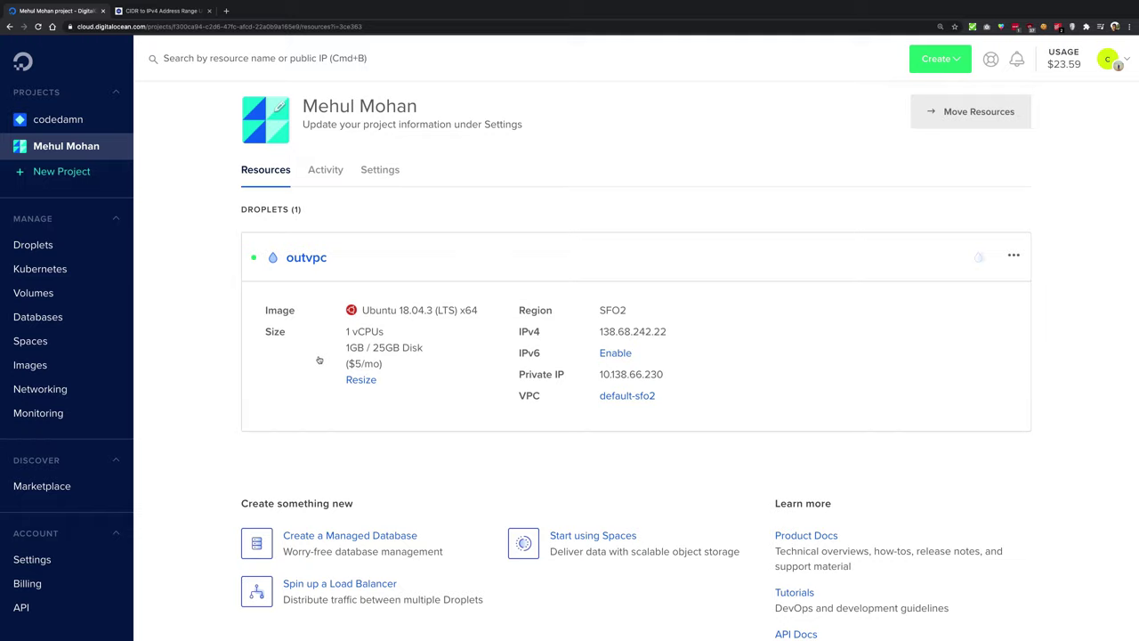
pyautogui.hotkey('ctrl', 'Left')
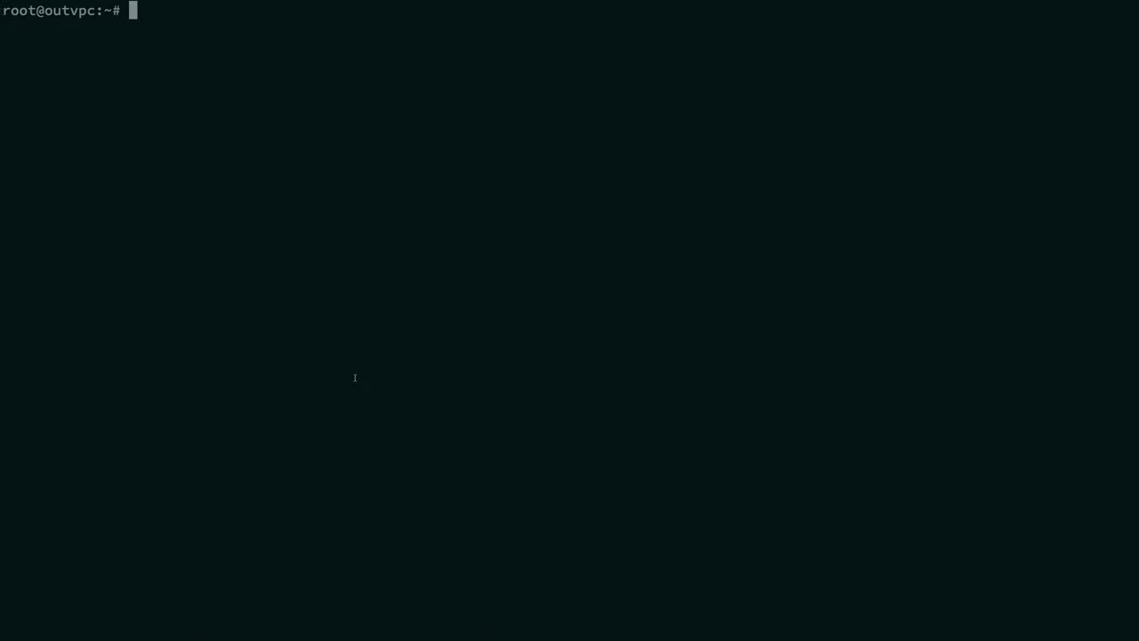
pyautogui.write('poweroff')
pyautogui.press('Return')
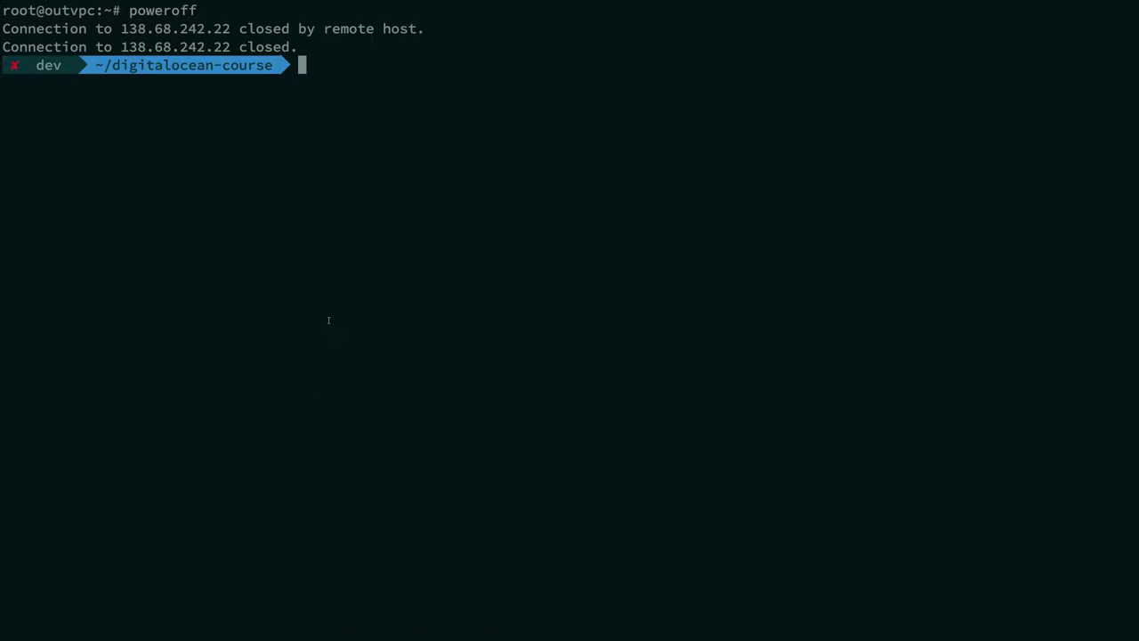
pyautogui.hotkey('ctrl', 'Right')
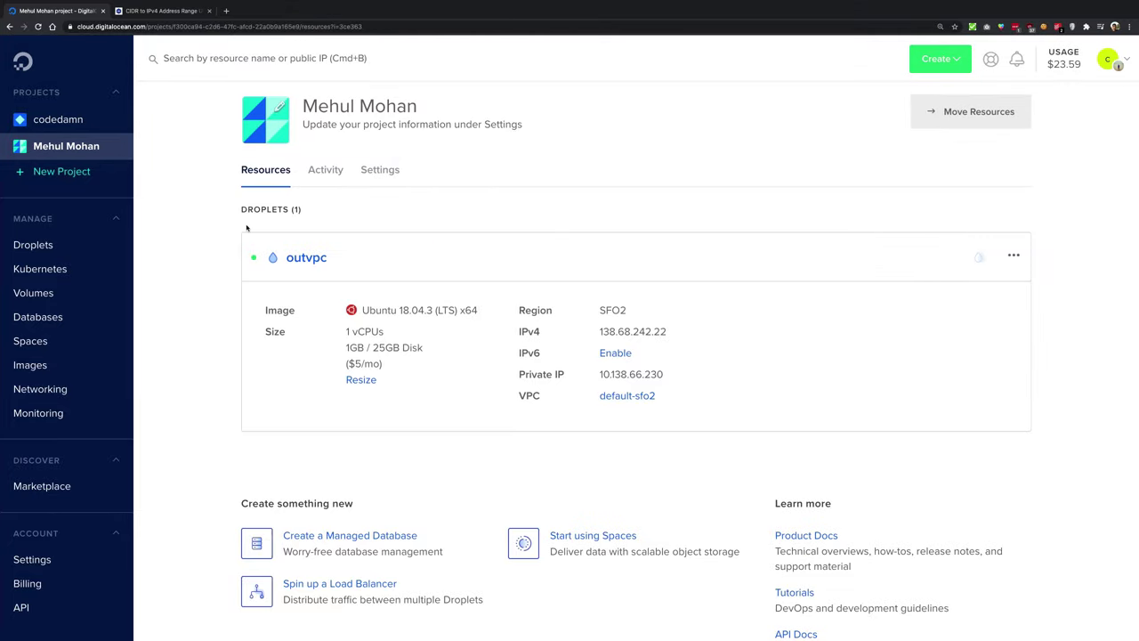
# From outvpc's Snapshots section, take a snapshot named myfirstsnapshot
pyautogui.click(312, 270)
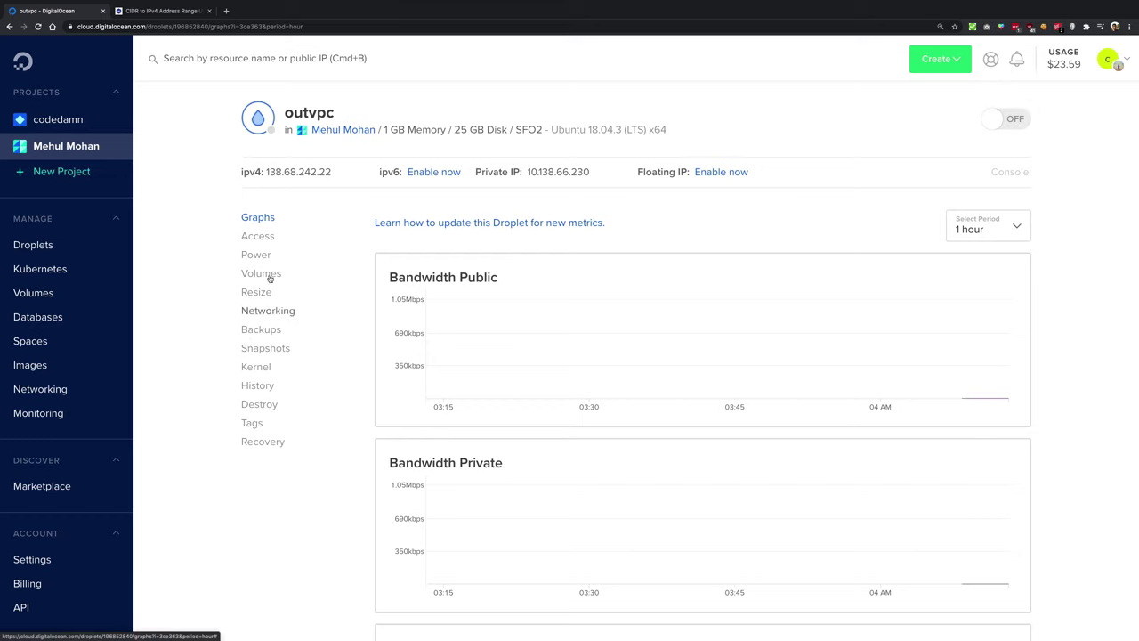
pyautogui.click(283, 348)
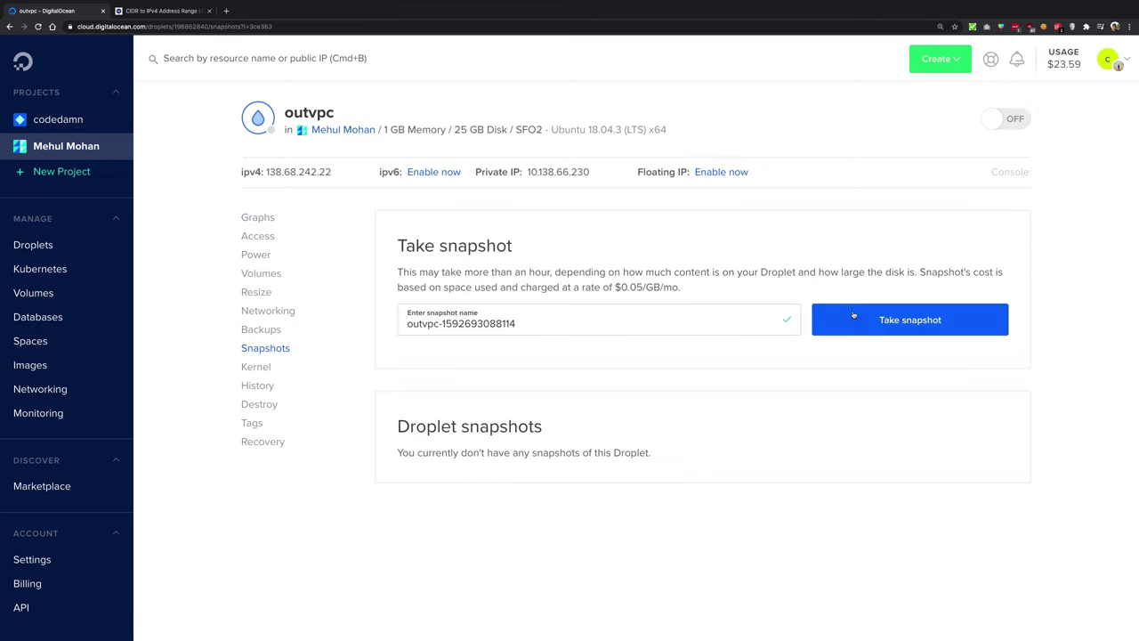
pyautogui.tripleClick(656, 310)
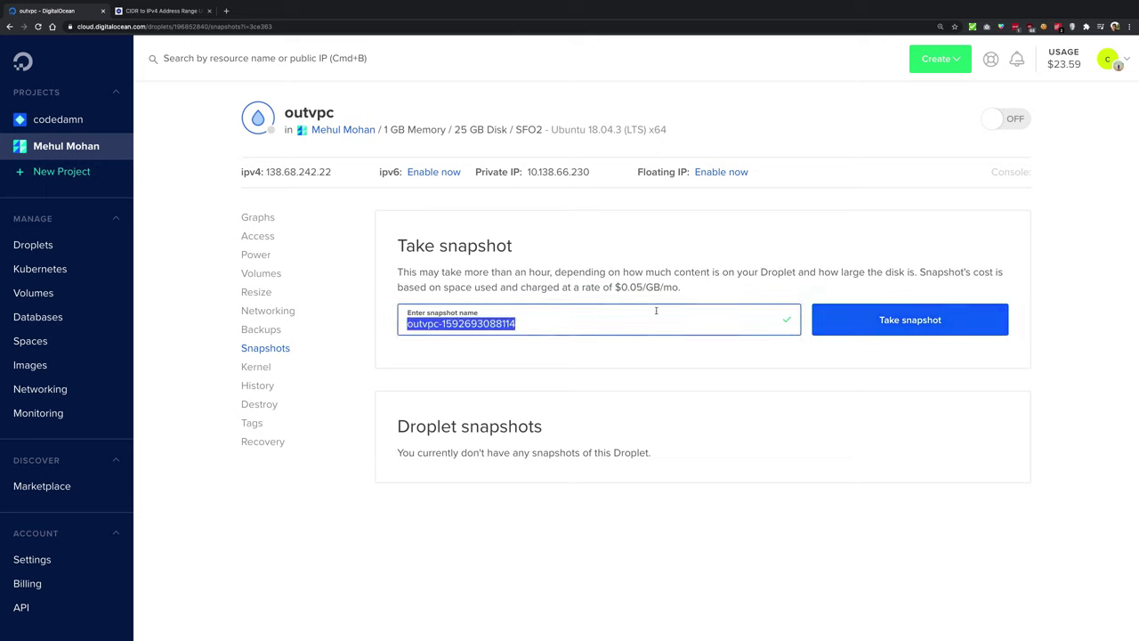
pyautogui.write('myfirst')
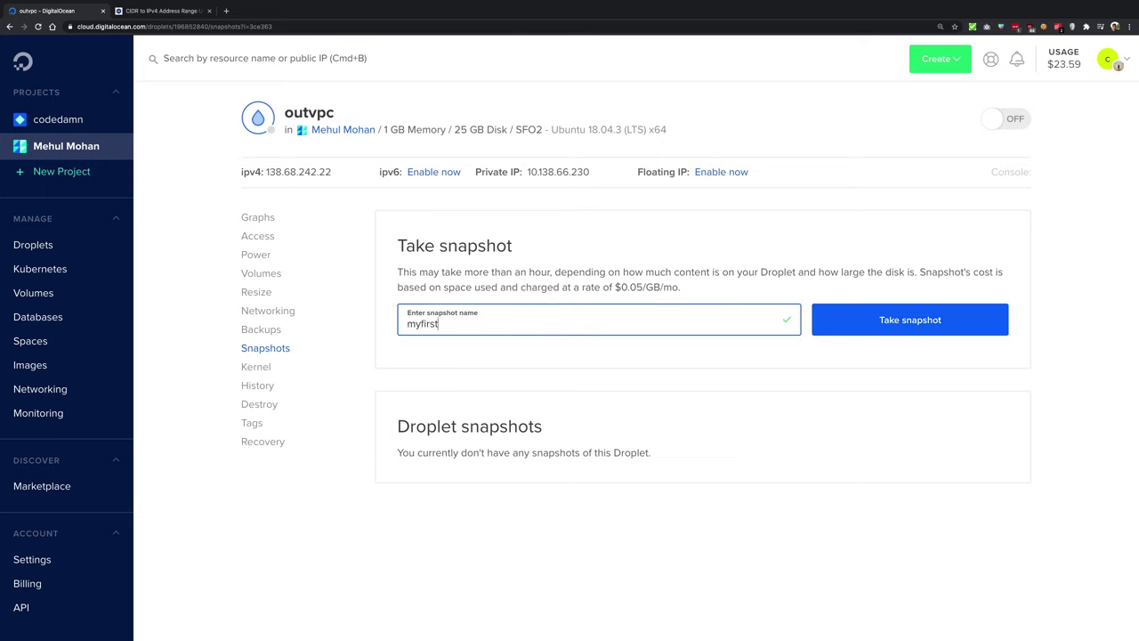
pyautogui.write('snapshot')
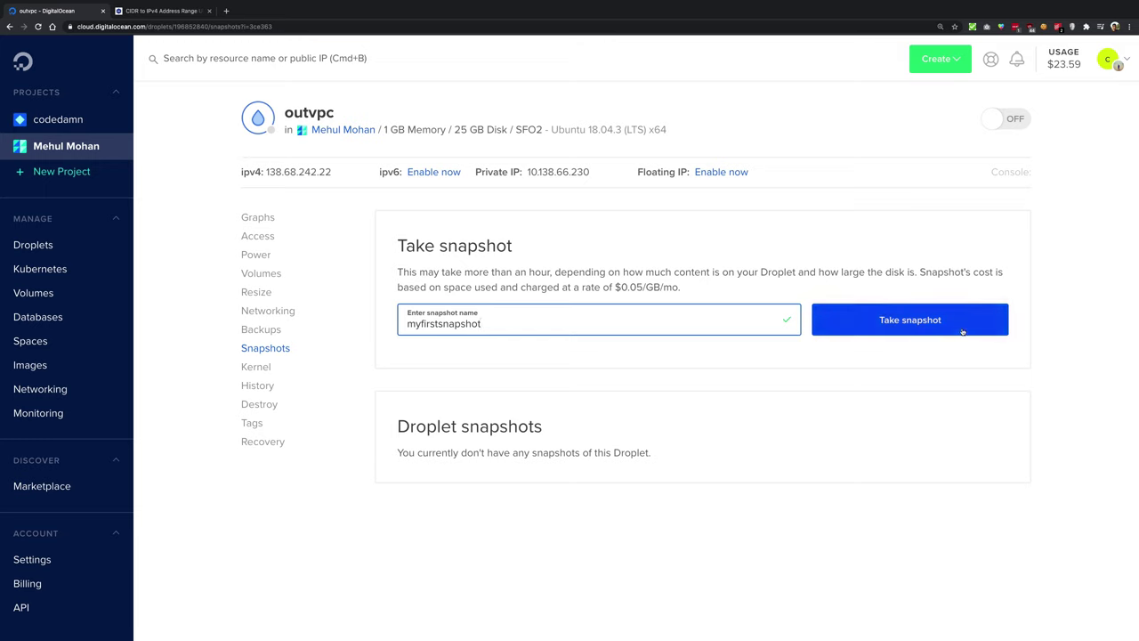
pyautogui.click(962, 331)
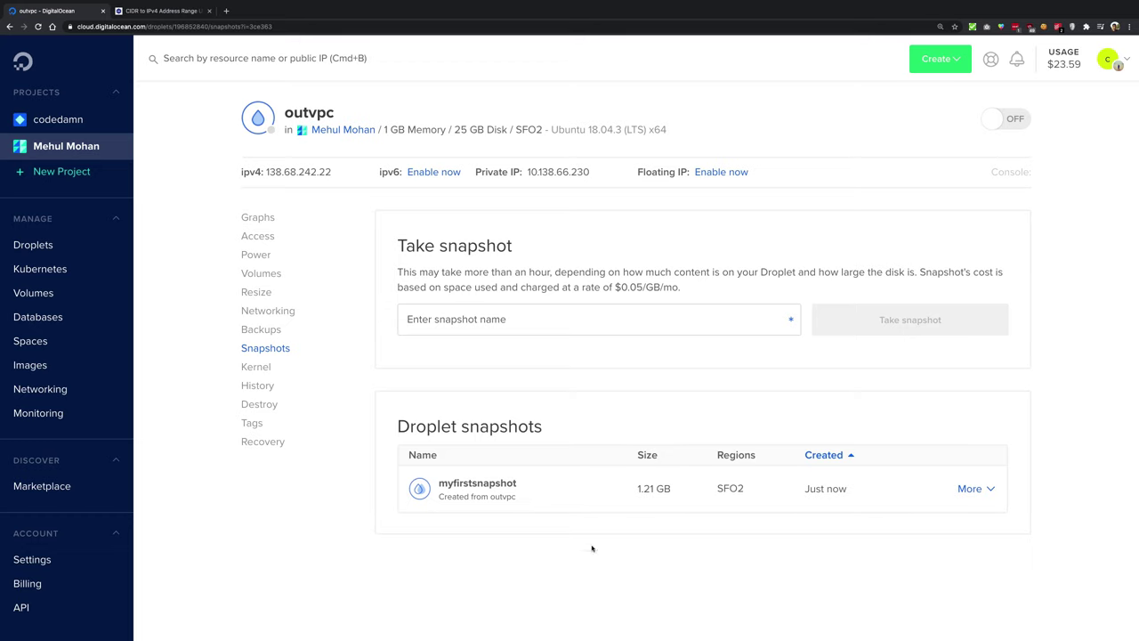
pyautogui.click(976, 489)
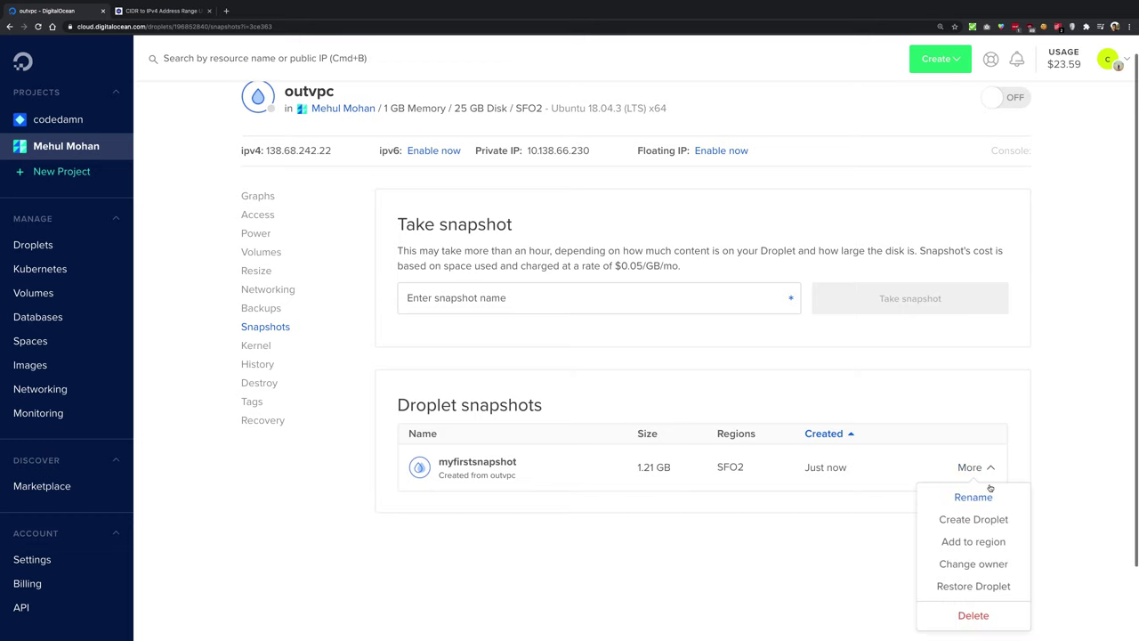
pyautogui.click(971, 470)
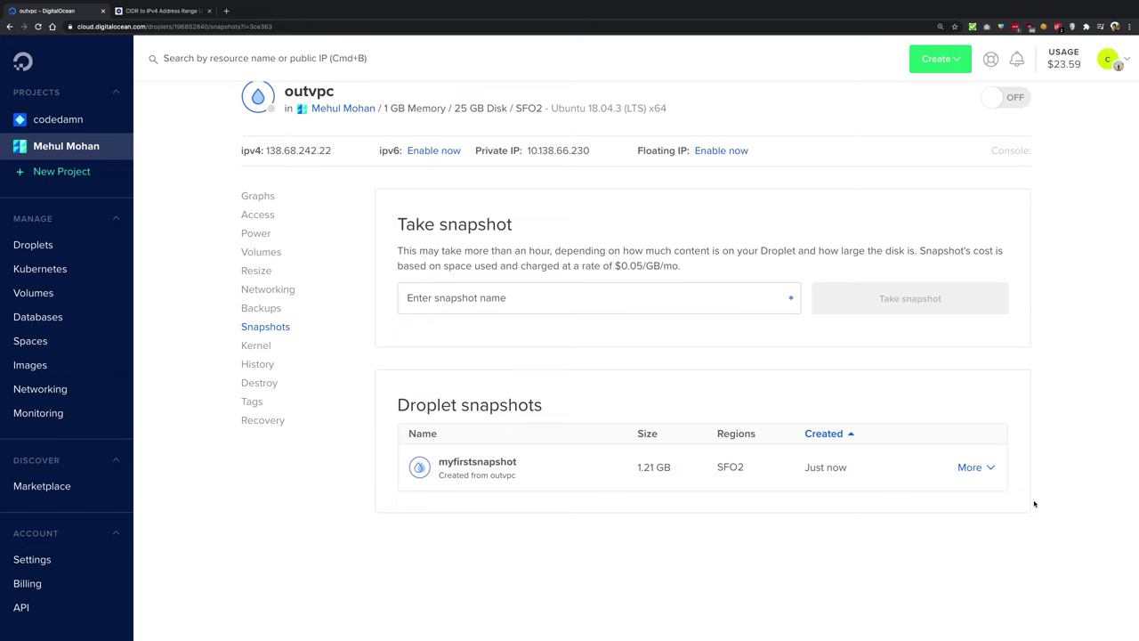
pyautogui.scroll(1, 550, 574)
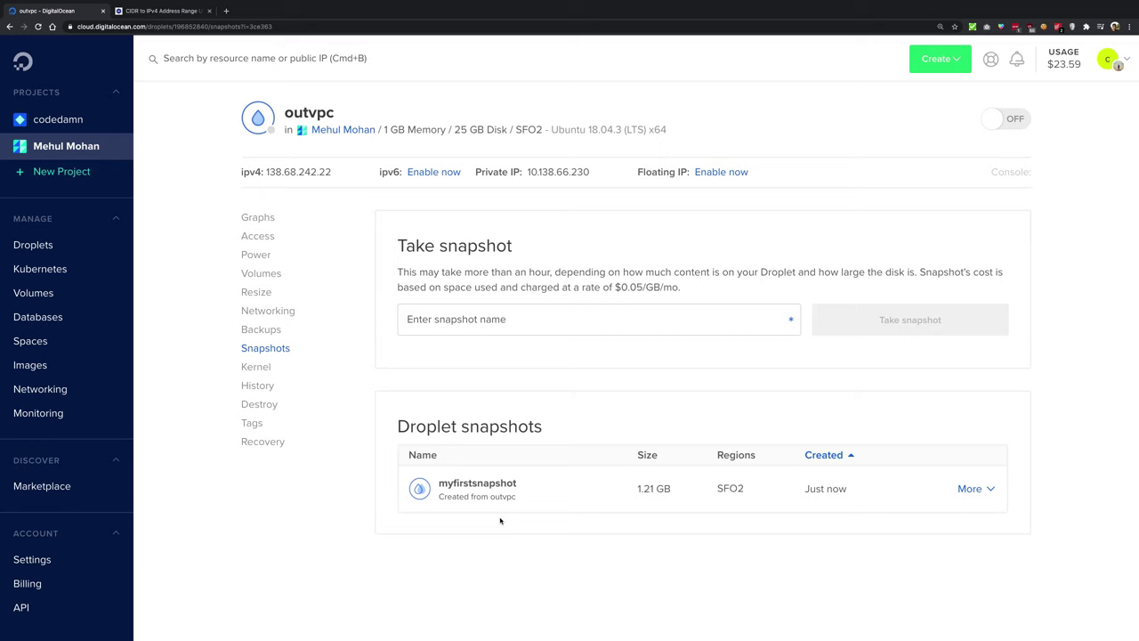
# Start a new droplet via Create > Droplets using the Ubuntu myfirstsnapshot snapshot image
pyautogui.click(939, 59)
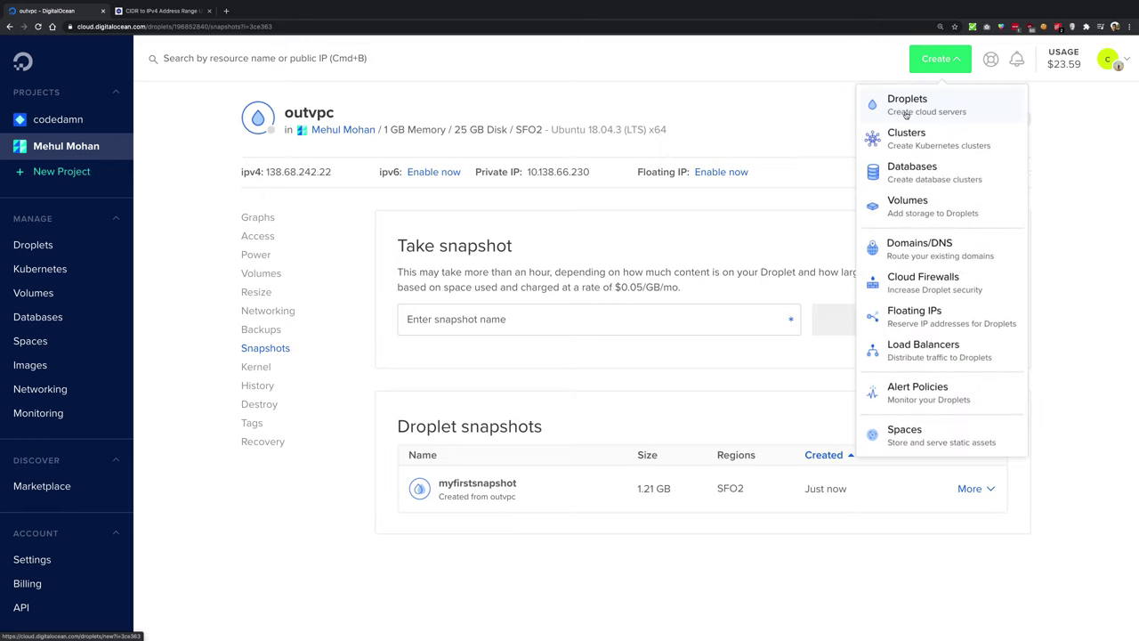
pyautogui.click(906, 105)
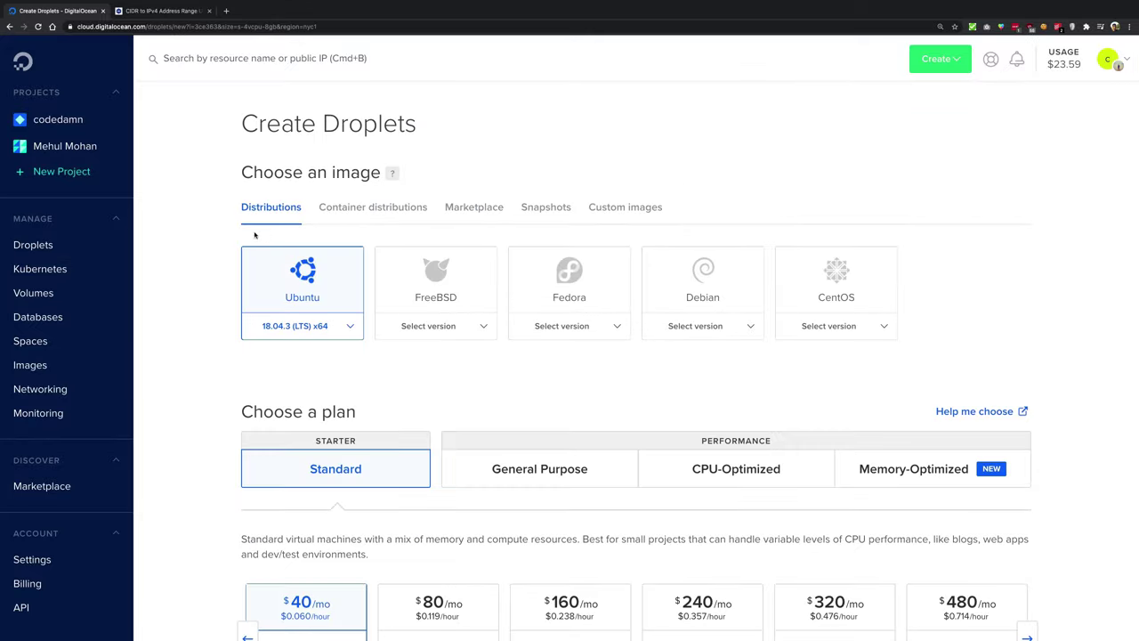
pyautogui.click(550, 217)
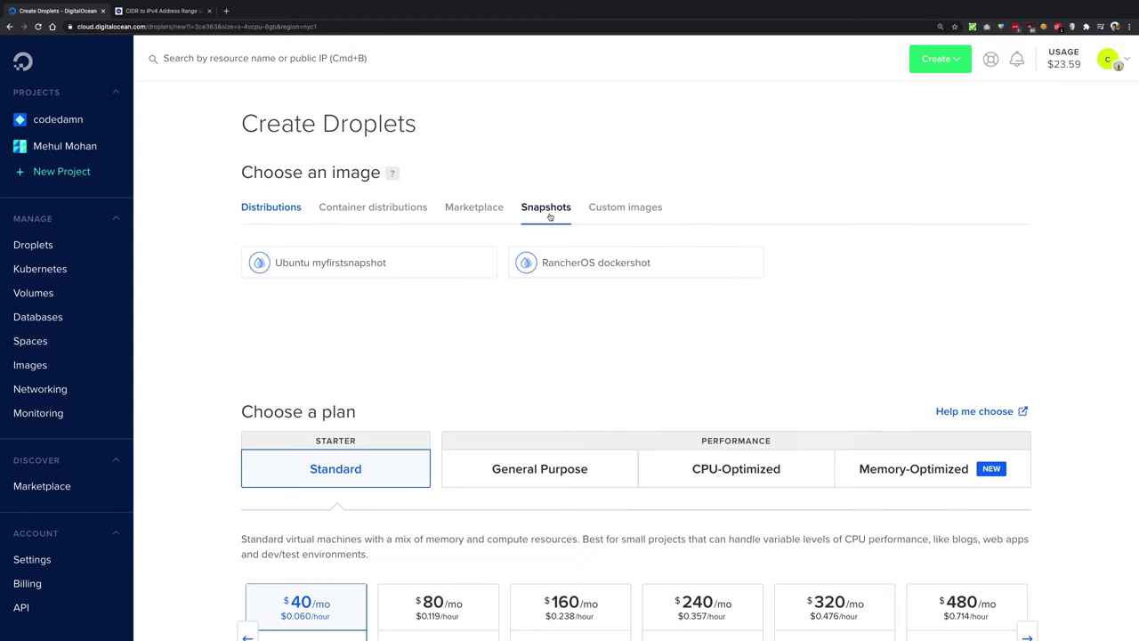
pyautogui.click(367, 265)
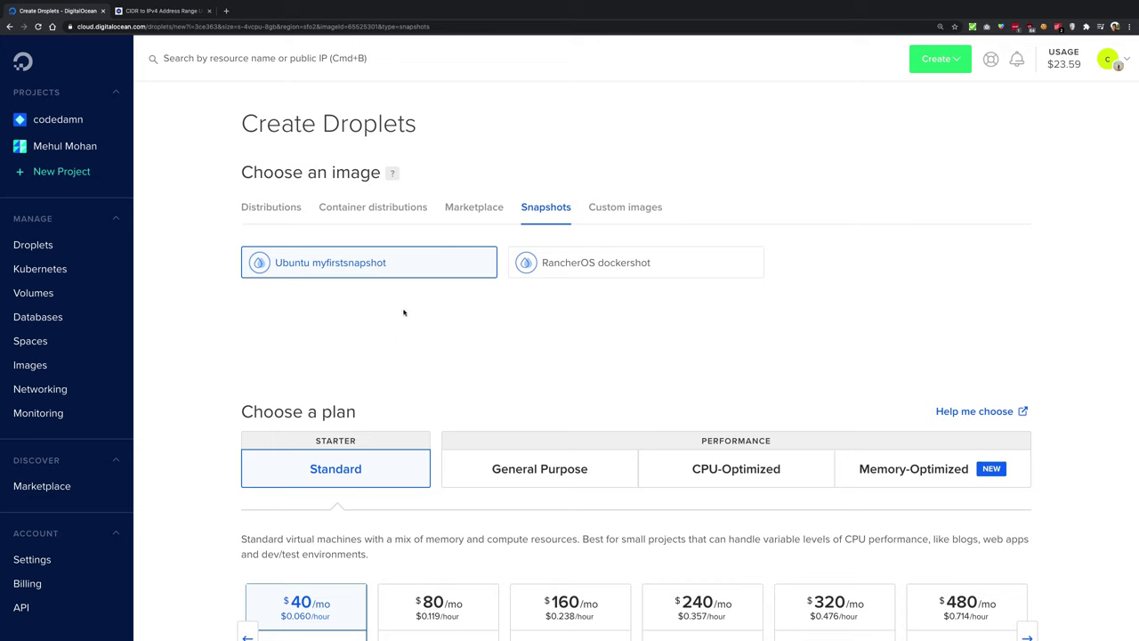
# Browse the plan carousel and pick the Standard $5/mo plan with 1 GB and 1 CPU
pyautogui.scroll(-1, 292, 274)
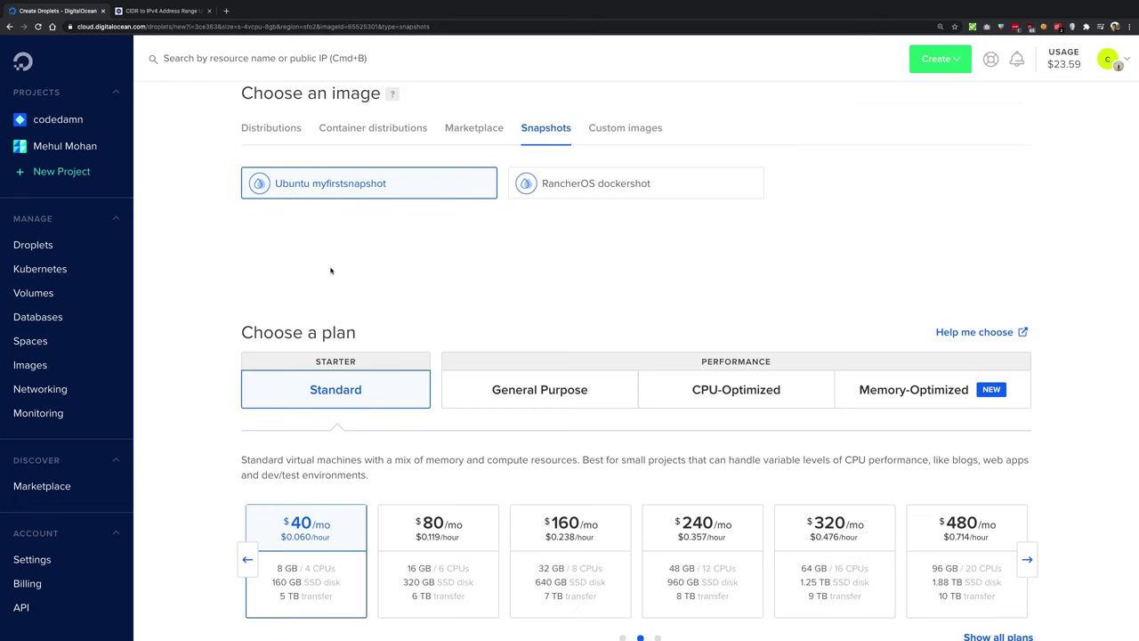
pyautogui.scroll(-2, 331, 269)
pyautogui.click(251, 443)
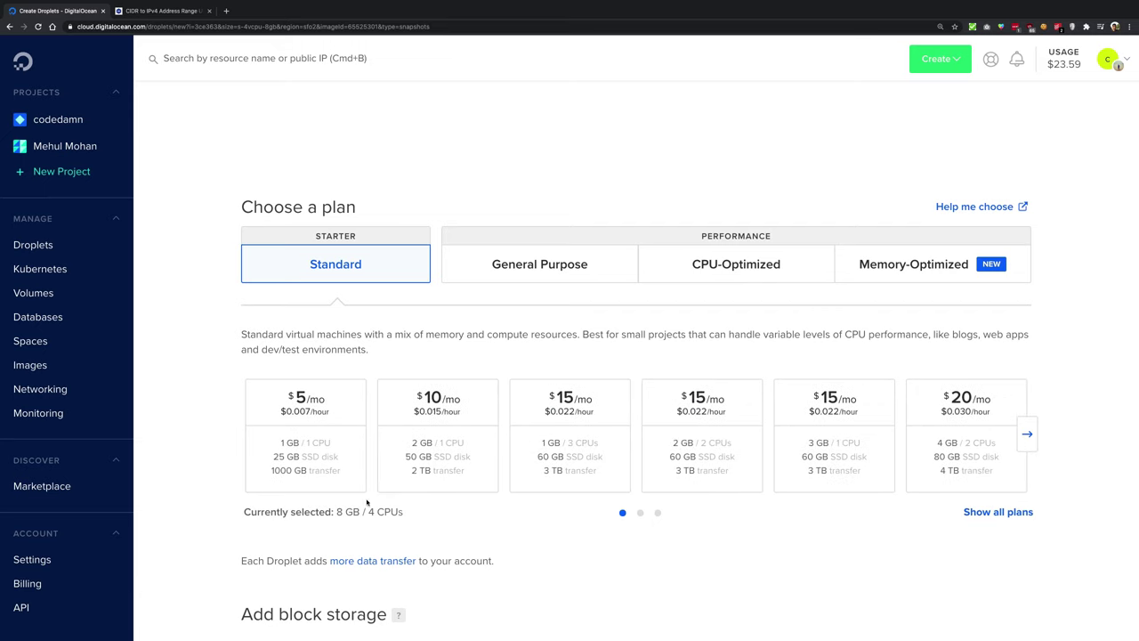
pyautogui.click(1029, 444)
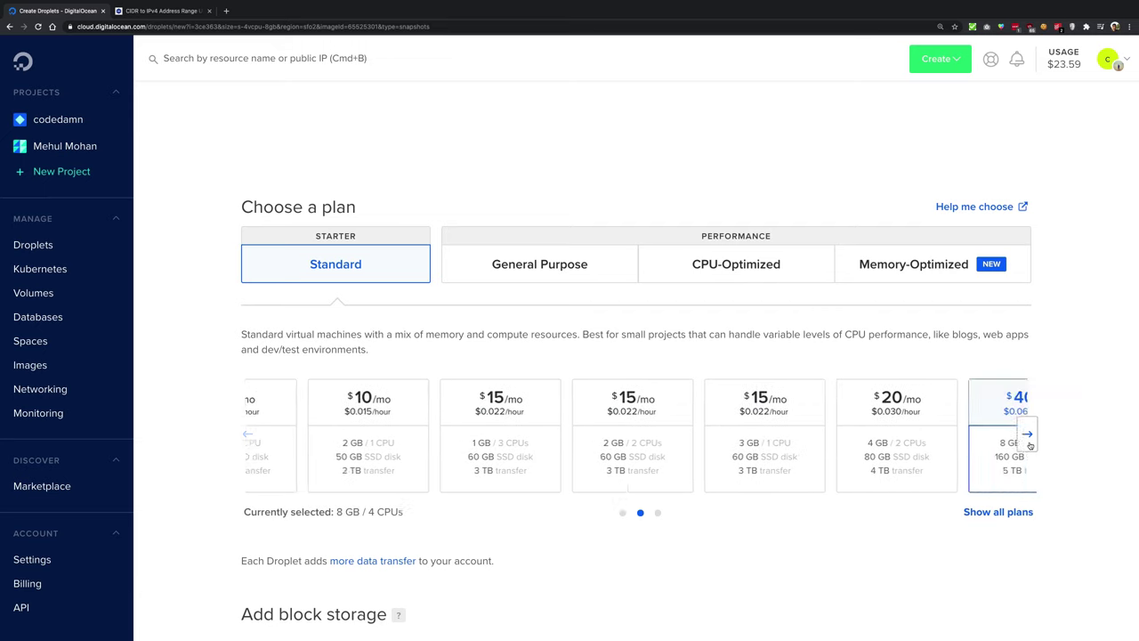
pyautogui.click(248, 432)
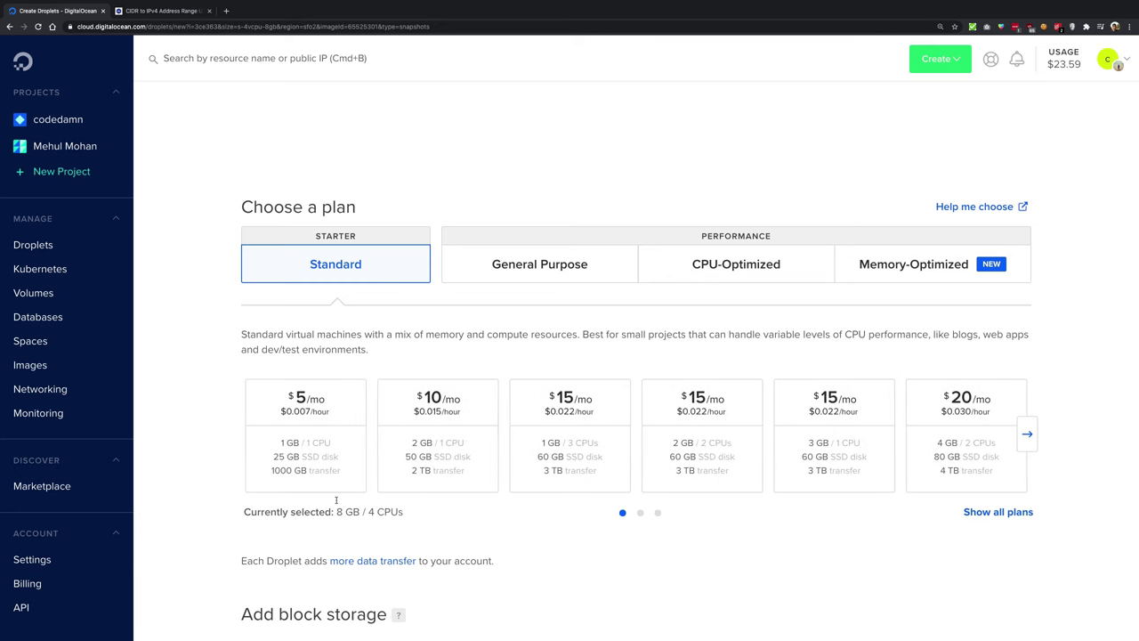
pyautogui.click(338, 453)
pyautogui.hscroll(10, 338, 453)
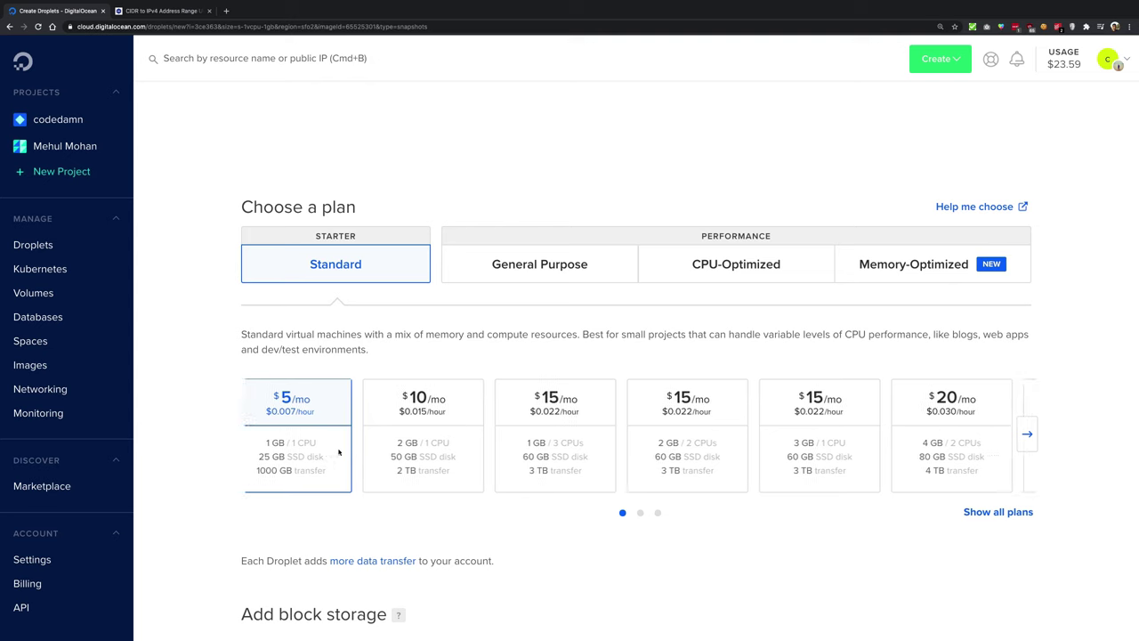
pyautogui.hscroll(5, 338, 453)
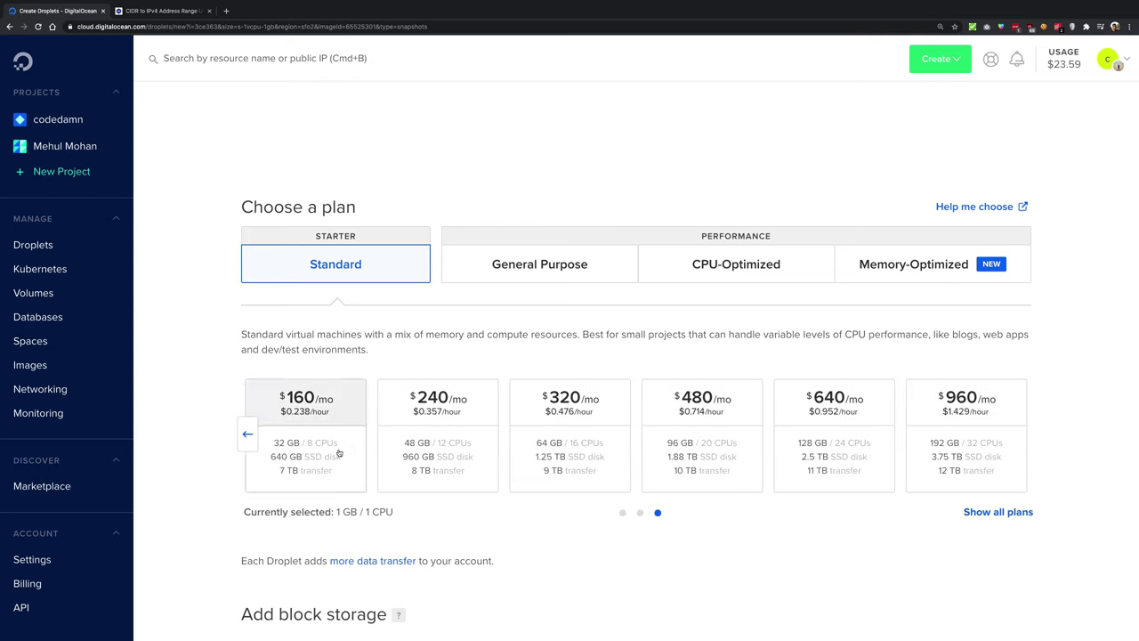
pyautogui.hscroll(-5, 338, 453)
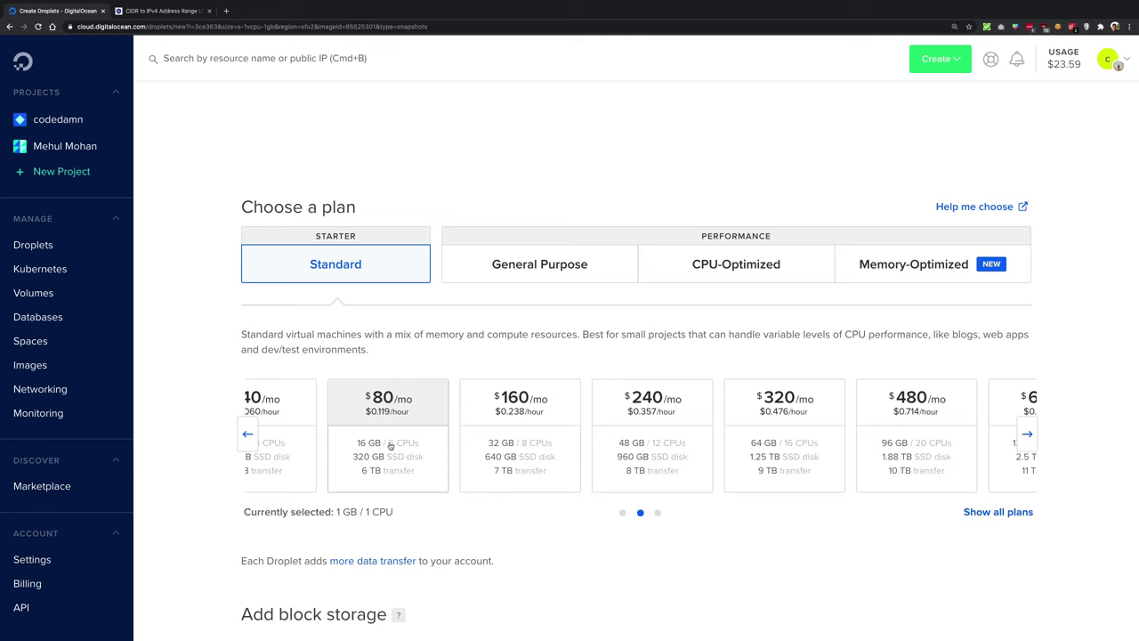
pyautogui.hscroll(-2, 395, 445)
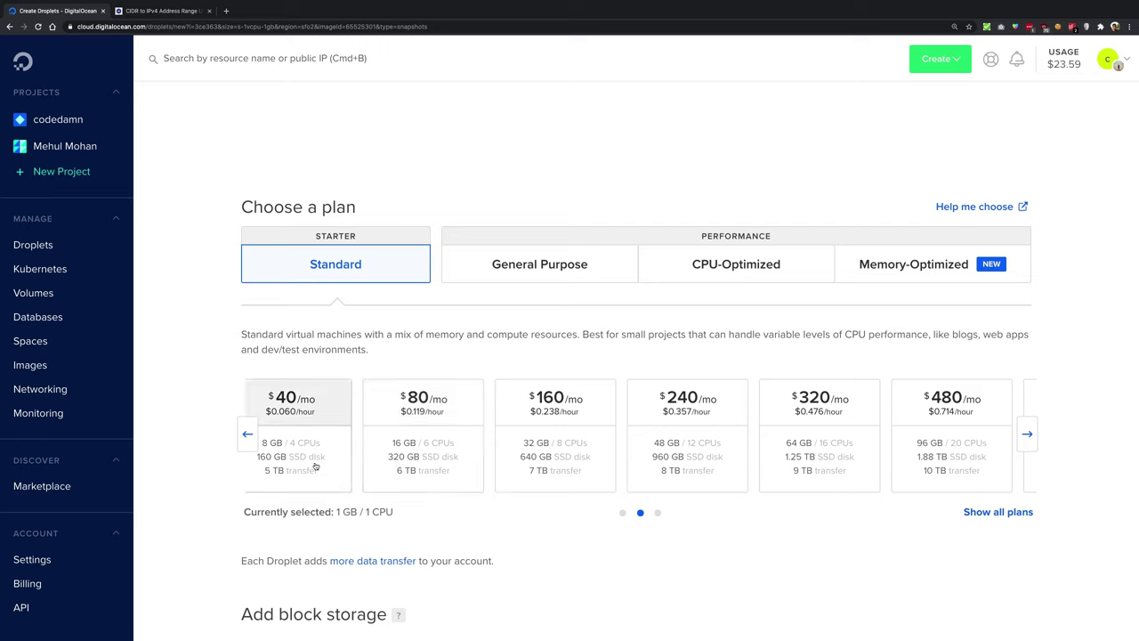
pyautogui.hscroll(-10, 315, 466)
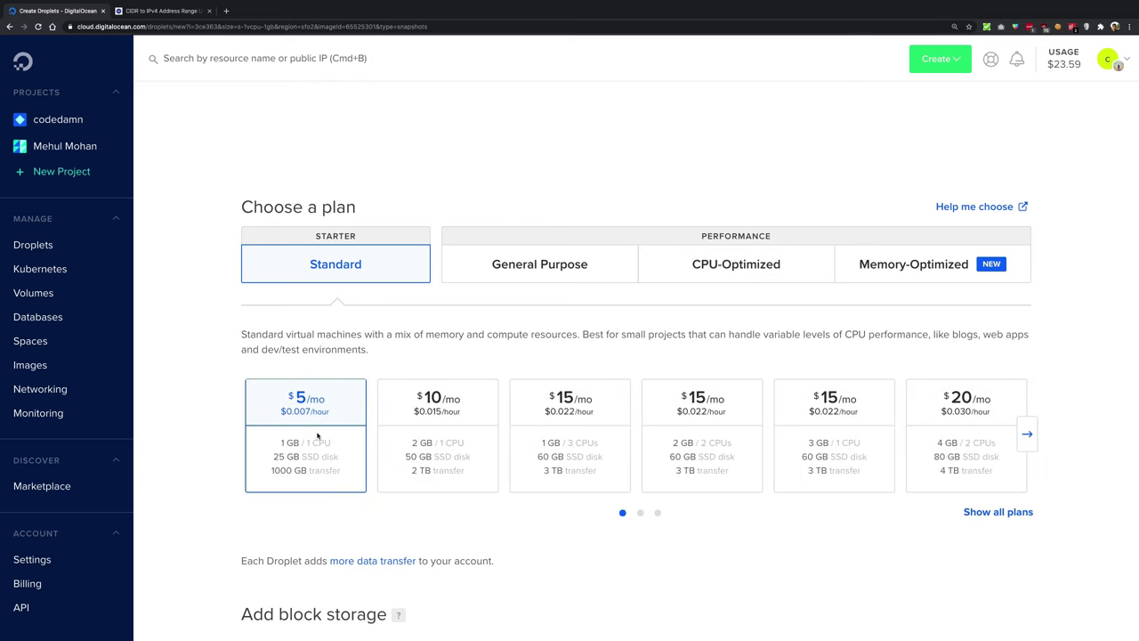
pyautogui.scroll(-3, 316, 435)
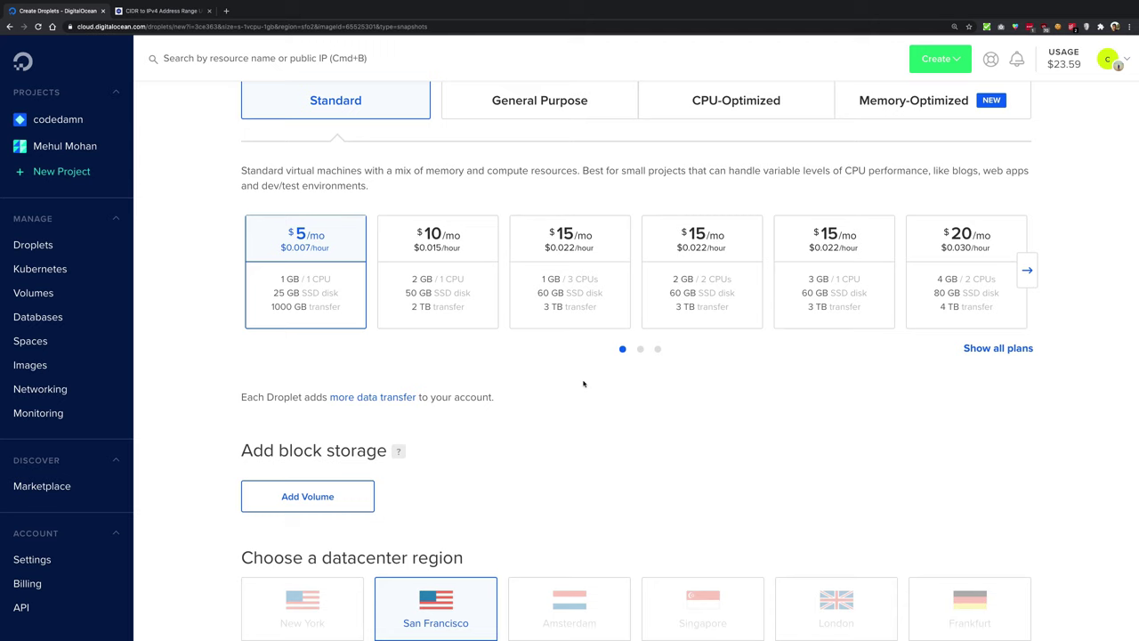
# Keep the new droplet on No VPC and add an SSH key for login
pyautogui.scroll(-4, 584, 384)
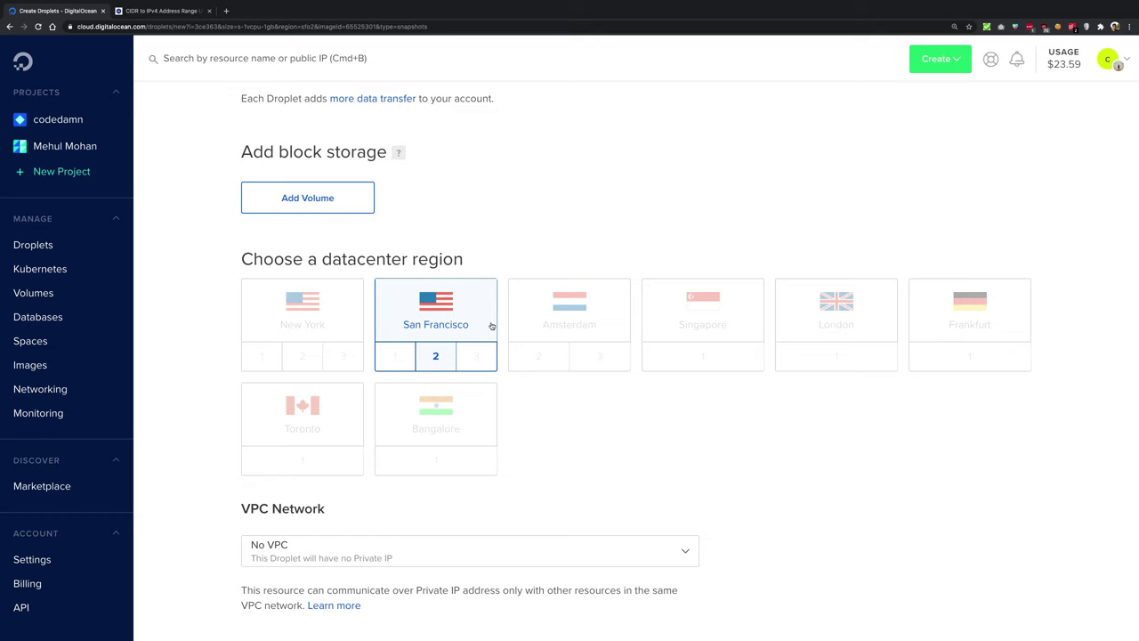
pyautogui.scroll(-5, 492, 326)
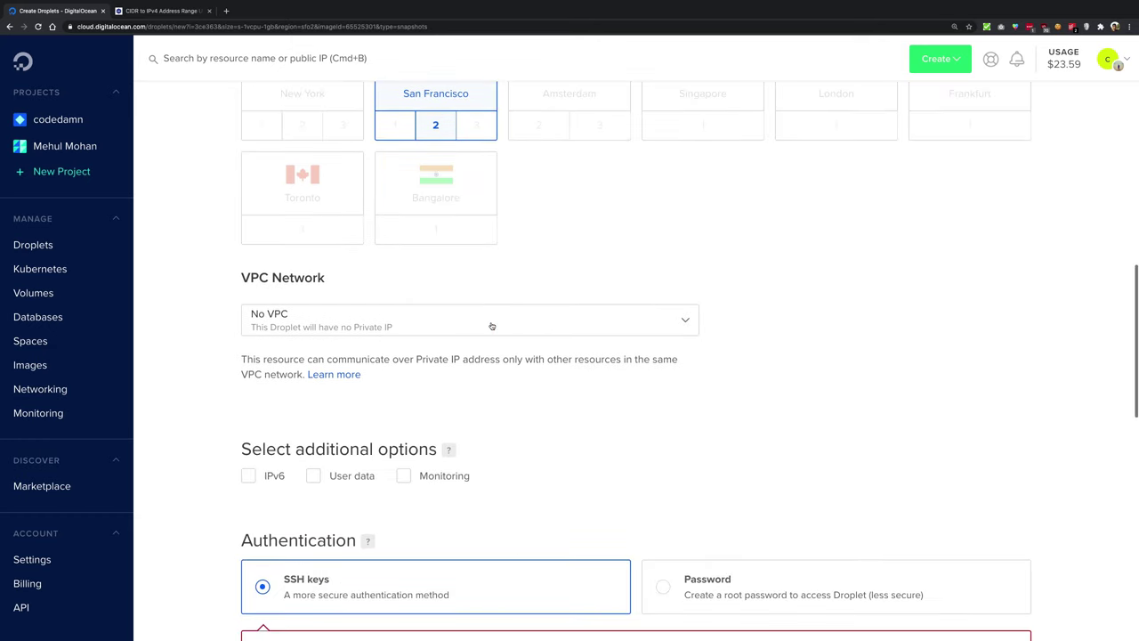
pyautogui.click(400, 323)
pyautogui.click(401, 323)
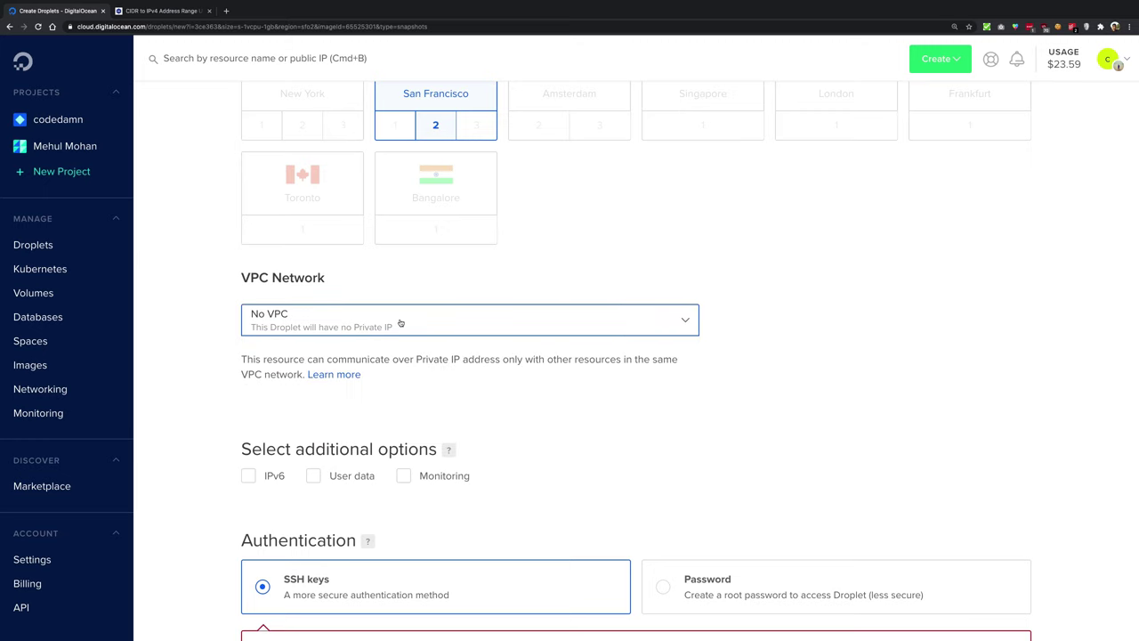
pyautogui.scroll(-4, 400, 324)
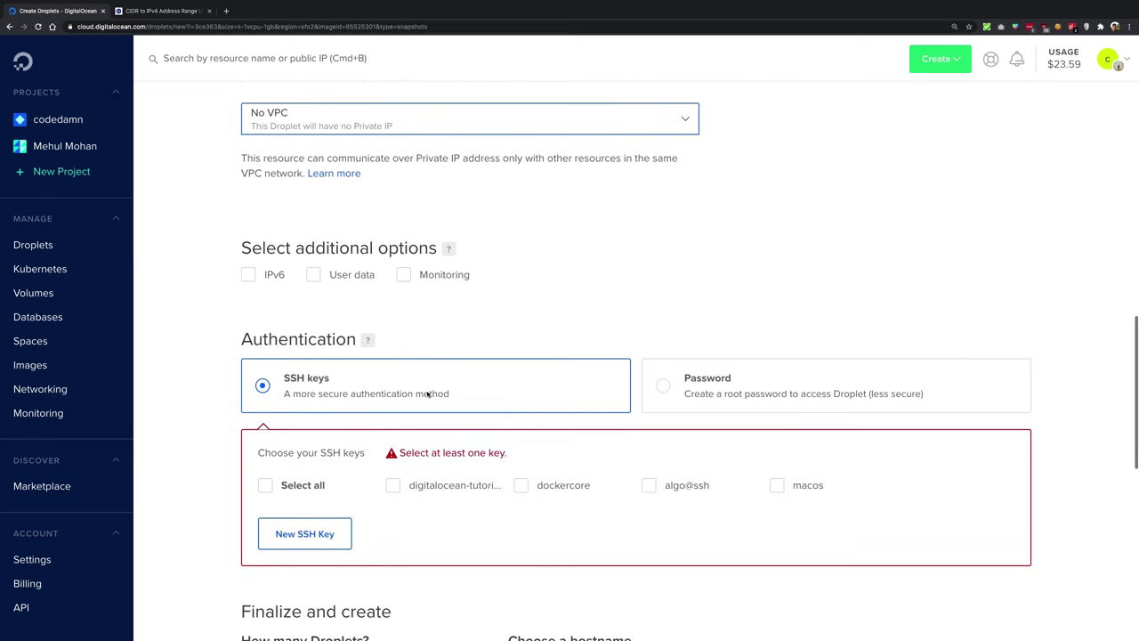
pyautogui.click(386, 484)
pyautogui.scroll(-4, 387, 482)
pyautogui.scroll(-2, 427, 356)
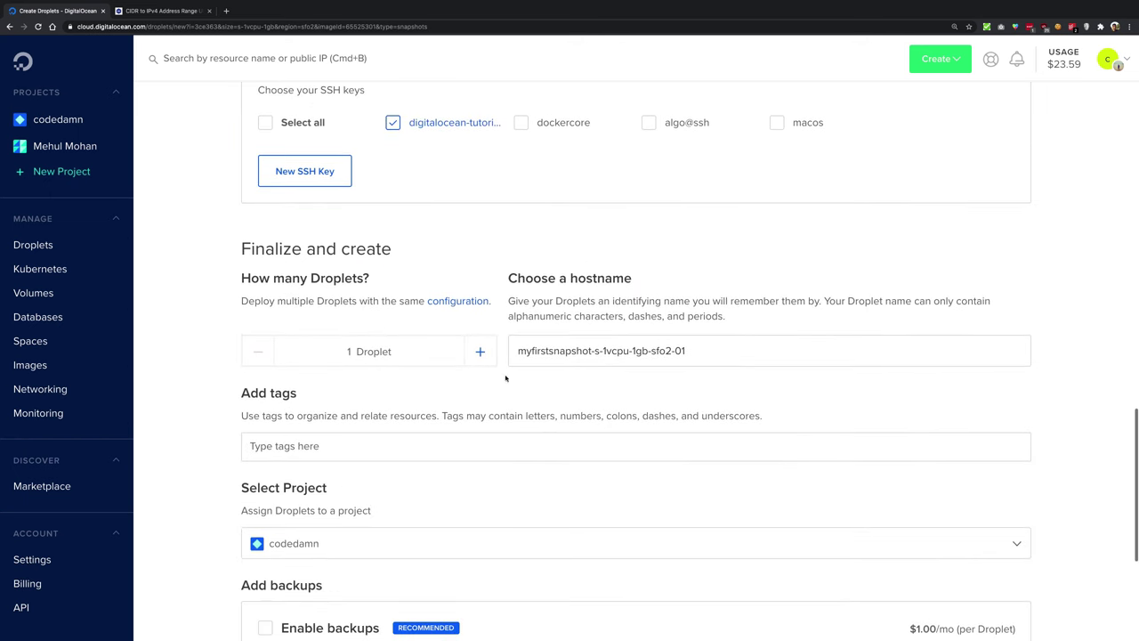
# Set the hostname to myfirstrecovery, assign it to the other project, and create the droplet
pyautogui.tripleClick(599, 350)
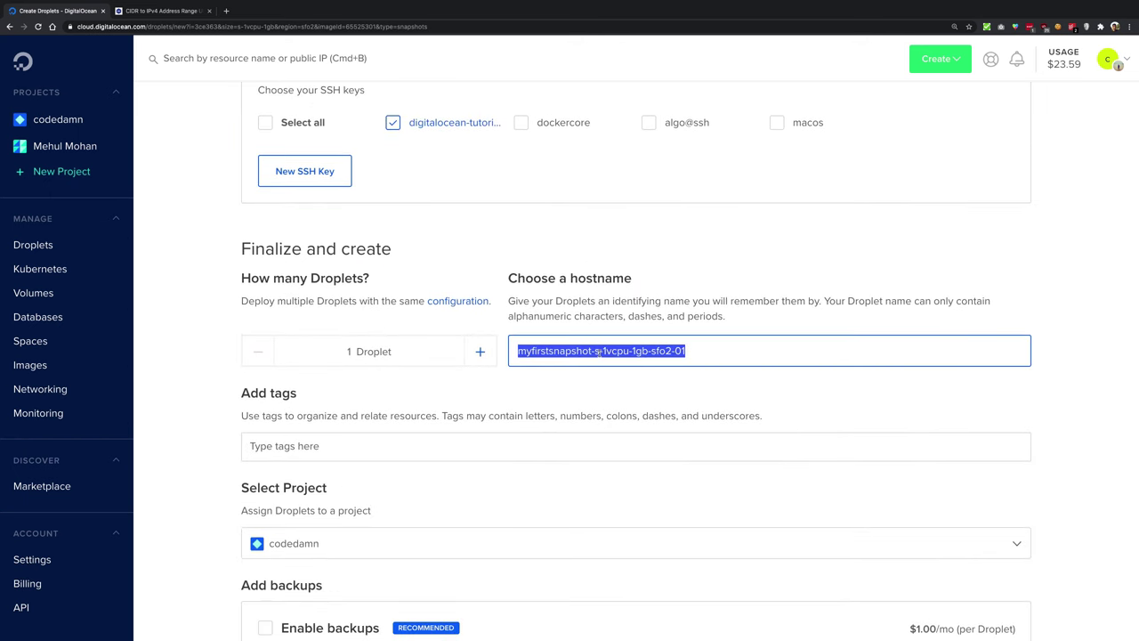
pyautogui.write('myfirstr')
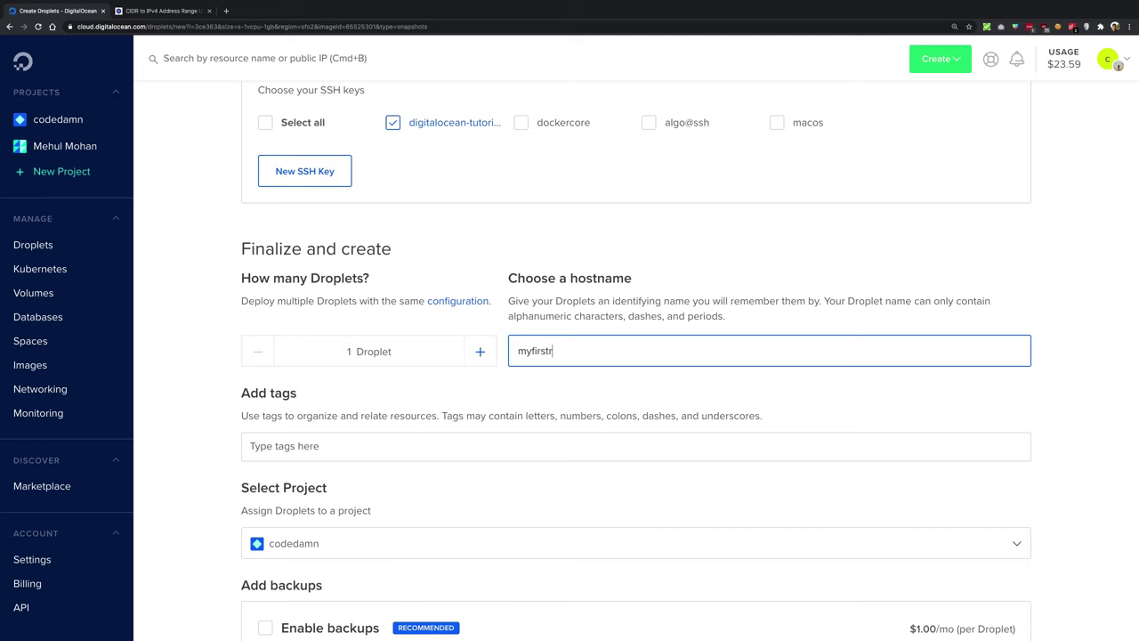
pyautogui.write('ecovery')
pyautogui.scroll(-4, 380, 511)
pyautogui.click(375, 349)
pyautogui.click(331, 423)
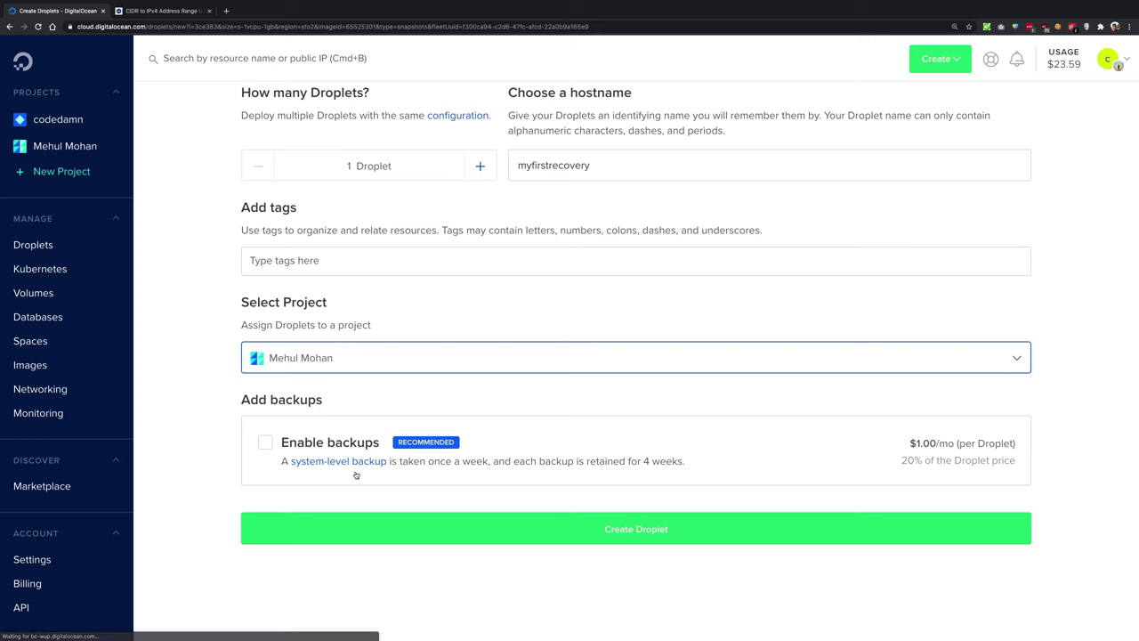
pyautogui.click(456, 532)
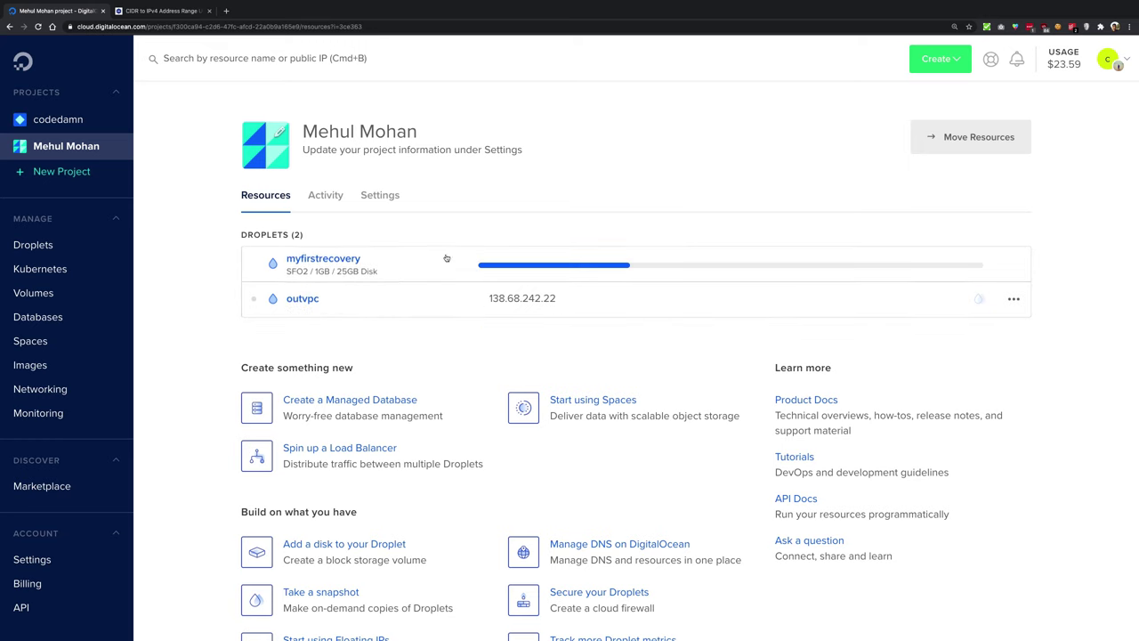
# Power the outvpc droplet back on and open the project holding both droplets
pyautogui.click(314, 300)
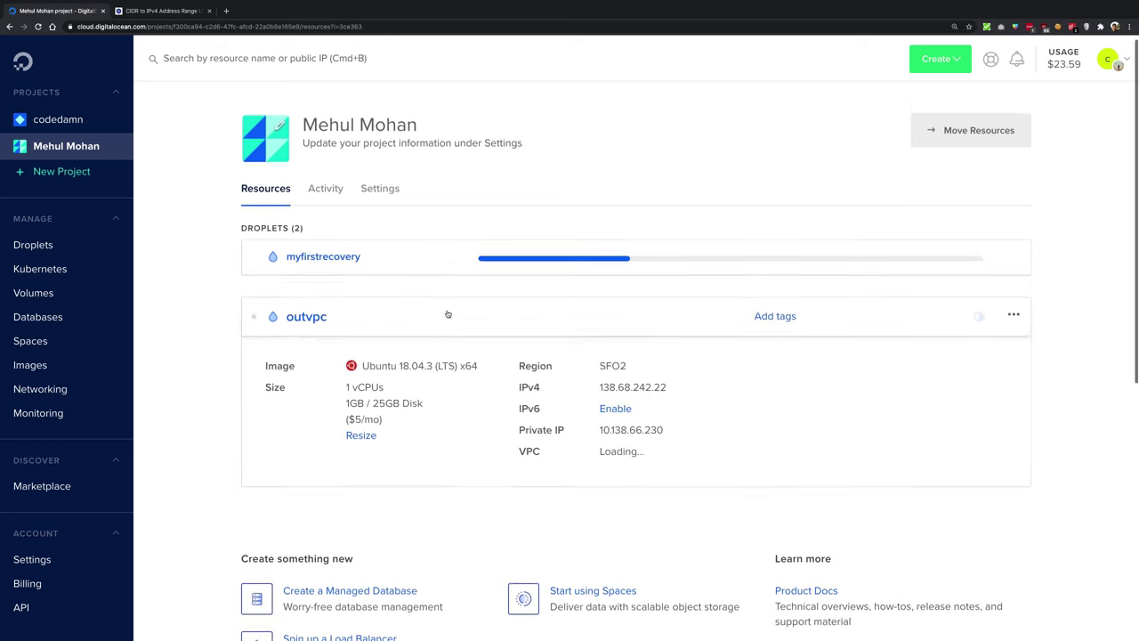
pyautogui.click(318, 305)
pyautogui.click(996, 125)
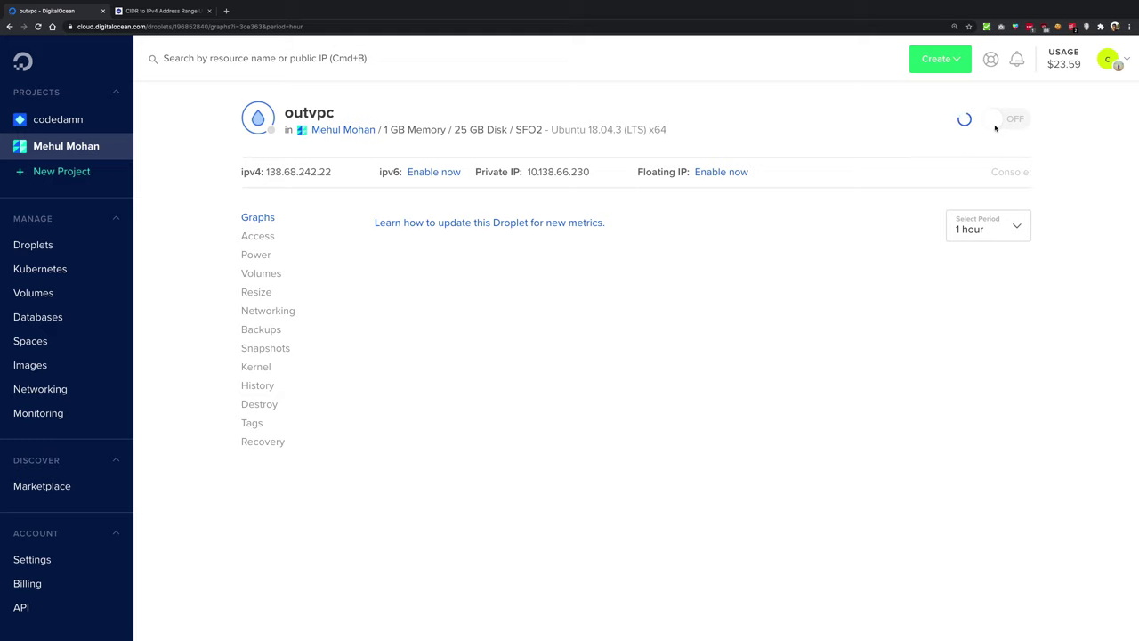
pyautogui.hotkey('ctrl', 'Left')
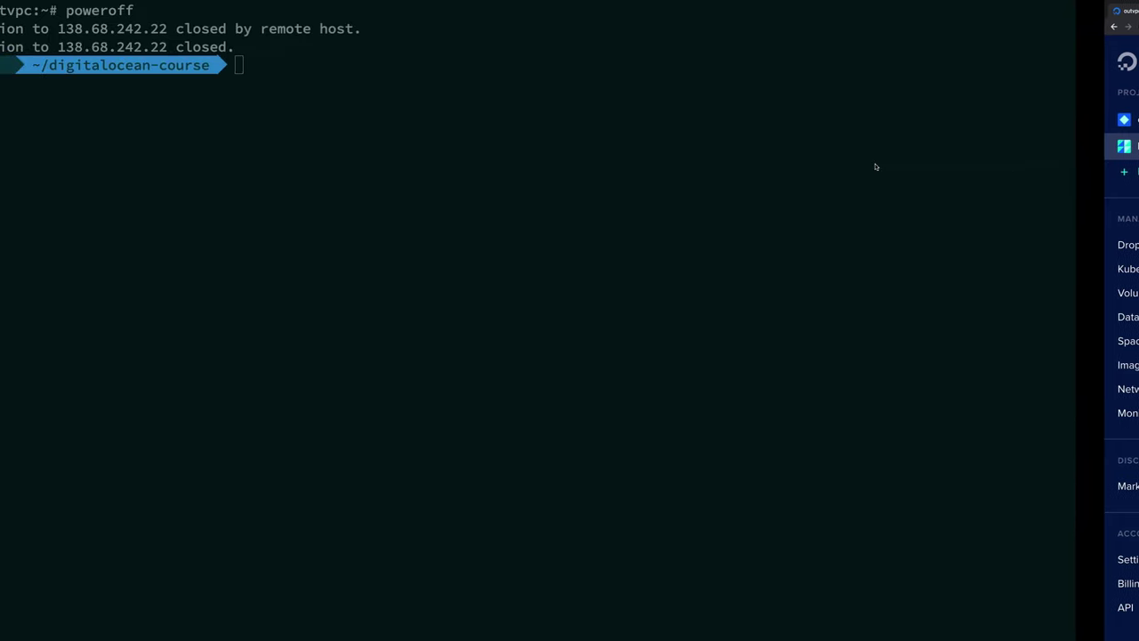
pyautogui.hotkey('ctrl', 'Right')
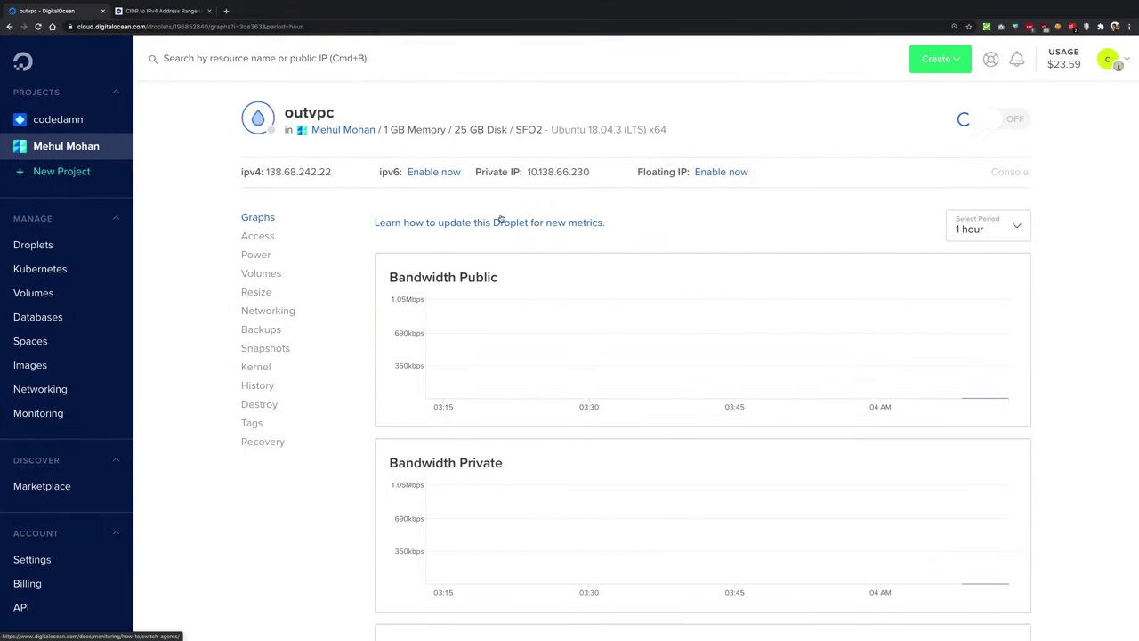
pyautogui.click(92, 156)
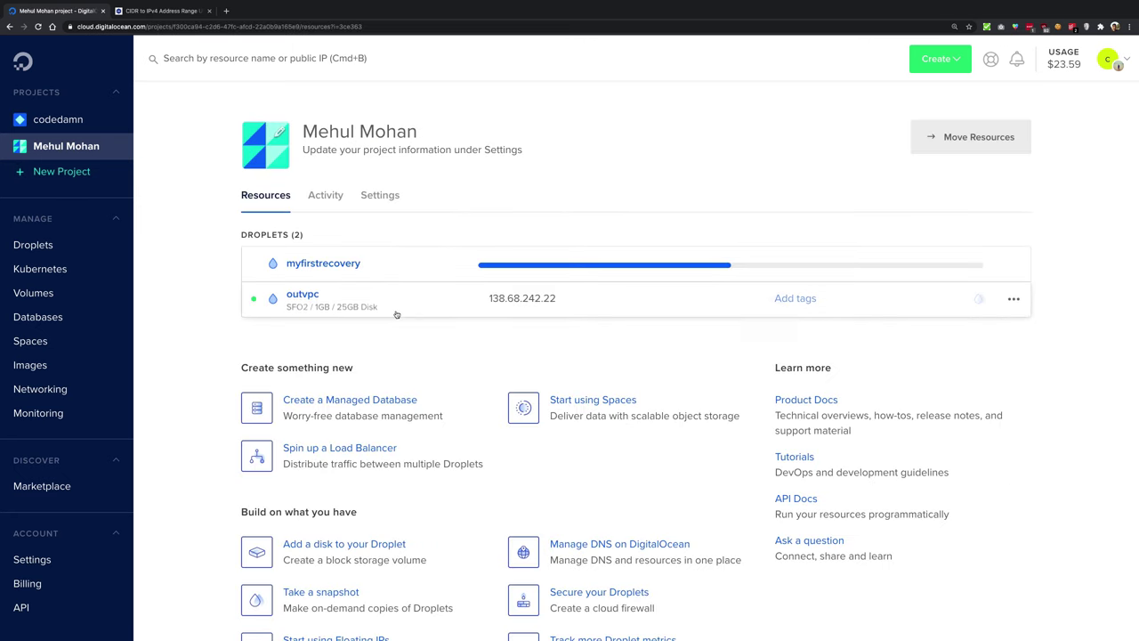
pyautogui.hotkey('ctrl', 'Left')
pyautogui.press('Up')
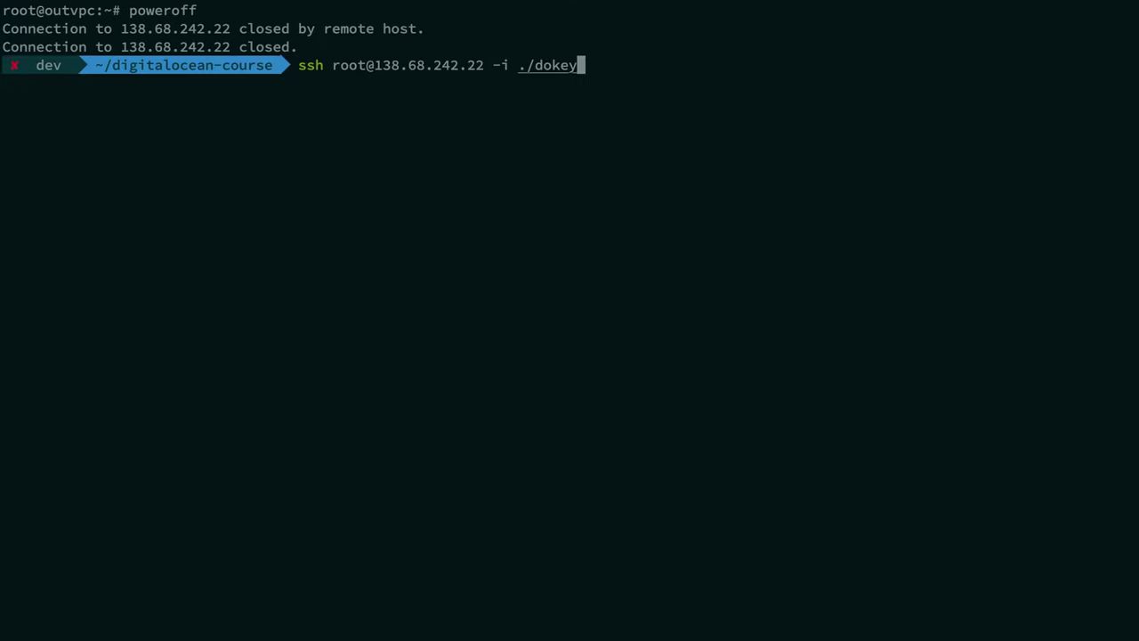
pyautogui.hotkey('ctrl', 'Right')
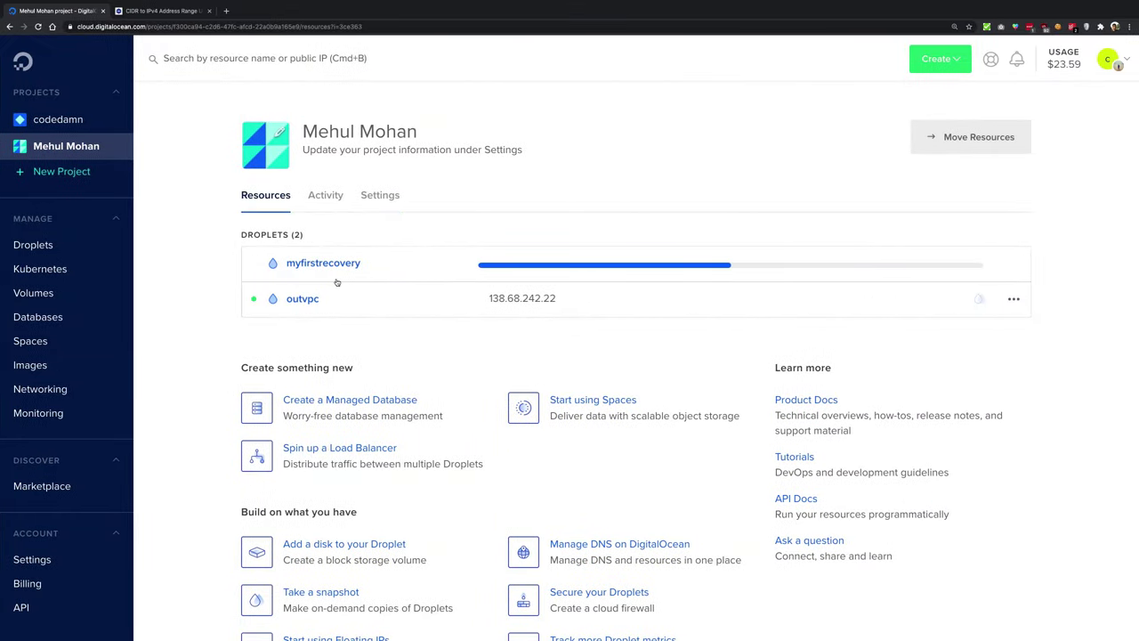
pyautogui.click(382, 302)
pyautogui.hotkey('ctrl', 'Left')
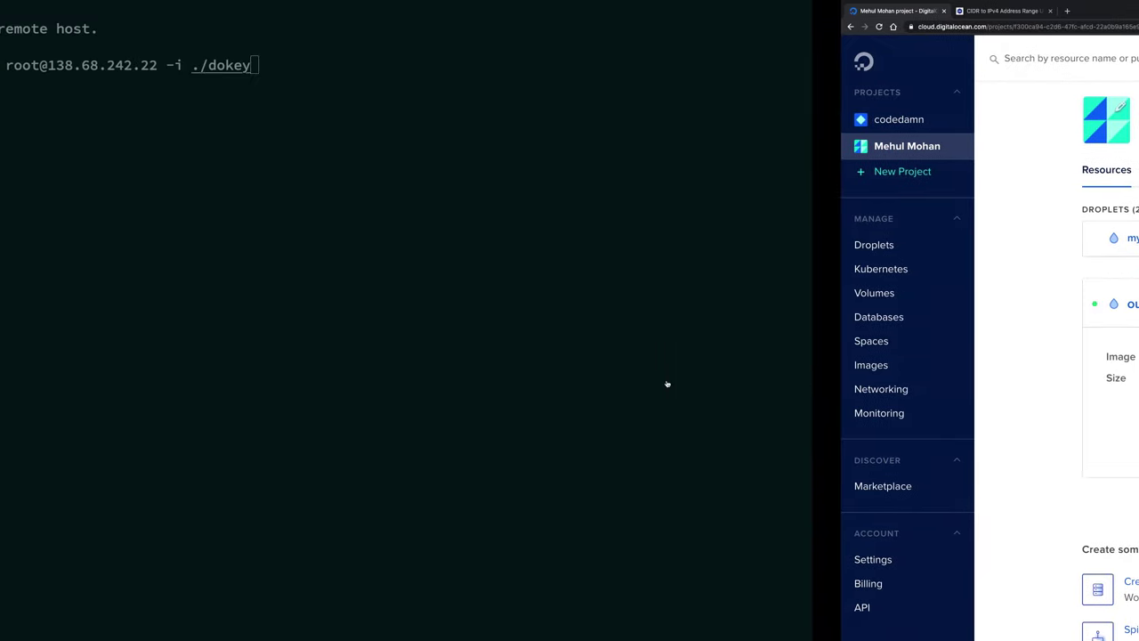
pyautogui.press('Return')
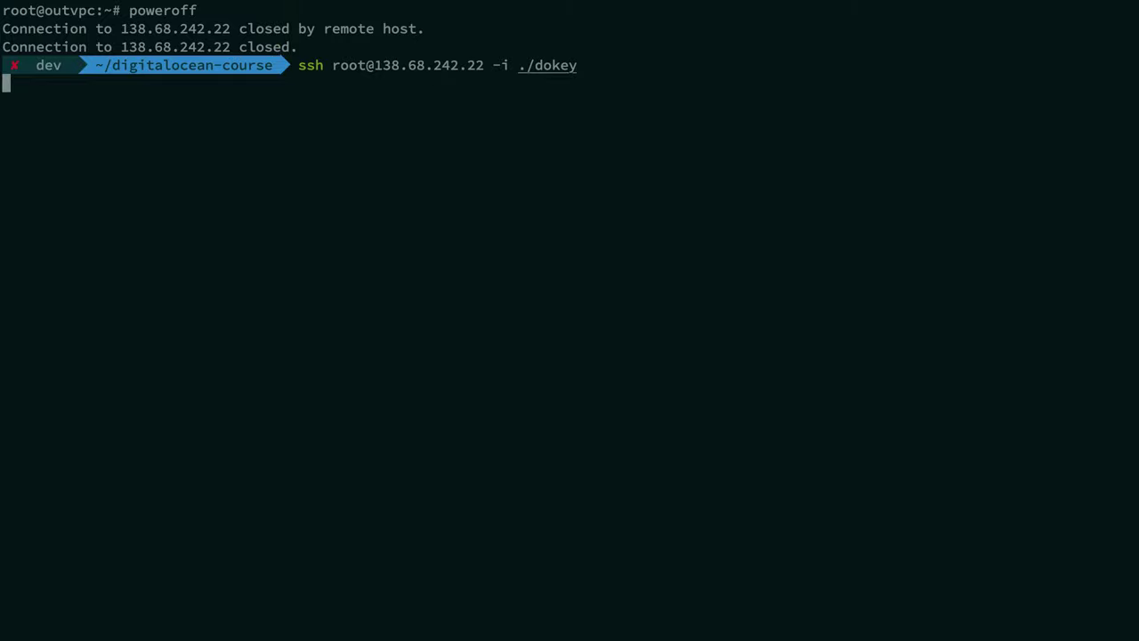
# Split the terminal, copy myfirstrecovery's IPv4, and ssh to it with -i ./dokey in the lower pane
pyautogui.press('super+shift+d')
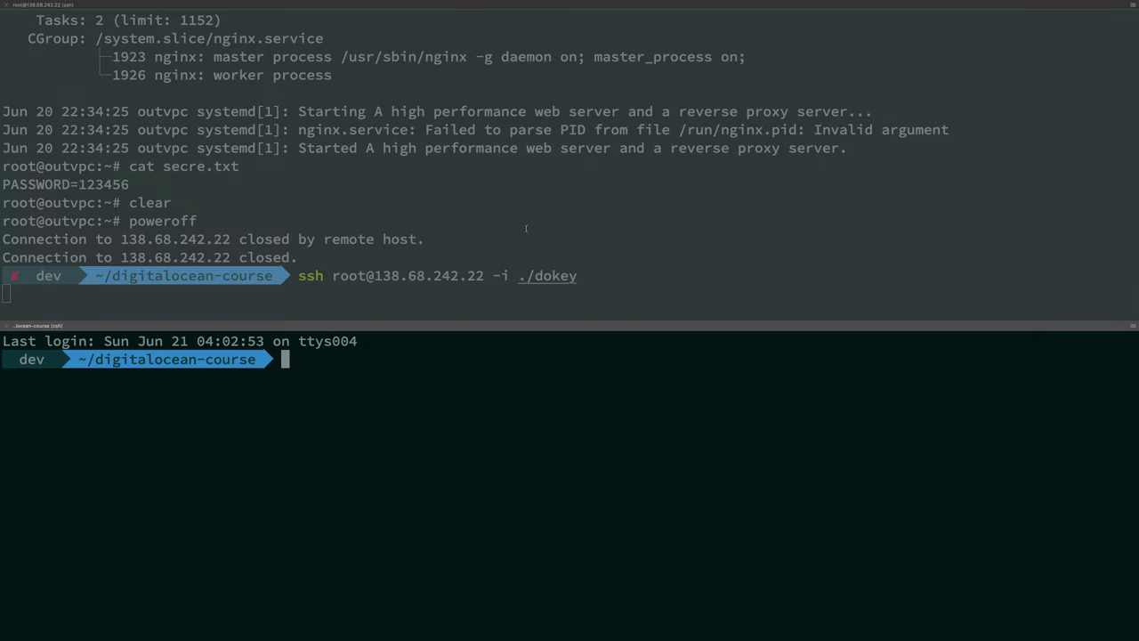
pyautogui.write('c')
pyautogui.press('super+k')
pyautogui.hotkey('ctrl', 'Right')
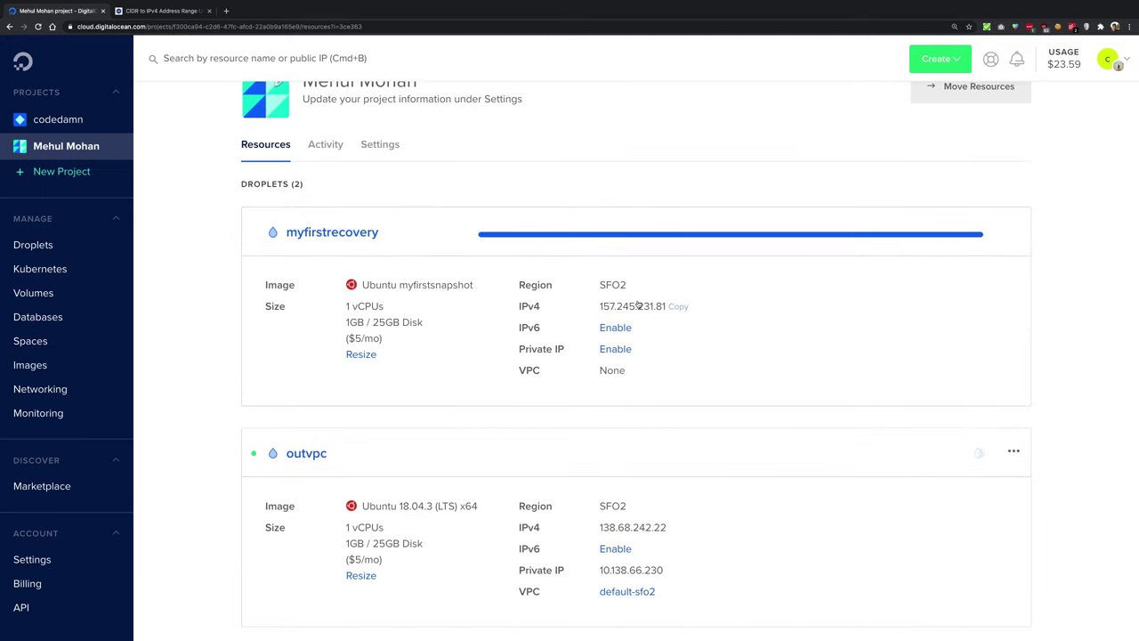
pyautogui.click(643, 306)
pyautogui.hotkey('ctrl', 'Left')
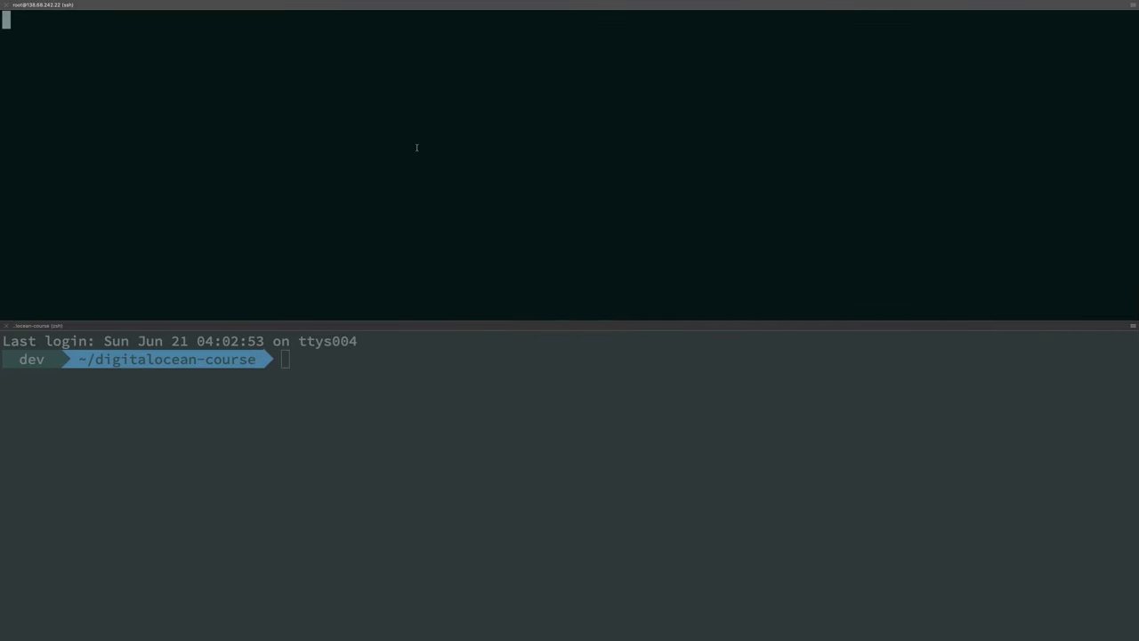
pyautogui.click(348, 460)
pyautogui.write('ssh root@')
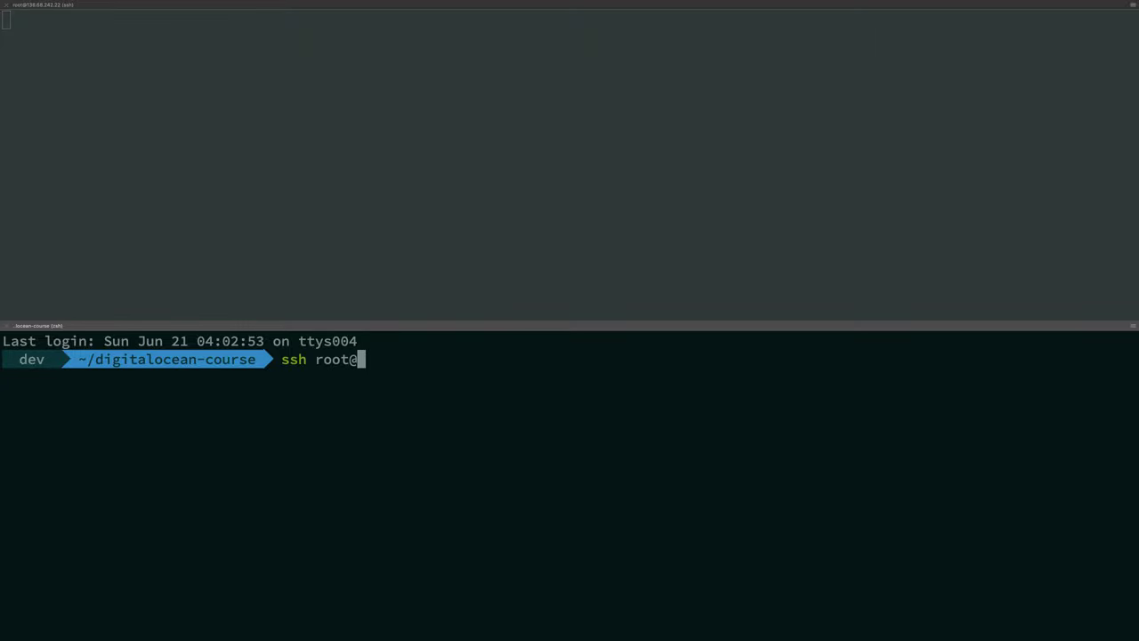
pyautogui.write('157.245.231.81')
pyautogui.write('-i ./')
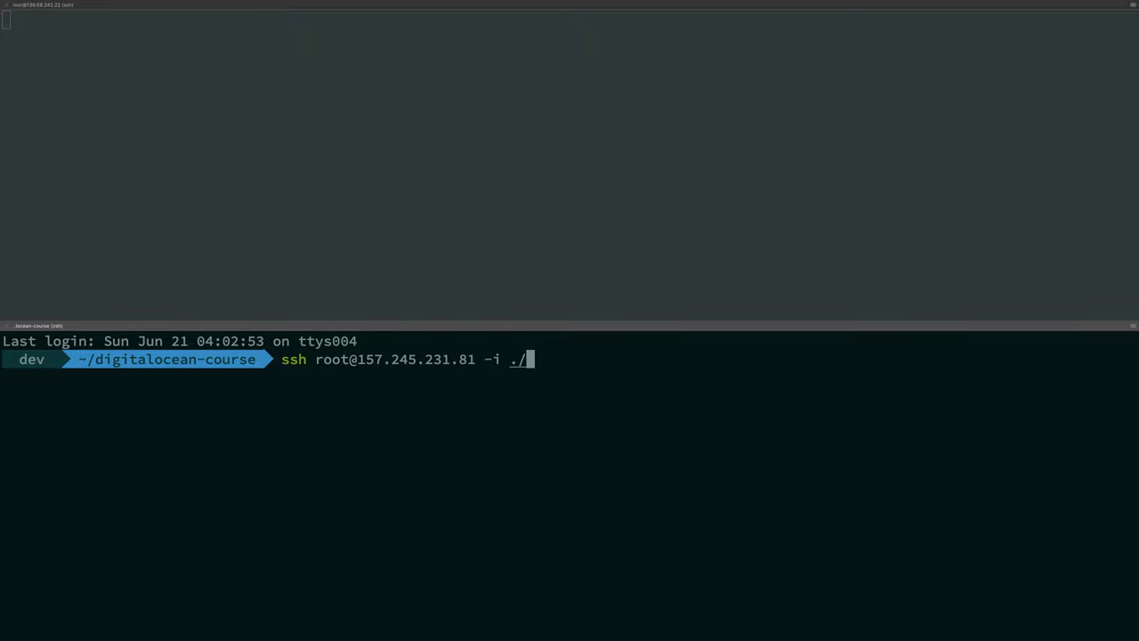
pyautogui.write('dokey')
pyautogui.press('Return')
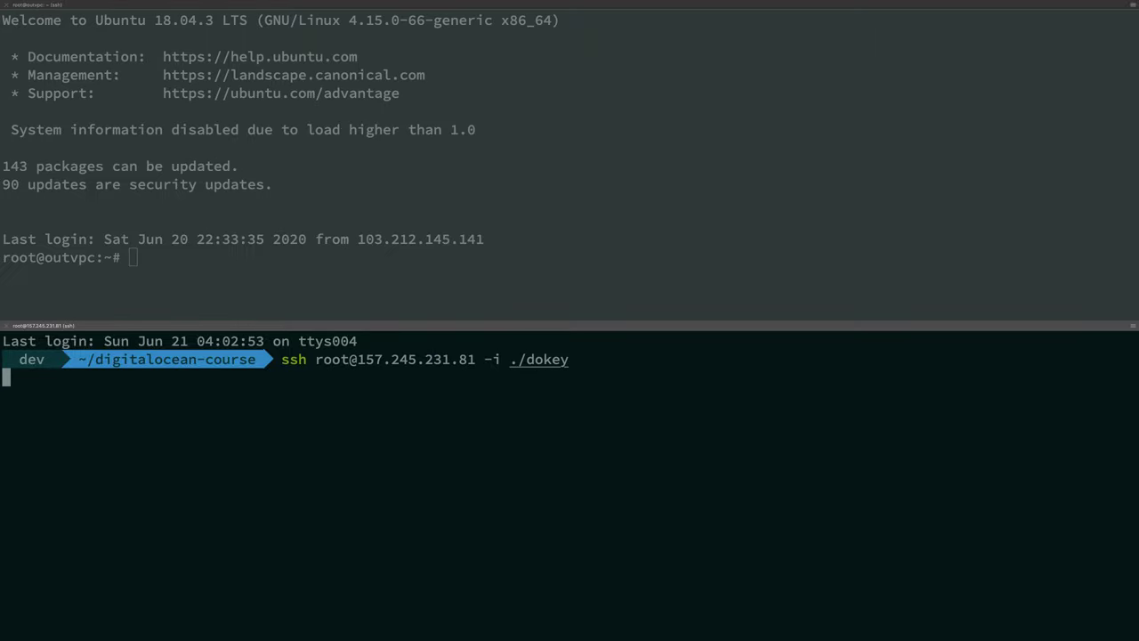
# On outvpc in the upper pane, list files, print secre.txt, and run curl localhost:80
pyautogui.click(220, 290)
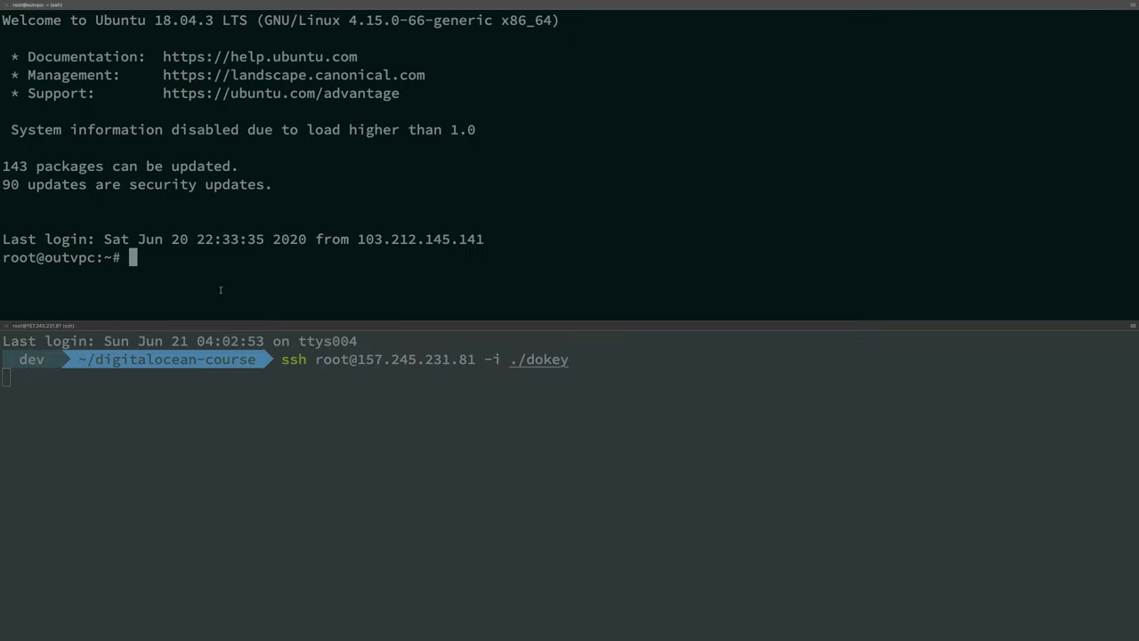
pyautogui.write('clear')
pyautogui.press('Return')
pyautogui.write('ls')
pyautogui.press('Return')
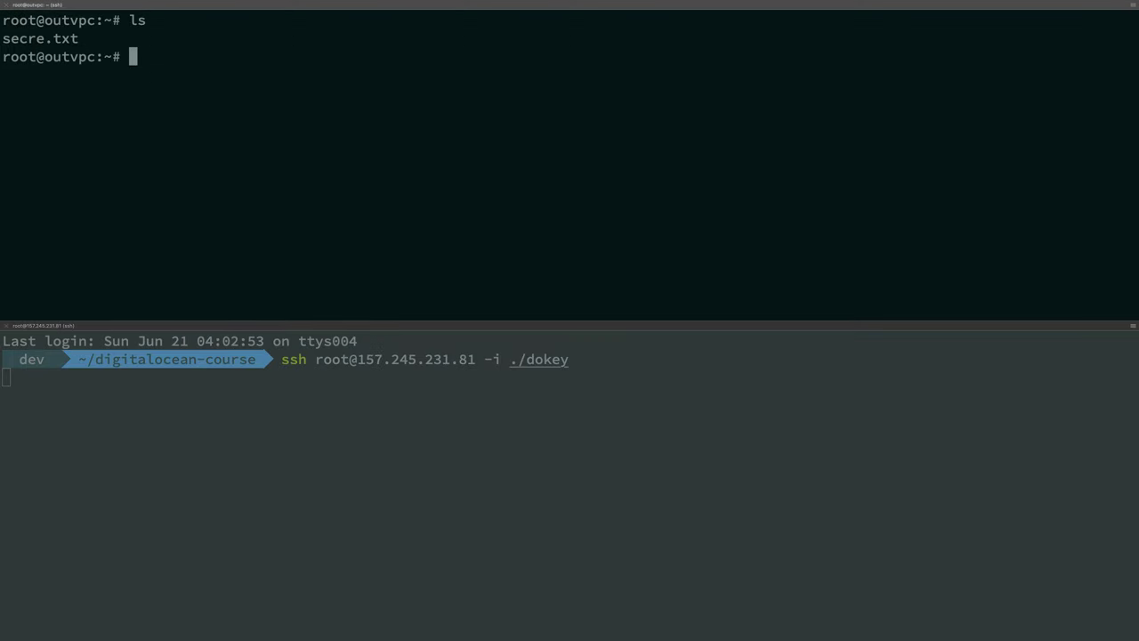
pyautogui.write('cat s')
pyautogui.press('Tab')
pyautogui.press('Return')
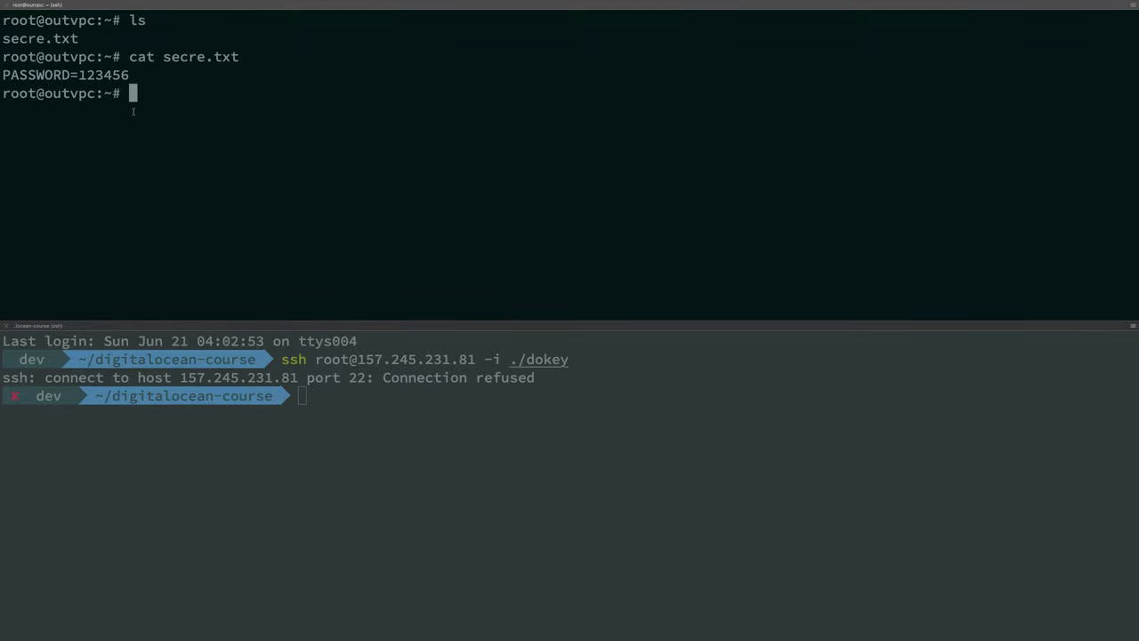
pyautogui.write('curl localho')
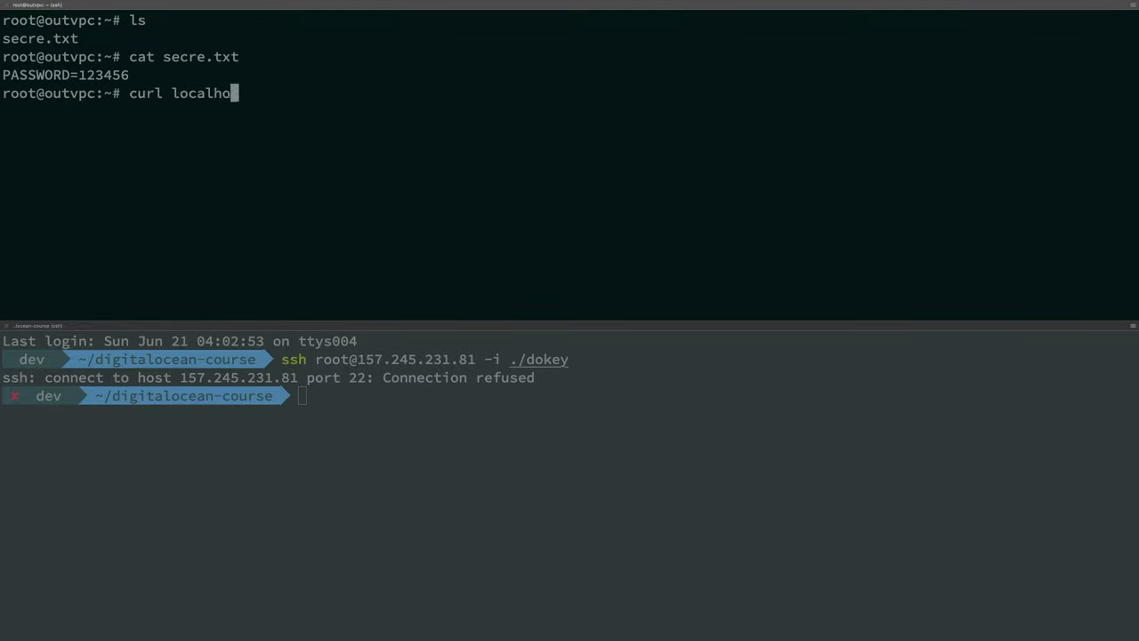
pyautogui.write('st:80')
pyautogui.press('Return')
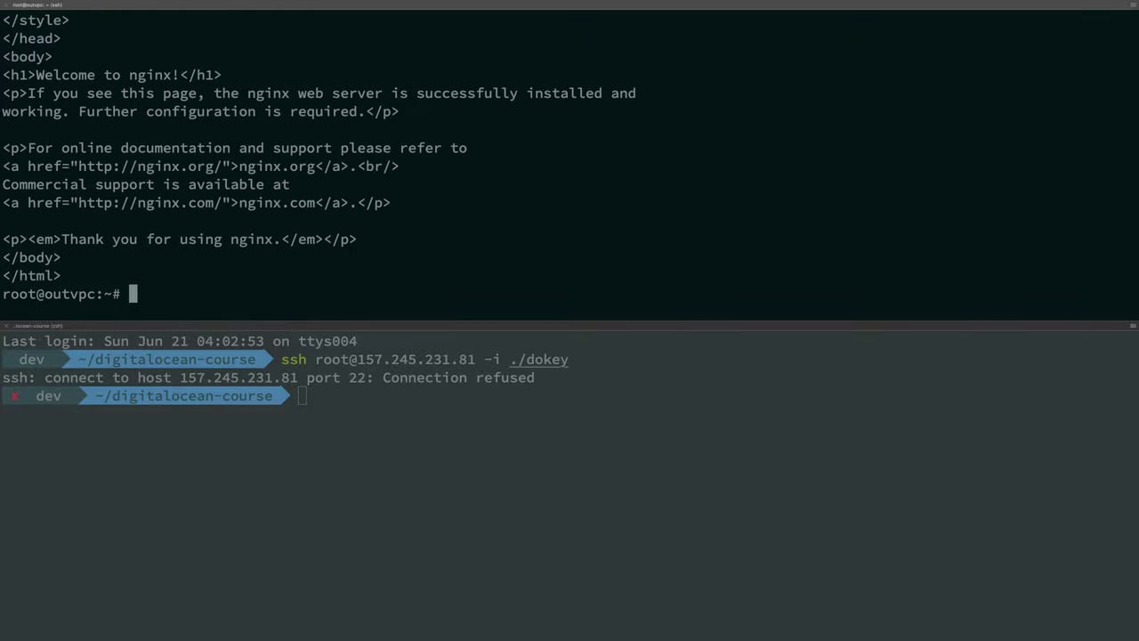
# Retry the ssh login to myfirstrecovery and accept the host fingerprint with yes
pyautogui.press('super+bracketright')
pyautogui.press('Up')
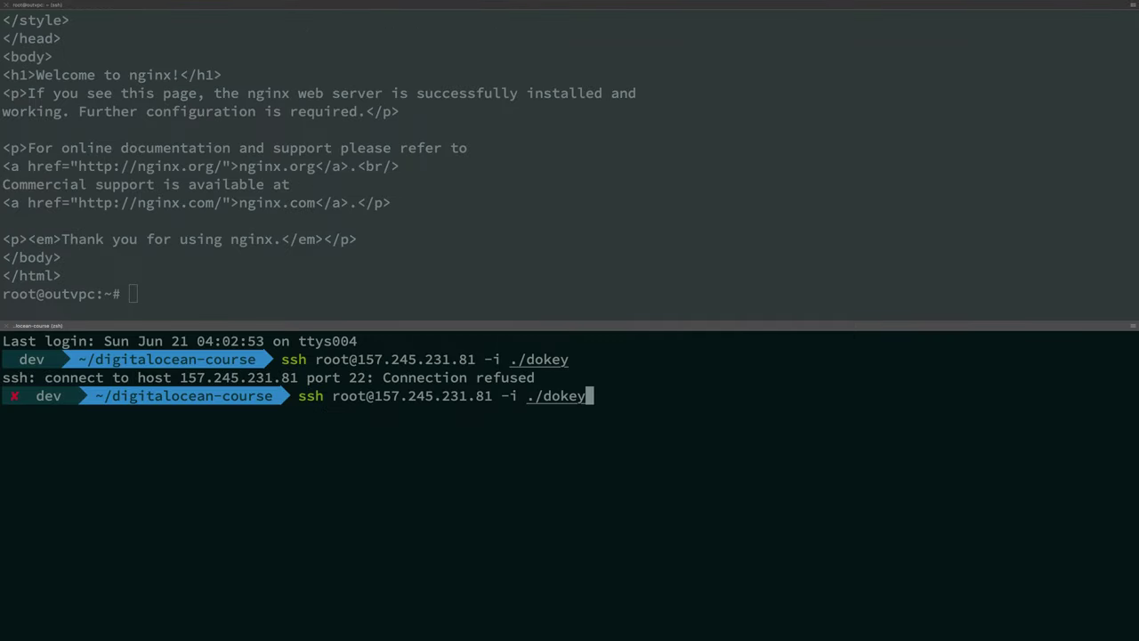
pyautogui.press('Return')
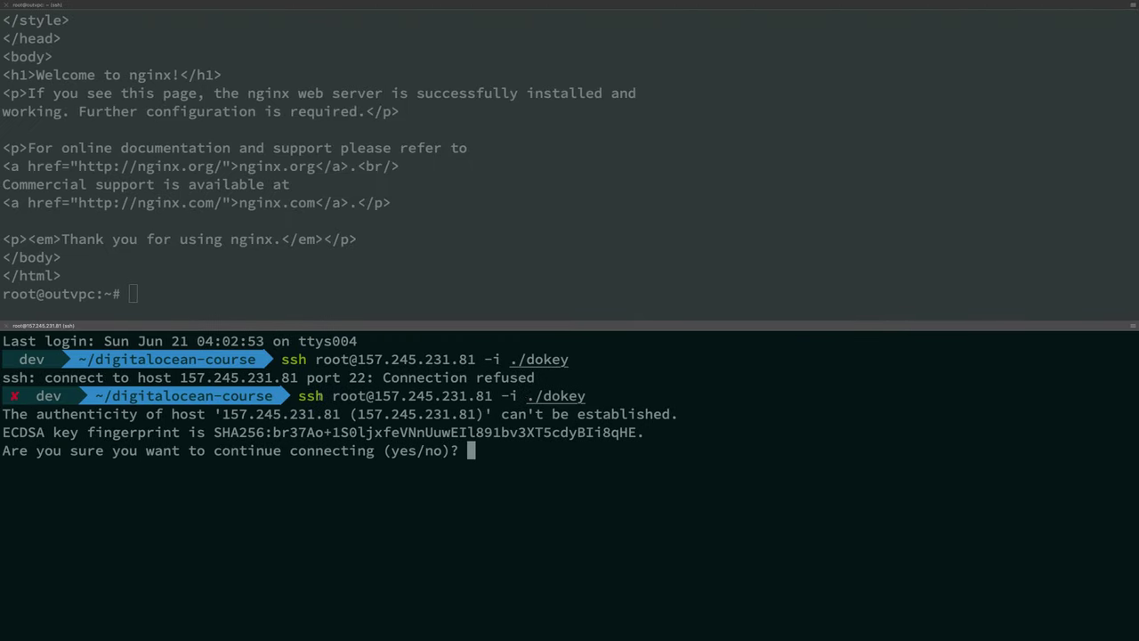
pyautogui.write('yes')
pyautogui.press('Return')
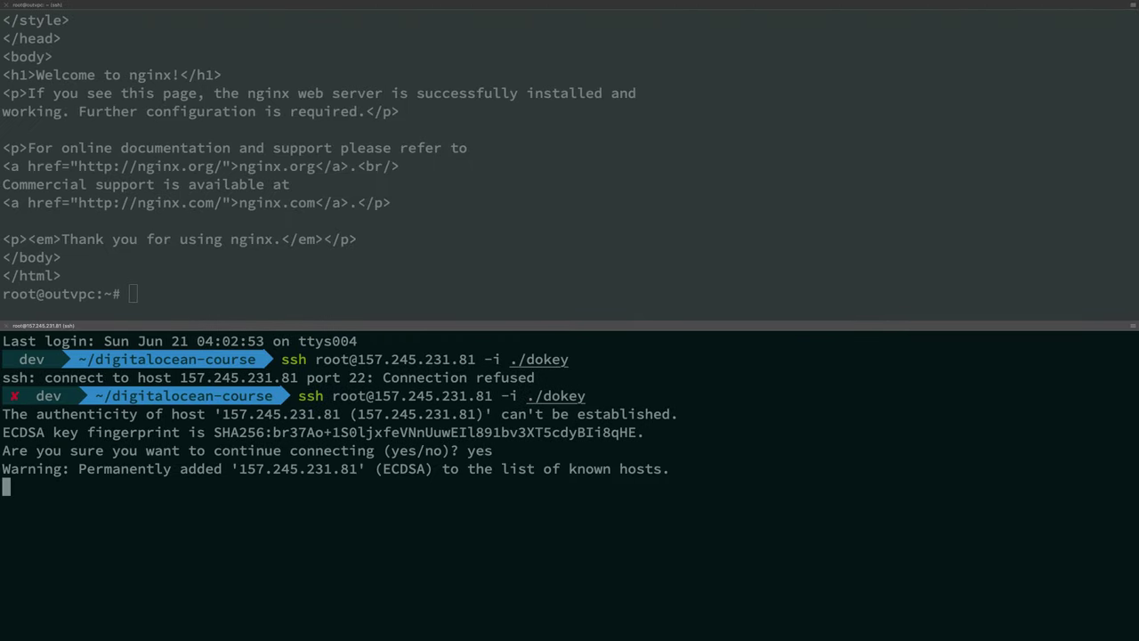
pyautogui.write('clear')
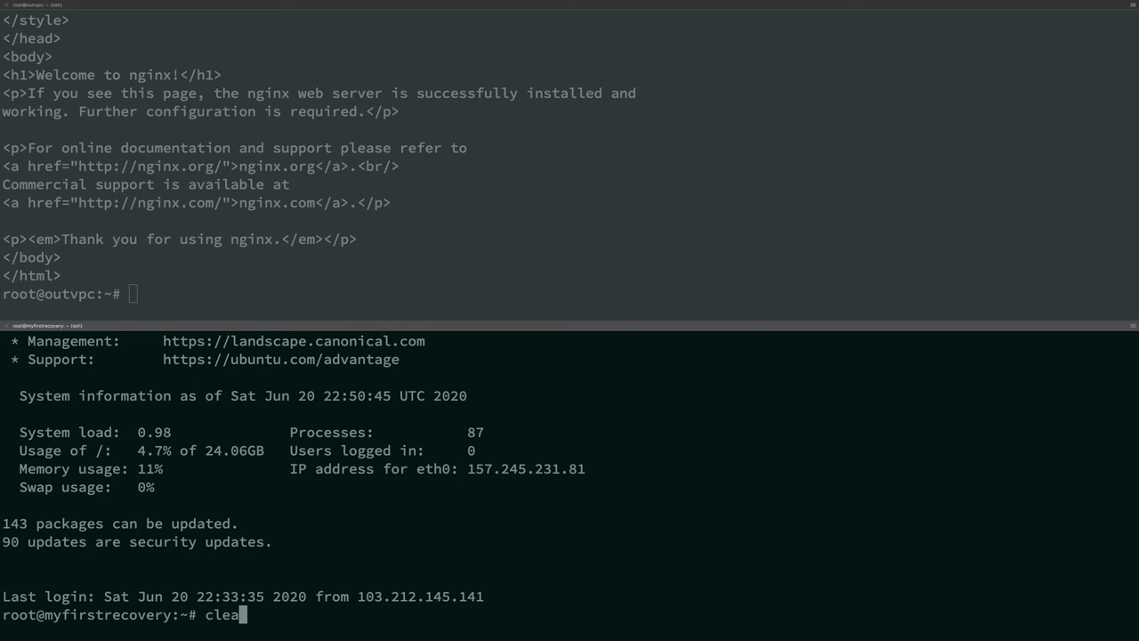
pyautogui.press('Return')
# Run curl localhost:80 on myfirstrecovery and load 157.245.231.81 in a new browser tab
pyautogui.hotkey('ctrl', 'Right')
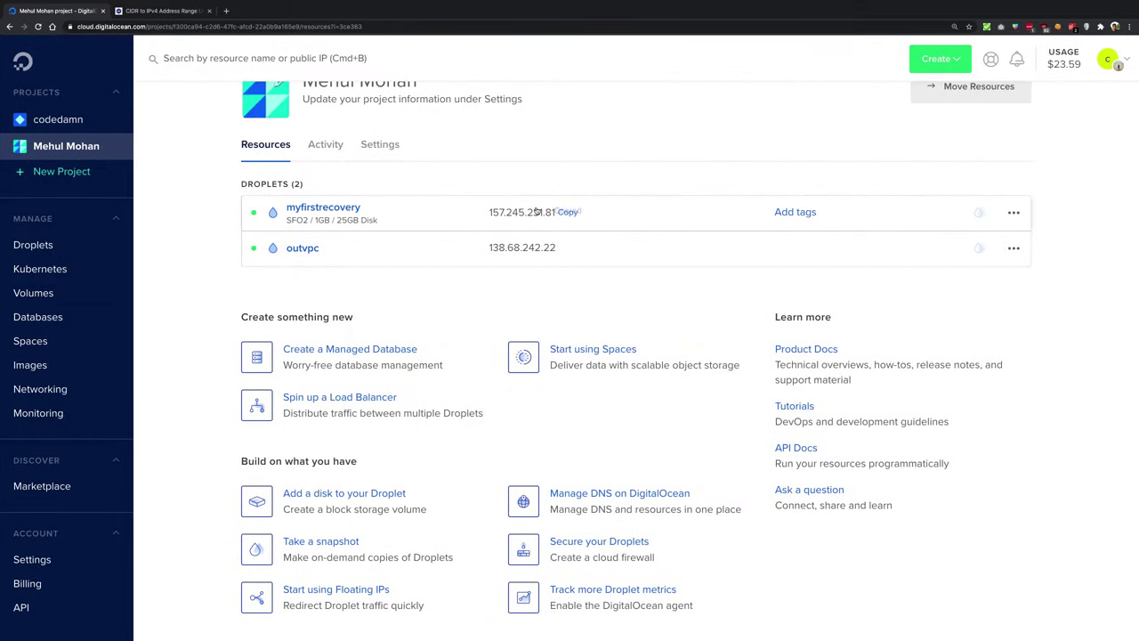
pyautogui.hotkey('ctrl', 'Left')
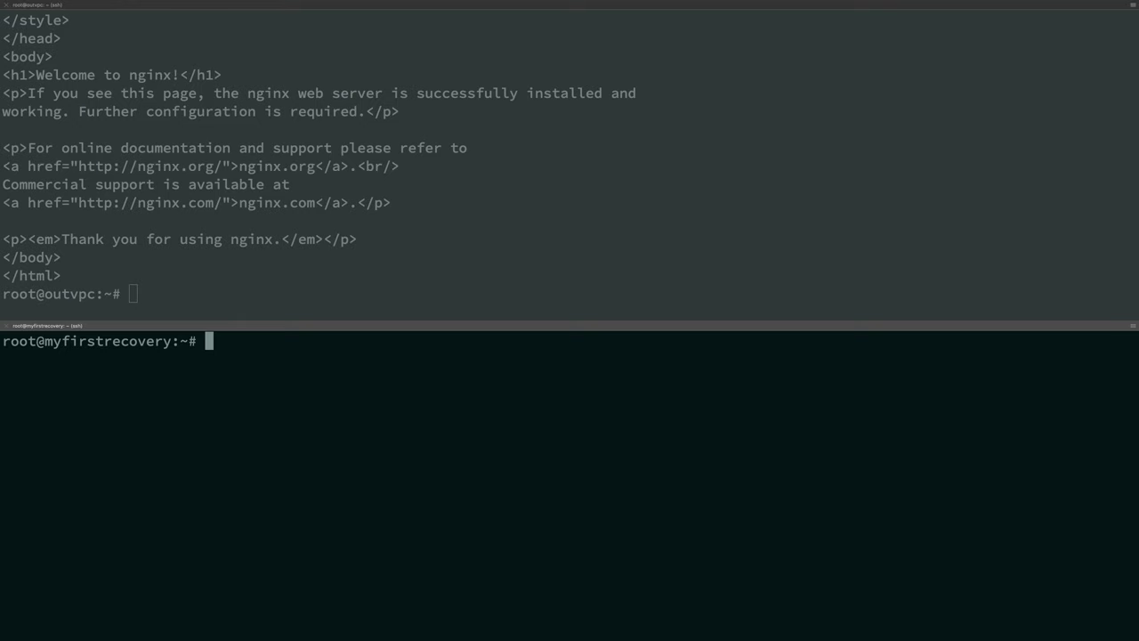
pyautogui.write('curl localhost:')
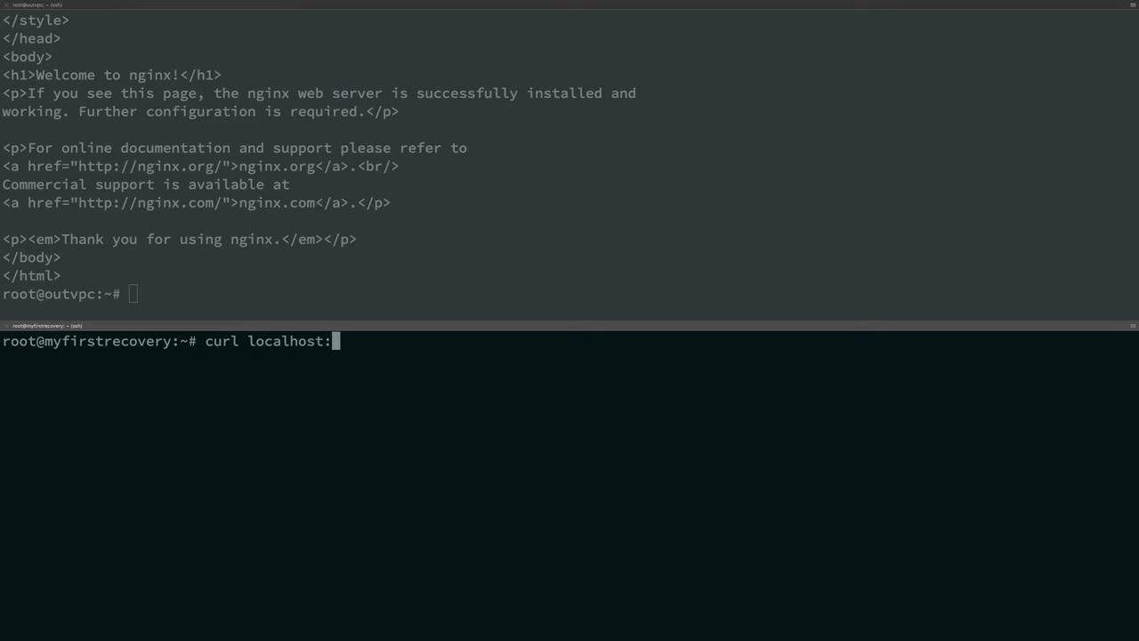
pyautogui.write('80')
pyautogui.press('Return')
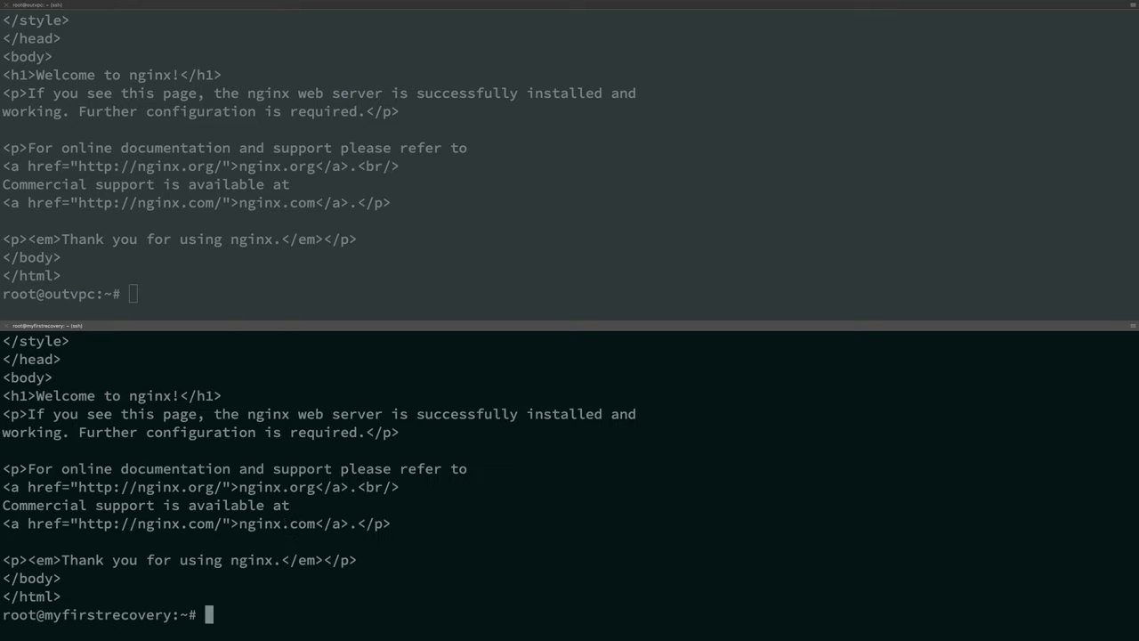
pyautogui.hotkey('ctrl', 'Right')
pyautogui.hotkey('ctrl', 't')
pyautogui.write('157.245.231.81')
pyautogui.press('Return')
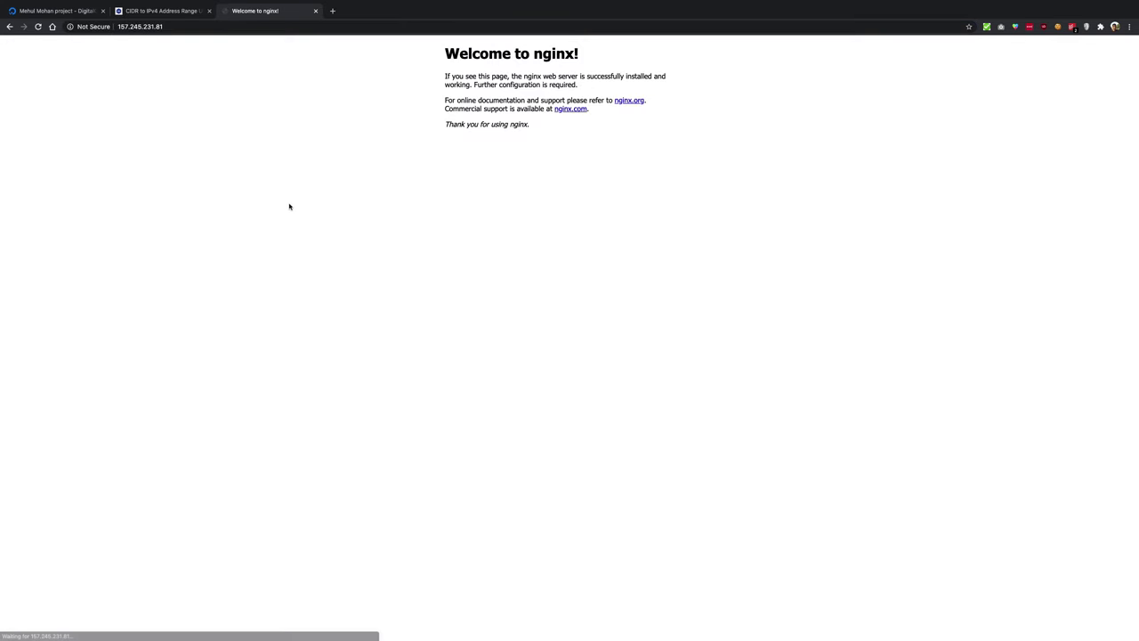
# Enlarge the nginx welcome page, then list files on the recovery droplet to find secre.txt
pyautogui.hotkey('ctrl', '+')
pyautogui.hotkey('ctrl', '+')
pyautogui.hotkey('ctrl', '+')
pyautogui.hotkey('ctrl', '+')
pyautogui.hotkey('ctrl', '+')
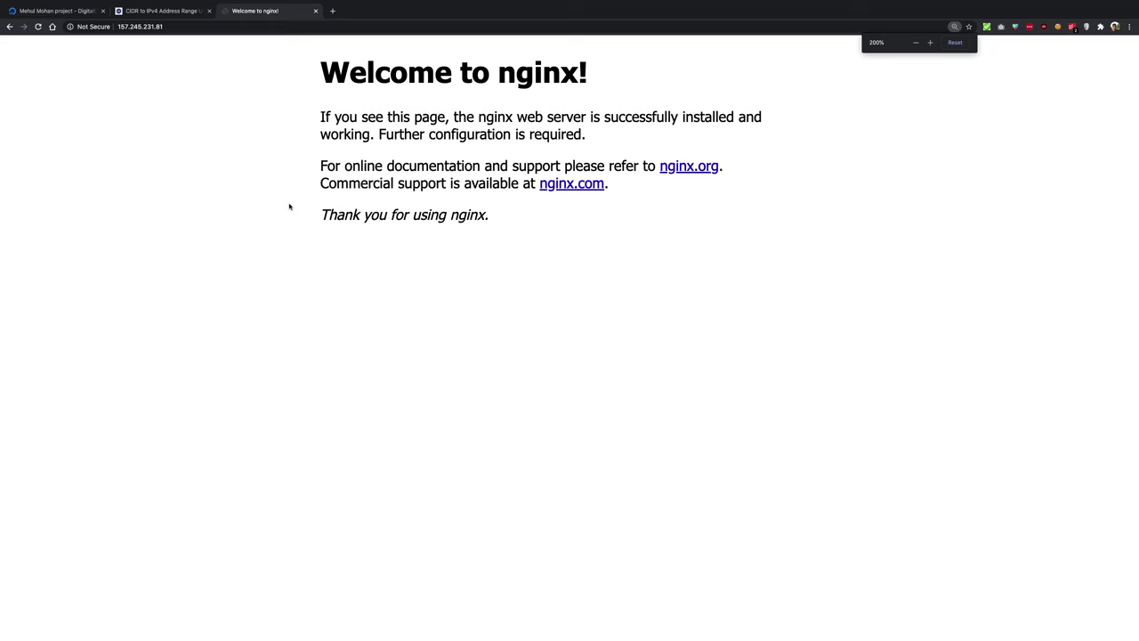
pyautogui.press('super+1')
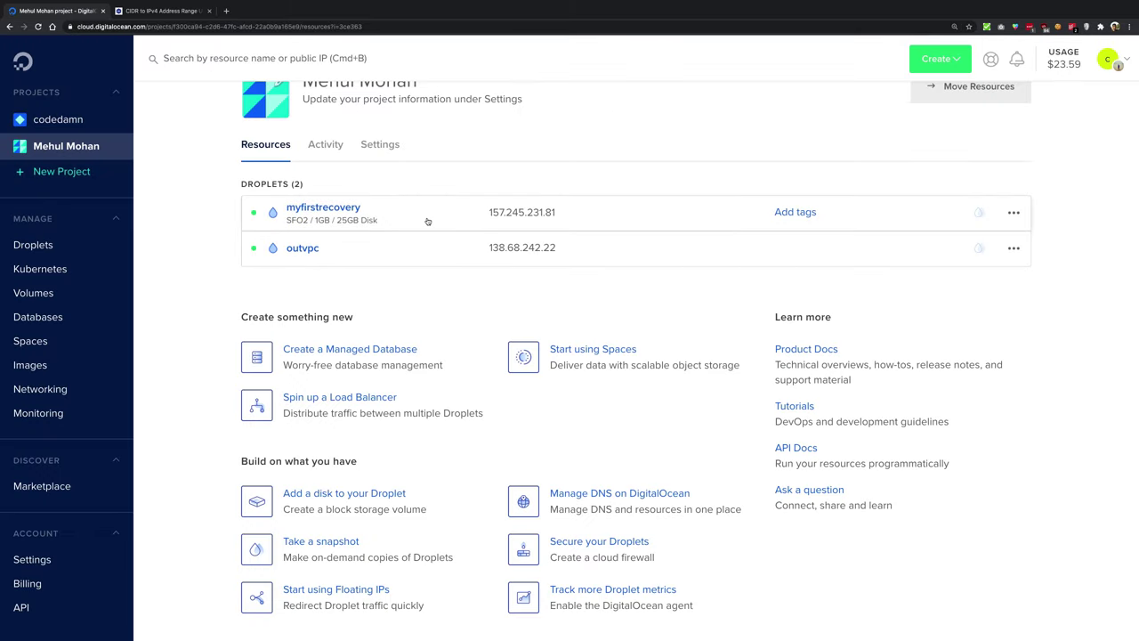
pyautogui.hotkey('ctrl', 'Left')
pyautogui.write('ls')
pyautogui.press('Return')
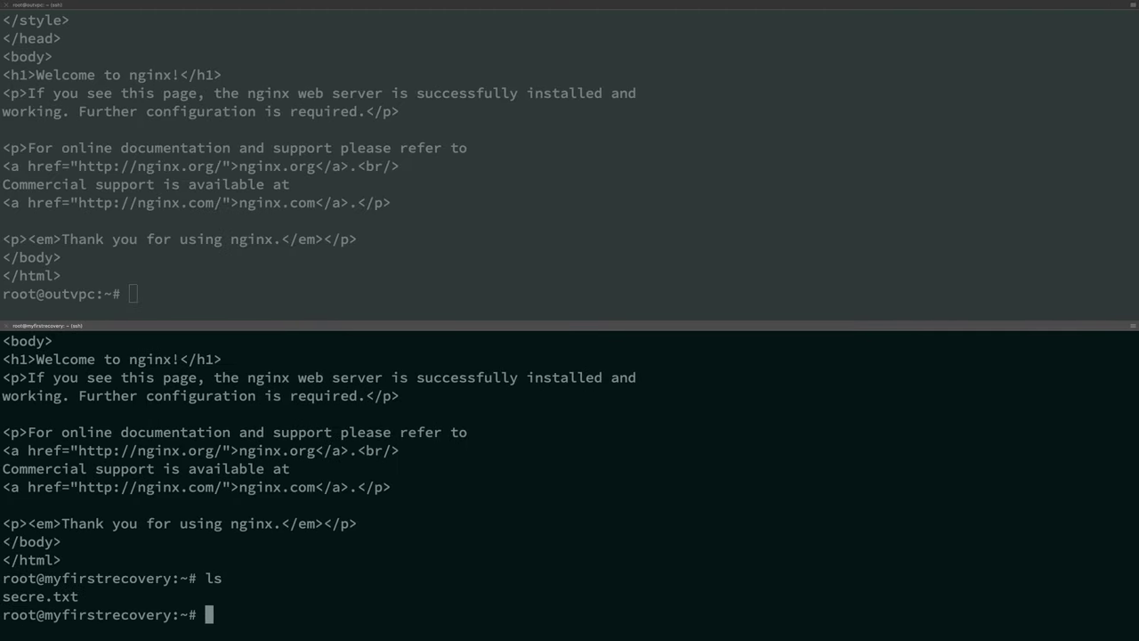
pyautogui.doubleClick(64, 597)
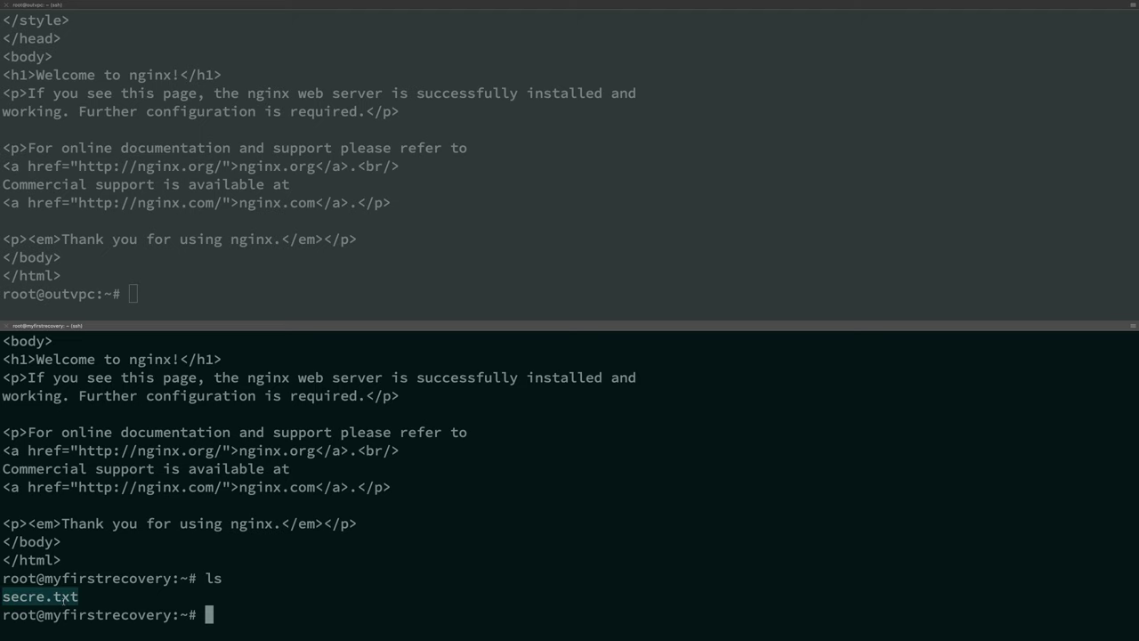
# List files on outvpc, then print secre.txt on the recovery droplet with cat
pyautogui.click(203, 293)
pyautogui.write('ls')
pyautogui.press('Return')
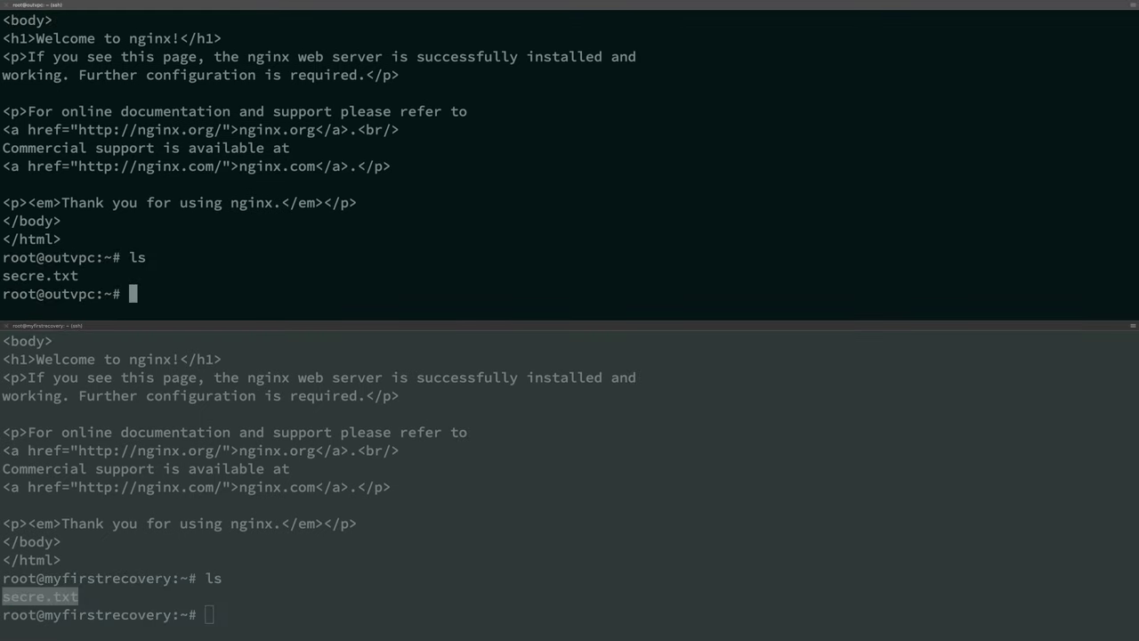
pyautogui.click(114, 506)
pyautogui.write('cat secre.txt')
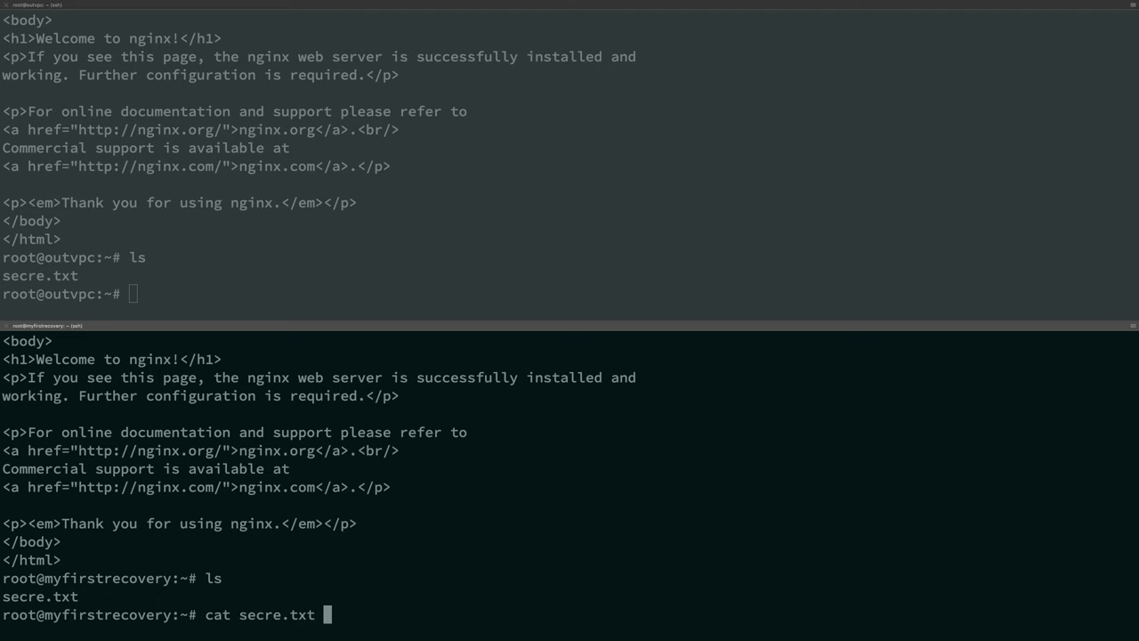
pyautogui.press('Return')
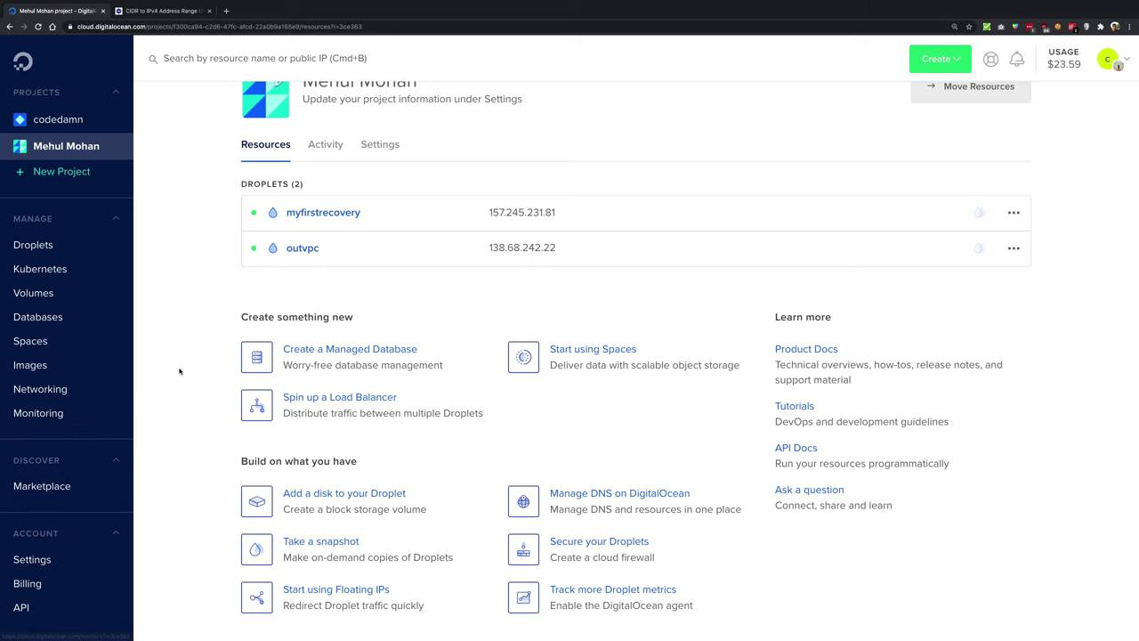
# Scroll back up the project's Resources page
pyautogui.scroll(2, 178, 368)
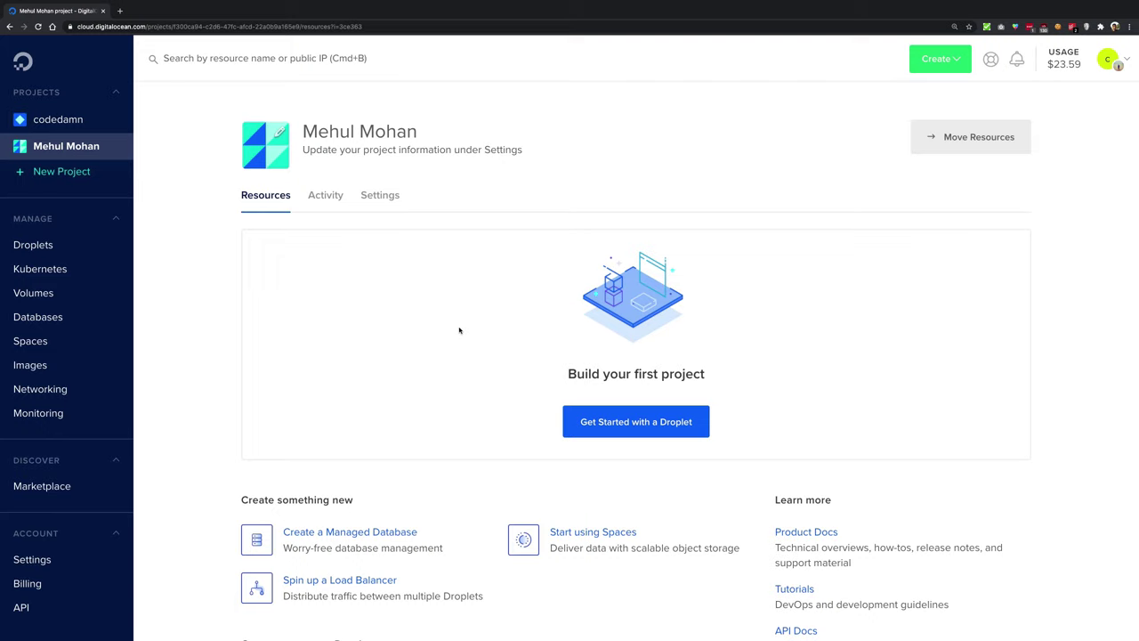
# Open the Volumes page and read its block storage description
pyautogui.click(55, 299)
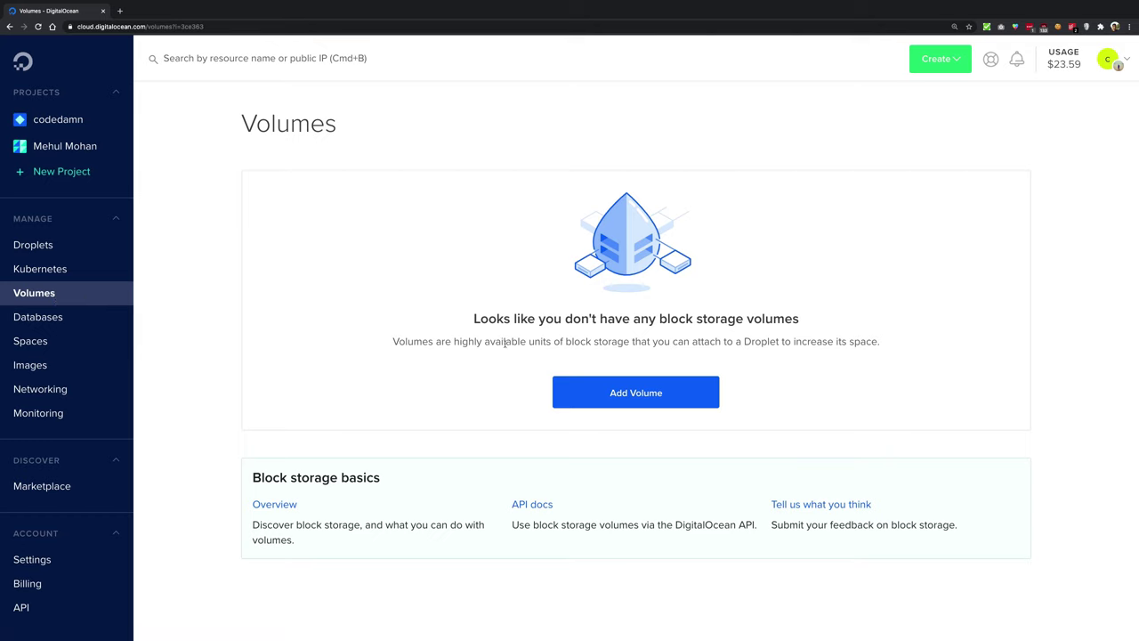
pyautogui.moveTo(381, 344); pyautogui.dragTo(626, 341)
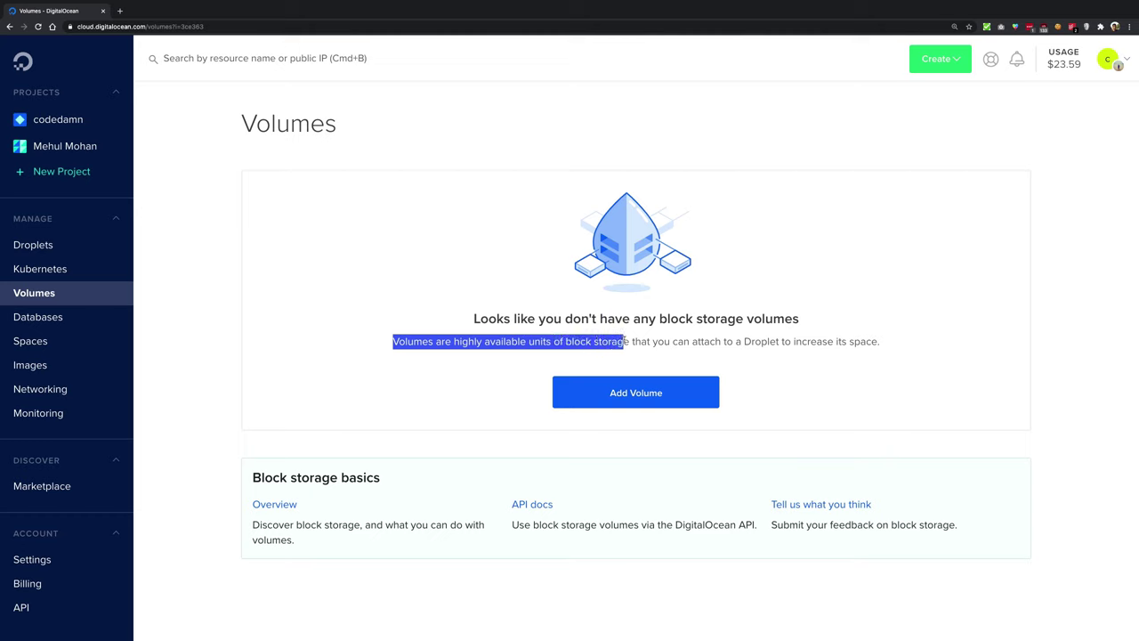
pyautogui.doubleClick(623, 342)
pyautogui.doubleClick(579, 343)
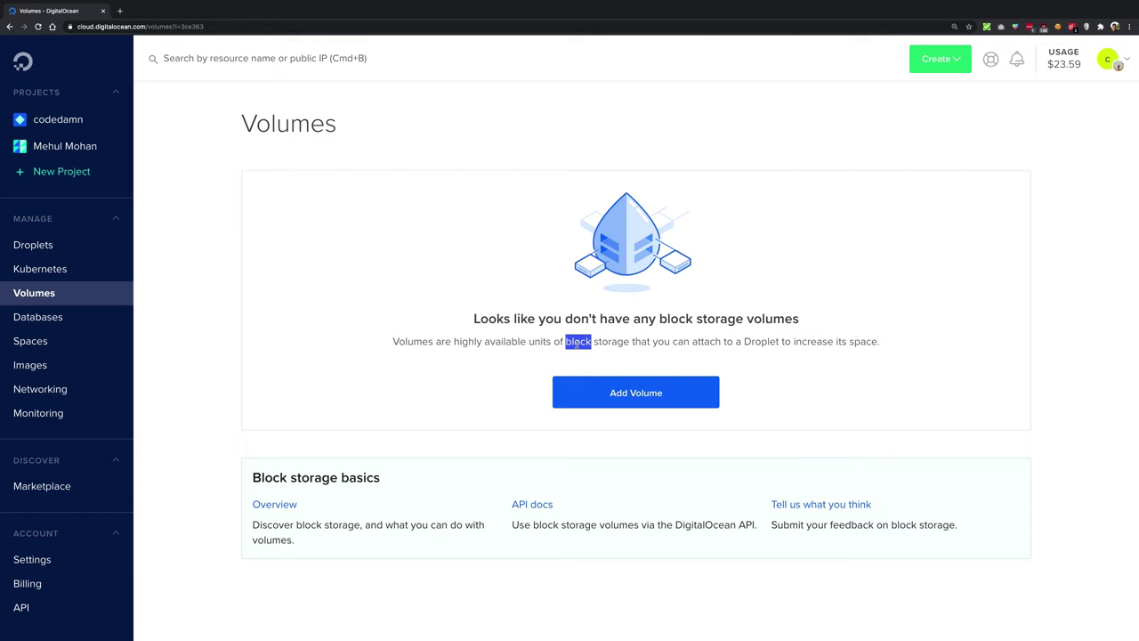
pyautogui.tripleClick(579, 343)
pyautogui.click(664, 341)
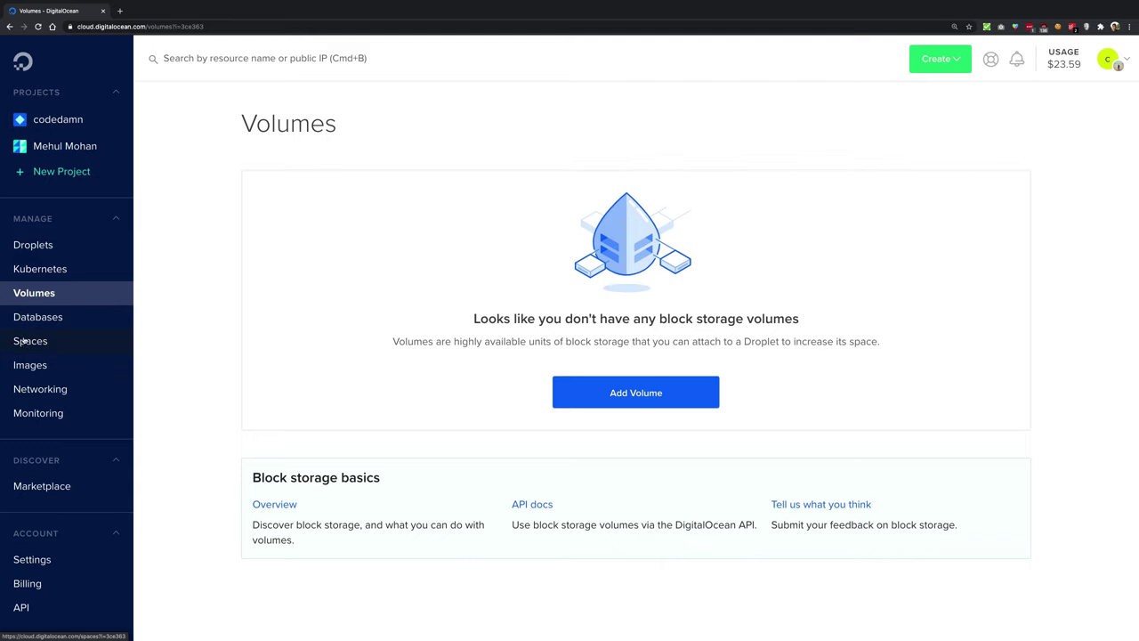
pyautogui.click(36, 346)
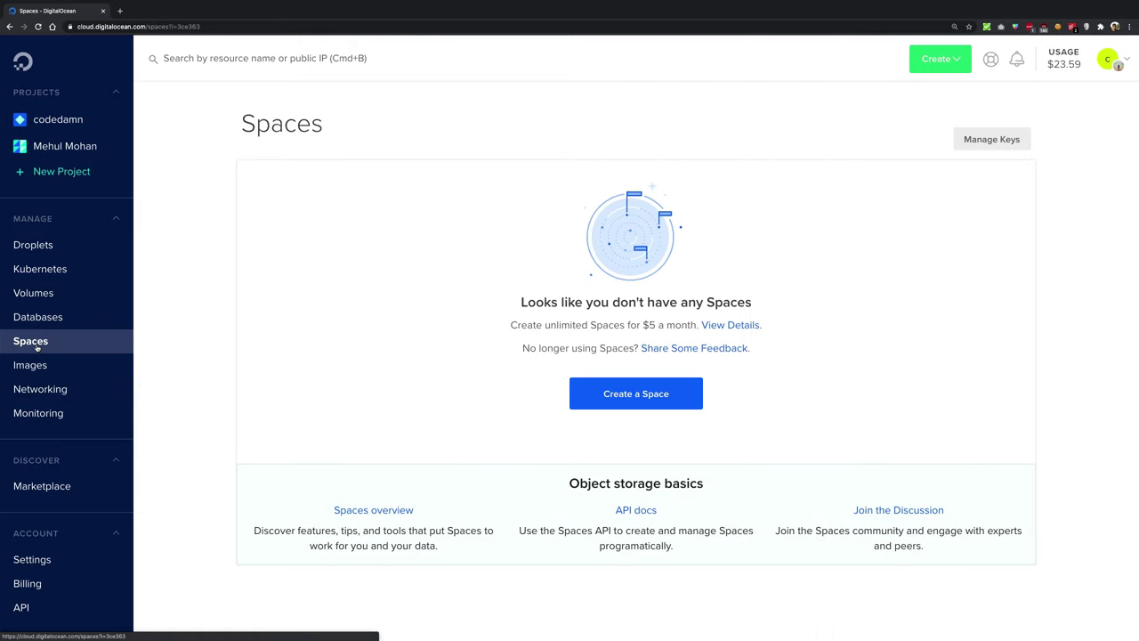
pyautogui.tripleClick(613, 495)
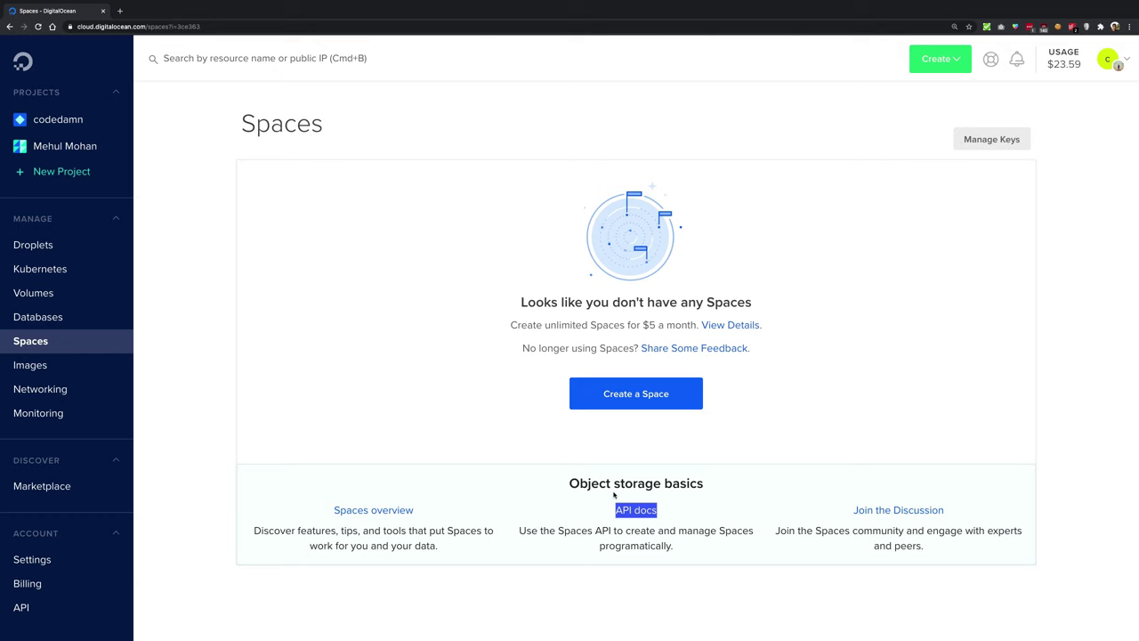
pyautogui.tripleClick(594, 481)
pyautogui.click(637, 482)
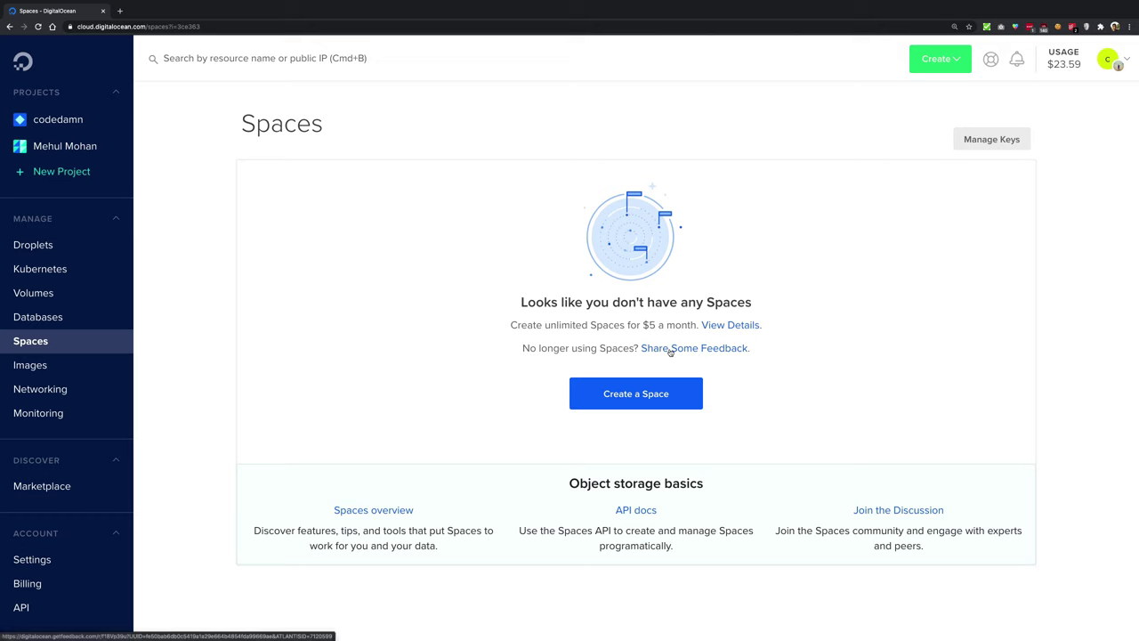
pyautogui.moveTo(569, 483); pyautogui.dragTo(706, 484)
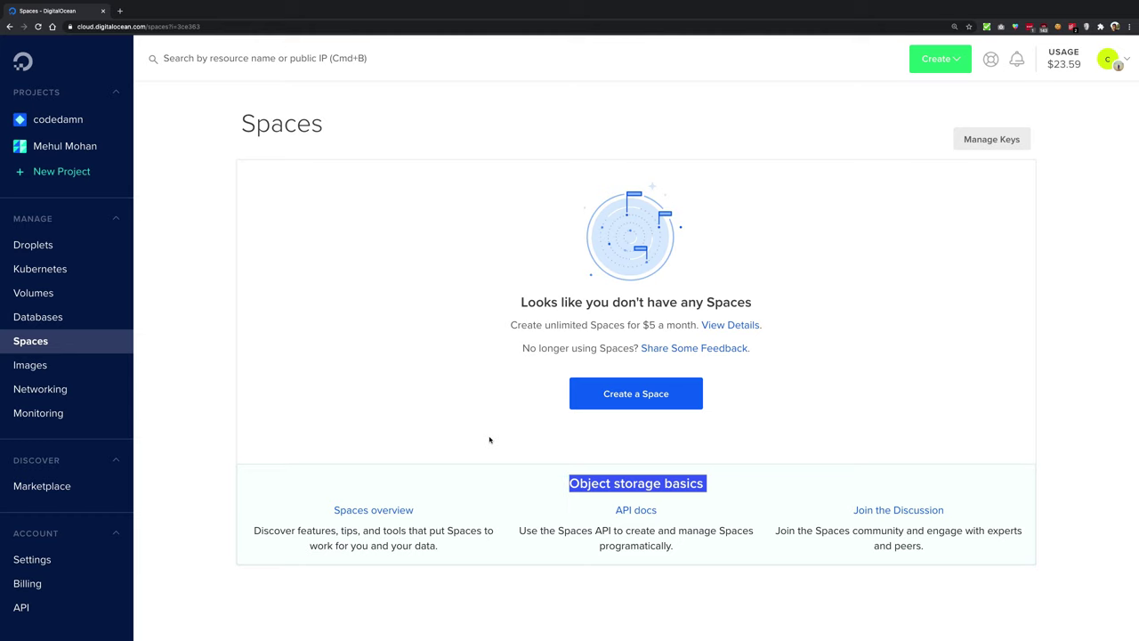
pyautogui.click(543, 454)
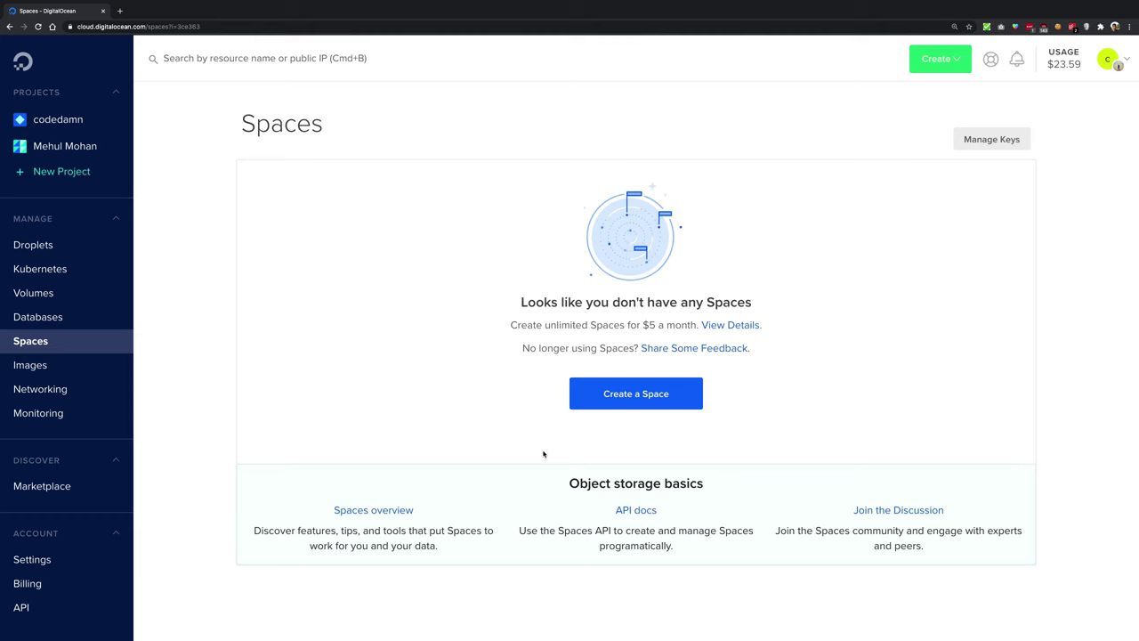
pyautogui.tripleClick(607, 479)
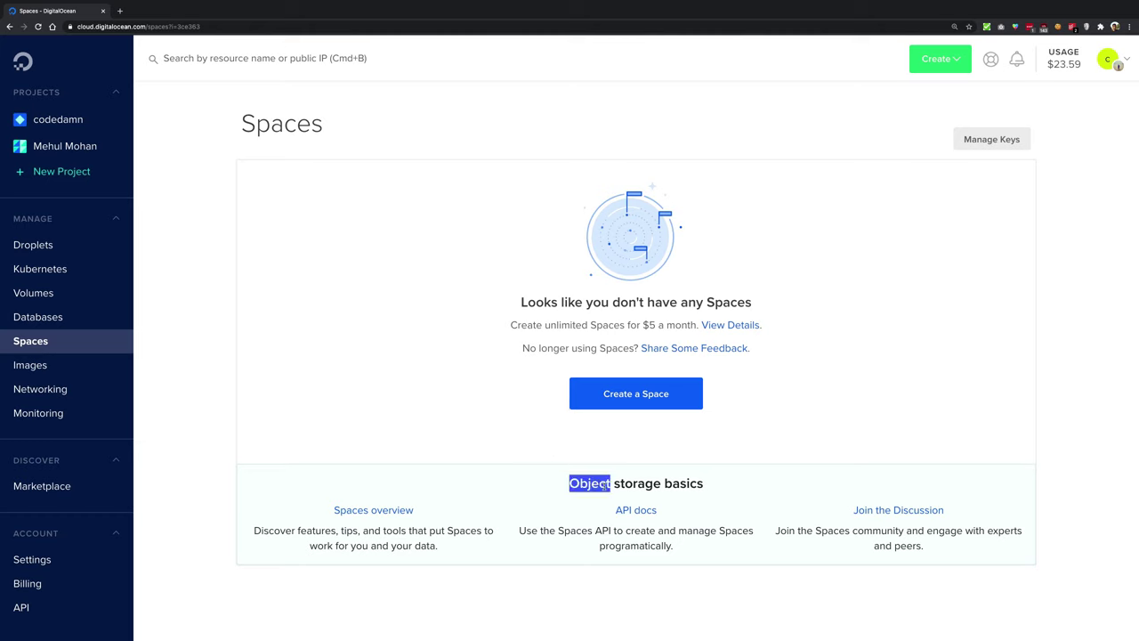
pyautogui.click(691, 482)
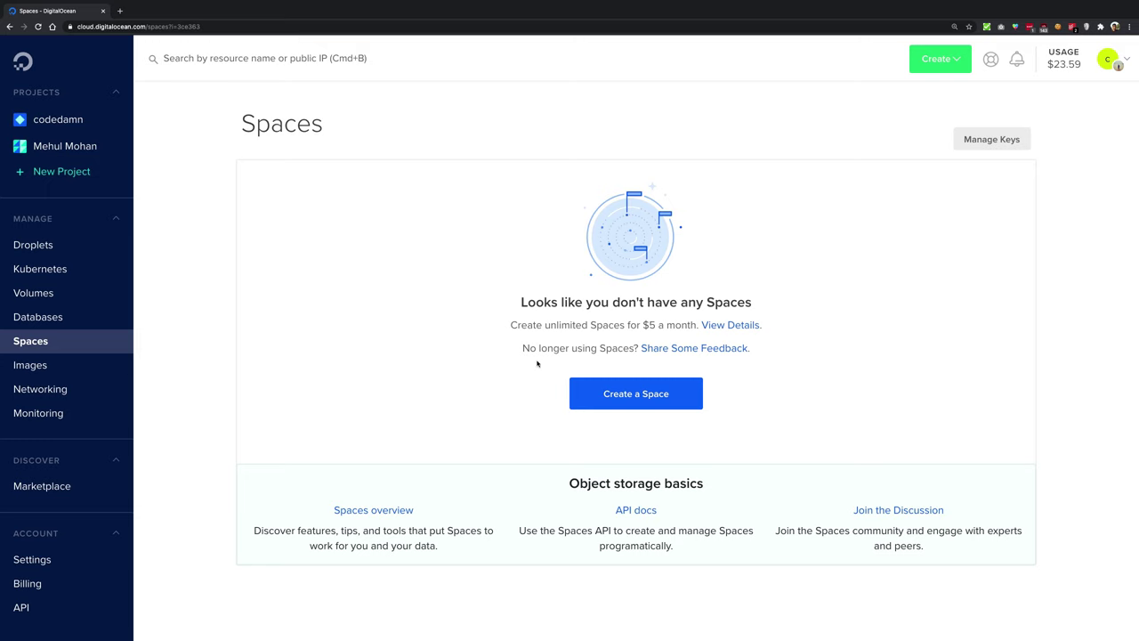
# Begin a new Space with Singapore as the datacenter region
pyautogui.click(613, 394)
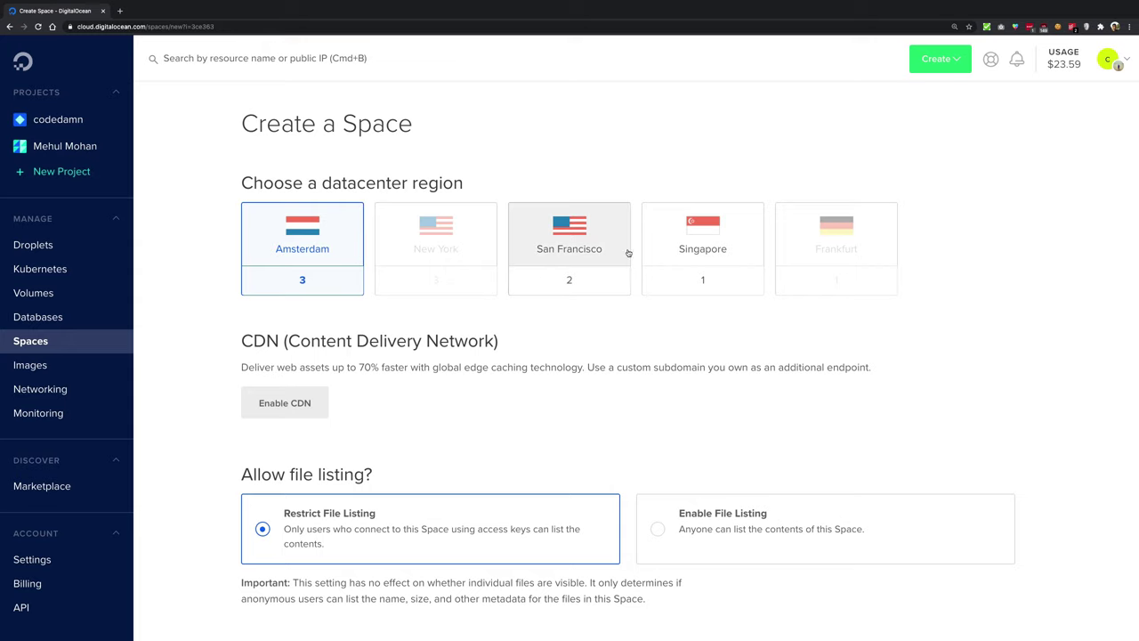
pyautogui.click(548, 249)
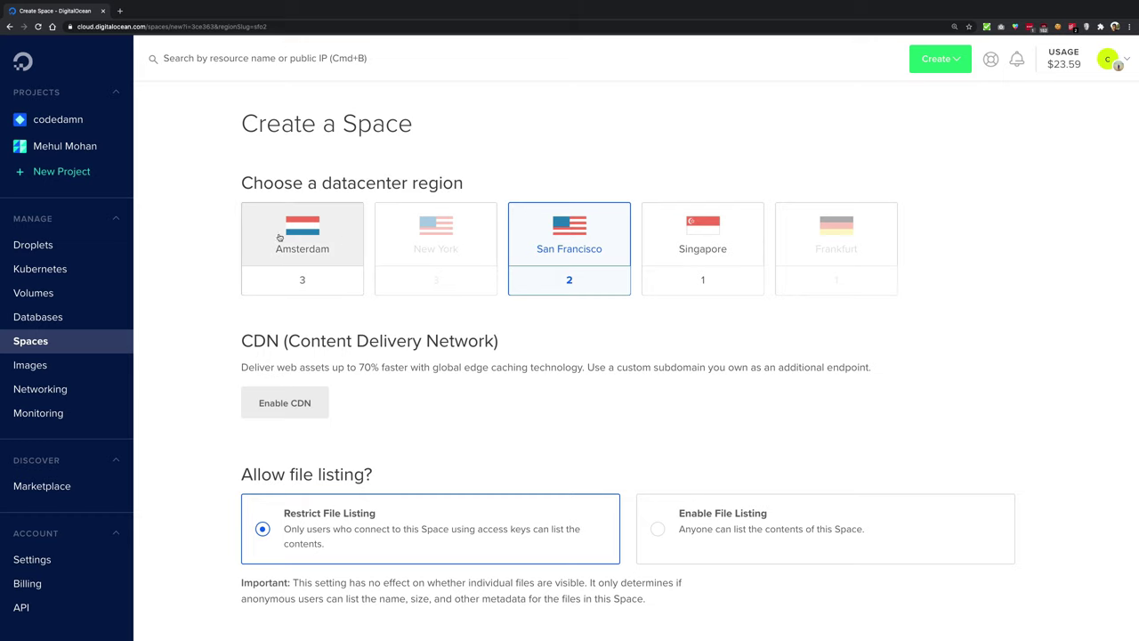
pyautogui.click(283, 242)
pyautogui.click(555, 249)
pyautogui.click(729, 250)
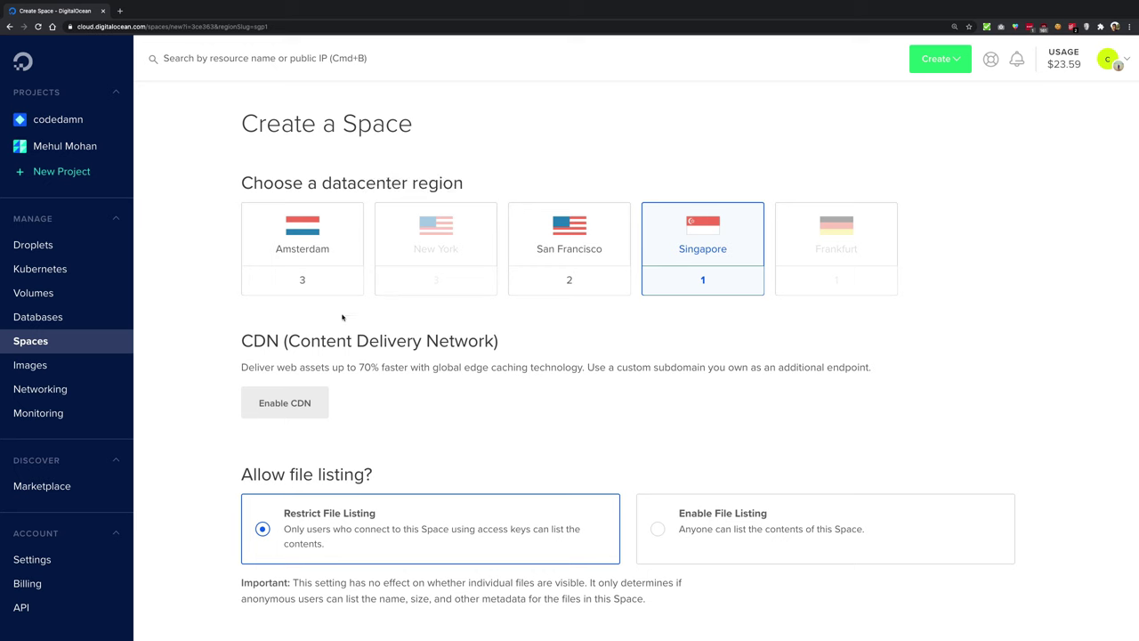
pyautogui.scroll(-2, 342, 317)
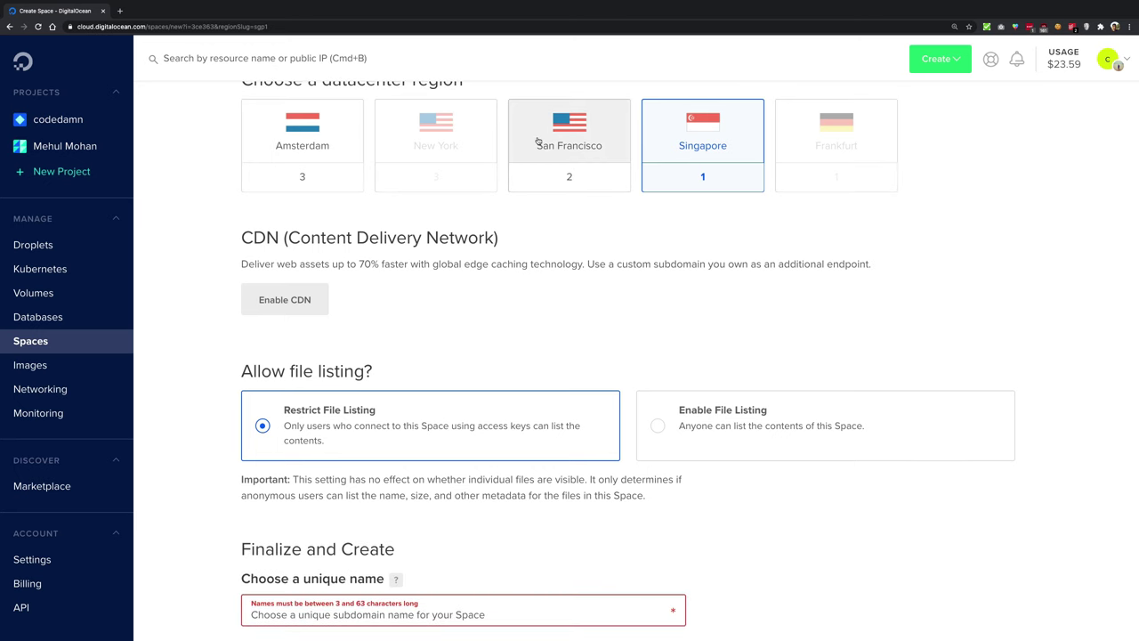
pyautogui.scroll(2, 492, 286)
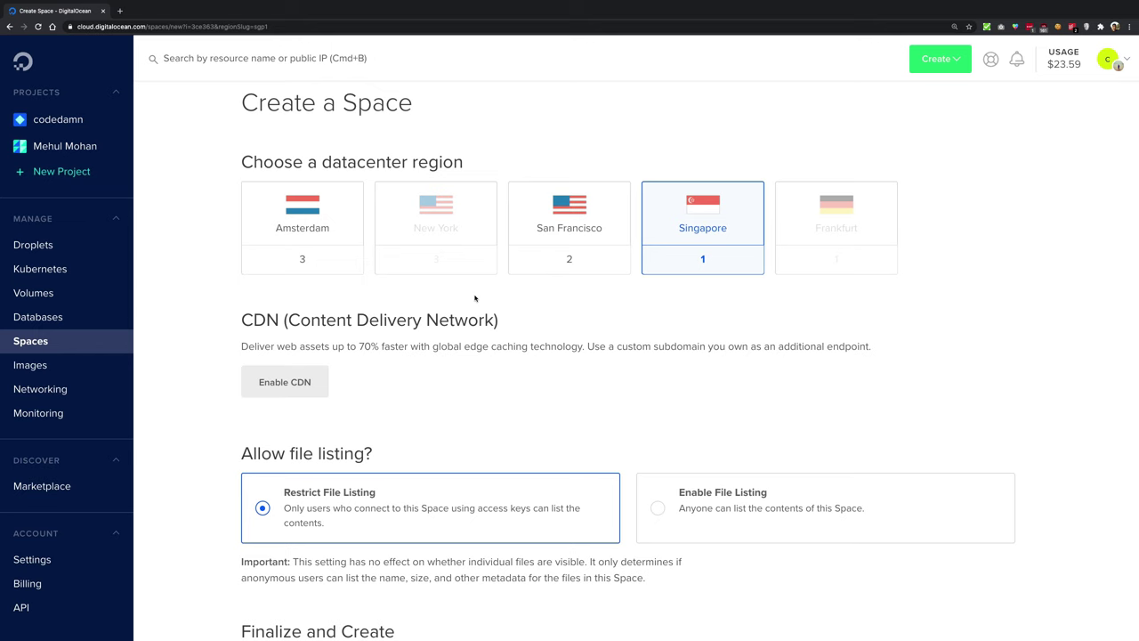
# Set the new Space's file listing option to Enable File Listing
pyautogui.scroll(-2, 474, 298)
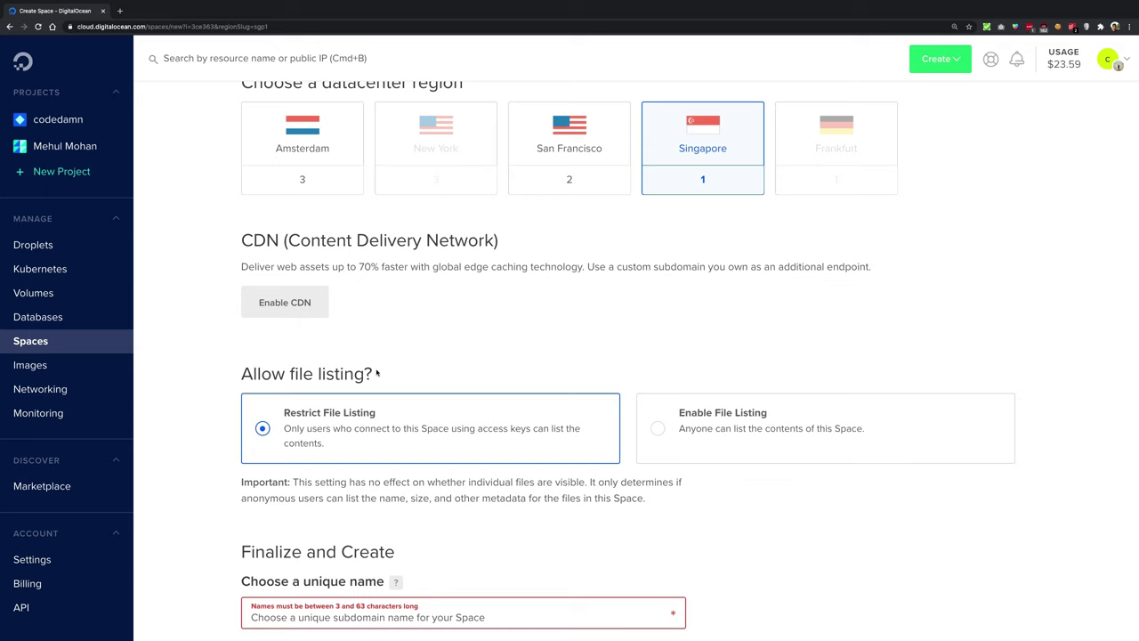
pyautogui.scroll(2, 376, 370)
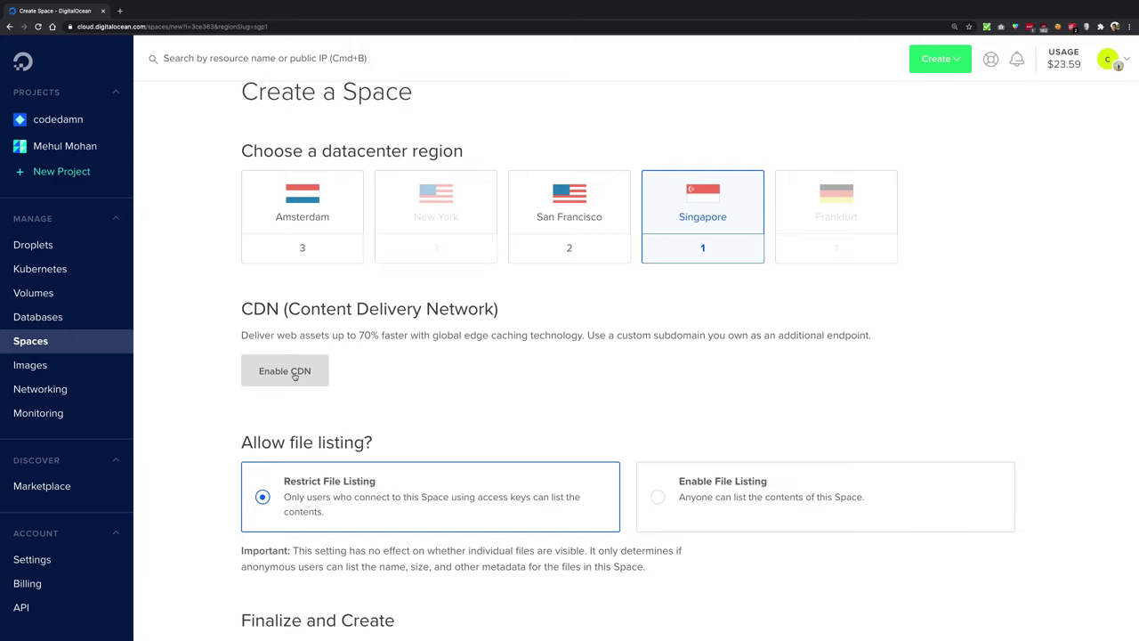
pyautogui.scroll(-3, 389, 420)
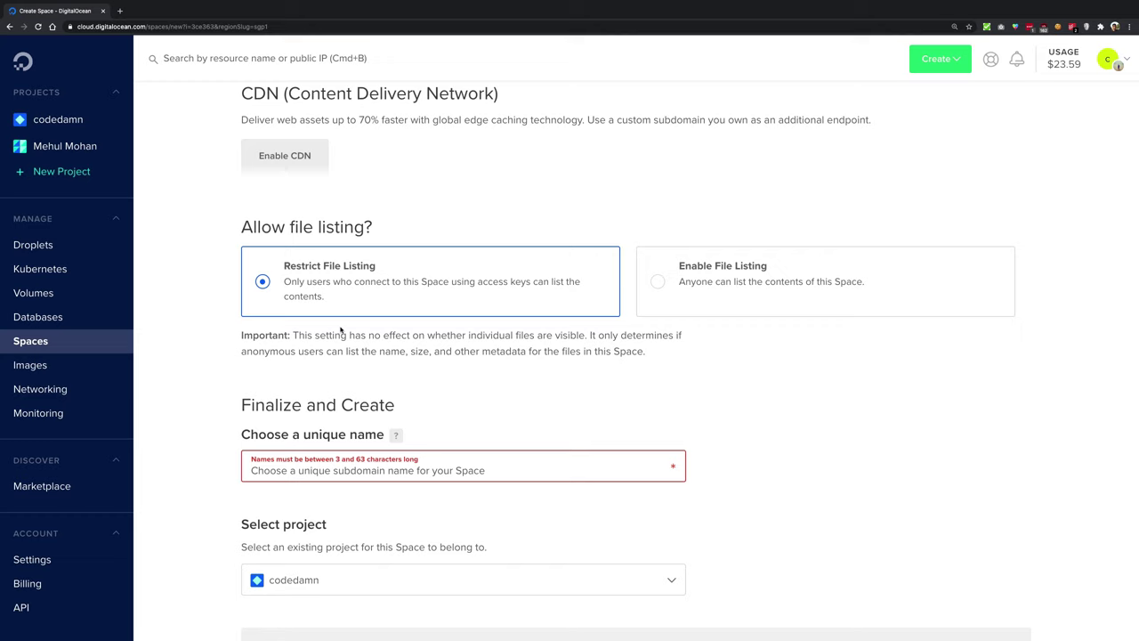
pyautogui.click(669, 291)
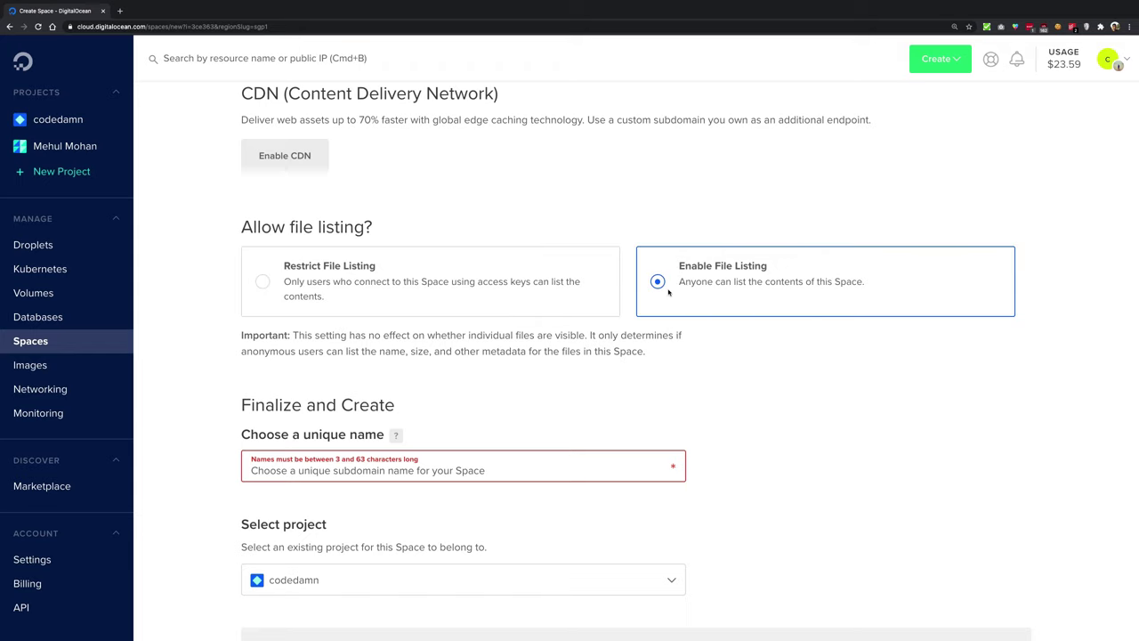
pyautogui.click(531, 285)
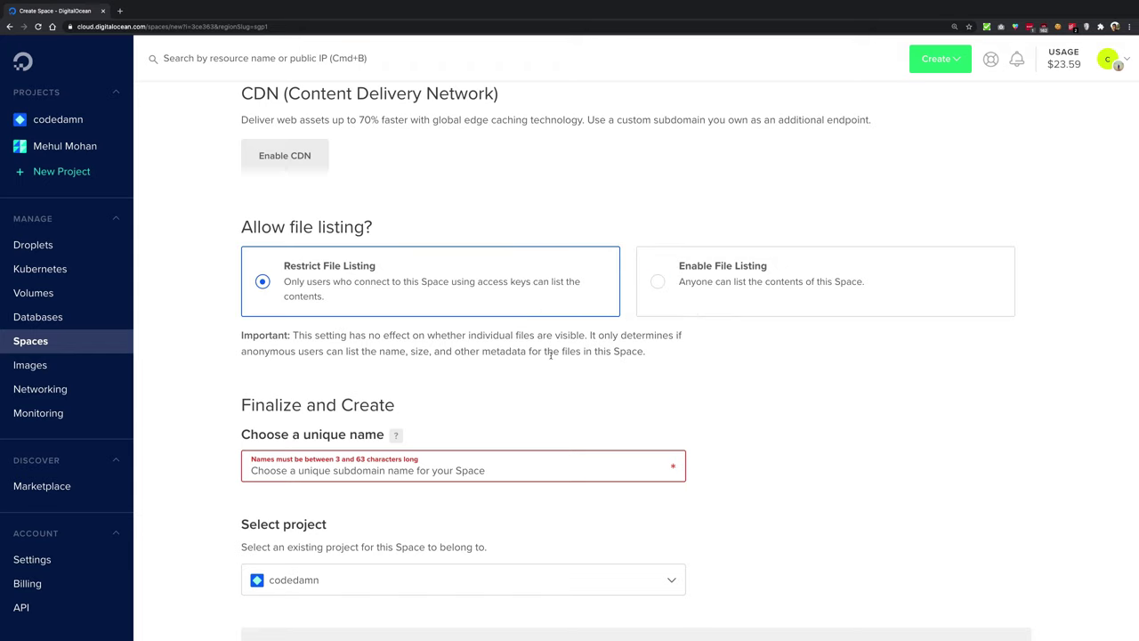
pyautogui.click(746, 308)
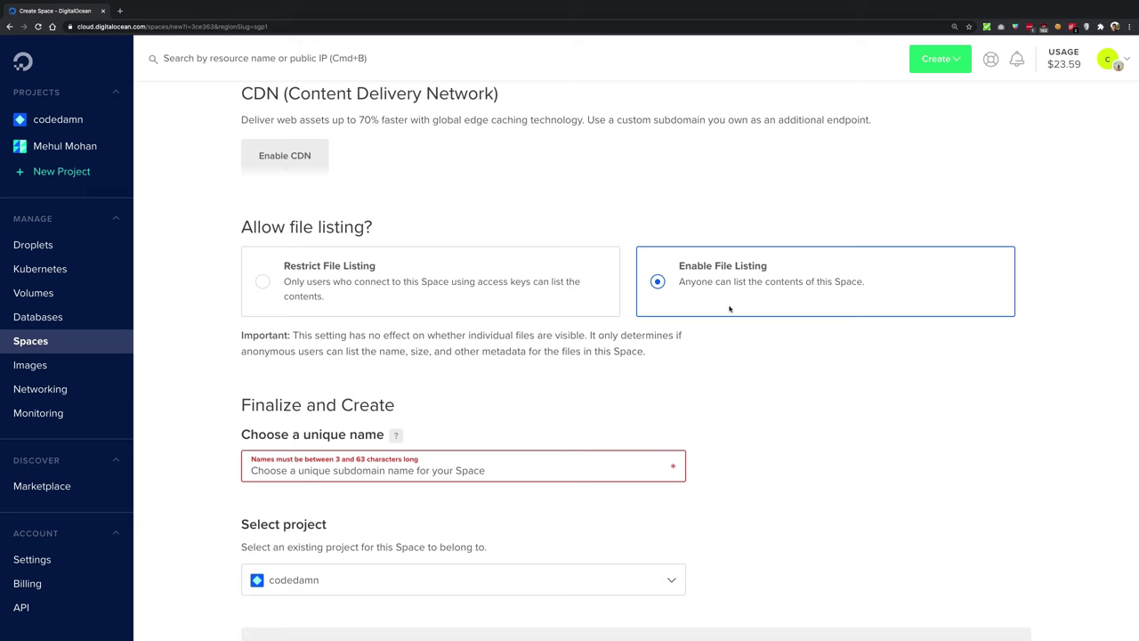
pyautogui.scroll(-3, 759, 311)
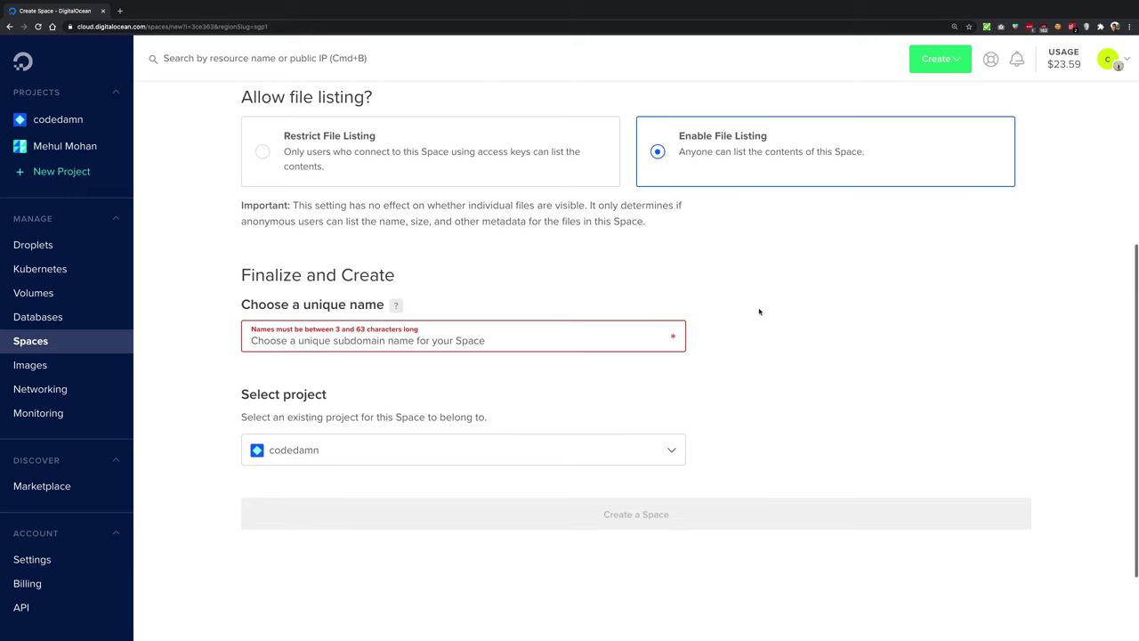
# Name the Space 'codedamn-is-the-best' and review its origin URL
pyautogui.click(492, 329)
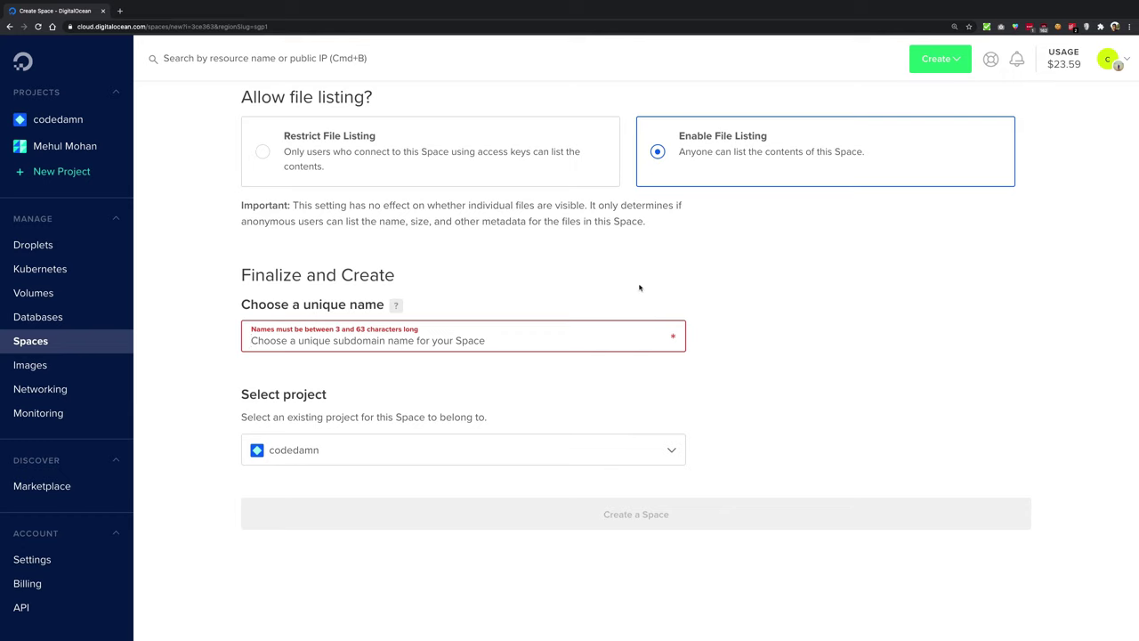
pyautogui.write('codedamn-')
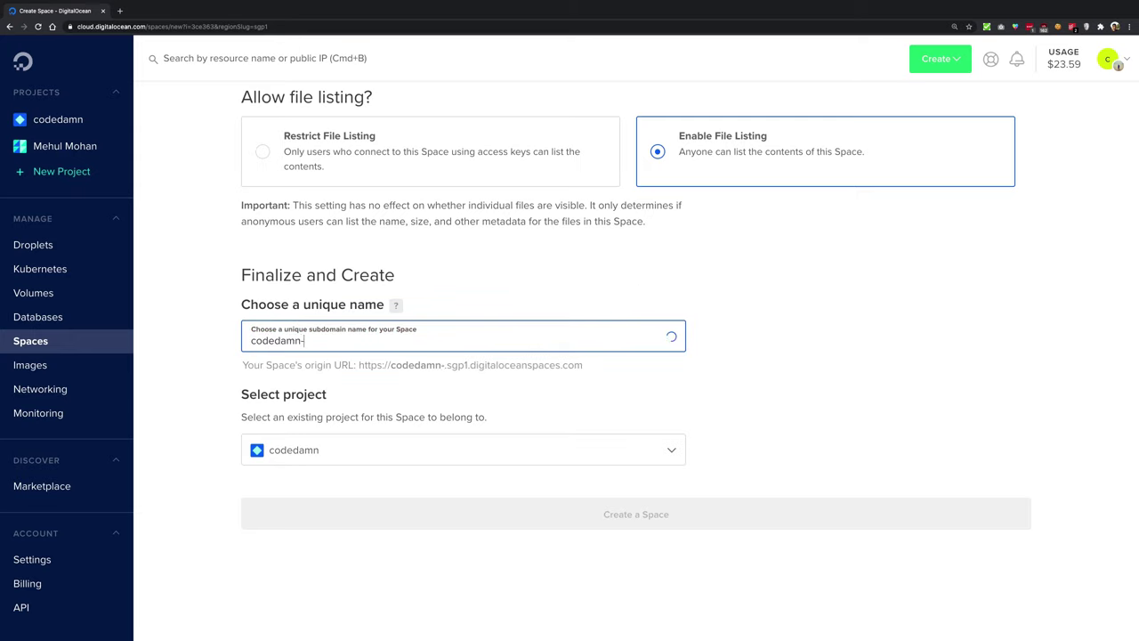
pyautogui.write('is the-best')
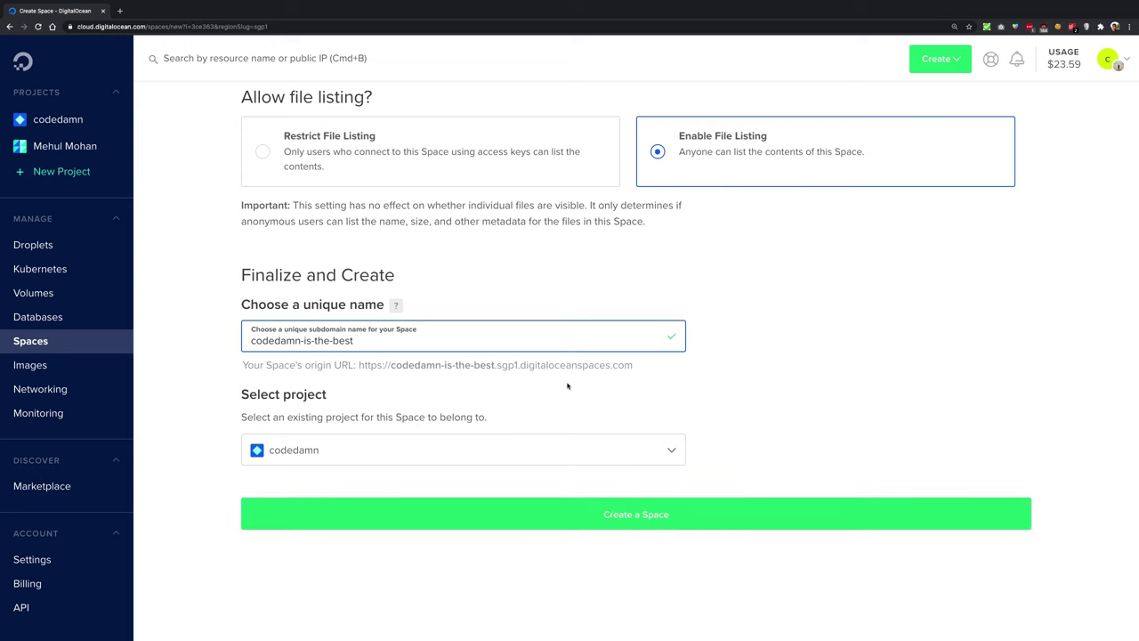
pyautogui.tripleClick(521, 367)
pyautogui.click(532, 388)
pyautogui.scroll(-1, 531, 387)
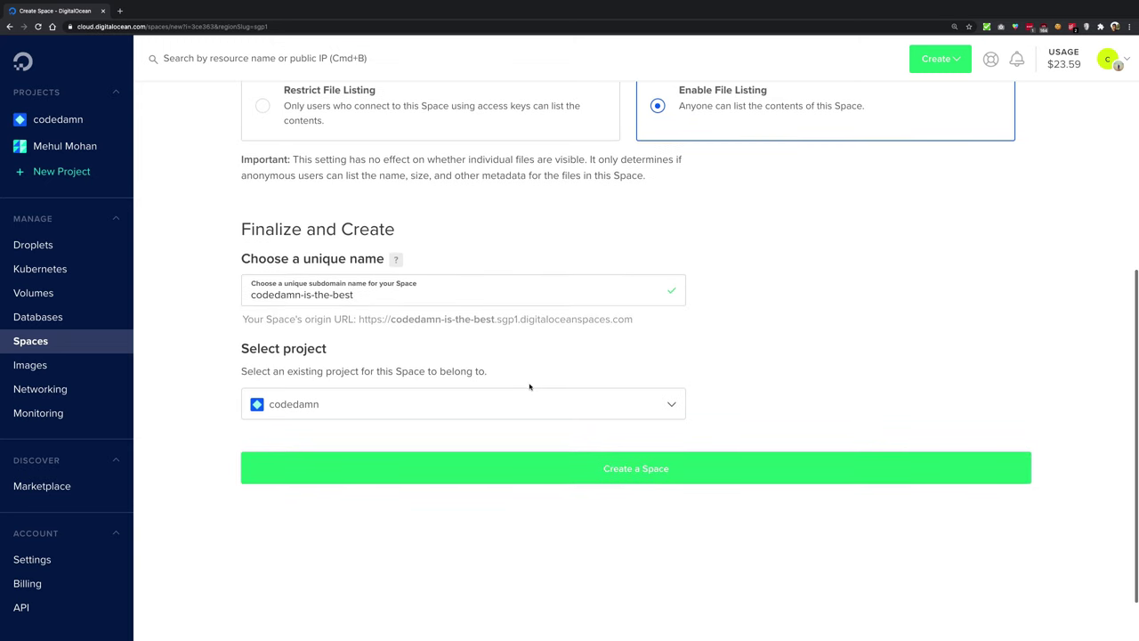
pyautogui.tripleClick(466, 317)
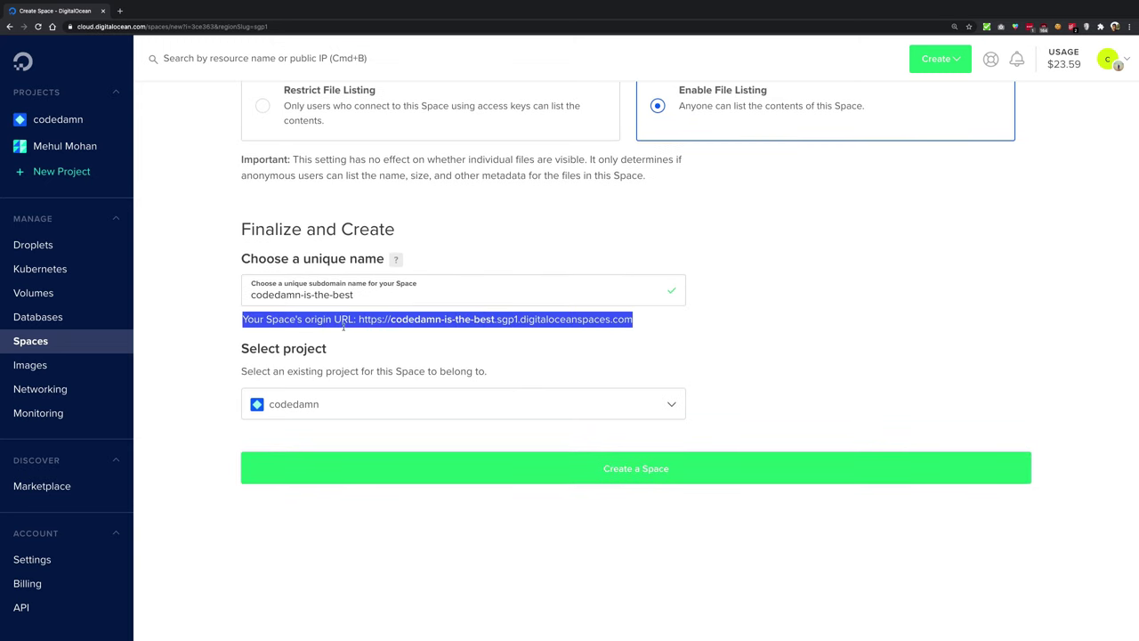
# Assign the Space to the personal project and create it
pyautogui.click(394, 404)
pyautogui.click(383, 464)
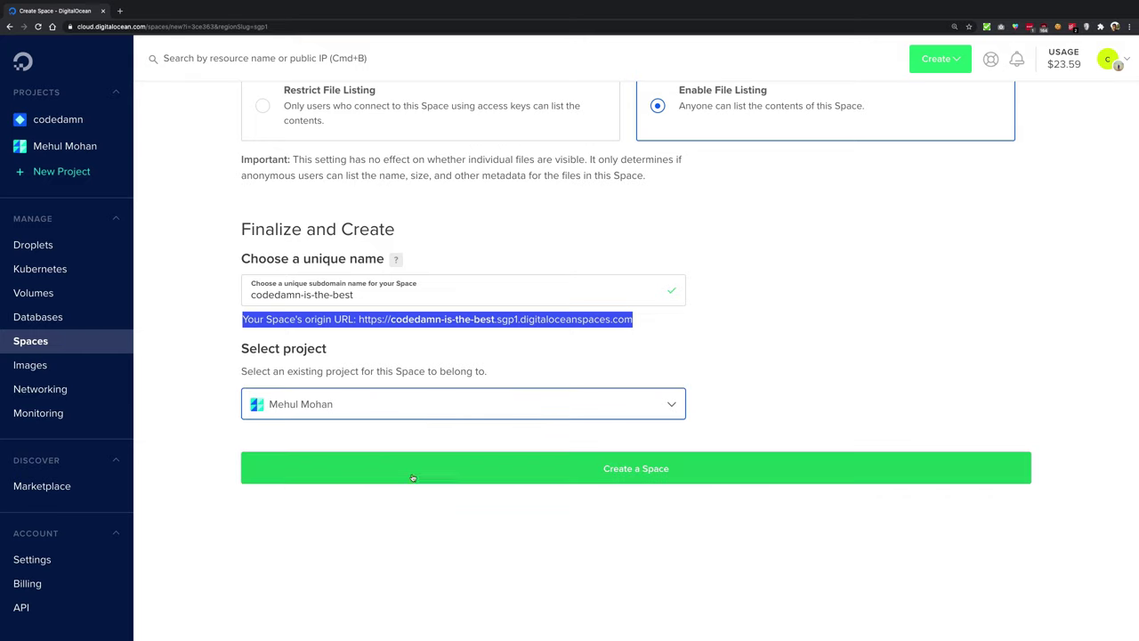
pyautogui.click(464, 522)
pyautogui.click(449, 467)
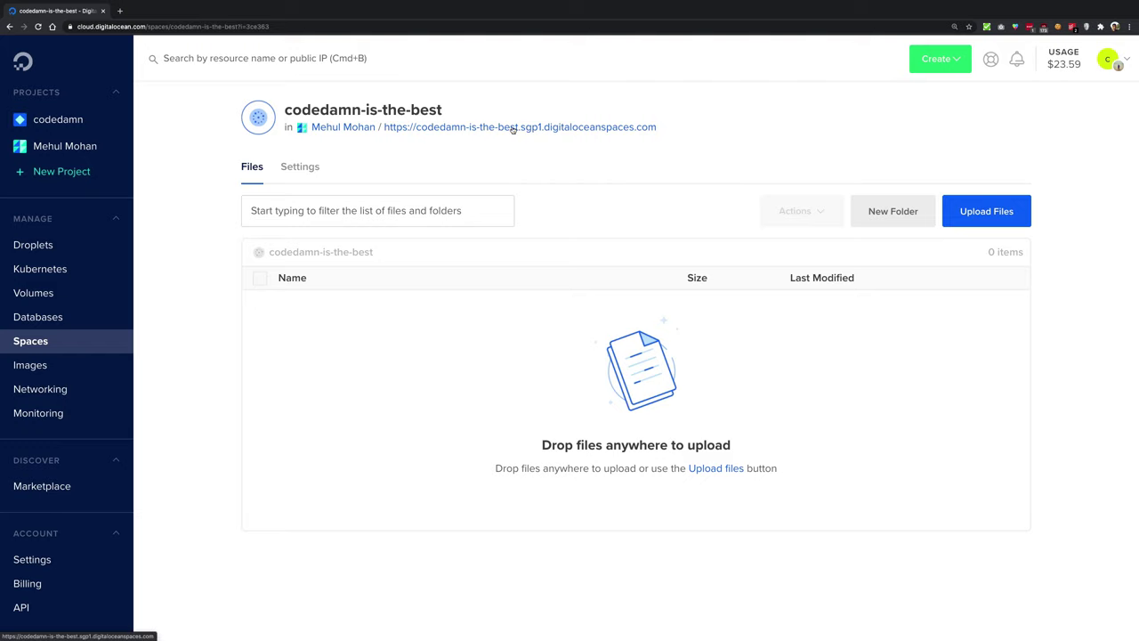
# View the Space's origin URL in a new tab, zoomed on the empty XML listing, then return
pyautogui.click(513, 129)
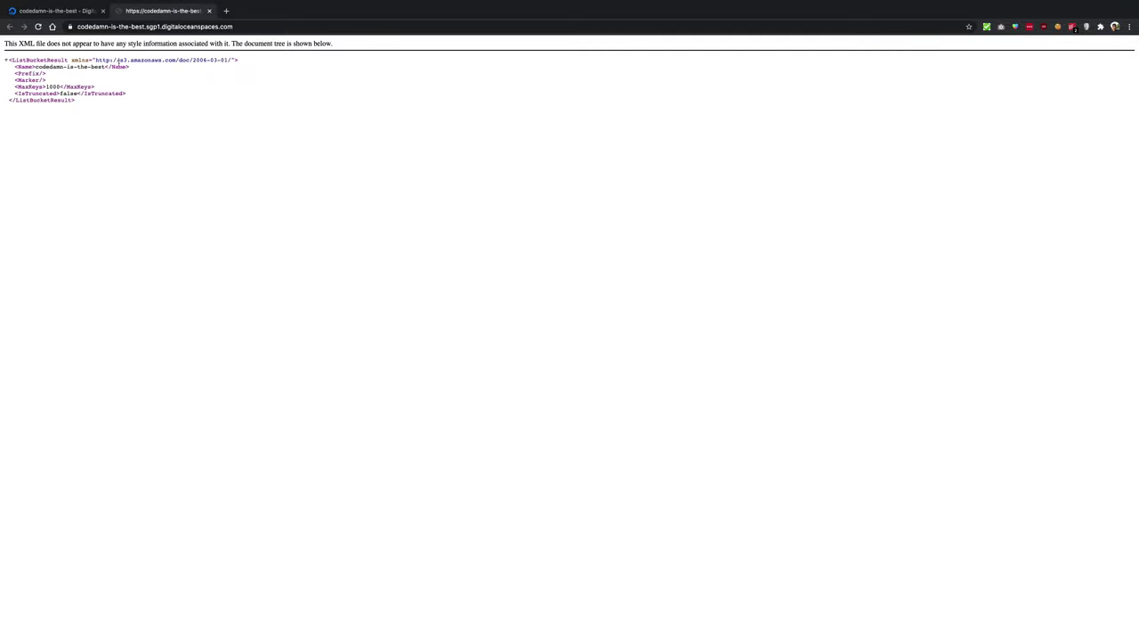
pyautogui.press('super+equal')
pyautogui.press('super+equal')
pyautogui.press('super+equal')
pyautogui.press('super+equal')
pyautogui.press('super+equal')
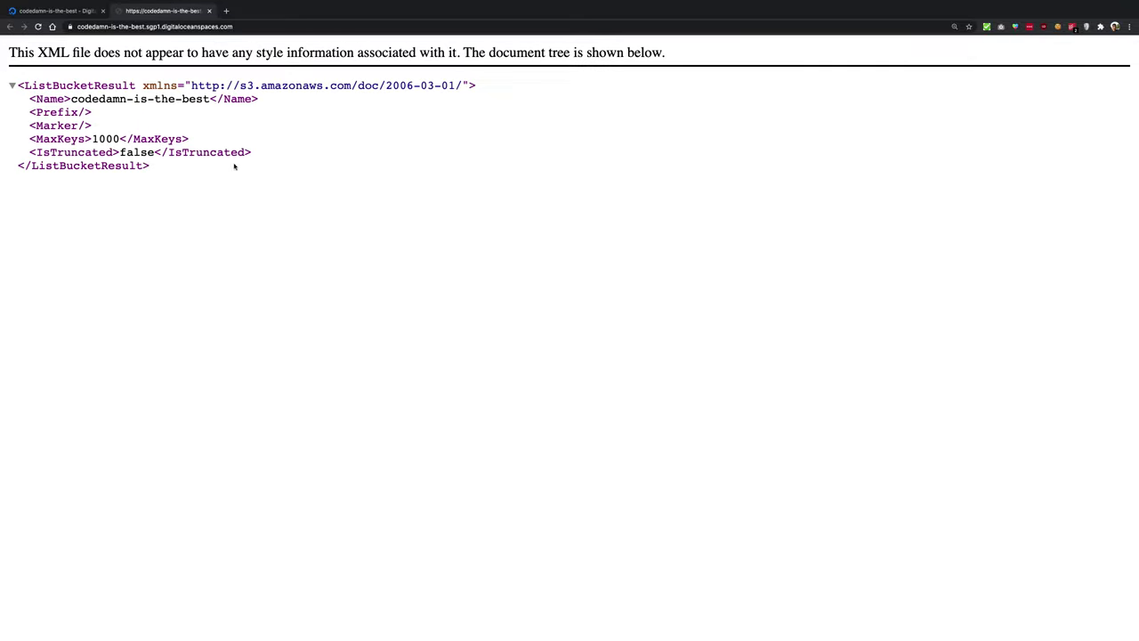
pyautogui.moveTo(94, 100); pyautogui.dragTo(156, 219)
pyautogui.click(156, 219)
pyautogui.hotkey('ctrl', 'shift', 'Tab')
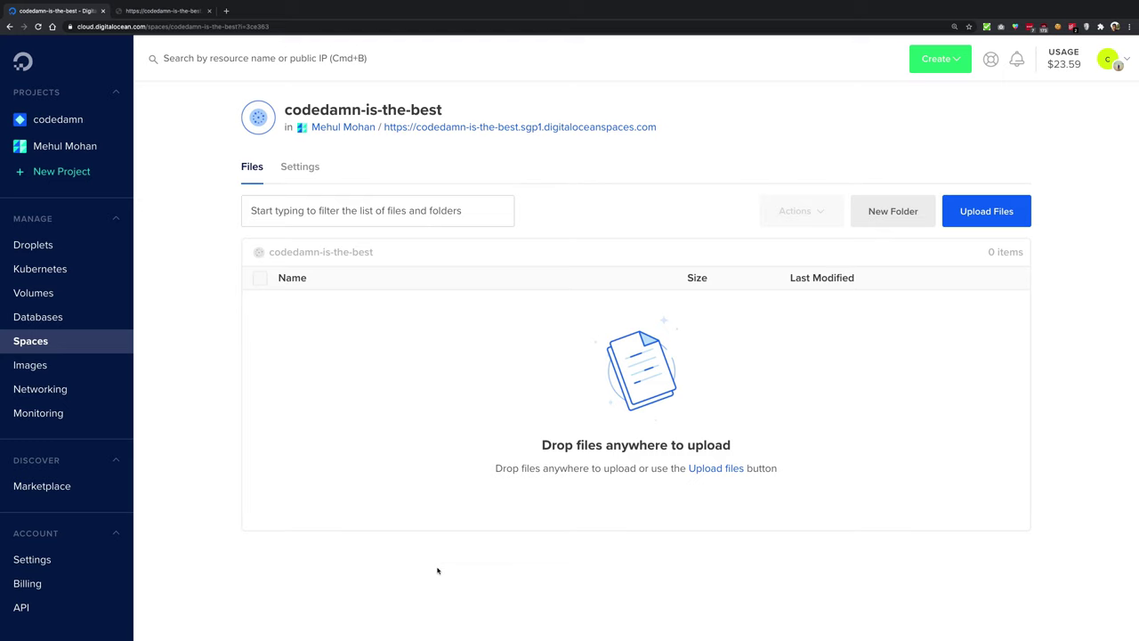
# Upload 74FCFFD4-AE63-41CC-BD35-DAF505C2D925.jpeg from Downloads with Public permissions
pyautogui.click(962, 211)
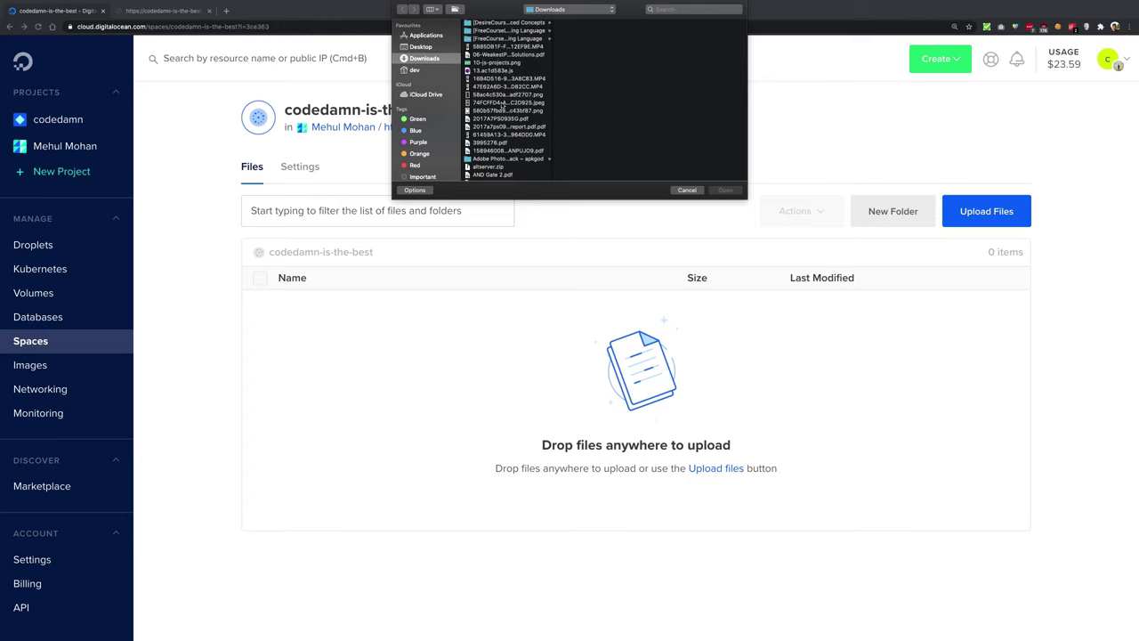
pyautogui.click(503, 104)
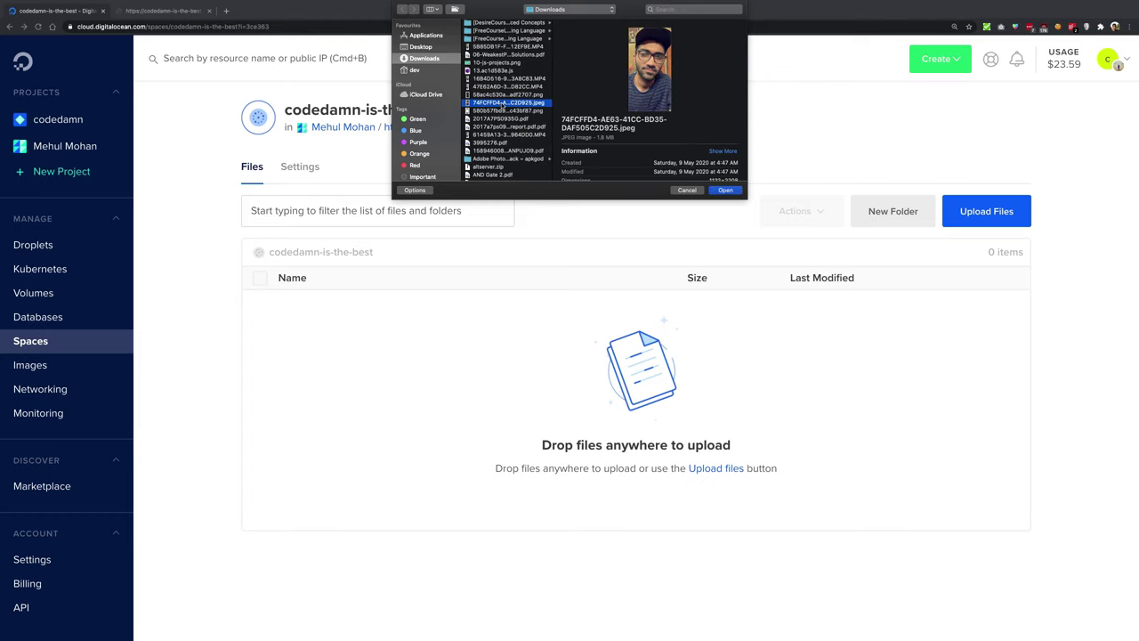
pyautogui.doubleClick(503, 104)
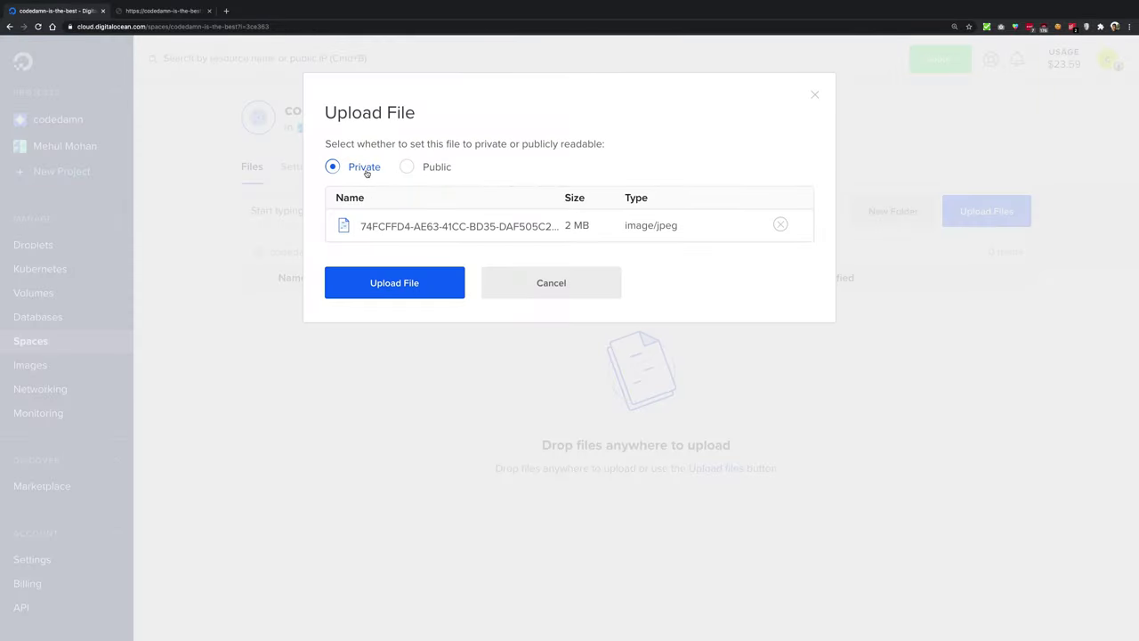
pyautogui.click(402, 169)
pyautogui.click(387, 291)
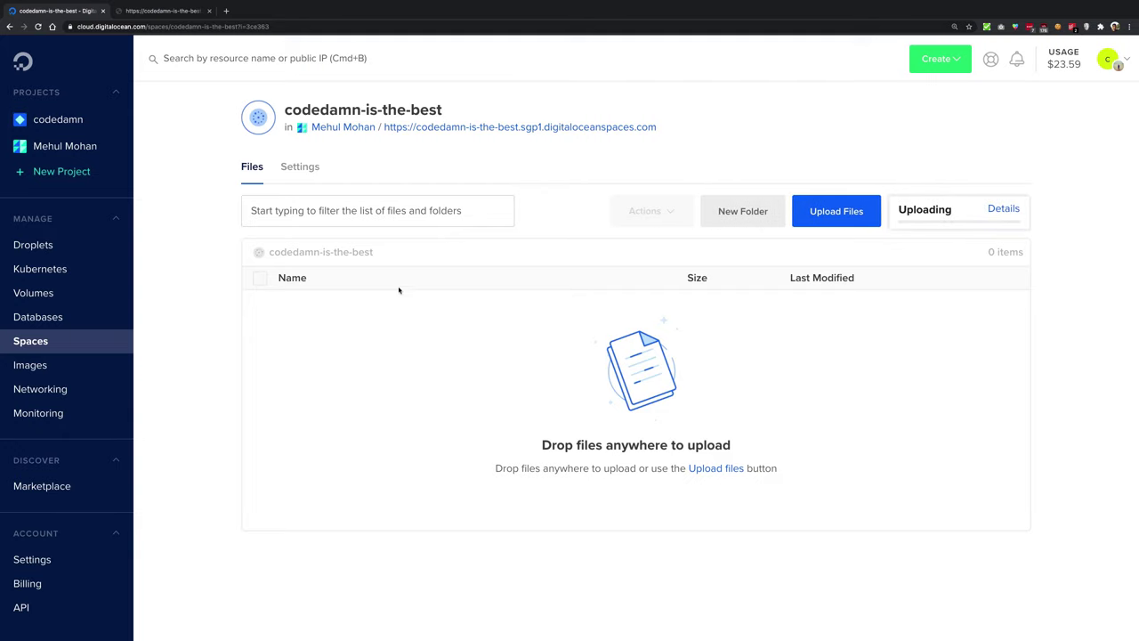
pyautogui.click(1004, 209)
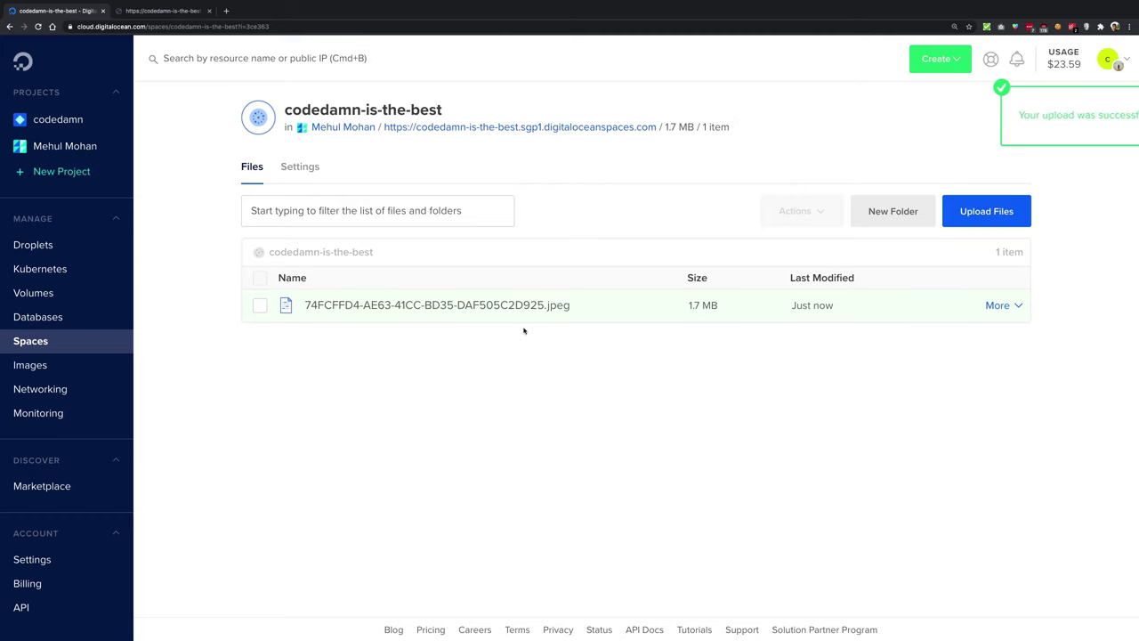
# Open the uploaded photo's public URL from its details card in a new tab
pyautogui.click(497, 305)
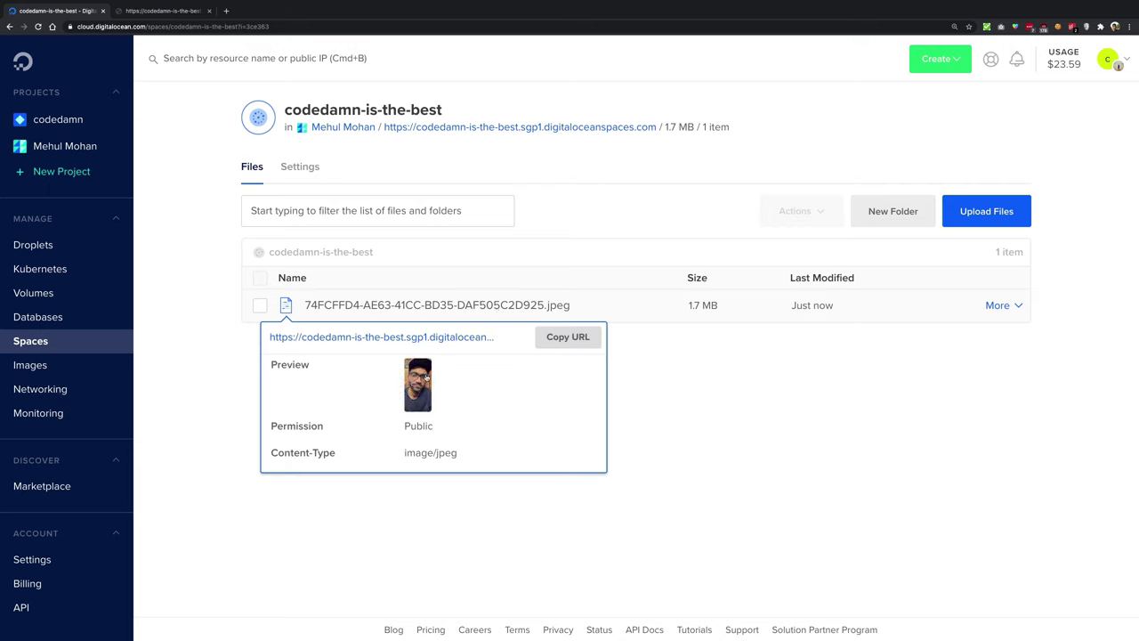
pyautogui.click(431, 343)
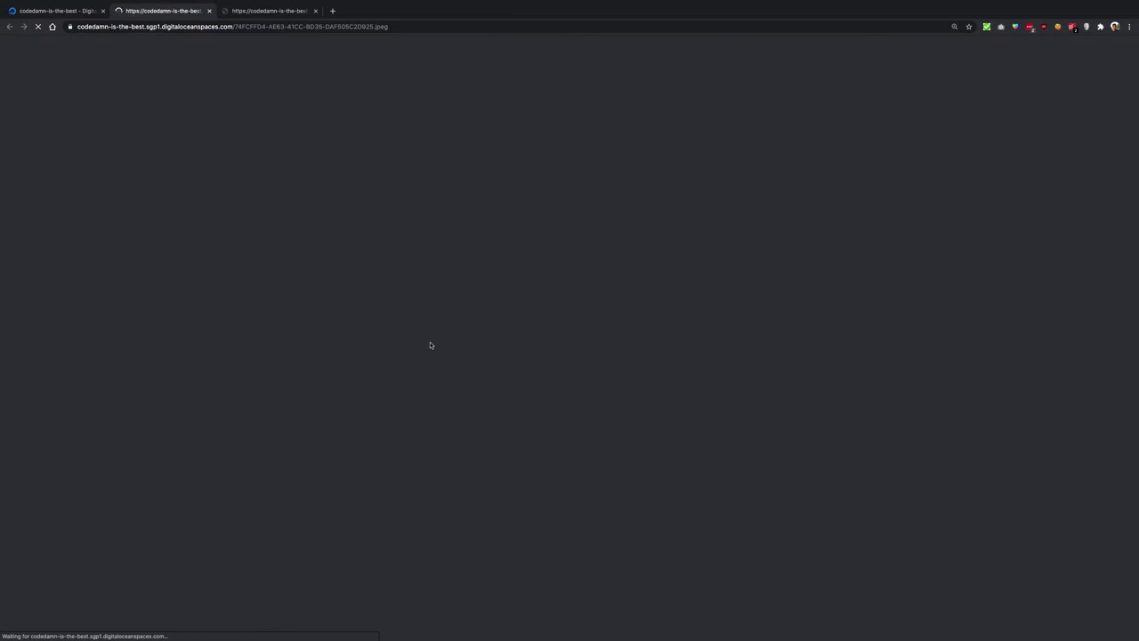
pyautogui.scroll(-6, 430, 343)
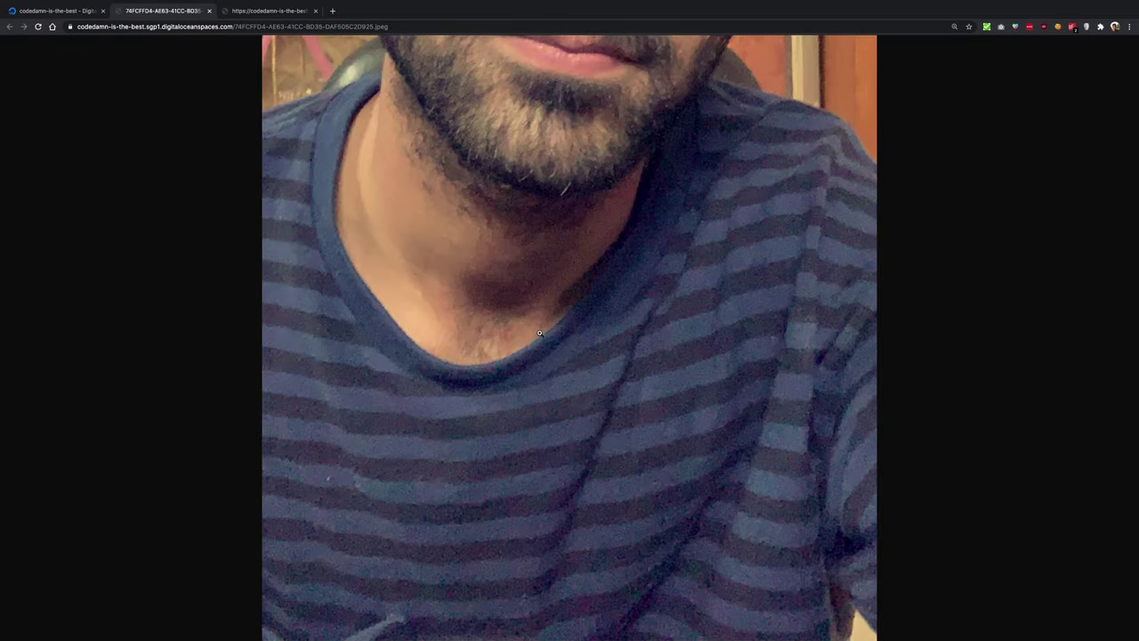
pyautogui.scroll(6, 481, 338)
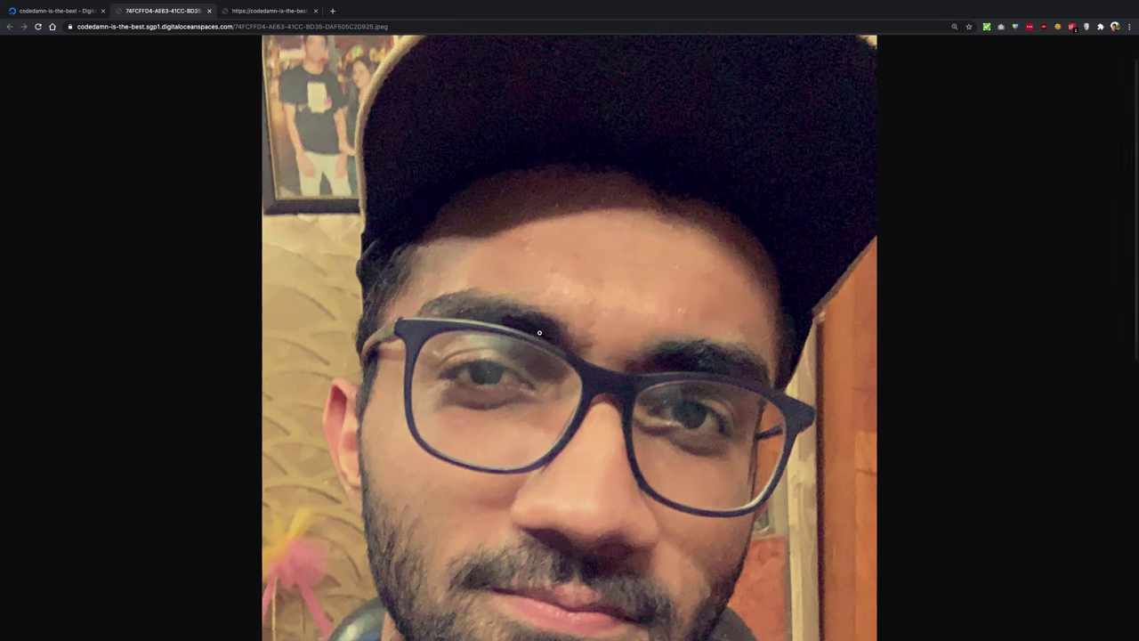
pyautogui.scroll(-5, 539, 333)
pyautogui.scroll(-2, 540, 333)
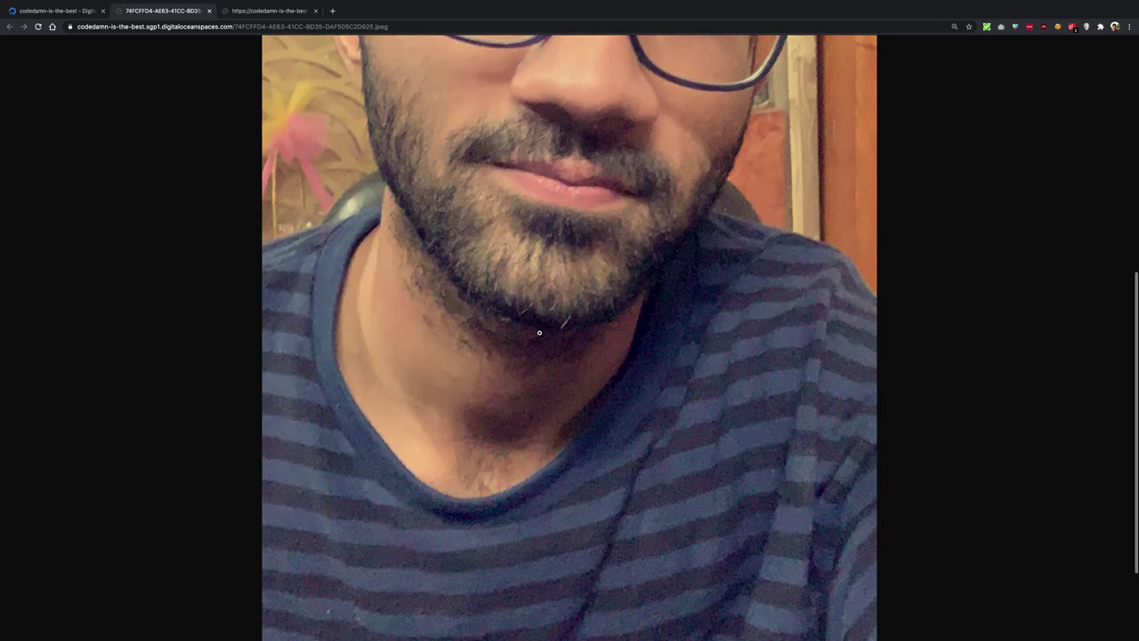
pyautogui.scroll(3, 539, 333)
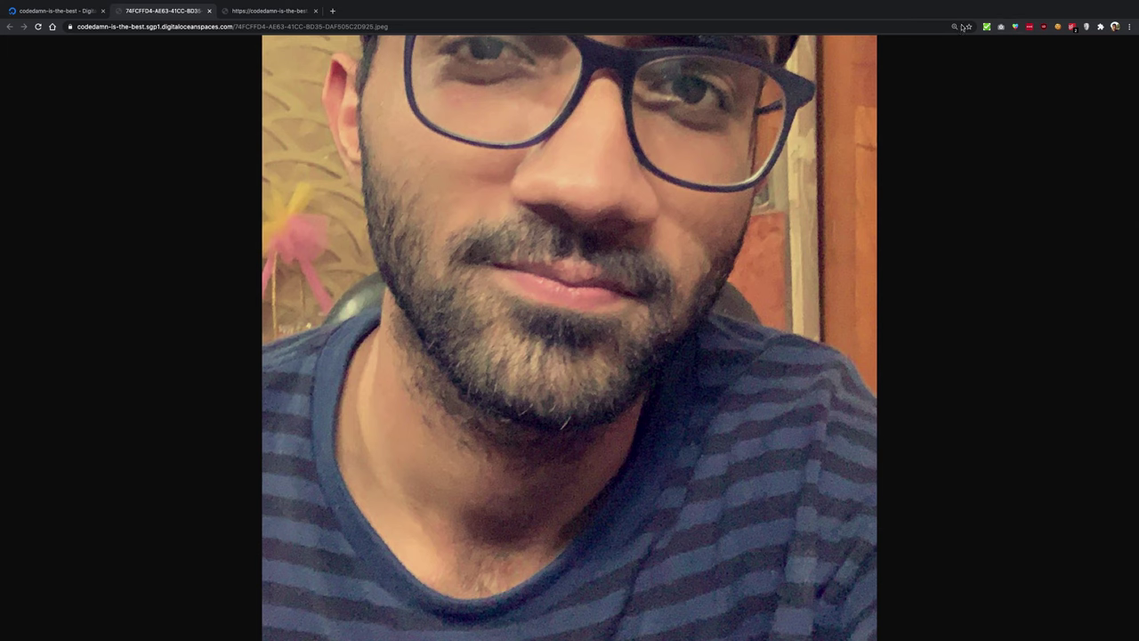
# Reset the photo tab's zoom to 100%, inspect its address, and return to the file list
pyautogui.click(957, 27)
pyautogui.click(951, 41)
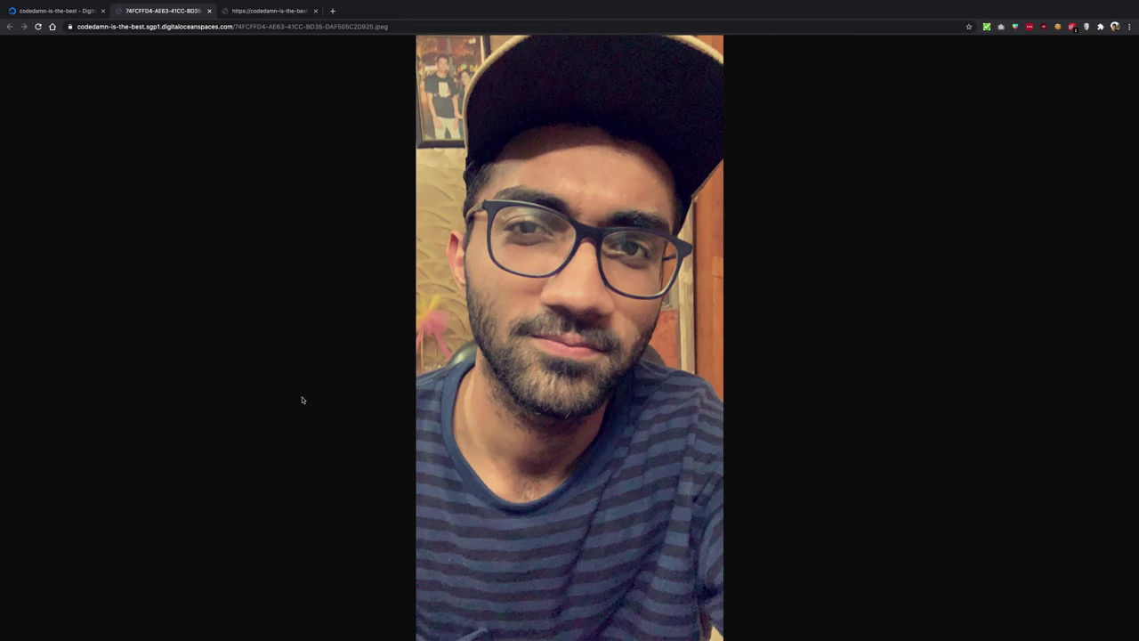
pyautogui.click(323, 26)
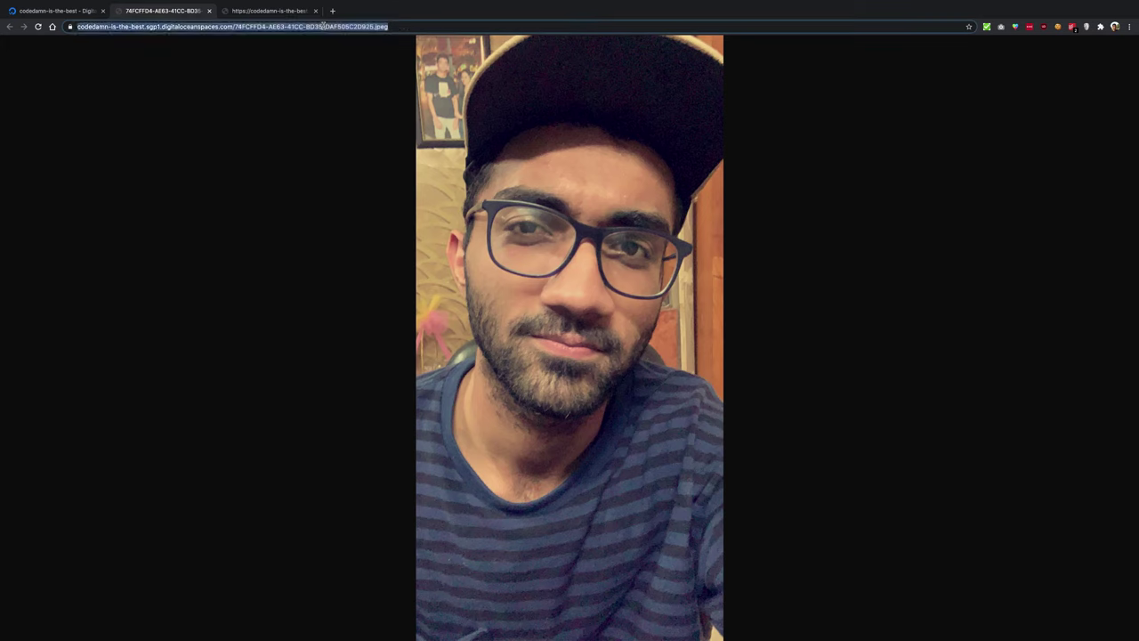
pyautogui.click(323, 26)
pyautogui.moveTo(256, 26); pyautogui.dragTo(402, 33)
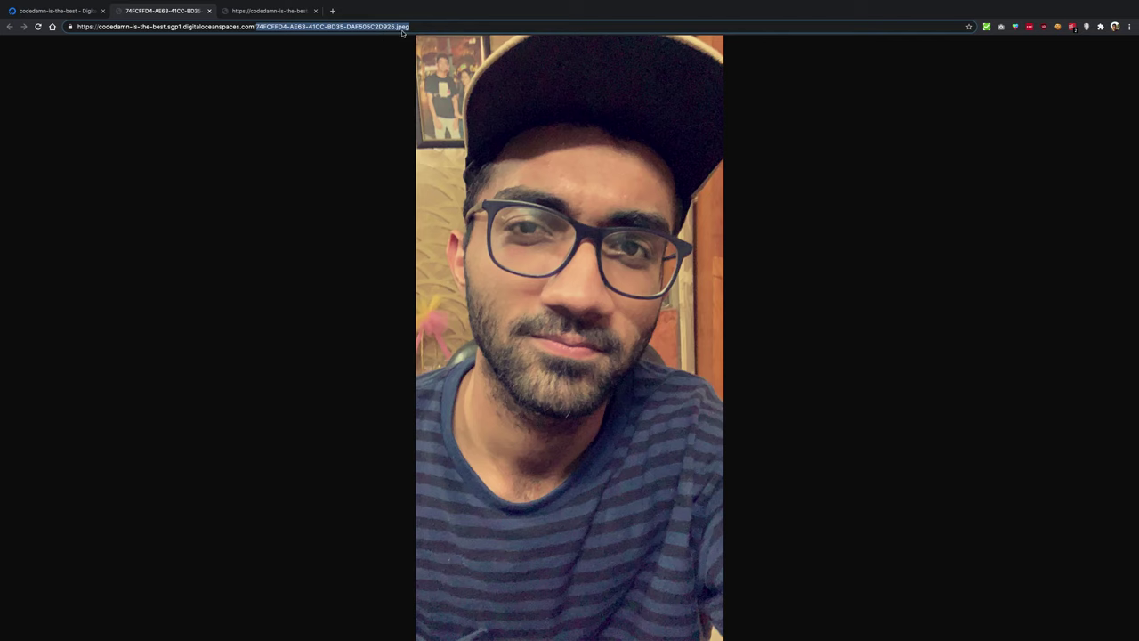
pyautogui.doubleClick(402, 27)
pyautogui.click(392, 61)
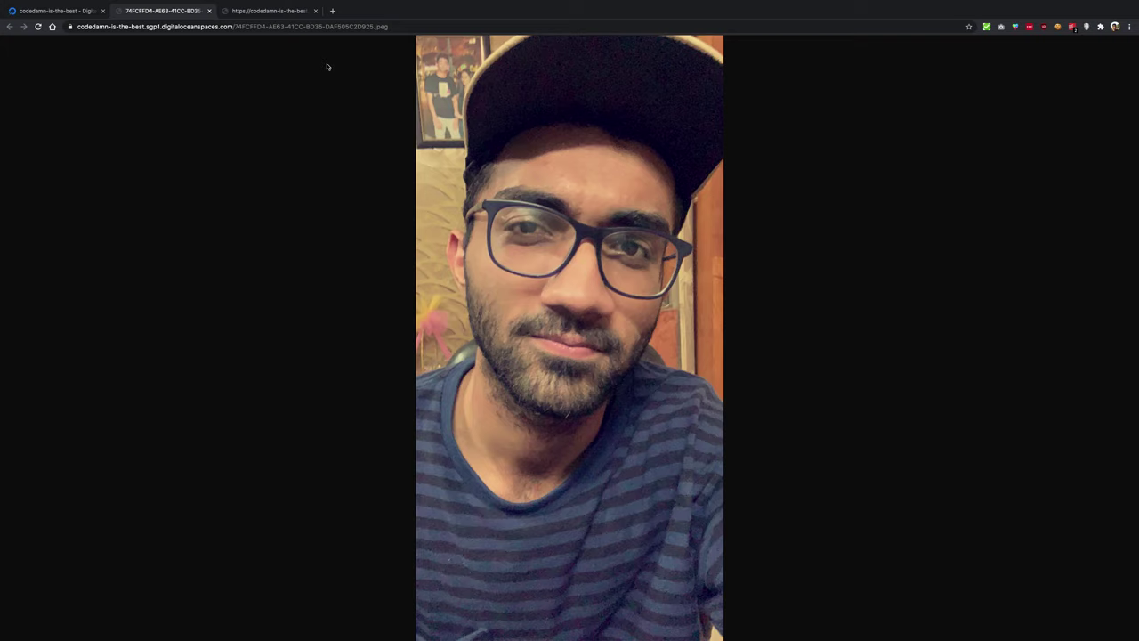
pyautogui.press('super+1')
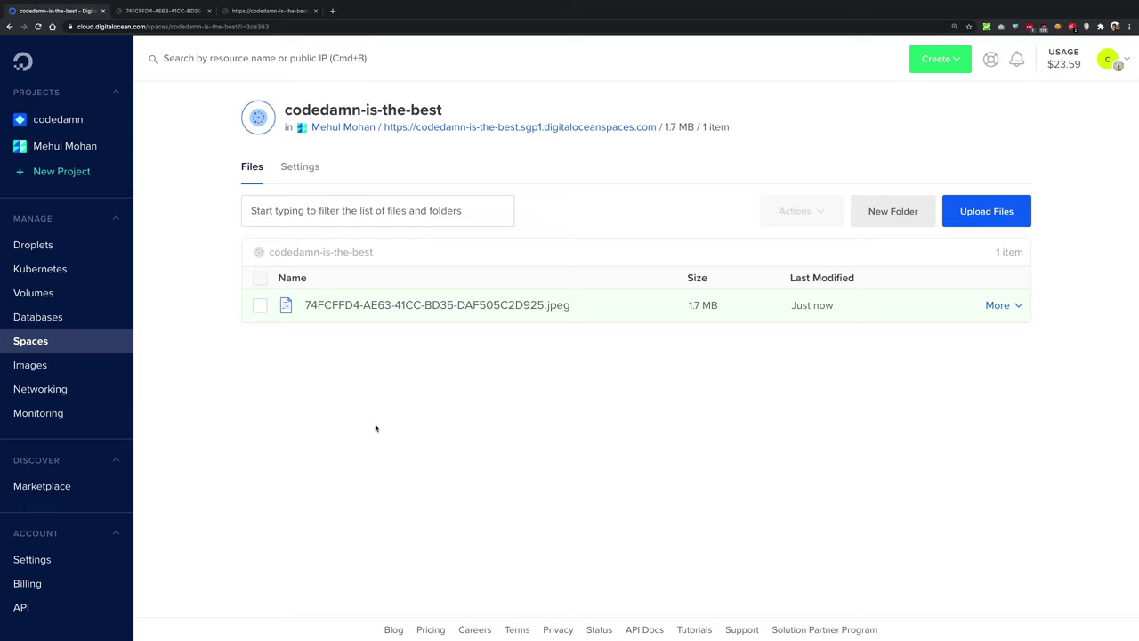
# Check the photo tab's web address, then close the file's details card
pyautogui.press('super+2')
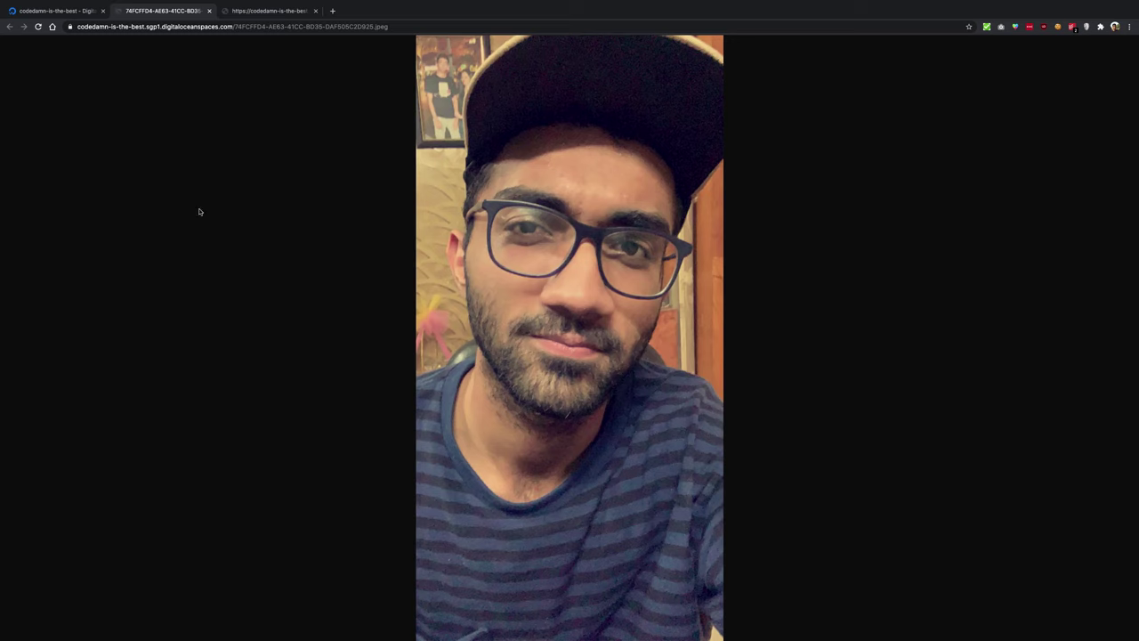
pyautogui.click(170, 26)
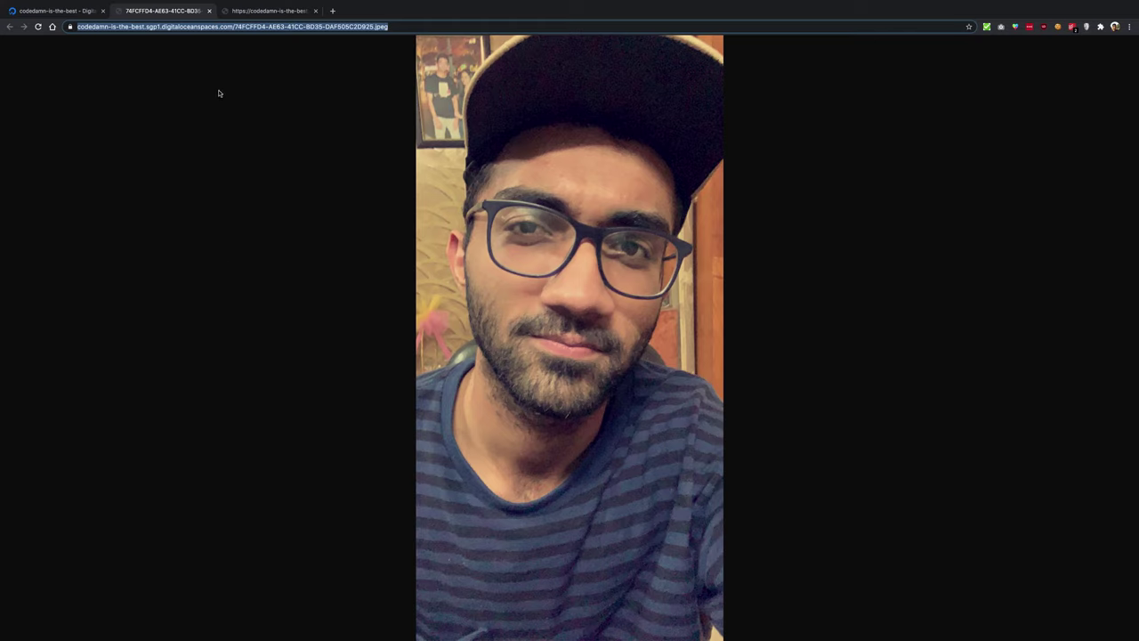
pyautogui.press('super+1')
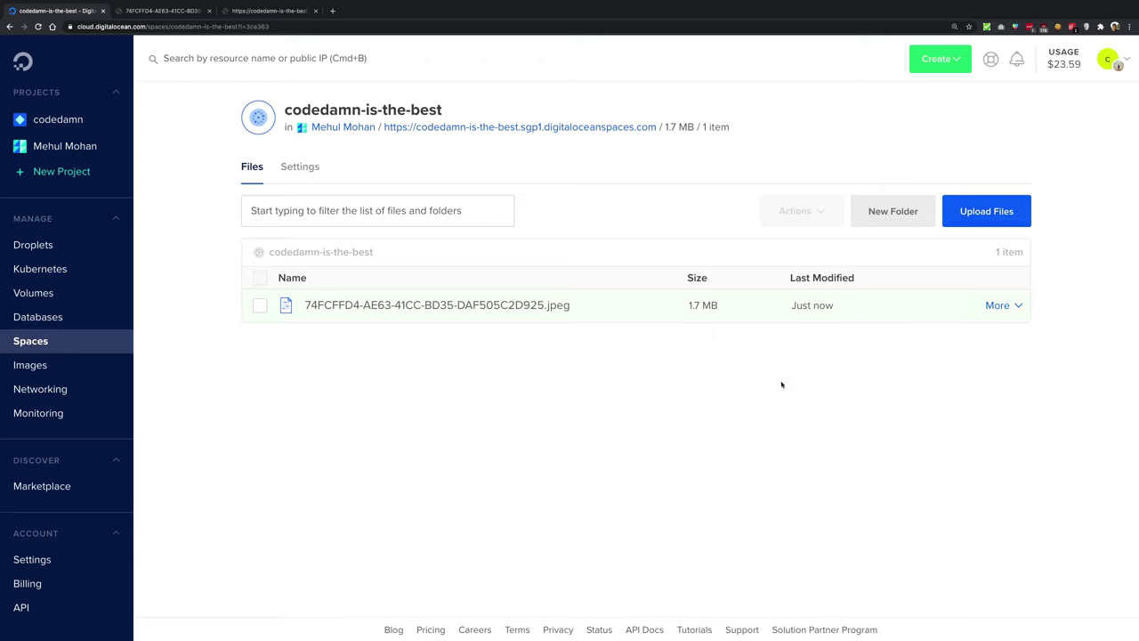
pyautogui.moveTo(687, 308)
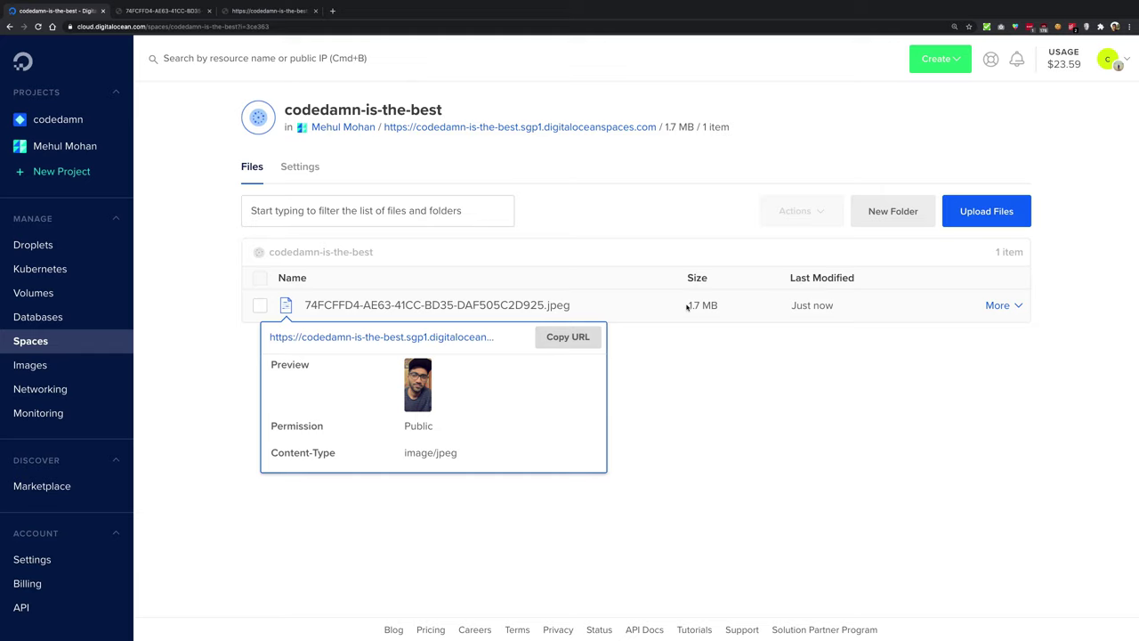
pyautogui.click(687, 307)
# Open the photo's URL in another tab and show the file's actions menu
pyautogui.click(497, 301)
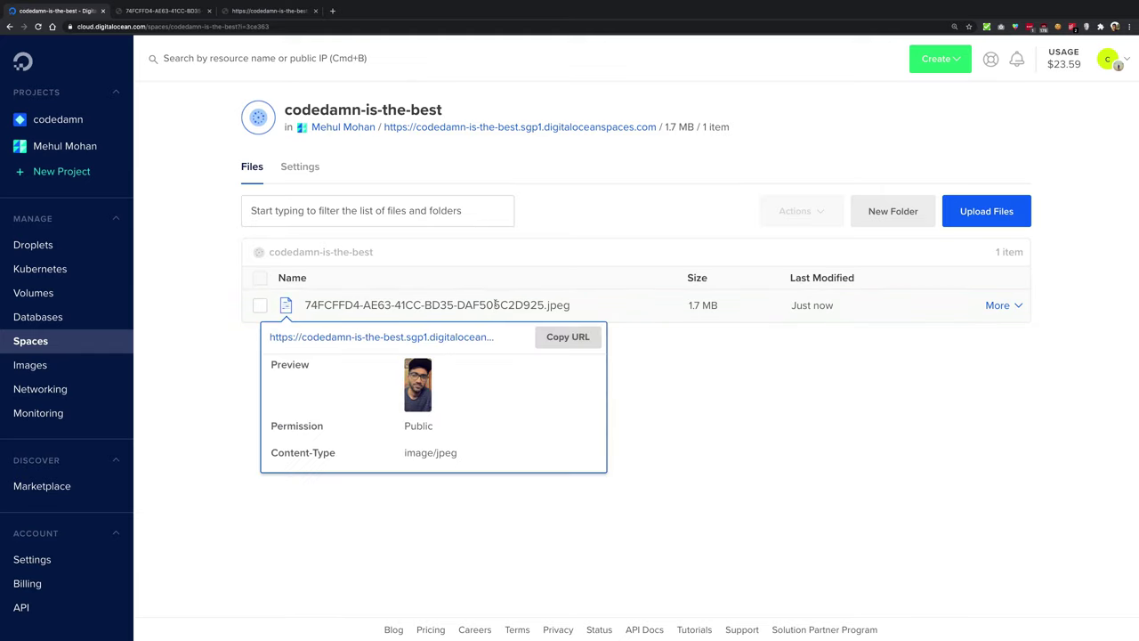
pyautogui.click(450, 338)
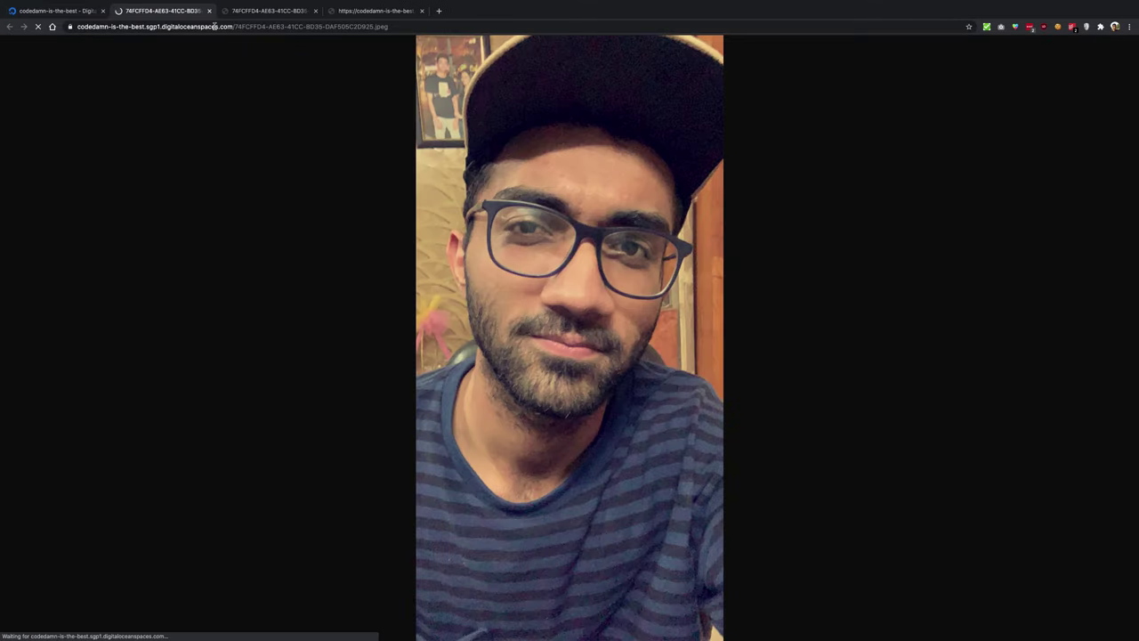
pyautogui.click(54, 11)
pyautogui.click(1000, 305)
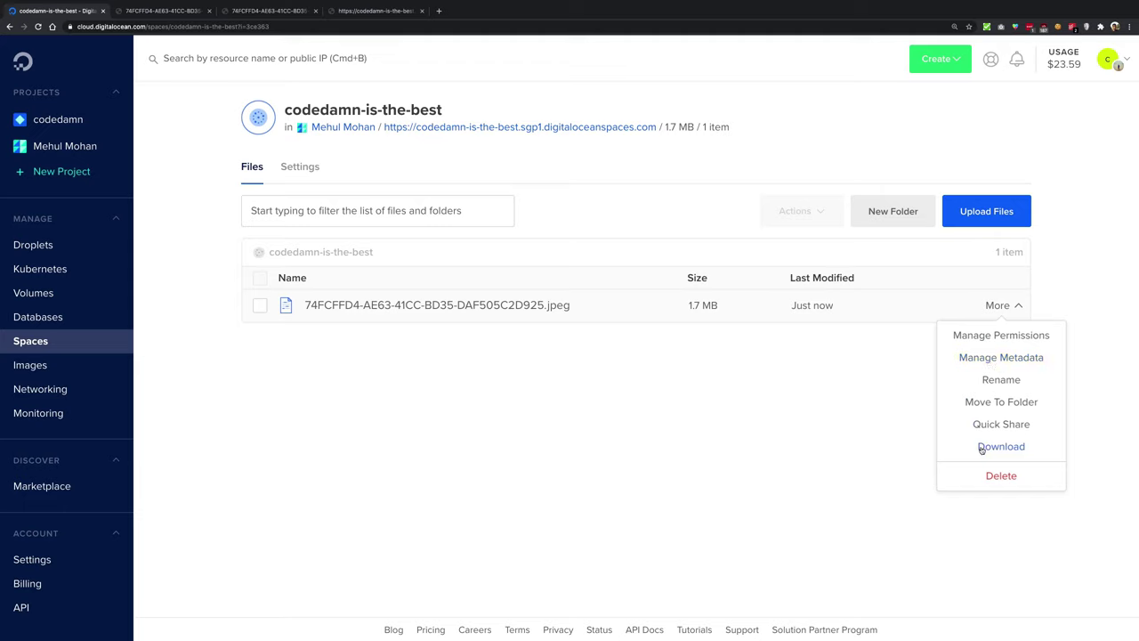
# Rename the uploaded JPEG to mehul.jpeg
pyautogui.click(1000, 380)
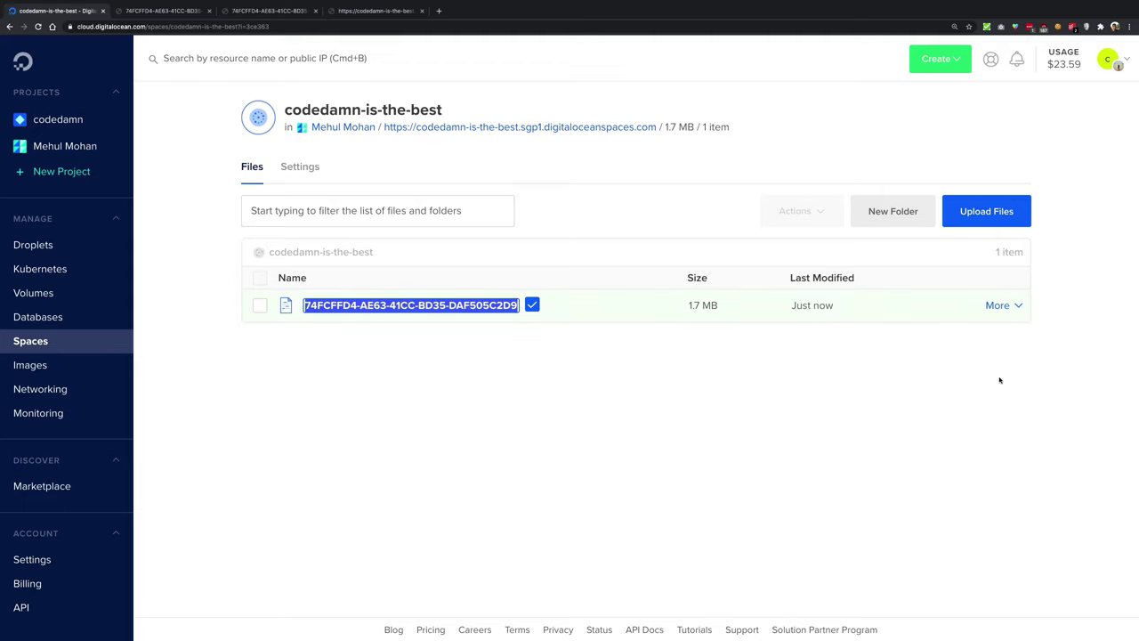
pyautogui.press('BackSpace')
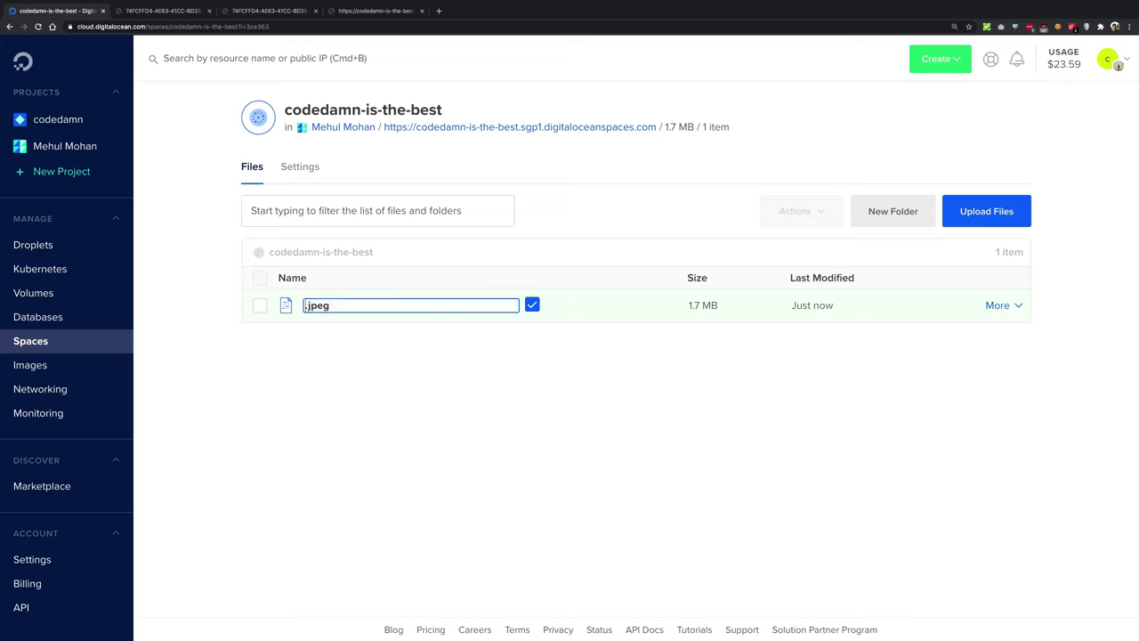
pyautogui.write('mehul')
pyautogui.press('Return')
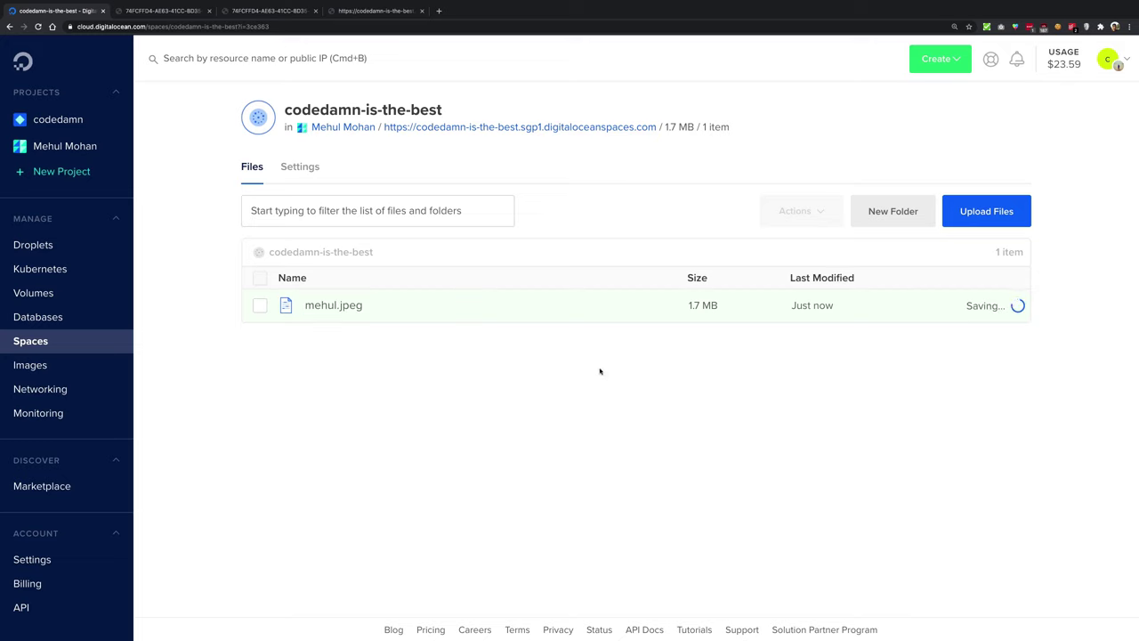
pyautogui.hotkey('ctrl', 'Tab')
# Reload the photo at its old GUID address, which now returns NoSuchKey
pyautogui.click(294, 25)
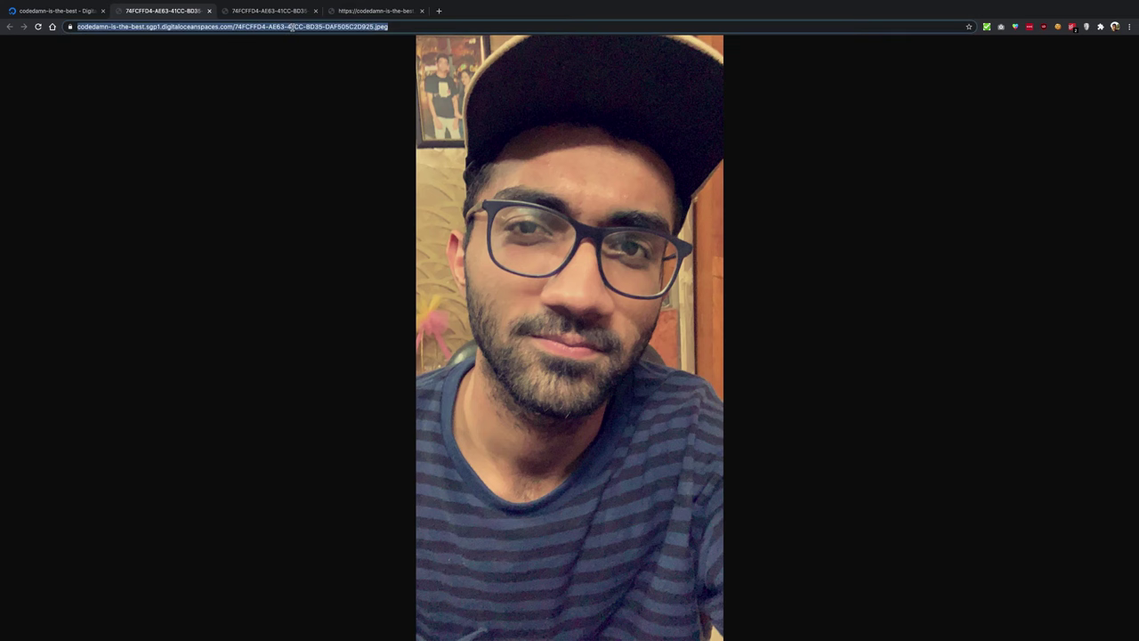
pyautogui.click(265, 27)
pyautogui.press('Return')
pyautogui.click(265, 27)
pyautogui.press('Return')
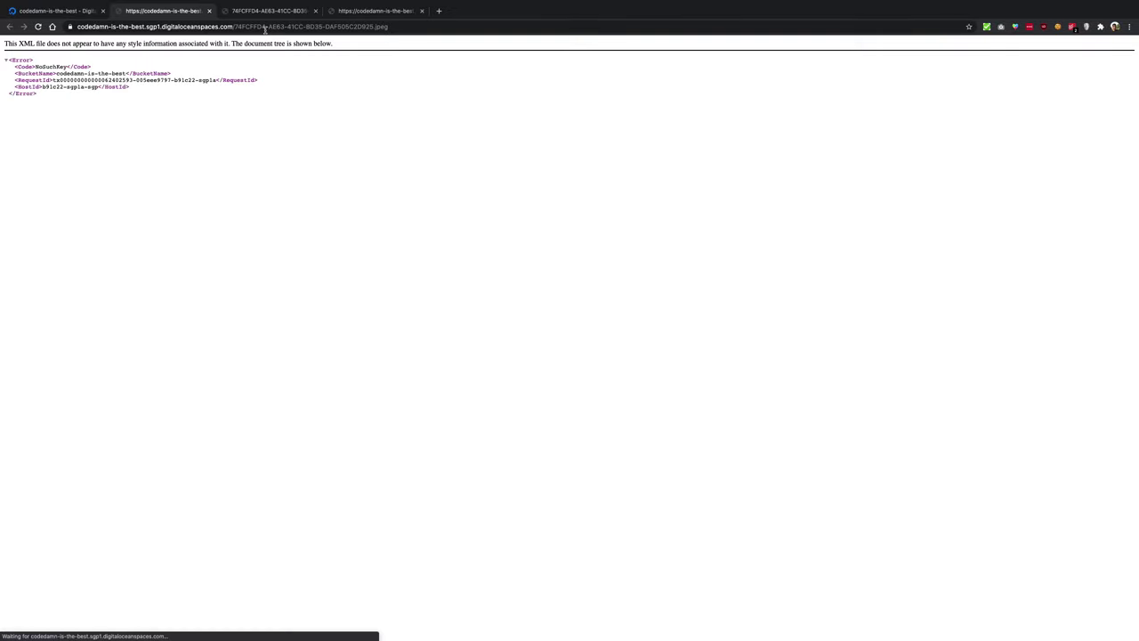
# Replace the GUID in the address with mehul to load mehul.jpeg
pyautogui.click(264, 27)
pyautogui.click(259, 27)
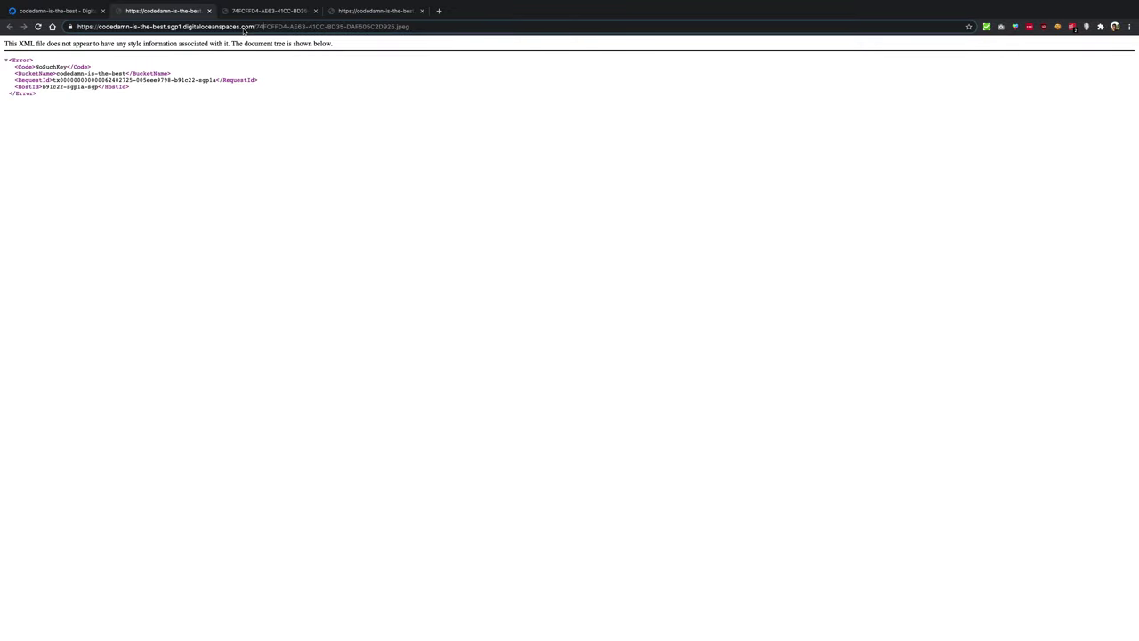
pyautogui.moveTo(257, 27); pyautogui.dragTo(395, 26)
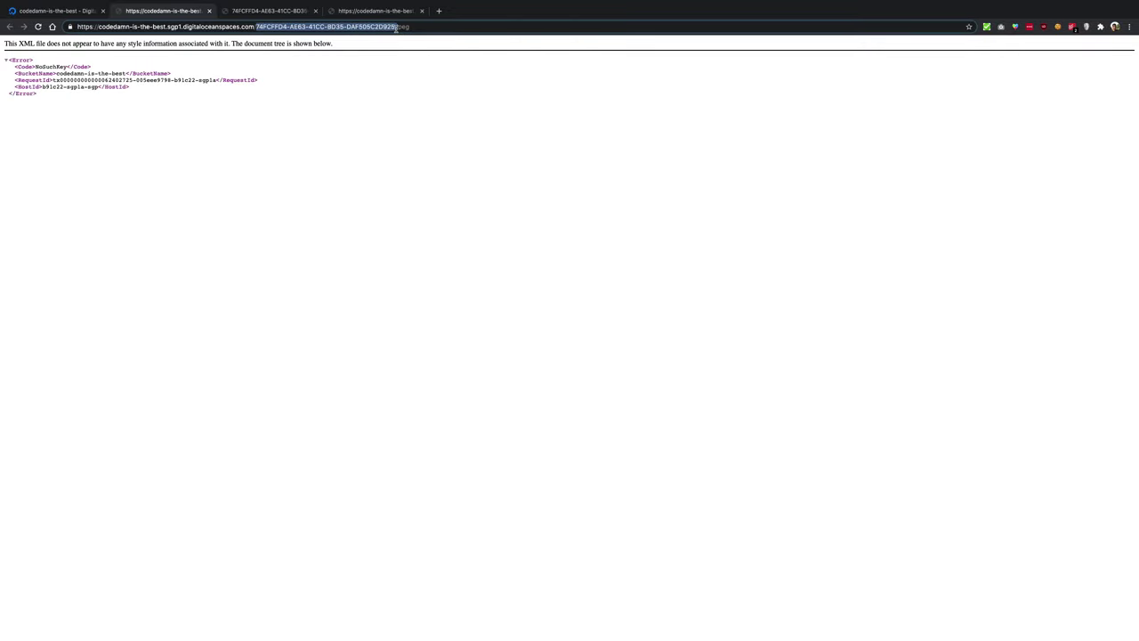
pyautogui.write('mehul')
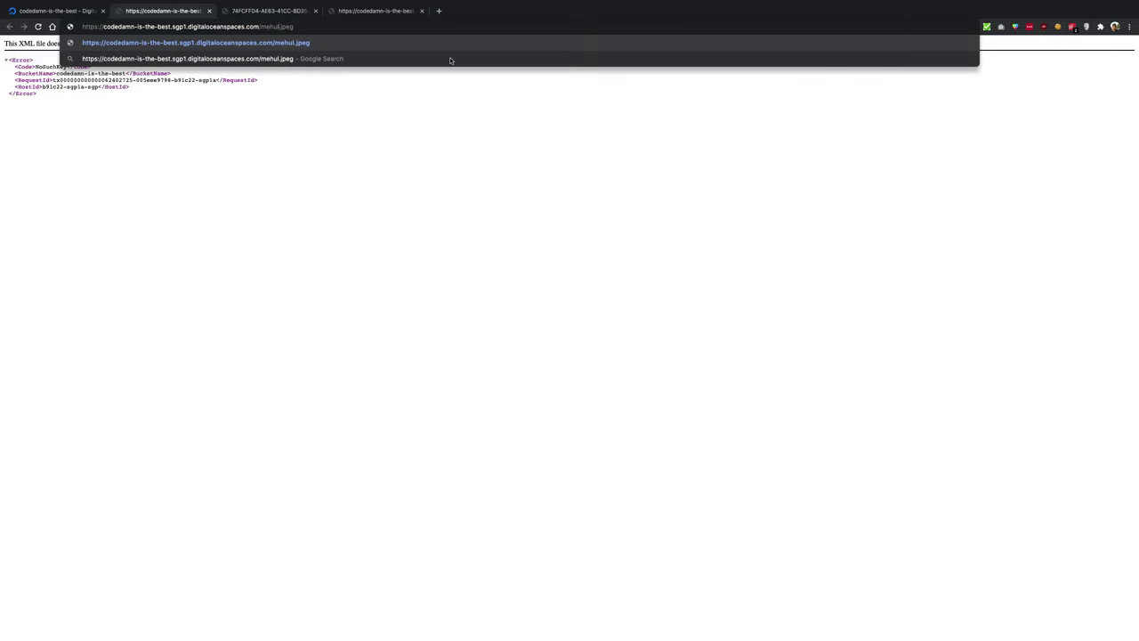
pyautogui.press('Return')
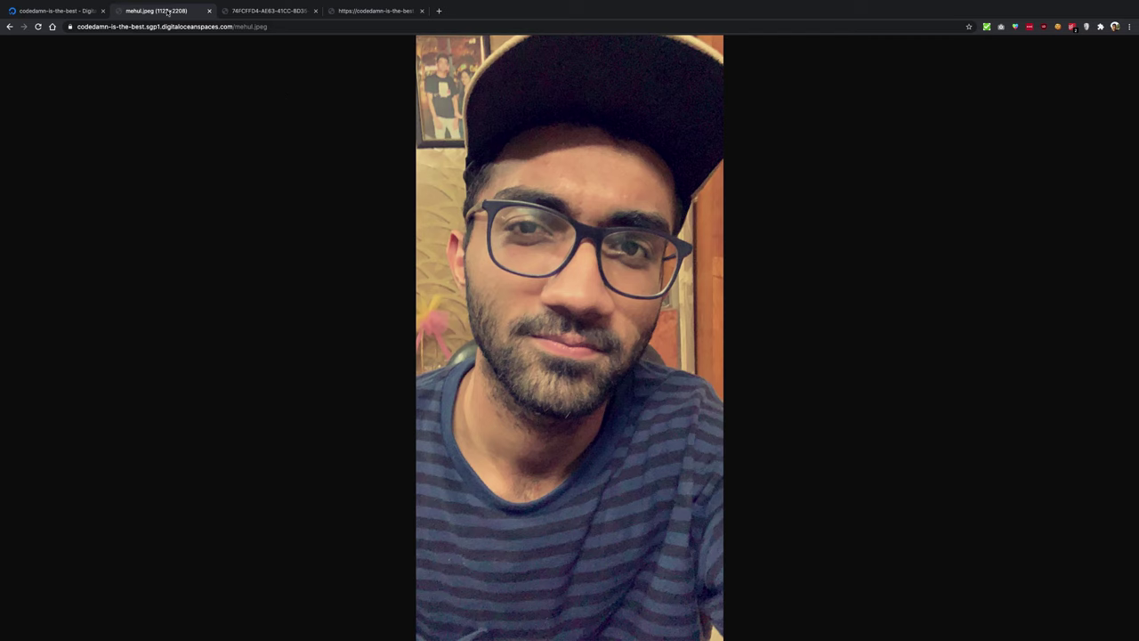
pyautogui.click(218, 27)
pyautogui.click(231, 27)
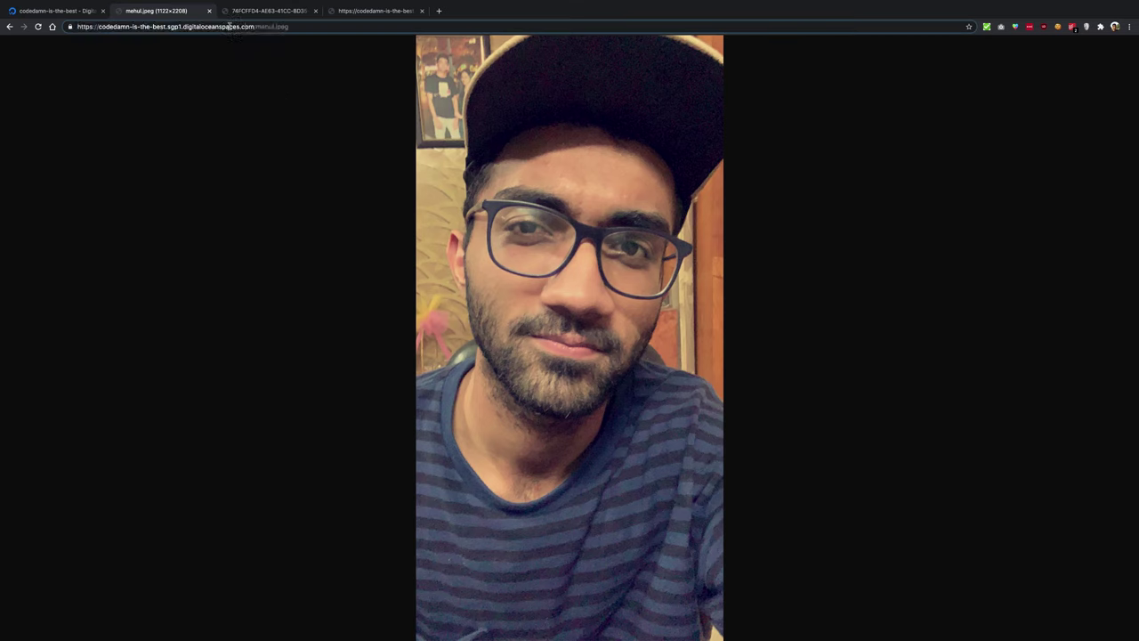
pyautogui.moveTo(256, 27); pyautogui.dragTo(289, 27)
# Load the bucket's root URL without mehul.jpeg, zoom in, and collapse and re-expand the XML nodes
pyautogui.press('BackSpace')
pyautogui.press('Return')
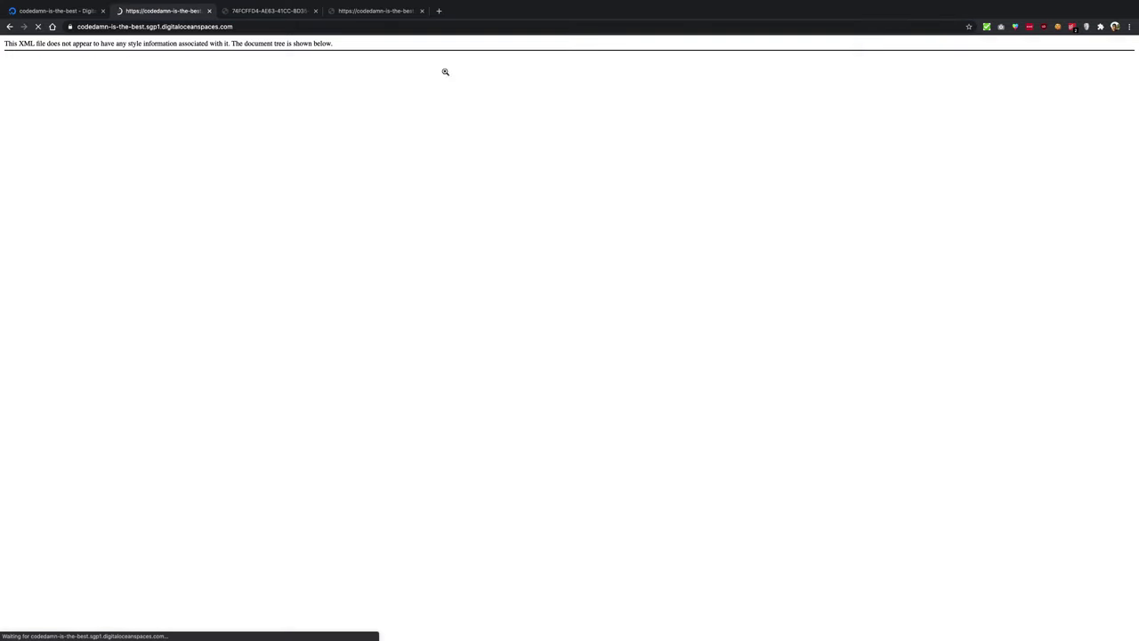
pyautogui.press('super+equal')
pyautogui.press('super+equal')
pyautogui.press('super+equal')
pyautogui.press('super+equal')
pyautogui.press('super+equal')
pyautogui.press('super+equal')
pyautogui.press('super+equal')
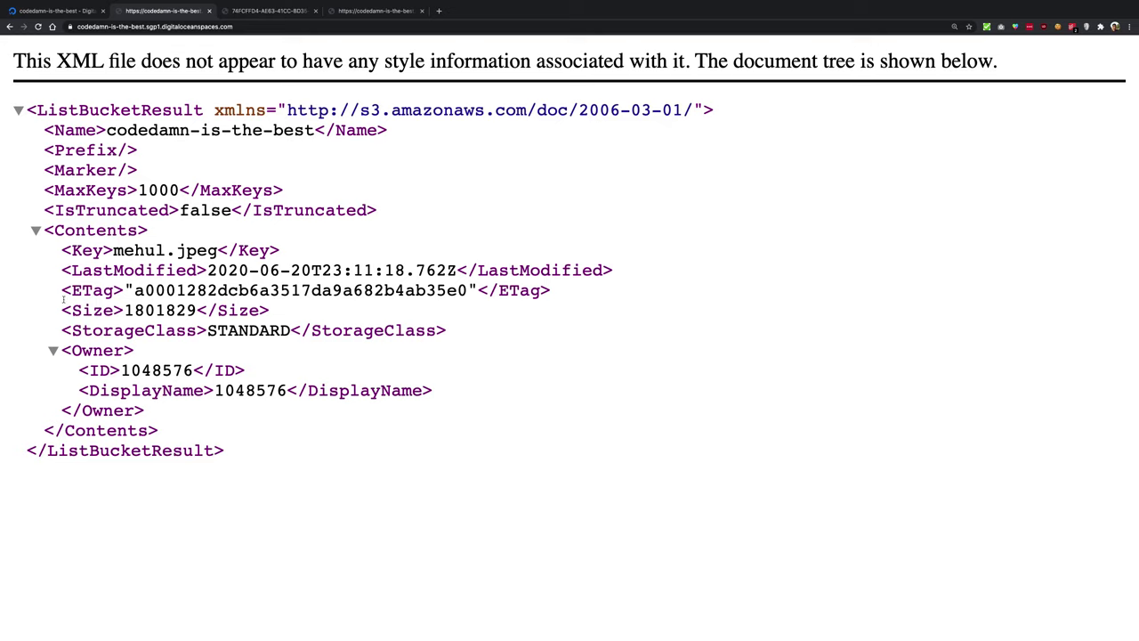
pyautogui.click(53, 351)
pyautogui.click(41, 230)
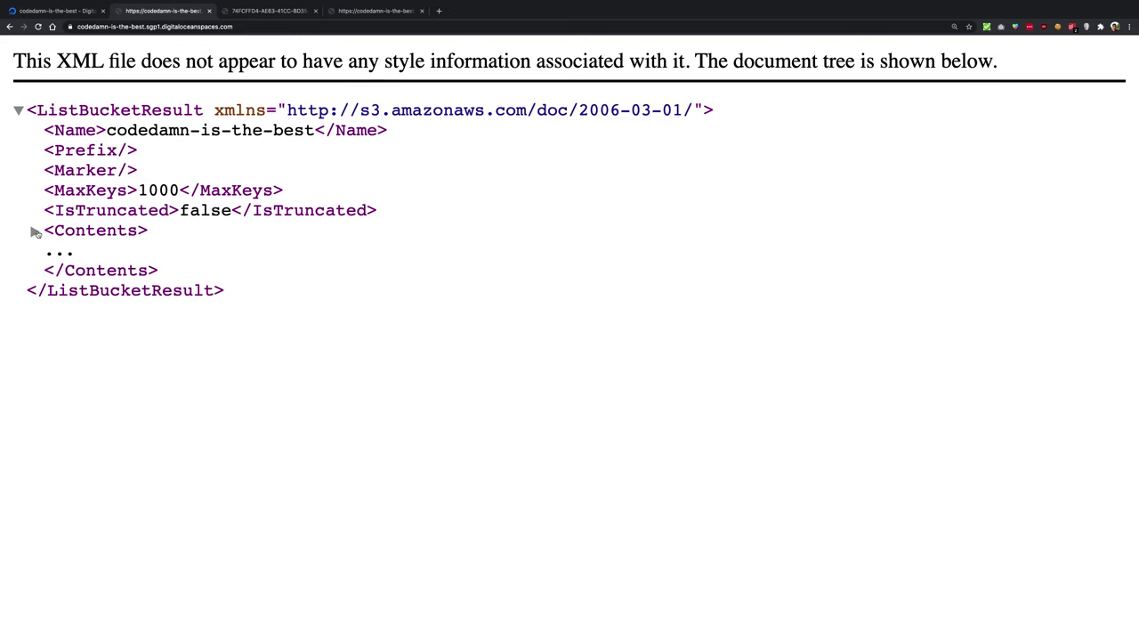
pyautogui.click(19, 110)
pyautogui.click(19, 111)
pyautogui.moveTo(206, 110); pyautogui.dragTo(268, 112)
pyautogui.doubleClick(236, 109)
pyautogui.click(342, 114)
pyautogui.moveTo(288, 110); pyautogui.dragTo(696, 106)
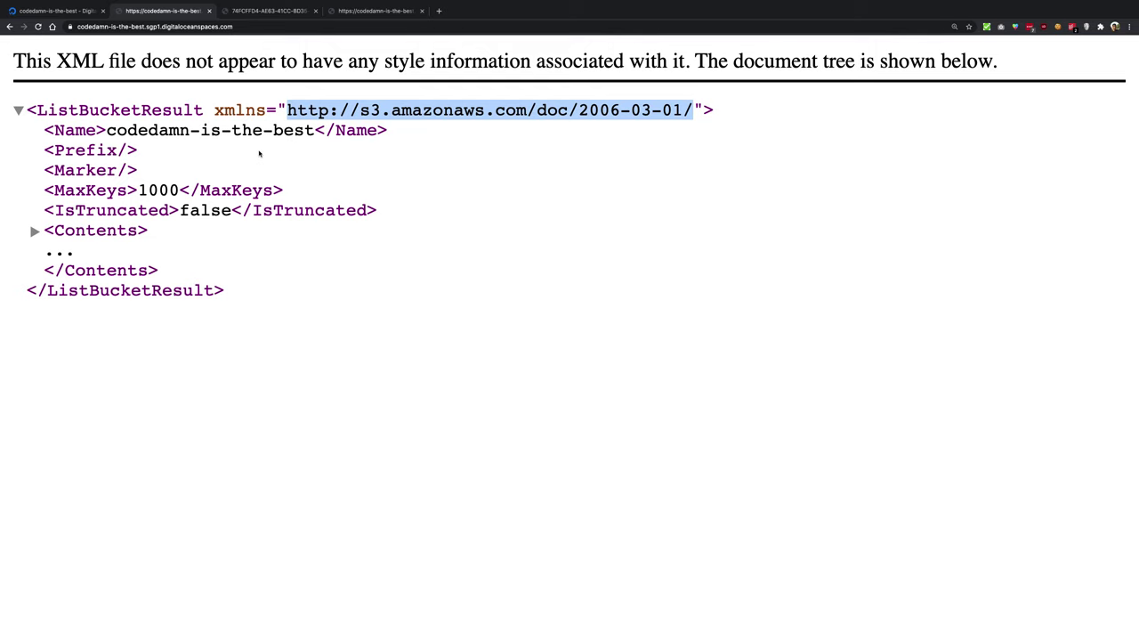
pyautogui.click(363, 111)
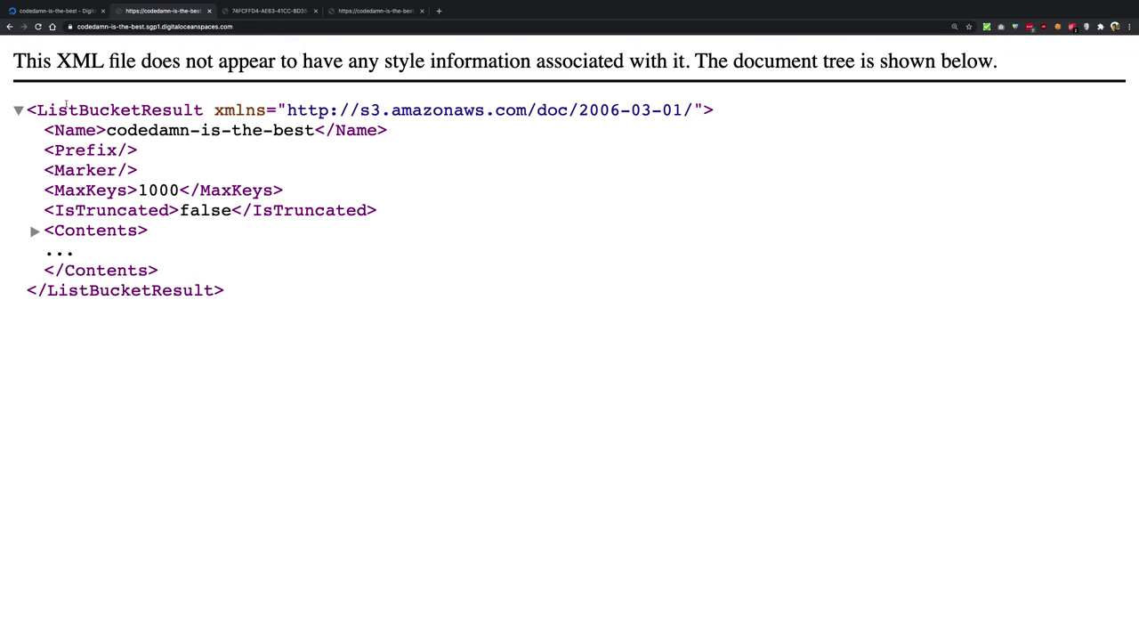
# Enable File Listing in the codedamn-is-the-best Space settings and save, then return to the XML listing tab
pyautogui.click(58, 11)
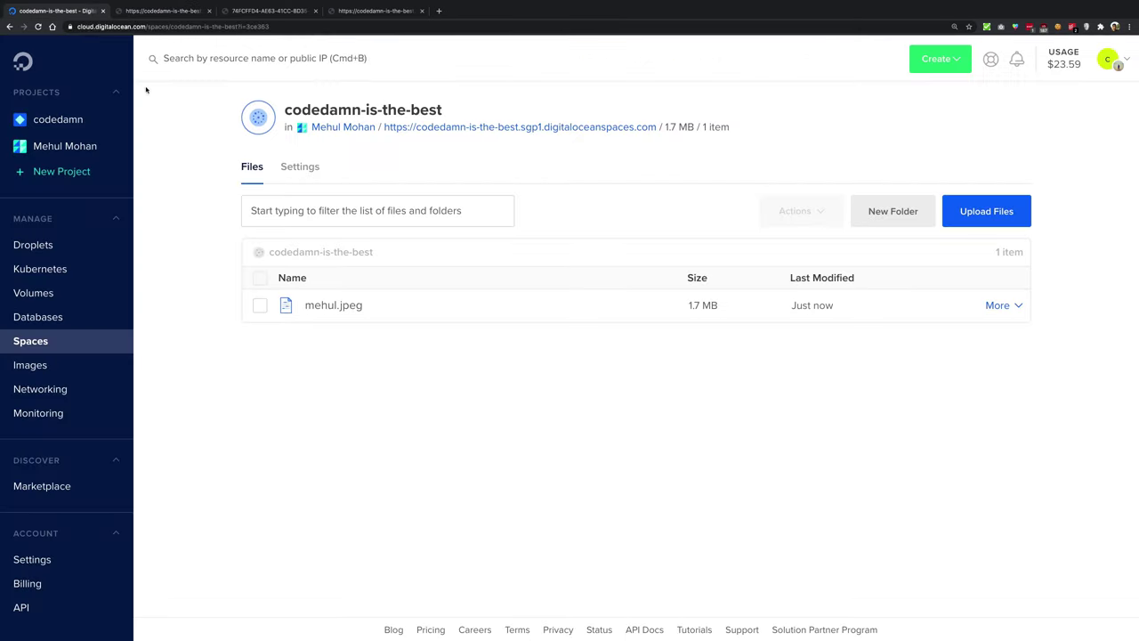
pyautogui.click(82, 343)
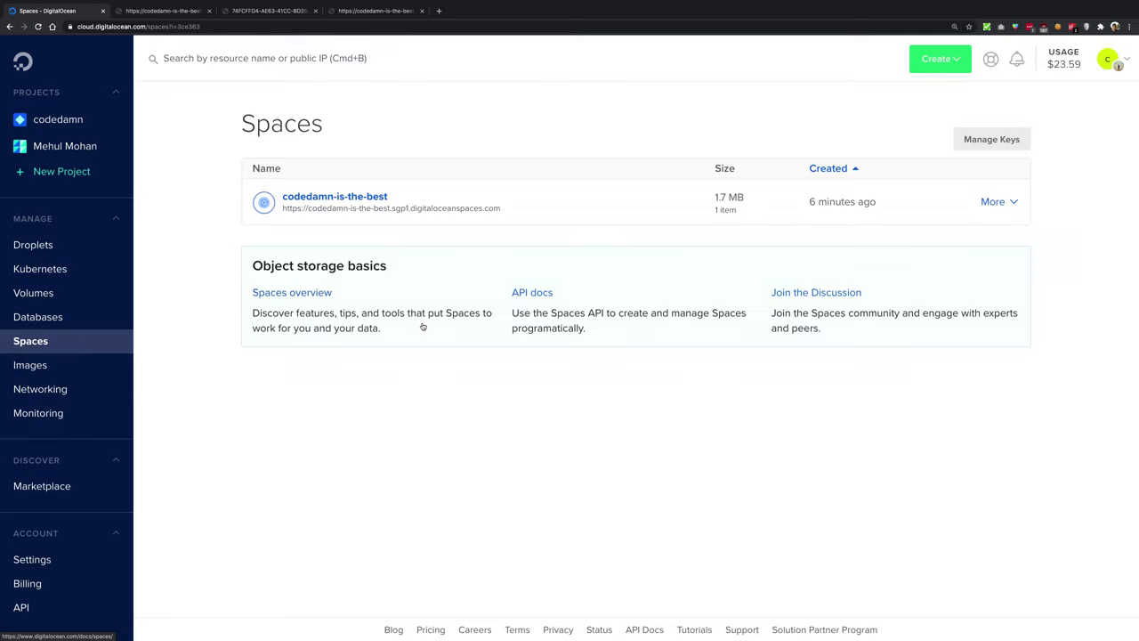
pyautogui.click(1004, 203)
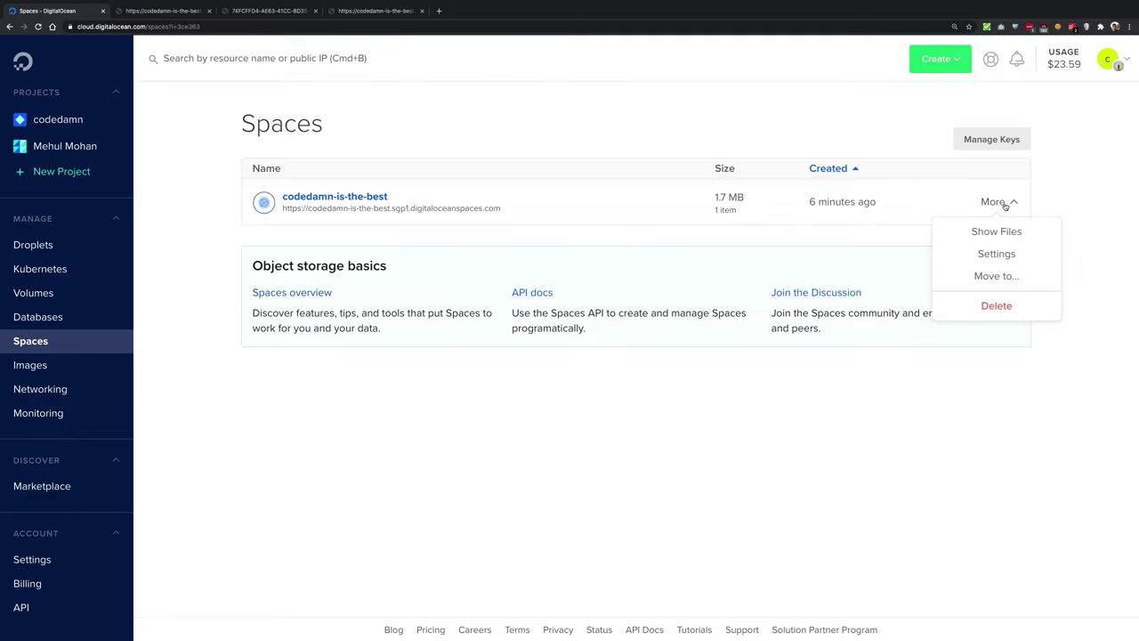
pyautogui.click(1009, 258)
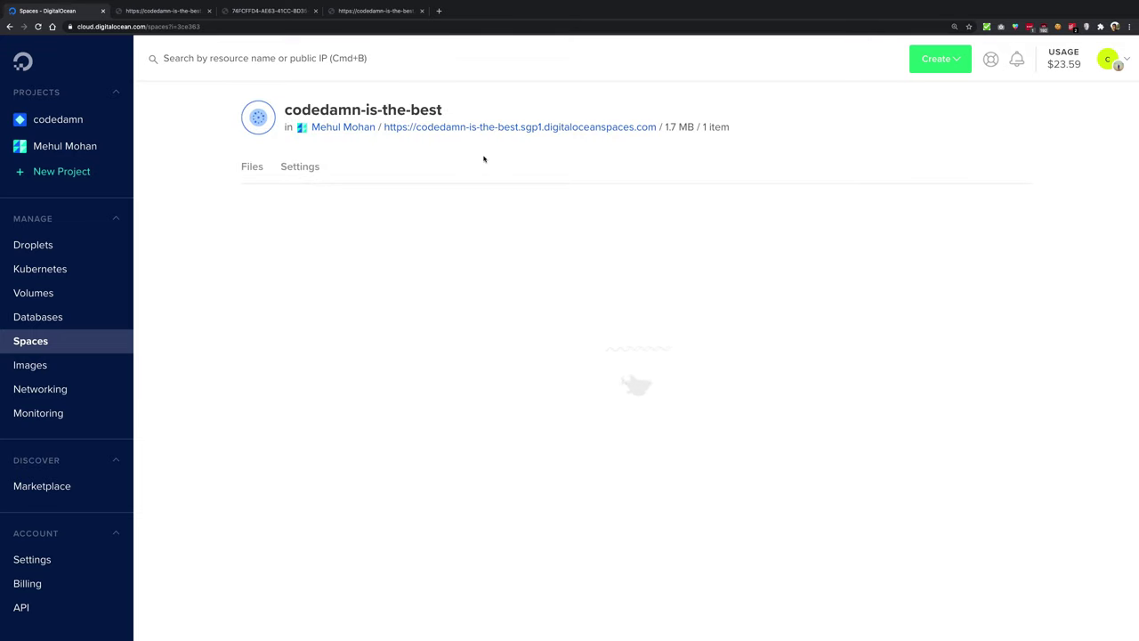
pyautogui.scroll(-1, 525, 316)
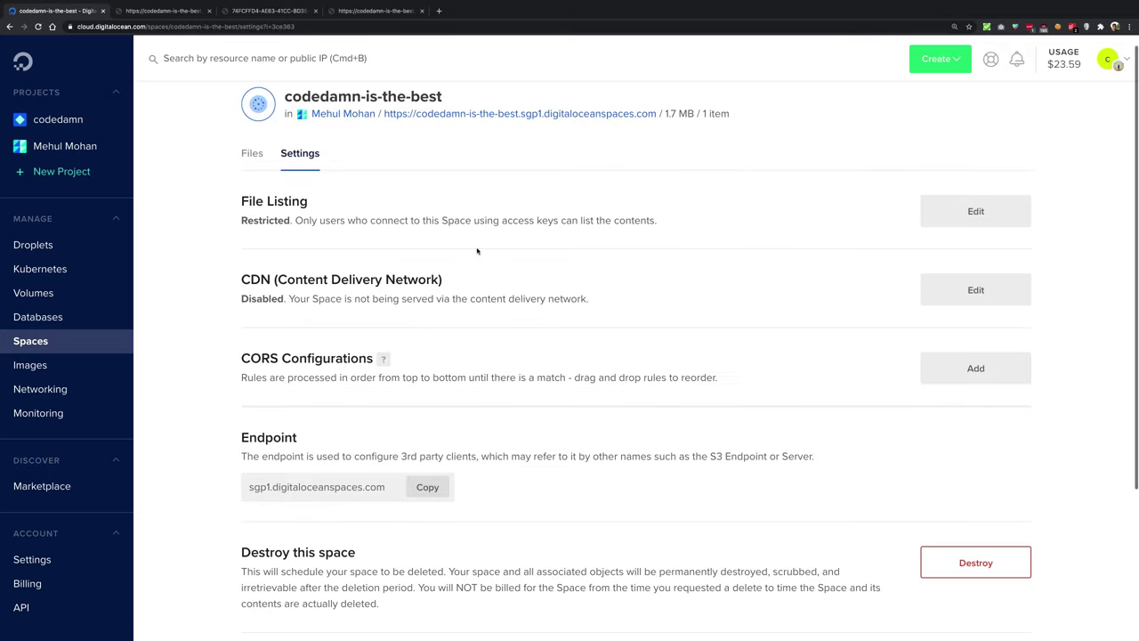
pyautogui.click(976, 211)
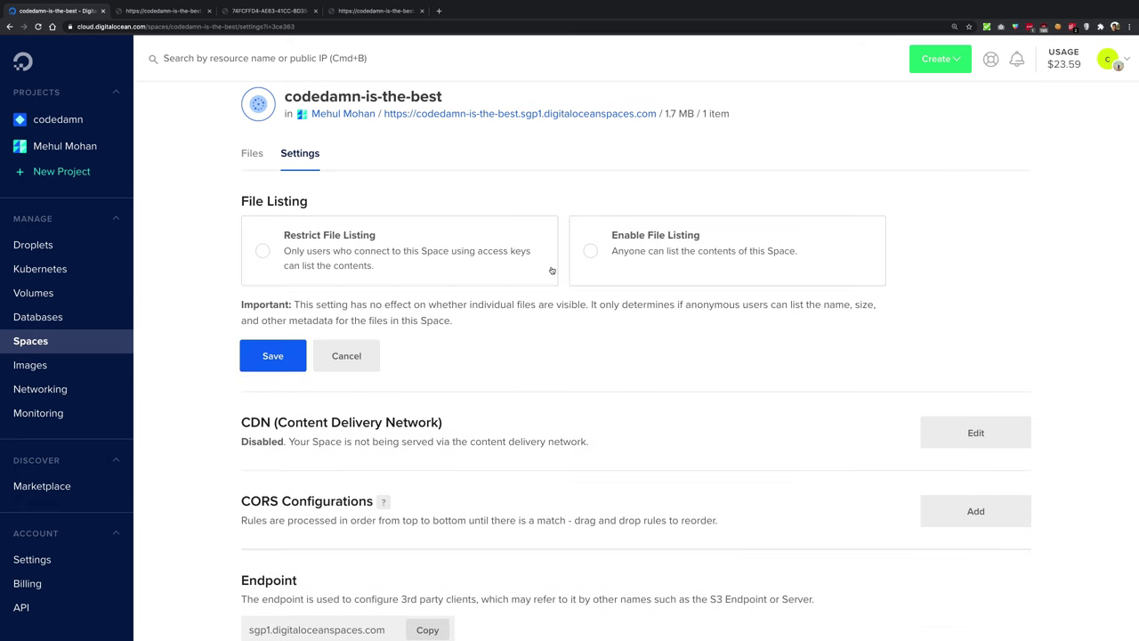
pyautogui.click(659, 252)
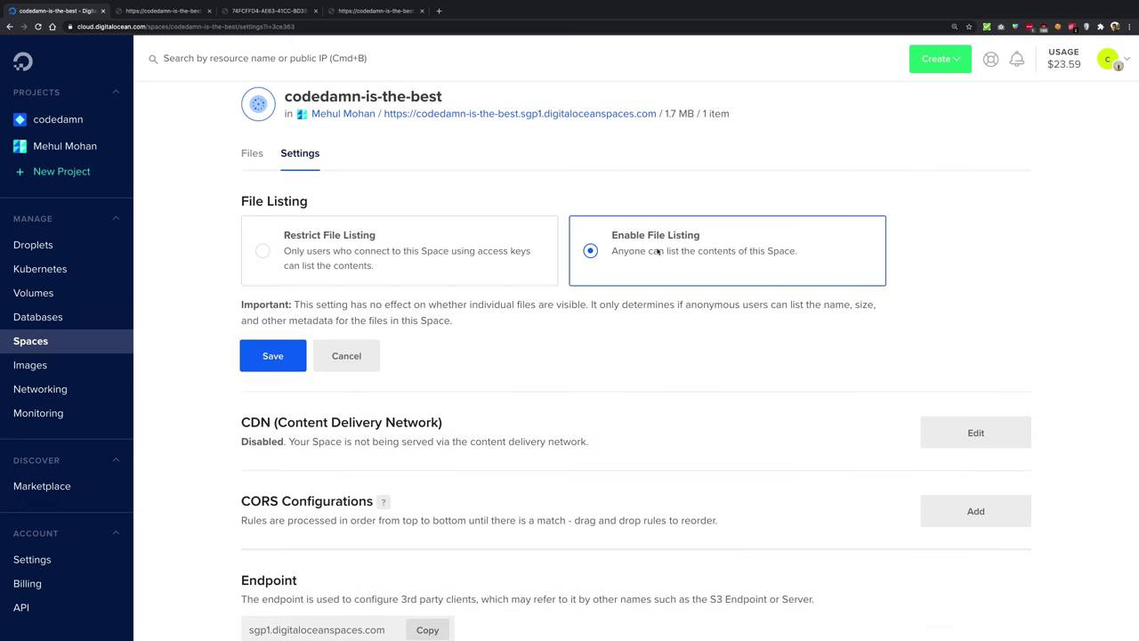
pyautogui.click(286, 357)
pyautogui.click(158, 12)
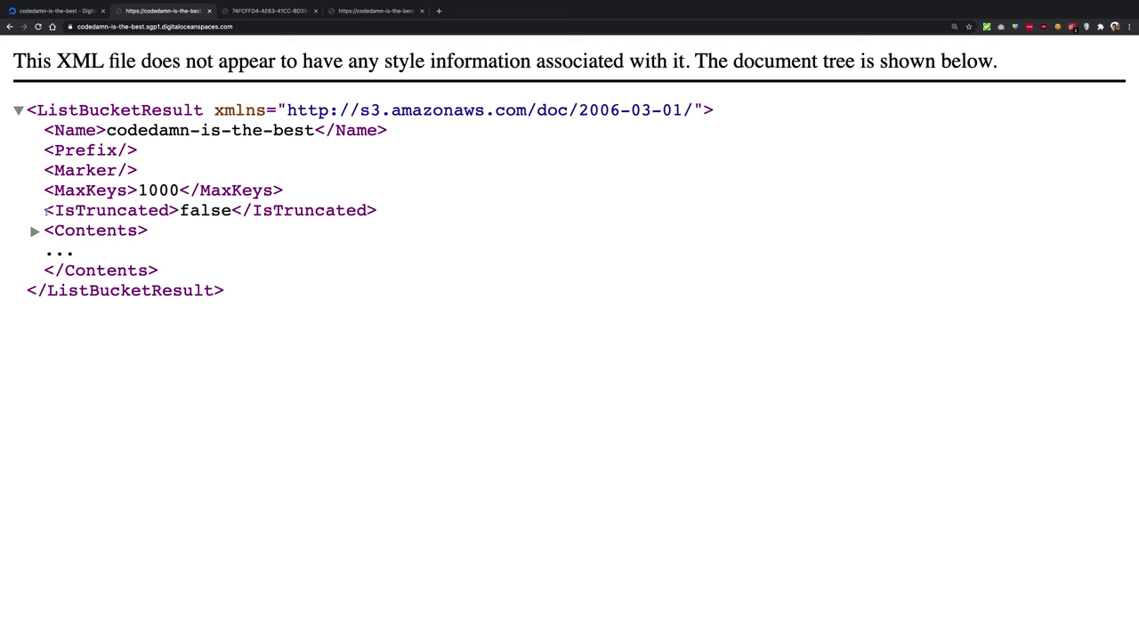
# Expand the Contents and Owner nodes and highlight the Key, LastModified, ETag and Size (1801829) entries
pyautogui.click(36, 231)
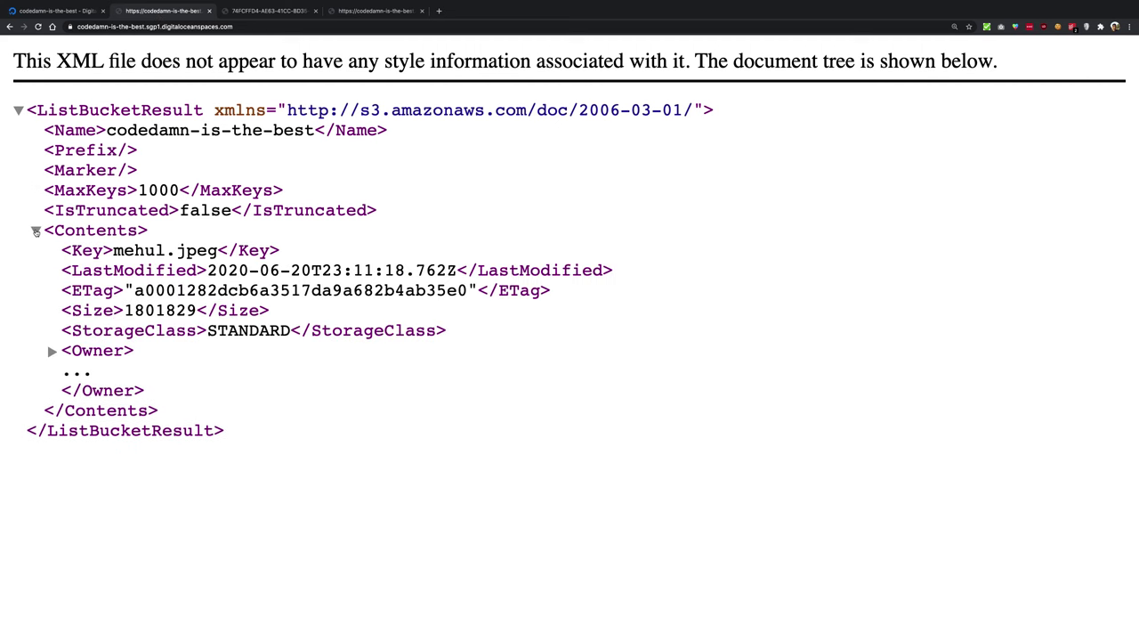
pyautogui.doubleClick(89, 231)
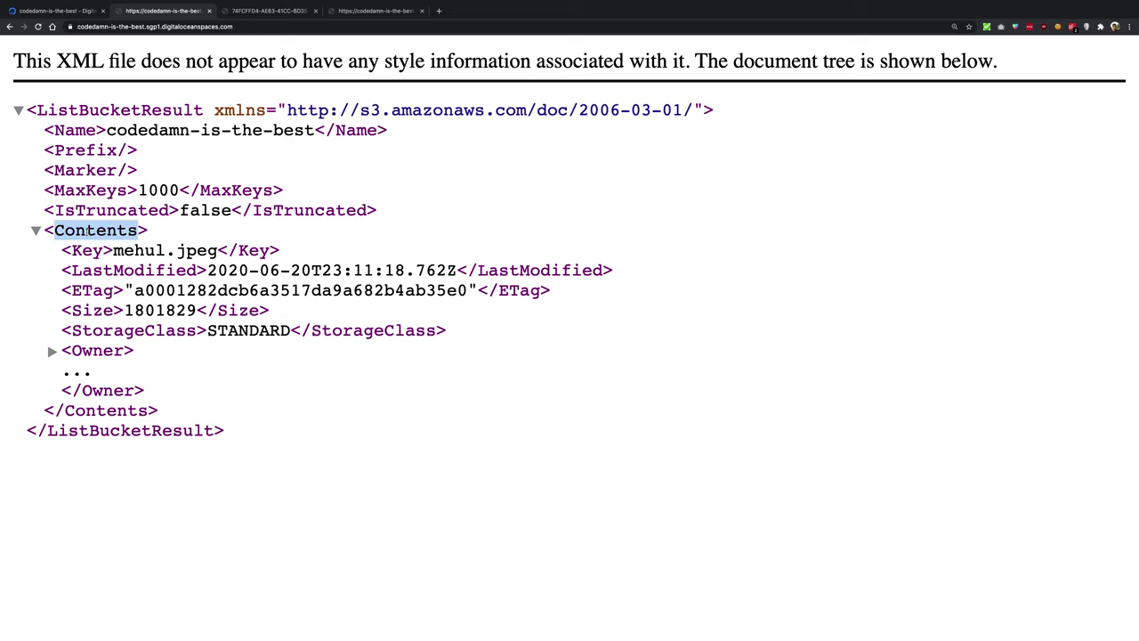
pyautogui.doubleClick(87, 250)
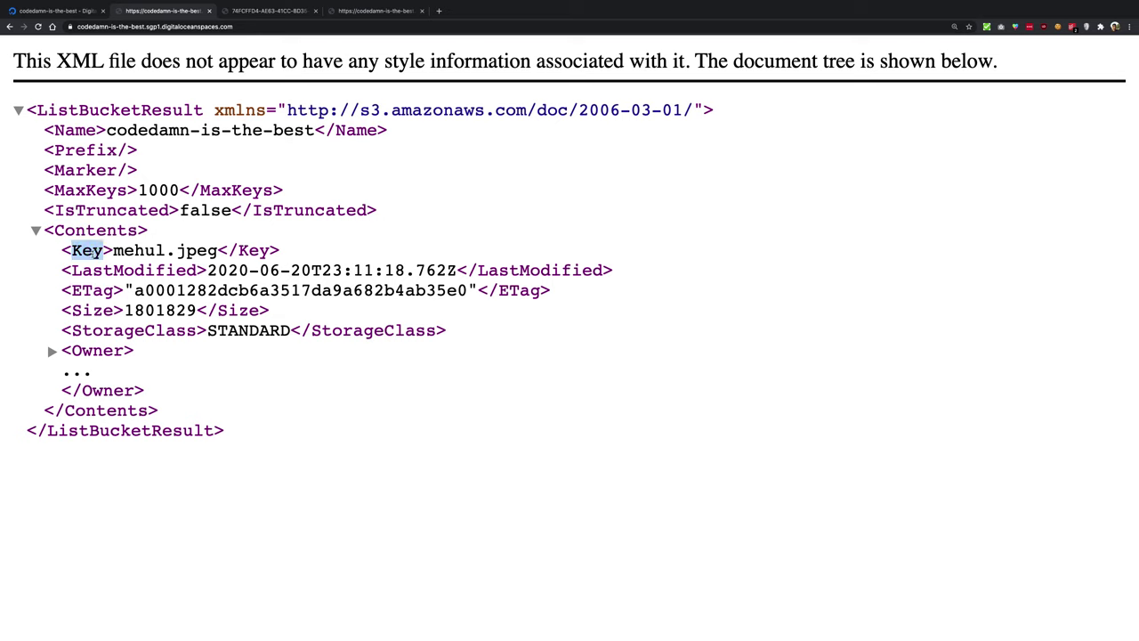
pyautogui.click(52, 351)
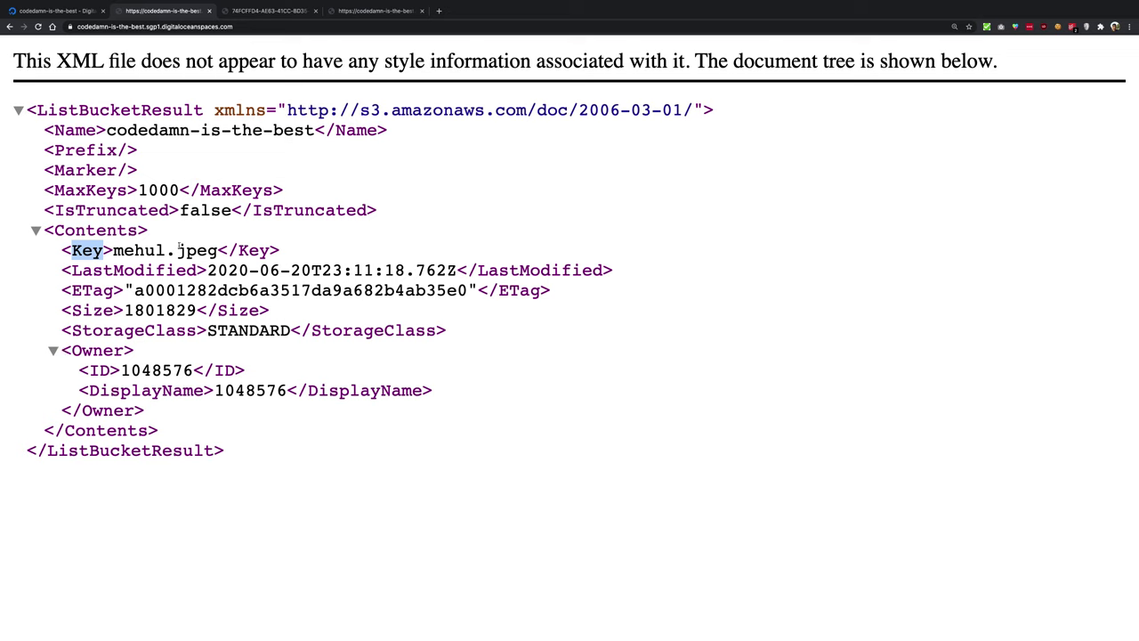
pyautogui.doubleClick(172, 270)
pyautogui.doubleClick(93, 290)
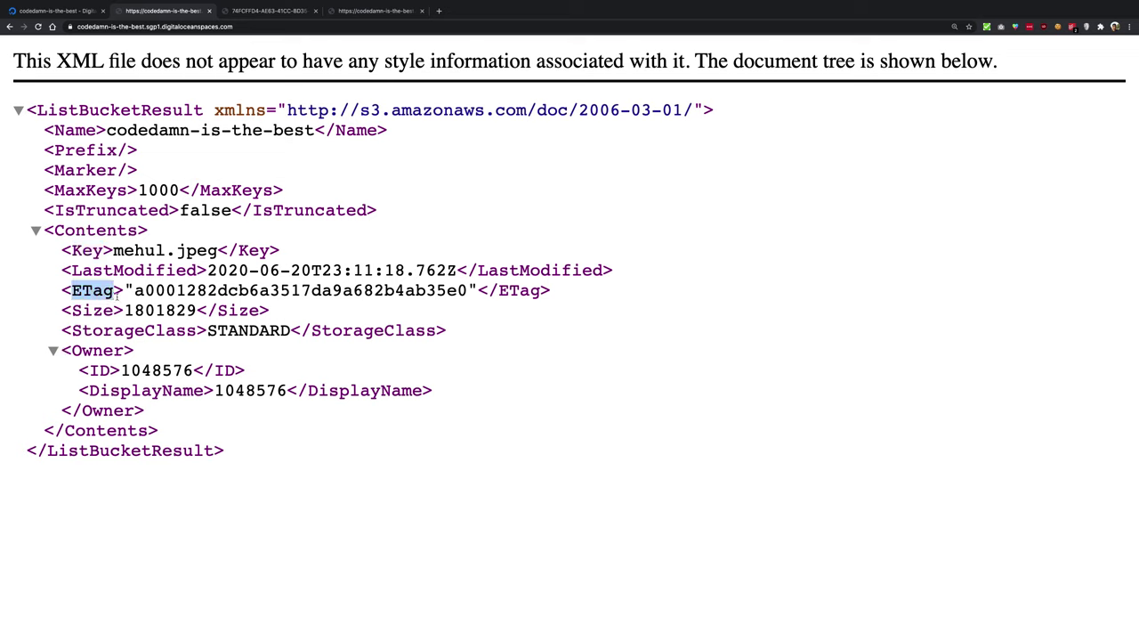
pyautogui.doubleClick(93, 311)
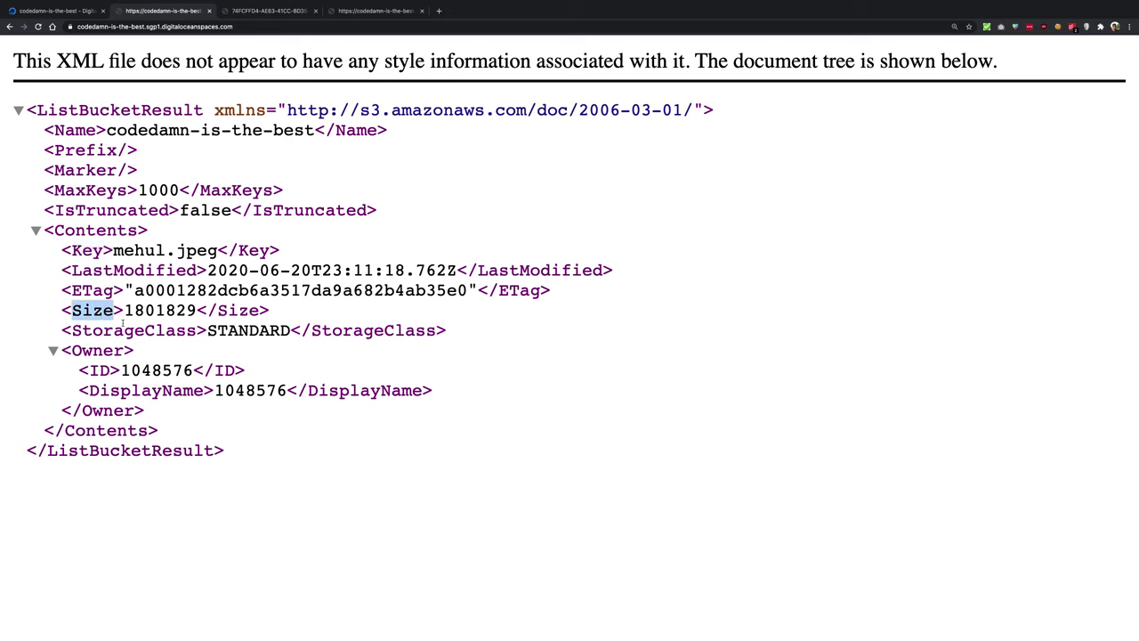
pyautogui.doubleClick(169, 309)
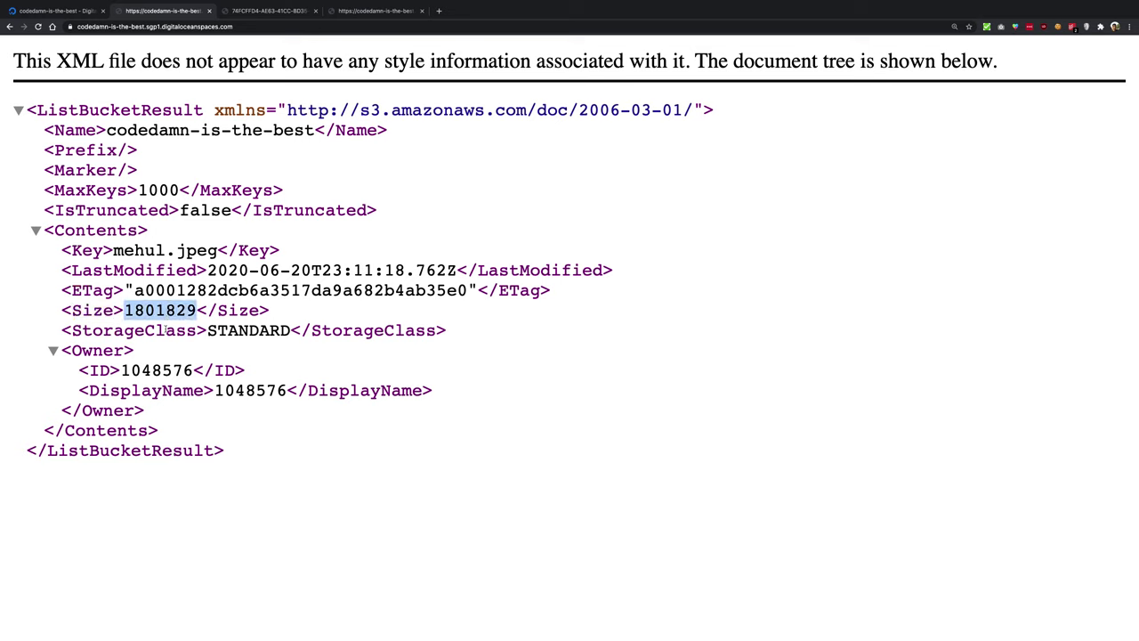
# Highlight the STANDARD storage class line, clear it, and return to the Space's settings
pyautogui.click(166, 330)
pyautogui.doubleClick(265, 330)
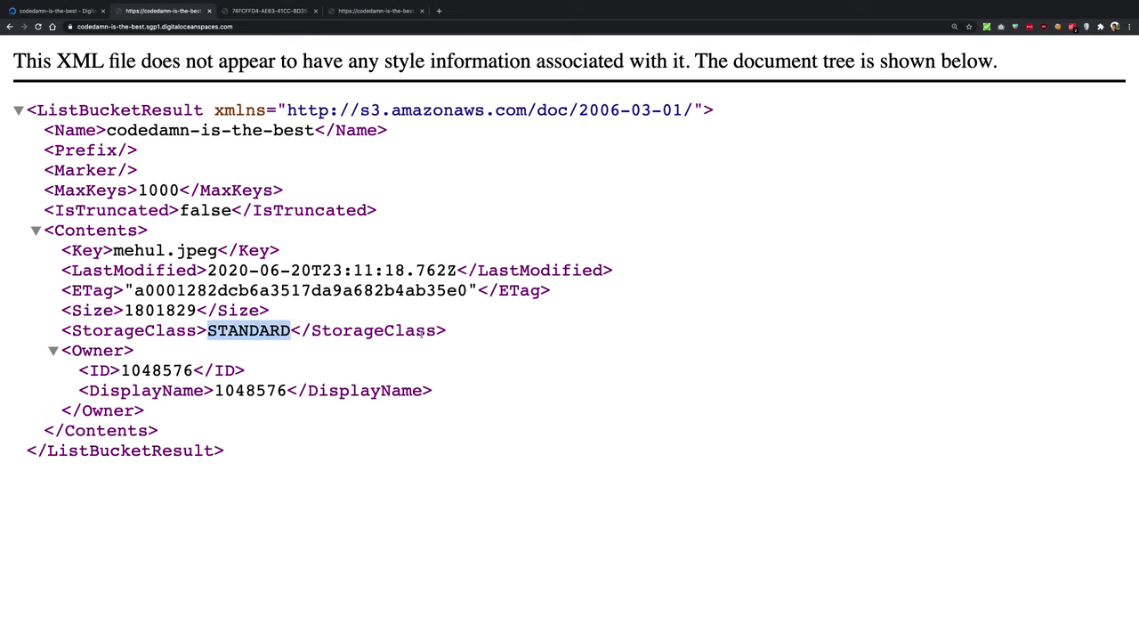
pyautogui.moveTo(448, 331); pyautogui.dragTo(65, 337)
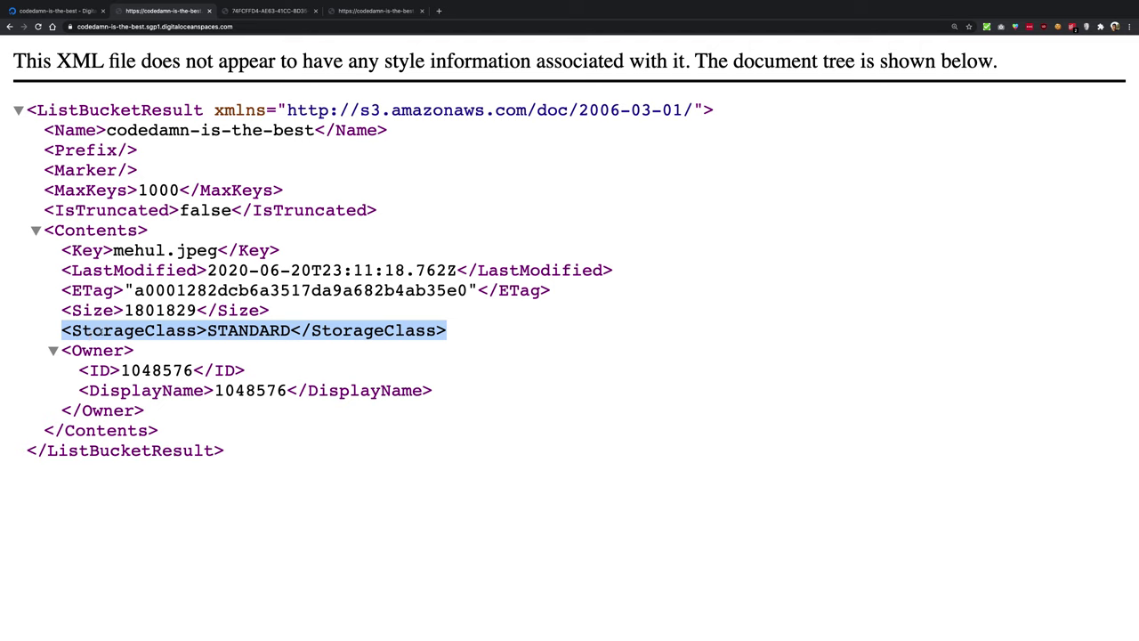
pyautogui.click(99, 331)
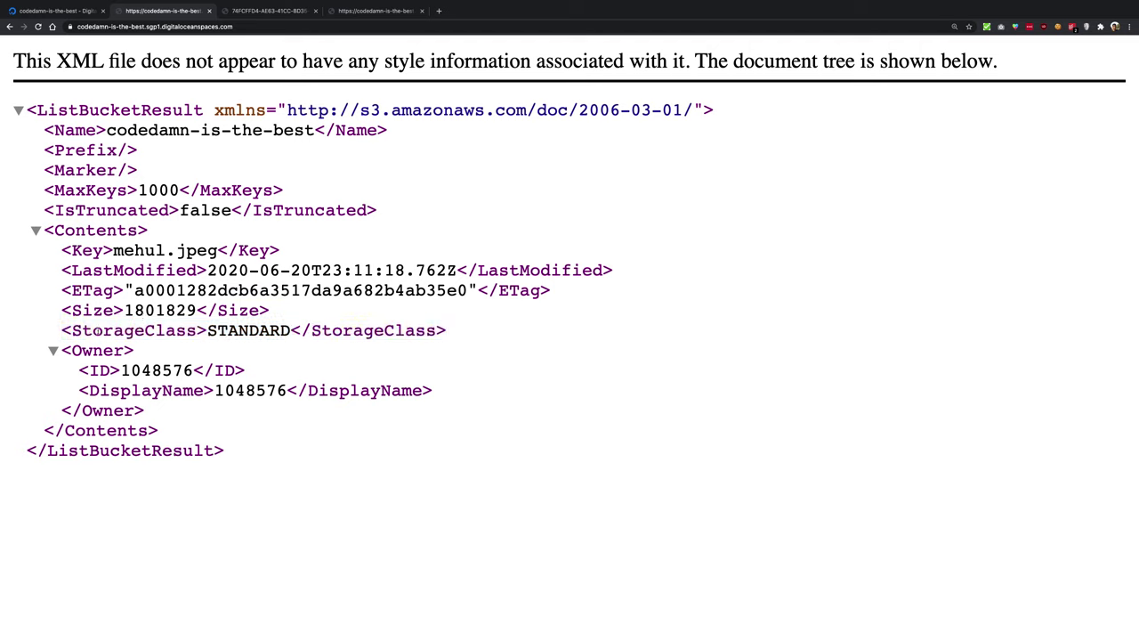
pyautogui.click(42, 11)
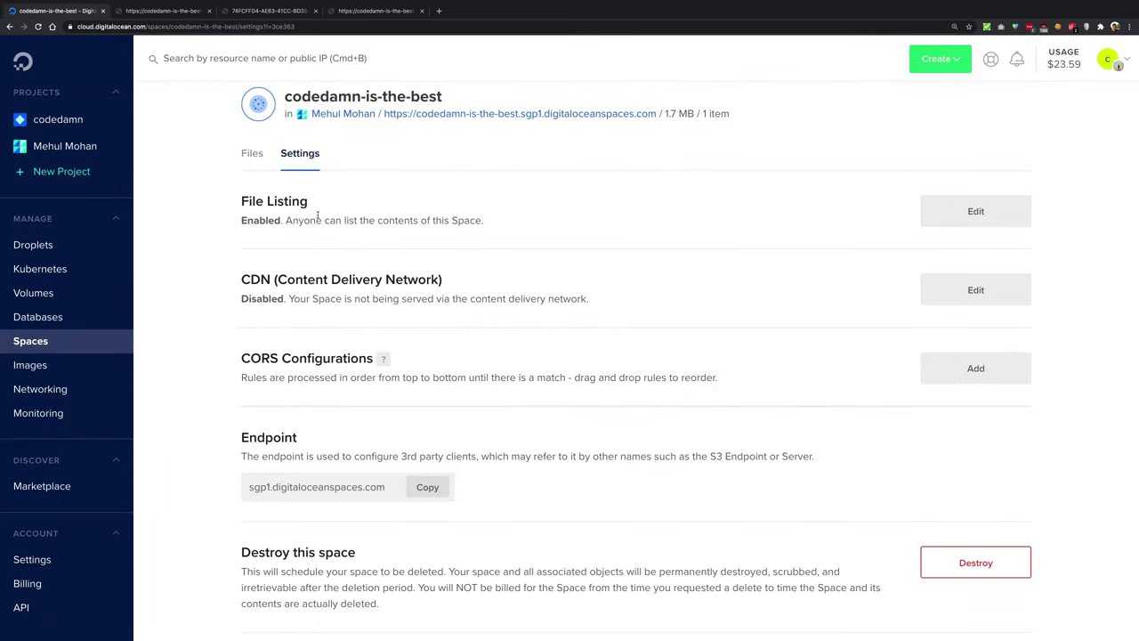
# Create a new folder named folder1 in the Space's file list
pyautogui.click(252, 153)
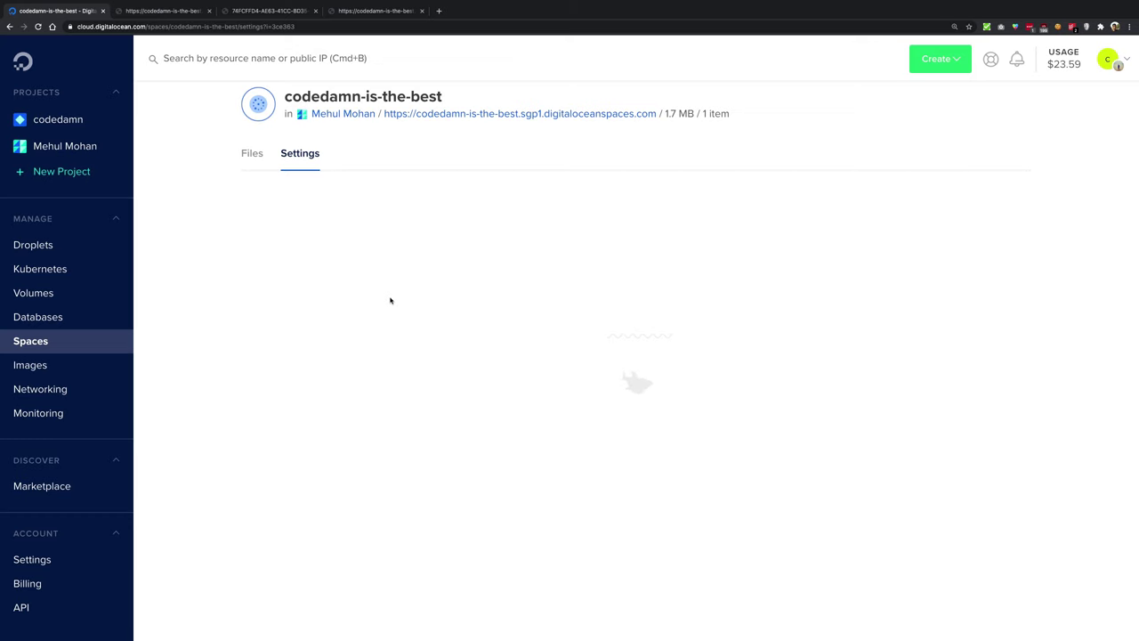
pyautogui.click(861, 224)
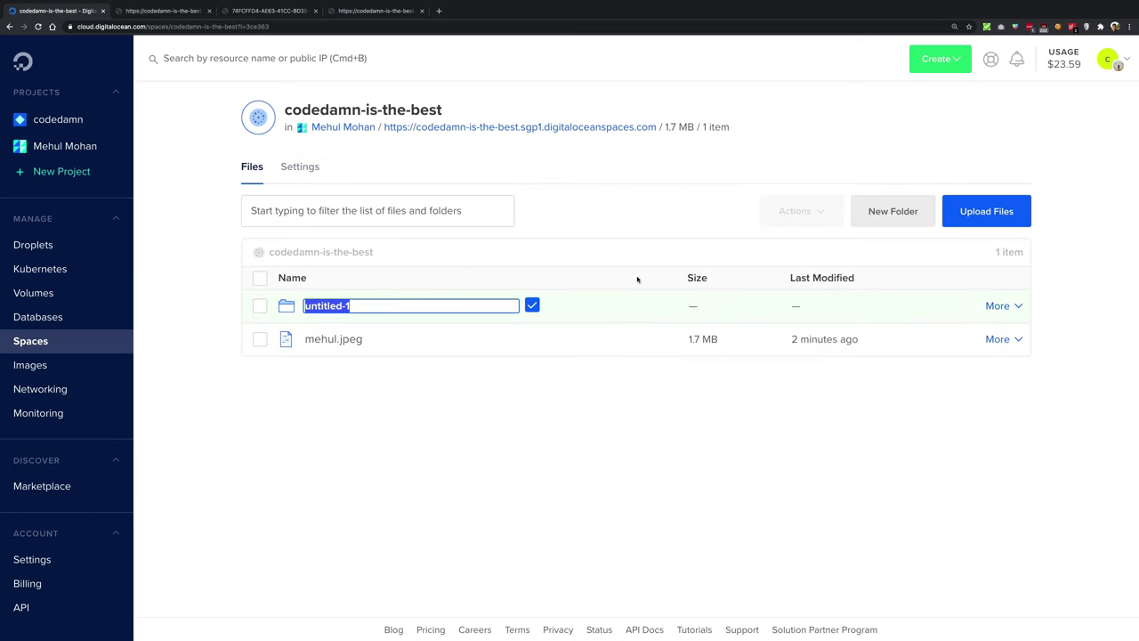
pyautogui.write('folder')
pyautogui.press('Return')
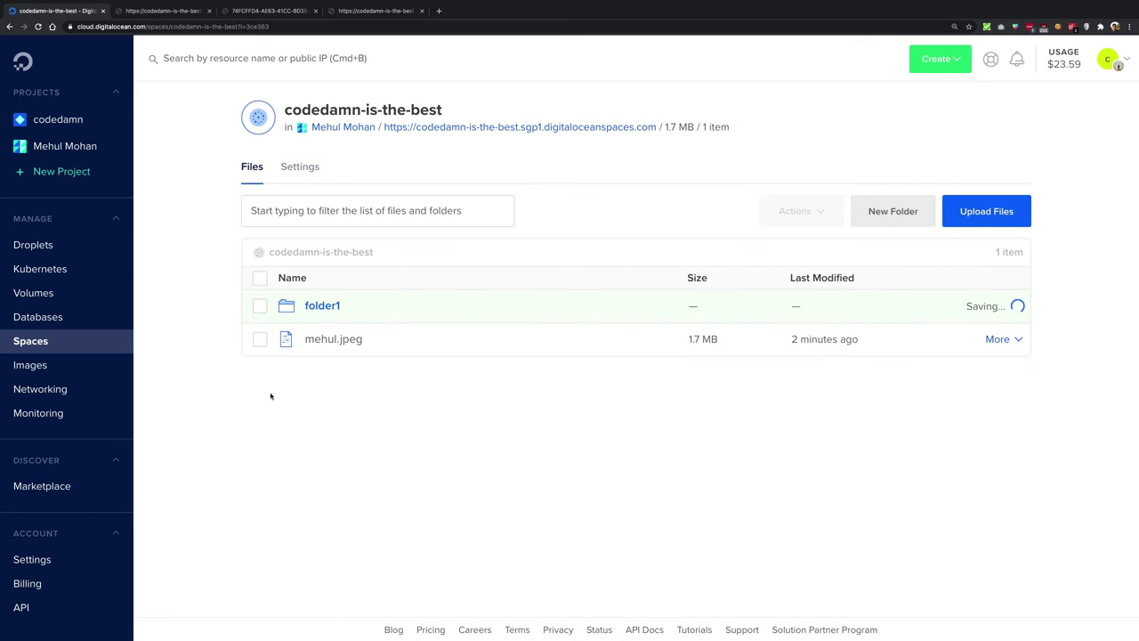
# Reload the XML listing, then open folder1 in the console and begin a file upload
pyautogui.hotkey('ctrl', 'Tab')
pyautogui.hotkey('ctrl', 'r')
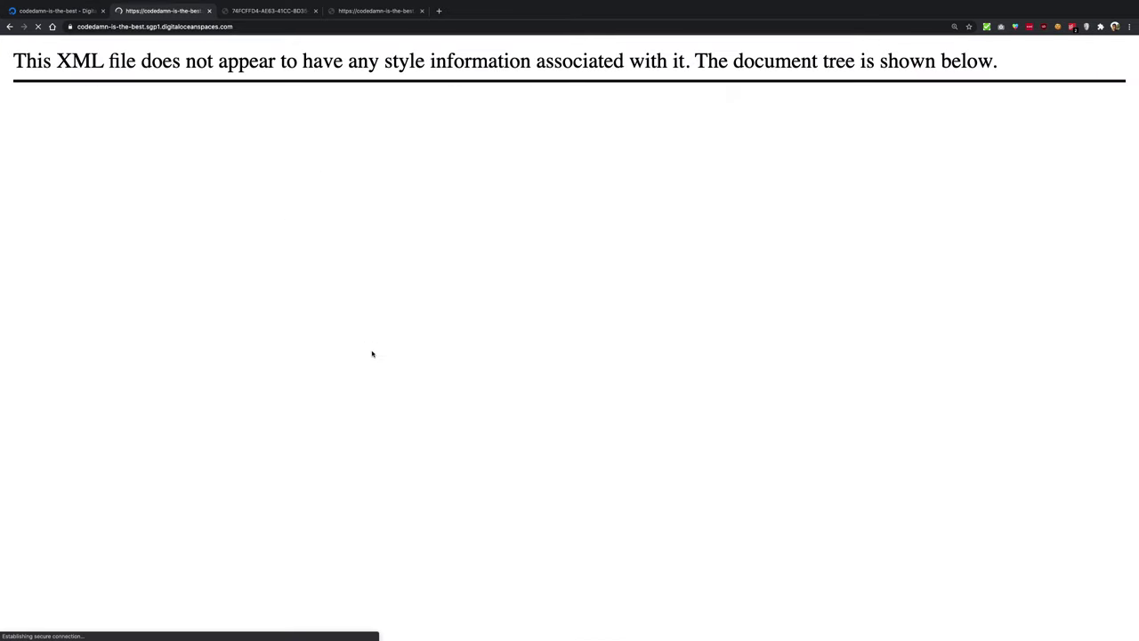
pyautogui.hotkey('ctrl', 'r')
pyautogui.hotkey('ctrl', 'r')
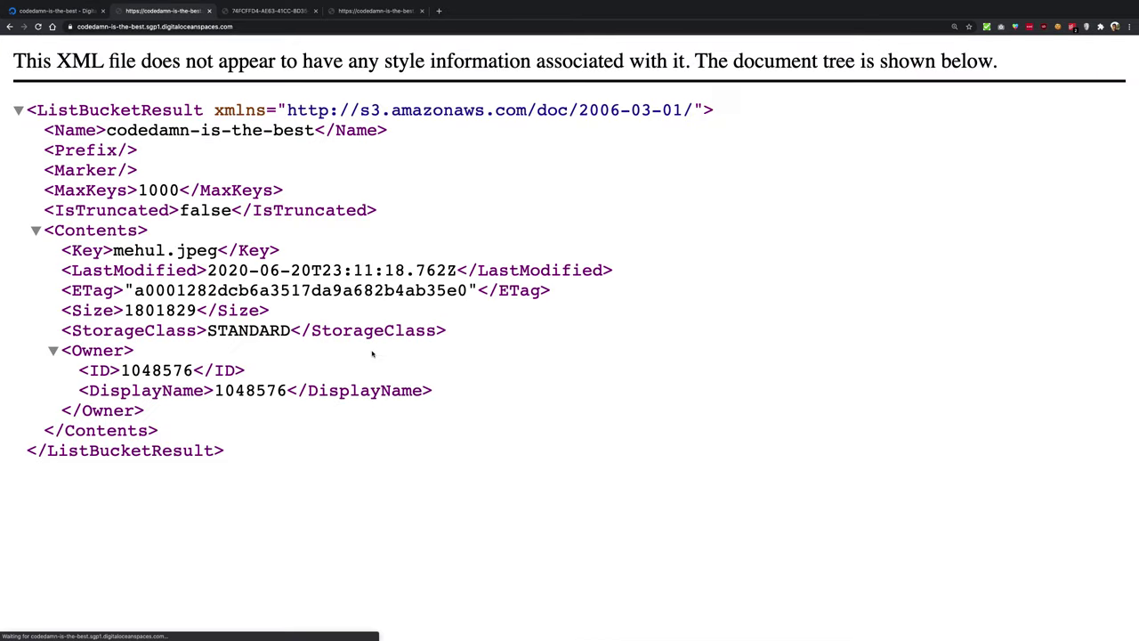
pyautogui.hotkey('ctrl', 'r')
pyautogui.hotkey('ctrl', 'shift', 'Tab')
pyautogui.click(322, 306)
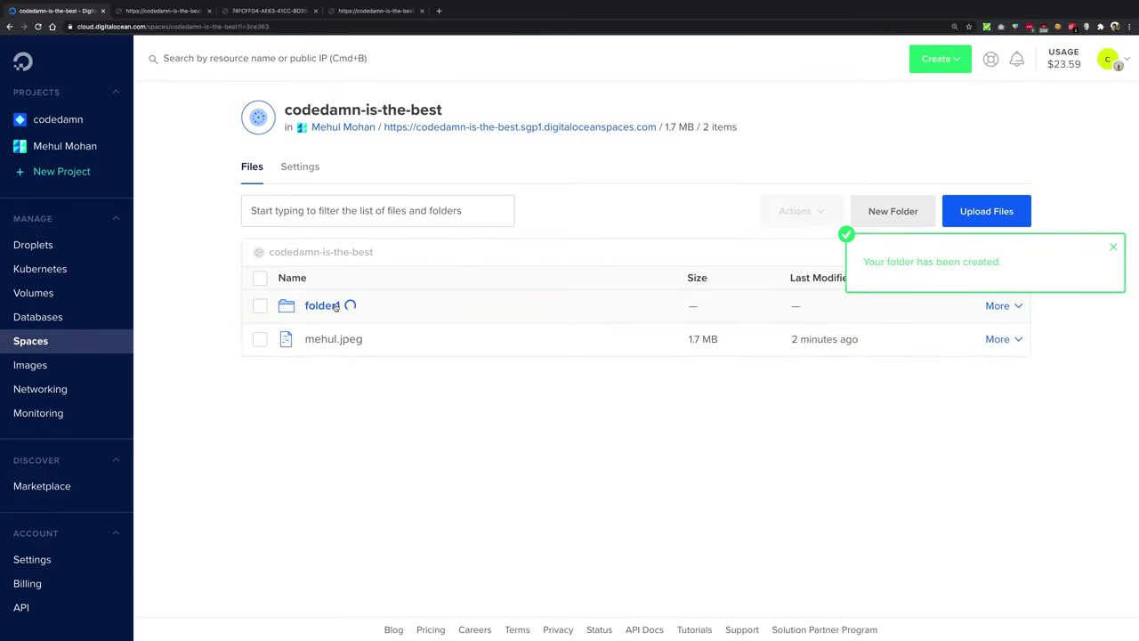
pyautogui.click(986, 211)
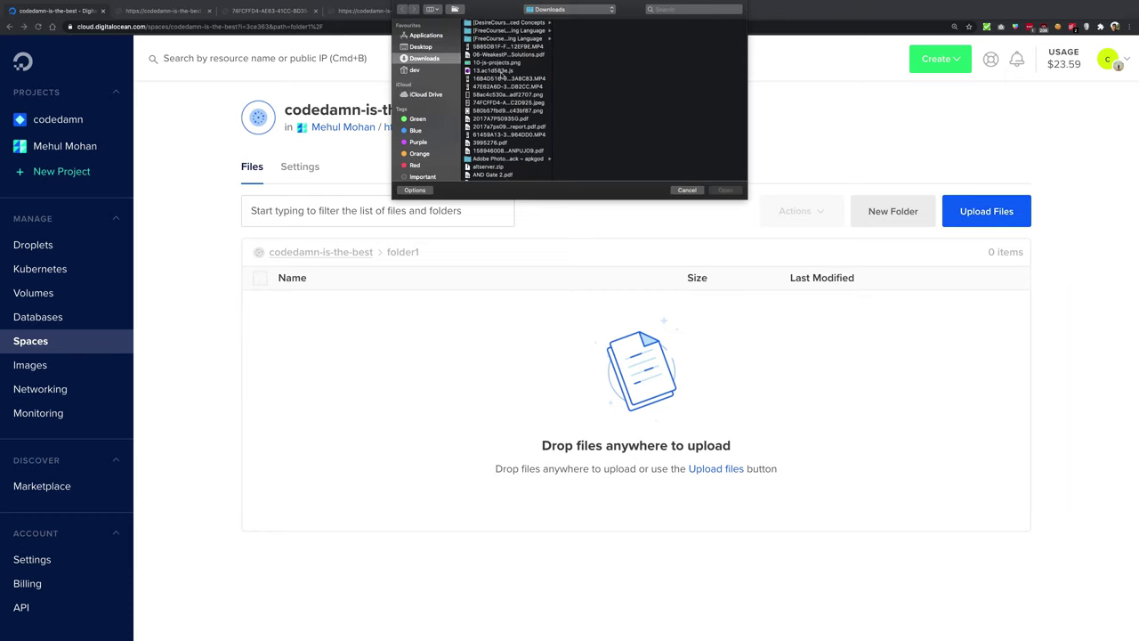
# Upload the 74FCFFD4 jpeg into folder1 as Public, then reload the bucket's XML listing
pyautogui.click(494, 104)
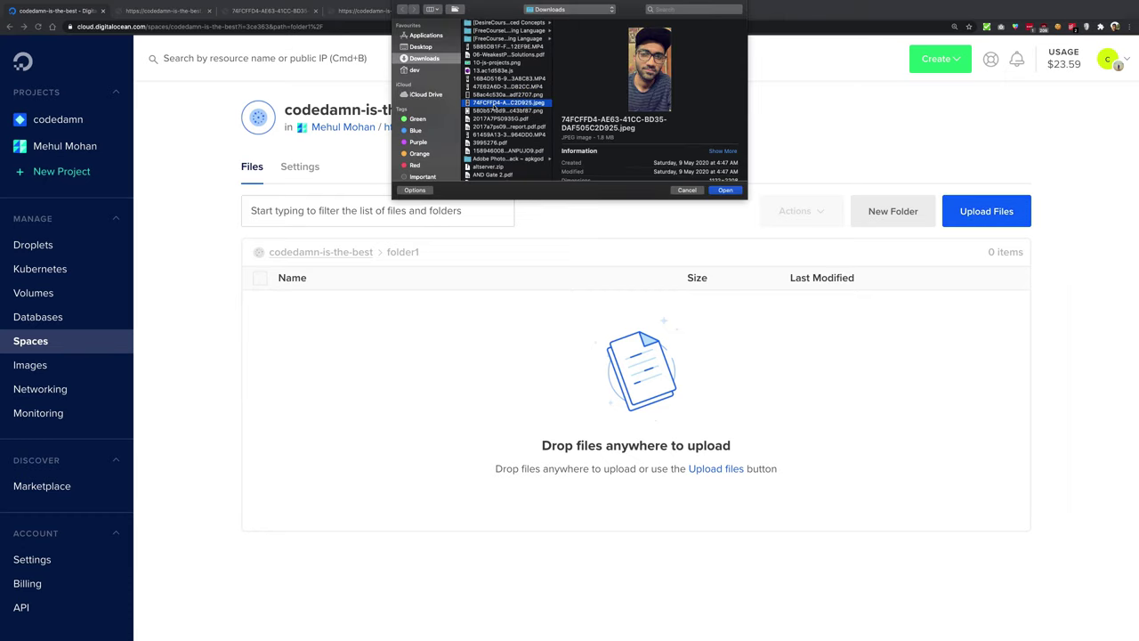
pyautogui.doubleClick(495, 103)
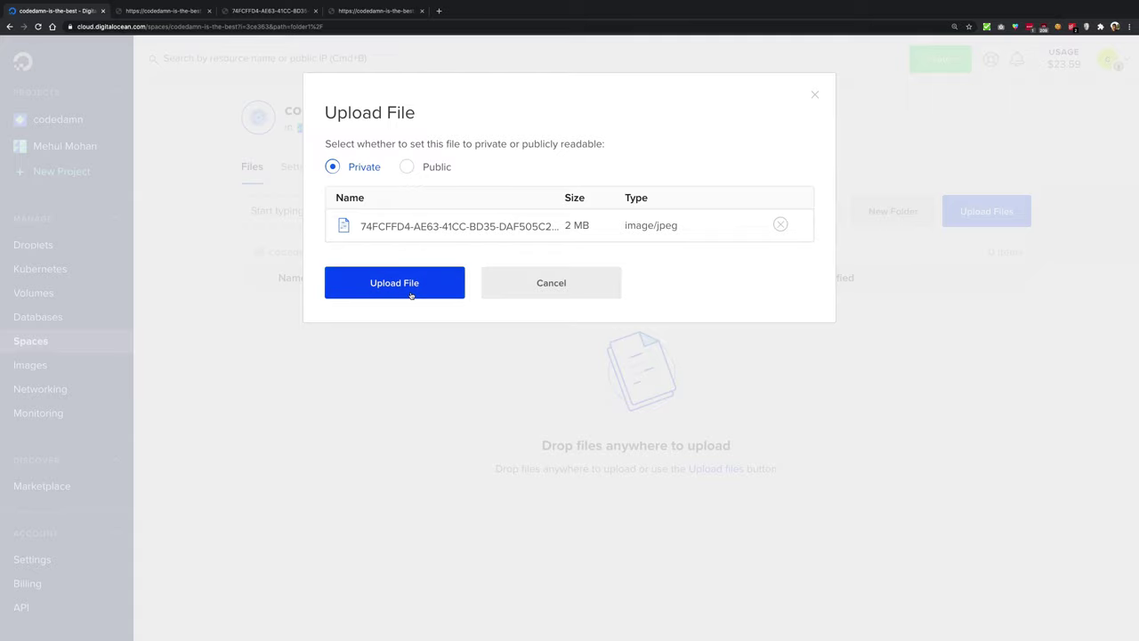
pyautogui.click(407, 167)
pyautogui.click(401, 296)
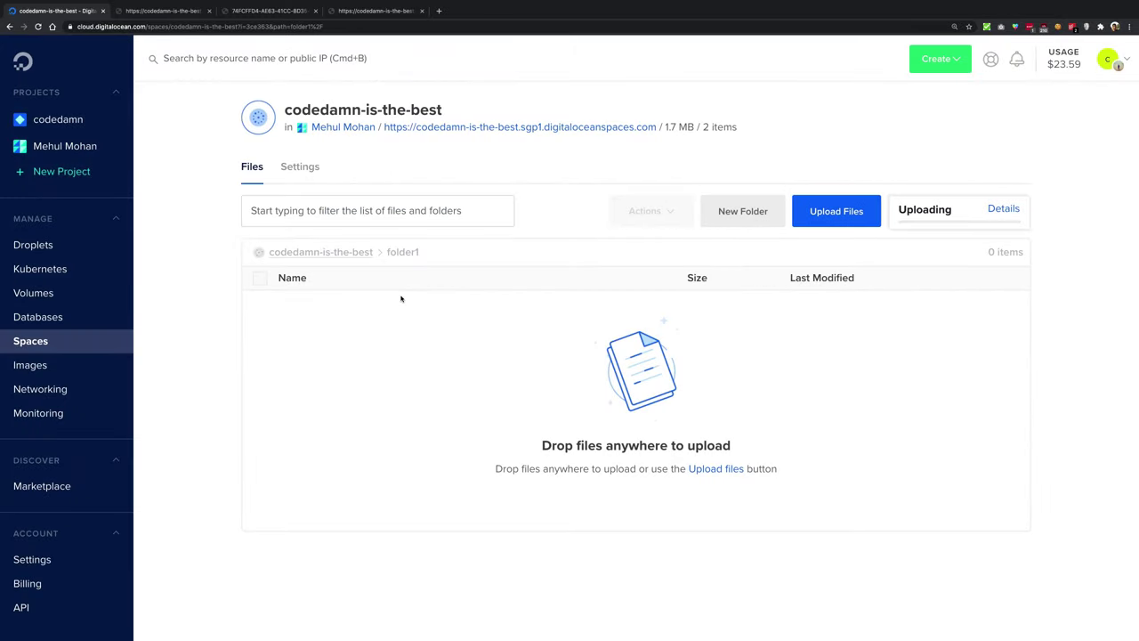
pyautogui.hotkey('ctrl', 'Tab')
pyautogui.press('super+r')
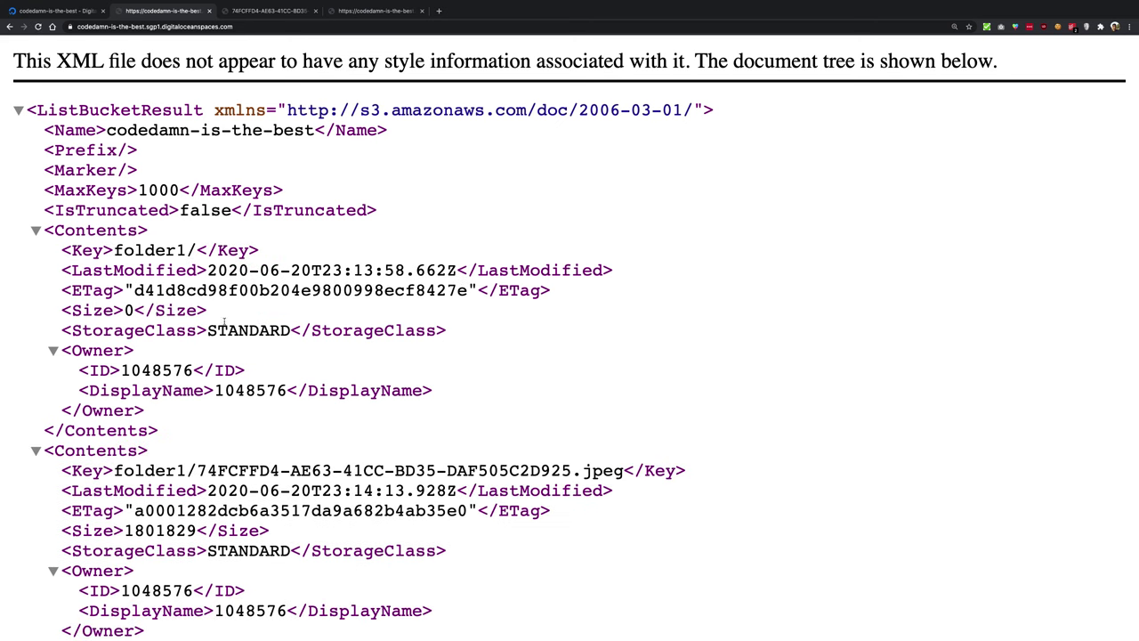
# Zoom and scroll the listing, selecting the uploaded jpeg's key and ETag hash
pyautogui.press('super+equal')
pyautogui.scroll(-1, 185, 320)
pyautogui.scroll(-1, 185, 321)
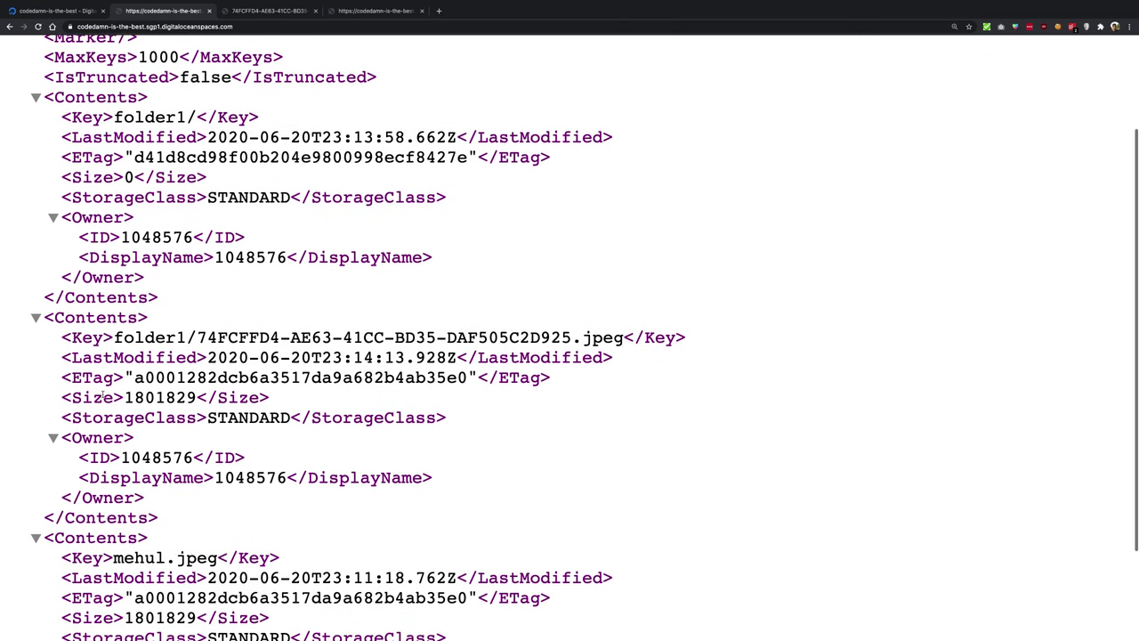
pyautogui.moveTo(114, 339); pyautogui.dragTo(396, 338)
pyautogui.doubleClick(157, 377)
pyautogui.click(169, 421)
pyautogui.scroll(-1, 170, 421)
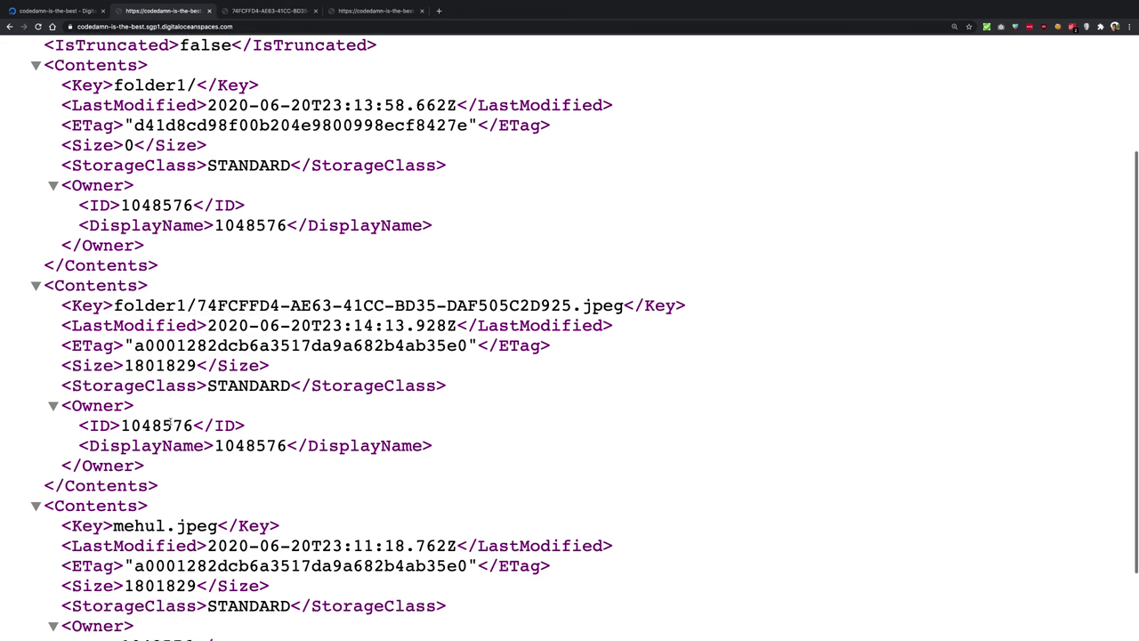
# Collapse and re-expand the folder1/, uploaded jpeg and mehul.jpeg entries, then return to DigitalOcean
pyautogui.click(37, 285)
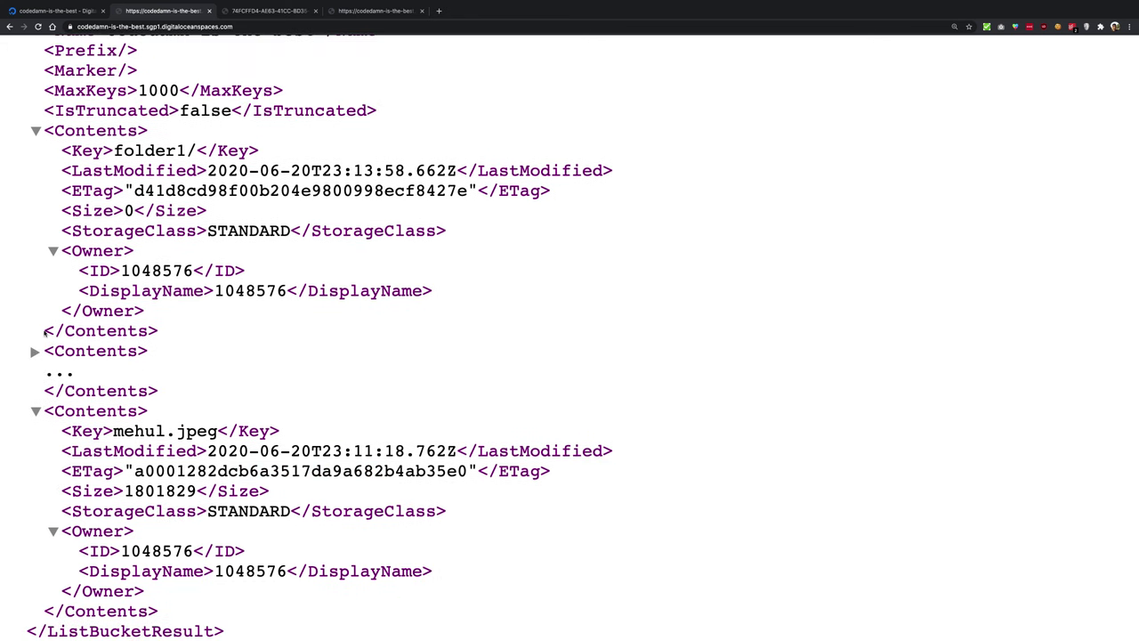
pyautogui.click(37, 131)
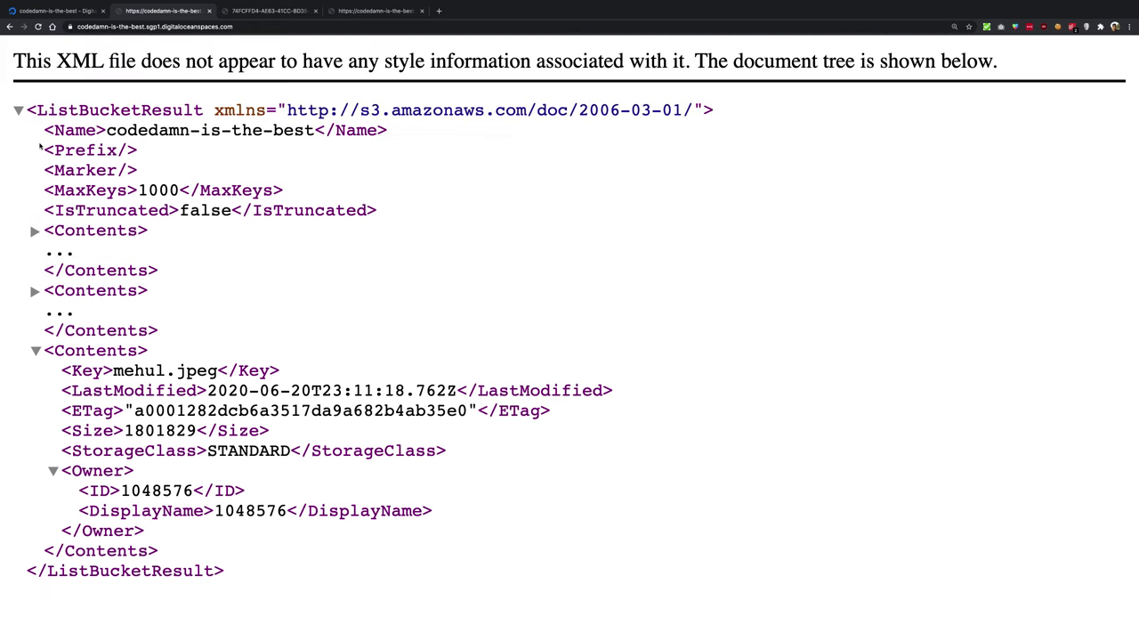
pyautogui.click(37, 351)
pyautogui.click(35, 231)
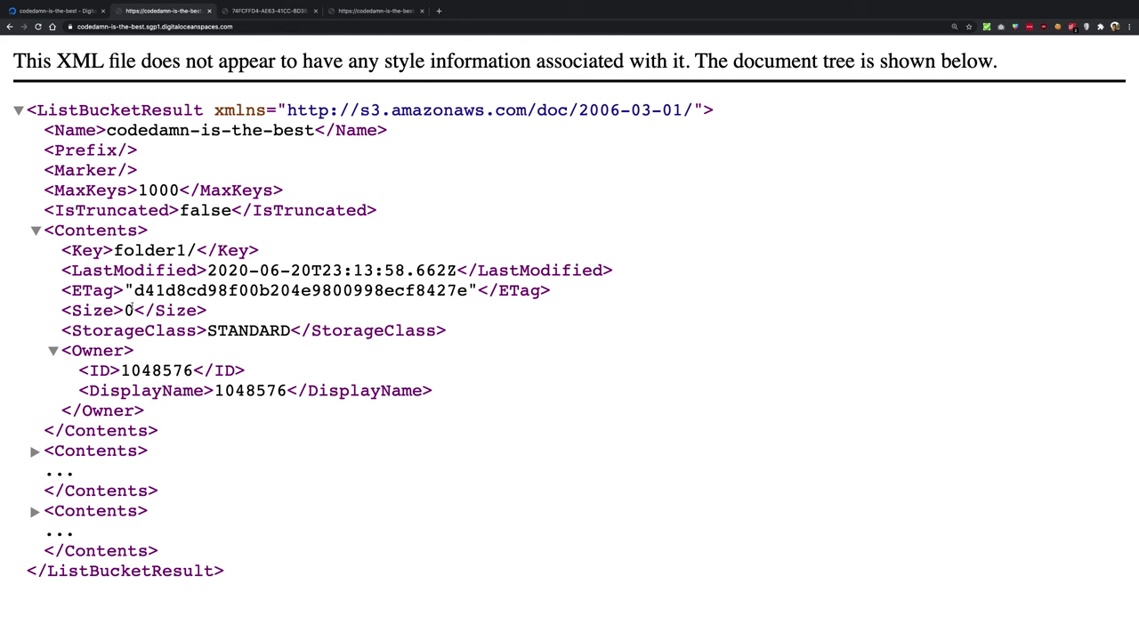
pyautogui.moveTo(132, 308); pyautogui.dragTo(140, 310)
pyautogui.click(34, 451)
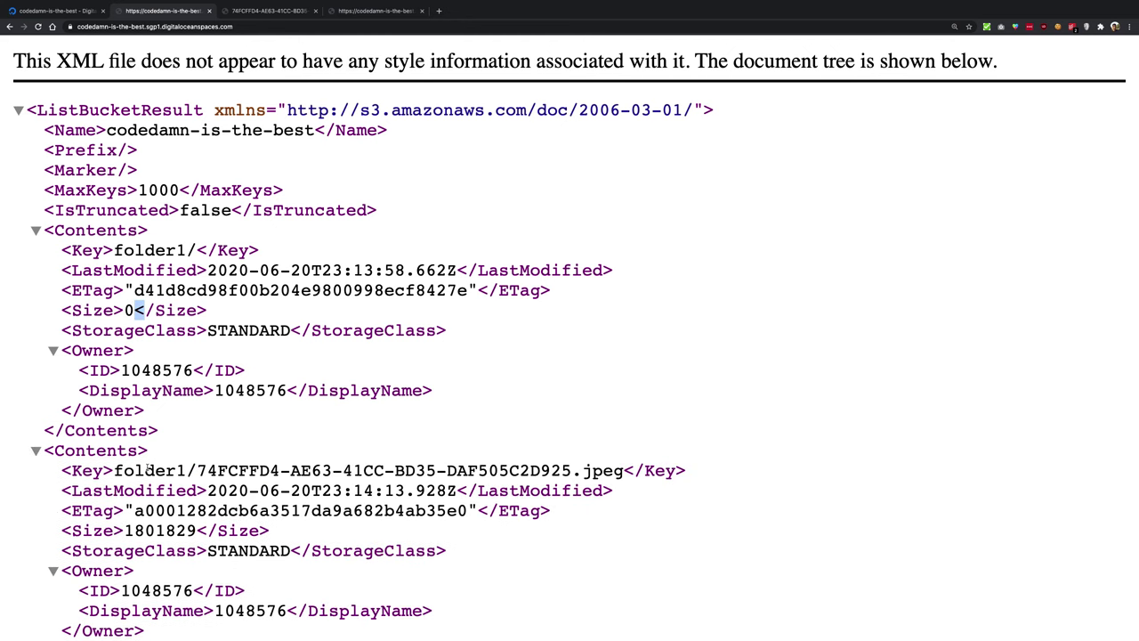
pyautogui.scroll(-2, 147, 469)
pyautogui.click(273, 411)
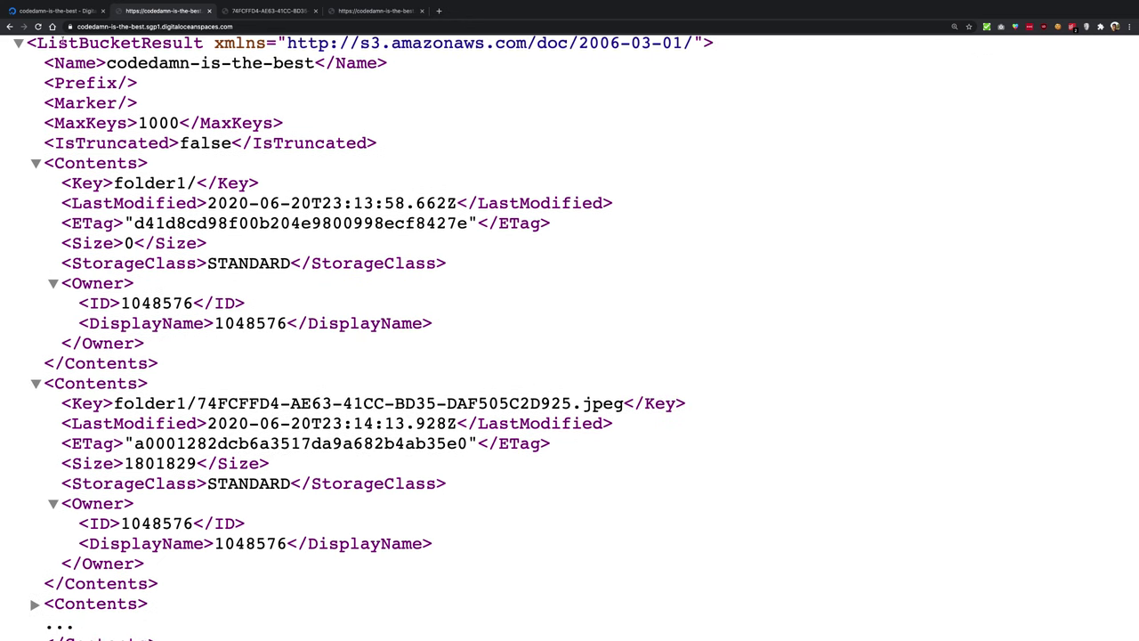
pyautogui.click(55, 11)
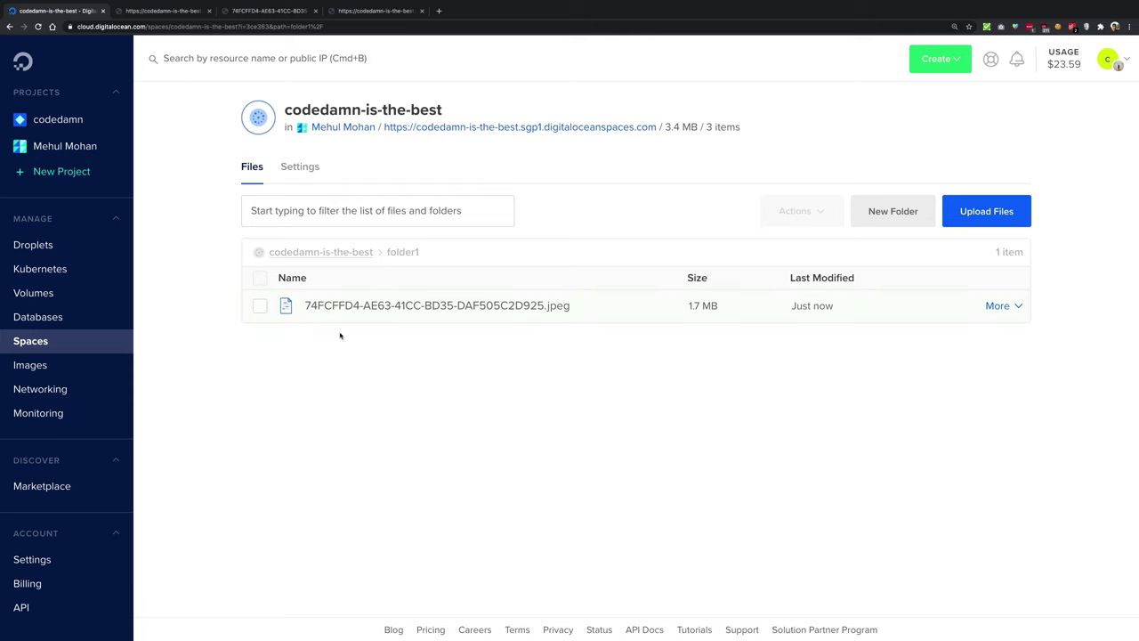
# Confirm the uploaded jpeg in folder1 shows Public permission, then return to the Spaces list
pyautogui.click(198, 11)
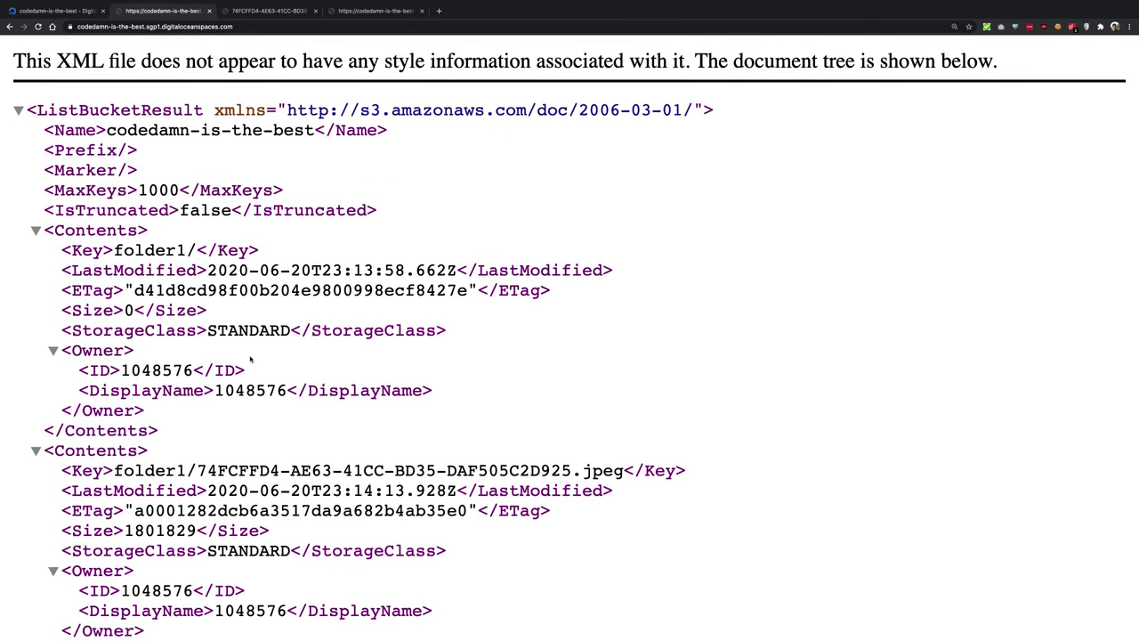
pyautogui.click(53, 12)
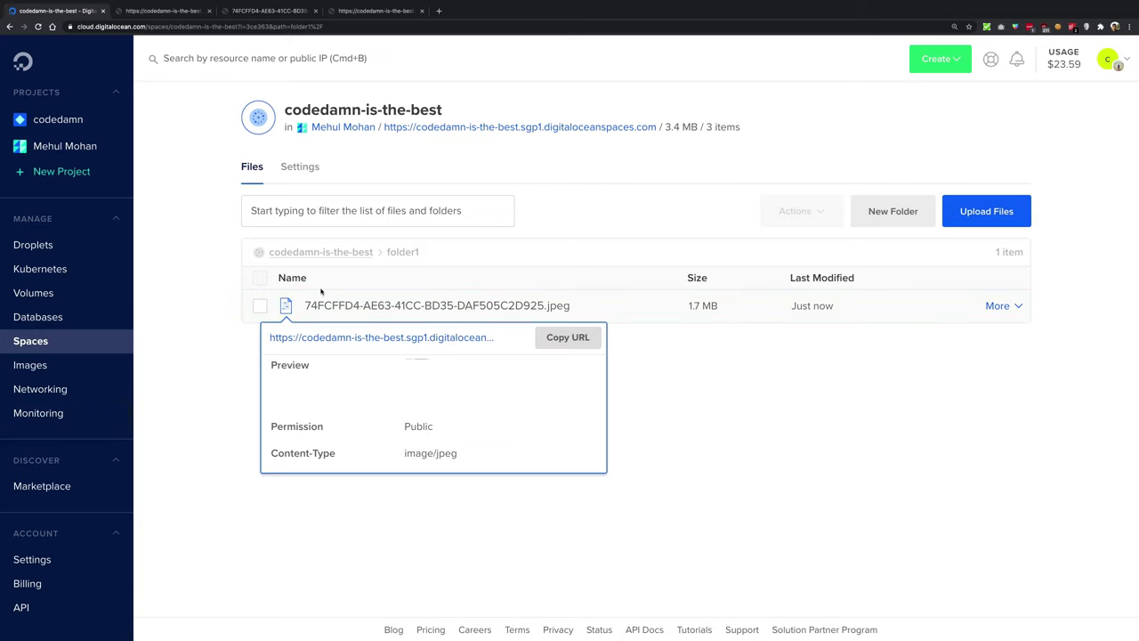
pyautogui.click(76, 345)
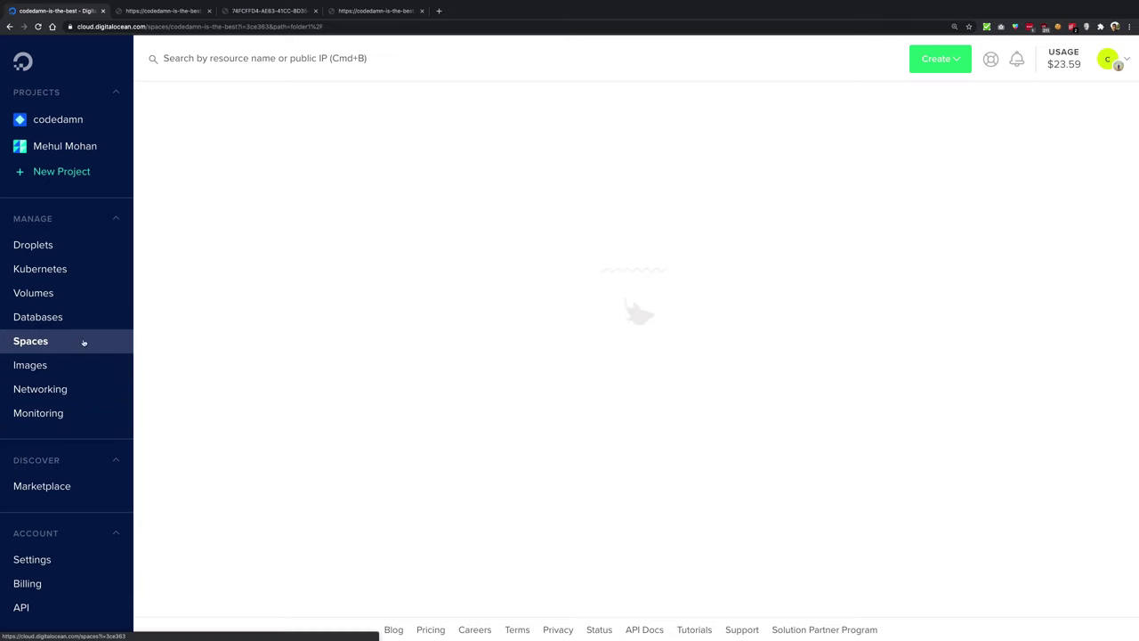
# Set the Space's File Listing to Restrict File Listing and save, then switch to the XML tab
pyautogui.click(997, 203)
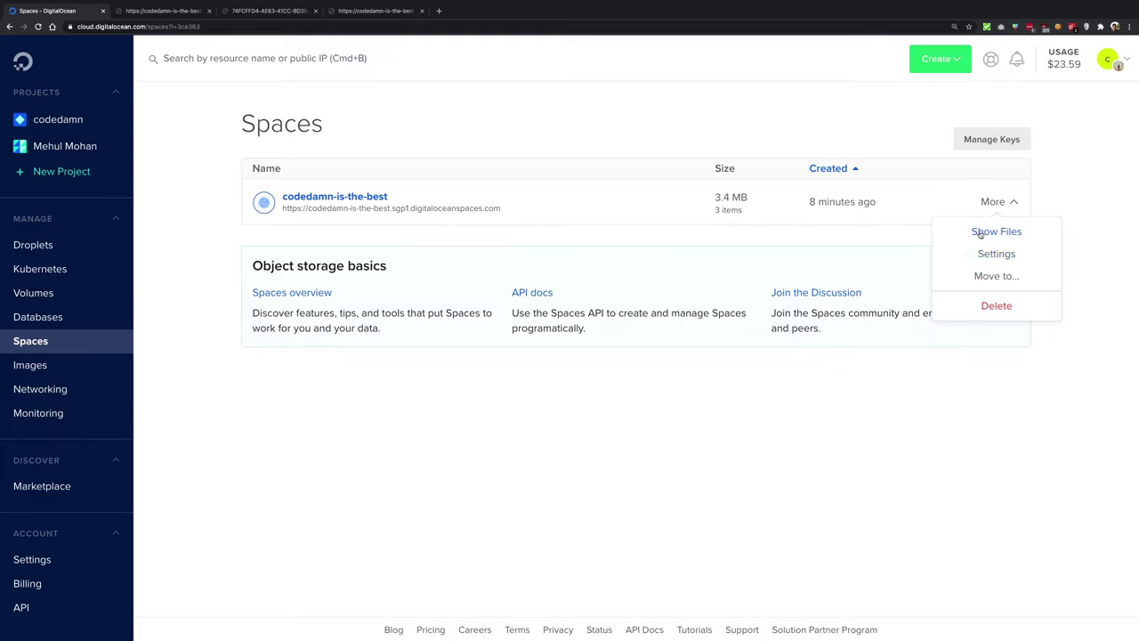
pyautogui.click(990, 255)
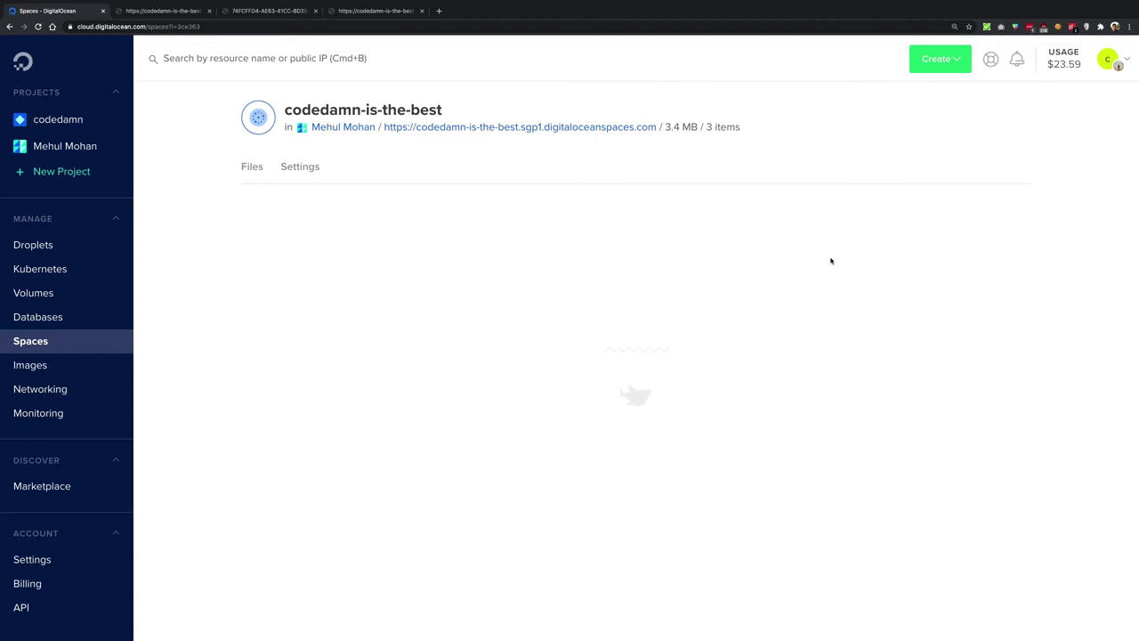
pyautogui.click(961, 238)
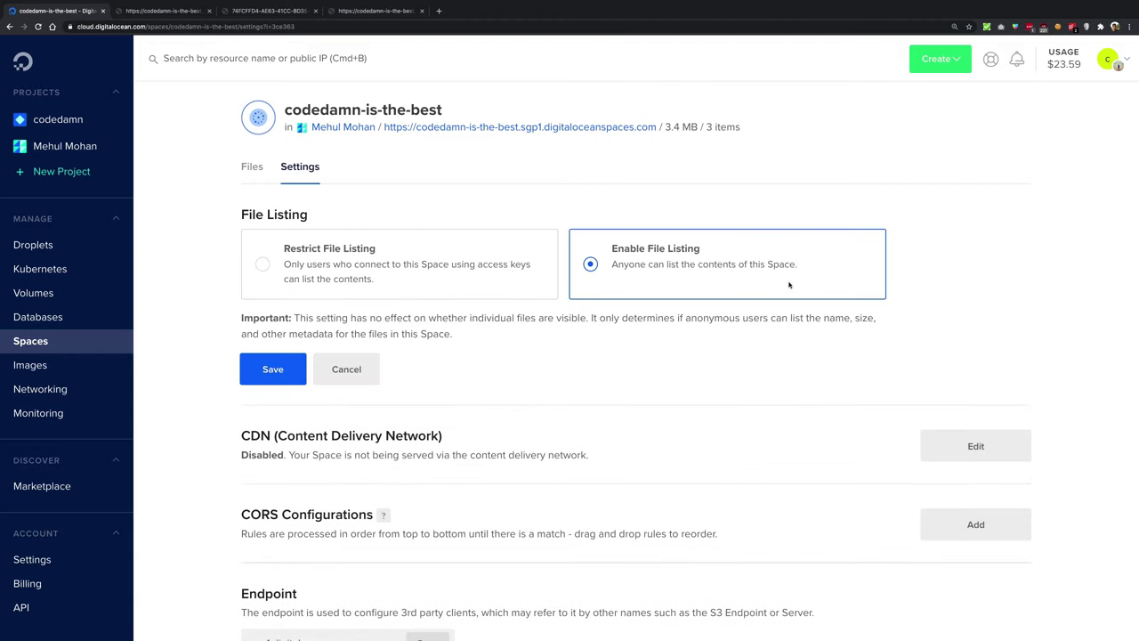
pyautogui.click(401, 258)
pyautogui.click(281, 368)
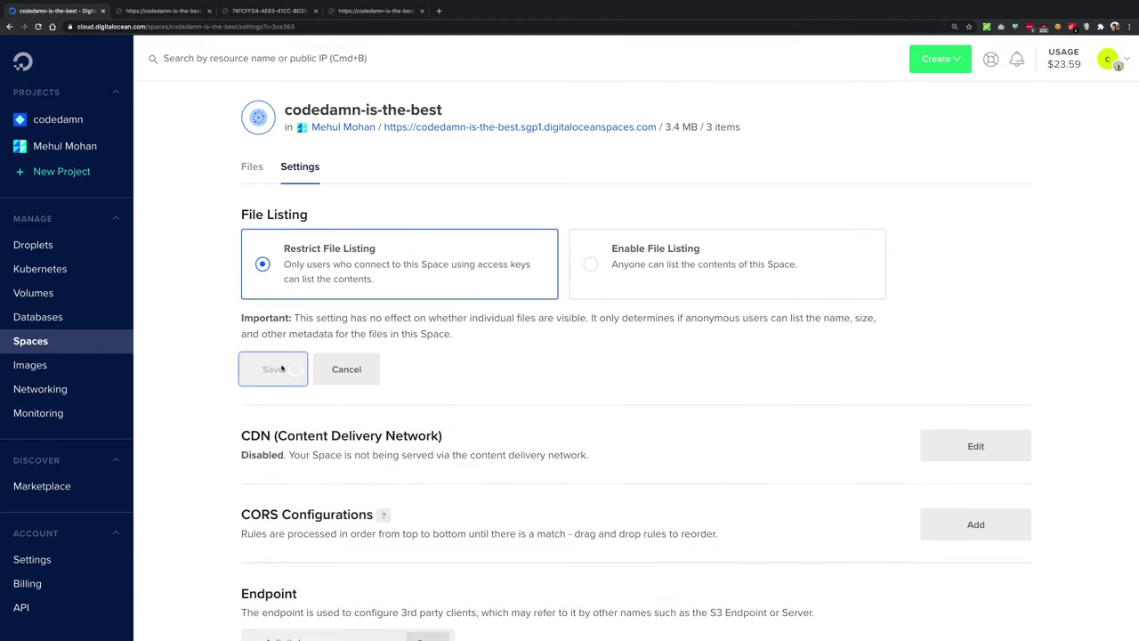
pyautogui.click(158, 11)
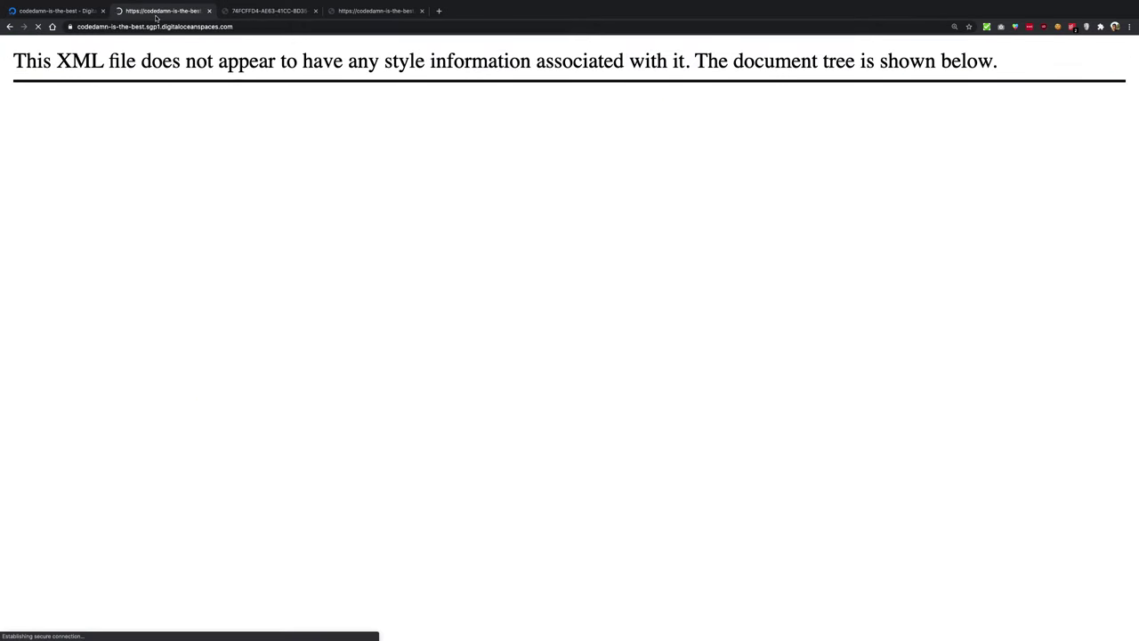
# Reload and close the AccessDenied error pages, leaving the Space's endpoint page open
pyautogui.press('super+r')
pyautogui.press('super+a')
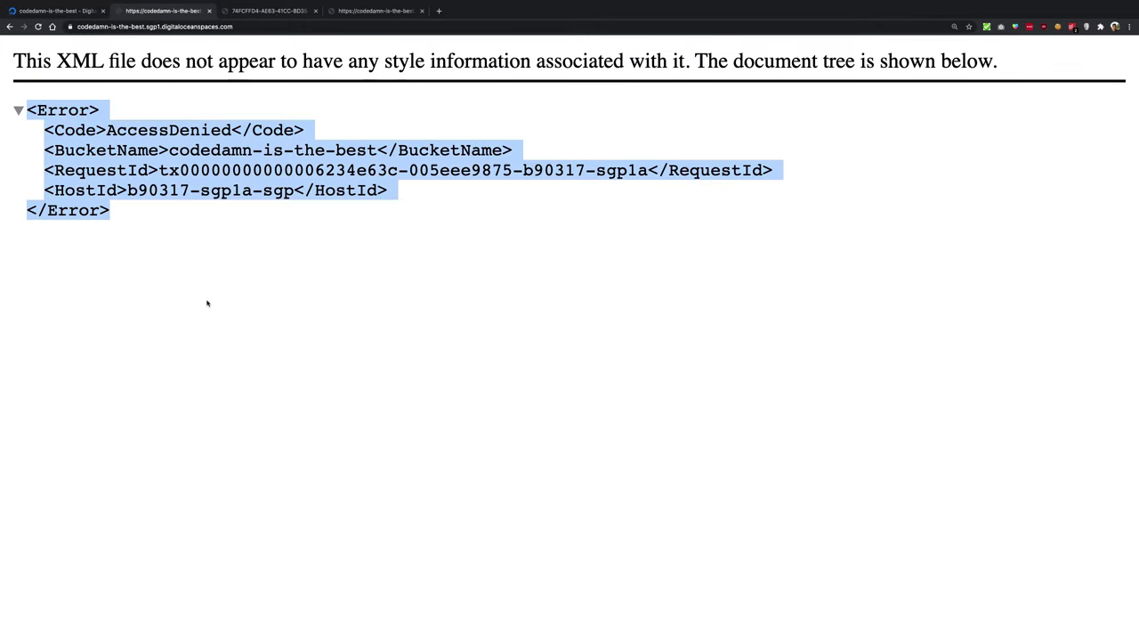
pyautogui.click(206, 303)
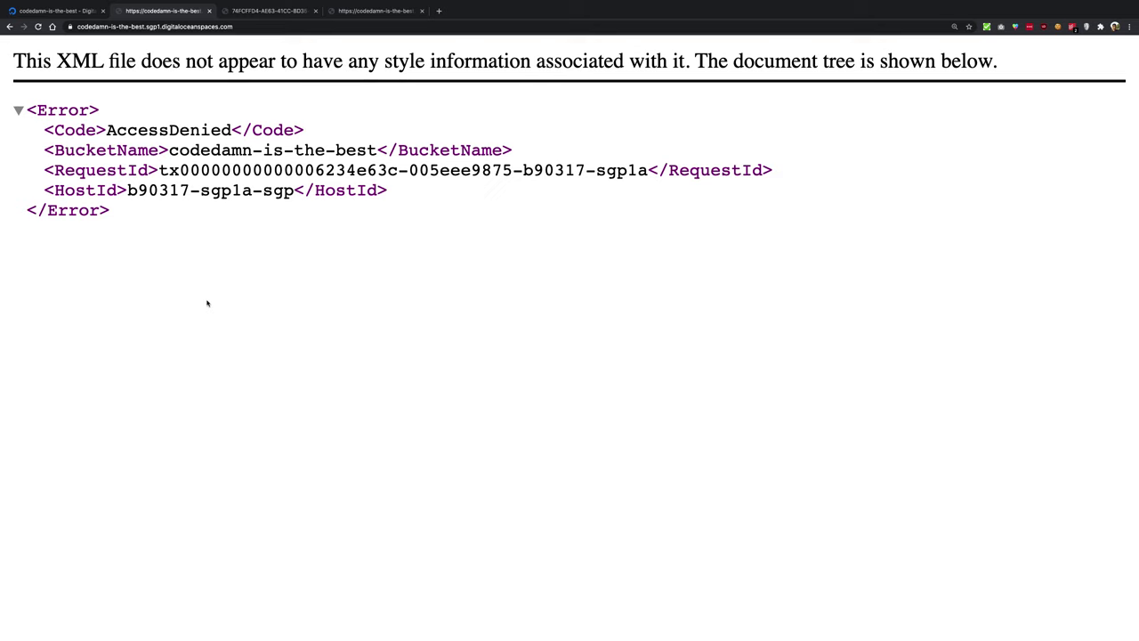
pyautogui.press('super+a')
pyautogui.click(125, 234)
pyautogui.press('super+w')
pyautogui.press('super+r')
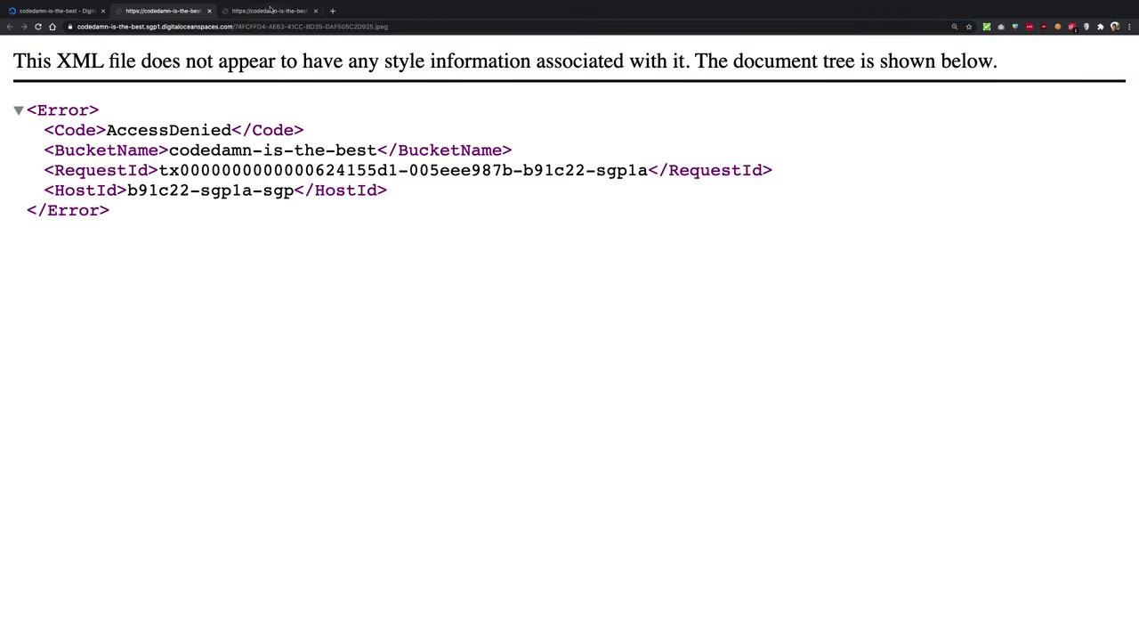
pyautogui.click(270, 9)
pyautogui.press('super+r')
# Open the Space URL with /mehul.jpeg to view the photo at default zoom, closing the leftover error page
pyautogui.click(257, 27)
pyautogui.click(257, 27)
pyautogui.write('/me')
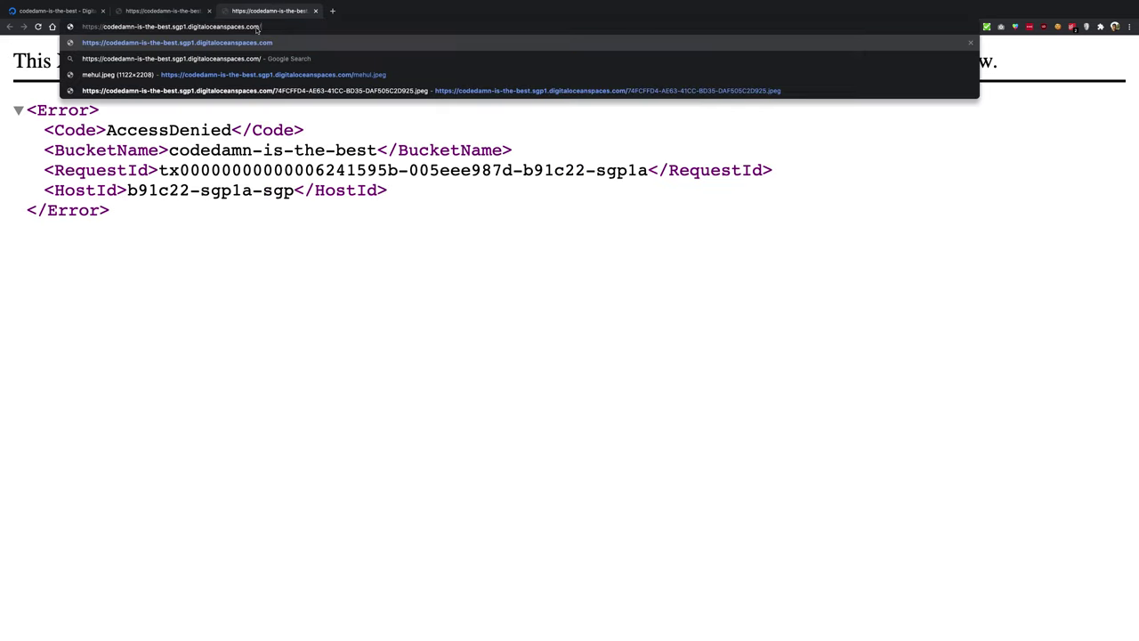
pyautogui.press('Down')
pyautogui.press('Down')
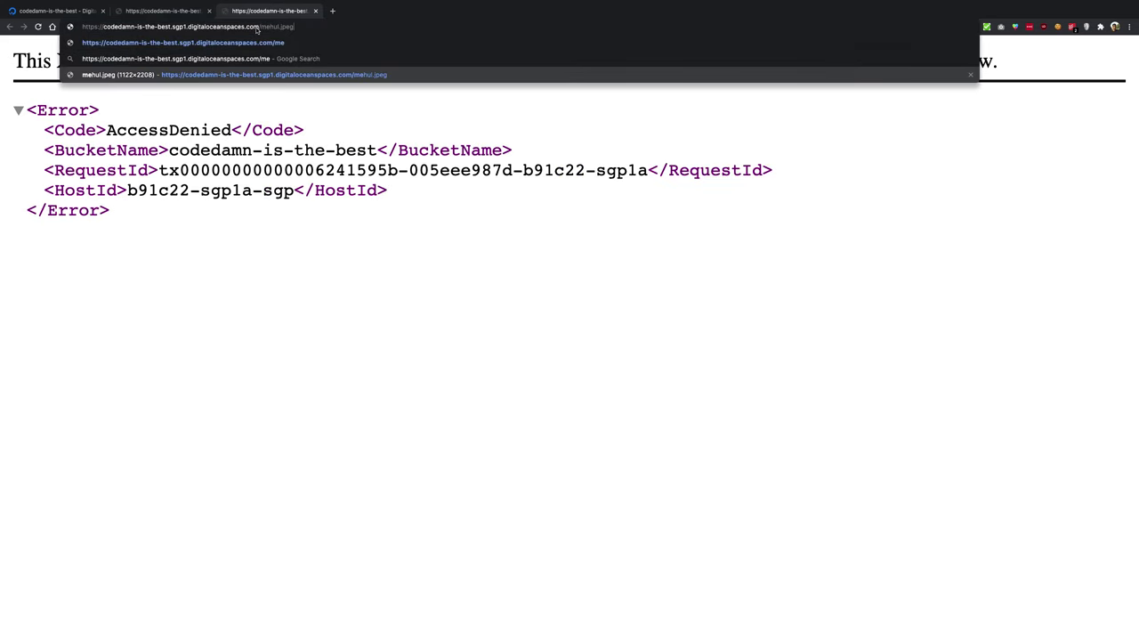
pyautogui.press('Return')
pyautogui.press('super+alt+Left')
pyautogui.press('super+w')
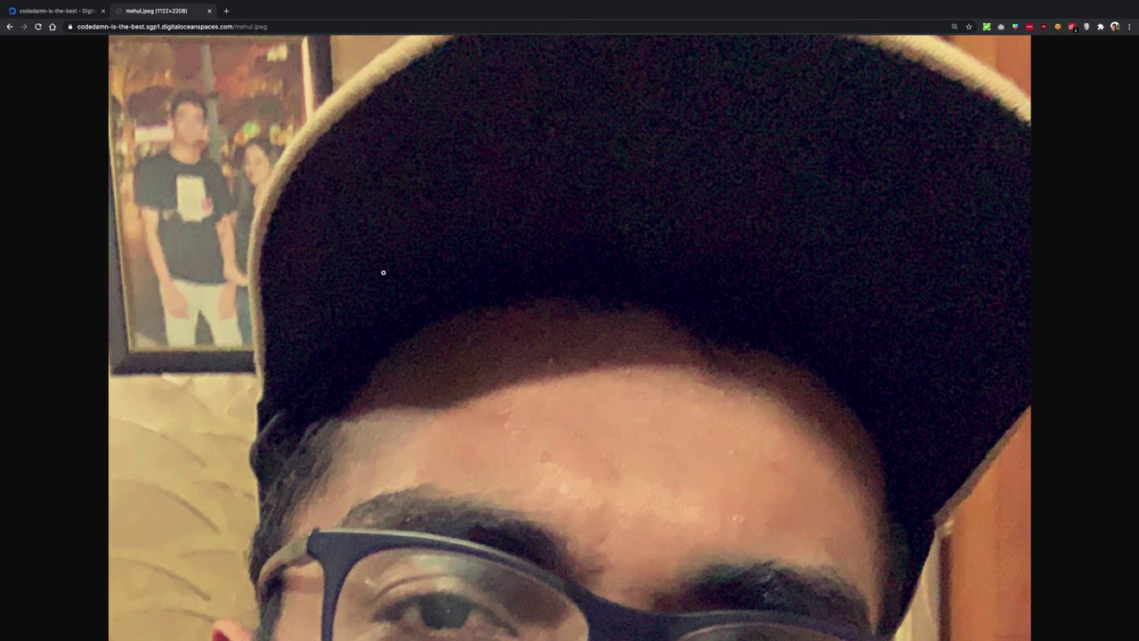
pyautogui.press('super+minus')
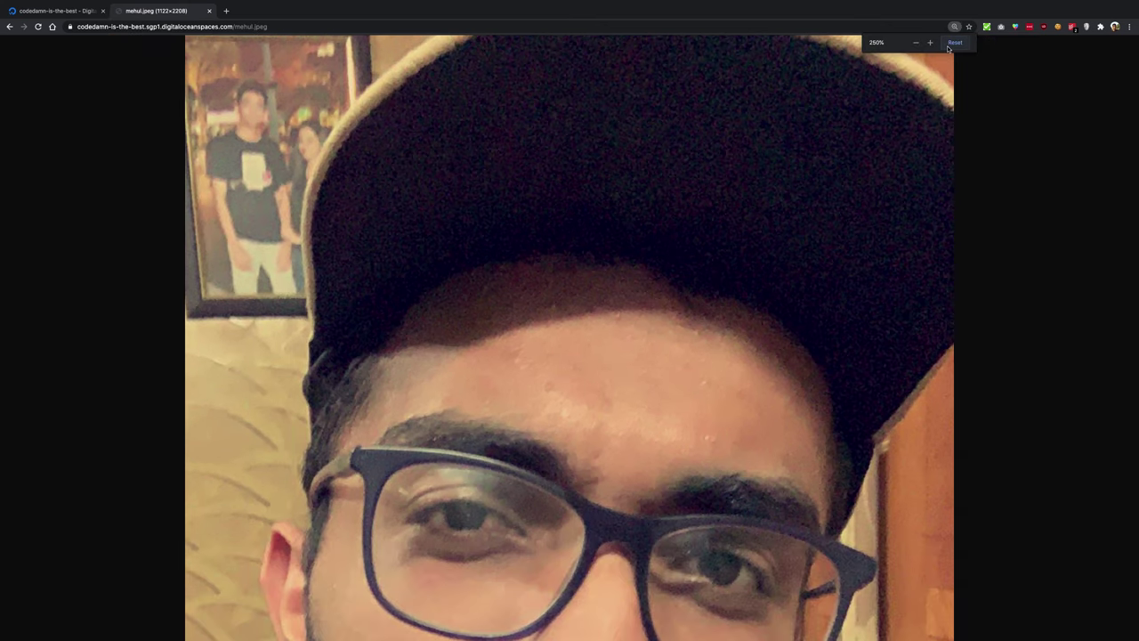
pyautogui.click(383, 272)
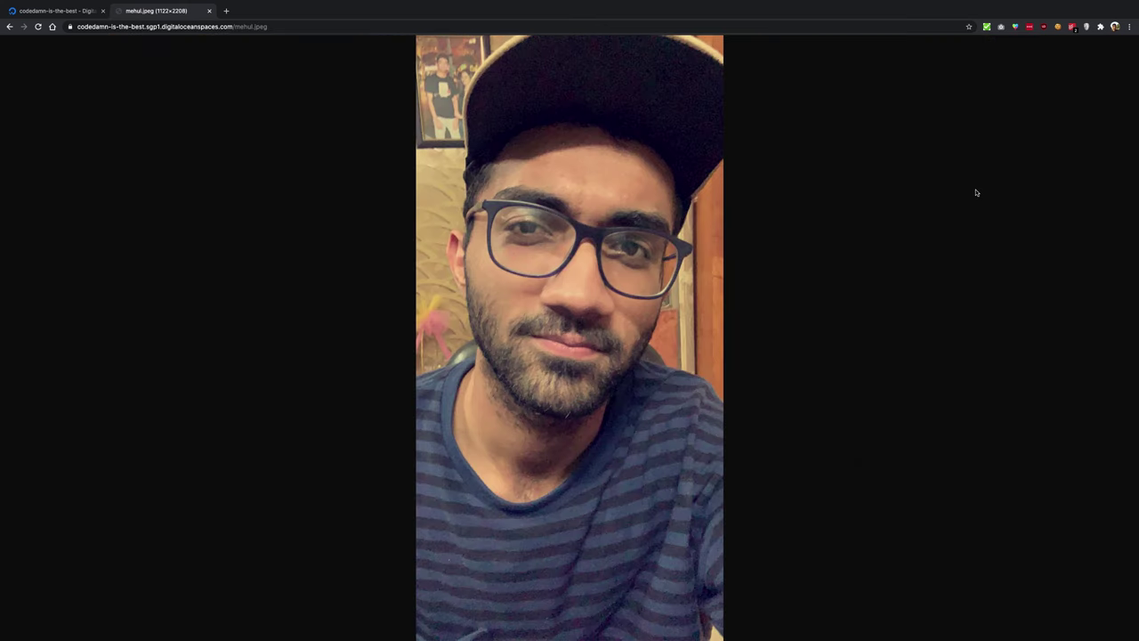
pyautogui.press('super+alt+Left')
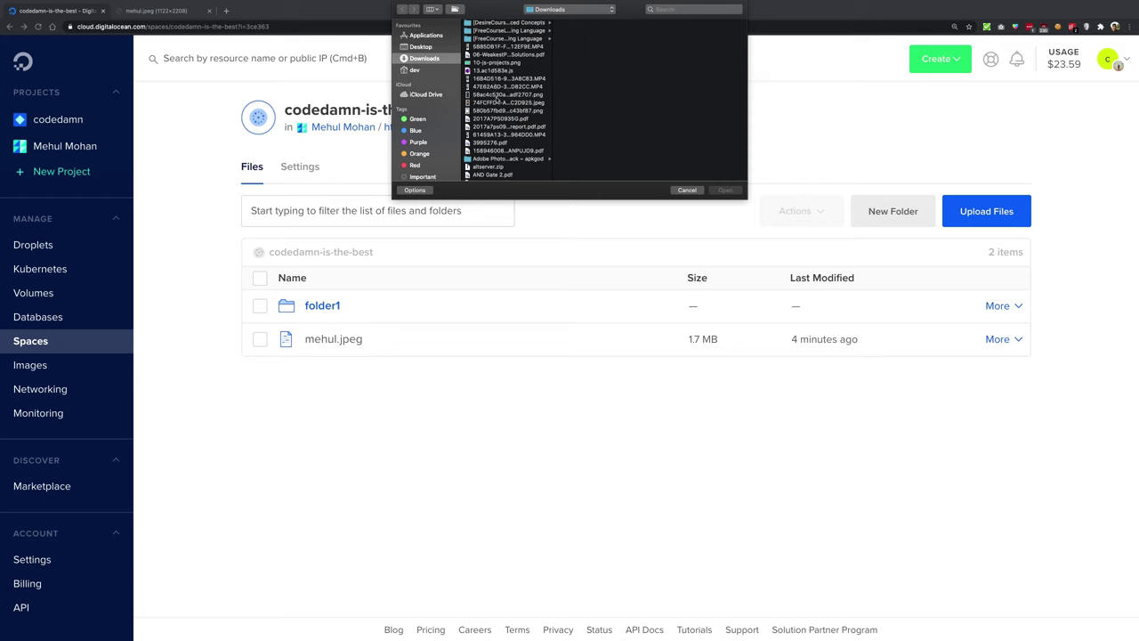
# Upload 74FCFFD4-AE63-41CC-BD35-DAF505C2D925.jpeg to the Space root as Private and select the new file
pyautogui.click(497, 103)
pyautogui.doubleClick(496, 104)
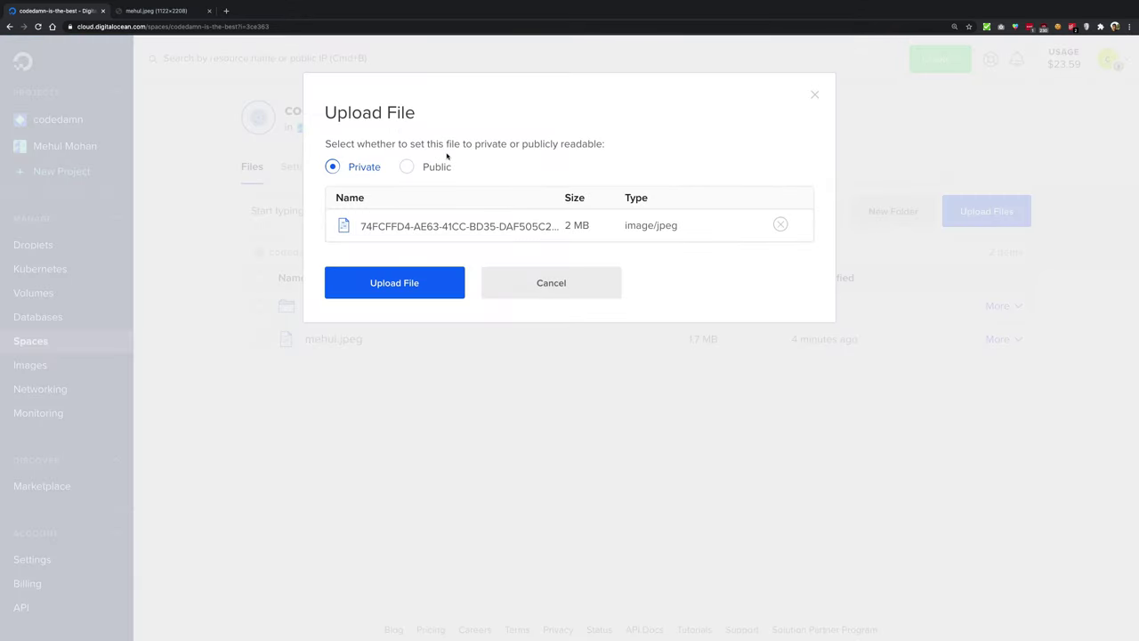
pyautogui.click(407, 291)
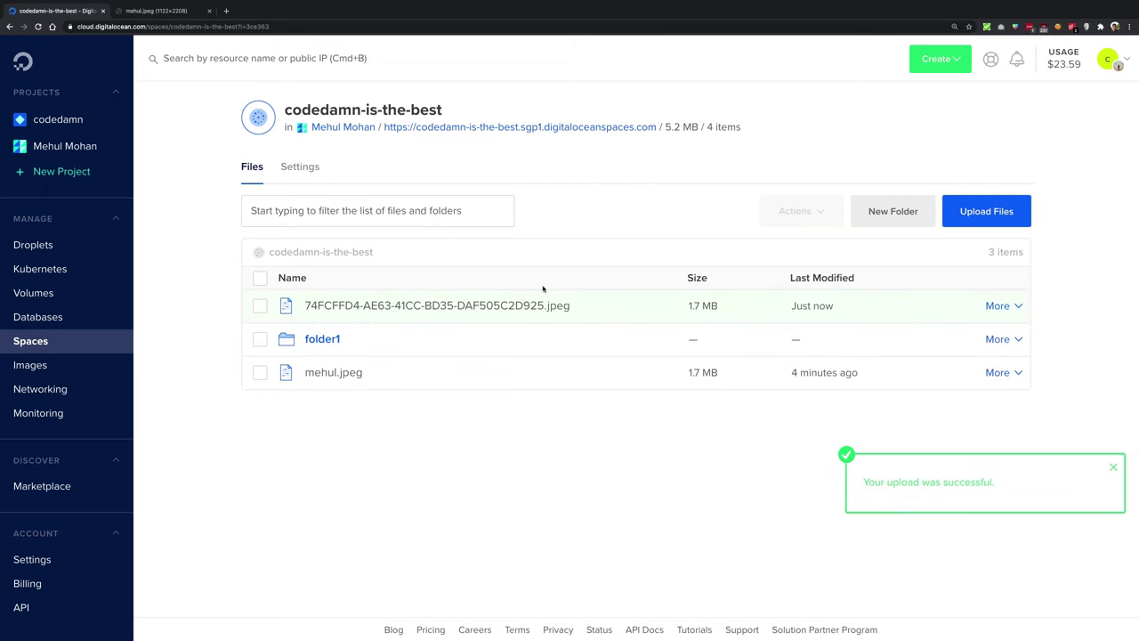
pyautogui.moveTo(572, 305)
pyautogui.click(330, 299)
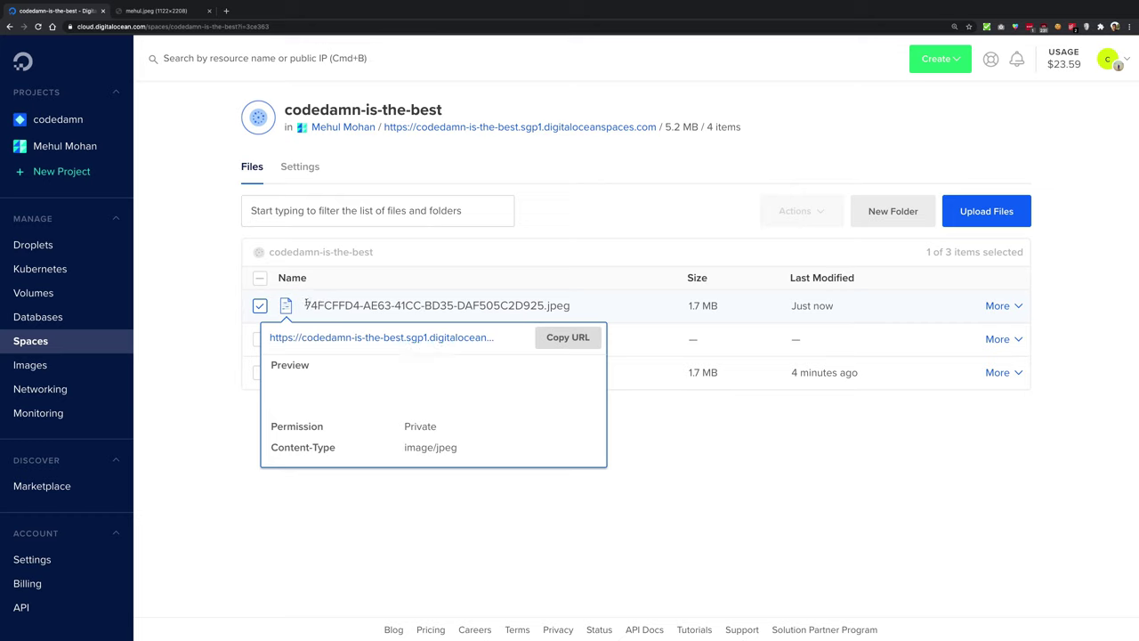
# Select and deselect the newly uploaded private file in the Space's file list
pyautogui.click(494, 304)
pyautogui.click(550, 307)
pyautogui.moveTo(409, 381)
pyautogui.click(400, 302)
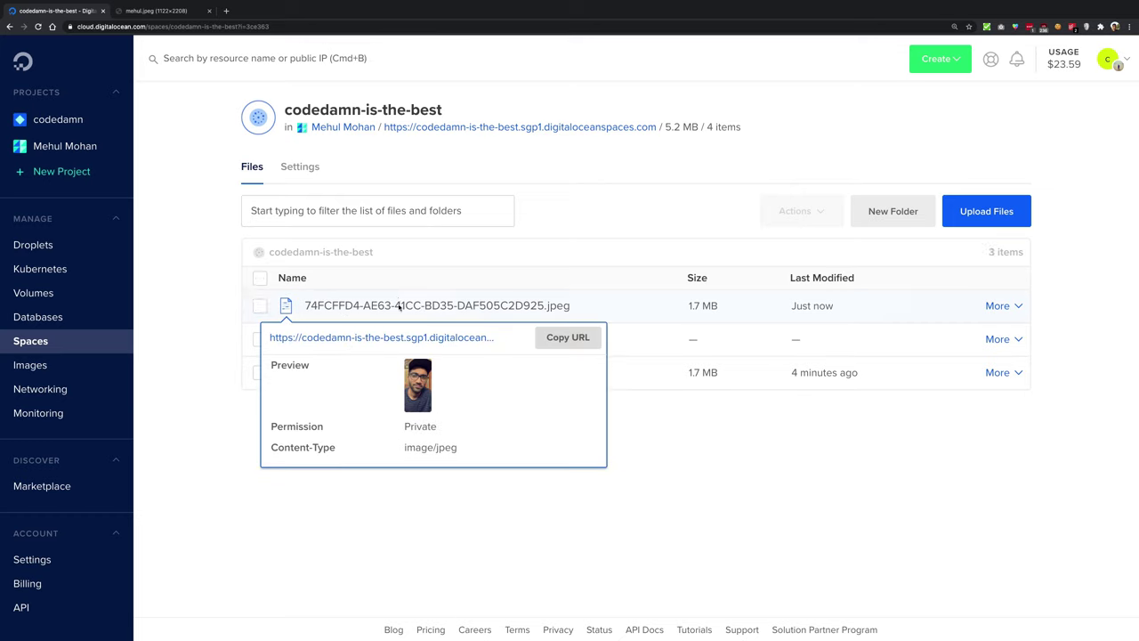
# Swap mehul.jpeg for the private file's name in the image tab's address, getting AccessDenied
pyautogui.click(176, 11)
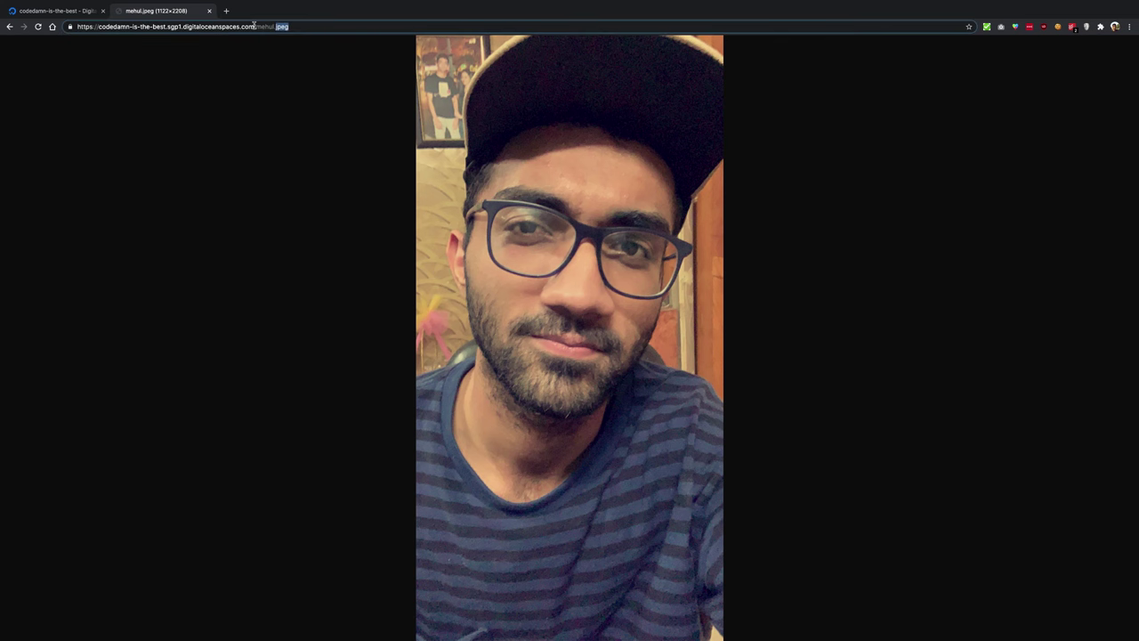
pyautogui.click(260, 27)
pyautogui.click(261, 26)
pyautogui.moveTo(258, 27); pyautogui.dragTo(416, 40)
pyautogui.write('7')
pyautogui.press('Return')
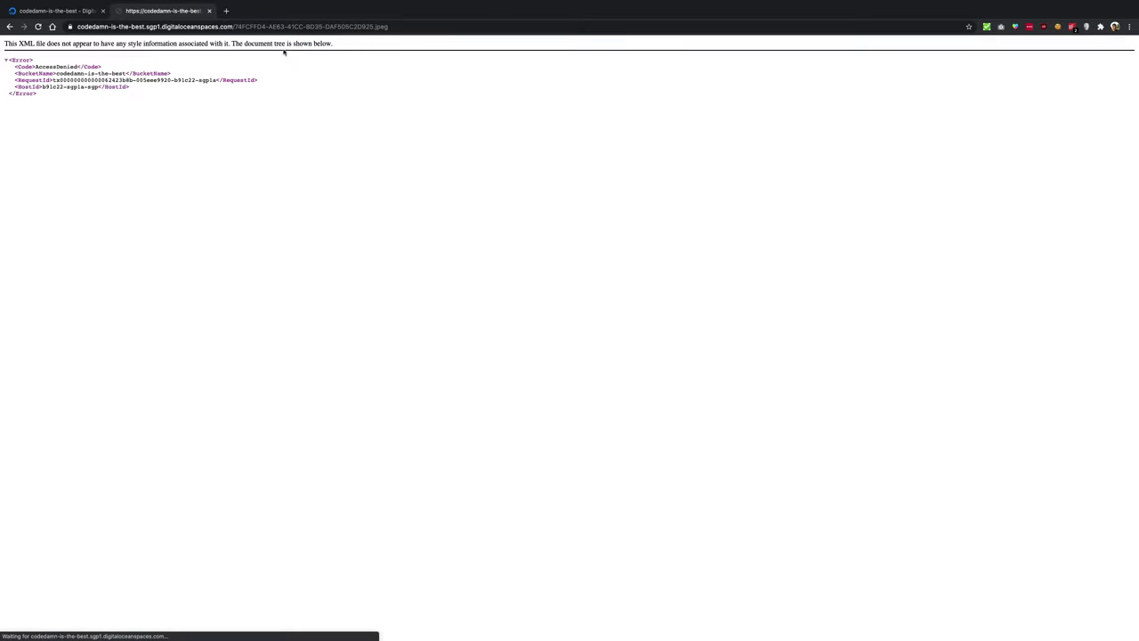
pyautogui.hotkey('ctrl', '+')
pyautogui.hotkey('ctrl', '+')
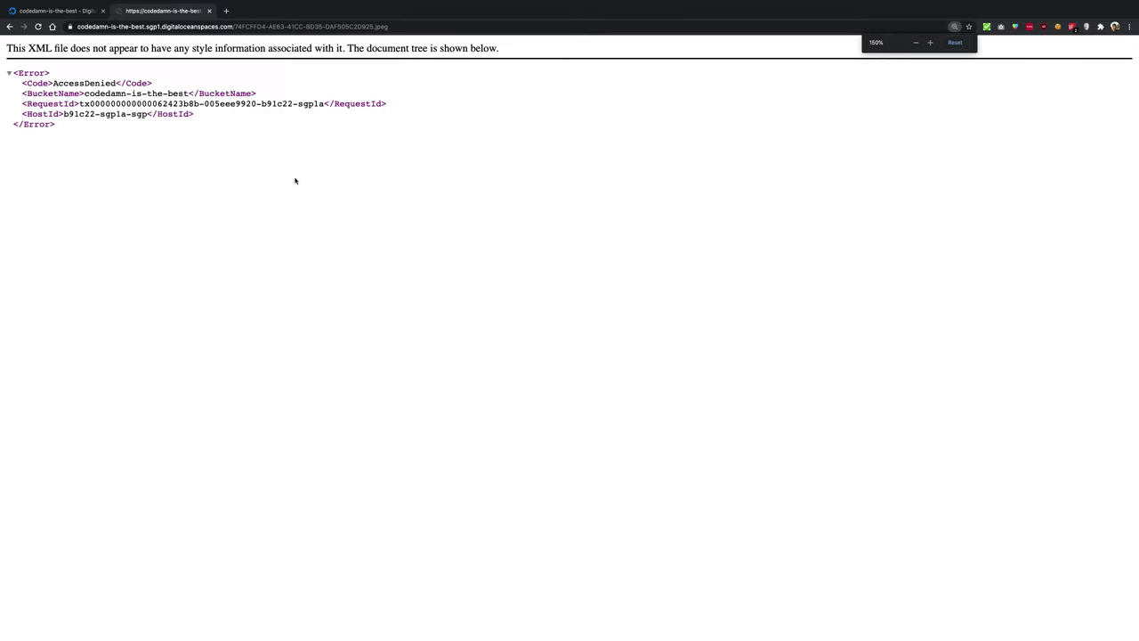
pyautogui.hotkey('ctrl', '+')
pyautogui.hotkey('ctrl', '+')
pyautogui.hotkey('ctrl', '+')
pyautogui.hotkey('ctrl', '+')
pyautogui.hotkey('ctrl', 'r')
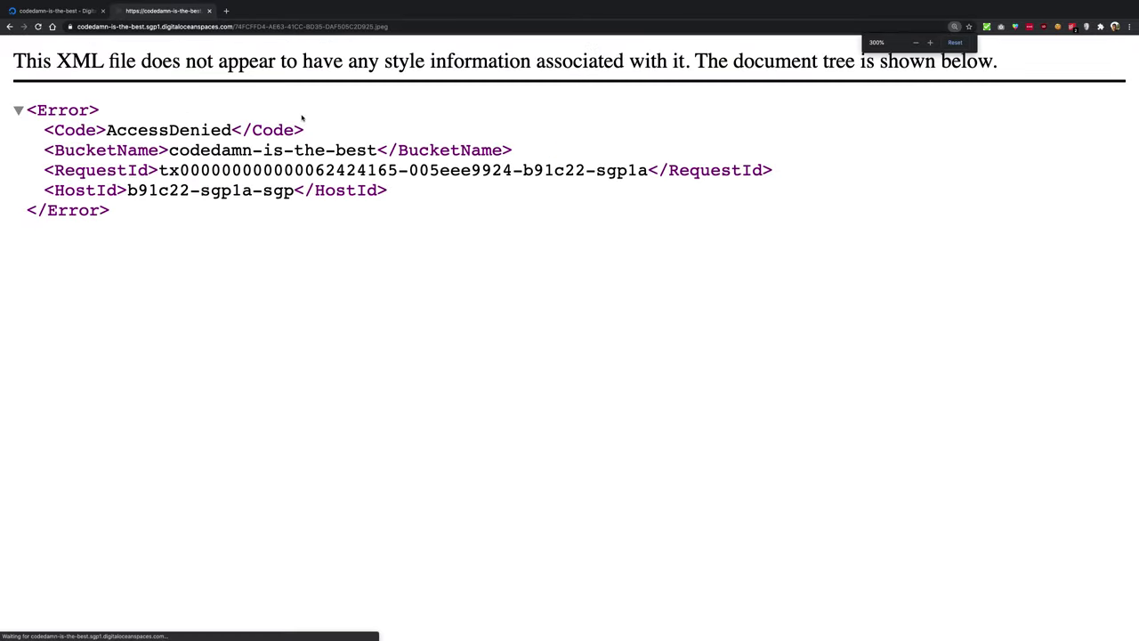
pyautogui.hotkey('ctrl', 'r')
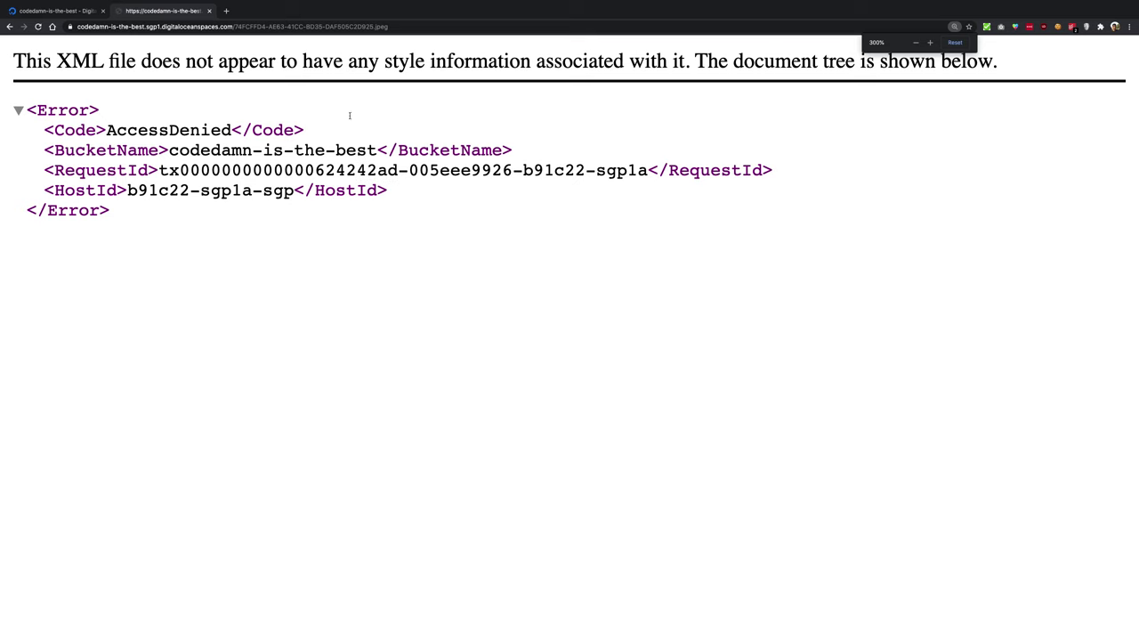
pyautogui.hotkey('ctrl', 'r')
pyautogui.hotkey('ctrl', 'r')
pyautogui.hotkey('ctrl', 'r')
pyautogui.hotkey('ctrl', 'r')
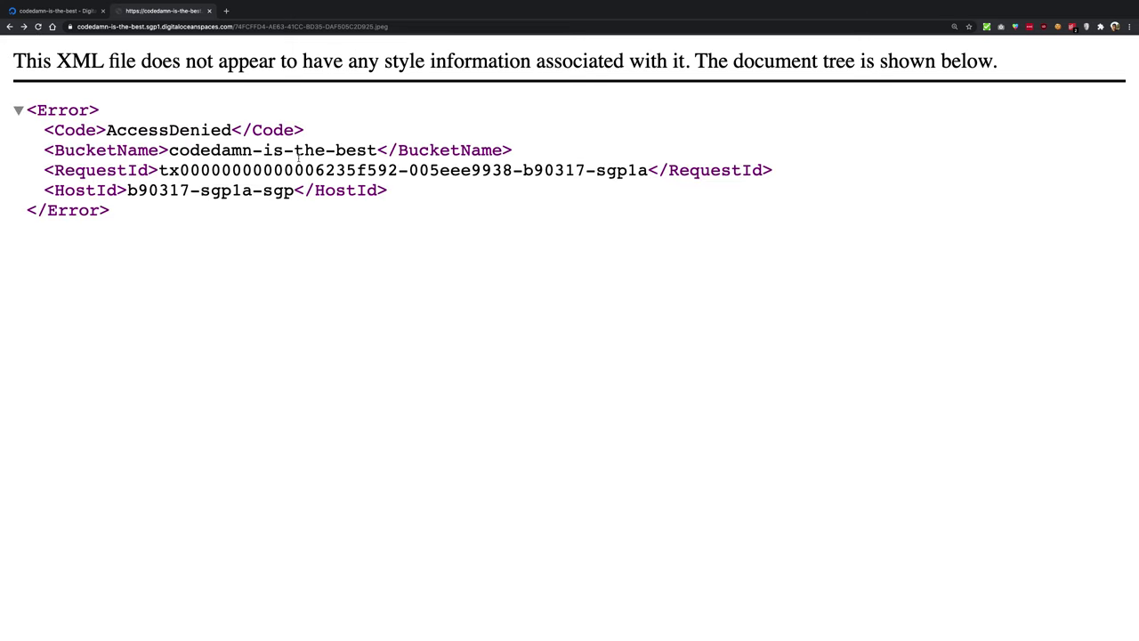
# Copy the private file's URL from its details and load it in the error tab
pyautogui.hotkey('ctrl', 'shift', 'Tab')
pyautogui.click(367, 304)
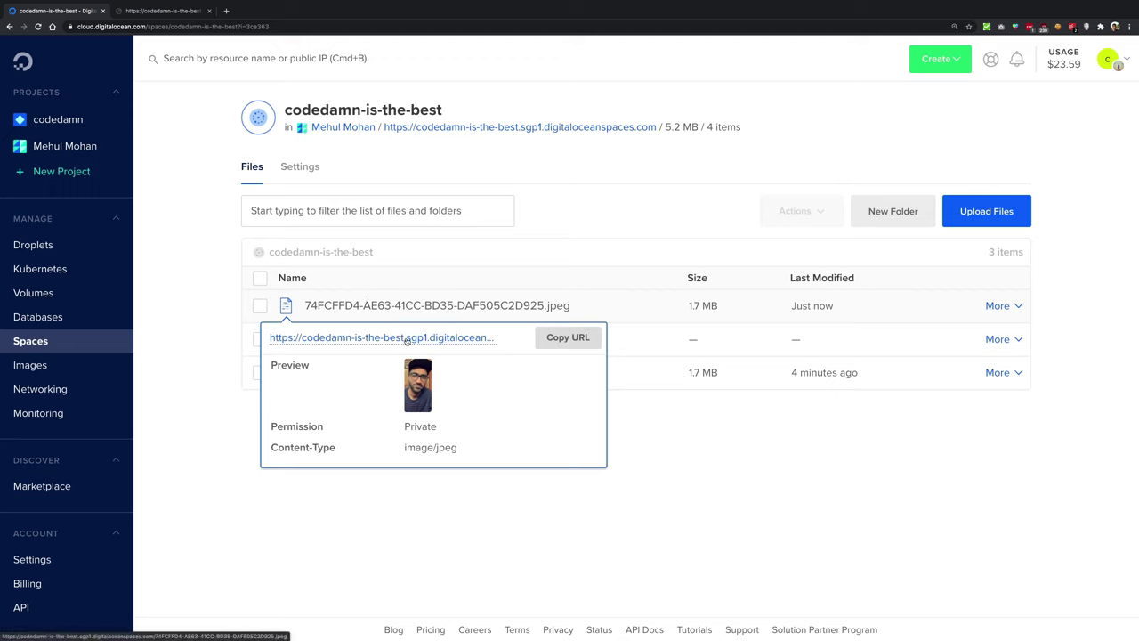
pyautogui.click(560, 336)
pyautogui.click(195, 11)
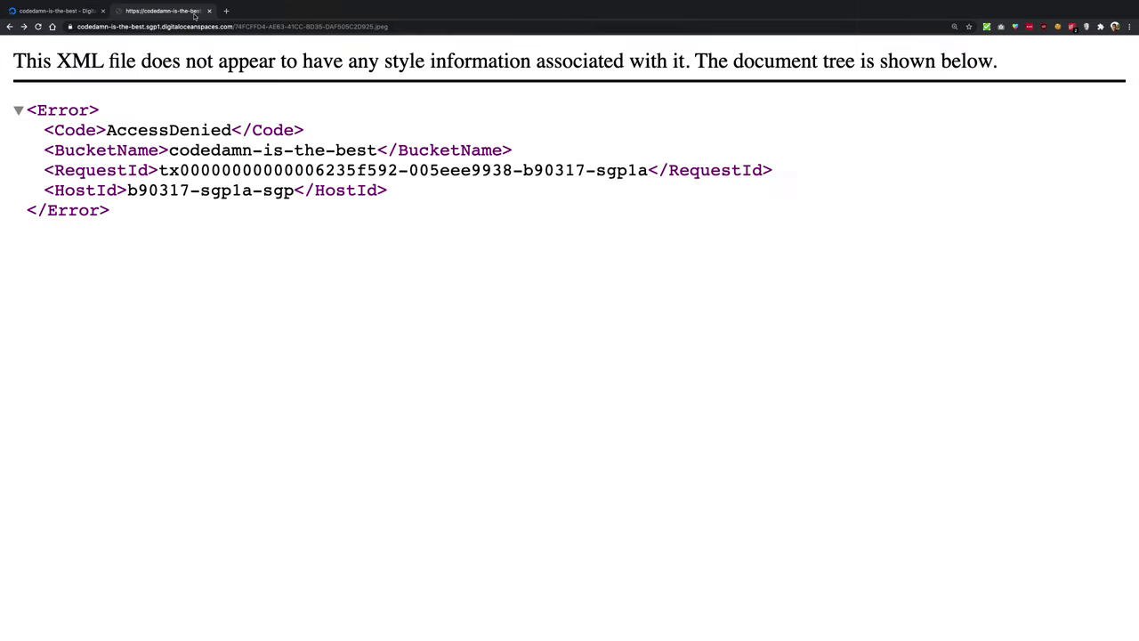
pyautogui.click(214, 26)
pyautogui.press('super+v')
pyautogui.press('Return')
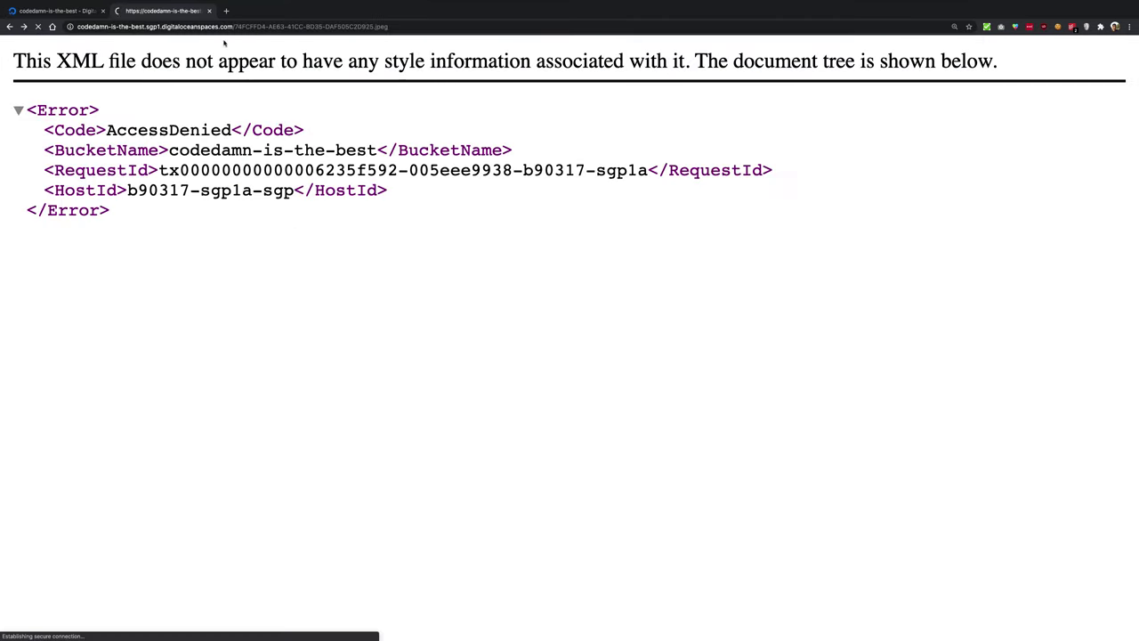
# Return to the Space and reopen the new file's details before going back to the list
pyautogui.hotkey('ctrl', 'shift', 'Tab')
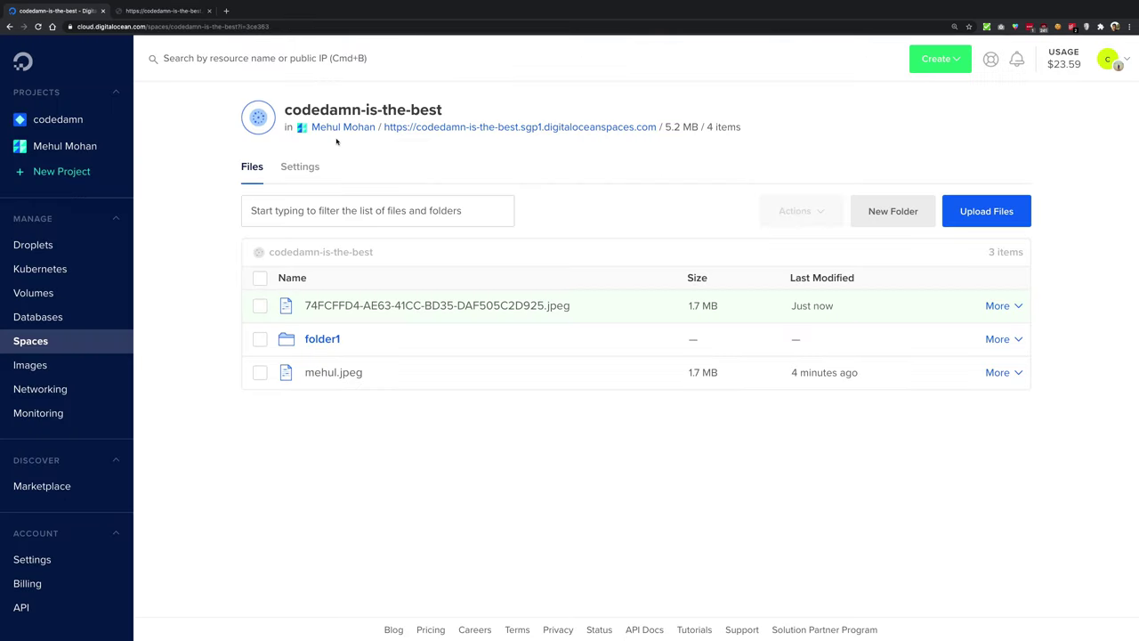
pyautogui.click(343, 306)
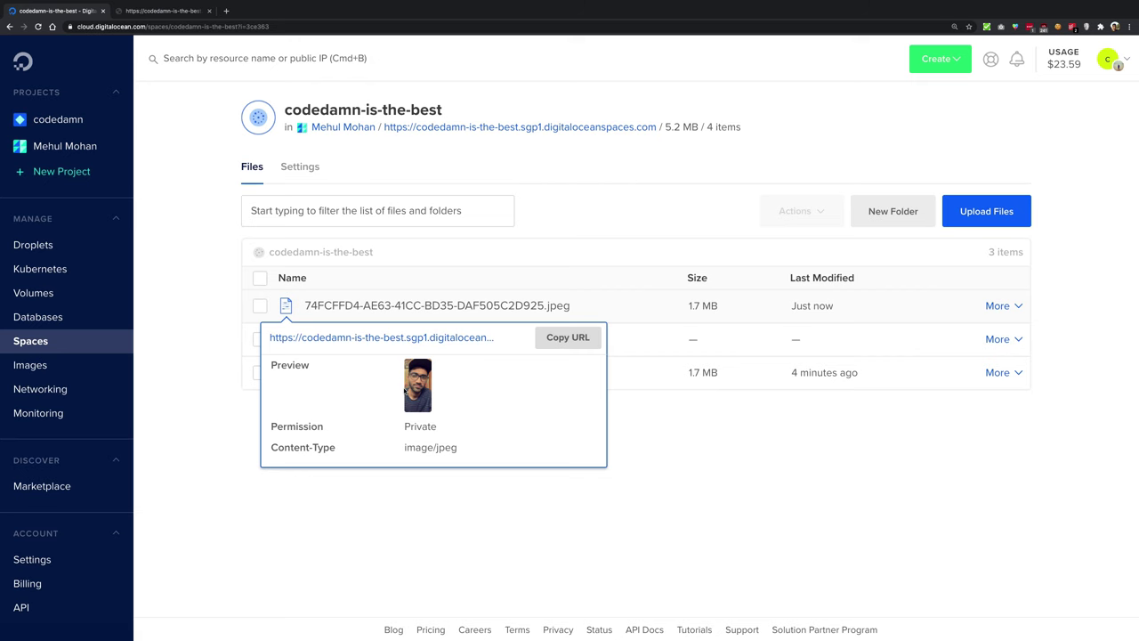
pyautogui.click(411, 387)
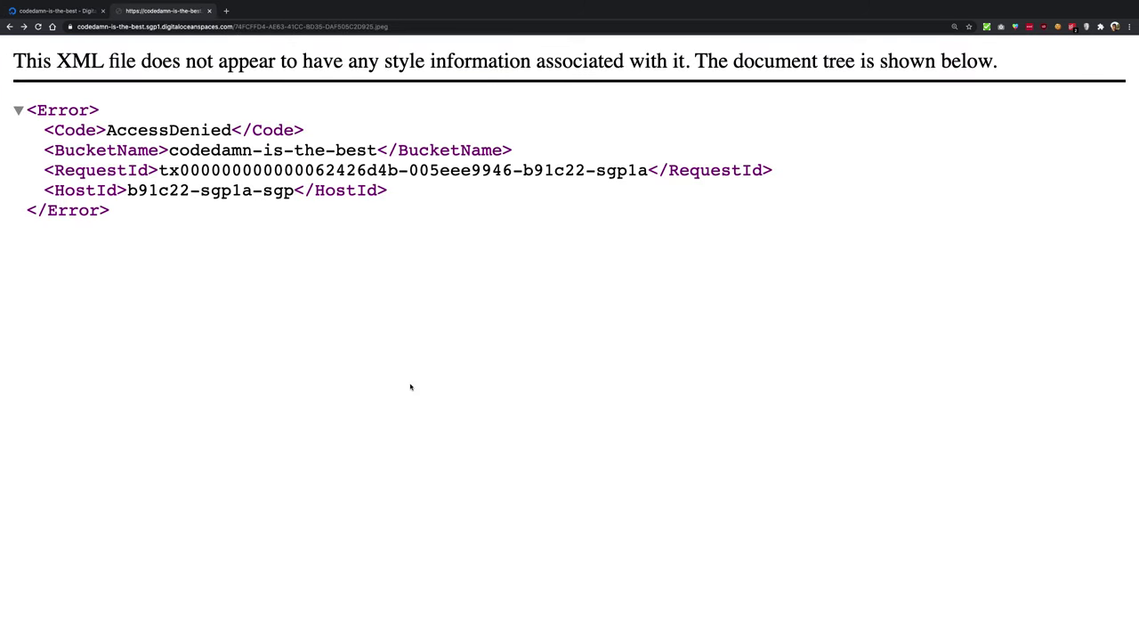
pyautogui.hotkey('ctrl', 'shift', 'Tab')
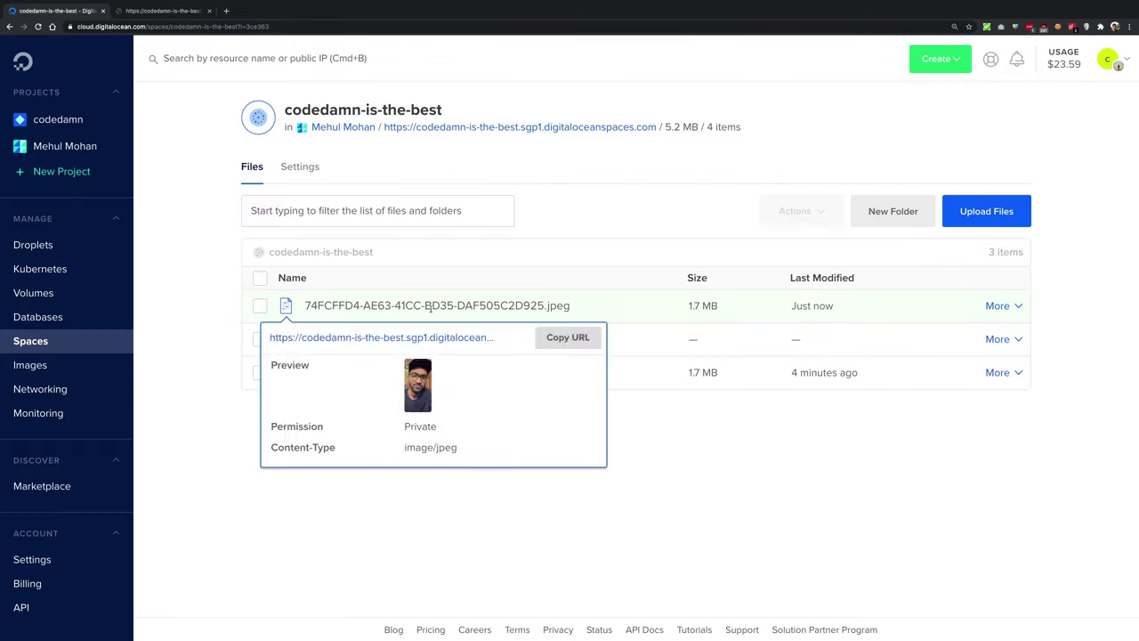
# Open the private file's preview image in a new tab through its signed URL
pyautogui.moveTo(367, 308)
pyautogui.rightClick(422, 381)
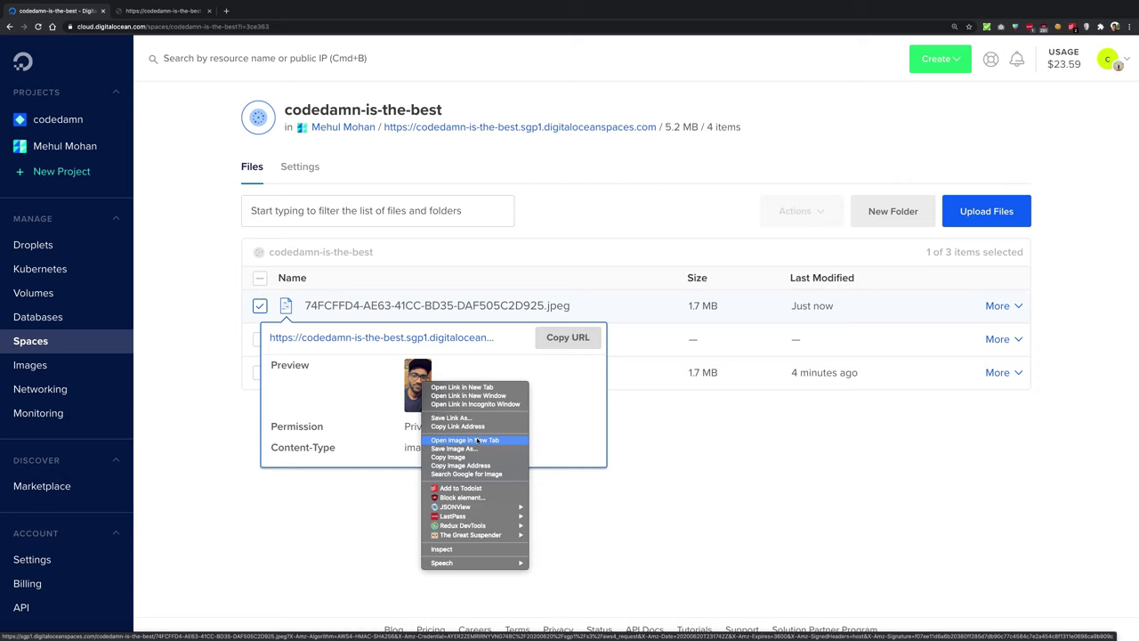
pyautogui.click(471, 440)
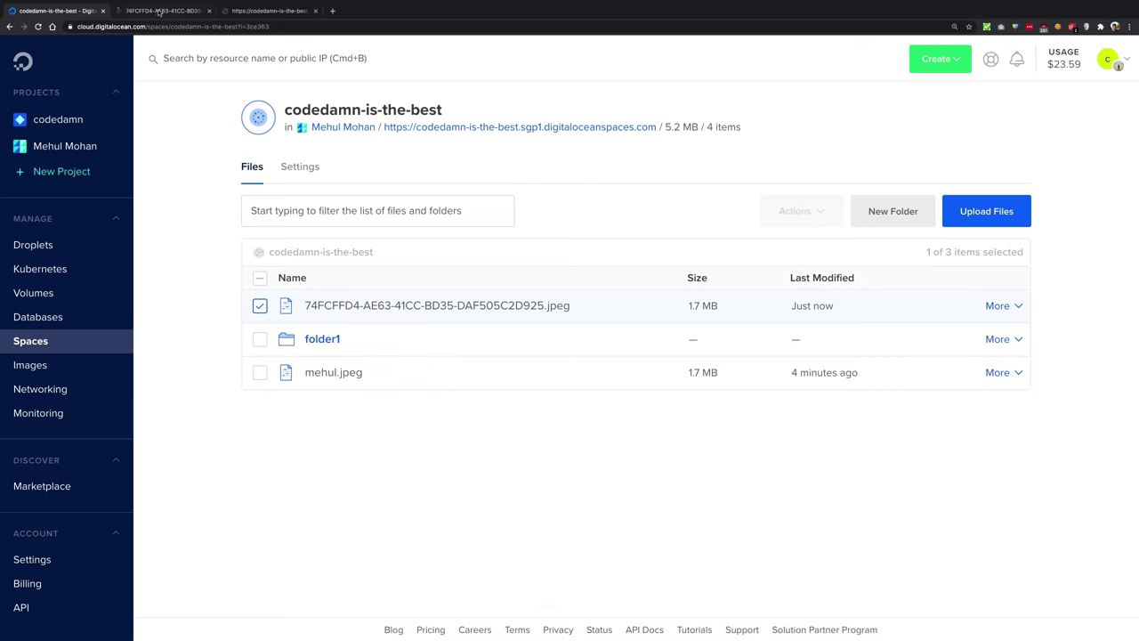
pyautogui.click(158, 12)
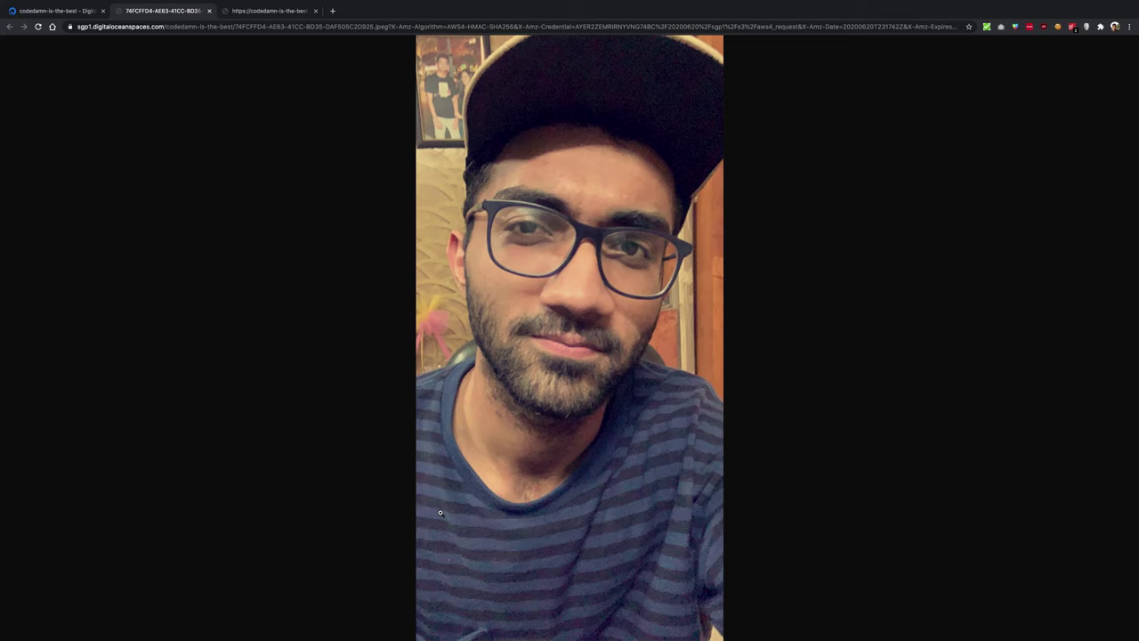
# Compare the signed-URL photo with the AccessDenied tab, highlighting the endpoint host and bucket name codedamn-is-the-best
pyautogui.click(239, 12)
pyautogui.click(205, 16)
pyautogui.click(240, 16)
pyautogui.click(178, 14)
pyautogui.click(140, 26)
pyautogui.click(139, 27)
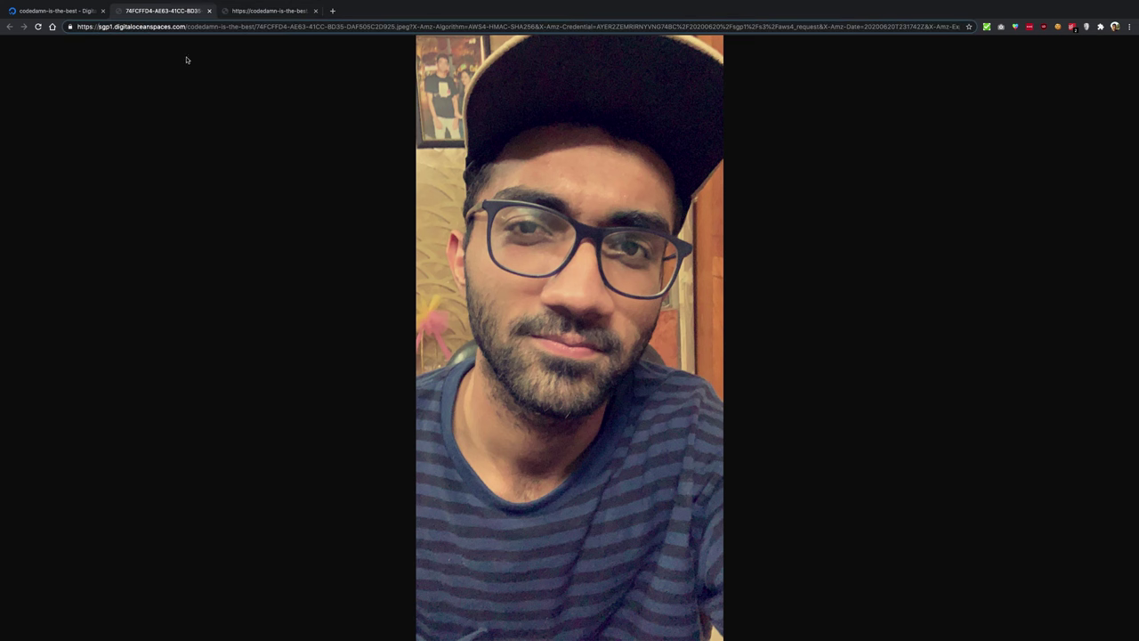
pyautogui.moveTo(98, 27); pyautogui.dragTo(190, 26)
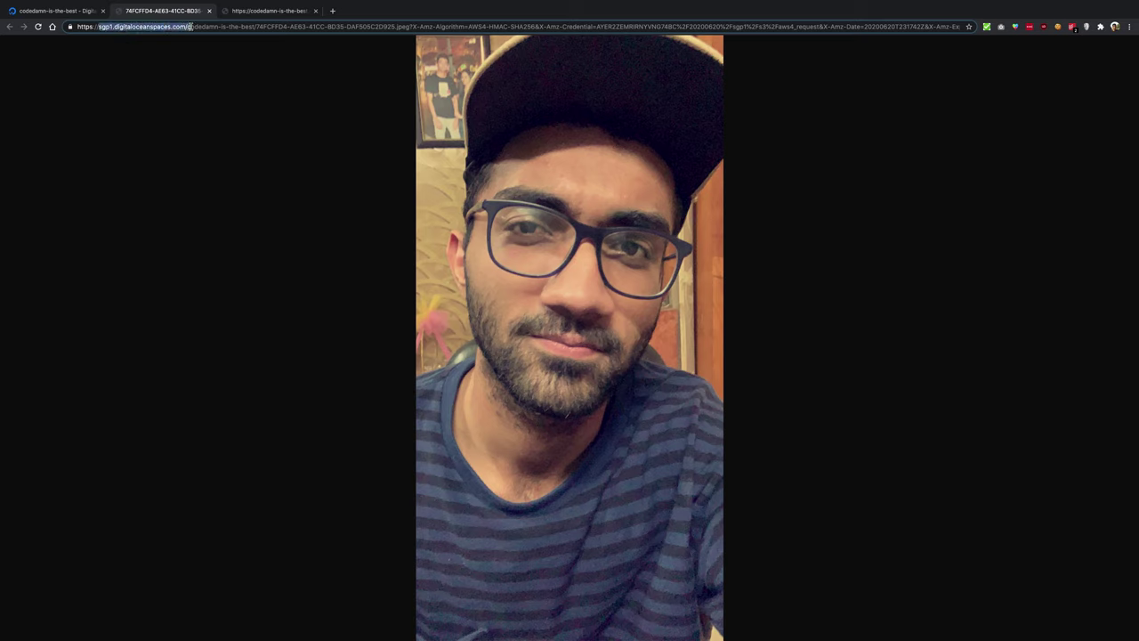
pyautogui.click(250, 11)
pyautogui.click(160, 11)
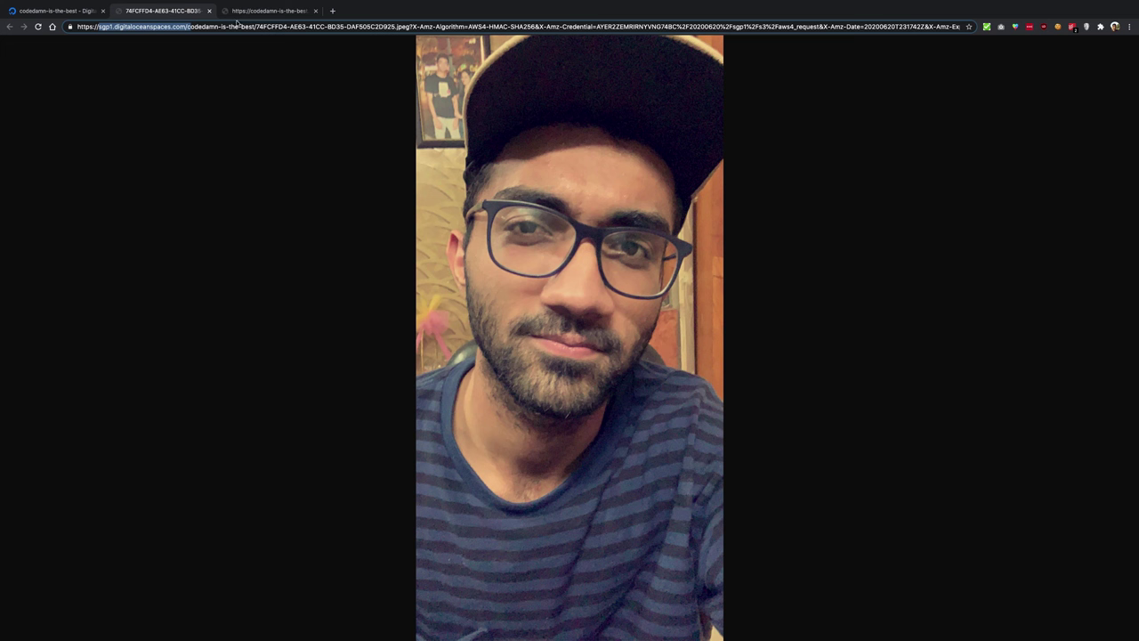
pyautogui.click(253, 27)
pyautogui.moveTo(253, 27); pyautogui.dragTo(186, 27)
# Check the private file's details, then highlight the bucket name in the signed URL's path
pyautogui.press('super+1')
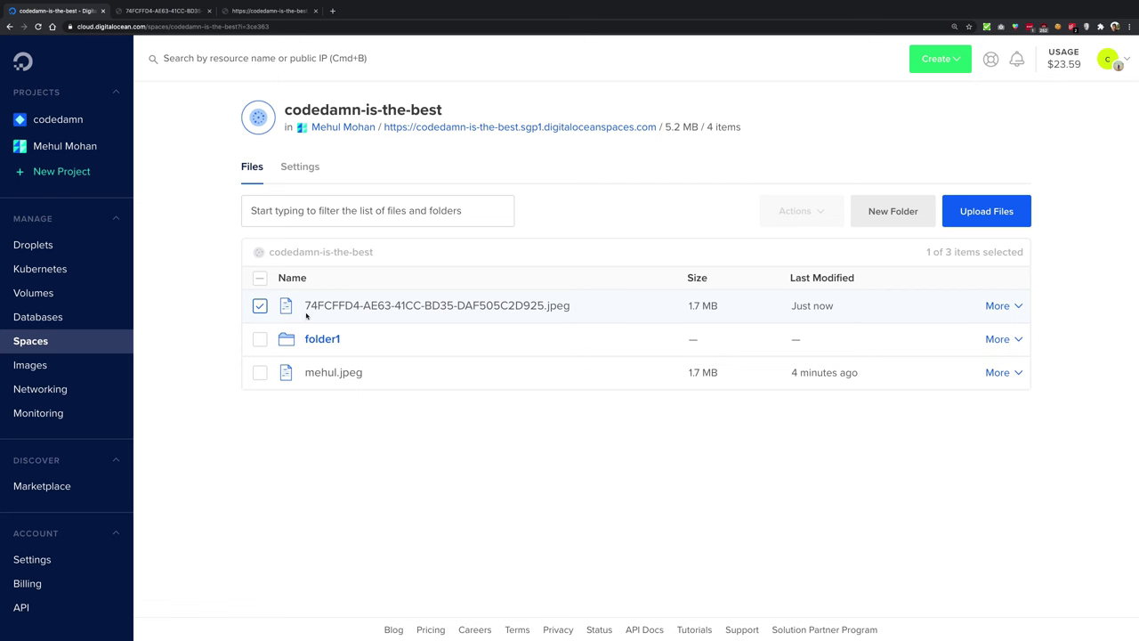
pyautogui.click(308, 312)
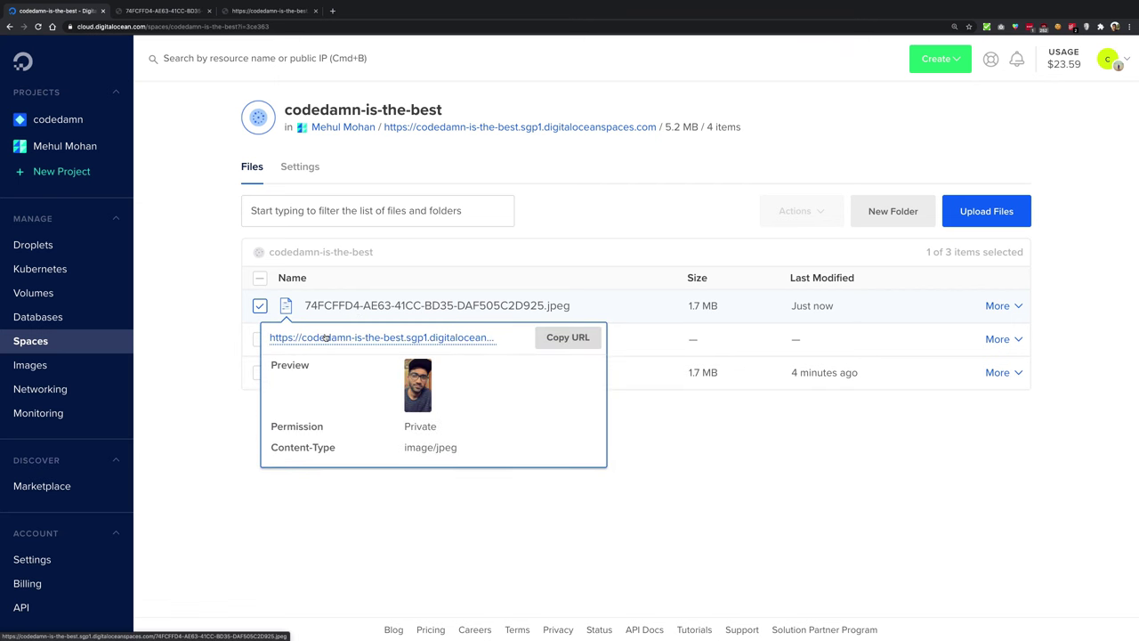
pyautogui.press('super+2')
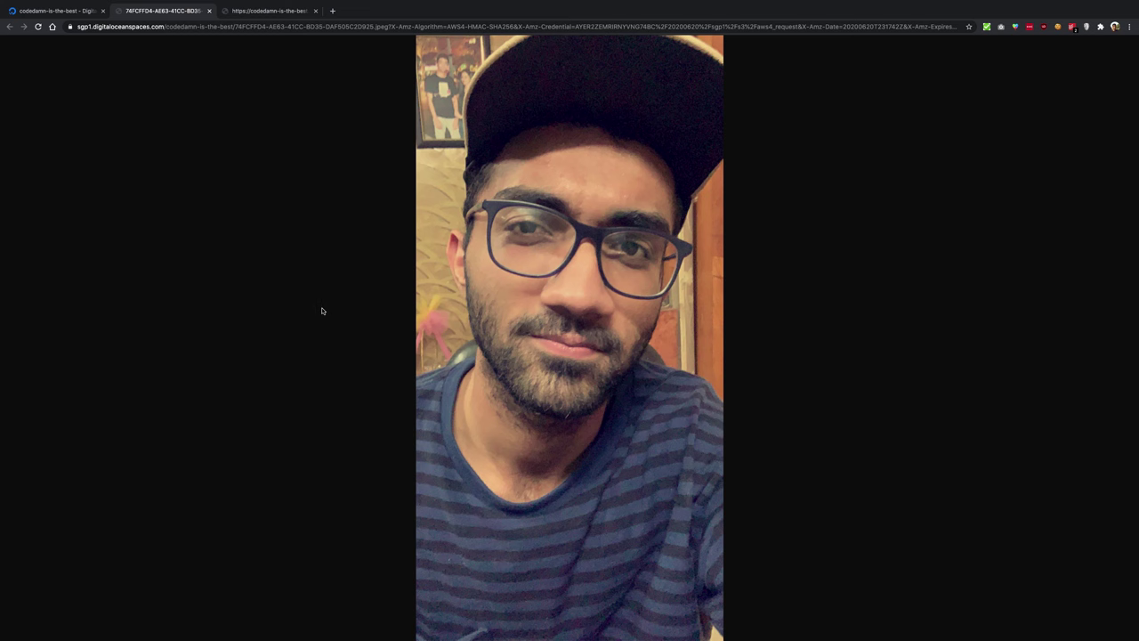
pyautogui.click(242, 27)
pyautogui.click(241, 26)
pyautogui.moveTo(240, 27); pyautogui.dragTo(189, 26)
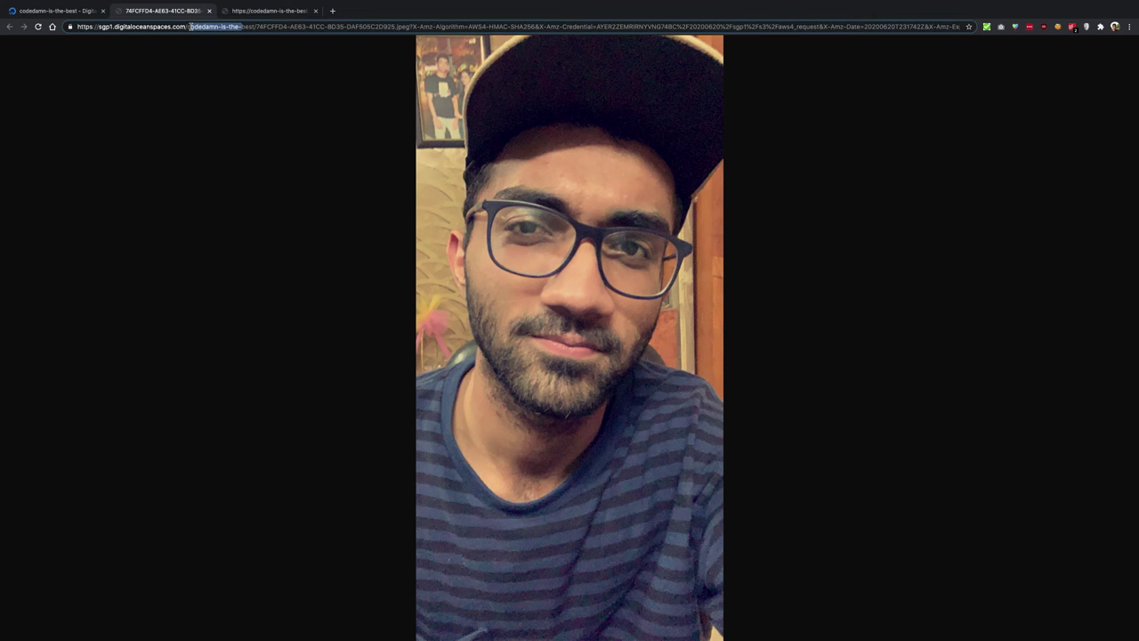
pyautogui.click(241, 11)
pyautogui.click(140, 13)
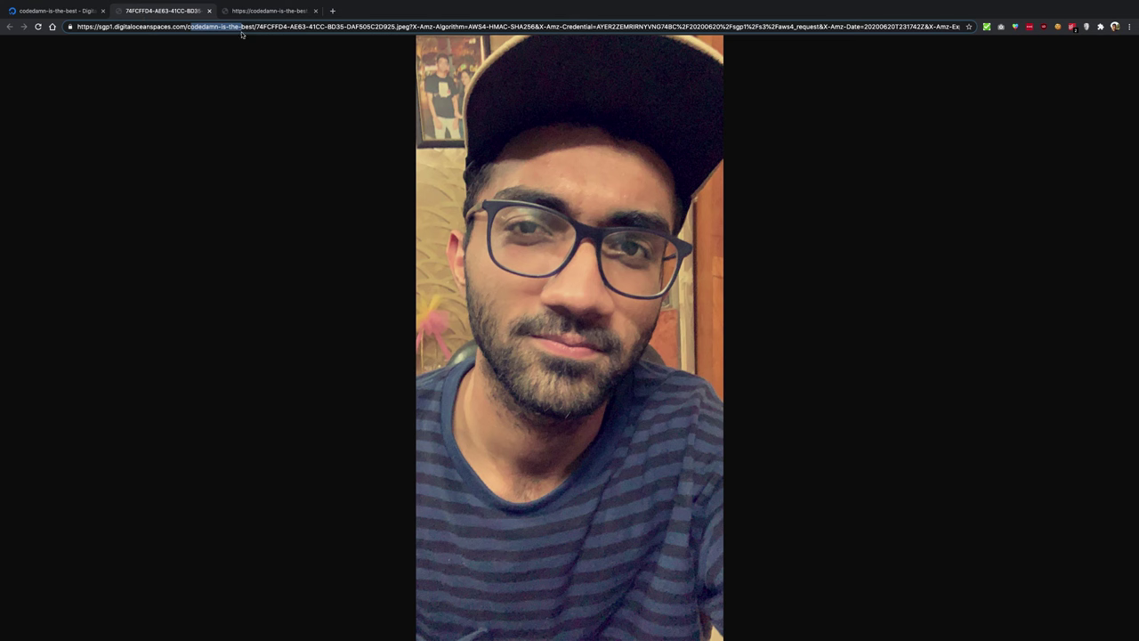
pyautogui.click(207, 76)
# Change the denied file's address to mehul.jpeg and load it from the bucket URL
pyautogui.click(261, 9)
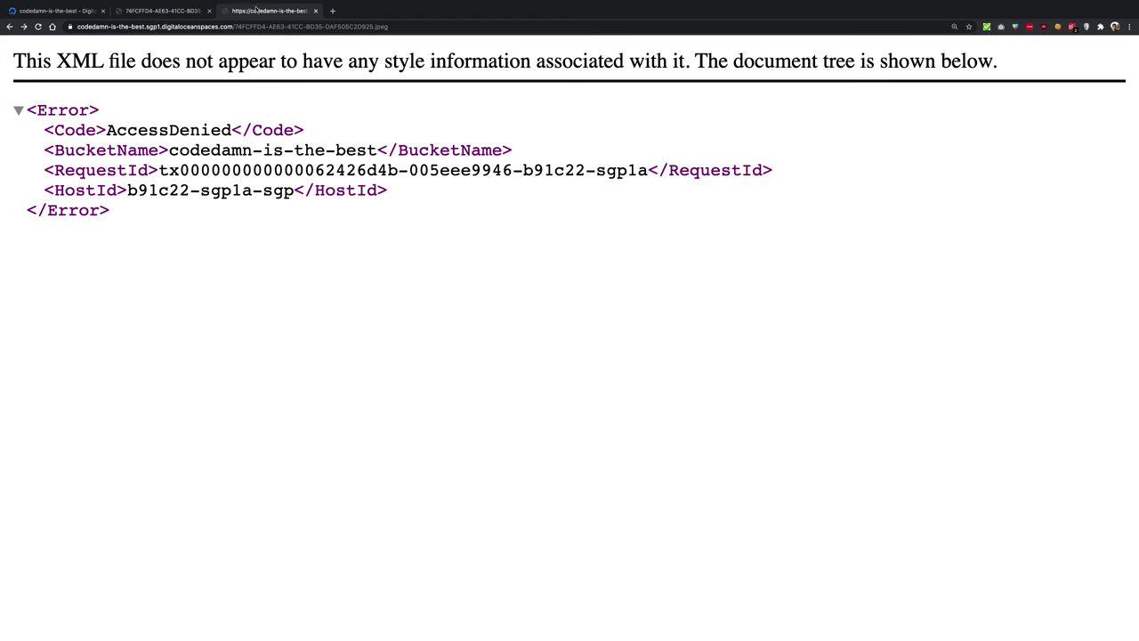
pyautogui.click(251, 27)
pyautogui.click(251, 28)
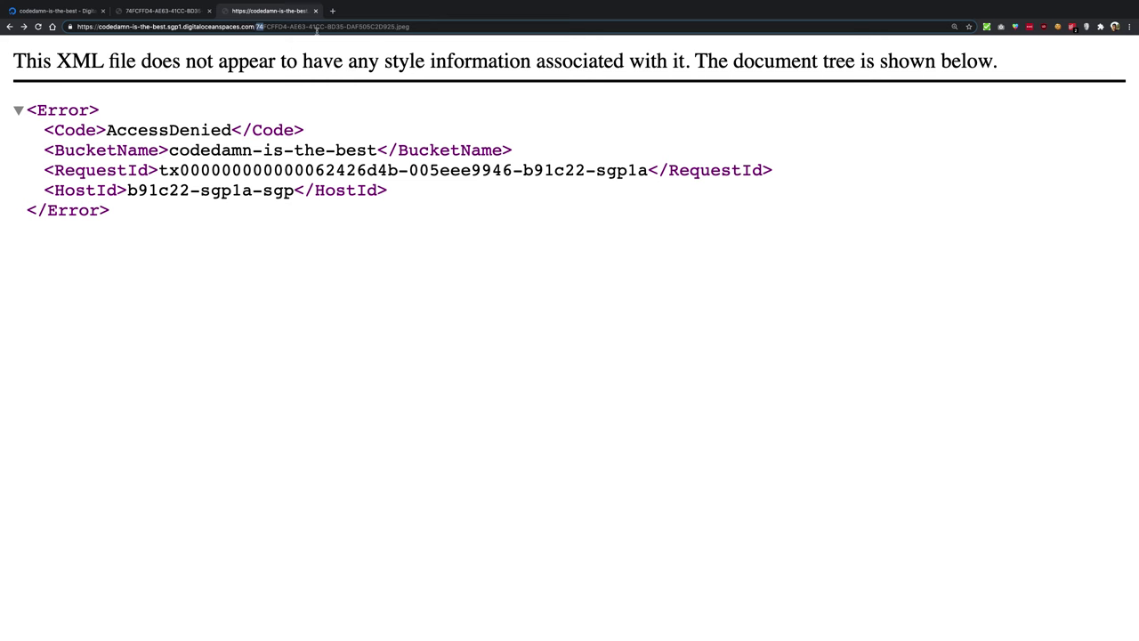
pyautogui.moveTo(262, 27); pyautogui.dragTo(412, 26)
pyautogui.write('mehu')
pyautogui.press('Return')
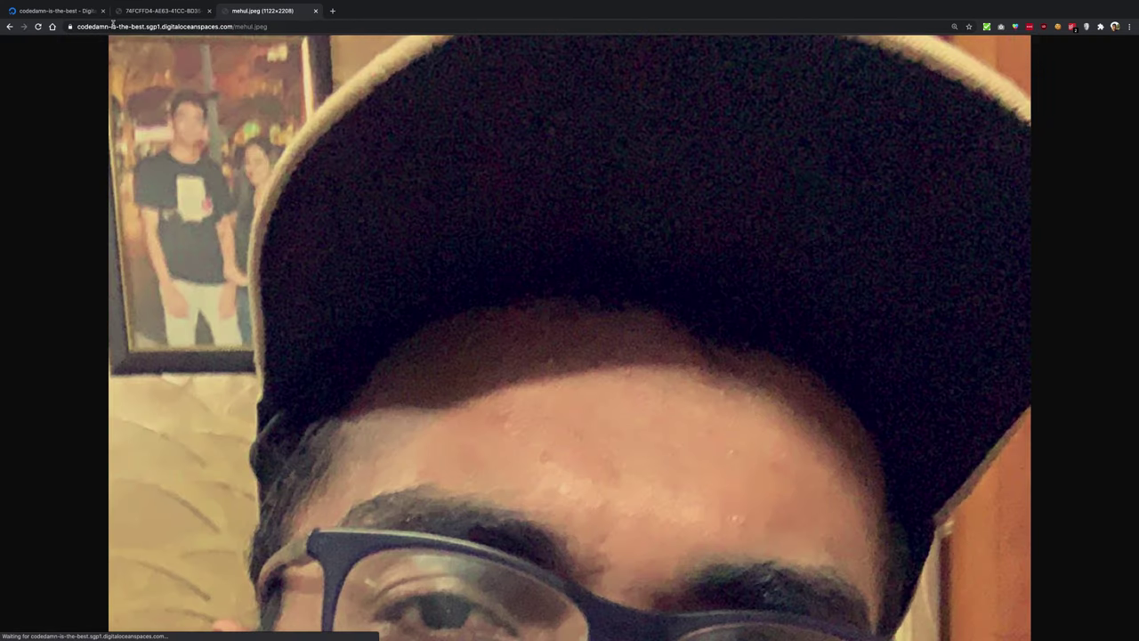
# Load mehul.jpeg via the sgp1 path-style URL with the bucket in the path, then close that tab
pyautogui.click(131, 28)
pyautogui.click(135, 27)
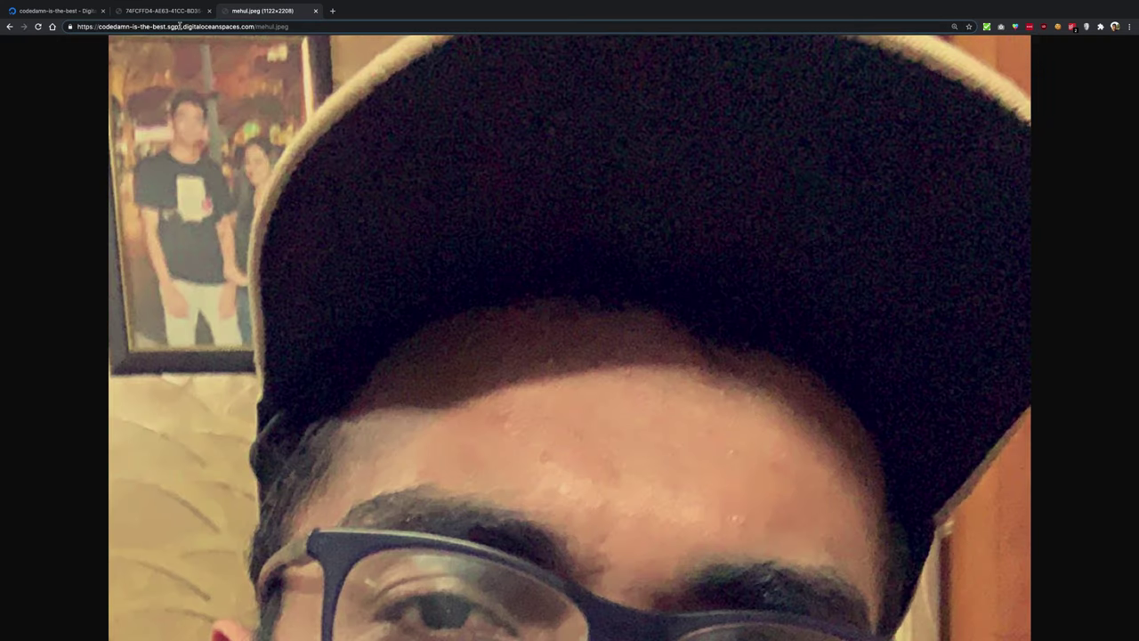
pyautogui.moveTo(170, 27); pyautogui.dragTo(97, 27)
pyautogui.hotkey('ctrl', 'c')
pyautogui.press('BackSpace')
pyautogui.click(195, 27)
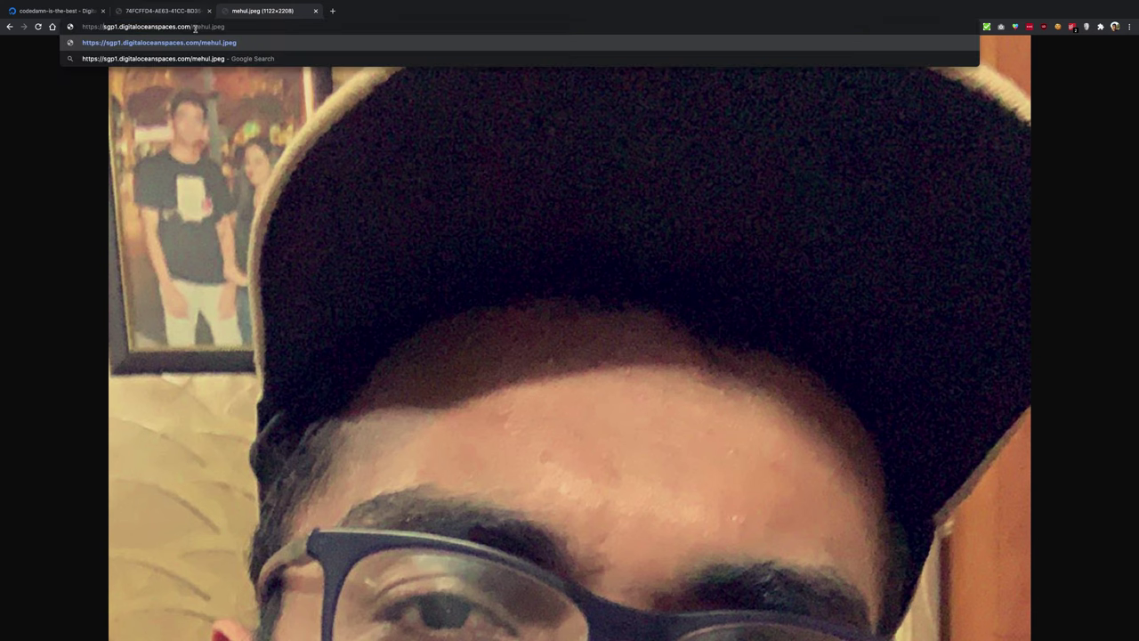
pyautogui.hotkey('ctrl', 'v')
pyautogui.write('/')
pyautogui.click(273, 44)
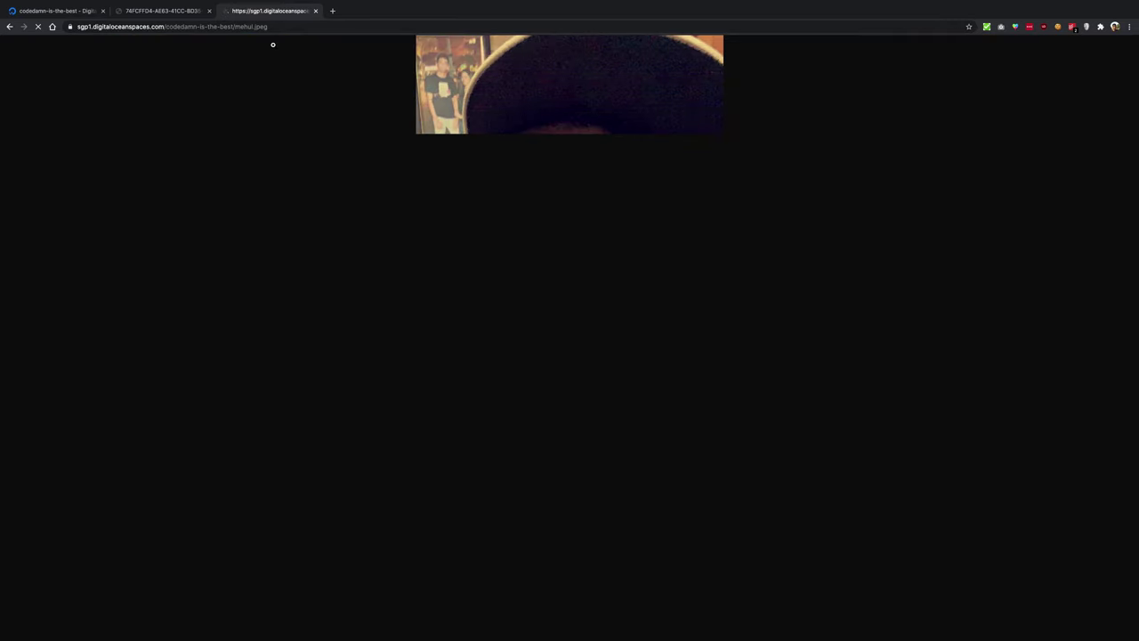
pyautogui.press('super+w')
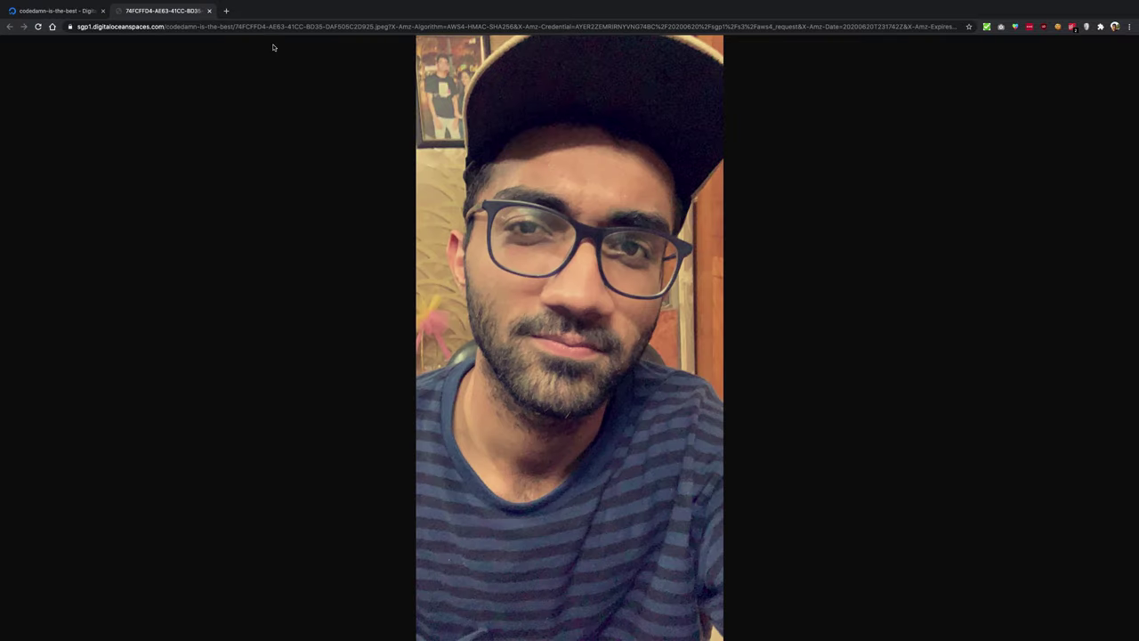
pyautogui.click(167, 27)
# Open a new tab rendering data:text/html,<h1> plus the pasted signed URL, zoomed in
pyautogui.press('super+t')
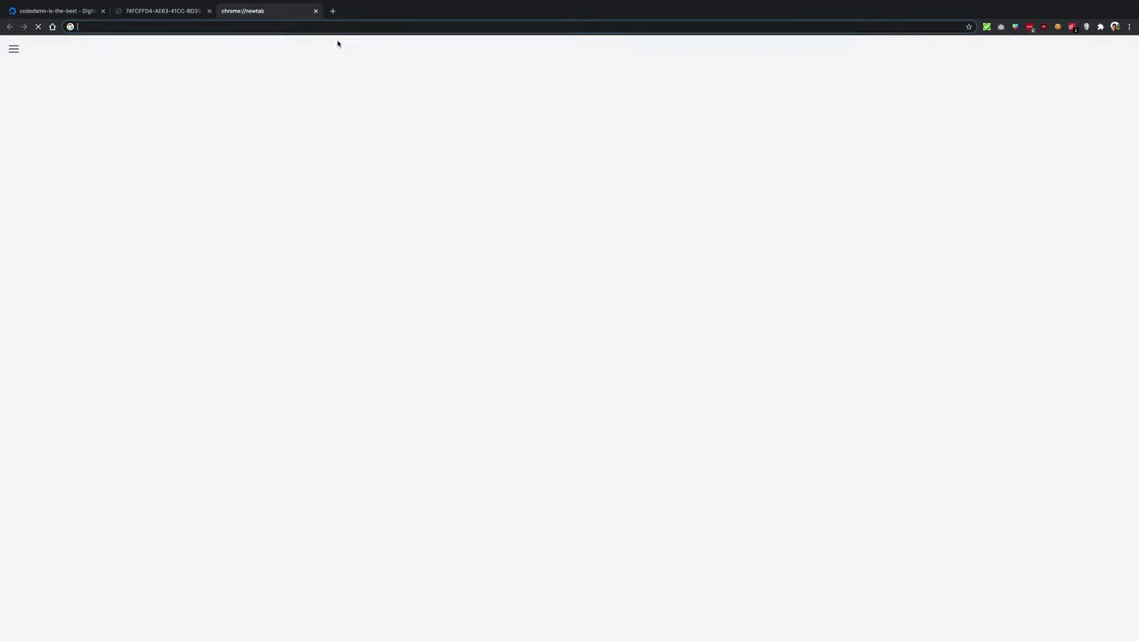
pyautogui.write('data:text/html,')
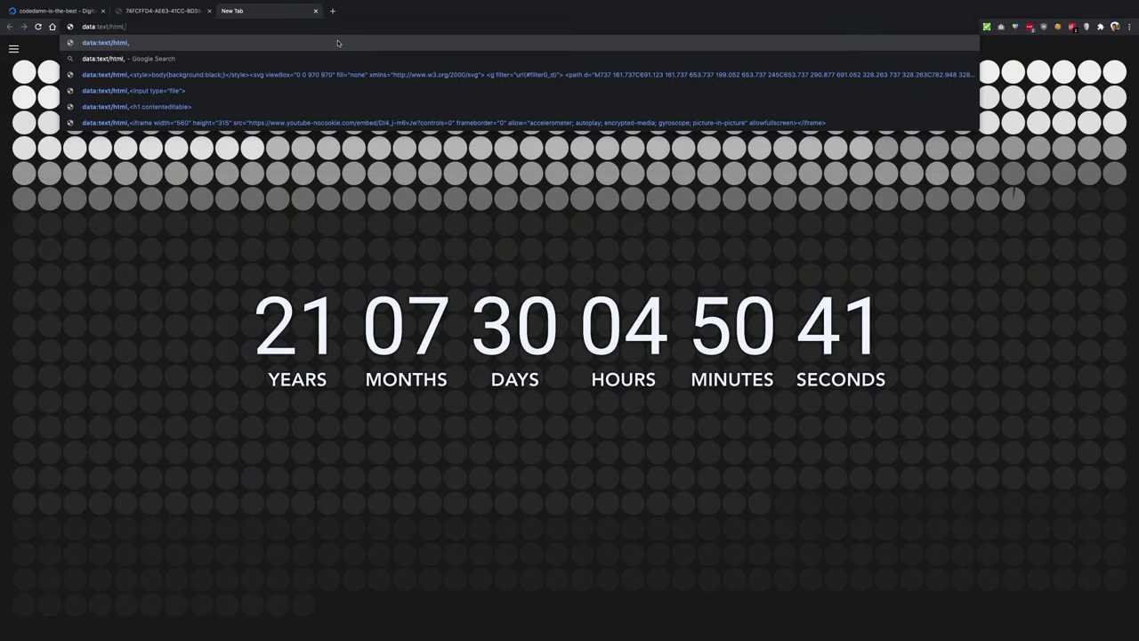
pyautogui.write('<h1>')
pyautogui.press('super+v')
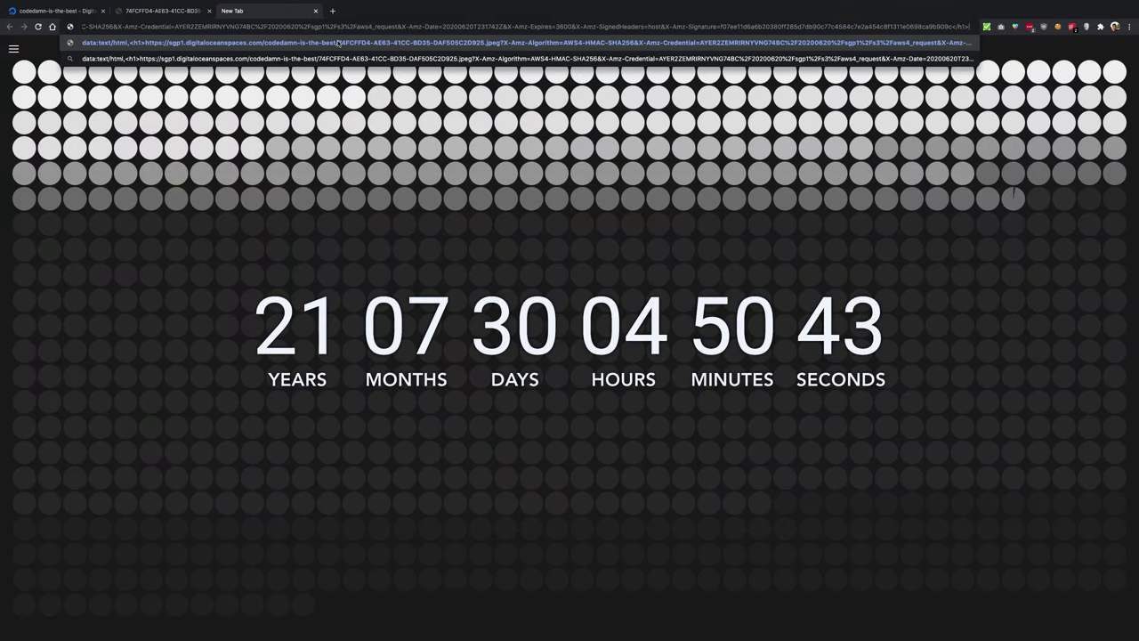
pyautogui.press('Return')
pyautogui.press('super+equal')
pyautogui.press('super+equal')
pyautogui.press('super+equal')
pyautogui.press('super+equal')
pyautogui.press('super+equal')
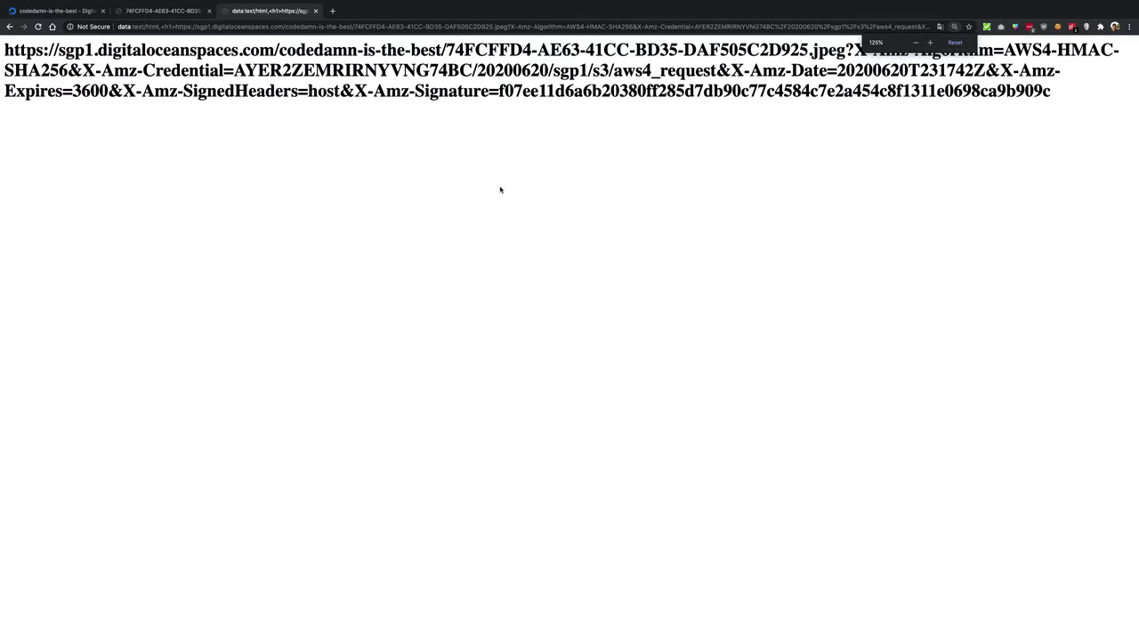
pyautogui.press('super+equal')
pyautogui.press('super+equal')
pyautogui.press('super+minus')
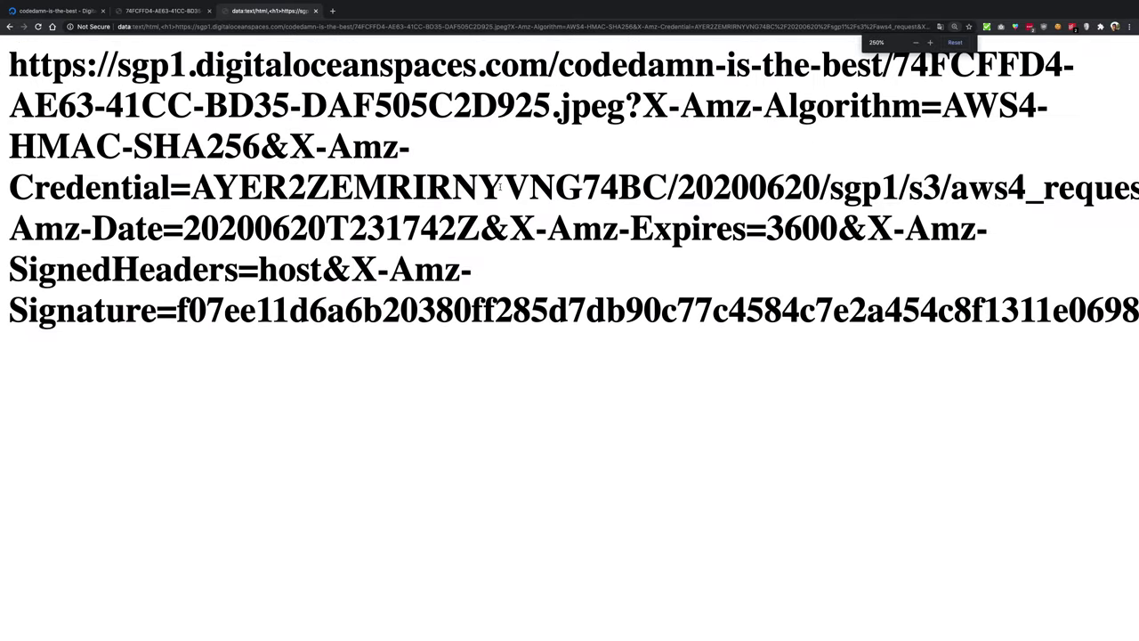
# Highlight the file path, Amz, Algorithm, AWS4 and credential parts of the signed URL
pyautogui.moveTo(11, 65); pyautogui.dragTo(626, 105)
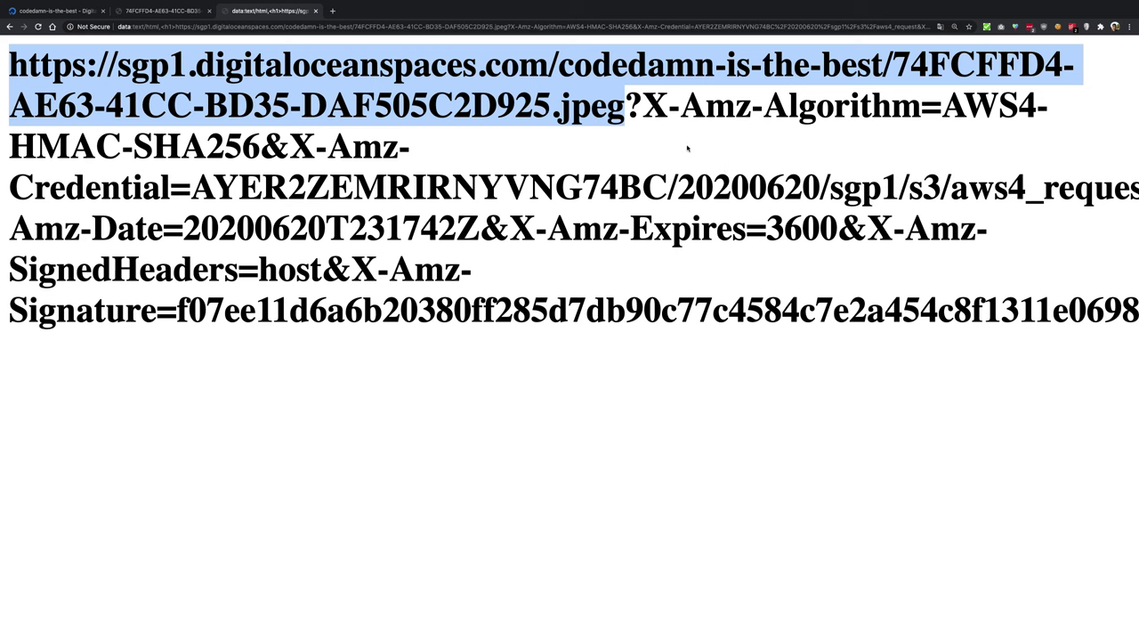
pyautogui.moveTo(628, 105); pyautogui.dragTo(904, 422)
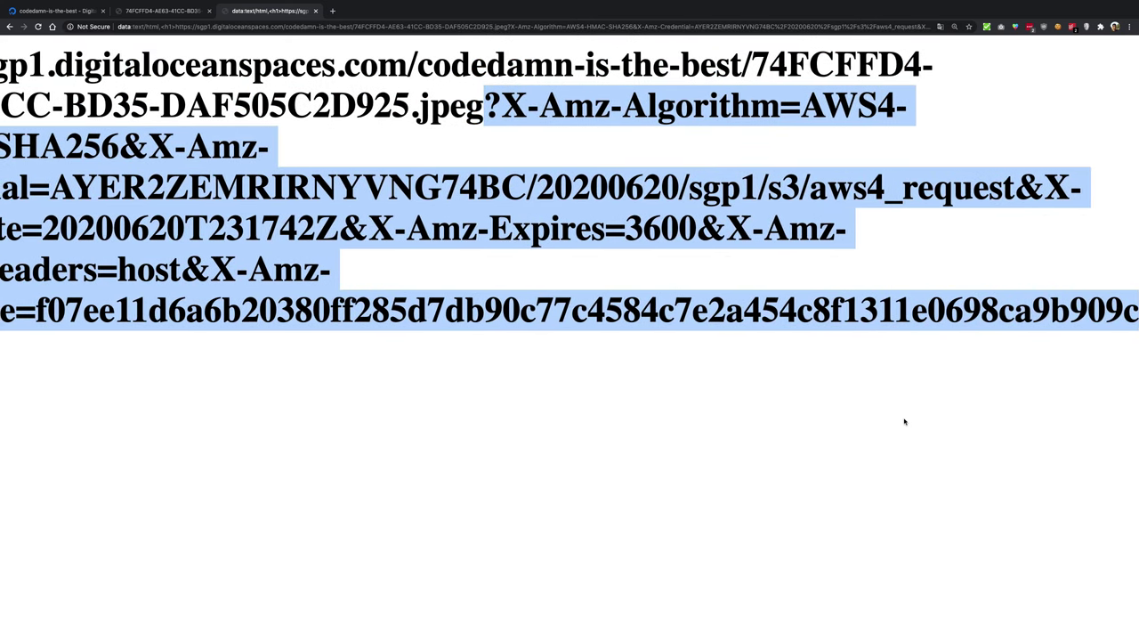
pyautogui.hscroll(-4, 905, 422)
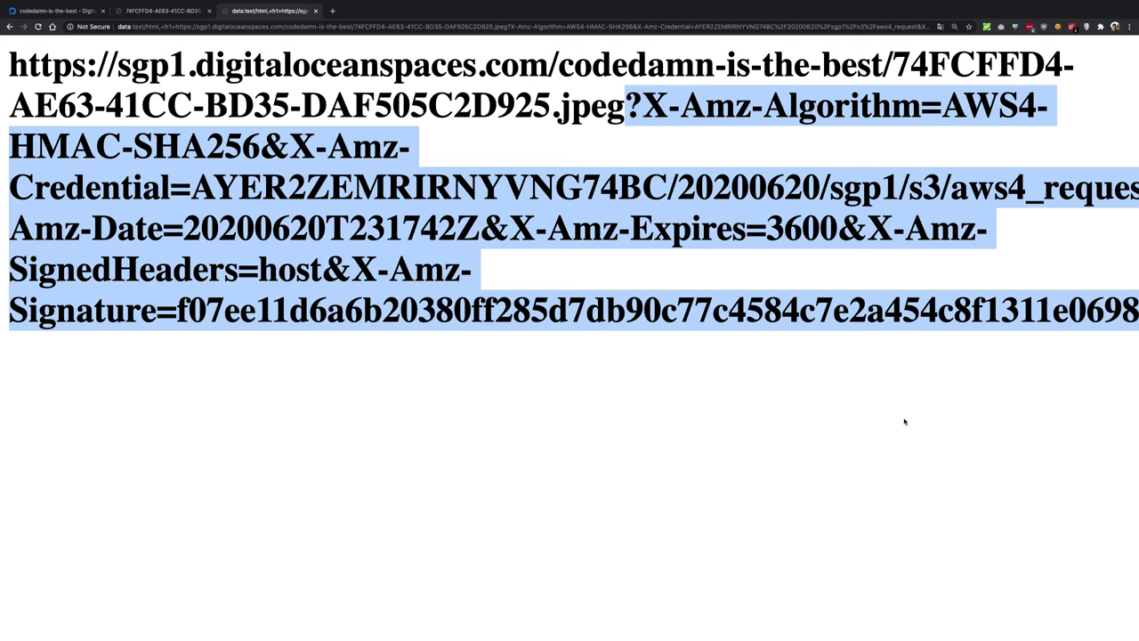
pyautogui.doubleClick(728, 94)
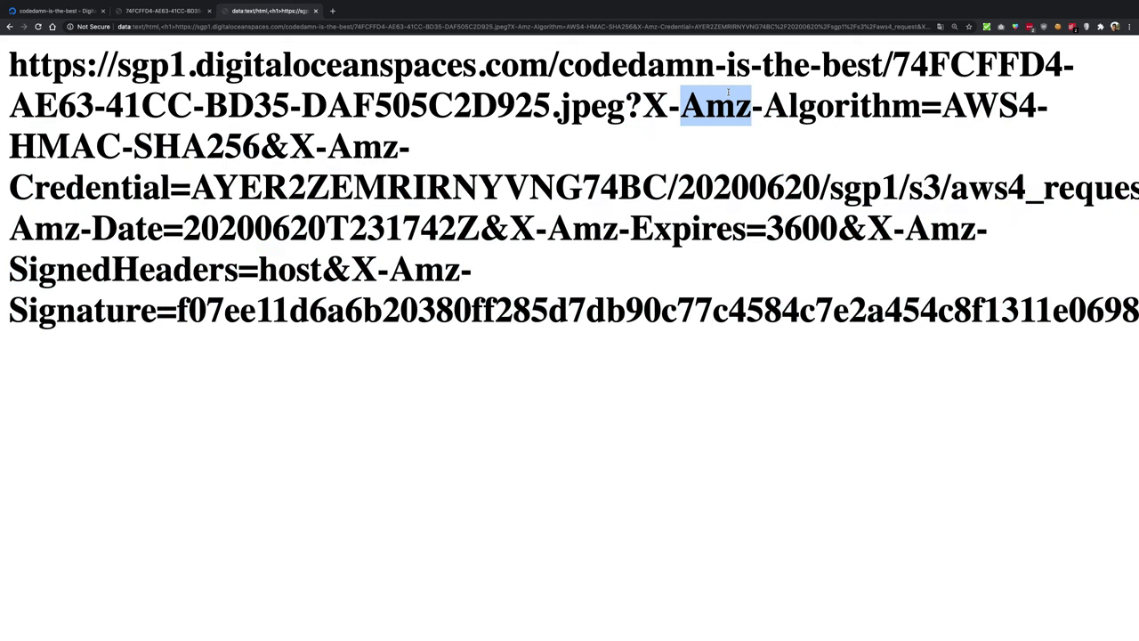
pyautogui.doubleClick(850, 115)
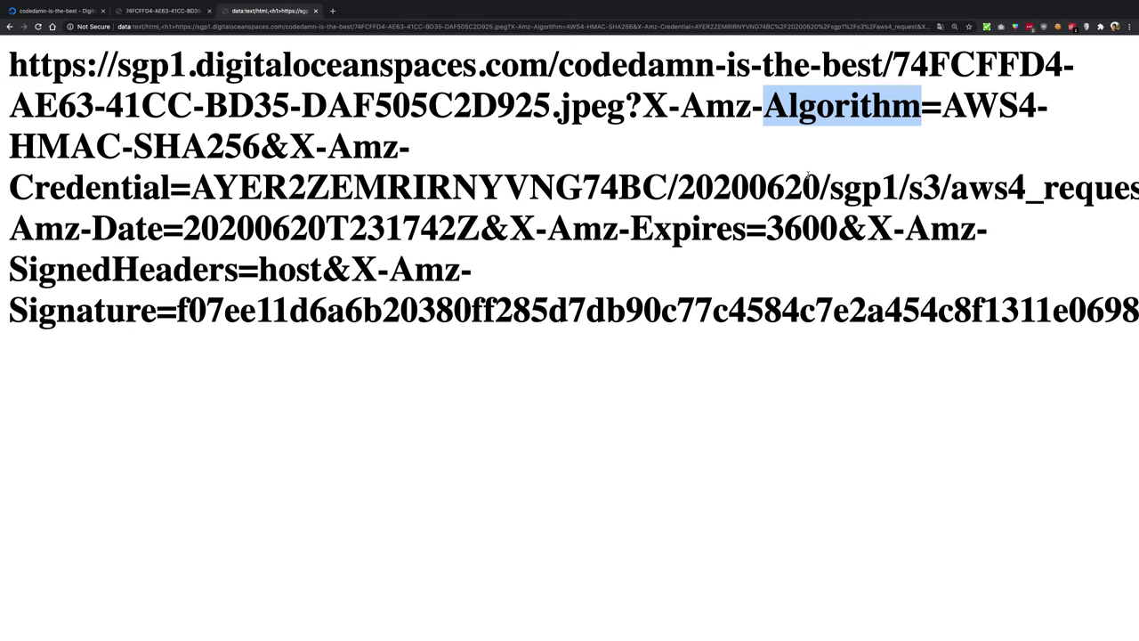
pyautogui.doubleClick(961, 109)
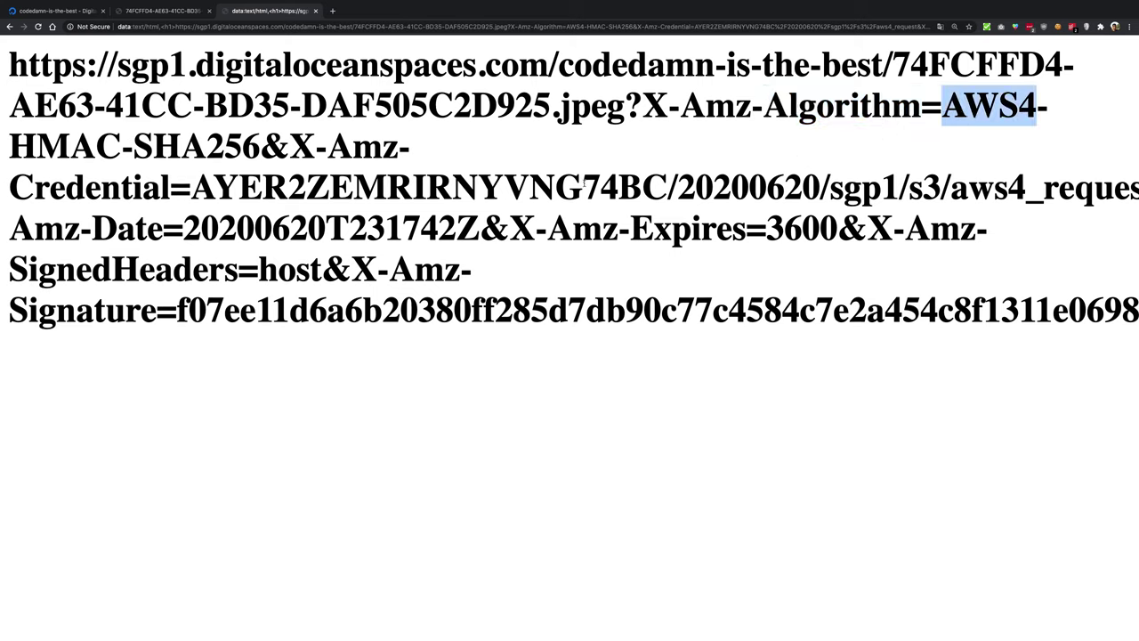
pyautogui.doubleClick(560, 194)
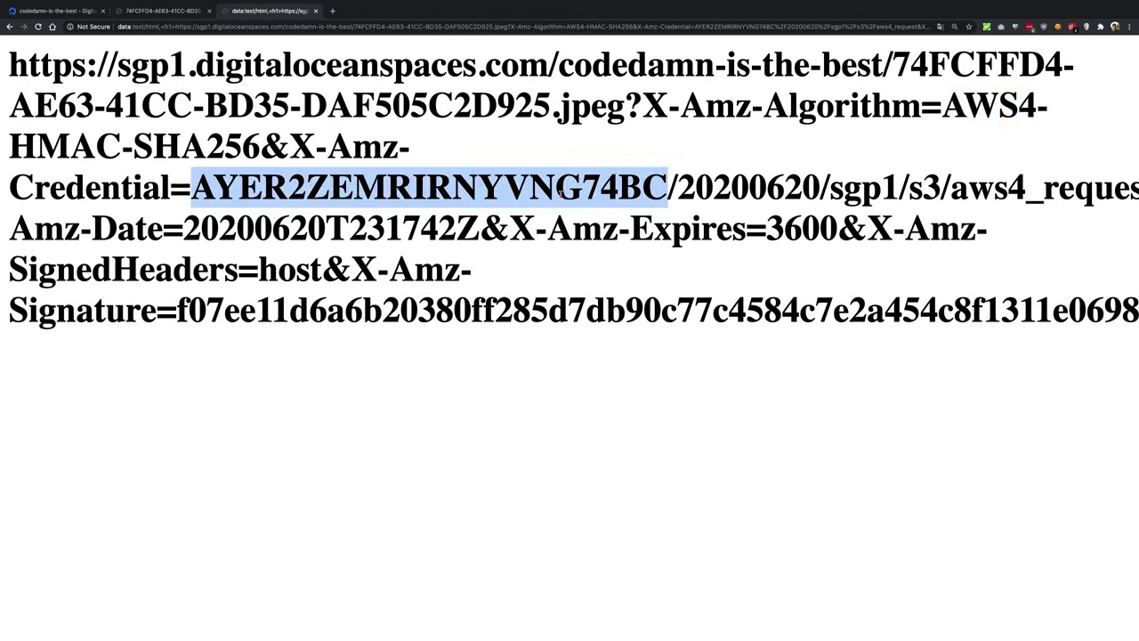